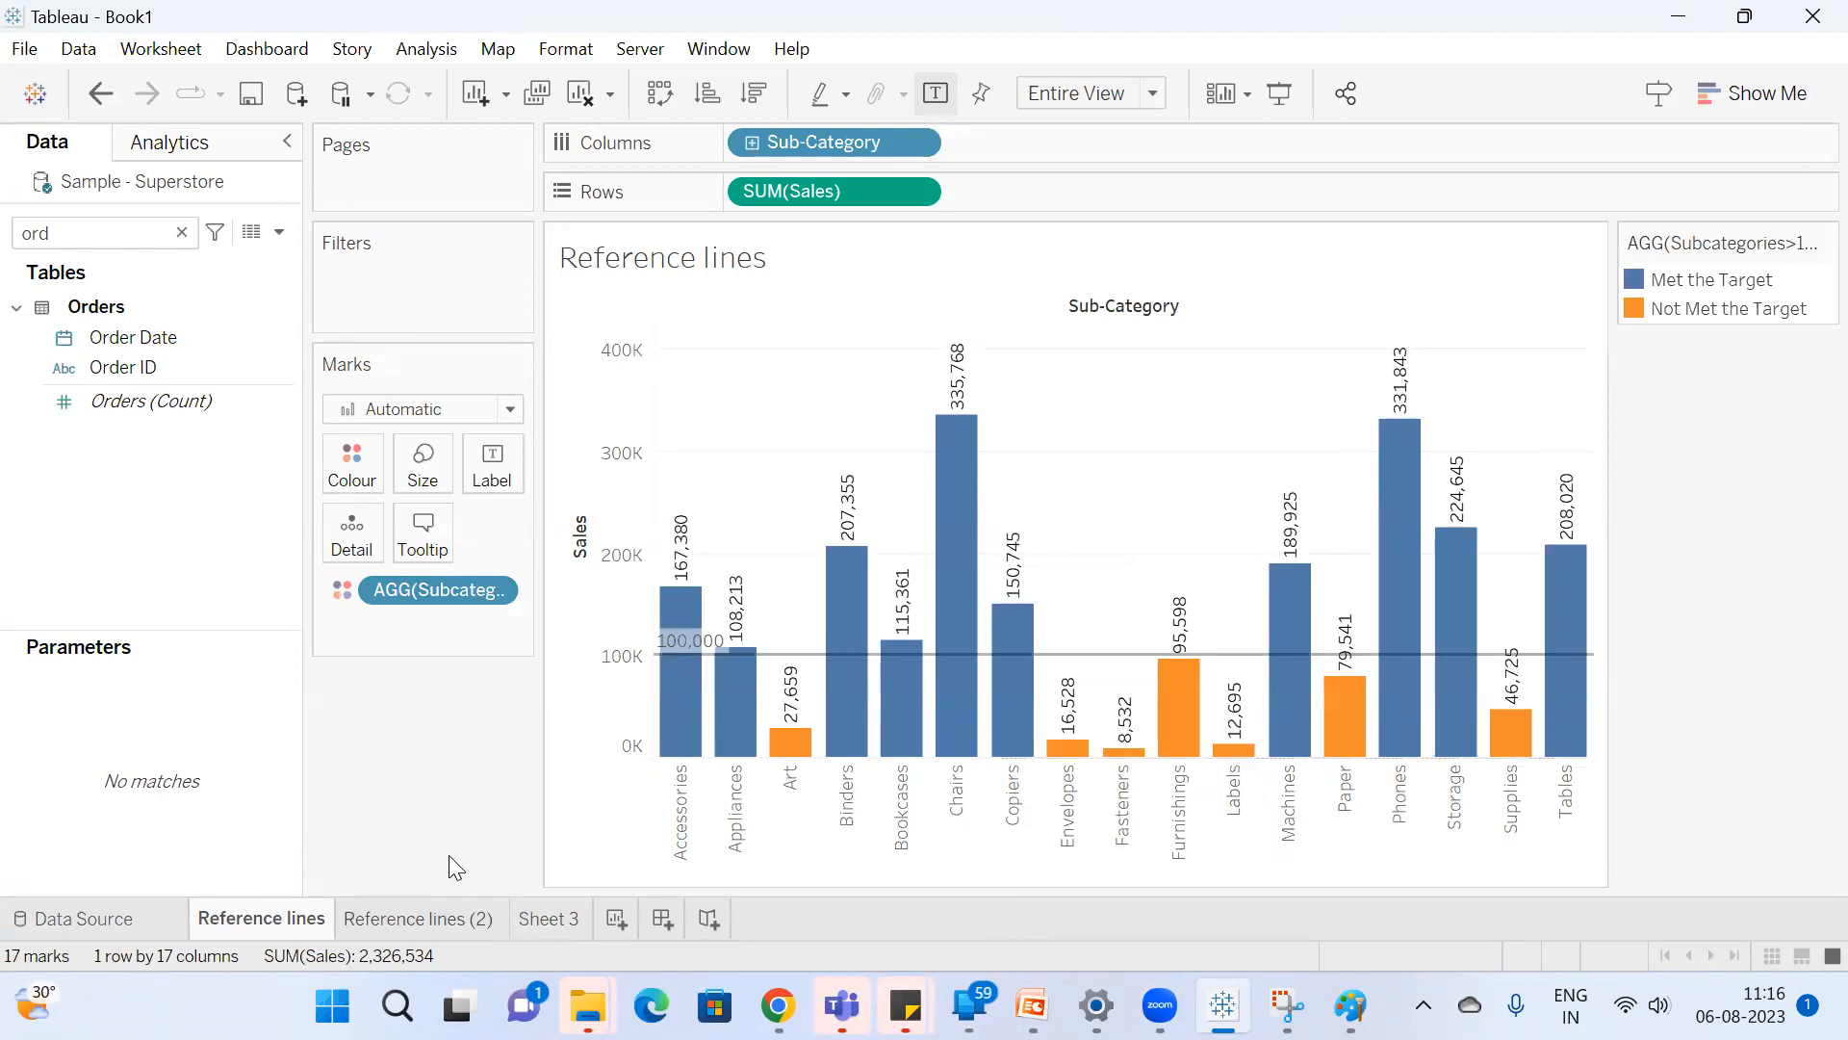
Inspect the settings of the Sales axis reference line on the Reference lines sheet and close them without changes.
{"action": "right_click", "coordinate": [622, 591]}
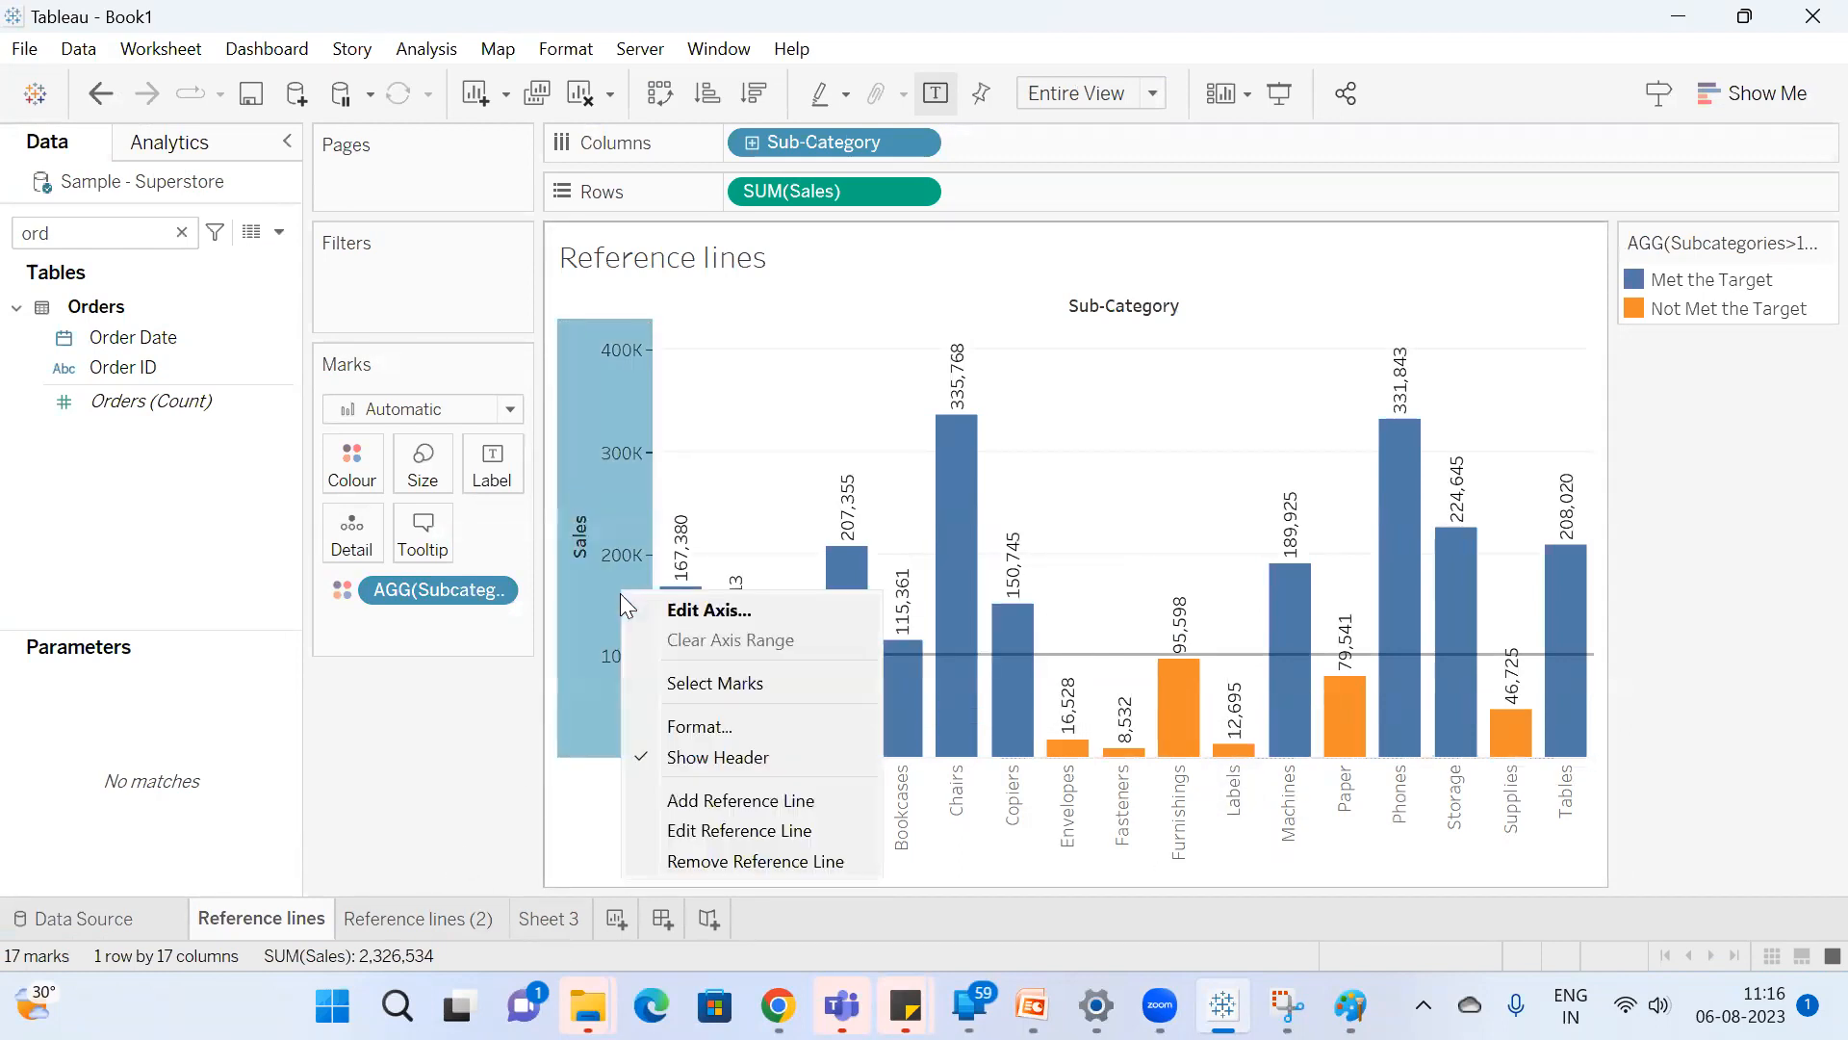
{"action": "left_click", "coordinate": [752, 825]}
{"action": "left_click_drag", "start_coordinate": [805, 121], "coordinate": [710, 174]}
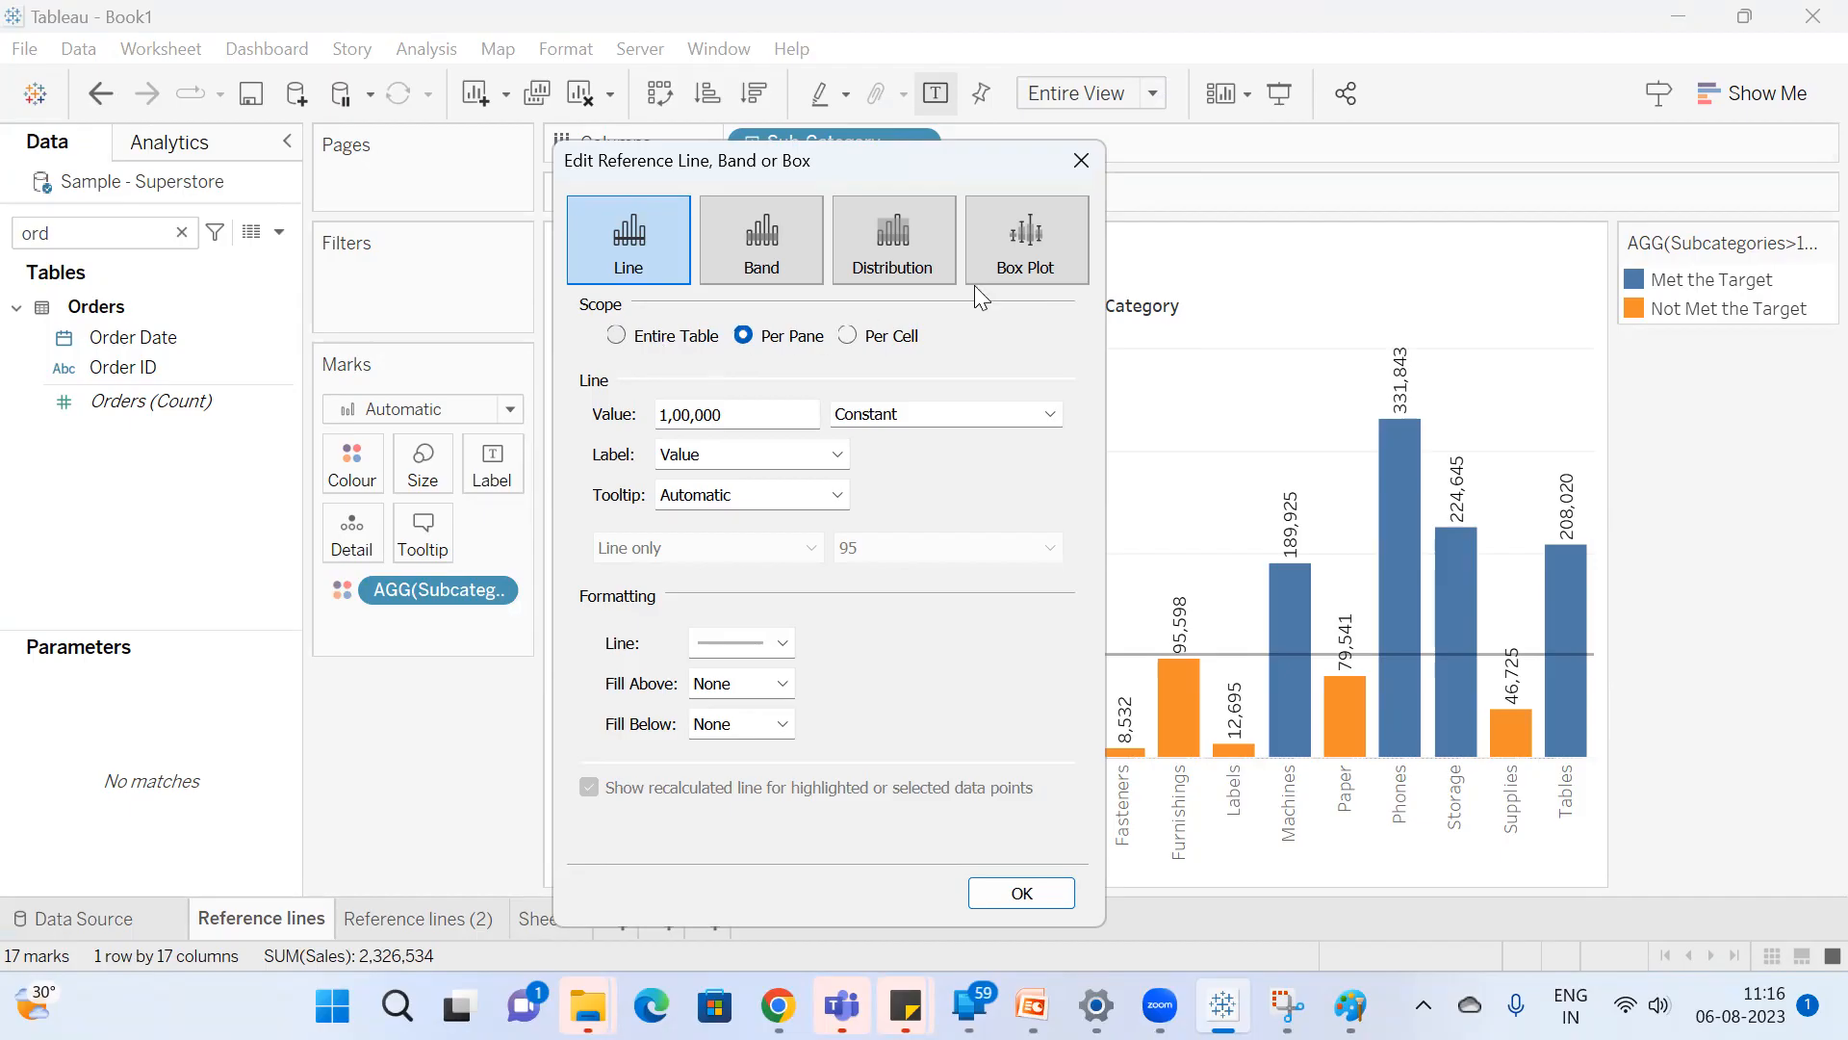
{"action": "left_click", "coordinate": [1083, 160]}
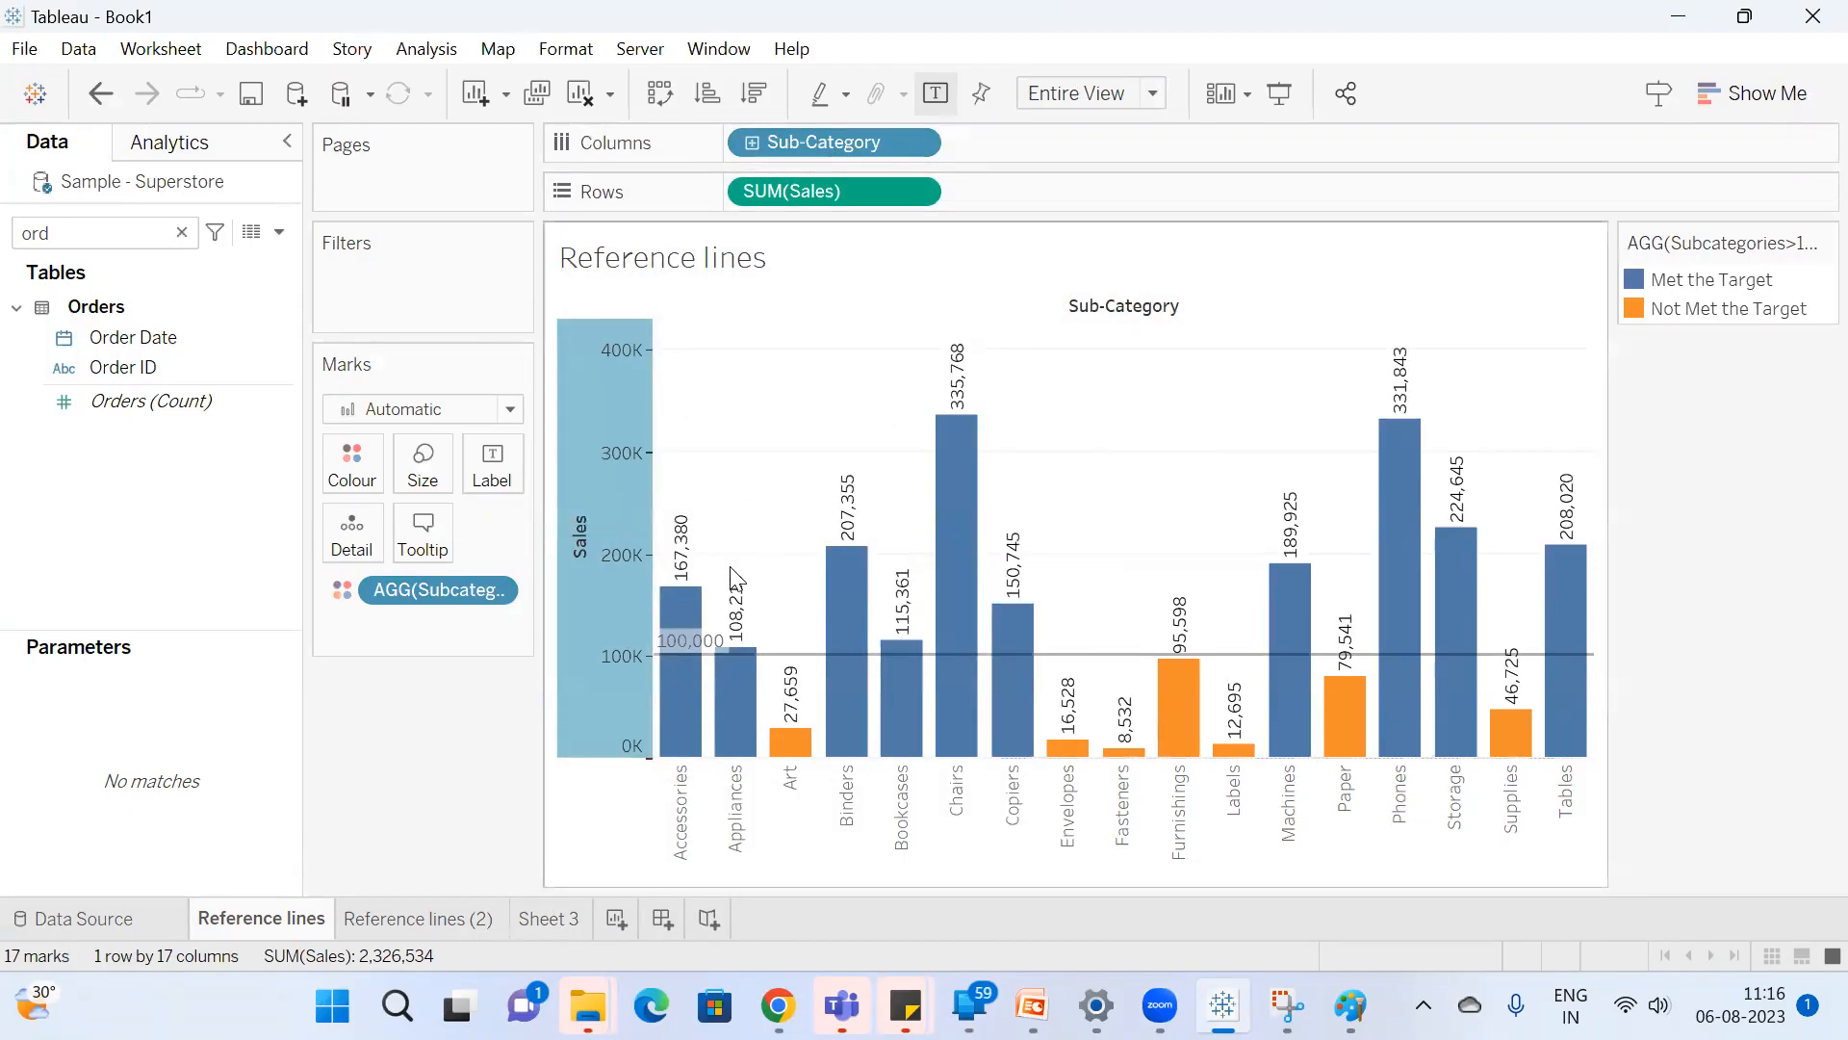
Edit the Sales axis reference line on the Reference lines sheet so its scope is Entire Table.
{"action": "right_click", "coordinate": [602, 637]}
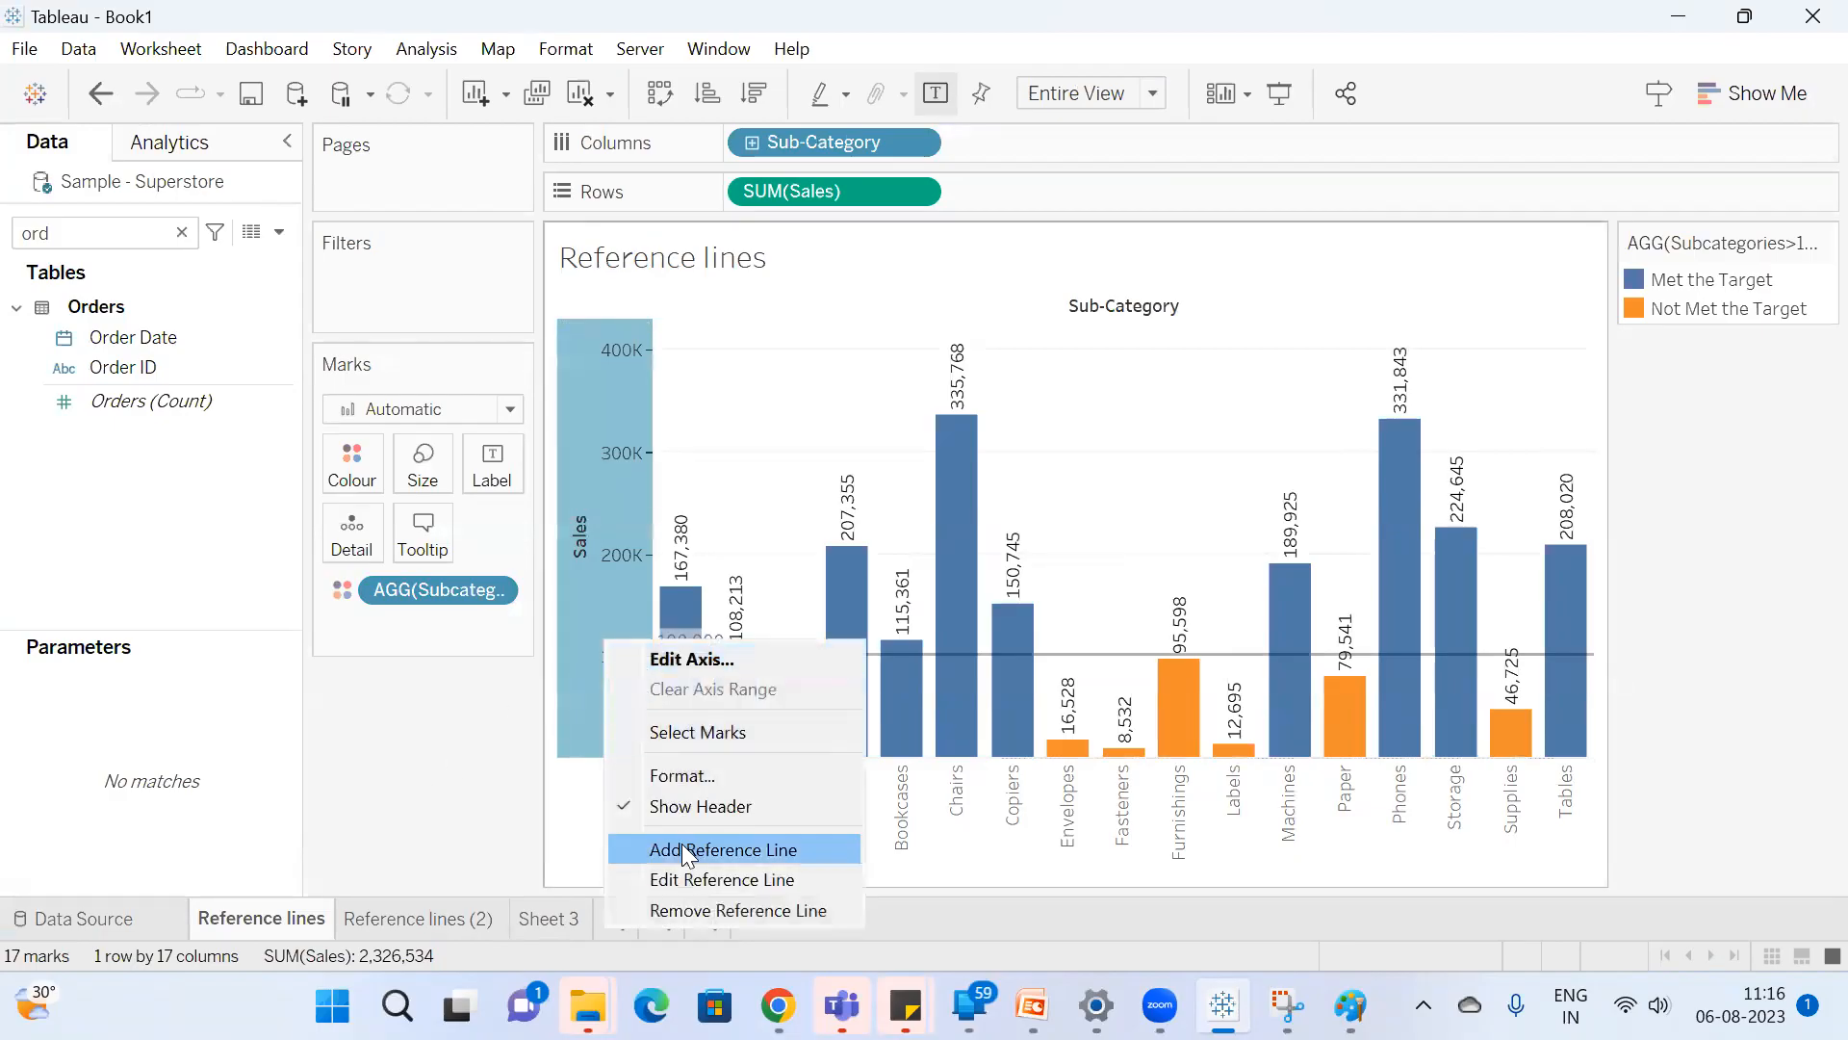
{"action": "left_click", "coordinate": [699, 875]}
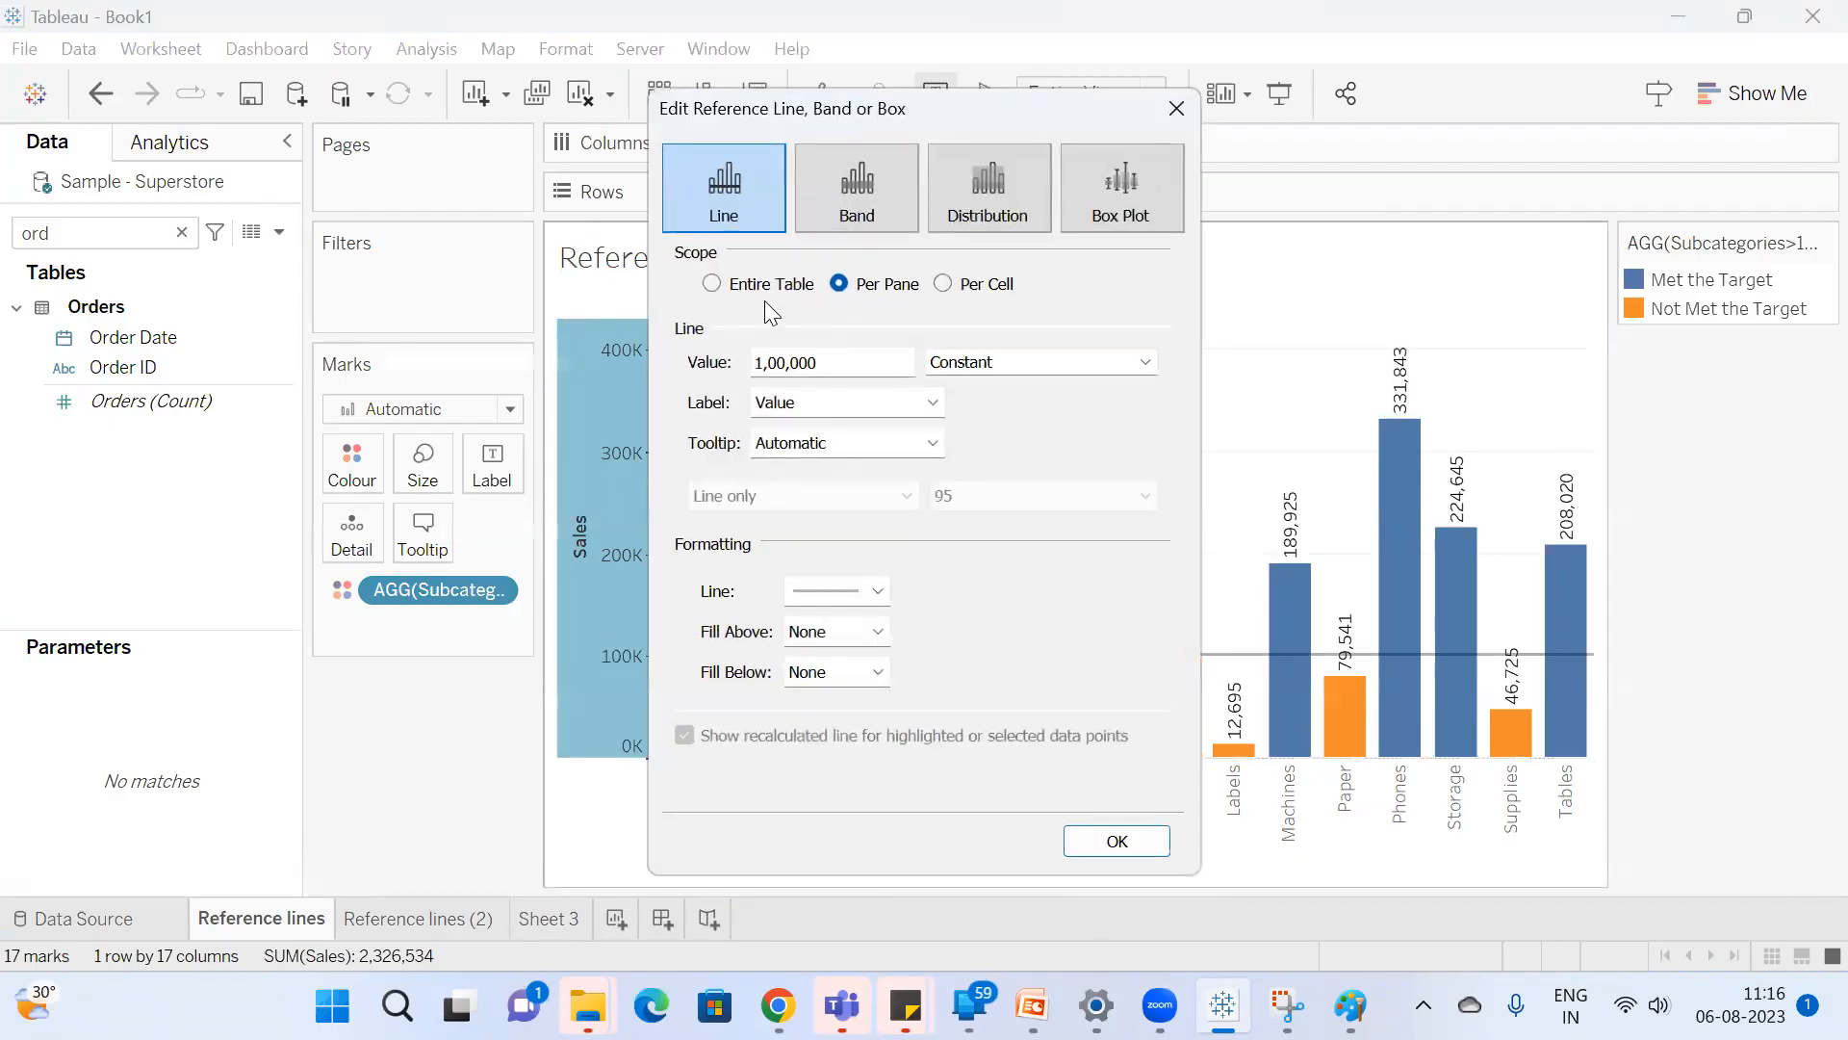
{"action": "left_click_drag", "start_coordinate": [827, 114], "coordinate": [301, 104]}
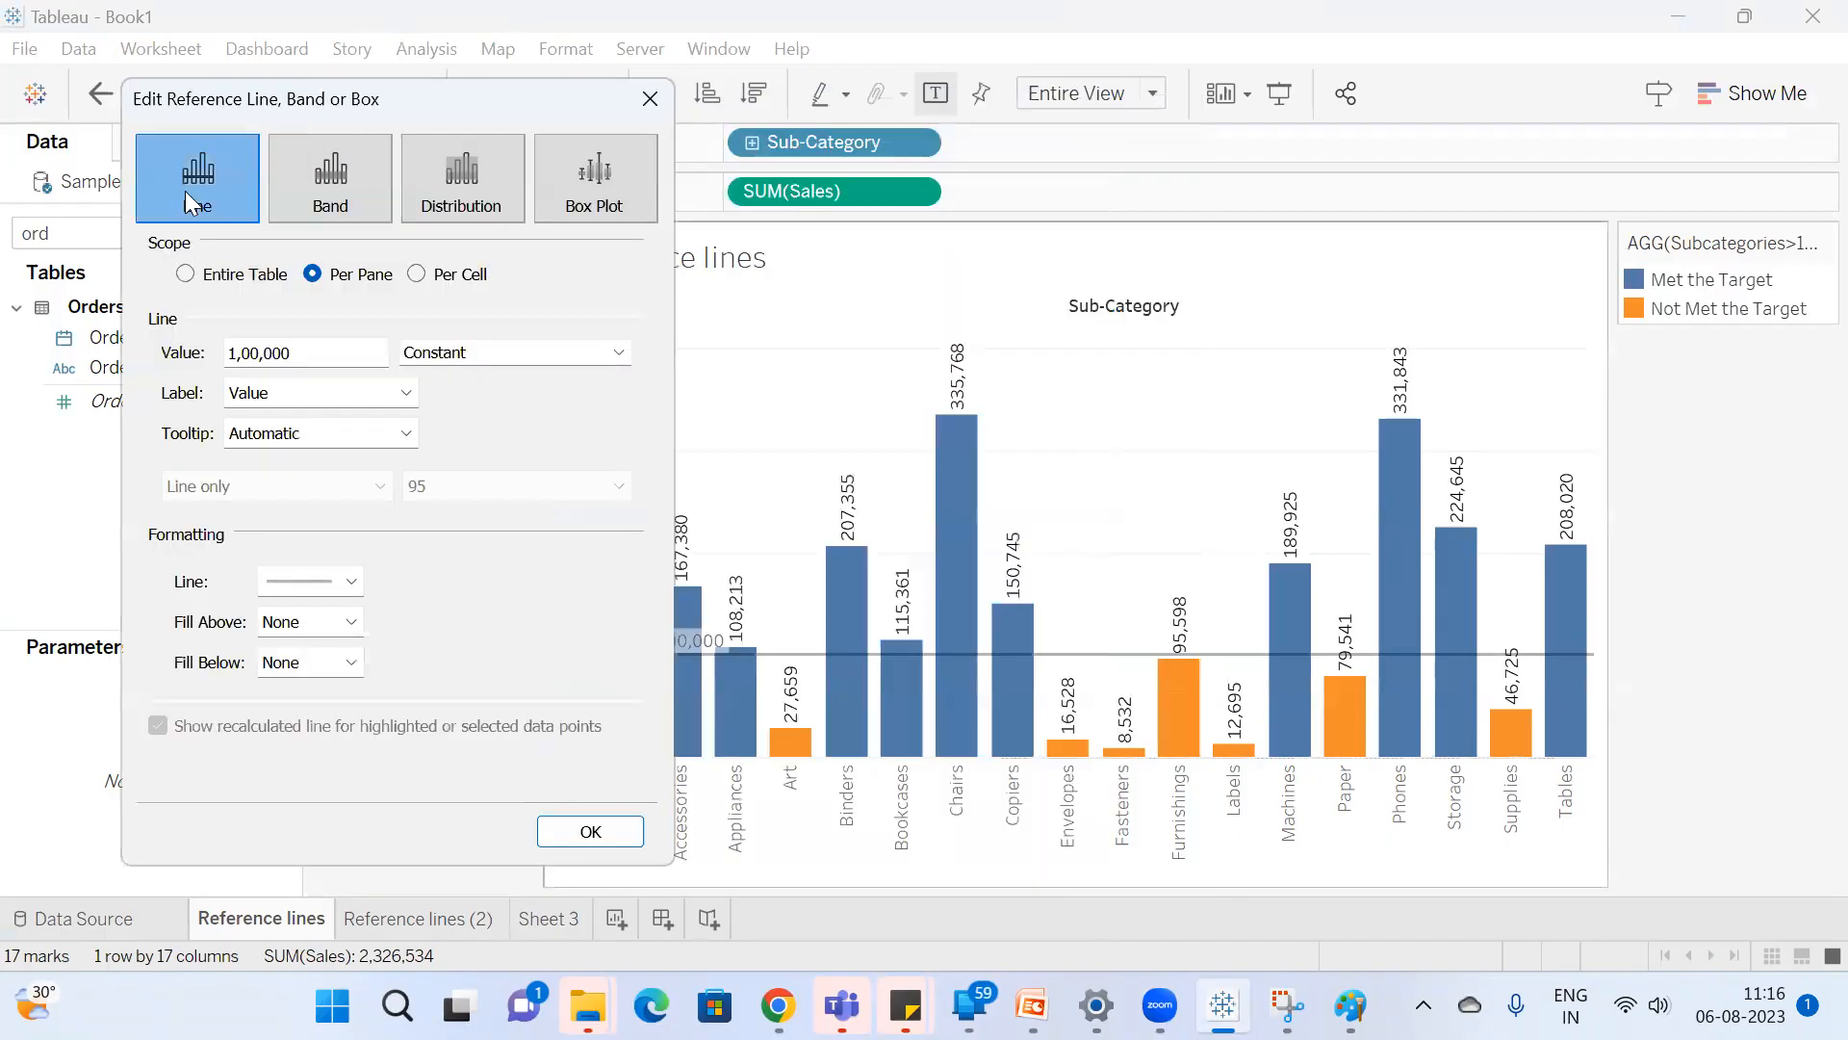
{"action": "left_click", "coordinate": [186, 274]}
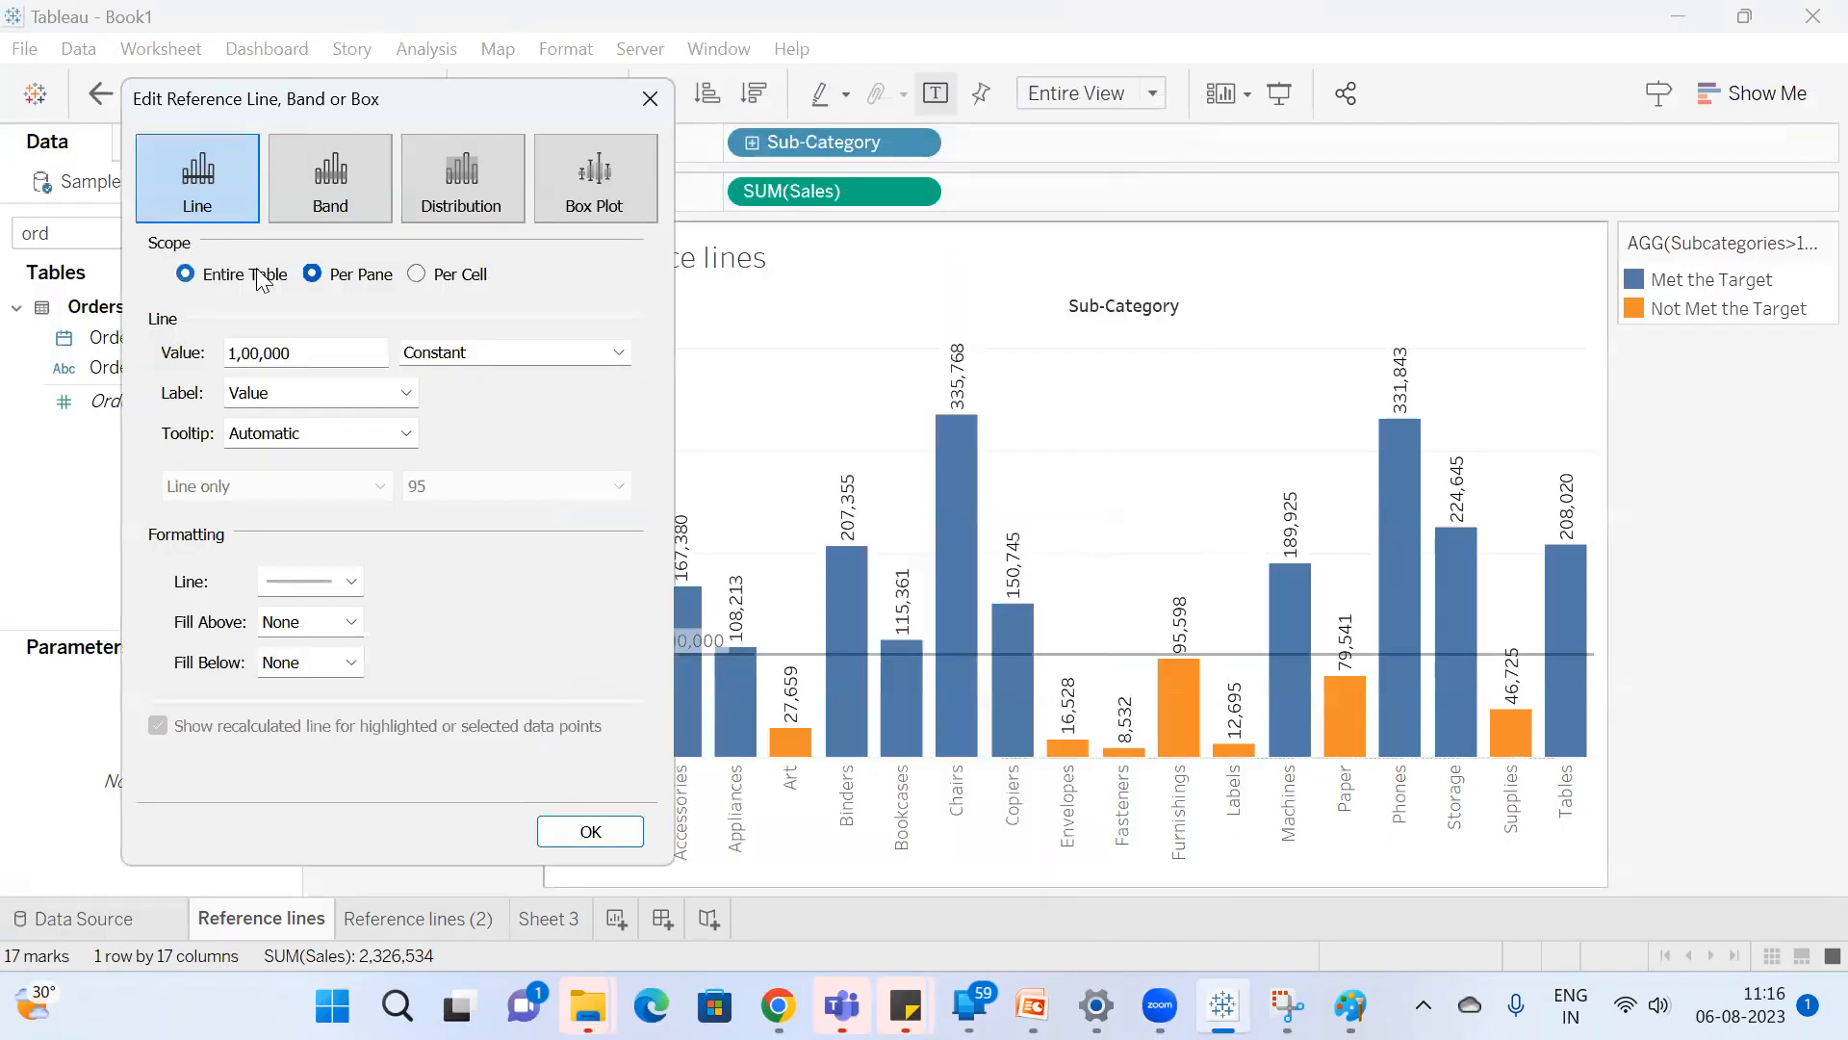
{"action": "left_click", "coordinate": [590, 830]}
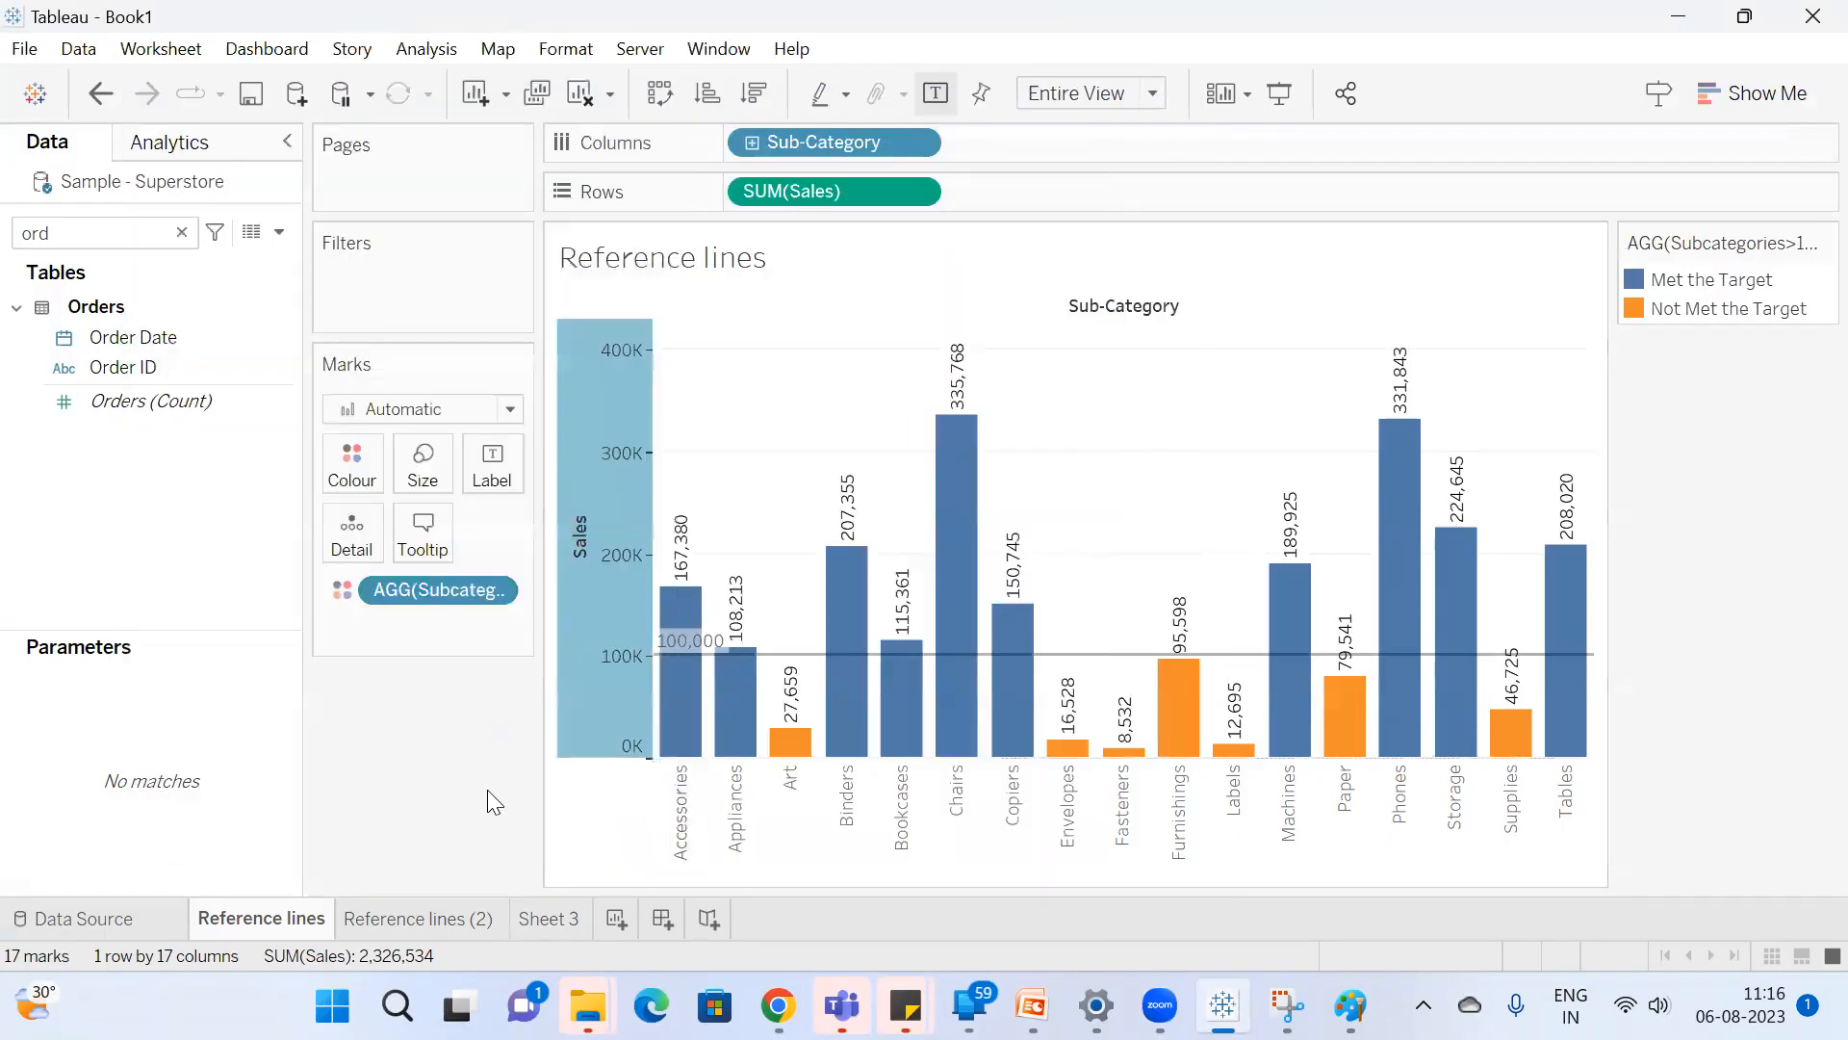
Examine the category panes on the Reference lines (2) sheet and in the annotated Paint drawing of tables and panes, and return to Tableau.
{"action": "left_click", "coordinate": [436, 920]}
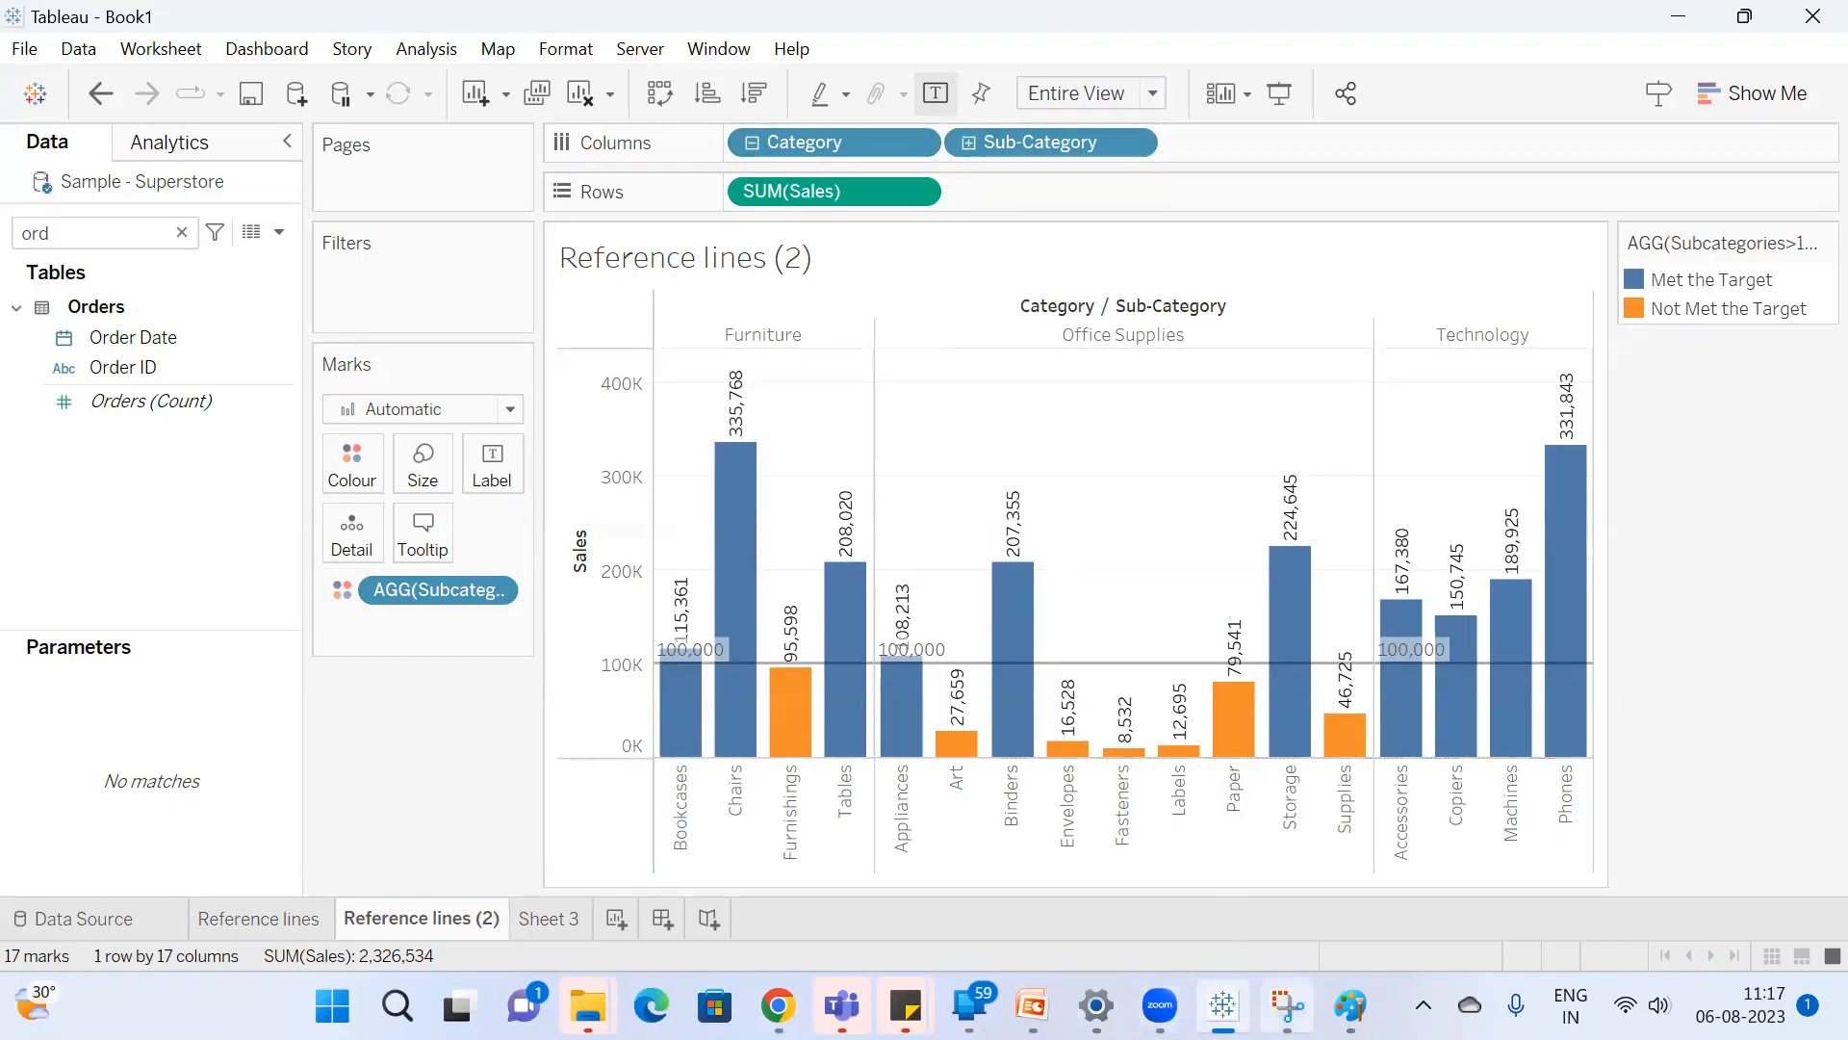
{"action": "mouse_move", "coordinate": [941, 717]}
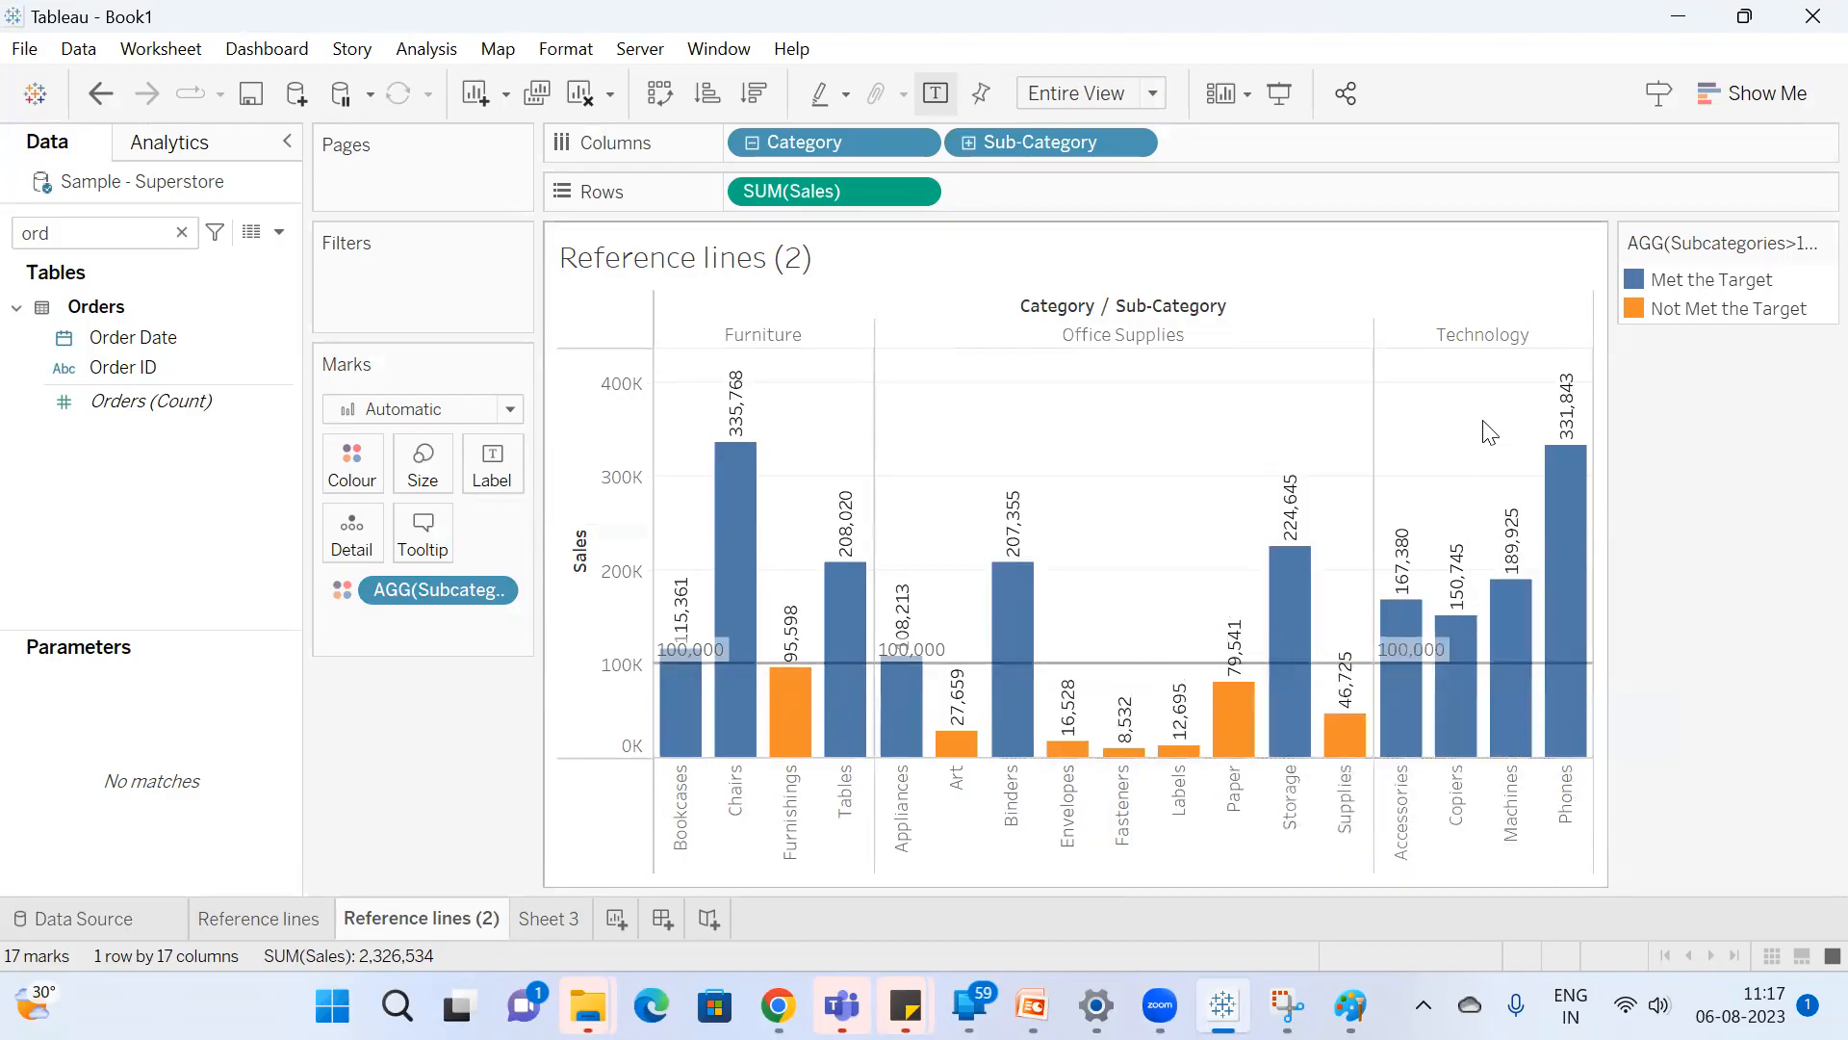
{"action": "mouse_move", "coordinate": [1350, 1006]}
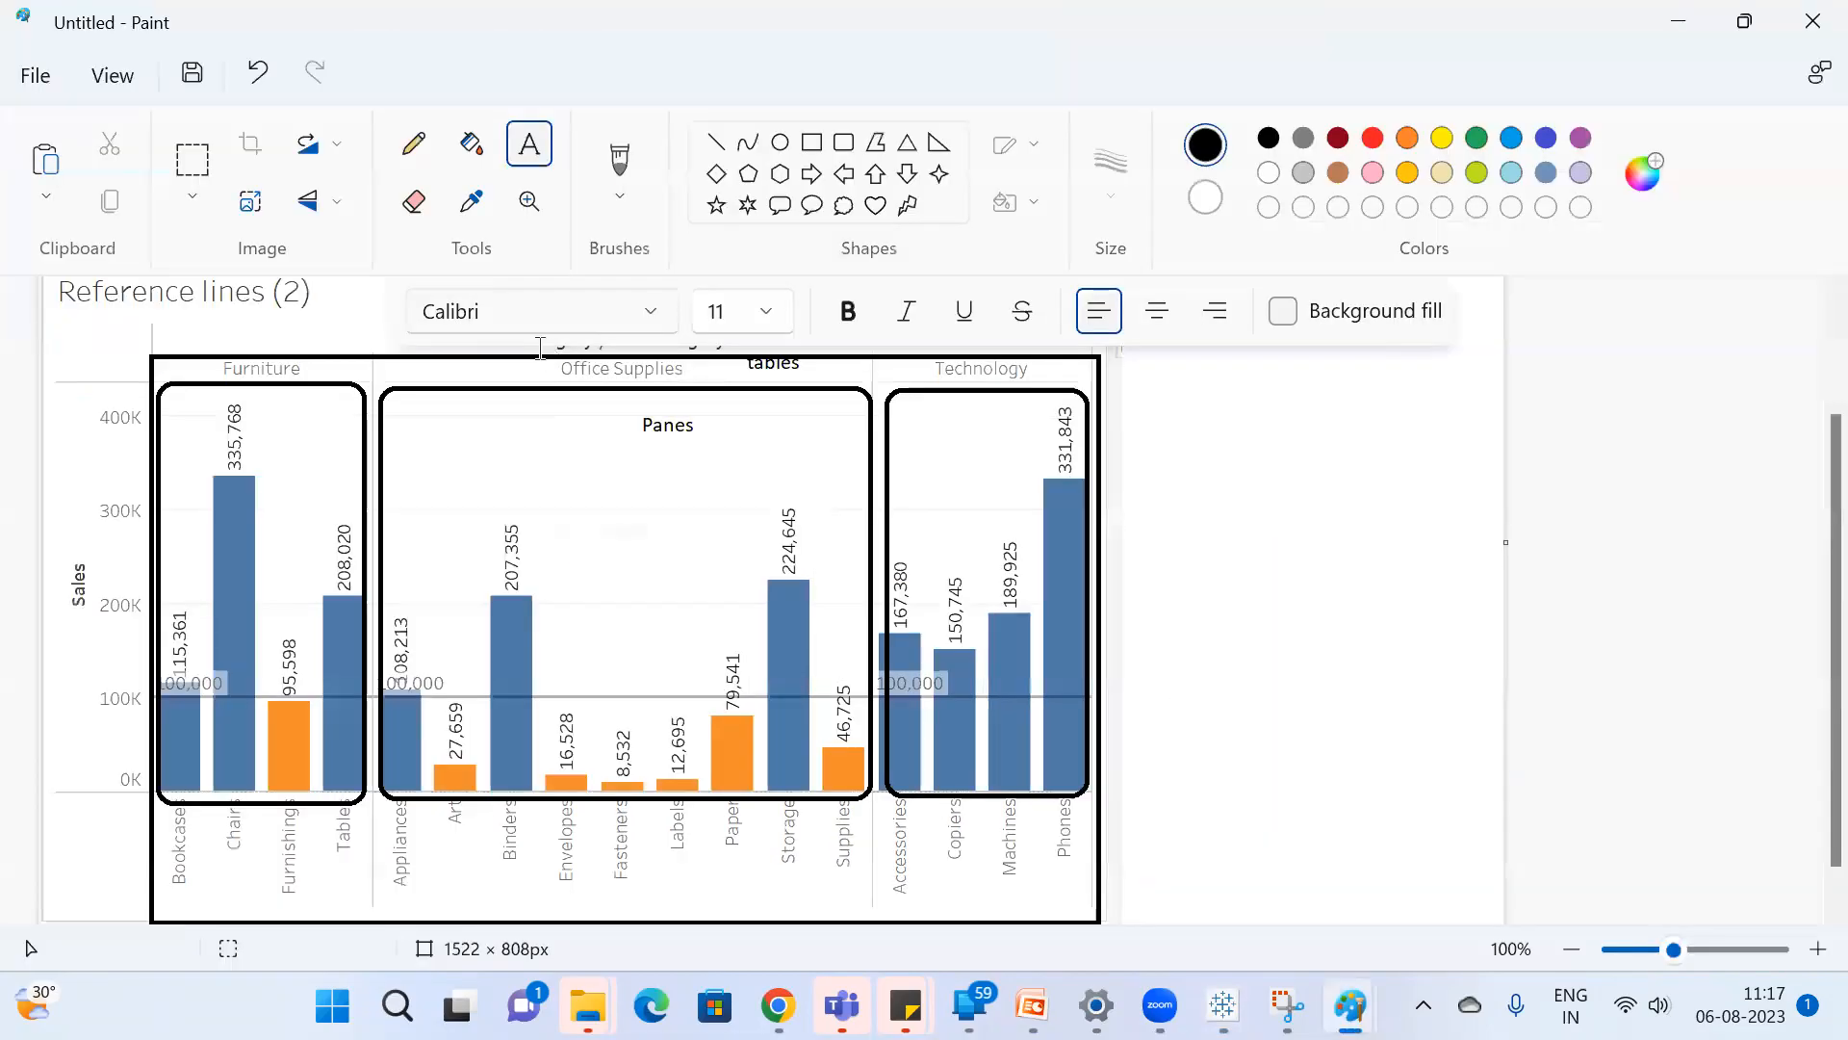
{"action": "left_click", "coordinate": [1274, 880]}
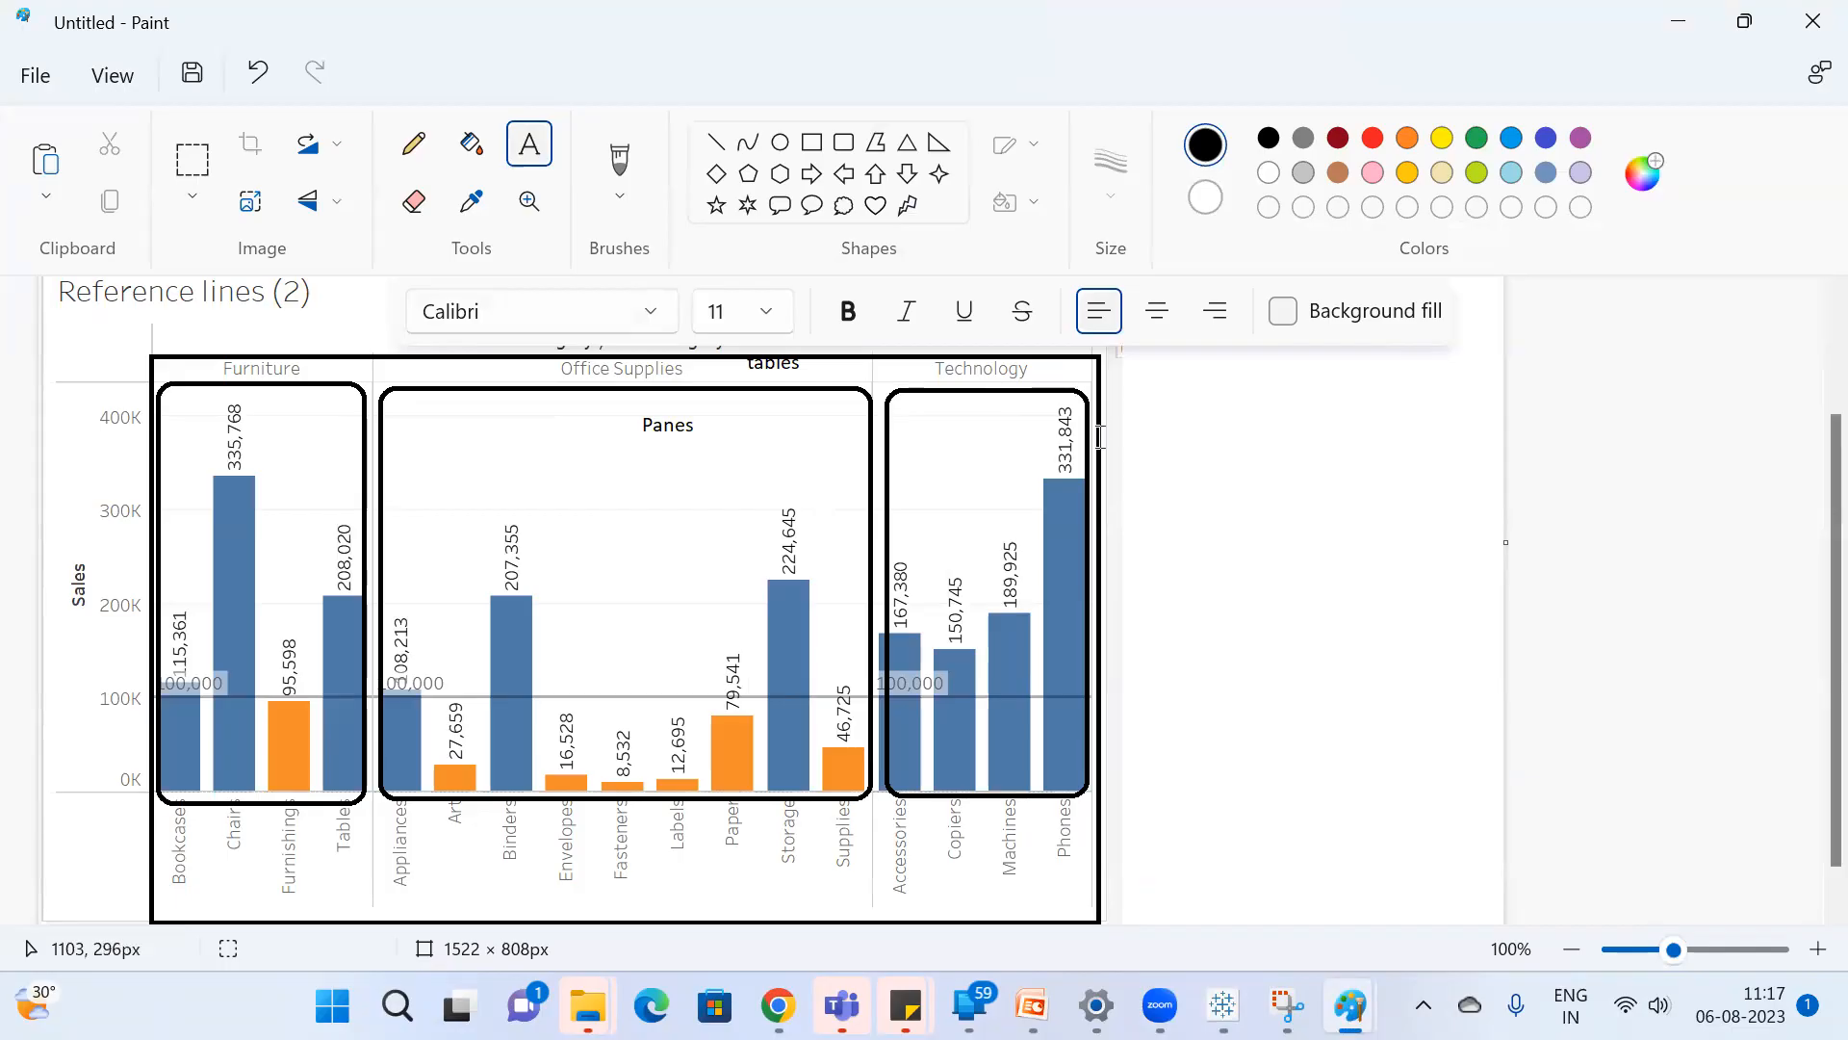
{"action": "key", "text": "alt+Tab"}
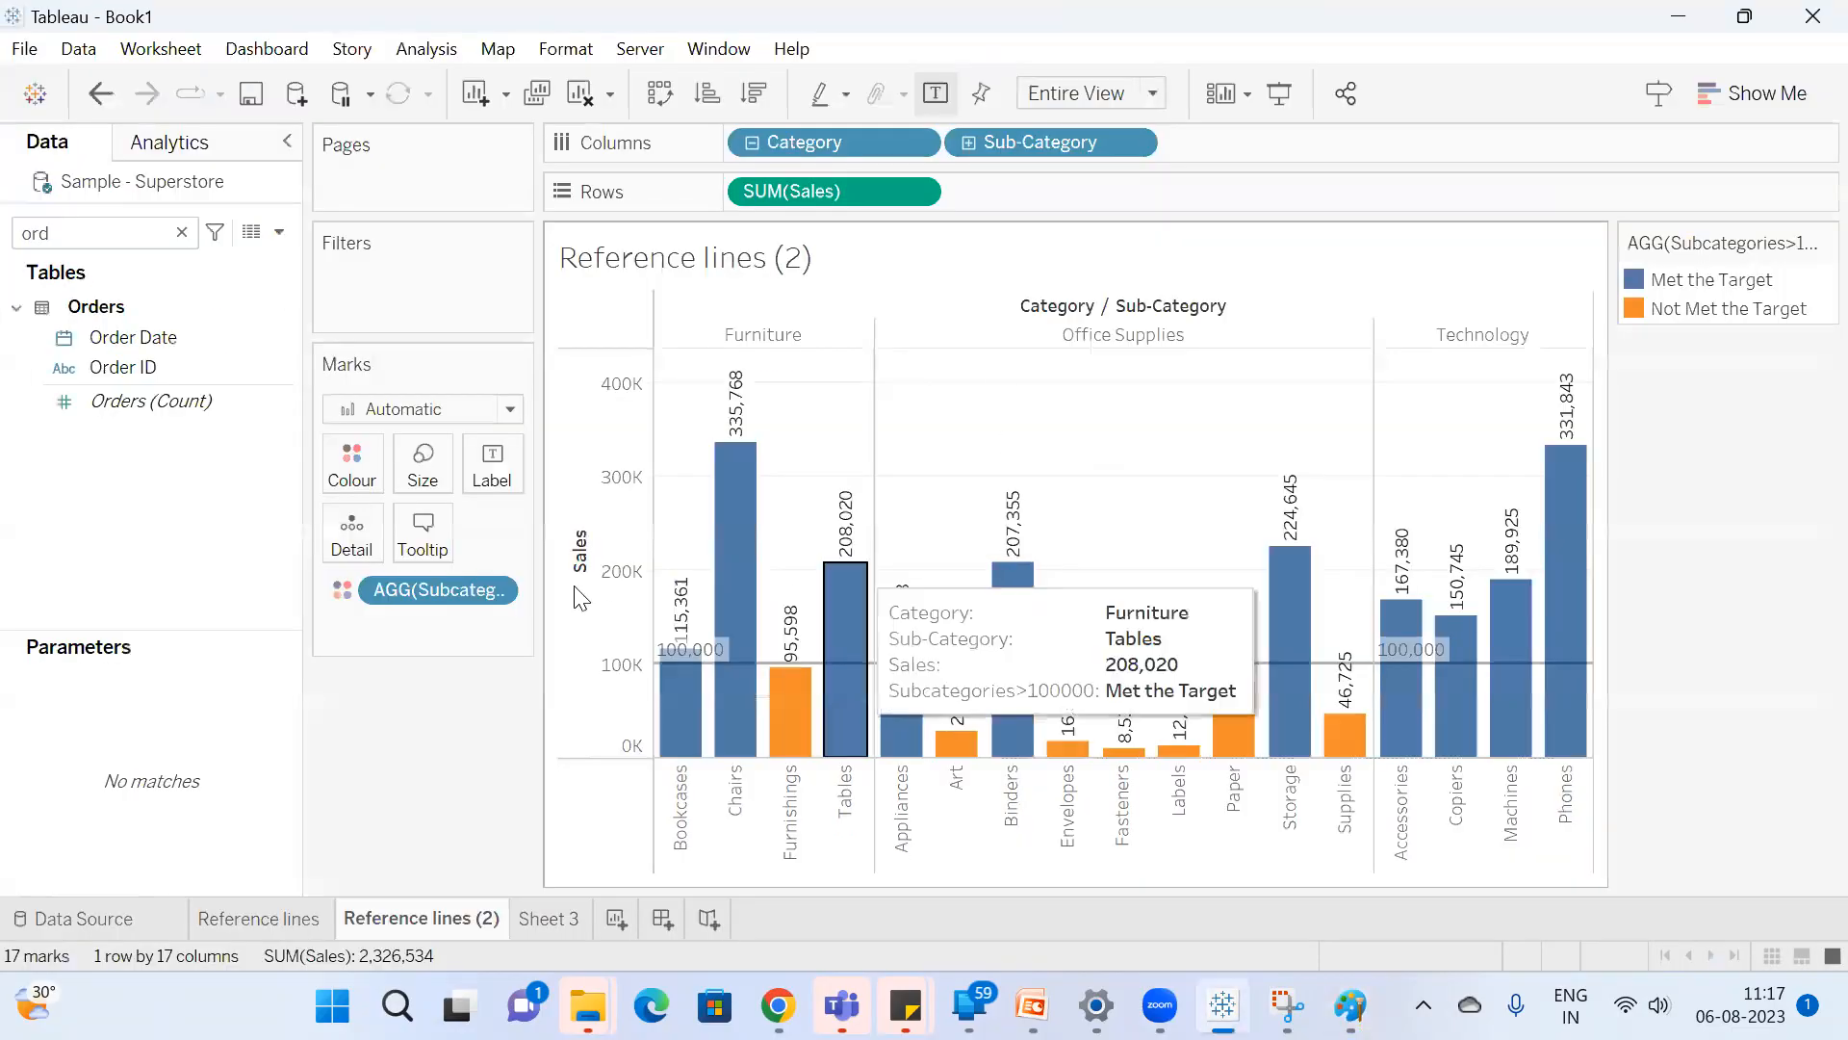
Go to Sheet 3 and select the January to March sales values for 2020 through 2023 to illustrate the Q1 pane.
{"action": "left_click", "coordinate": [566, 924]}
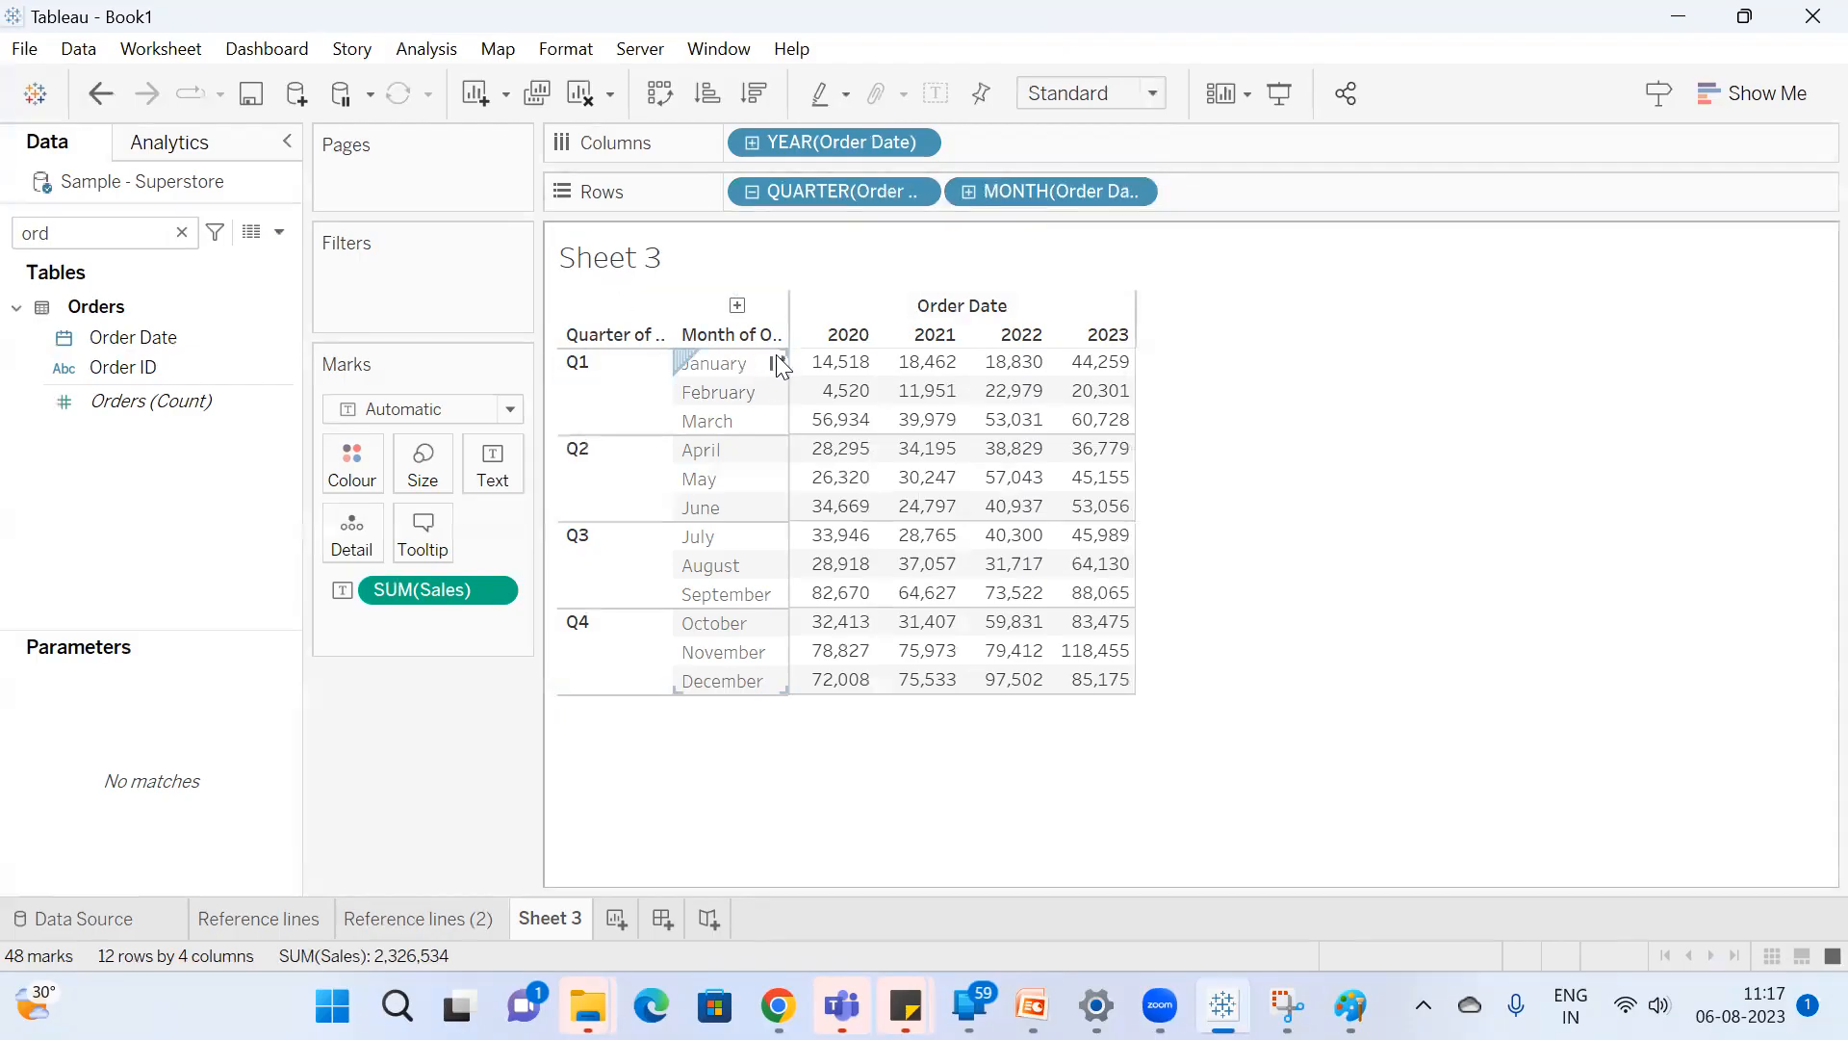
{"action": "left_click_drag", "start_coordinate": [826, 357], "coordinate": [1107, 424]}
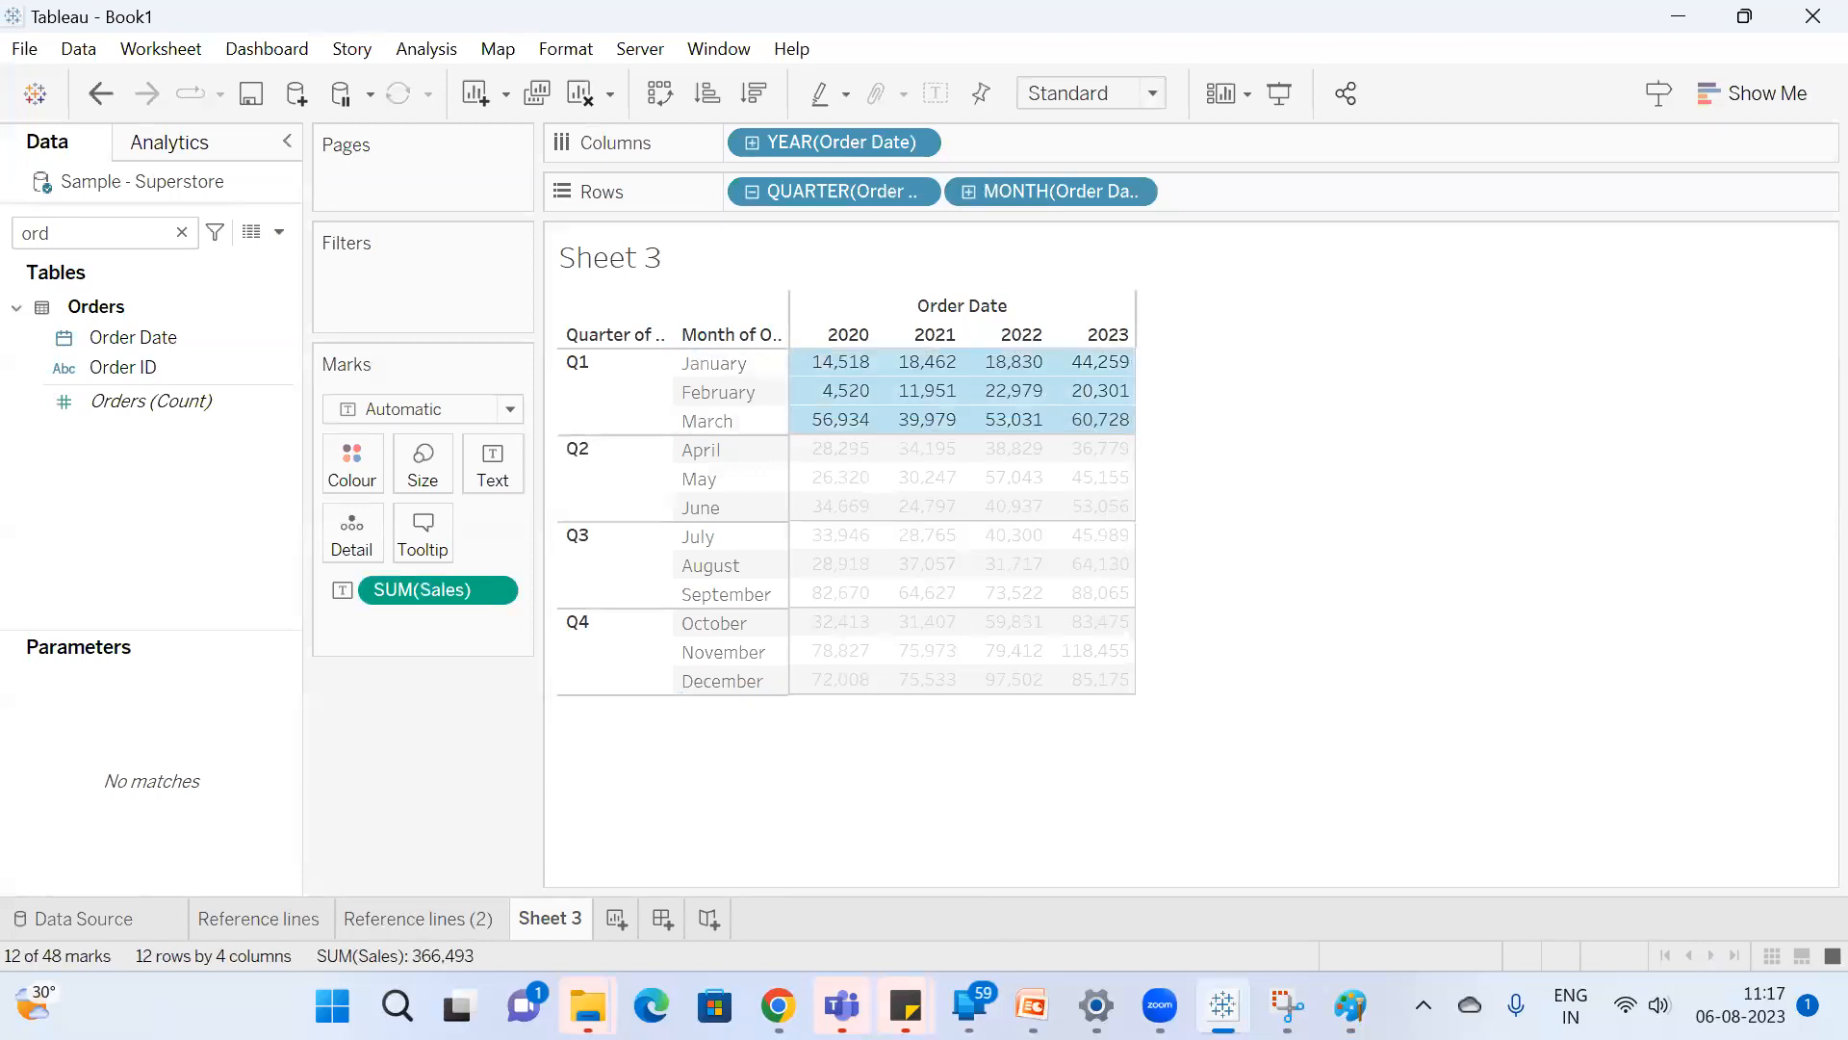
Switch to the Google Meet call in Chrome and deny the waiting participant's join request.
{"action": "mouse_move", "coordinate": [779, 1005]}
{"action": "left_click", "coordinate": [678, 861]}
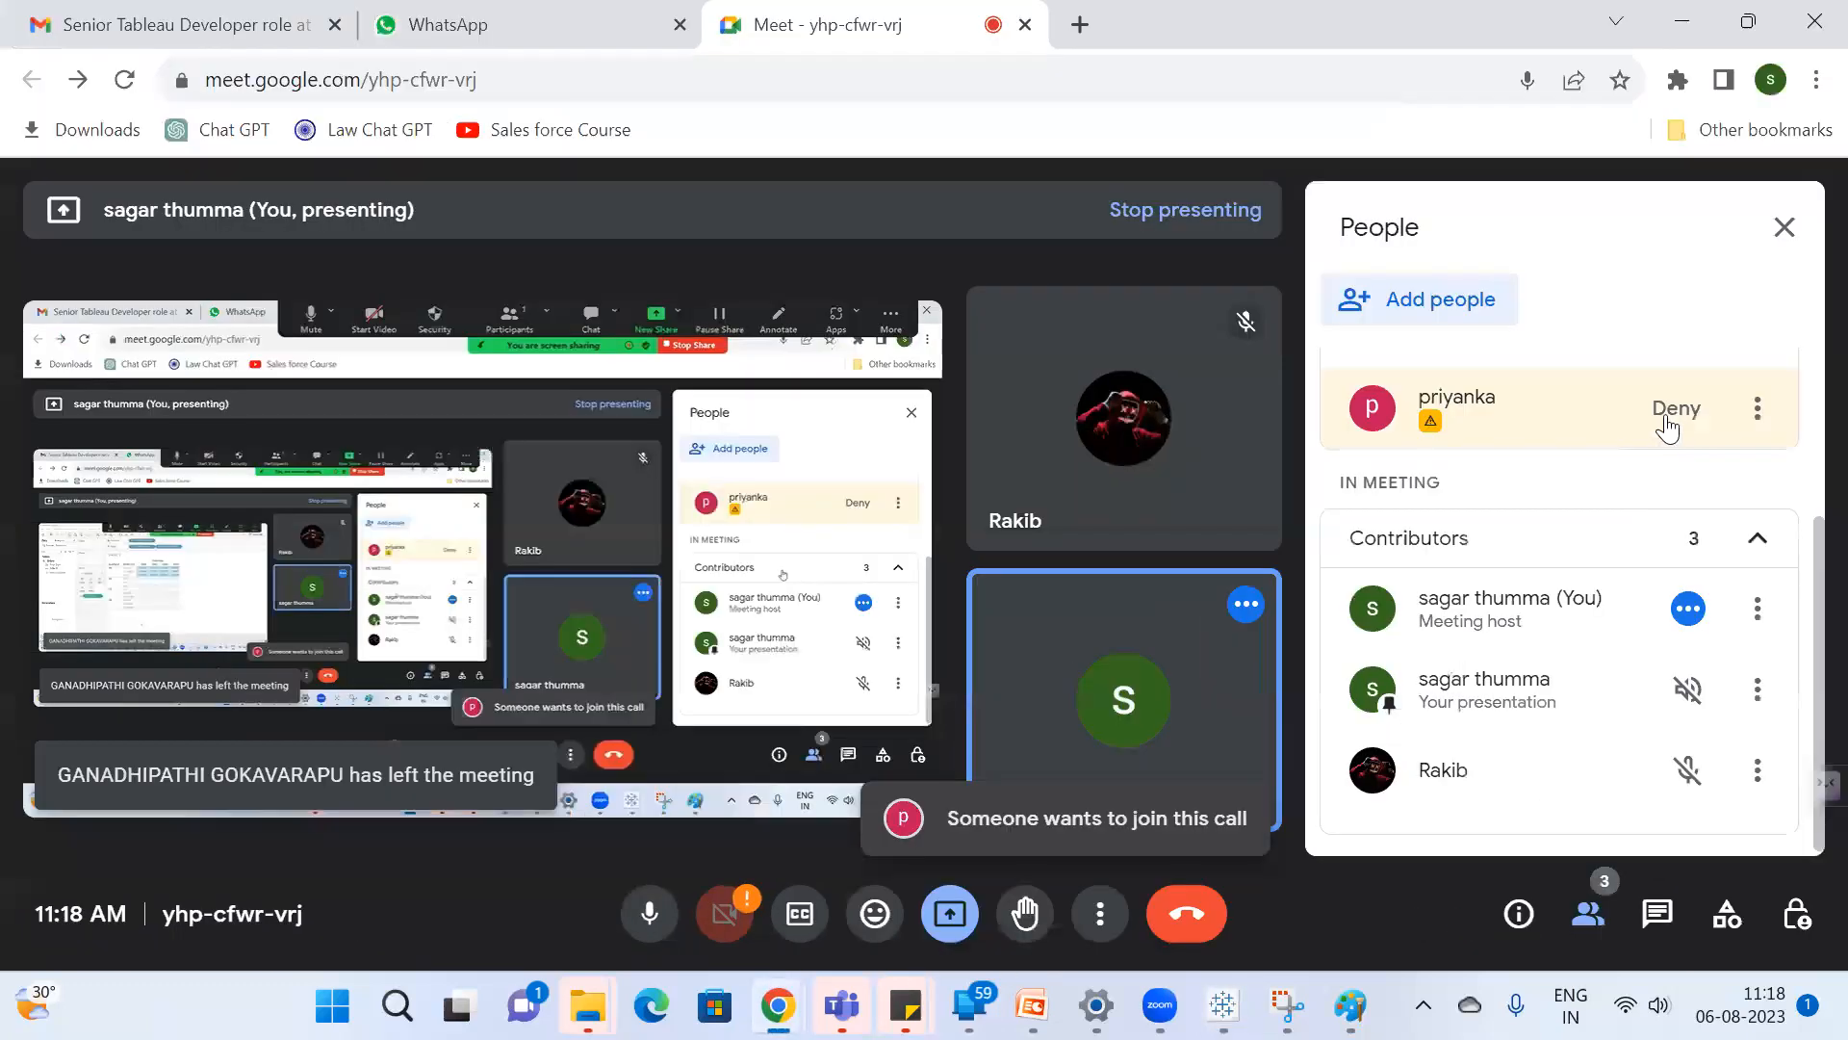
{"action": "left_click", "coordinate": [1674, 411]}
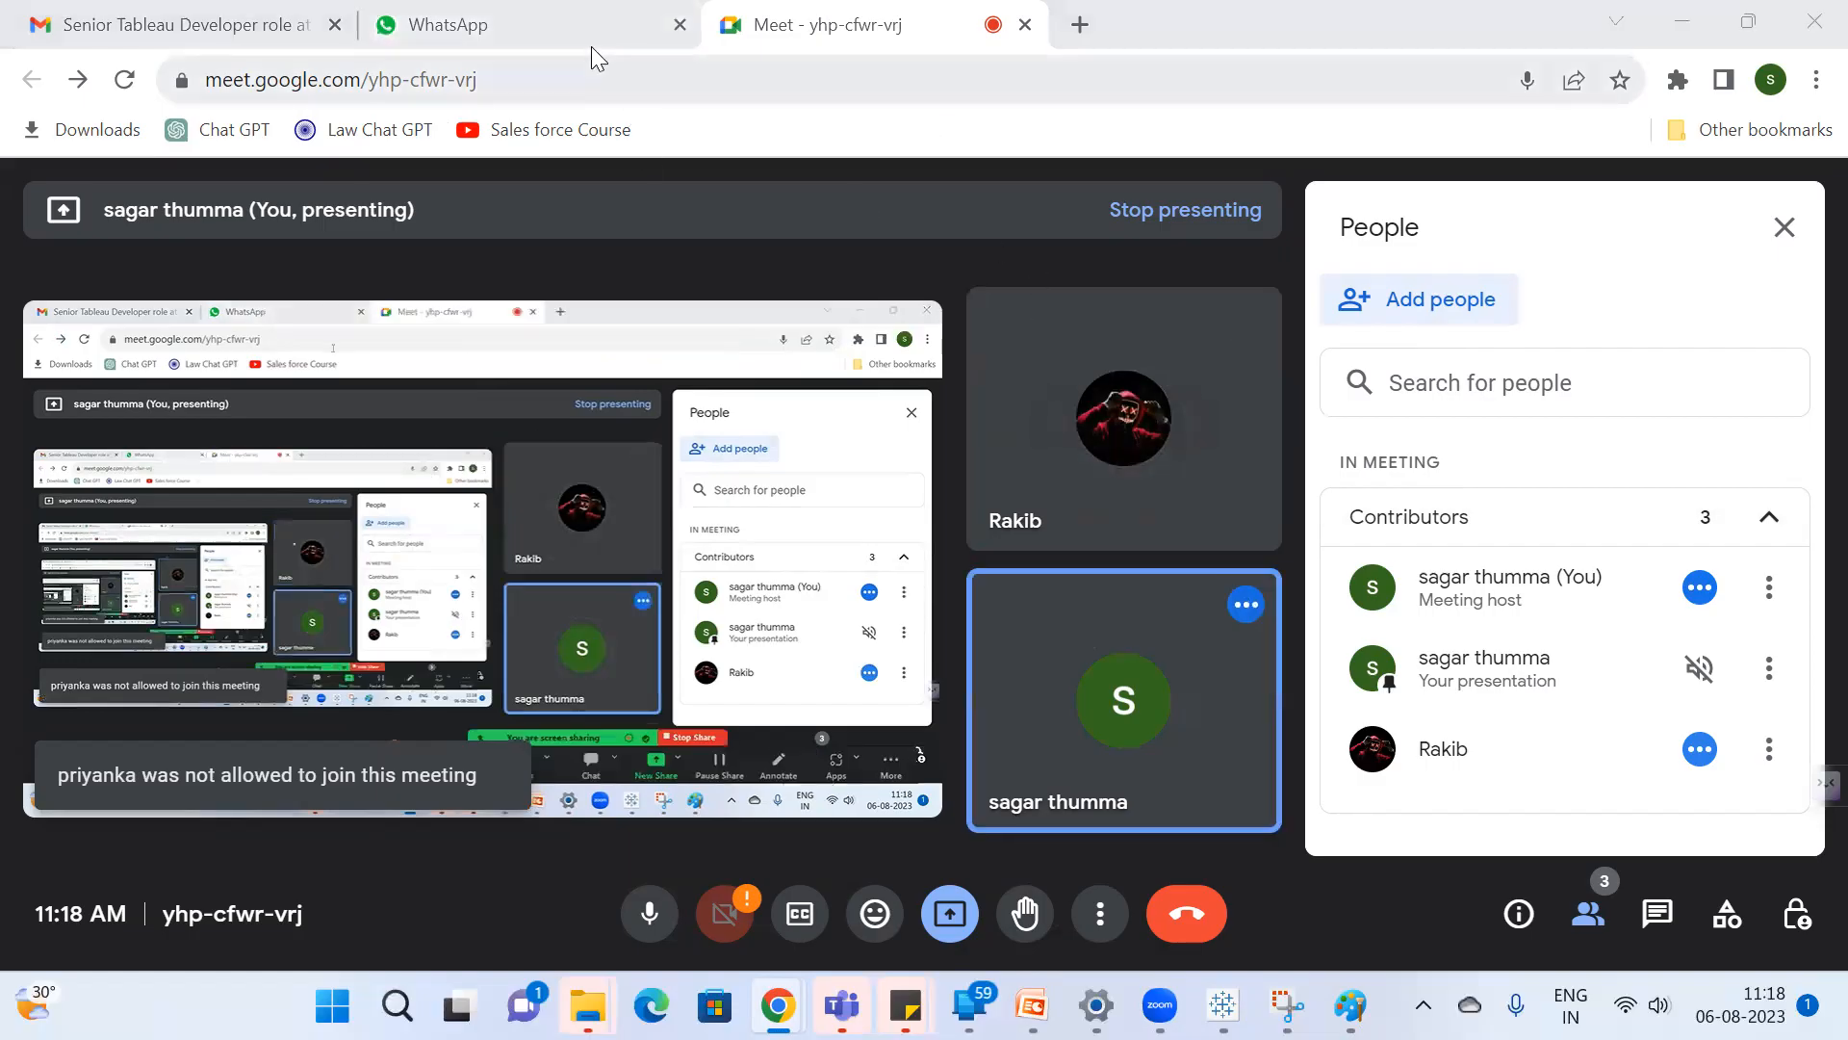
Check WhatsApp and the Meet call, and search the WhatsApp chats for a contact by the start of the name.
{"action": "left_click", "coordinate": [541, 28]}
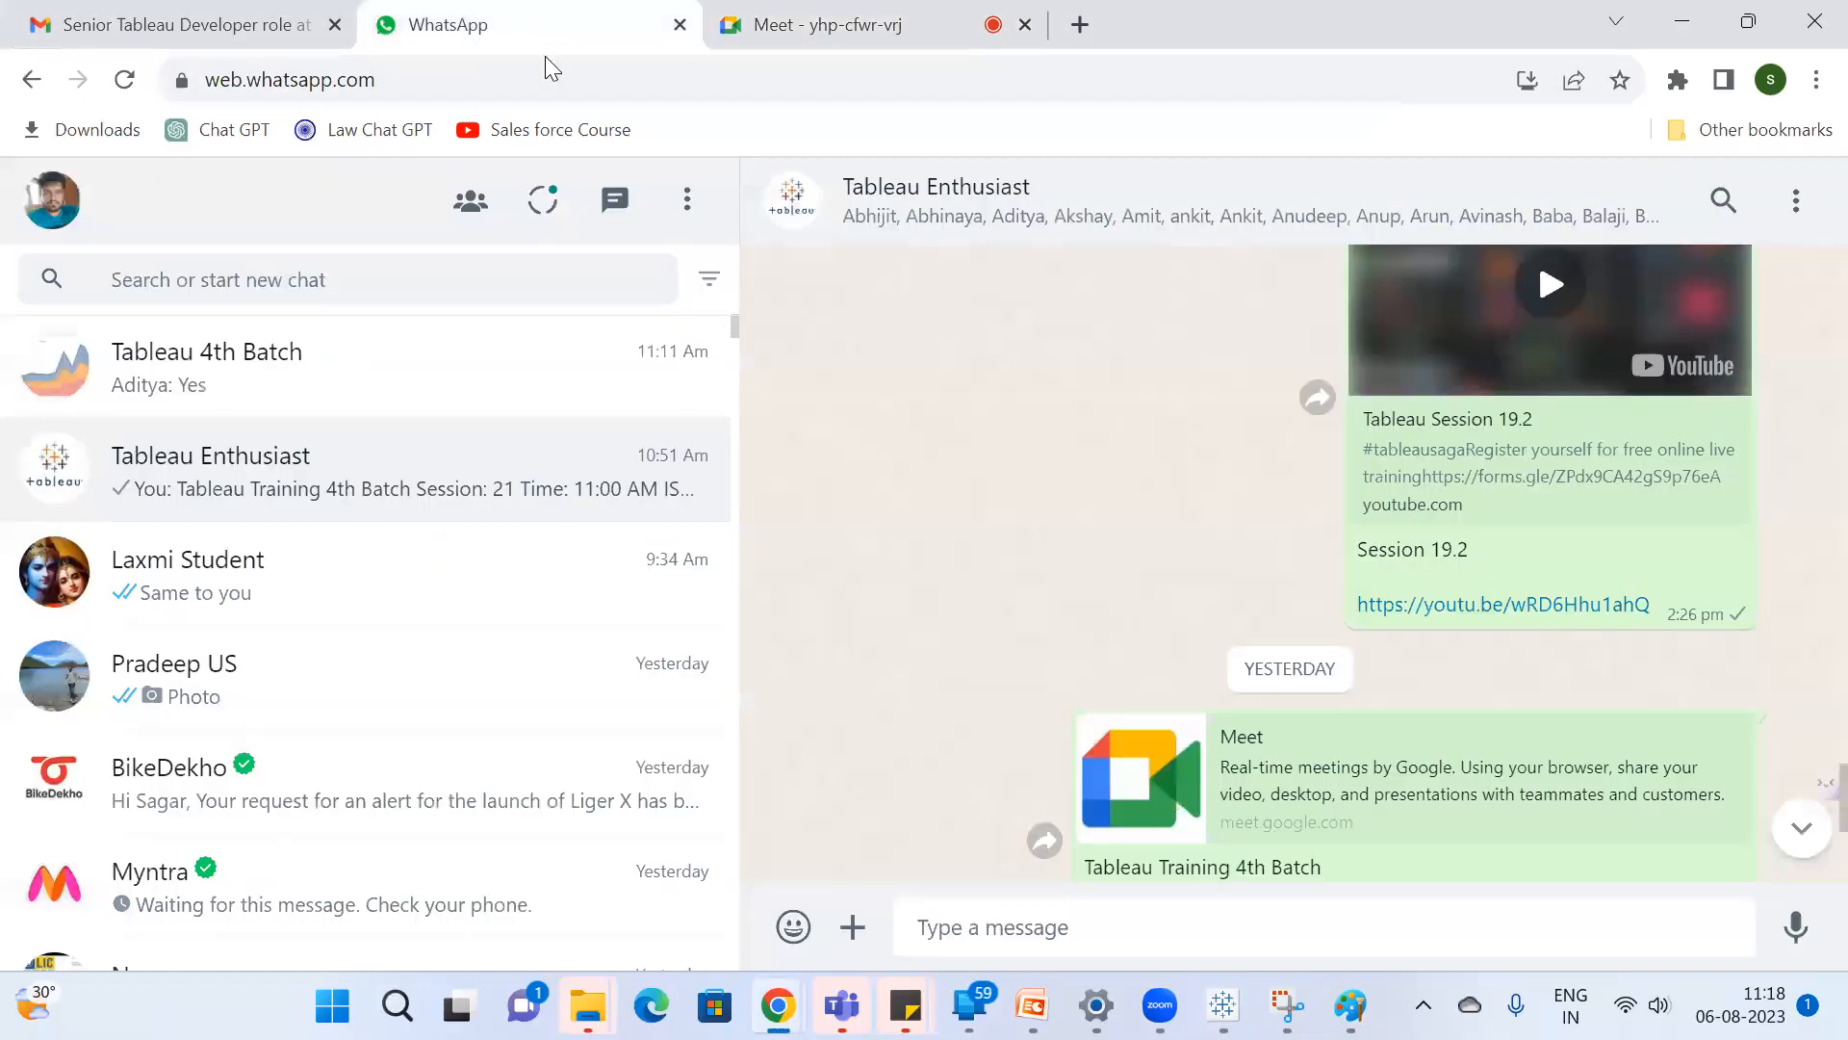
{"action": "left_click", "coordinate": [871, 31]}
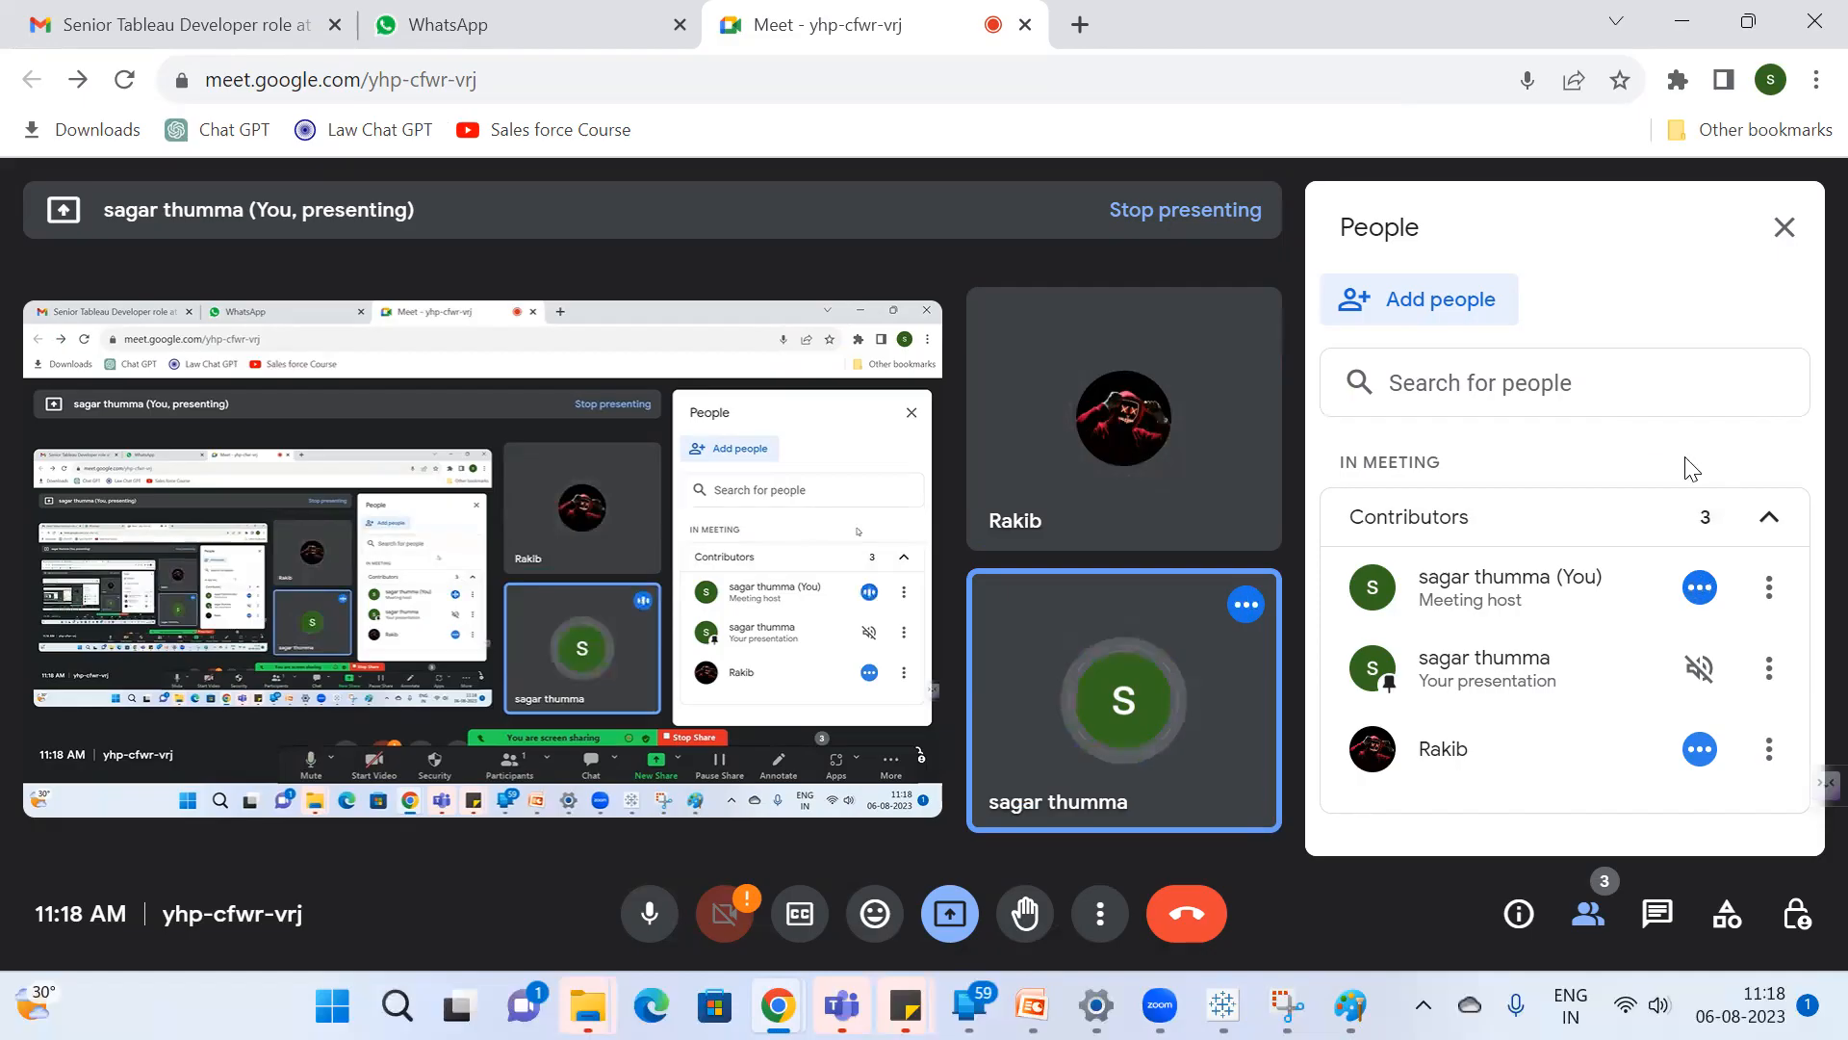
{"action": "left_click", "coordinate": [471, 27]}
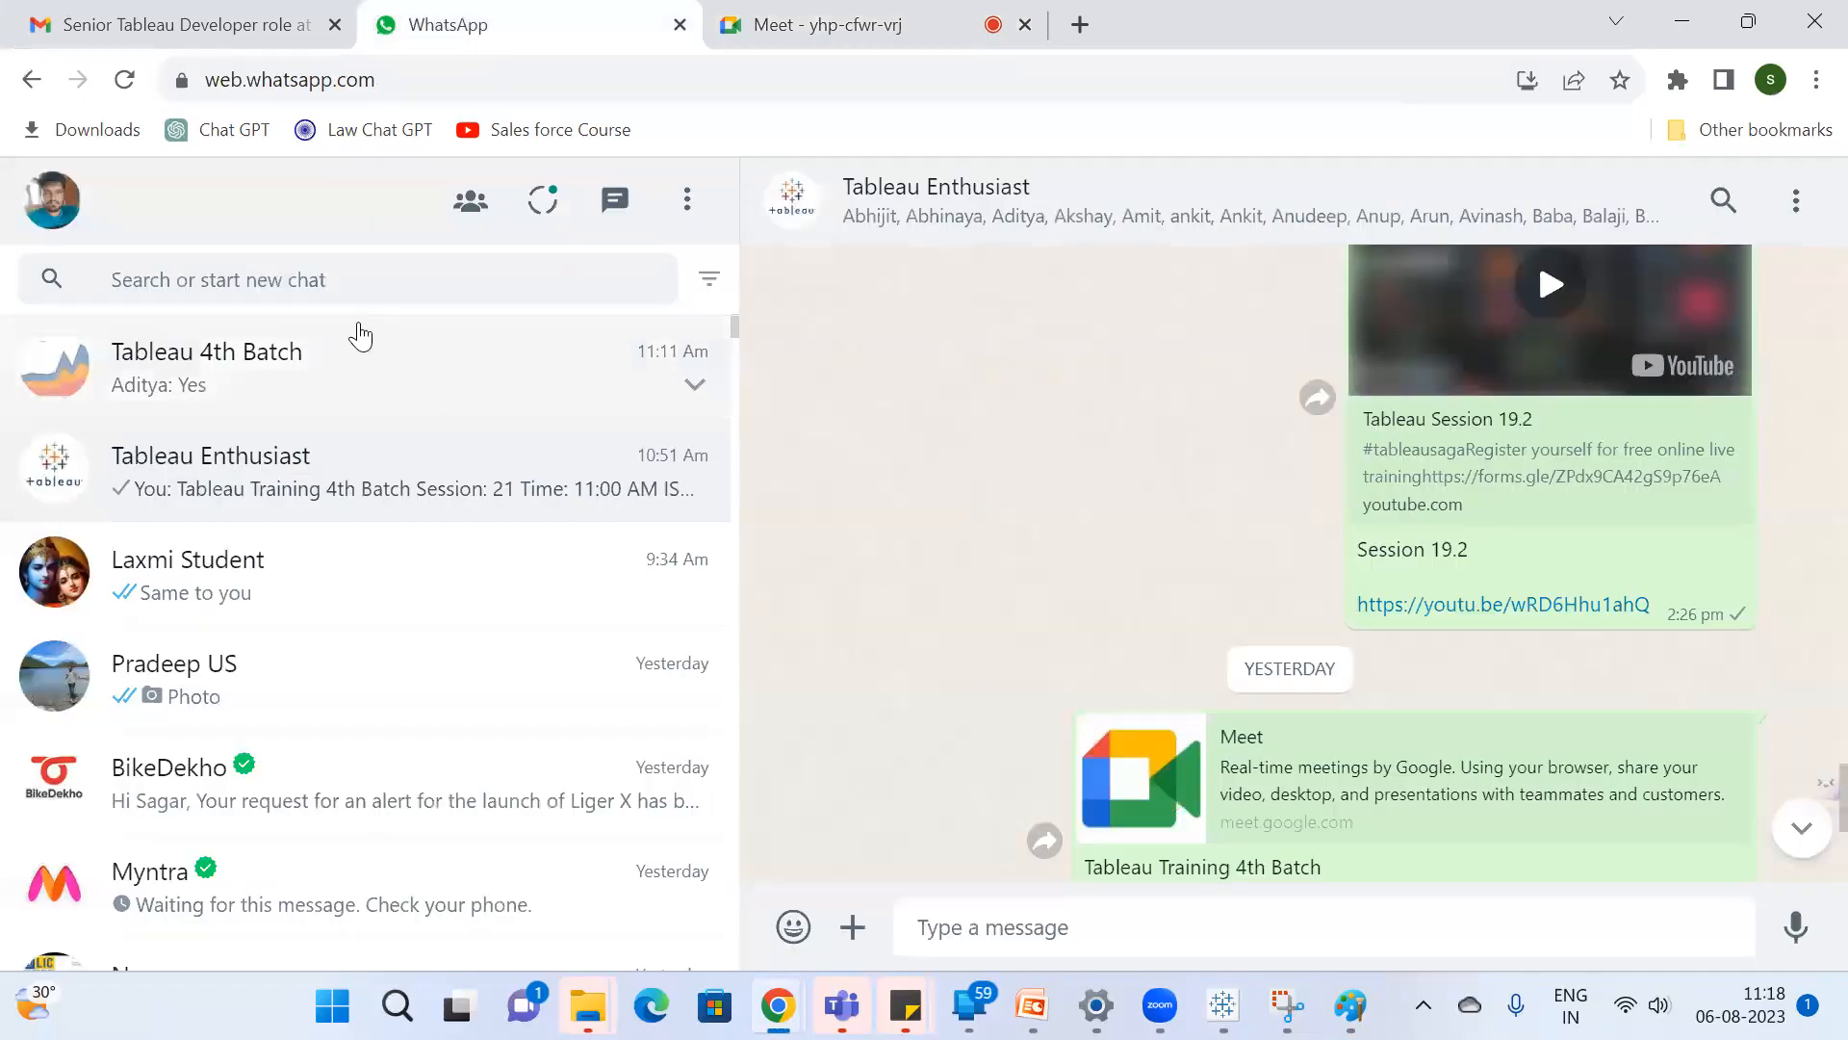
{"action": "left_click", "coordinate": [358, 276]}
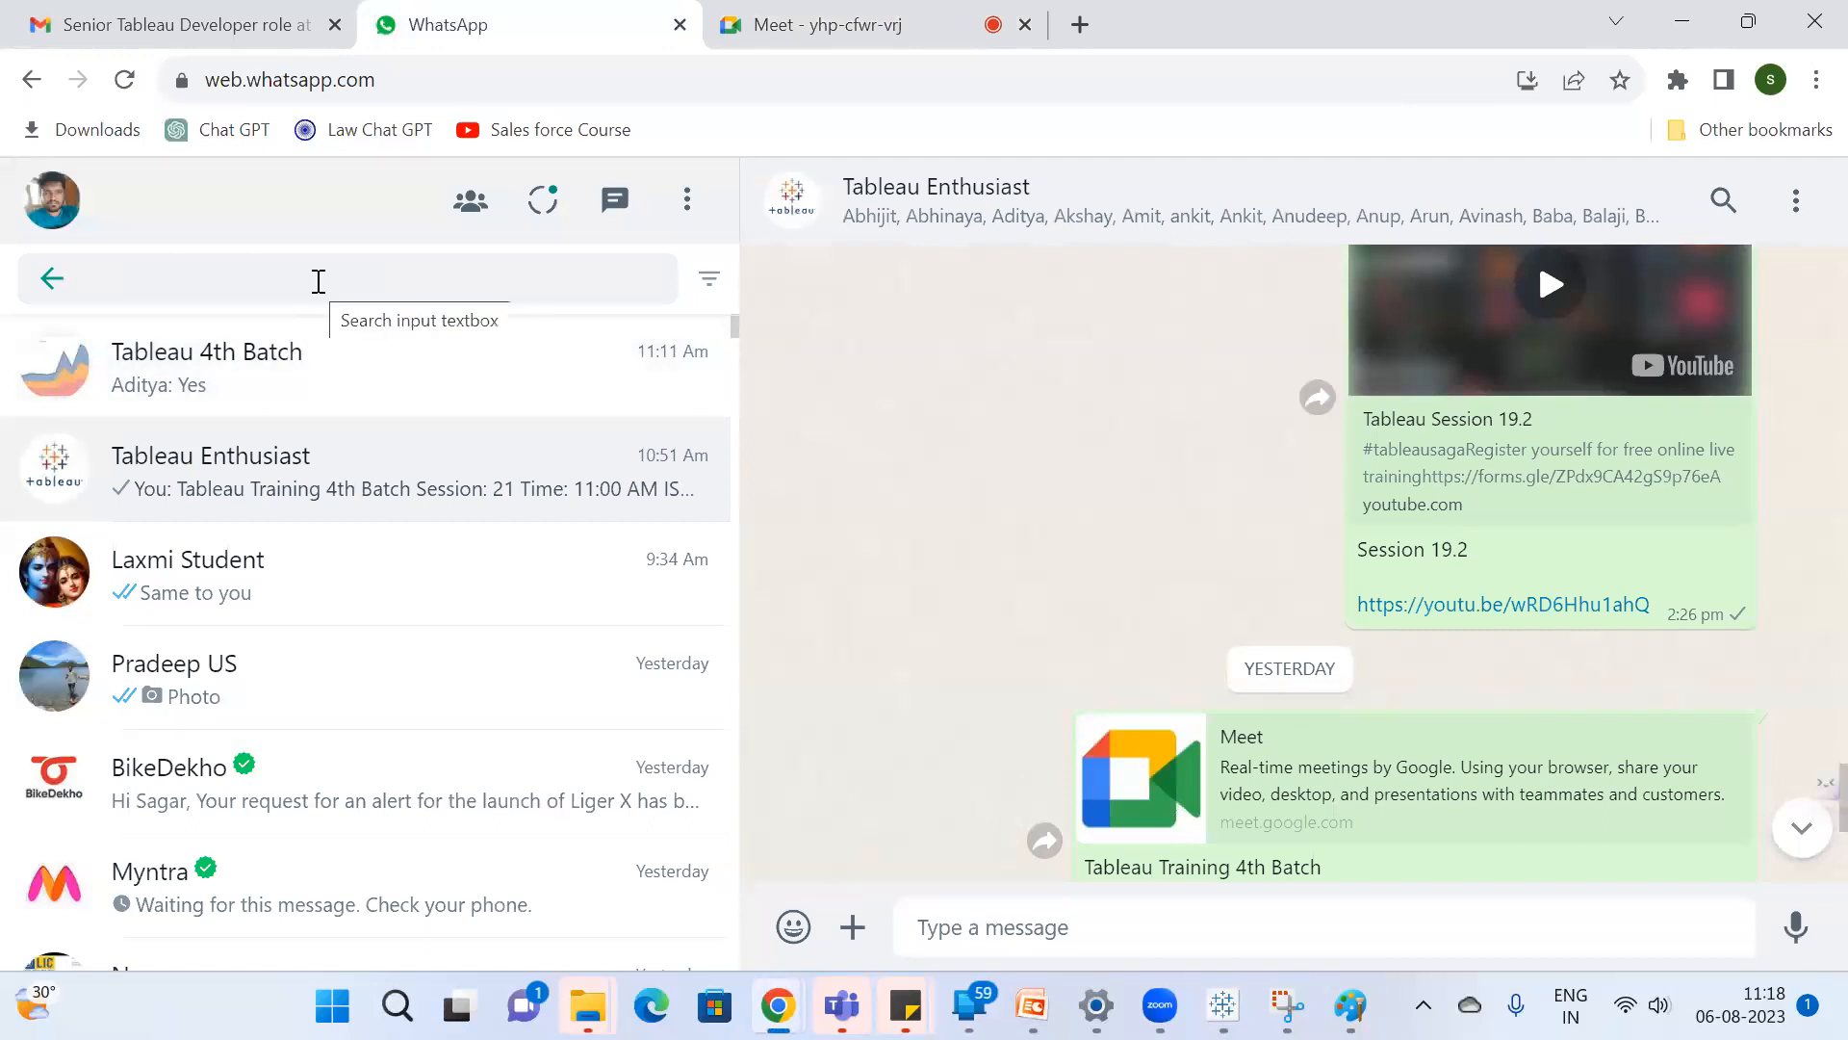
{"action": "type", "text": "bha"}
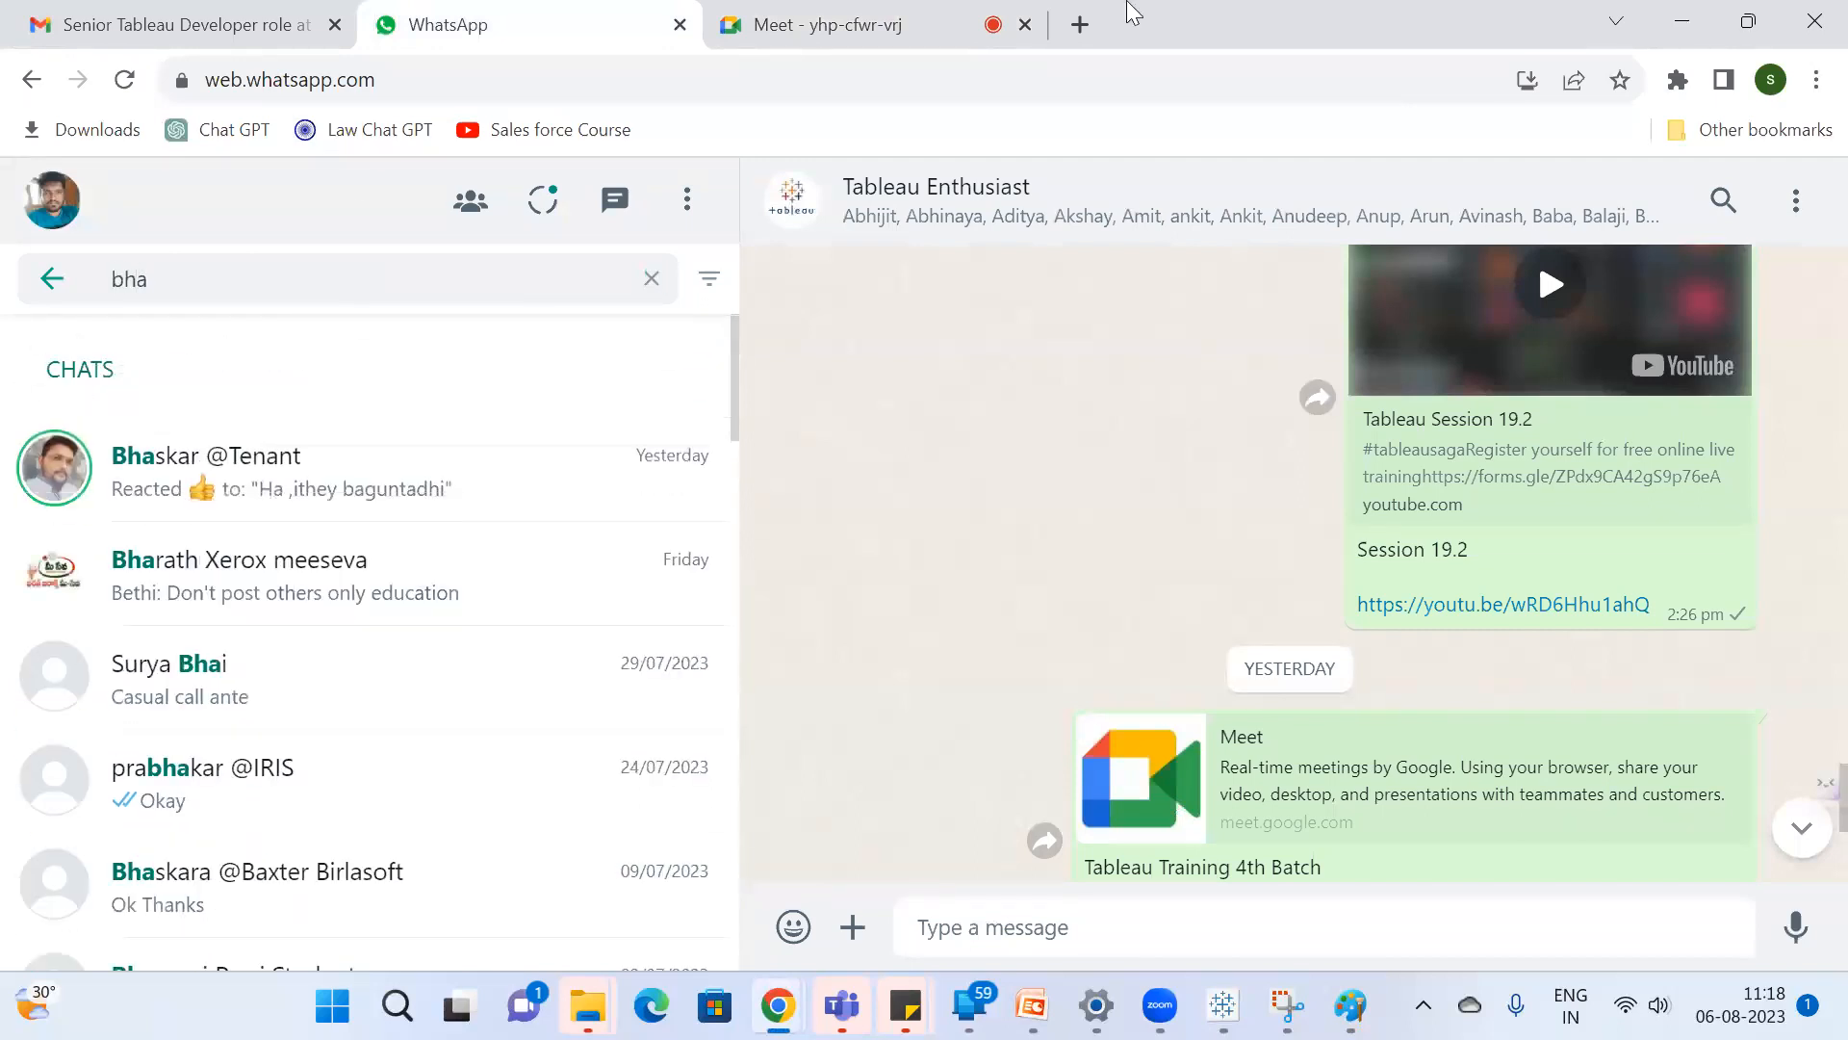
Admit all users waiting to join the Google Meet call, check the participant list, and return to Tableau.
{"action": "left_click", "coordinate": [798, 14]}
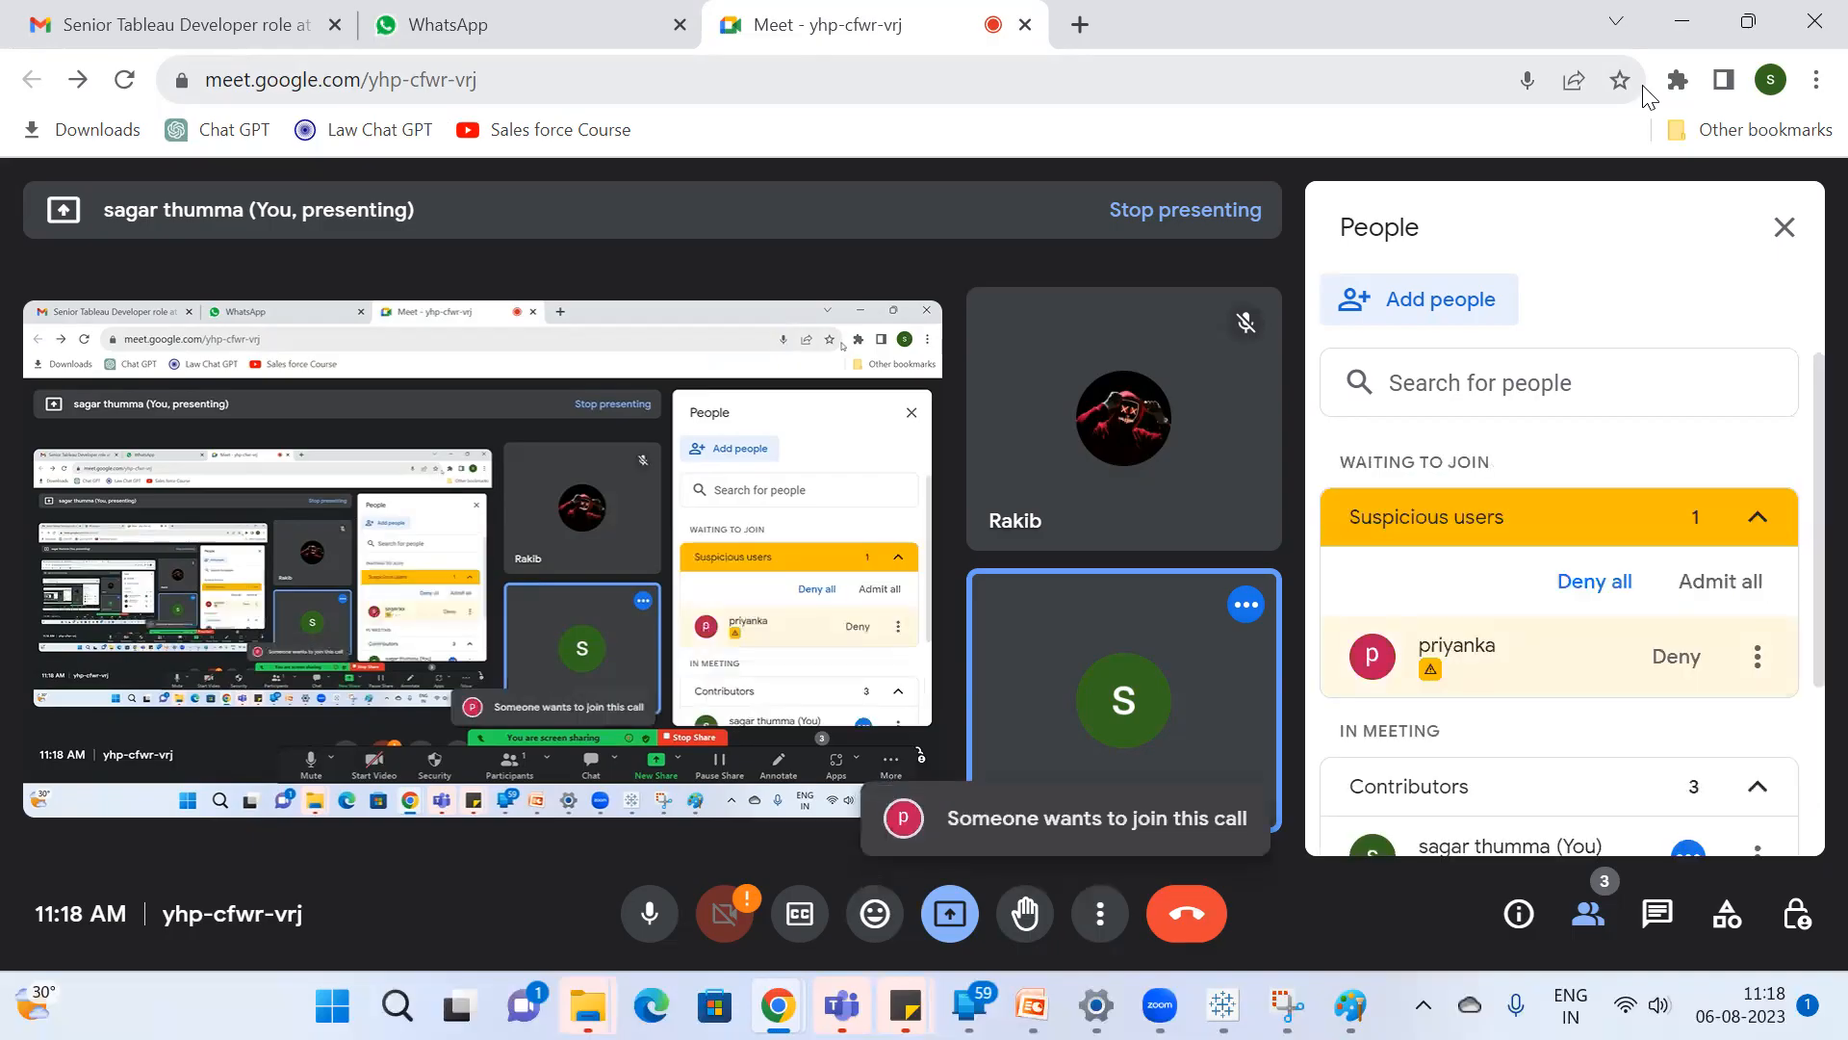
{"action": "left_click", "coordinate": [1694, 581]}
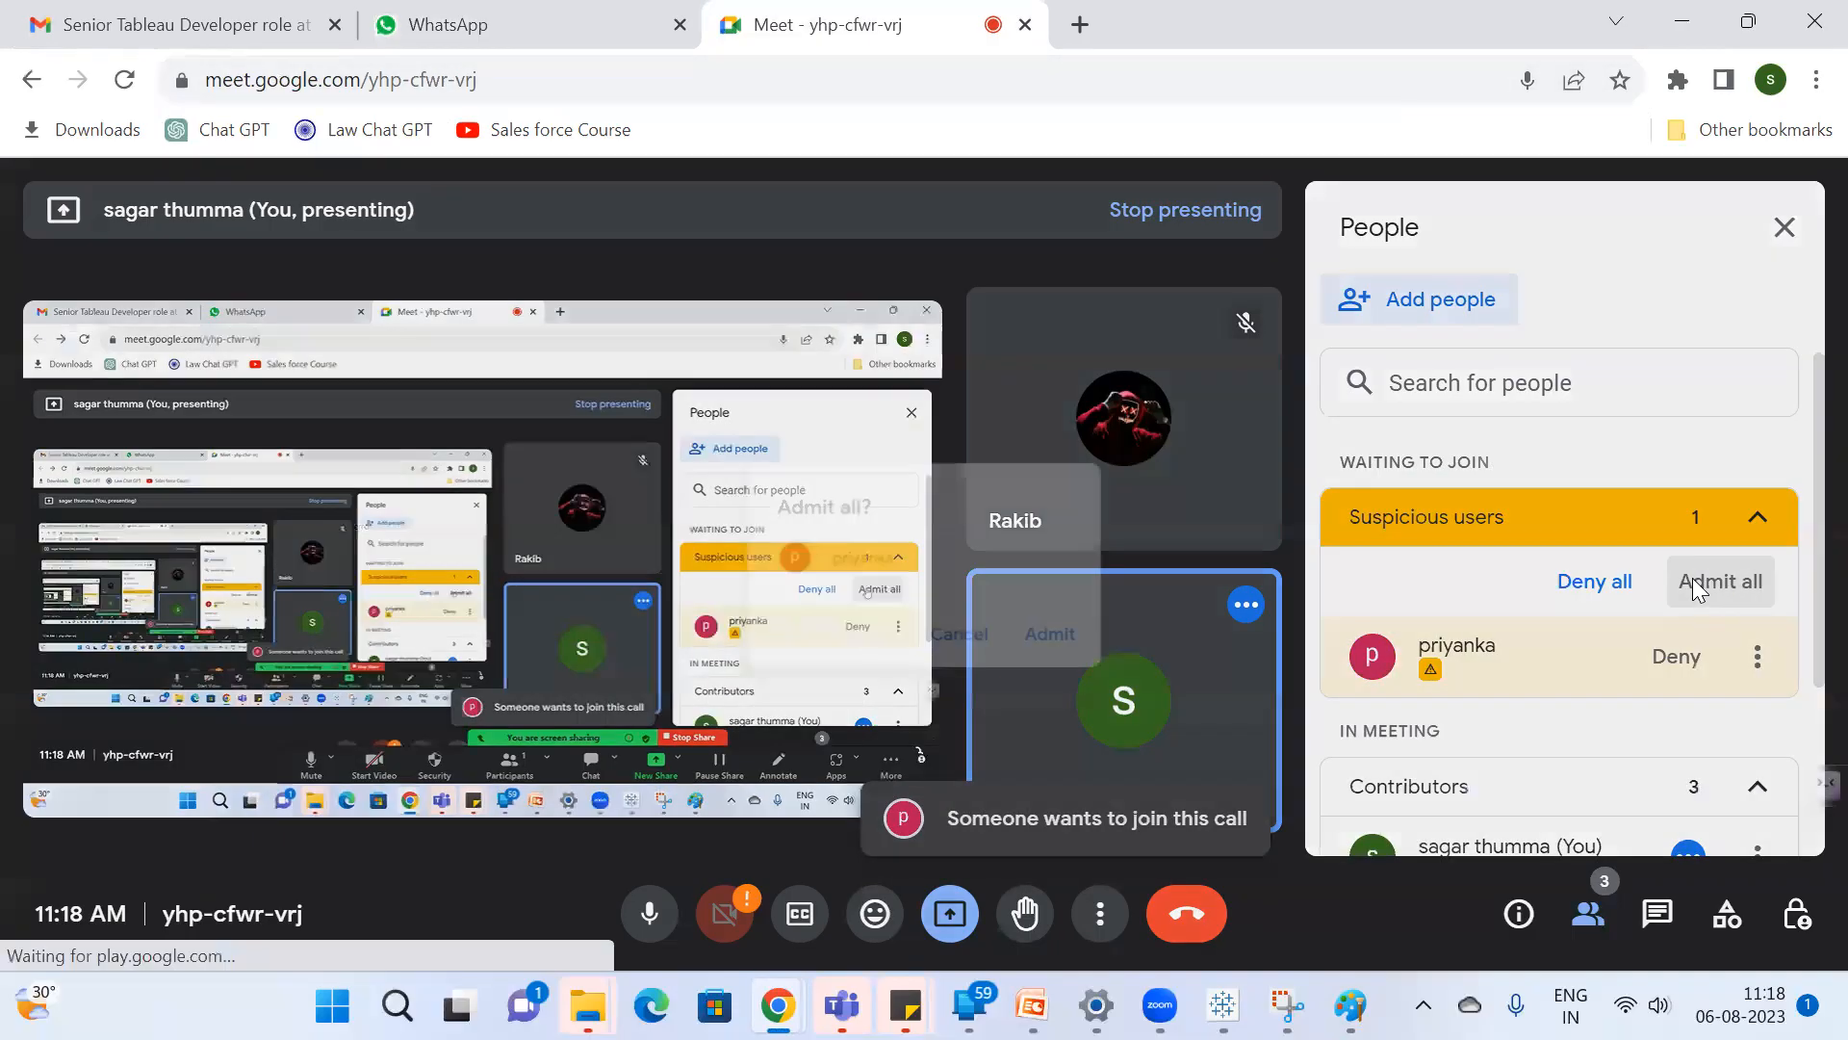
{"action": "left_click", "coordinate": [1065, 642]}
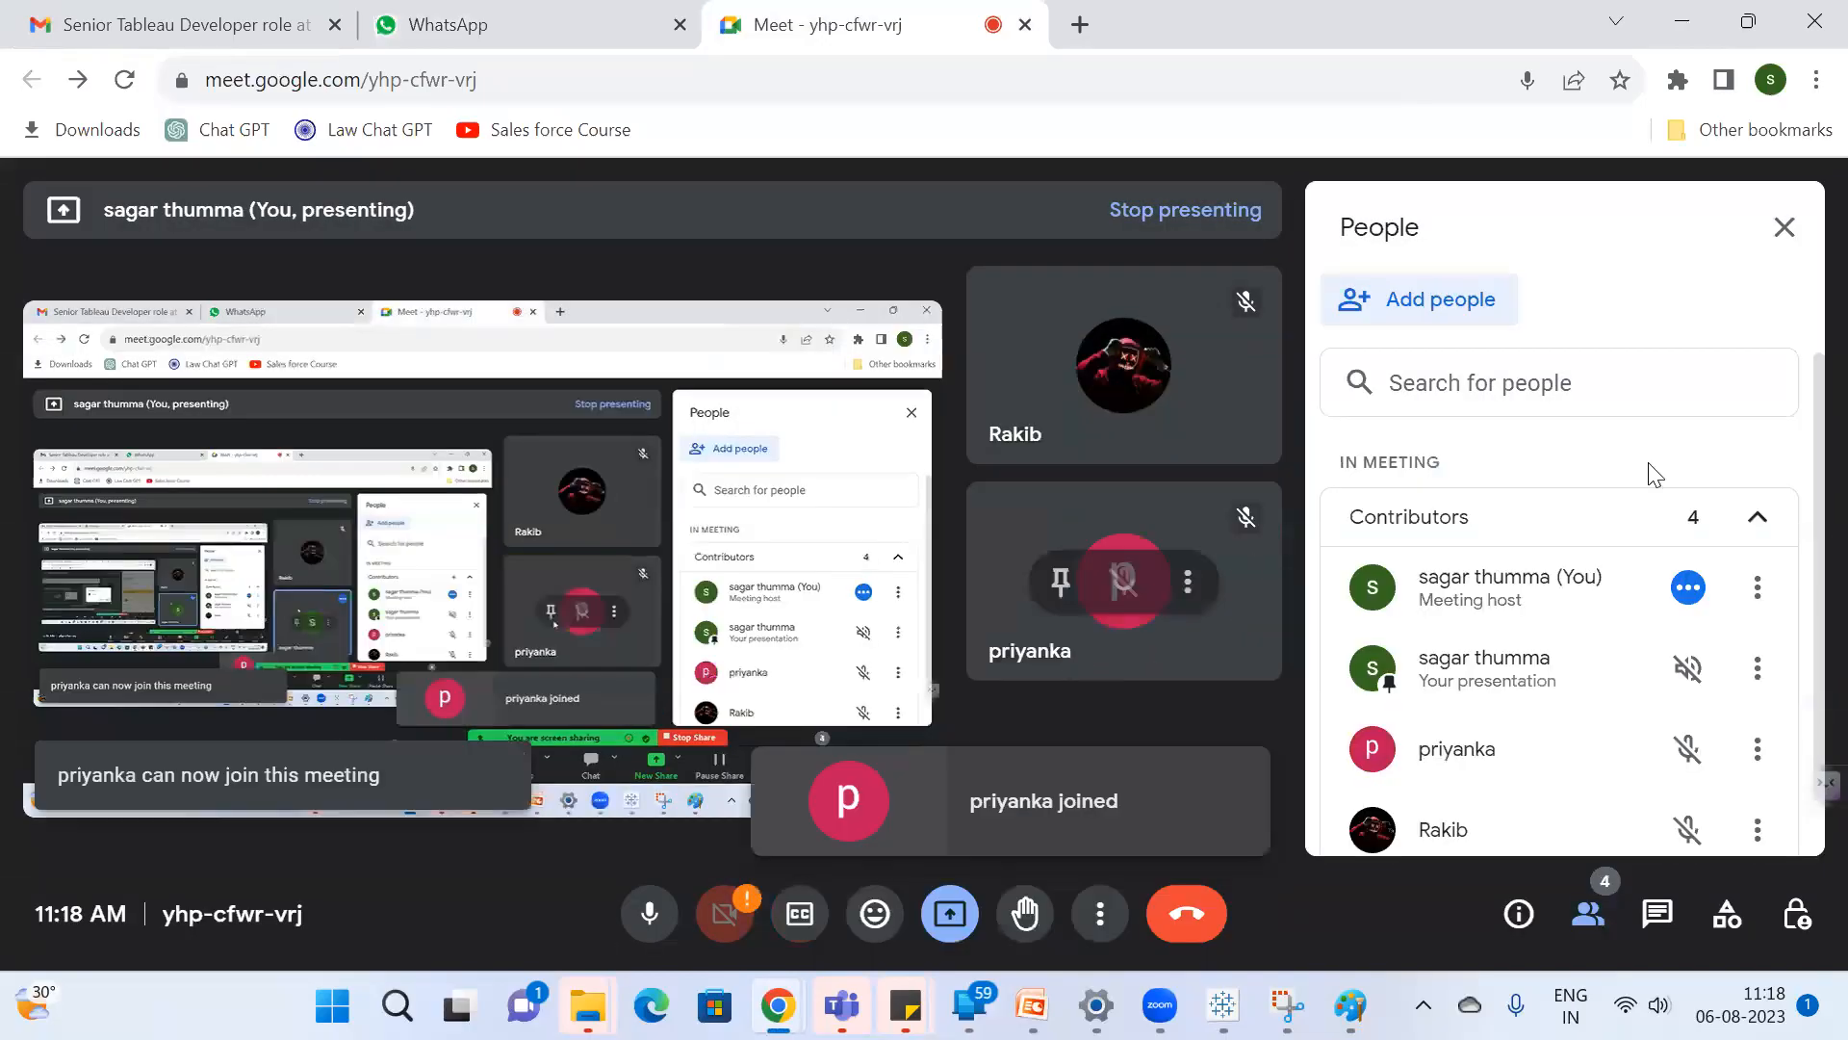
{"action": "scroll", "coordinate": [1635, 533], "scroll_direction": "down", "scroll_amount": 1}
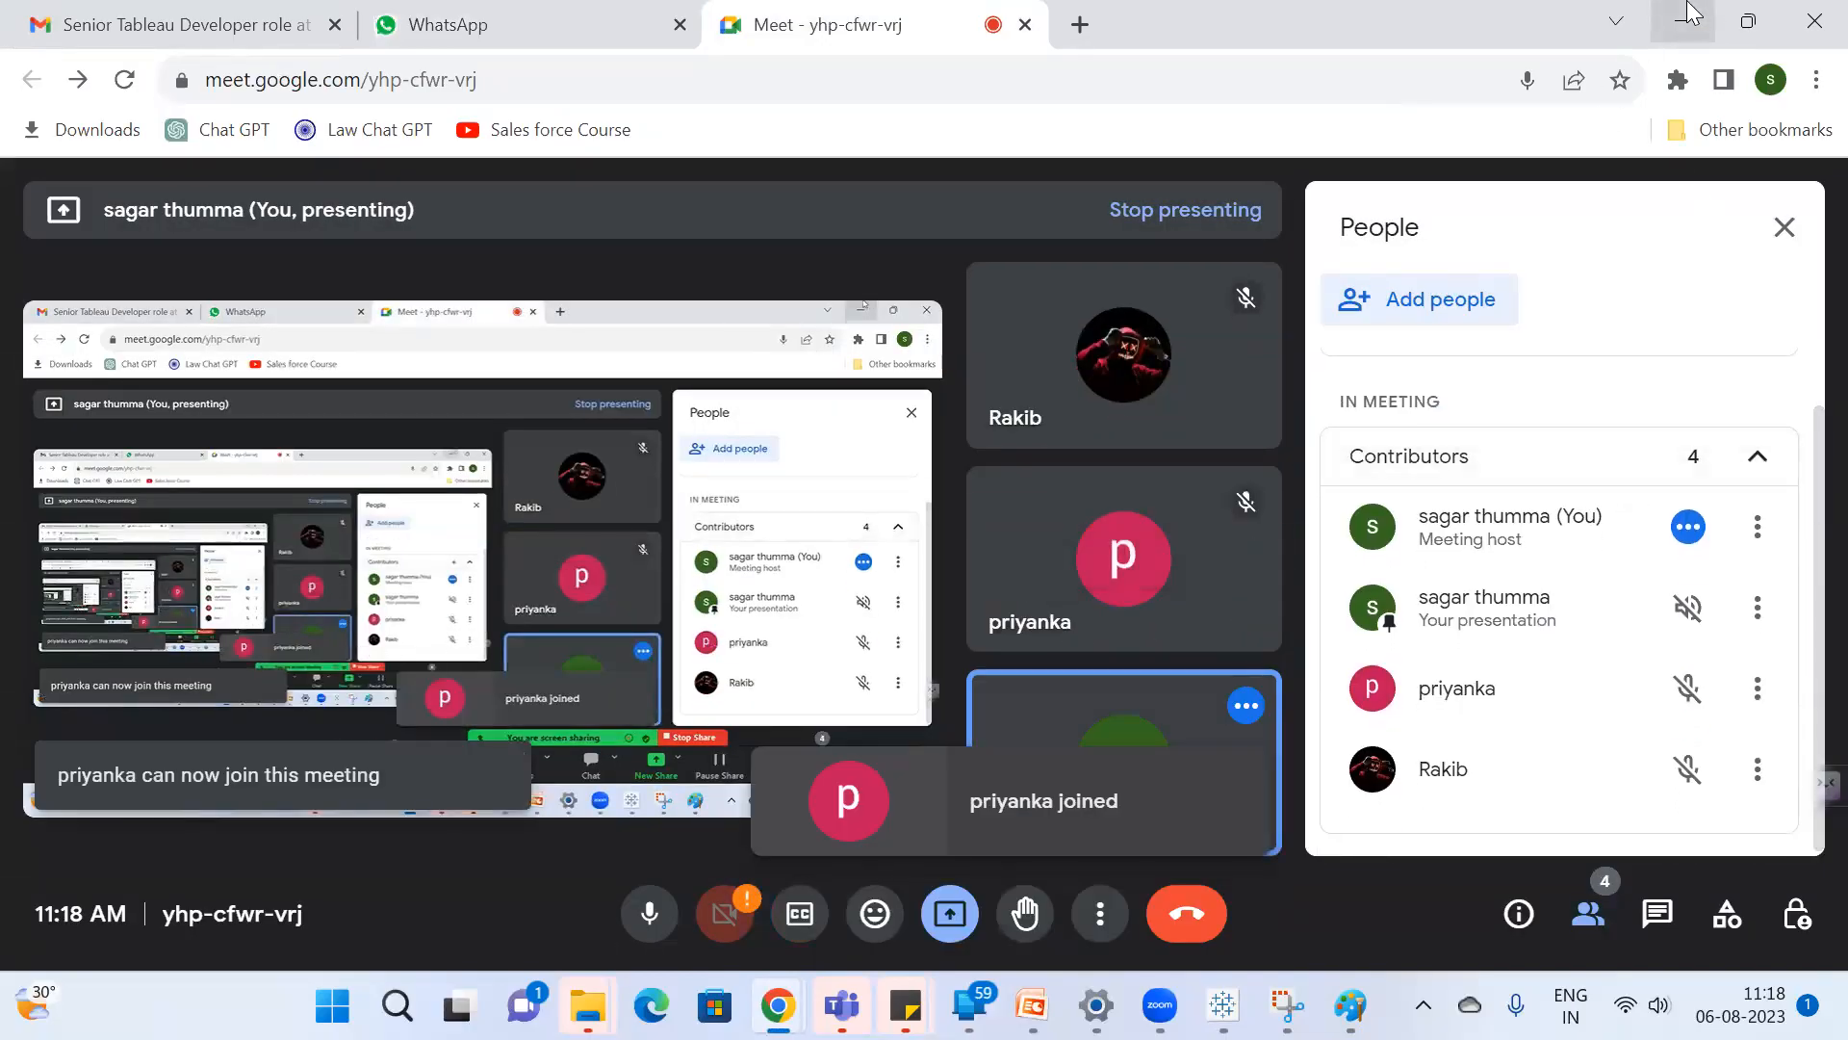
{"action": "left_click", "coordinate": [1686, 17]}
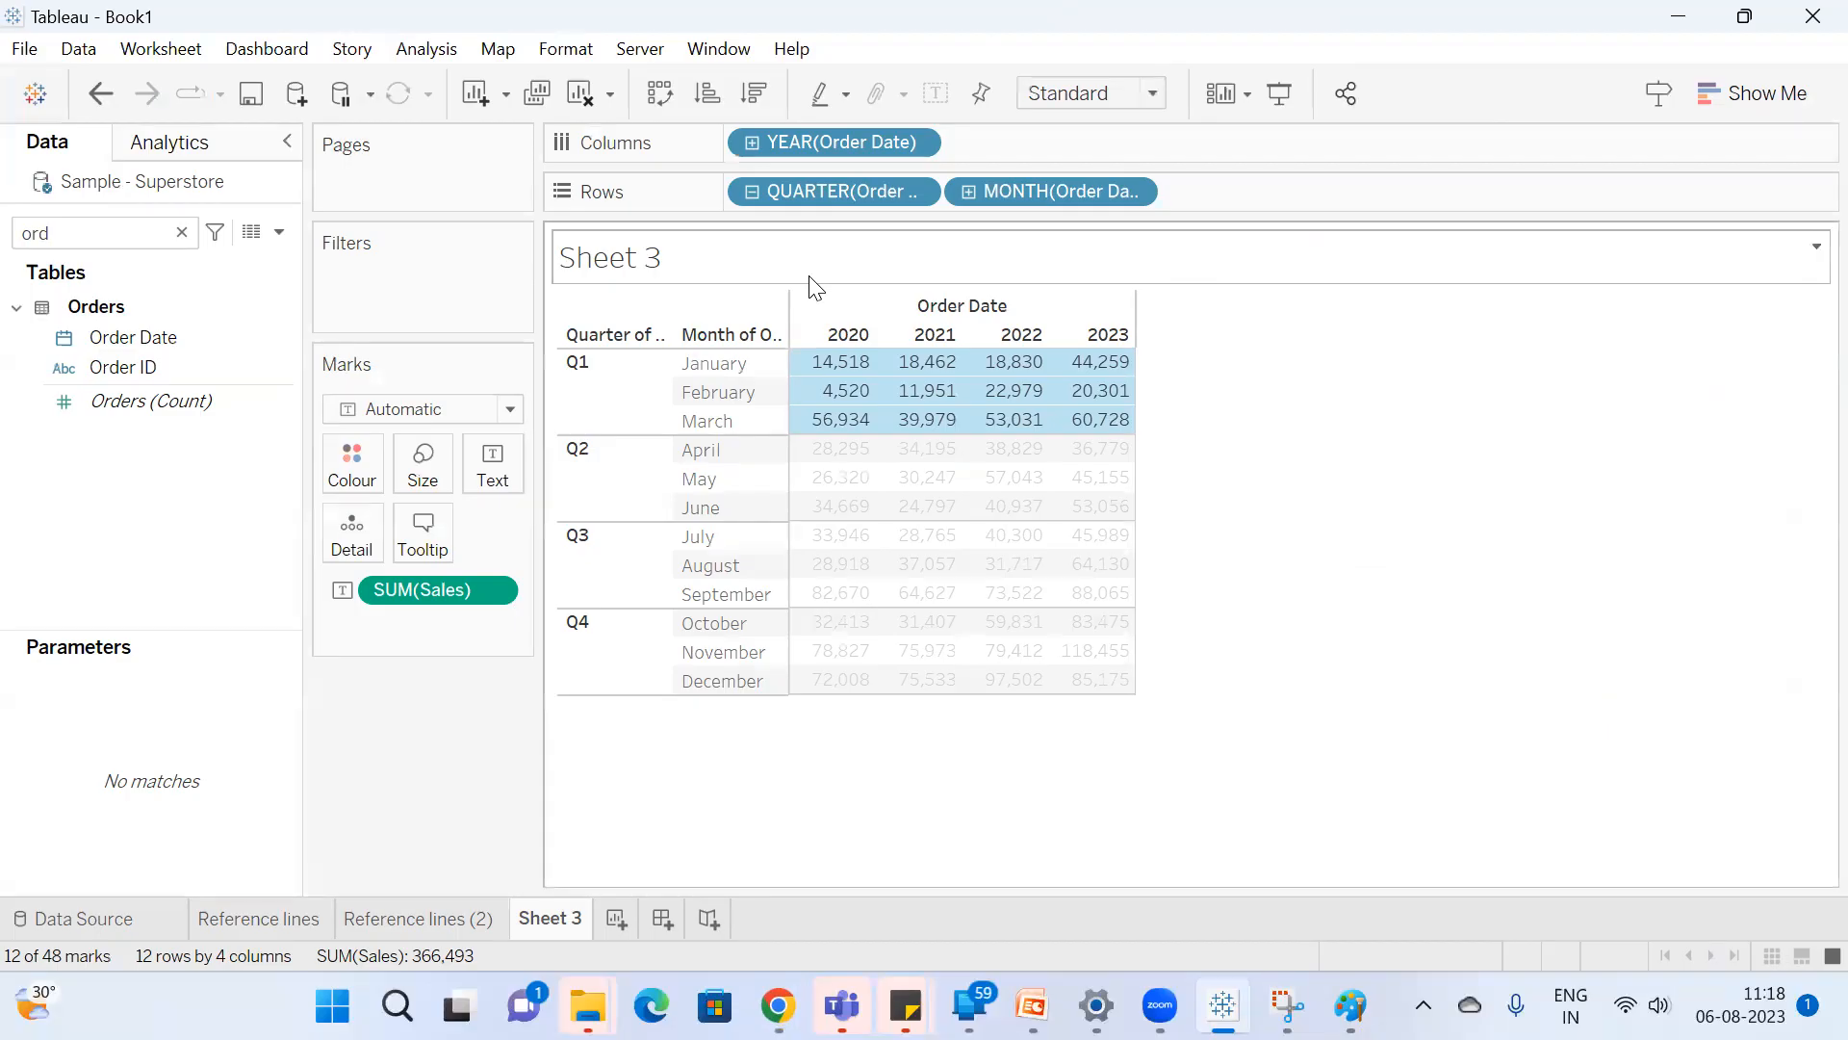
Clear the selection on Sheet 3, highlight the Q1 pane's sales values again, and deselect them.
{"action": "left_click", "coordinate": [1227, 541]}
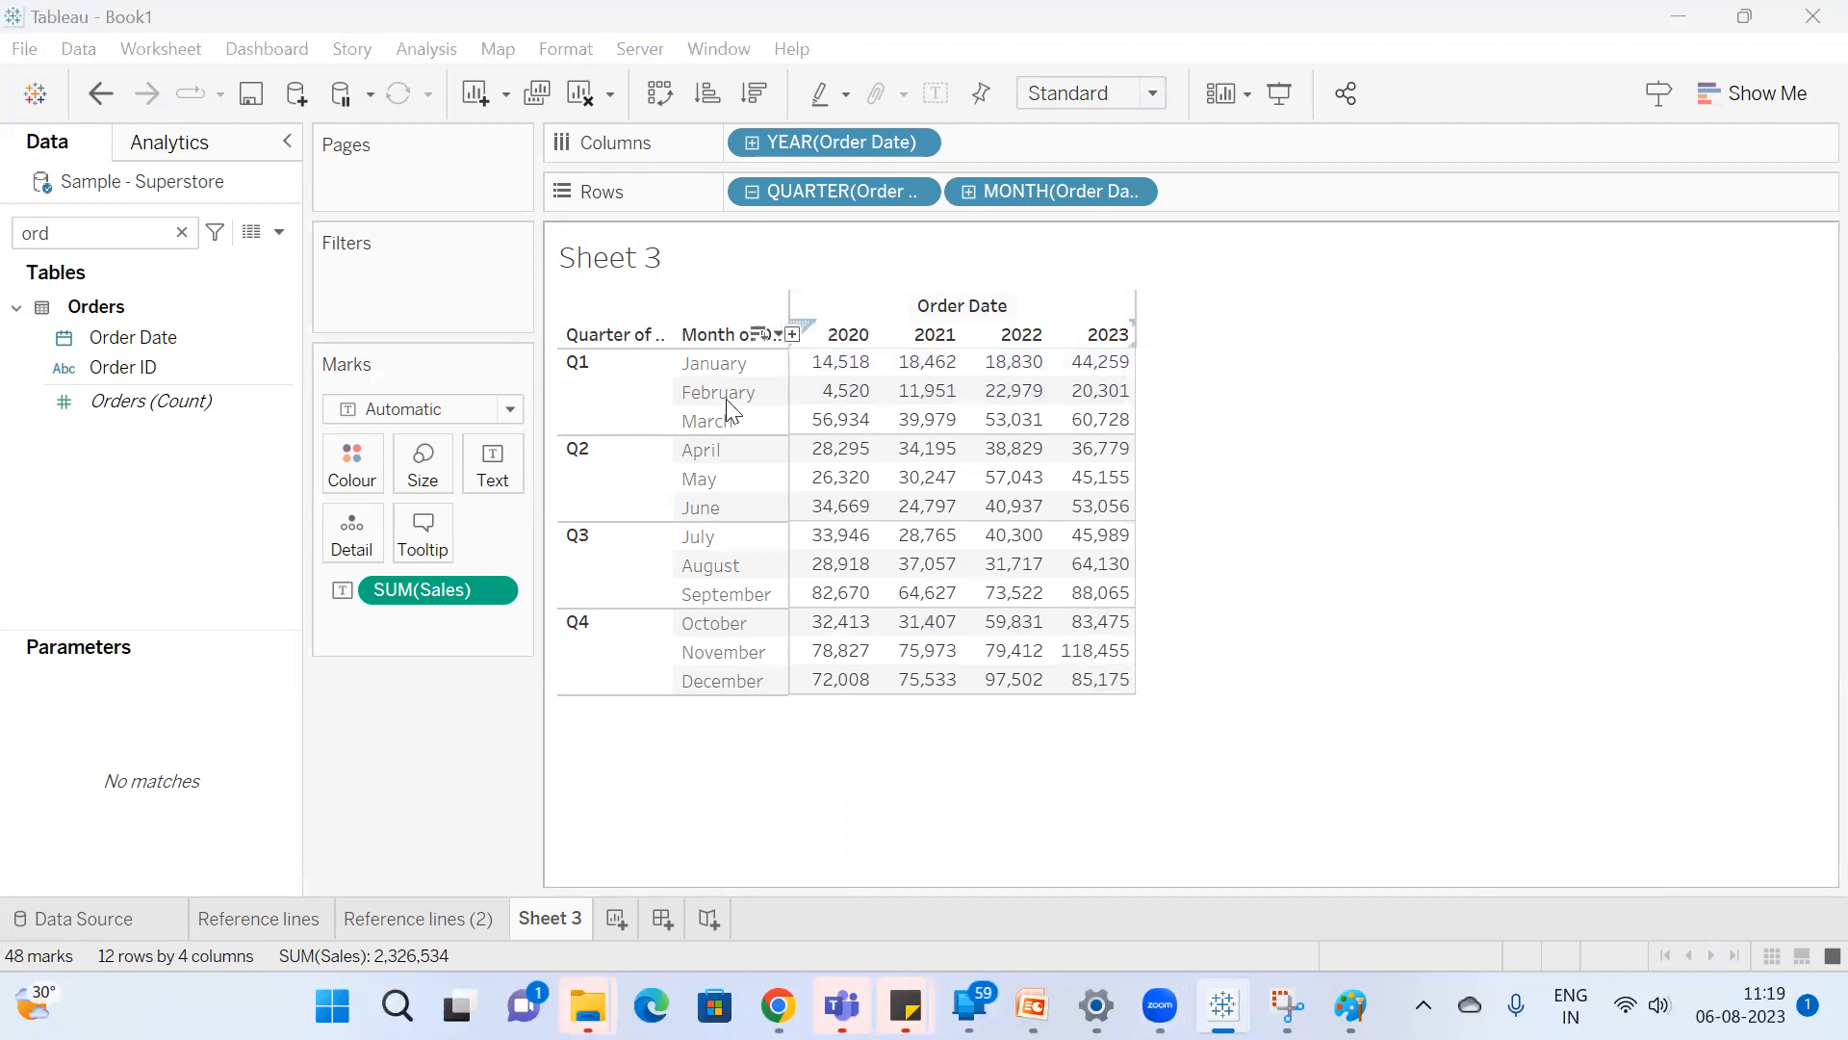
{"action": "left_click_drag", "start_coordinate": [832, 356], "coordinate": [1064, 428]}
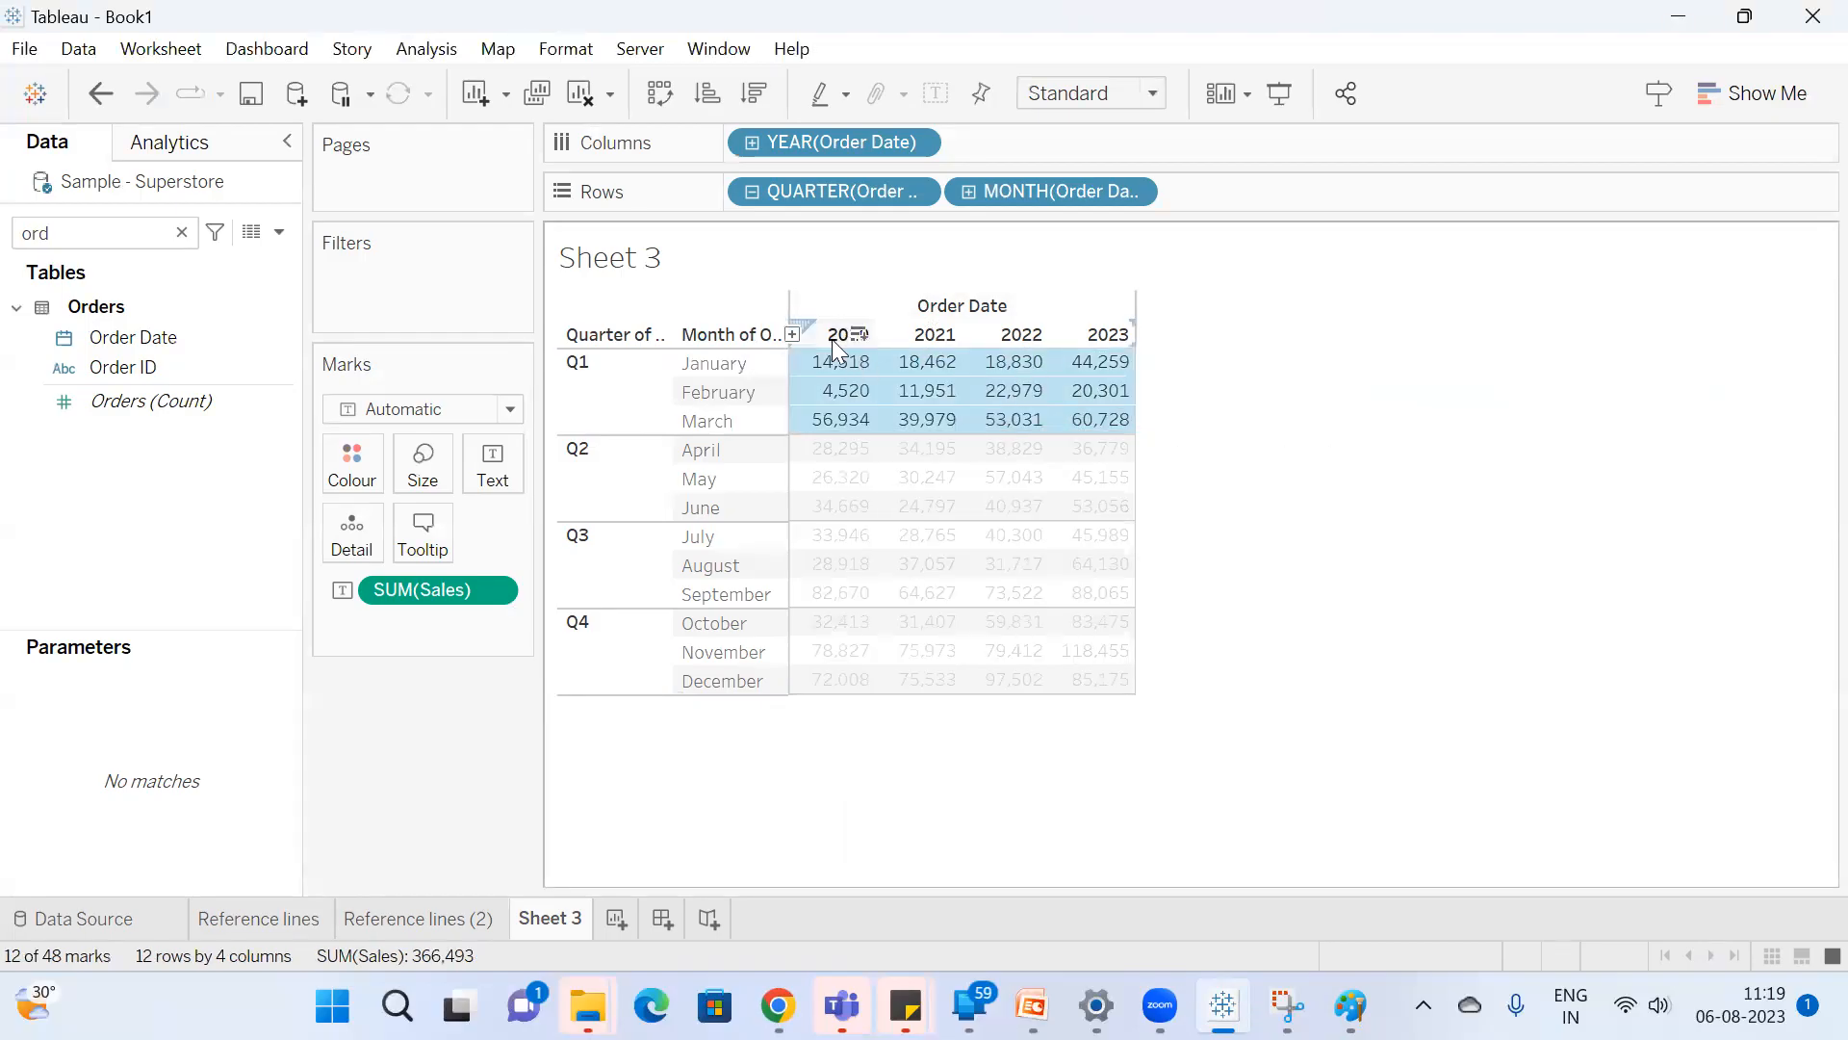
{"action": "left_click", "coordinate": [1440, 413]}
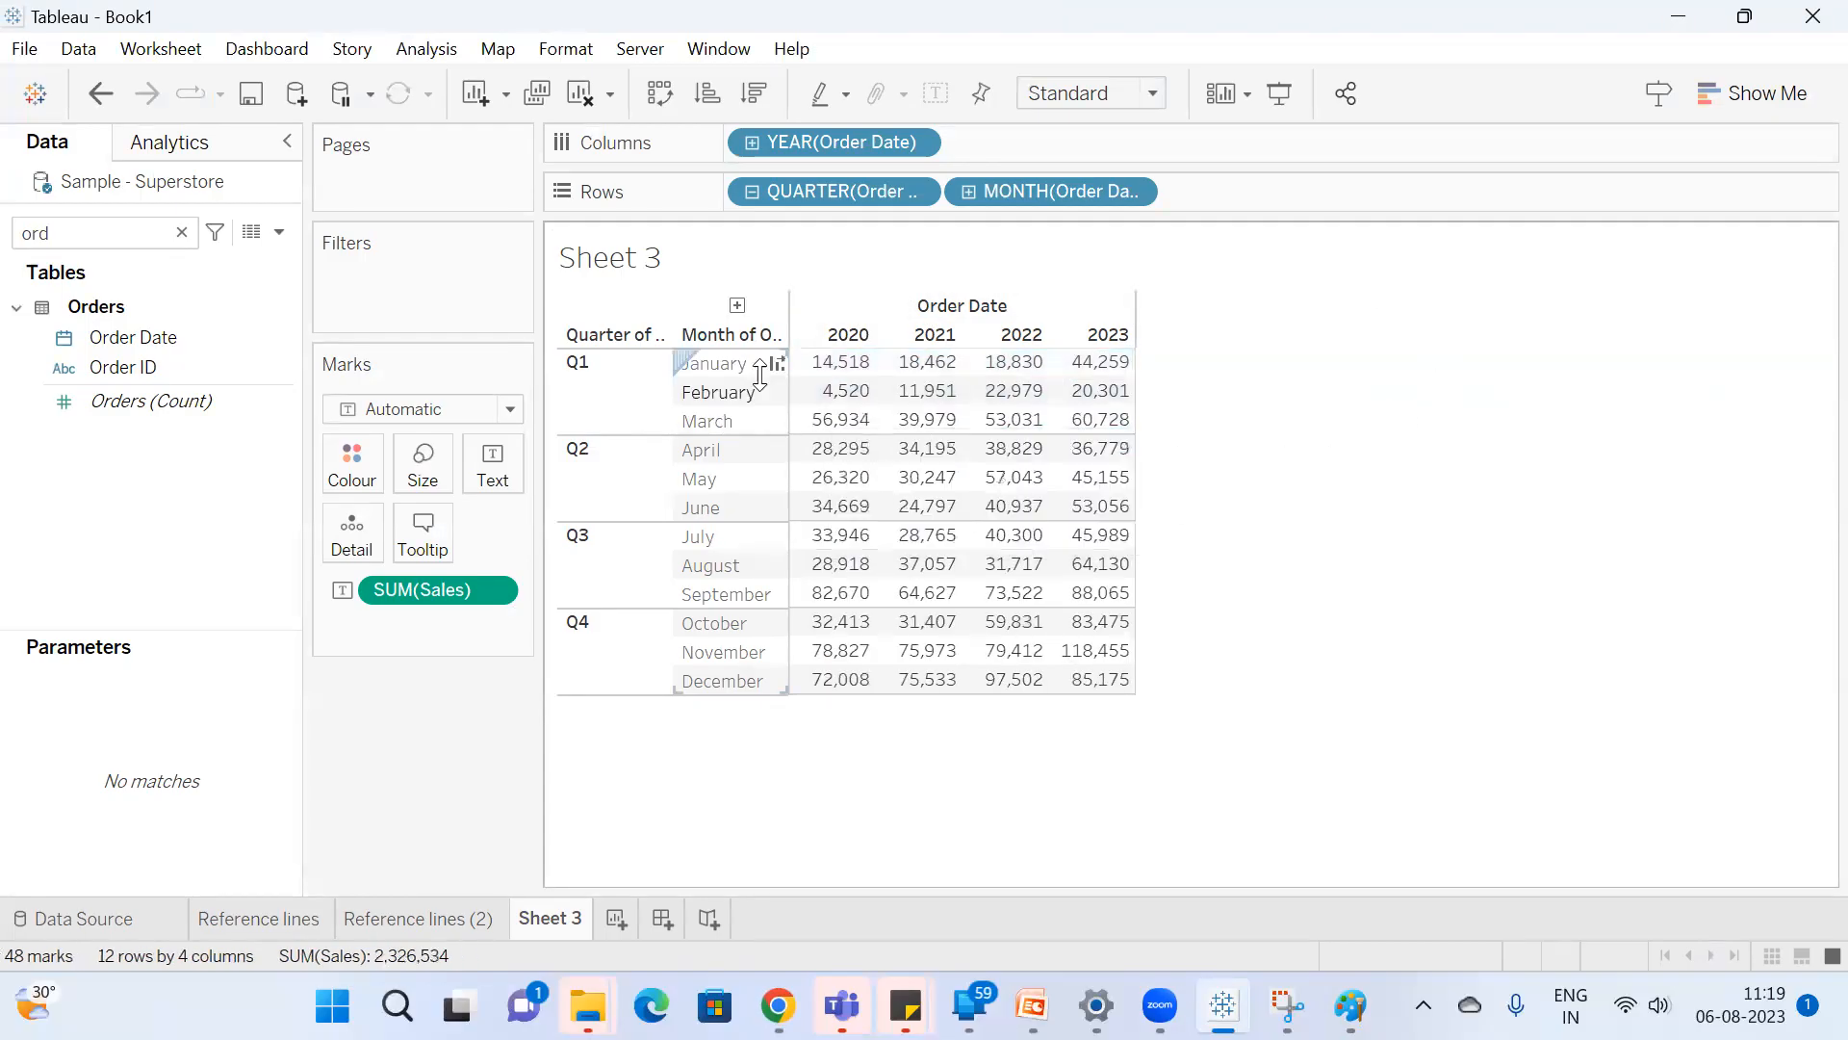
Compare the Reference lines and Reference lines (2) sheets and inspect the second sheet's reference line scope settings without changing them.
{"action": "left_click", "coordinate": [258, 918]}
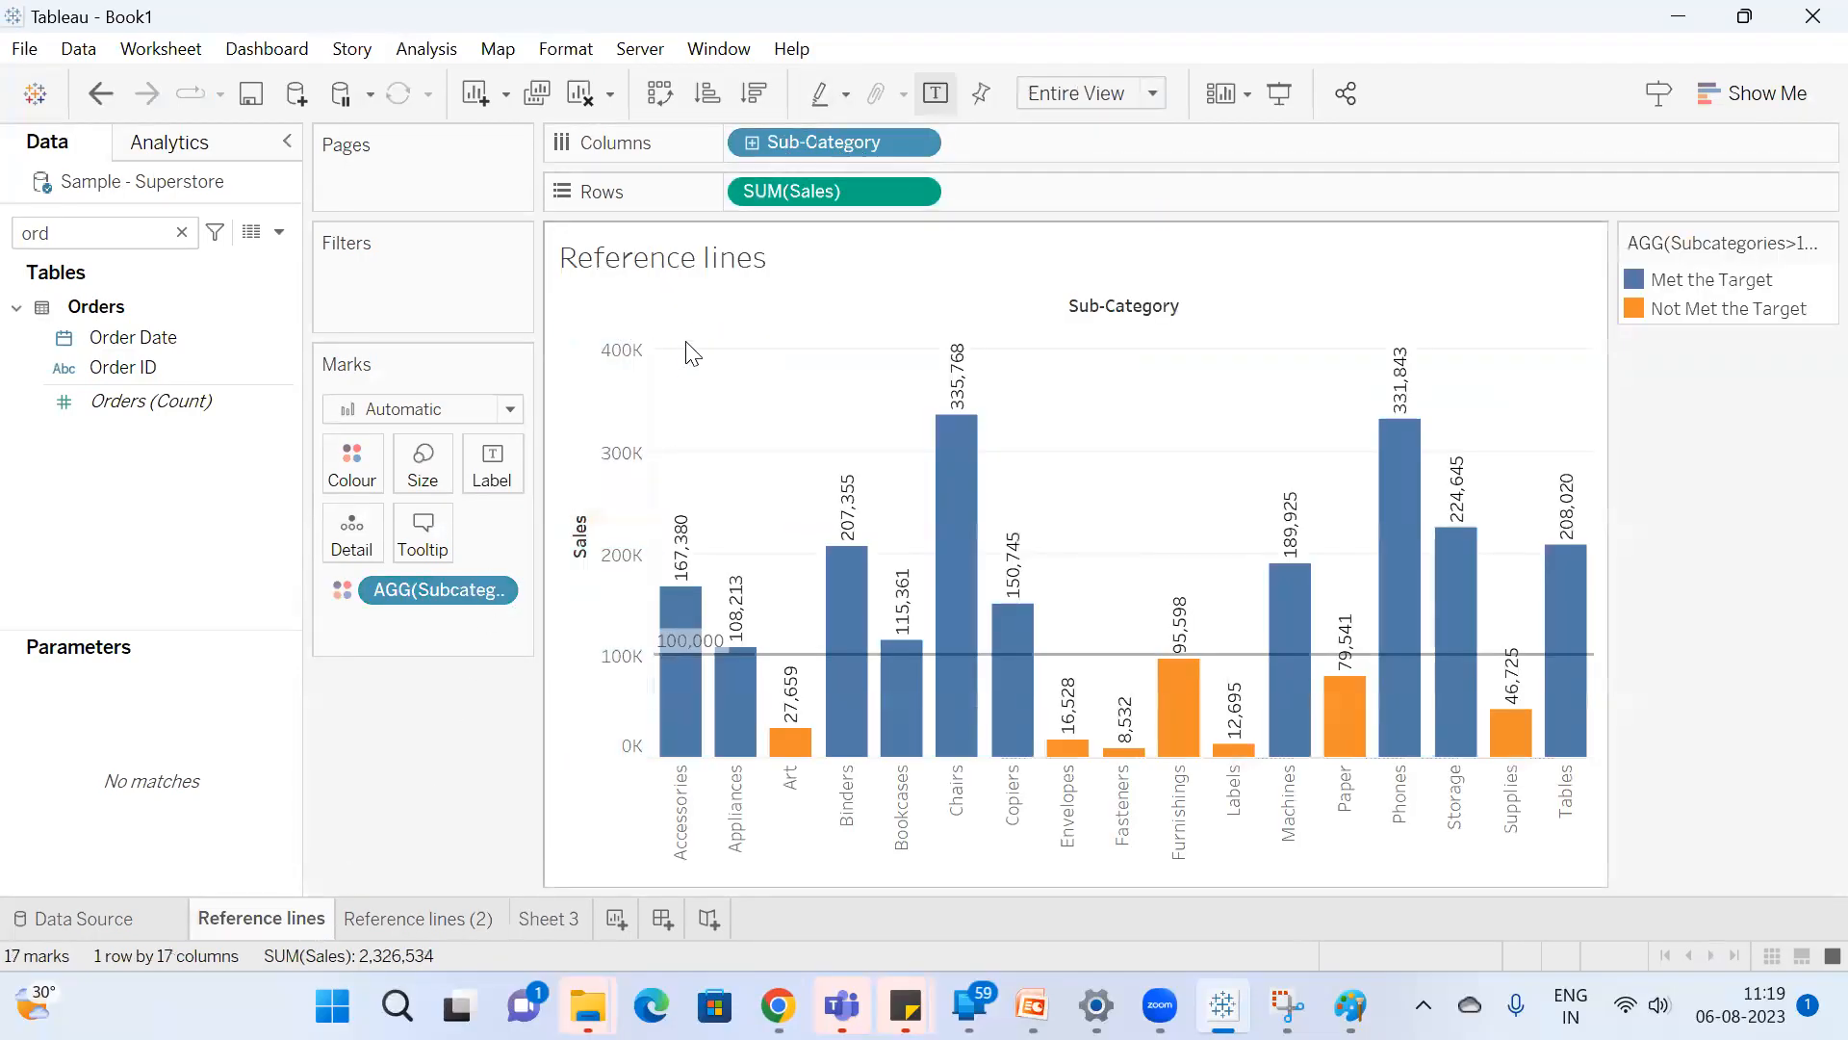
{"action": "mouse_move", "coordinate": [1553, 604]}
{"action": "left_click", "coordinate": [439, 921]}
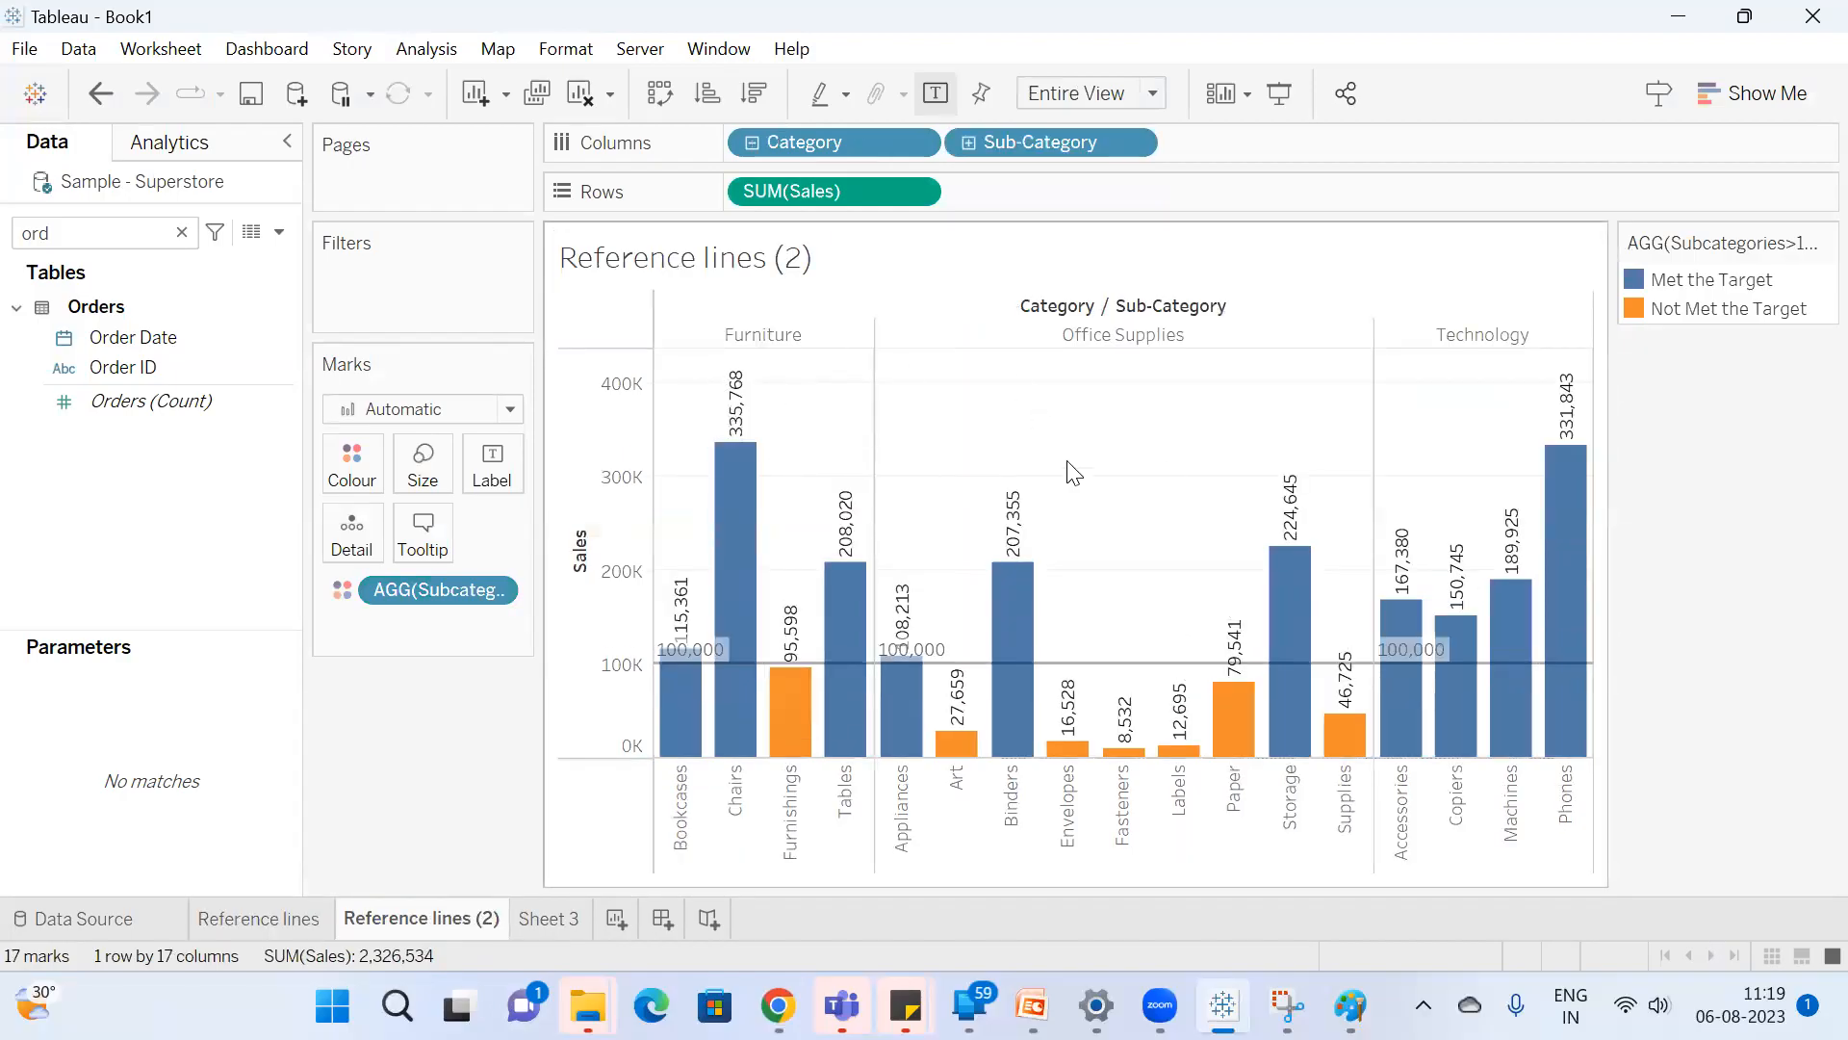
{"action": "right_click", "coordinate": [583, 632]}
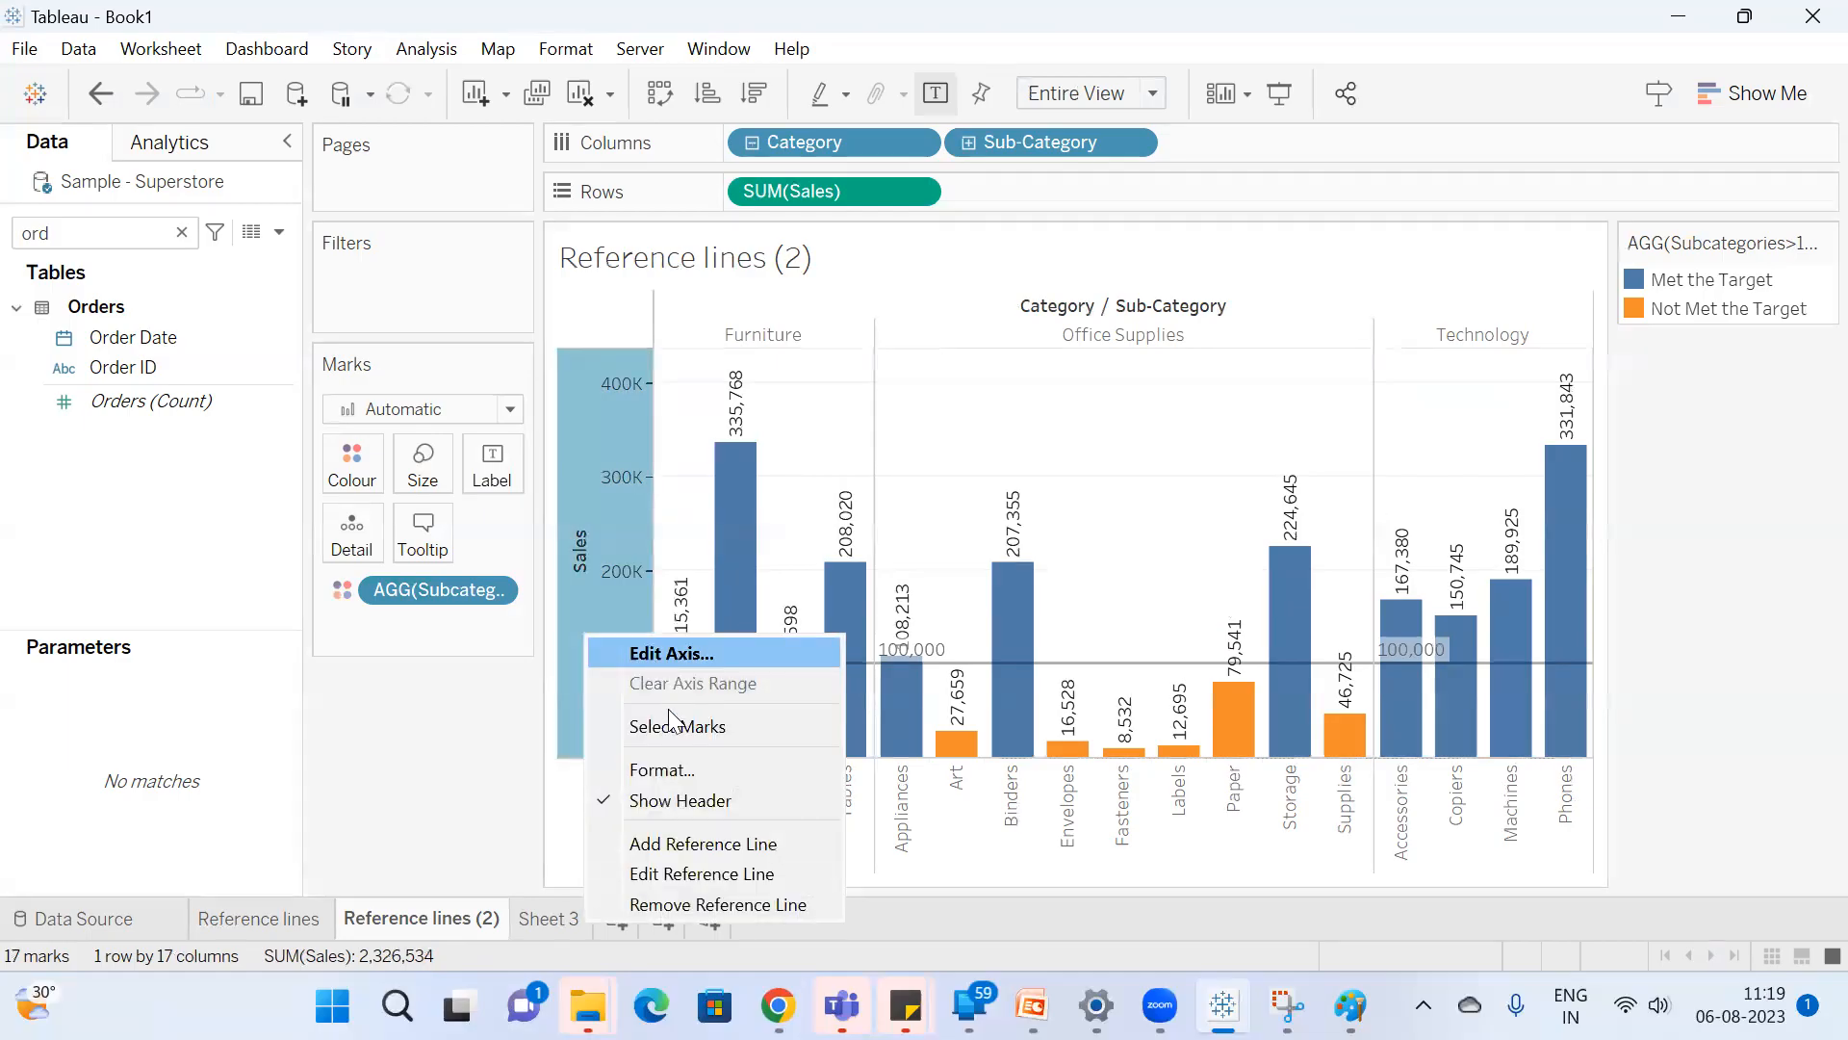
{"action": "left_click", "coordinate": [651, 883]}
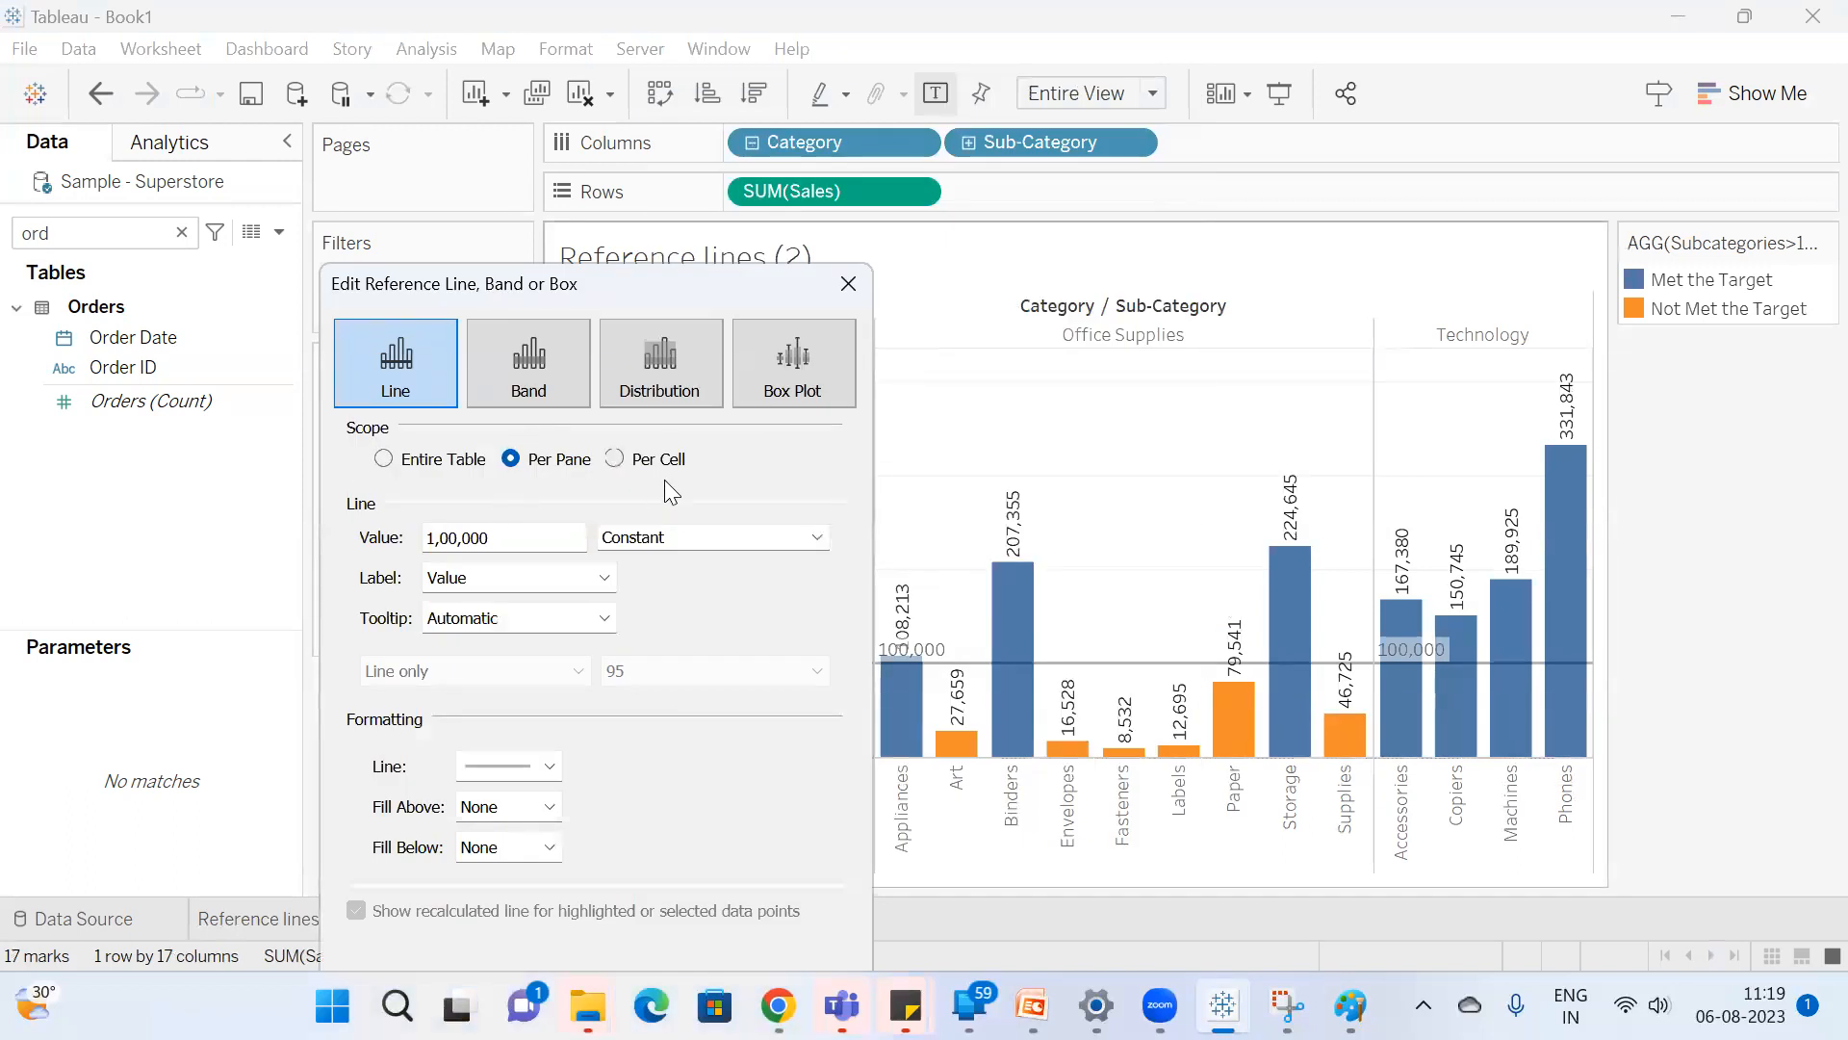
{"action": "left_click", "coordinate": [849, 284]}
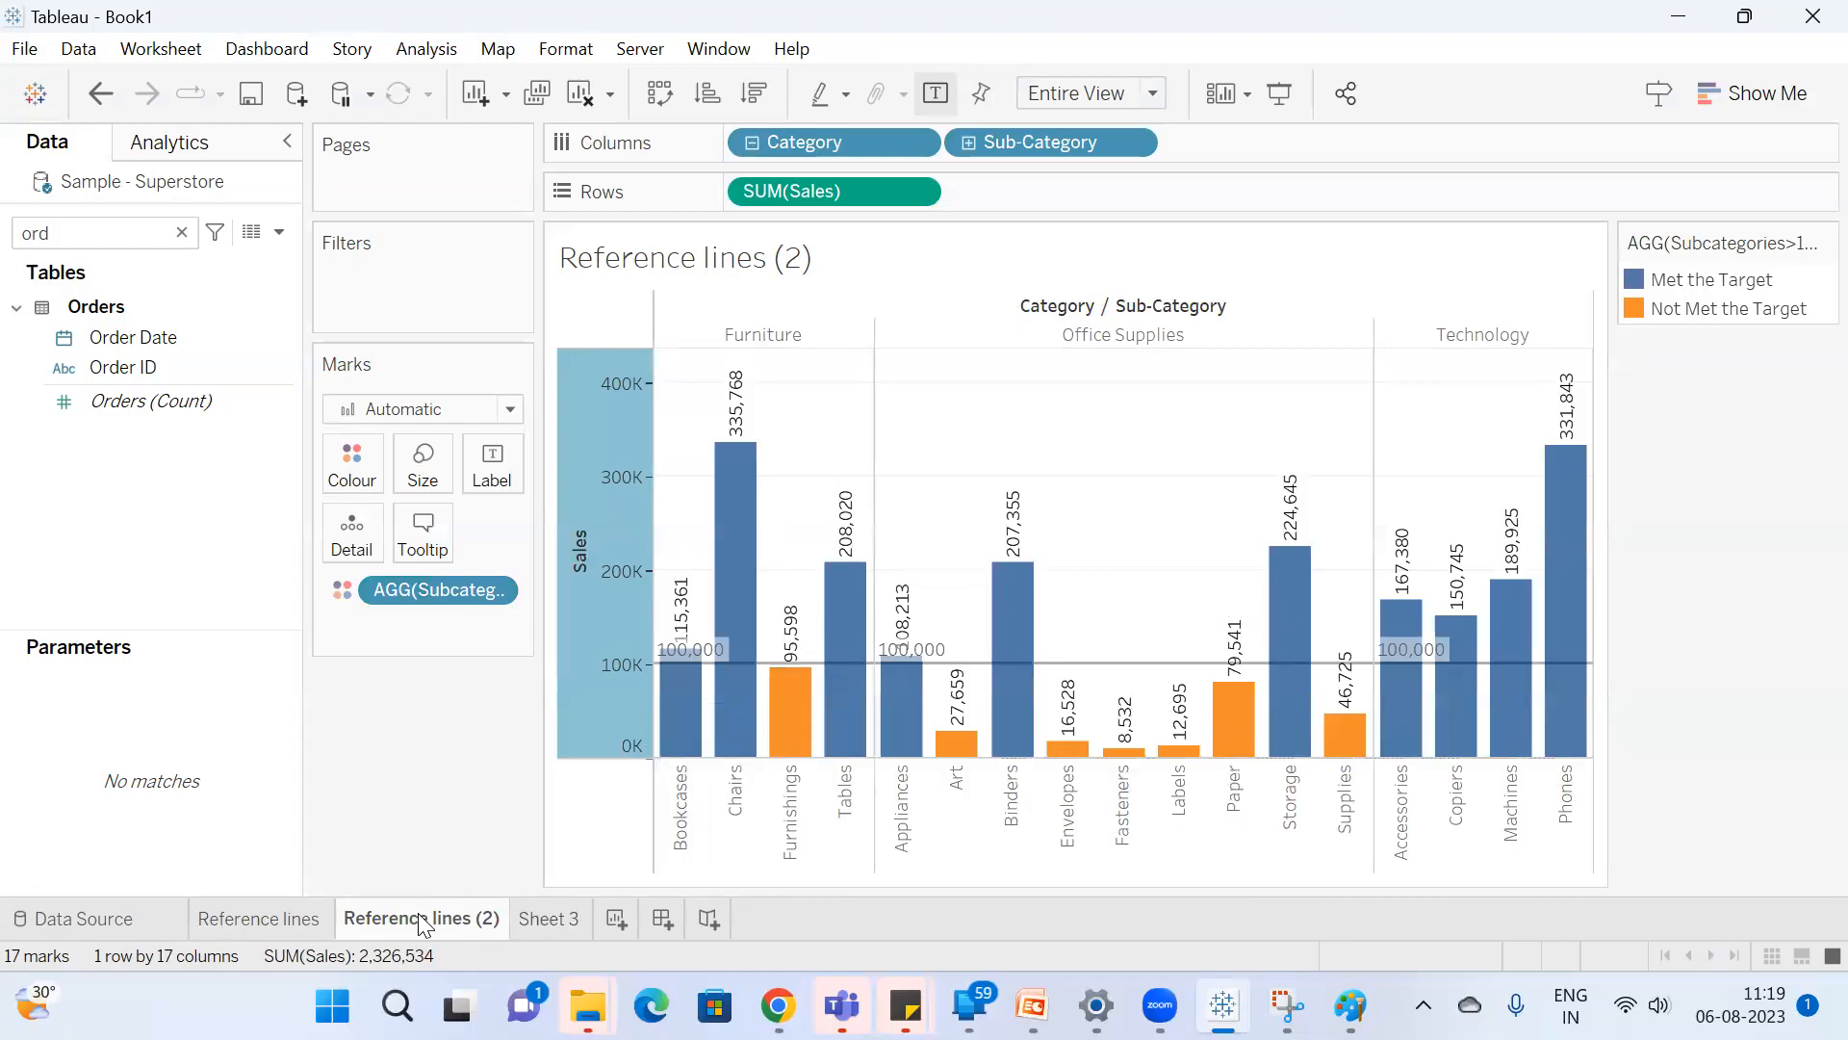
Duplicate the Reference lines (2) sheet and change the copy's reference line to the average of SUM(Sales) across the entire table.
{"action": "right_click", "coordinate": [418, 912]}
{"action": "left_click", "coordinate": [545, 642]}
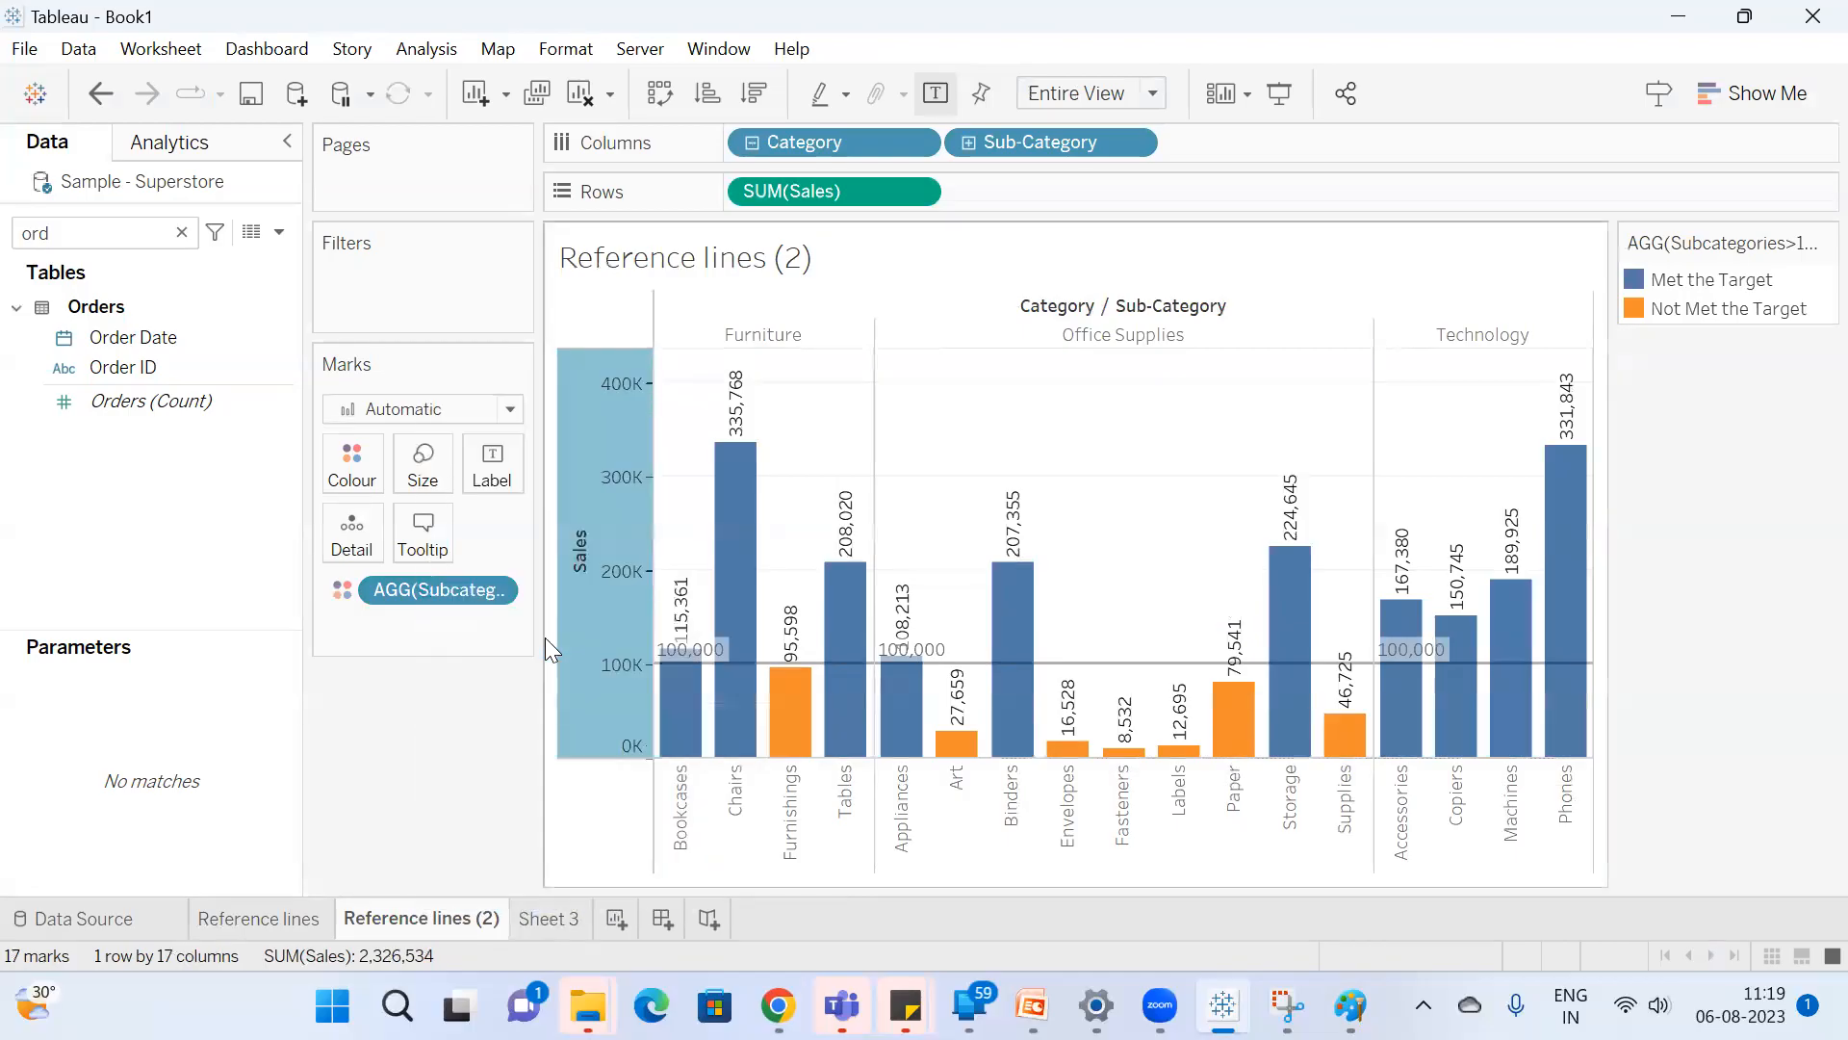
{"action": "right_click", "coordinate": [614, 638]}
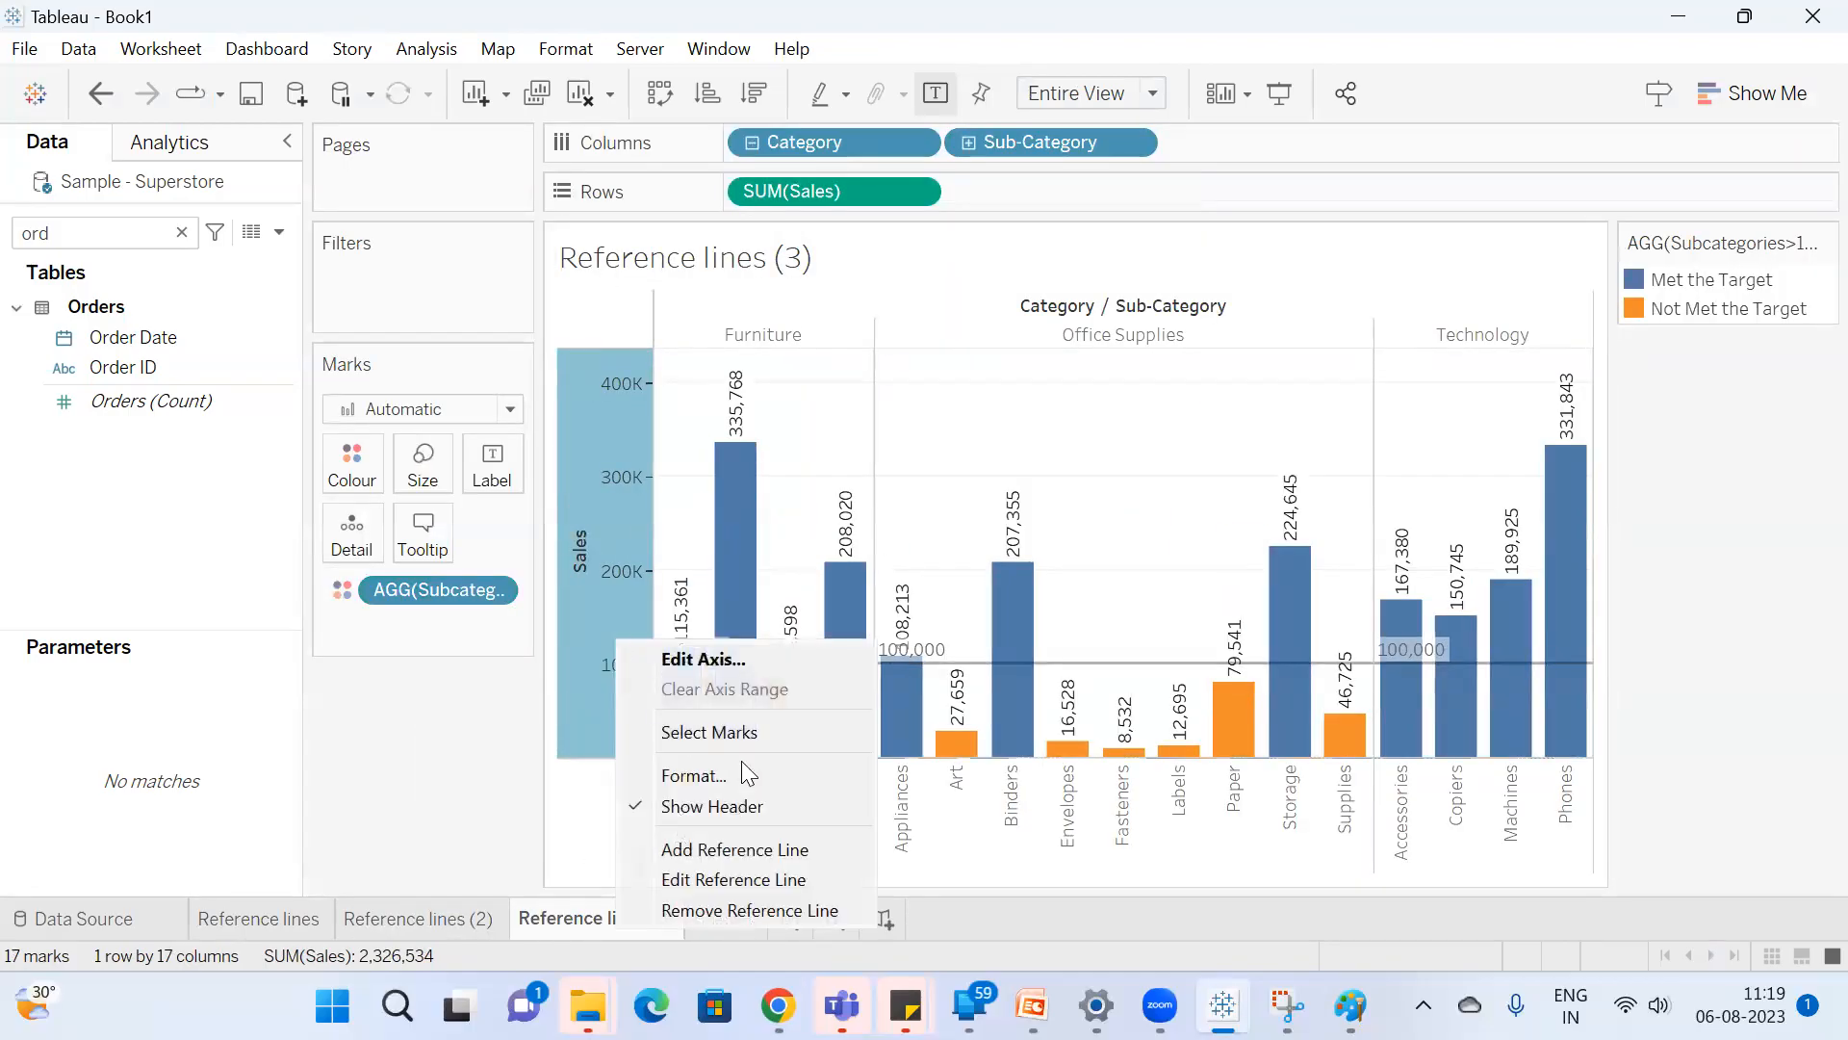
{"action": "left_click", "coordinate": [745, 876]}
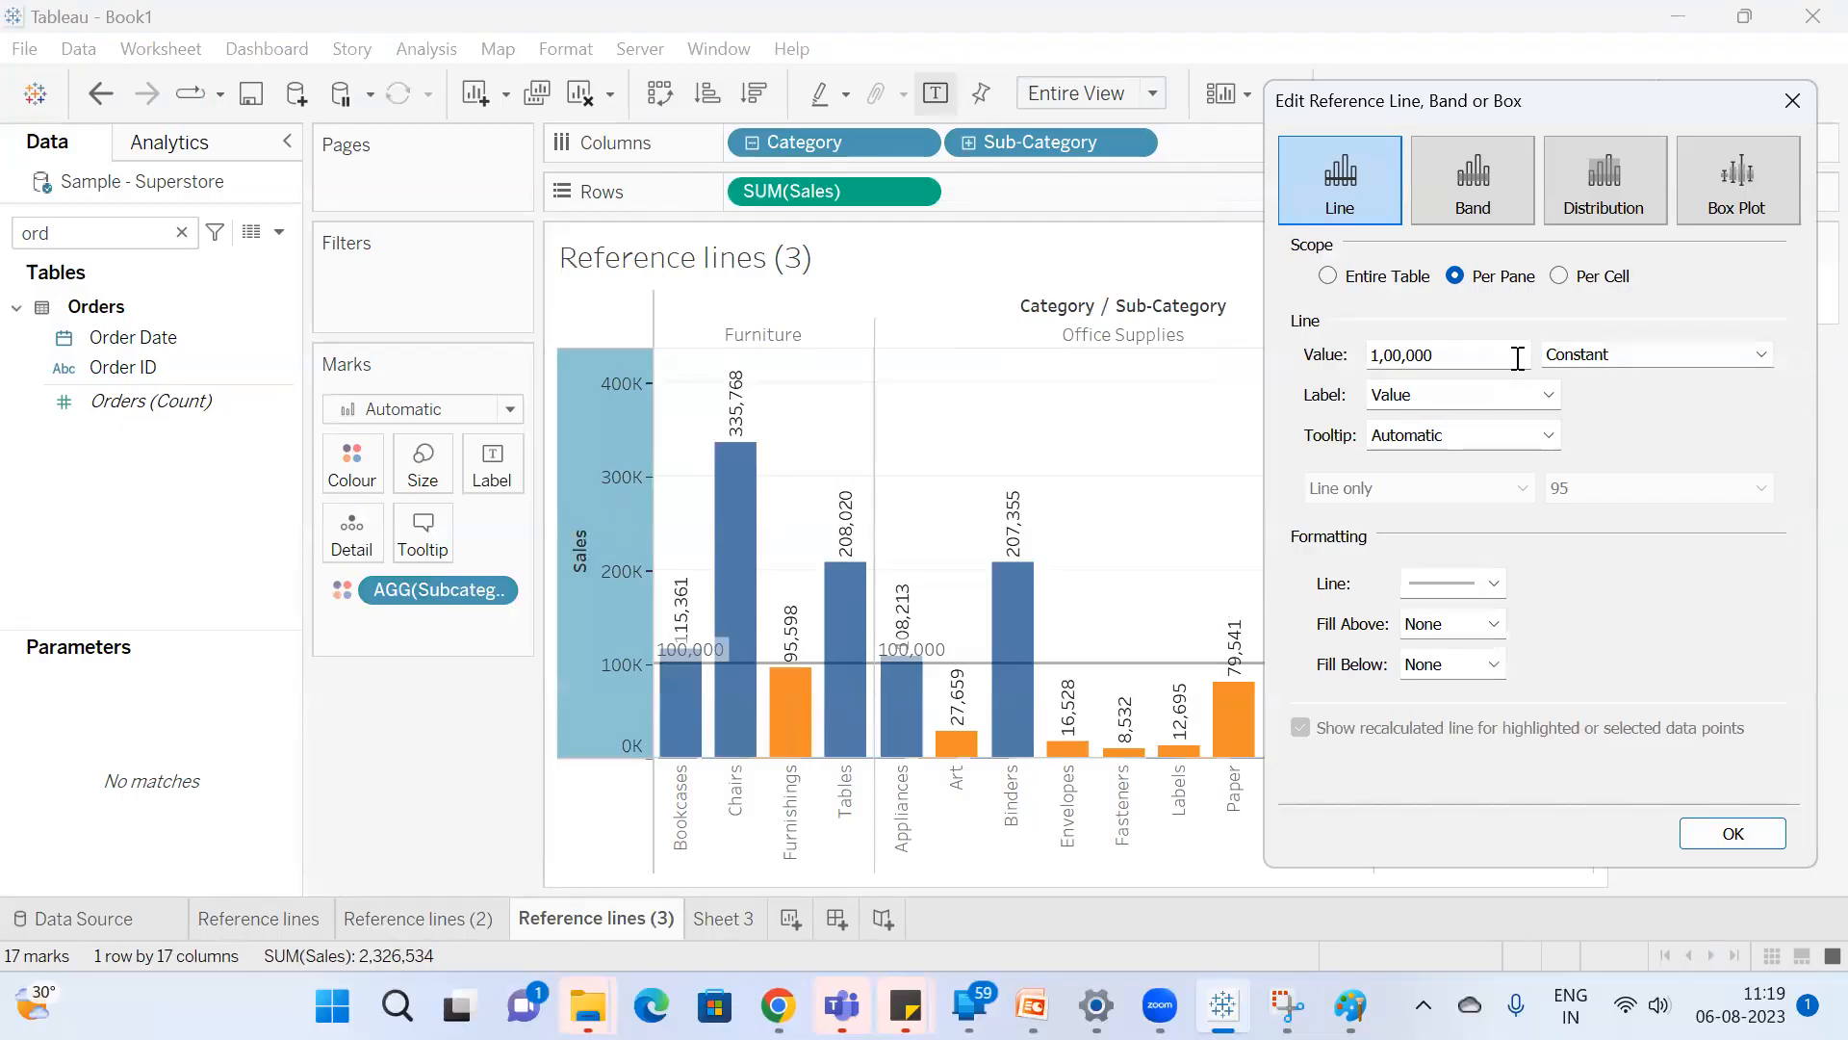
{"action": "left_click", "coordinate": [1617, 362]}
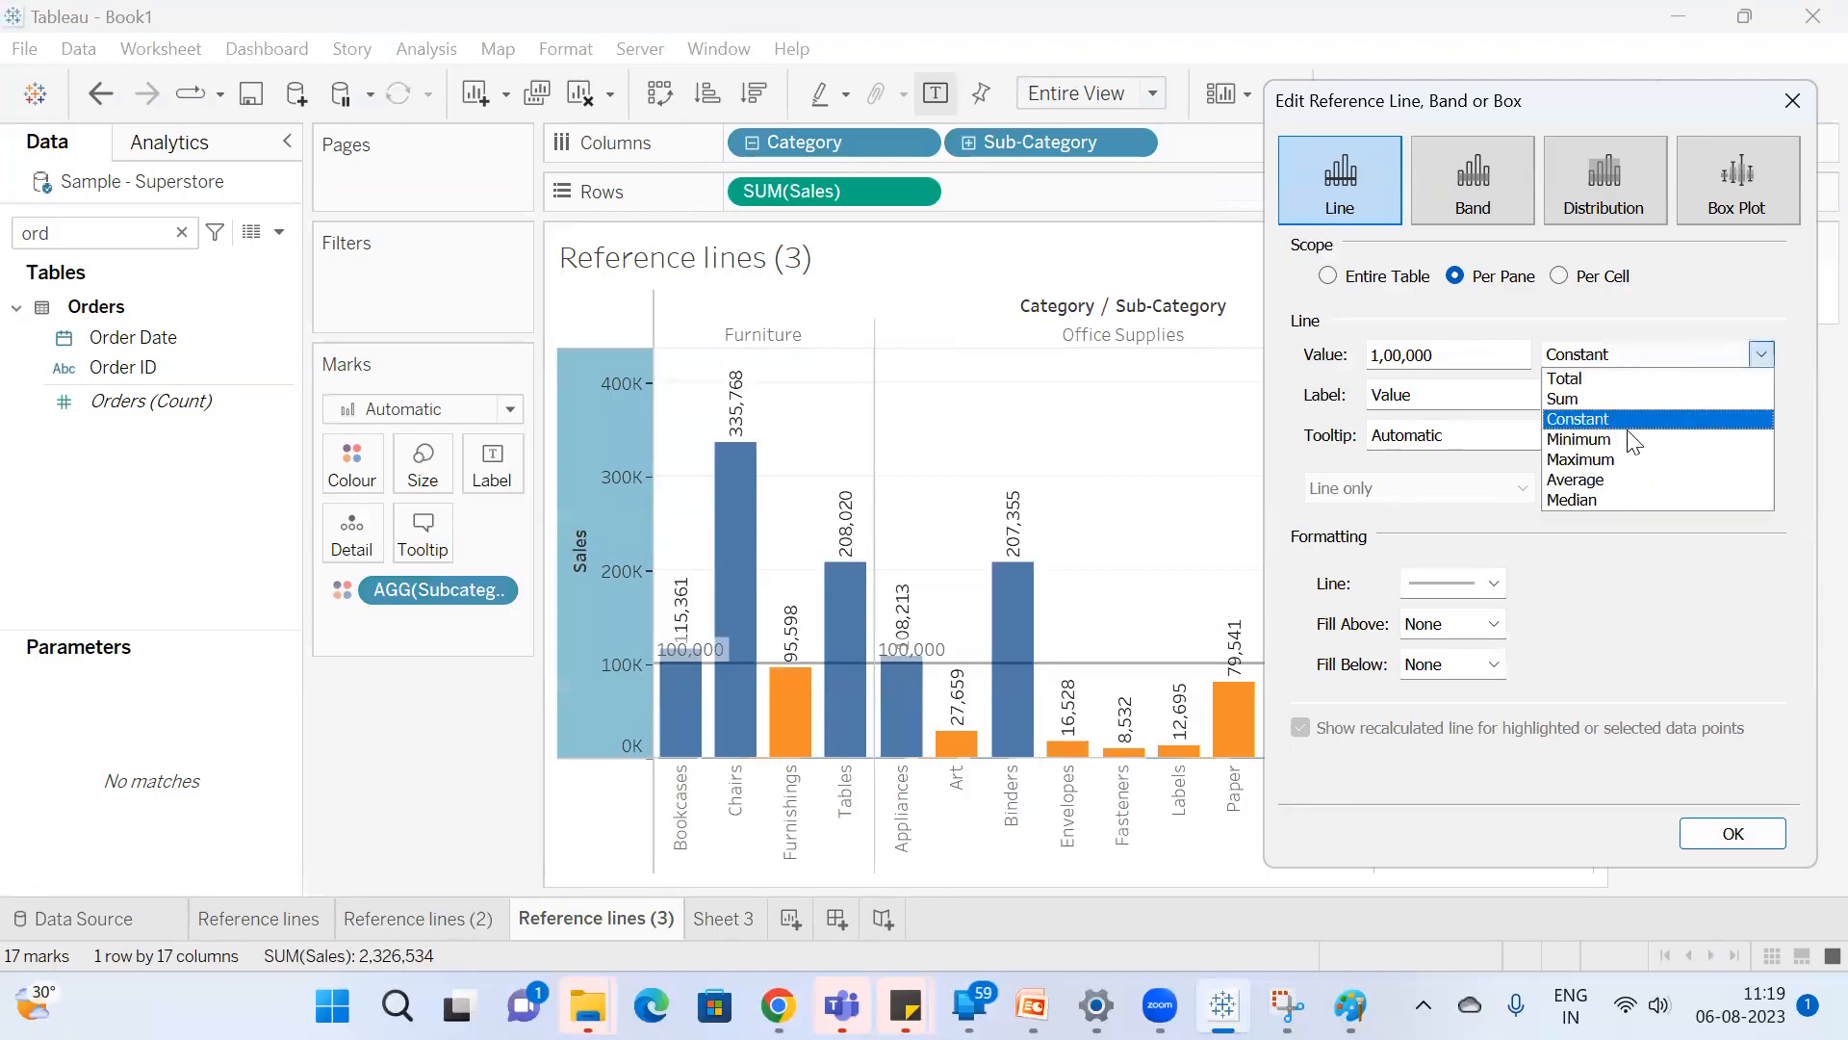
{"action": "left_click", "coordinate": [1623, 480]}
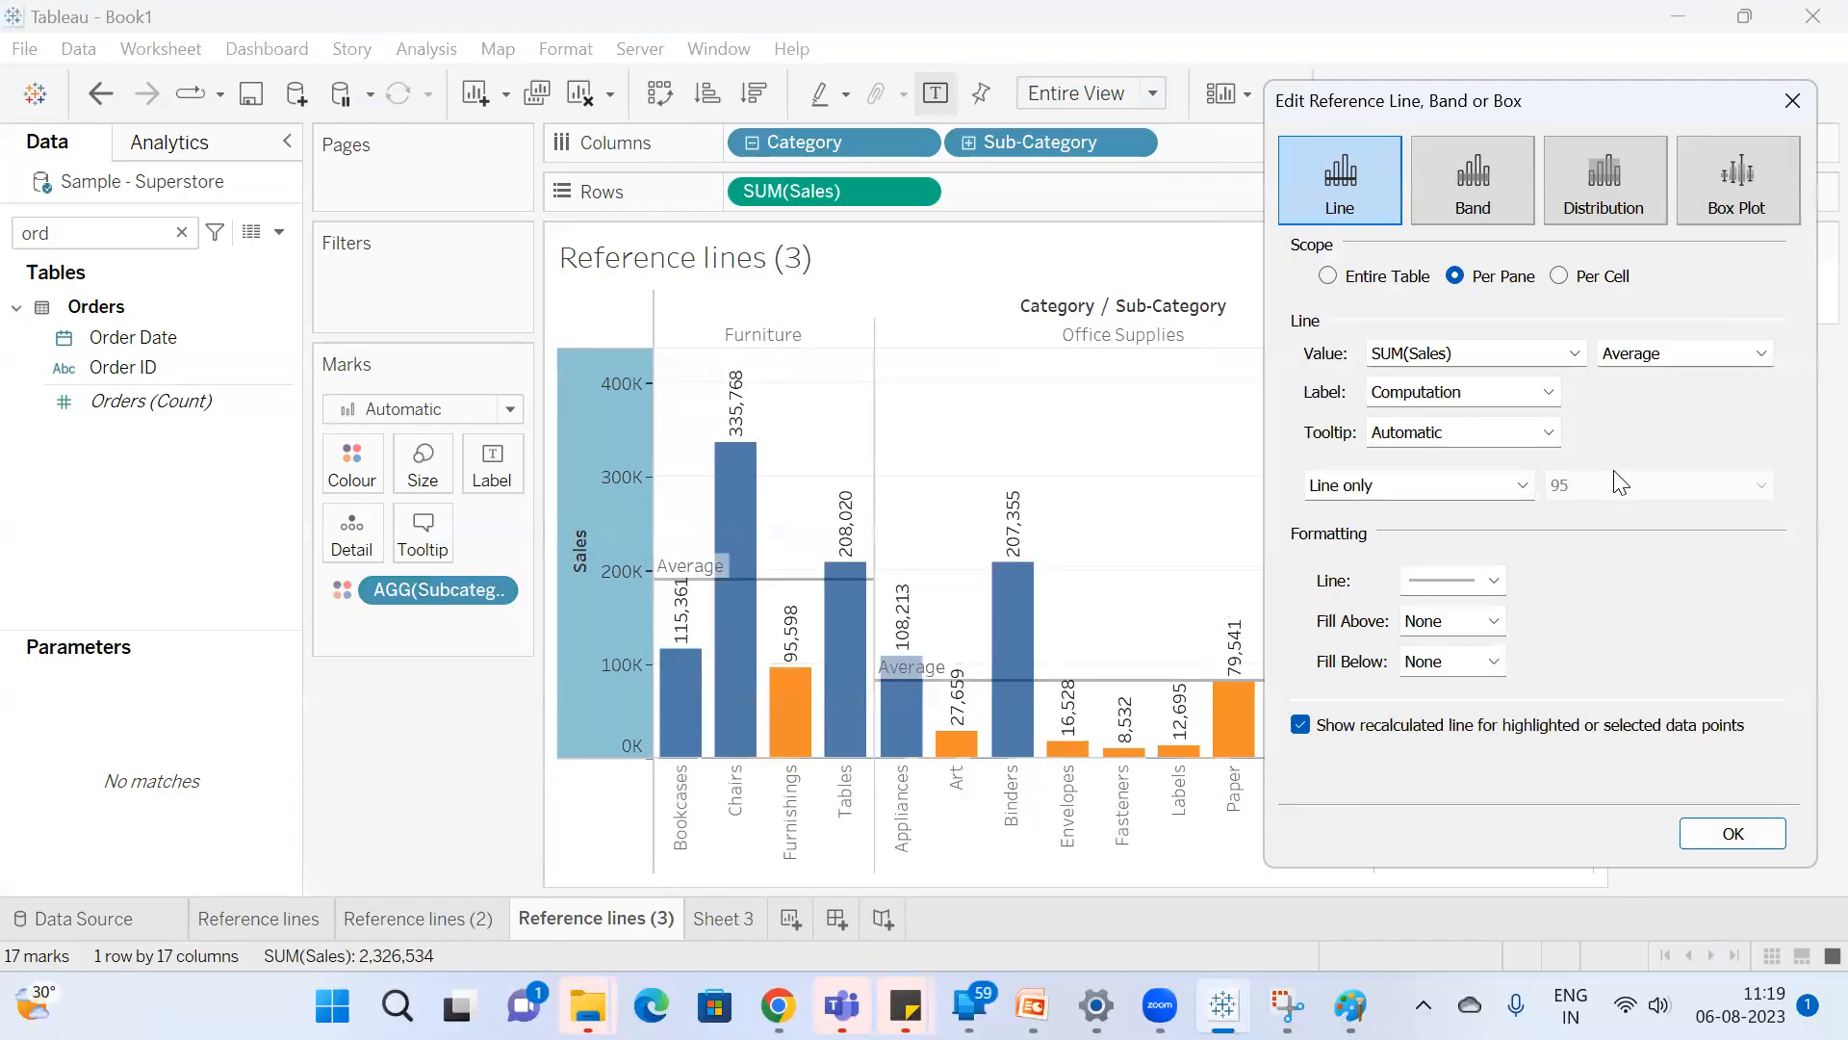
{"action": "left_click", "coordinate": [1329, 277]}
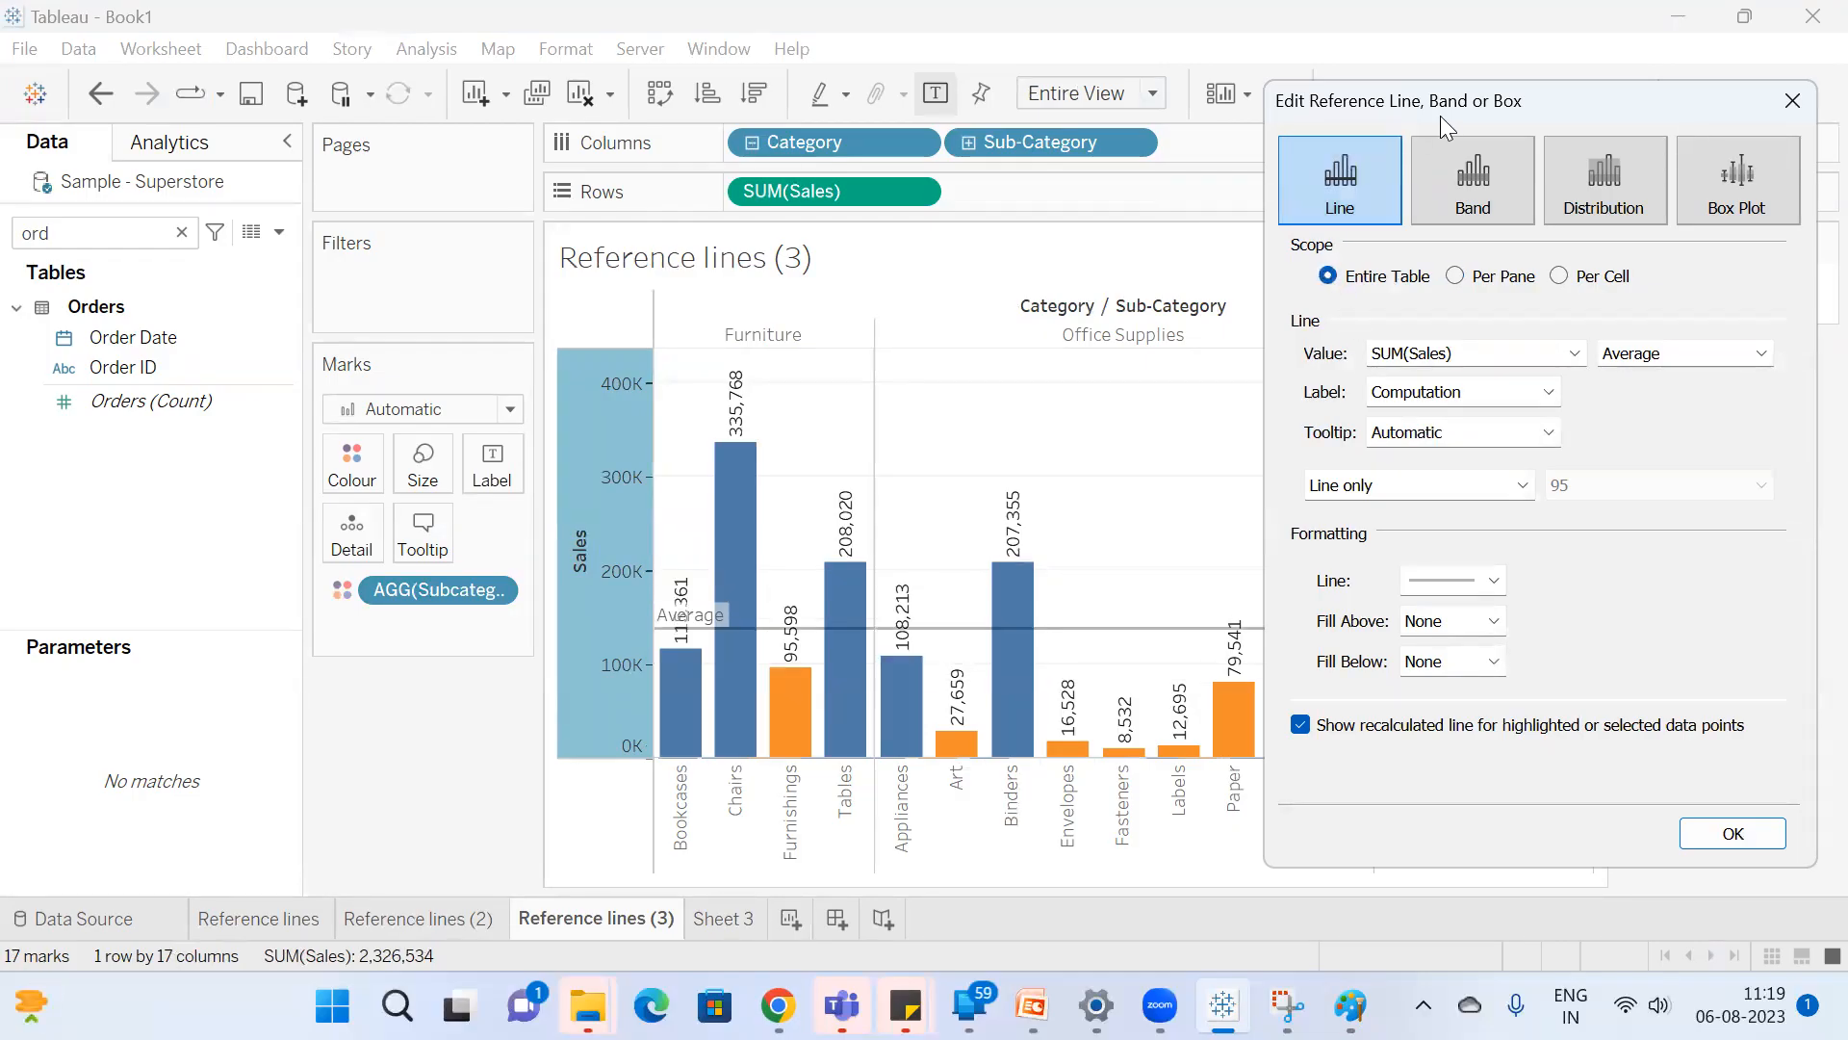
{"action": "left_click_drag", "start_coordinate": [1445, 116], "coordinate": [1266, 146]}
{"action": "left_click", "coordinate": [1556, 862]}
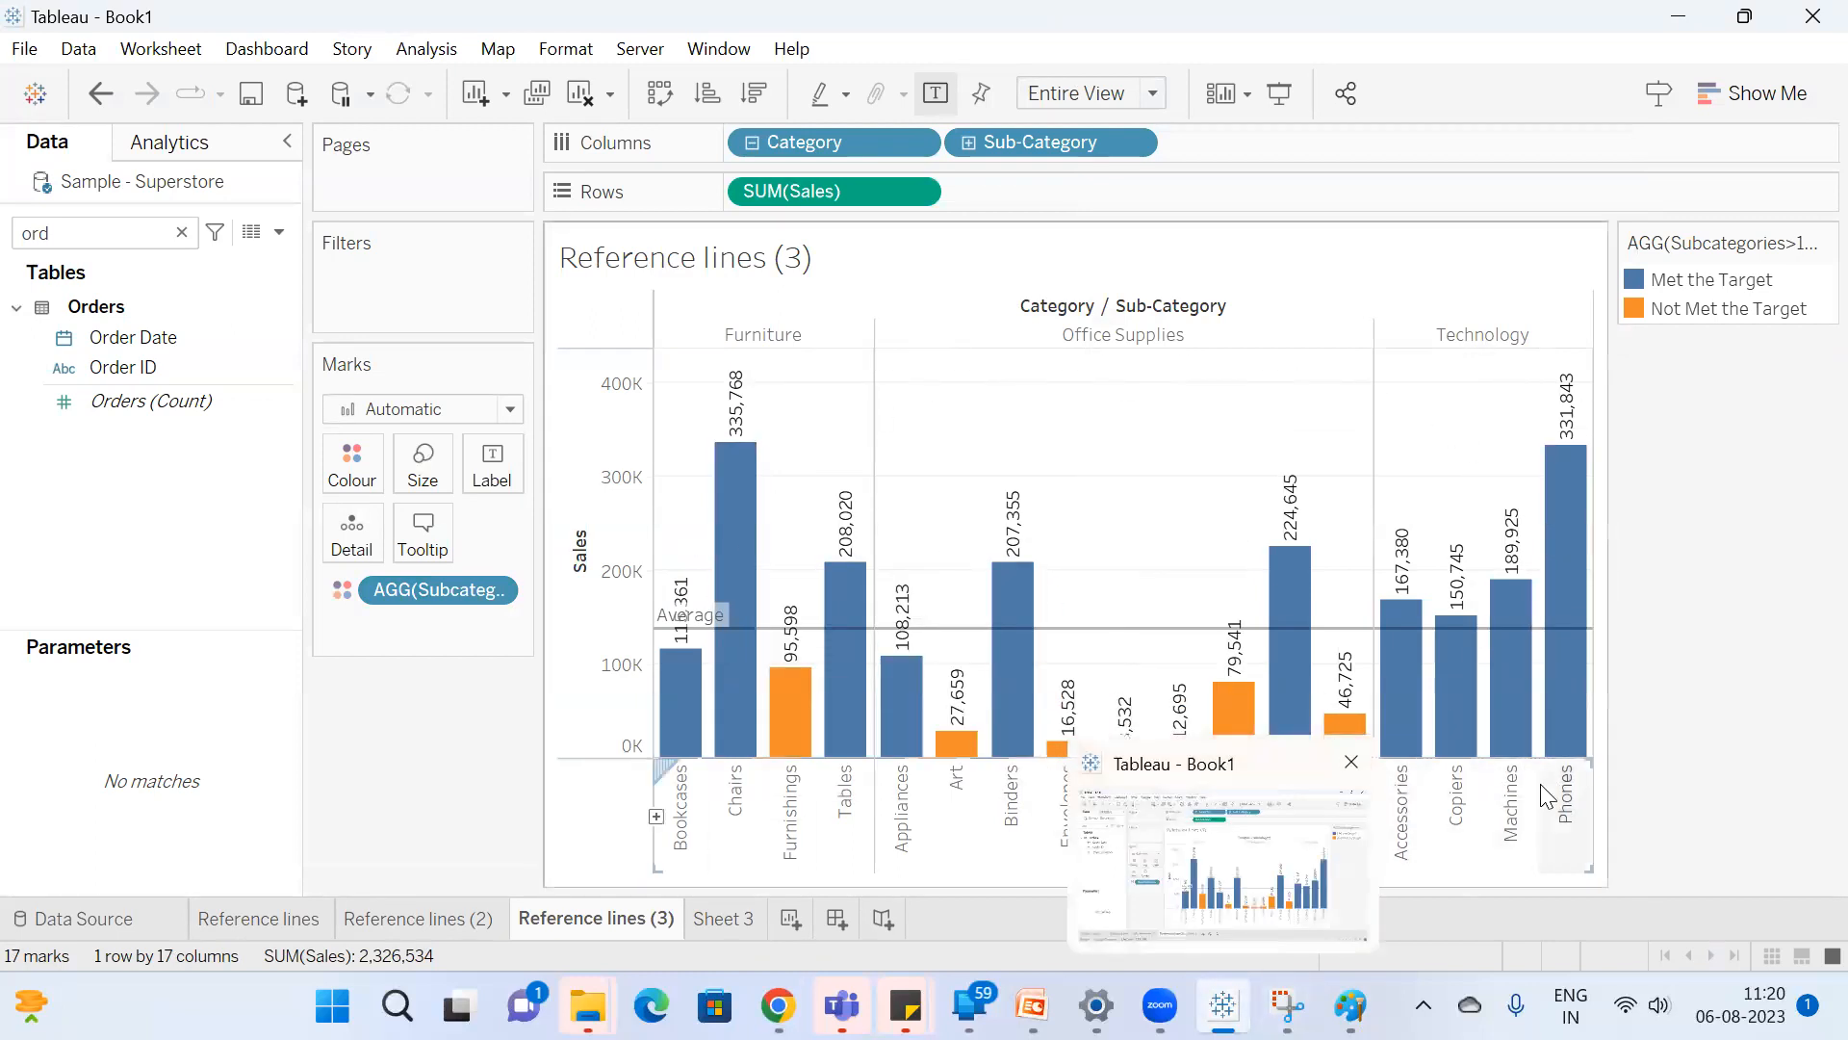
Open Calculator beside the Tableau chart and enter 23523.
{"action": "key", "text": "super"}
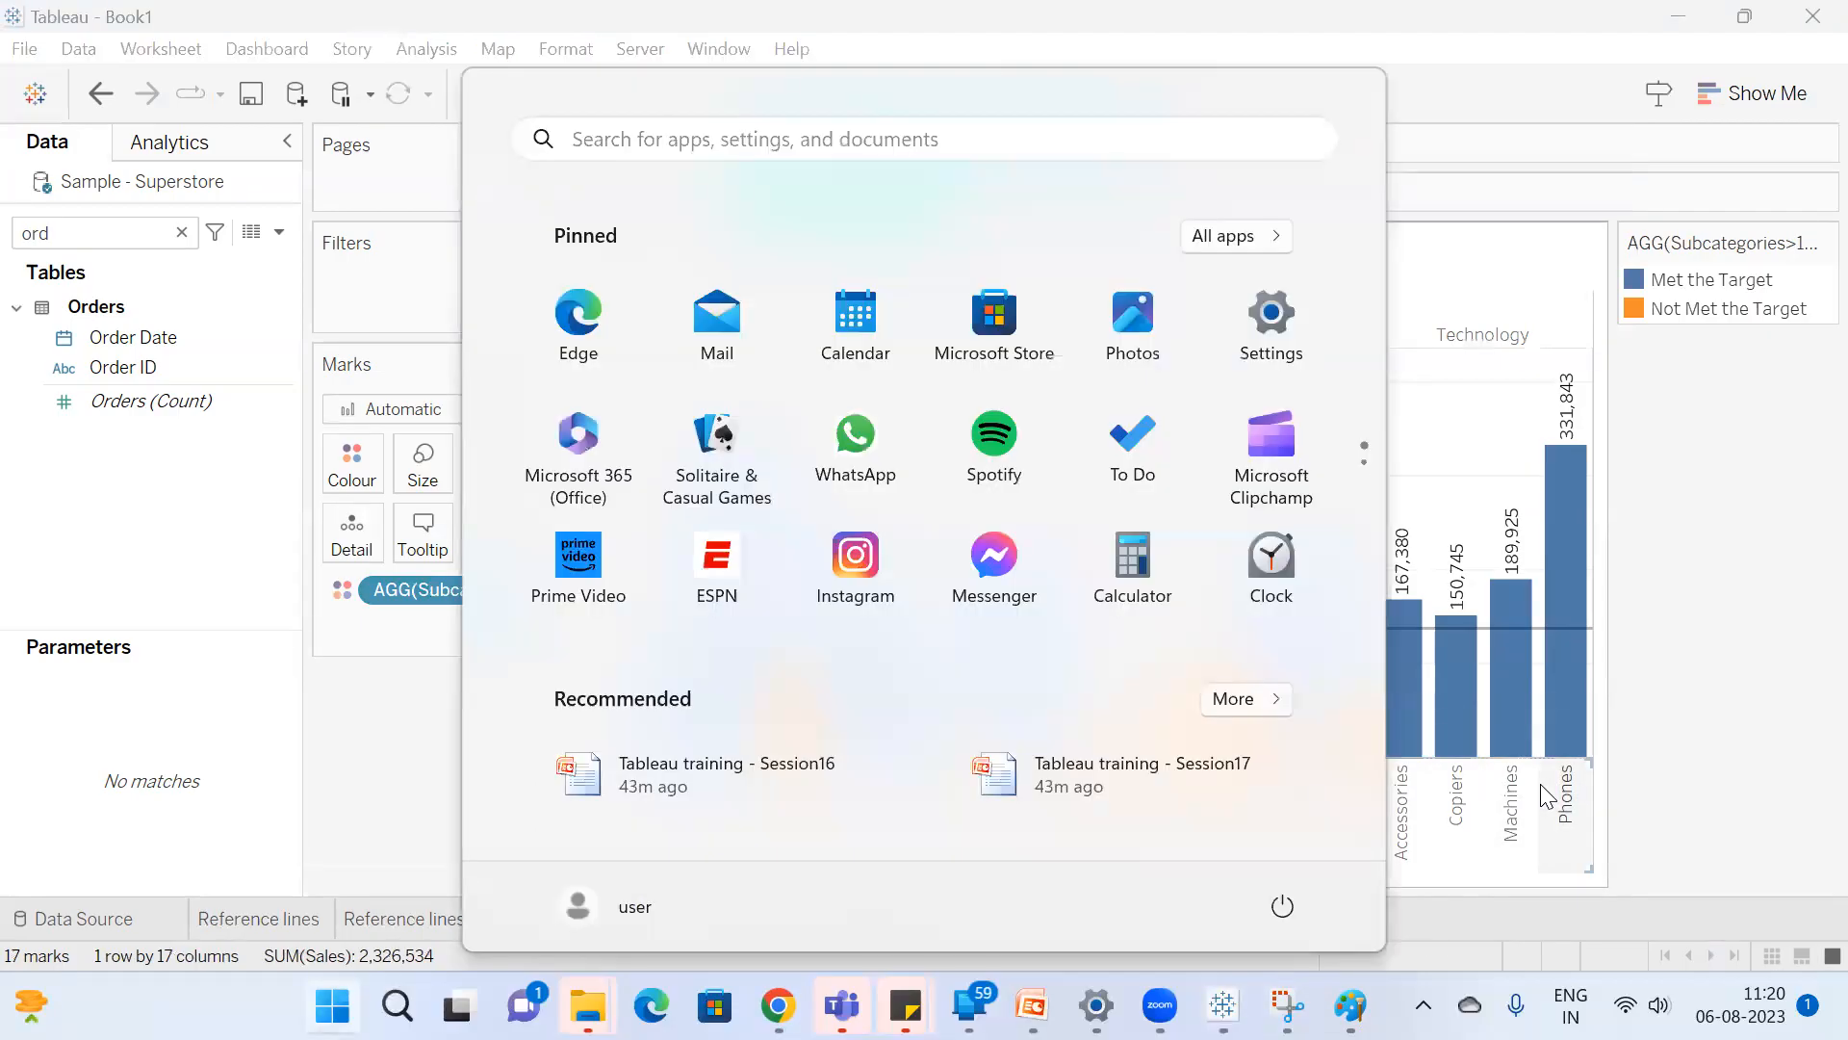
{"action": "type", "text": "cal"}
{"action": "key", "text": "Return"}
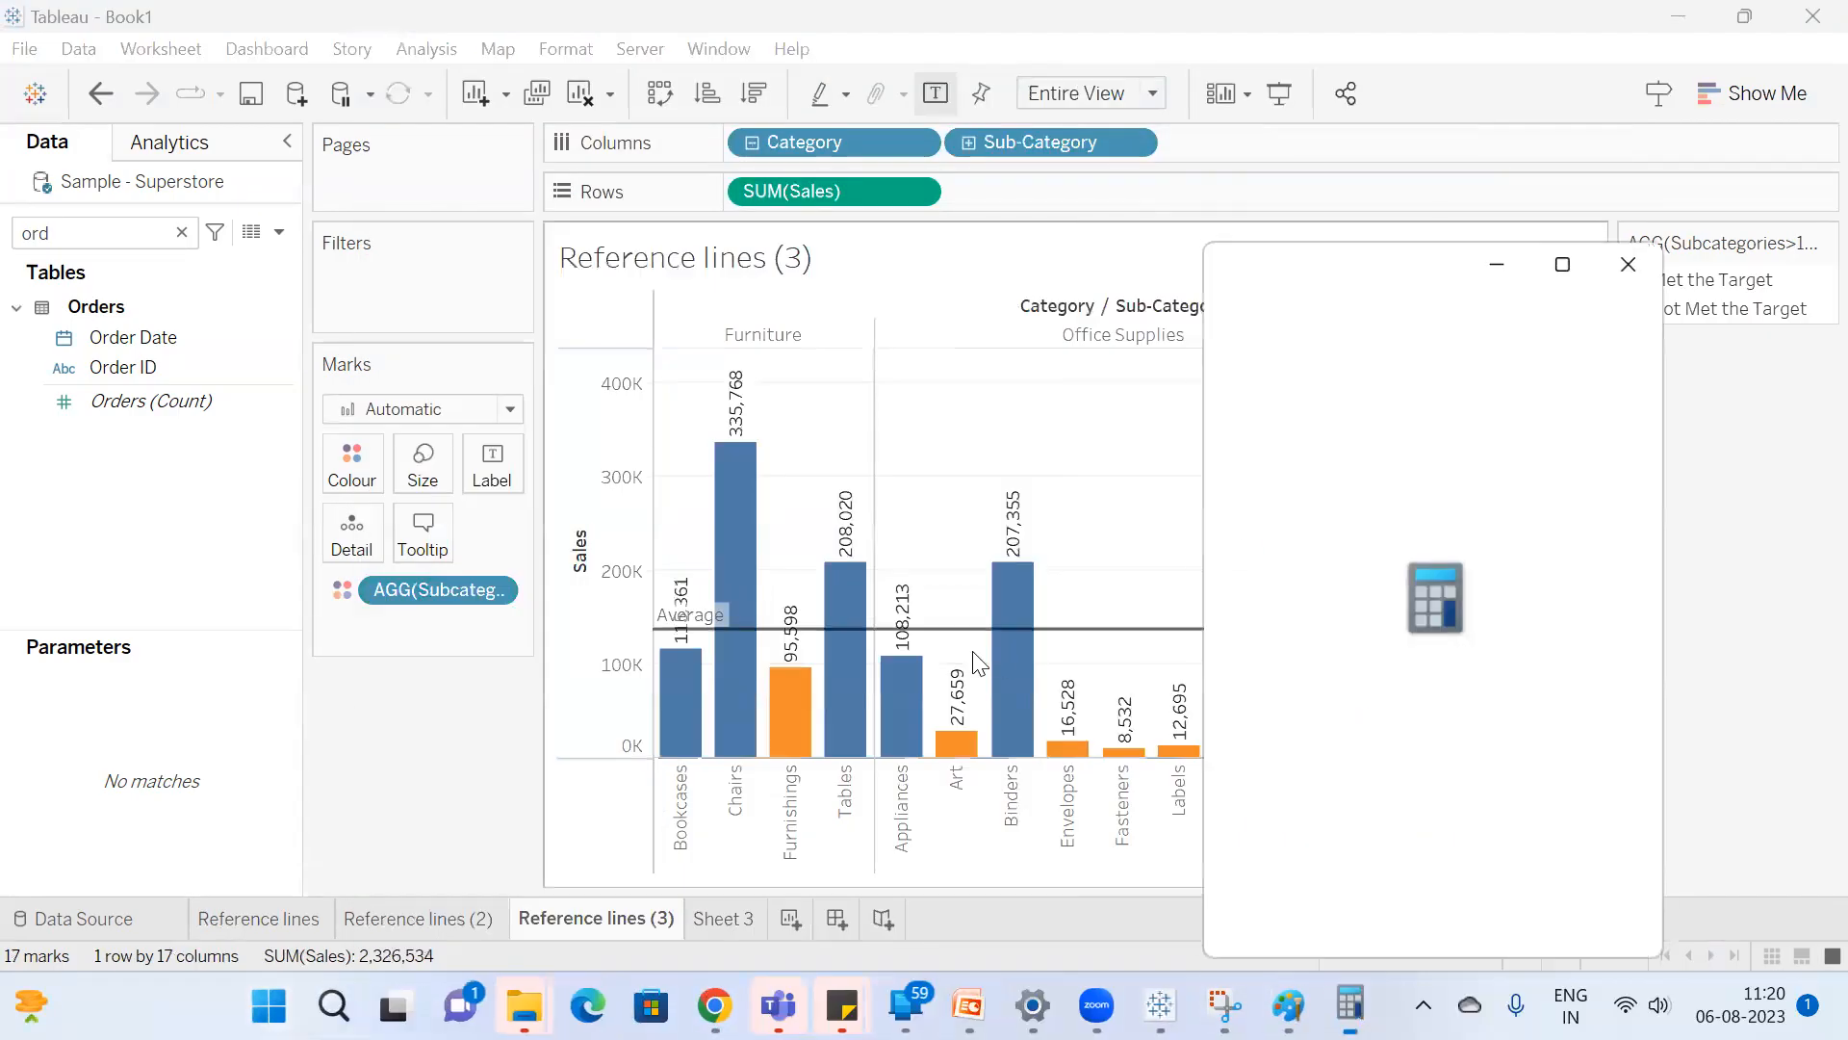
{"action": "left_click_drag", "start_coordinate": [1343, 269], "coordinate": [1529, 271]}
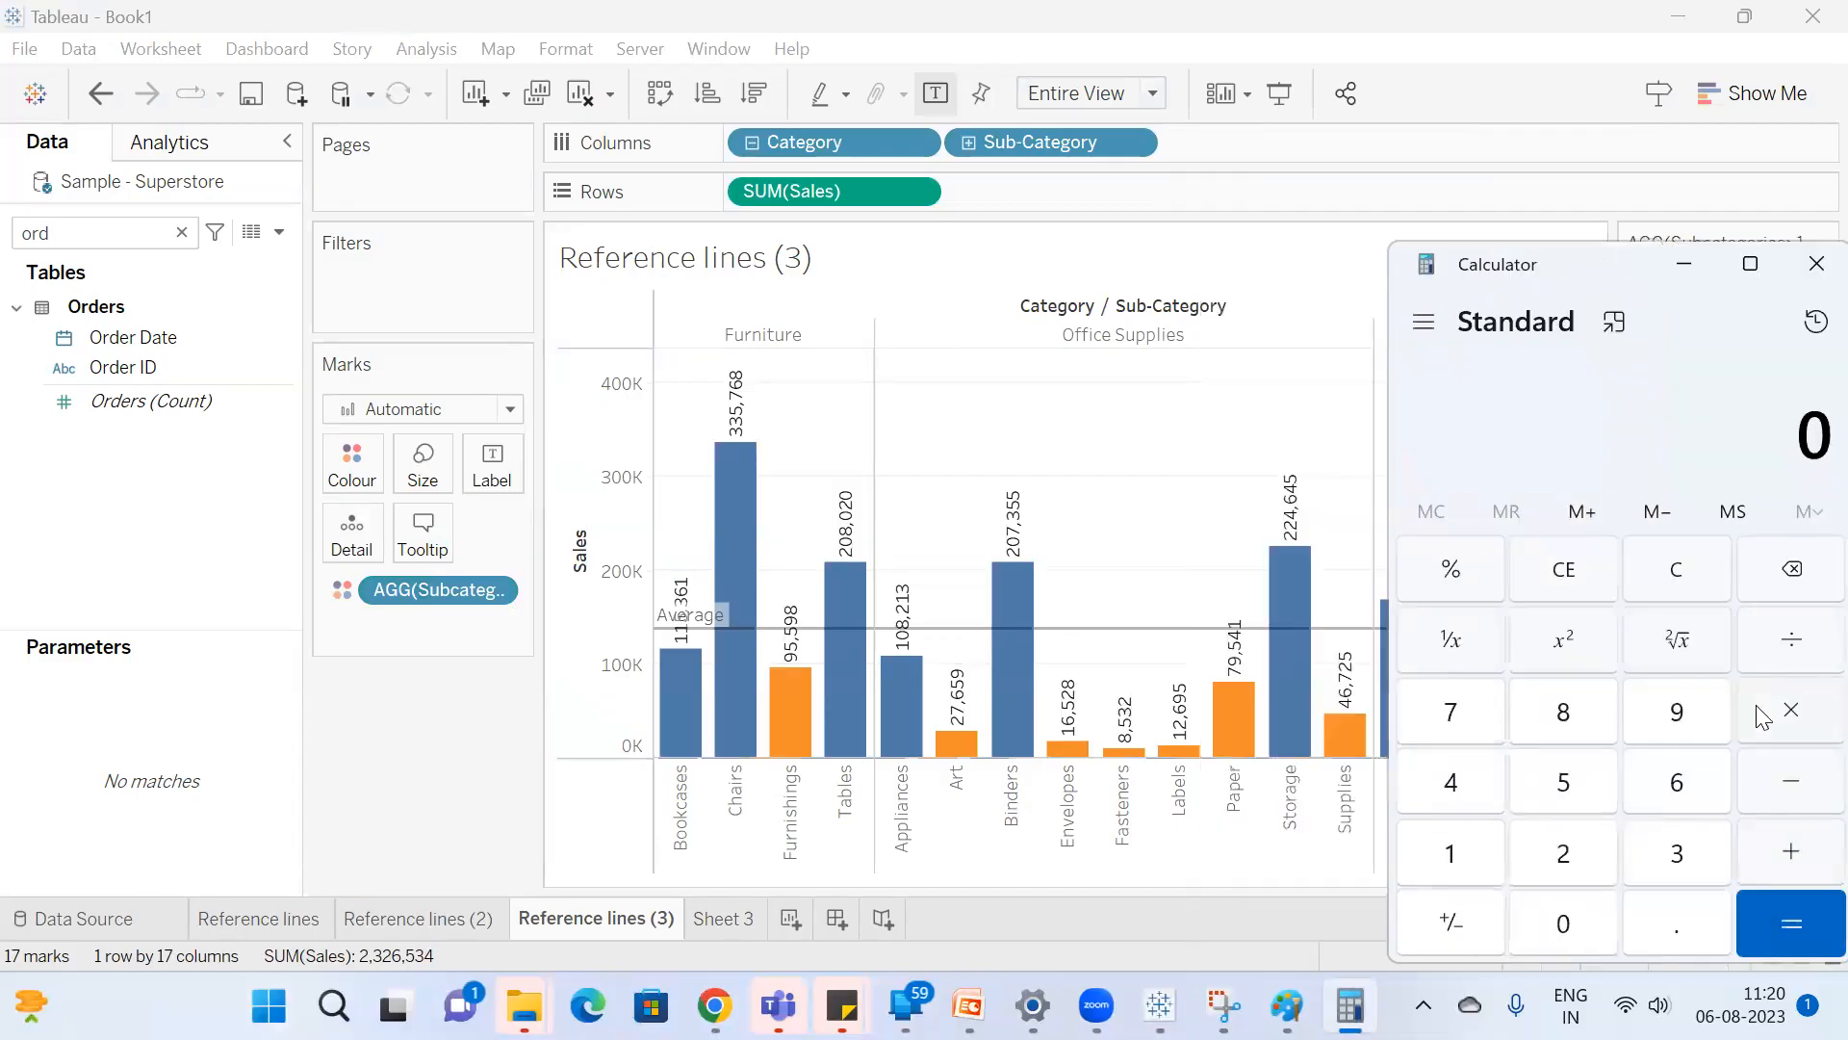
{"action": "type", "text": "23,"}
{"action": "type", "text": "5"}
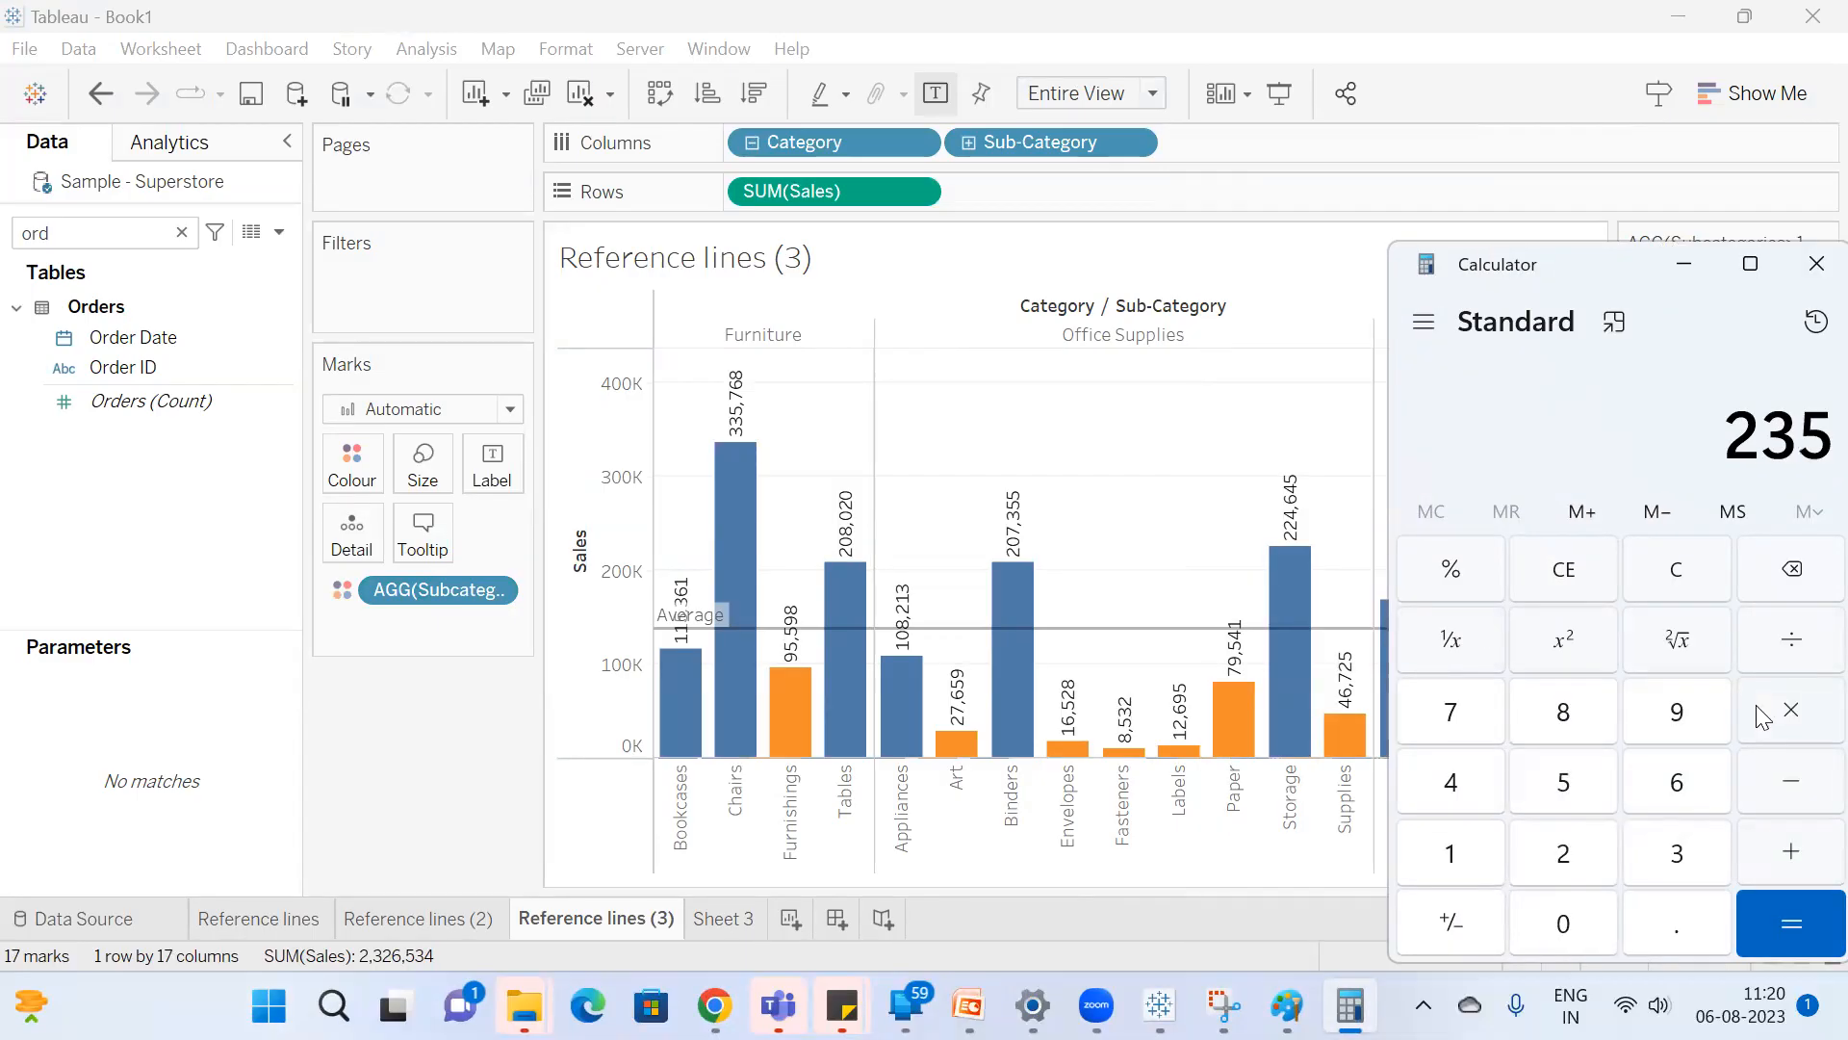
{"action": "type", "text": "23"}
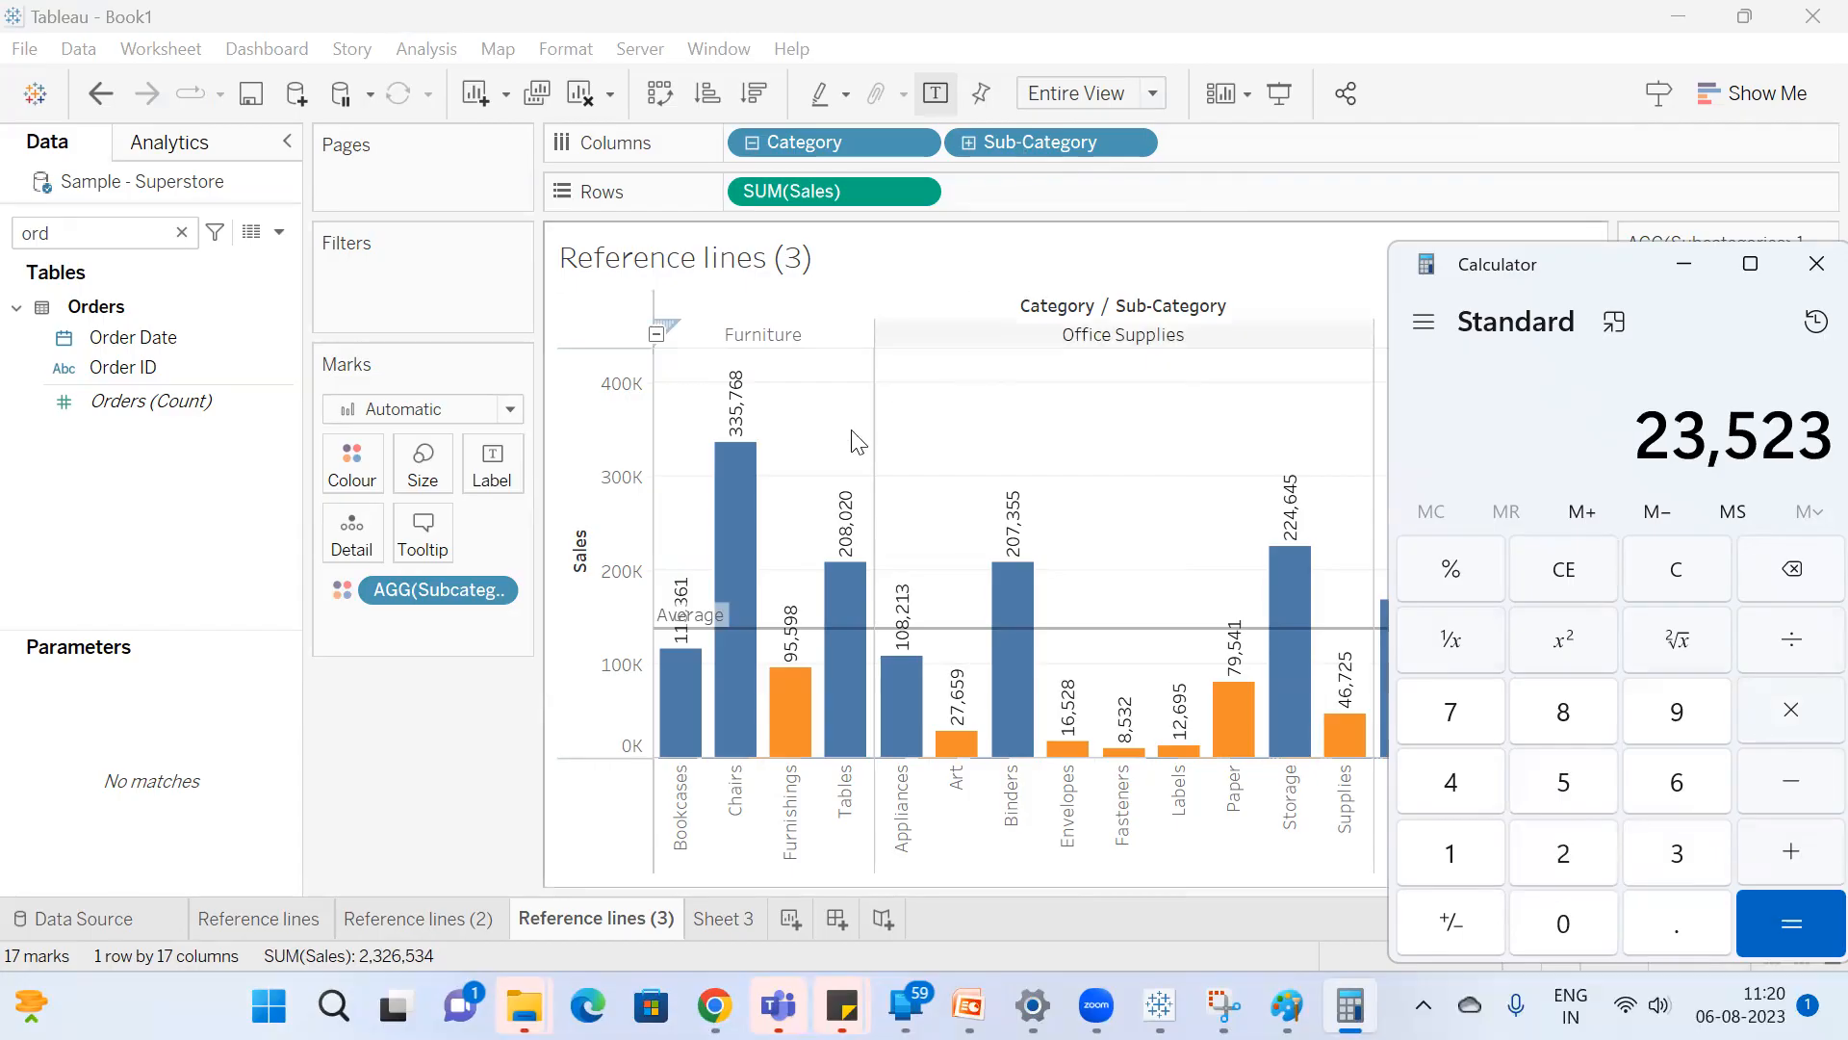
Return to Tableau and select all the sub-category bars to read their summed sales.
{"action": "left_click", "coordinate": [444, 779]}
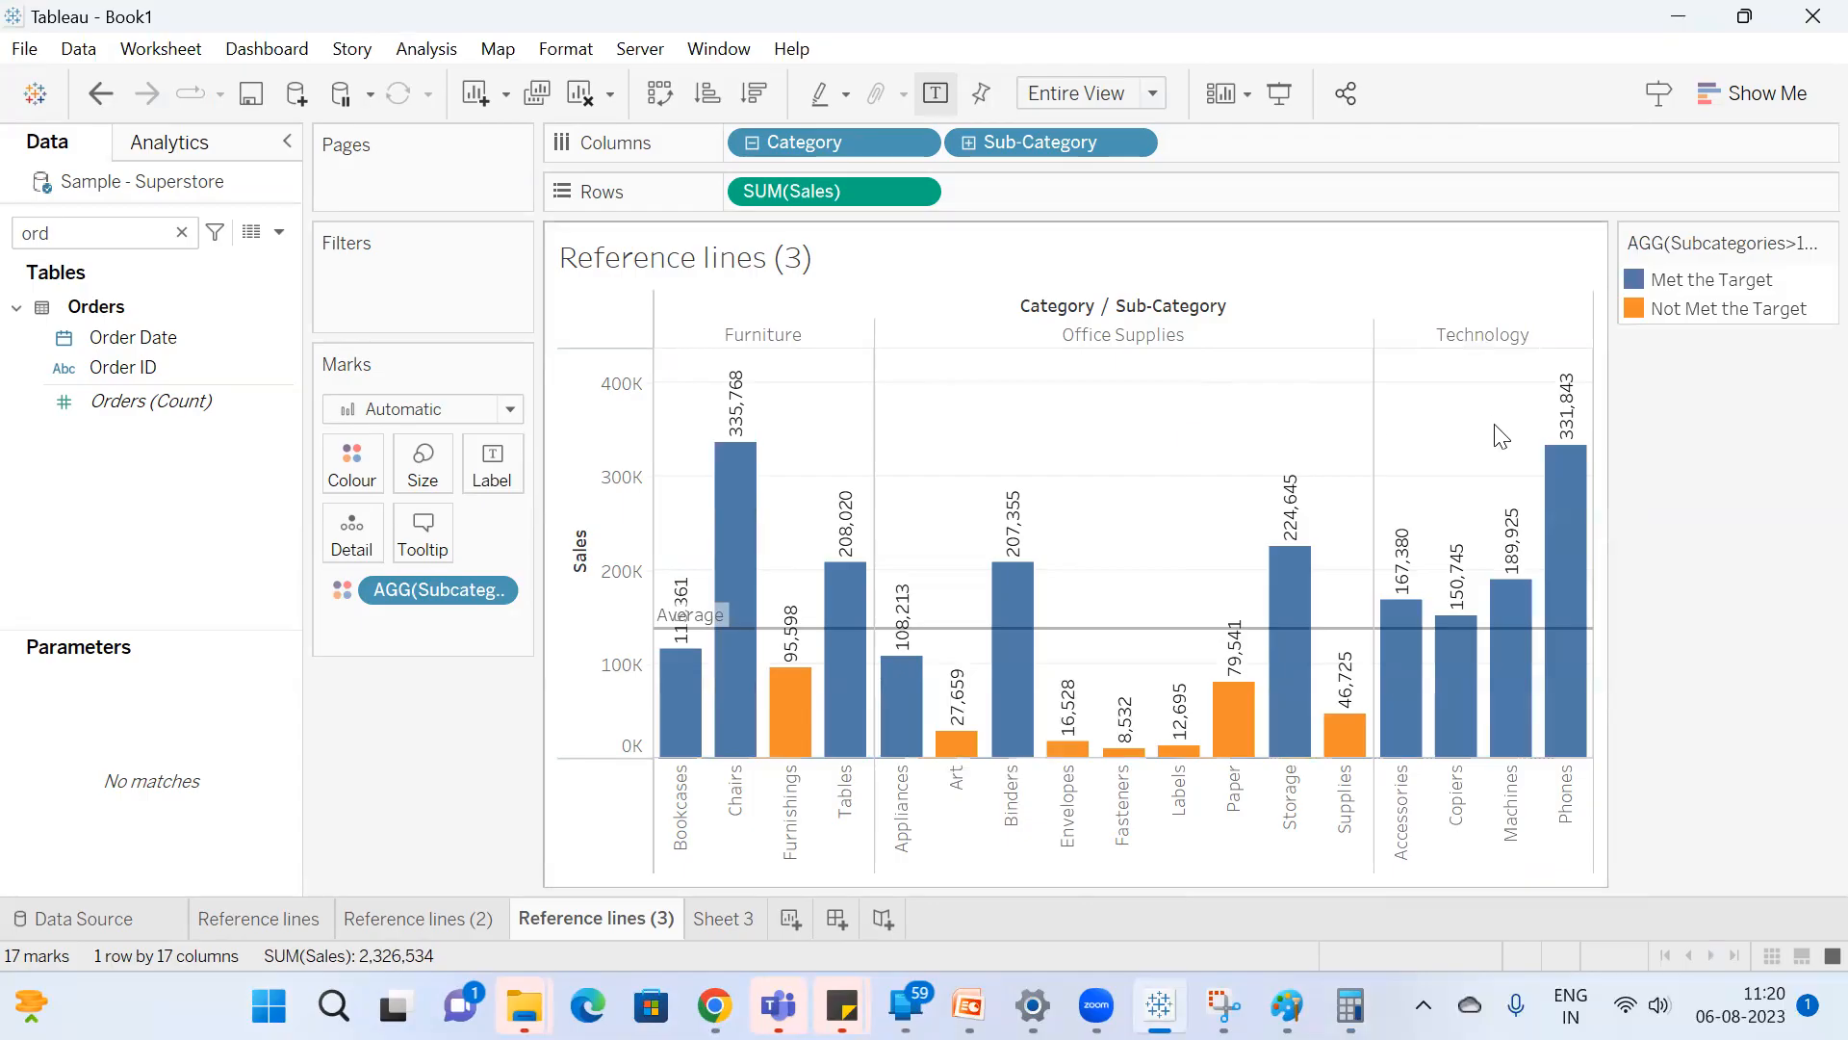
{"action": "left_click_drag", "start_coordinate": [1580, 358], "coordinate": [662, 697]}
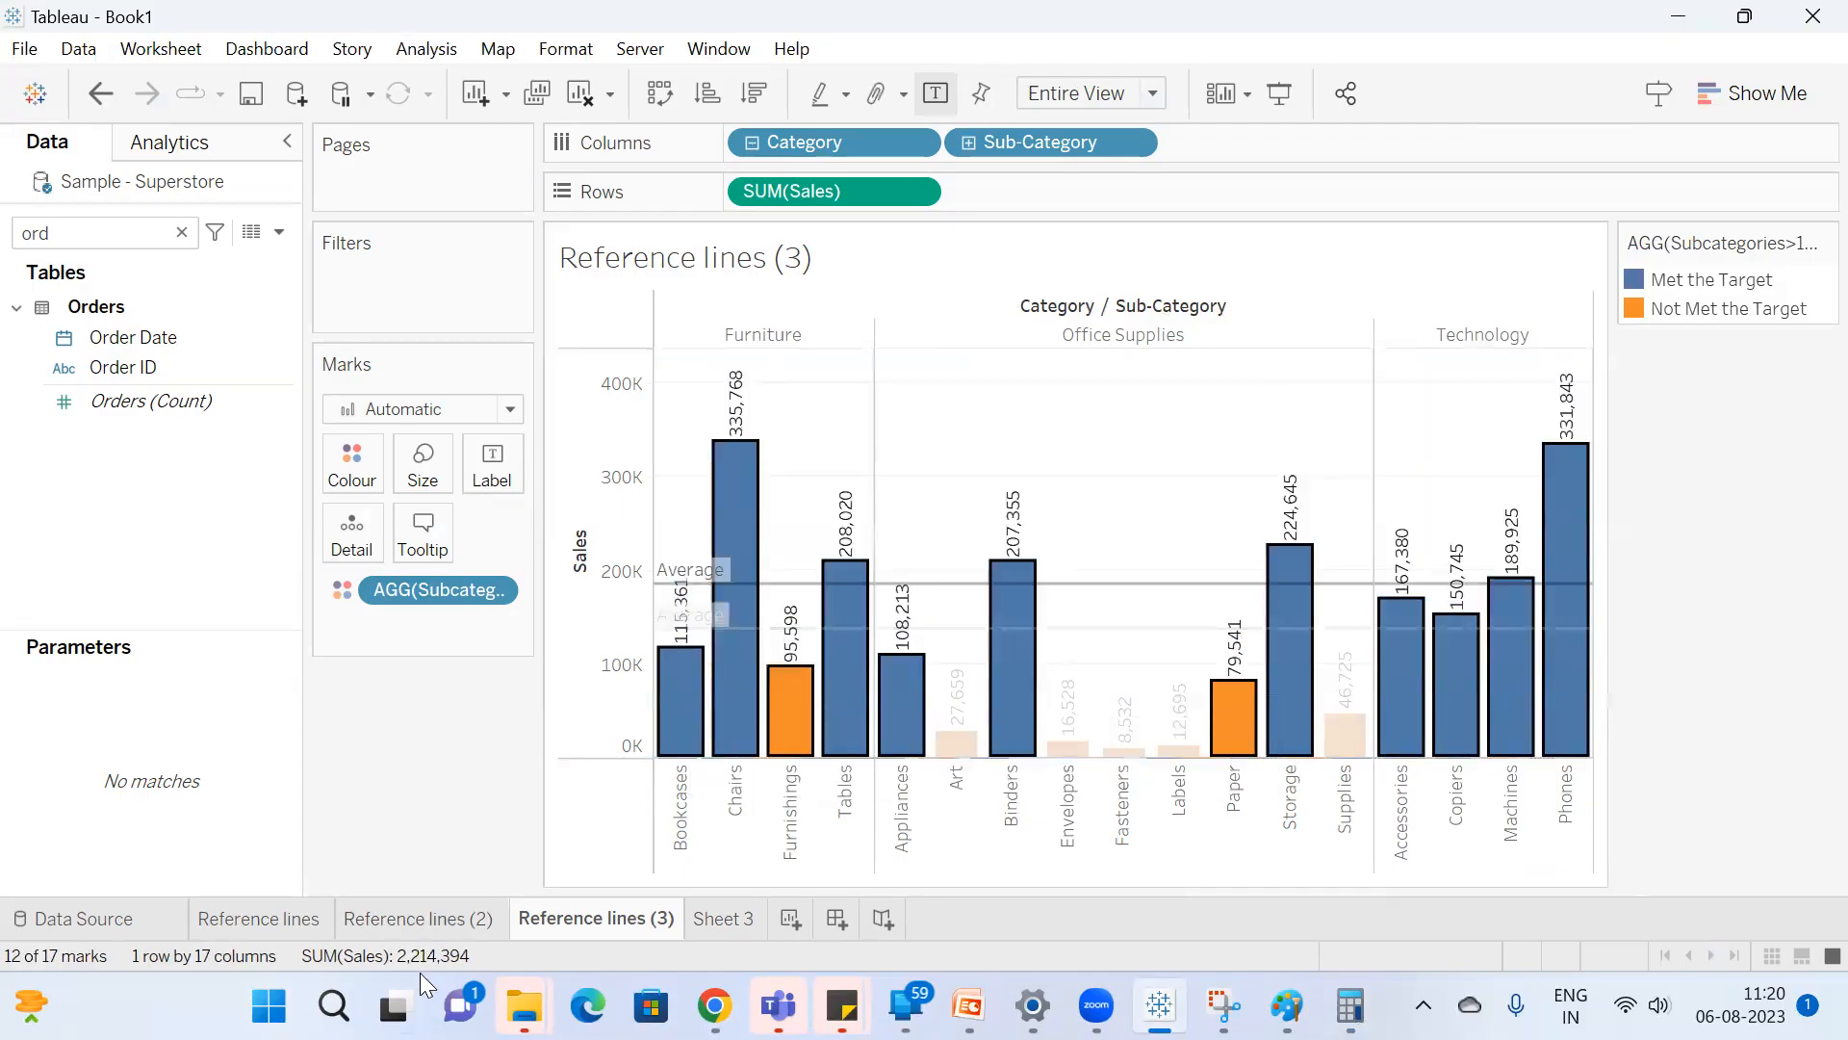
{"action": "left_click", "coordinate": [1193, 471]}
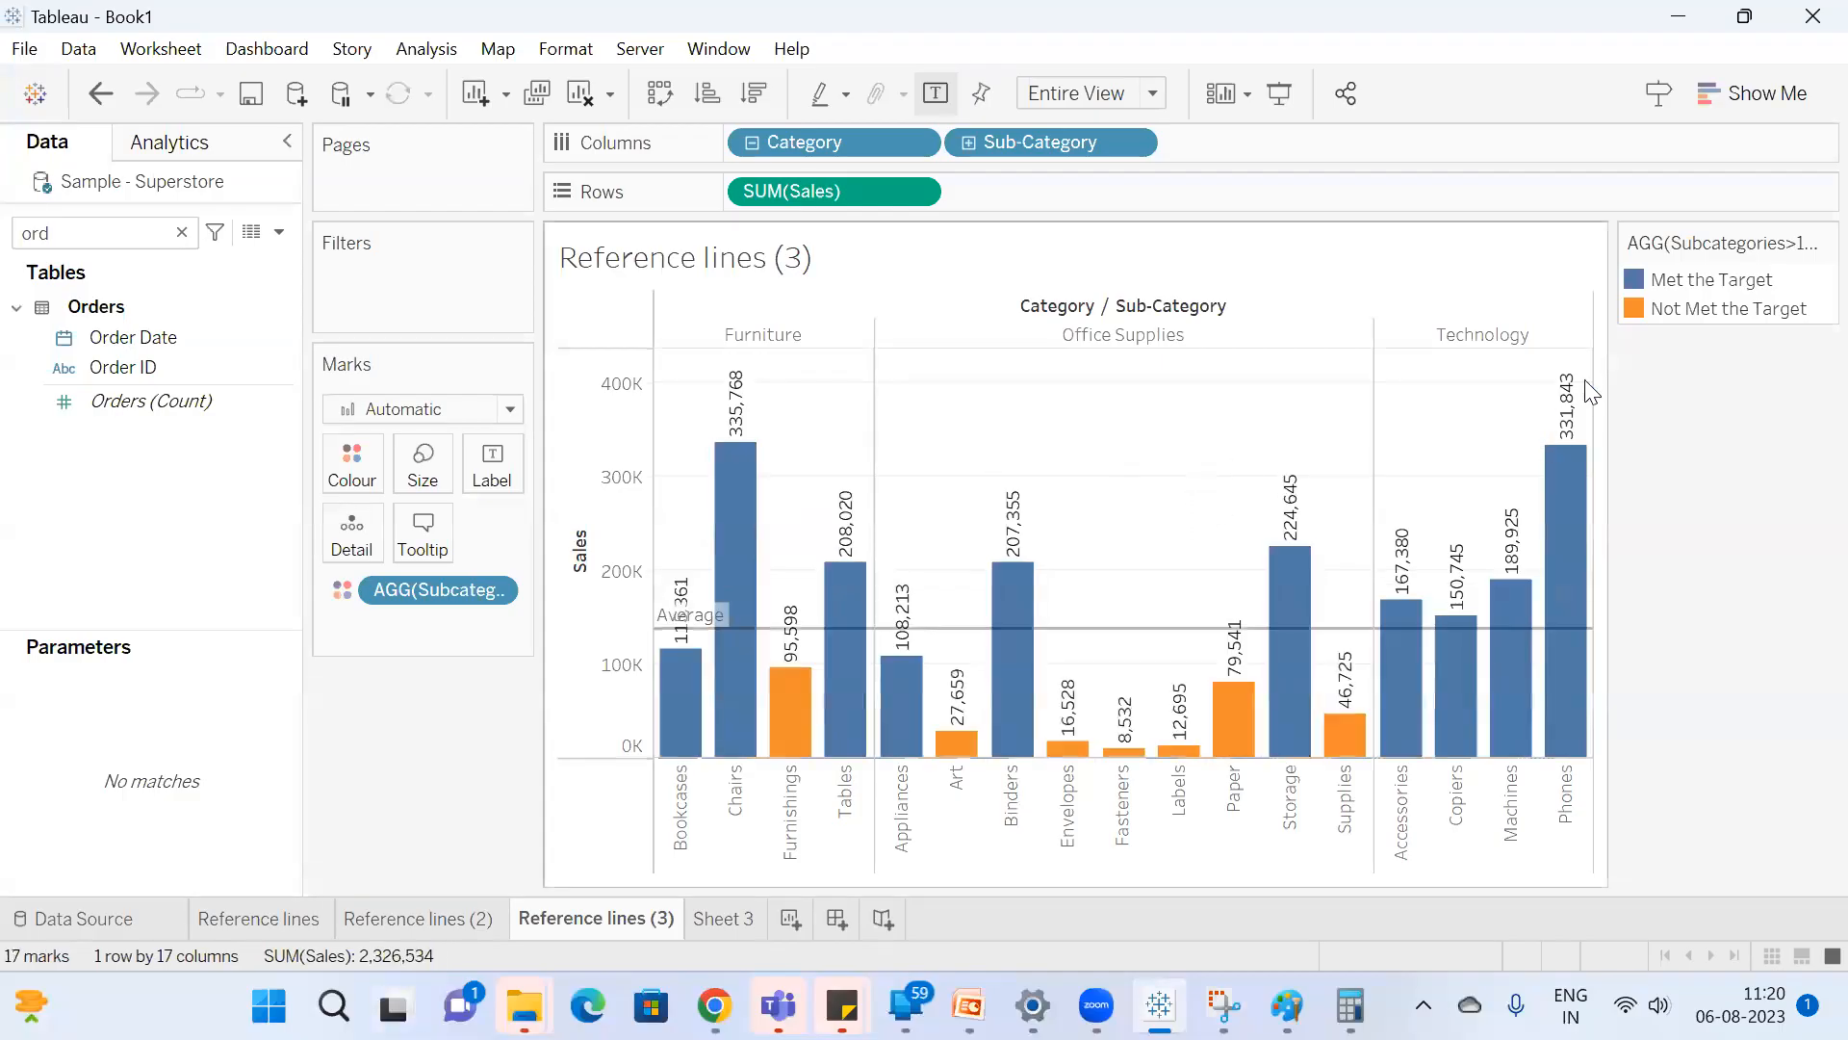
{"action": "left_click_drag", "start_coordinate": [1584, 352], "coordinate": [664, 773]}
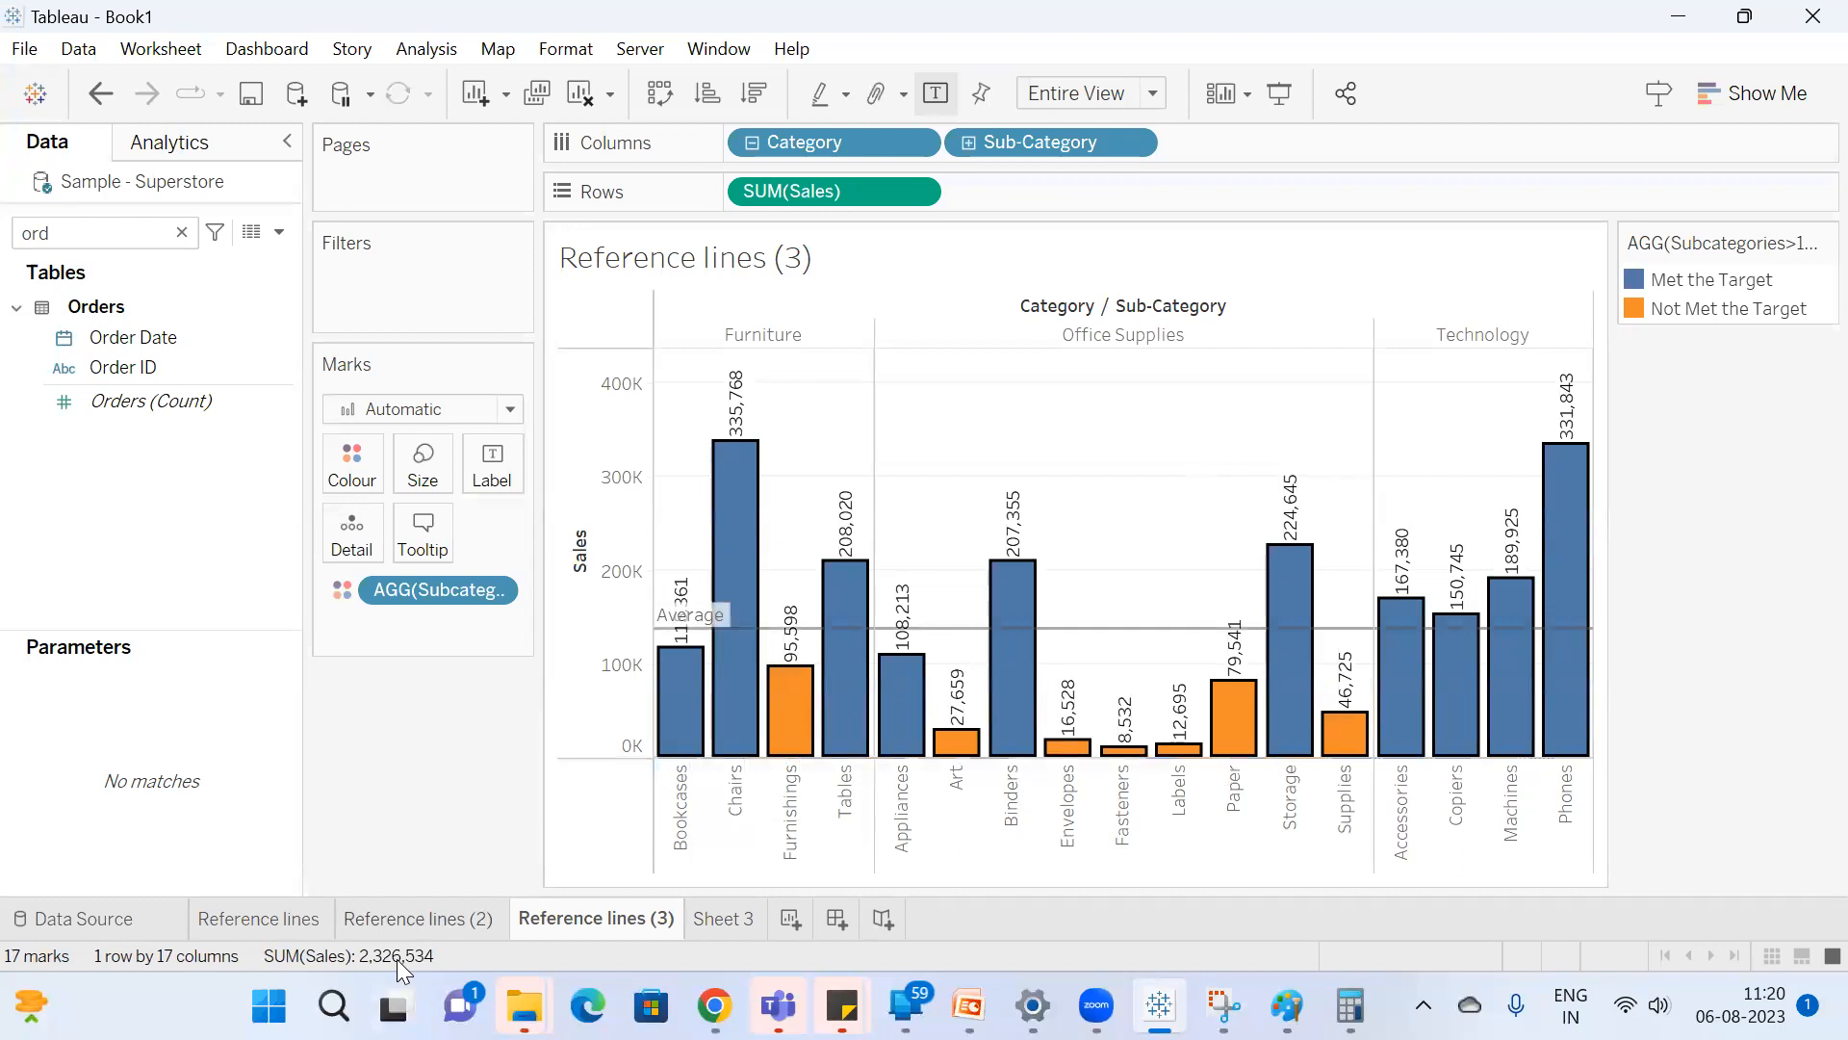
Switch to Calculator, correct the entry to 2326534, and divide it by 17.
{"action": "left_click", "coordinate": [1351, 1005]}
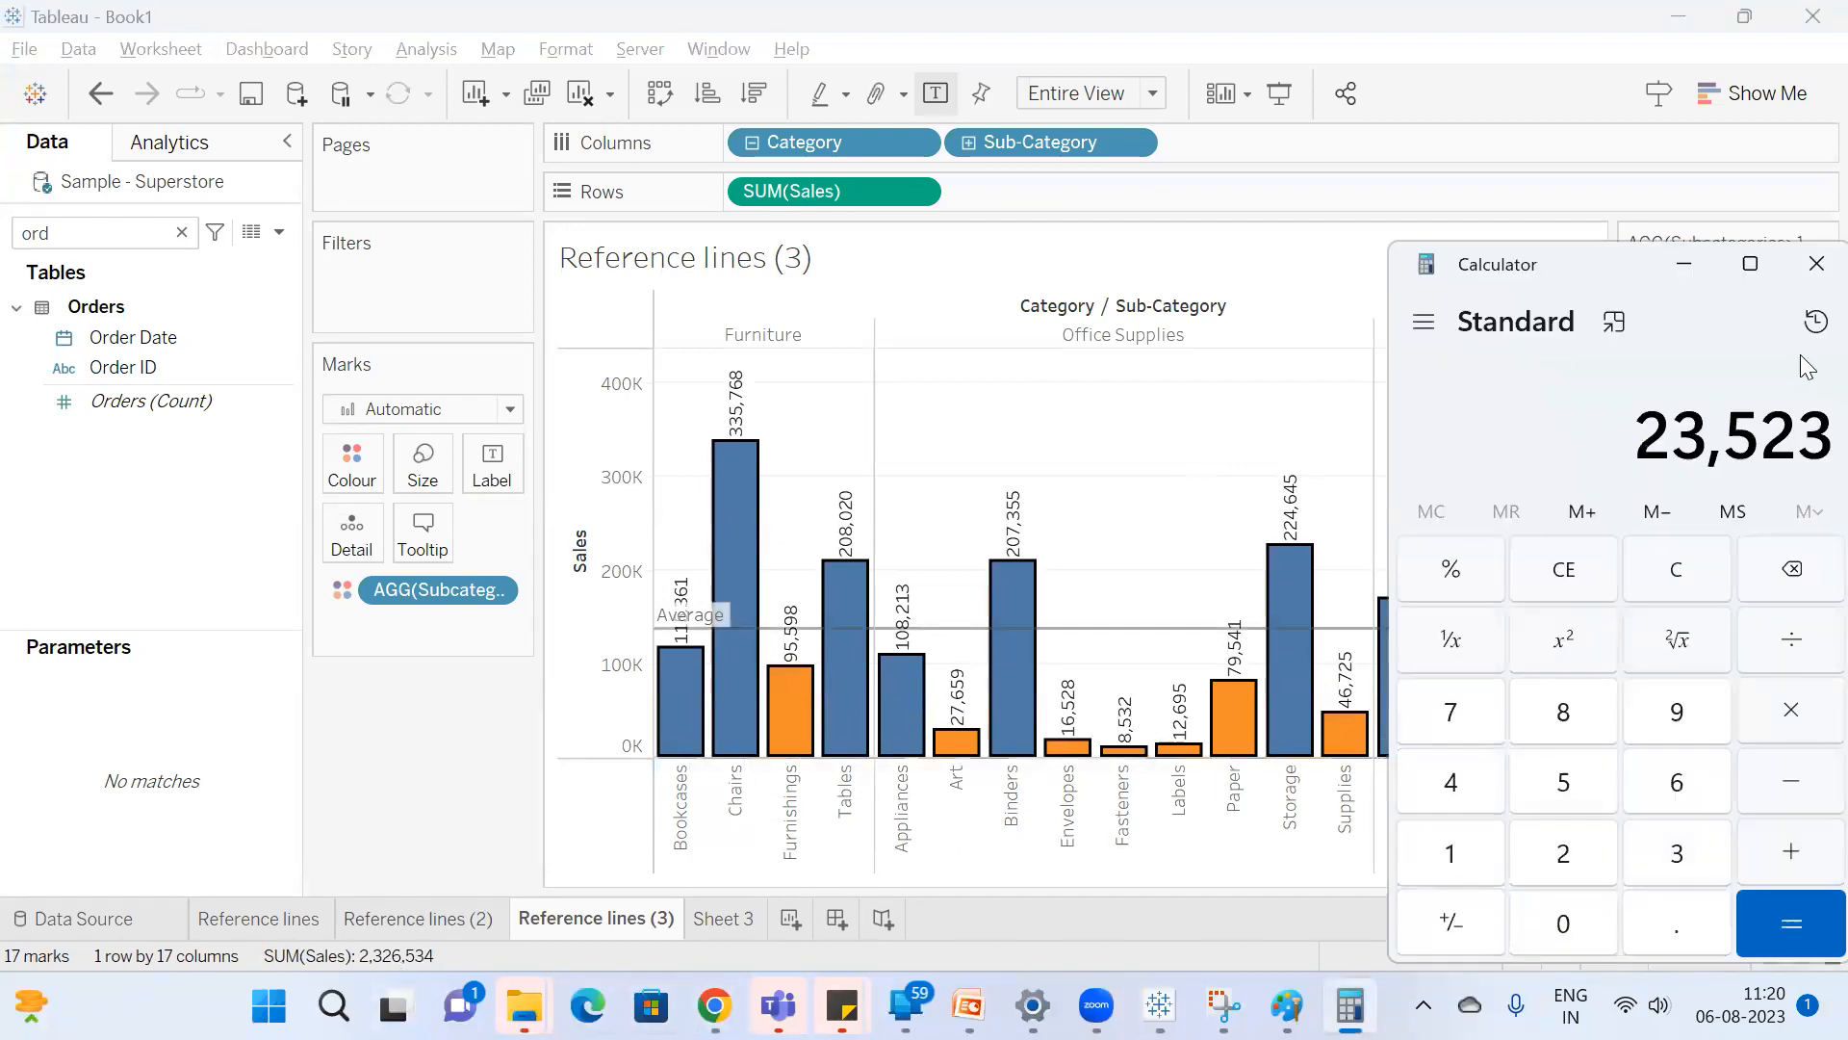
{"action": "key", "text": "BackSpace"}
{"action": "key", "text": "BackSpace"}
{"action": "key", "text": "BackSpace"}
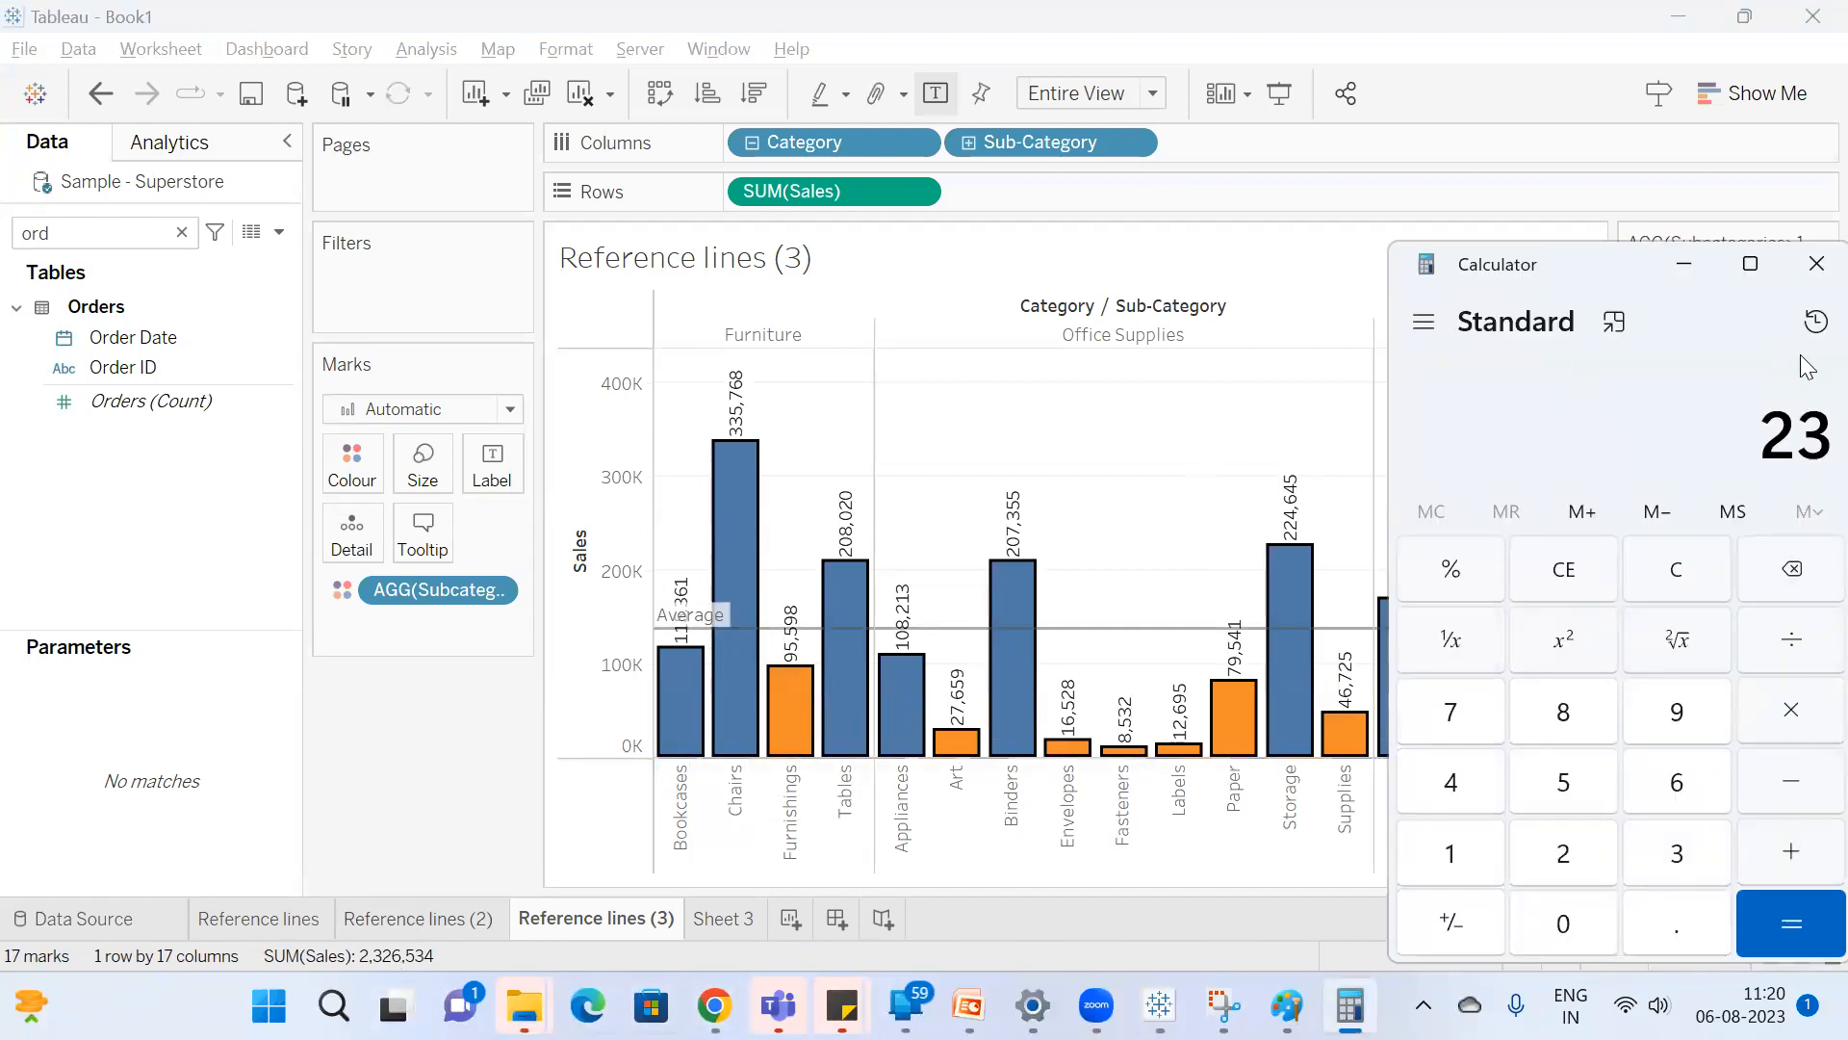
{"action": "type", "text": "26,534"}
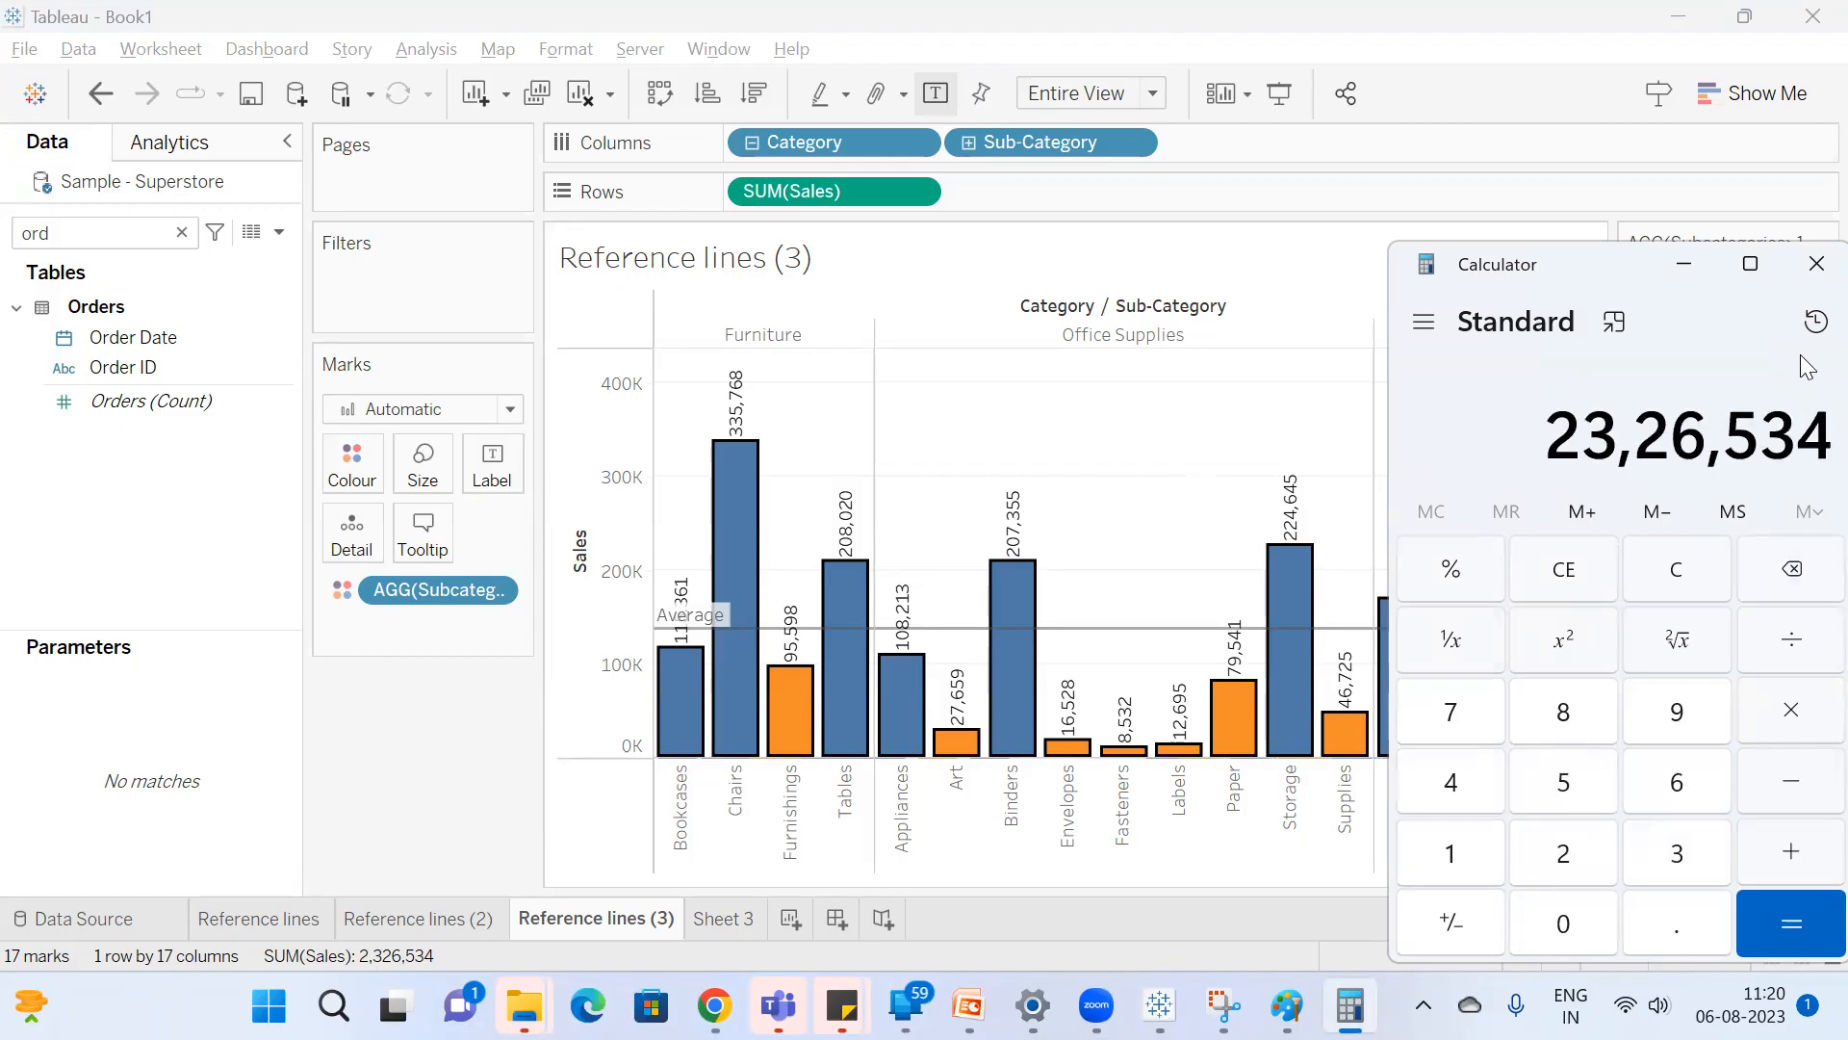
{"action": "key", "text": "slash"}
{"action": "type", "text": "17"}
{"action": "key", "text": "Return"}
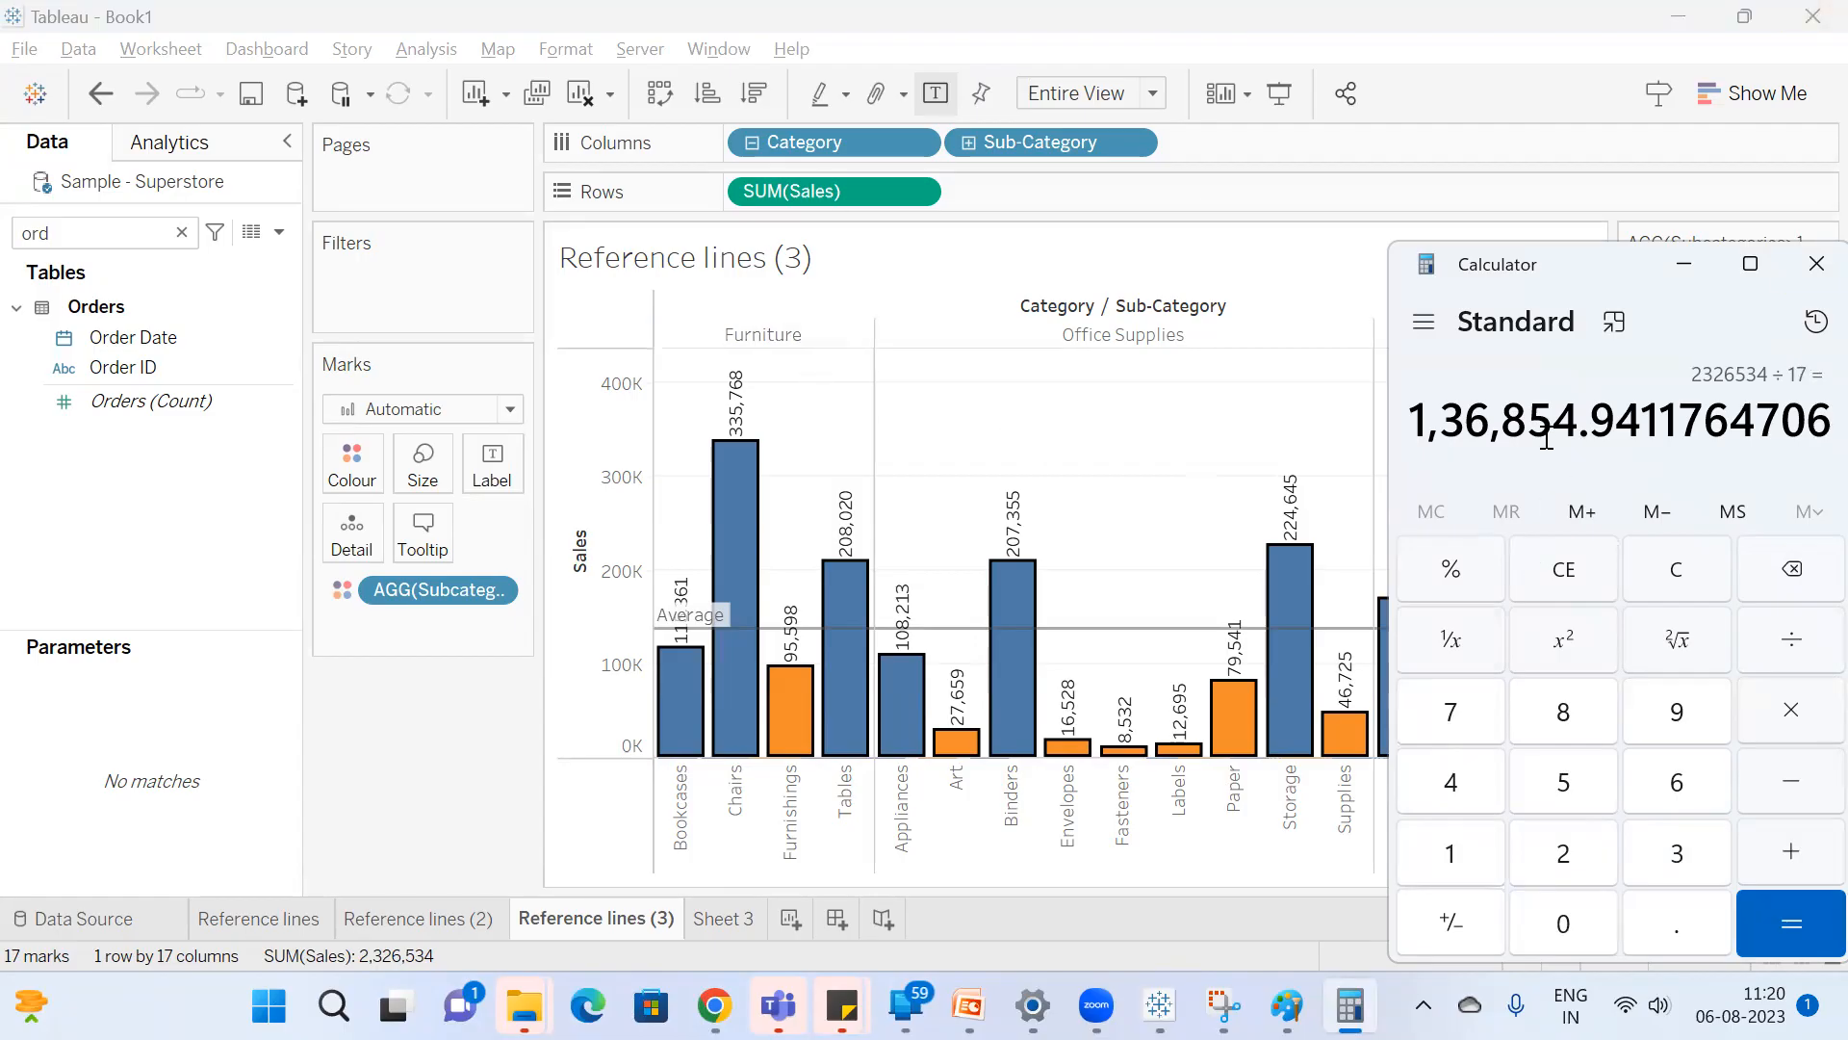
Return to Tableau, check the average line's value, and review the reference line settings without changing them.
{"action": "left_click", "coordinate": [1086, 466]}
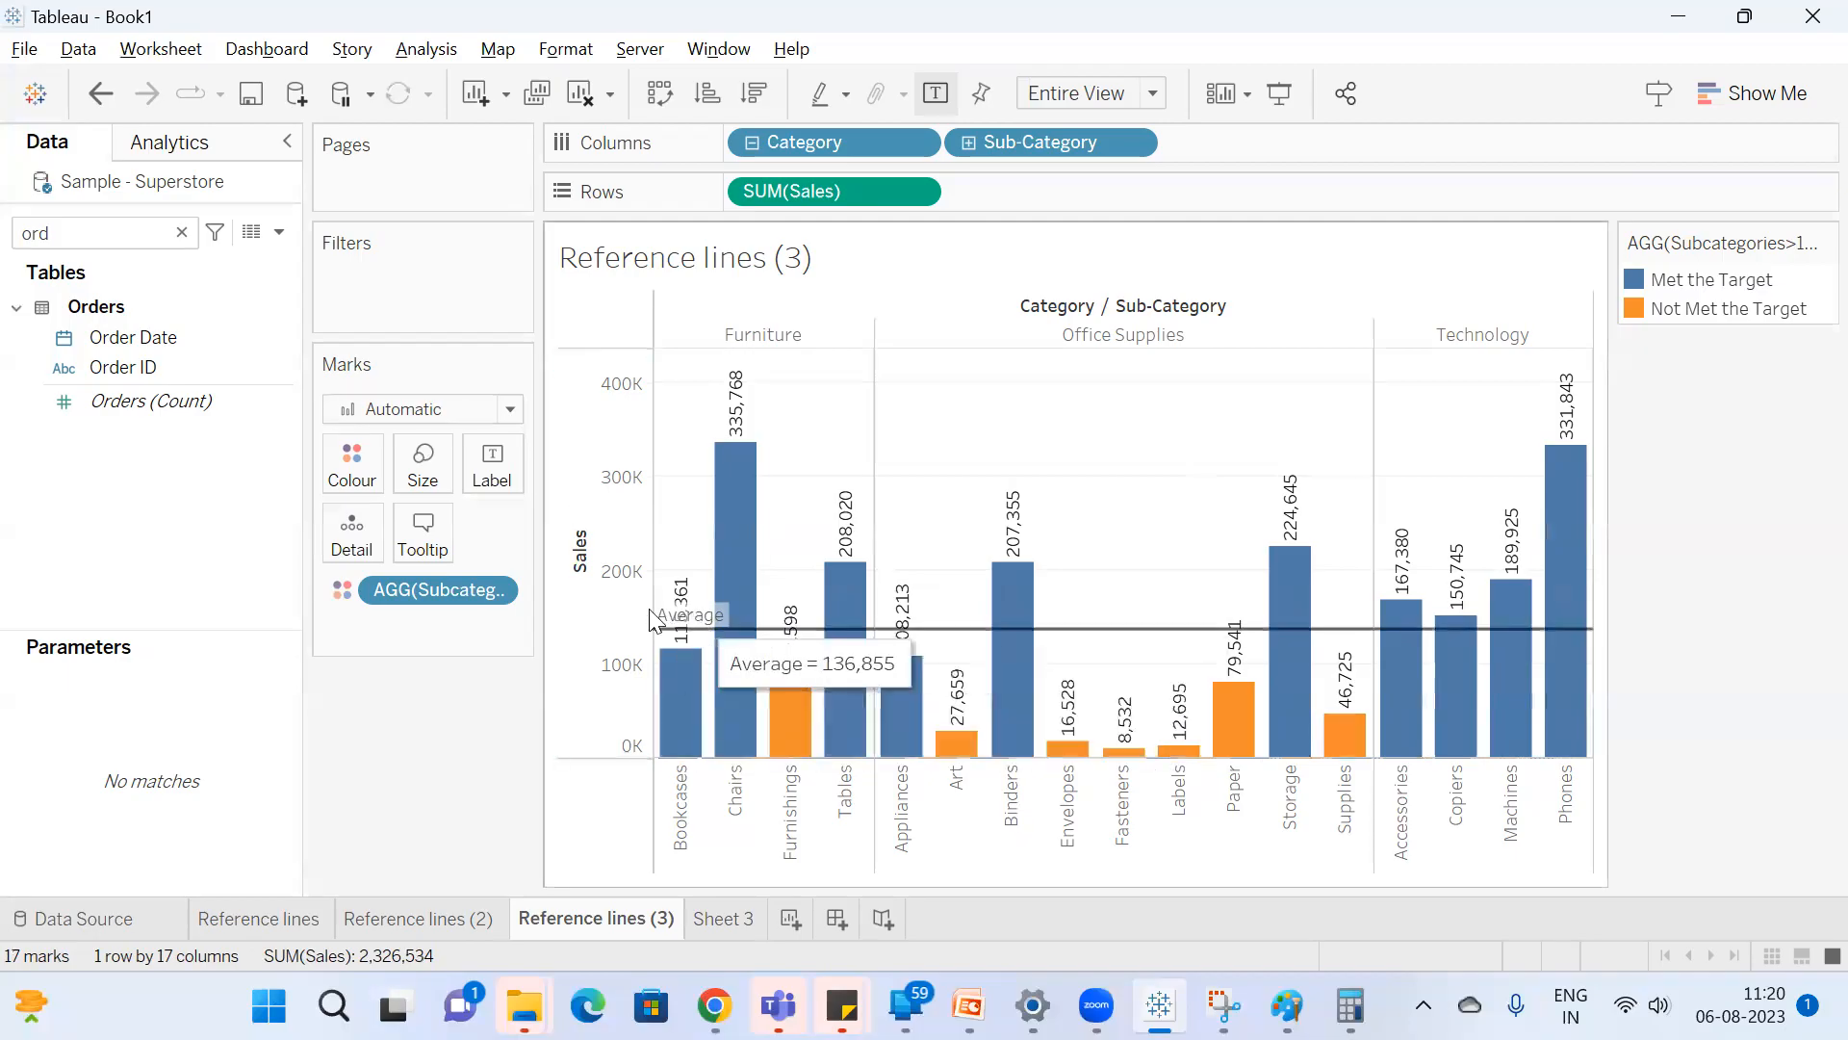
{"action": "right_click", "coordinate": [621, 604]}
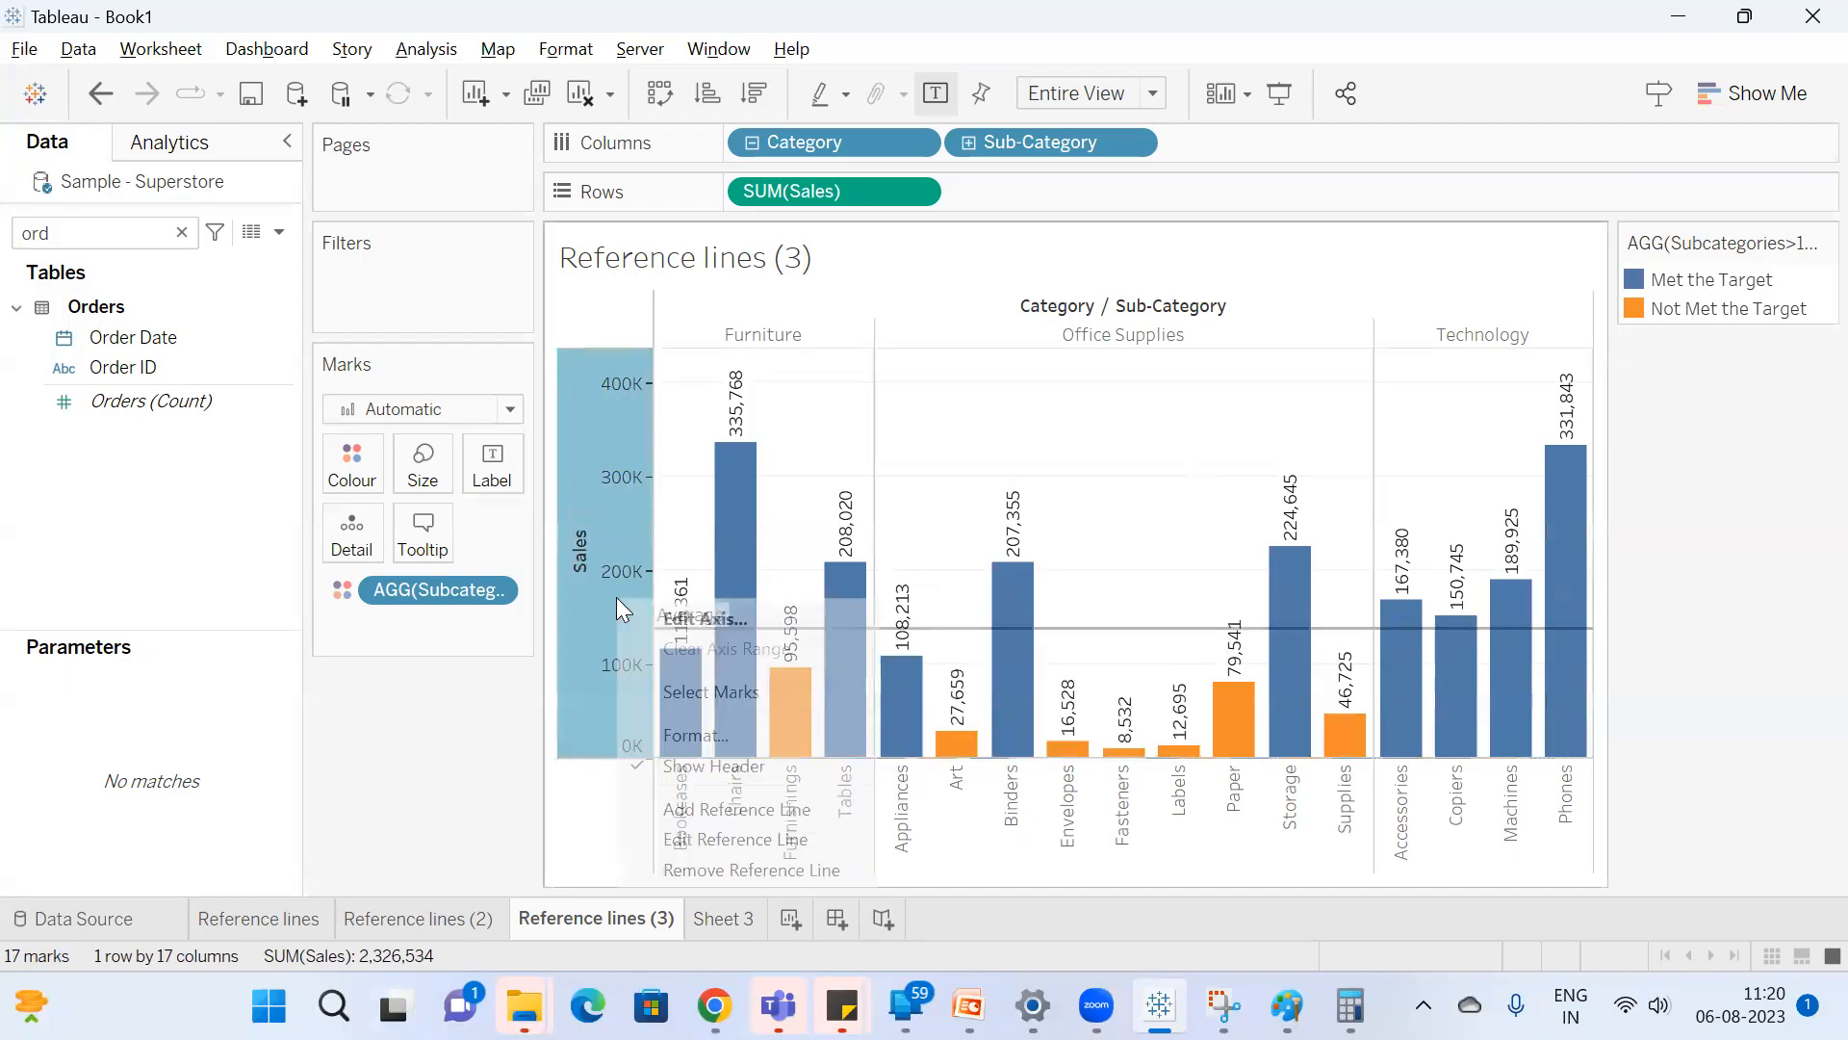
{"action": "left_click", "coordinate": [738, 839]}
{"action": "left_click_drag", "start_coordinate": [805, 125], "coordinate": [1448, 167]}
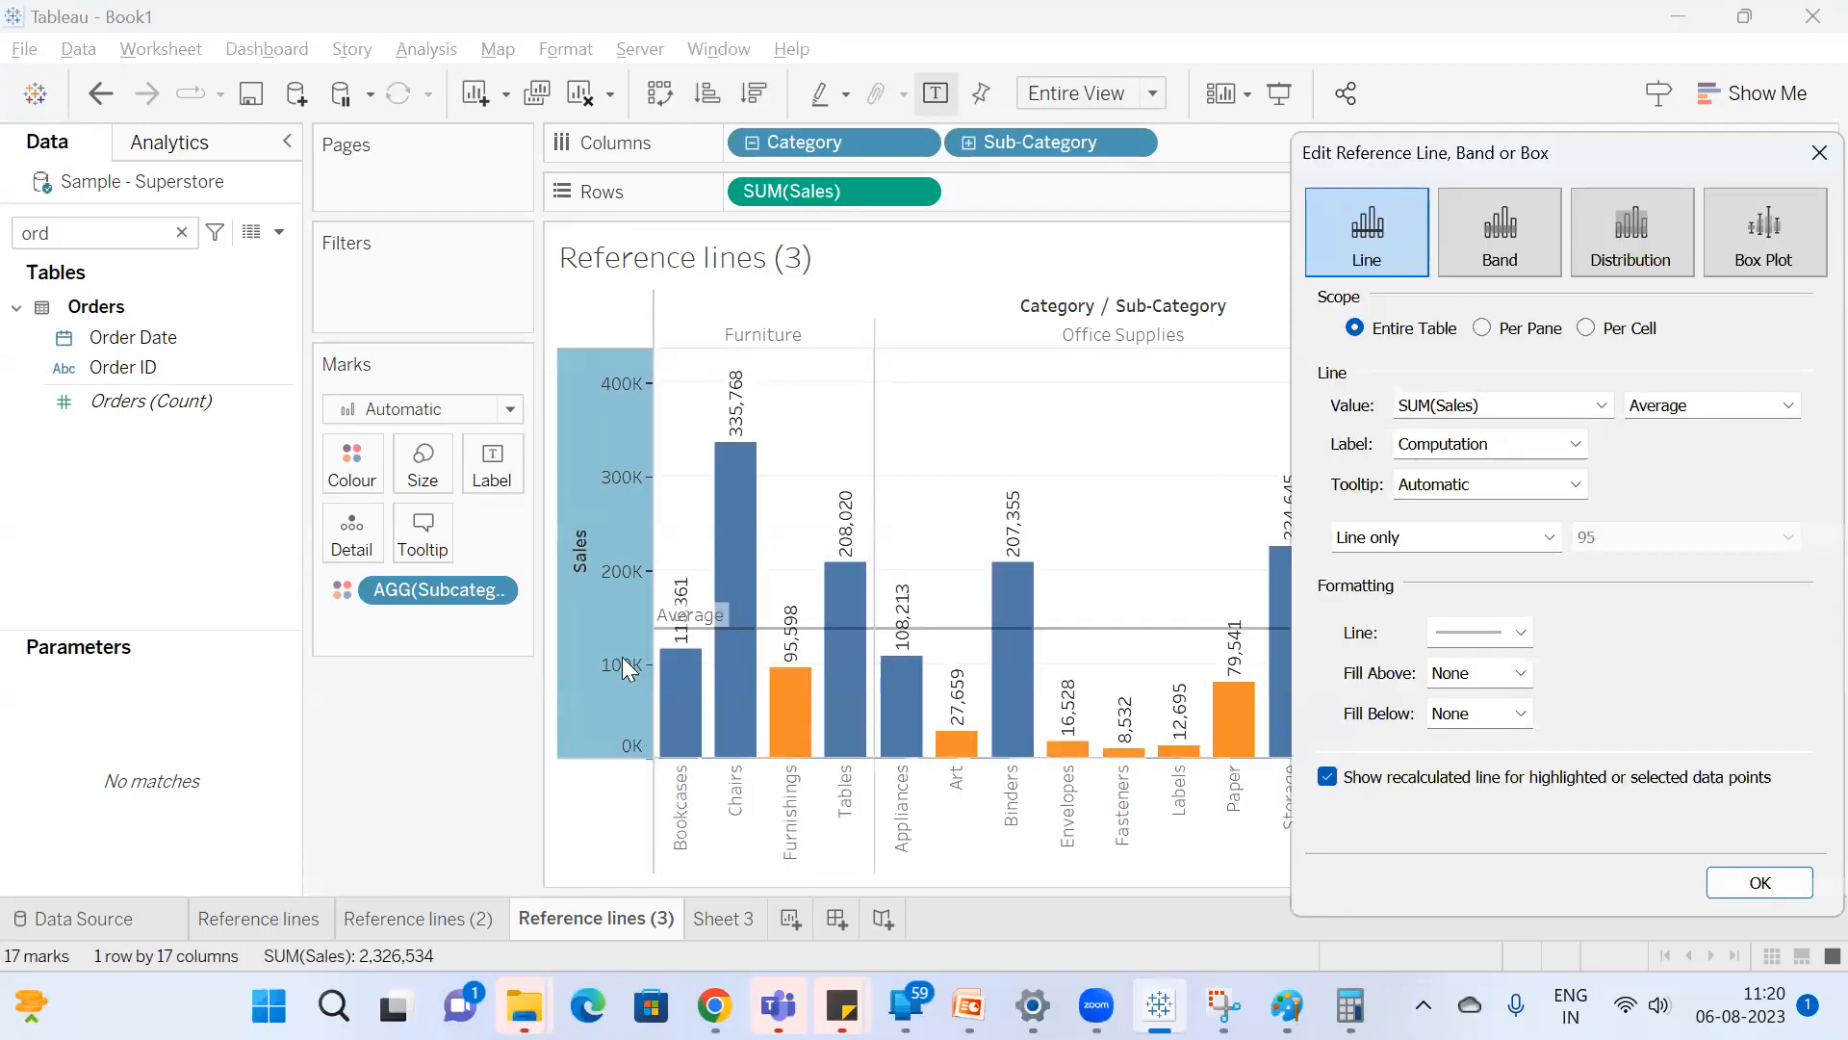
{"action": "left_click", "coordinate": [1757, 882]}
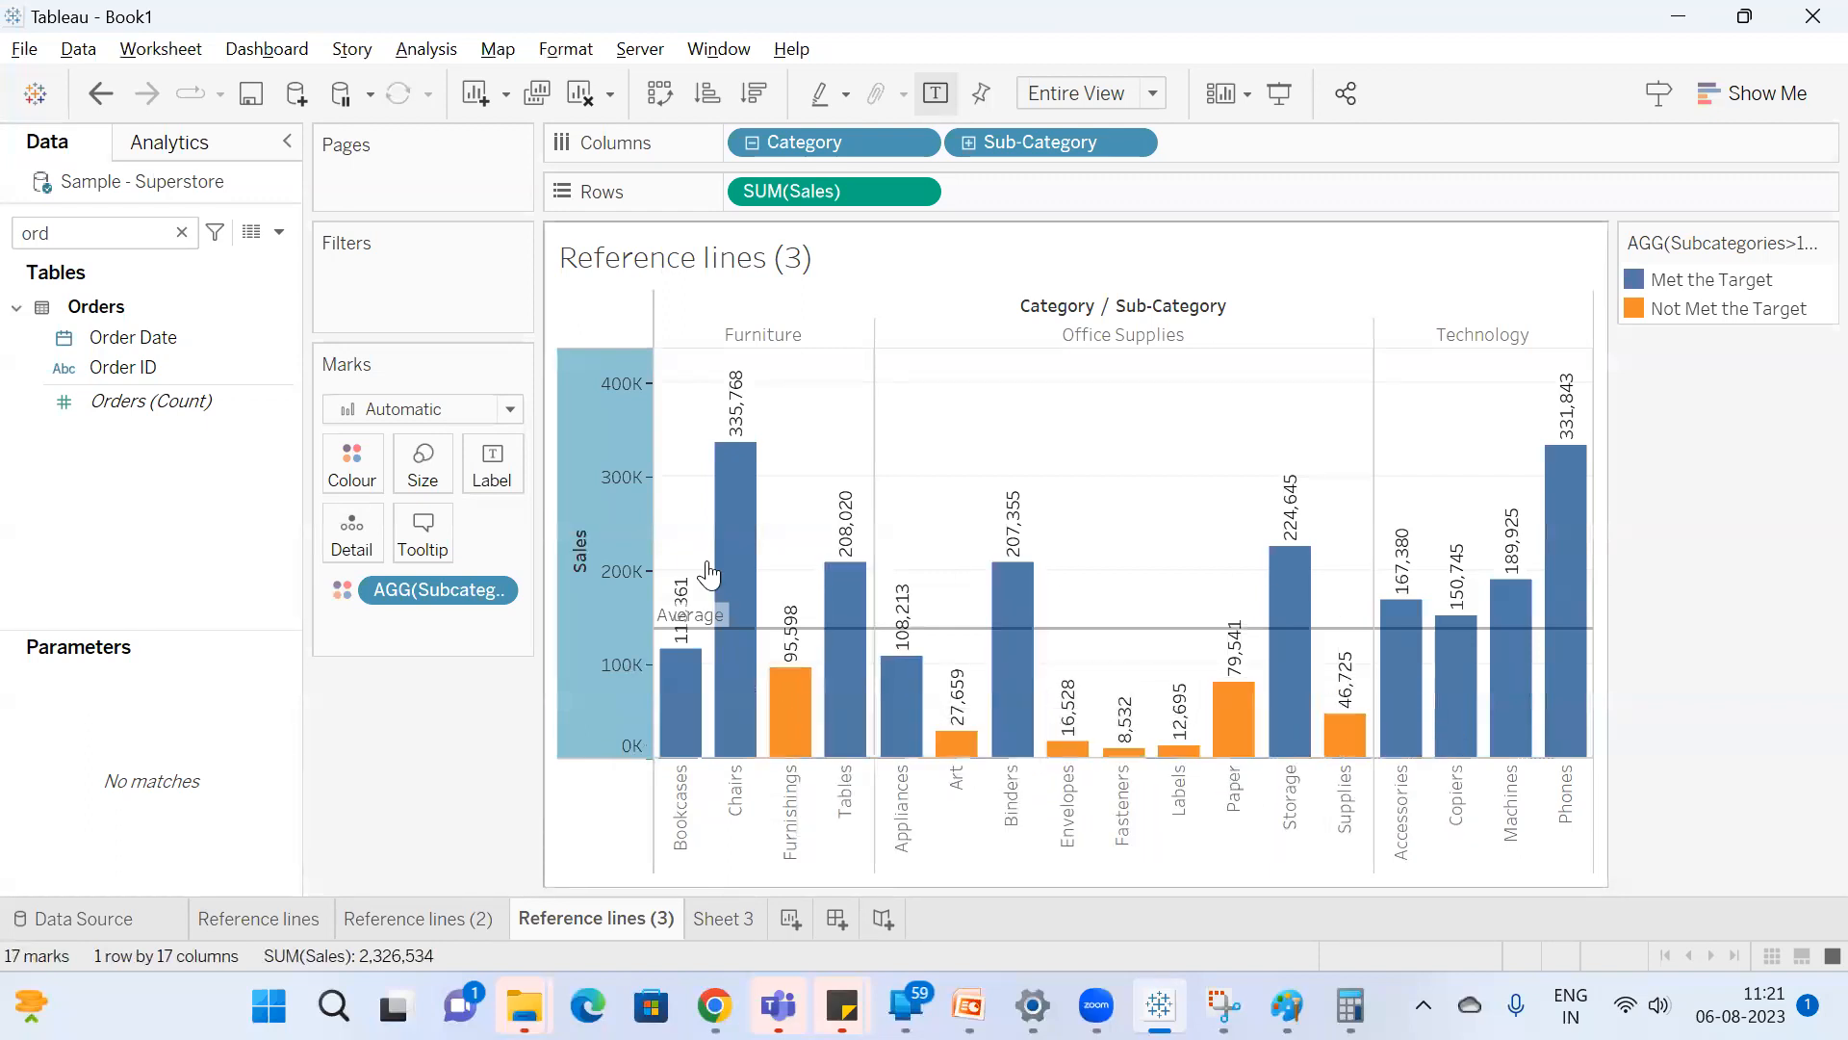
Remove the aggregated subcategory target field from the marks' colour encoding.
{"action": "left_click_drag", "start_coordinate": [398, 583], "coordinate": [416, 767]}
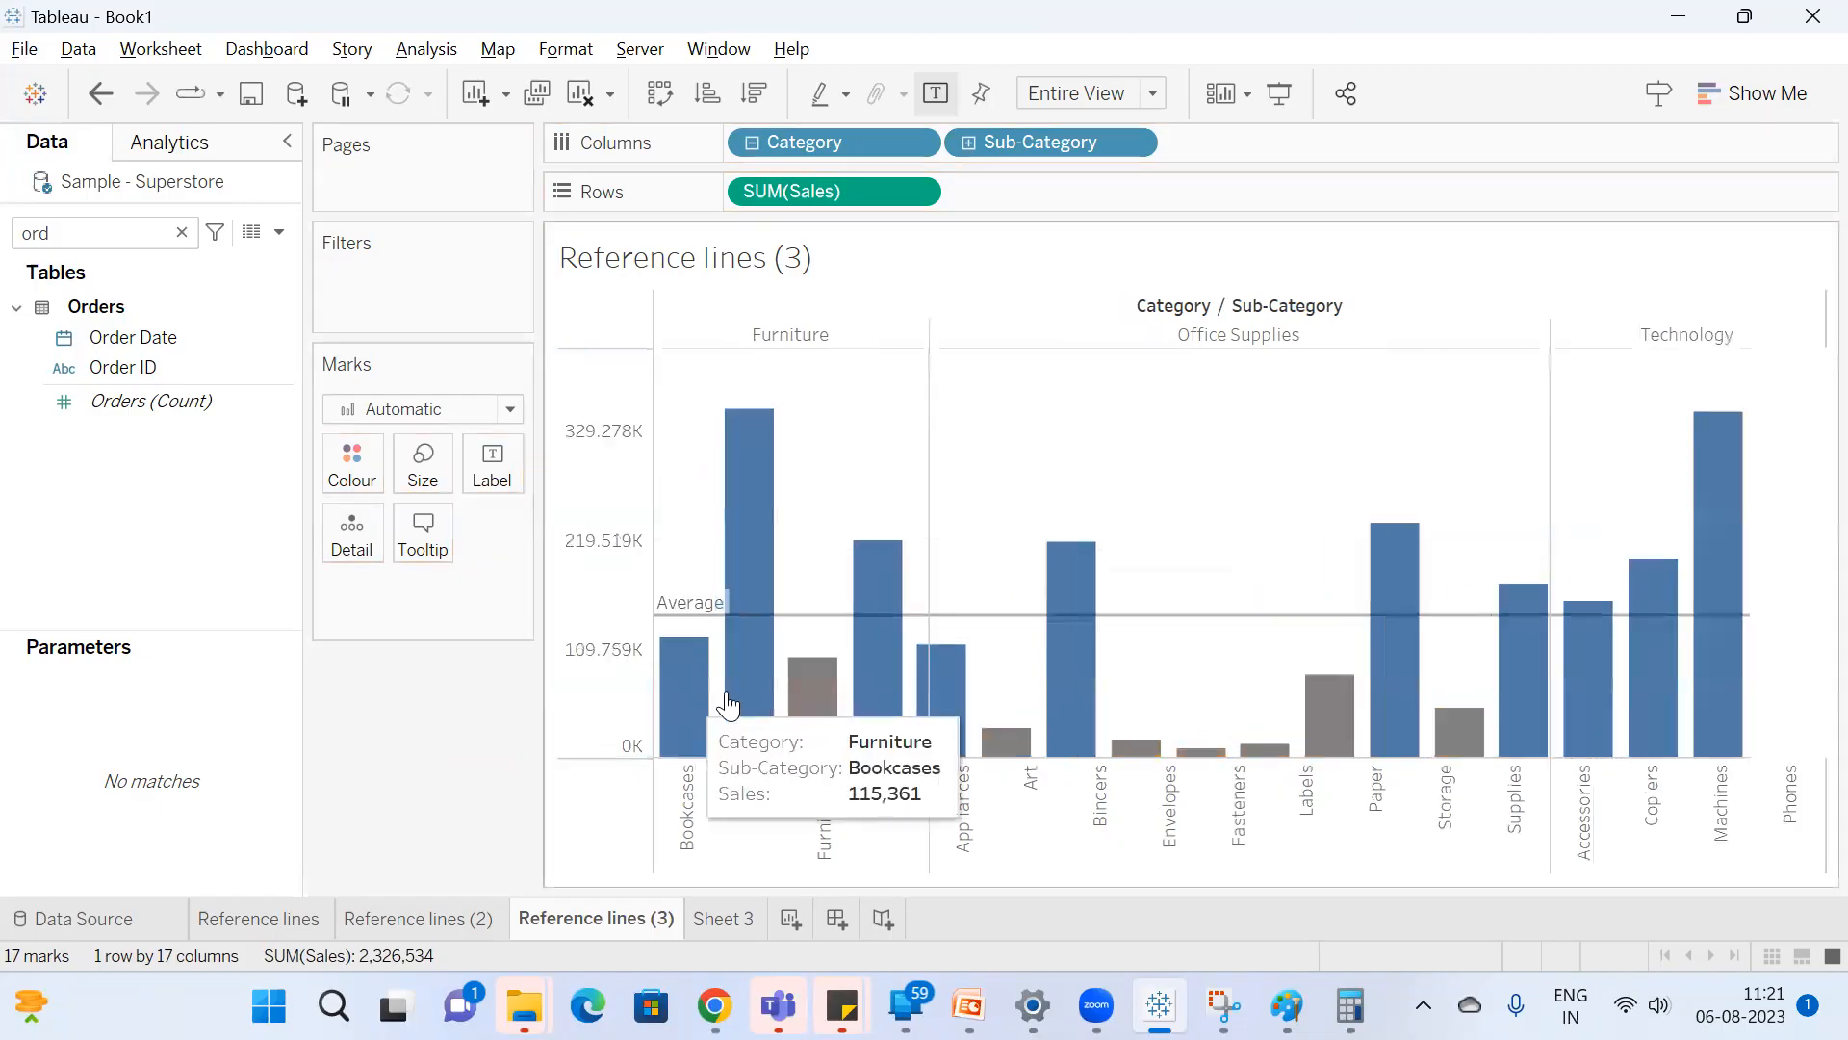
Select the Chairs, Binders, Storage, Phones, Accessories, Machines, Copiers and Tables bars to examine the recalculated average line, and clear the selection.
{"action": "left_click", "coordinate": [751, 669]}
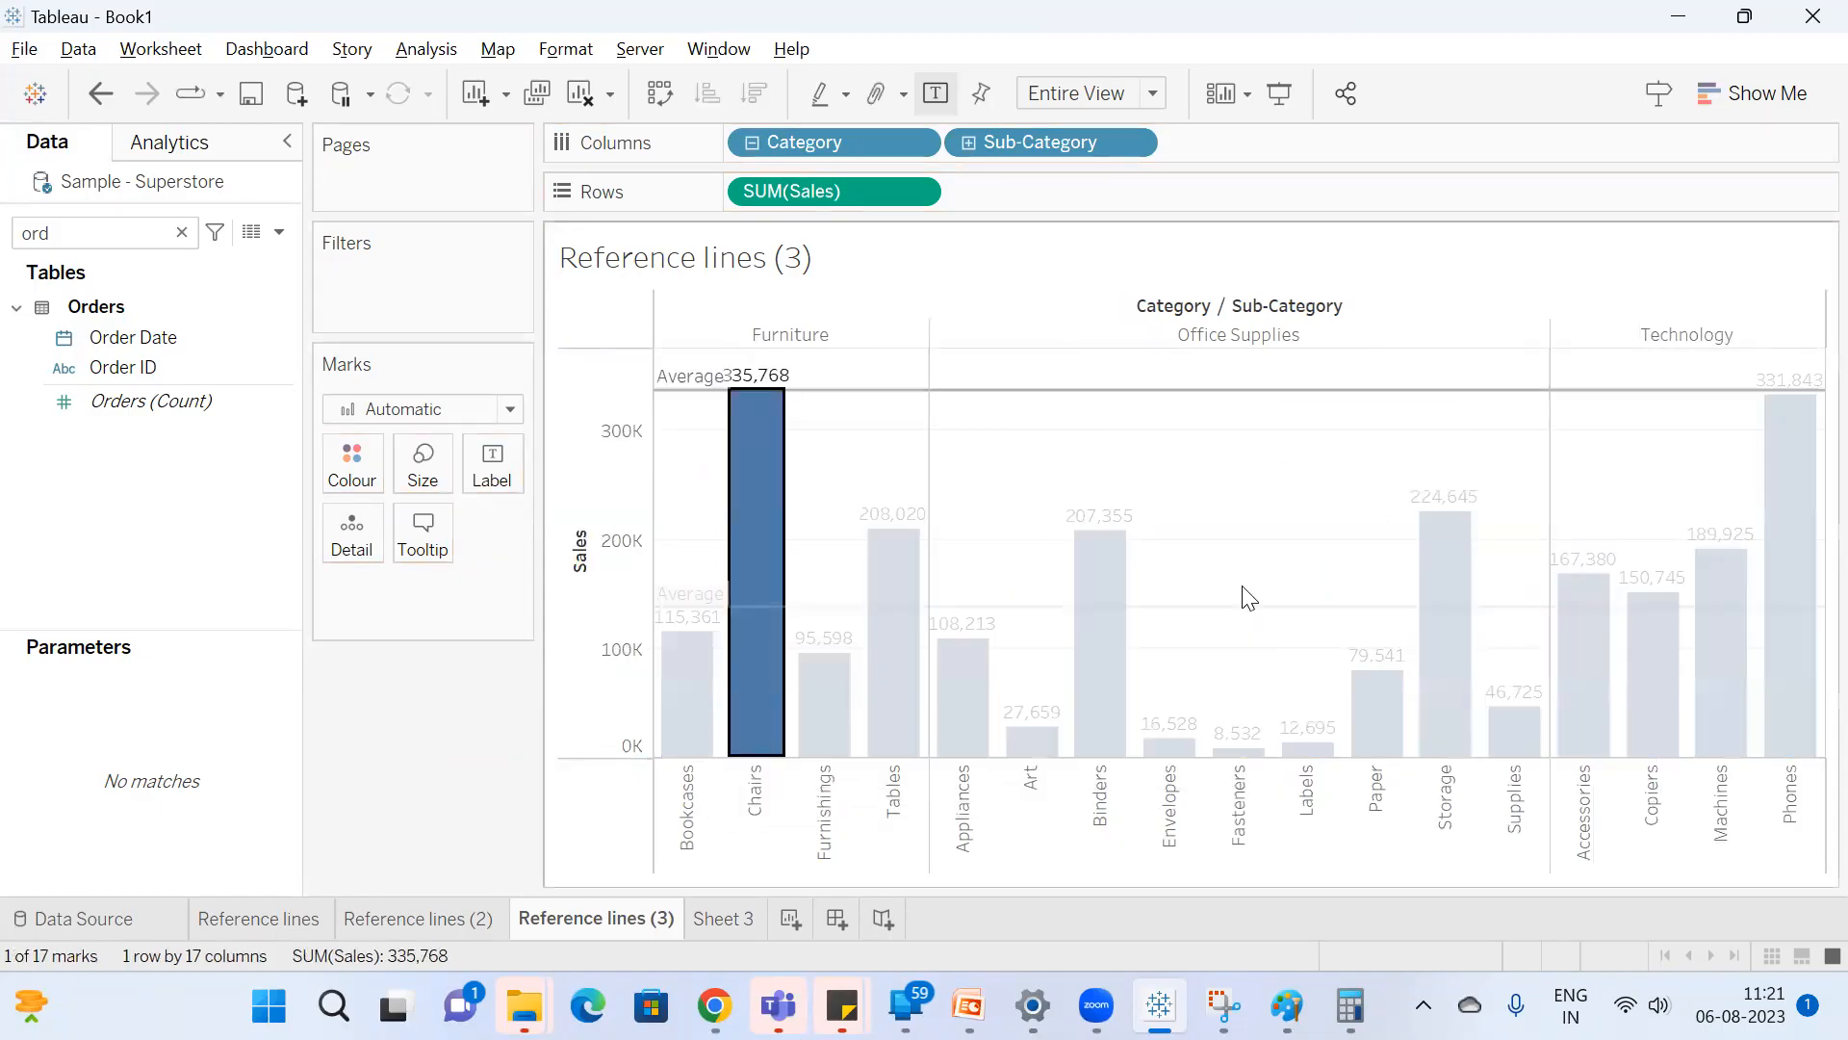
{"action": "left_click", "coordinate": [1114, 742], "text": "ctrl"}
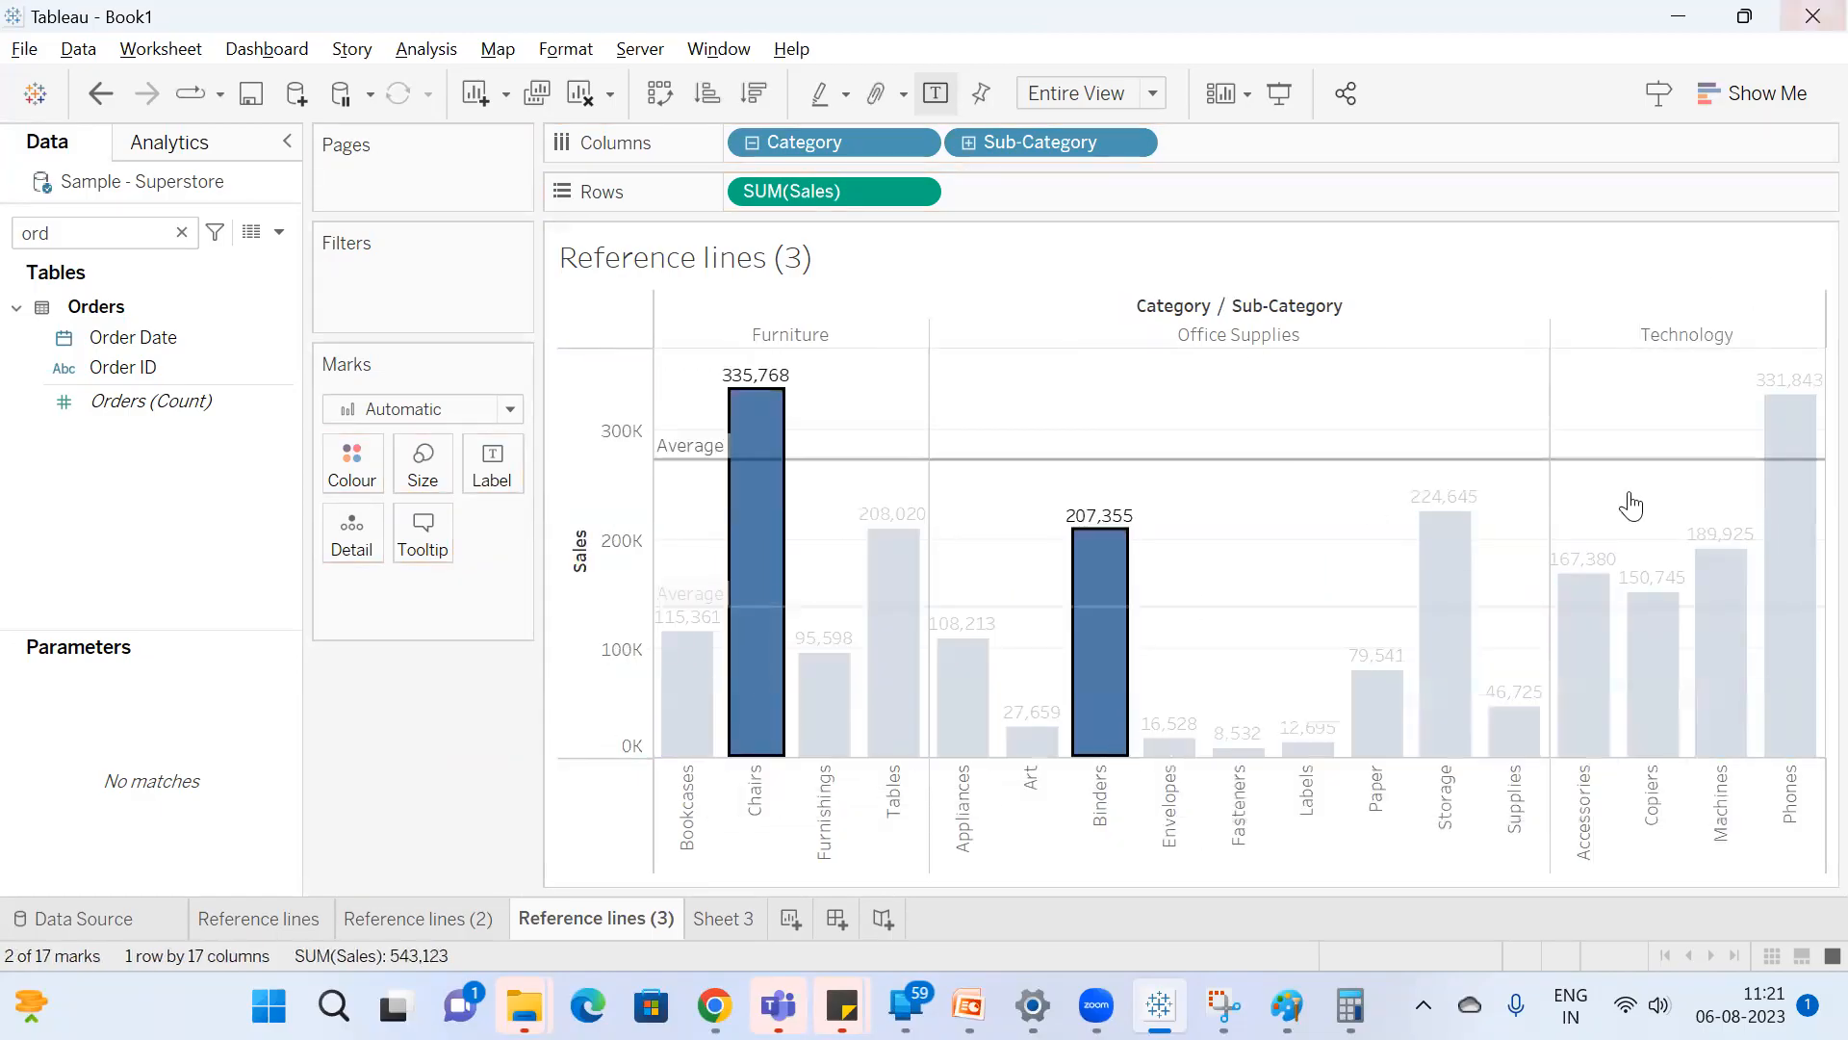
{"action": "left_click", "coordinate": [1461, 664], "text": "ctrl"}
{"action": "left_click", "coordinate": [1802, 578], "text": "ctrl"}
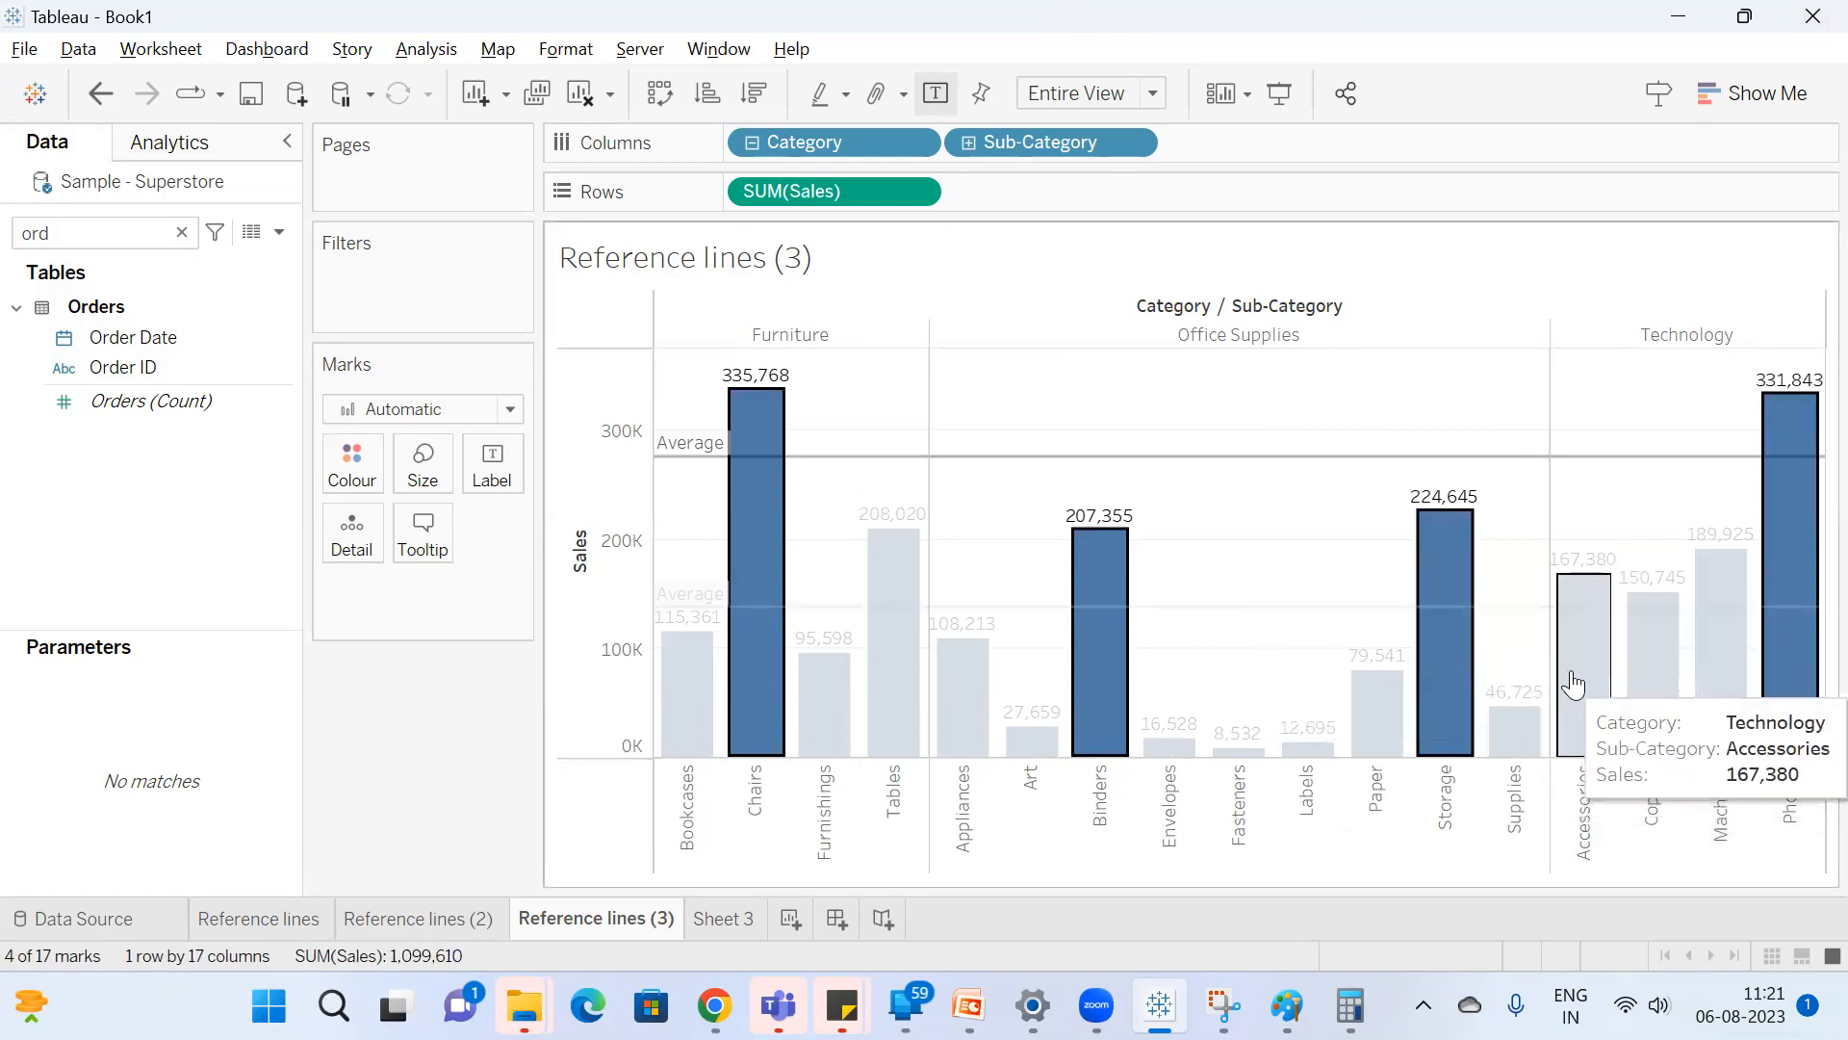
{"action": "left_click", "coordinate": [1583, 626], "text": "ctrl"}
{"action": "left_click", "coordinate": [1750, 578], "text": "ctrl"}
{"action": "left_click", "coordinate": [1661, 712], "text": "ctrl"}
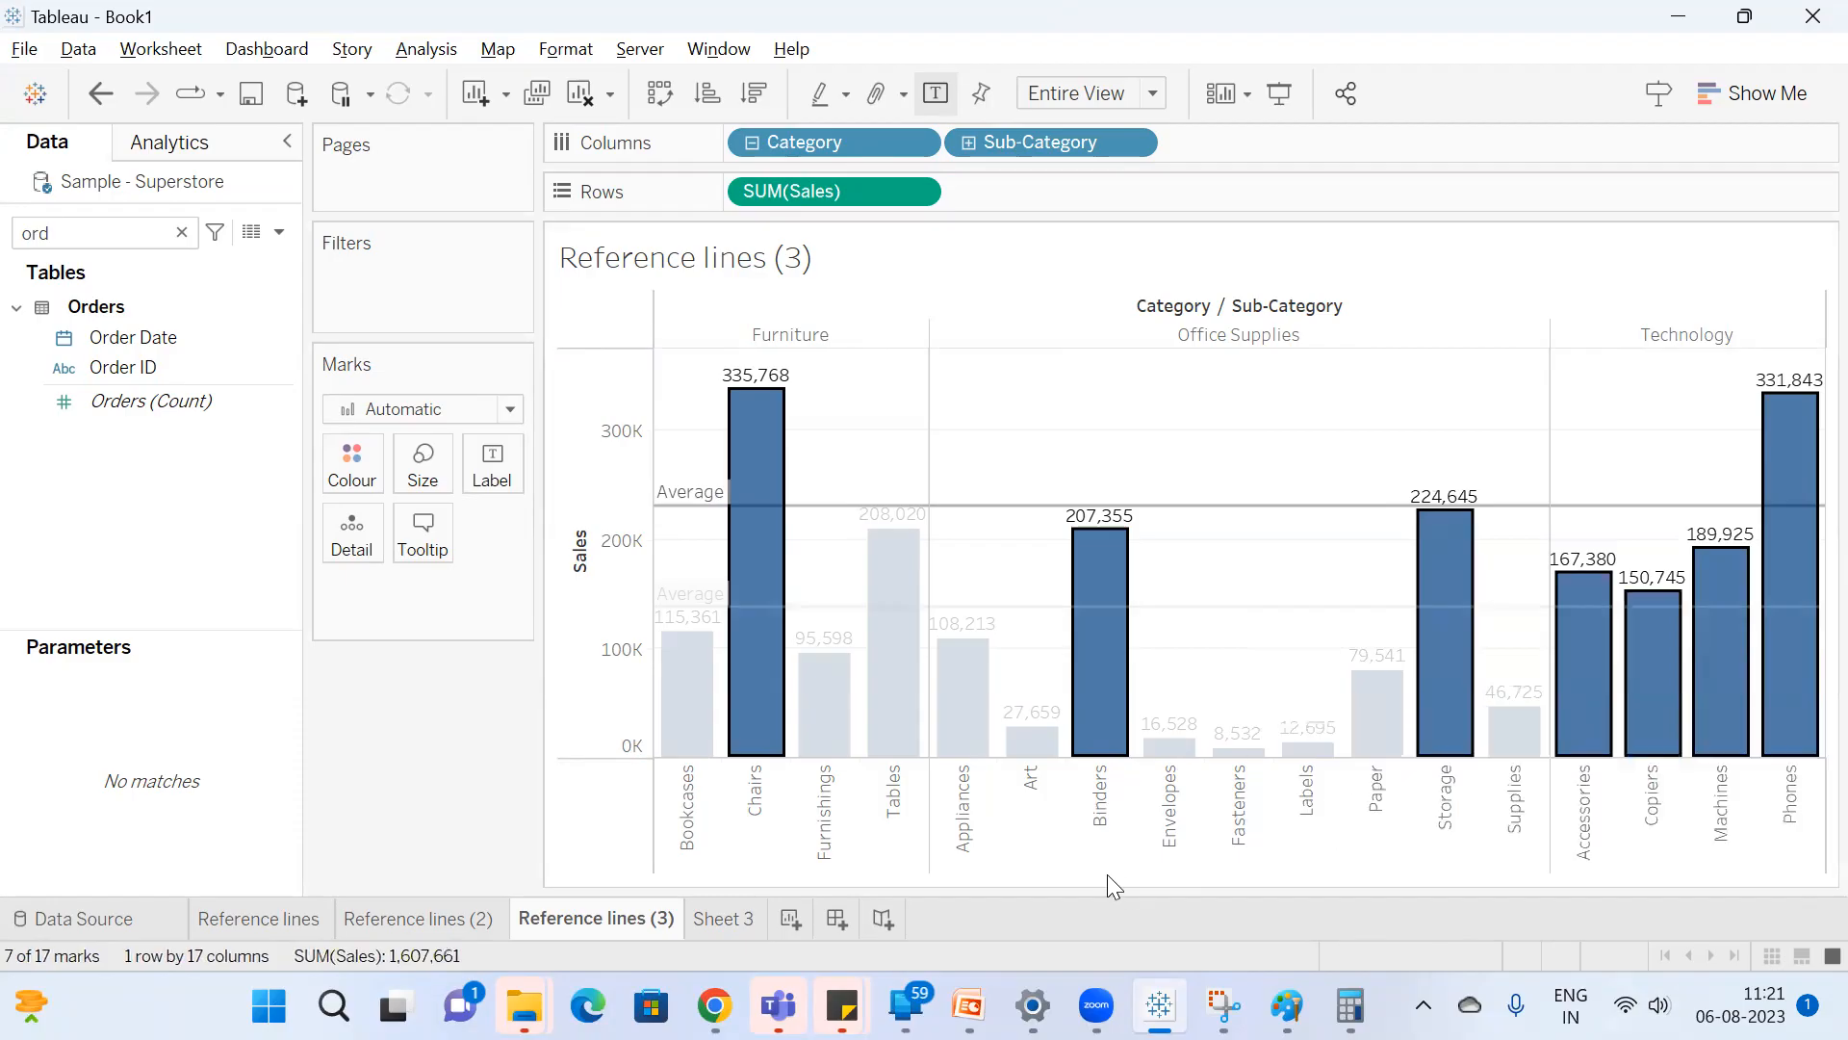
{"action": "left_click", "coordinate": [890, 750], "text": "ctrl"}
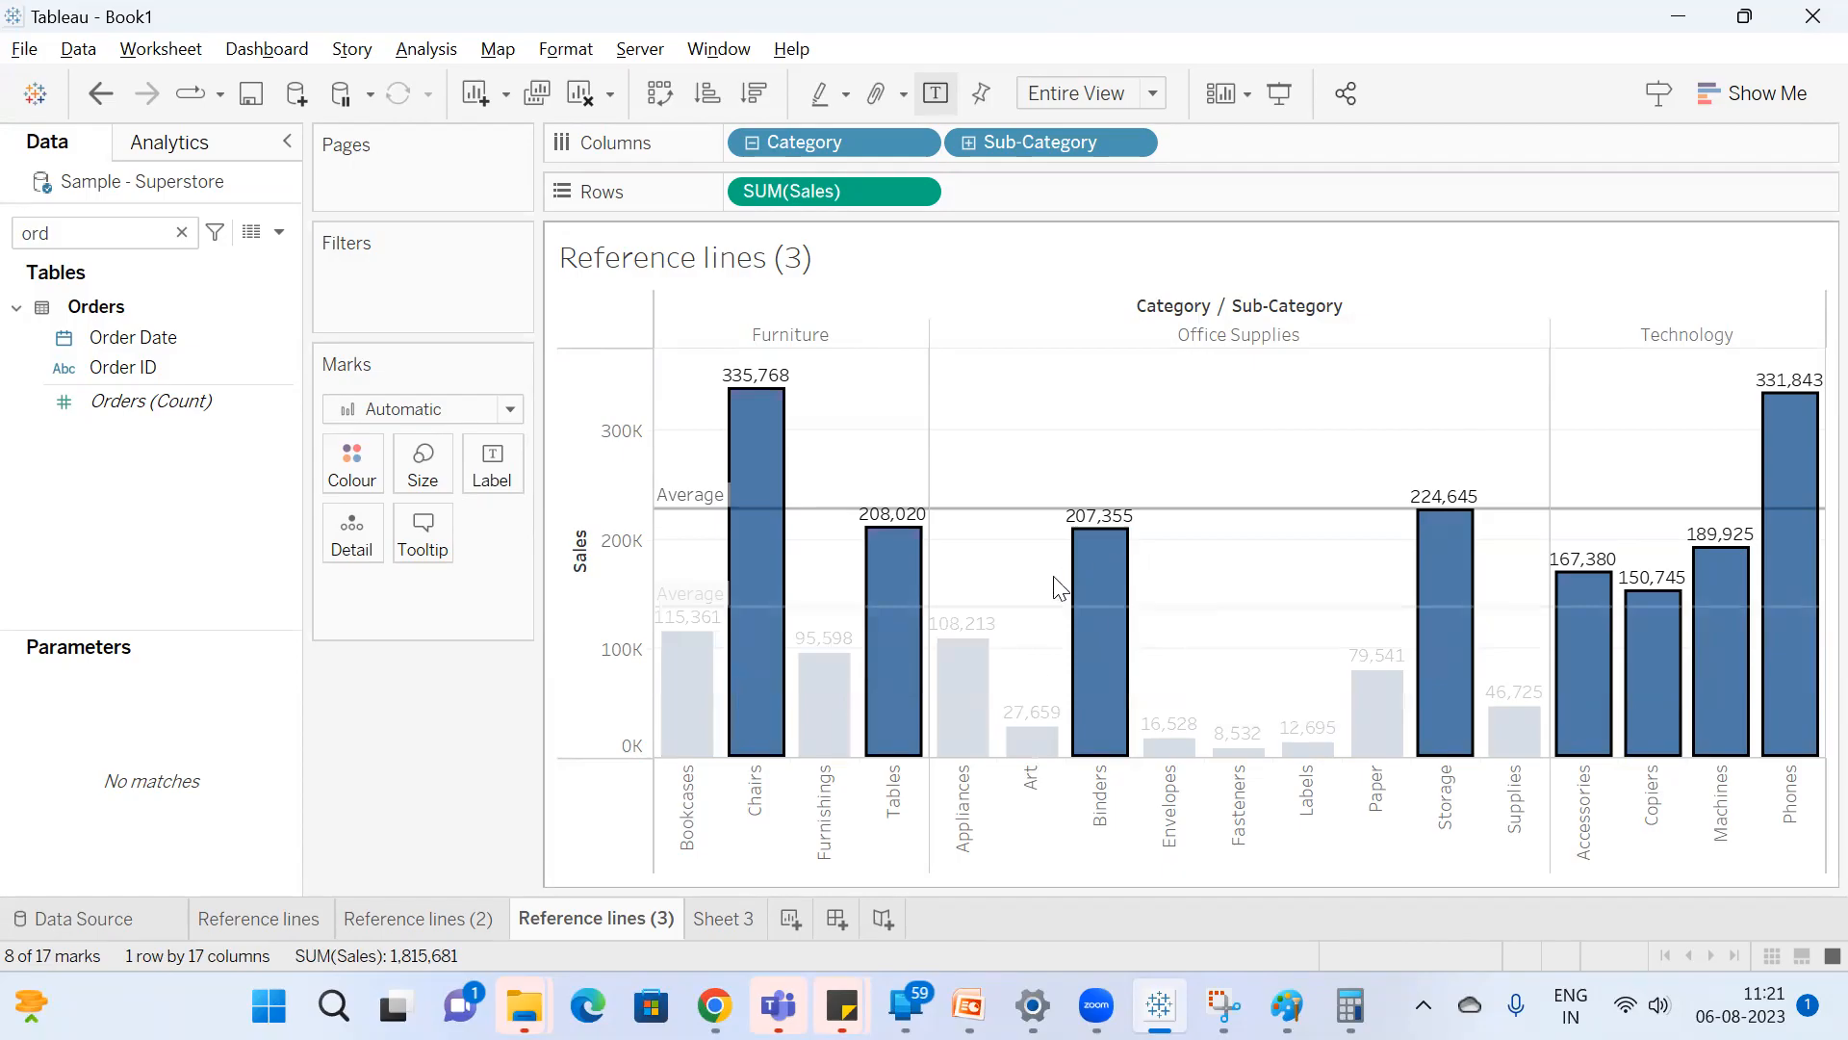
{"action": "left_click", "coordinate": [401, 771]}
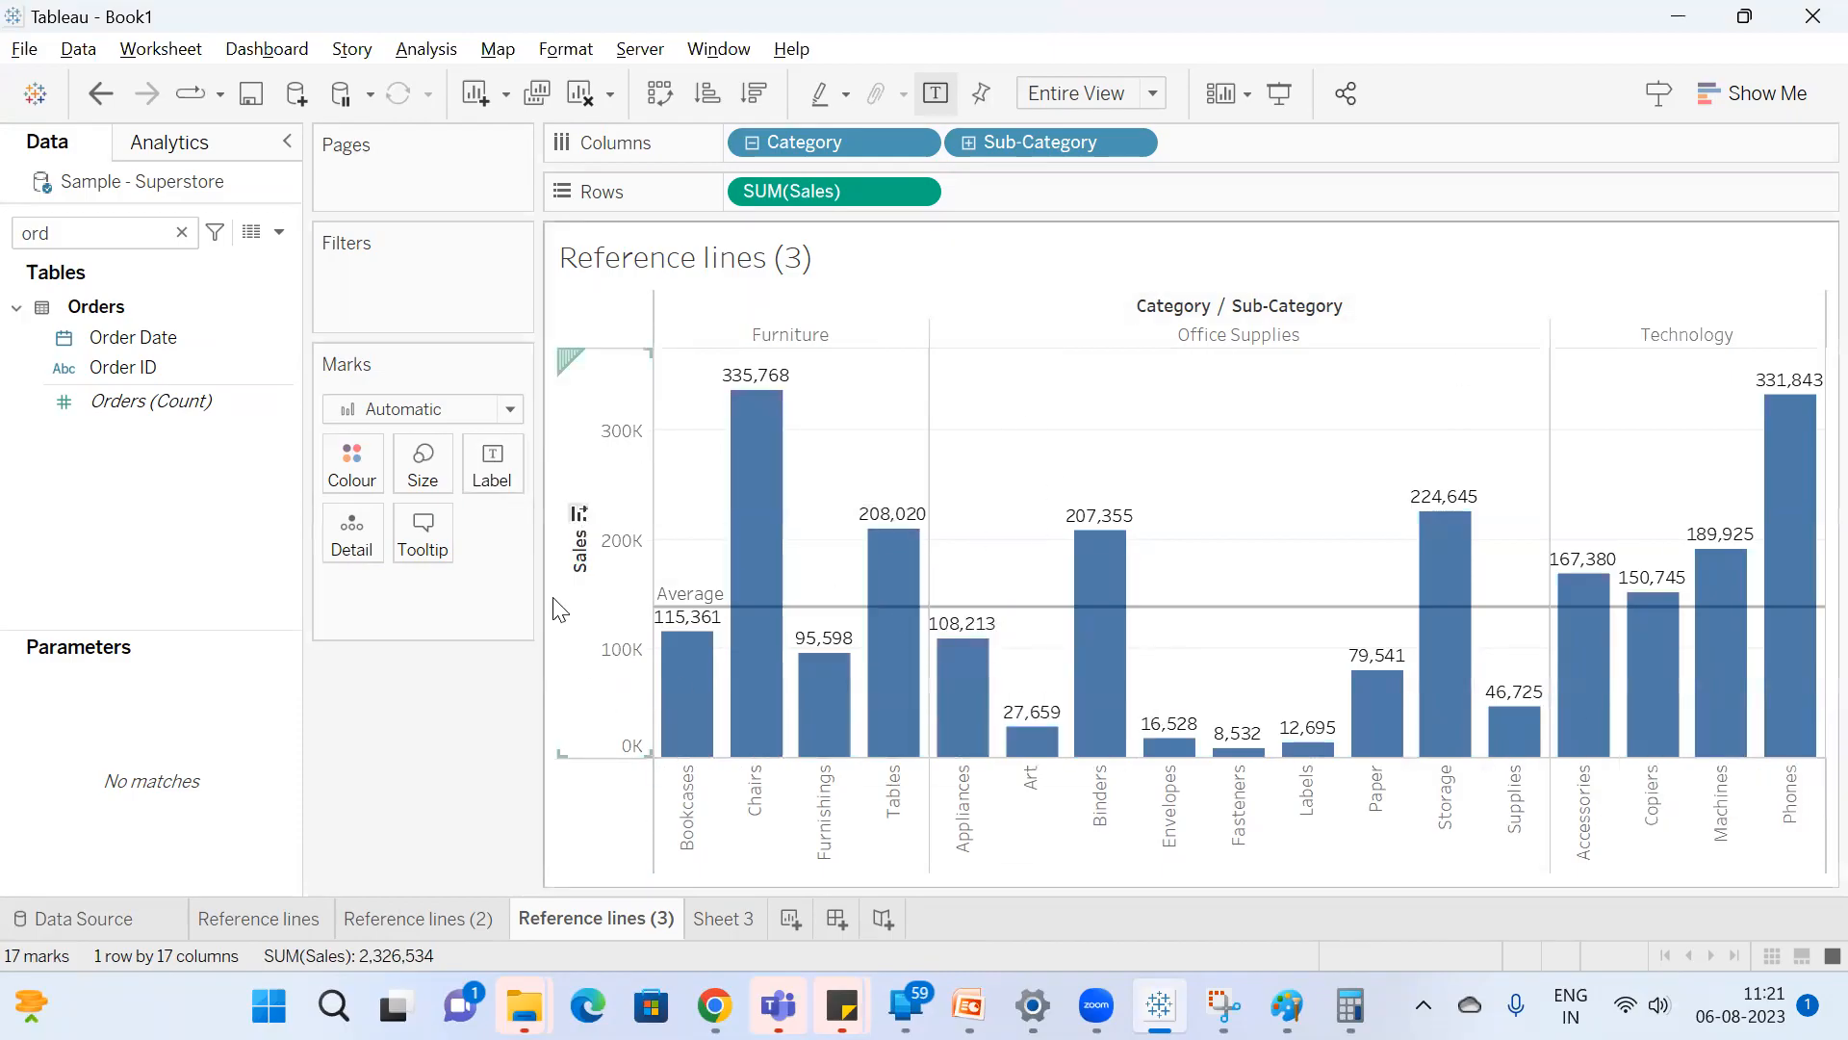
Set the average reference line's scope to Per Pane.
{"action": "right_click", "coordinate": [614, 591]}
{"action": "left_click", "coordinate": [713, 818]}
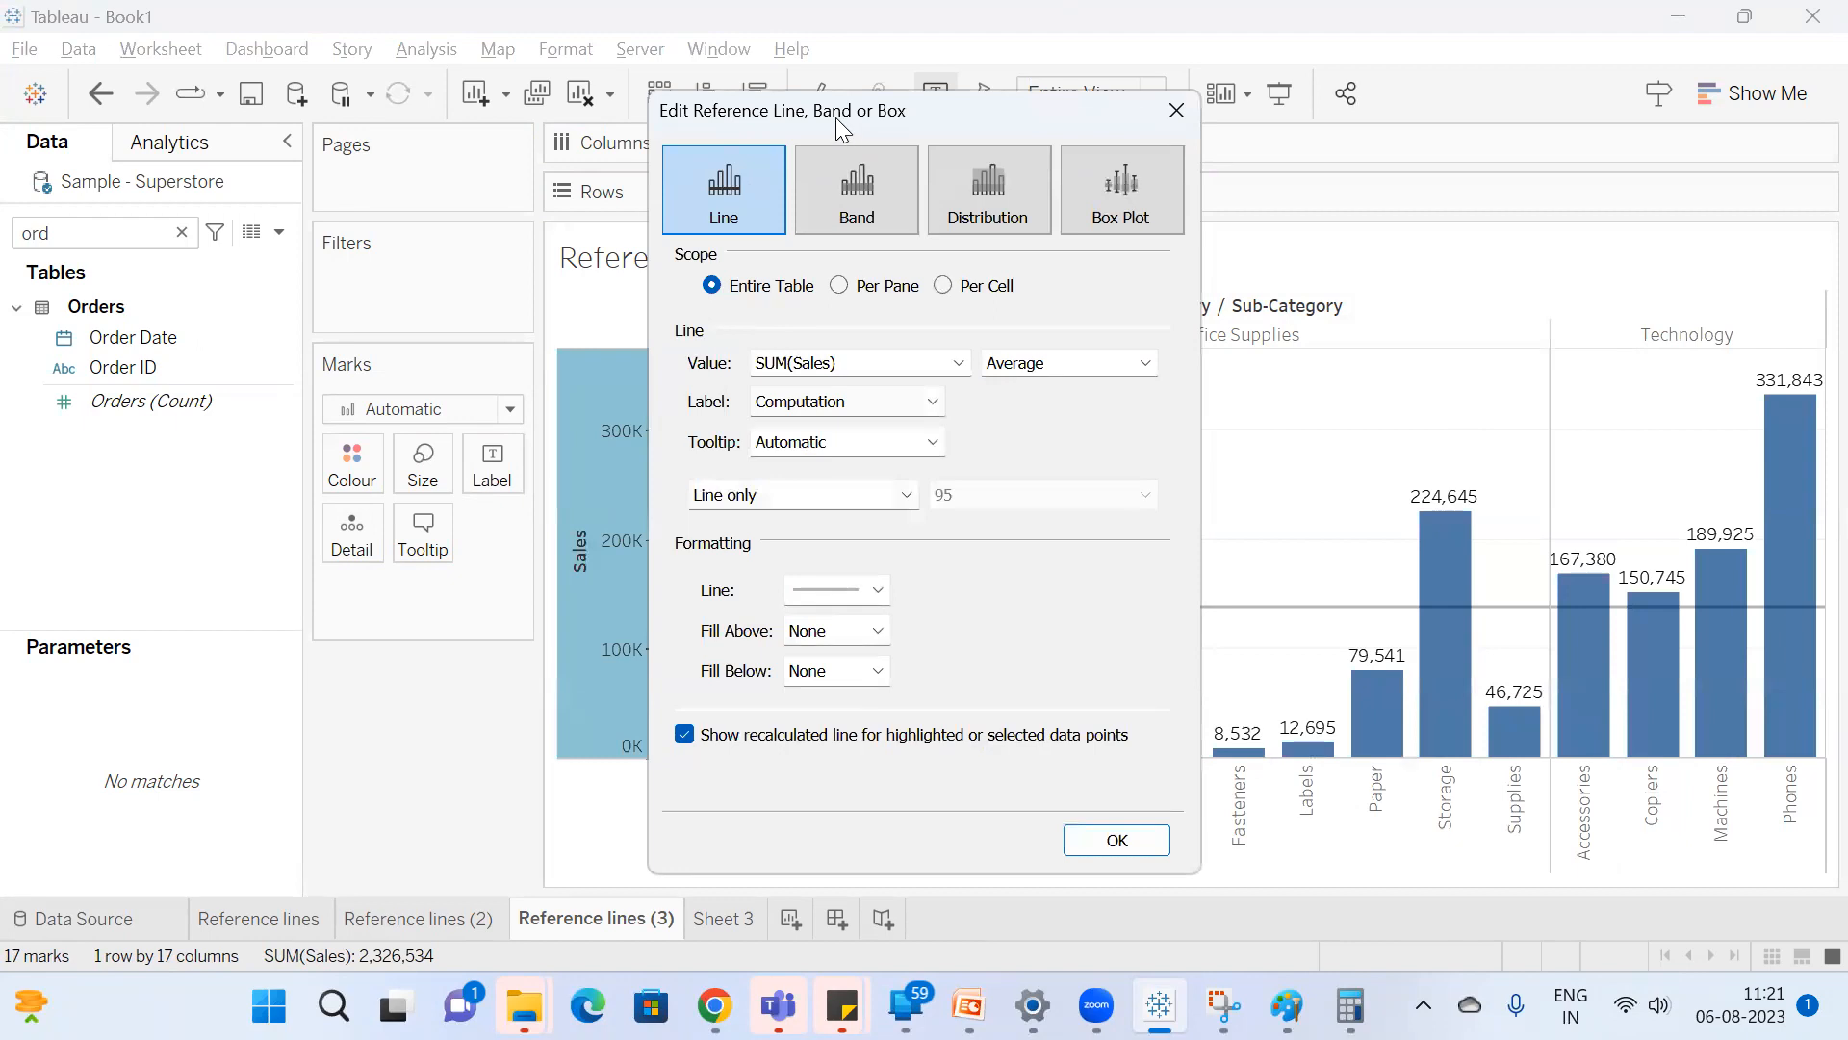
{"action": "left_click_drag", "start_coordinate": [835, 117], "coordinate": [48, 104]}
{"action": "left_click", "coordinate": [53, 272]}
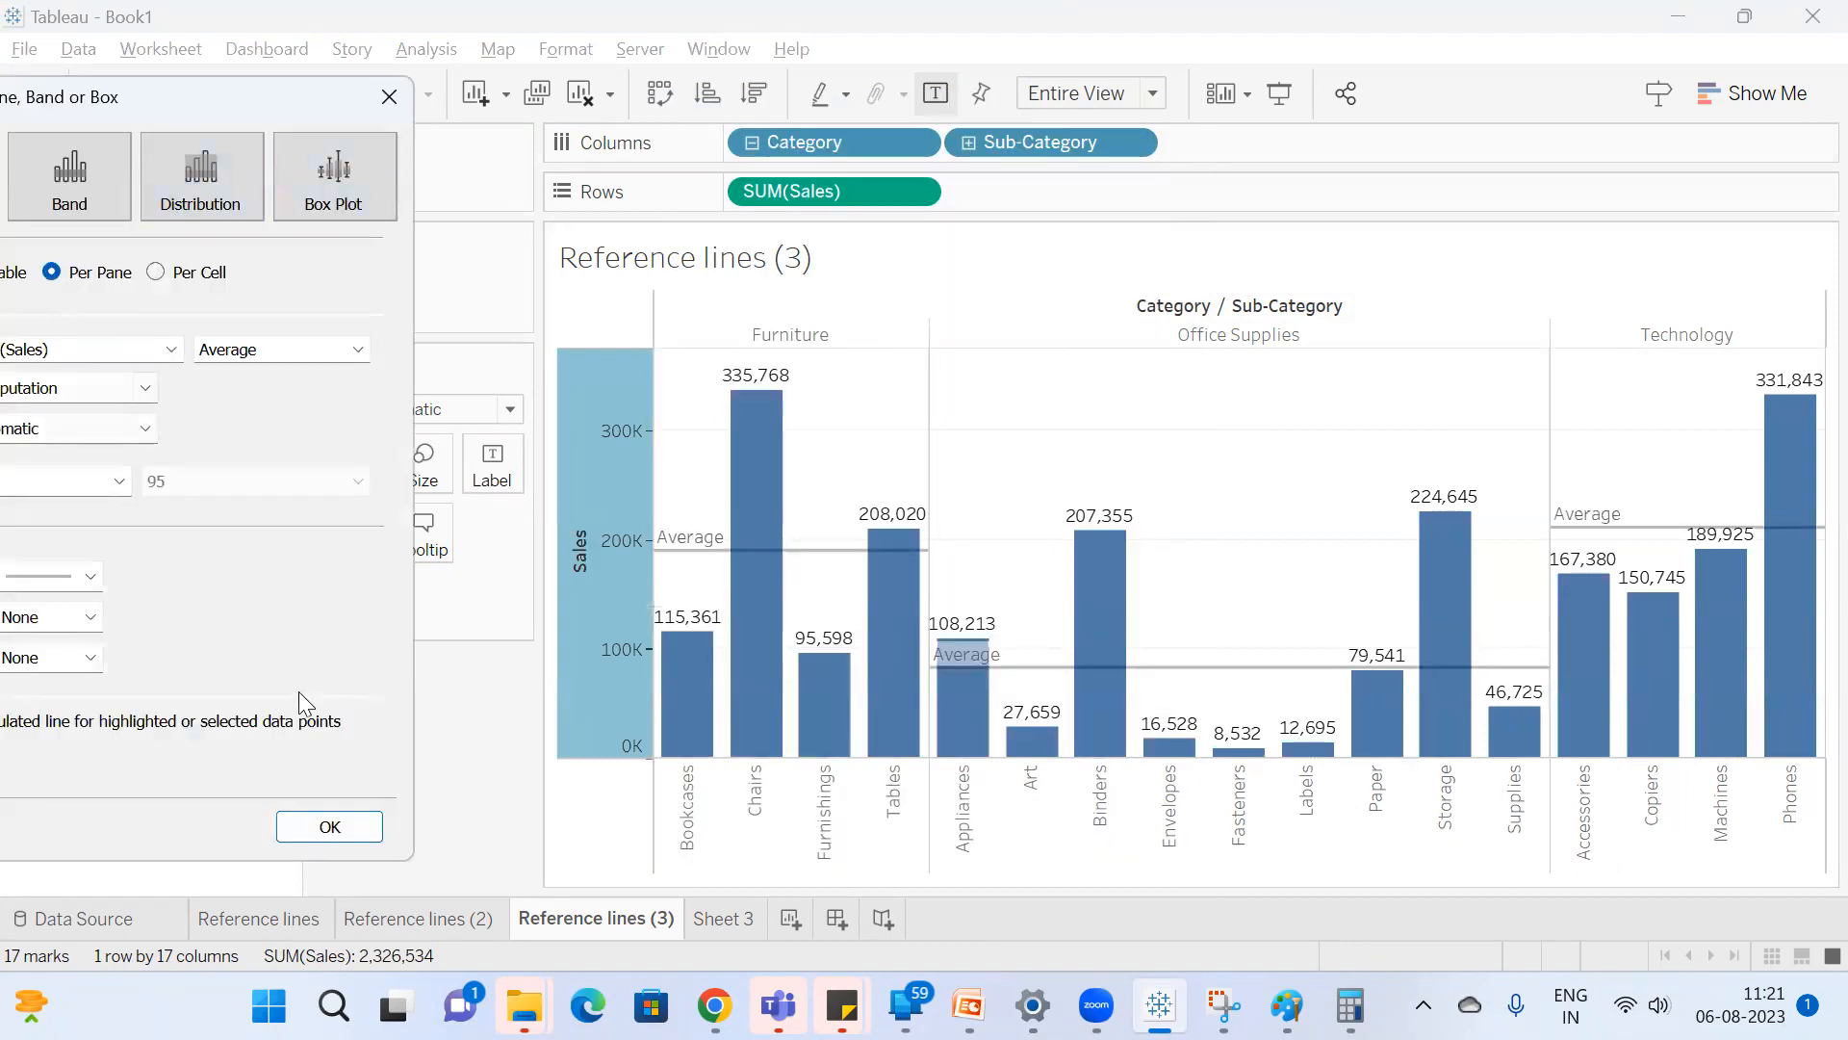
{"action": "left_click", "coordinate": [314, 825]}
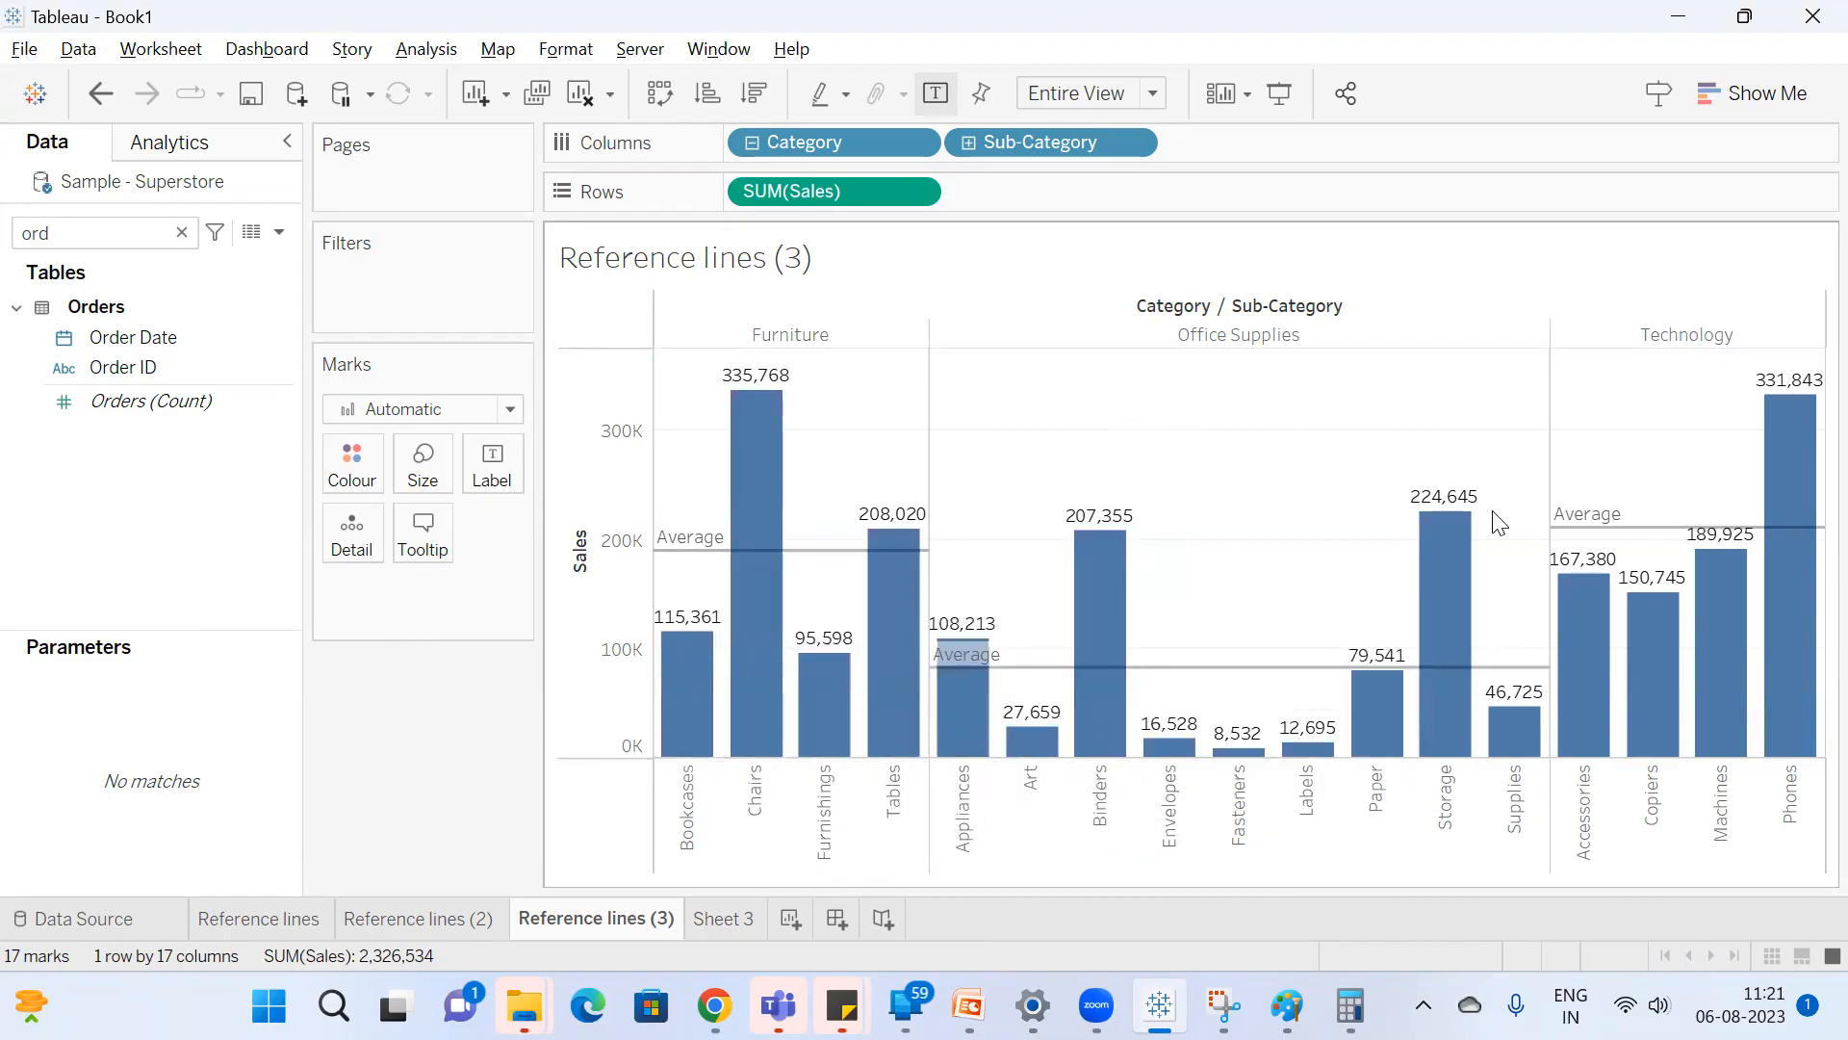
Highlight the Technology category and clear it, and select the Bookcases, Chairs, Furnishings and Tables bars in the Furniture pane.
{"action": "left_click", "coordinate": [1708, 339]}
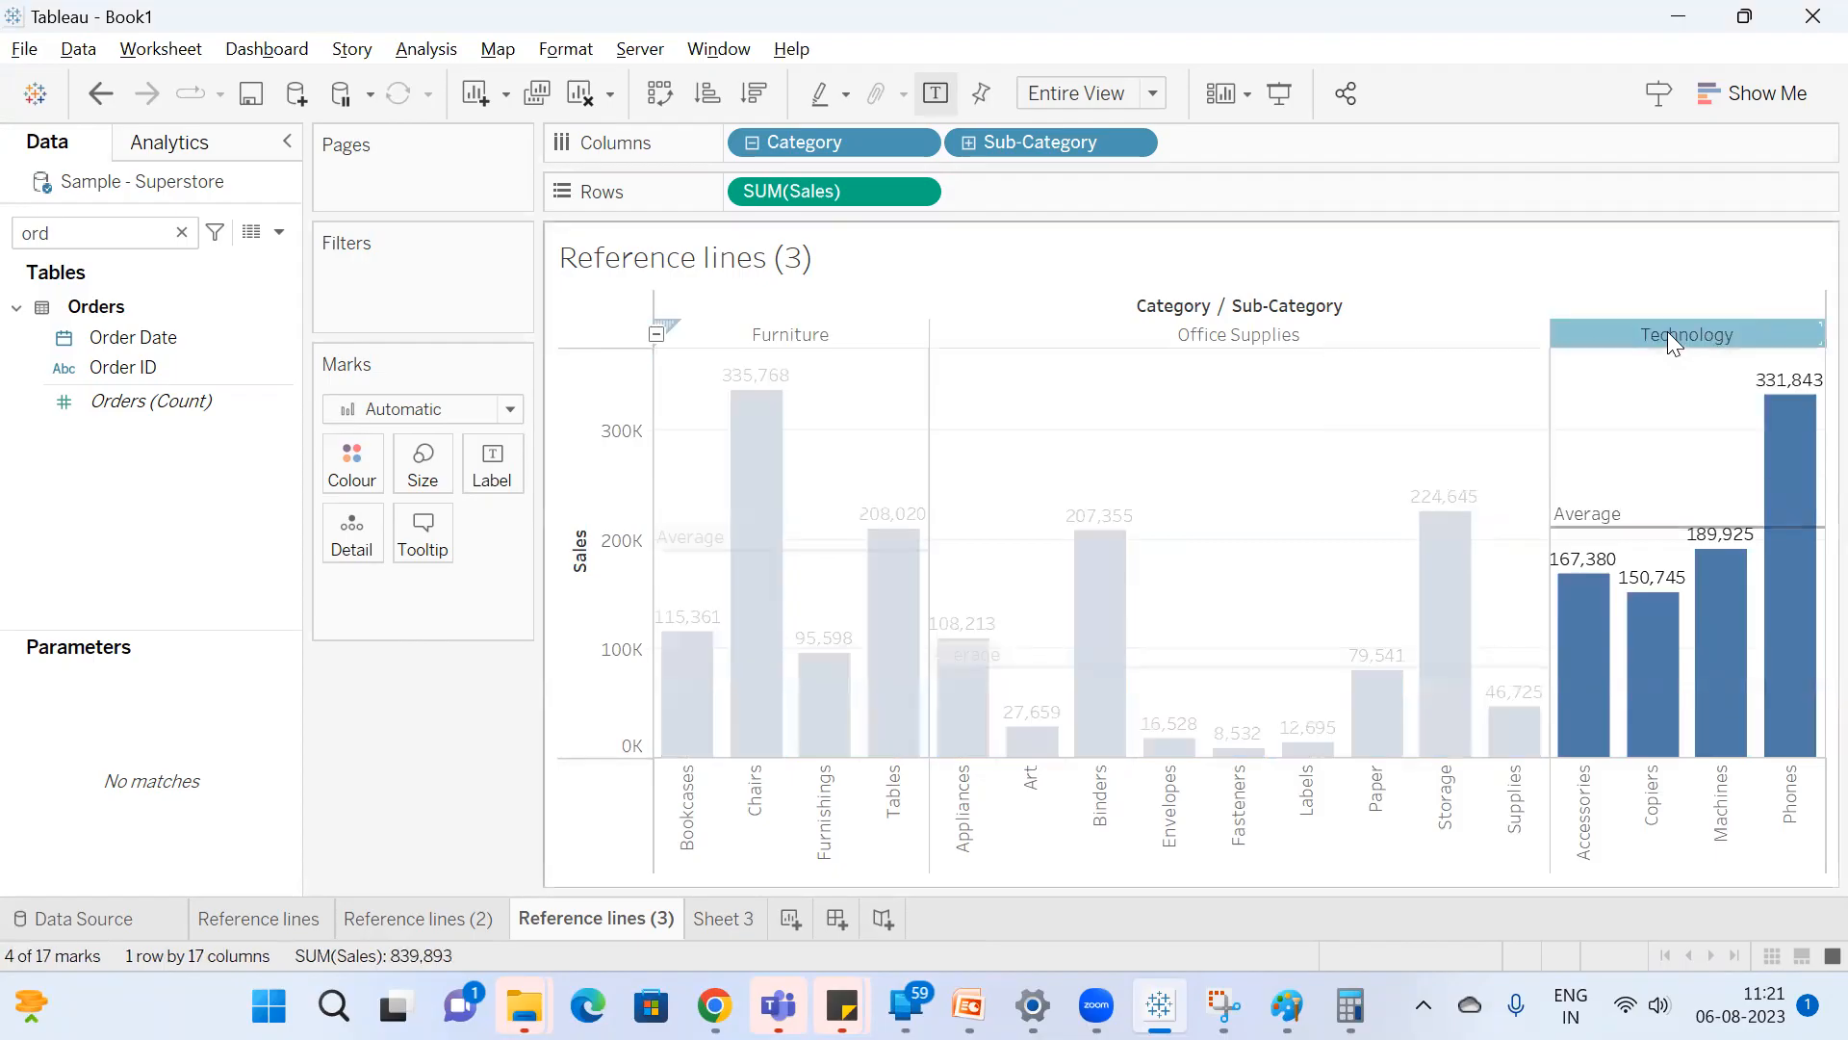
{"action": "left_click", "coordinate": [1667, 331]}
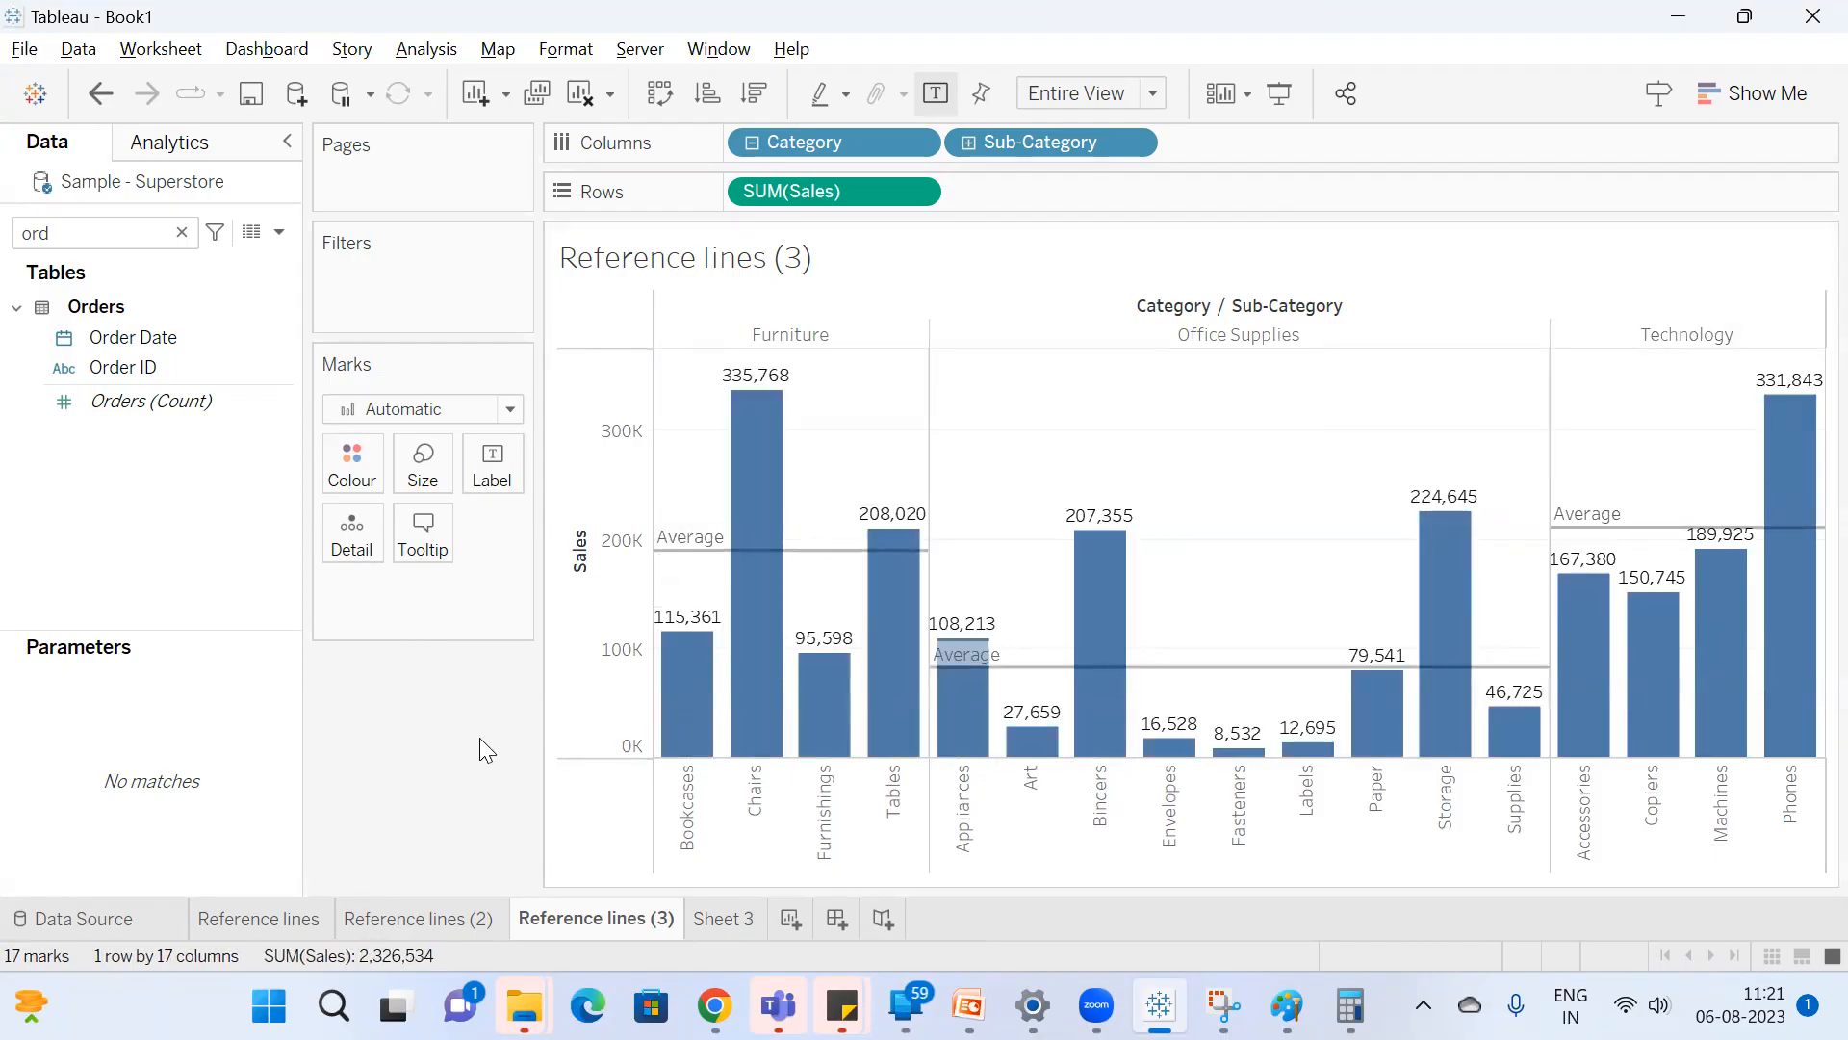
{"action": "mouse_move", "coordinate": [691, 731]}
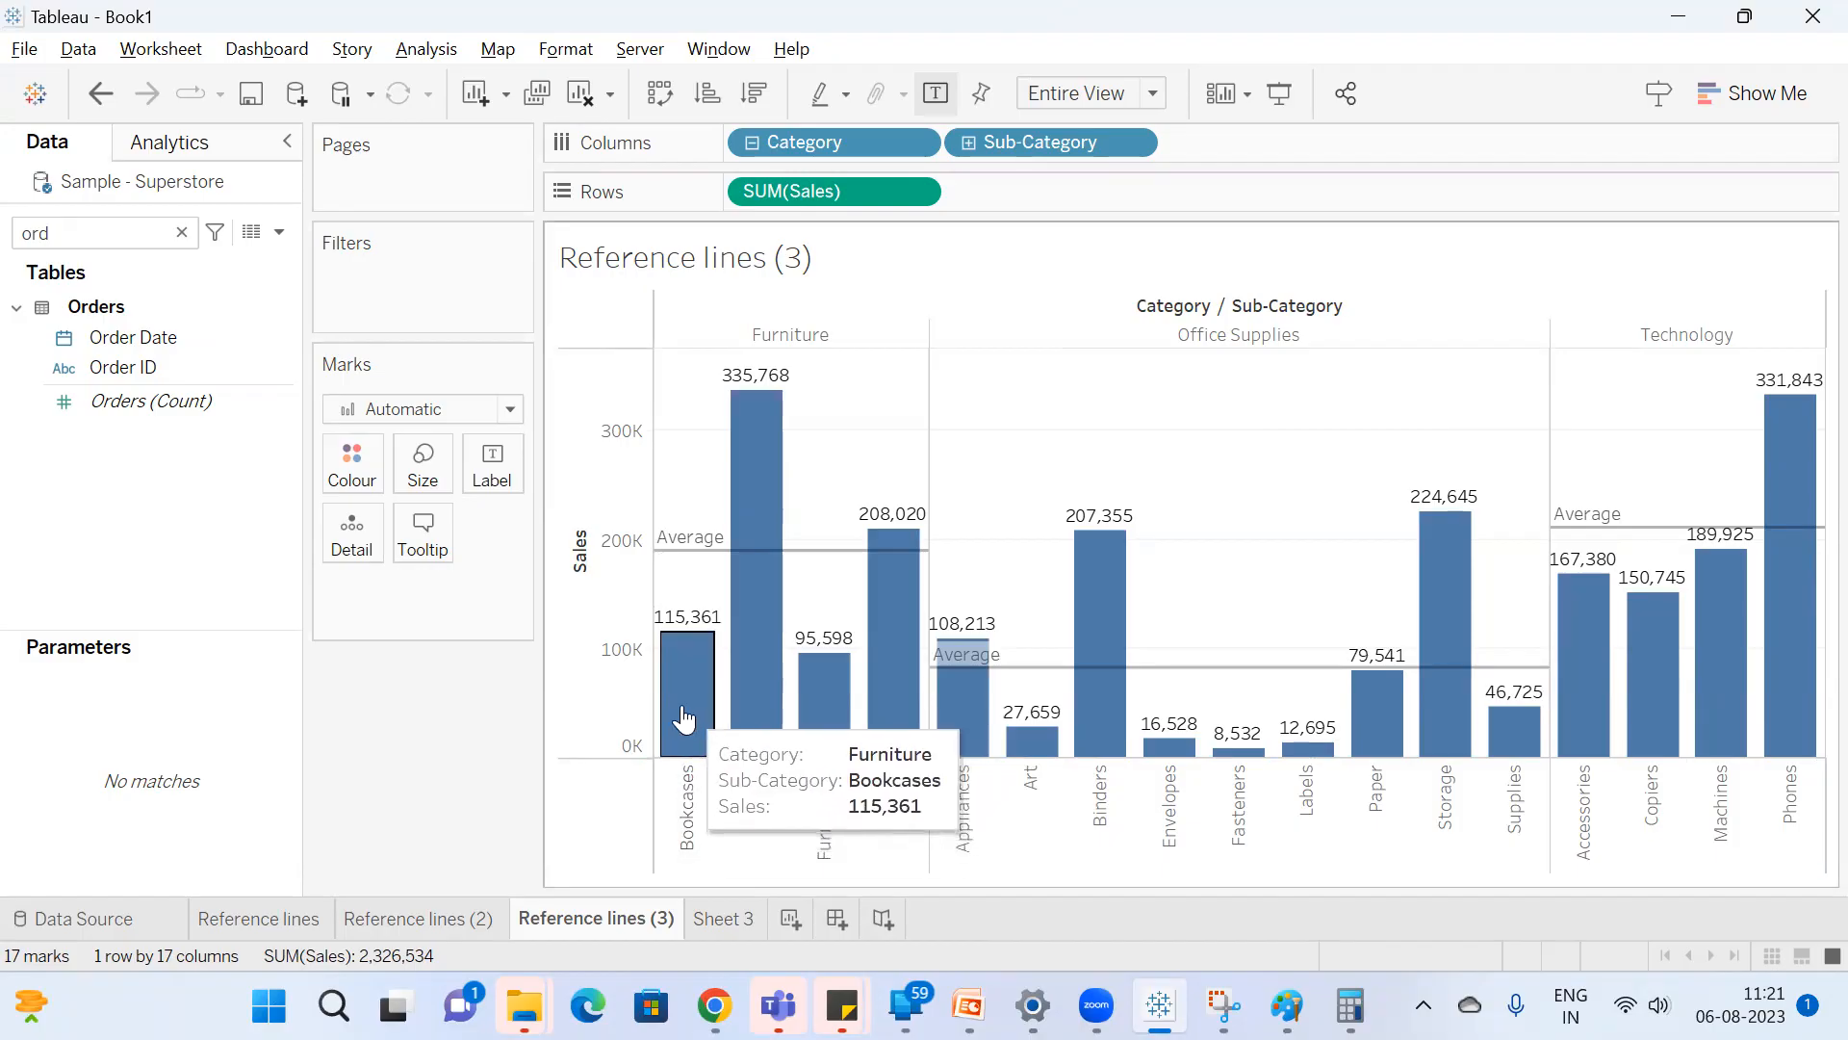
{"action": "left_click", "coordinate": [686, 720]}
{"action": "left_click", "coordinate": [756, 674], "text": "ctrl"}
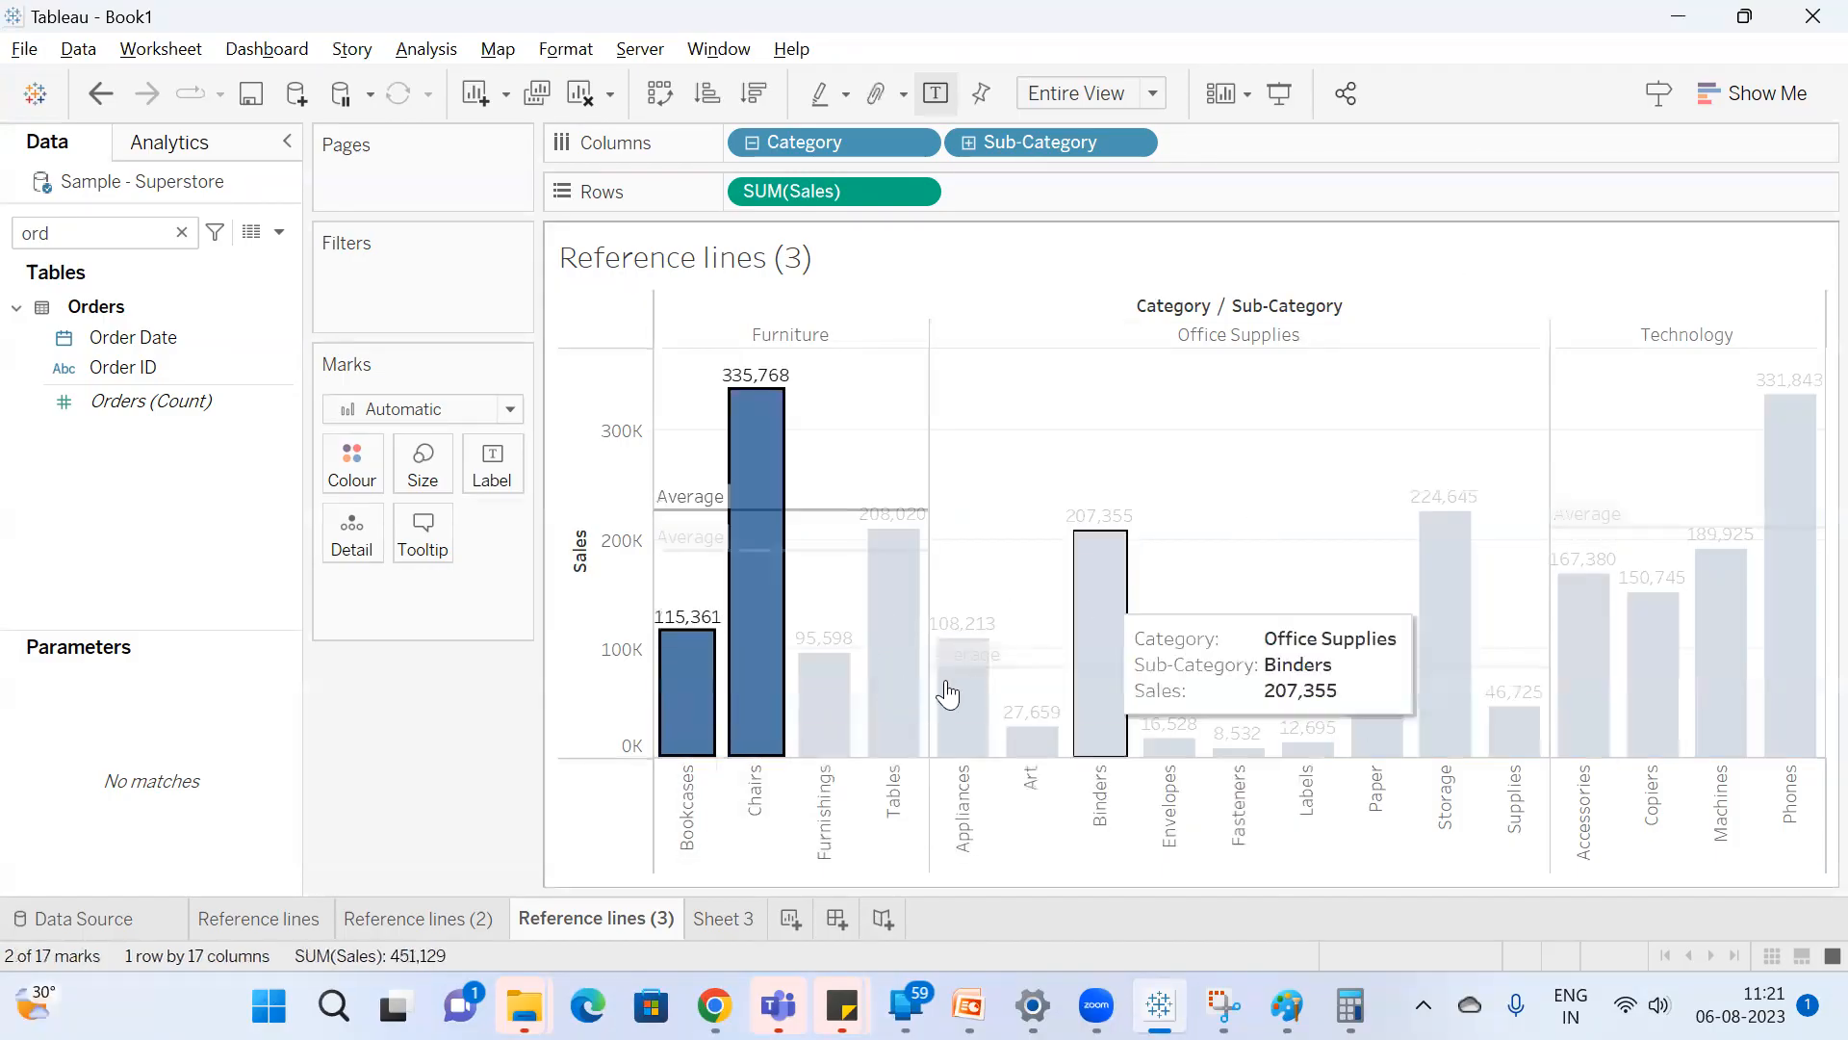
{"action": "left_click", "coordinate": [825, 713], "text": "ctrl"}
{"action": "left_click", "coordinate": [895, 703], "text": "ctrl"}
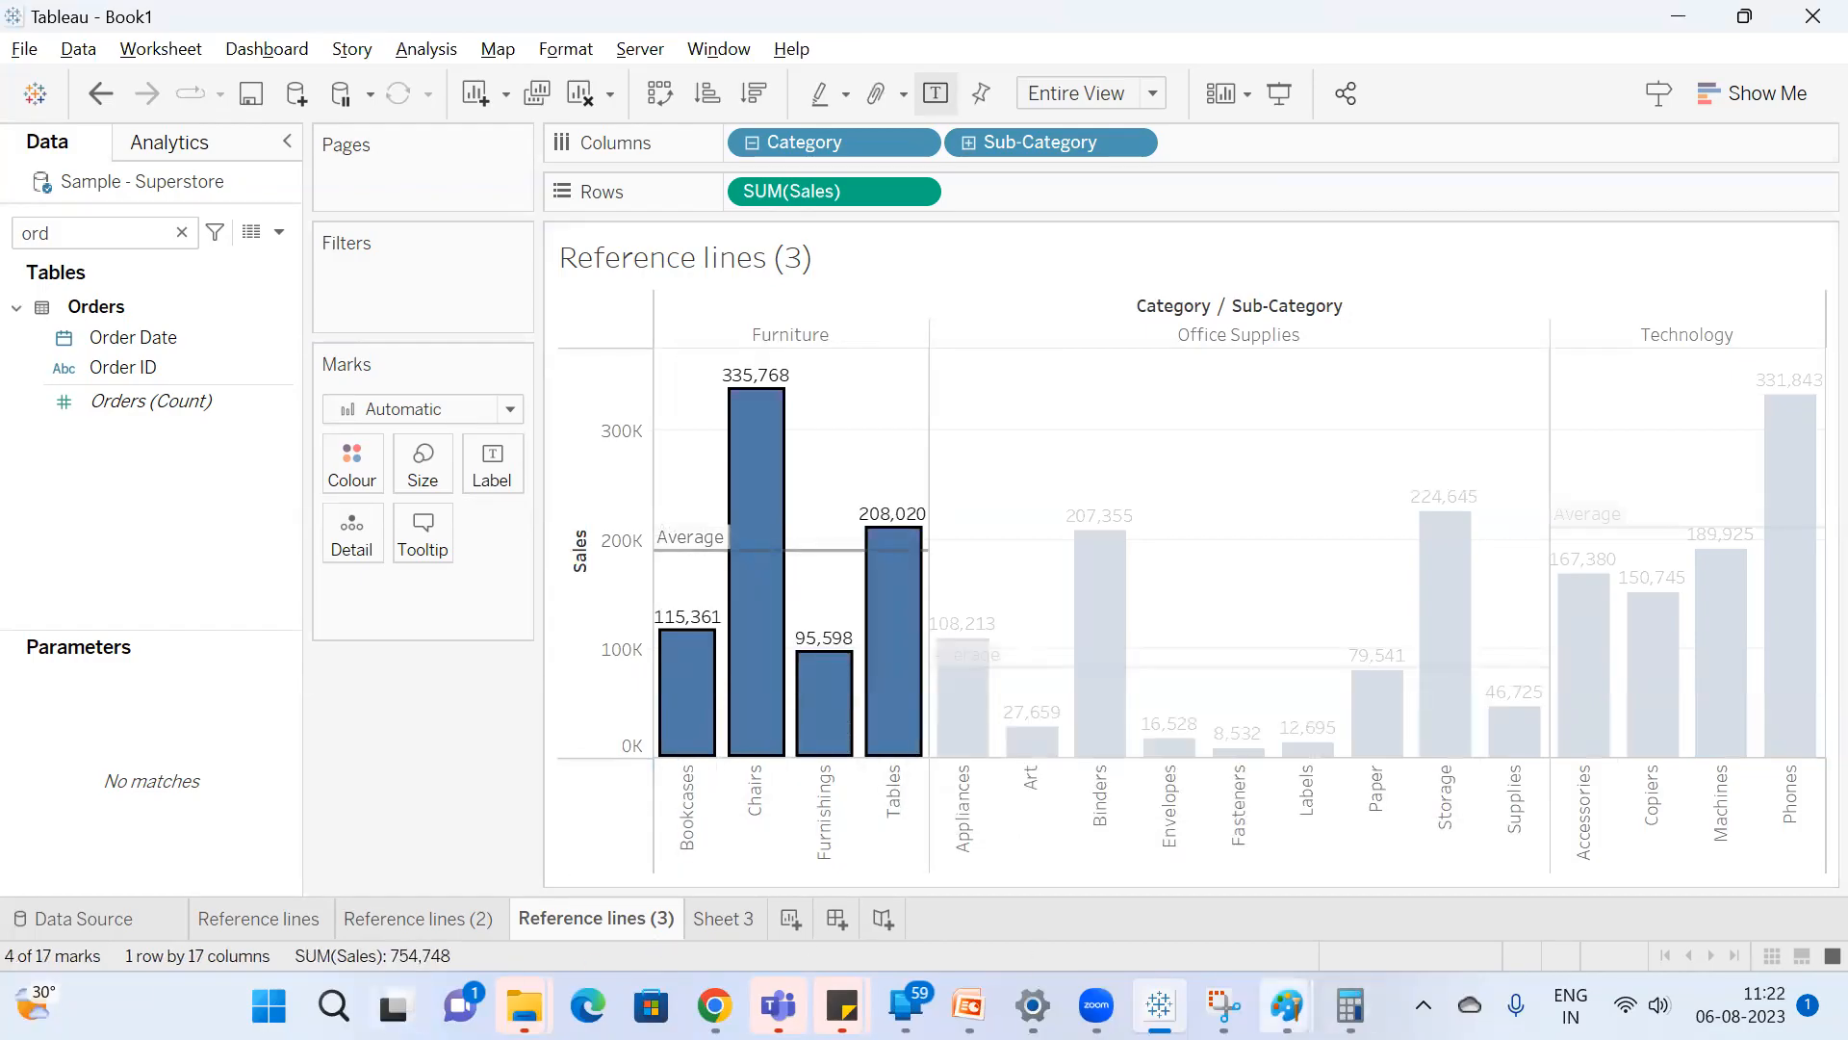
Switch to Calculator, divide 754748 by 4, compare the result with the Furniture average line, and clear the bar selection in Tableau.
{"action": "left_click", "coordinate": [1350, 1005]}
{"action": "type", "text": "754748"}
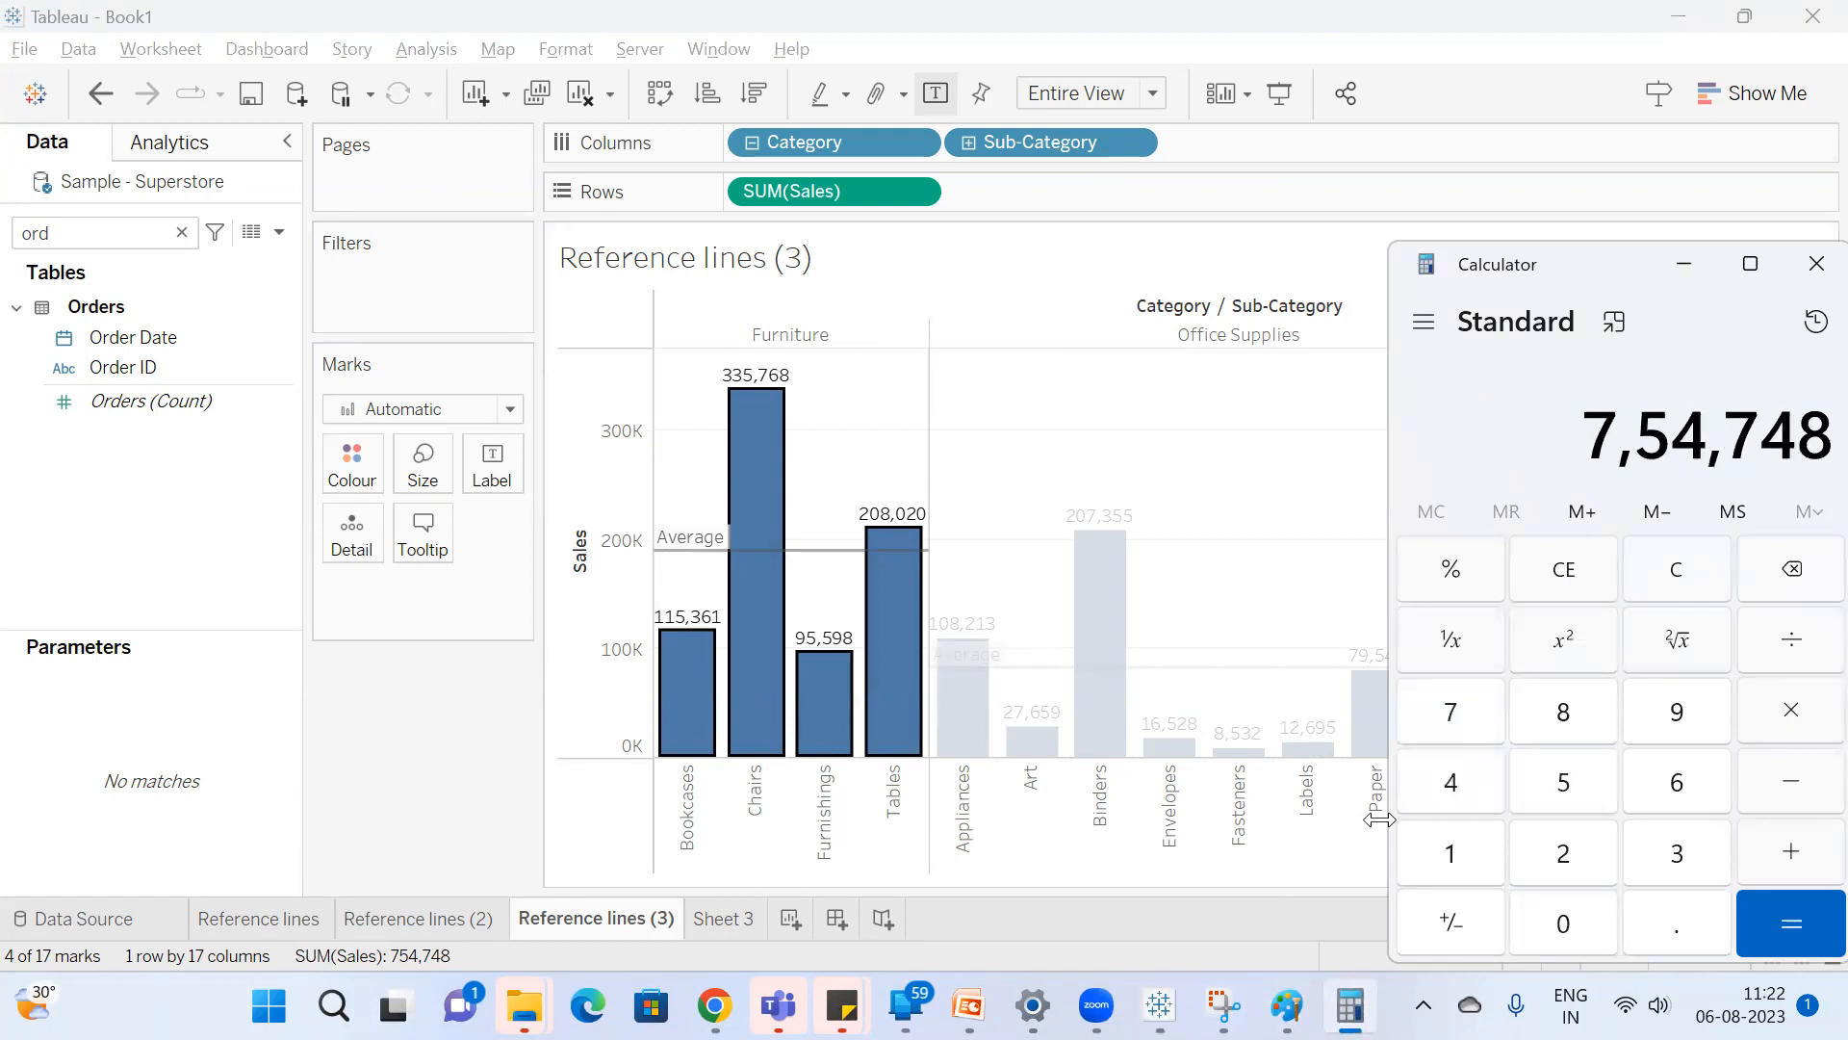
{"action": "key", "text": "slash"}
{"action": "type", "text": "4"}
{"action": "key", "text": "Return"}
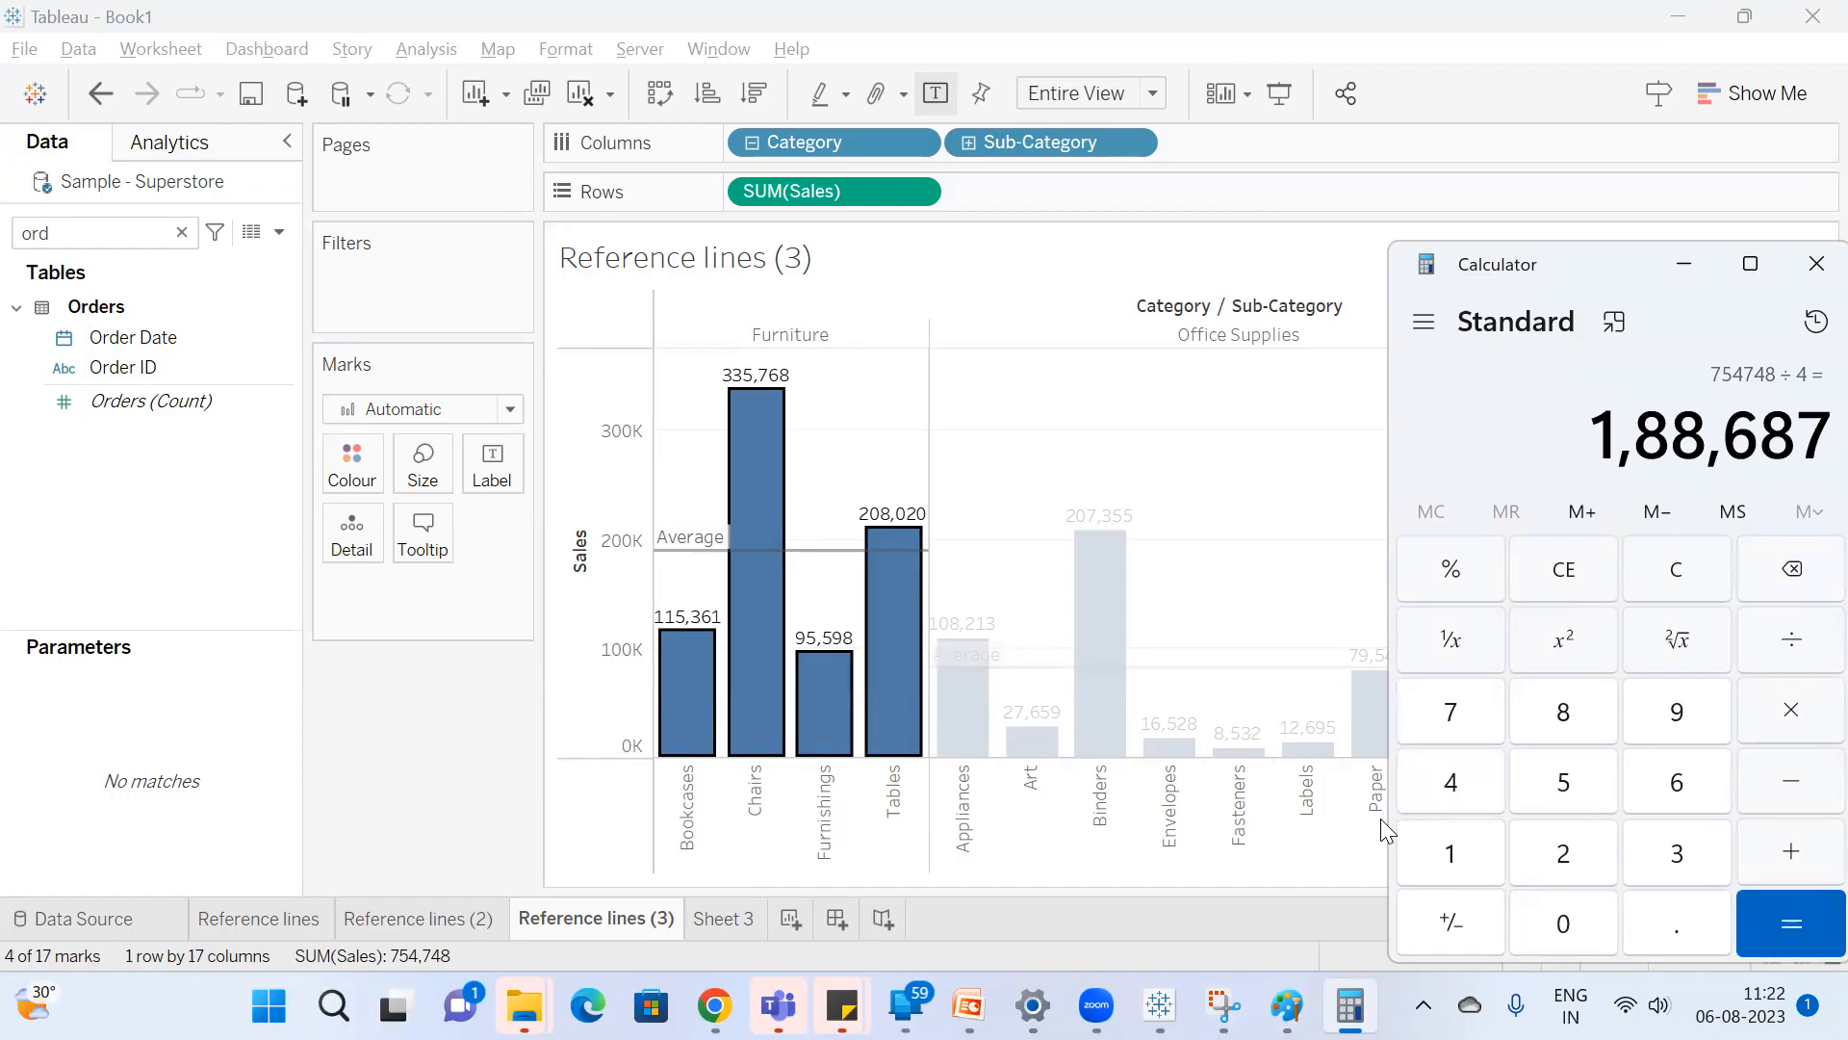
{"action": "mouse_move", "coordinate": [684, 548]}
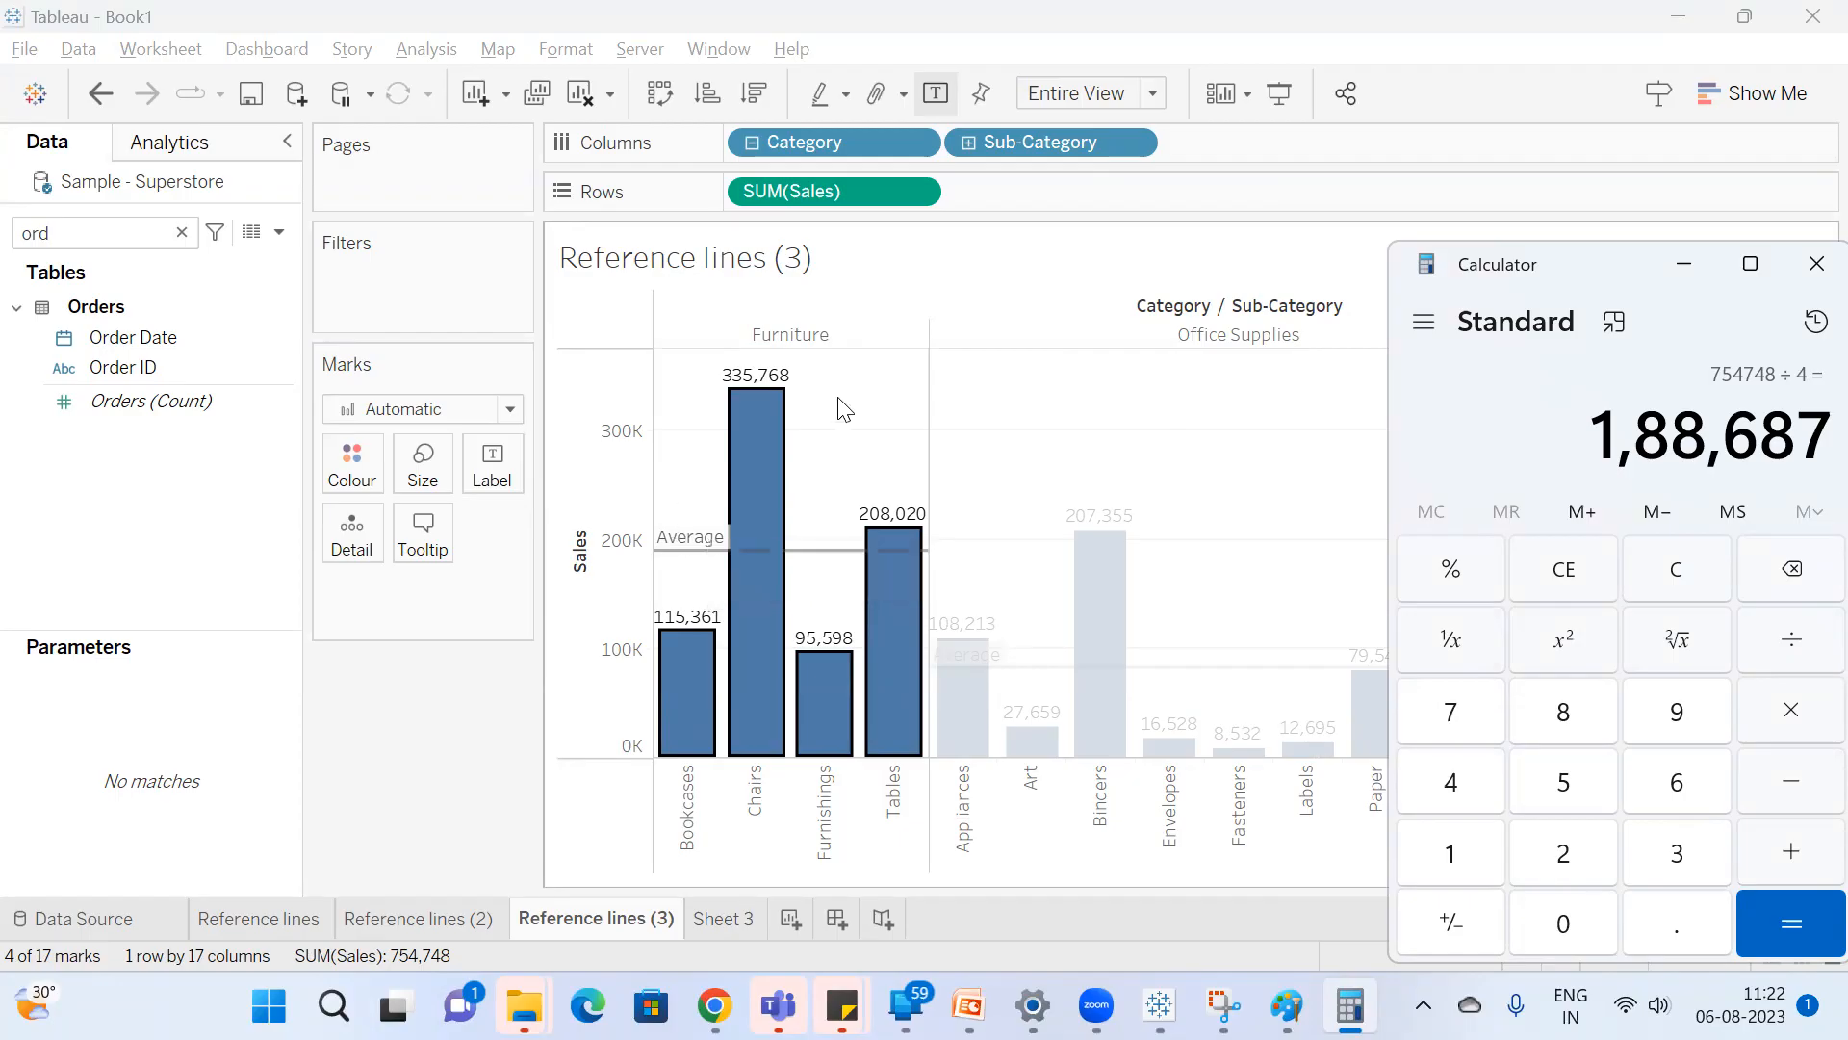
{"action": "left_click", "coordinate": [895, 419]}
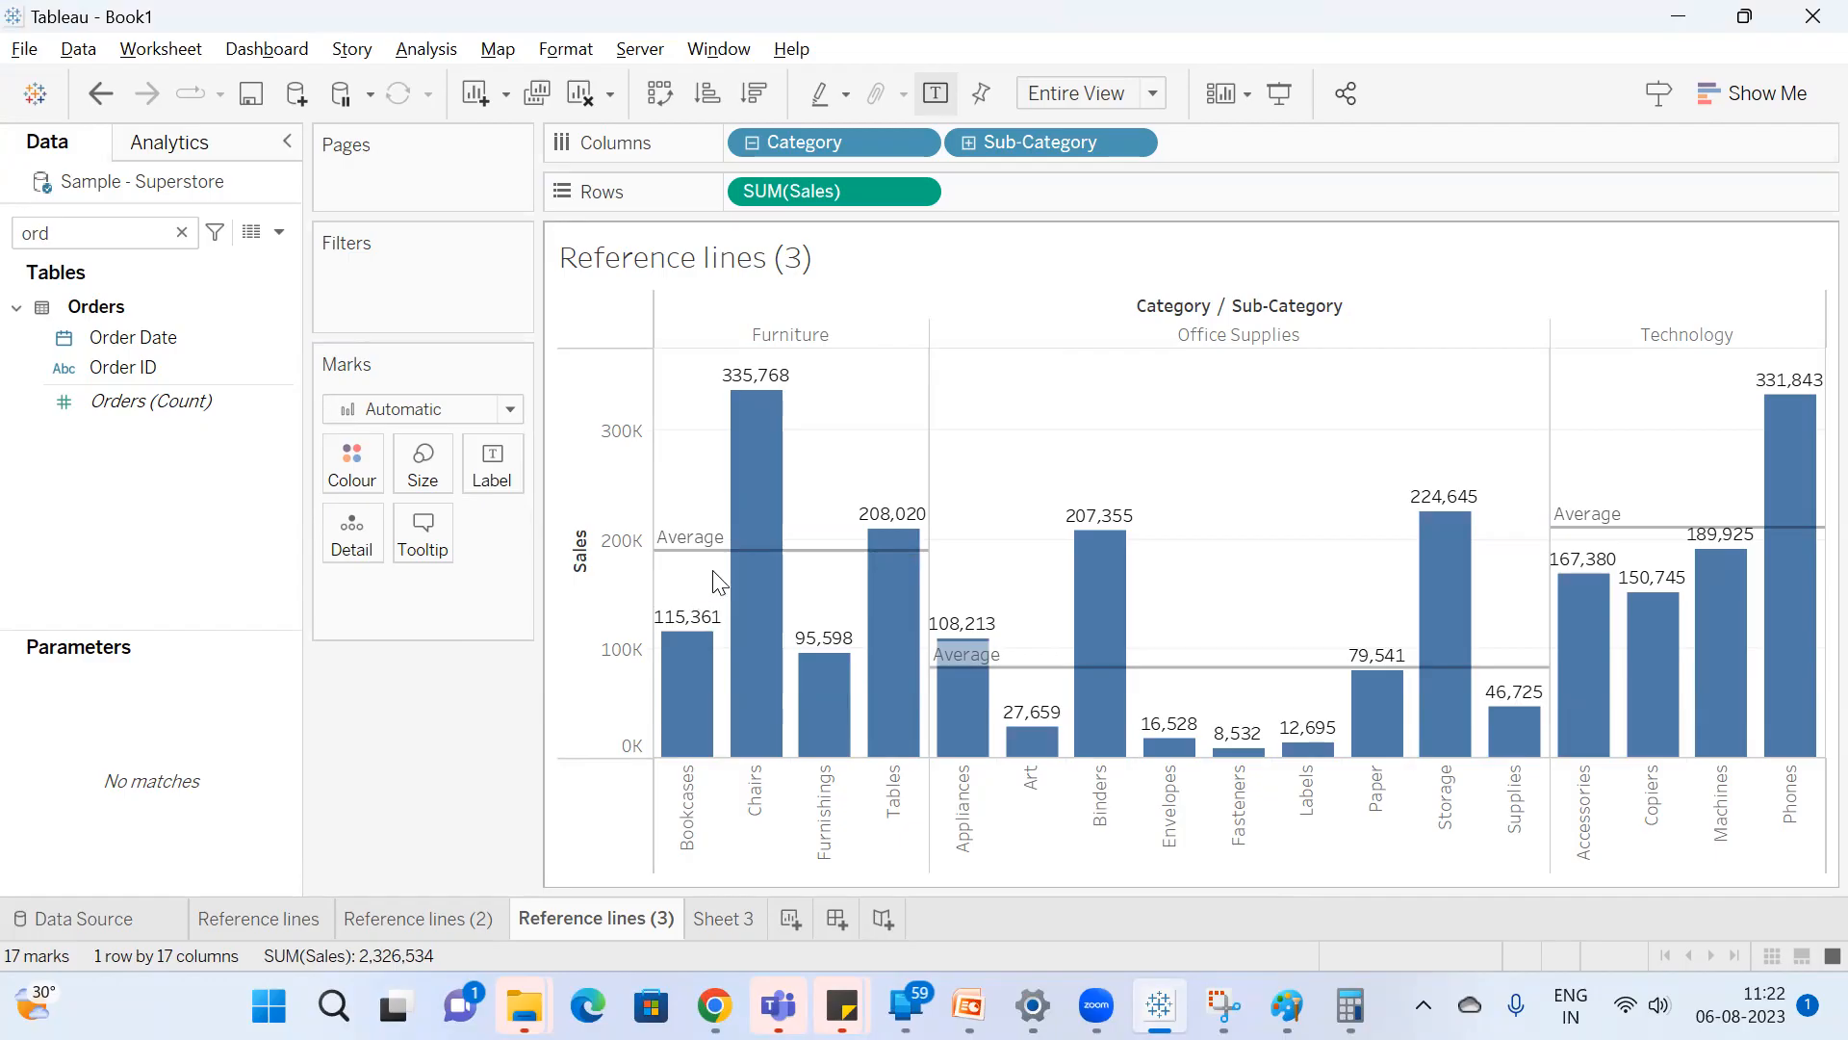
Examine the recalculated Furniture average by selecting Chairs with Tables and Furnishings with Bookcases, clearing the selection after each pair.
{"action": "mouse_move", "coordinate": [747, 606]}
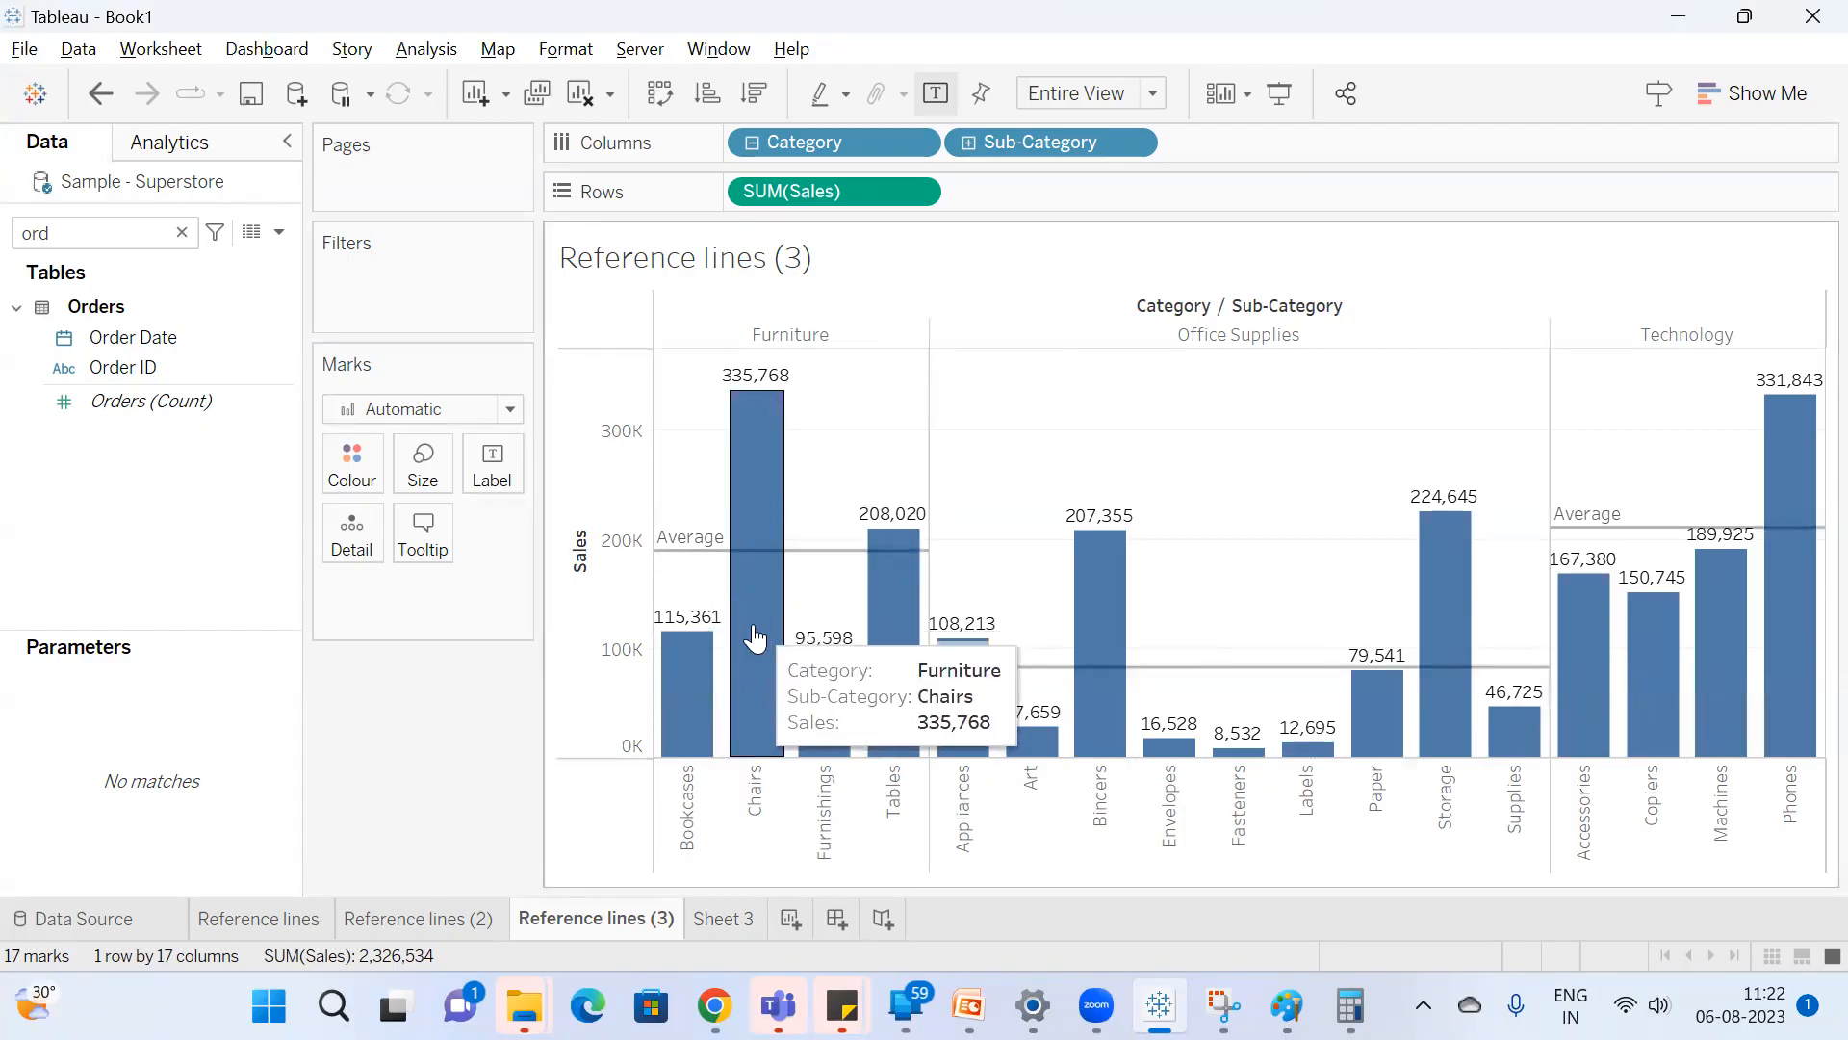
{"action": "left_click", "coordinate": [753, 630]}
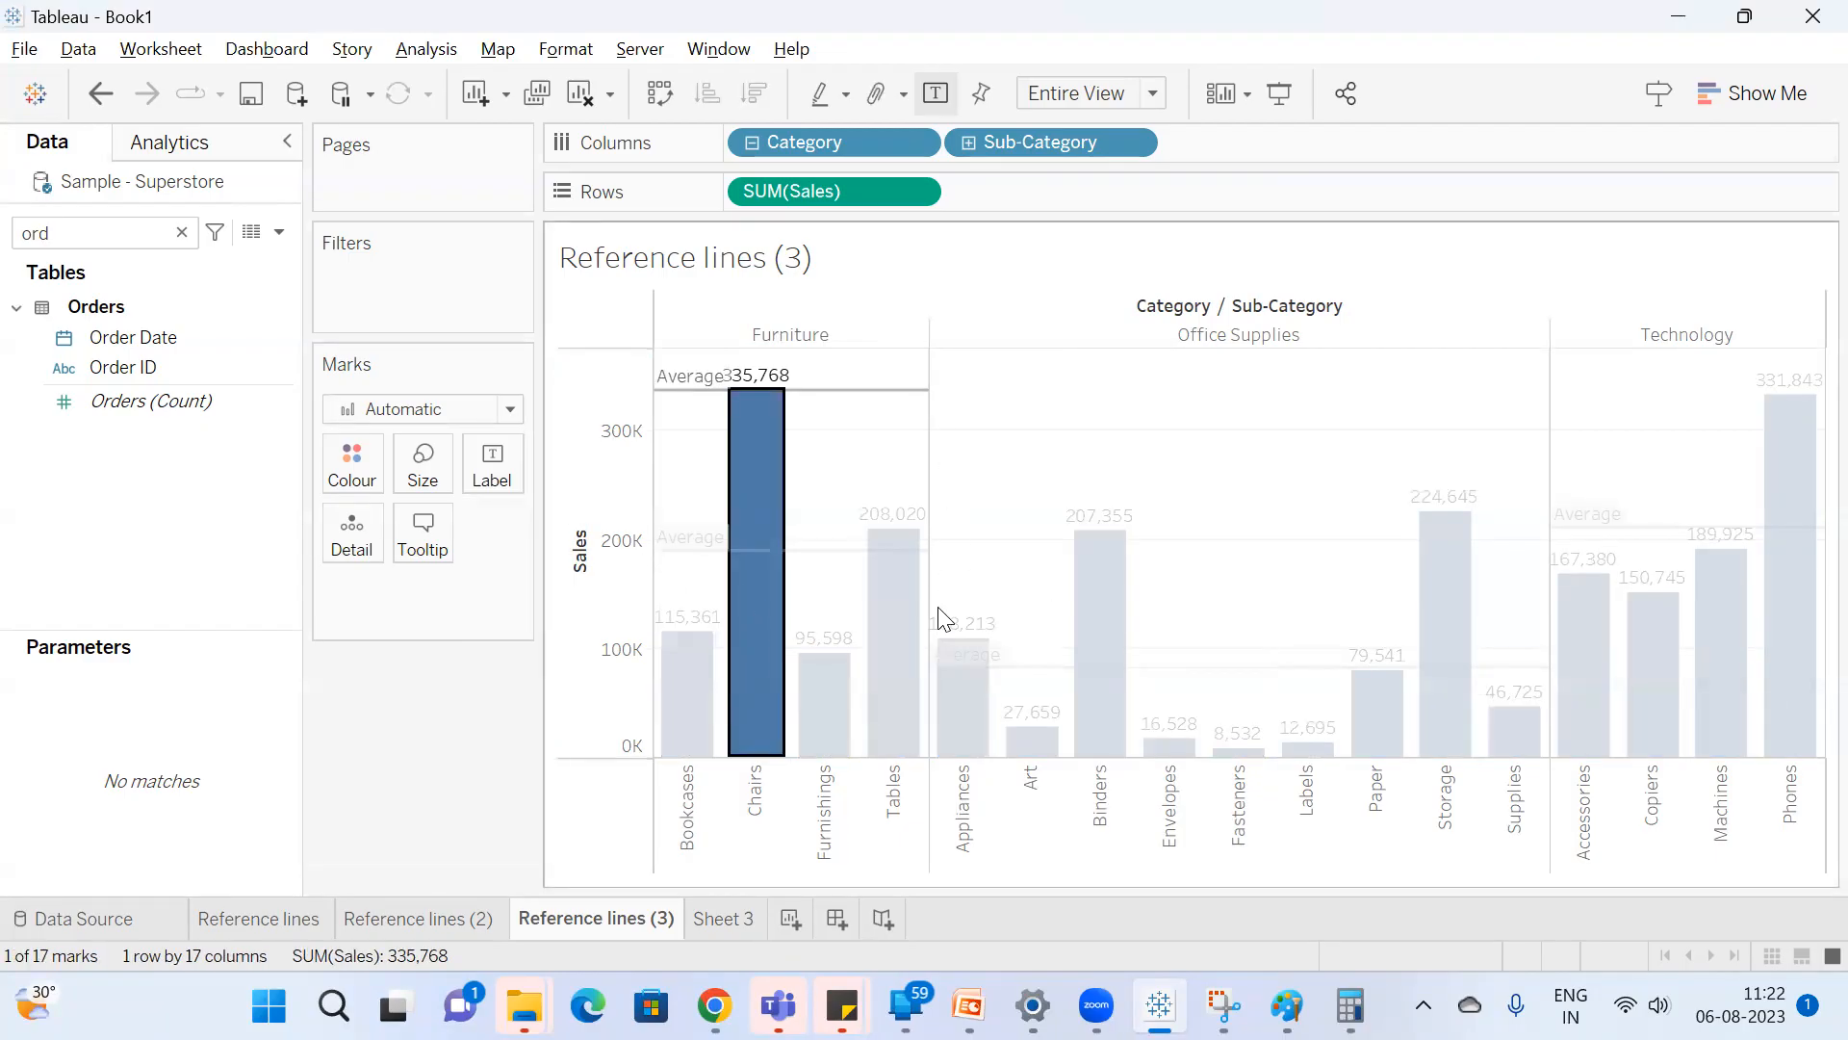
{"action": "left_click", "coordinate": [910, 653], "text": "ctrl"}
{"action": "left_click", "coordinate": [843, 608]}
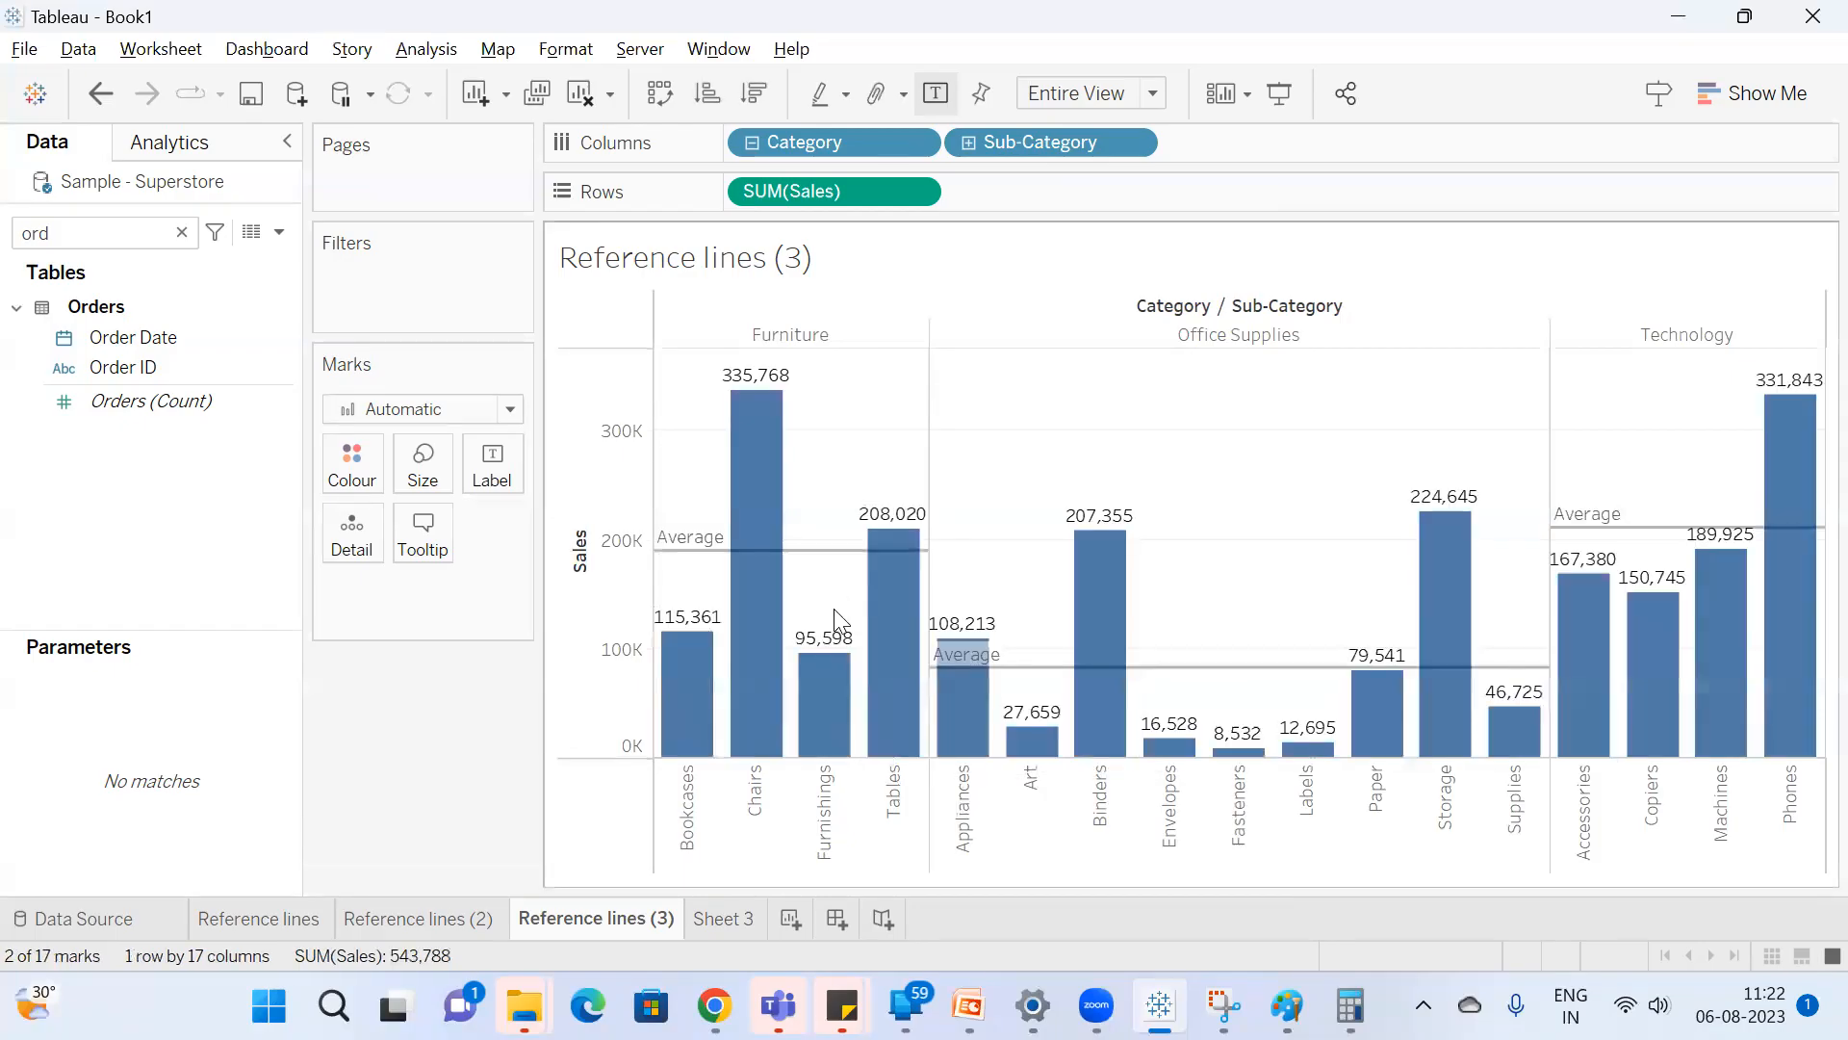
{"action": "left_click", "coordinate": [830, 746]}
{"action": "left_click", "coordinate": [698, 737], "text": "ctrl"}
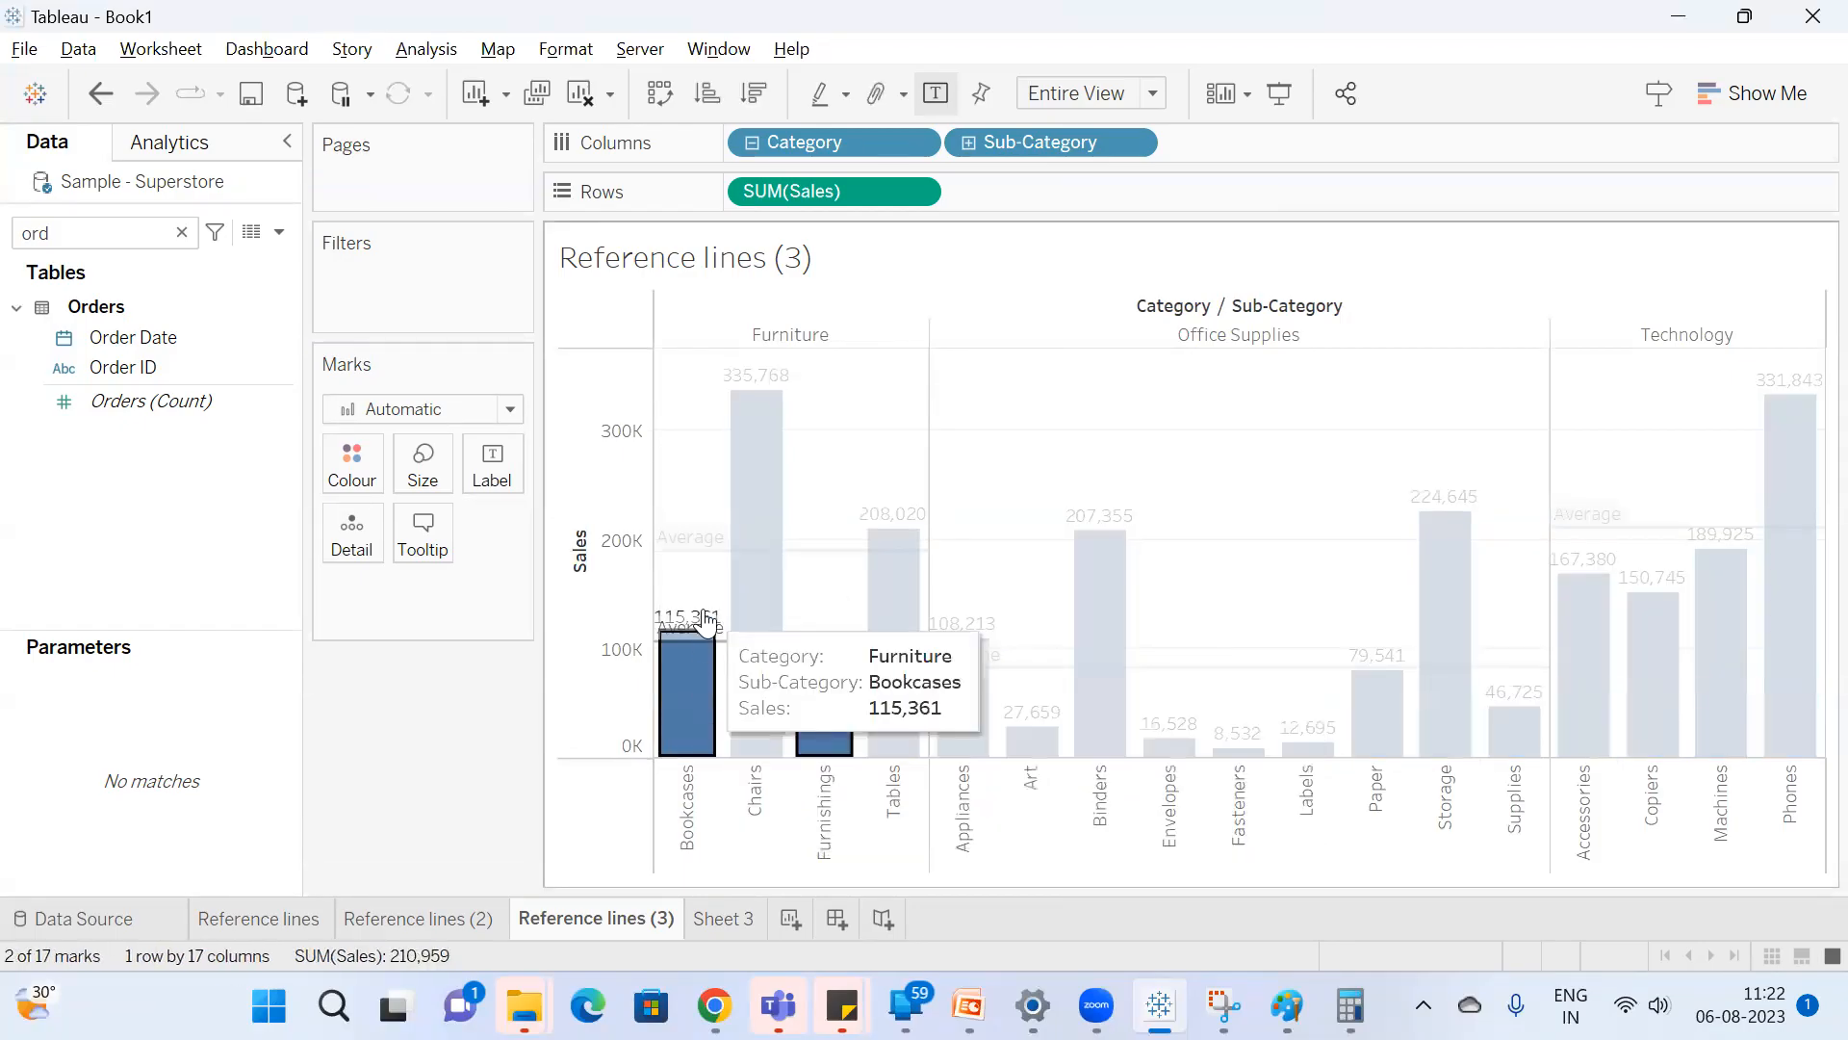
{"action": "key", "text": "Escape"}
Select all nine Office Supplies bars one by one, from Supplies and Storage across to Appliances.
{"action": "mouse_move", "coordinate": [768, 445]}
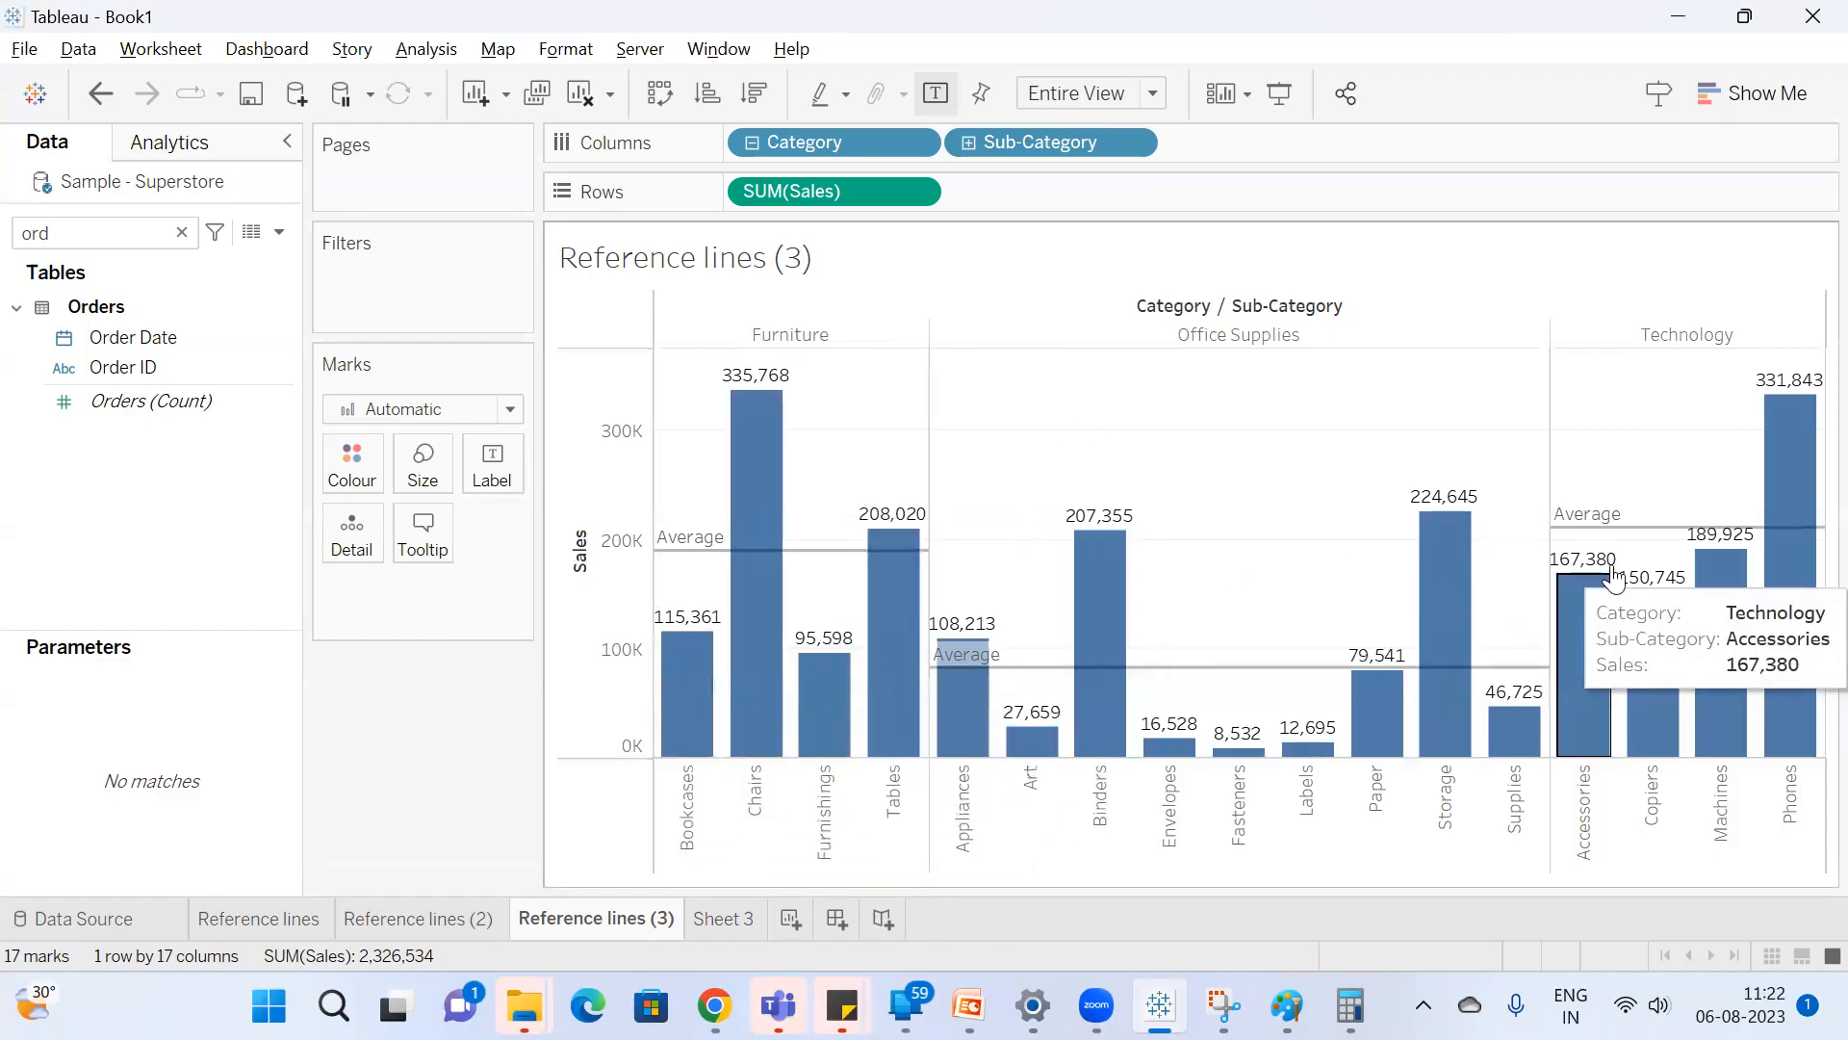
{"action": "mouse_move", "coordinate": [1530, 744]}
{"action": "left_click", "coordinate": [1458, 614], "text": "ctrl"}
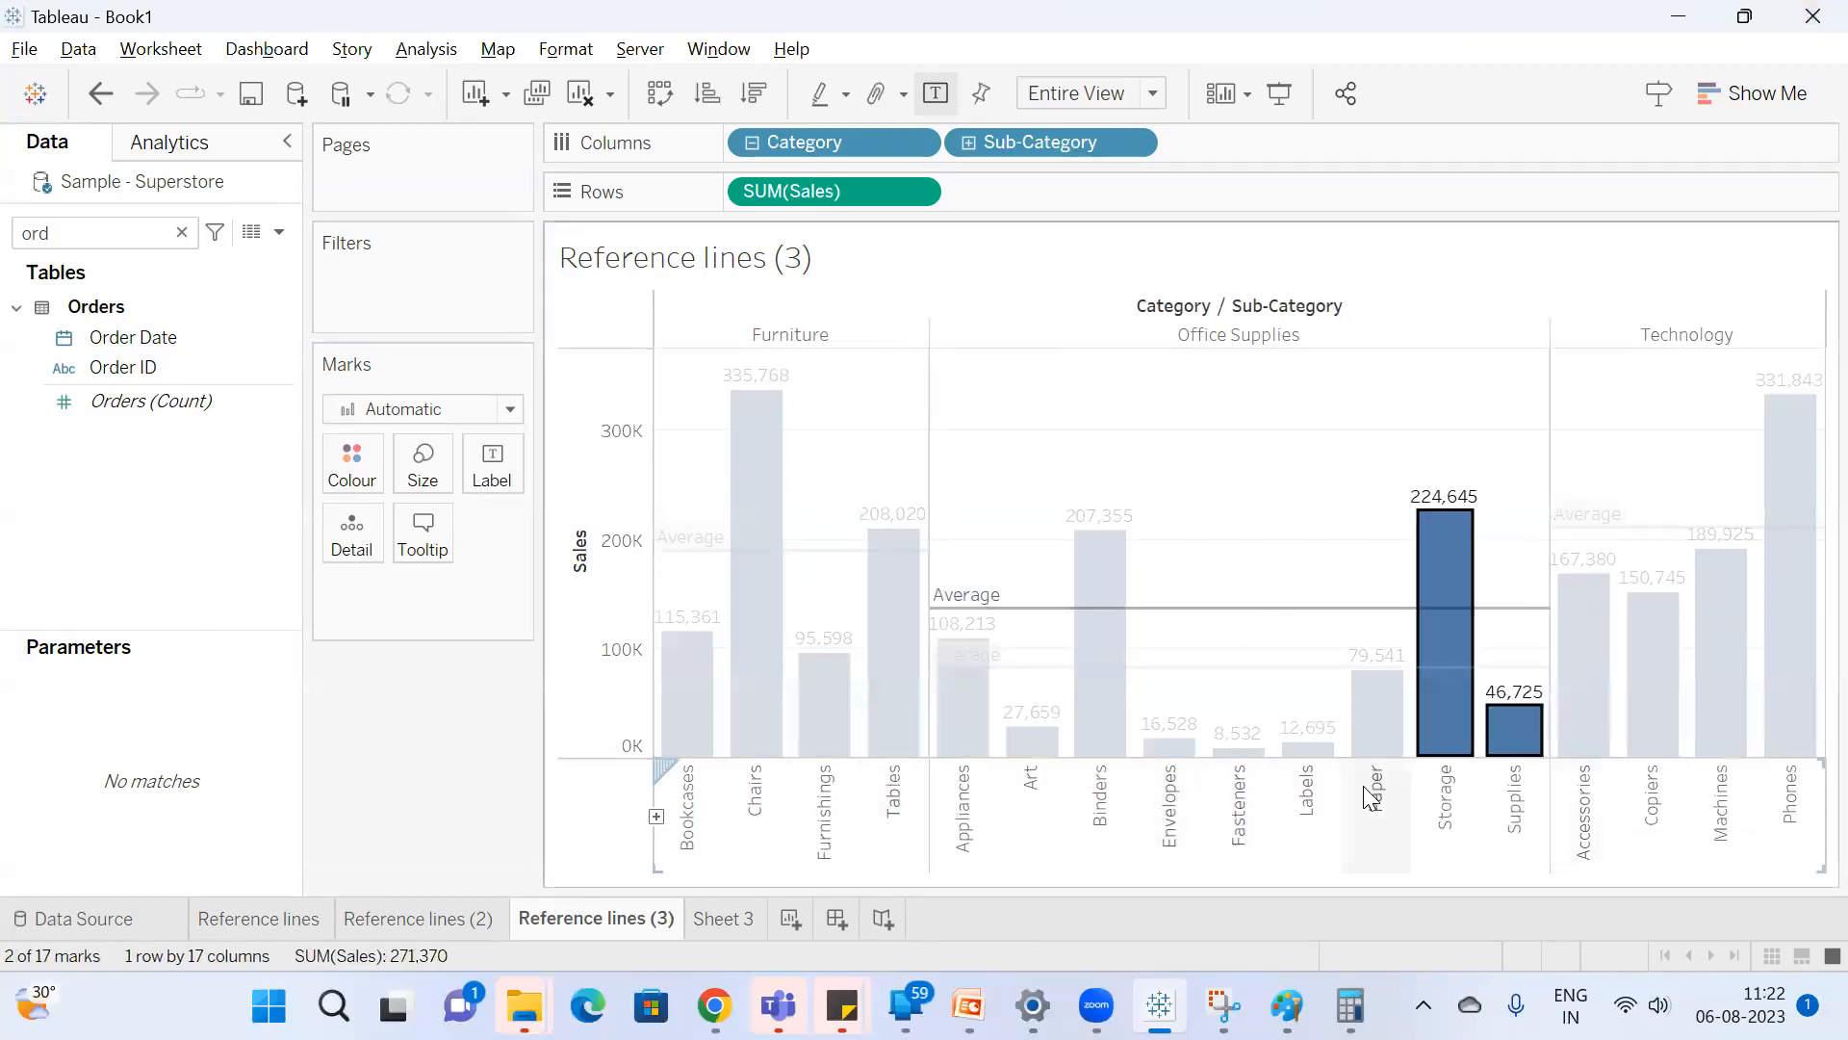
{"action": "left_click", "coordinate": [1371, 736], "text": "ctrl"}
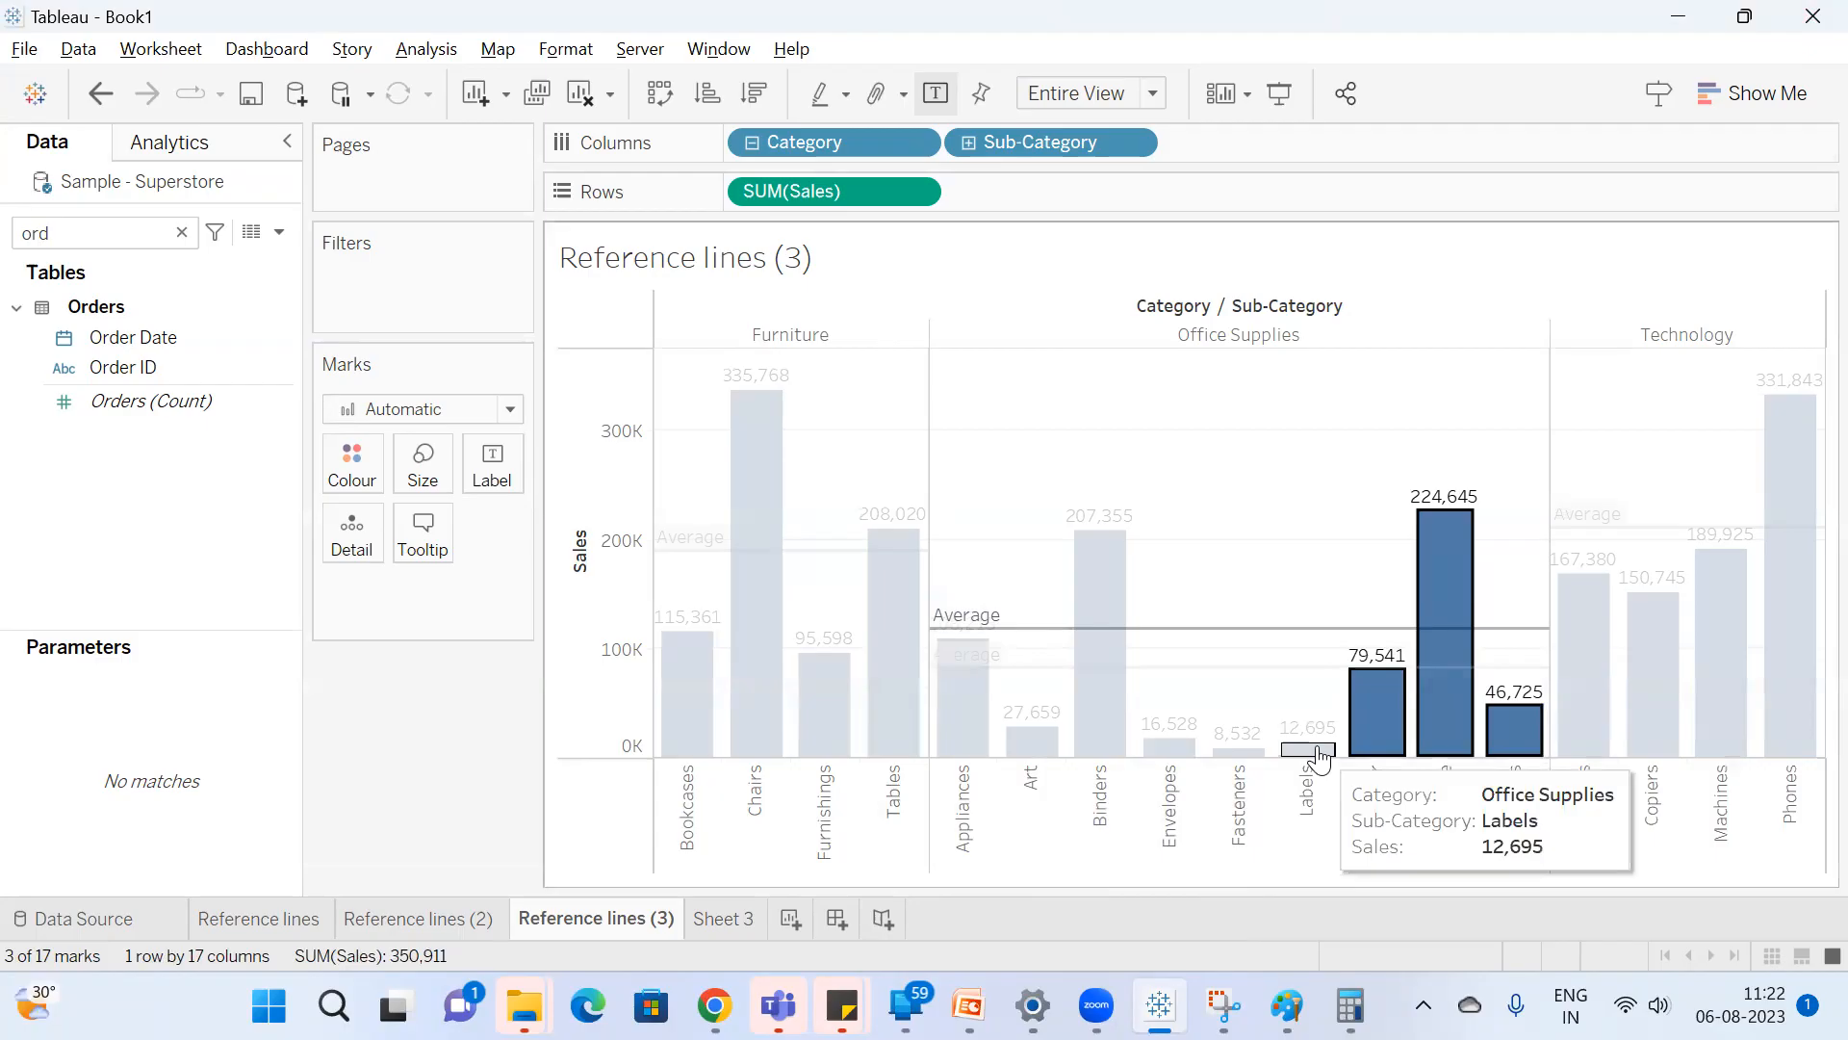
{"action": "left_click", "coordinate": [1307, 747], "text": "ctrl"}
{"action": "left_click", "coordinate": [1239, 751], "text": "ctrl"}
{"action": "left_click", "coordinate": [1170, 744], "text": "ctrl"}
{"action": "left_click", "coordinate": [1103, 734], "text": "ctrl"}
{"action": "left_click", "coordinate": [1030, 741], "text": "ctrl"}
{"action": "left_click", "coordinate": [962, 722], "text": "ctrl"}
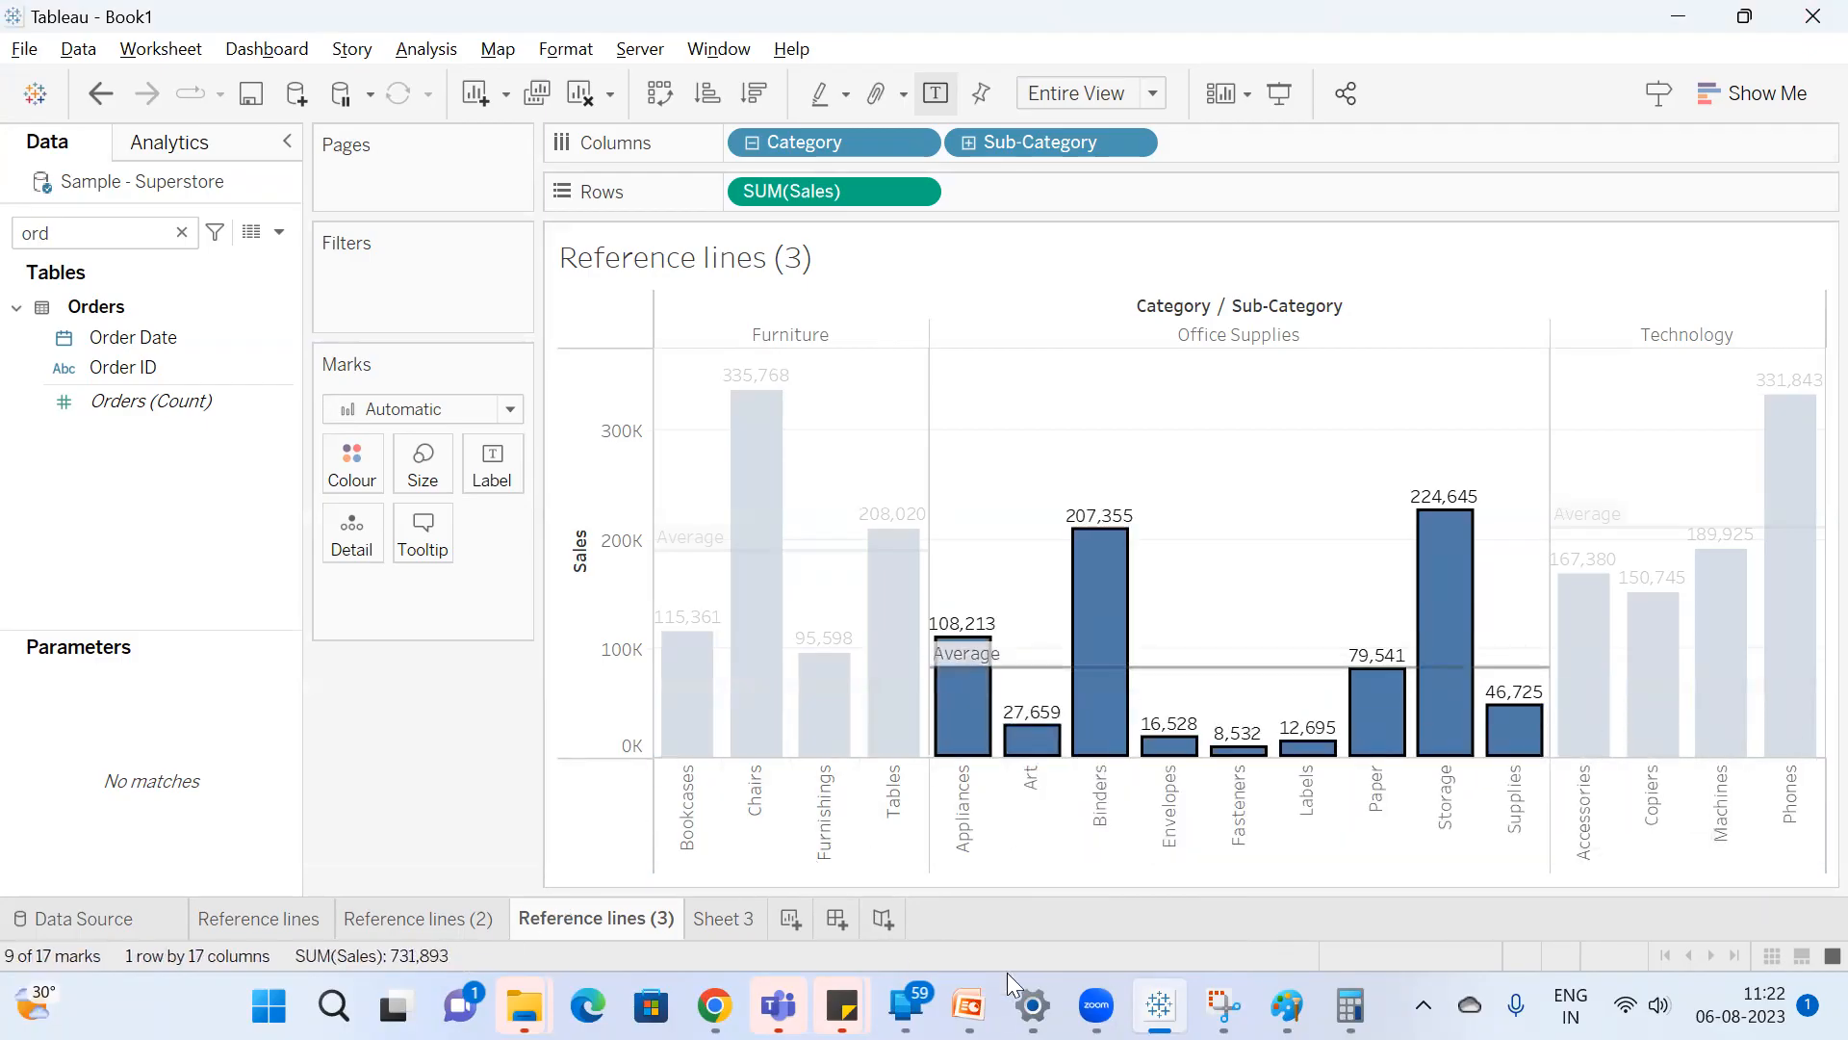
Switch to Calculator, divide 731893 by 9, and return to Tableau to clear the Office Supplies selection.
{"action": "left_click", "coordinate": [1350, 1006]}
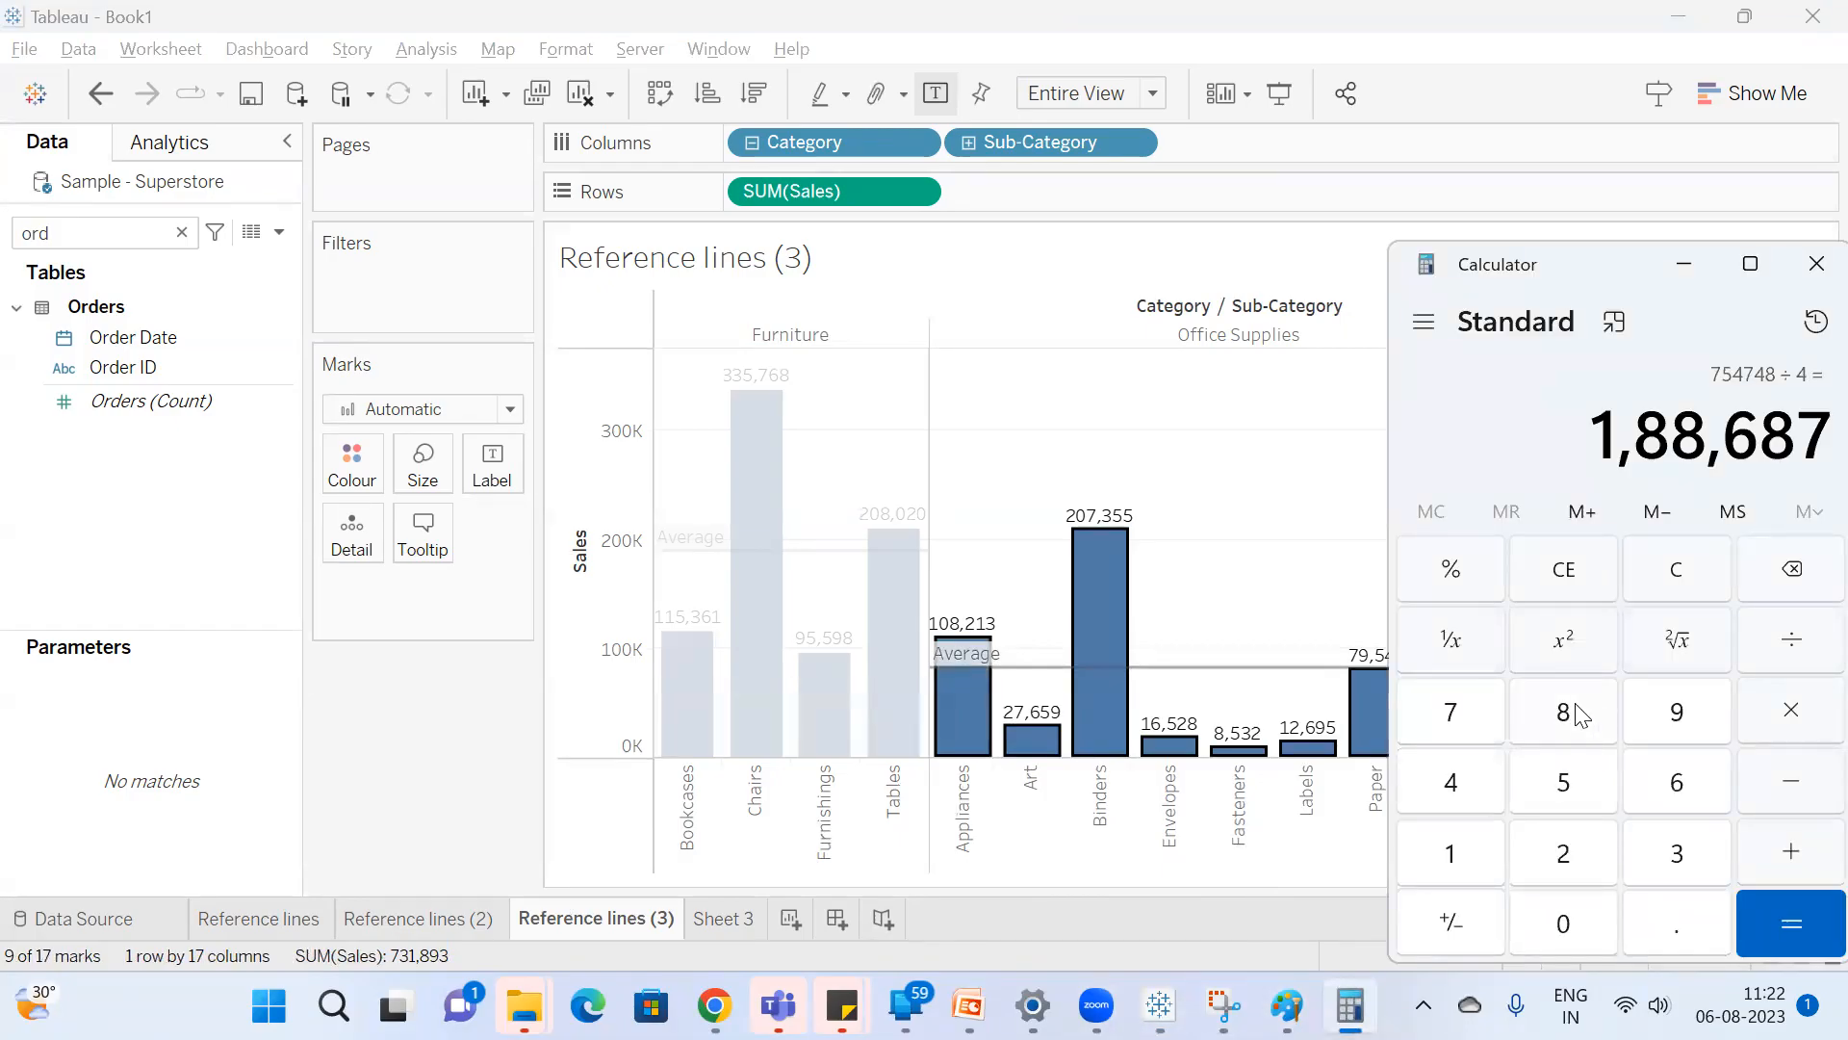
{"action": "key", "text": "Escape"}
{"action": "type", "text": "73"}
{"action": "type", "text": "1893"}
{"action": "type", "text": "/9"}
{"action": "key", "text": "Return"}
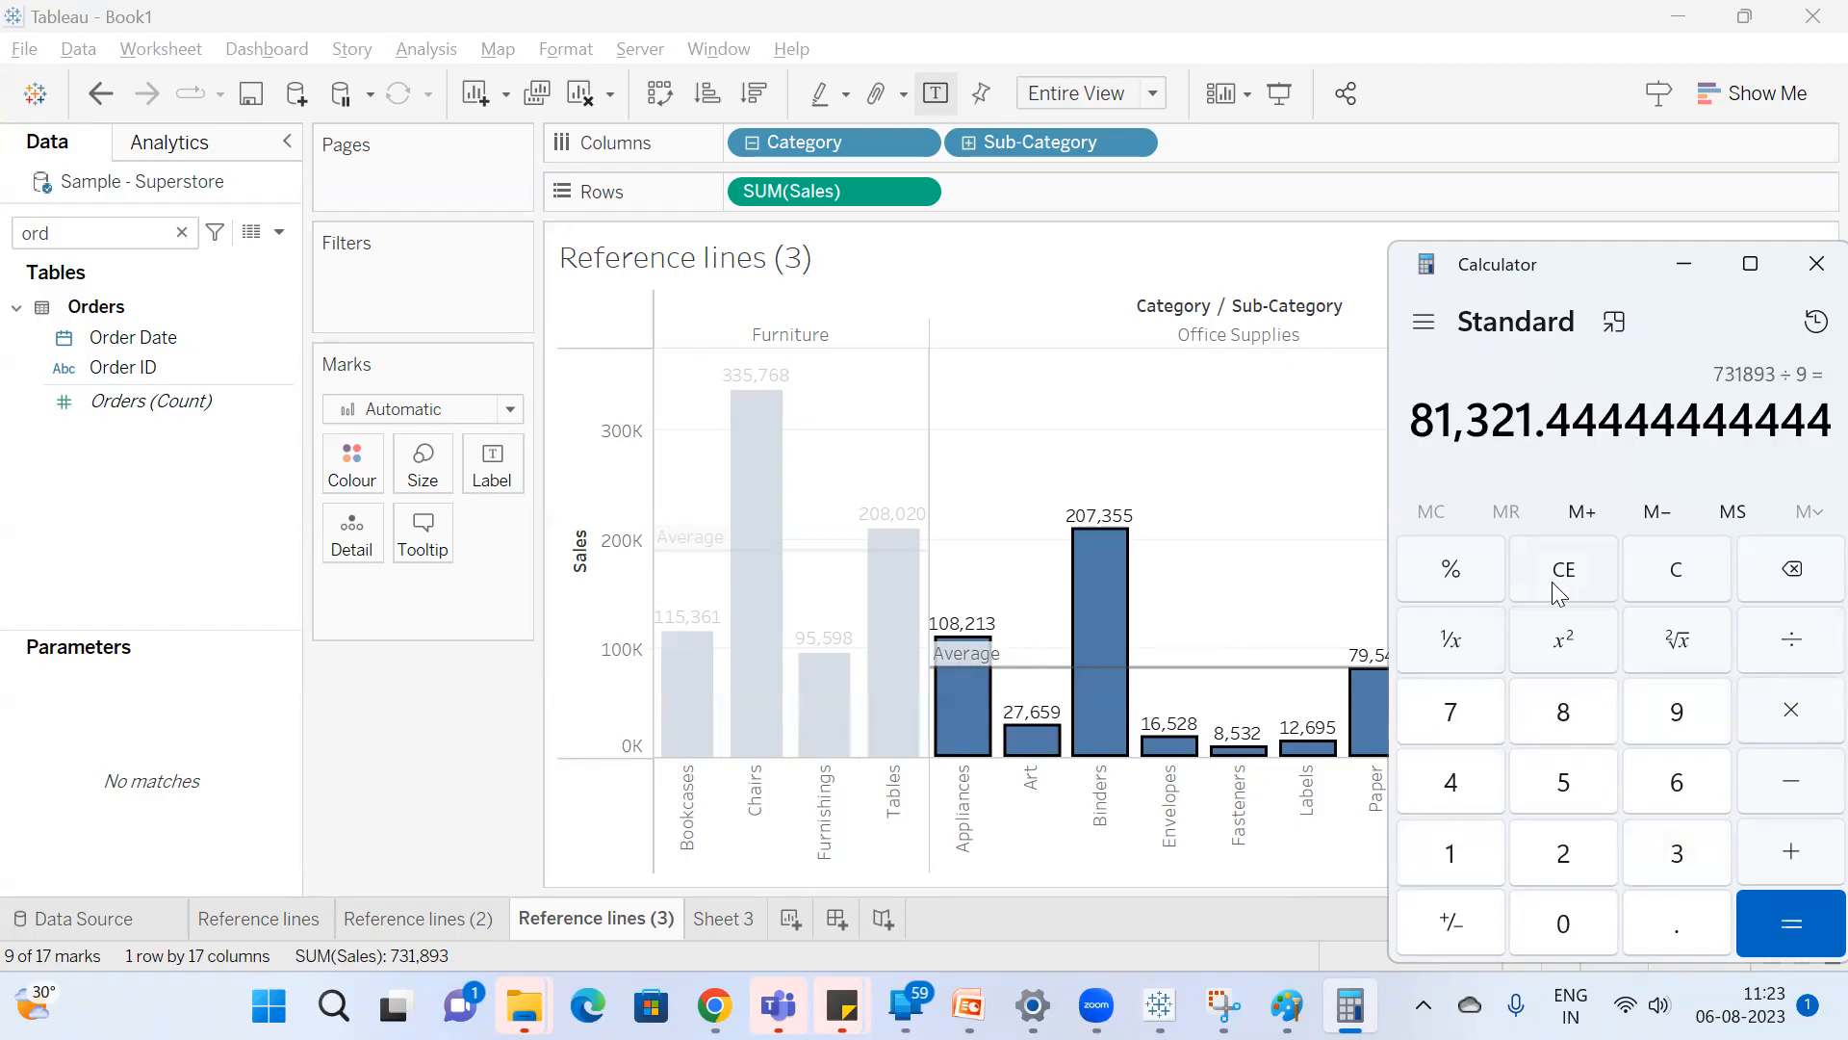
{"action": "left_click", "coordinate": [1191, 445]}
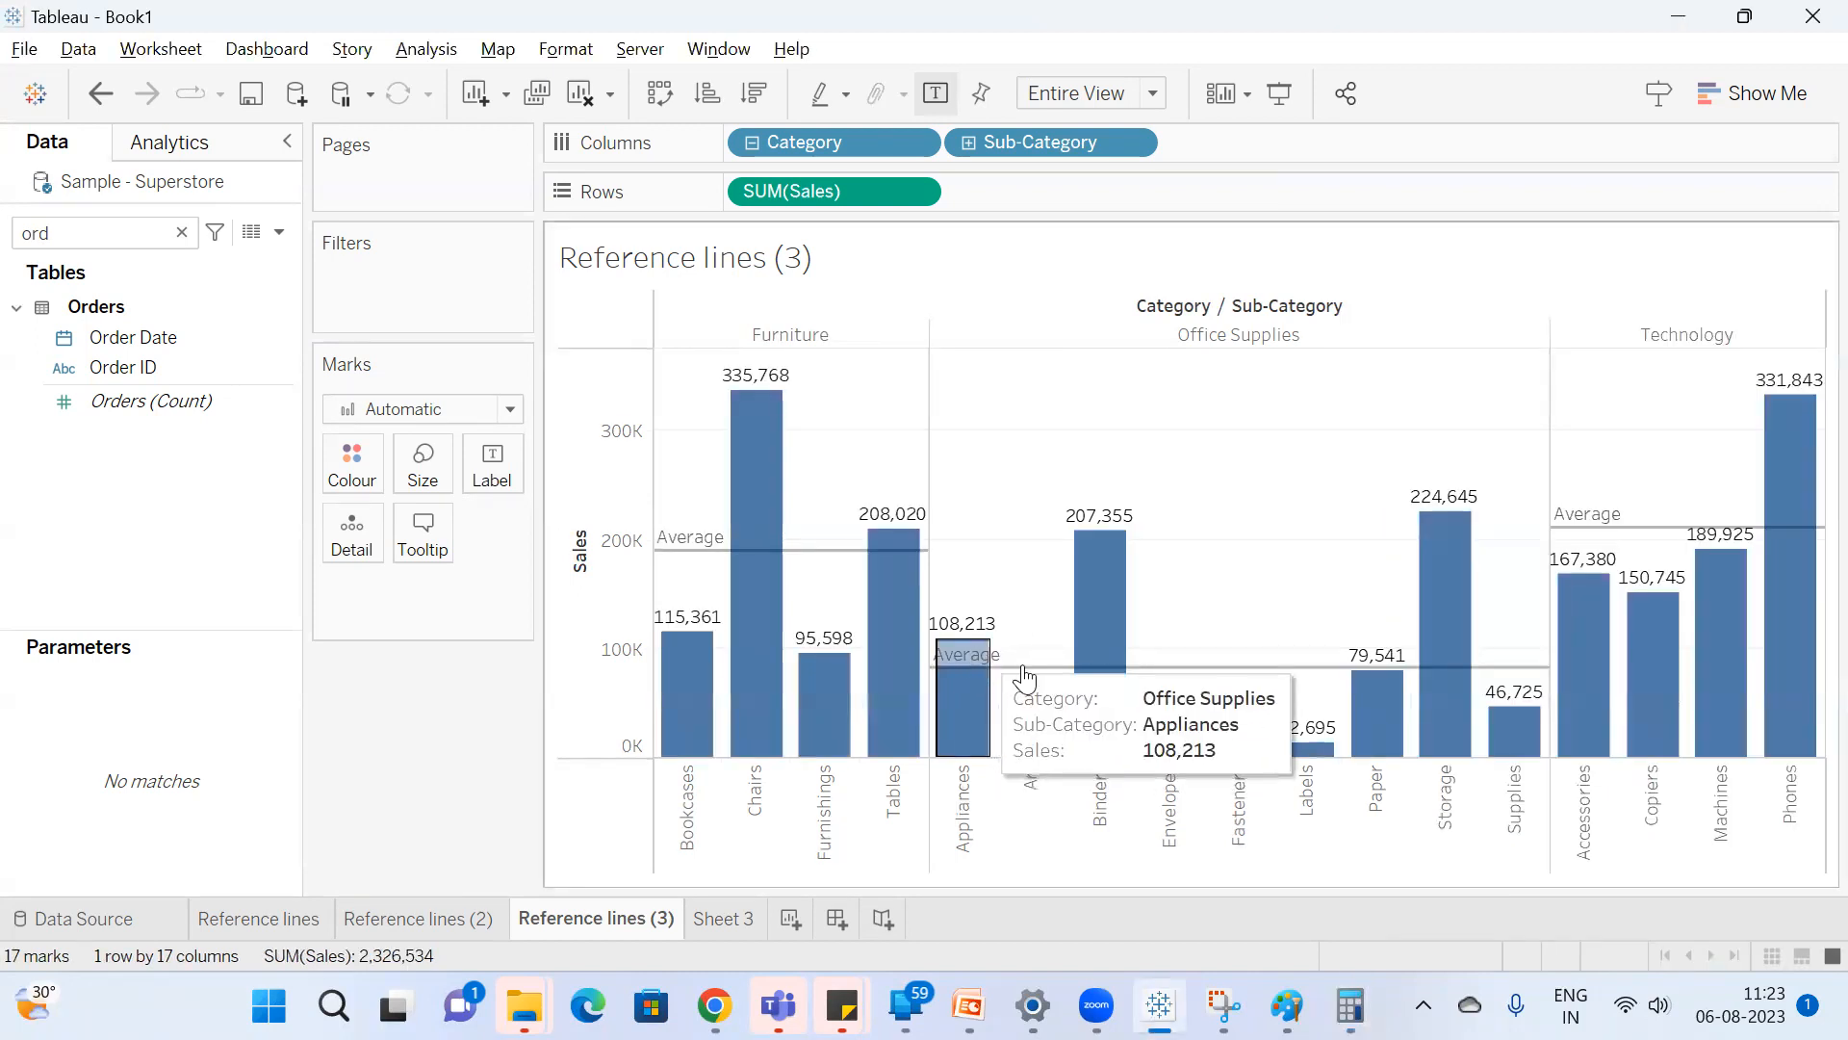
Reselect the Office Supplies bars as a group, compare their average line with the Calculator result, and return to Tableau with nothing selected.
{"action": "left_click_drag", "start_coordinate": [1533, 438], "coordinate": [951, 762]}
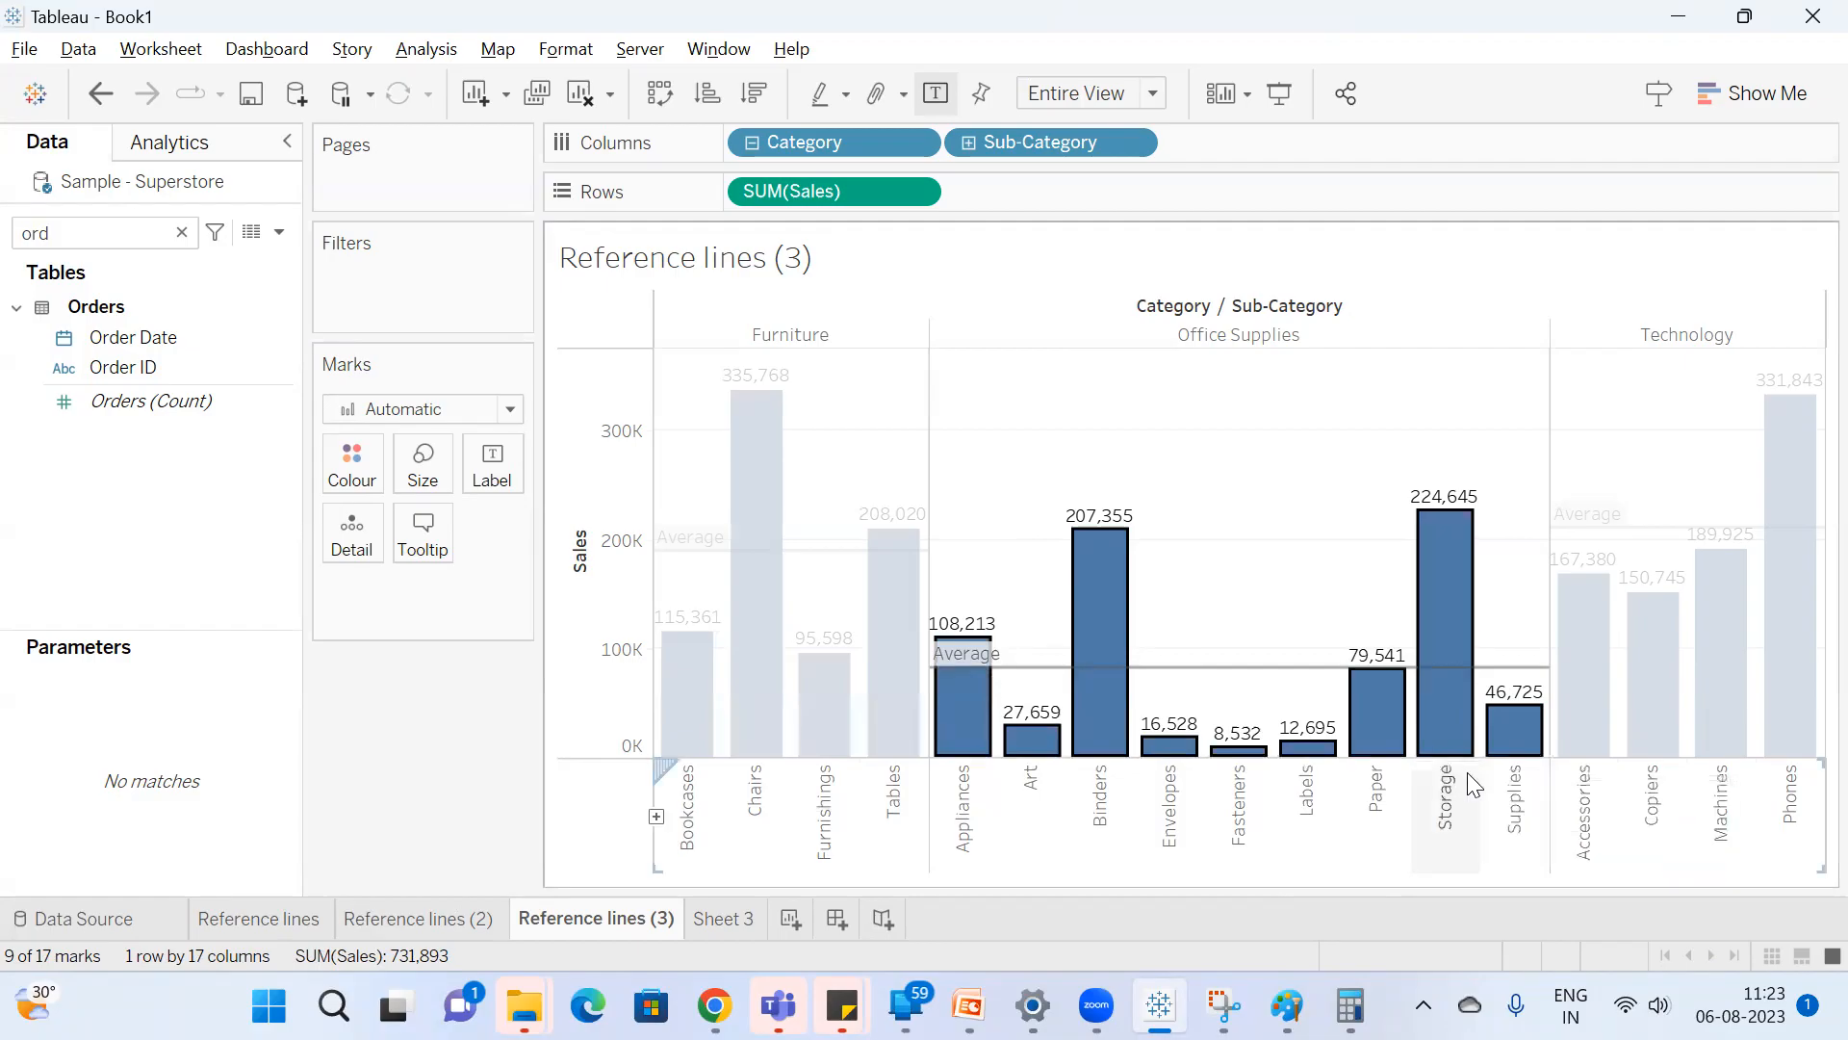
{"action": "key", "text": "alt+Tab"}
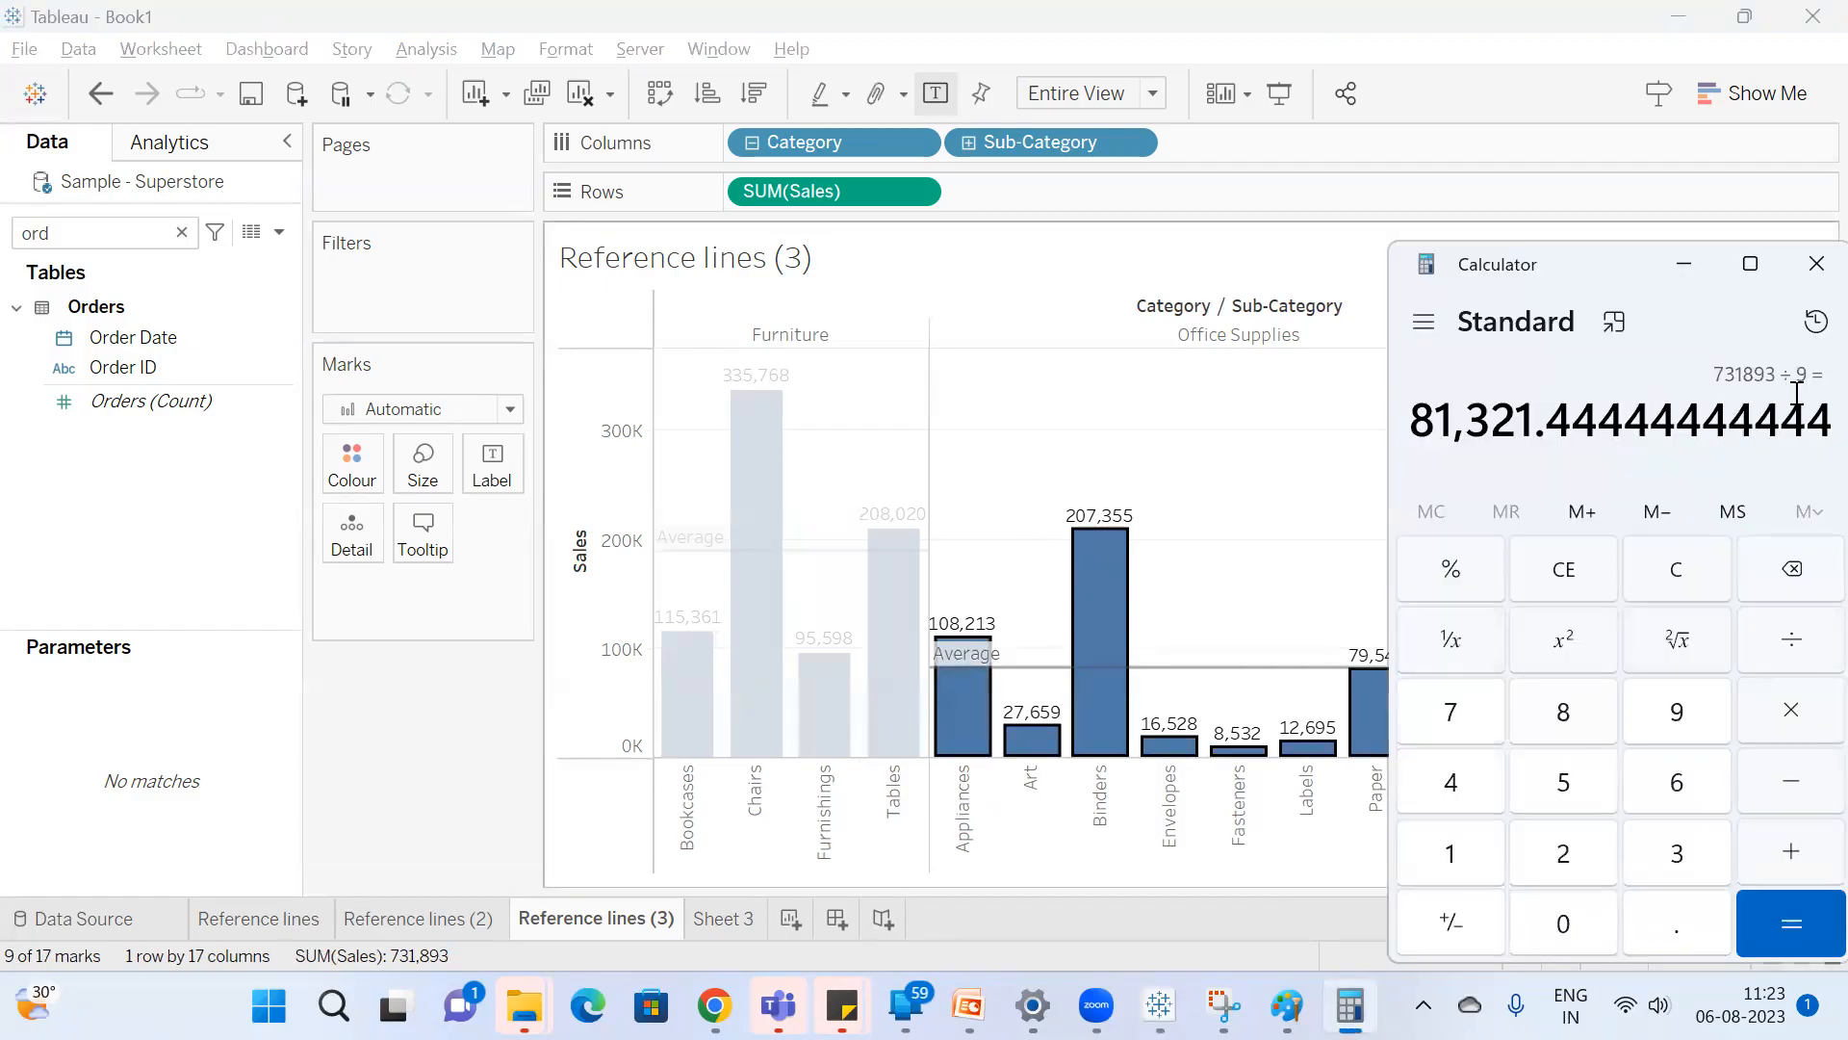
{"action": "left_click", "coordinate": [1266, 523]}
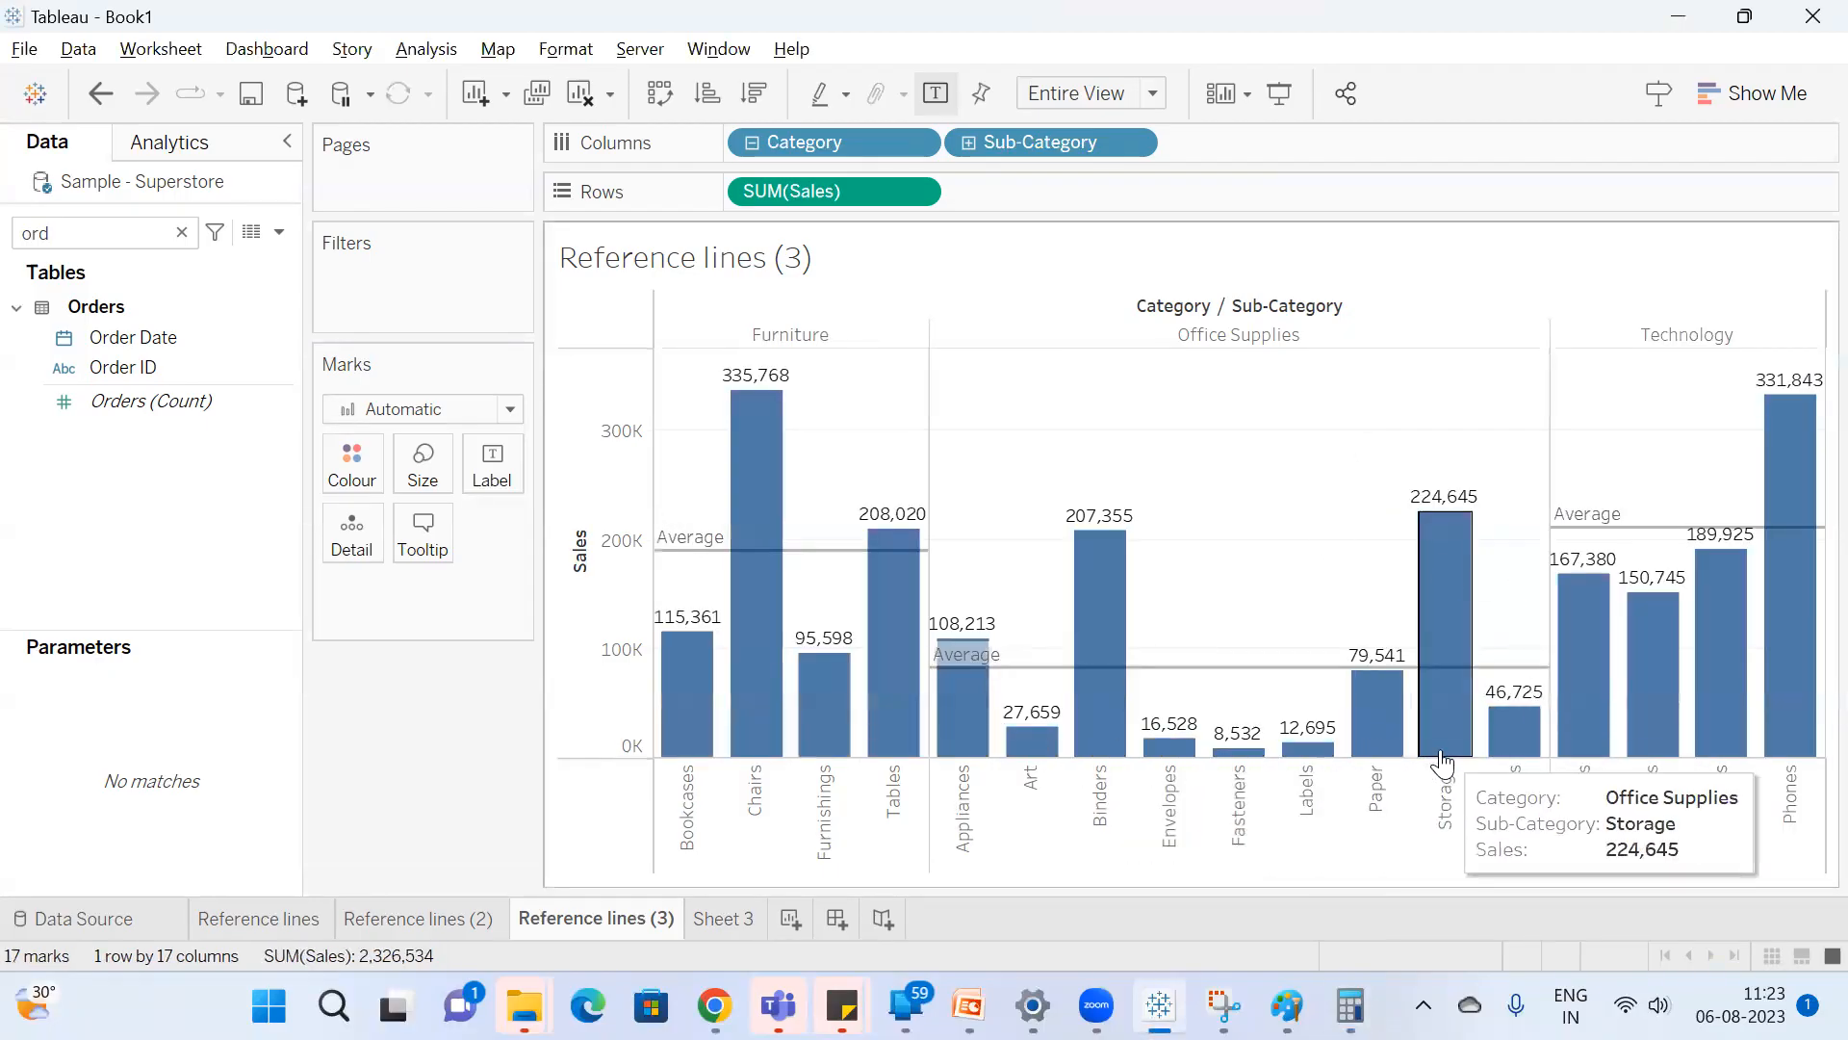
{"action": "key", "text": "alt+Tab"}
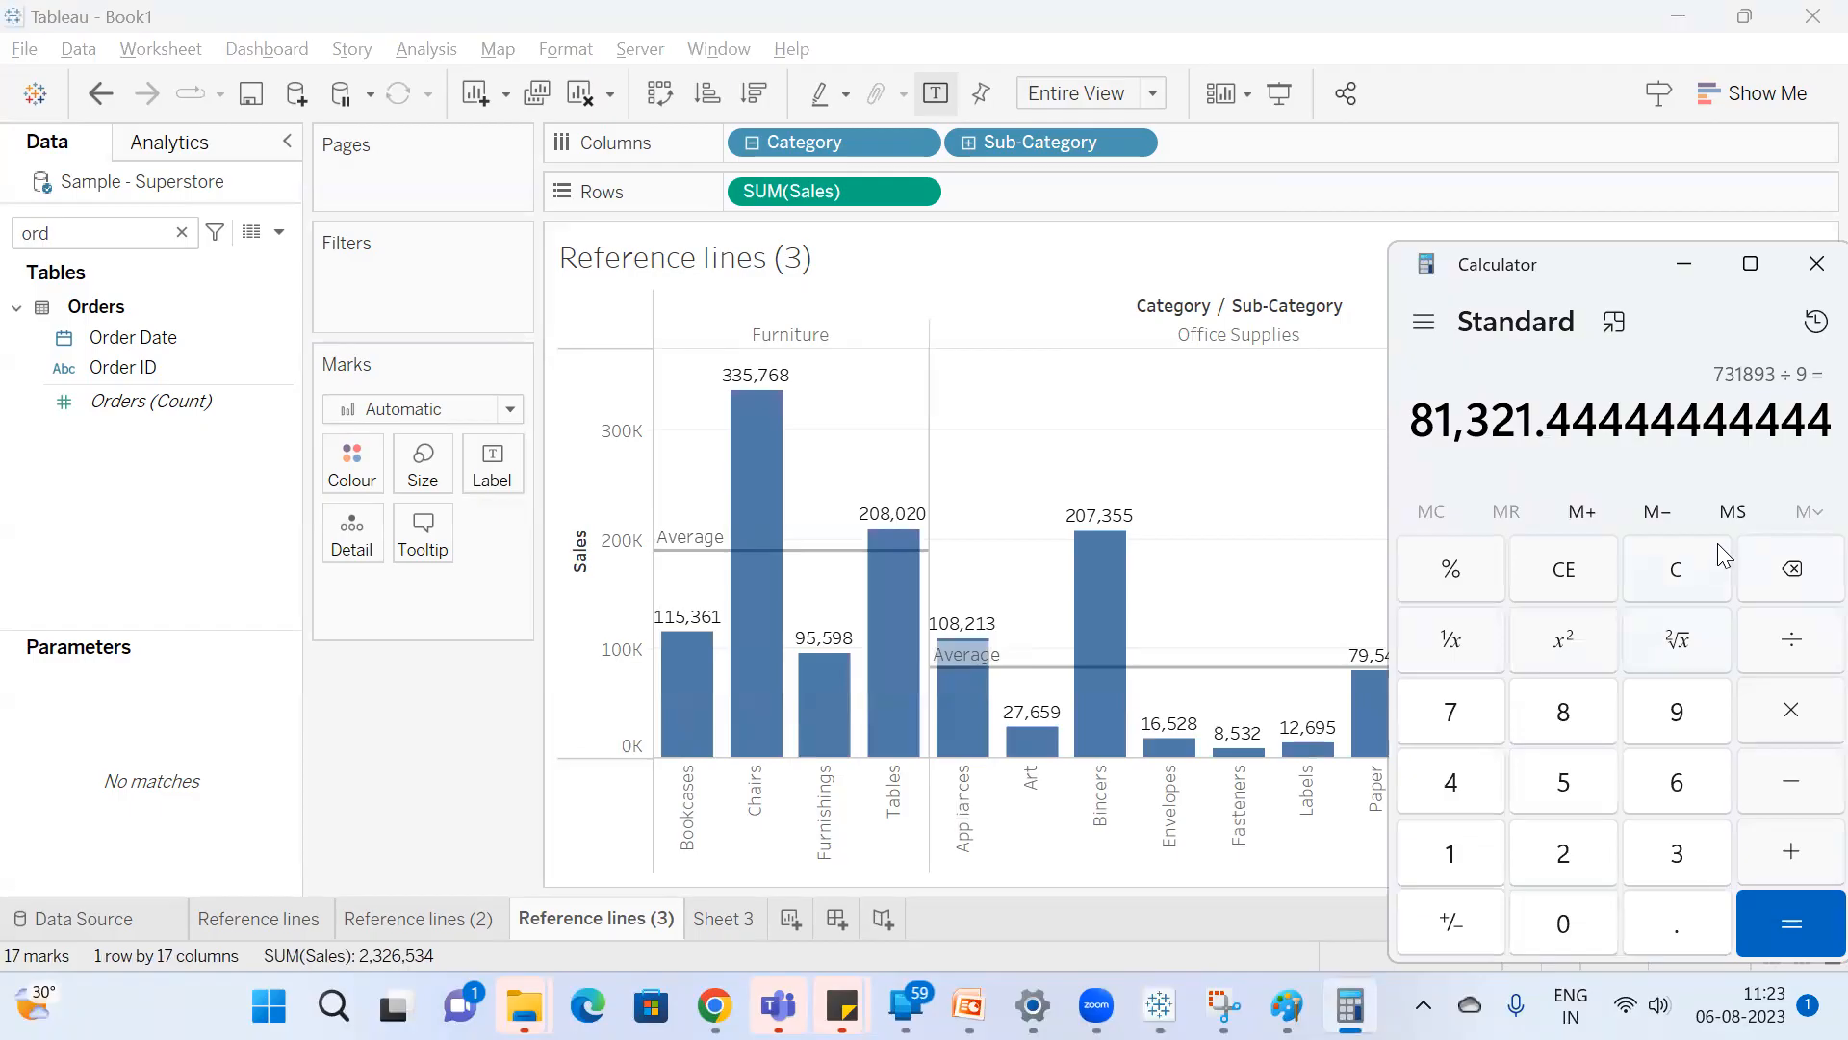
{"action": "mouse_move", "coordinate": [965, 662]}
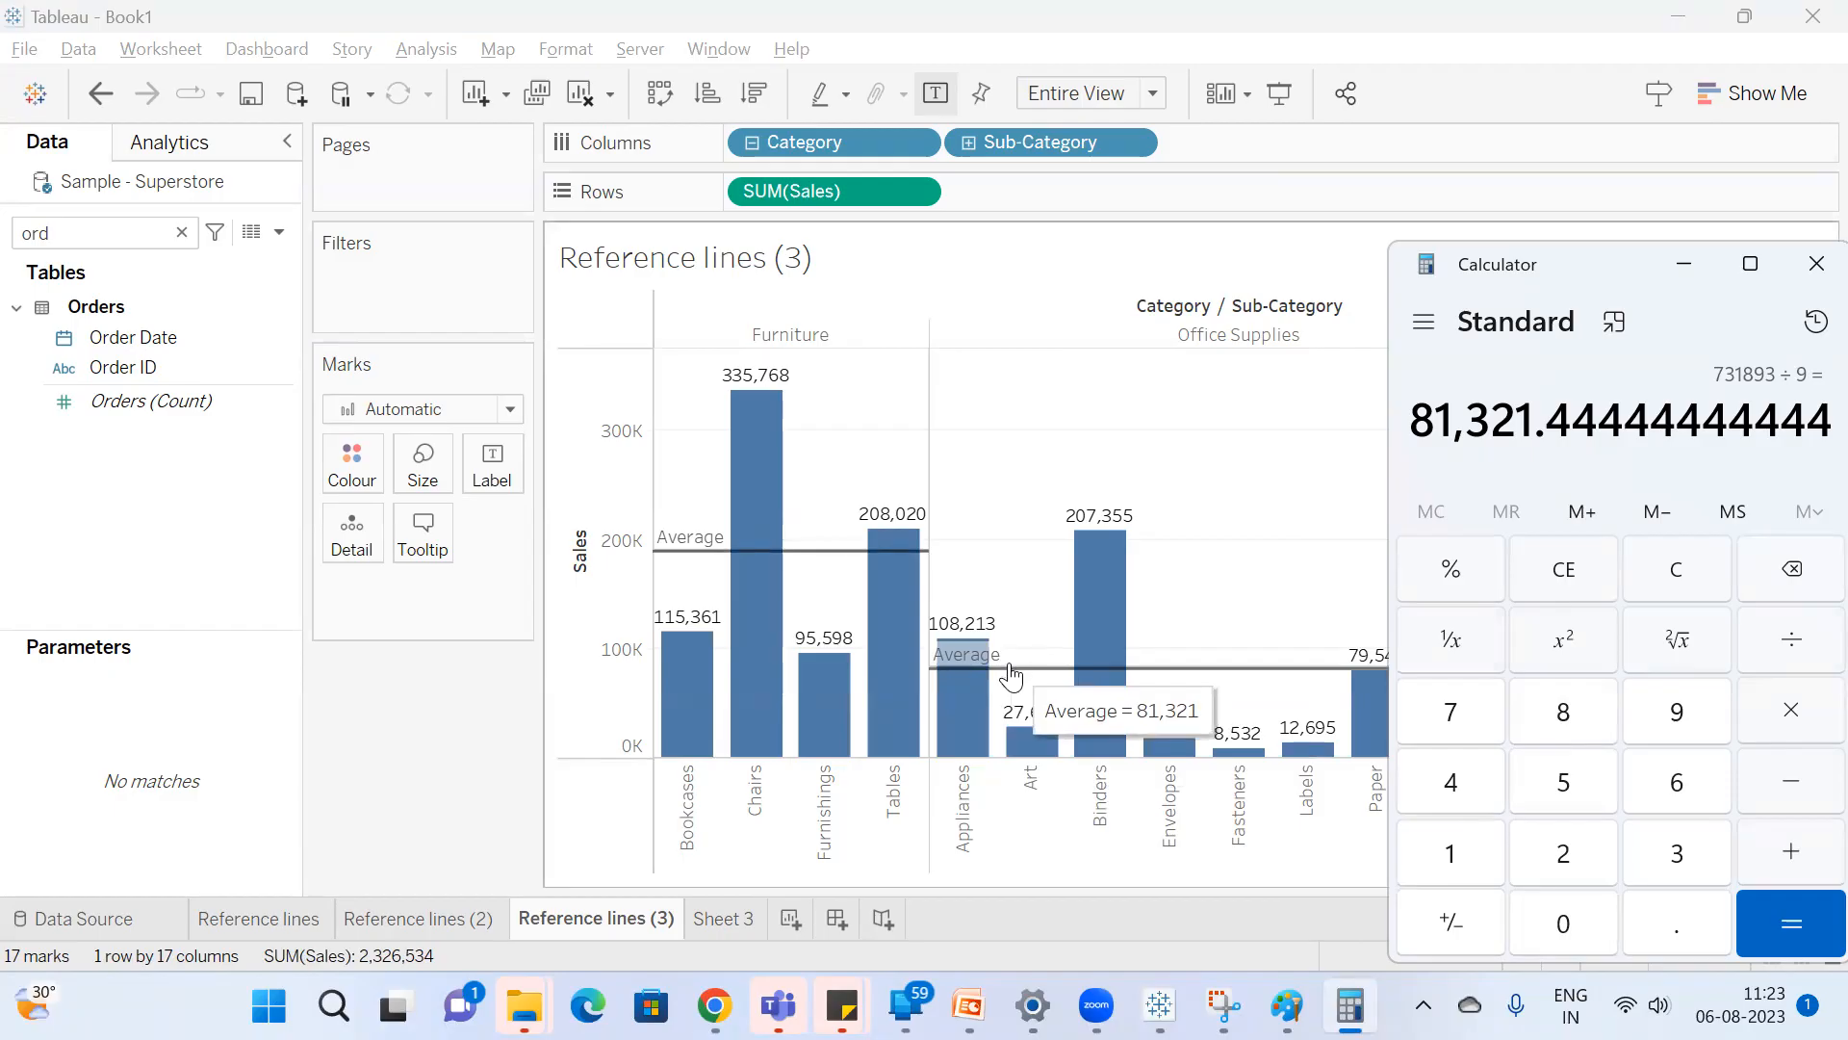
{"action": "left_click", "coordinate": [1036, 477]}
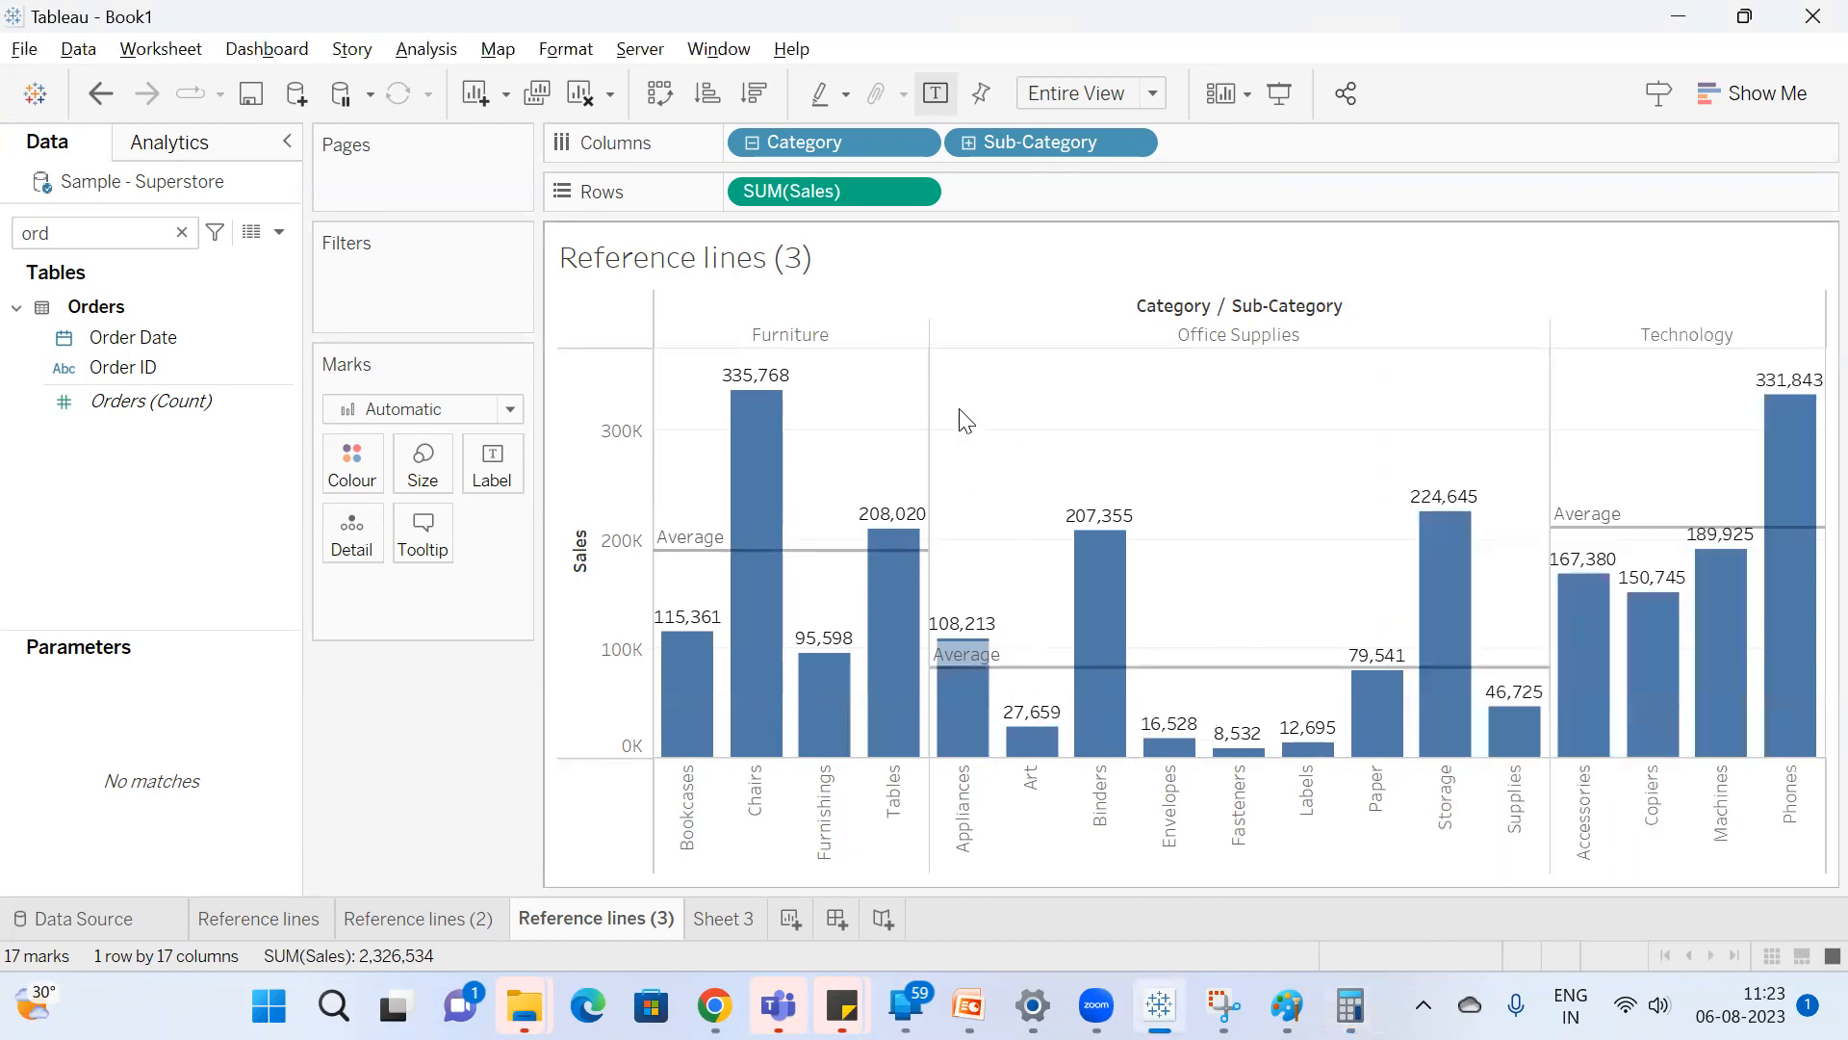
Edit the per-pane average reference line on the Sales axis so that its label shows Value, keeping the Average aggregation.
{"action": "right_click", "coordinate": [585, 535]}
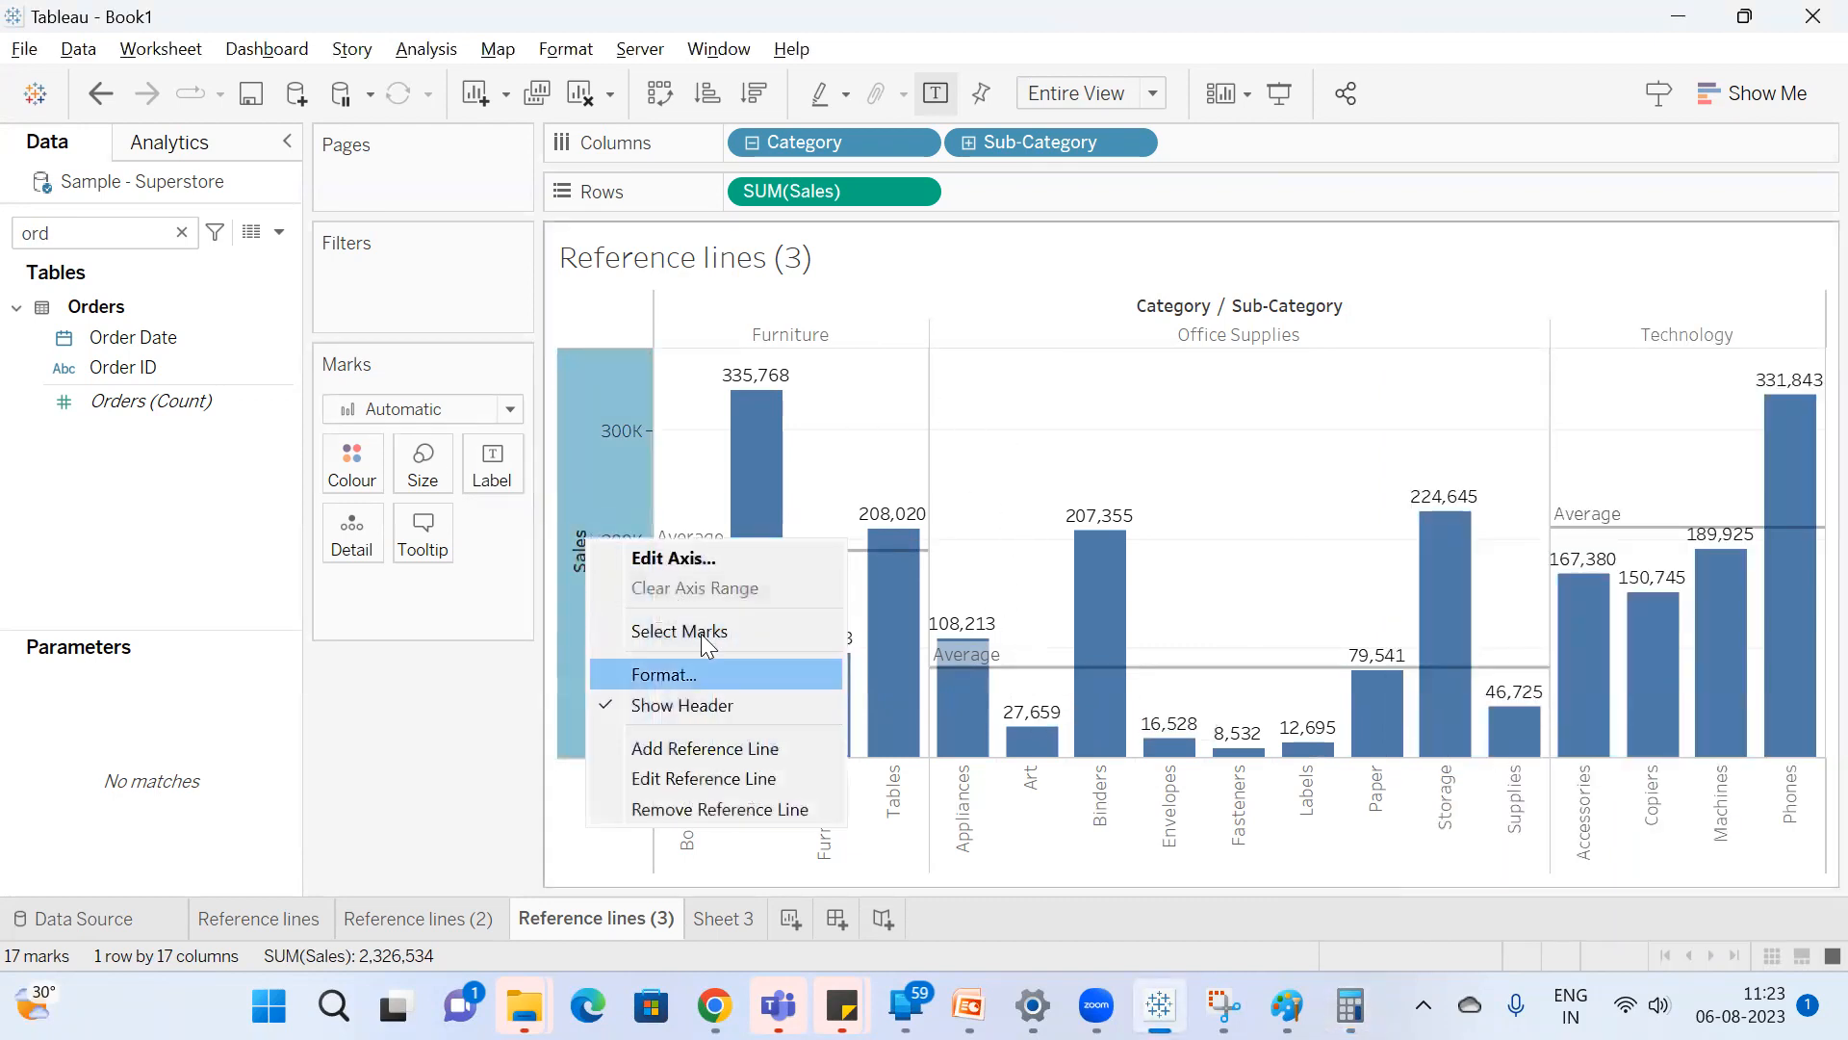
{"action": "left_click", "coordinate": [702, 778]}
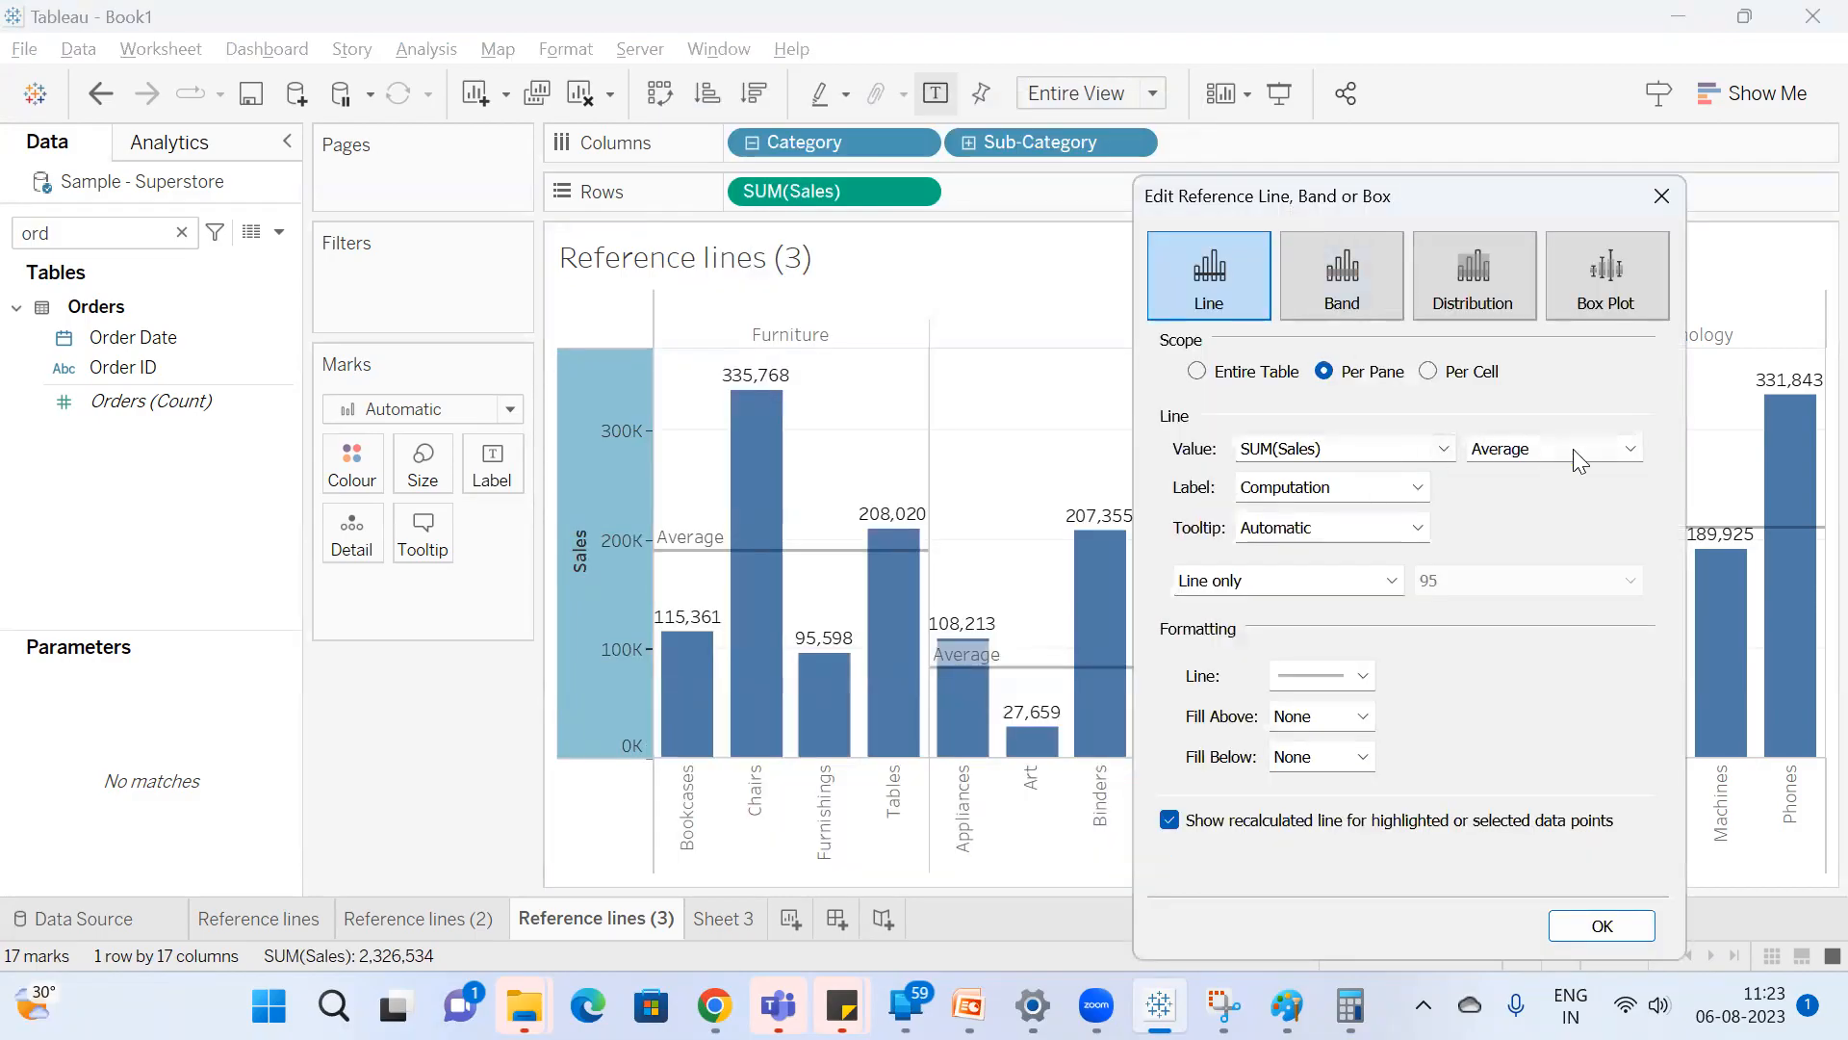
{"action": "left_click", "coordinate": [1572, 448]}
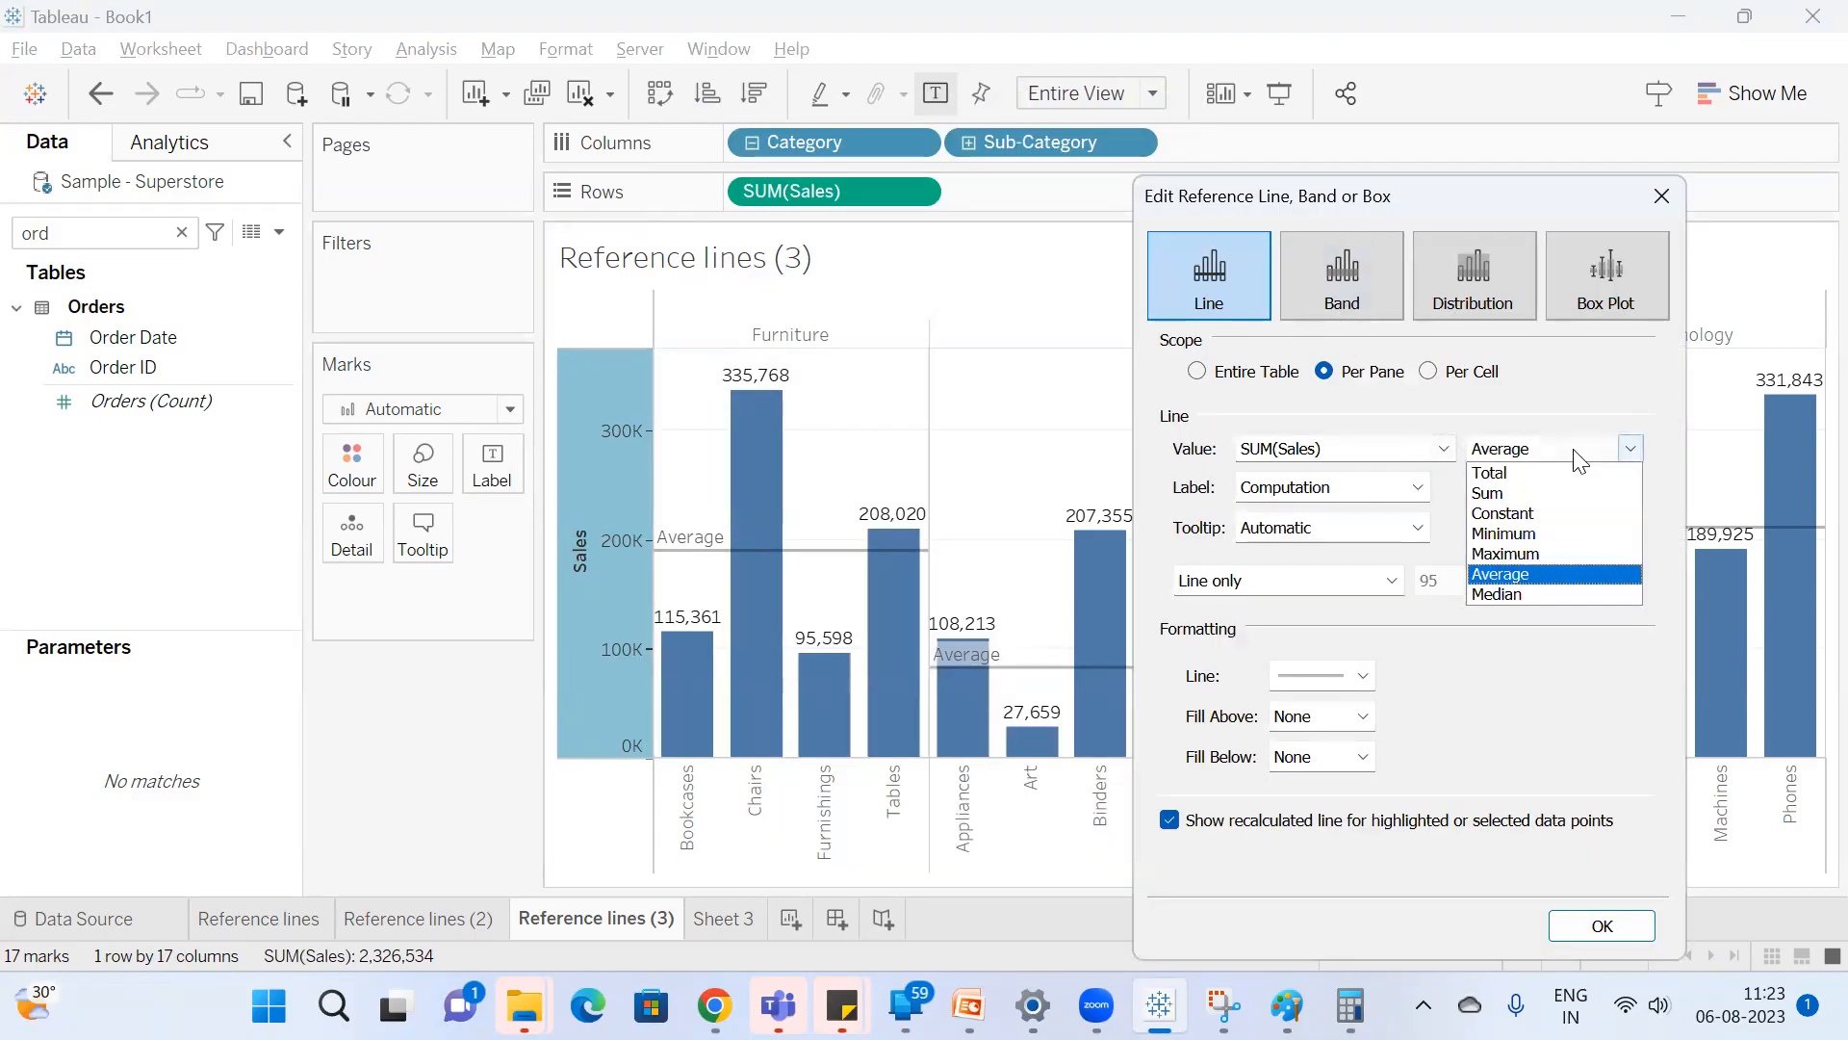
{"action": "left_click", "coordinate": [1563, 583]}
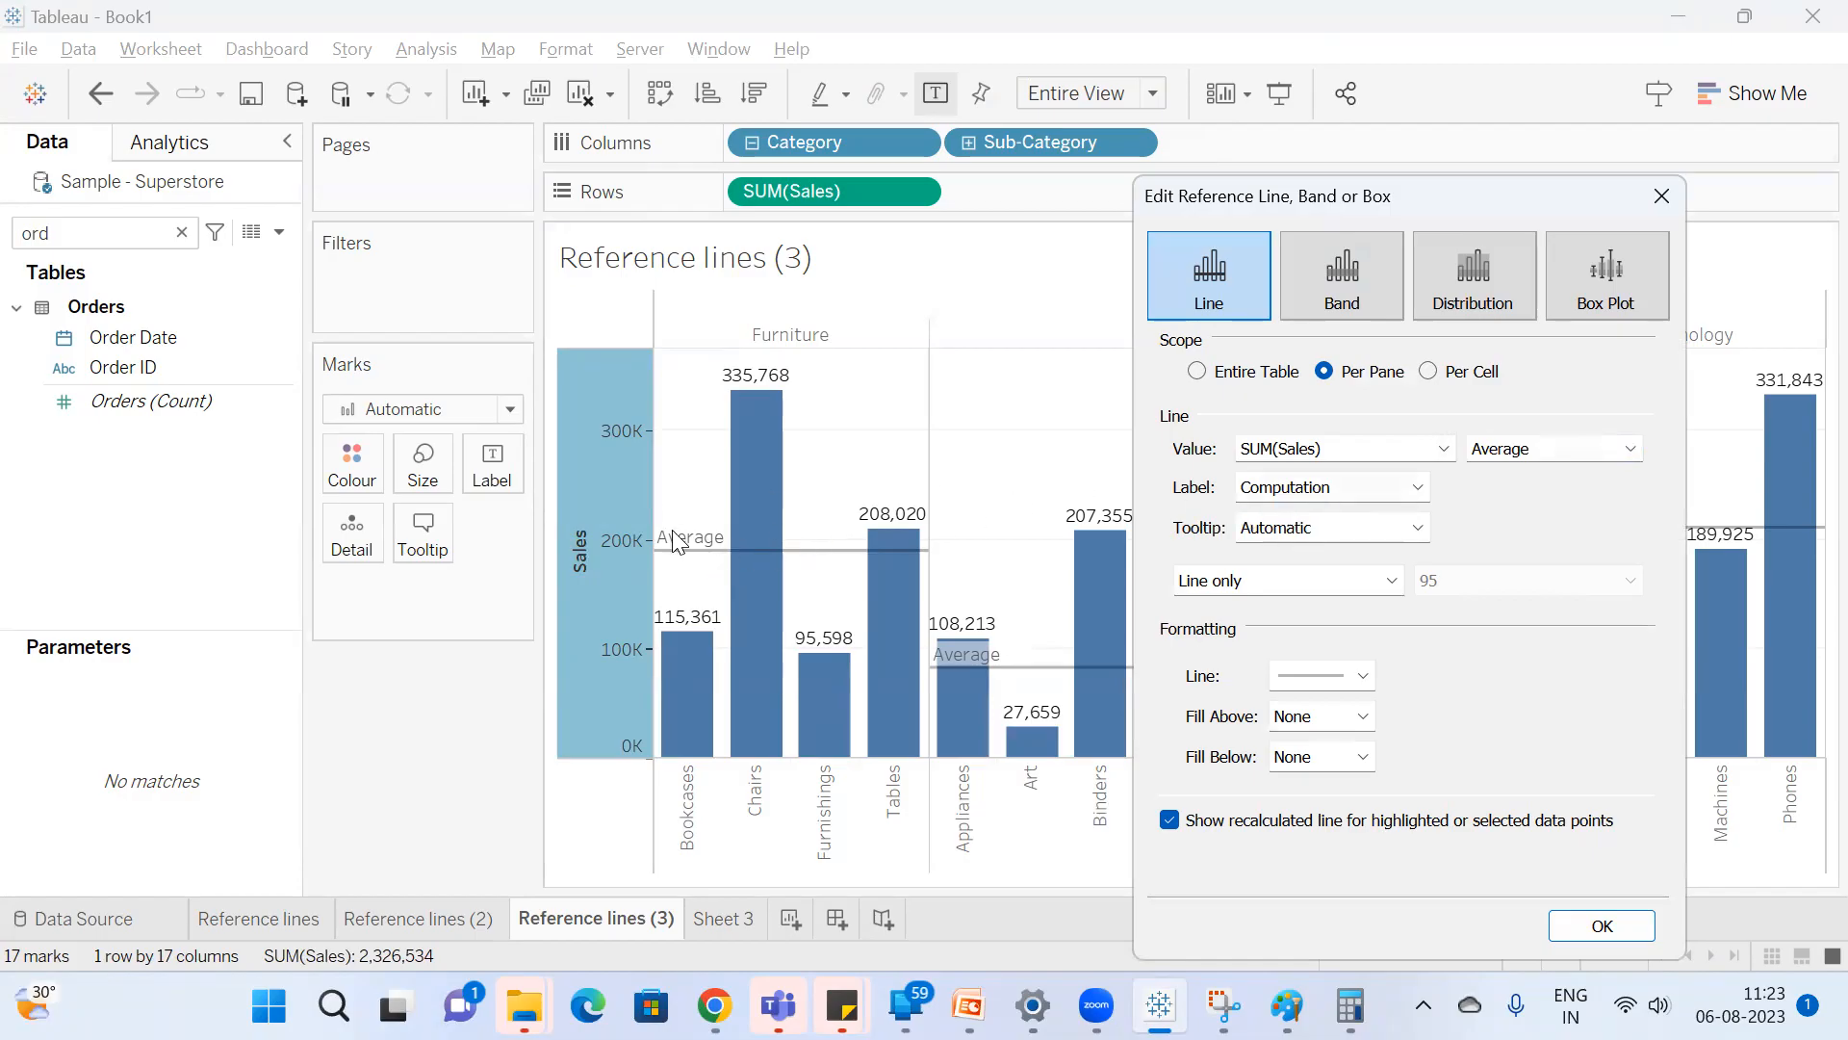
{"action": "left_click", "coordinate": [1291, 489]}
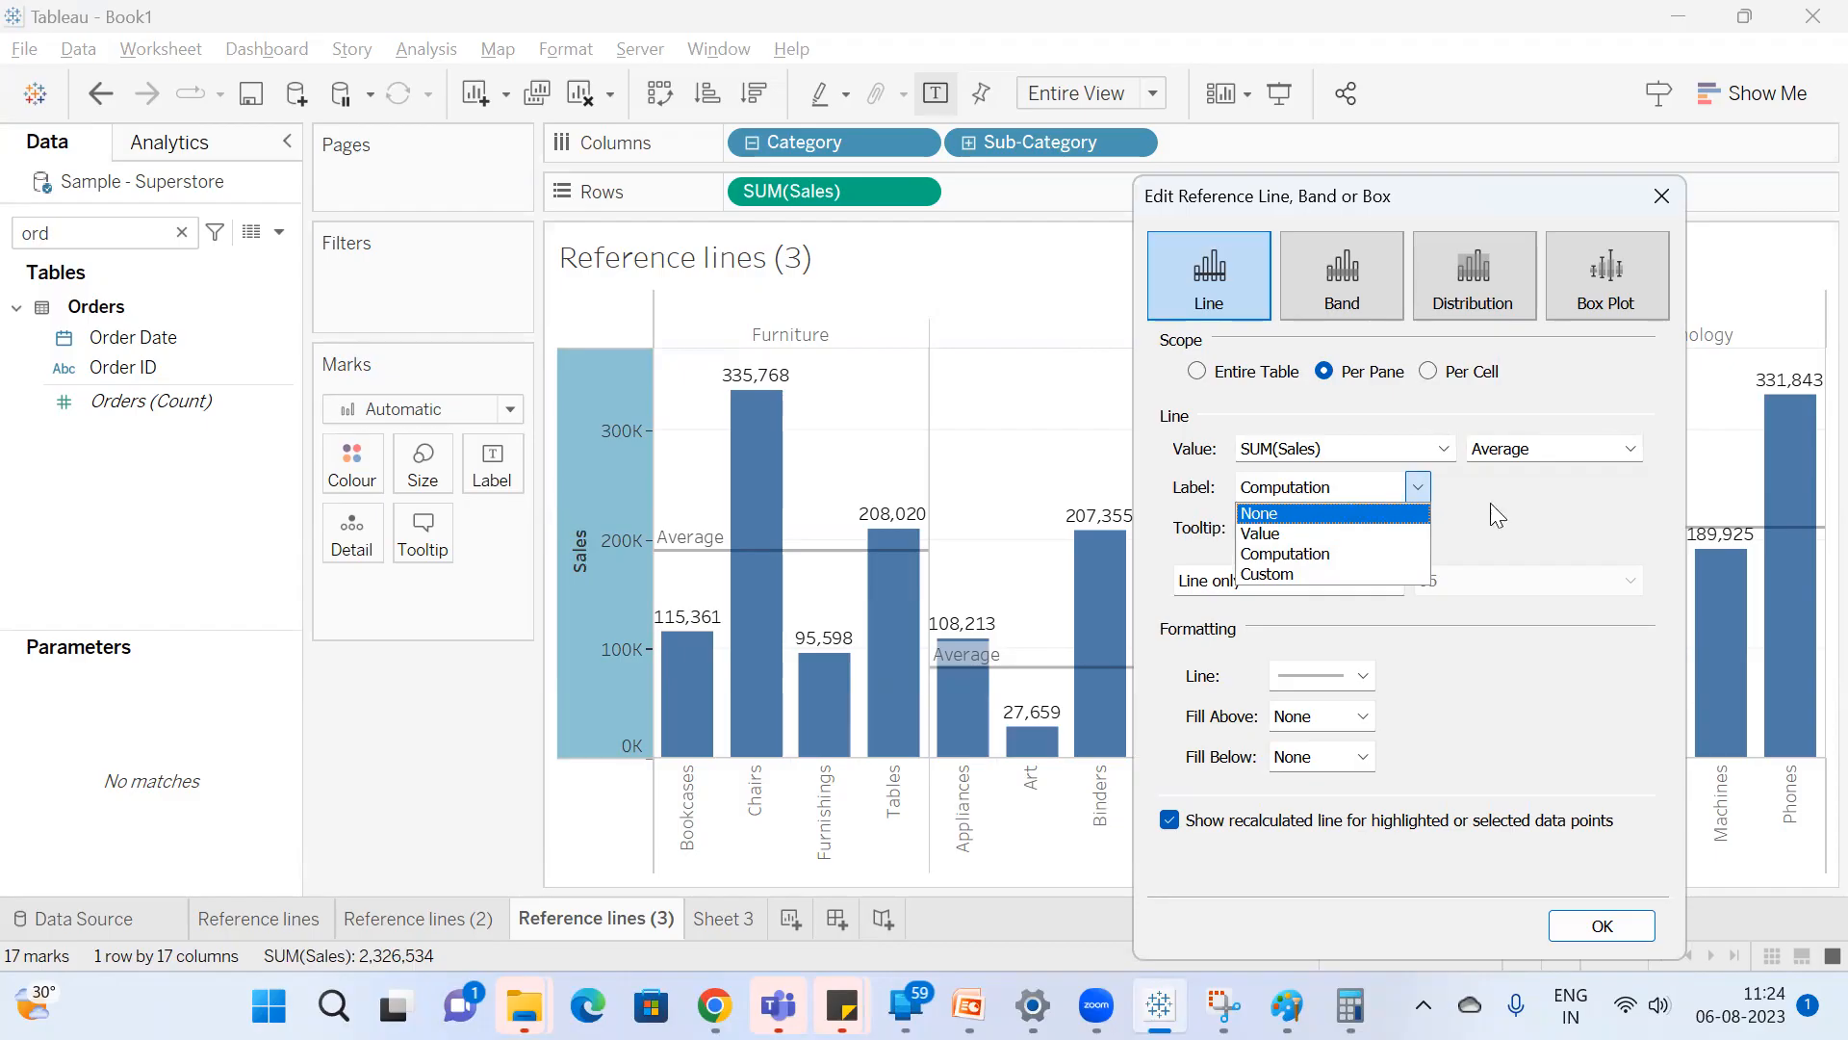
{"action": "left_click", "coordinate": [1375, 487]}
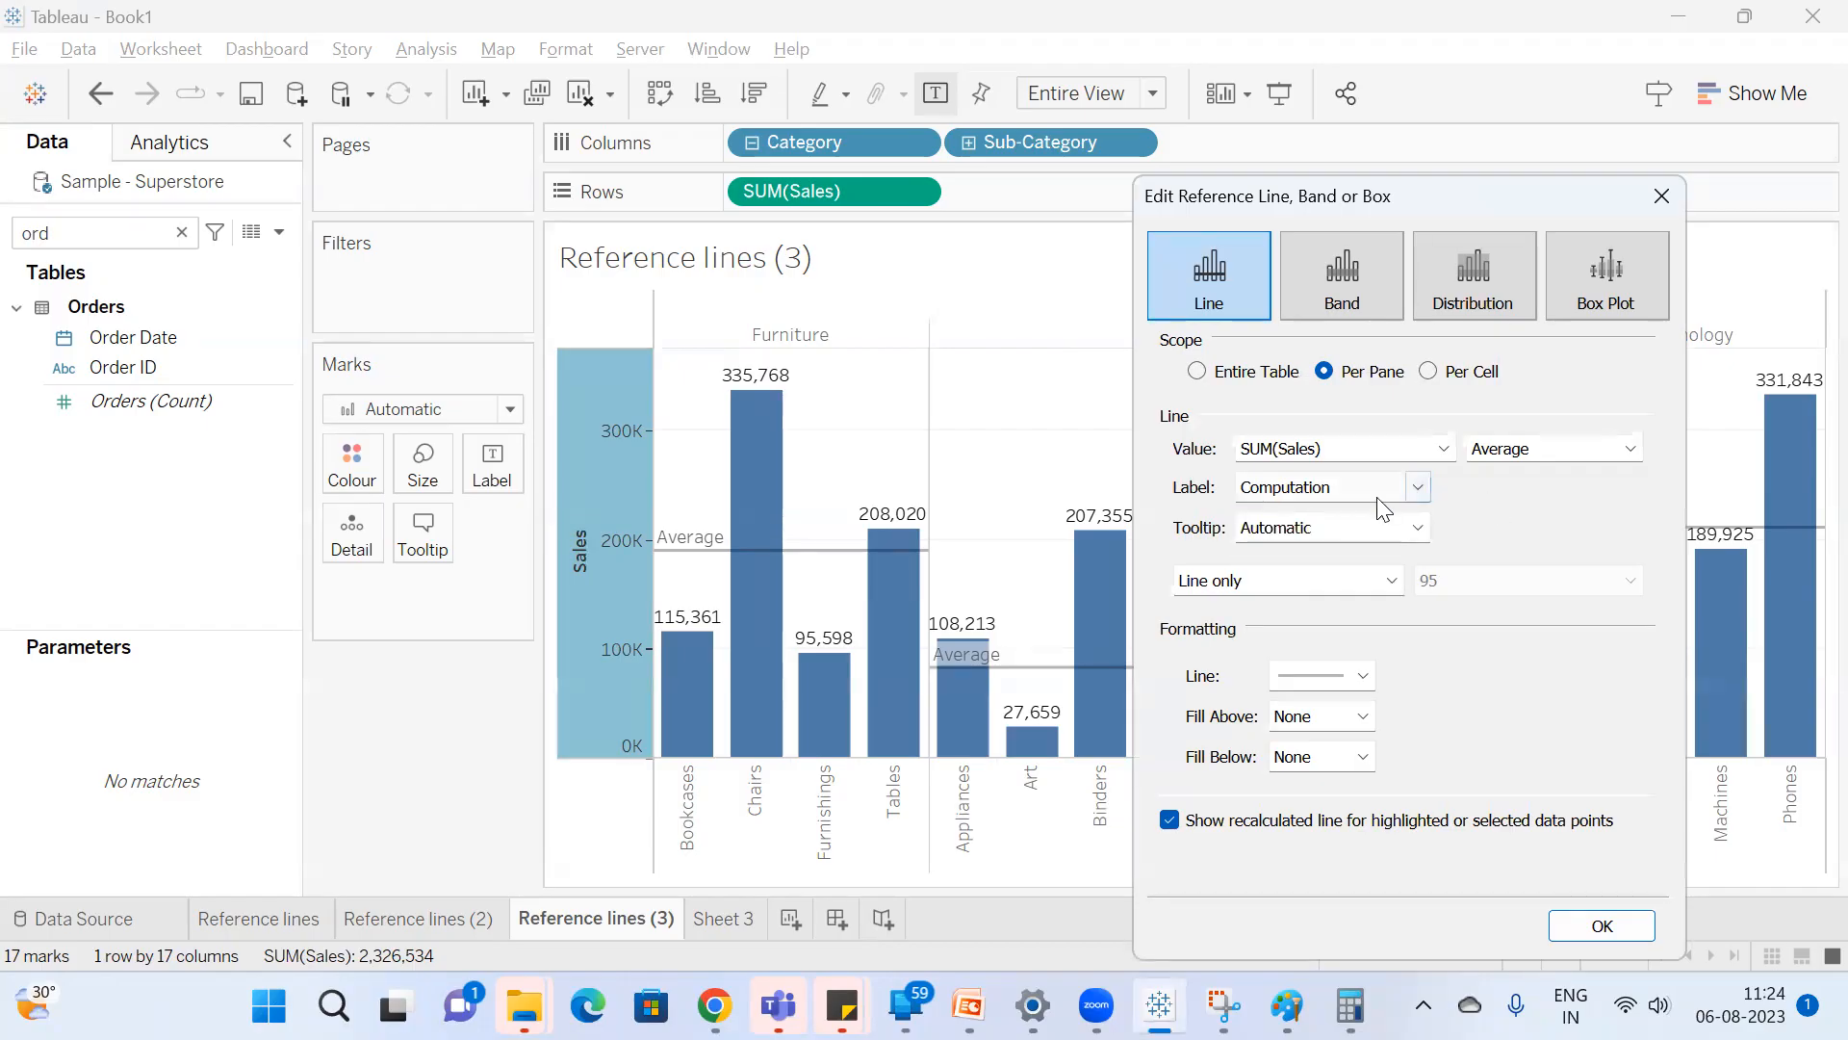
{"action": "left_click", "coordinate": [1407, 487]}
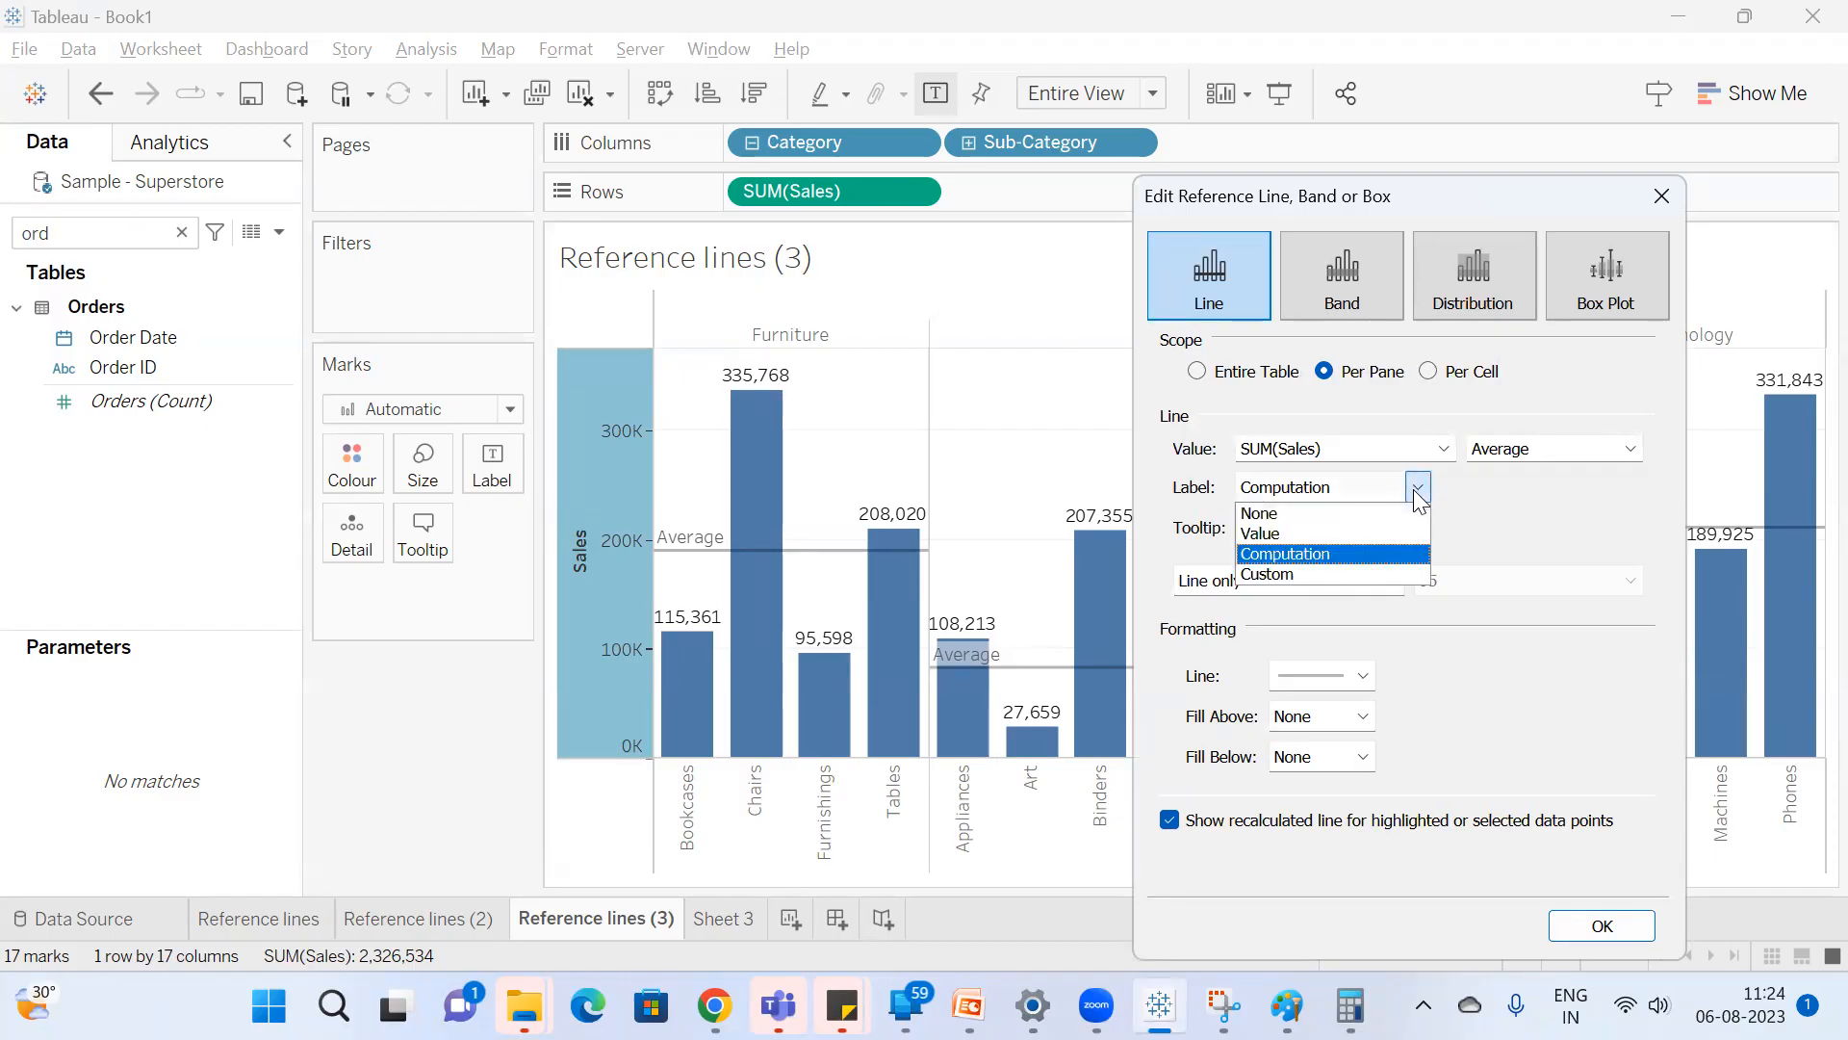
{"action": "left_click", "coordinate": [1286, 531]}
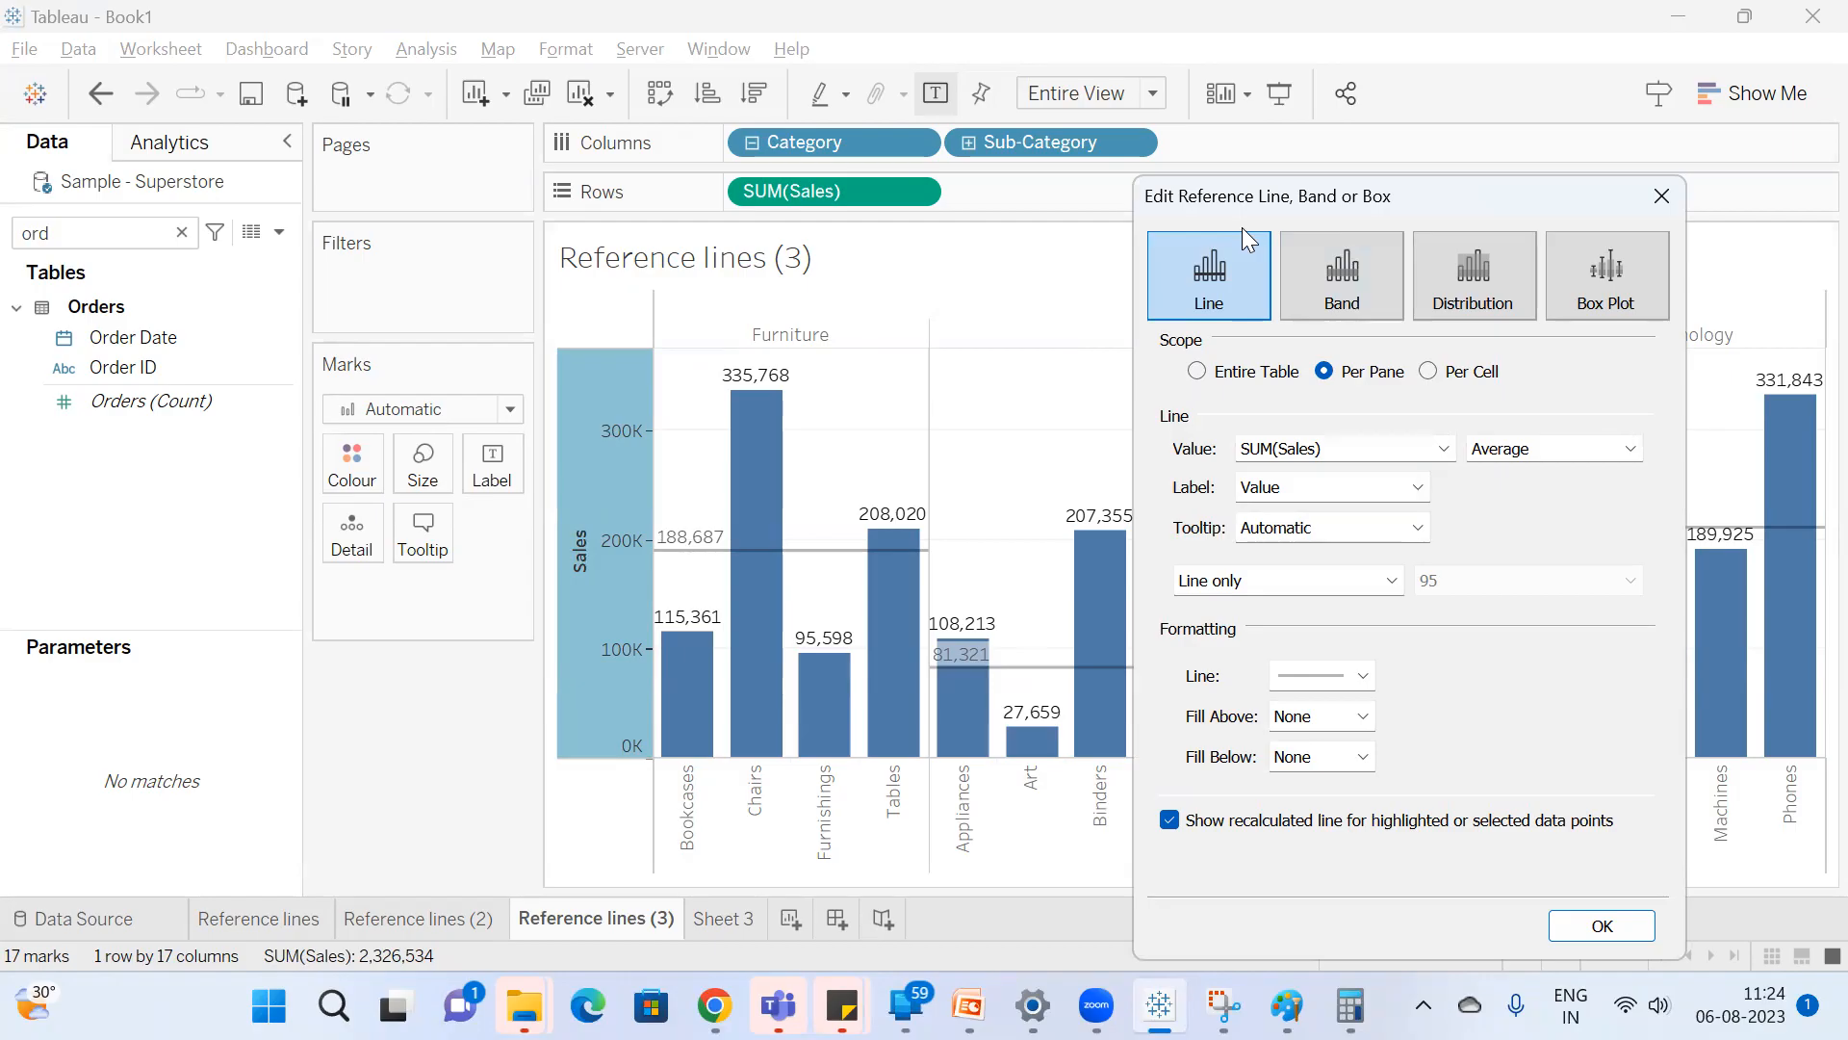
{"action": "left_click_drag", "start_coordinate": [1278, 206], "coordinate": [1557, 225]}
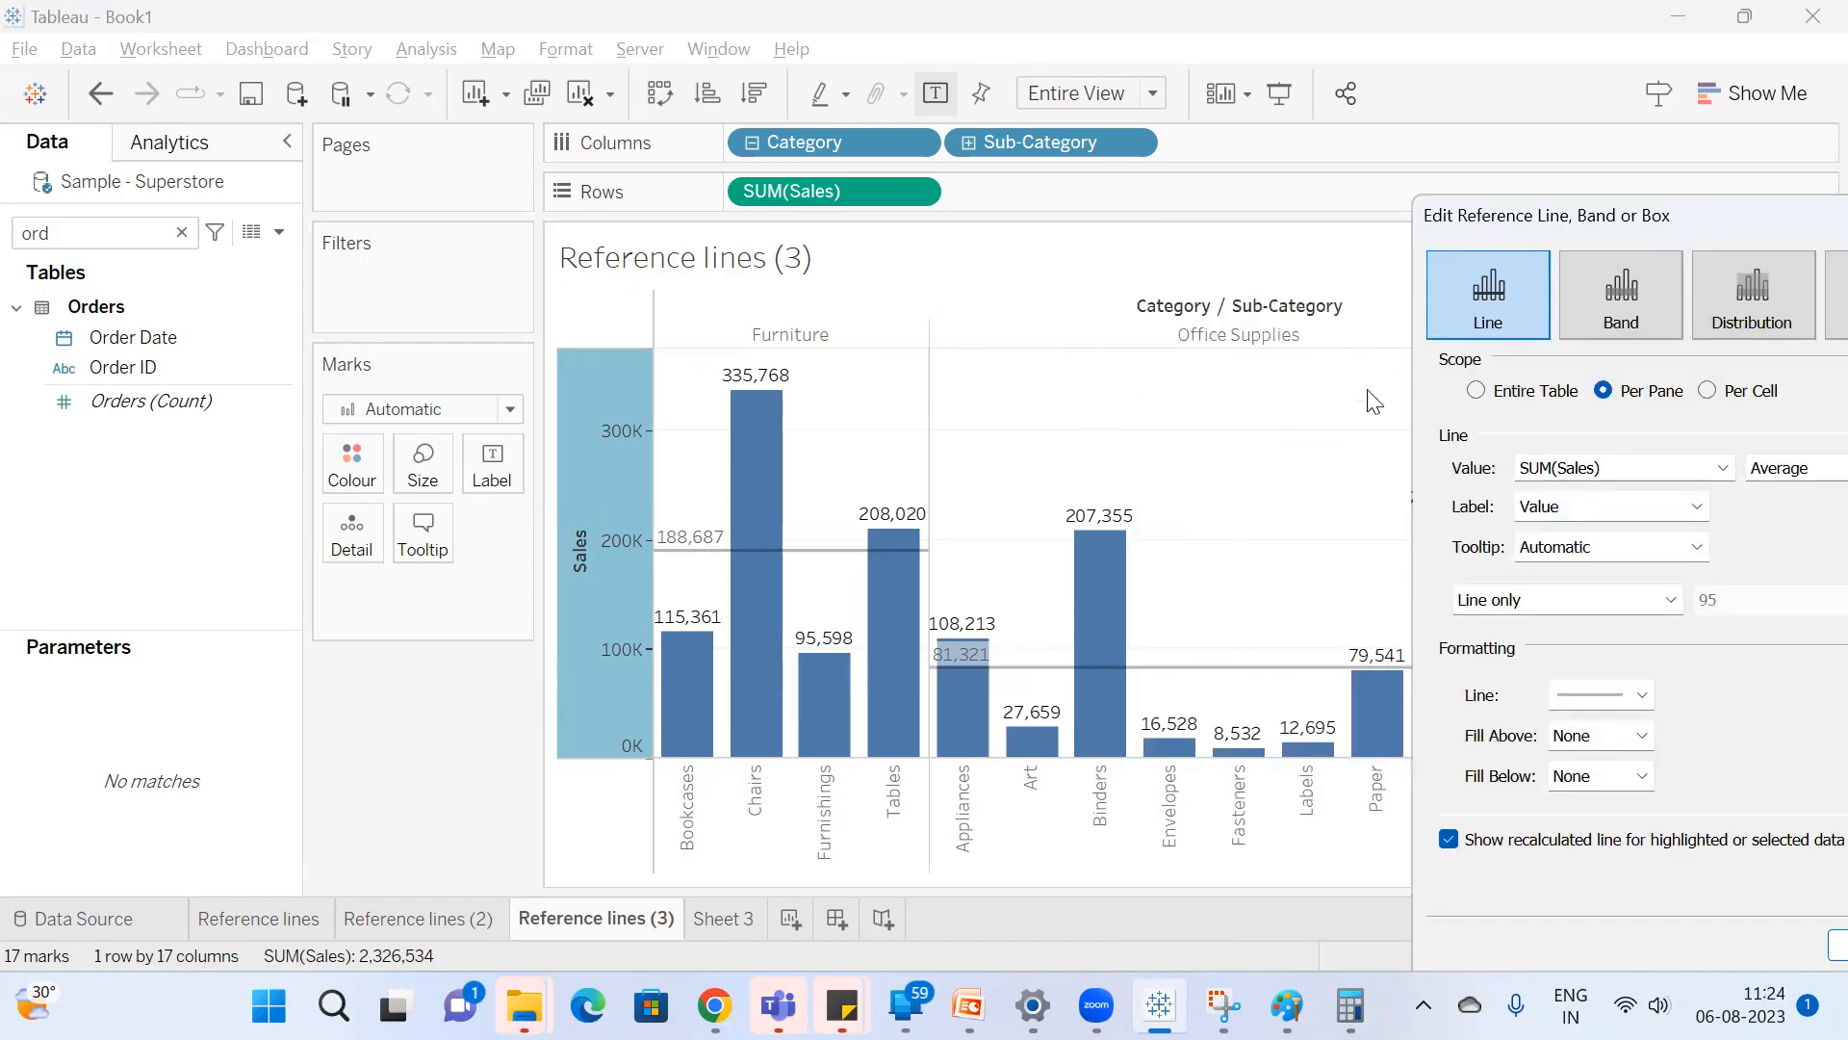
Set the per-pane average reference line's label to None.
{"action": "left_click_drag", "start_coordinate": [1720, 217], "coordinate": [1293, 239]}
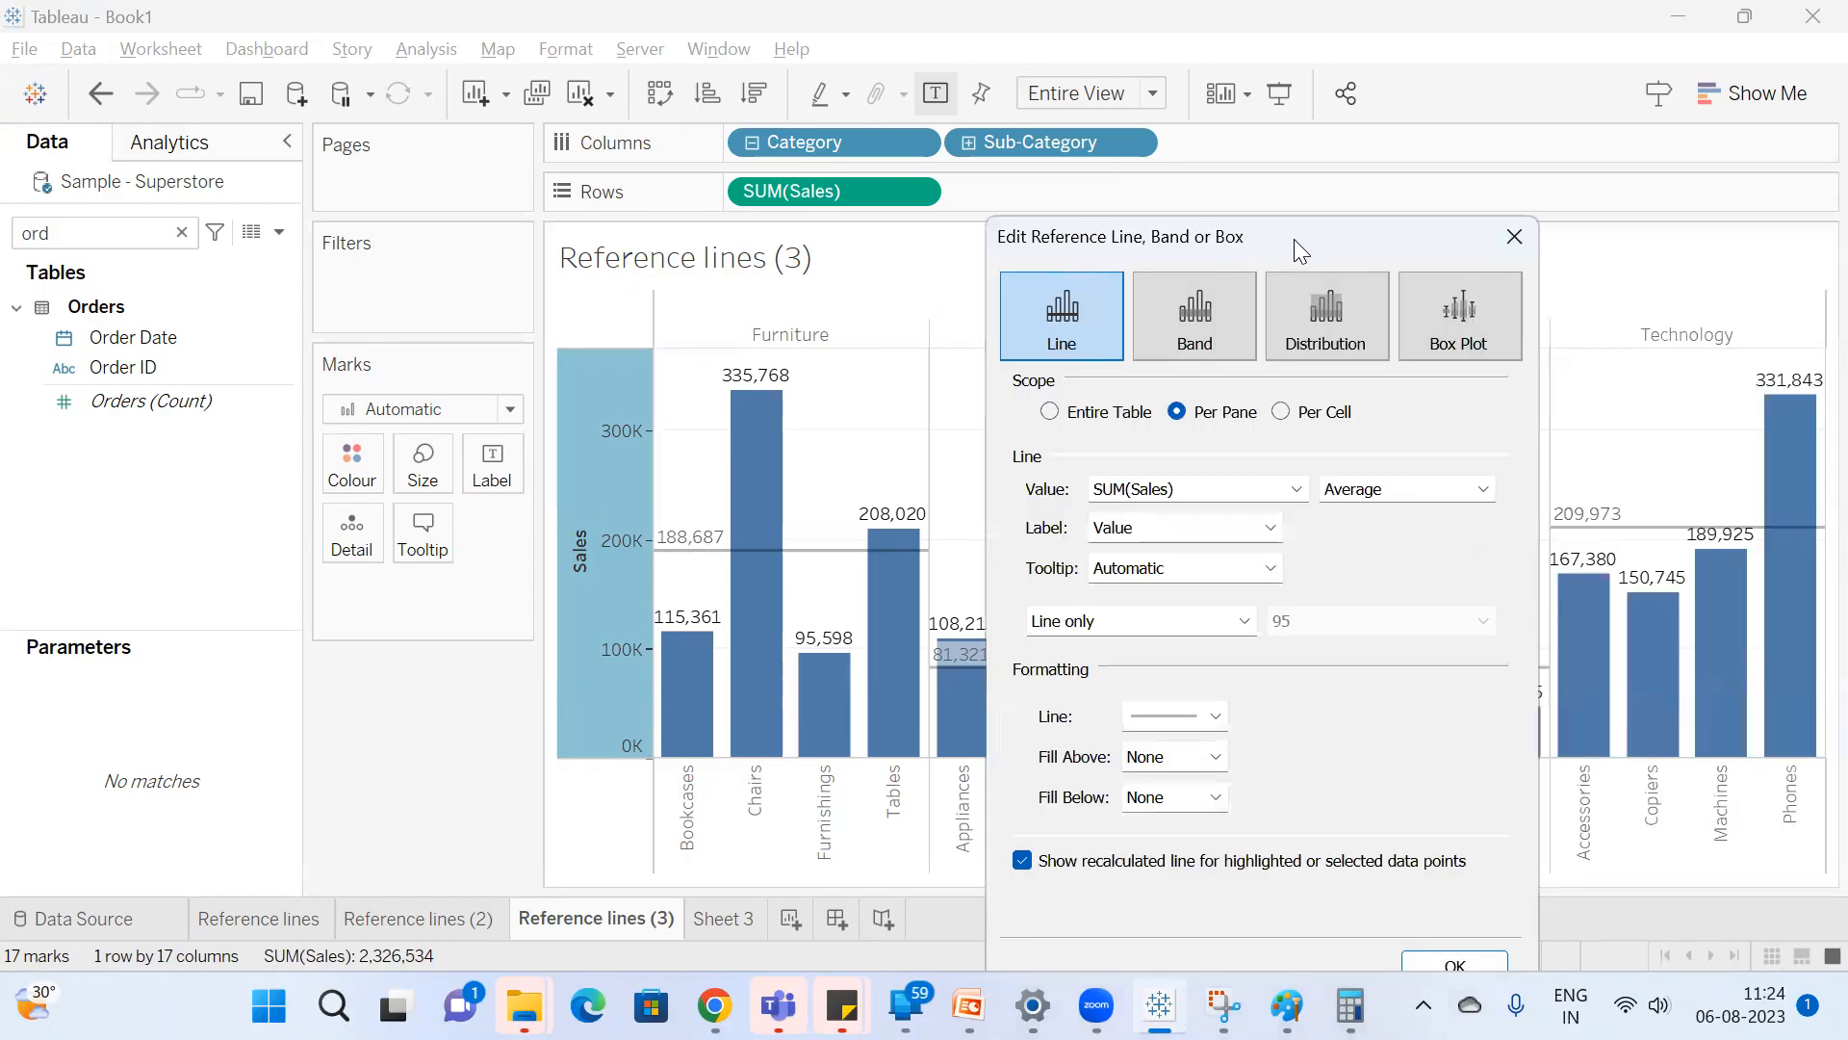
{"action": "left_click", "coordinate": [1155, 533]}
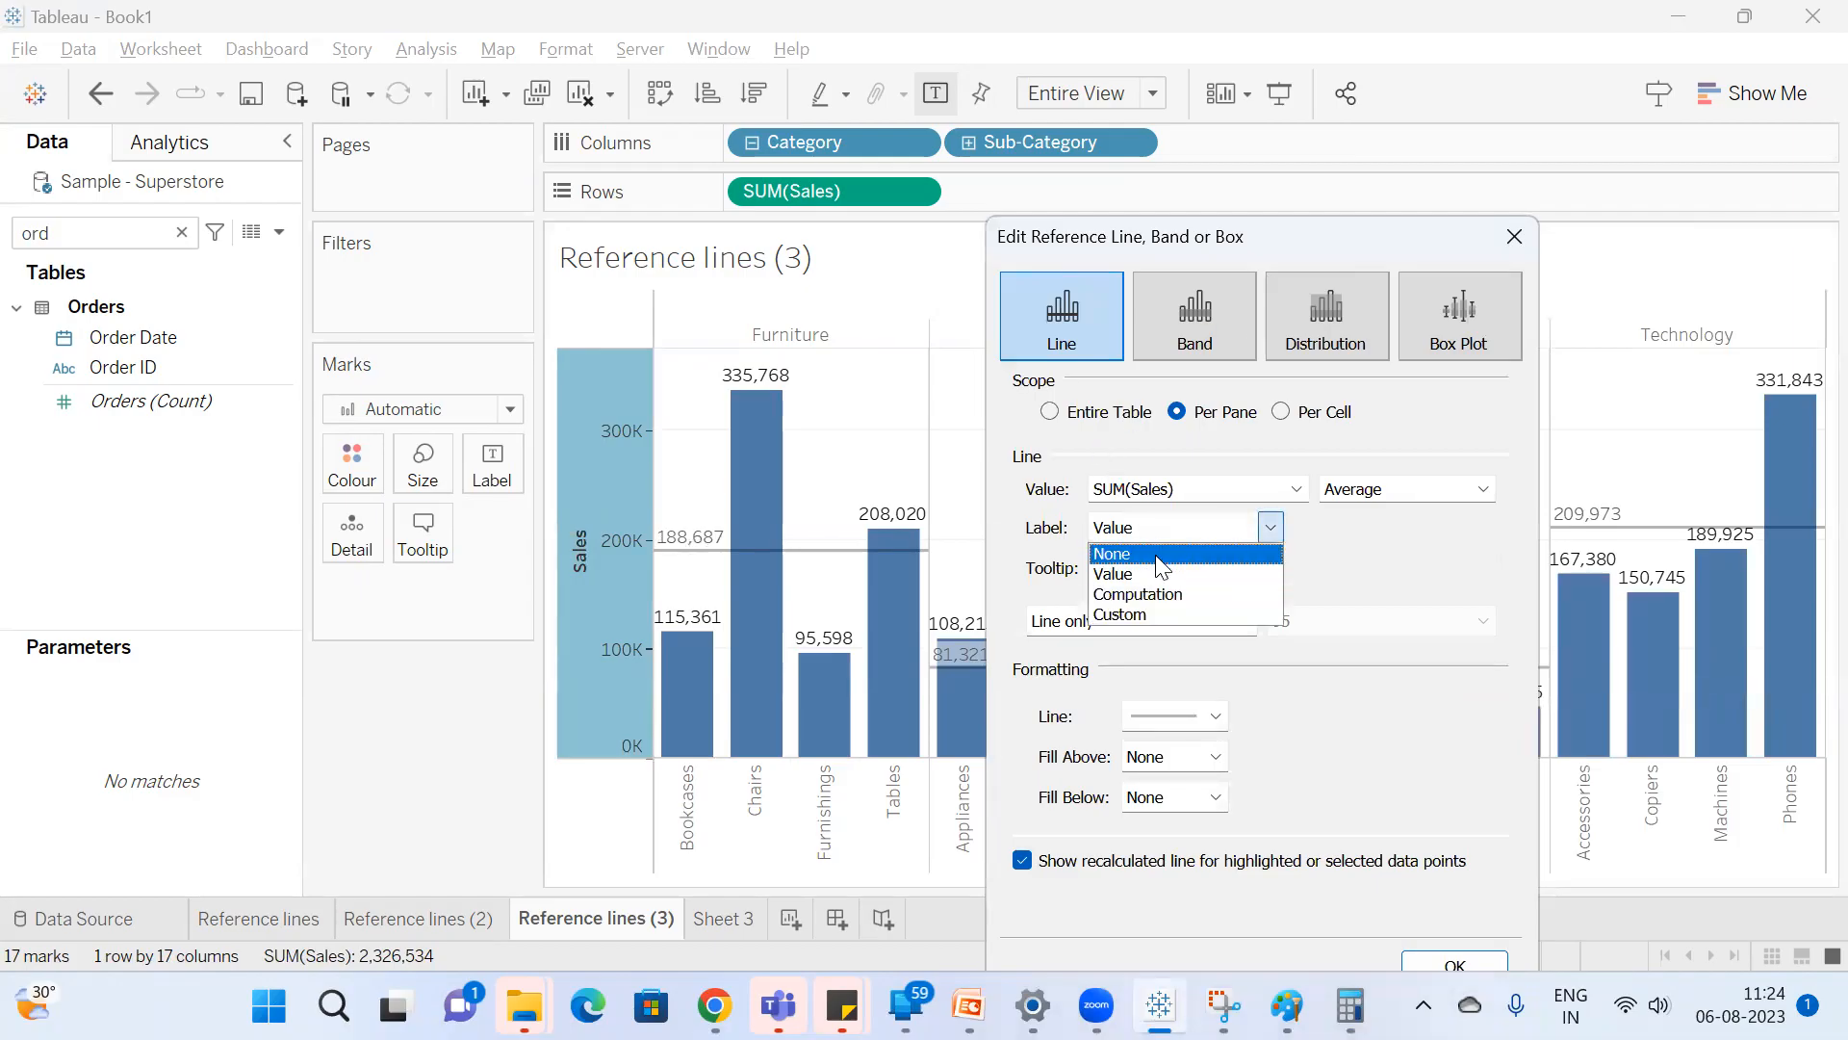
{"action": "left_click", "coordinate": [1155, 555]}
{"action": "left_click_drag", "start_coordinate": [1421, 229], "coordinate": [1463, 212]}
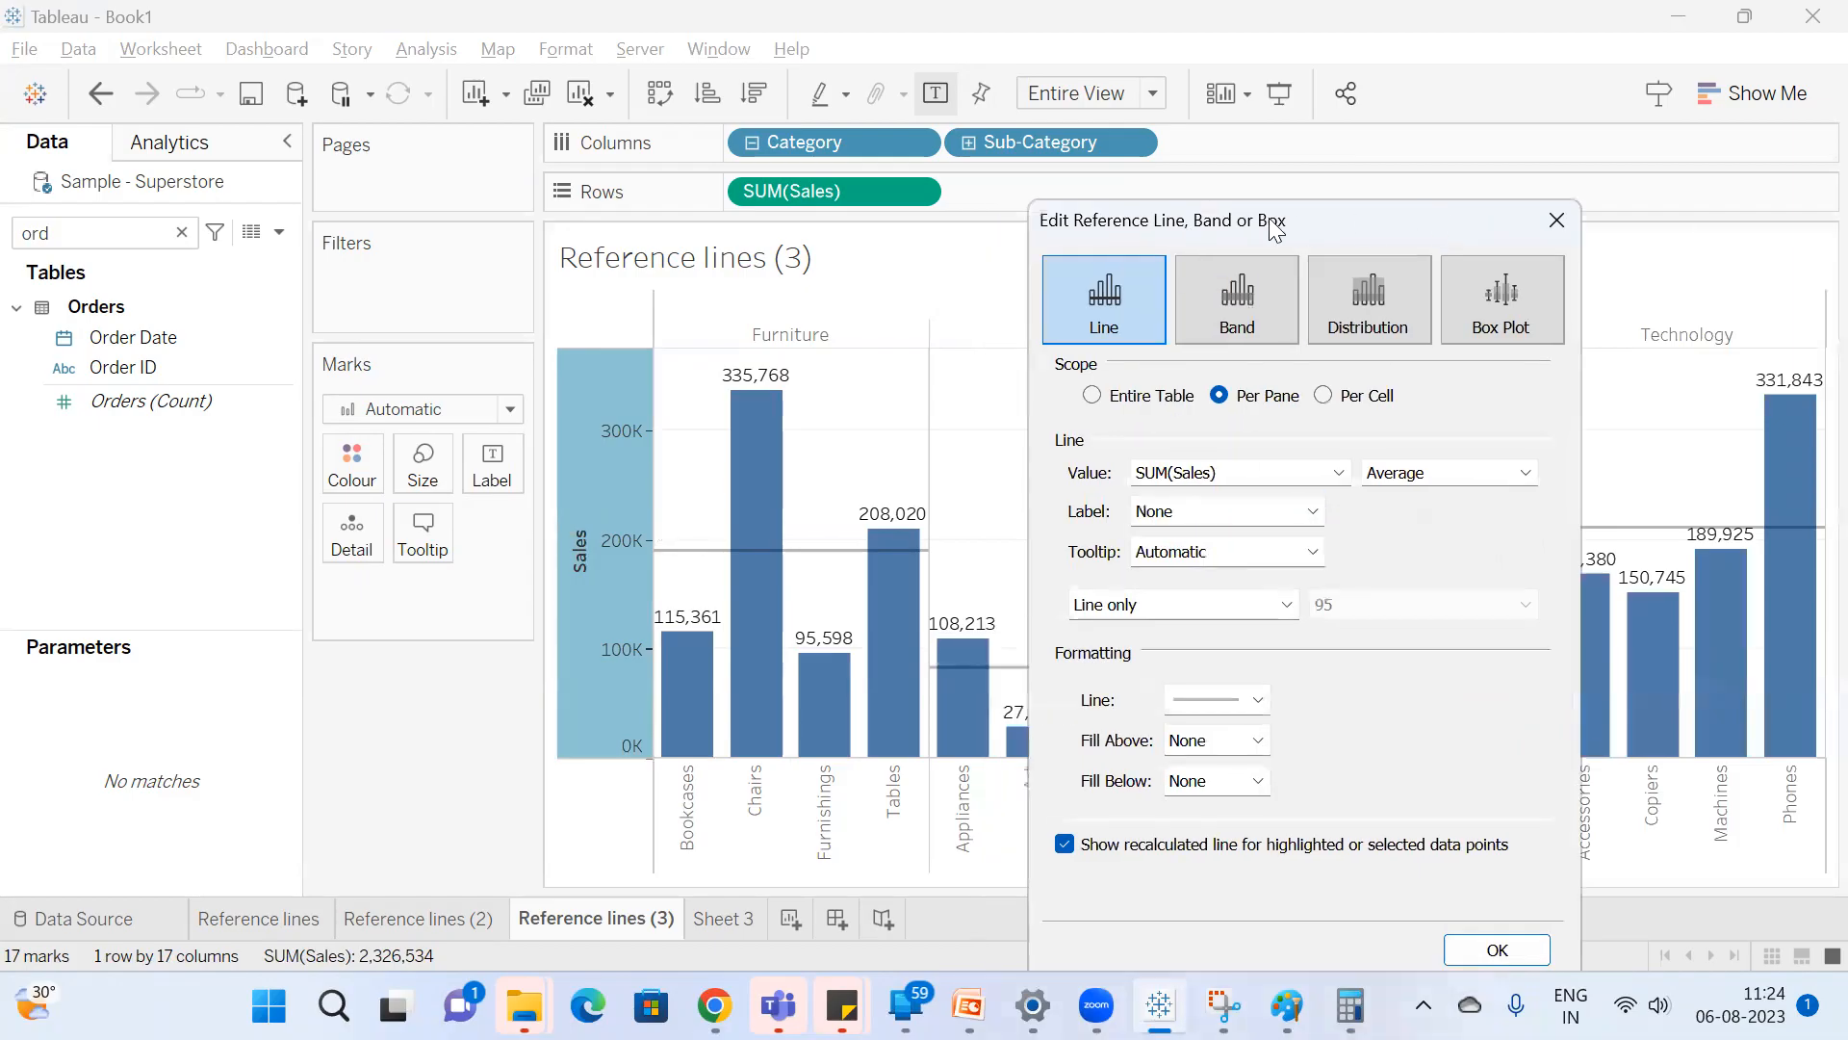
Set the average reference line's label to Value, then to Computation.
{"action": "left_click_drag", "start_coordinate": [1280, 234], "coordinate": [1509, 86]}
{"action": "left_click", "coordinate": [1425, 373]}
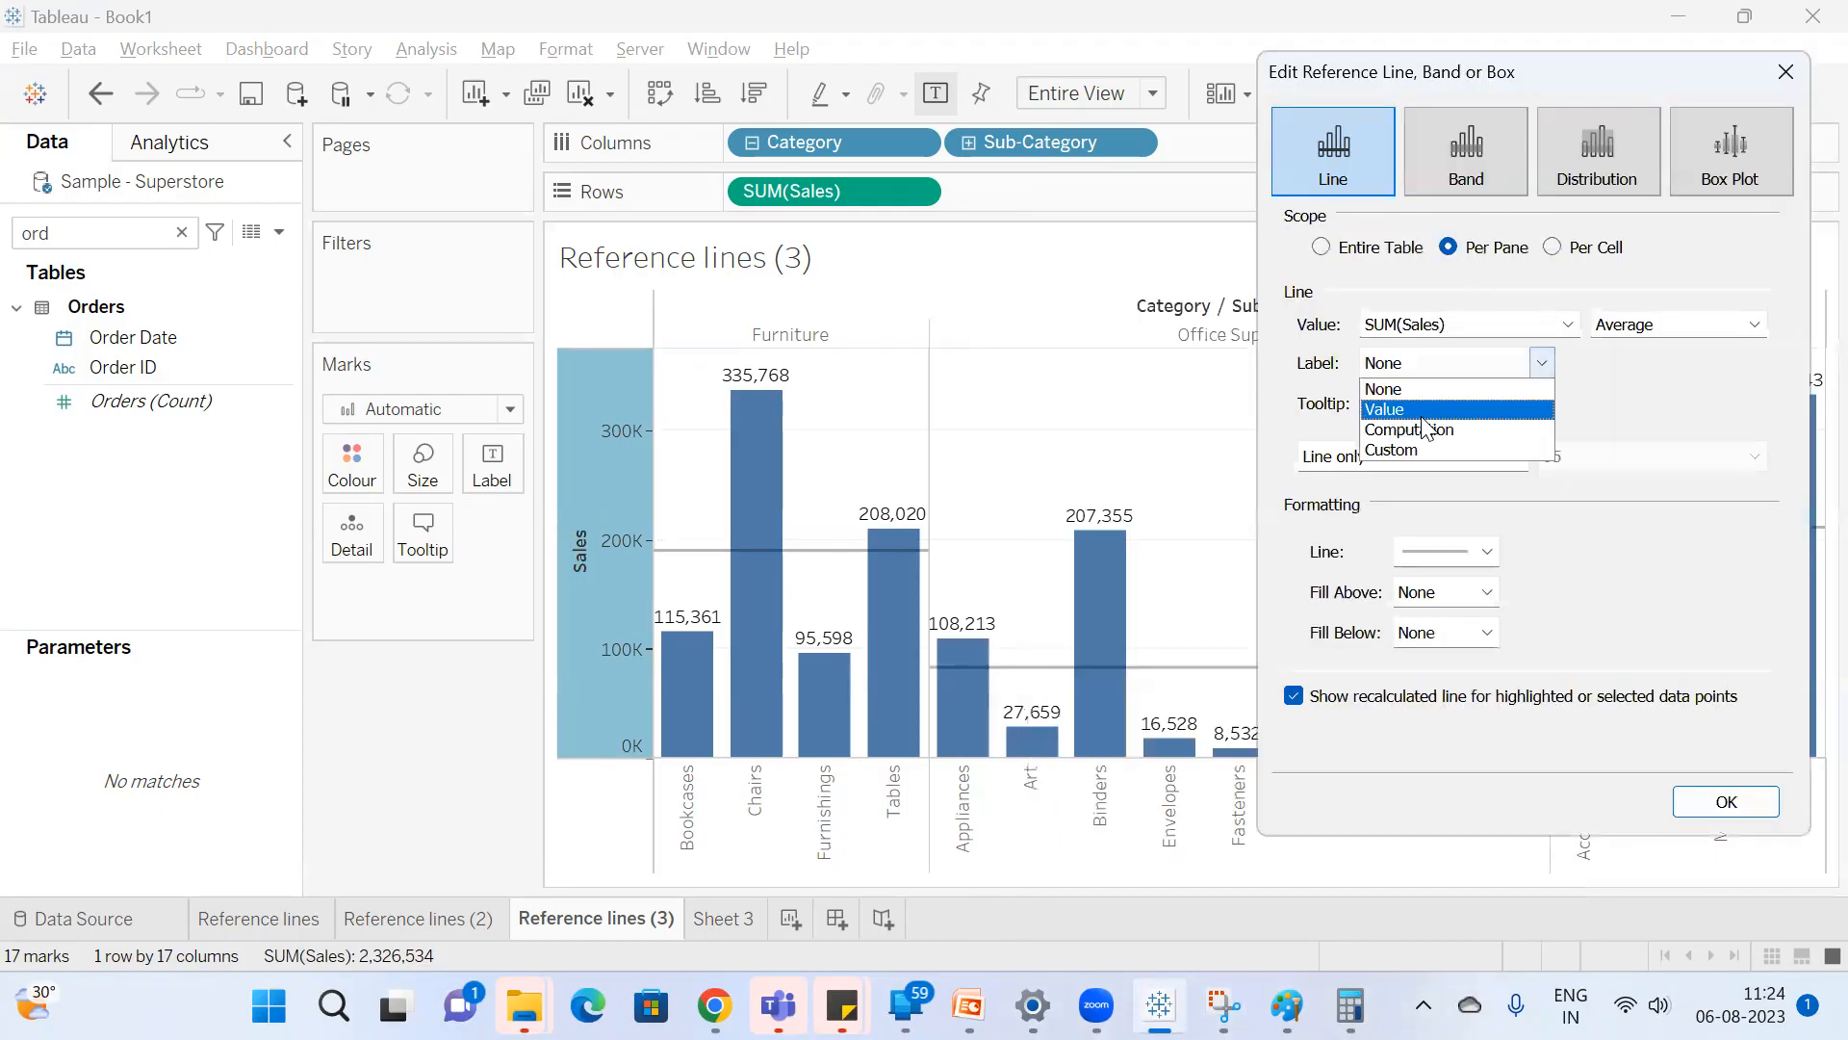
{"action": "left_click", "coordinate": [1409, 430]}
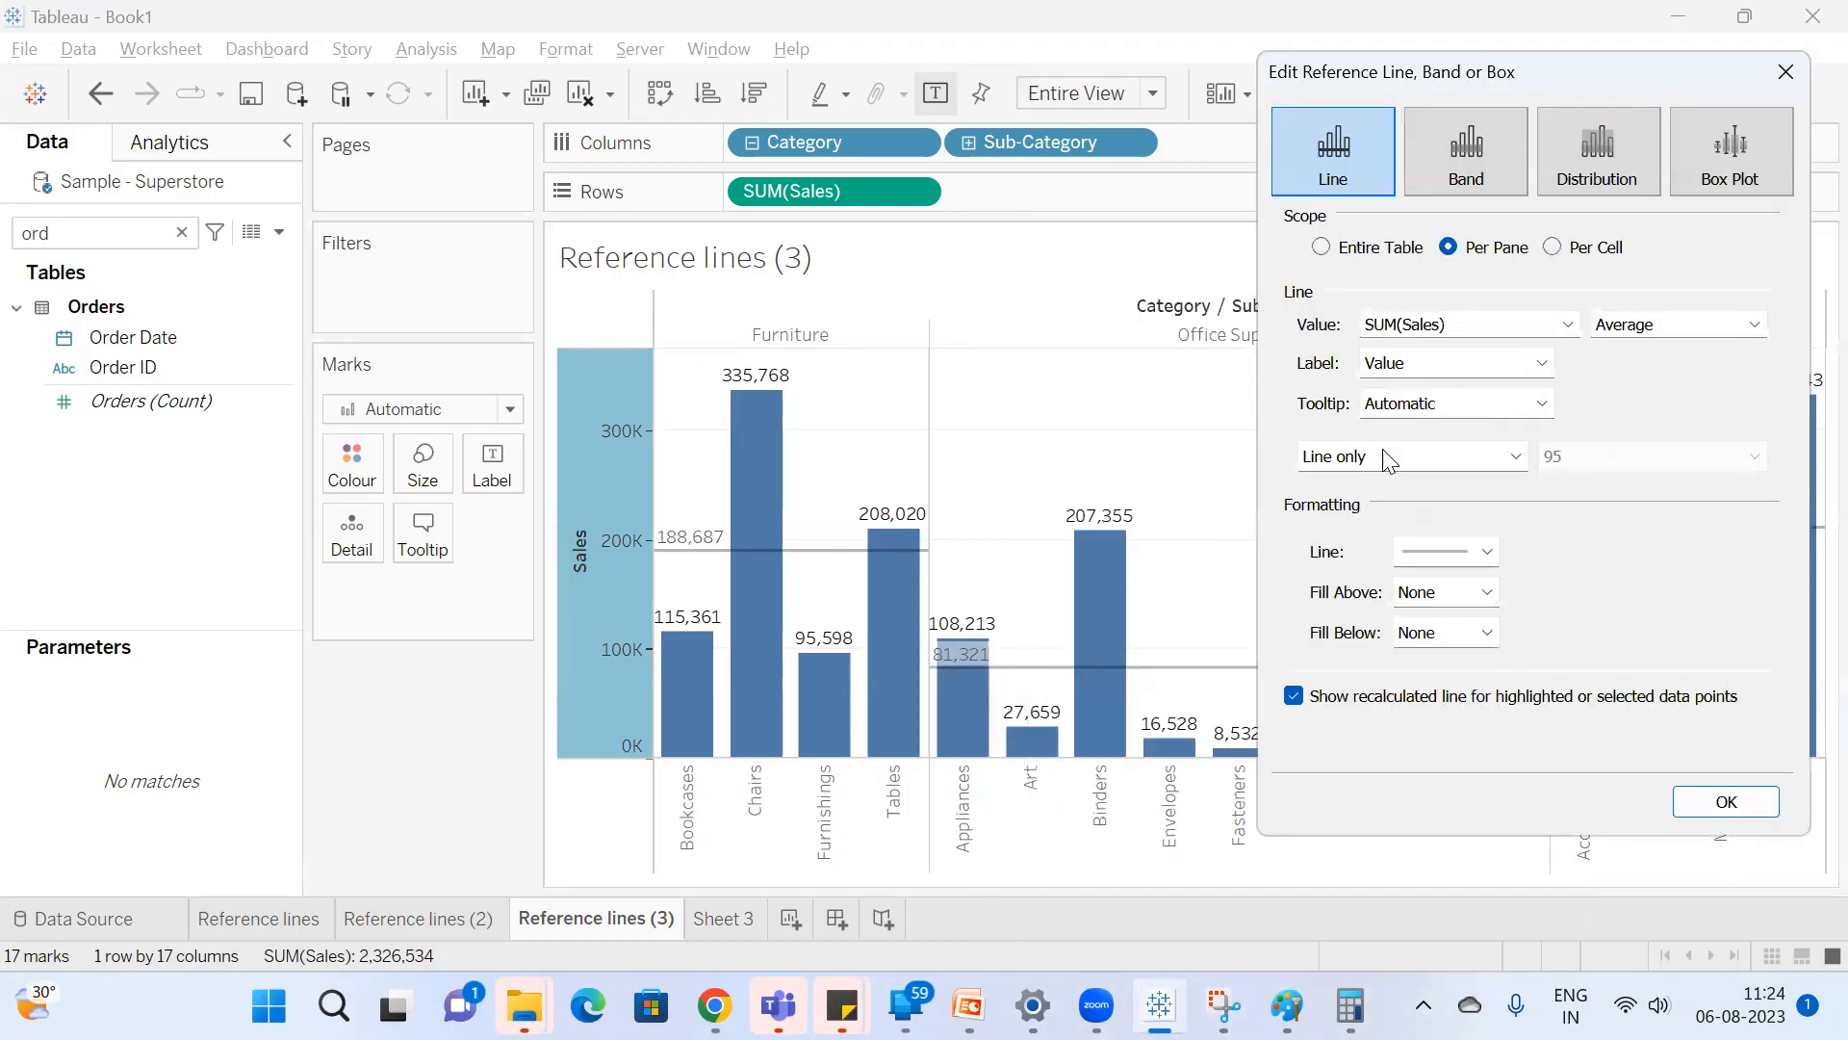
{"action": "left_click", "coordinate": [1438, 383]}
{"action": "left_click", "coordinate": [1438, 425]}
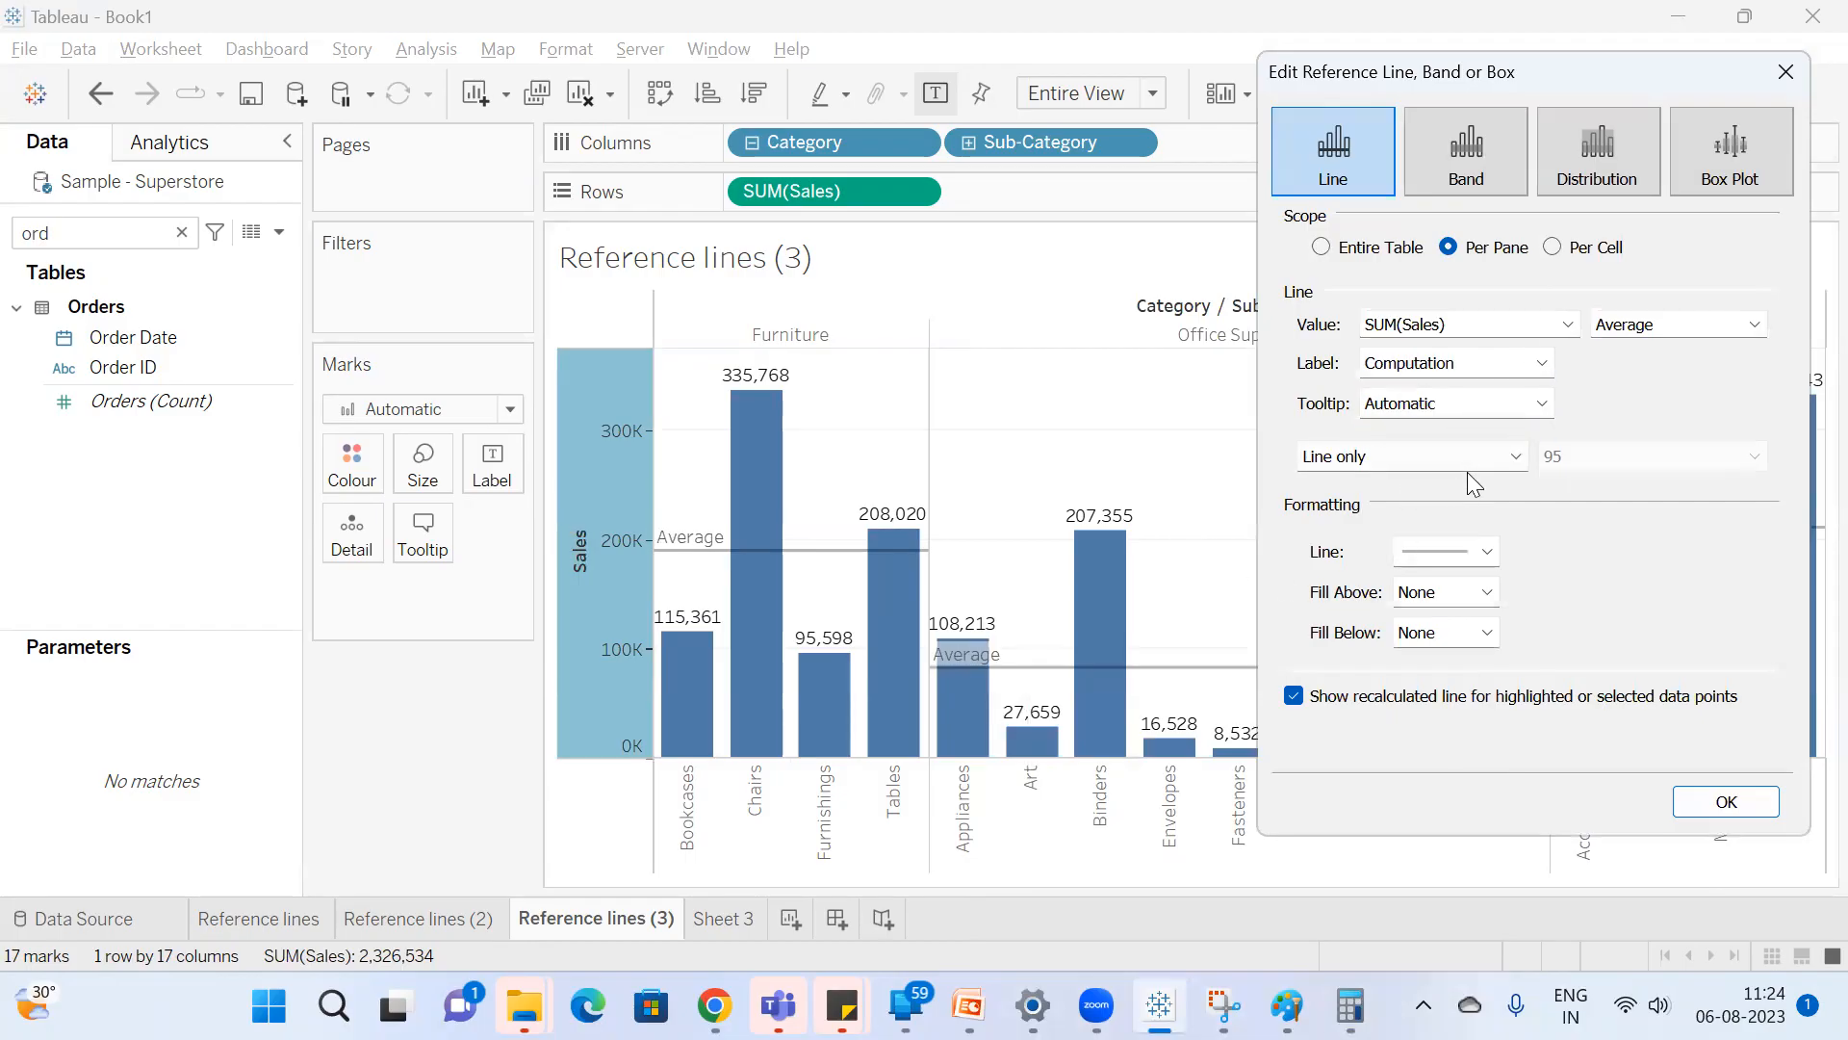
Give the average reference line a custom label reading "Avg of Sales".
{"action": "left_click", "coordinate": [1479, 369]}
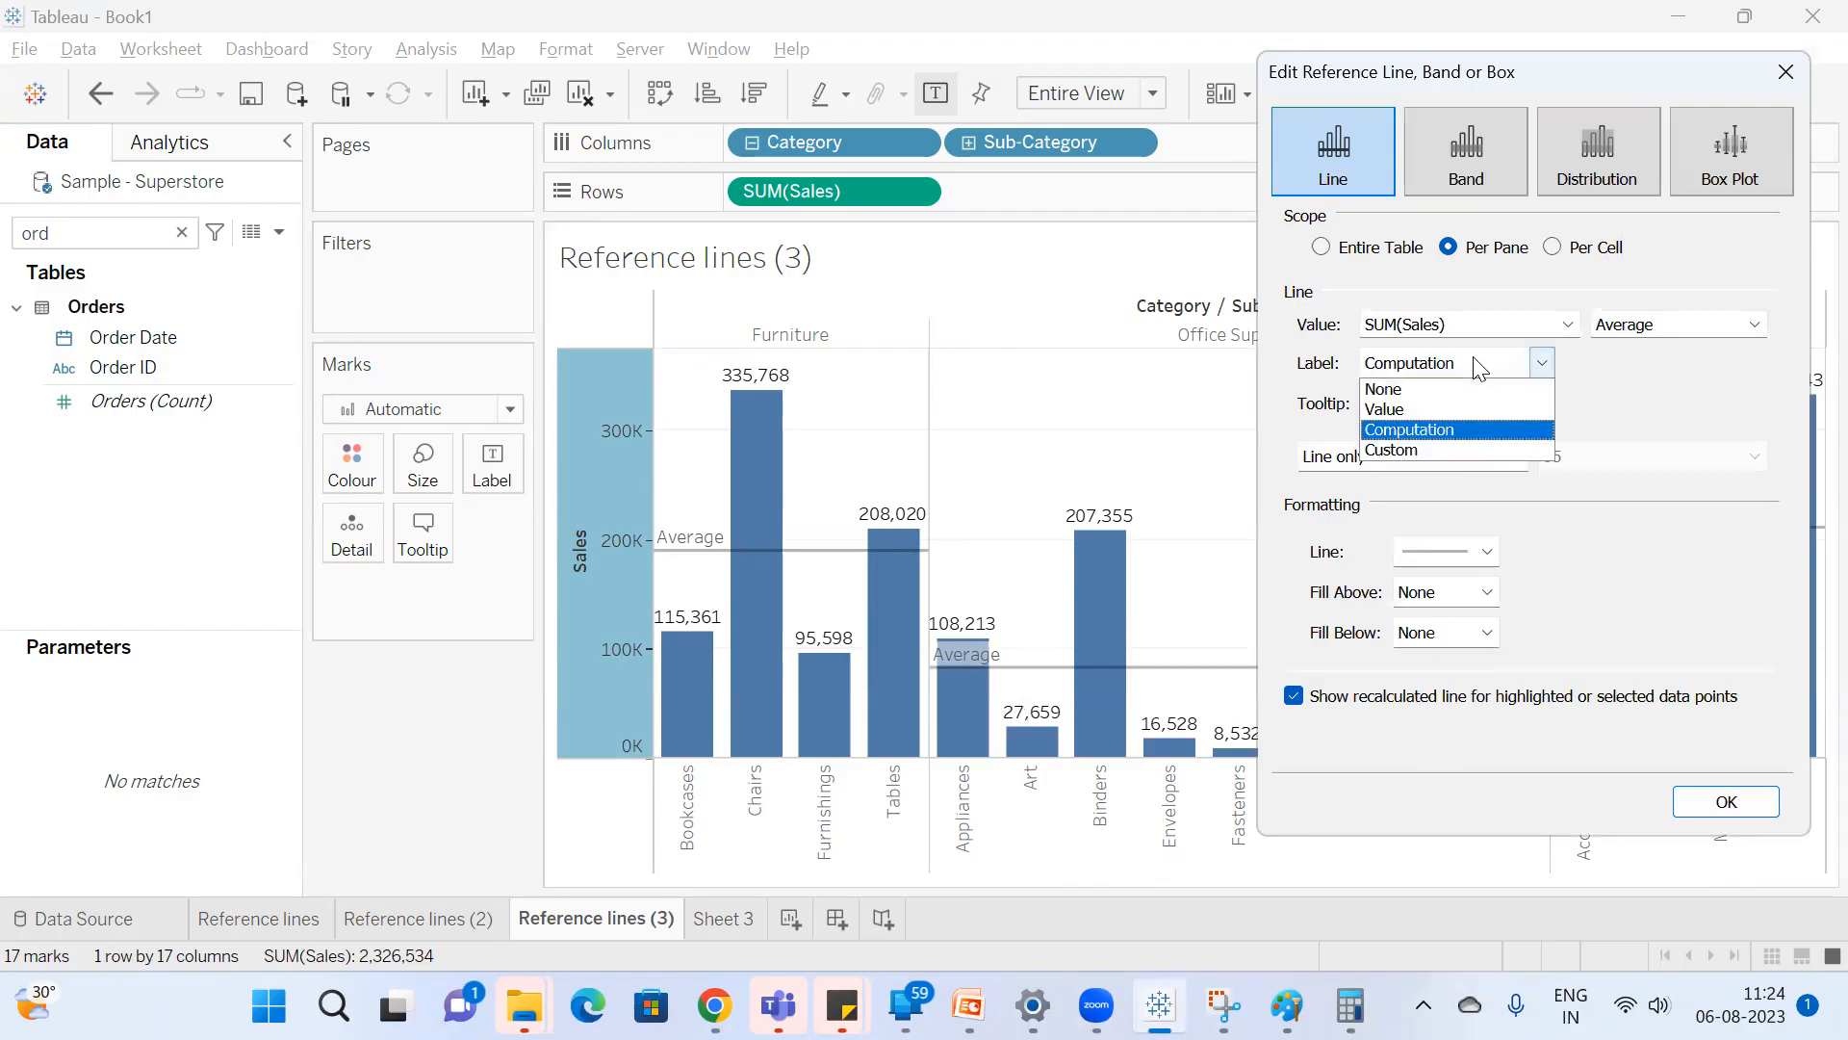
{"action": "left_click", "coordinate": [1449, 451]}
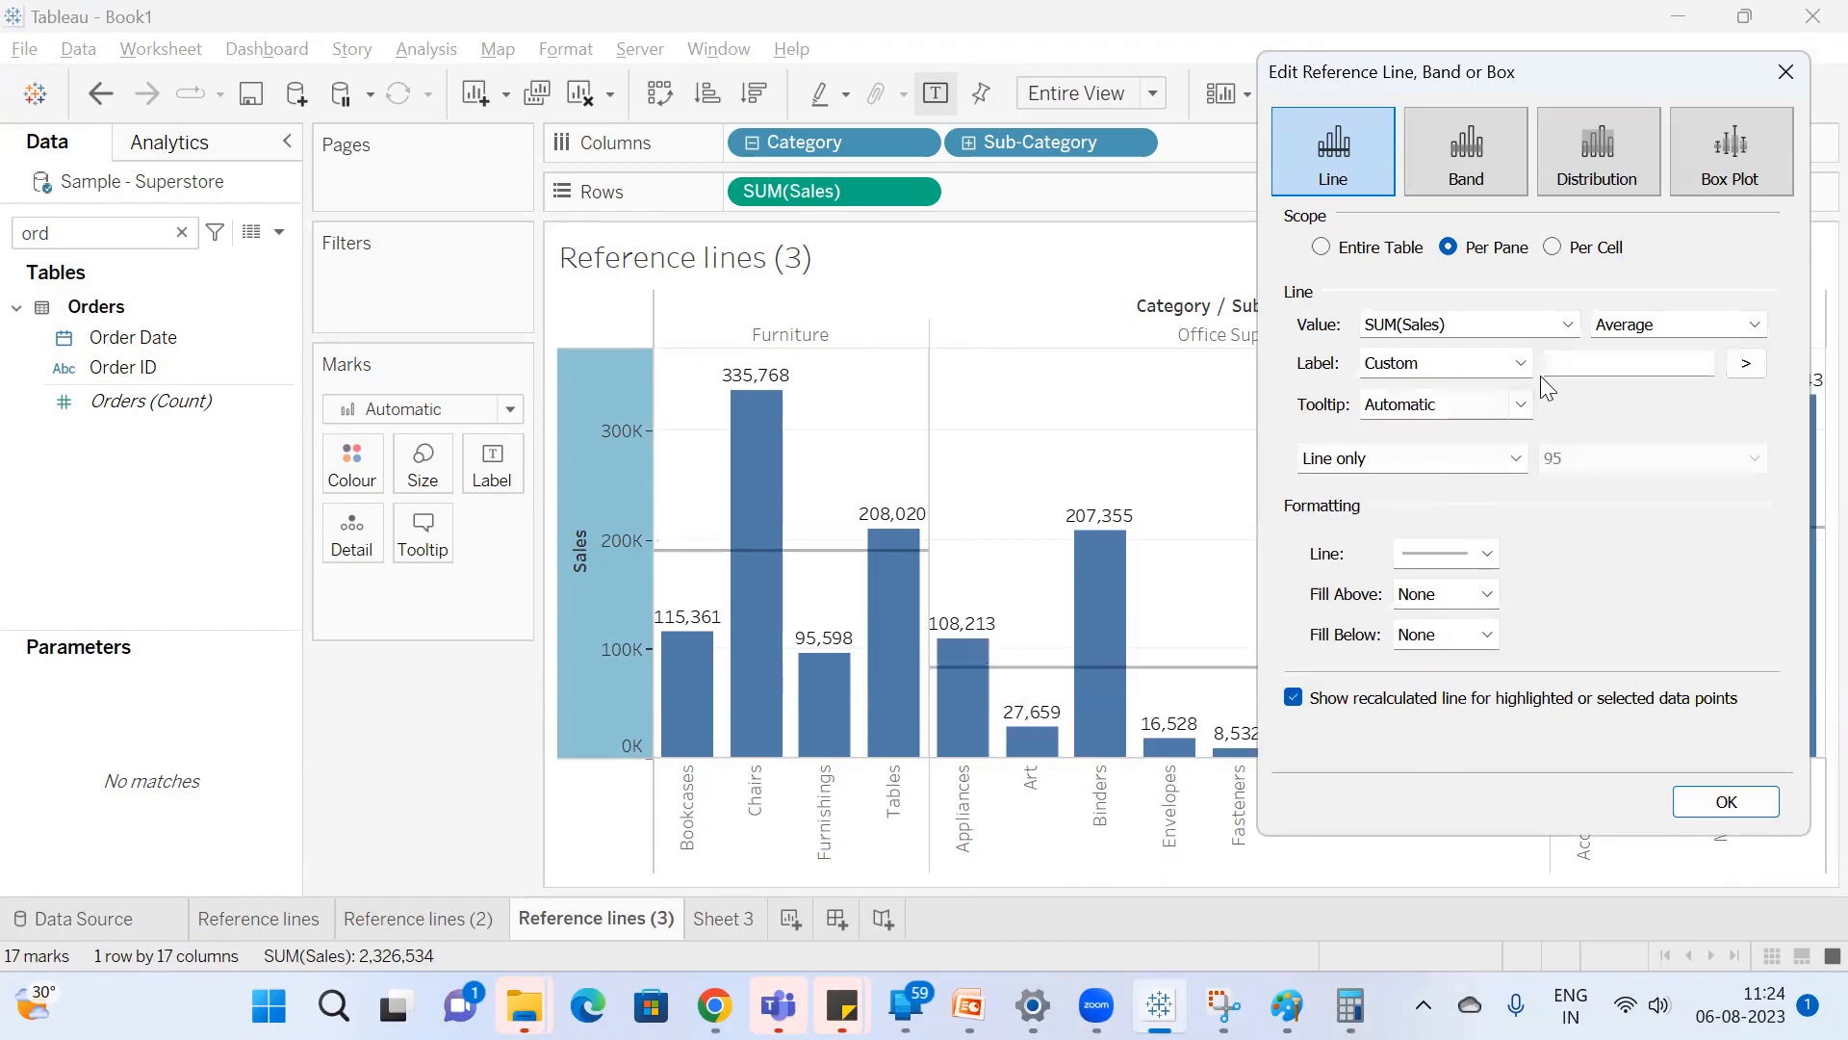
{"action": "left_click", "coordinate": [1636, 365]}
{"action": "type", "text": "Avg of sl"}
{"action": "key", "text": "BackSpace"}
{"action": "key", "text": "BackSpace"}
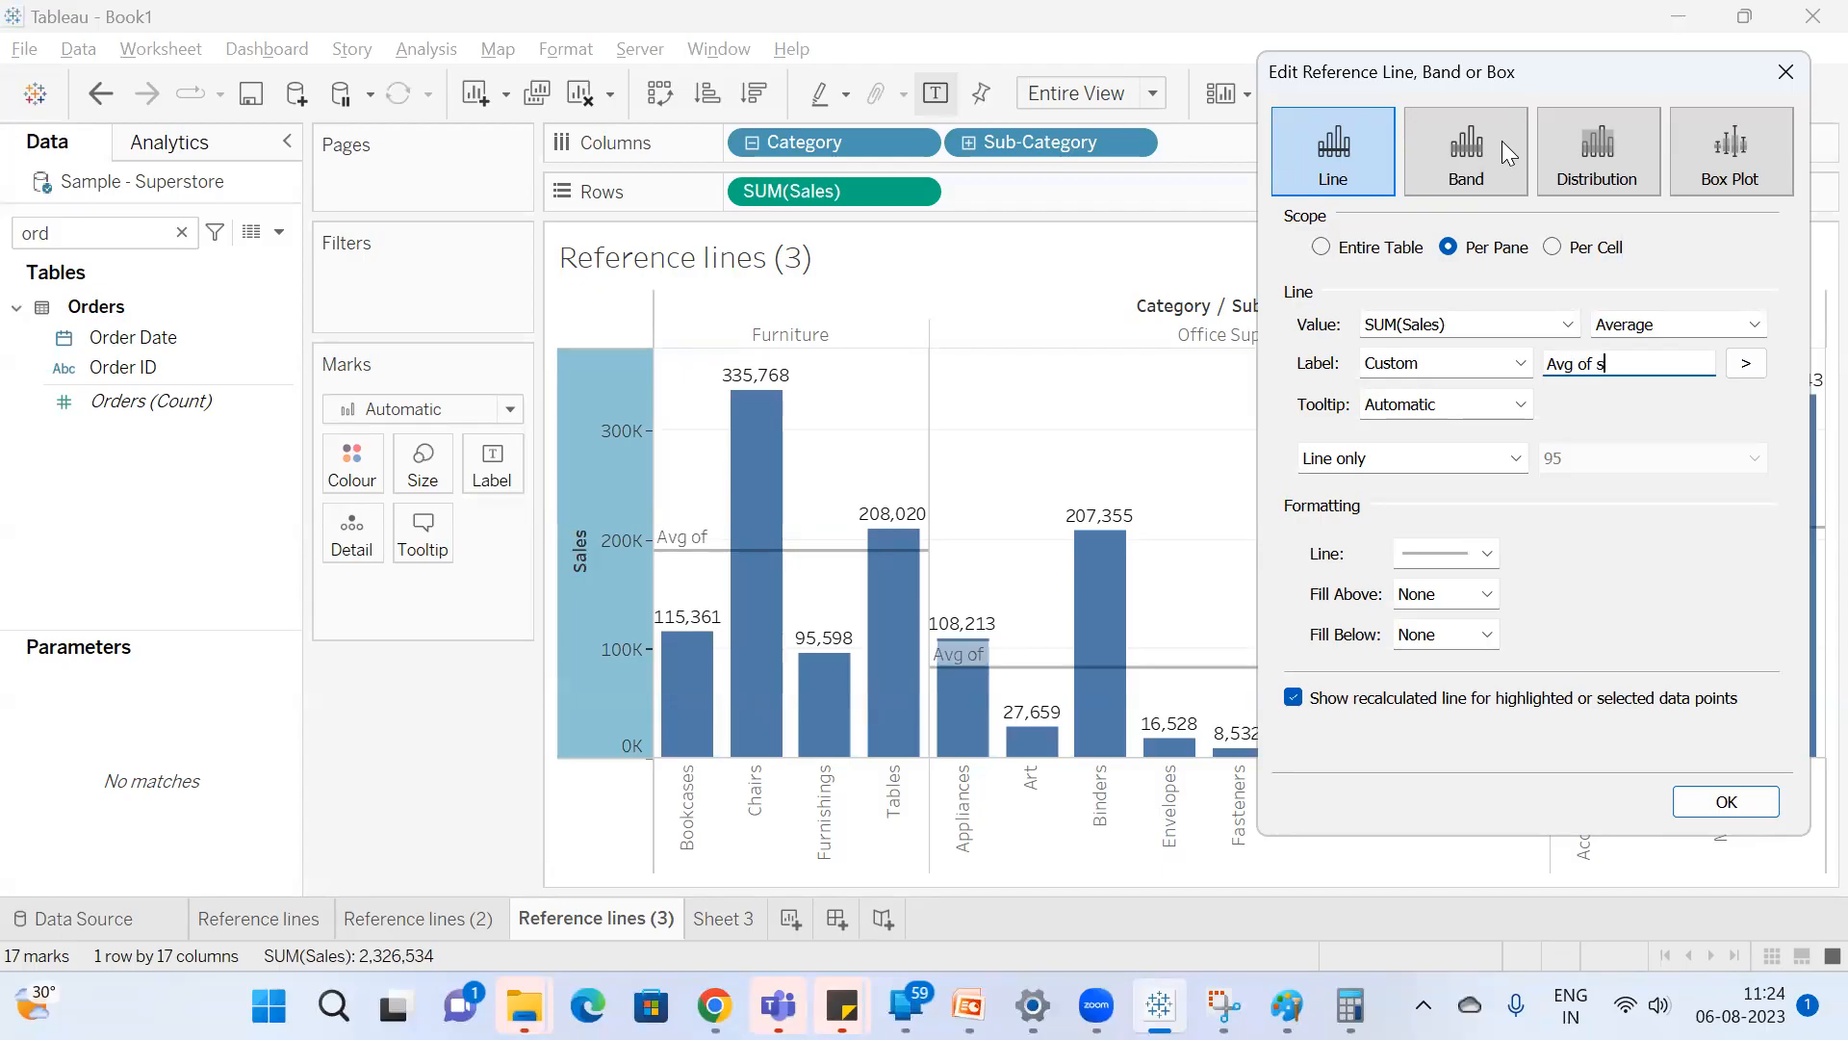
{"action": "type", "text": "Sales"}
Append the Field Name placeholder to the custom label, then clear the whole label text.
{"action": "left_click", "coordinate": [1745, 364]}
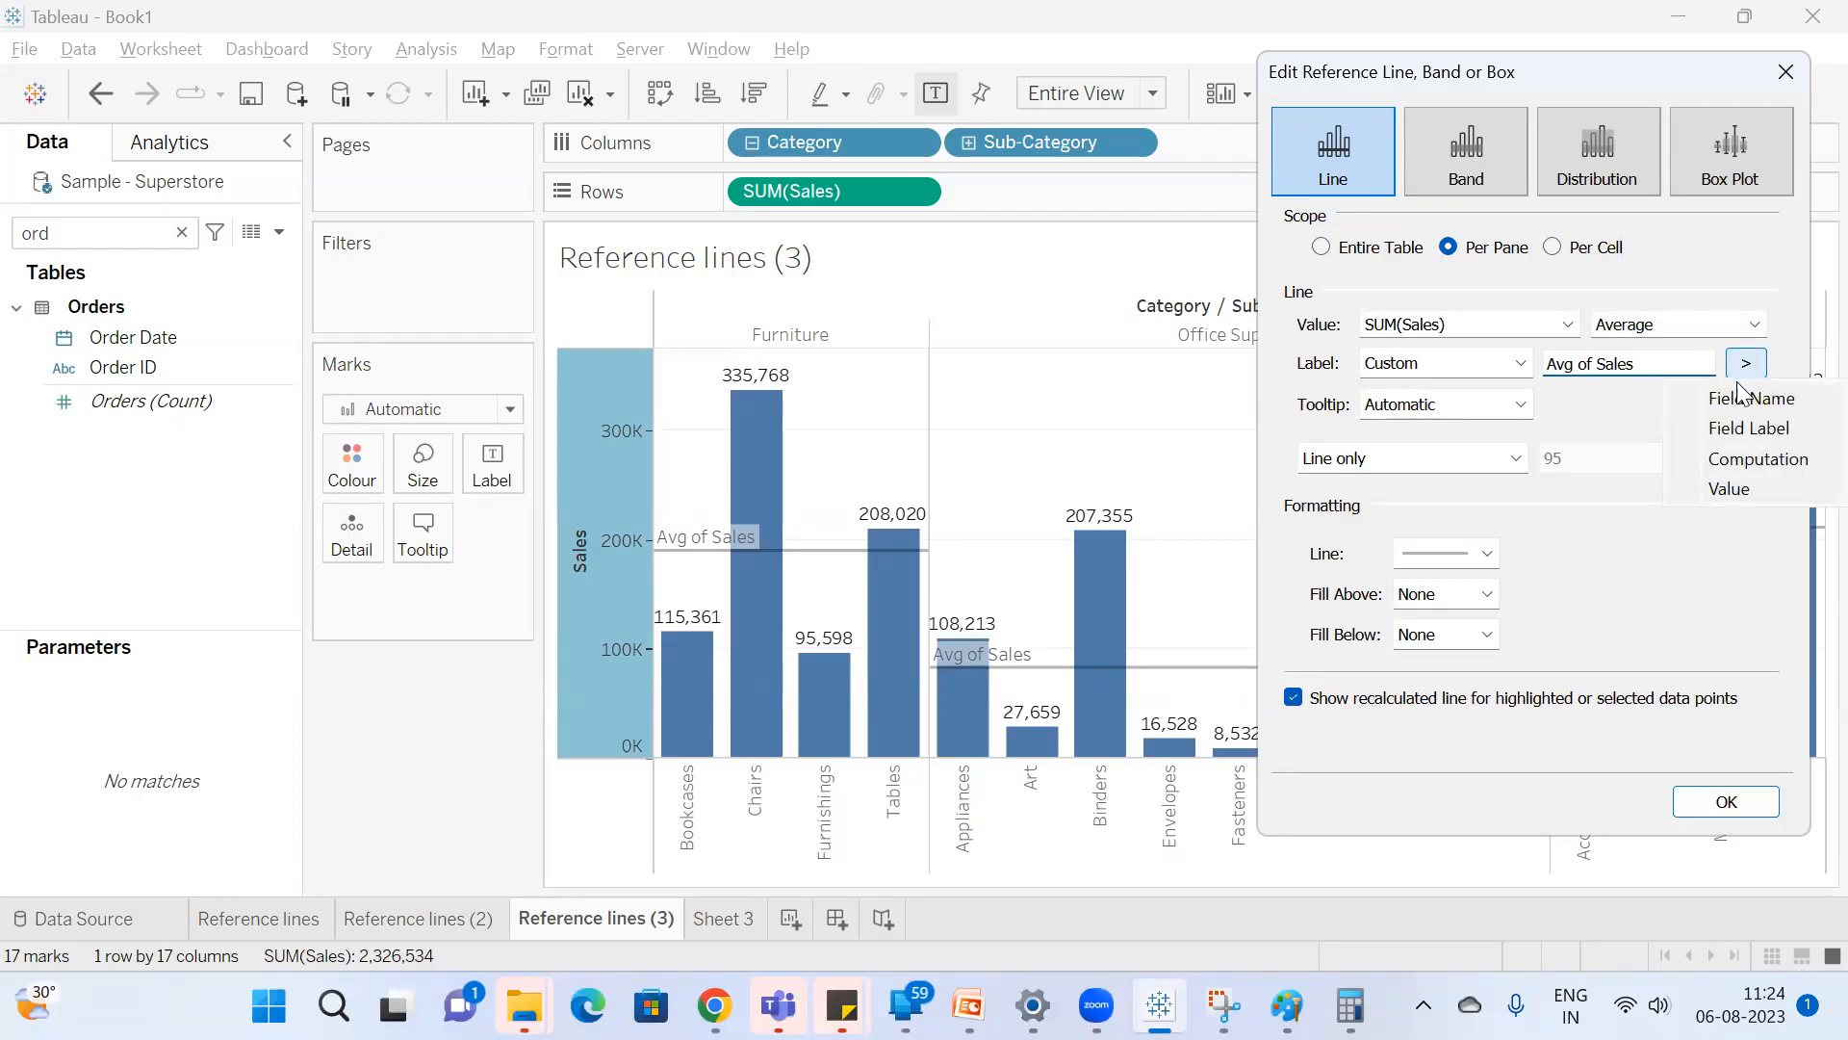
{"action": "left_click", "coordinate": [1742, 404]}
{"action": "left_click_drag", "start_coordinate": [1633, 364], "coordinate": [1360, 332]}
{"action": "key", "text": "BackSpace"}
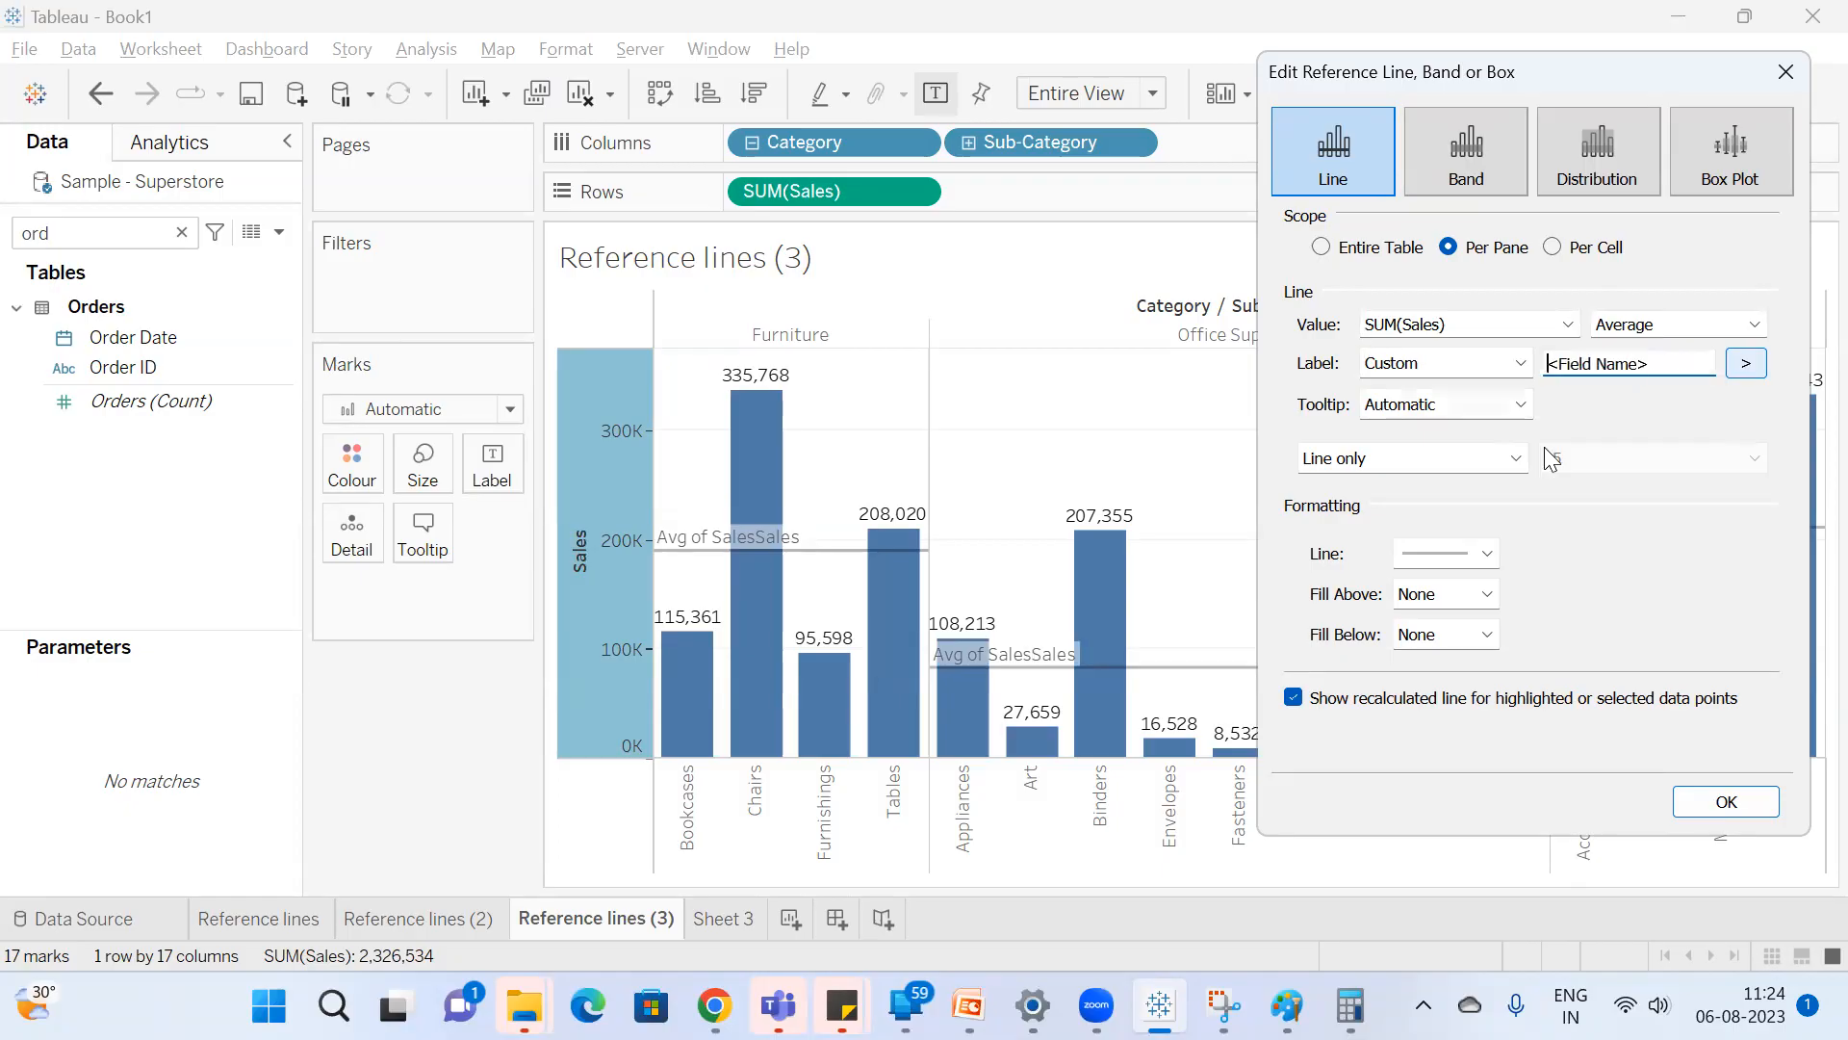
{"action": "left_click_drag", "start_coordinate": [1683, 366], "coordinate": [1355, 342]}
{"action": "key", "text": "BackSpace"}
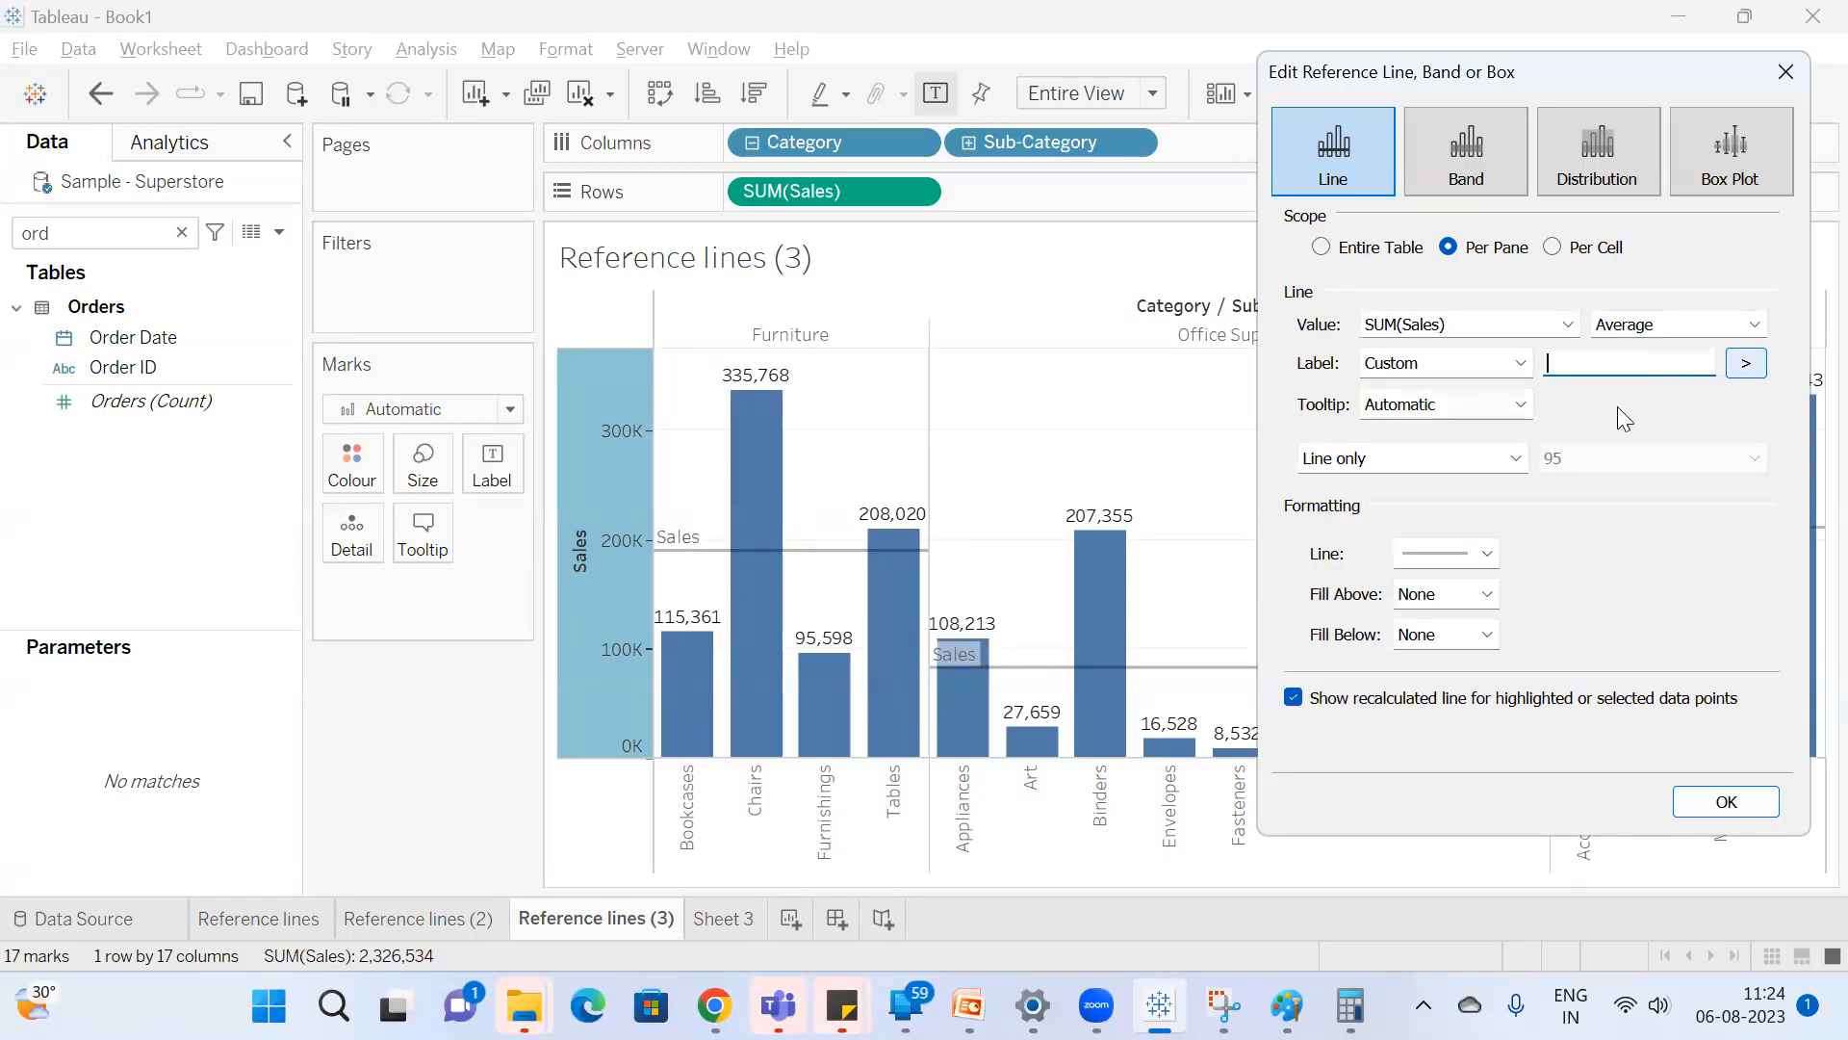
Insert the Field Label placeholder into the empty custom label and erase it again.
{"action": "left_click", "coordinate": [1746, 364]}
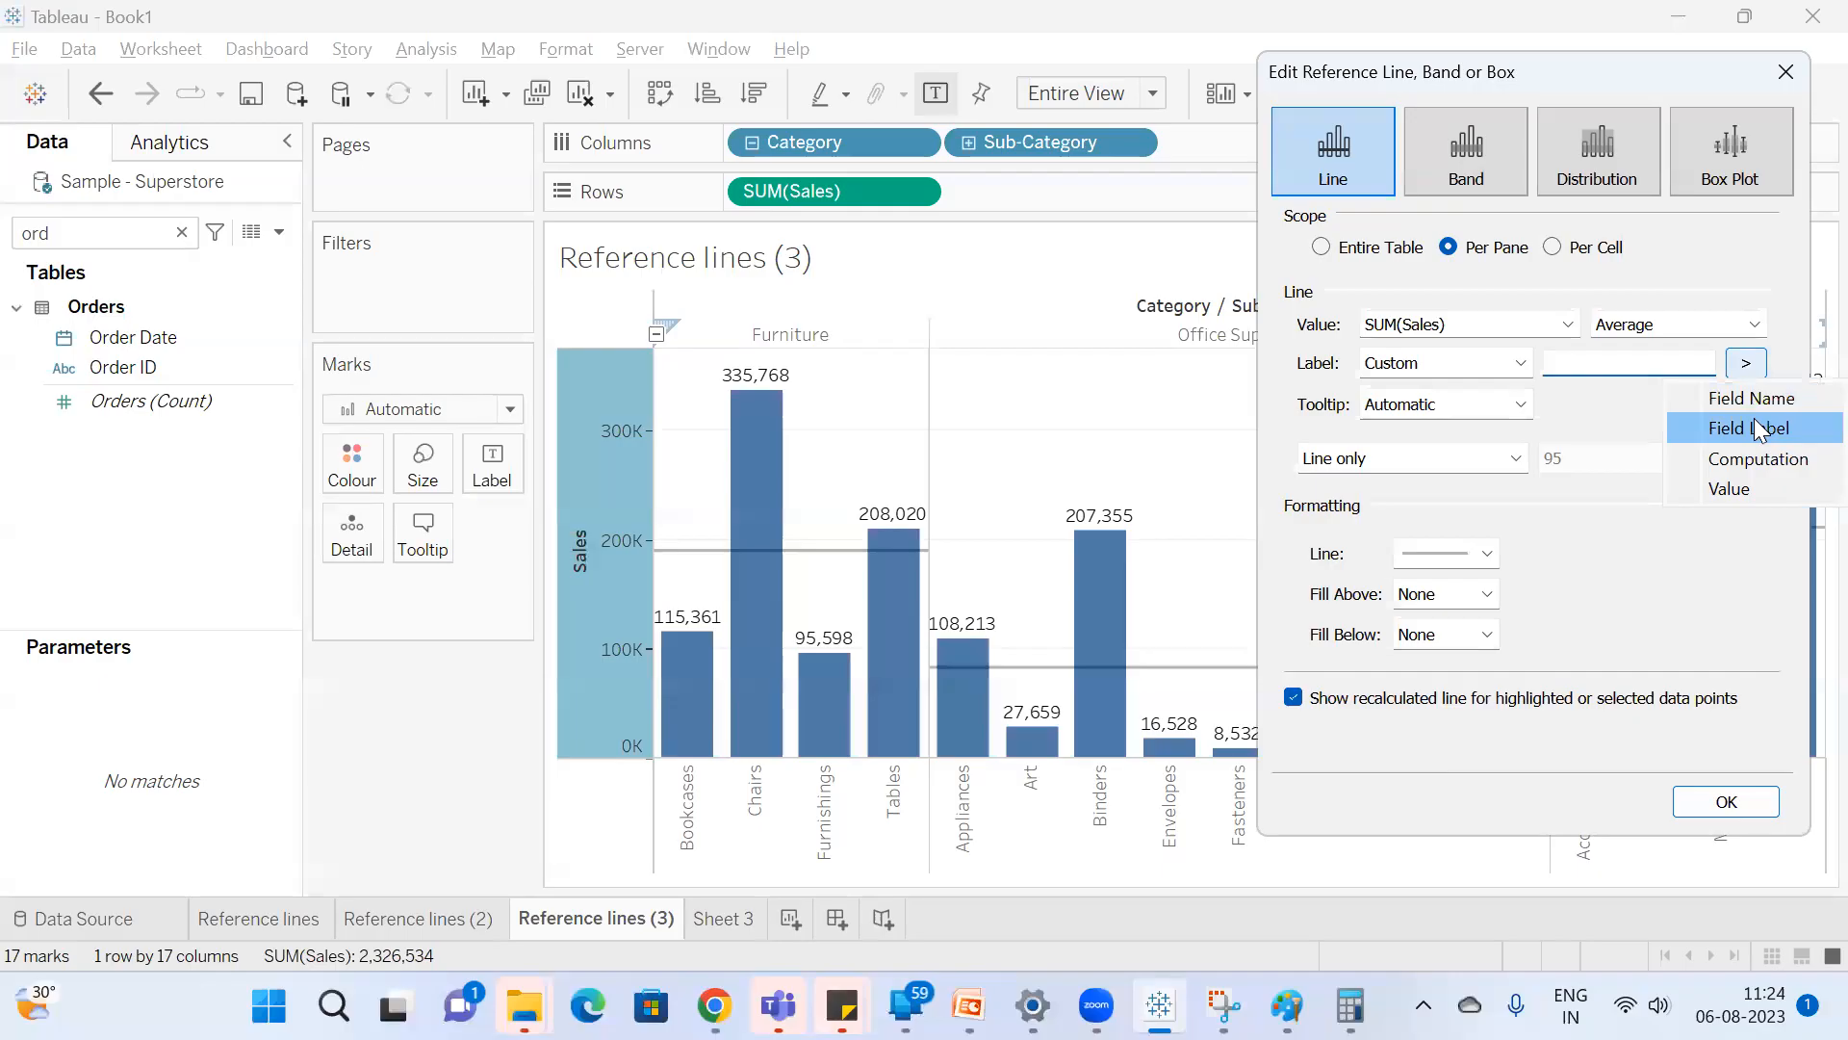
{"action": "left_click", "coordinate": [1758, 428]}
{"action": "left_click_drag", "start_coordinate": [1671, 363], "coordinate": [1223, 335]}
{"action": "key", "text": "BackSpace"}
Try the Computation placeholder in the custom label, then switch the reference line's label to Value.
{"action": "left_click", "coordinate": [1746, 364]}
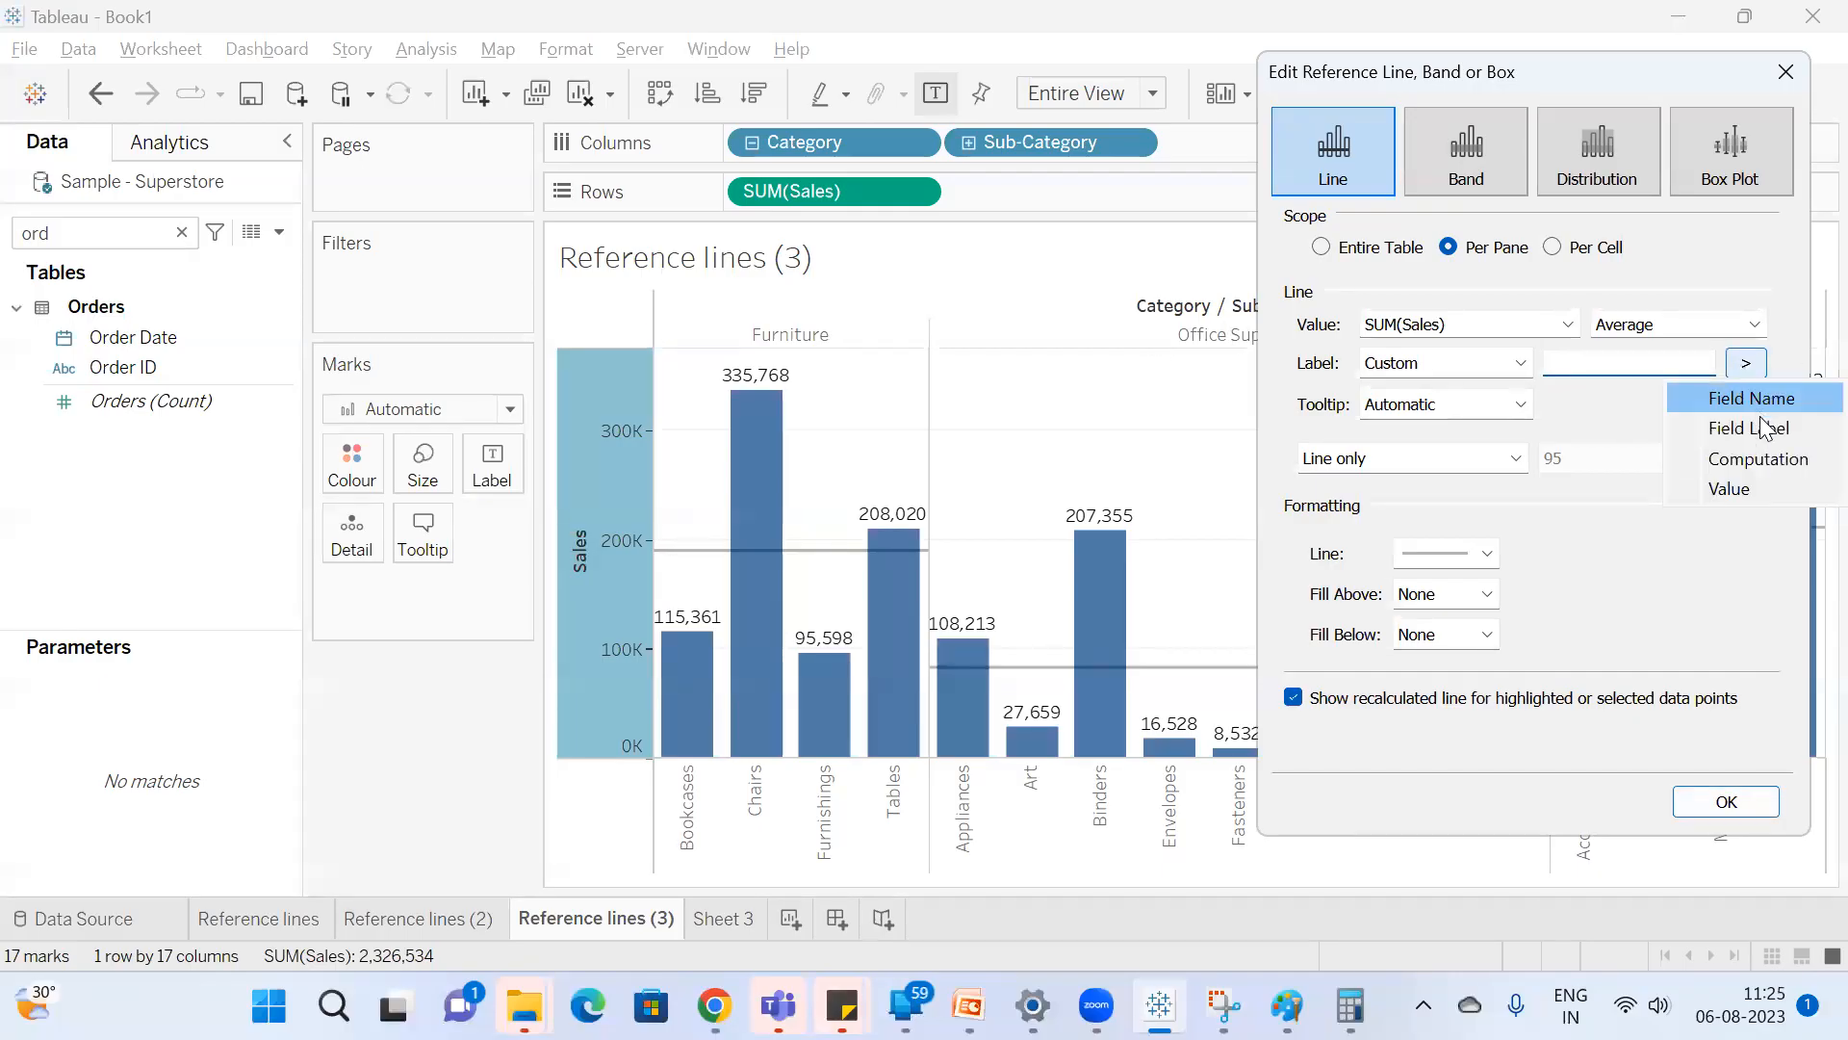
{"action": "left_click", "coordinate": [1769, 460]}
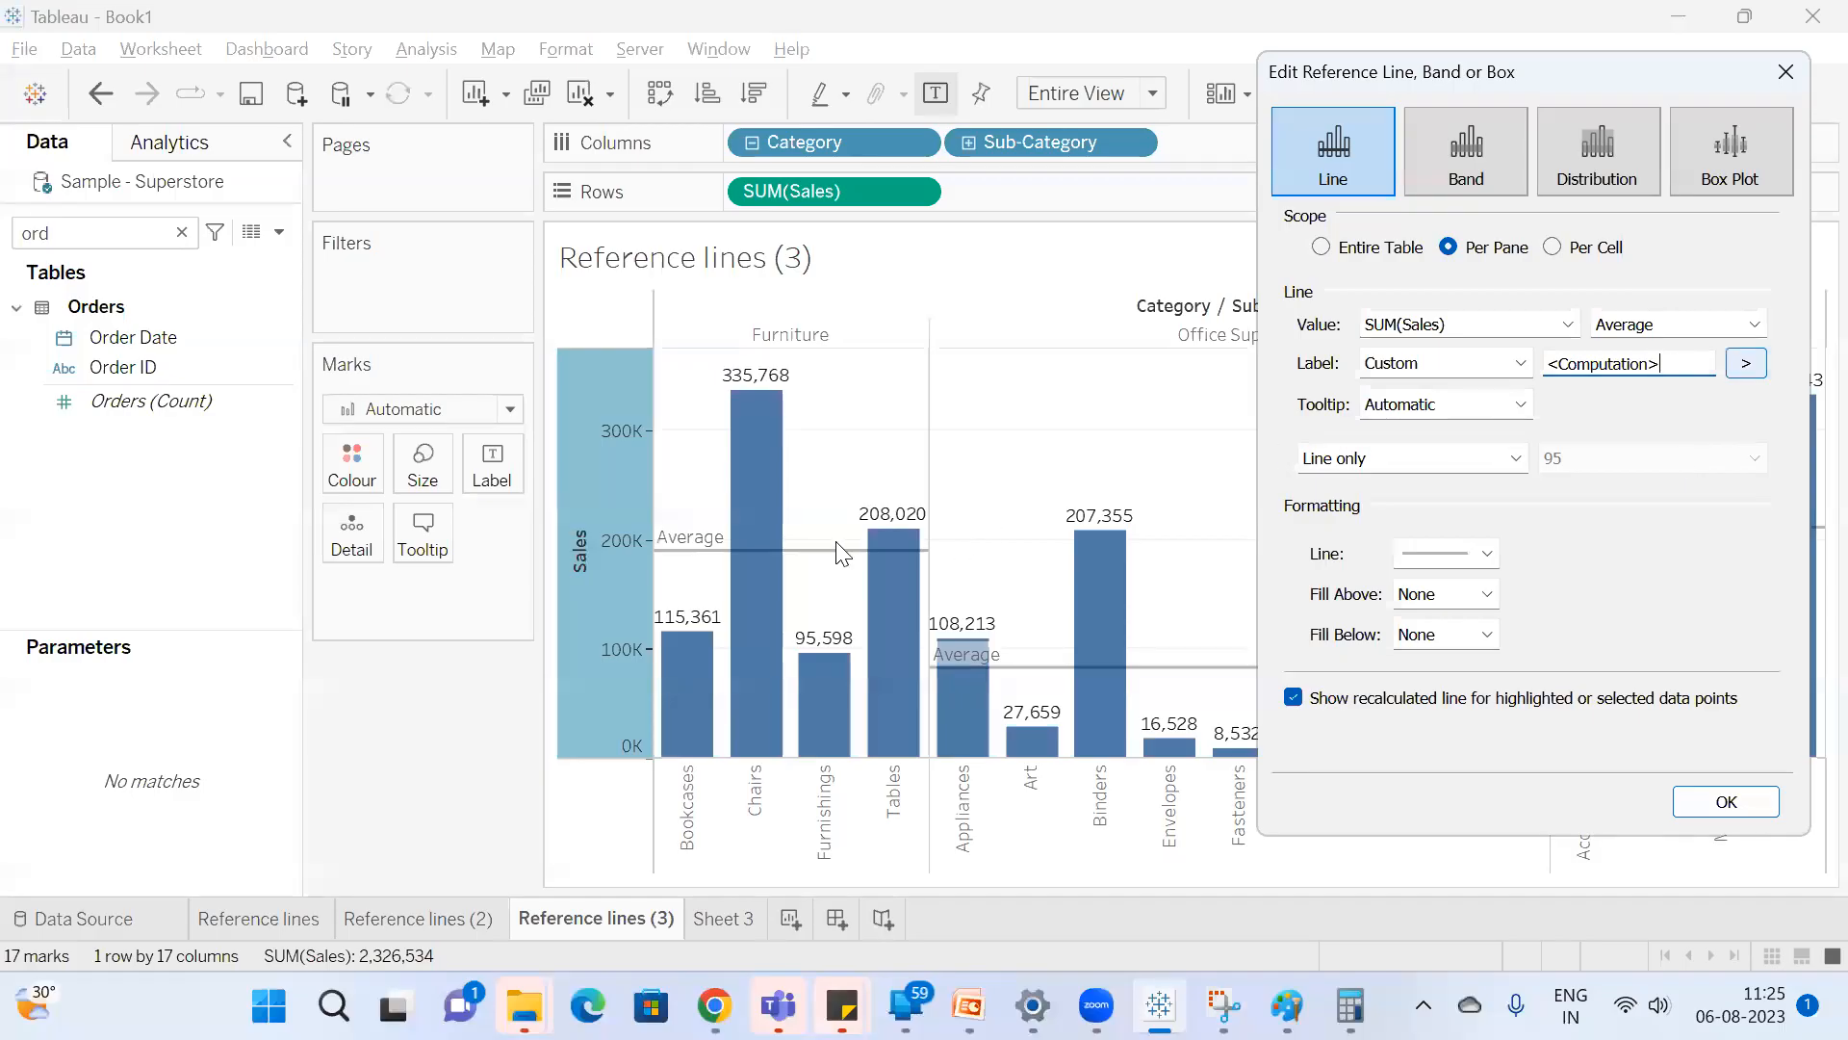
{"action": "left_click_drag", "start_coordinate": [1641, 366], "coordinate": [1301, 361]}
{"action": "key", "text": "BackSpace"}
{"action": "left_click", "coordinate": [1520, 363]}
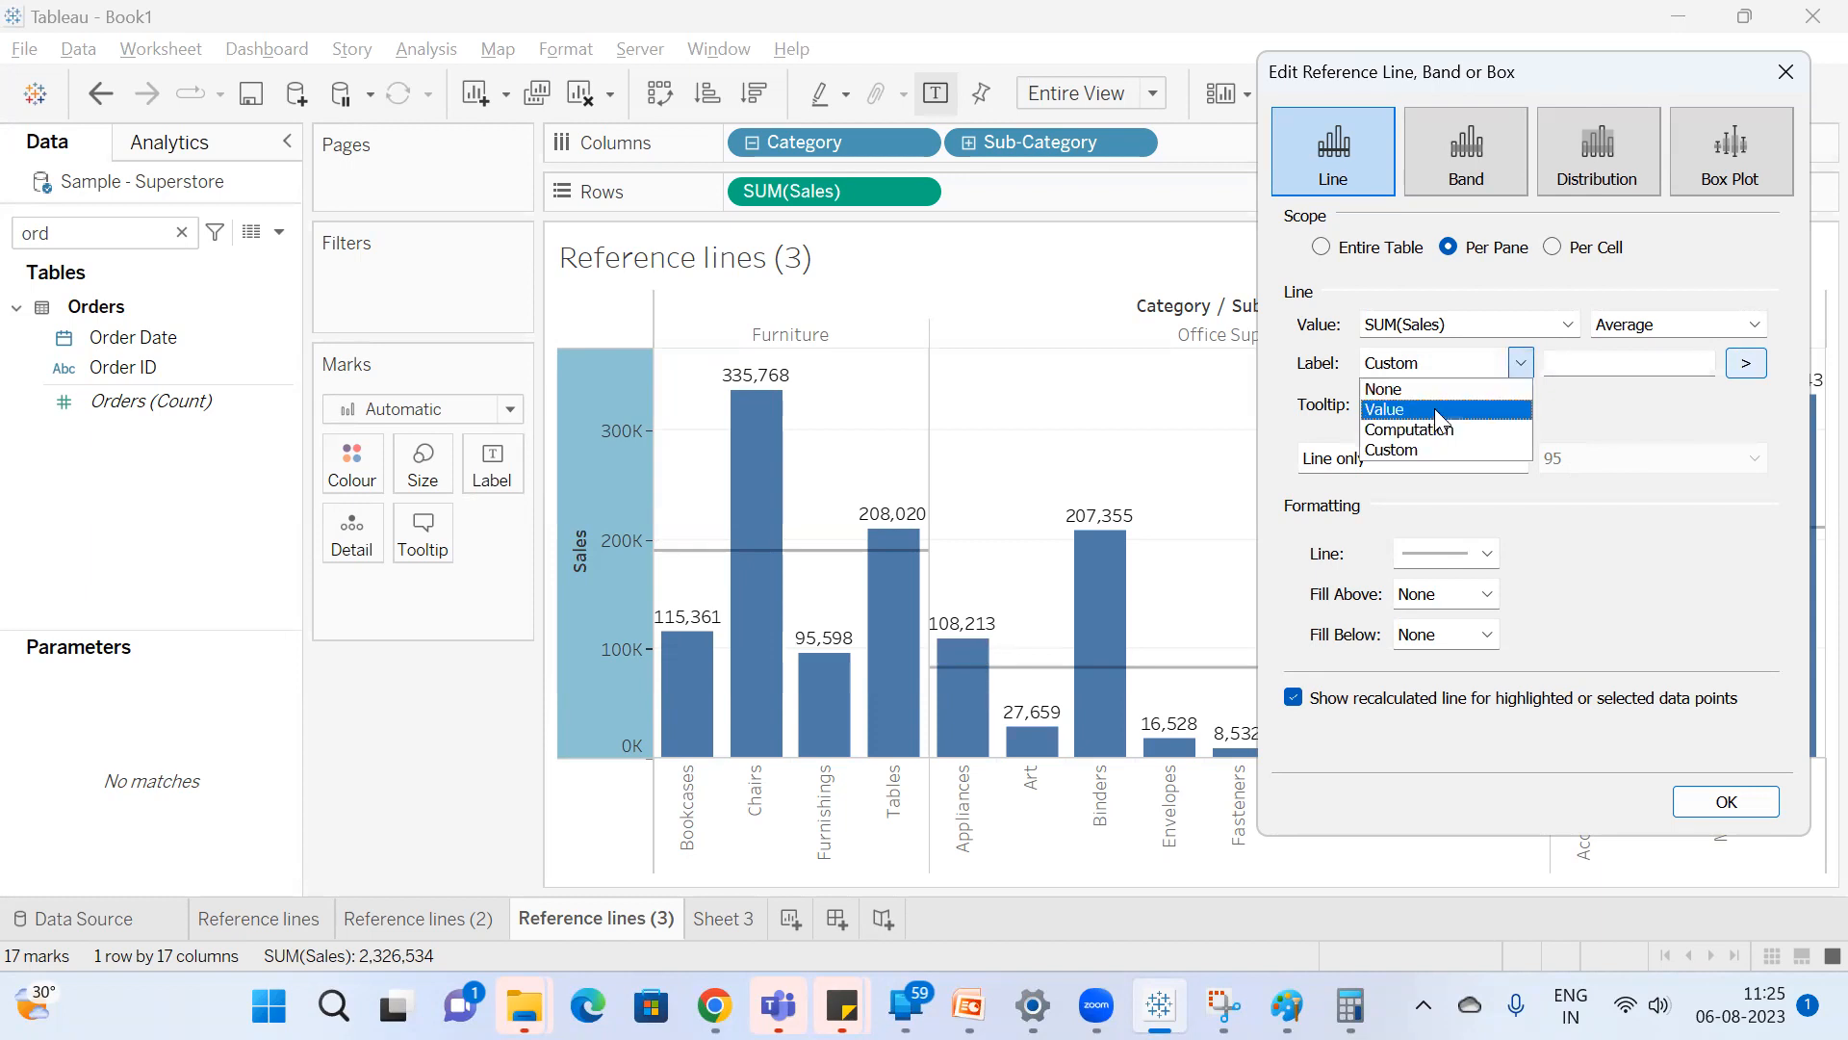
{"action": "left_click", "coordinate": [1437, 411]}
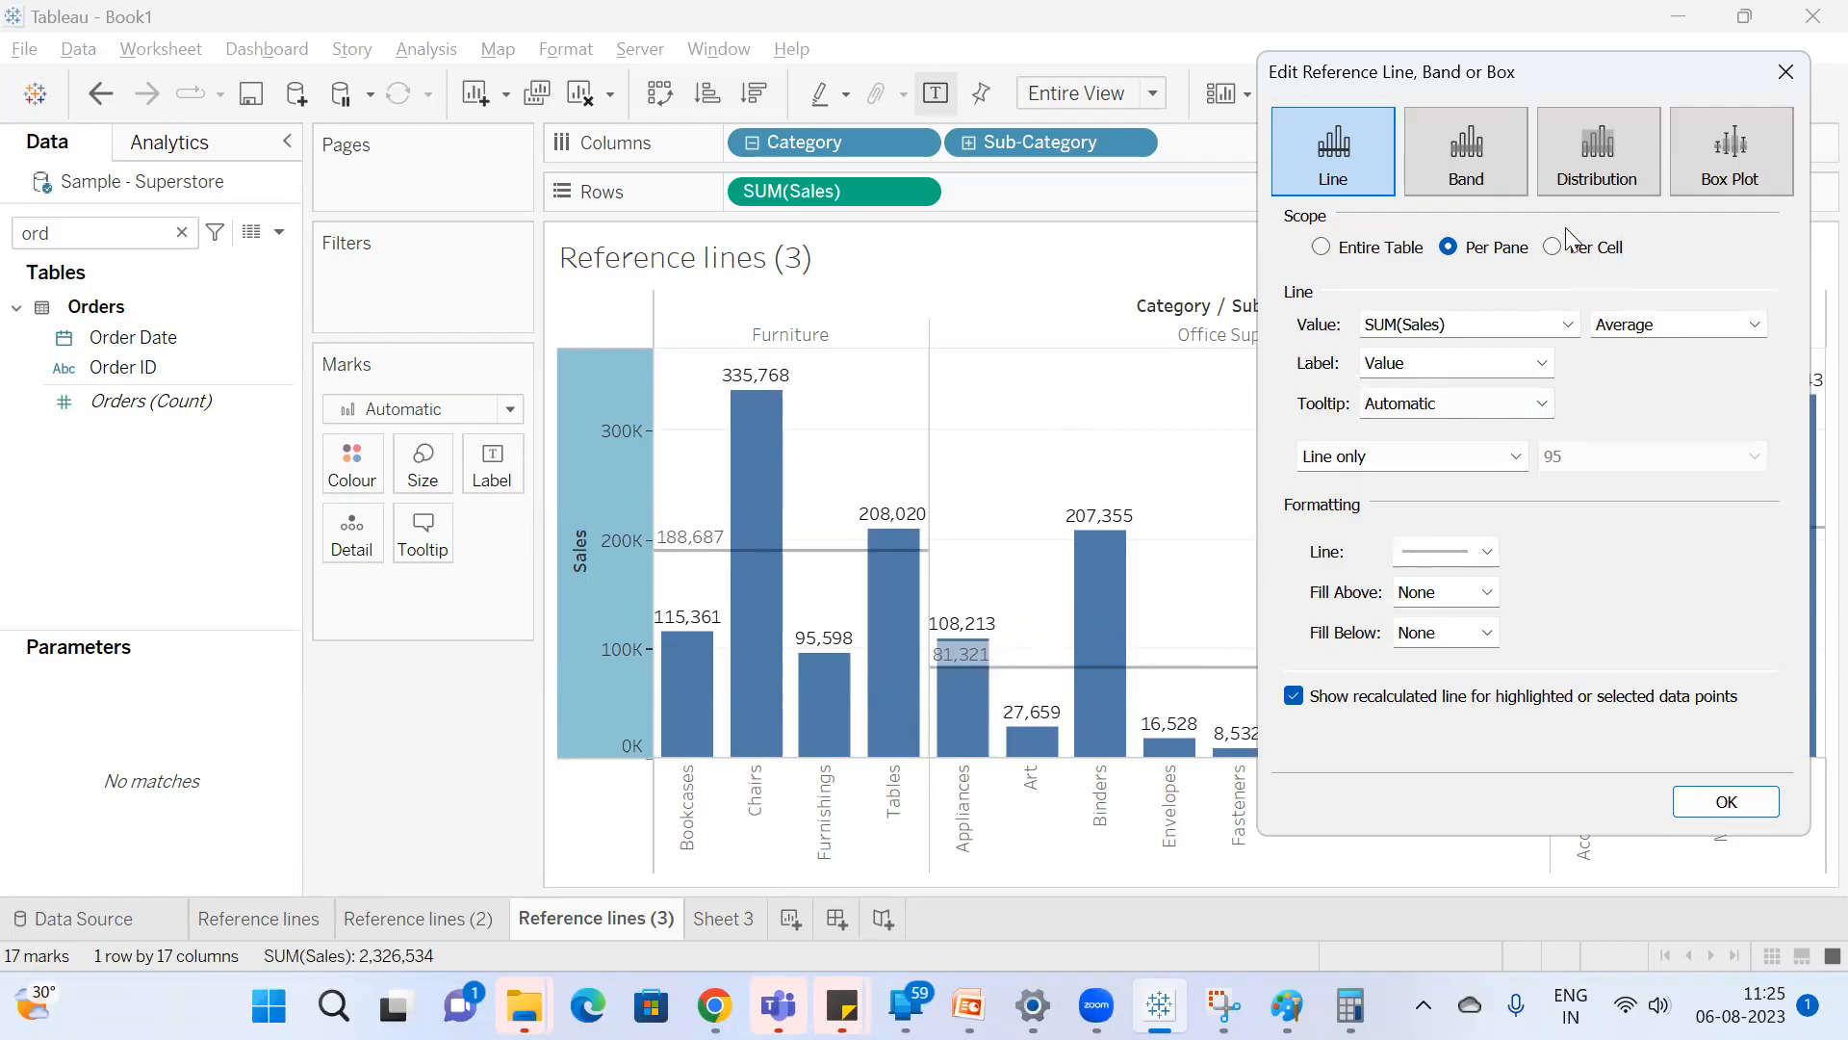
Keep the Average aggregation, set the reference line's label to Computation, and apply the settings.
{"action": "left_click", "coordinate": [1682, 333]}
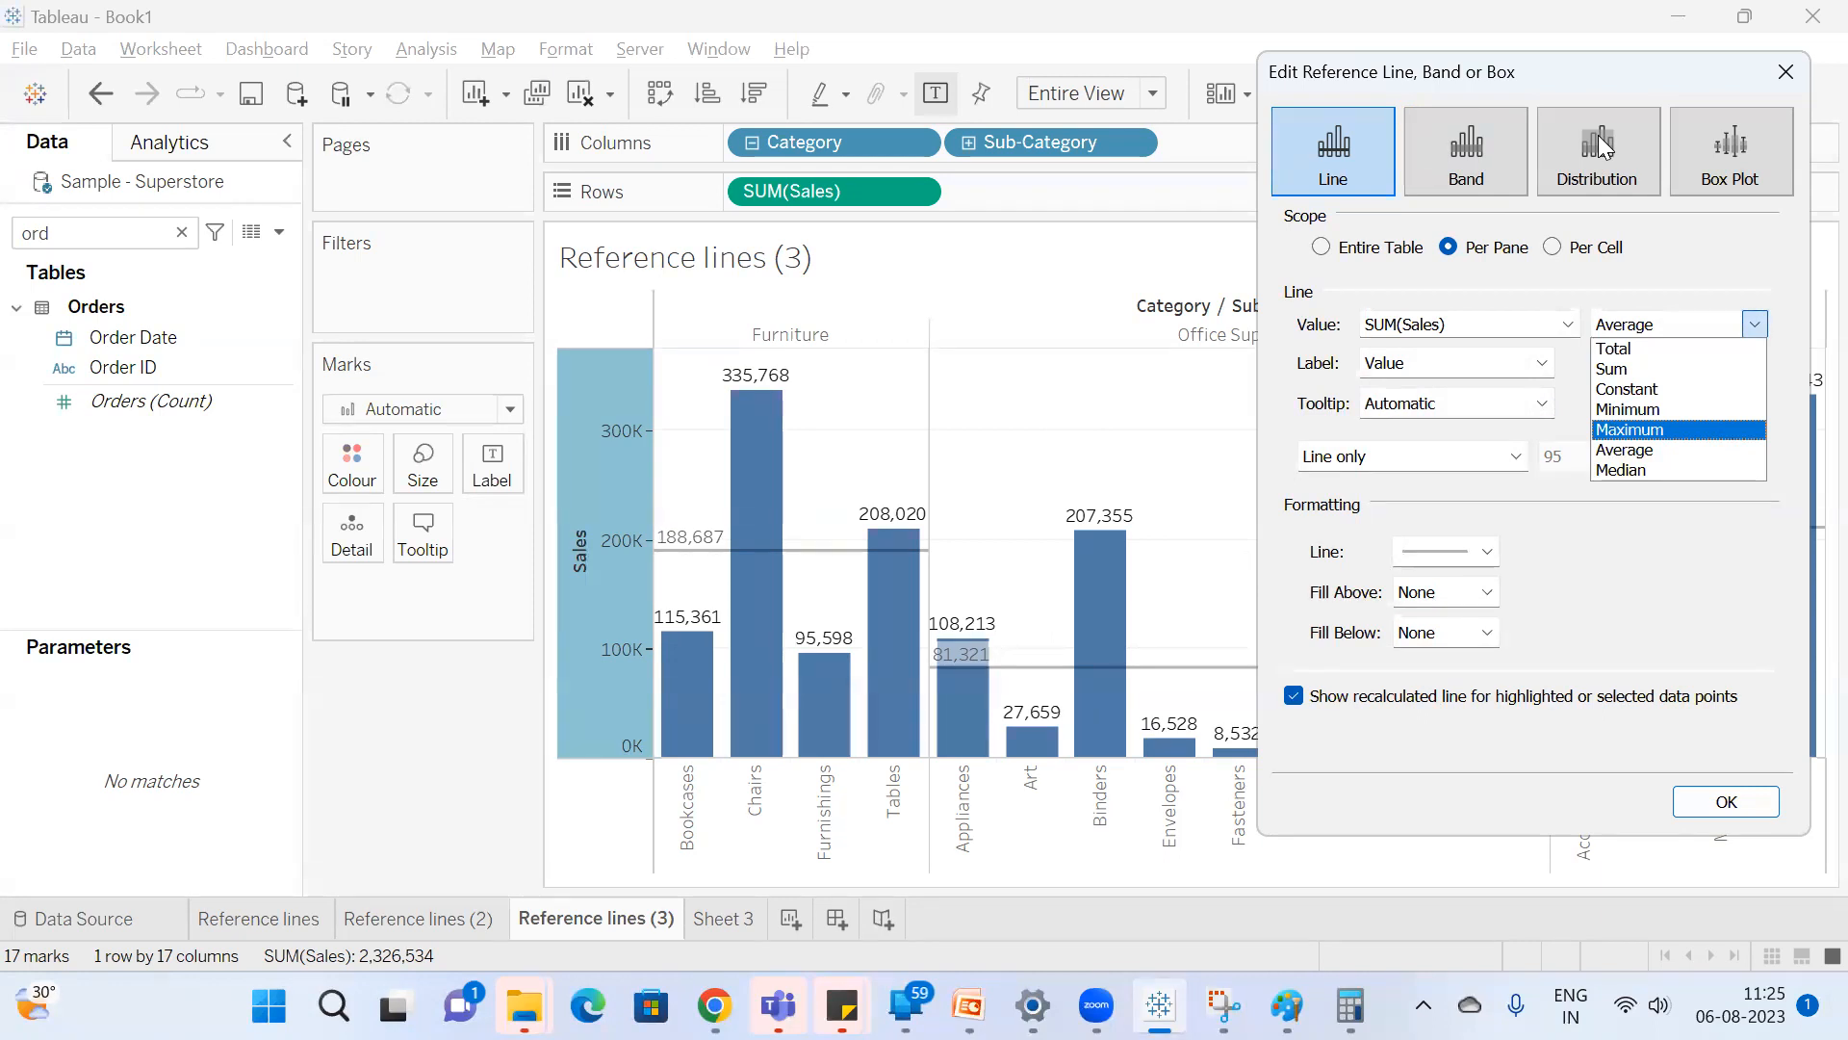
{"action": "left_click", "coordinate": [1642, 450]}
{"action": "left_click", "coordinate": [1516, 362]}
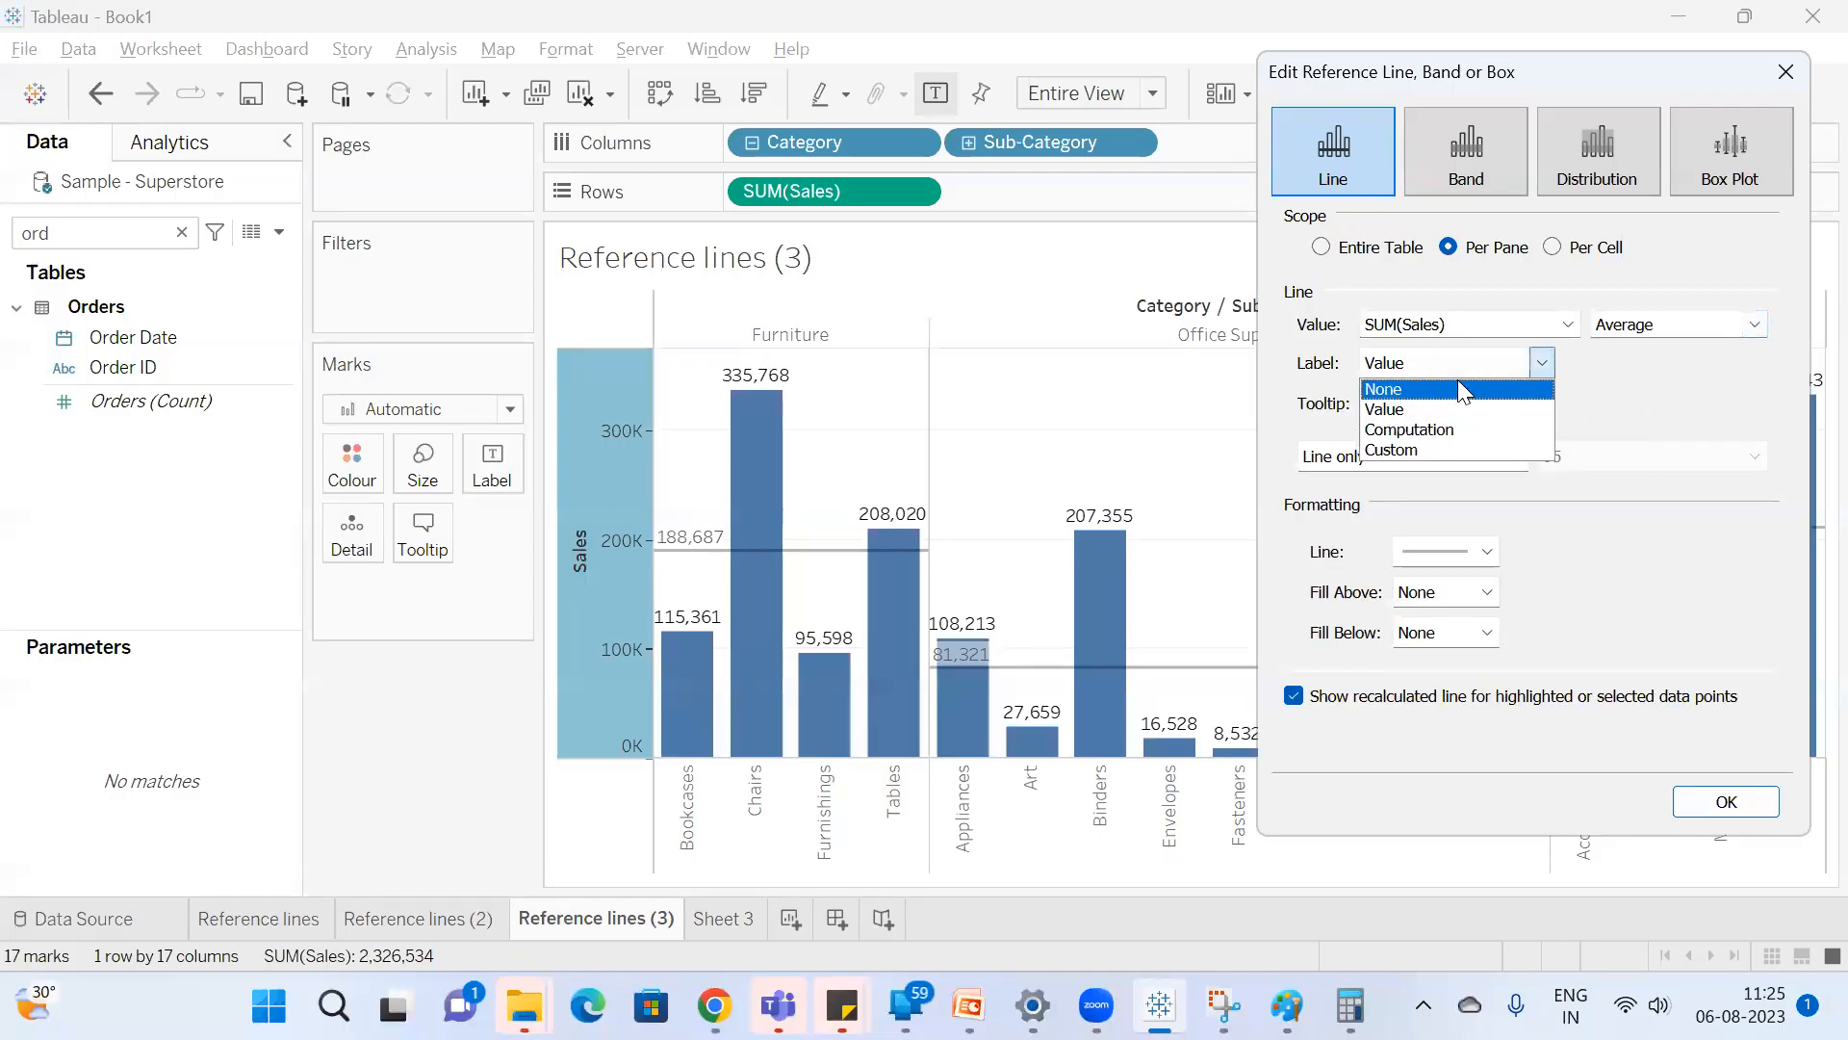
{"action": "left_click", "coordinate": [1411, 429]}
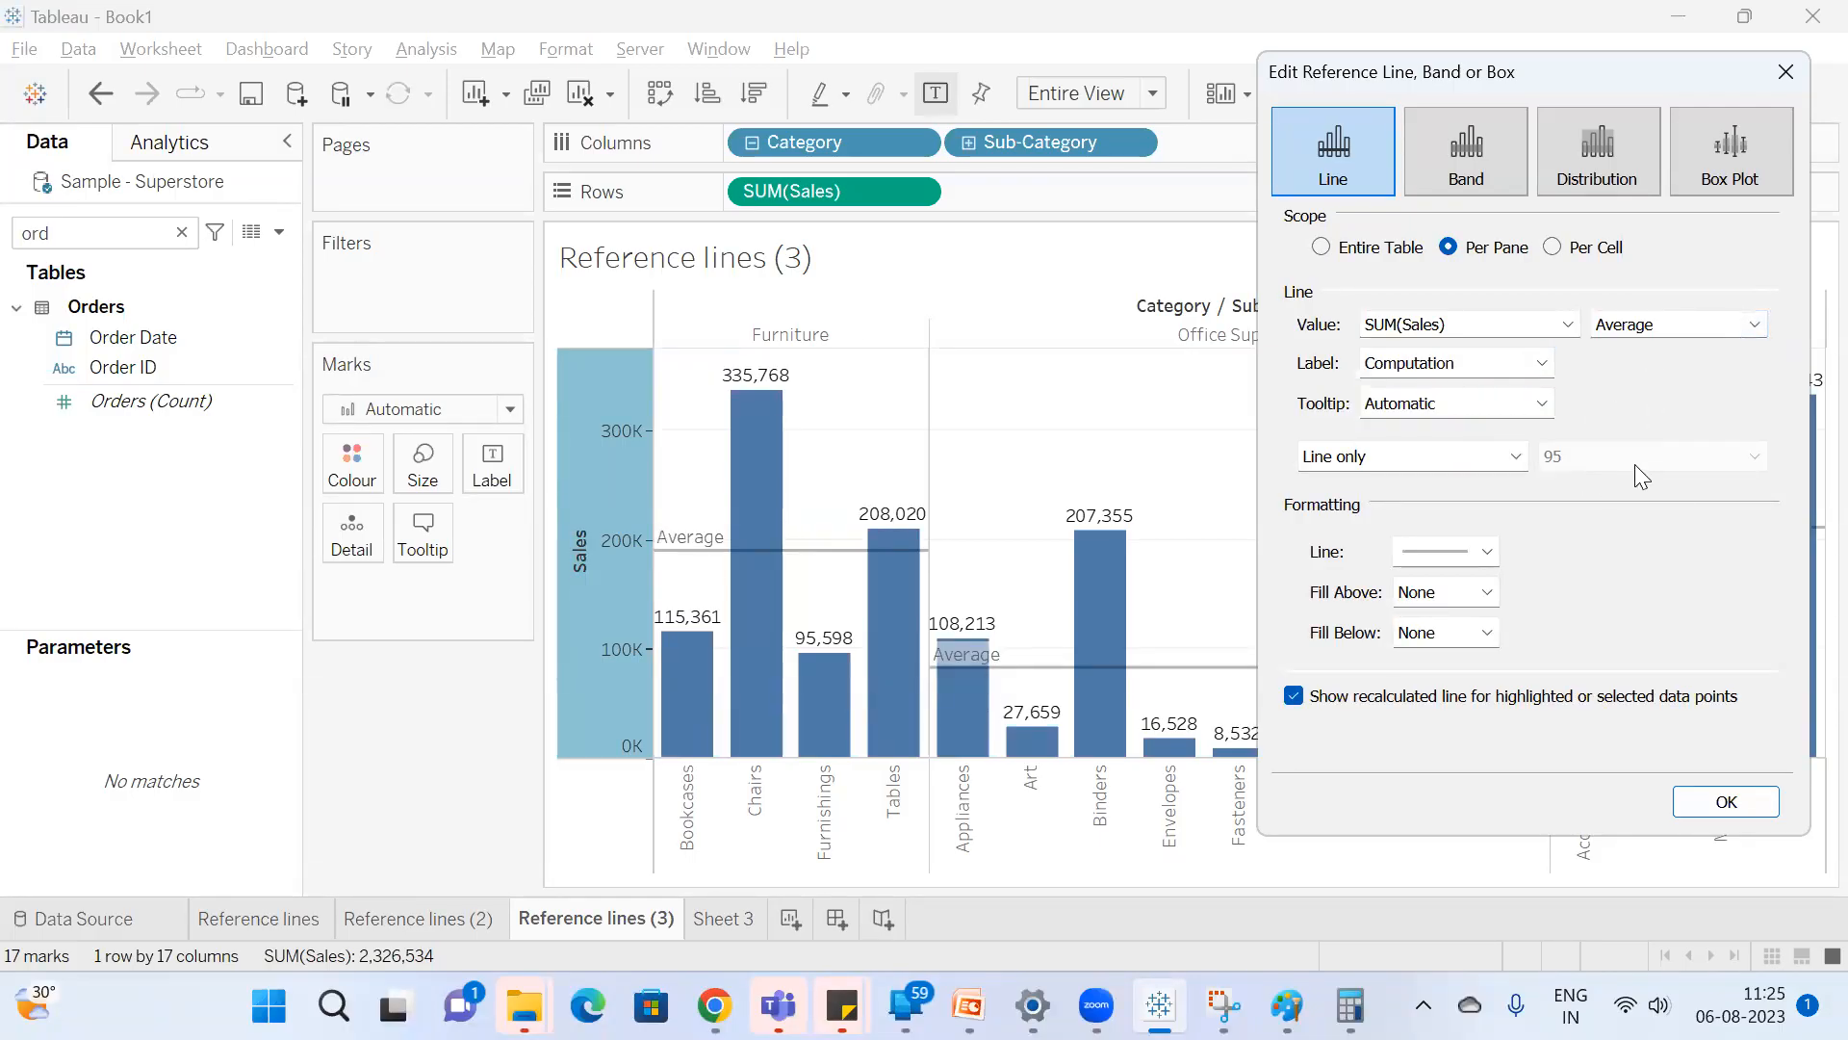
{"action": "left_click", "coordinate": [1728, 802]}
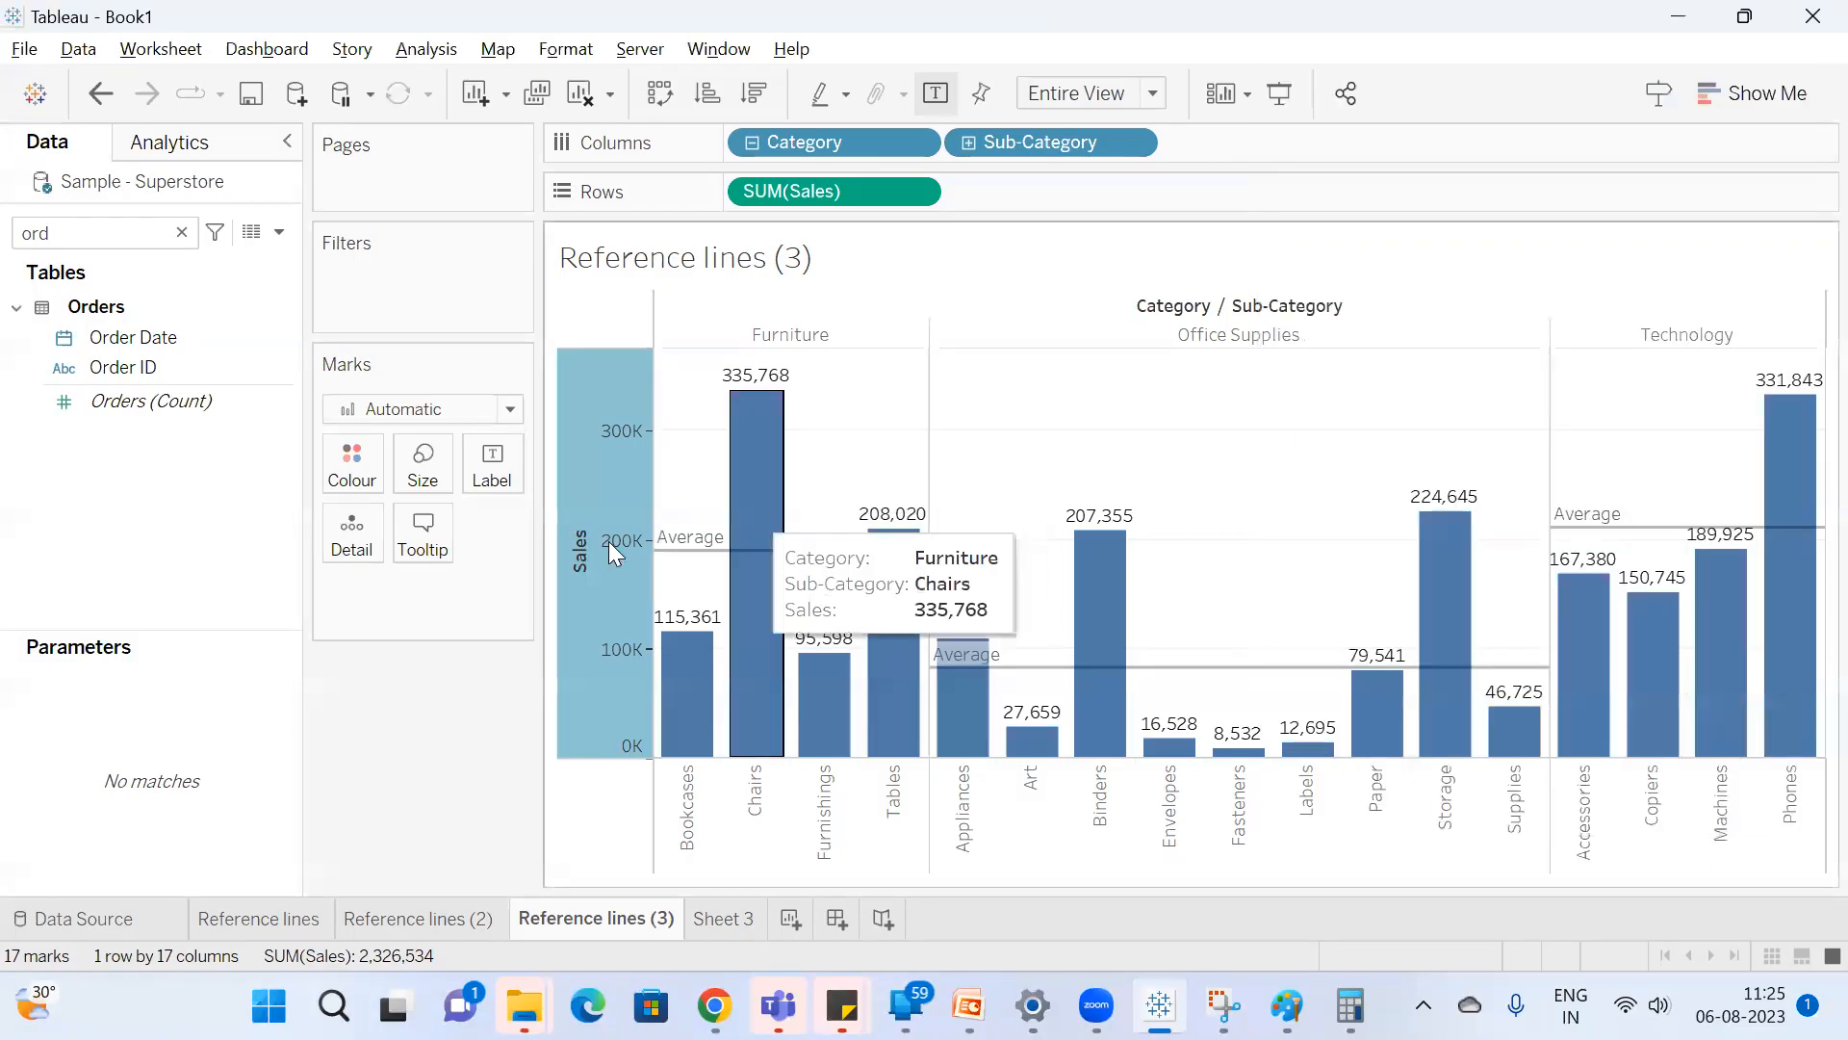
Reopen the Sales axis reference line settings, review the aggregation options while keeping Average, and inspect the Furniture line's tooltip.
{"action": "right_click", "coordinate": [619, 601]}
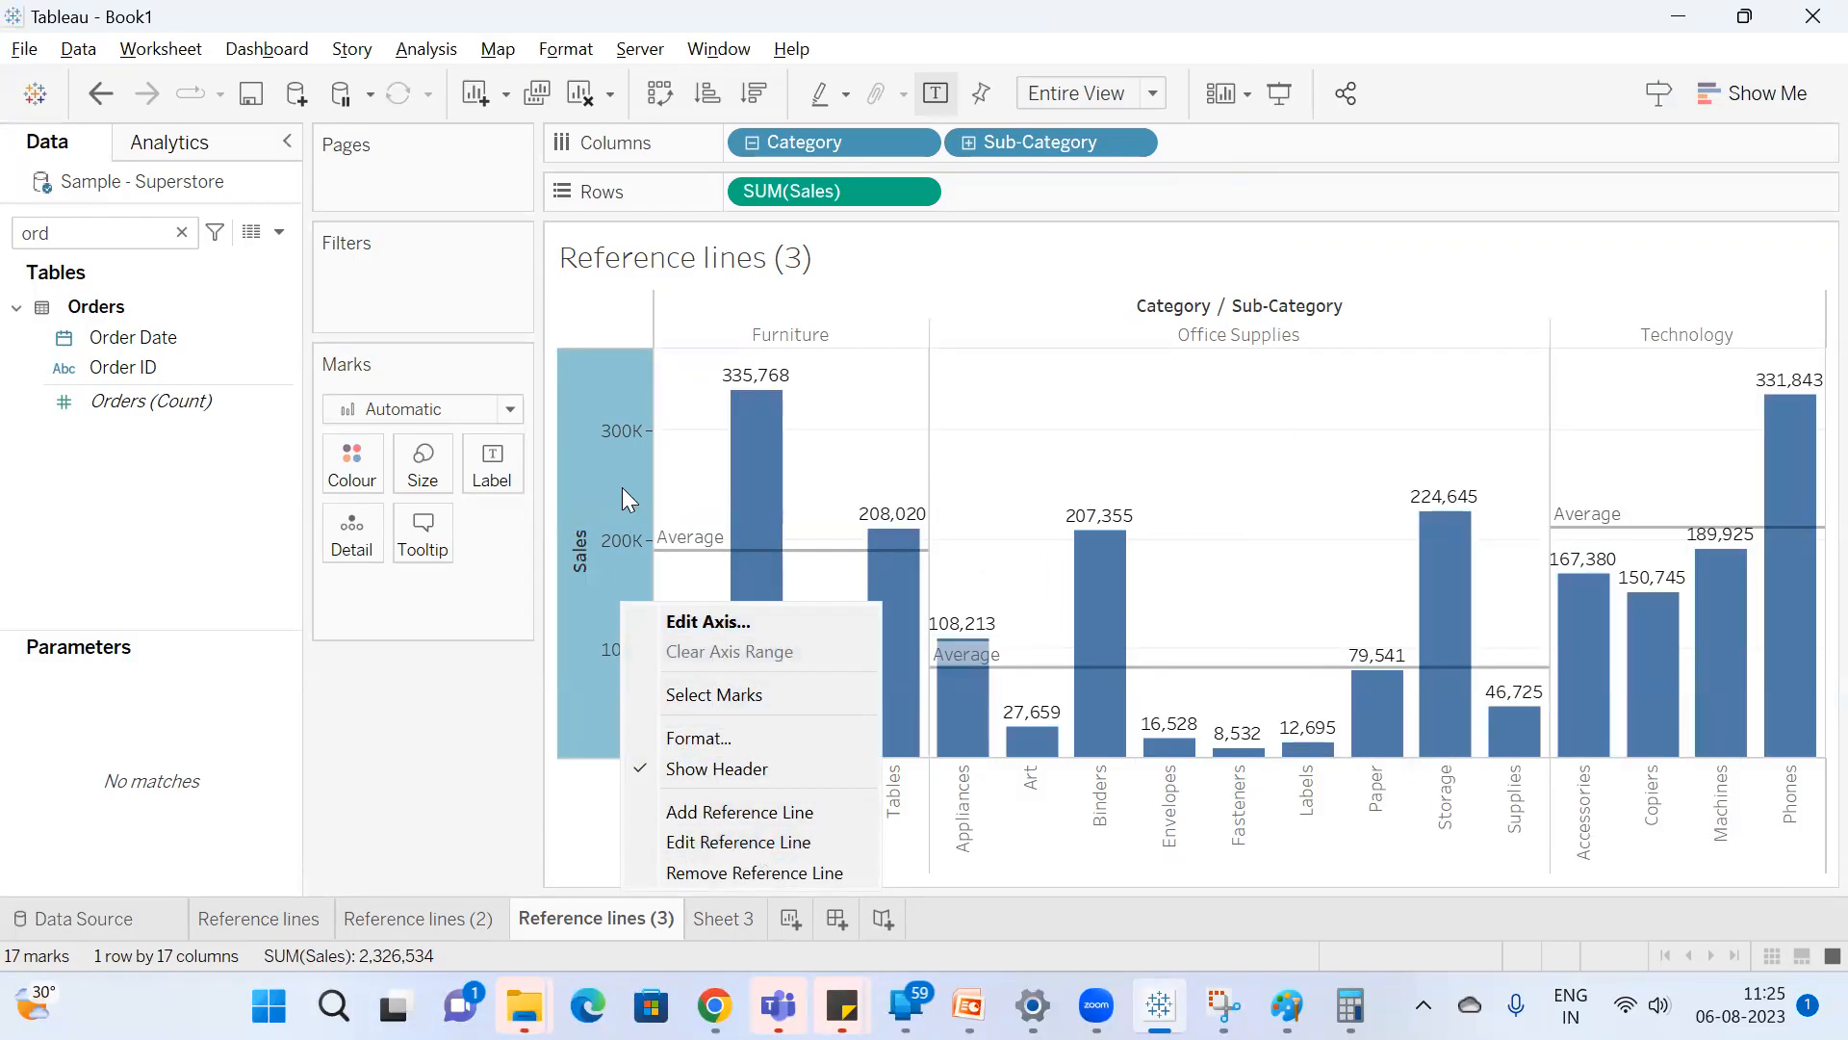
{"action": "left_click", "coordinate": [433, 764]}
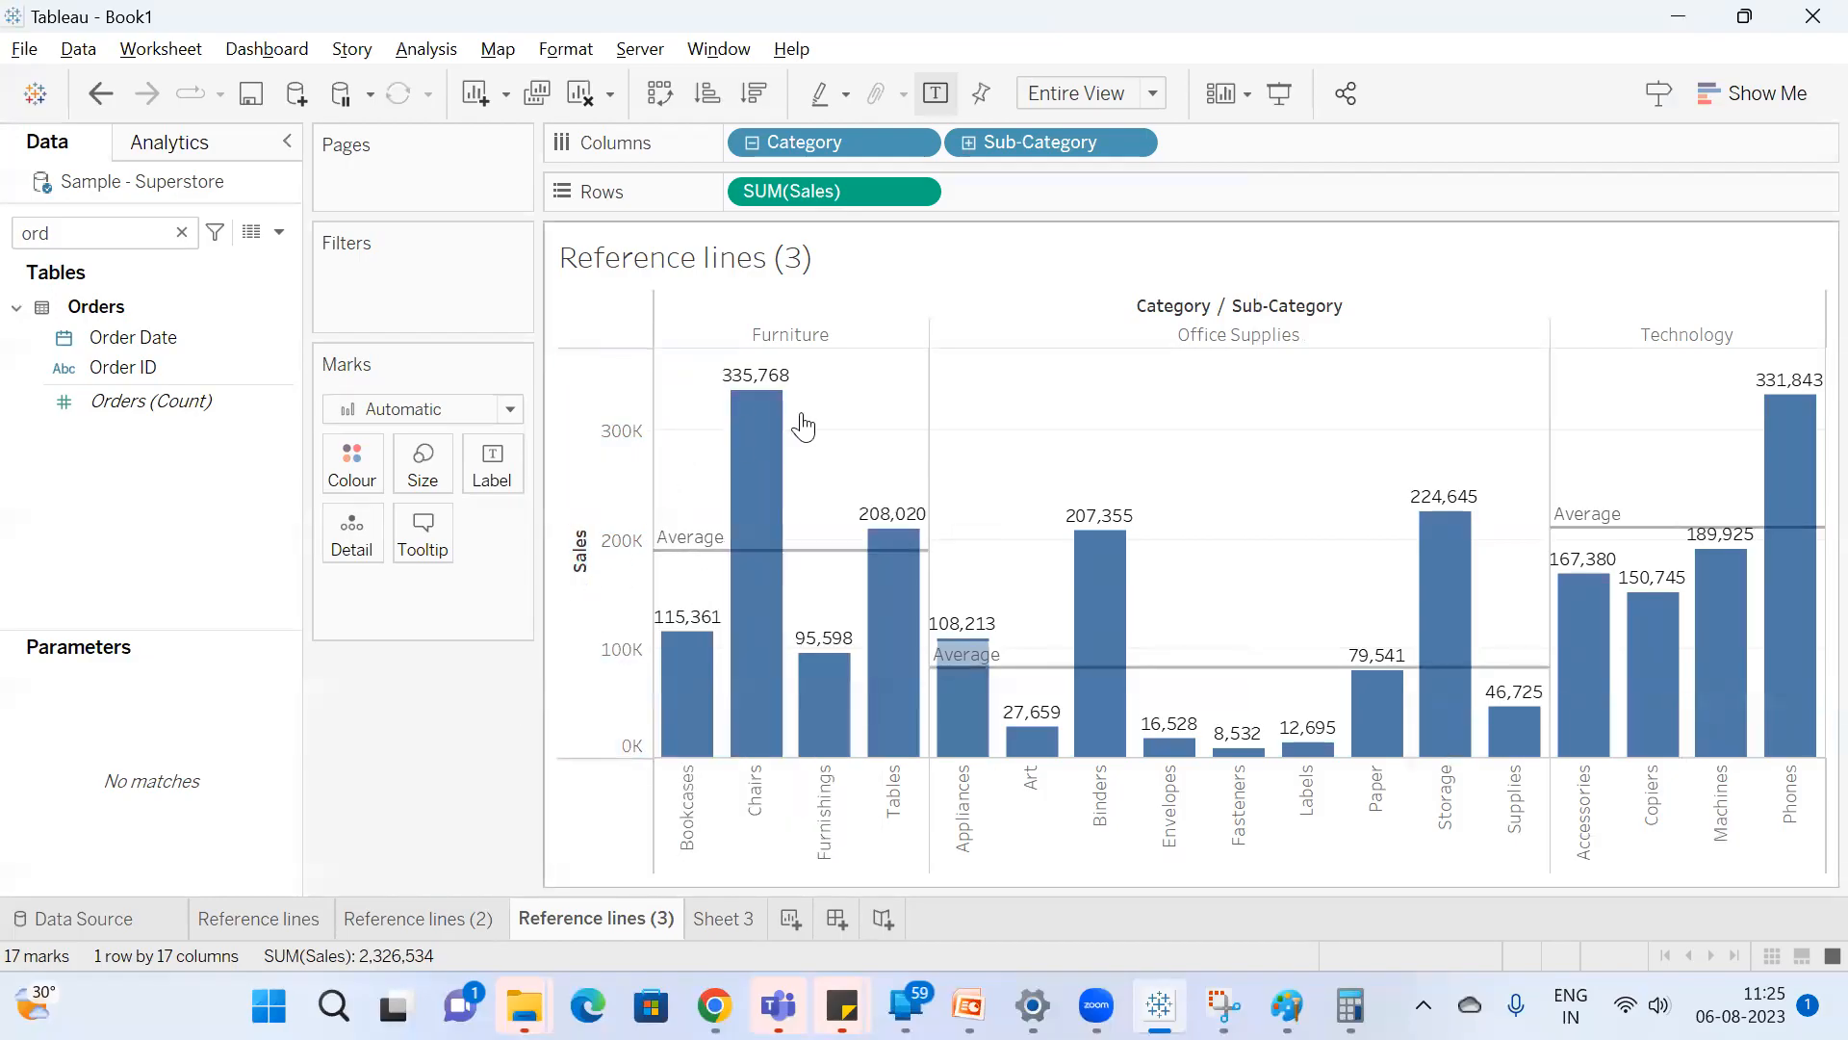
{"action": "right_click", "coordinate": [615, 599]}
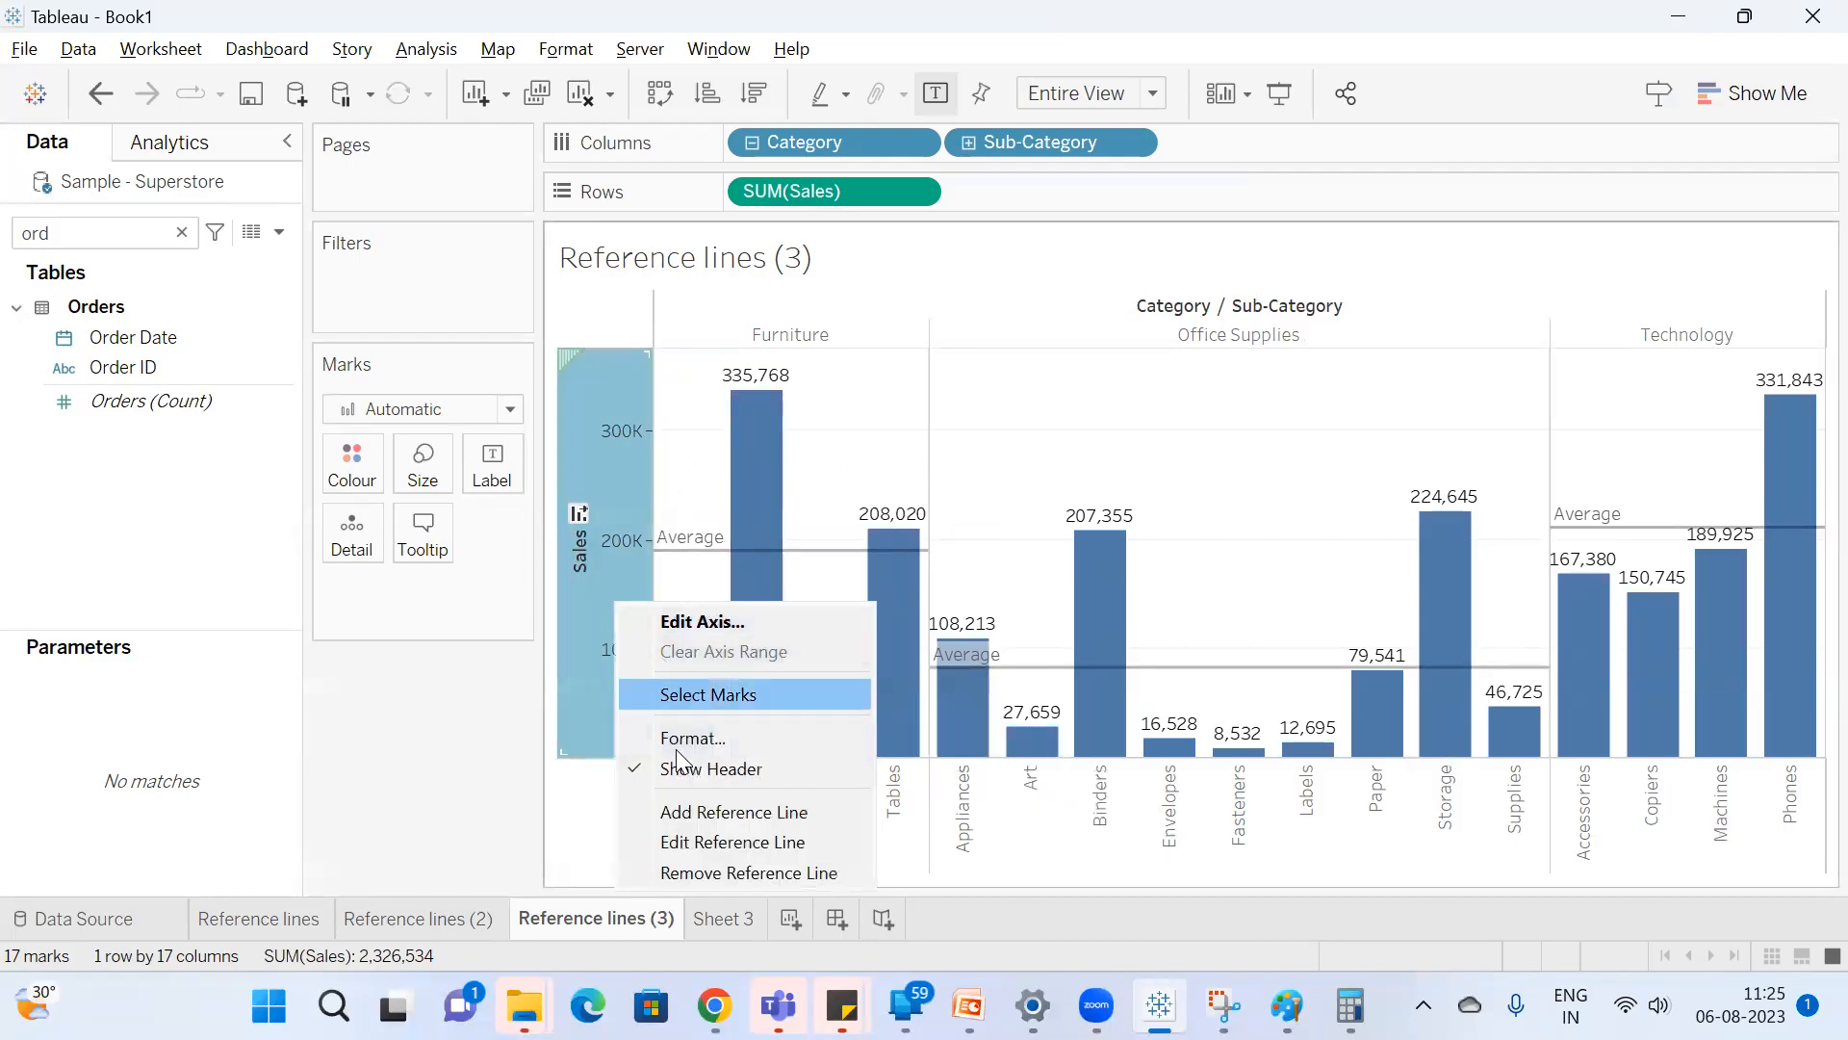
{"action": "left_click", "coordinate": [722, 841]}
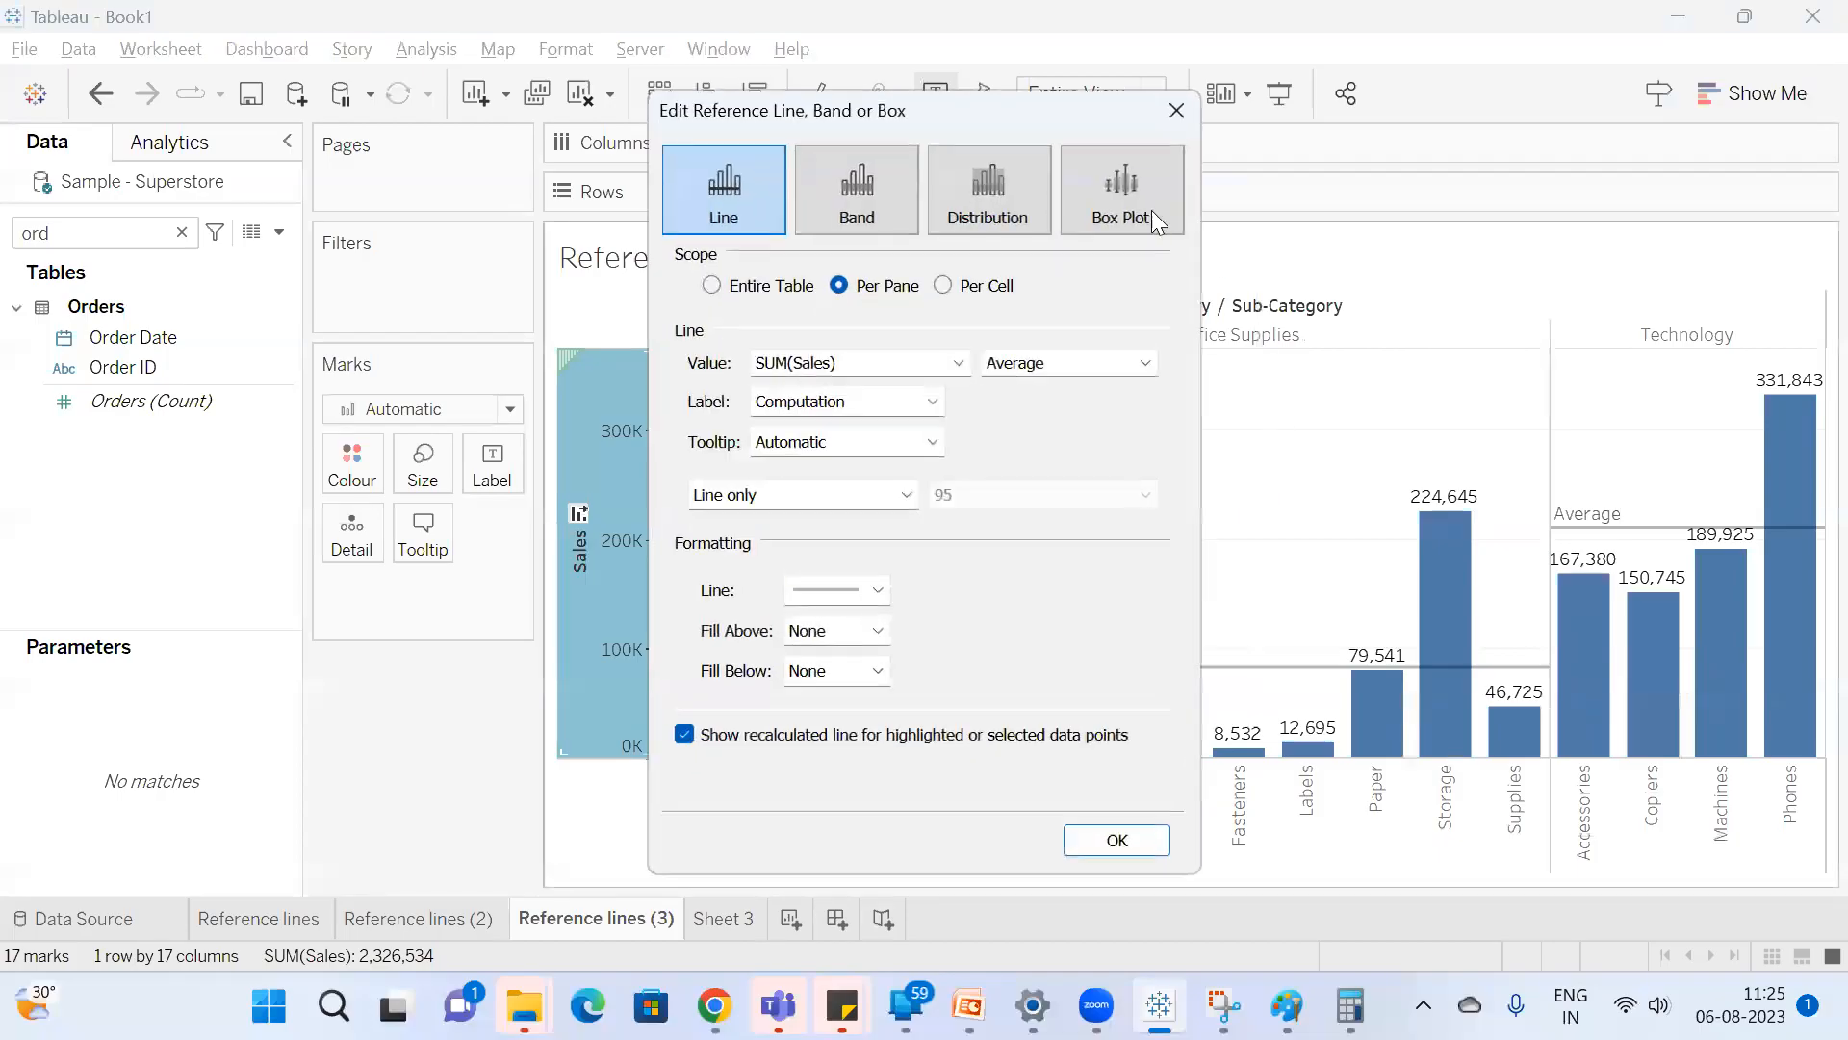
{"action": "left_click_drag", "start_coordinate": [843, 121], "coordinate": [1432, 149]}
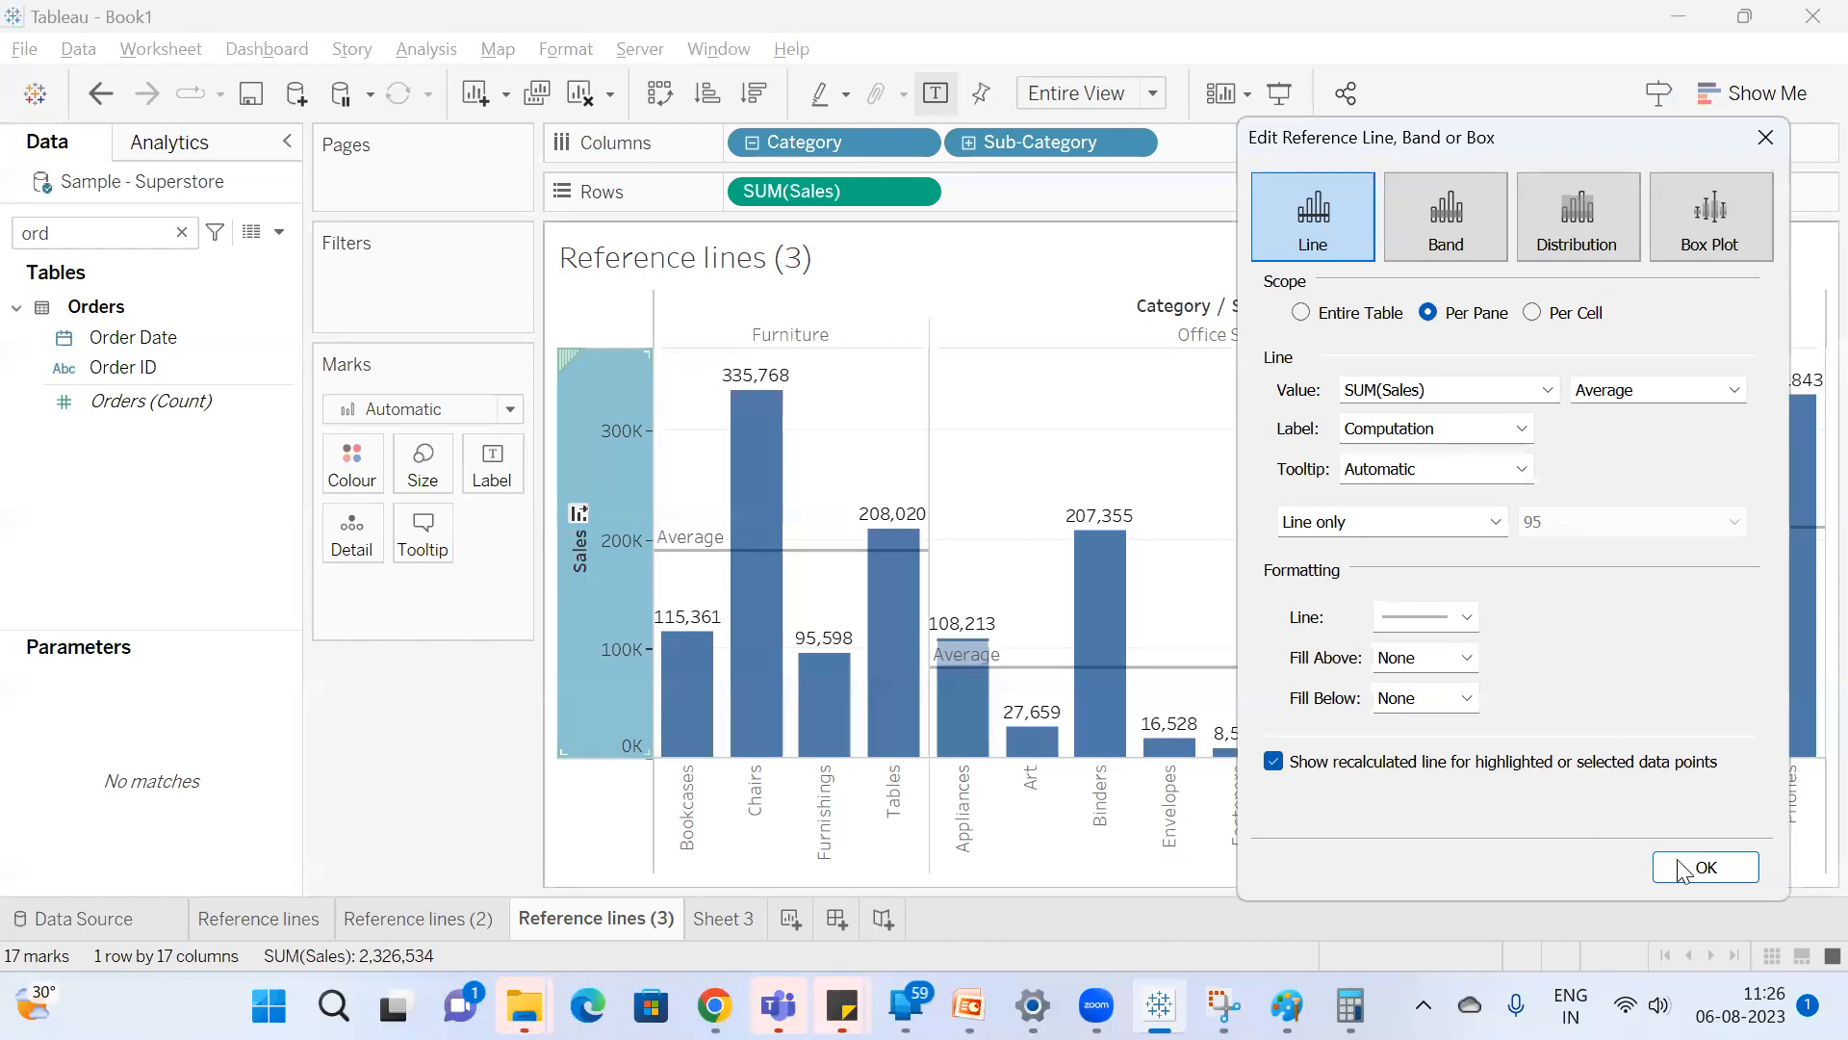
{"action": "left_click", "coordinate": [1644, 391]}
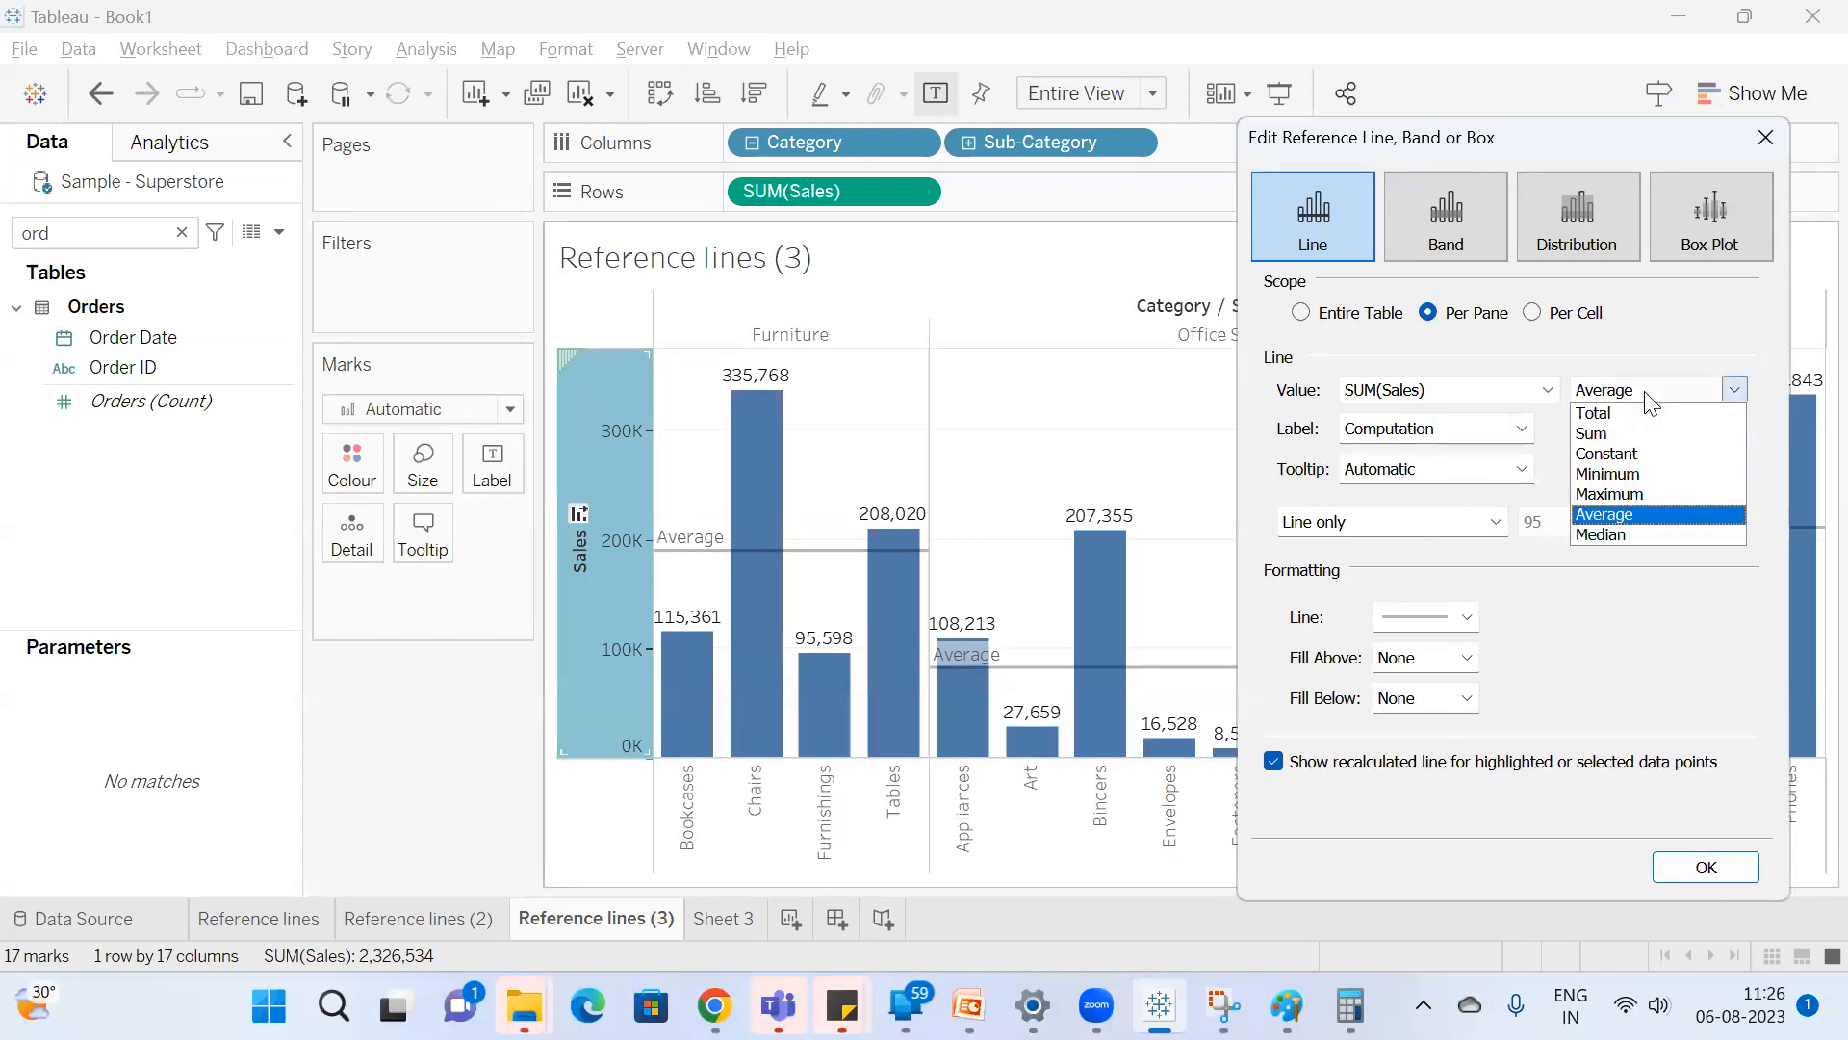
{"action": "left_click", "coordinate": [1652, 514]}
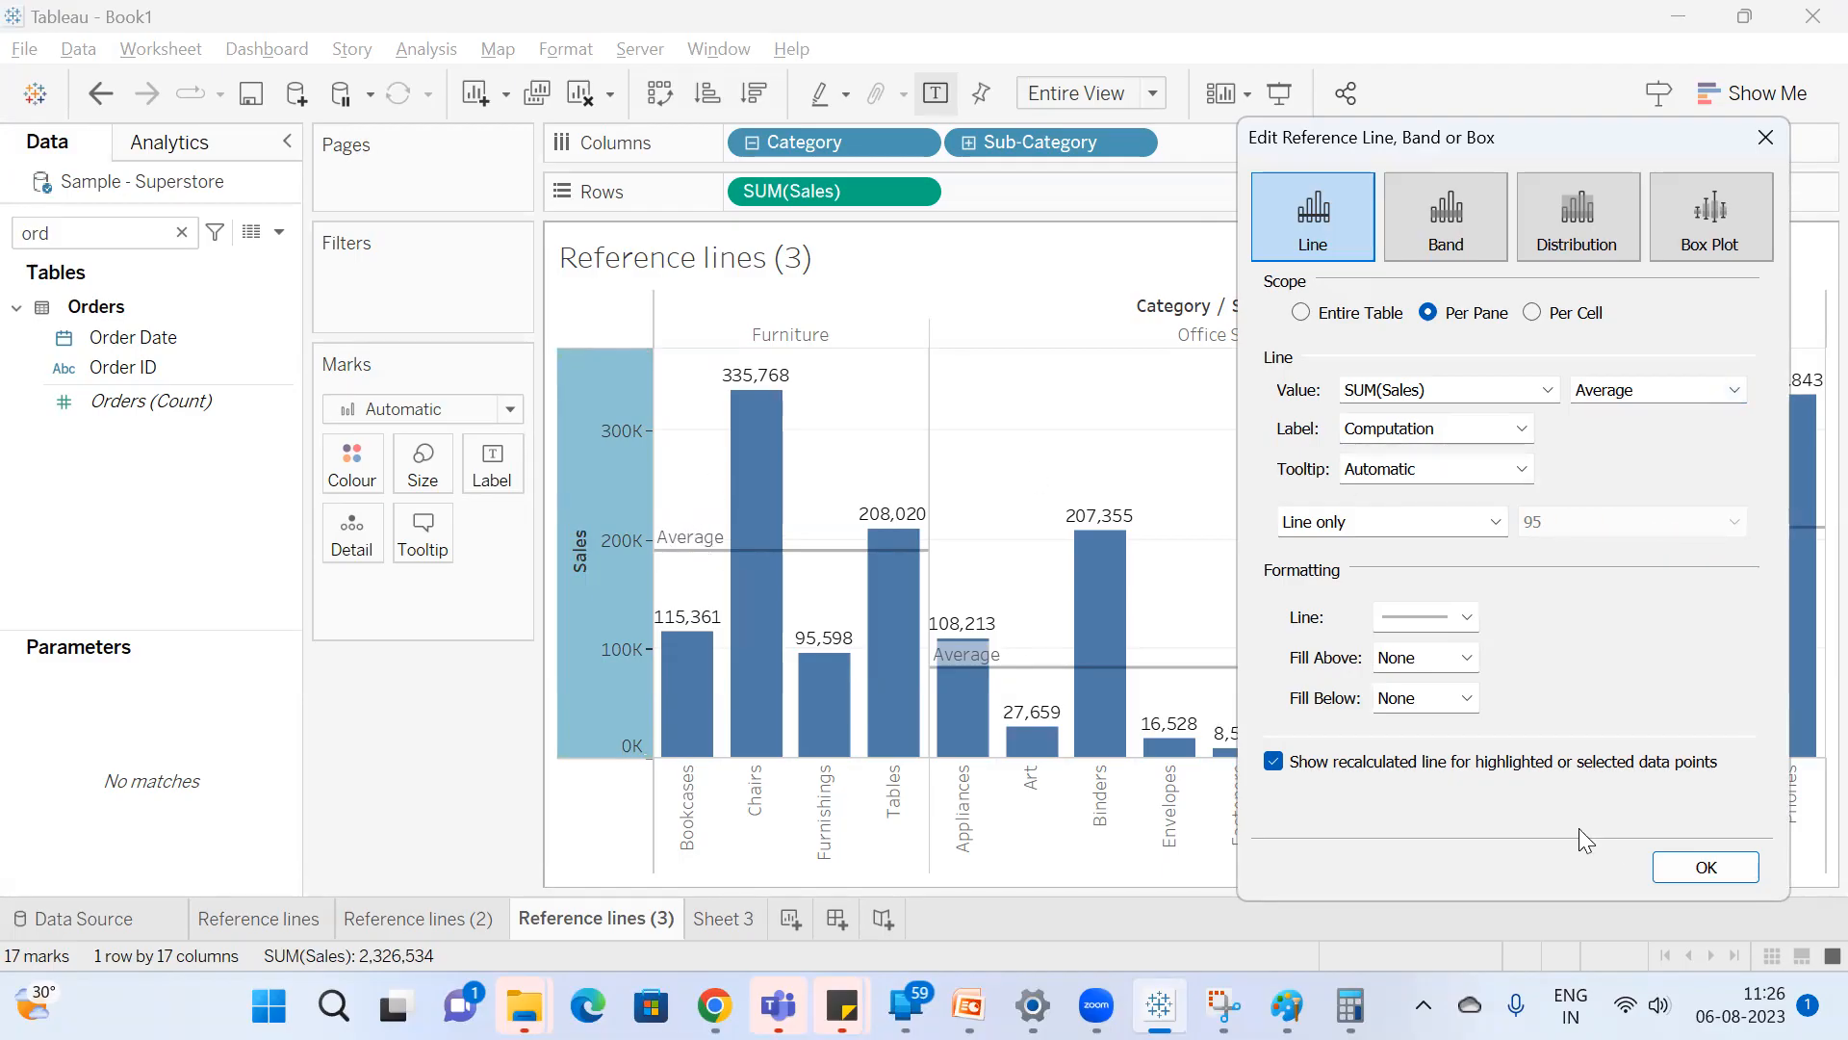
{"action": "left_click", "coordinate": [1706, 866]}
{"action": "mouse_move", "coordinate": [804, 558]}
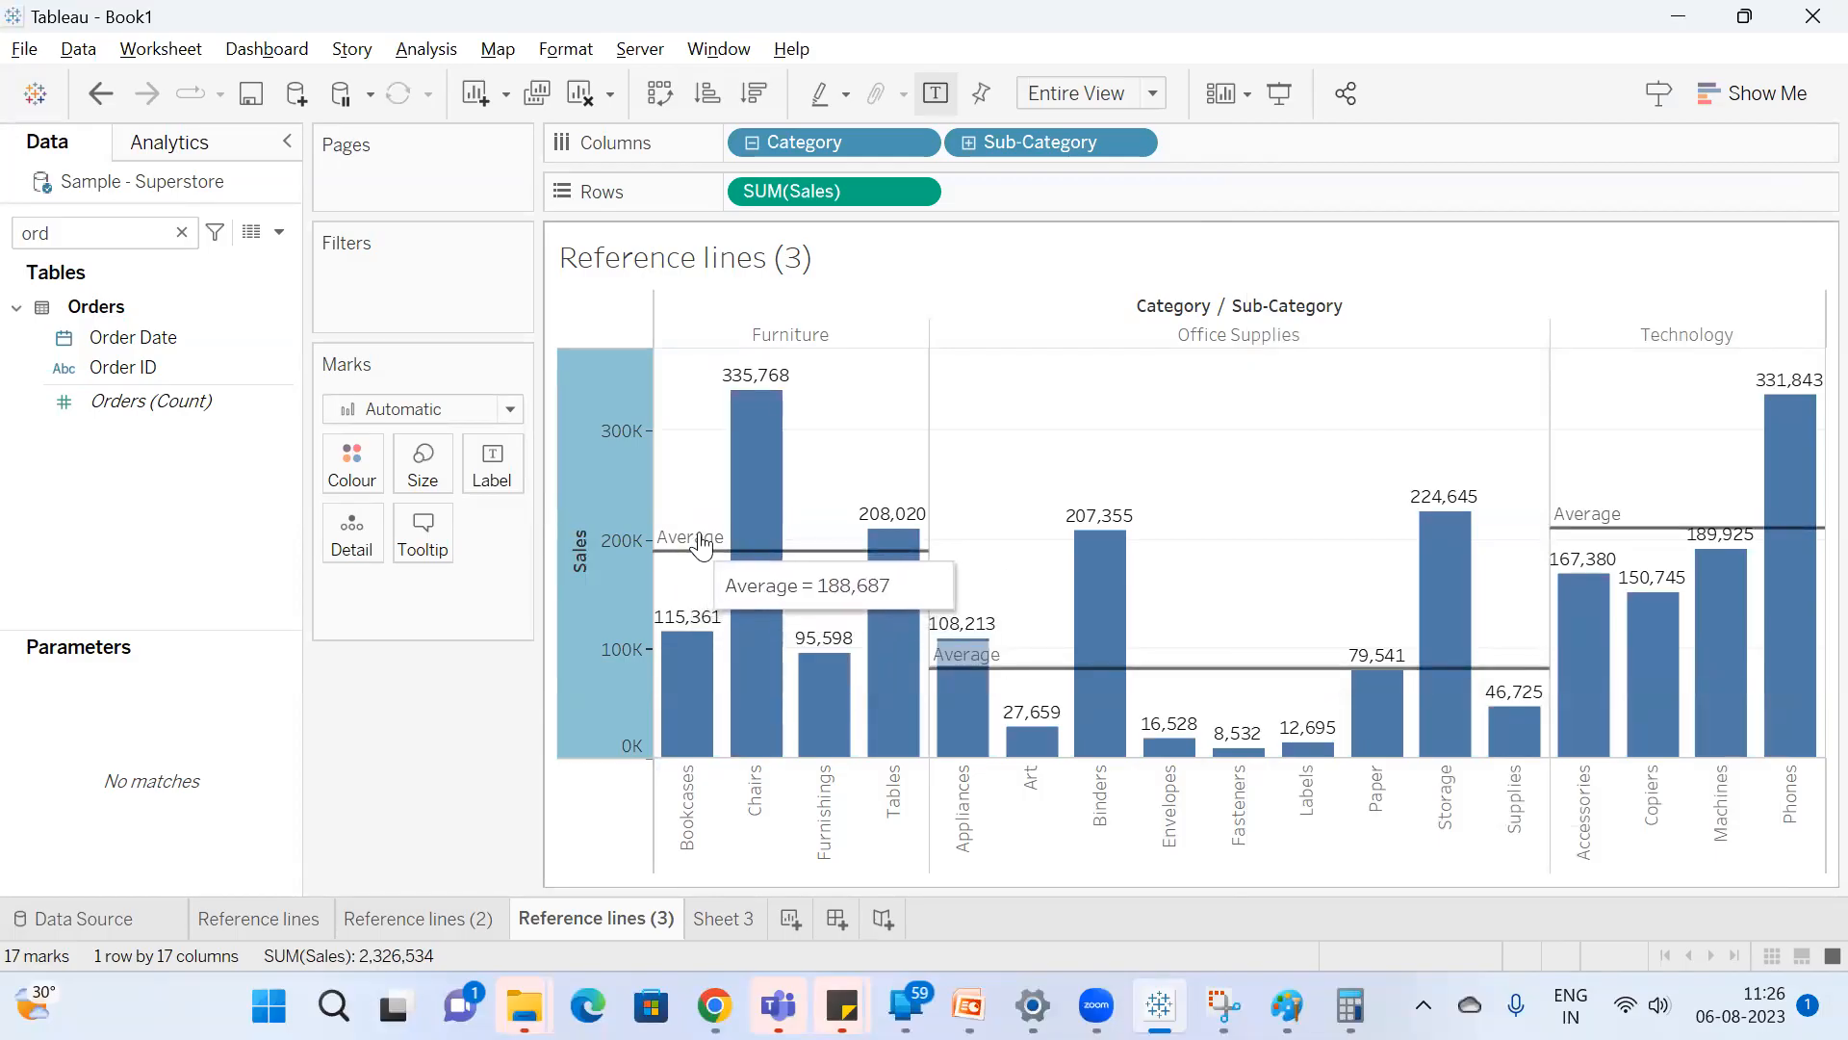
Edit the per-pane reference line on the Sales axis and set its aggregation to Minimum.
{"action": "right_click", "coordinate": [597, 580]}
{"action": "left_click", "coordinate": [682, 817]}
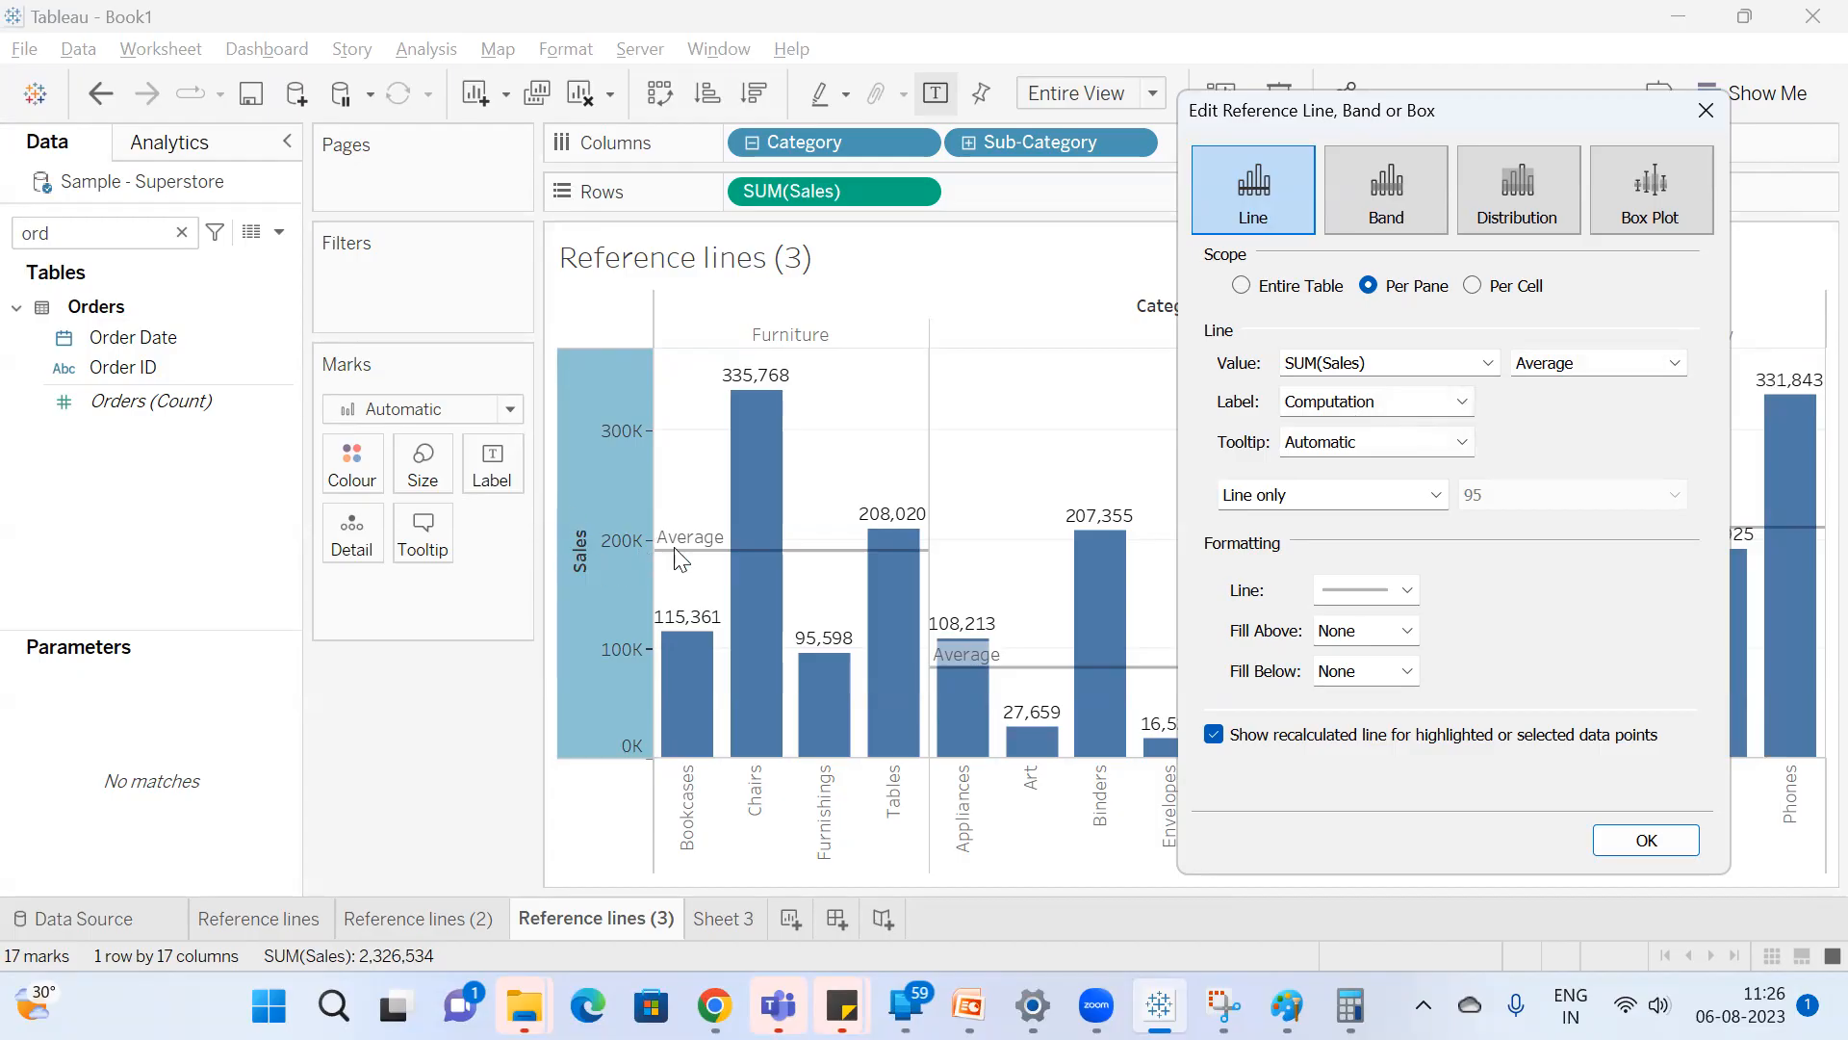
{"action": "left_click", "coordinate": [1600, 374]}
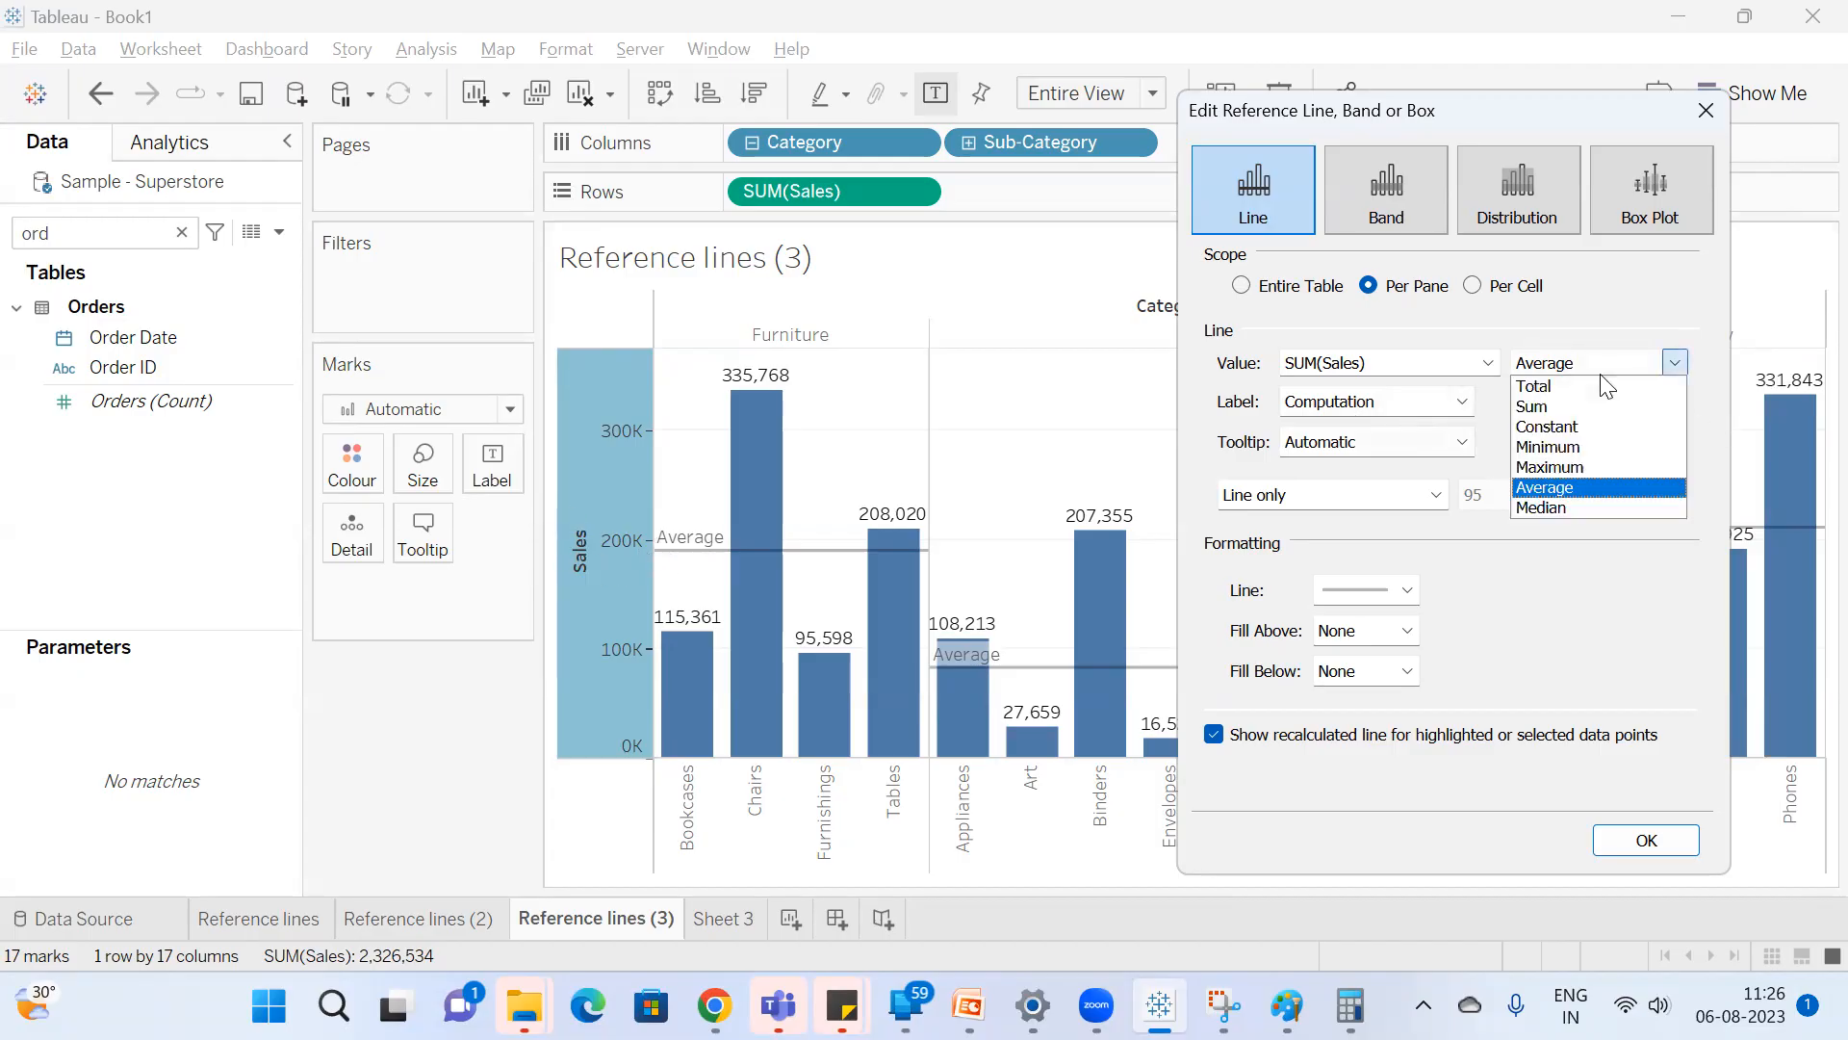
{"action": "left_click", "coordinate": [1577, 447]}
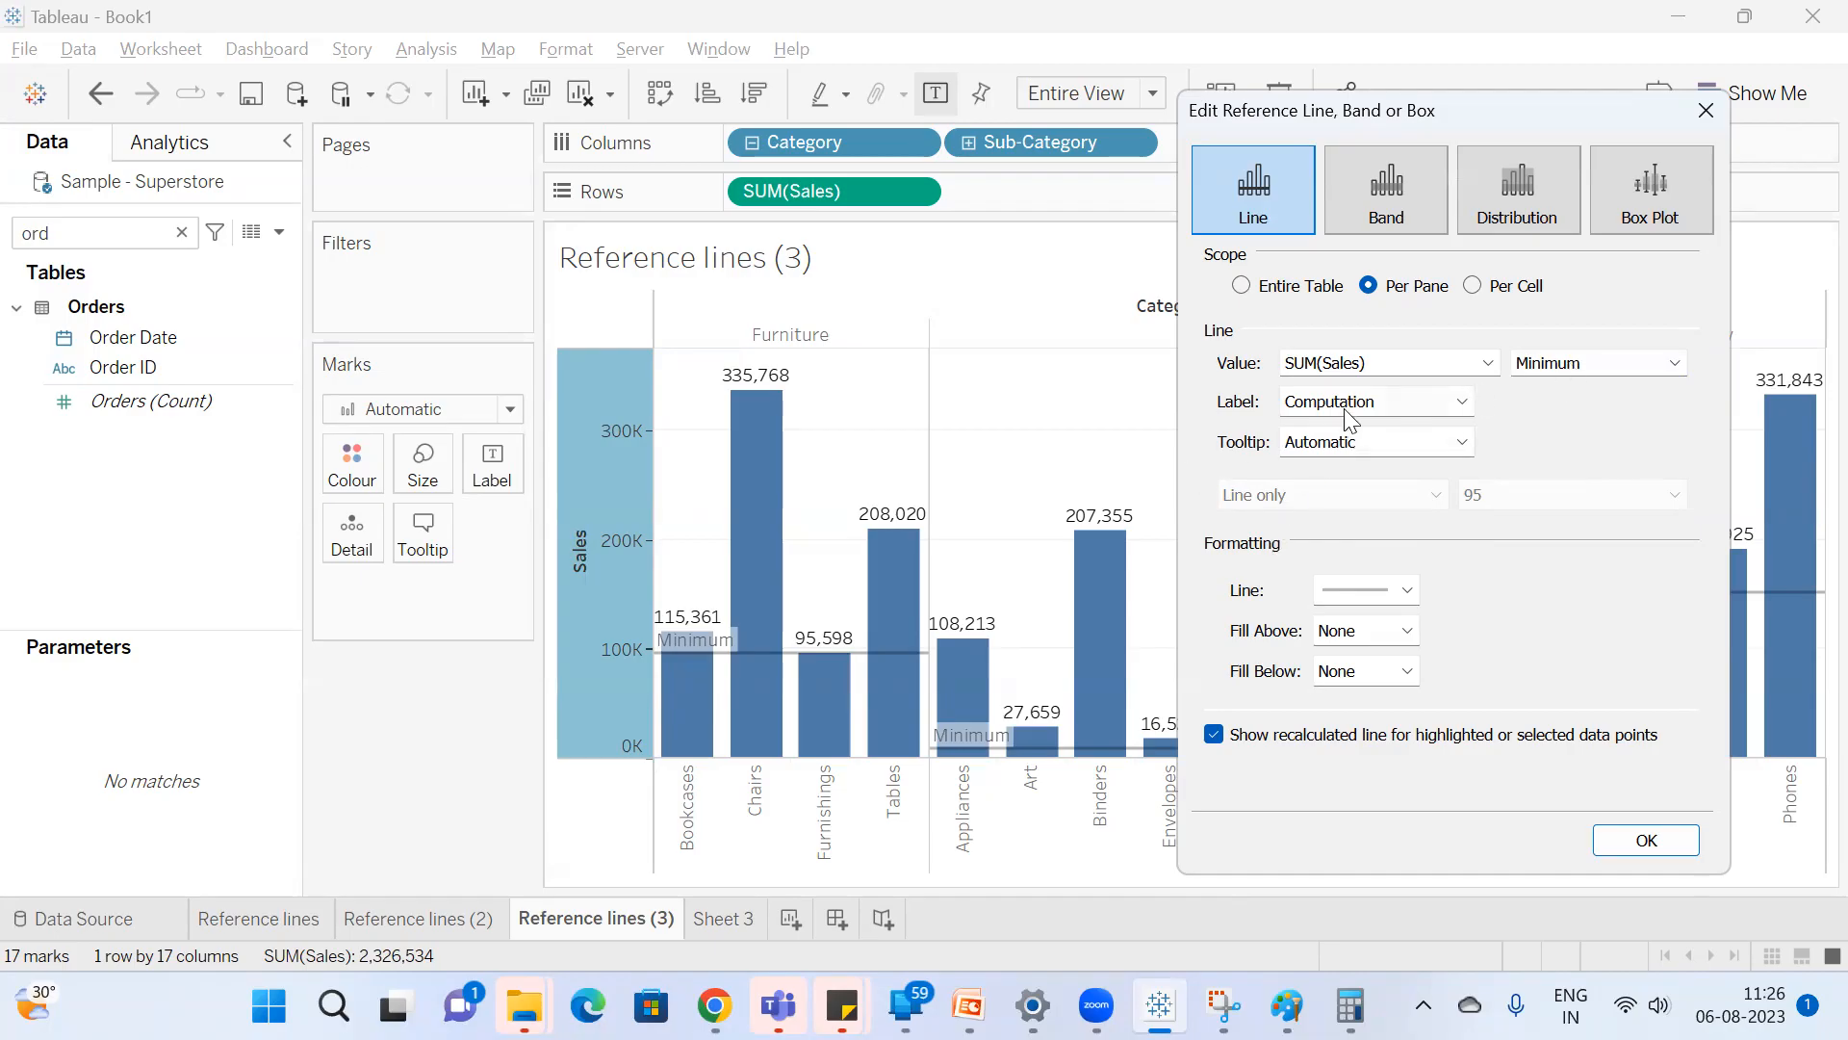
Set the per-pane reference line's aggregation to Maximum and its label to None.
{"action": "left_click", "coordinate": [1635, 363]}
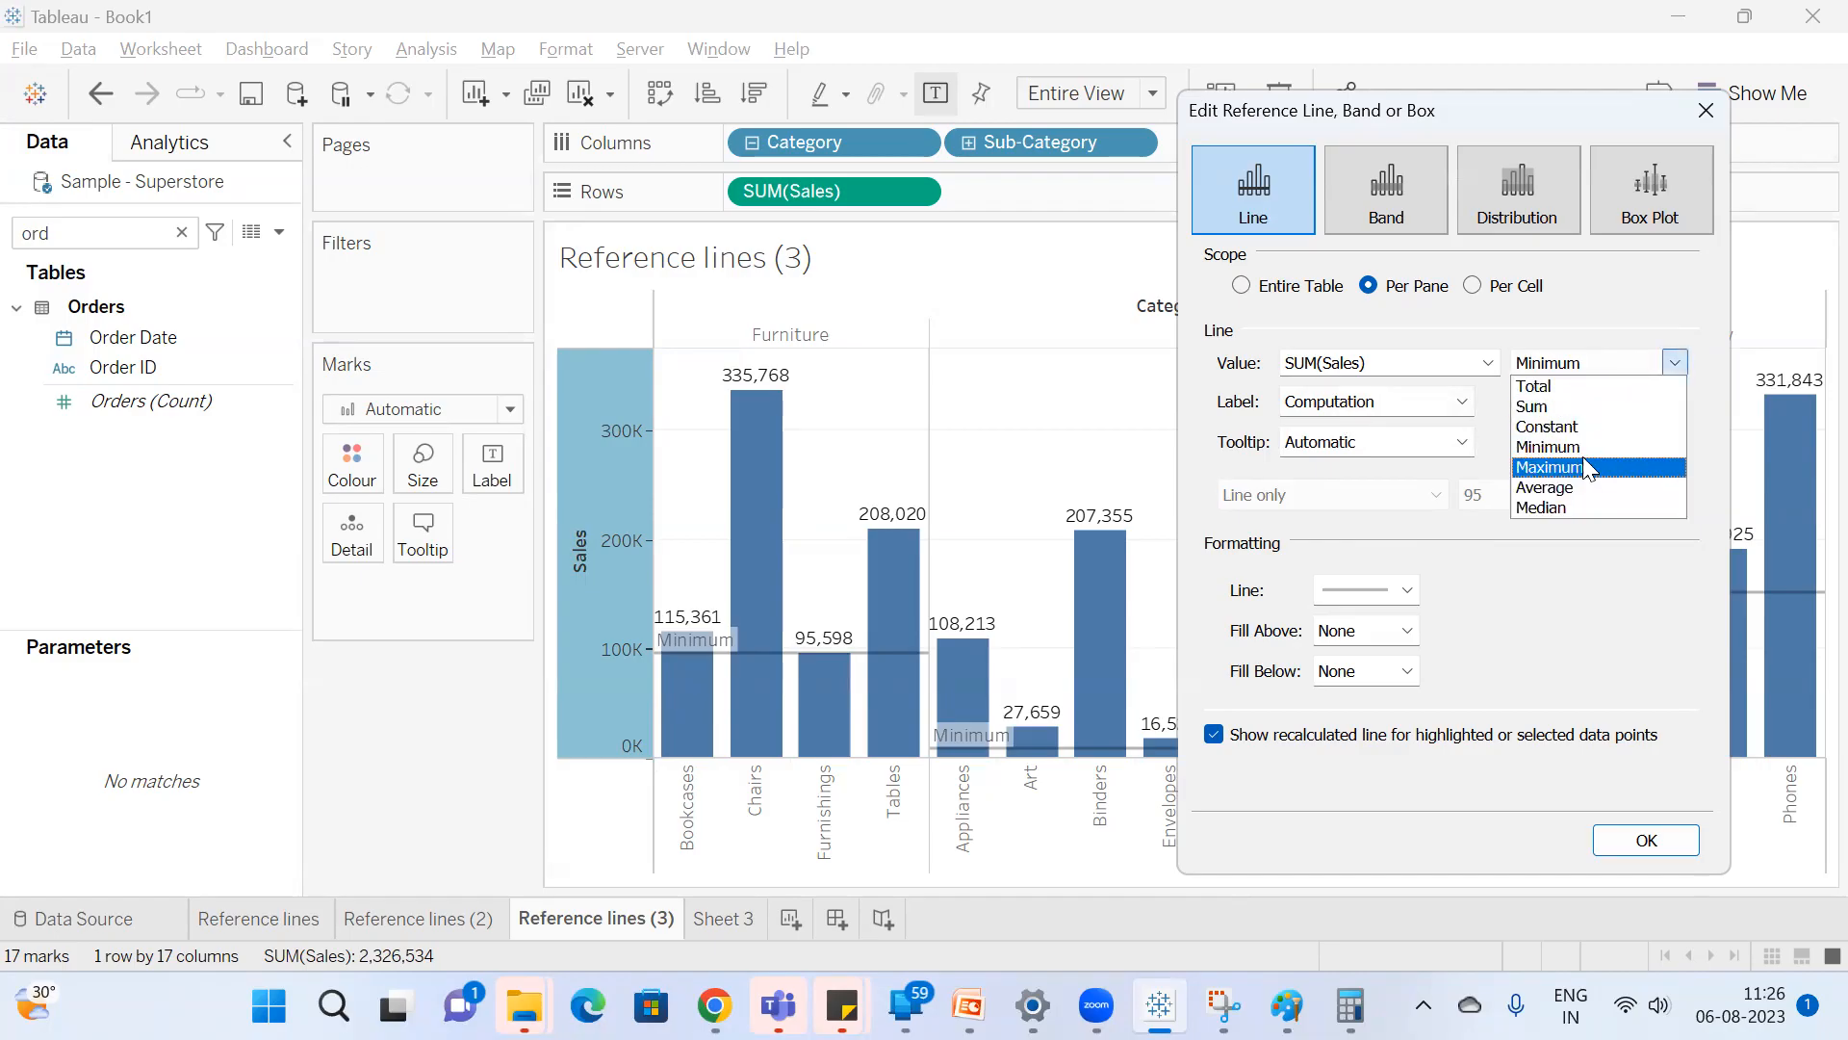
{"action": "left_click", "coordinate": [1579, 468]}
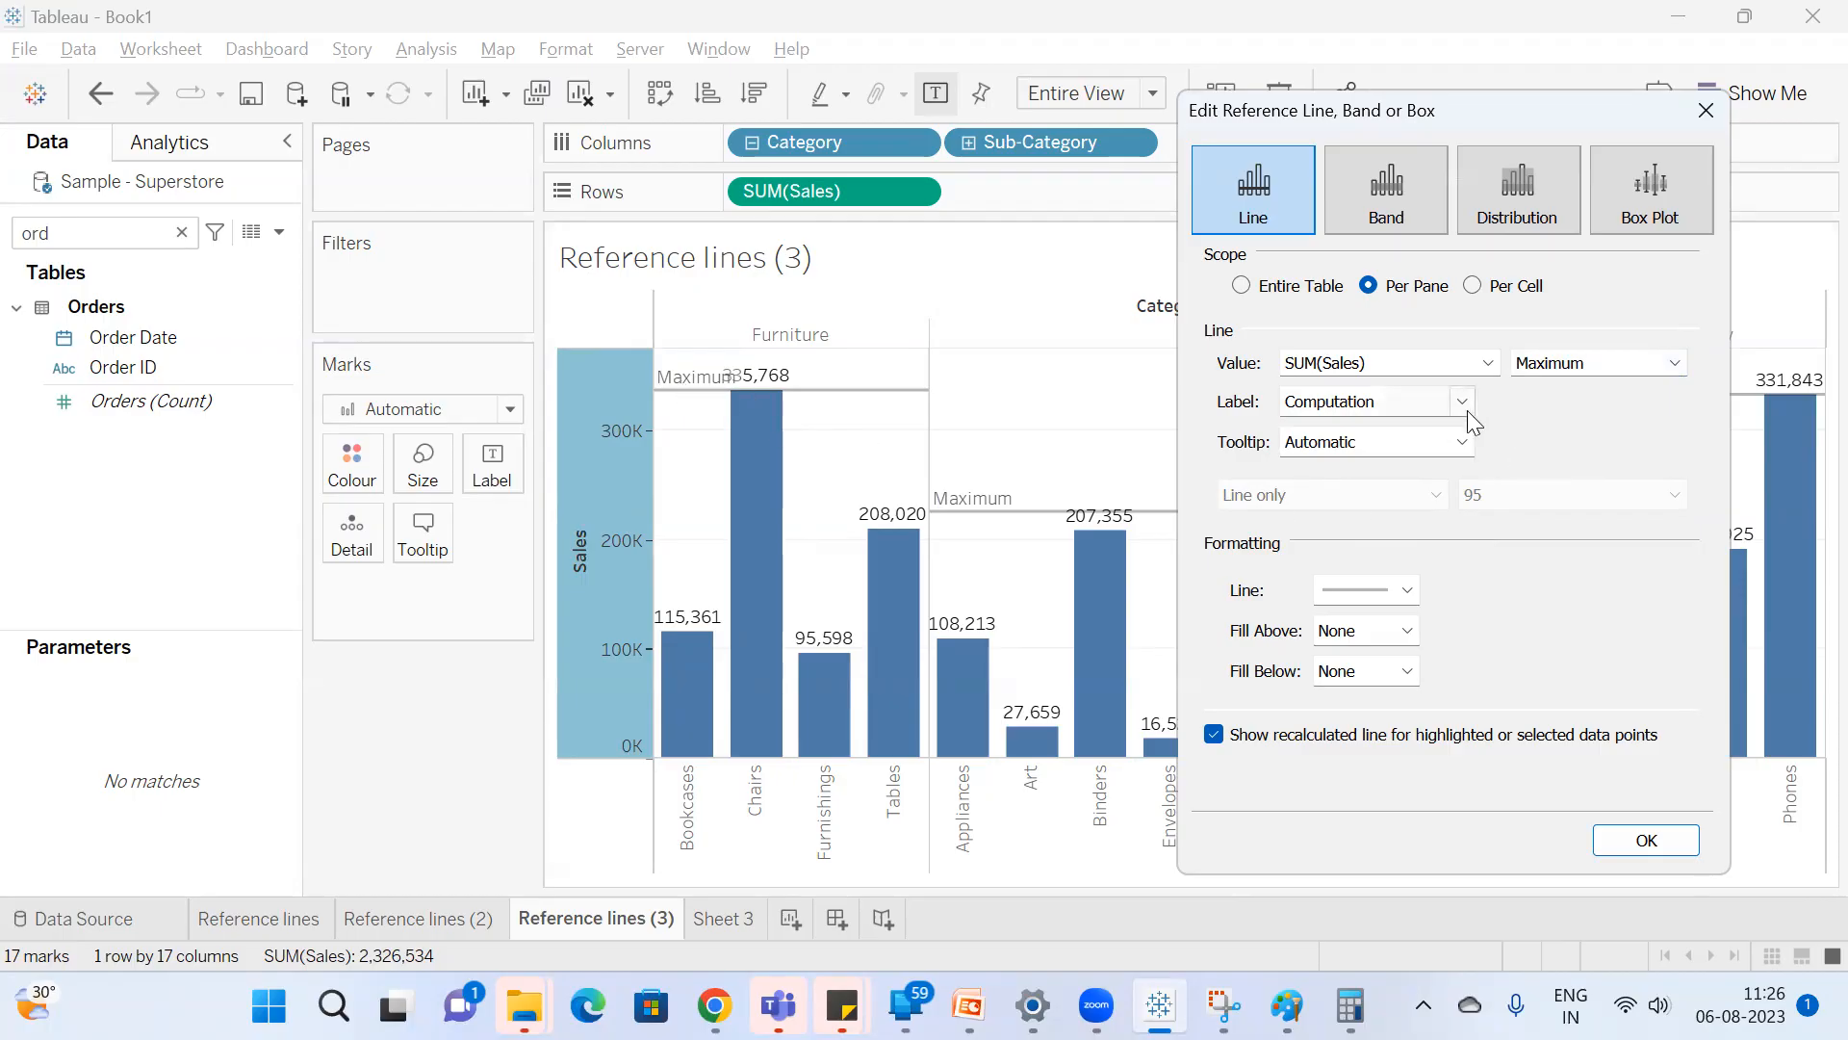
{"action": "left_click", "coordinate": [1405, 408]}
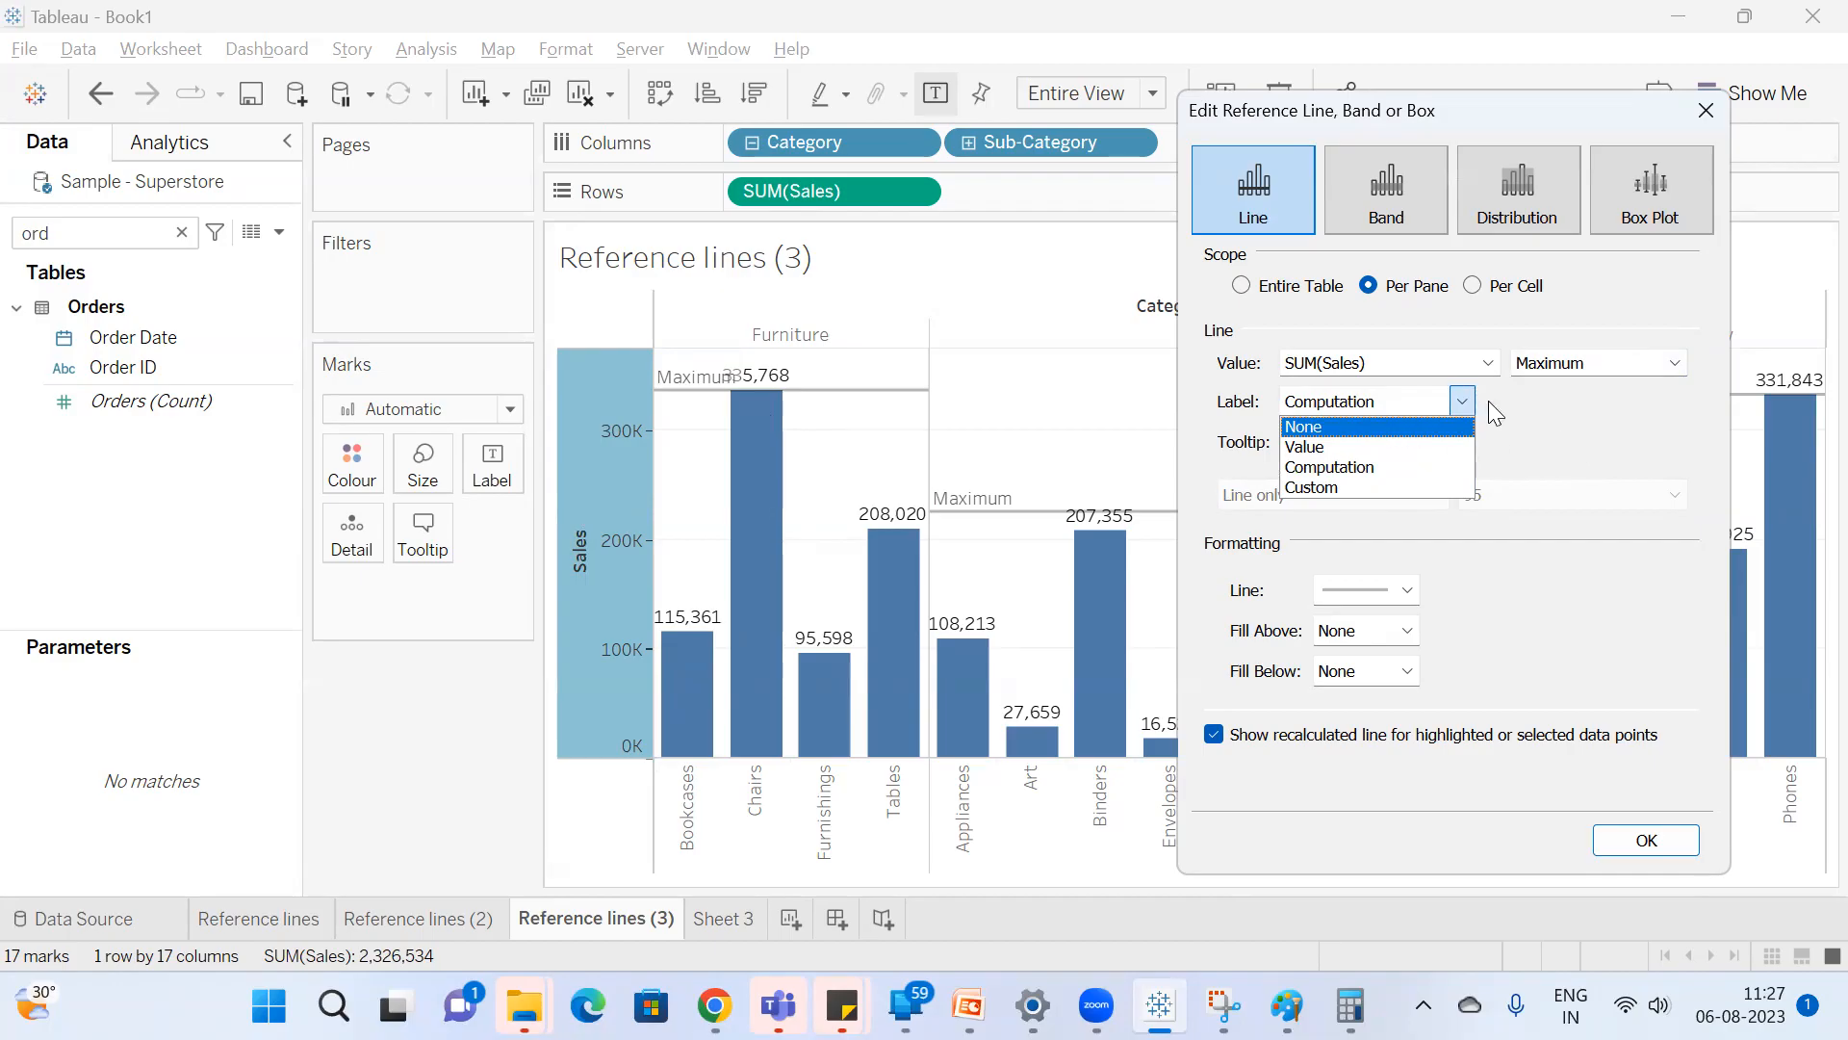
{"action": "left_click", "coordinate": [1384, 426]}
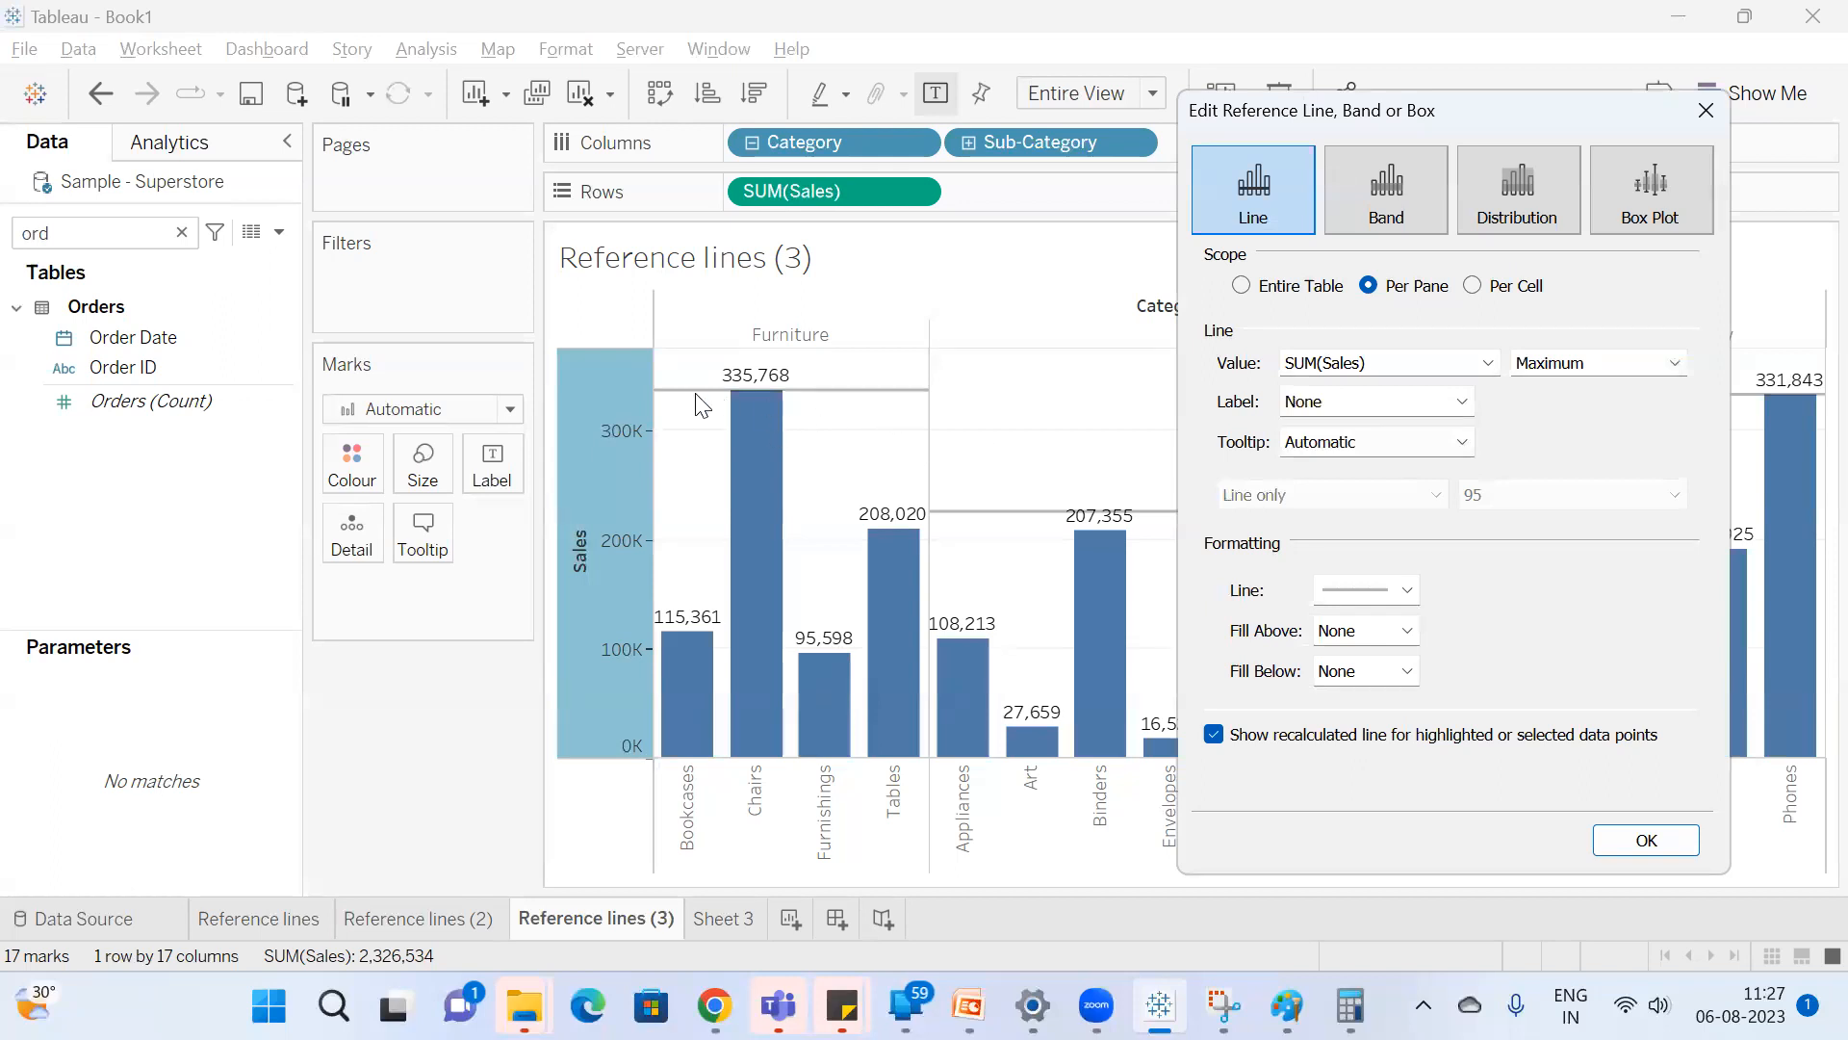
Try the Value label on the Maximum reference line, and switch the label to Computation.
{"action": "left_click", "coordinate": [1350, 402]}
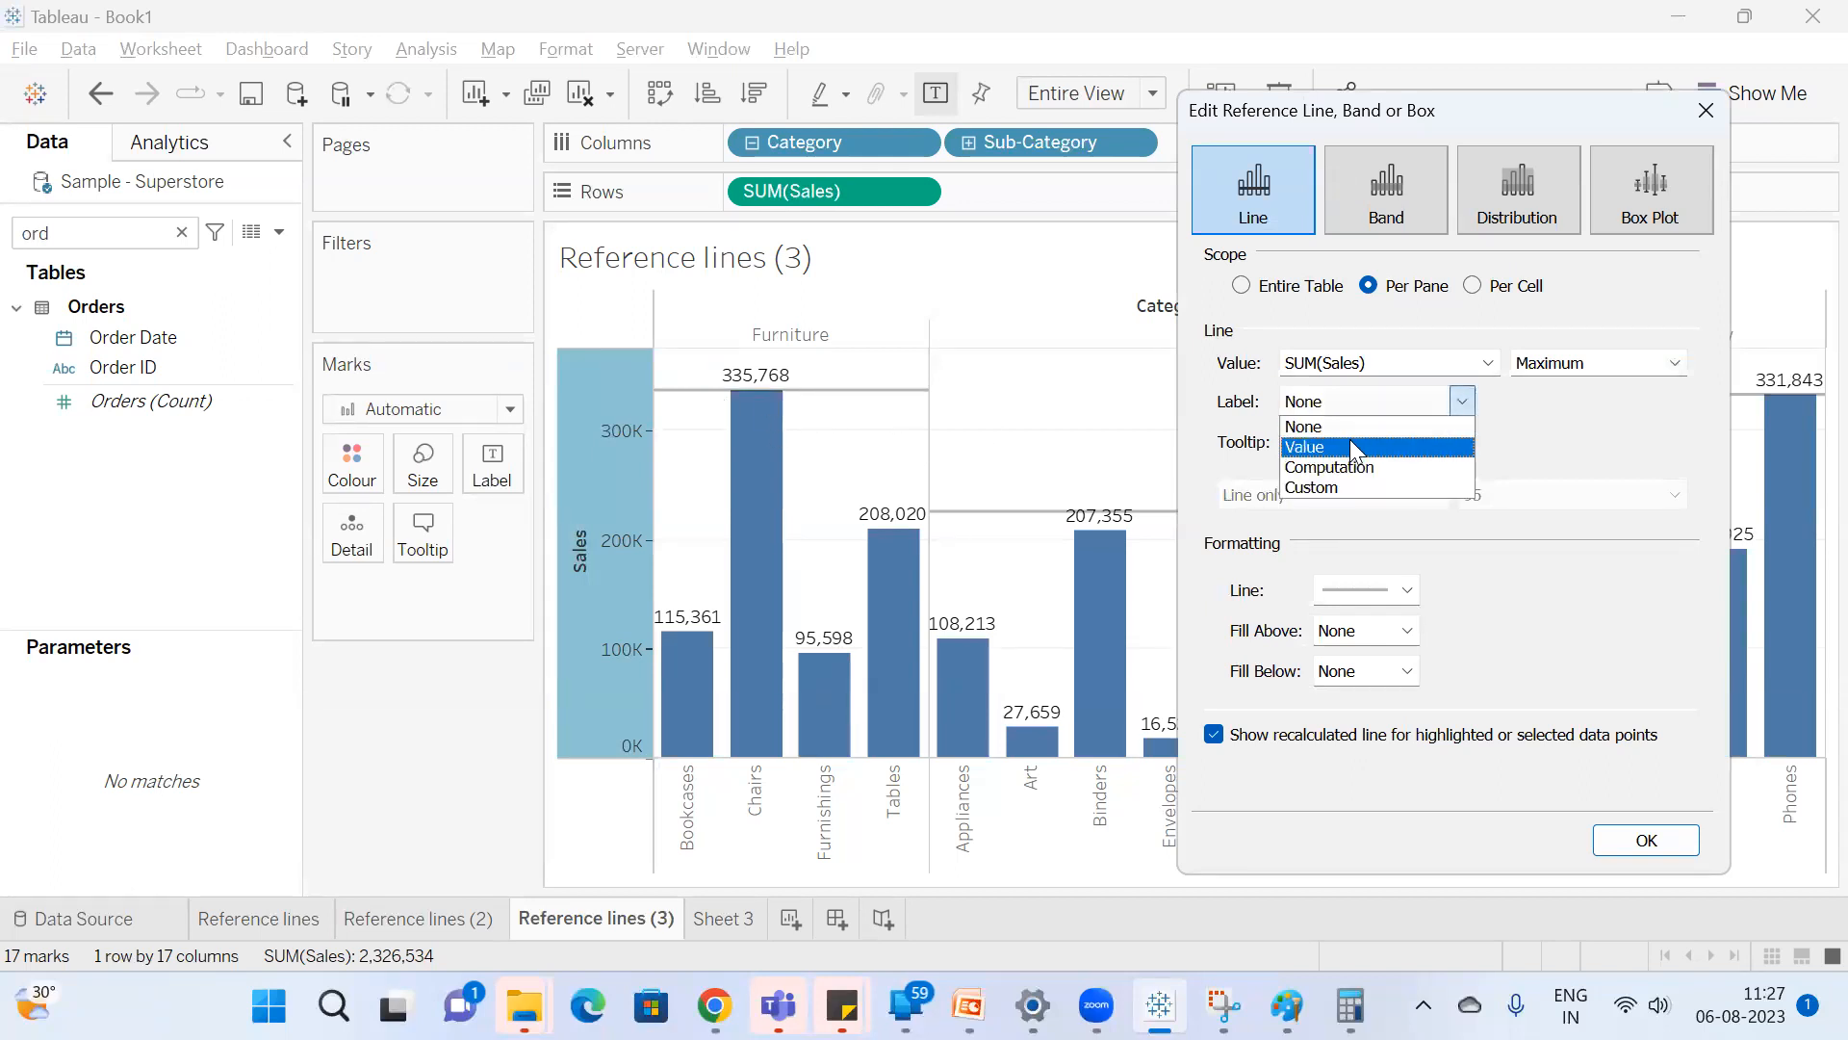
{"action": "left_click", "coordinate": [1350, 445]}
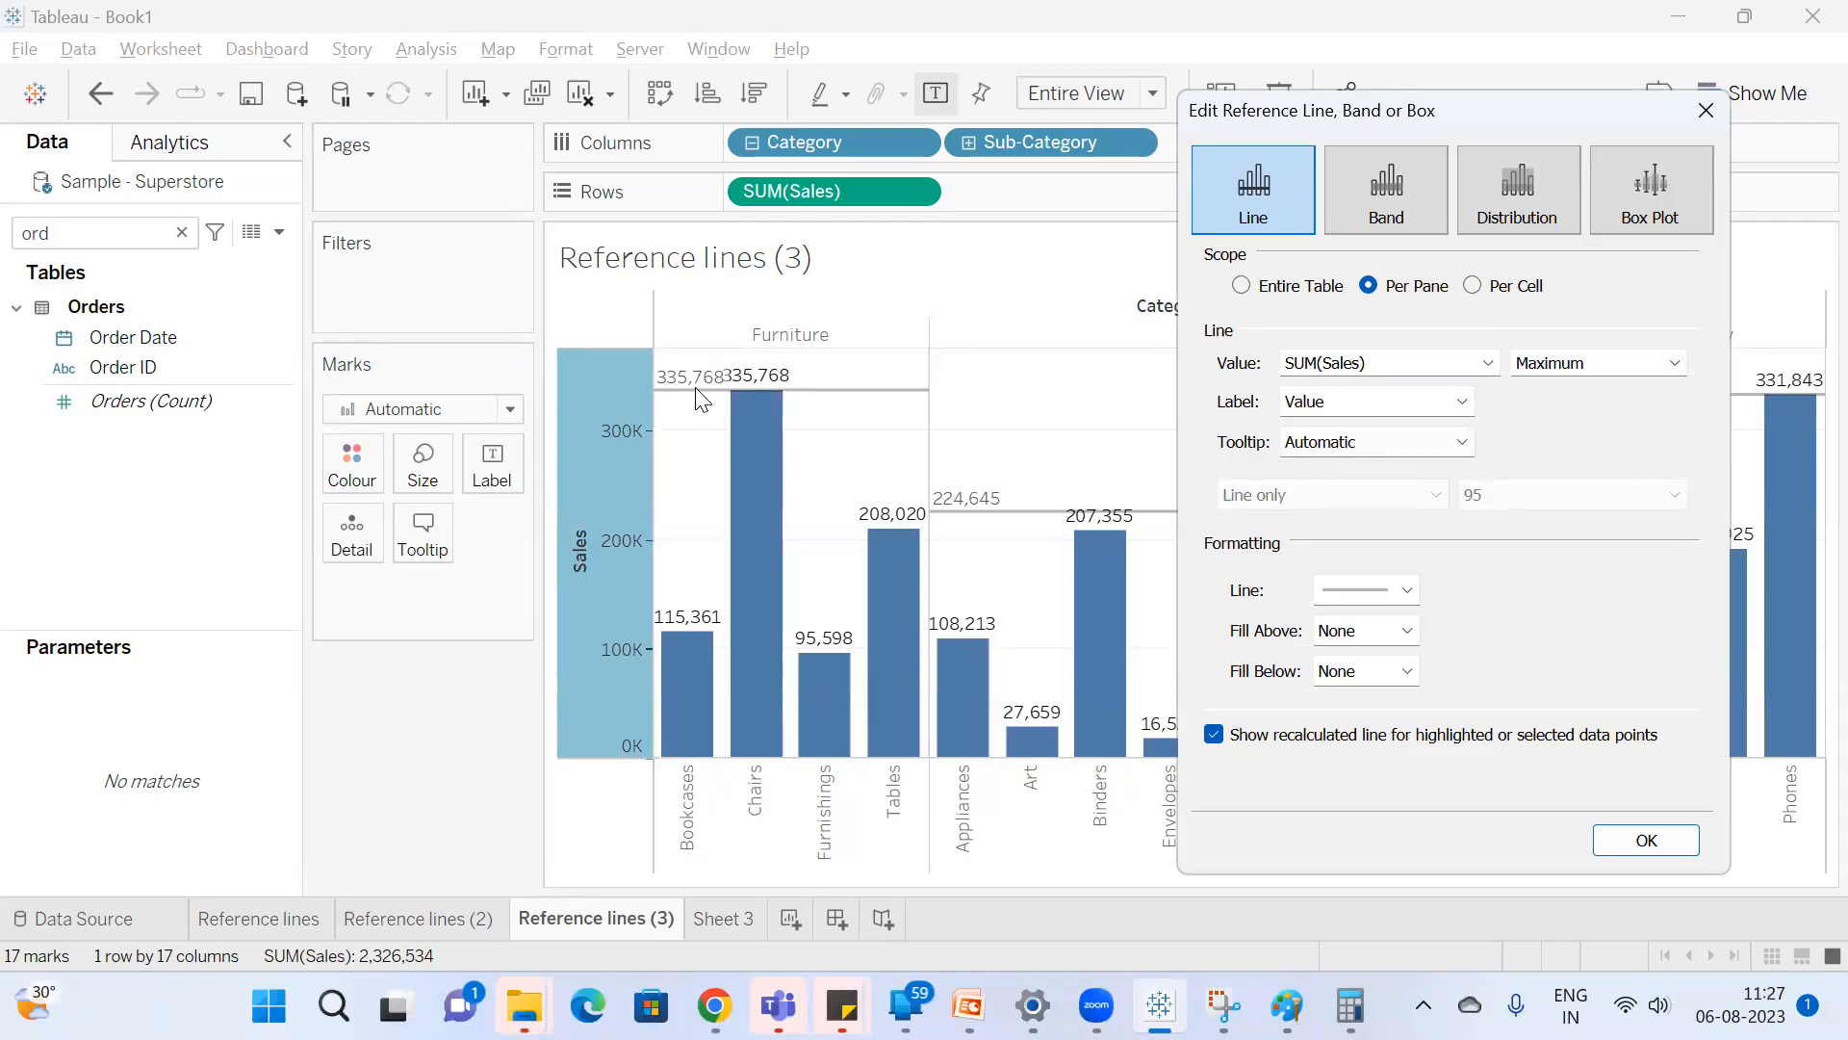
{"action": "left_click", "coordinate": [1413, 402]}
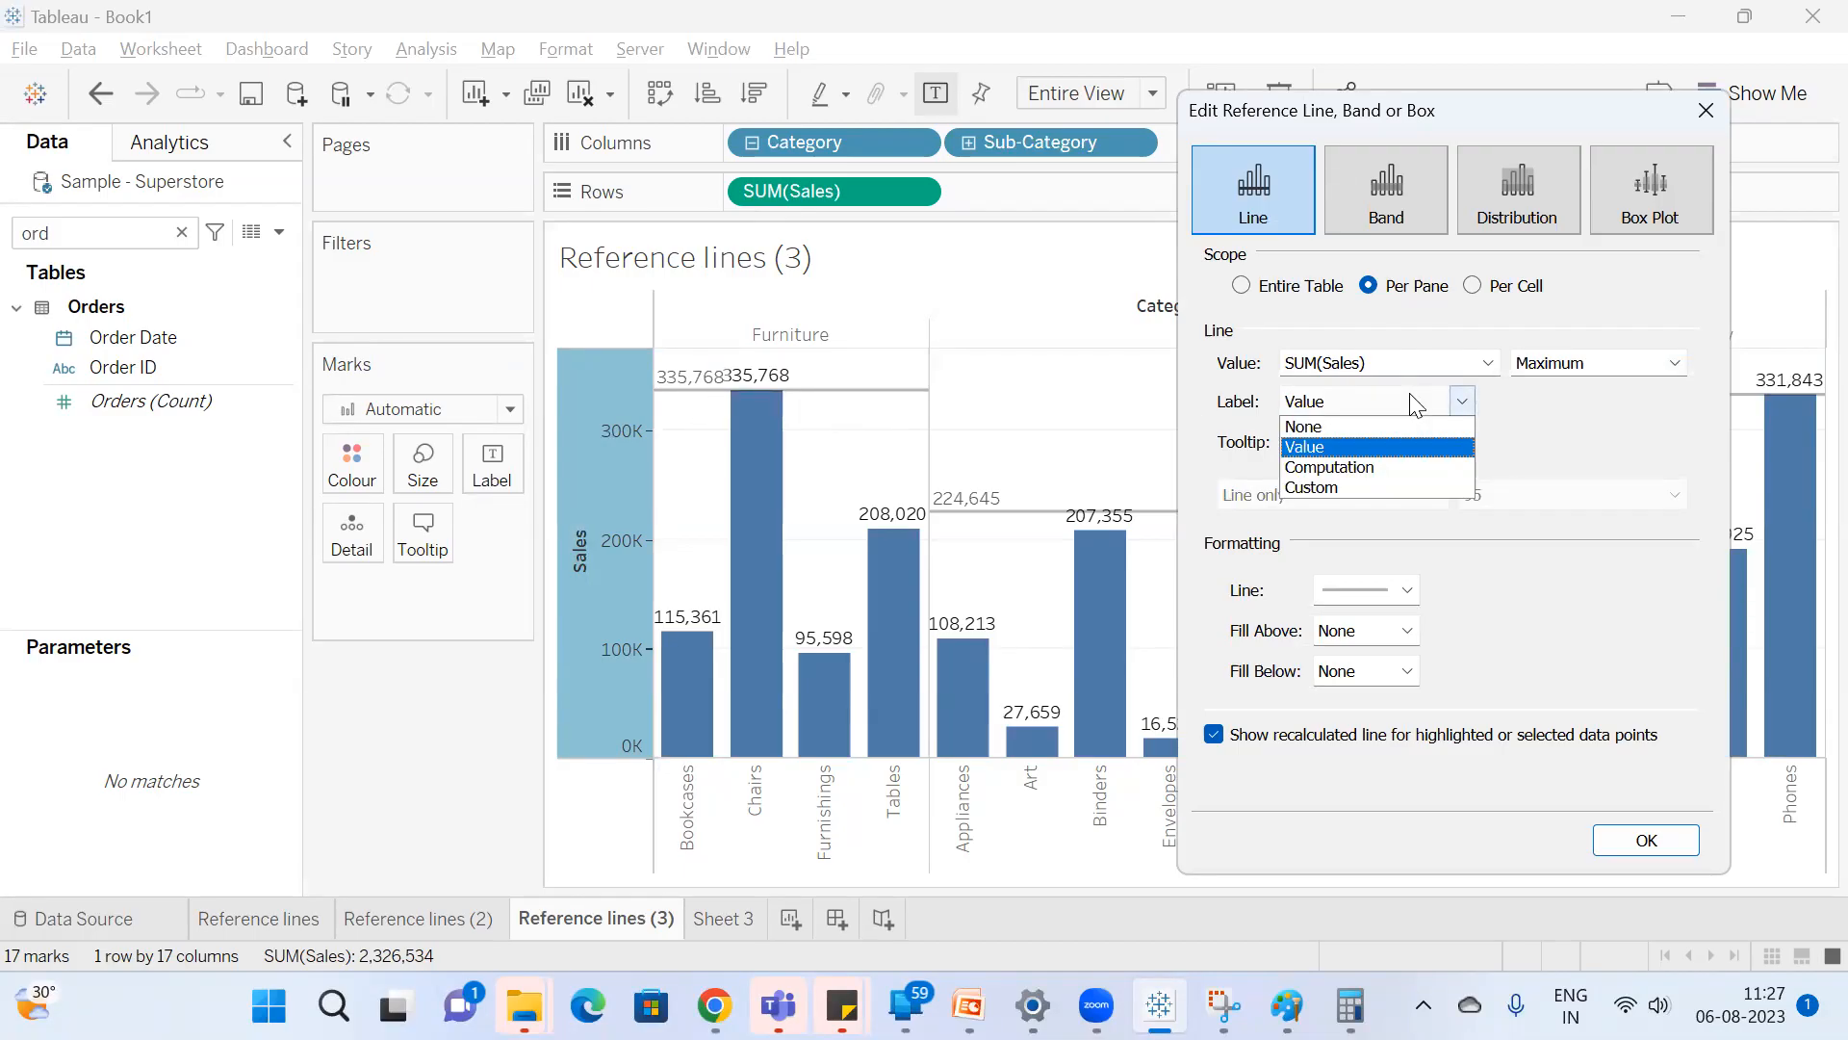
{"action": "left_click", "coordinate": [1377, 467]}
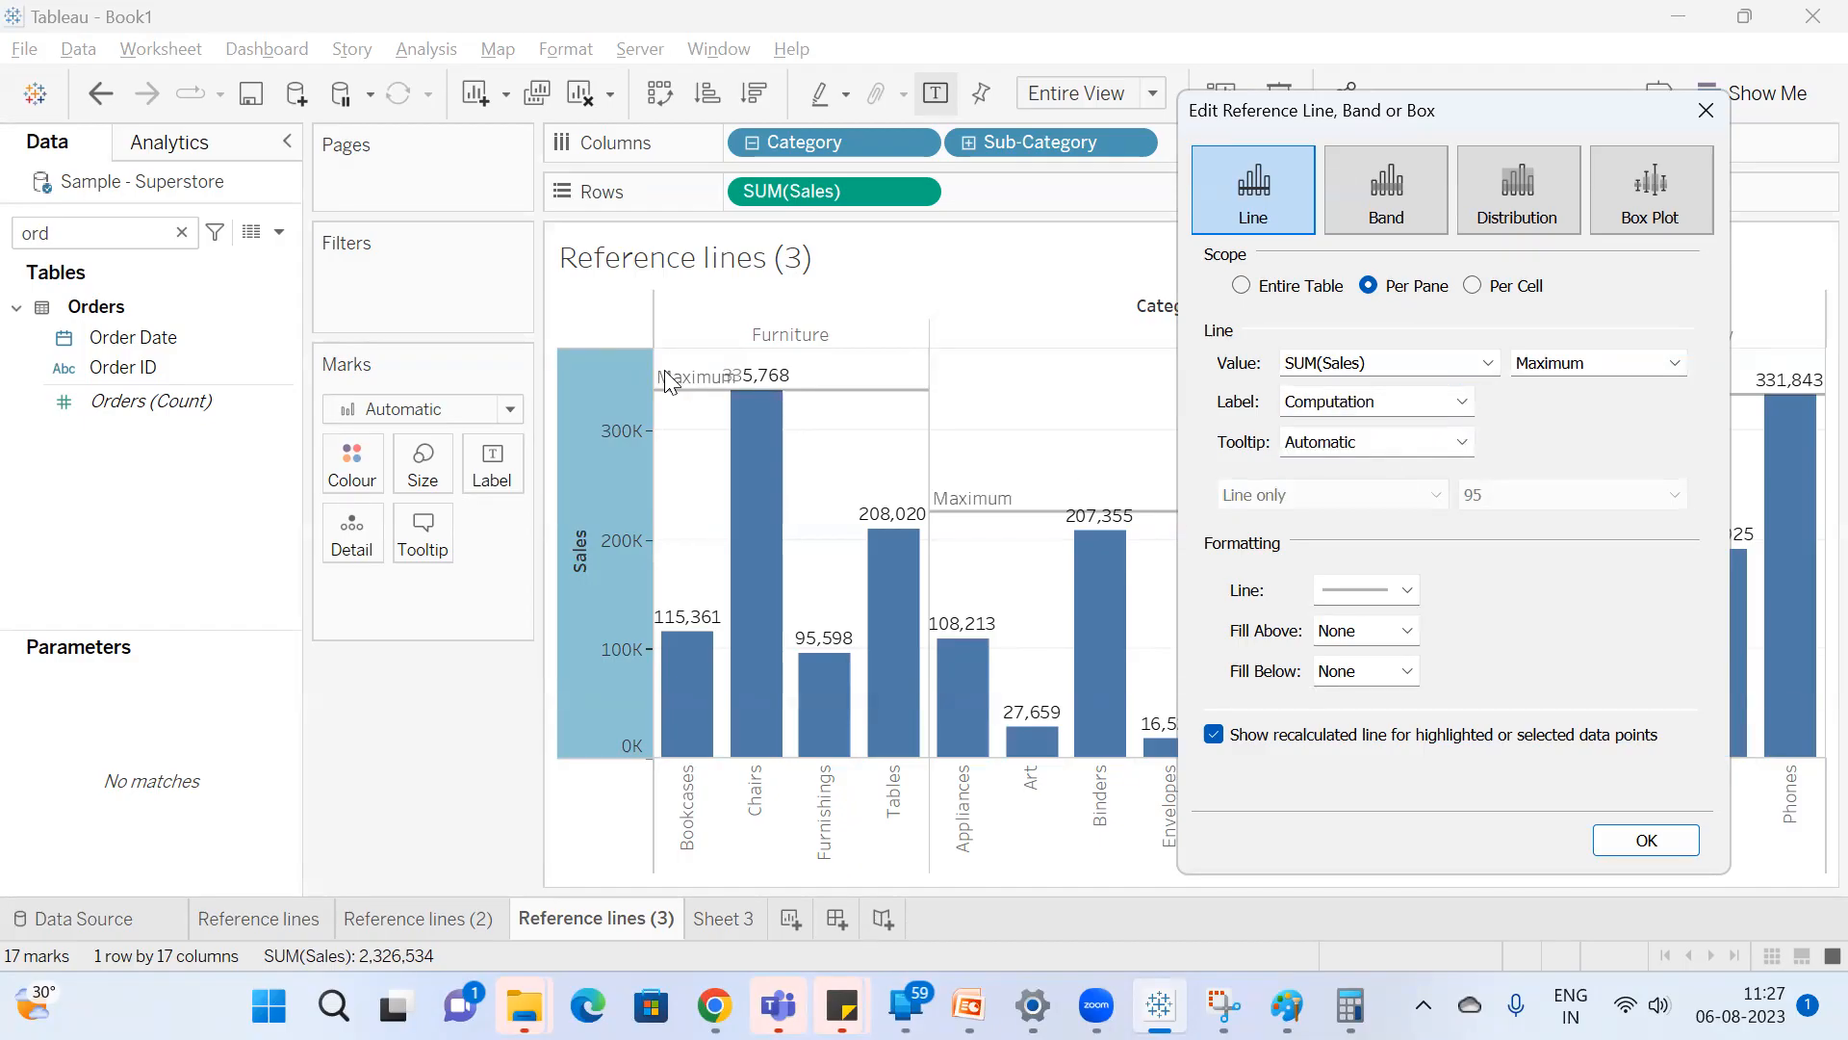
Switch the Maximum line's label to Custom and enter Max as its text.
{"action": "left_click", "coordinate": [1329, 420]}
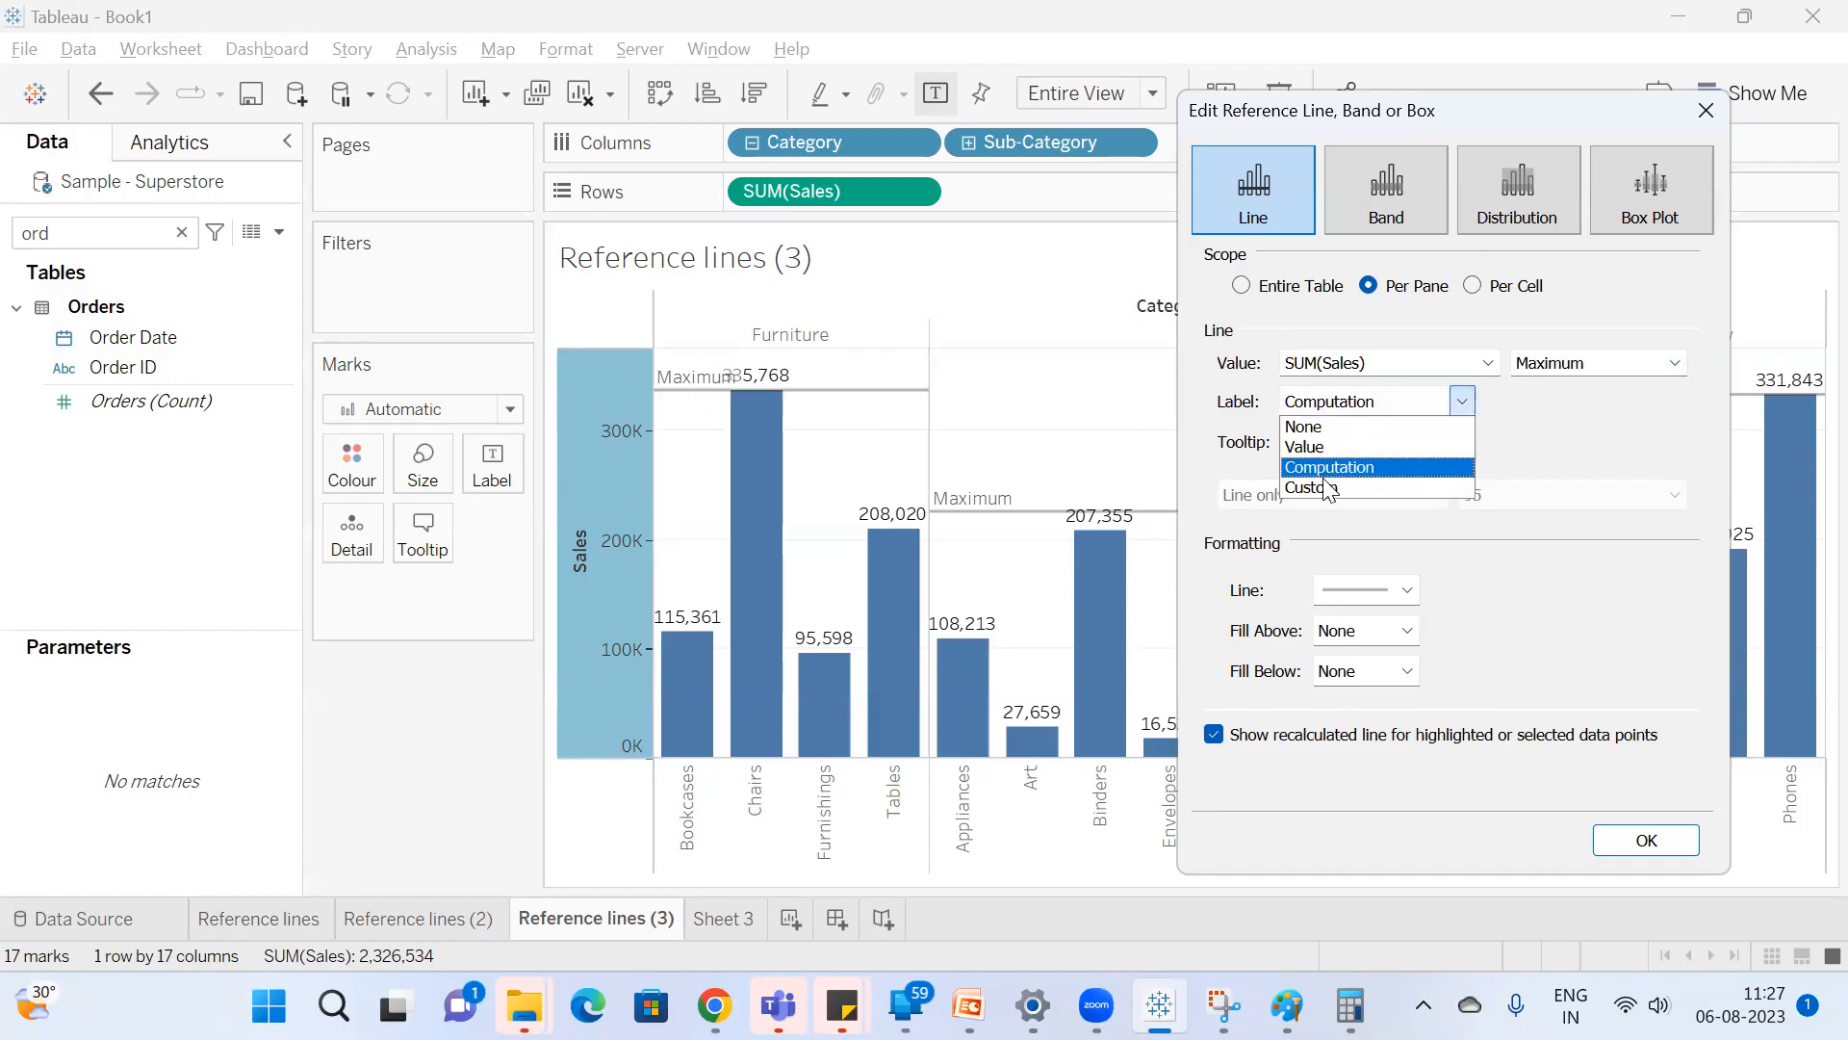
{"action": "left_click", "coordinate": [1326, 487]}
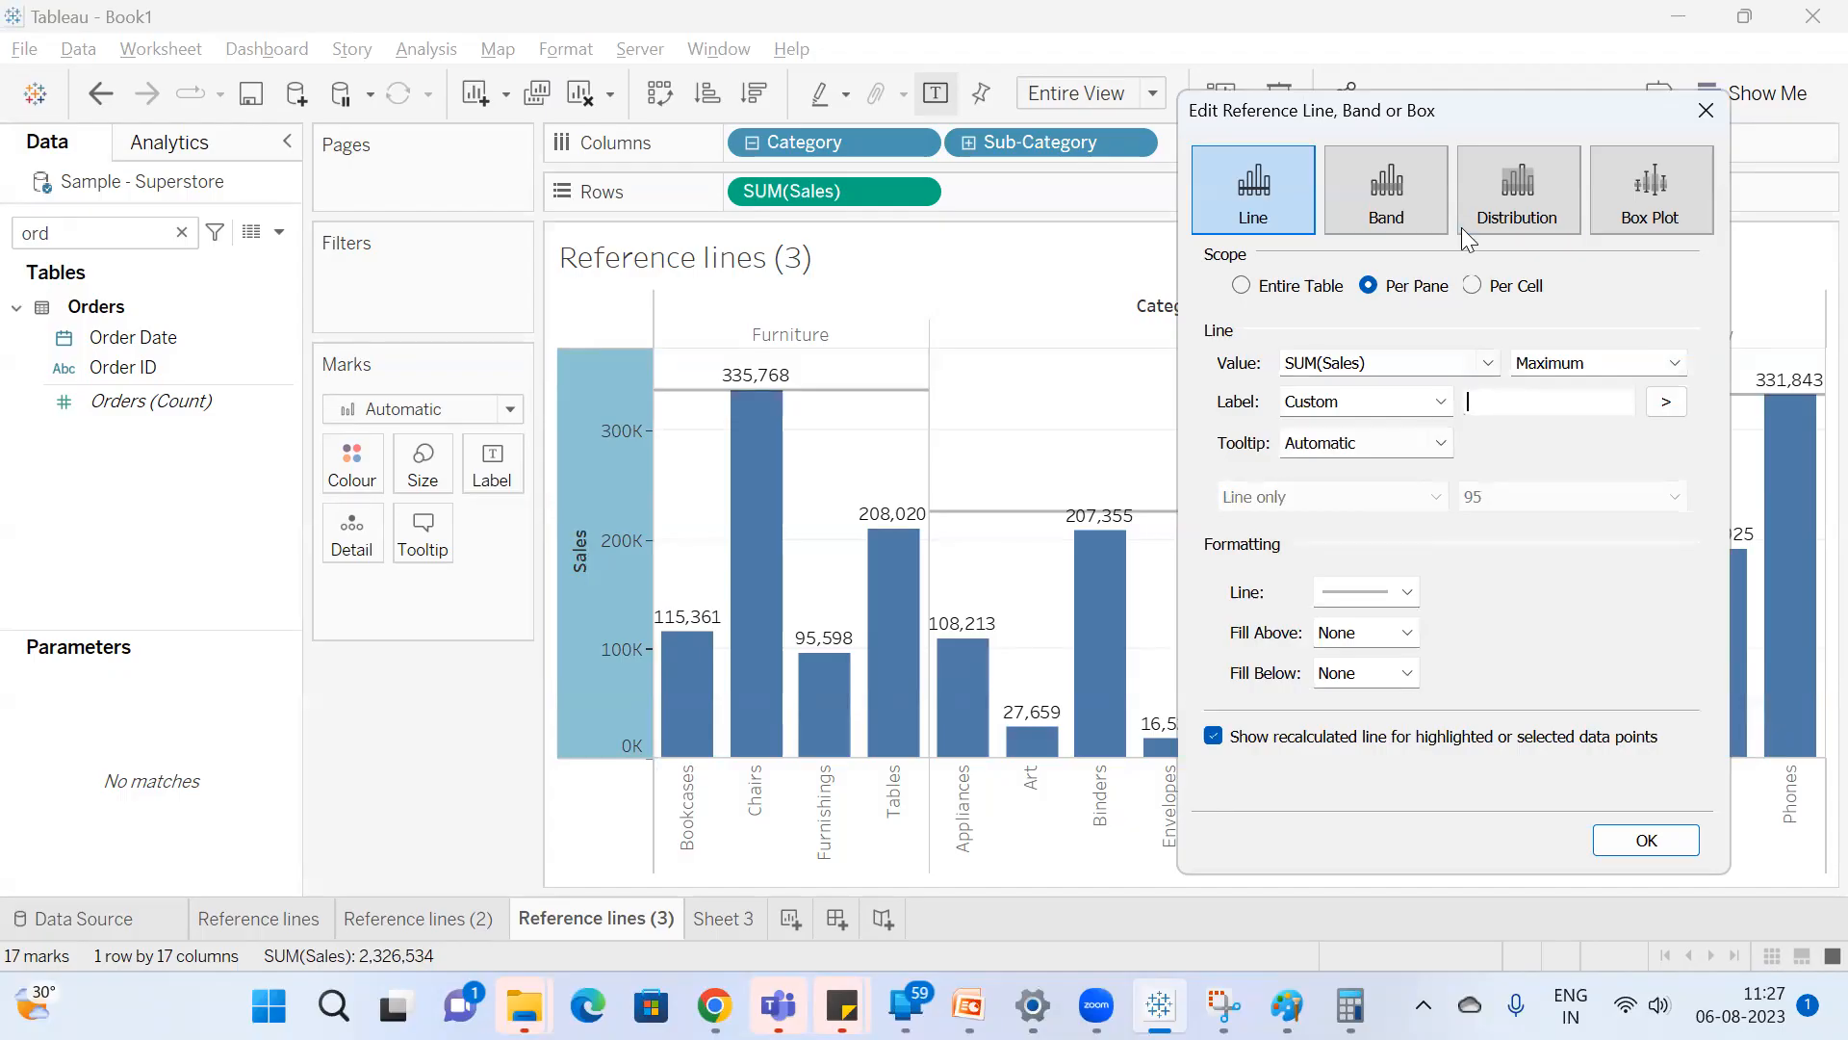
{"action": "type", "text": "M"}
{"action": "left_click_drag", "start_coordinate": [1536, 400], "coordinate": [1297, 395]}
{"action": "left_click", "coordinate": [1524, 400]}
{"action": "type", "text": "ax"}
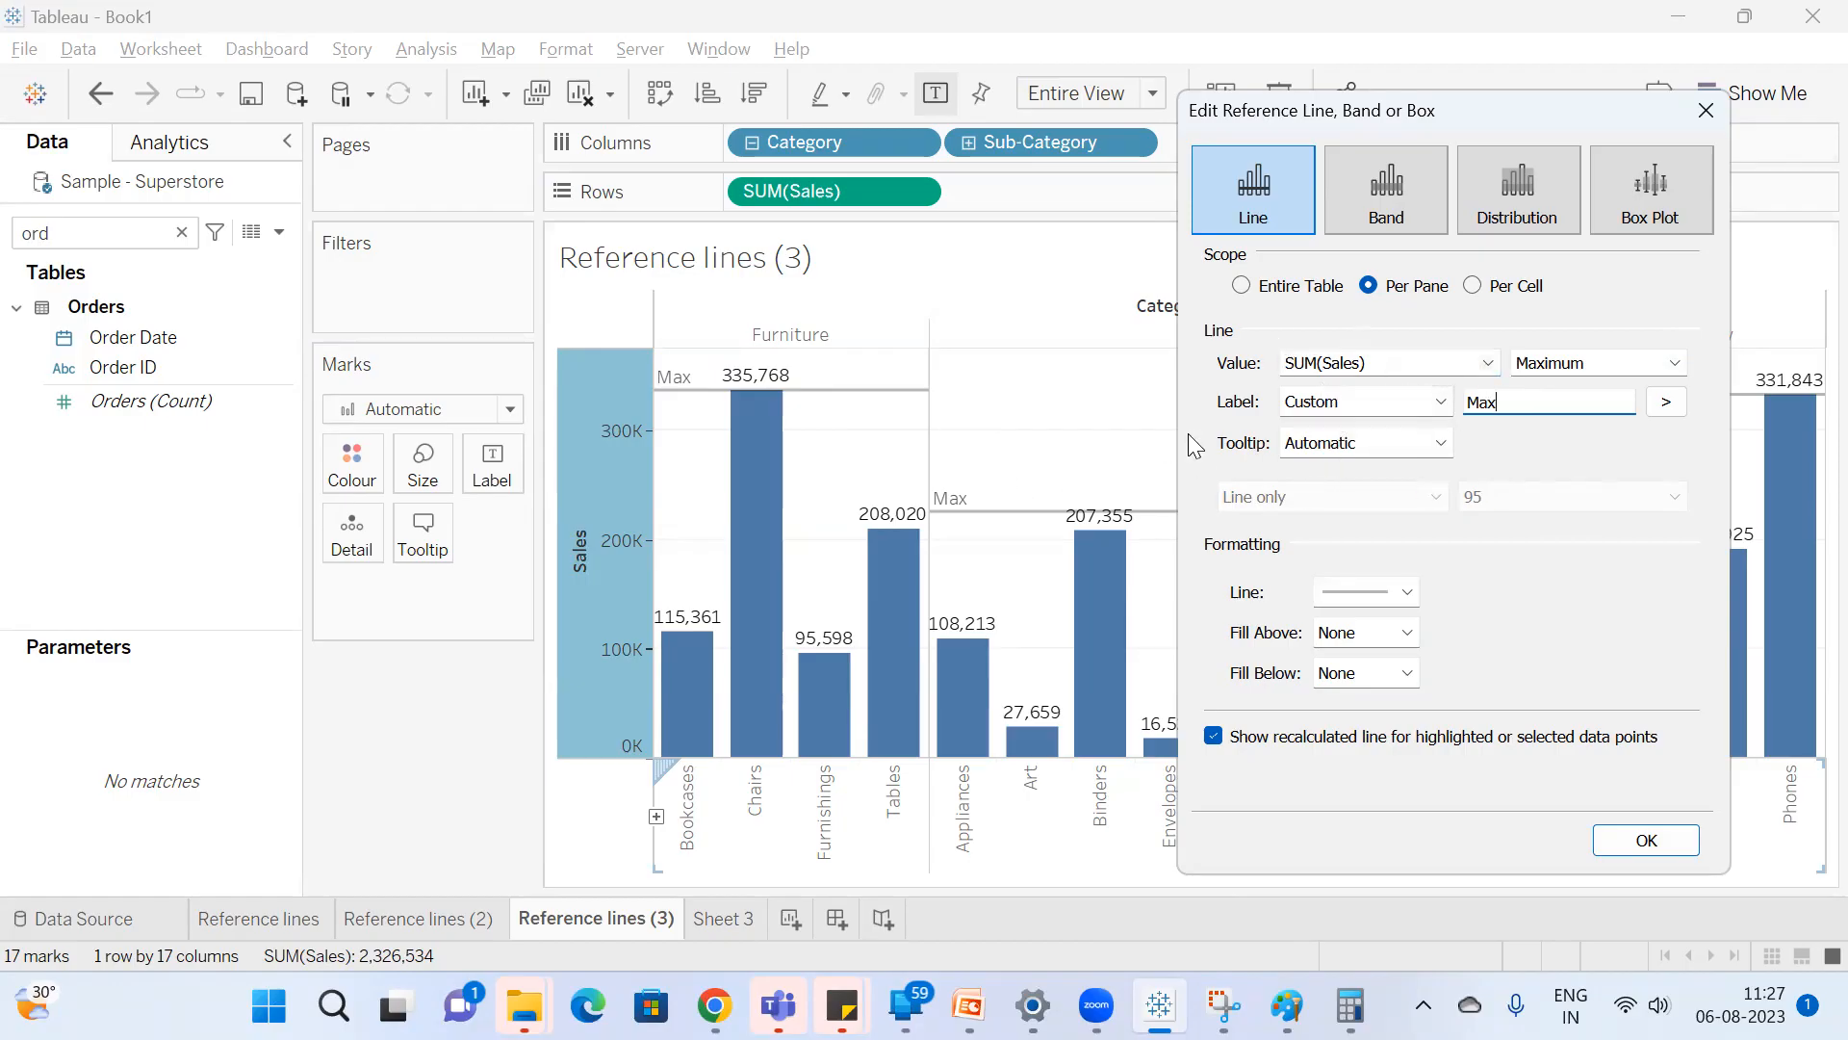
Set the reference line's scope to Entire Table and its aggregation to Average, moving the settings dialog clear of the chart.
{"action": "left_click", "coordinate": [1272, 289]}
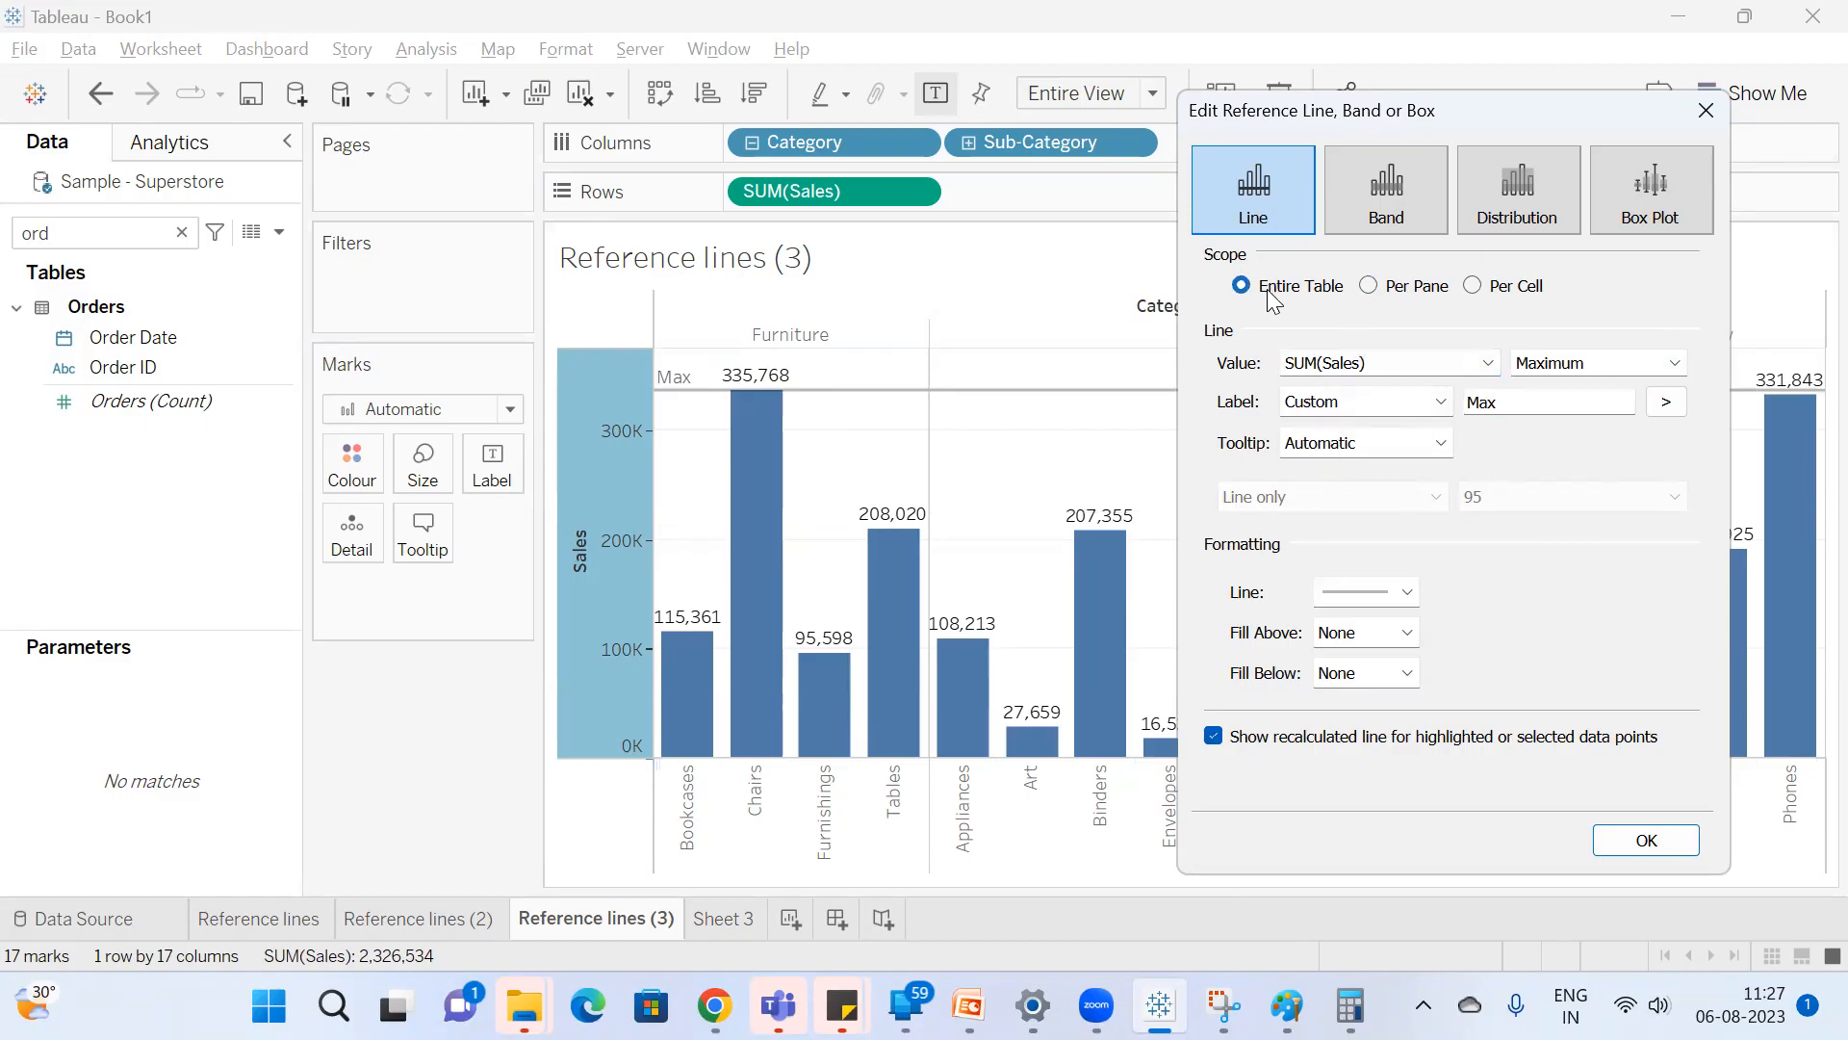
{"action": "left_click_drag", "start_coordinate": [1392, 123], "coordinate": [212, 268]}
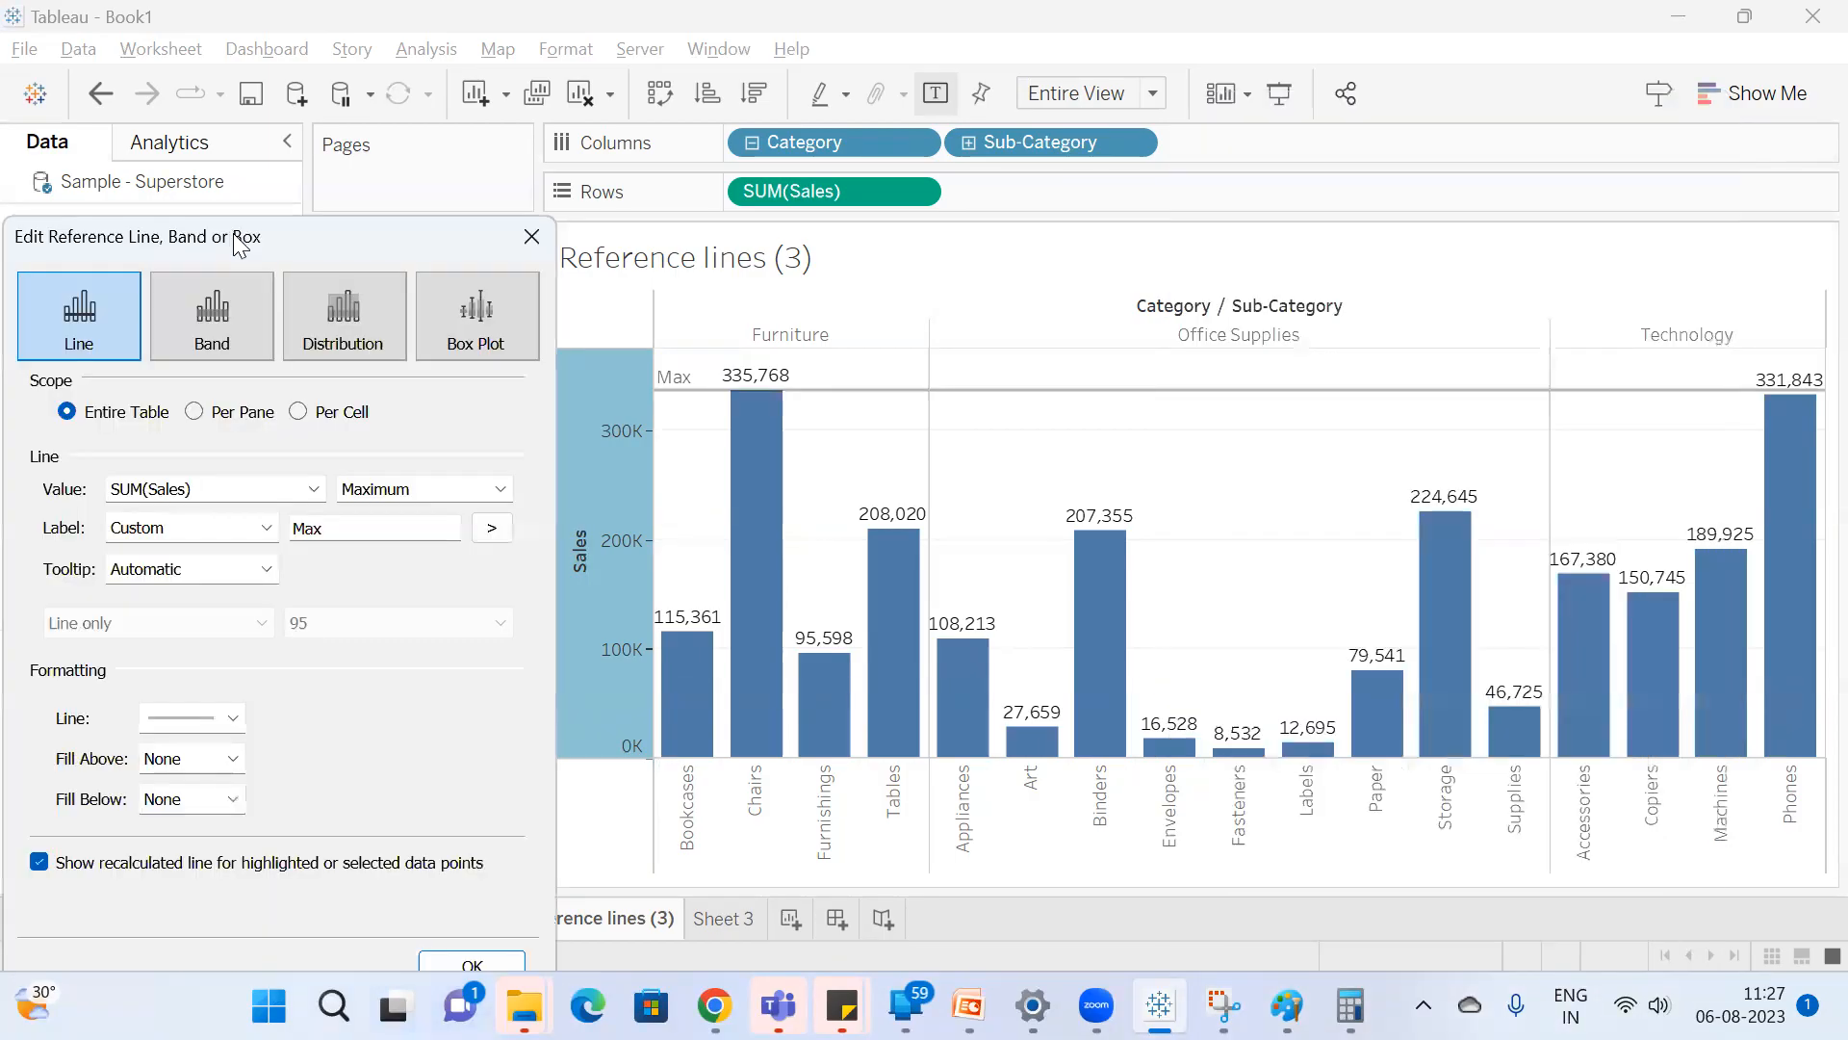
{"action": "left_click", "coordinate": [491, 489]}
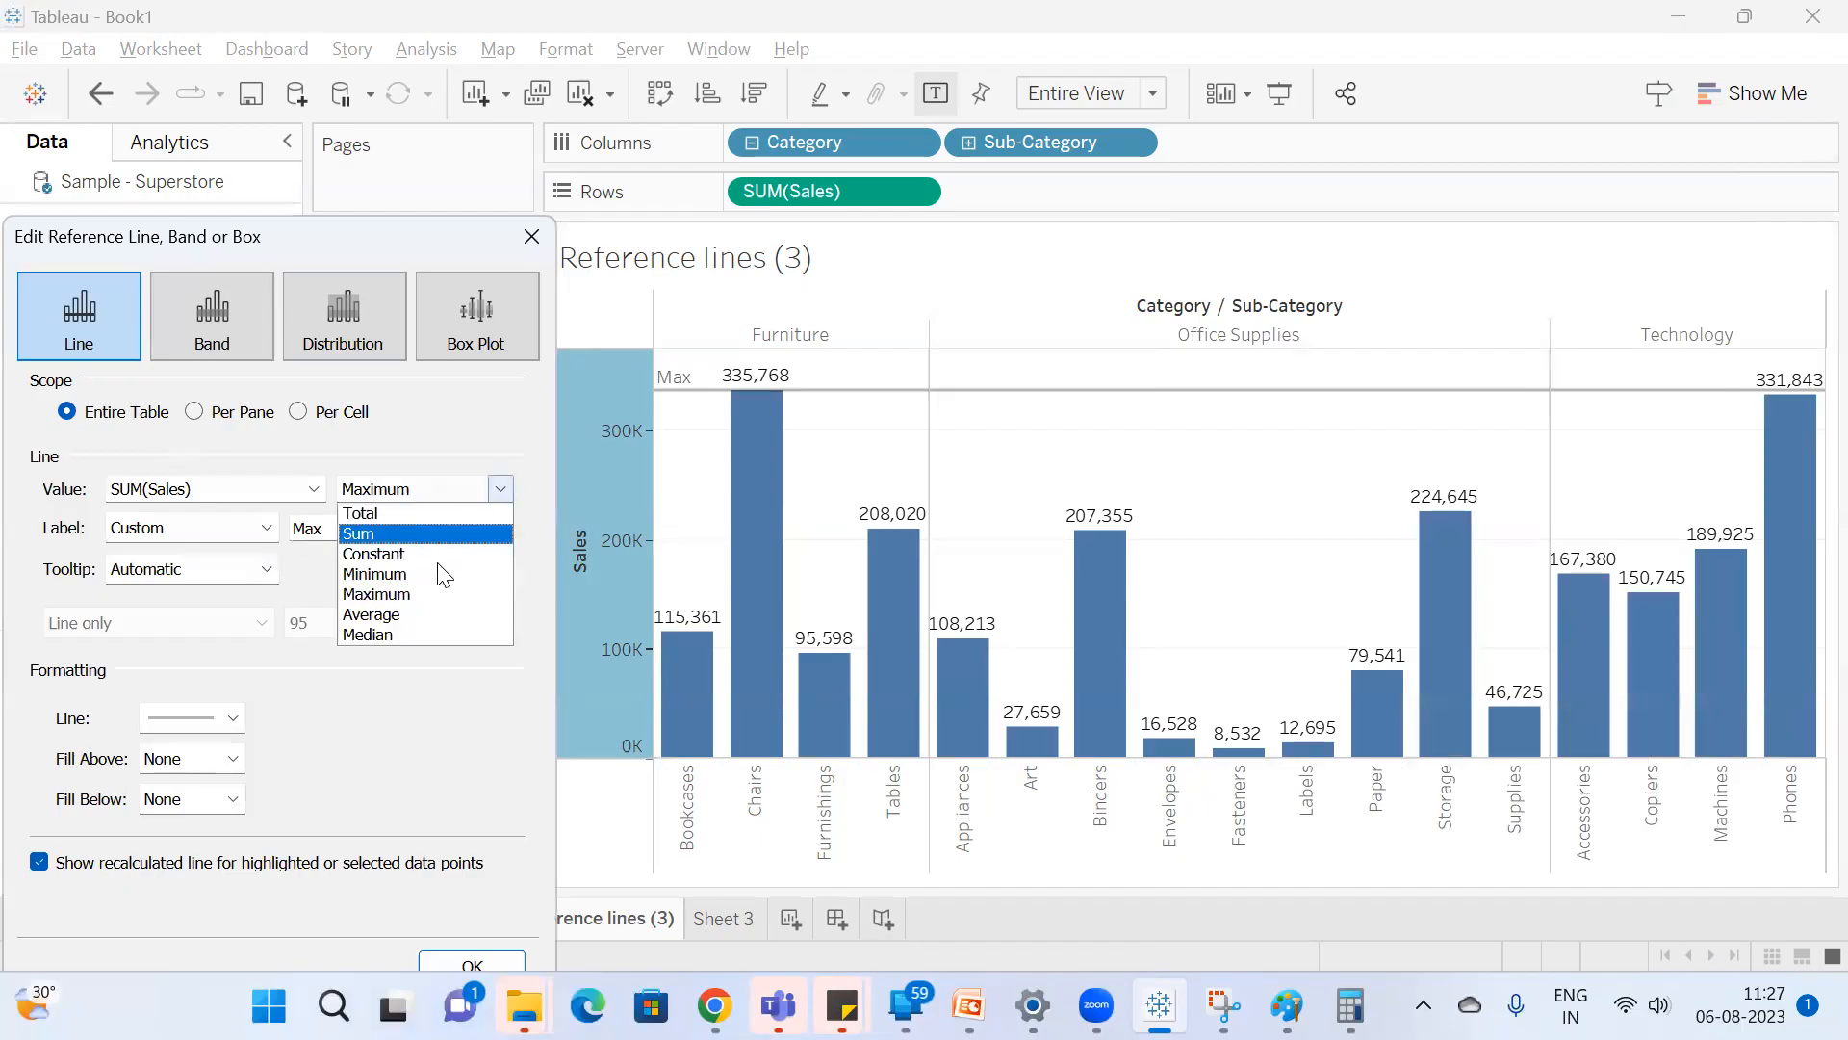
{"action": "left_click", "coordinate": [403, 613]}
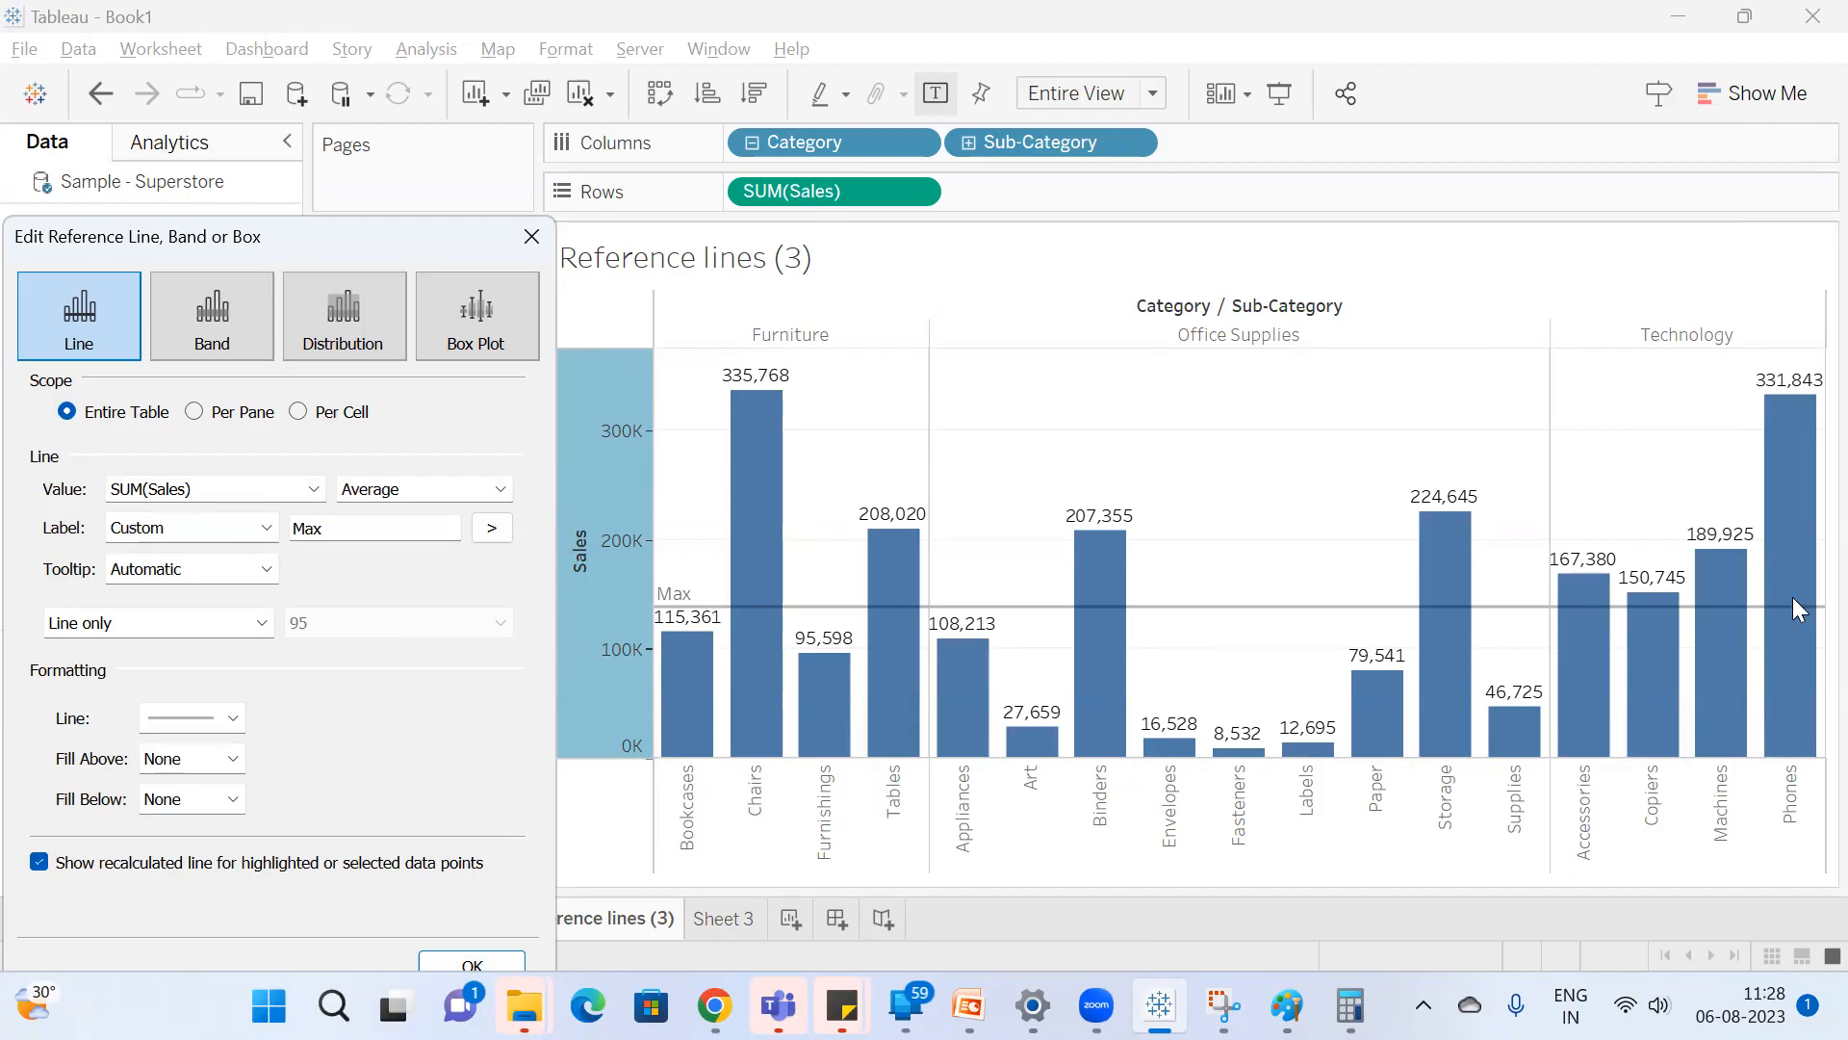
Set the Average line's scope to Per Pane, and try the Computation label before returning it to Custom.
{"action": "left_click", "coordinate": [194, 413]}
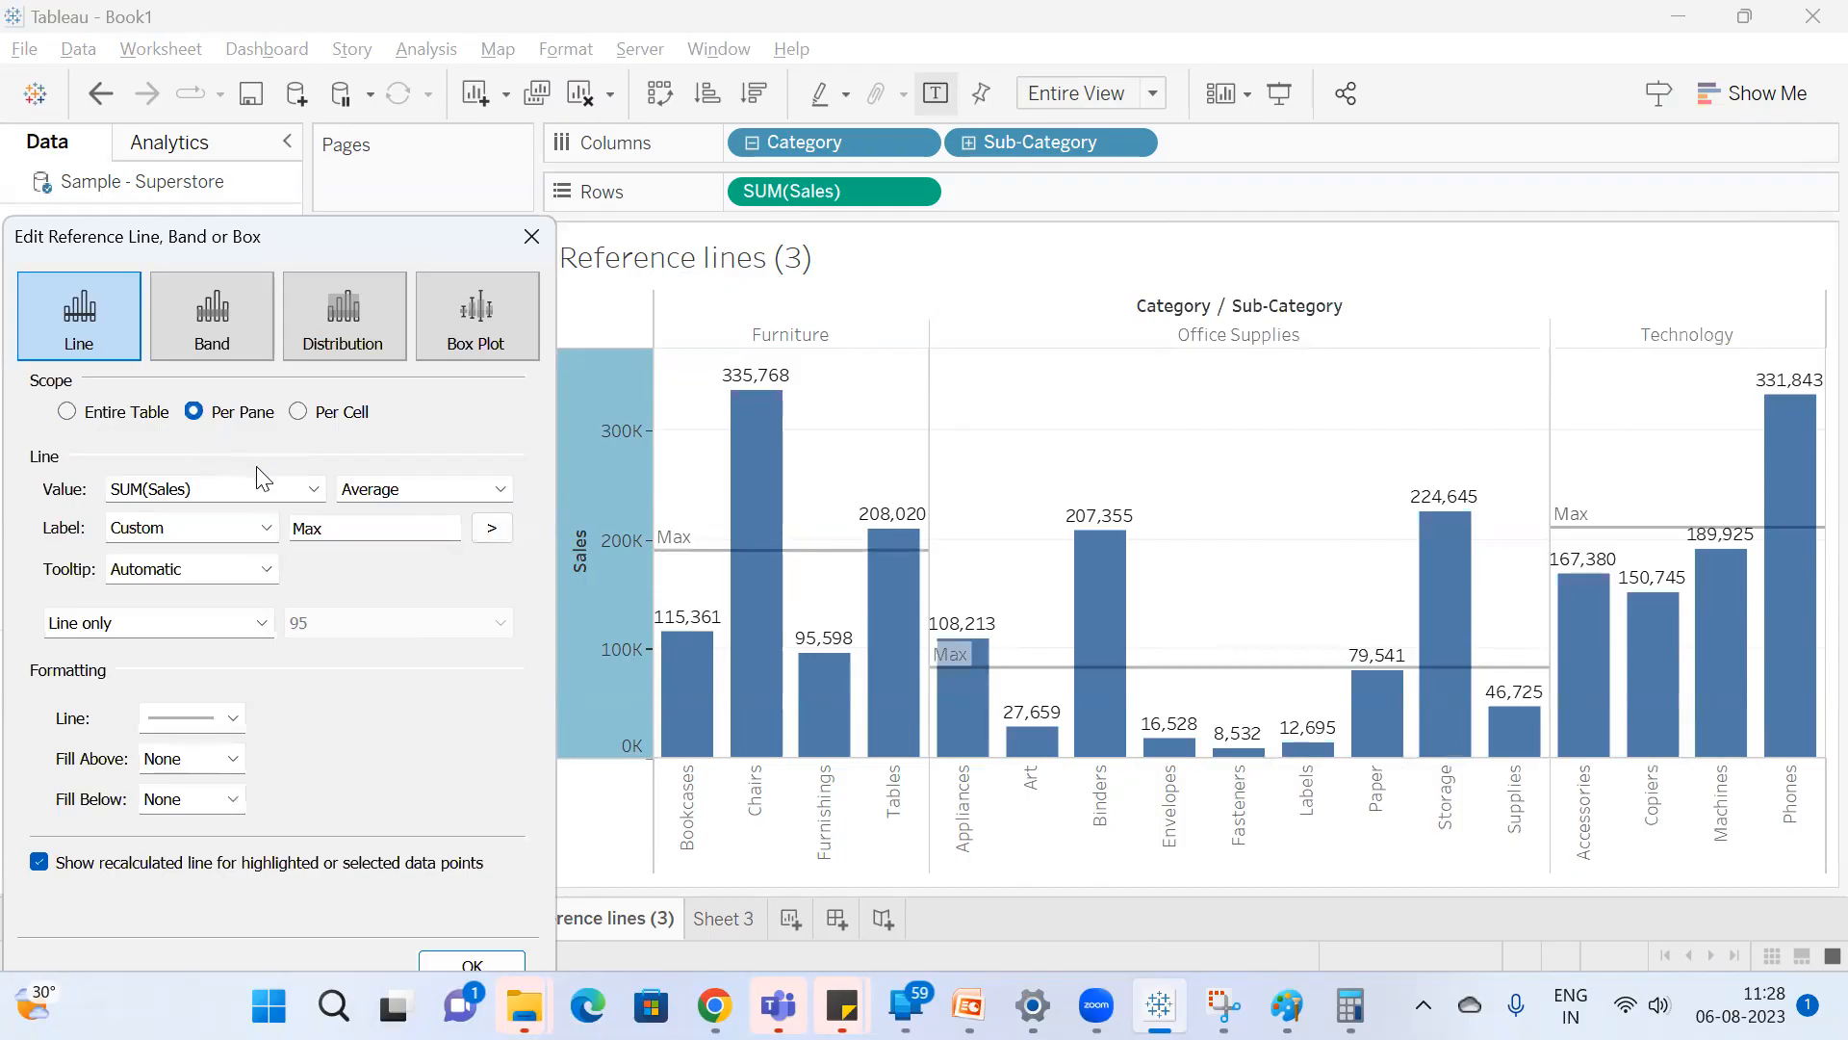
{"action": "left_click", "coordinate": [227, 528]}
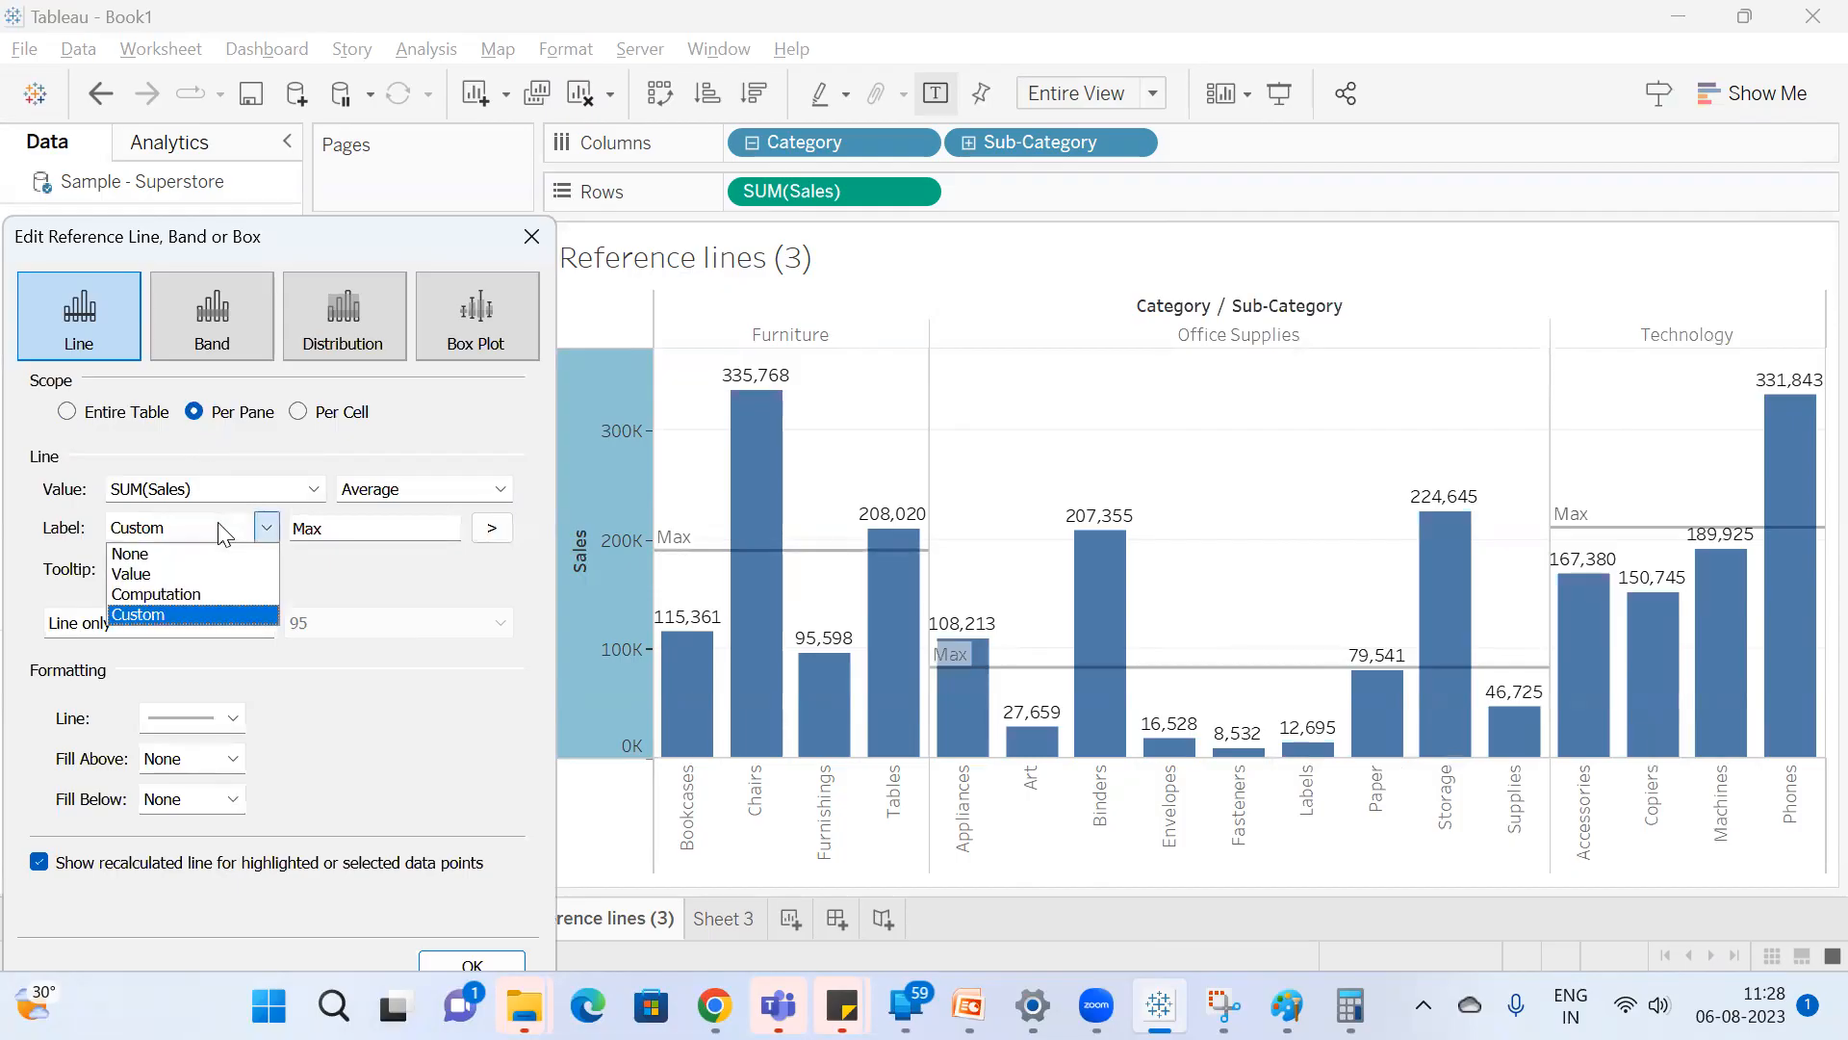
{"action": "left_click", "coordinate": [173, 614]}
{"action": "key", "text": "Up"}
{"action": "left_click", "coordinate": [210, 529]}
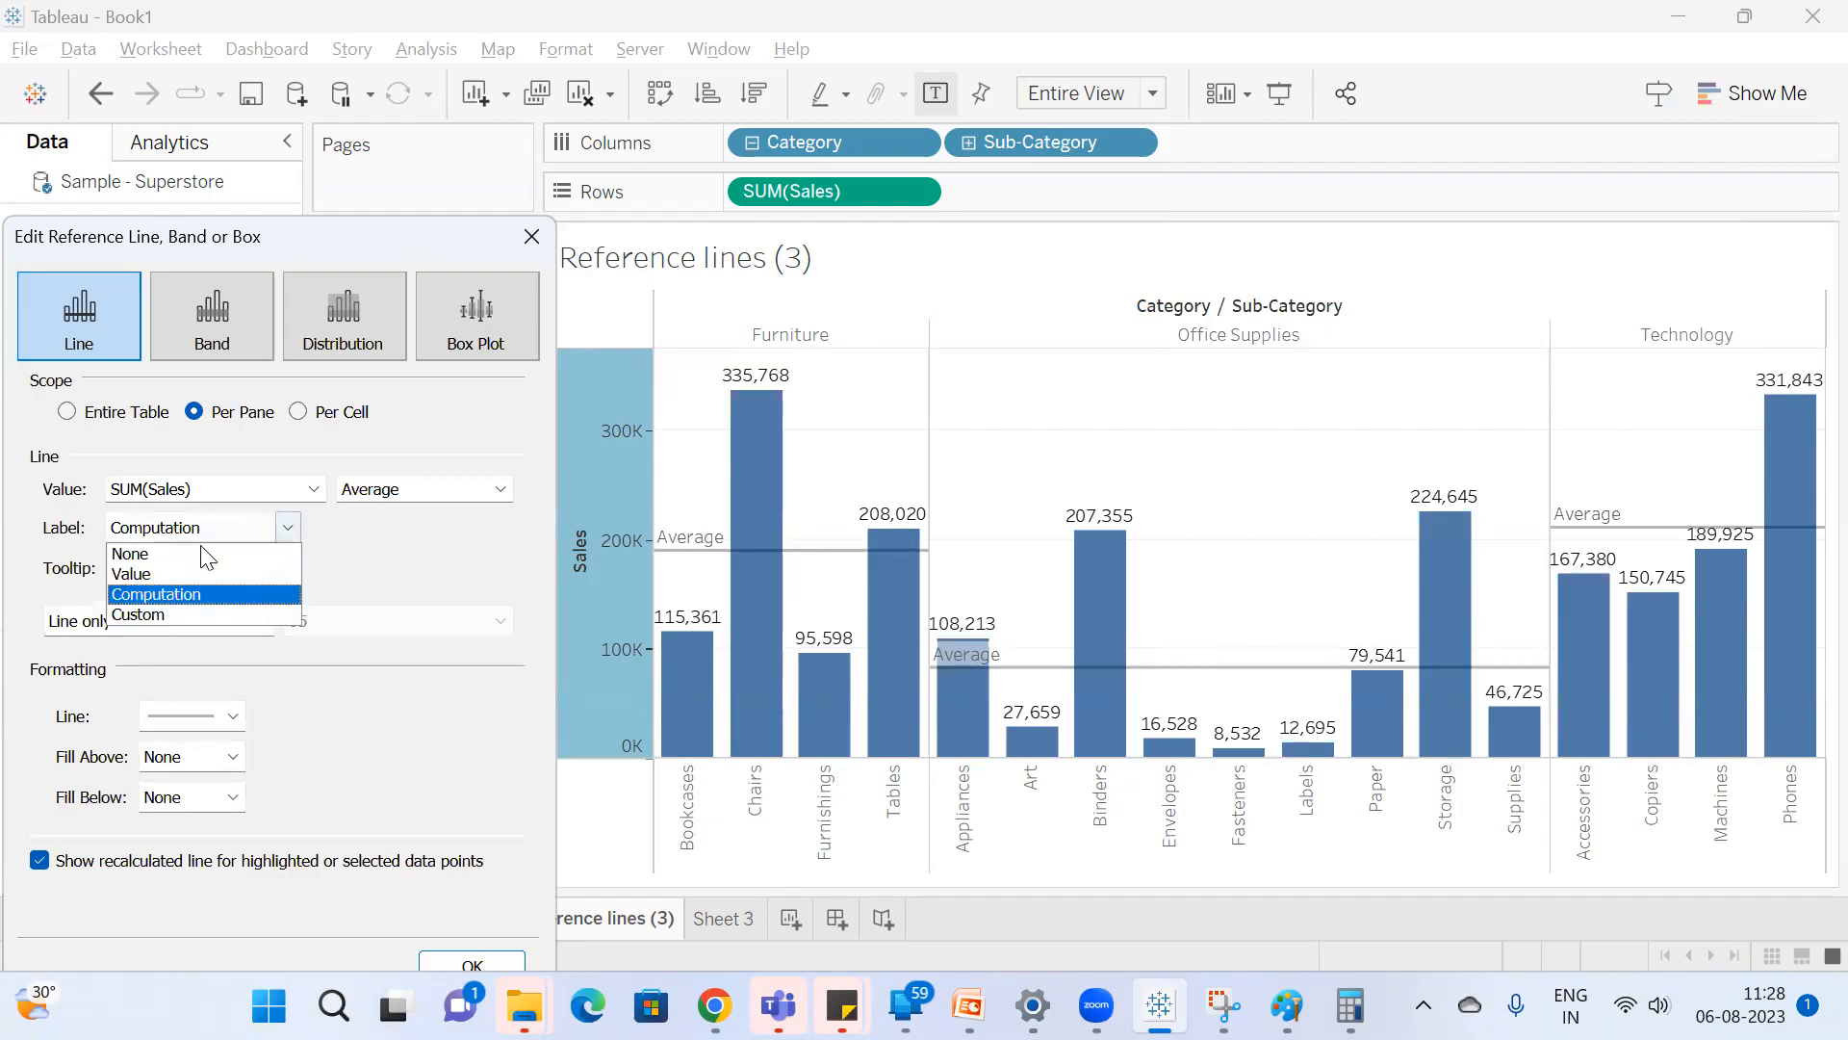
{"action": "left_click", "coordinate": [169, 612]}
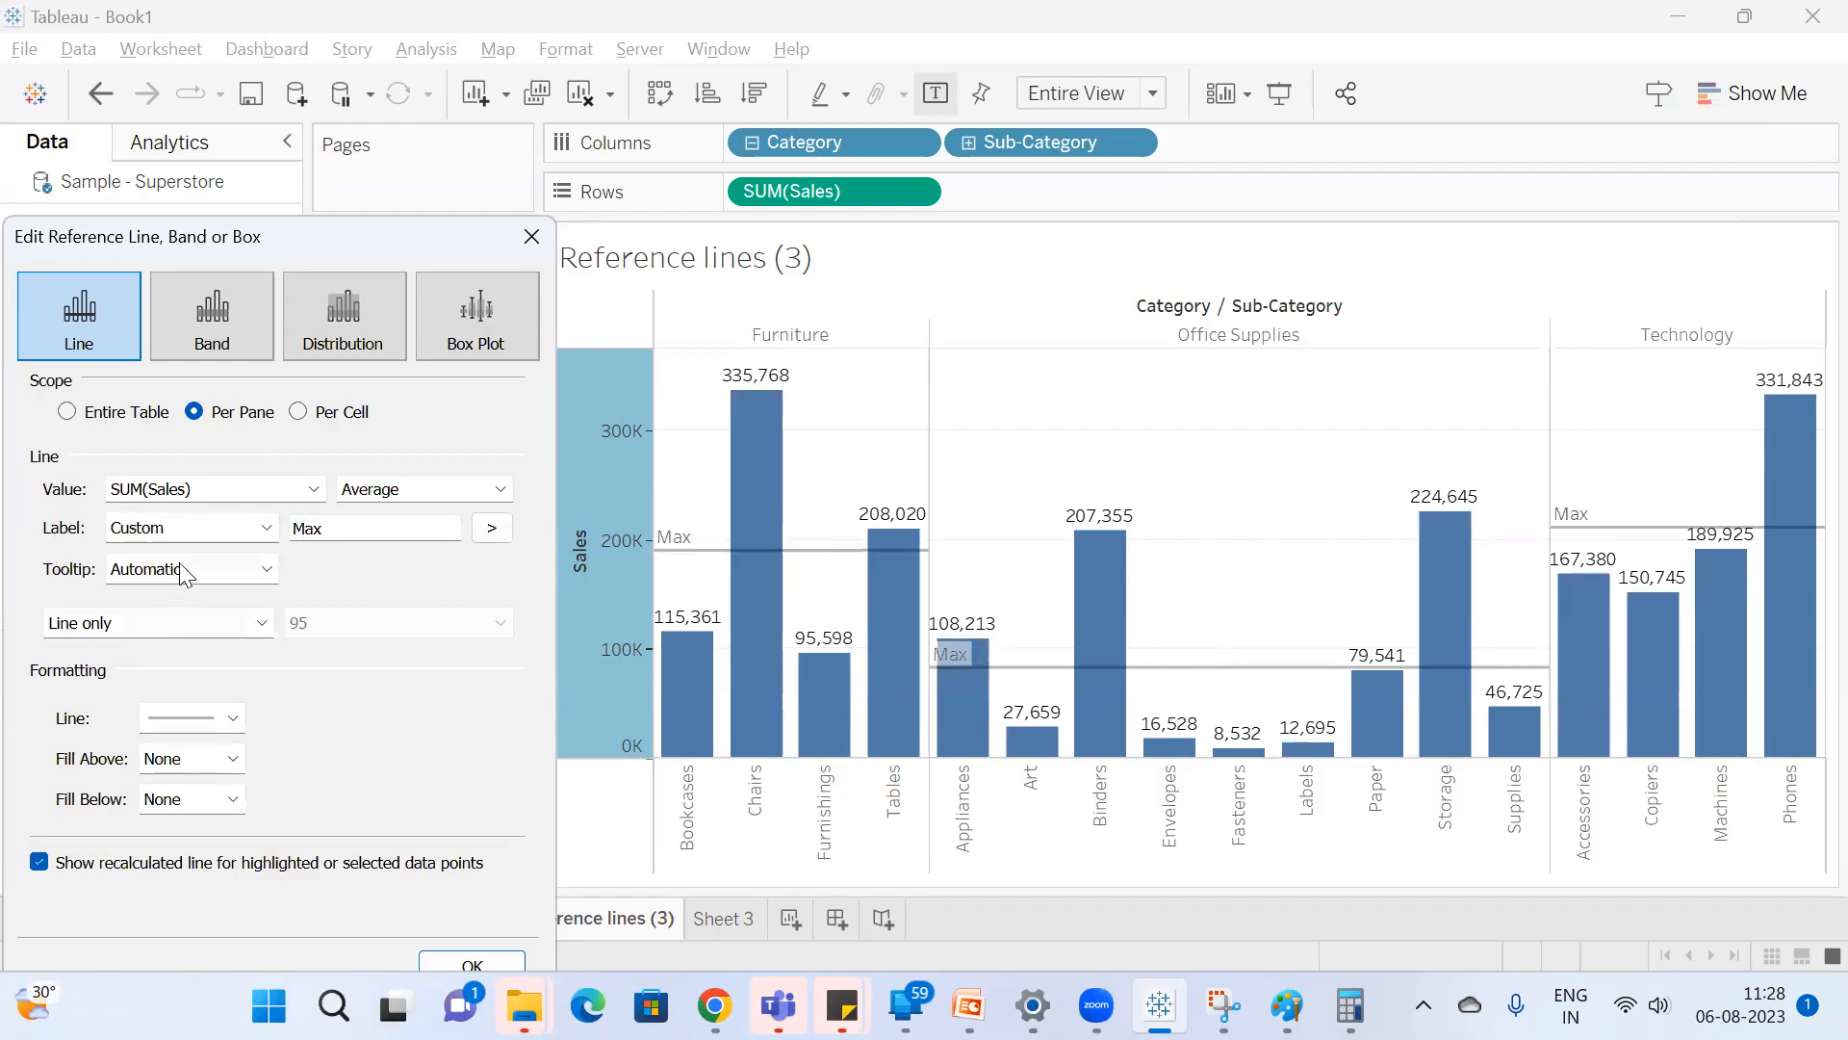
Try the Value label on the per-pane Average line, and set the label to None.
{"action": "left_click", "coordinate": [189, 526]}
{"action": "left_click", "coordinate": [157, 572]}
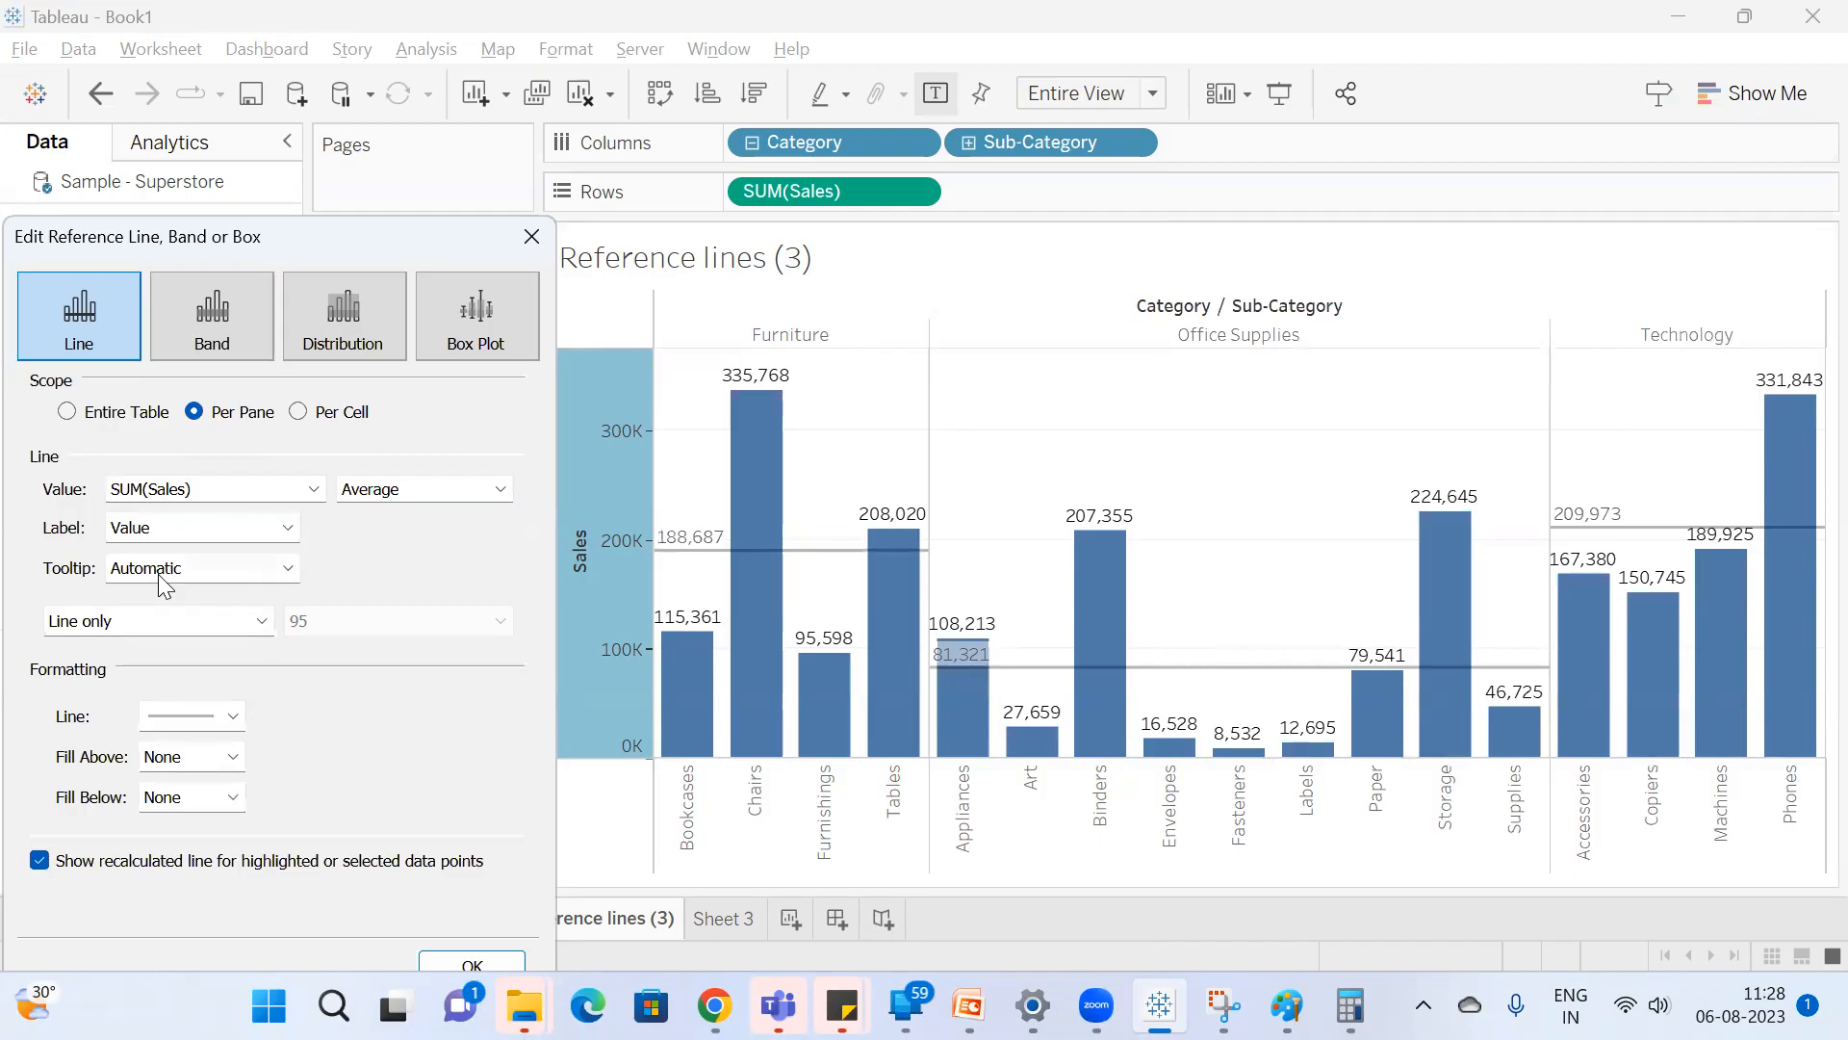
{"action": "left_click", "coordinate": [176, 532]}
{"action": "left_click", "coordinate": [177, 555]}
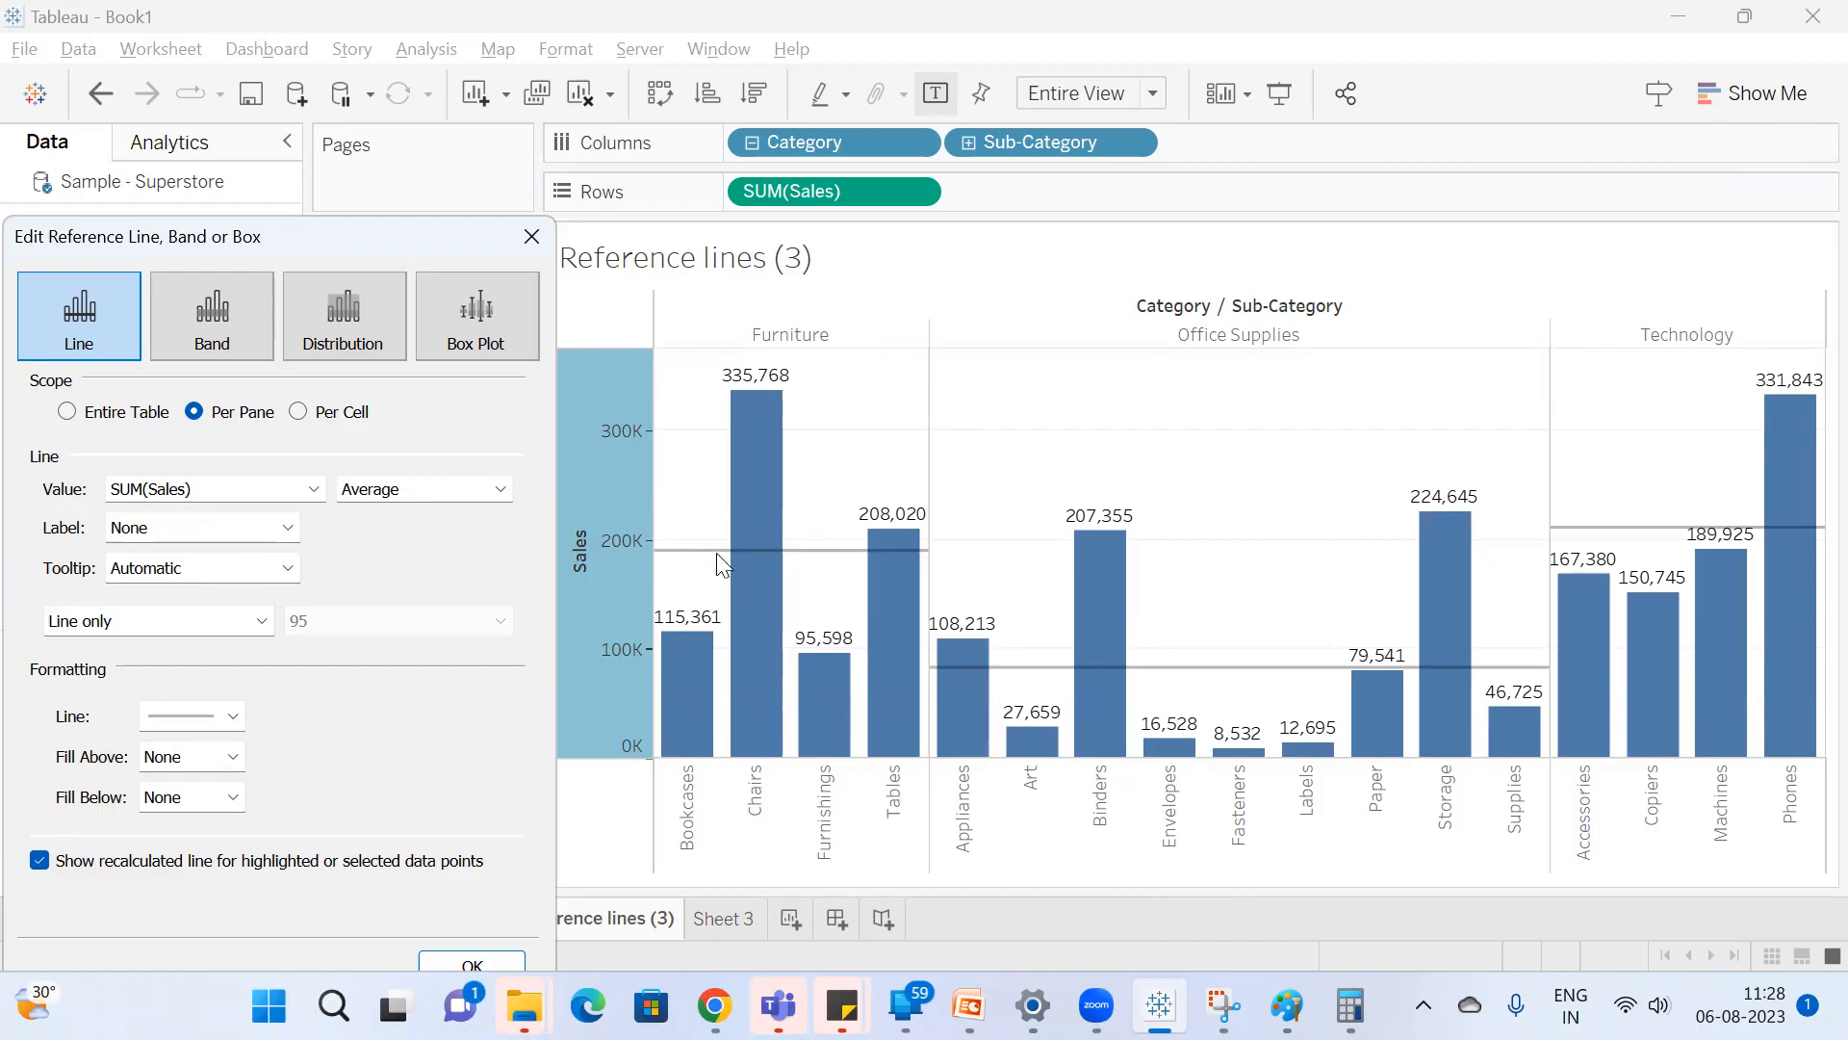
Switch the per-pane Average line's label from None to Value, and from Value to Computation.
{"action": "left_click", "coordinate": [258, 532]}
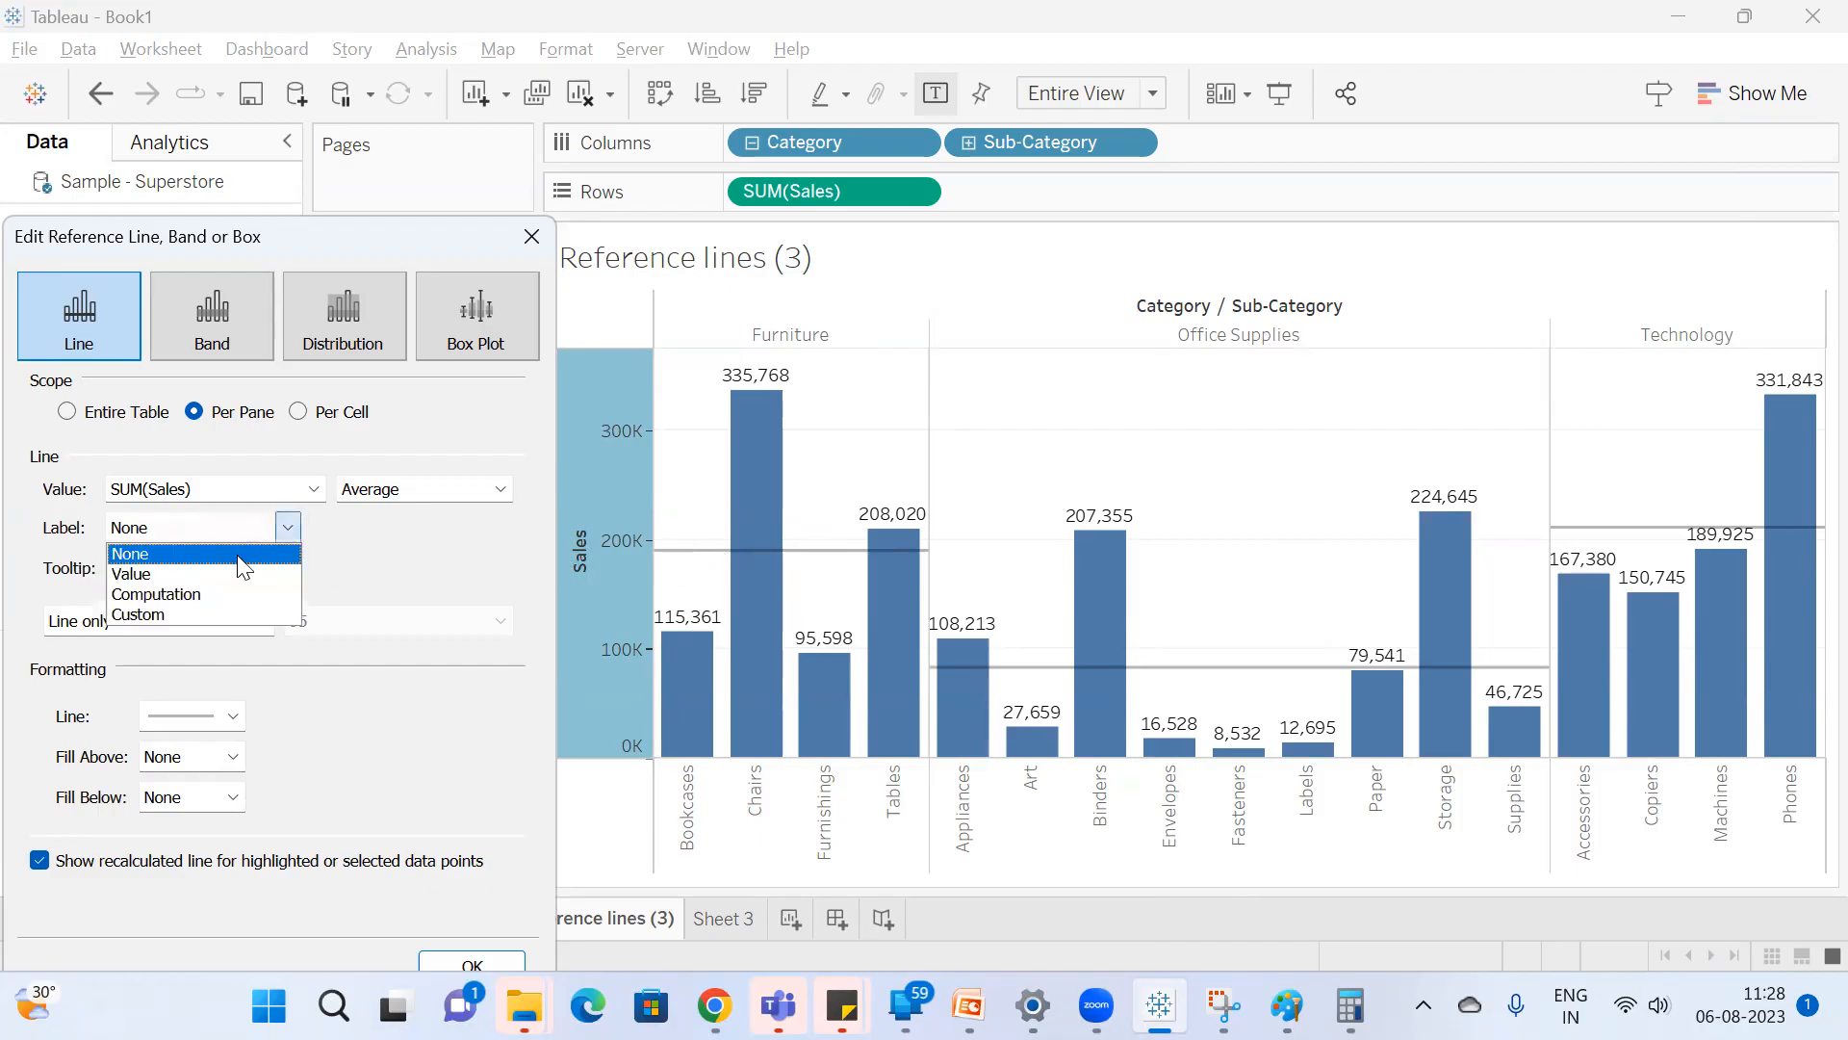
{"action": "left_click", "coordinate": [212, 566]}
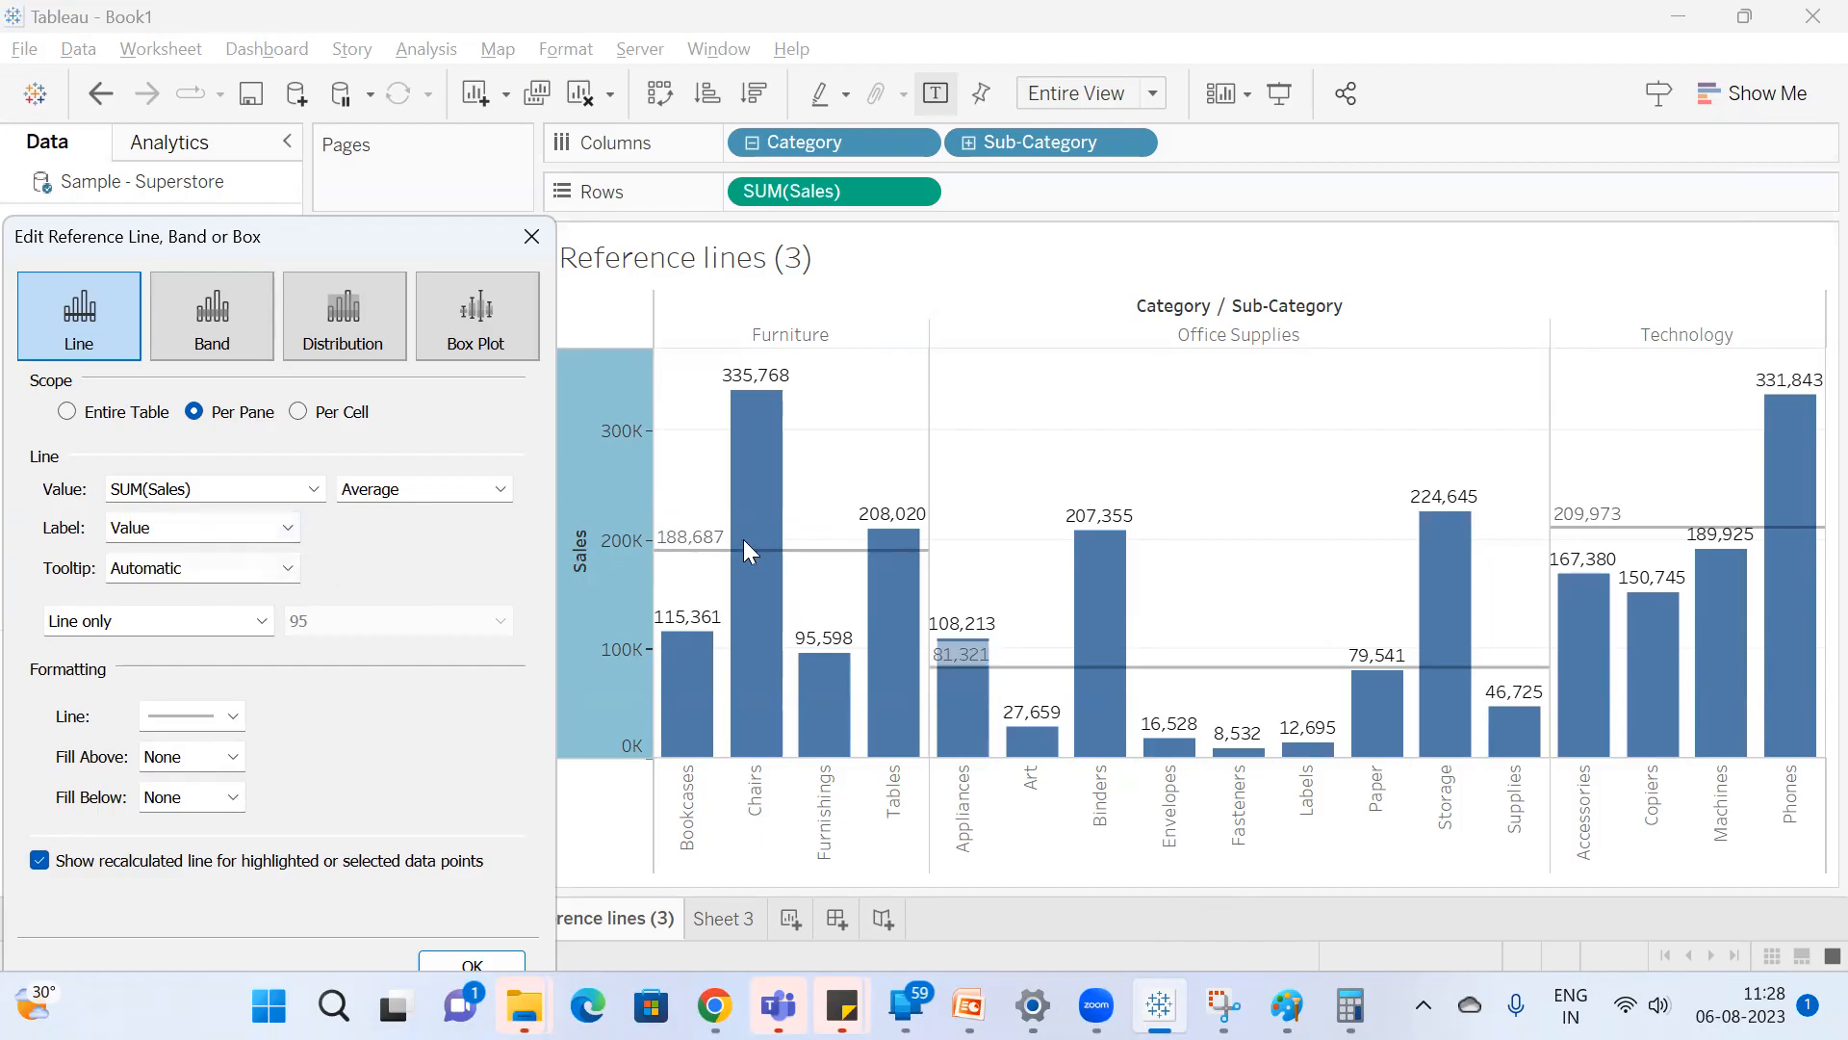
{"action": "left_click", "coordinate": [225, 525]}
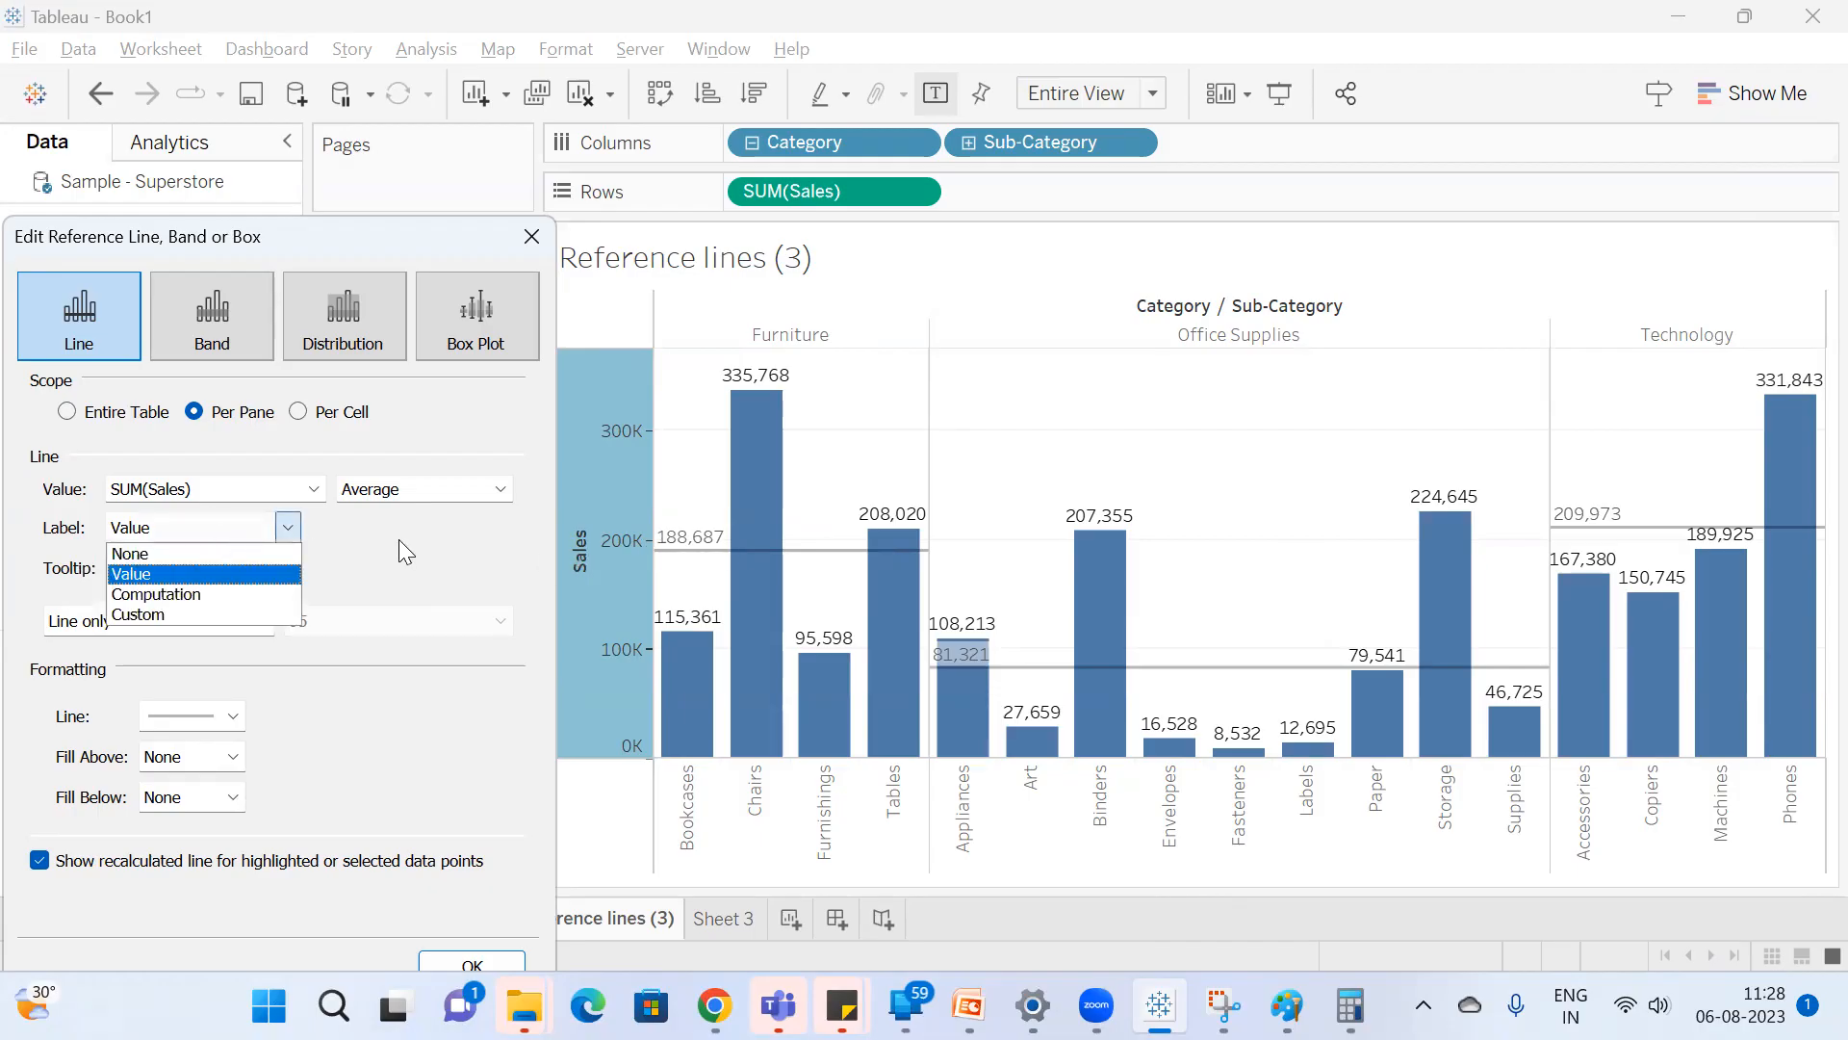
{"action": "left_click", "coordinate": [241, 593]}
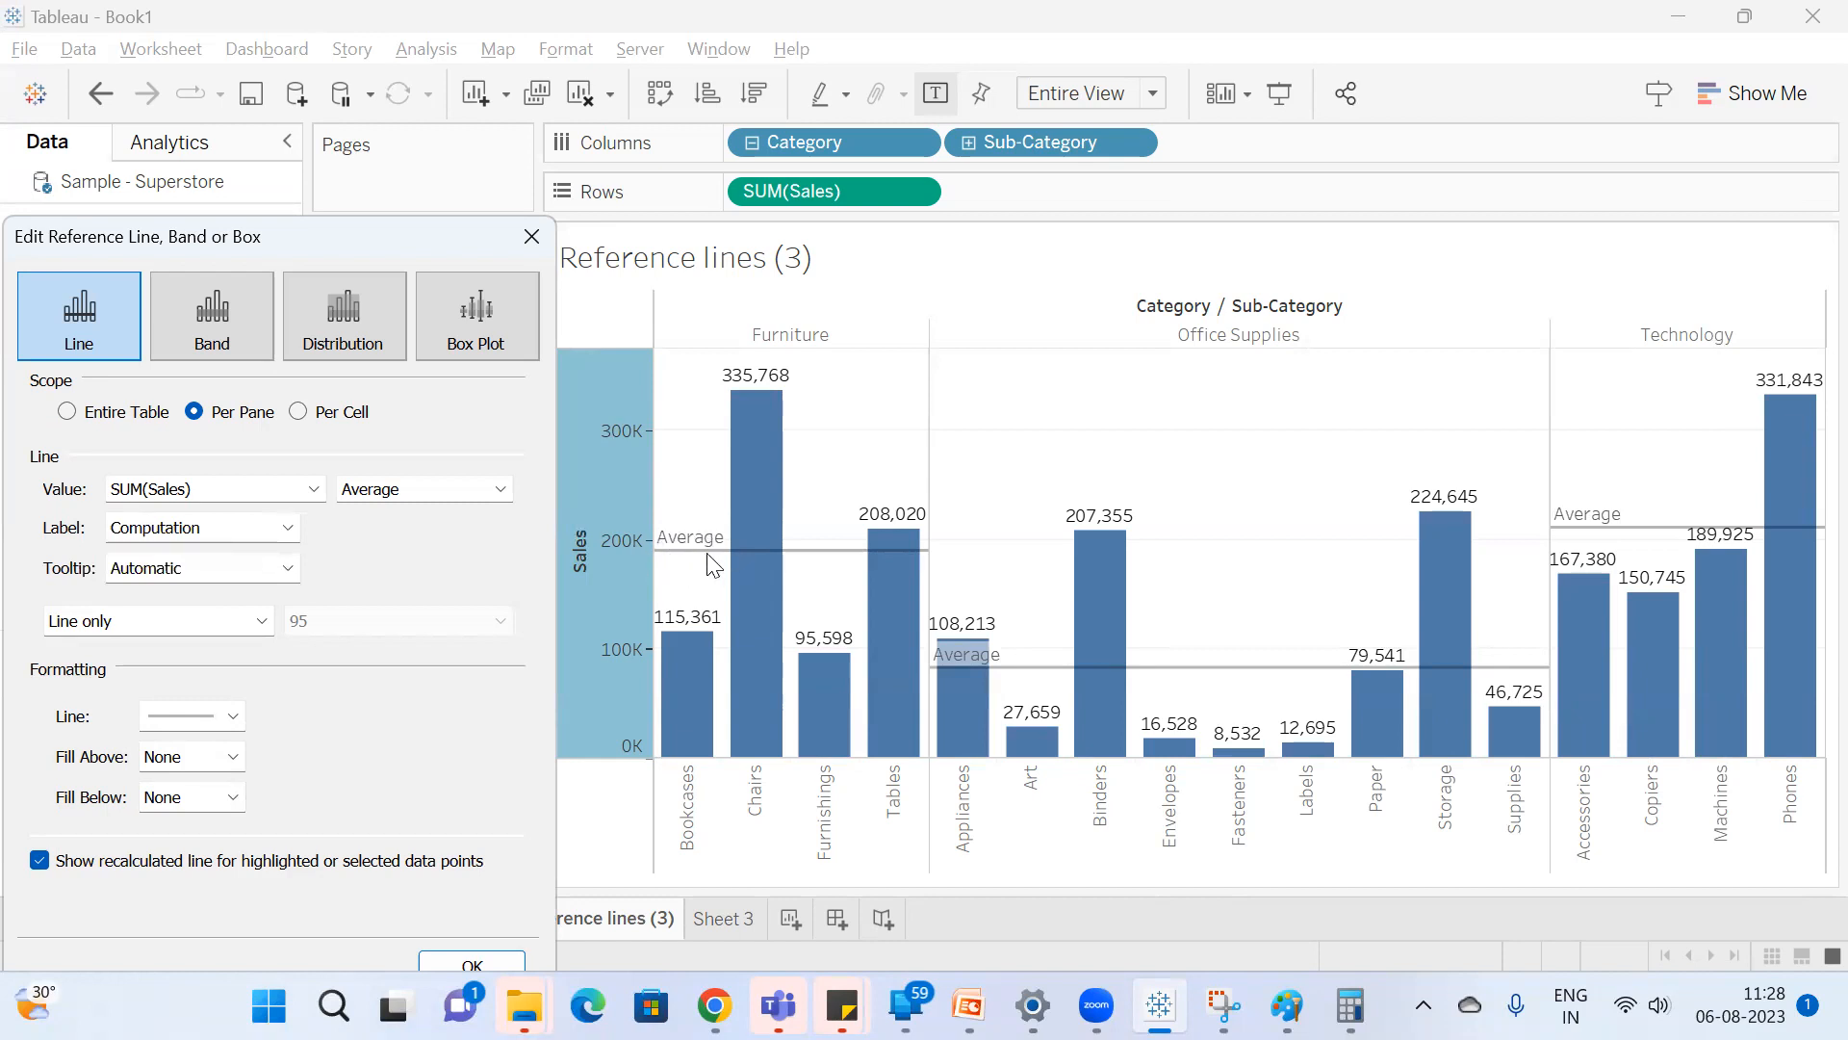
Set the Average line's label to Custom, try Avg as its text, and clear the text.
{"action": "left_click", "coordinate": [289, 529]}
{"action": "left_click", "coordinate": [169, 627]}
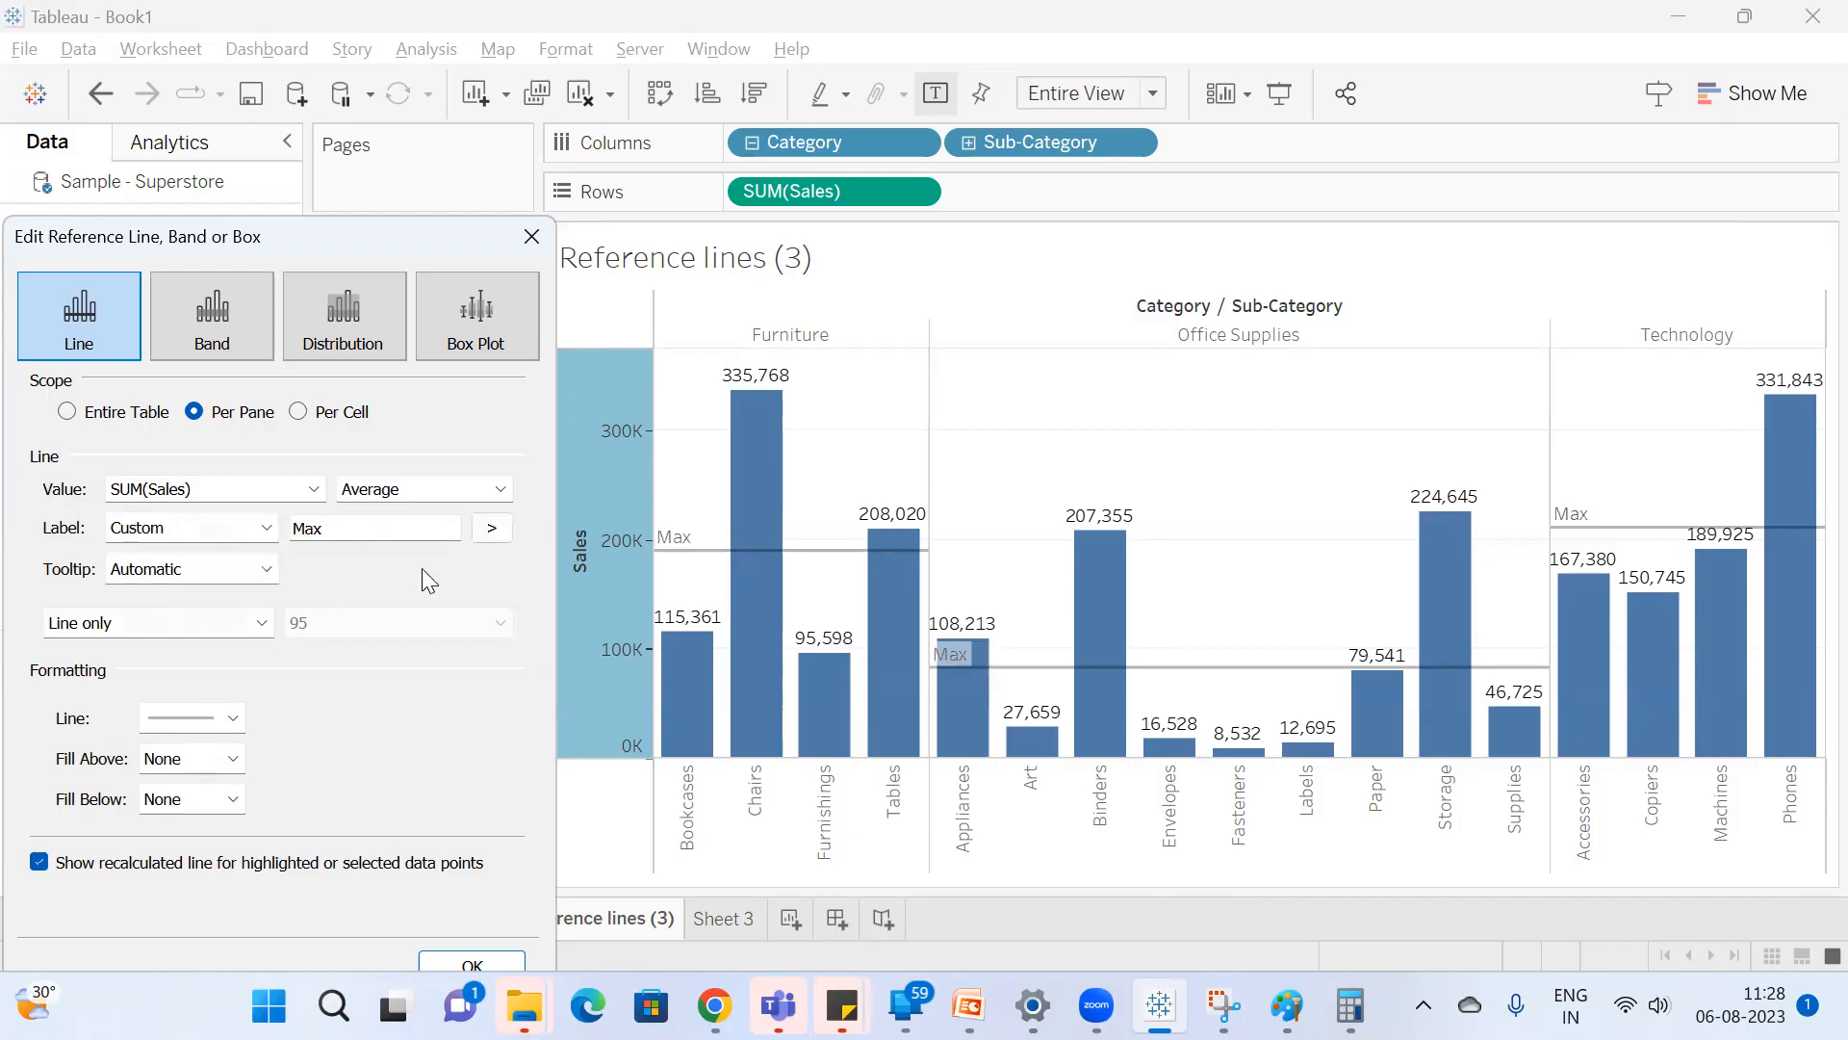
{"action": "double_click", "coordinate": [322, 527]}
{"action": "type", "text": "Avg"}
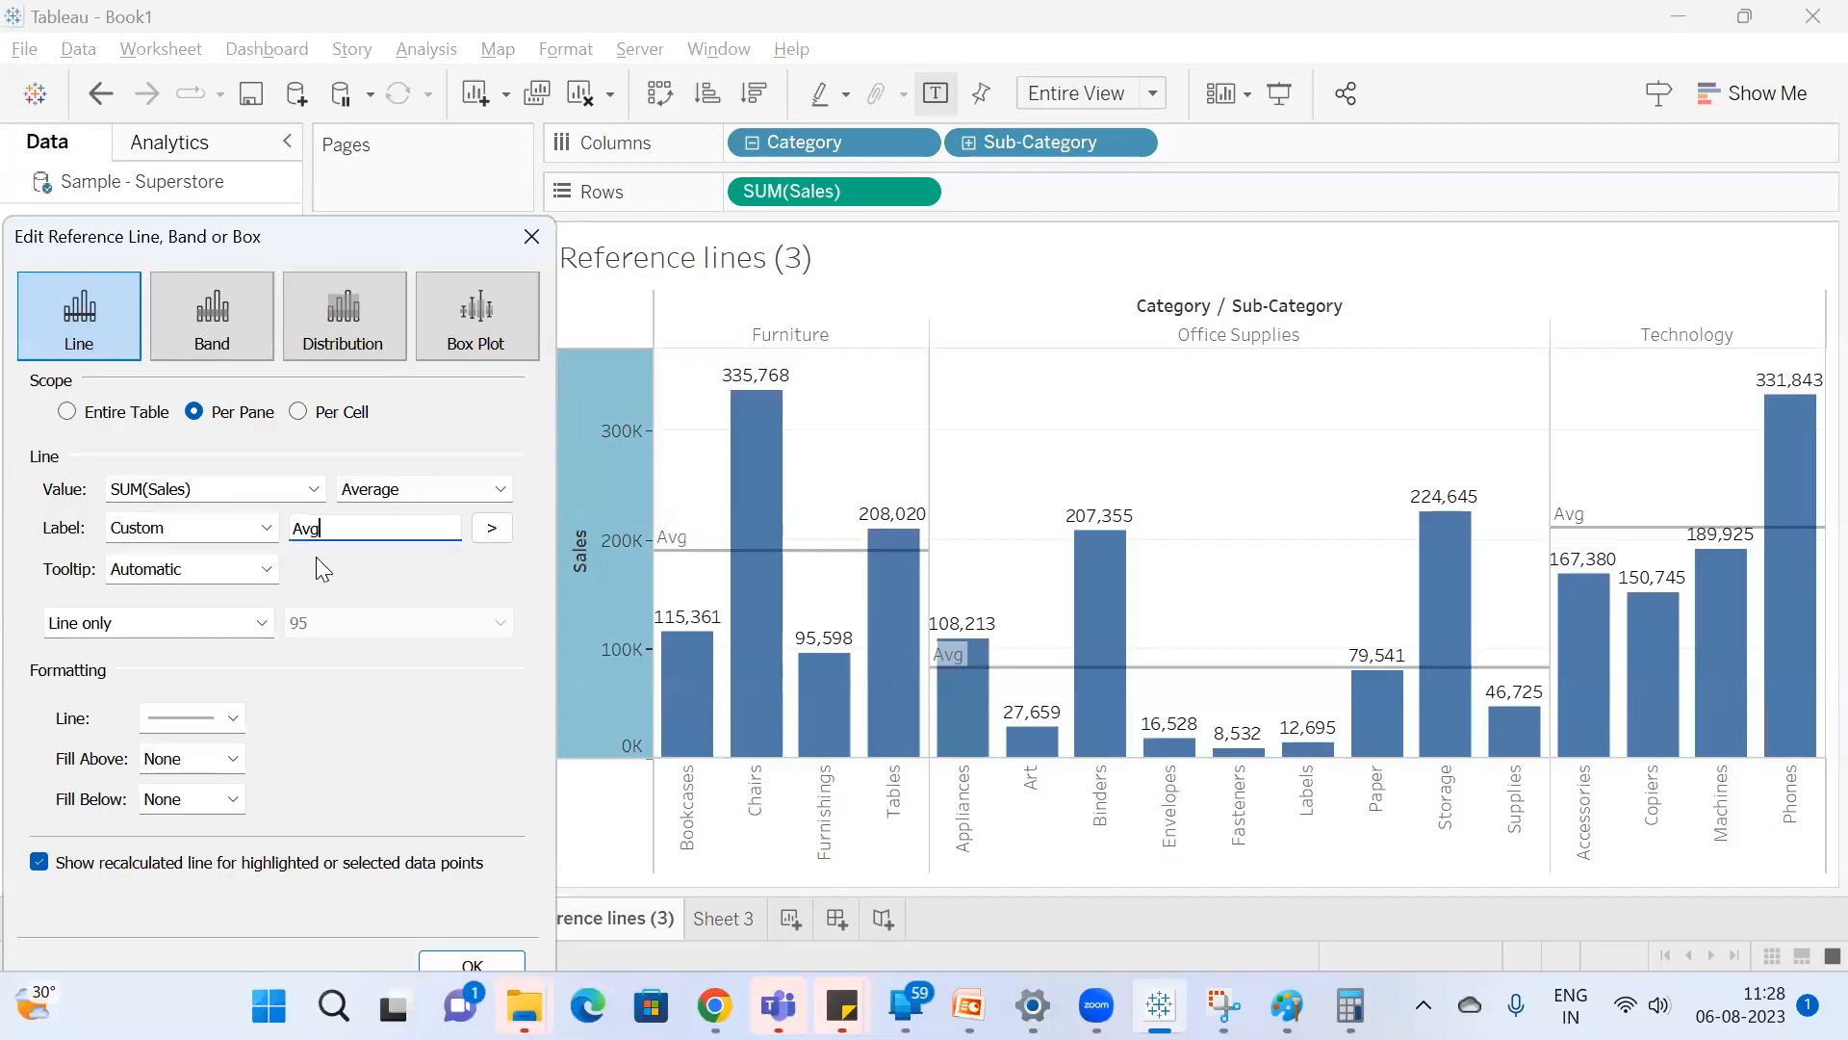
{"action": "double_click", "coordinate": [331, 527]}
{"action": "key", "text": "BackSpace"}
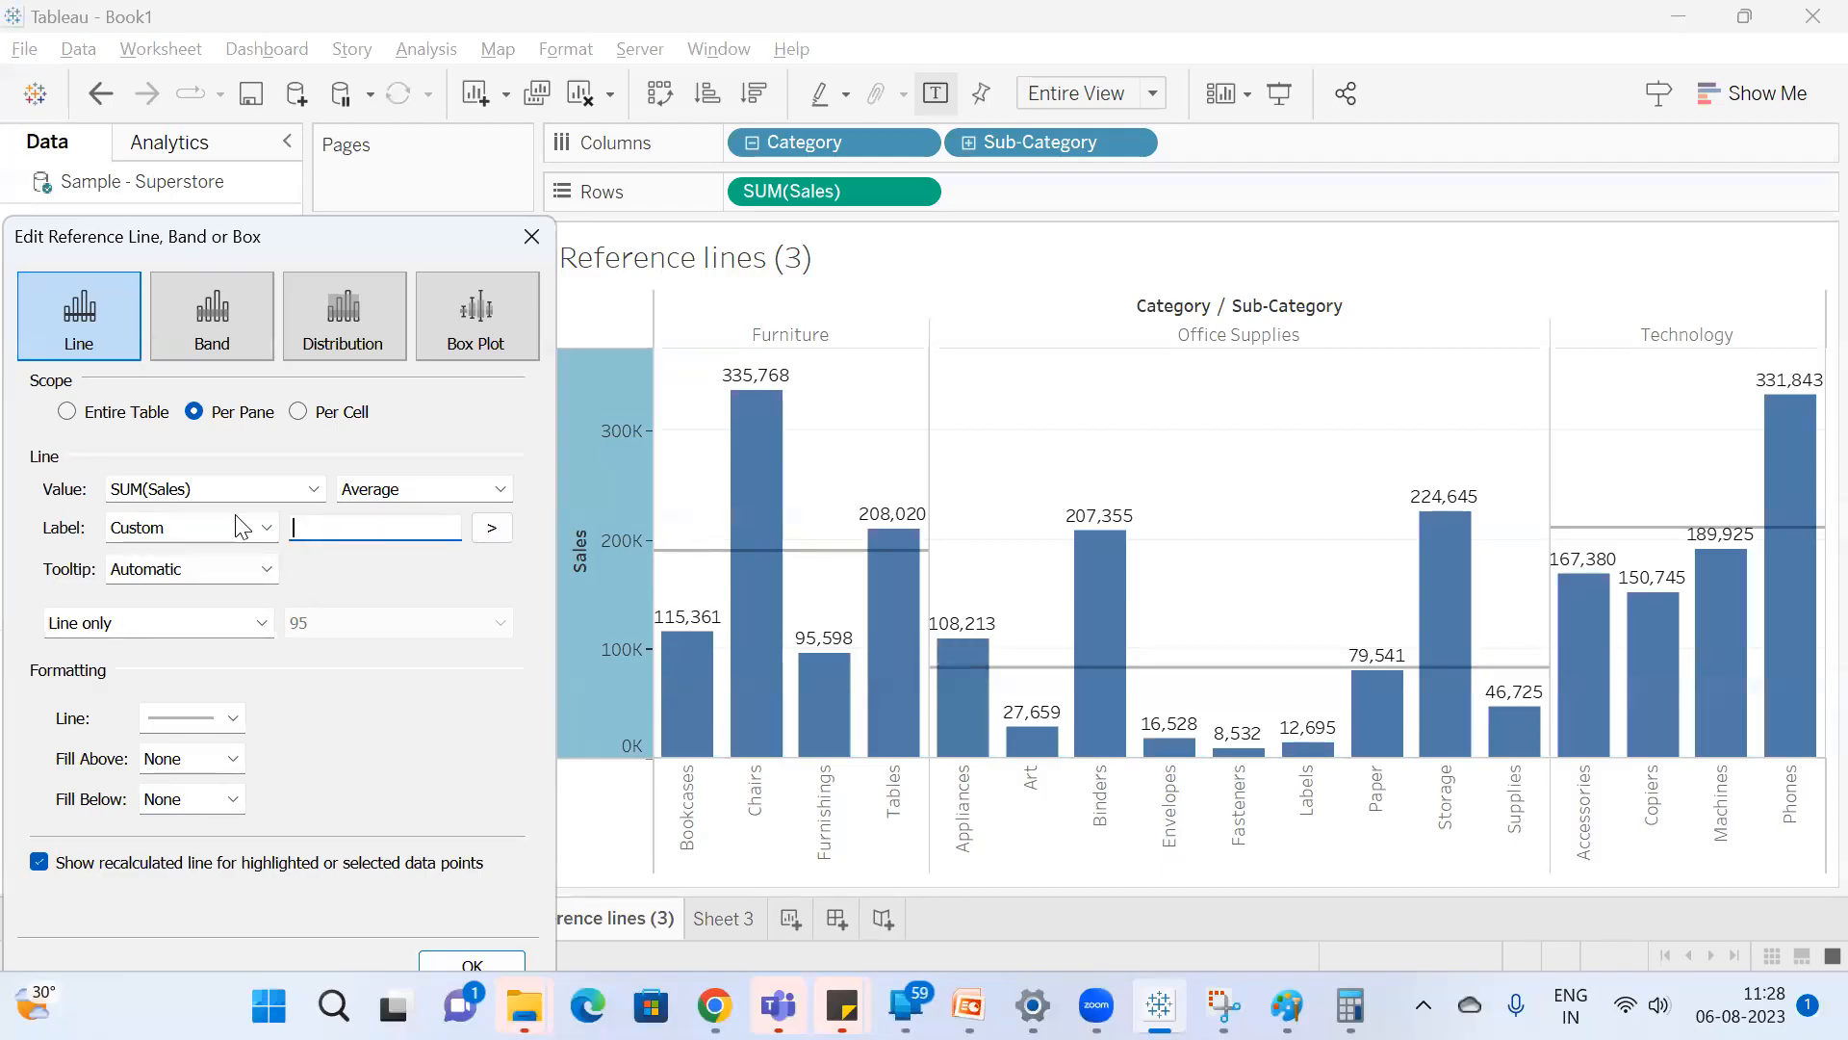
Set the scope to Entire Table, and review the annotated table and panes sketch of the chart in Paint.
{"action": "left_click", "coordinate": [109, 422]}
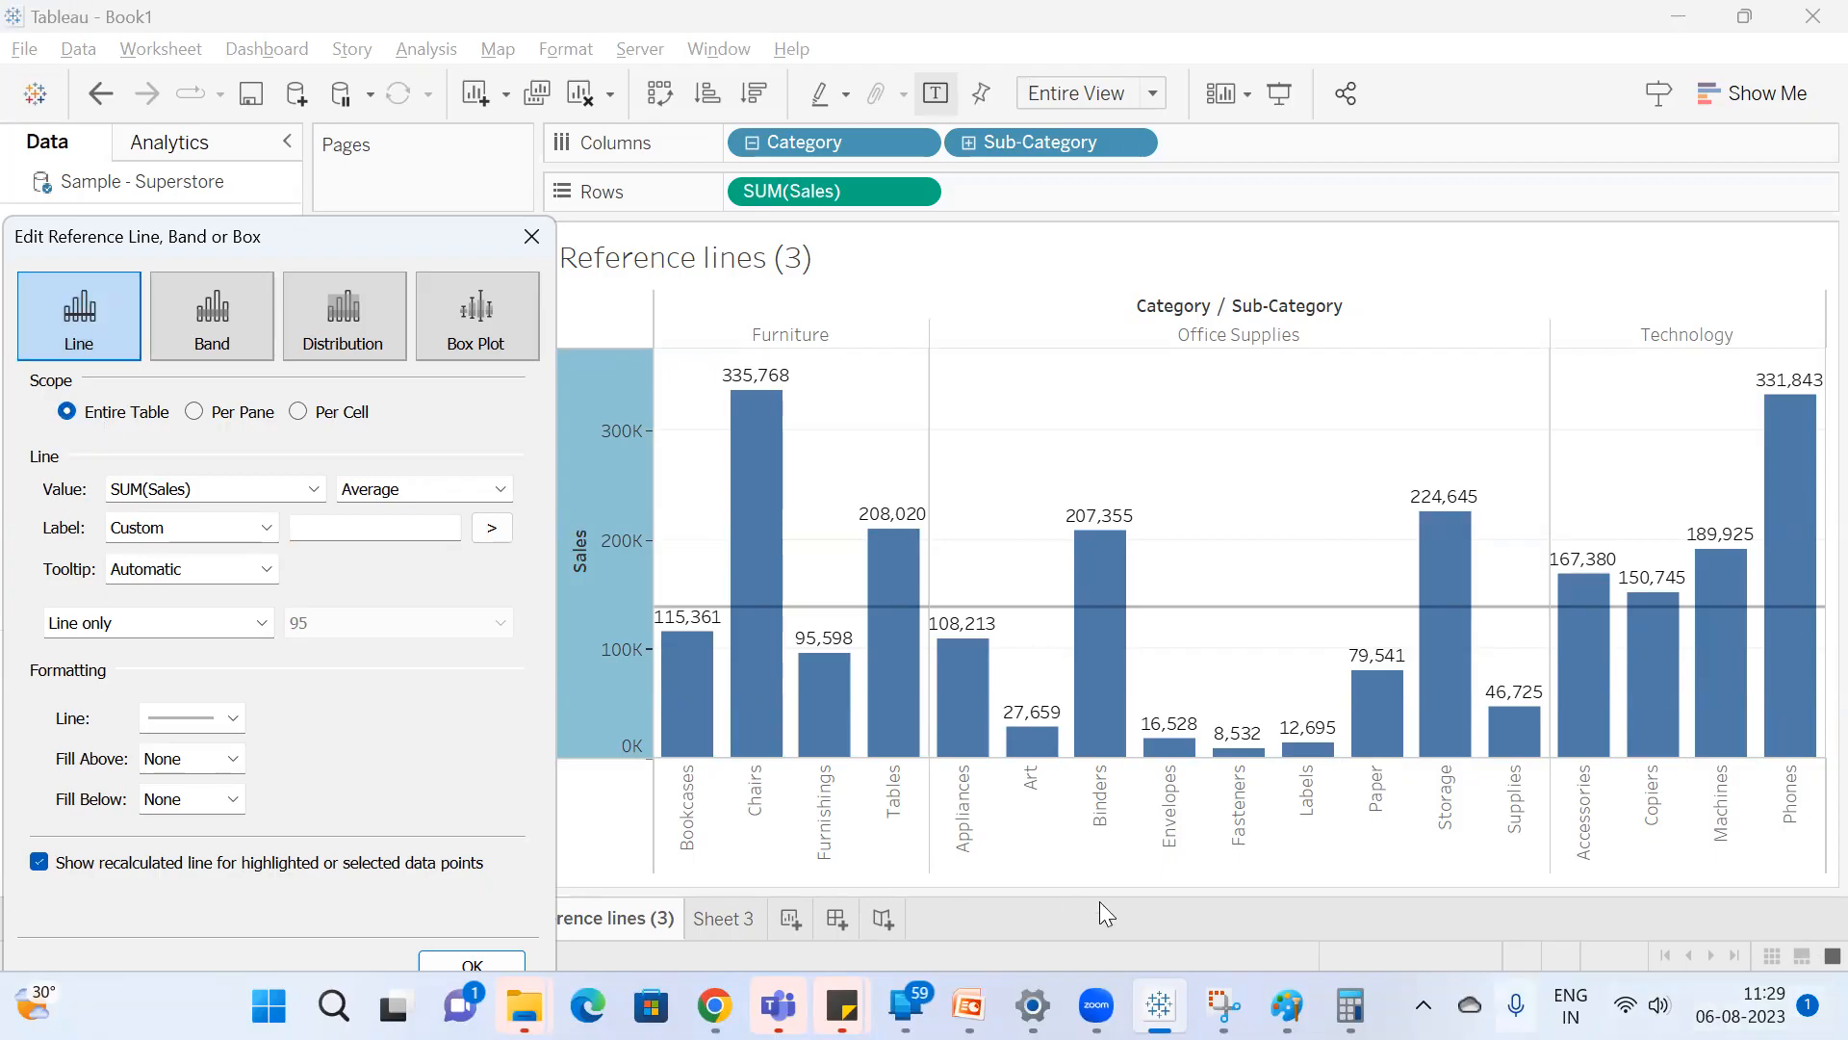
{"action": "mouse_move", "coordinate": [1287, 1005]}
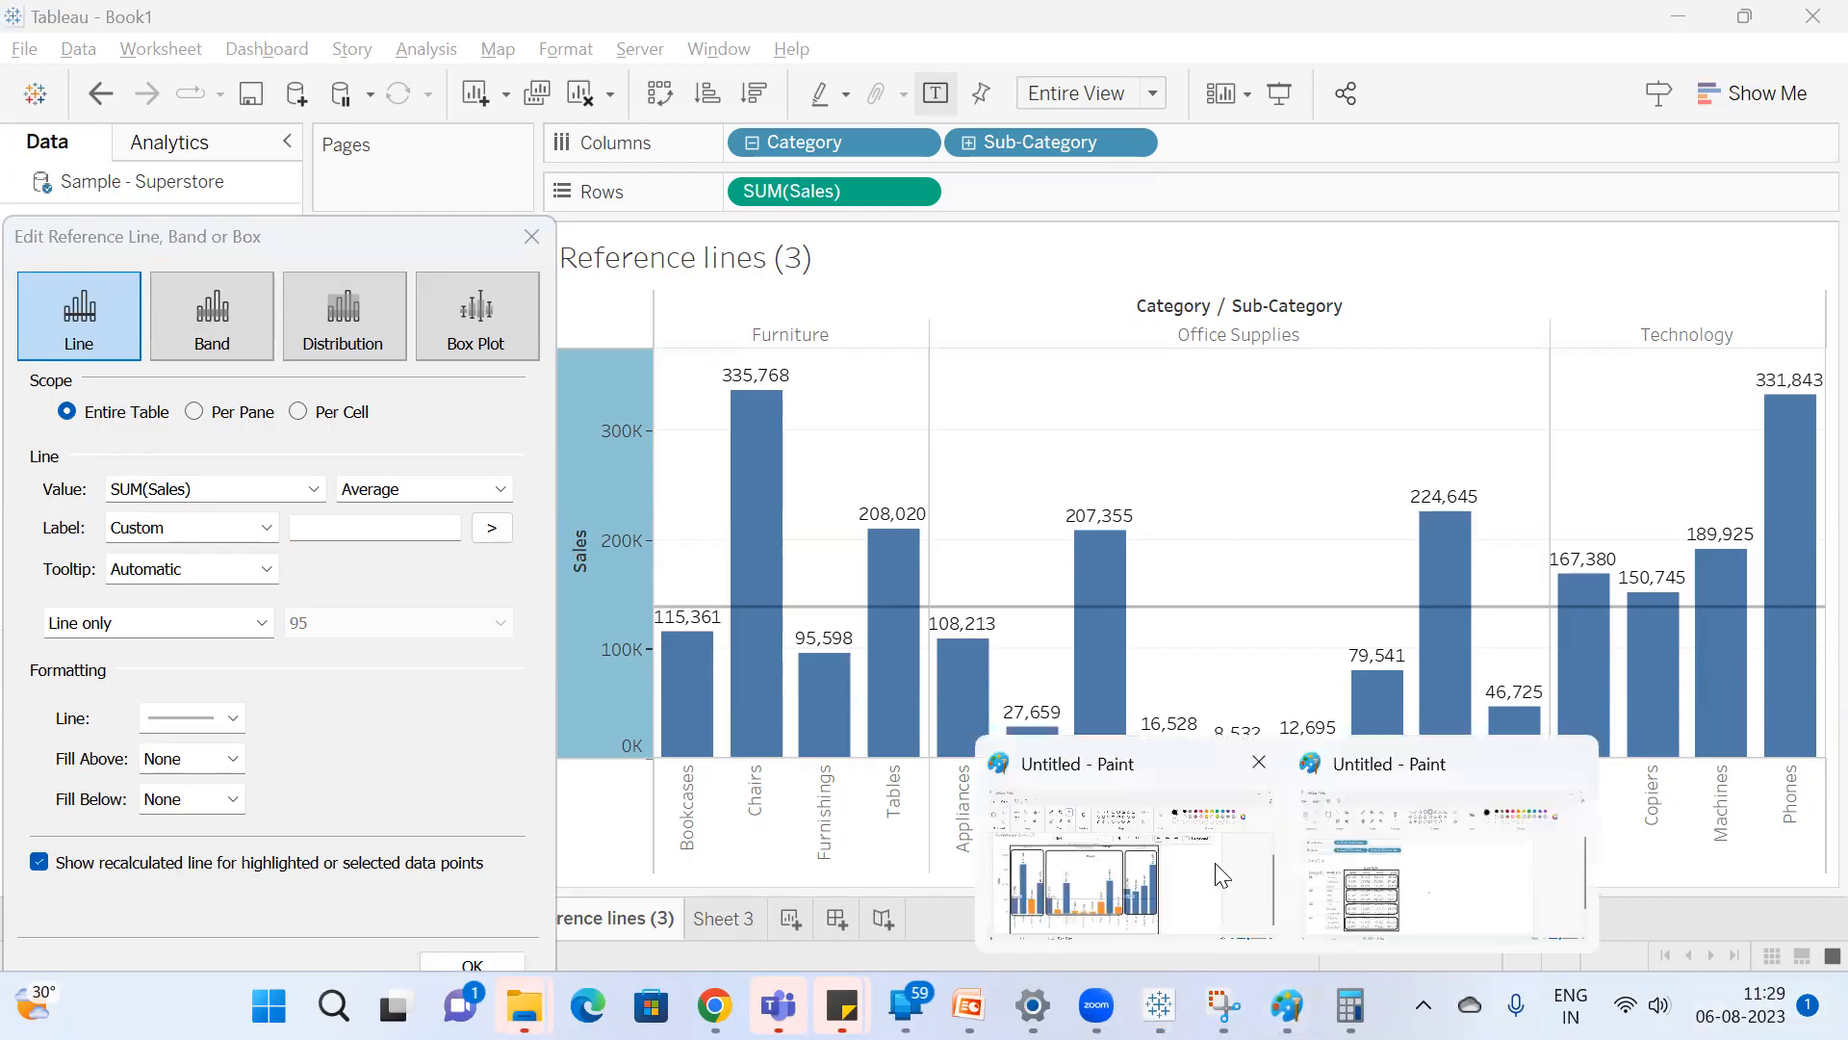
{"action": "left_click", "coordinate": [1121, 871]}
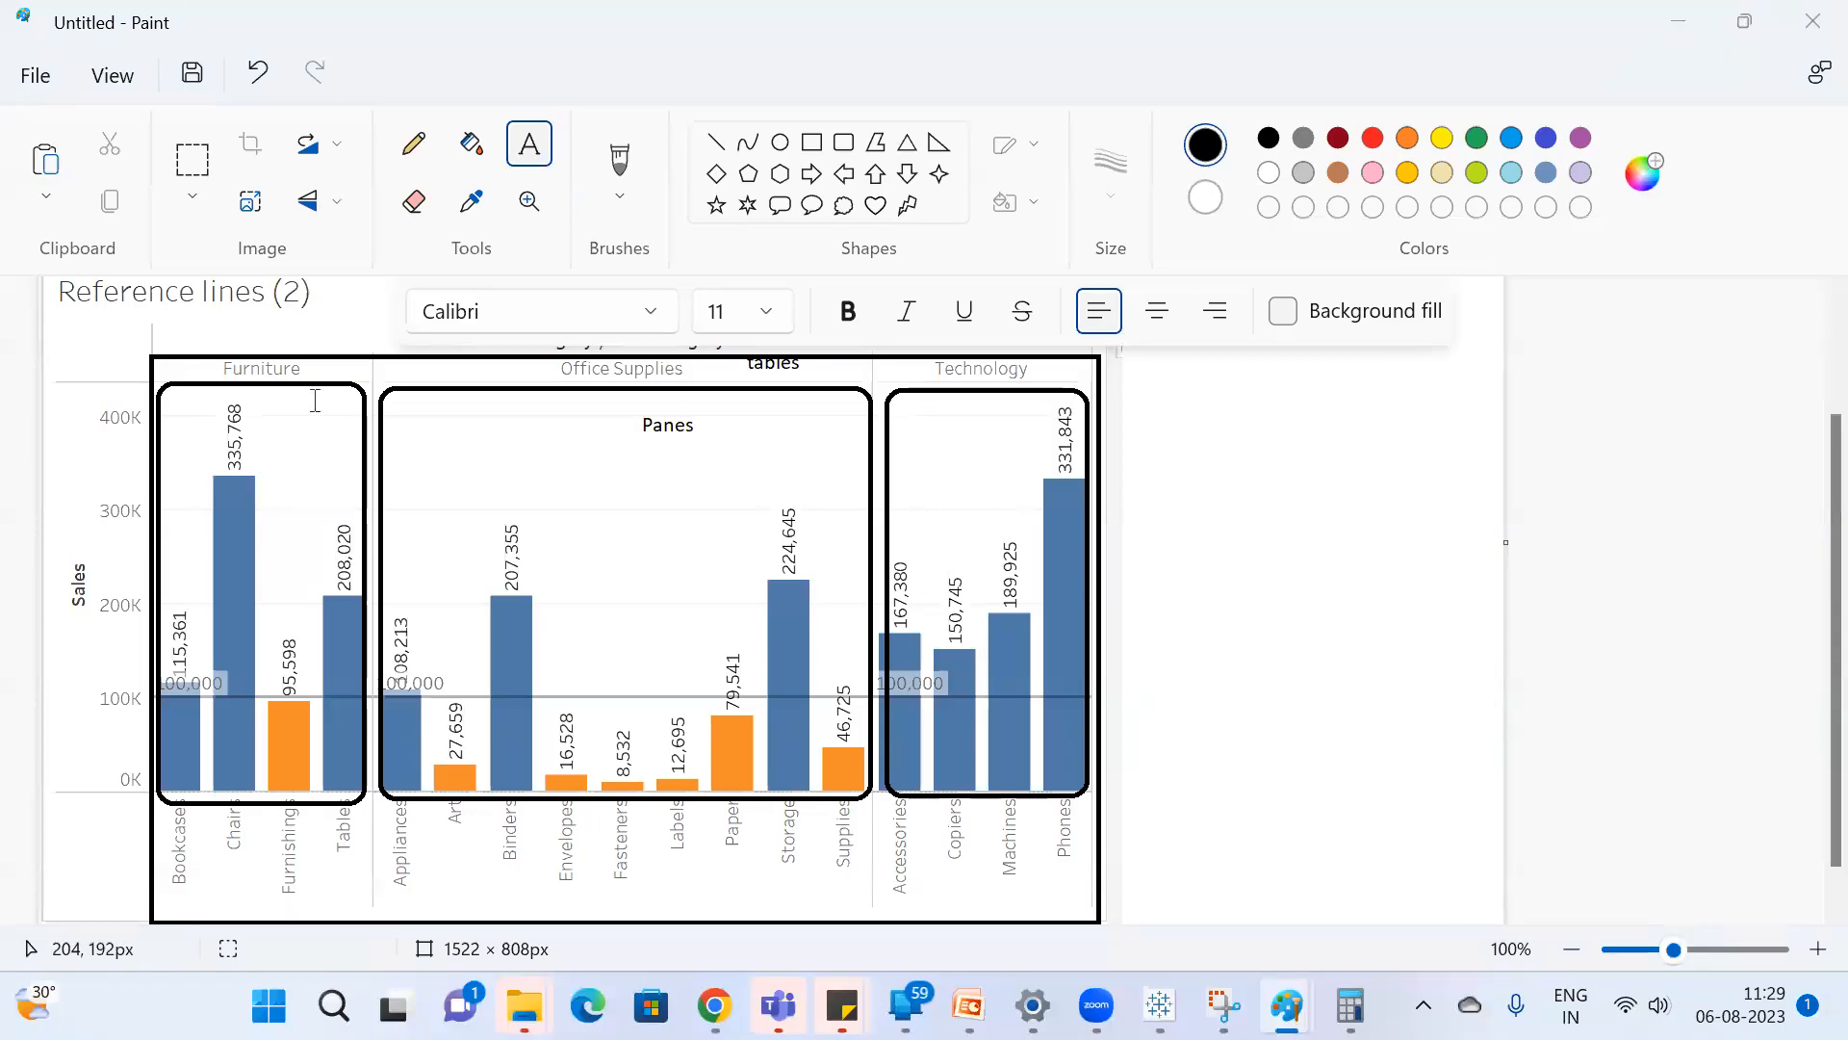
{"action": "key", "text": "alt+Tab"}
In Tableau, set the reference line's scope to Per Pane and make it a Constant line at 100000.
{"action": "left_click", "coordinate": [197, 412]}
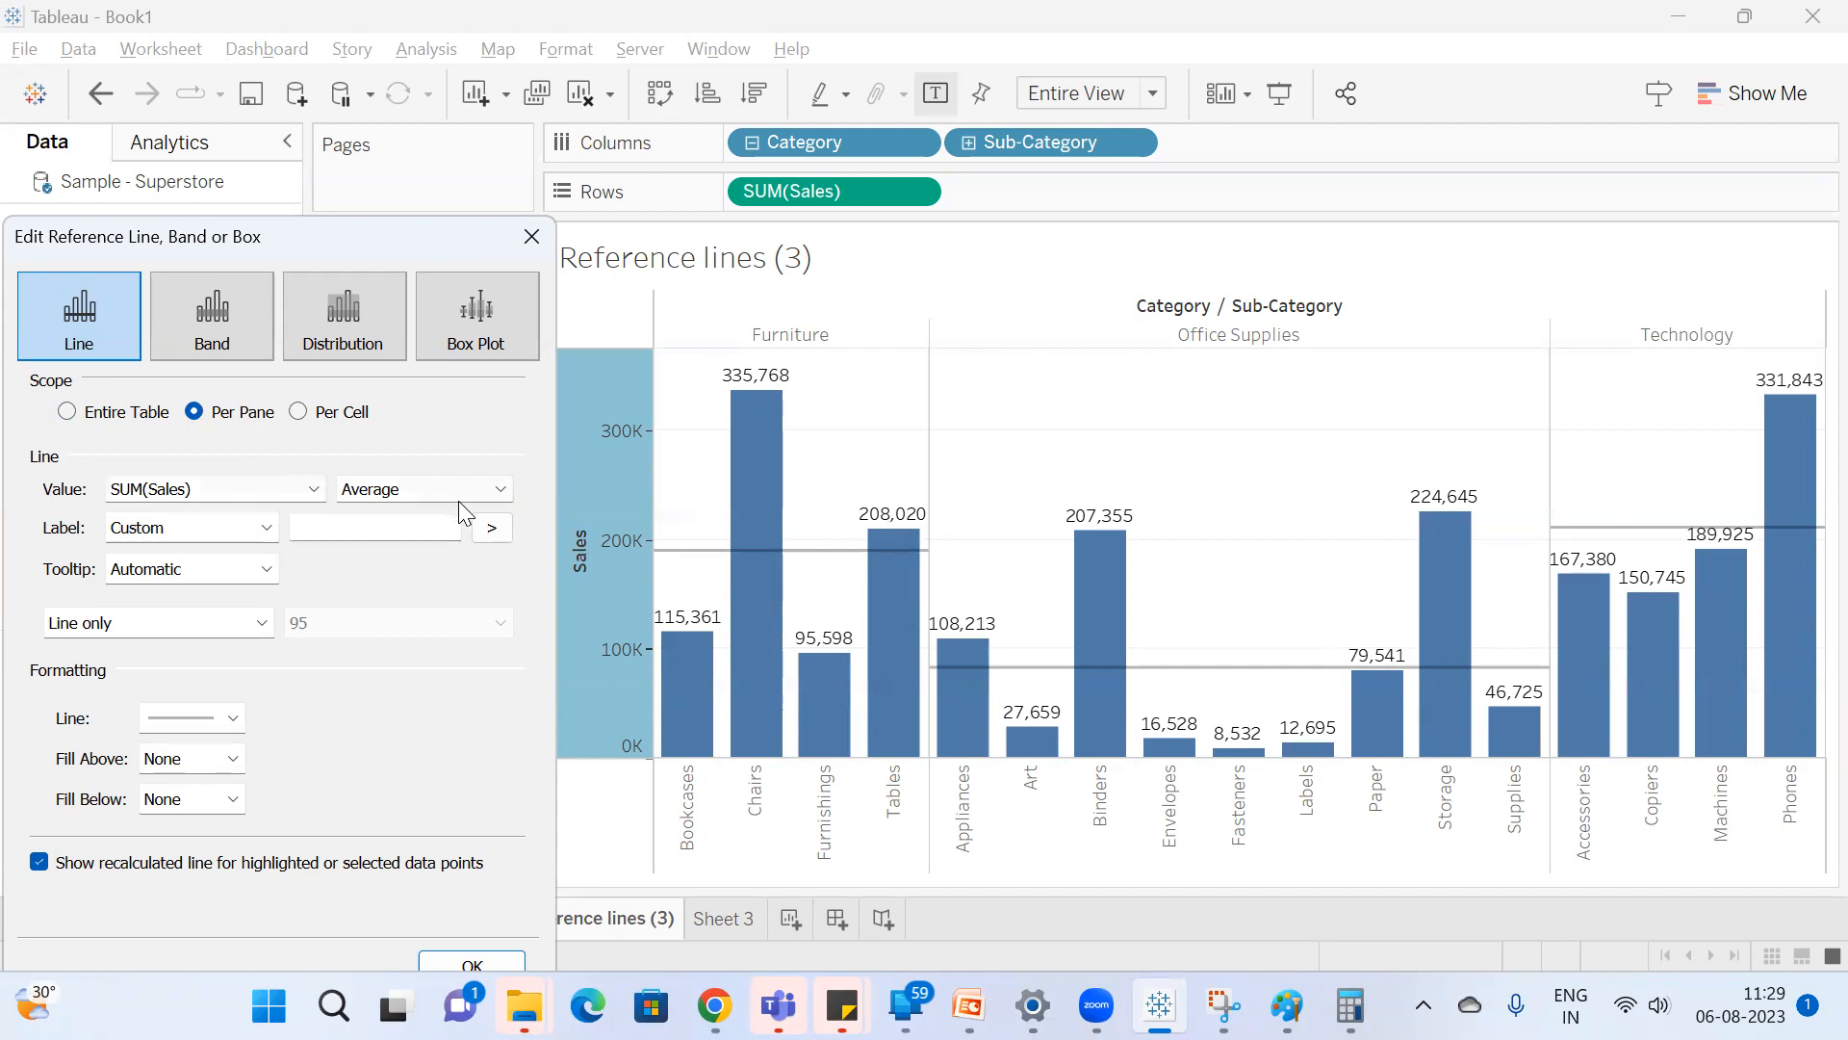
{"action": "left_click", "coordinate": [502, 492]}
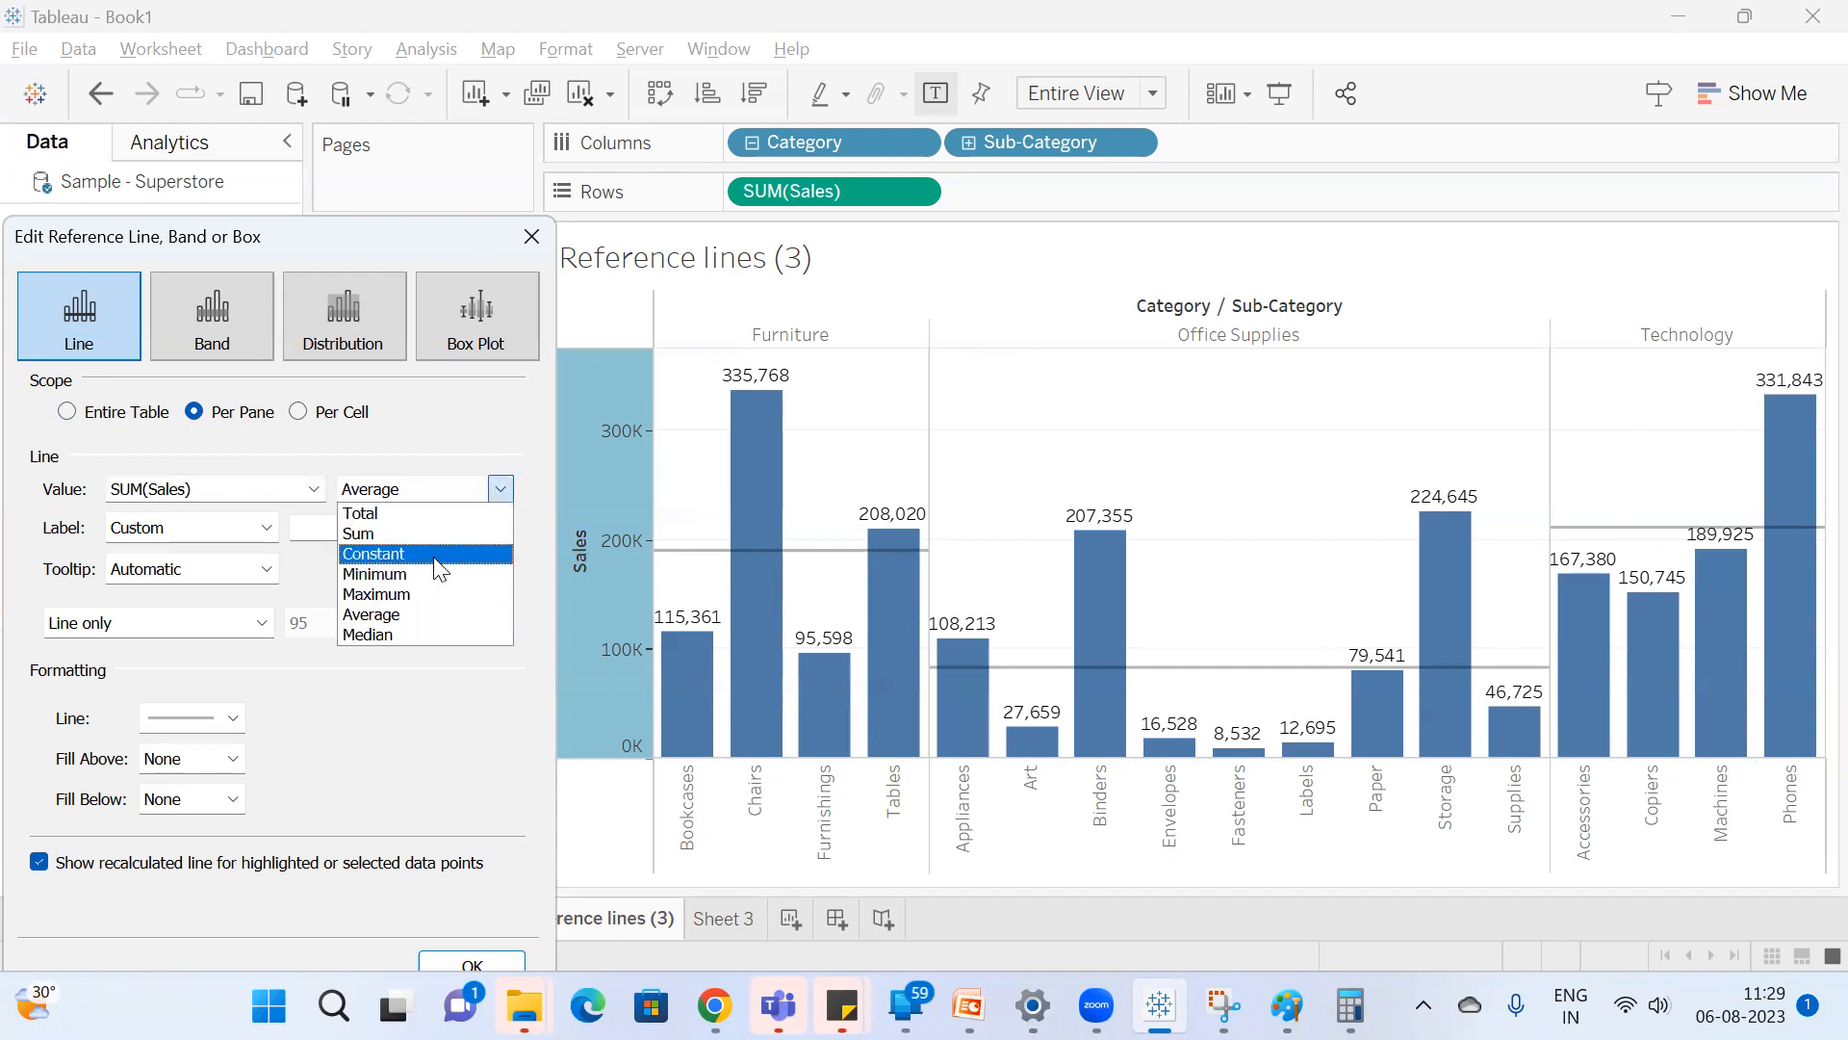
{"action": "left_click", "coordinate": [428, 553]}
{"action": "double_click", "coordinate": [235, 488]}
{"action": "type", "text": "100000"}
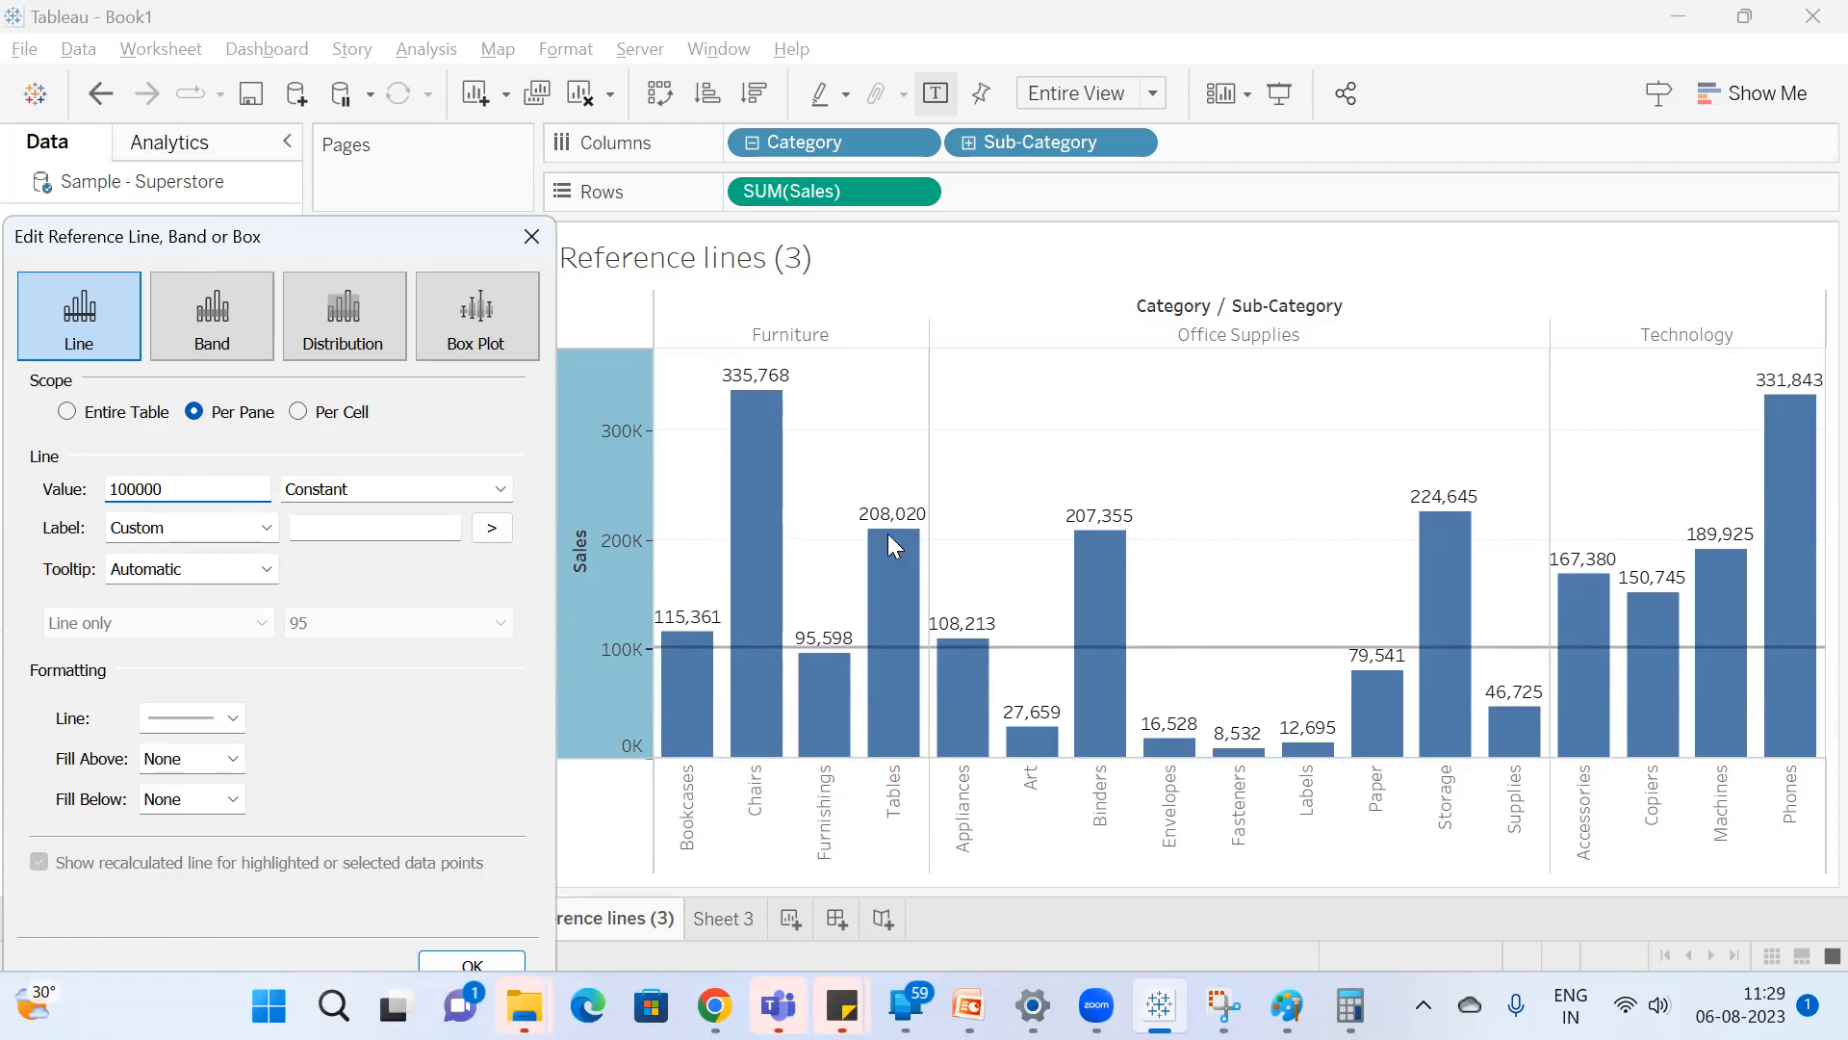
Make the reference line the Average of SUM(Sales) instead of a Constant, and set its scope to Per Cell.
{"action": "left_click", "coordinate": [409, 499]}
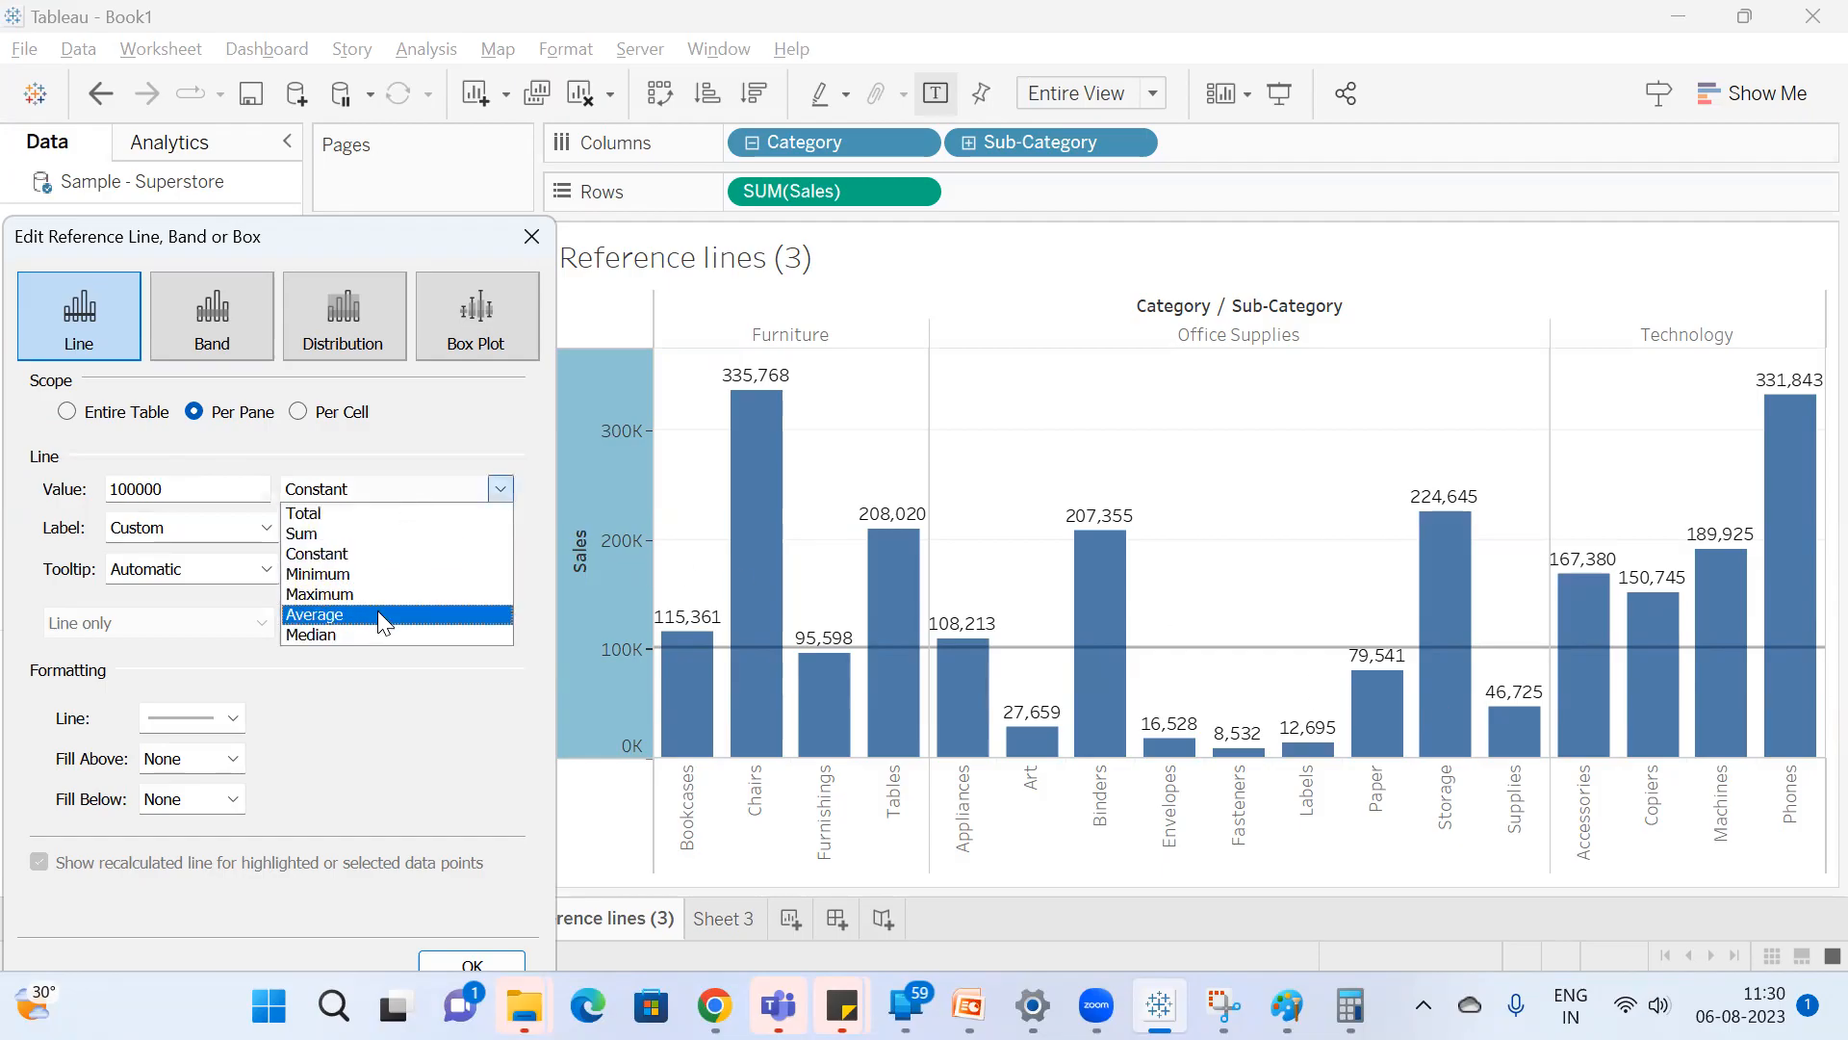
{"action": "left_click", "coordinate": [377, 610]}
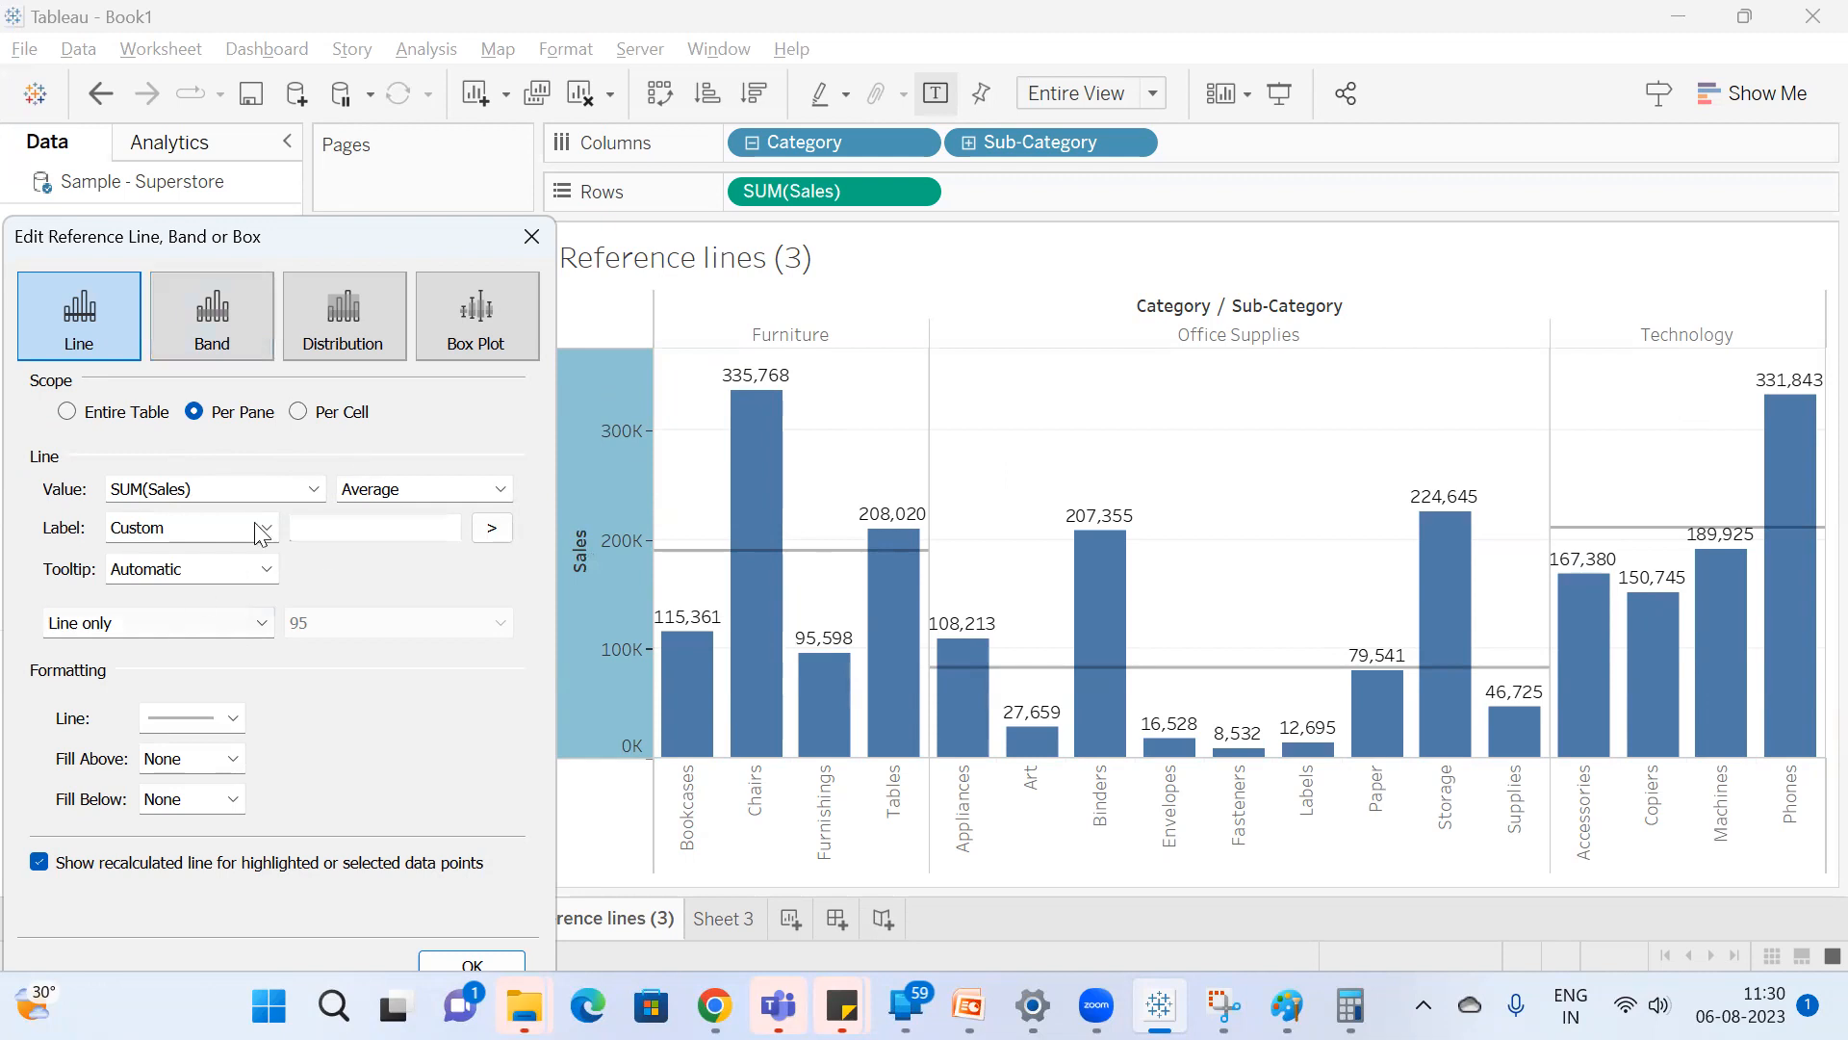
{"action": "left_click_drag", "start_coordinate": [106, 241], "coordinate": [370, 181]}
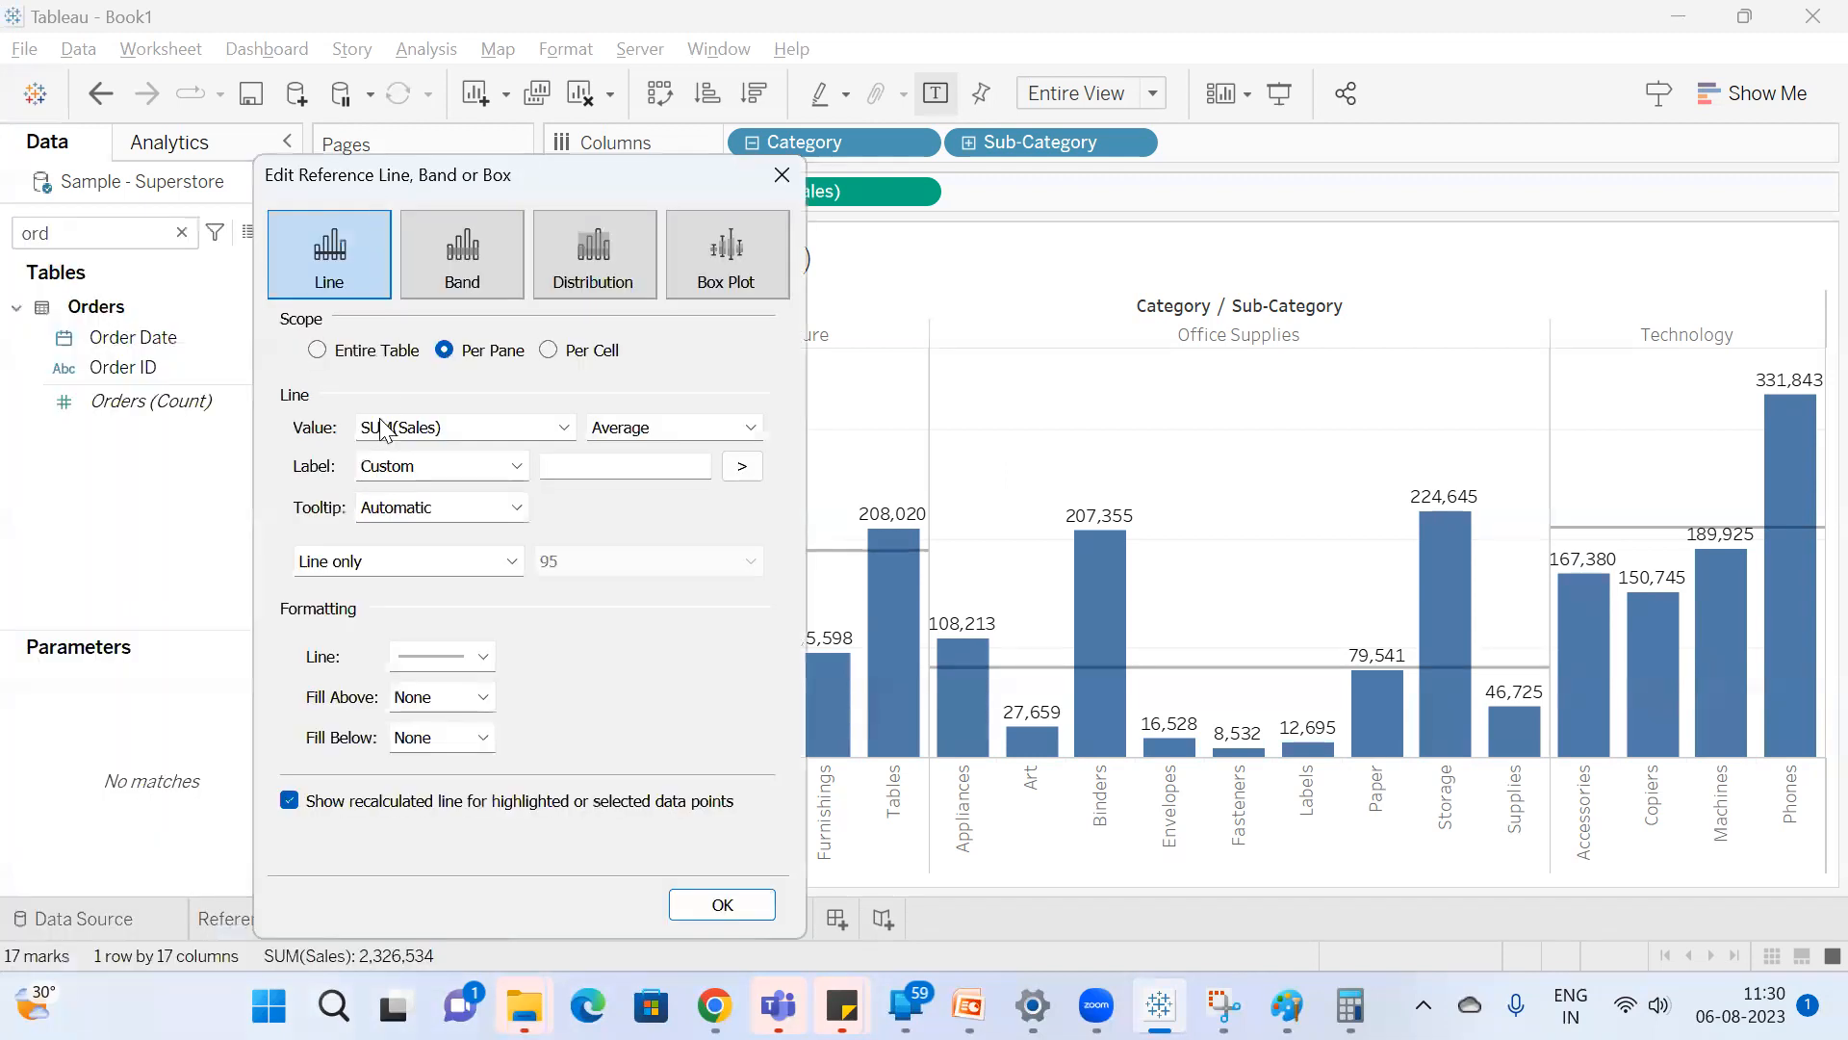
{"action": "left_click", "coordinate": [349, 349]}
{"action": "left_click", "coordinate": [472, 356]}
{"action": "left_click_drag", "start_coordinate": [489, 181], "coordinate": [250, 161]}
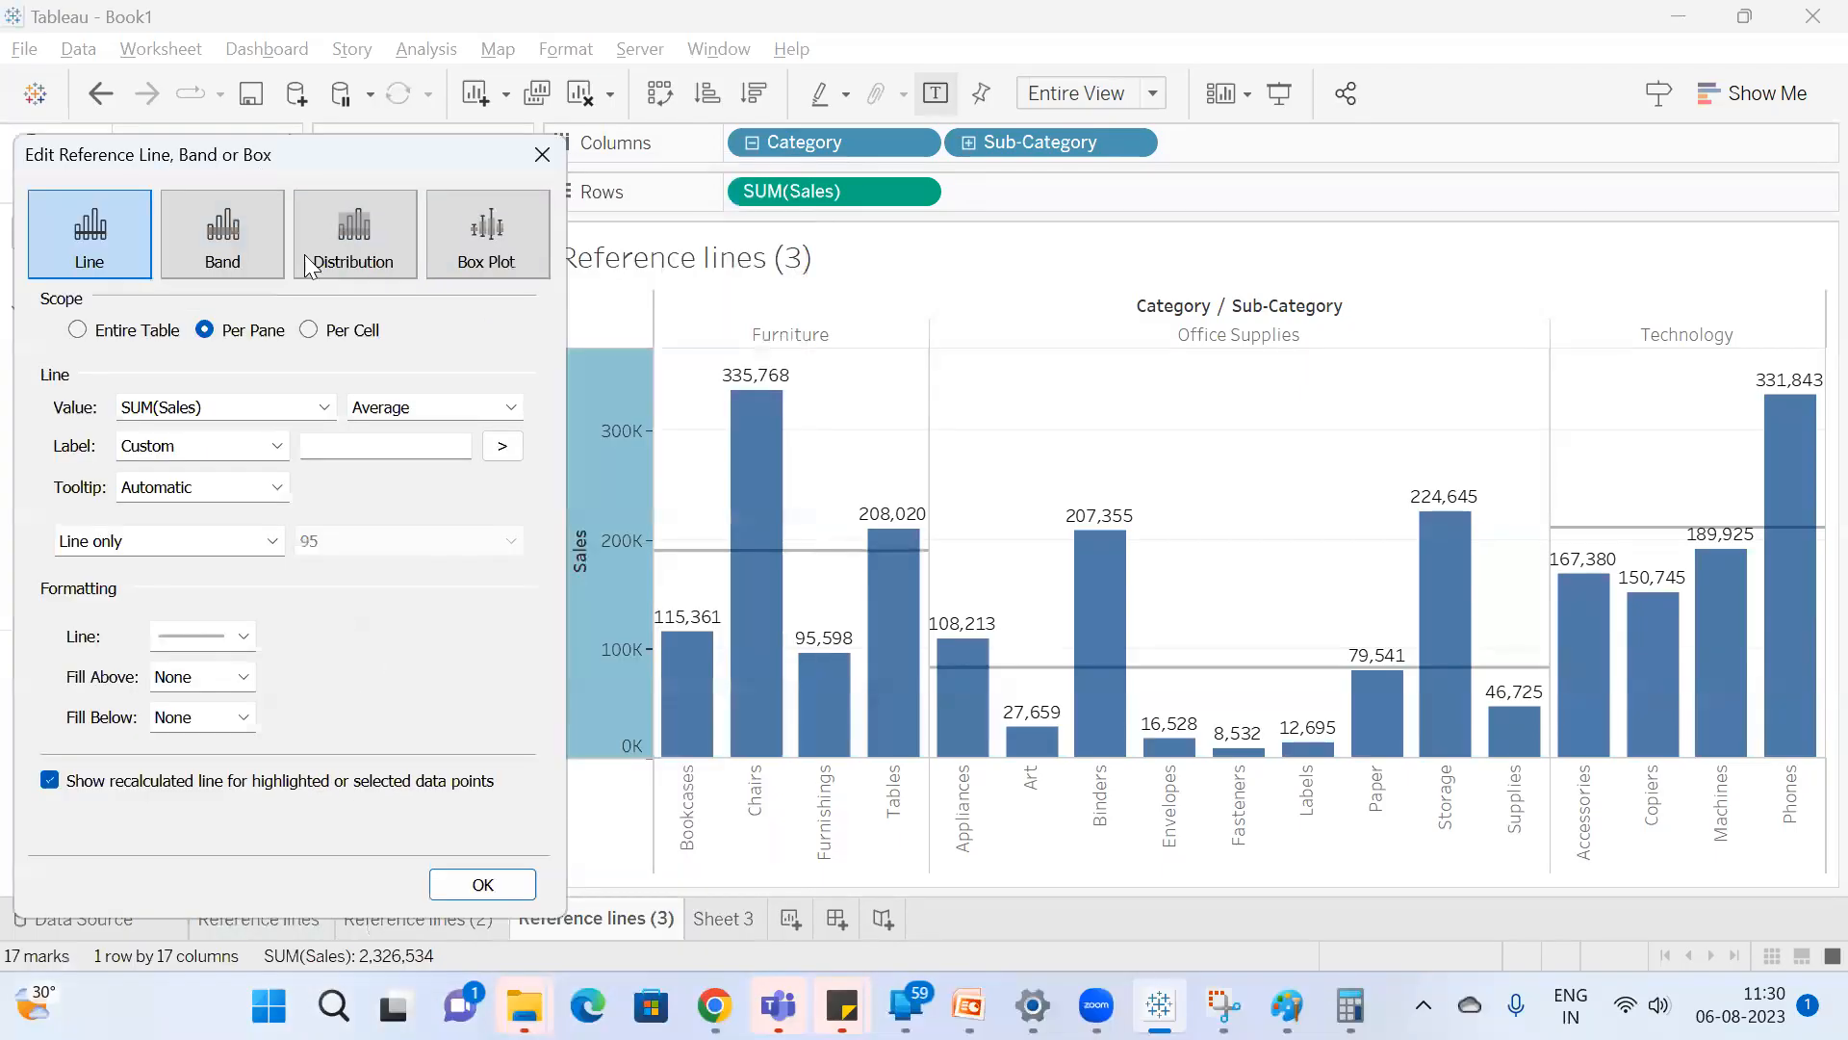
{"action": "left_click", "coordinate": [332, 339]}
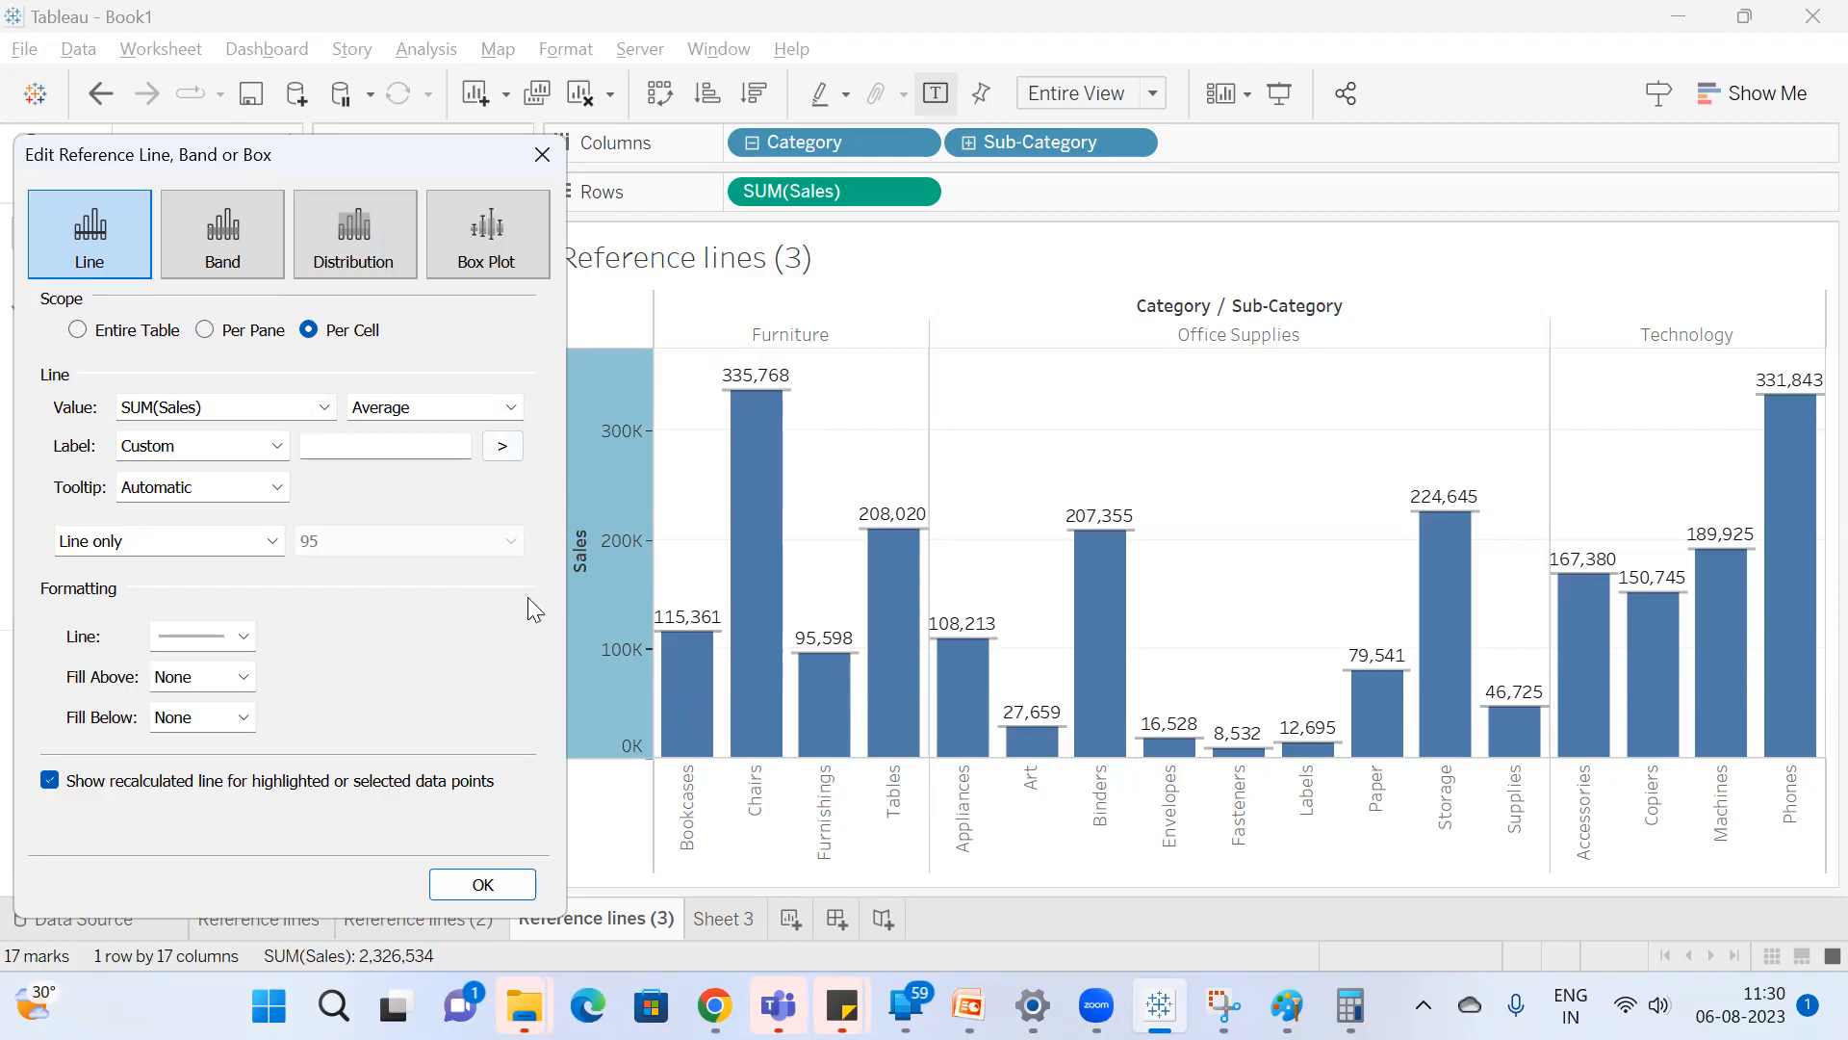
Try Minimum and Constant as the per-cell line's aggregation, and set it to Maximum.
{"action": "left_click", "coordinate": [484, 412]}
{"action": "left_click", "coordinate": [425, 484]}
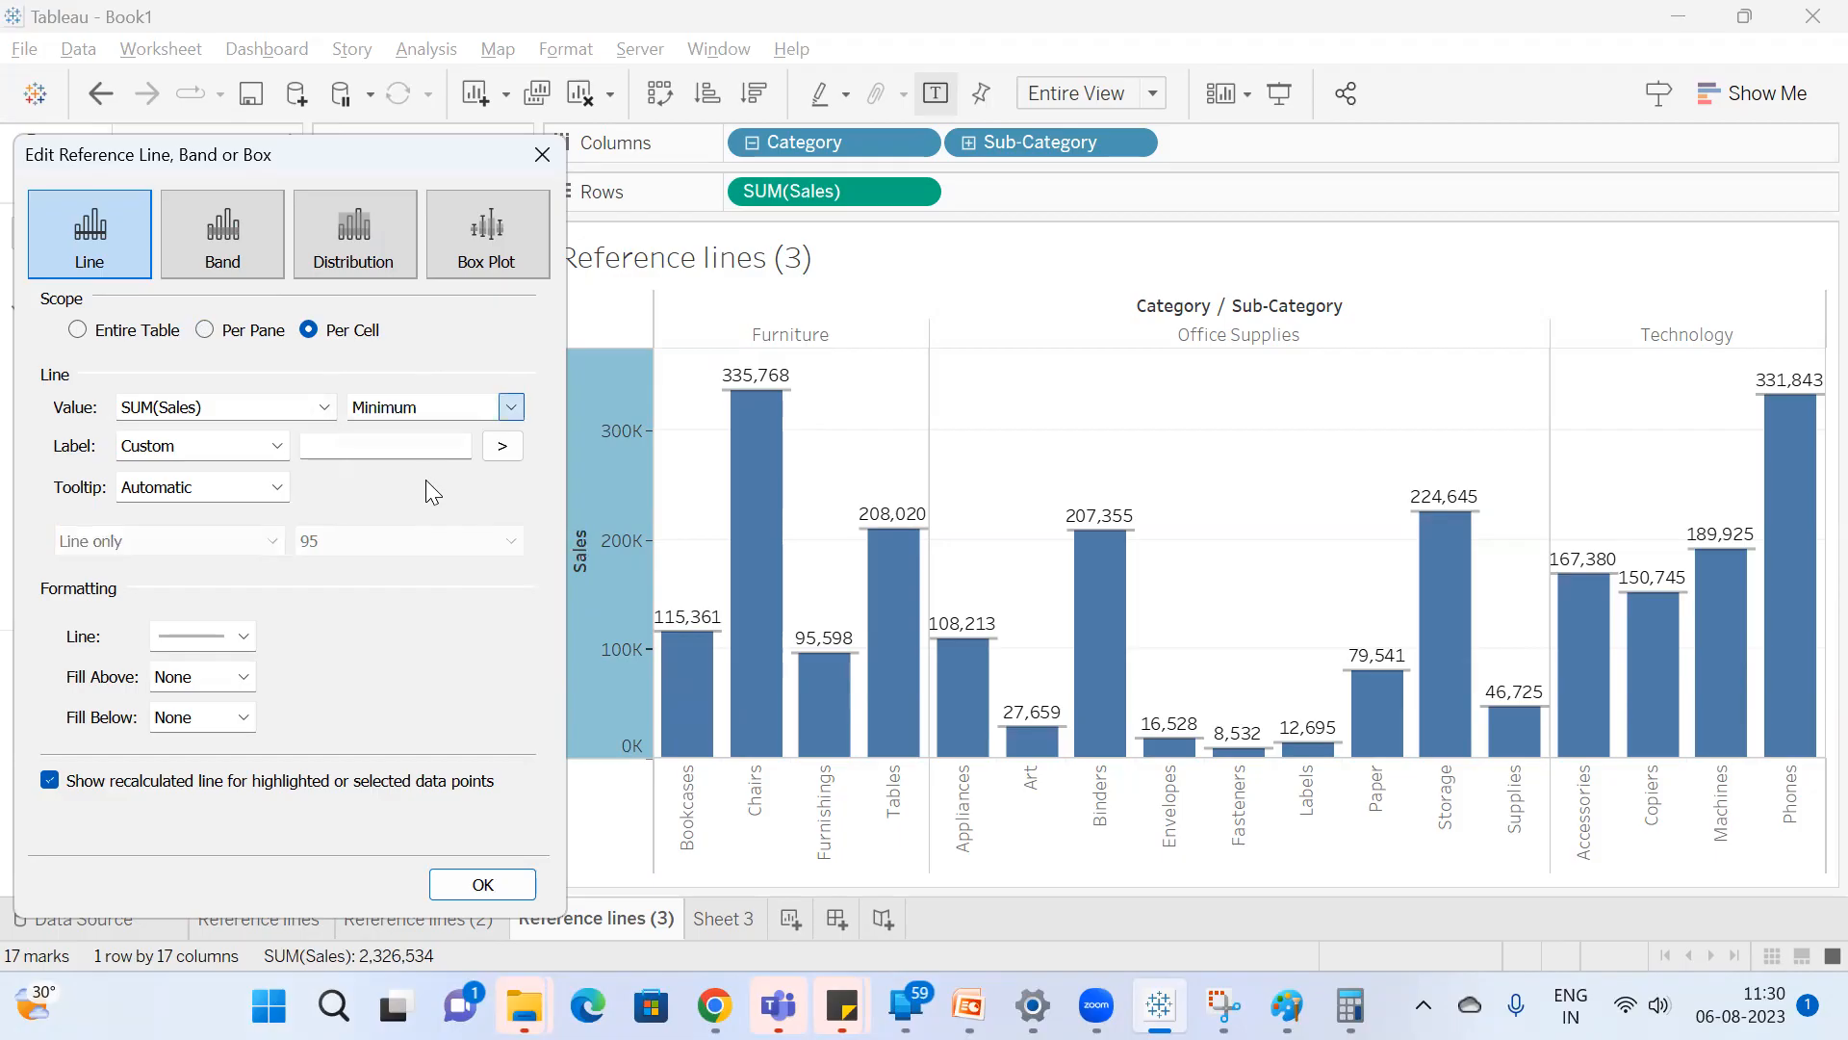
{"action": "left_click", "coordinate": [450, 402]}
{"action": "left_click", "coordinate": [434, 468]}
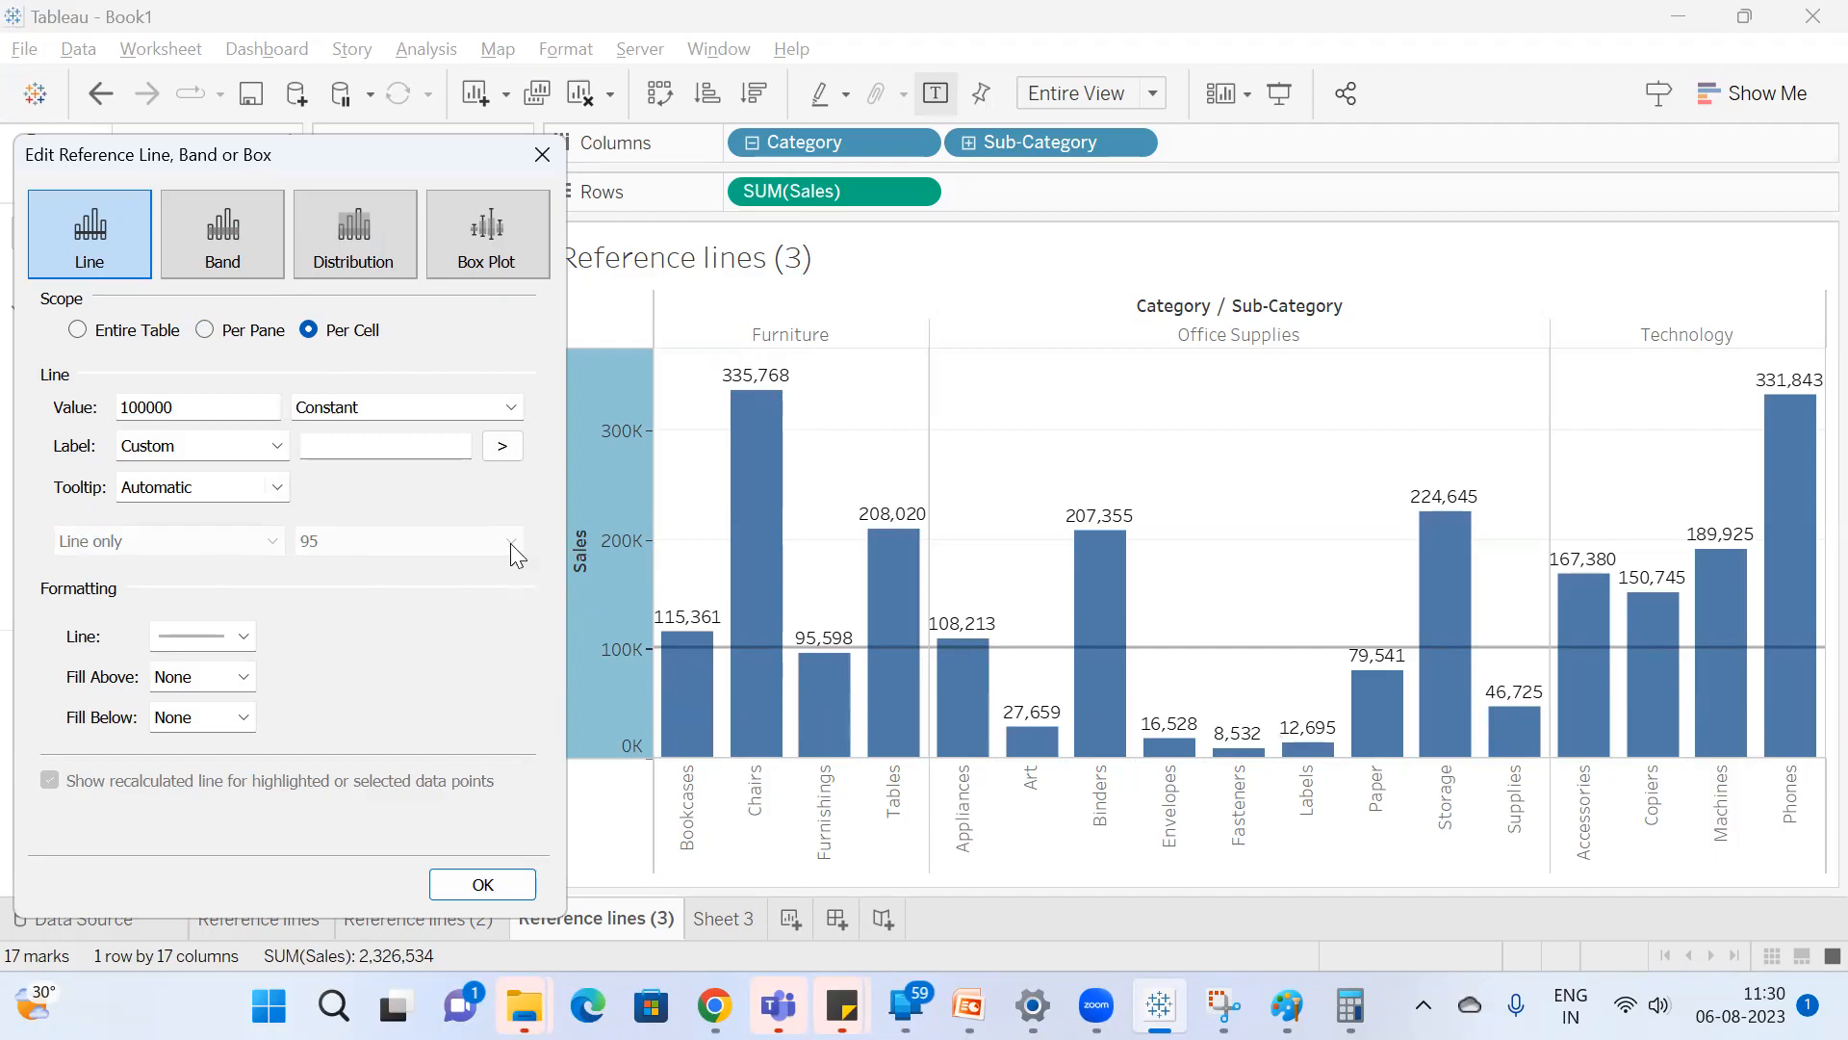
{"action": "left_click", "coordinate": [393, 415]}
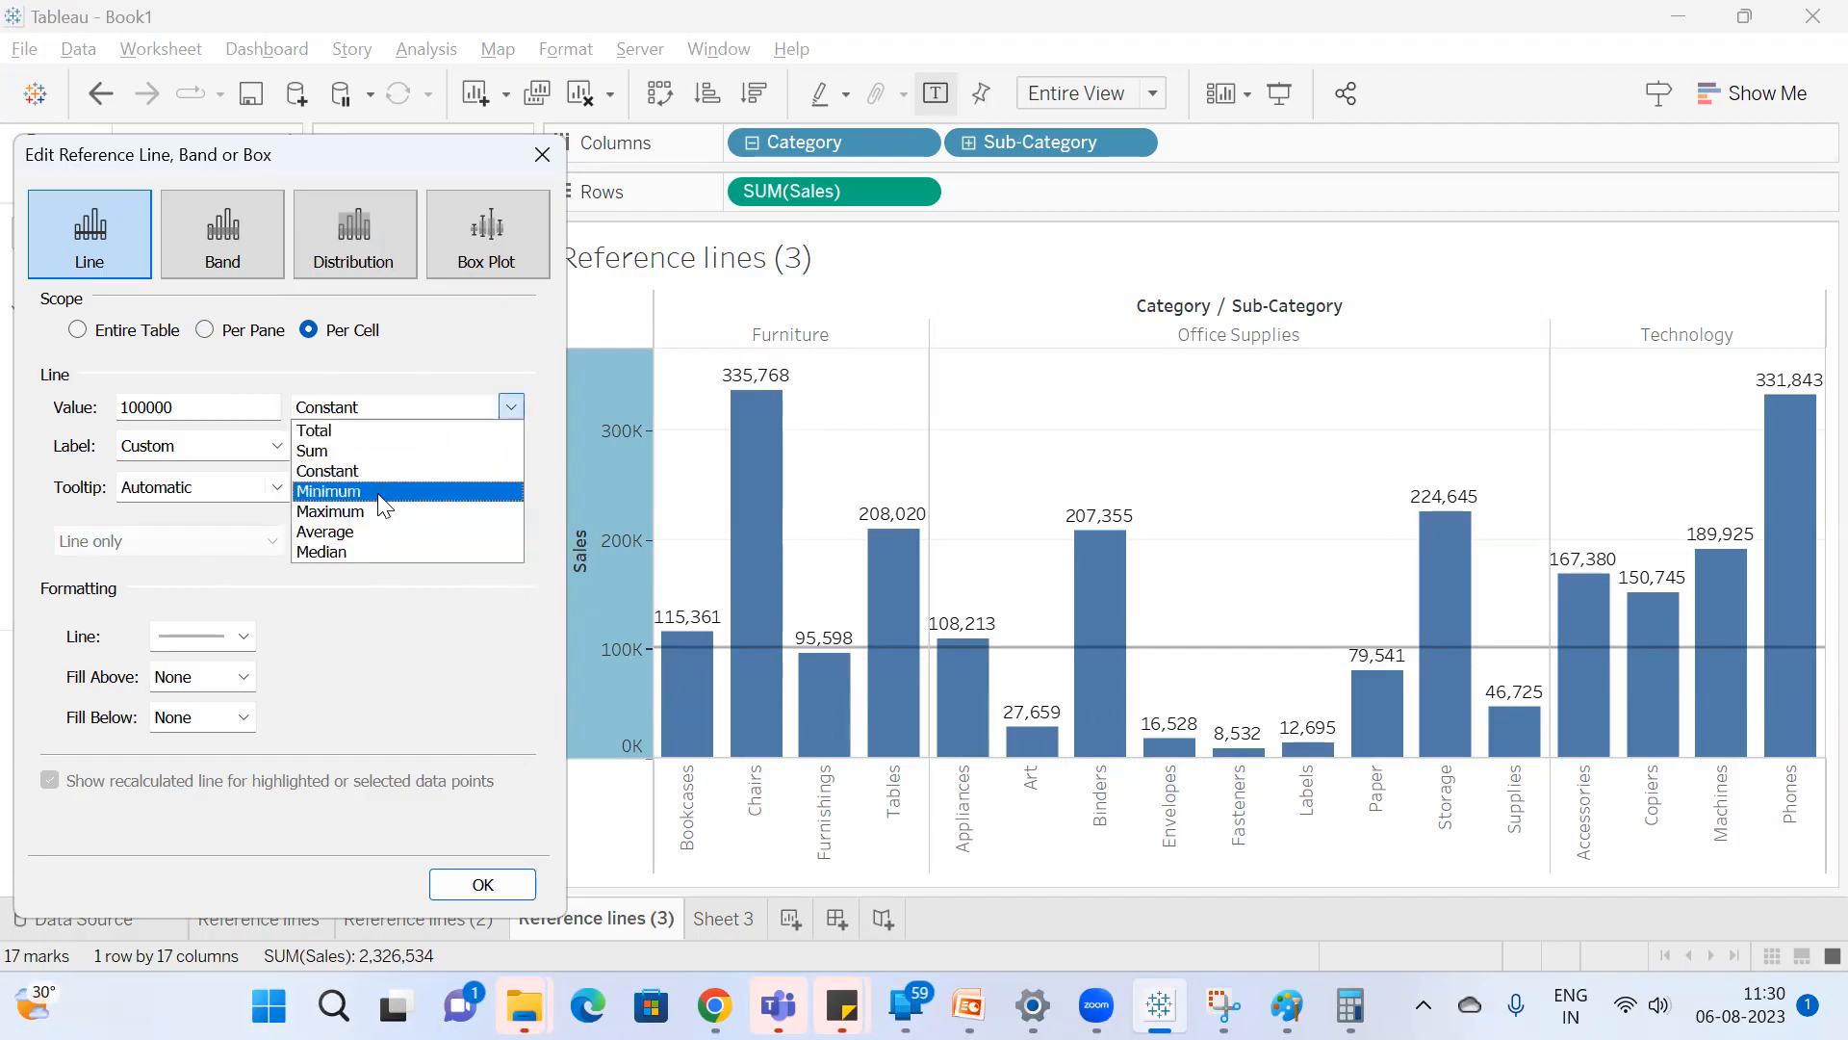
{"action": "left_click", "coordinate": [383, 489]}
{"action": "left_click", "coordinate": [438, 415]}
{"action": "left_click", "coordinate": [453, 516]}
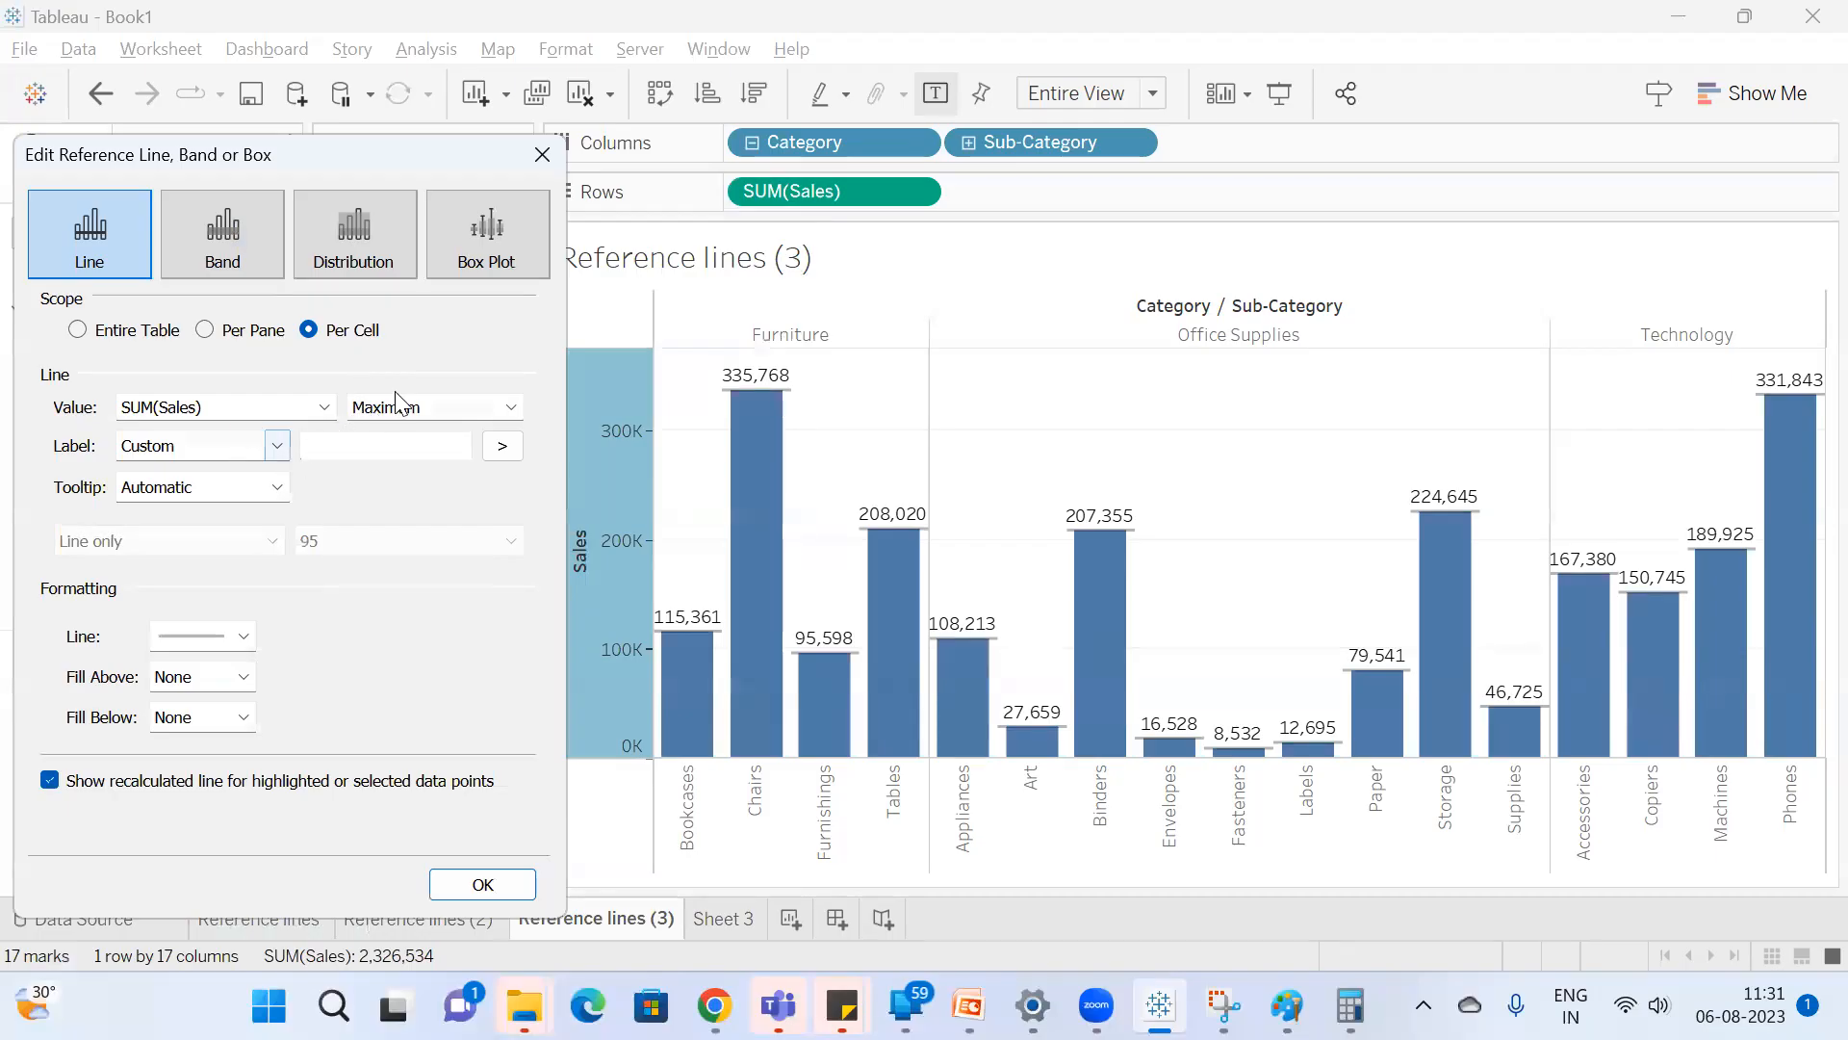
{"action": "left_click", "coordinate": [414, 409]}
Switch the per-cell line's label to Computation and then to Value, and turn off the bars' mark labels.
{"action": "left_click", "coordinate": [276, 446]}
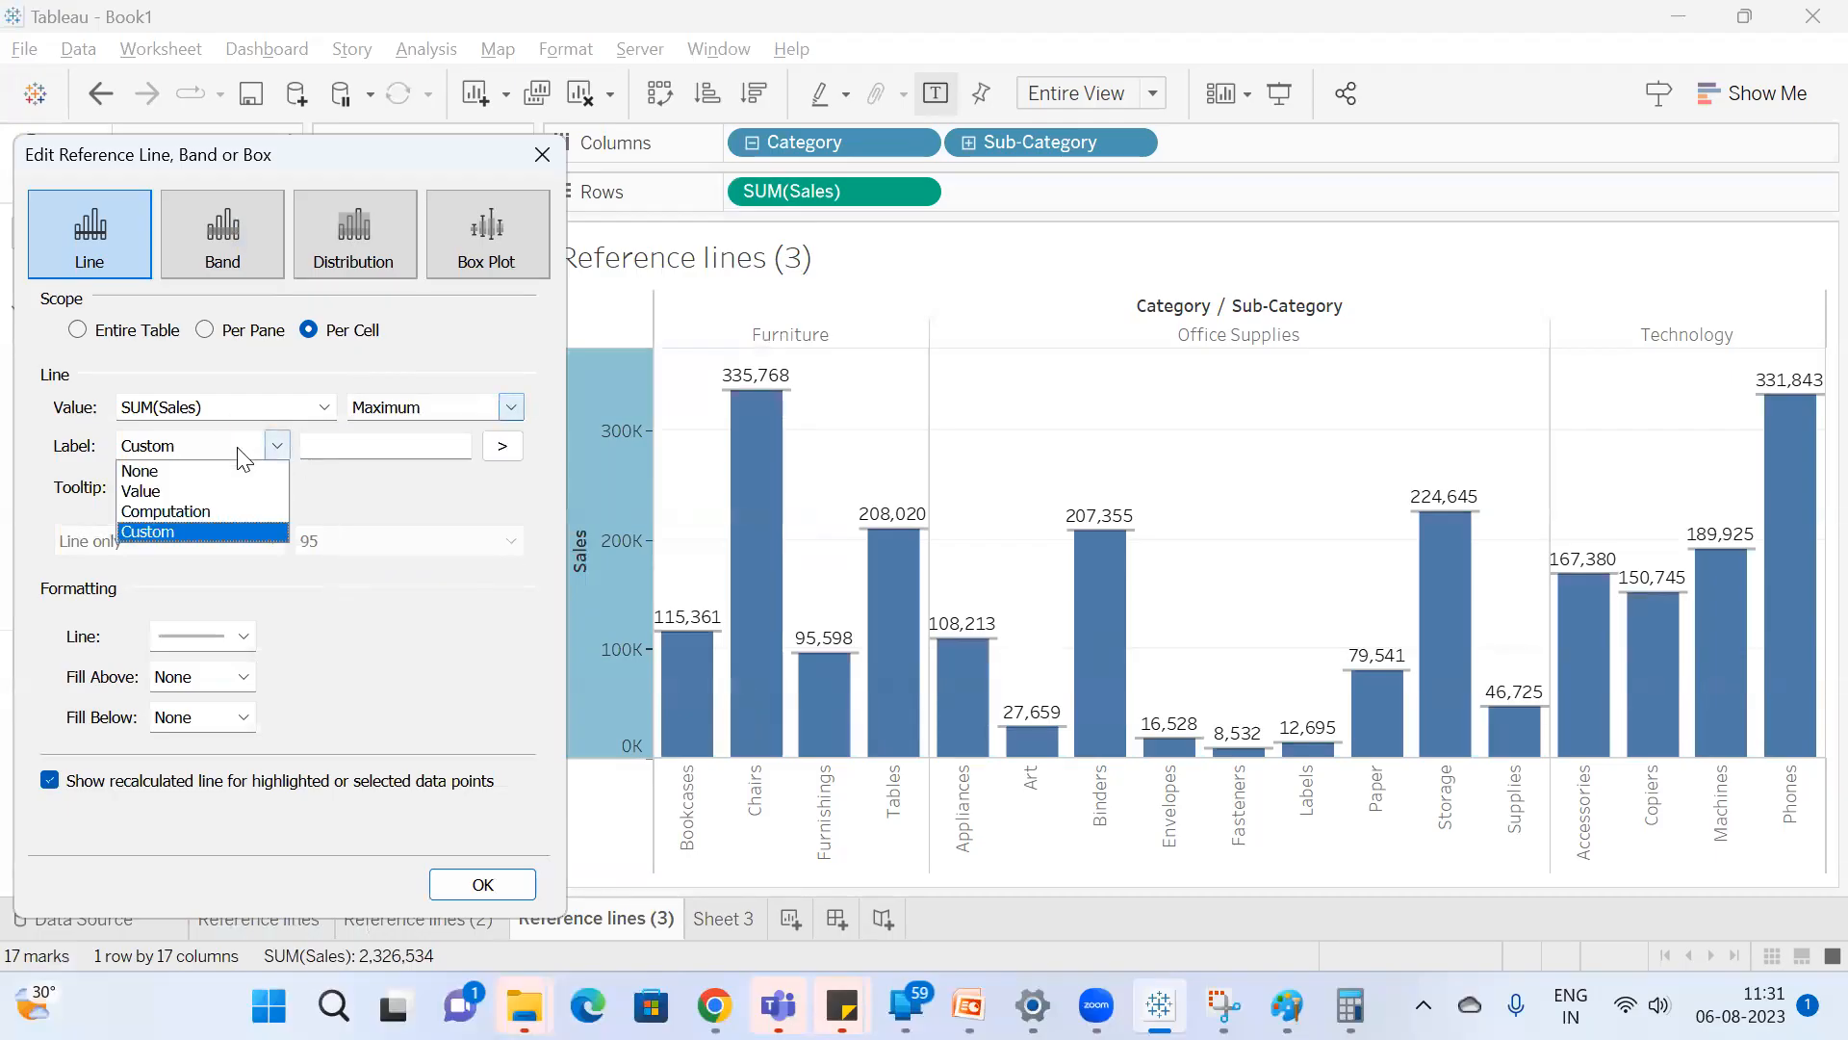
{"action": "left_click", "coordinate": [246, 510]}
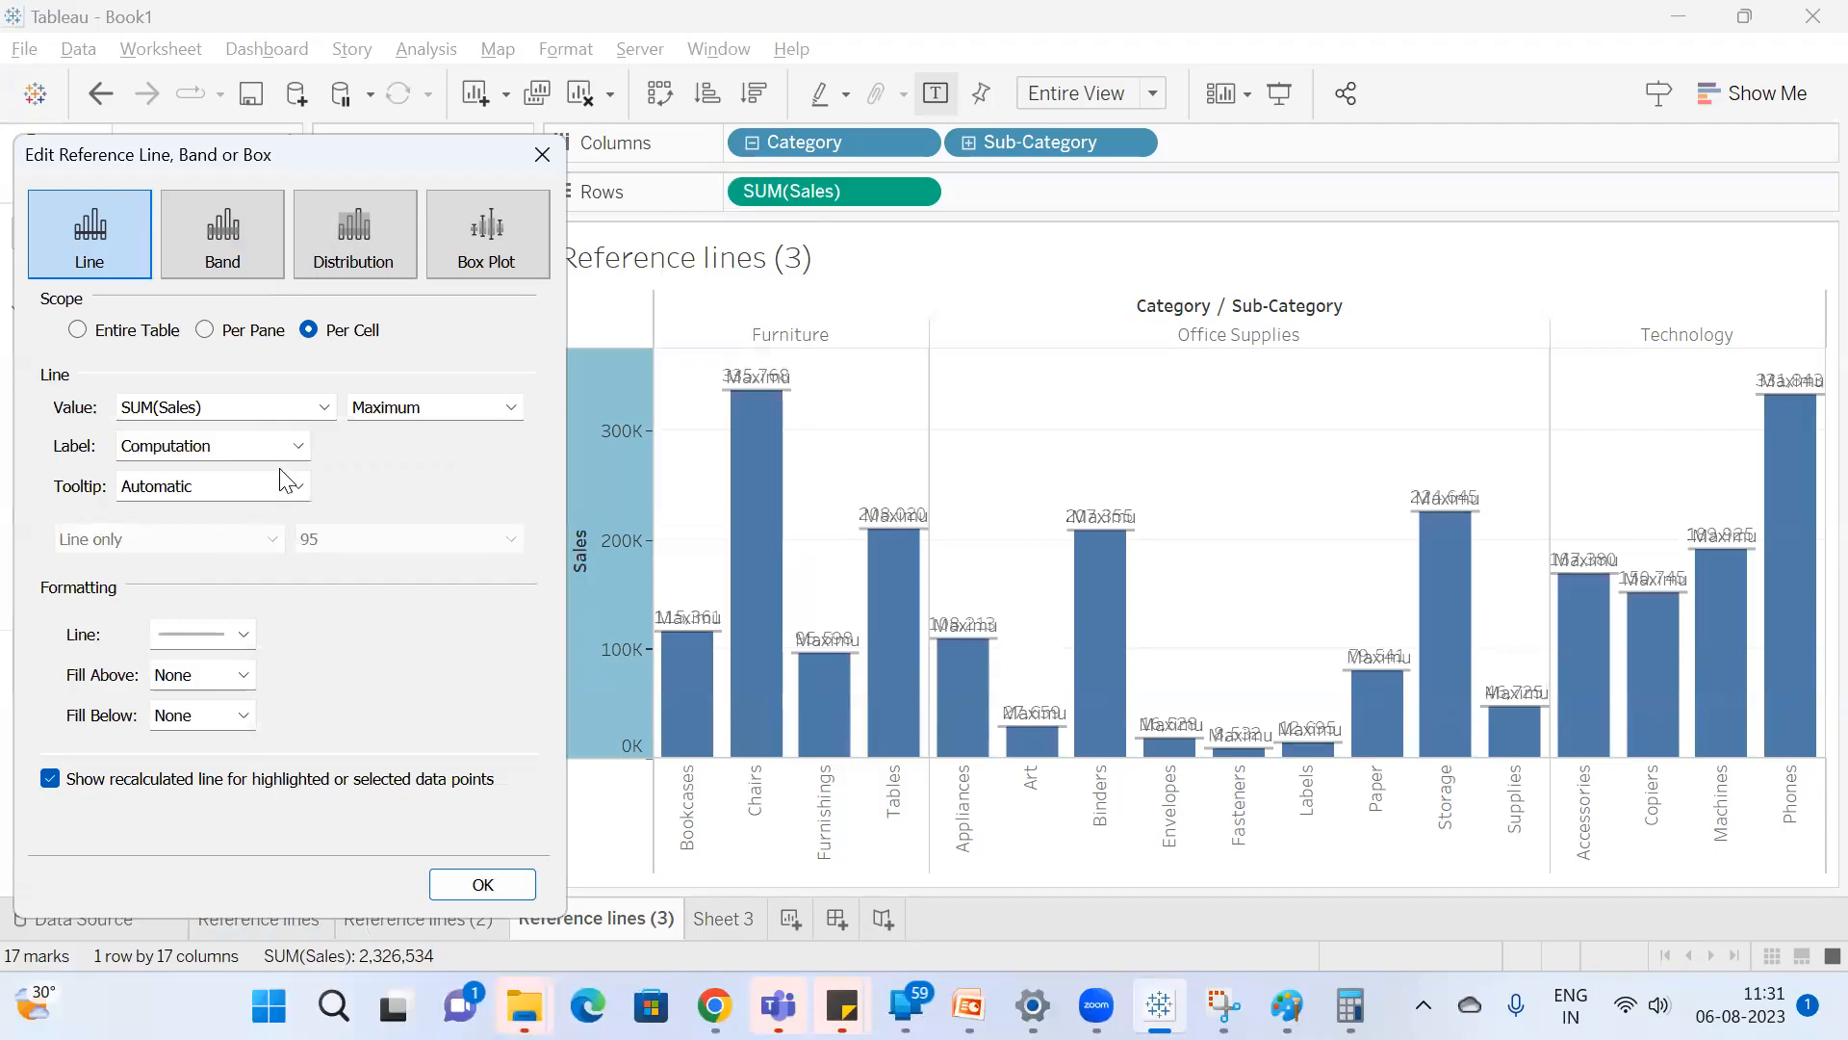
{"action": "left_click", "coordinate": [296, 445]}
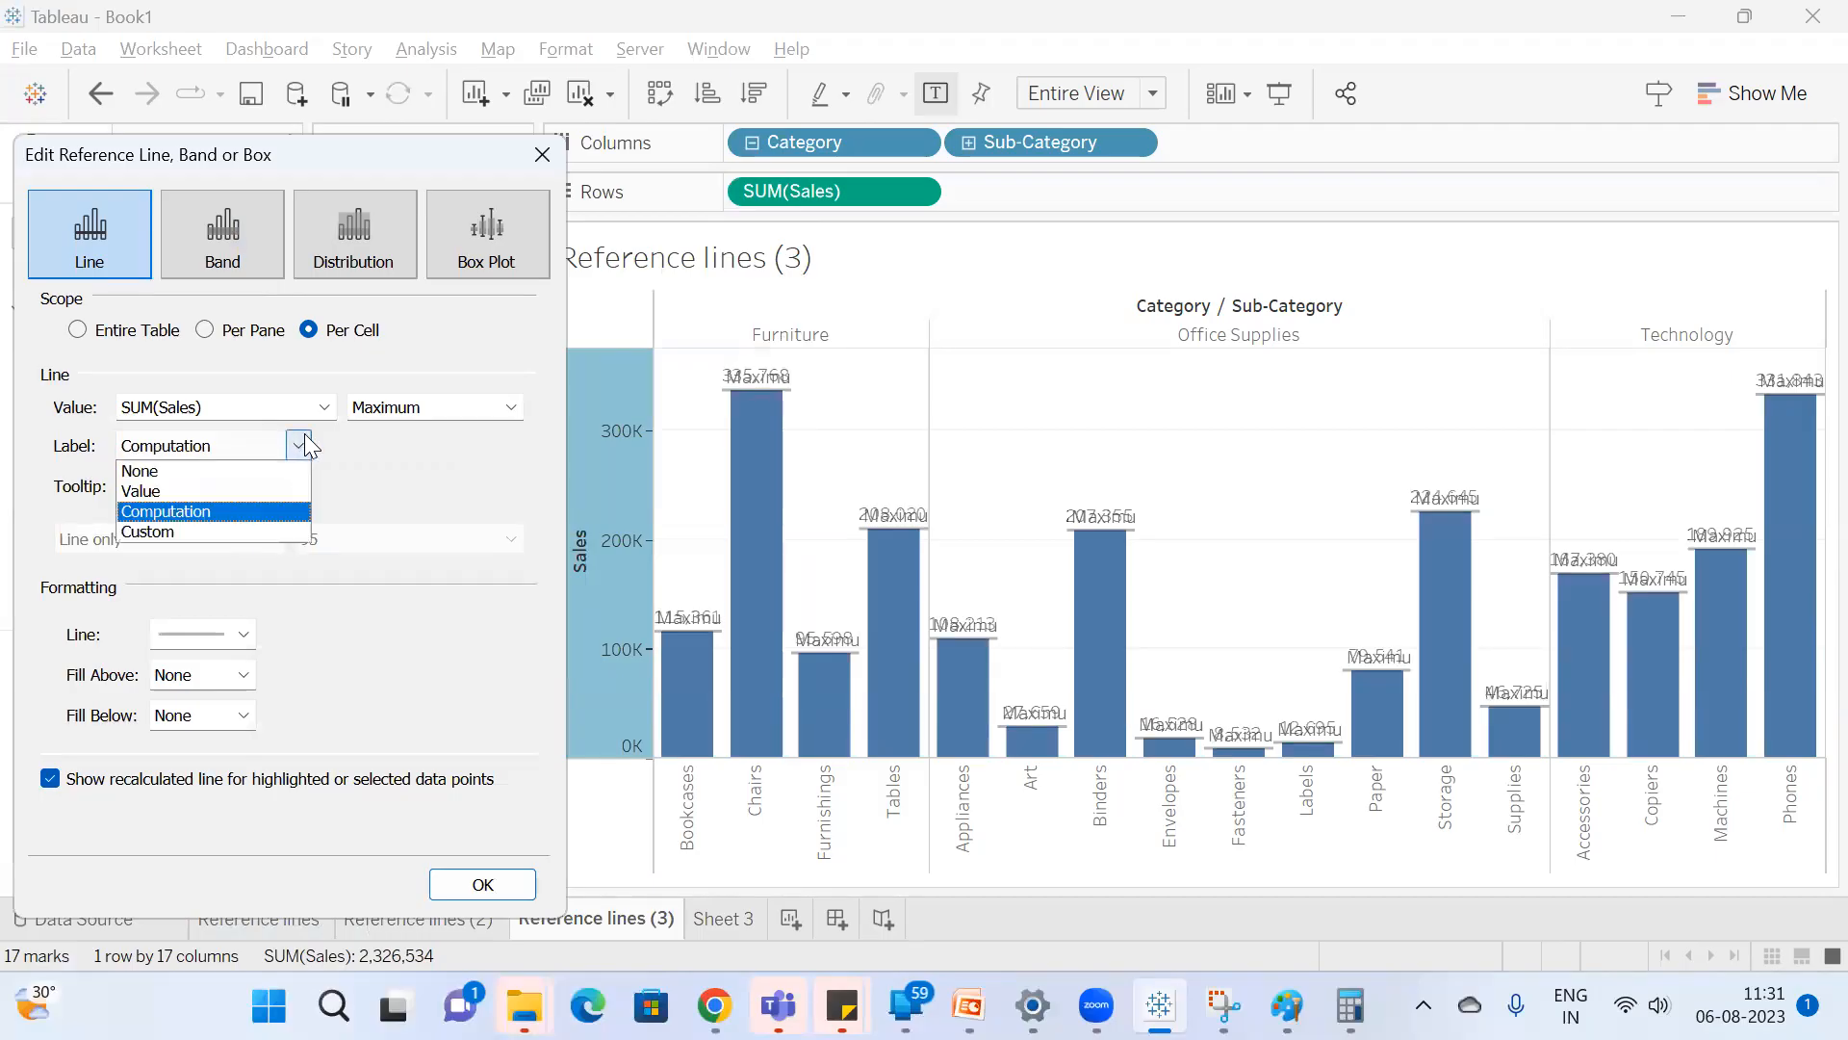
{"action": "left_click", "coordinate": [226, 496]}
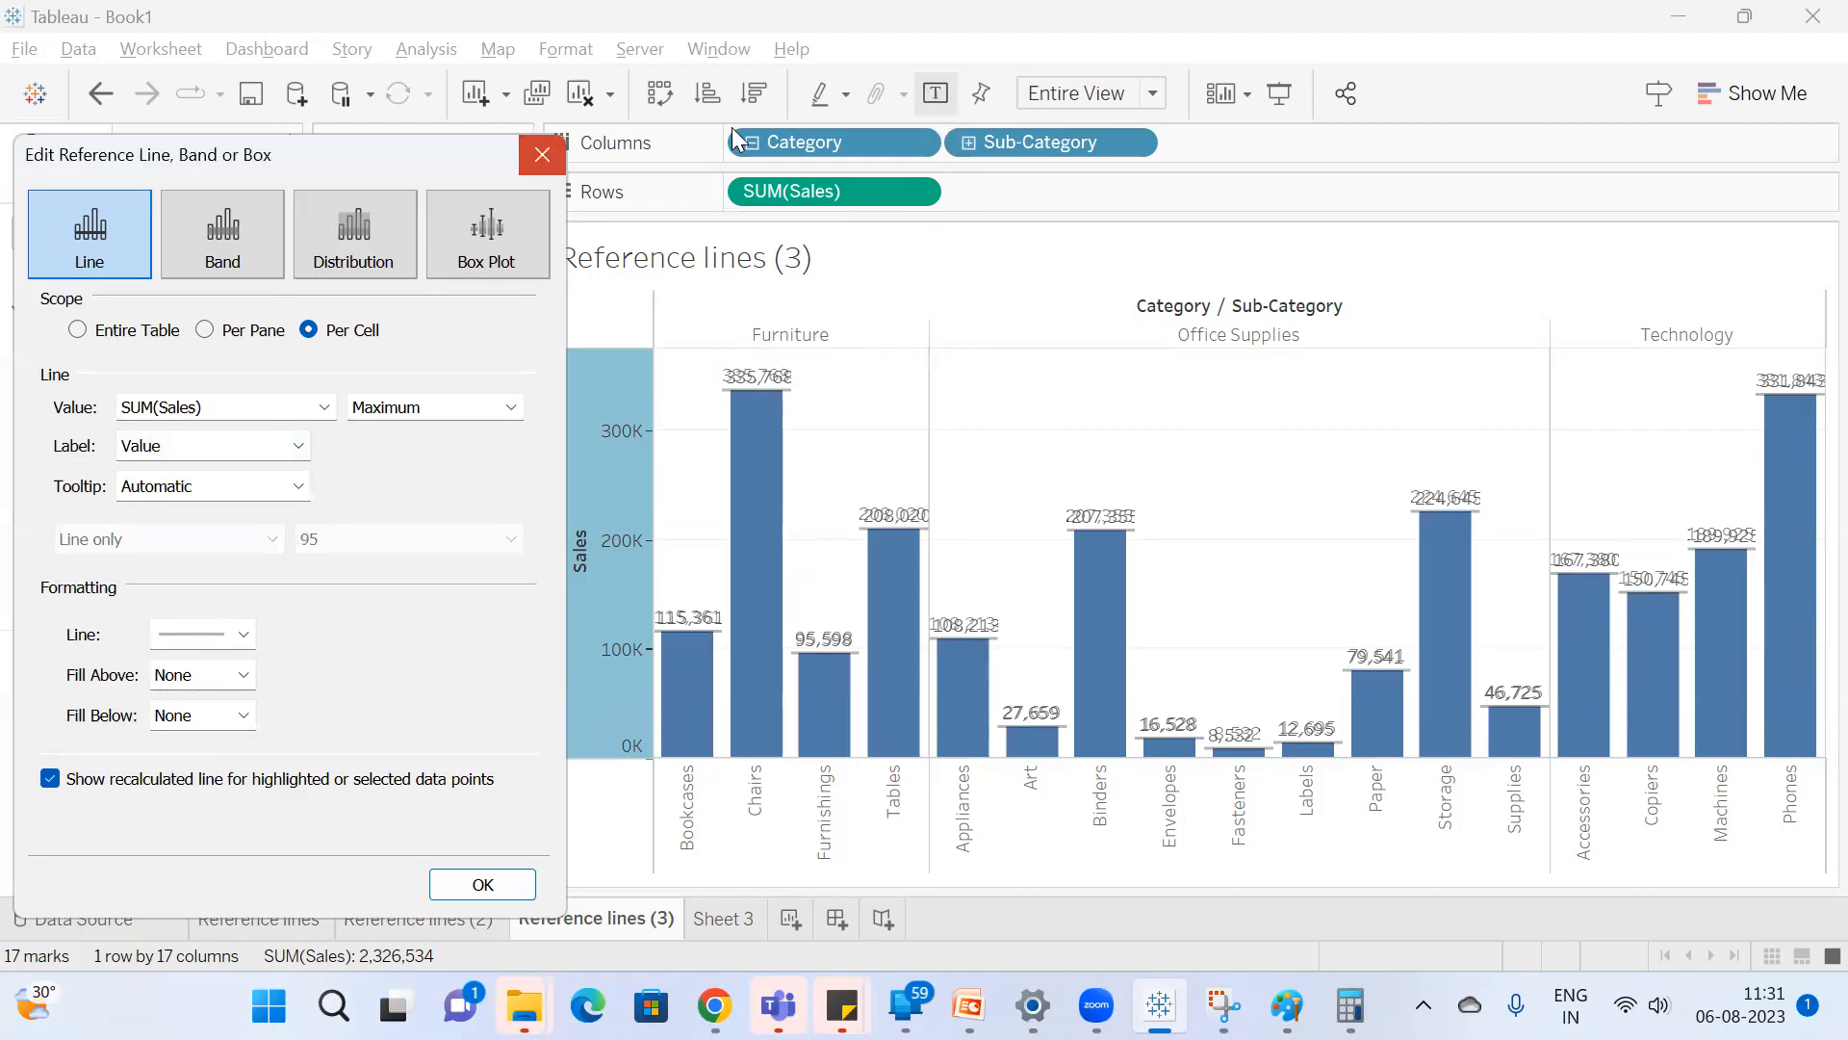
{"action": "left_click", "coordinate": [545, 154]}
{"action": "left_click", "coordinate": [935, 93]}
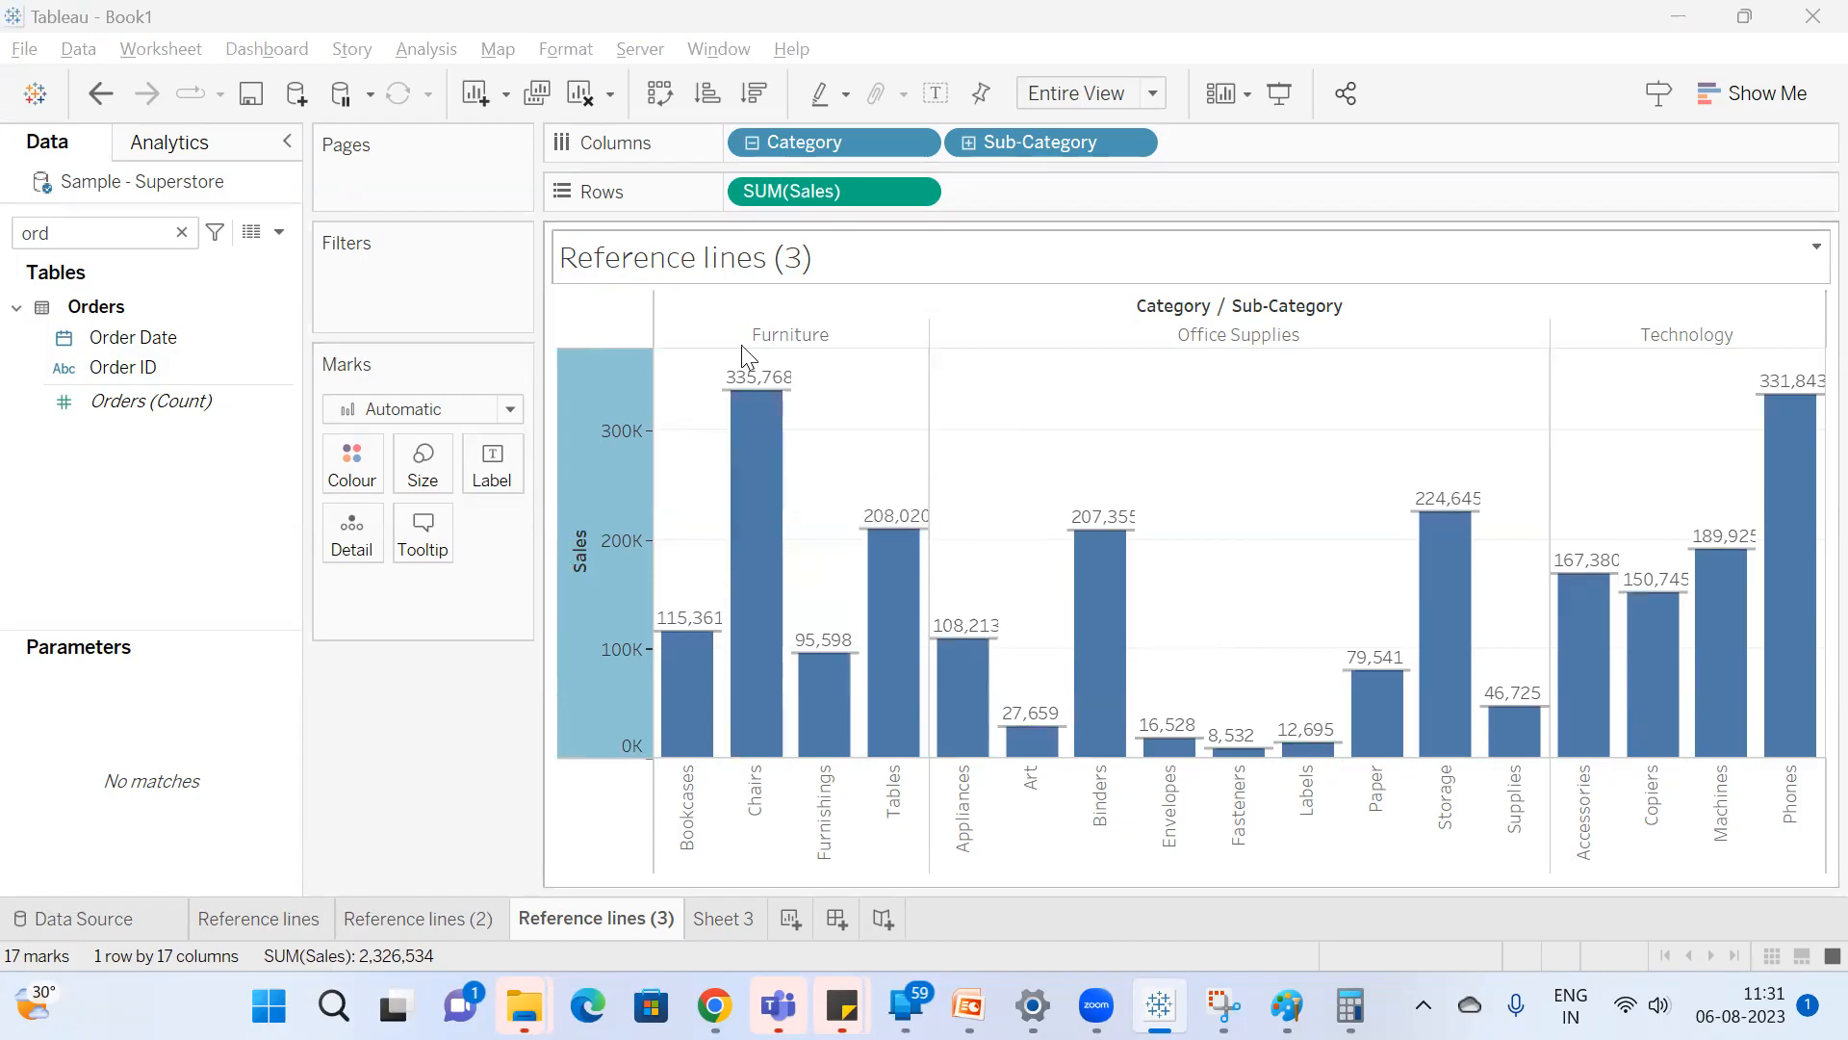
Reopen the Sales axis reference line for editing and set its scope to Per Pane.
{"action": "right_click", "coordinate": [639, 476]}
{"action": "left_click", "coordinate": [772, 717]}
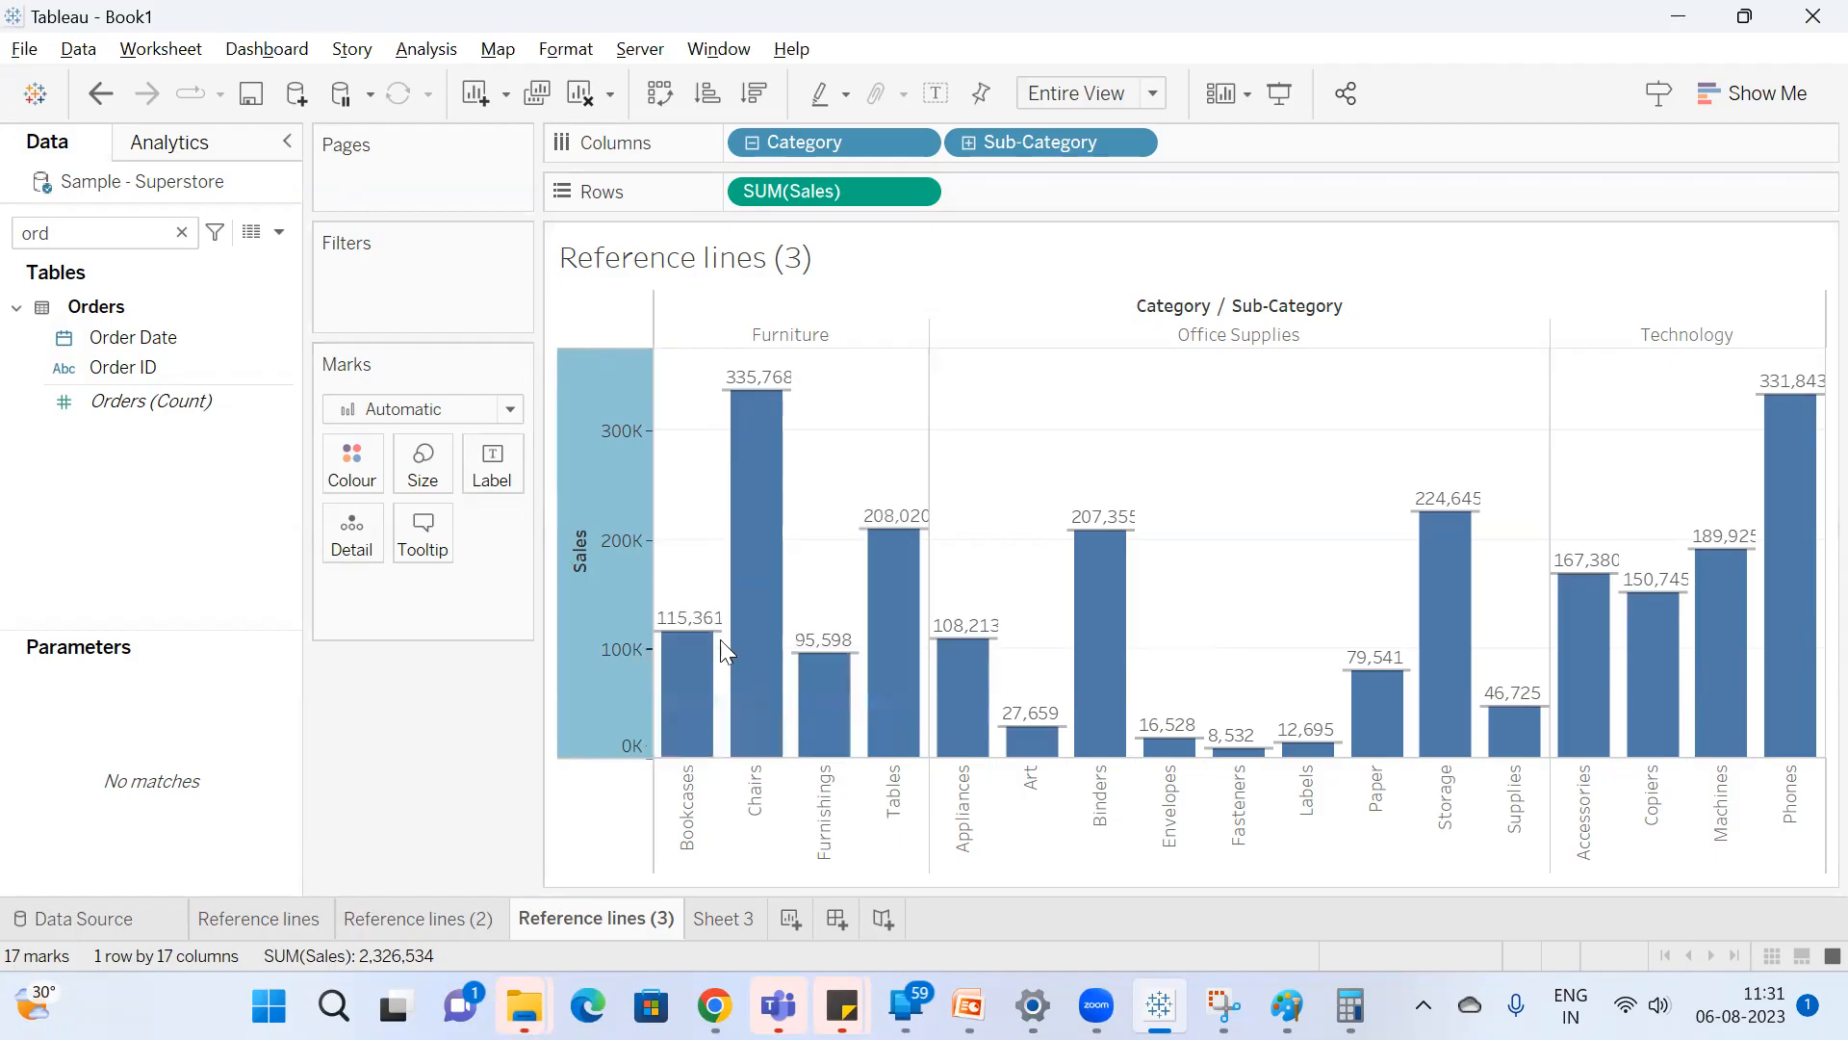
{"action": "left_click_drag", "start_coordinate": [845, 49], "coordinate": [486, 96]}
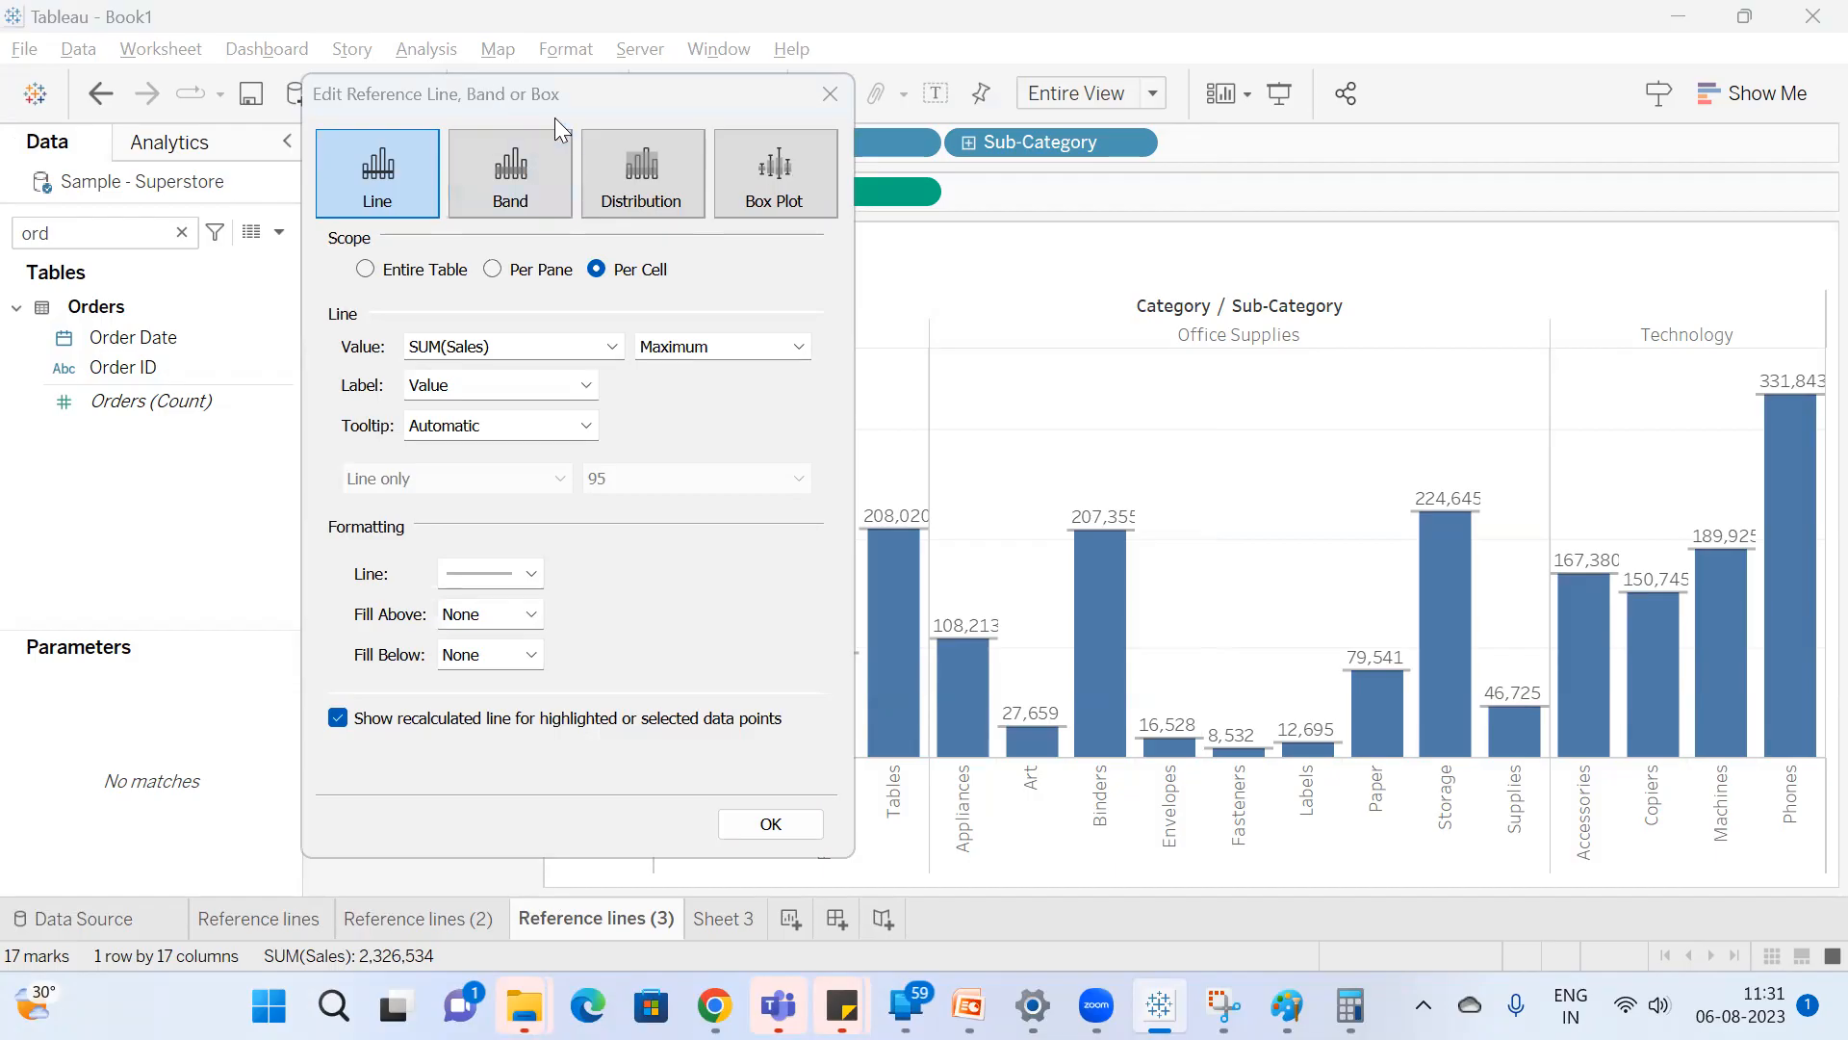
{"action": "left_click_drag", "start_coordinate": [554, 96], "coordinate": [270, 119]}
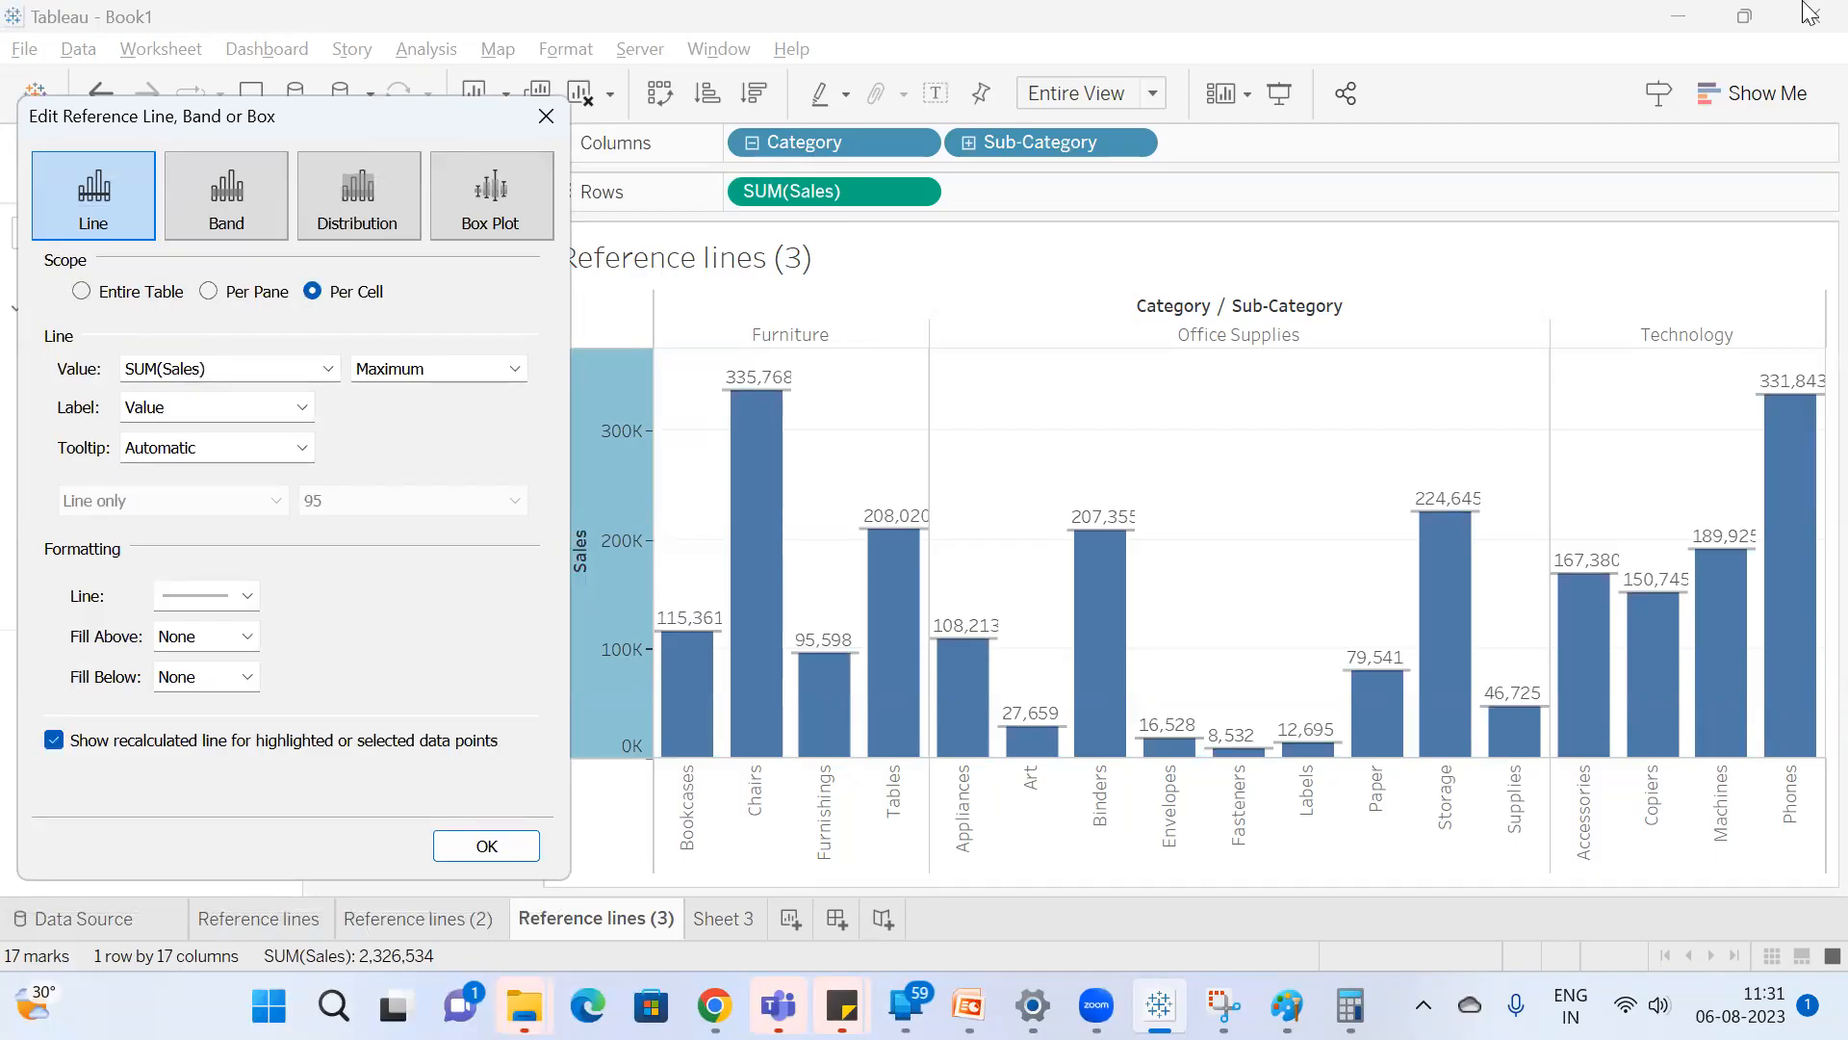
{"action": "left_click_drag", "start_coordinate": [222, 119], "coordinate": [327, 125]}
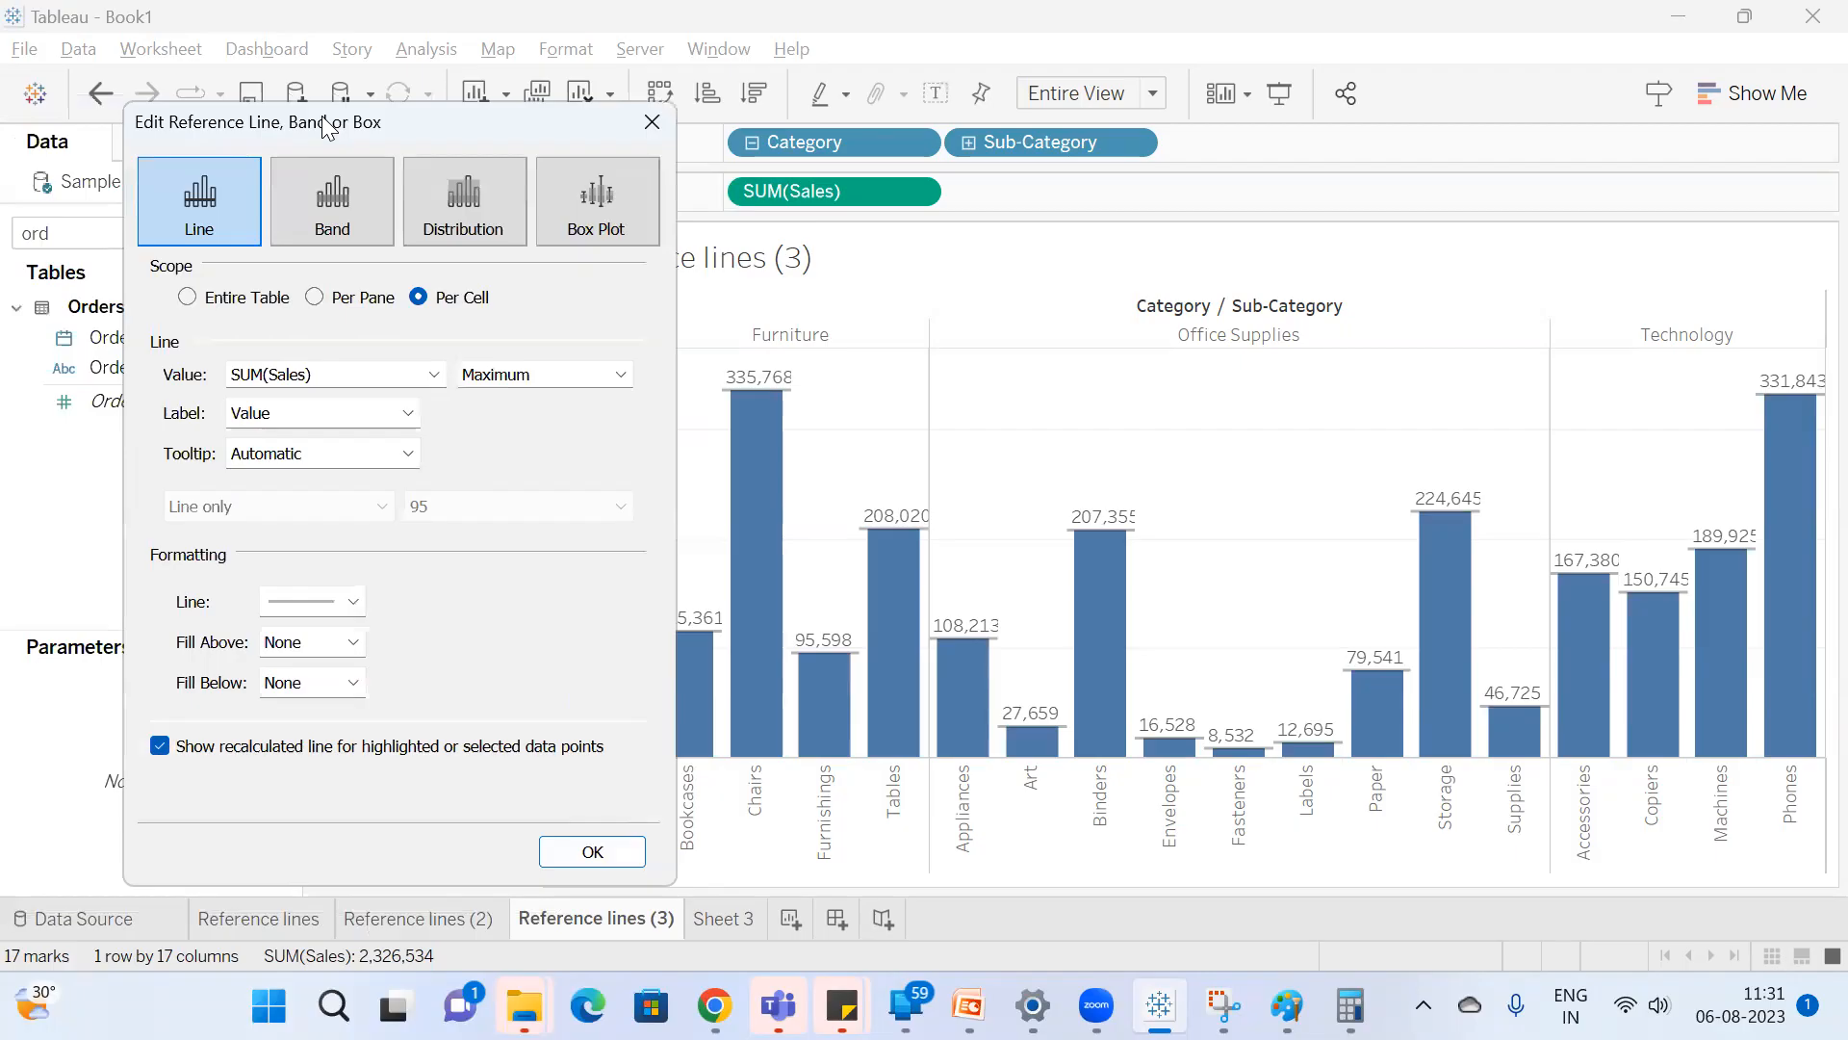
{"action": "left_click", "coordinate": [314, 298]}
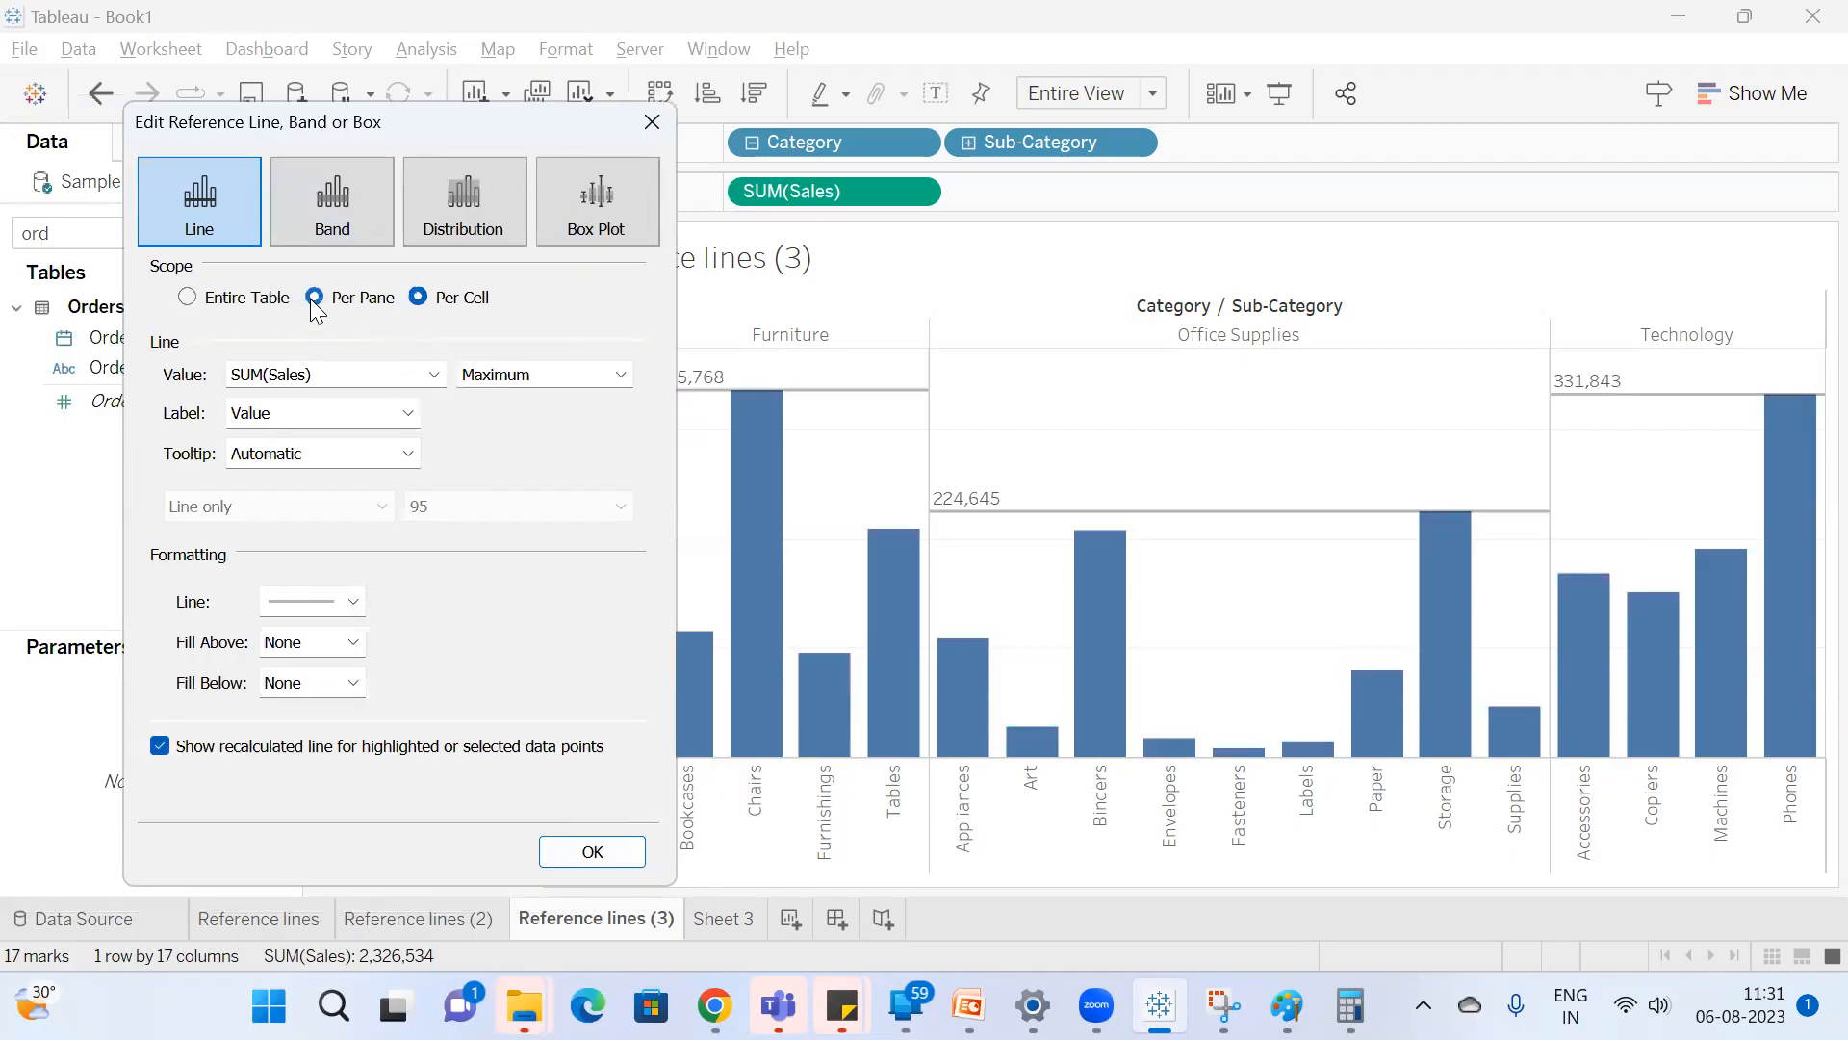
{"action": "left_click_drag", "start_coordinate": [406, 110], "coordinate": [279, 87]}
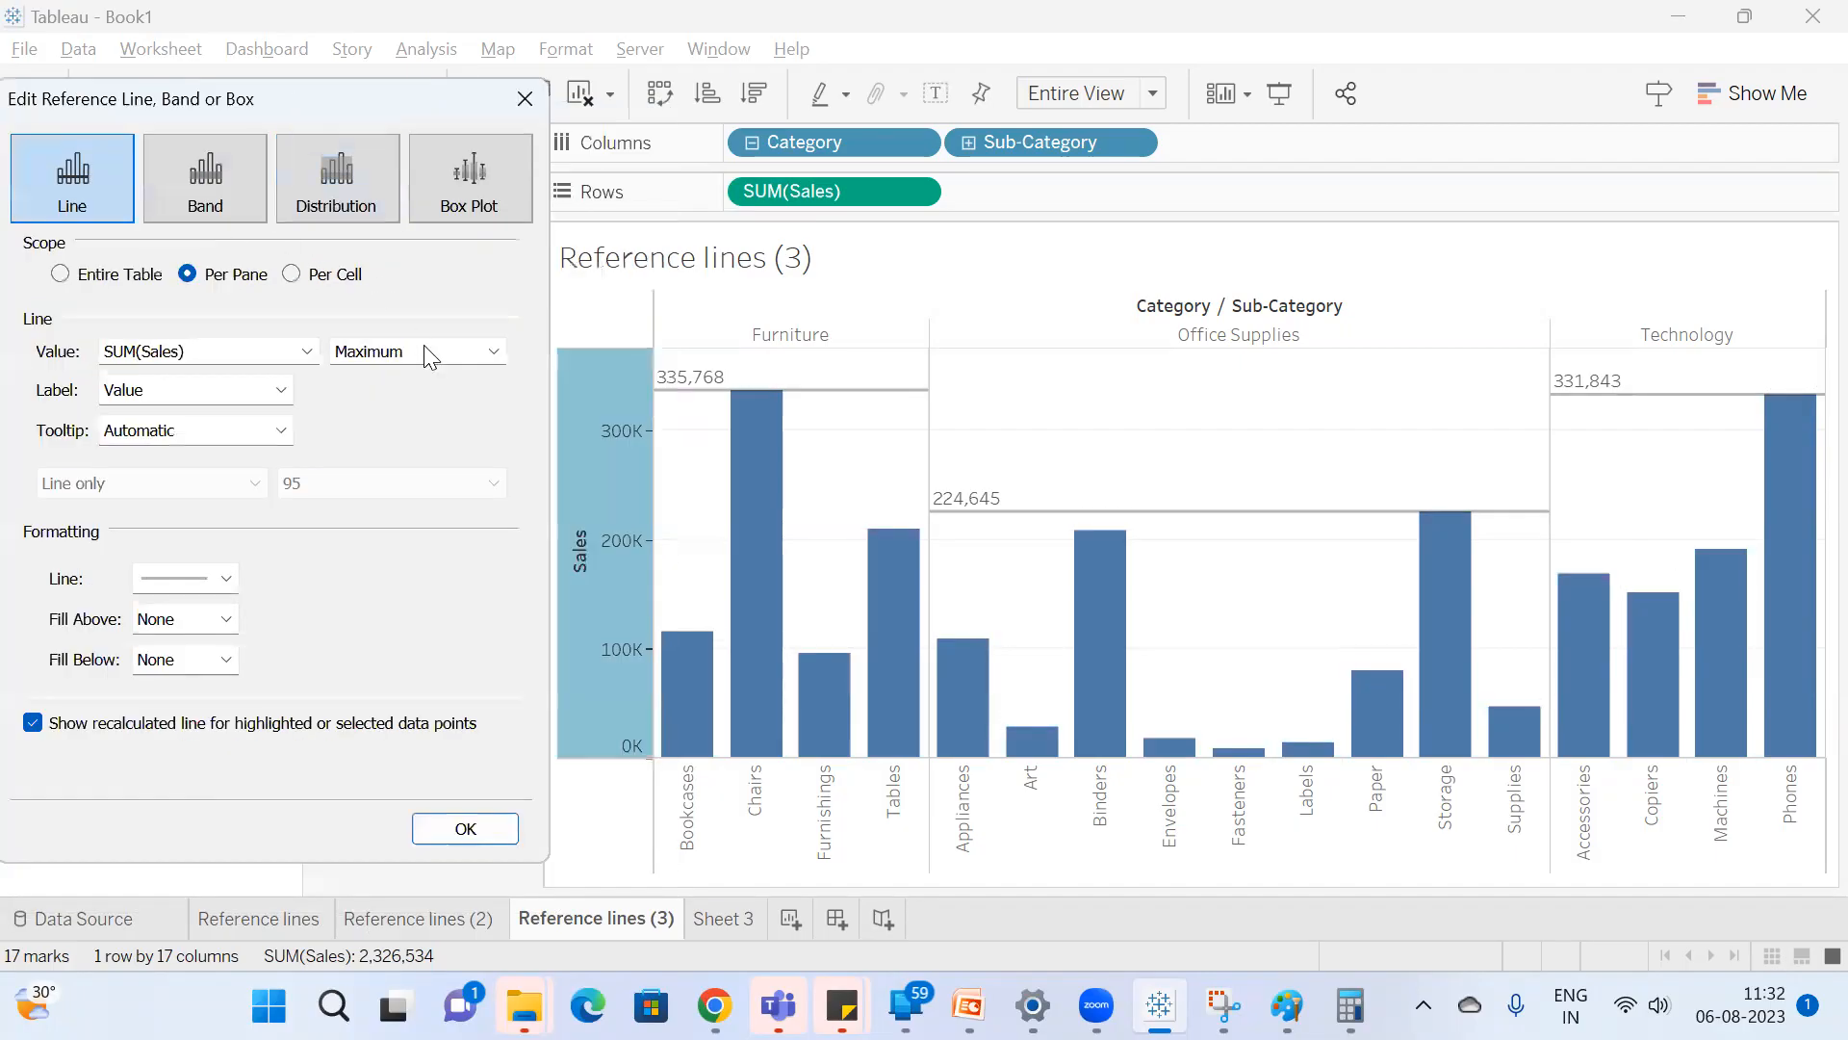
Set the reference line's aggregation to Average and its scope to Entire Table.
{"action": "left_click", "coordinate": [430, 352]}
{"action": "left_click", "coordinate": [387, 469]}
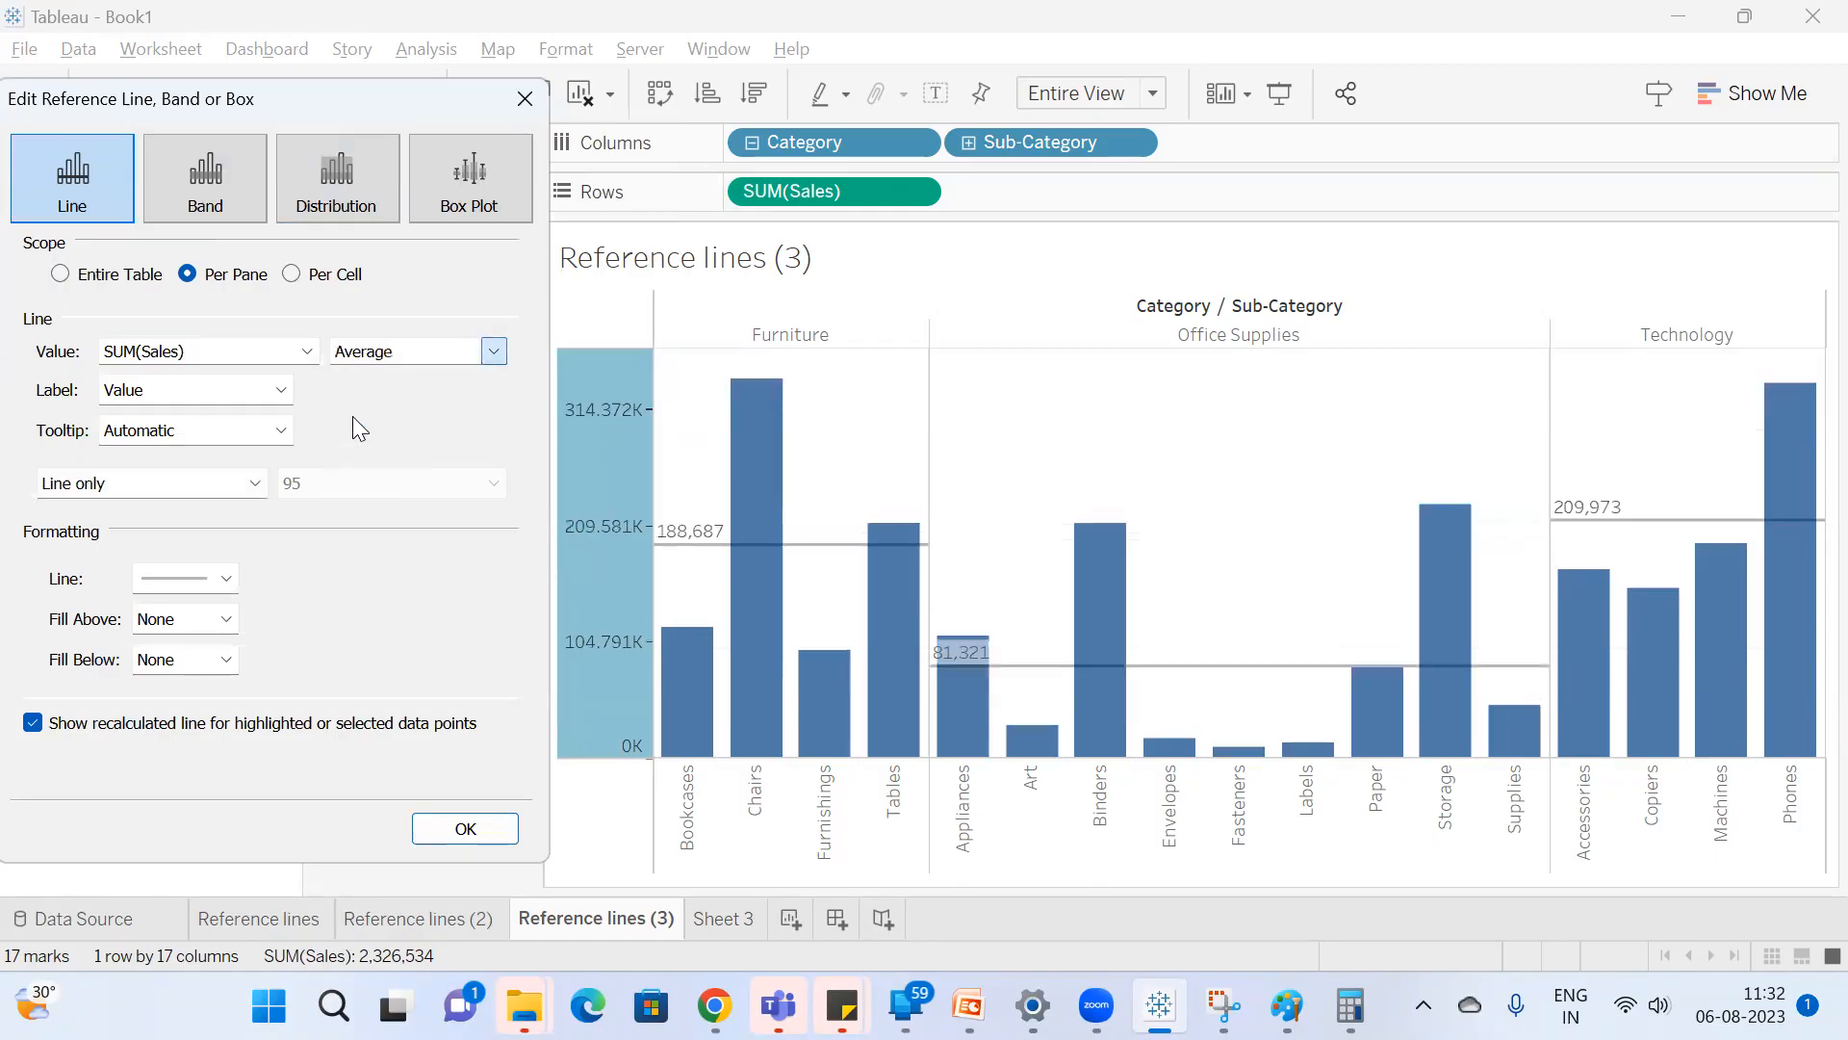
{"action": "left_click", "coordinate": [60, 274]}
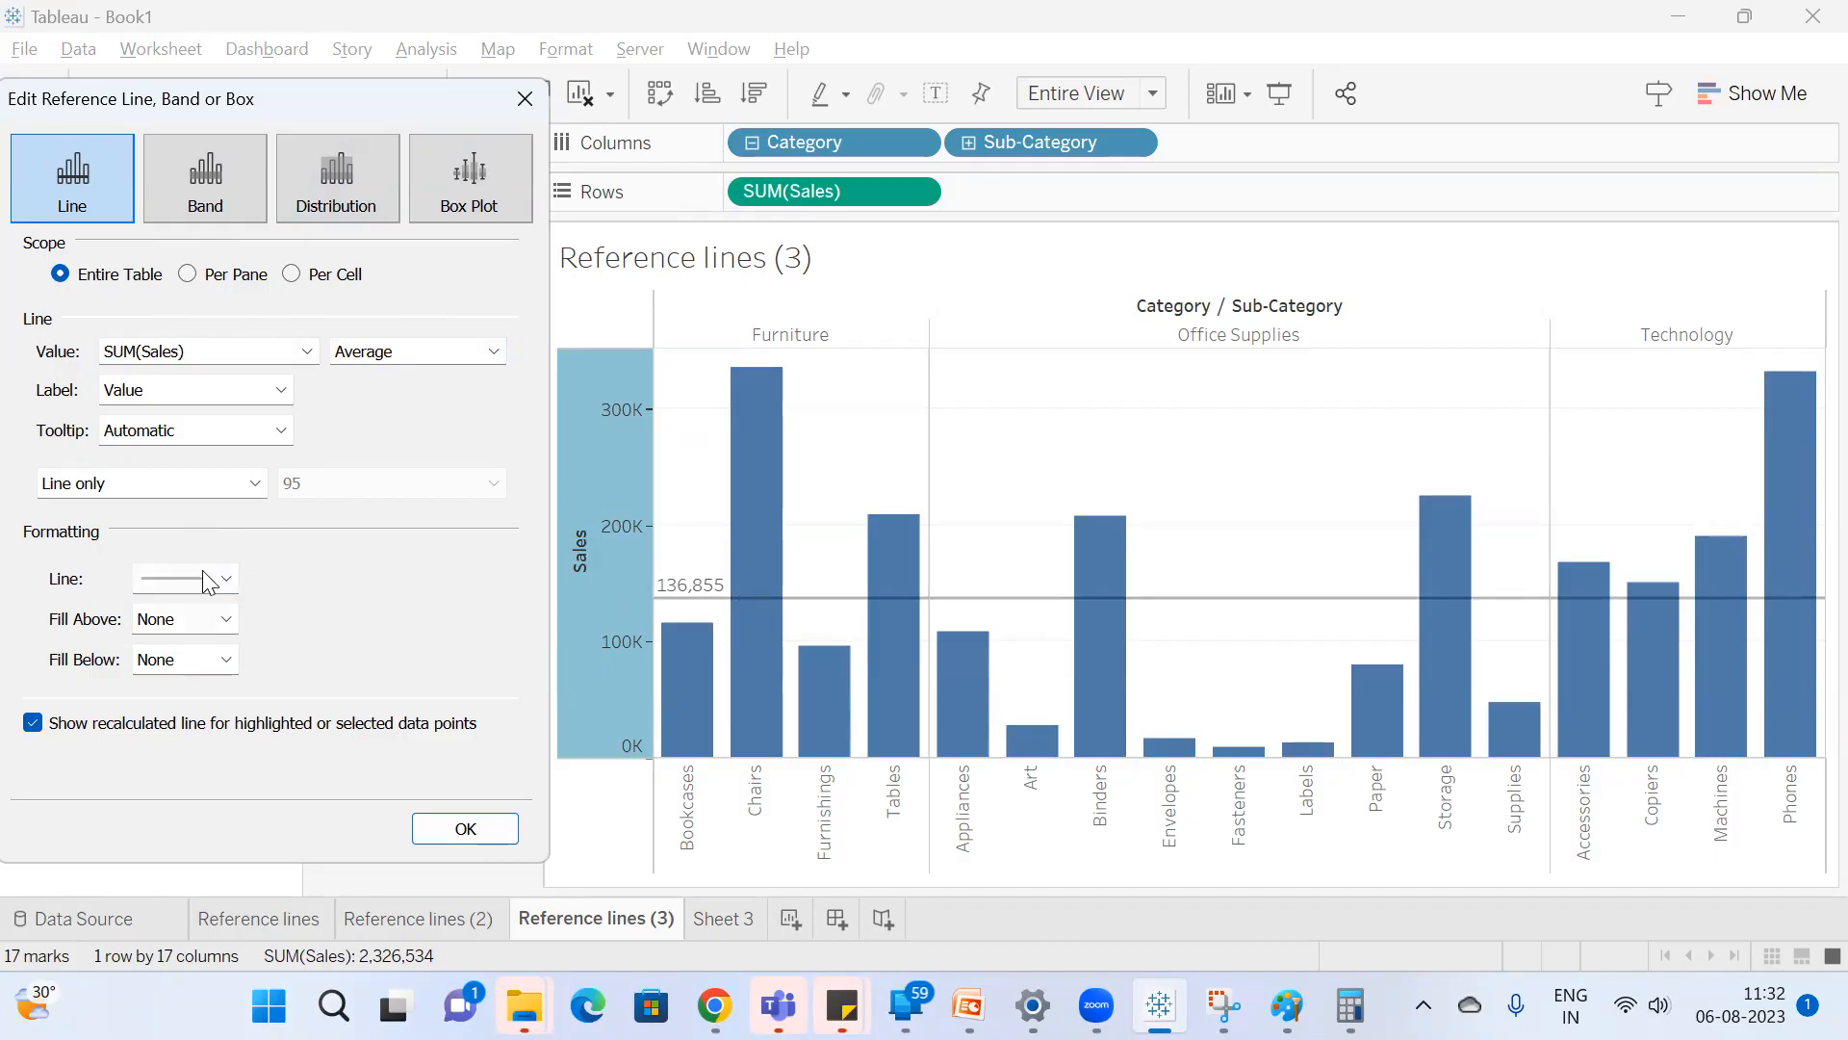
Try a dashed pattern and an orange colour for the Average line, and return it to solid black.
{"action": "left_click", "coordinate": [234, 573]}
{"action": "left_click", "coordinate": [181, 218]}
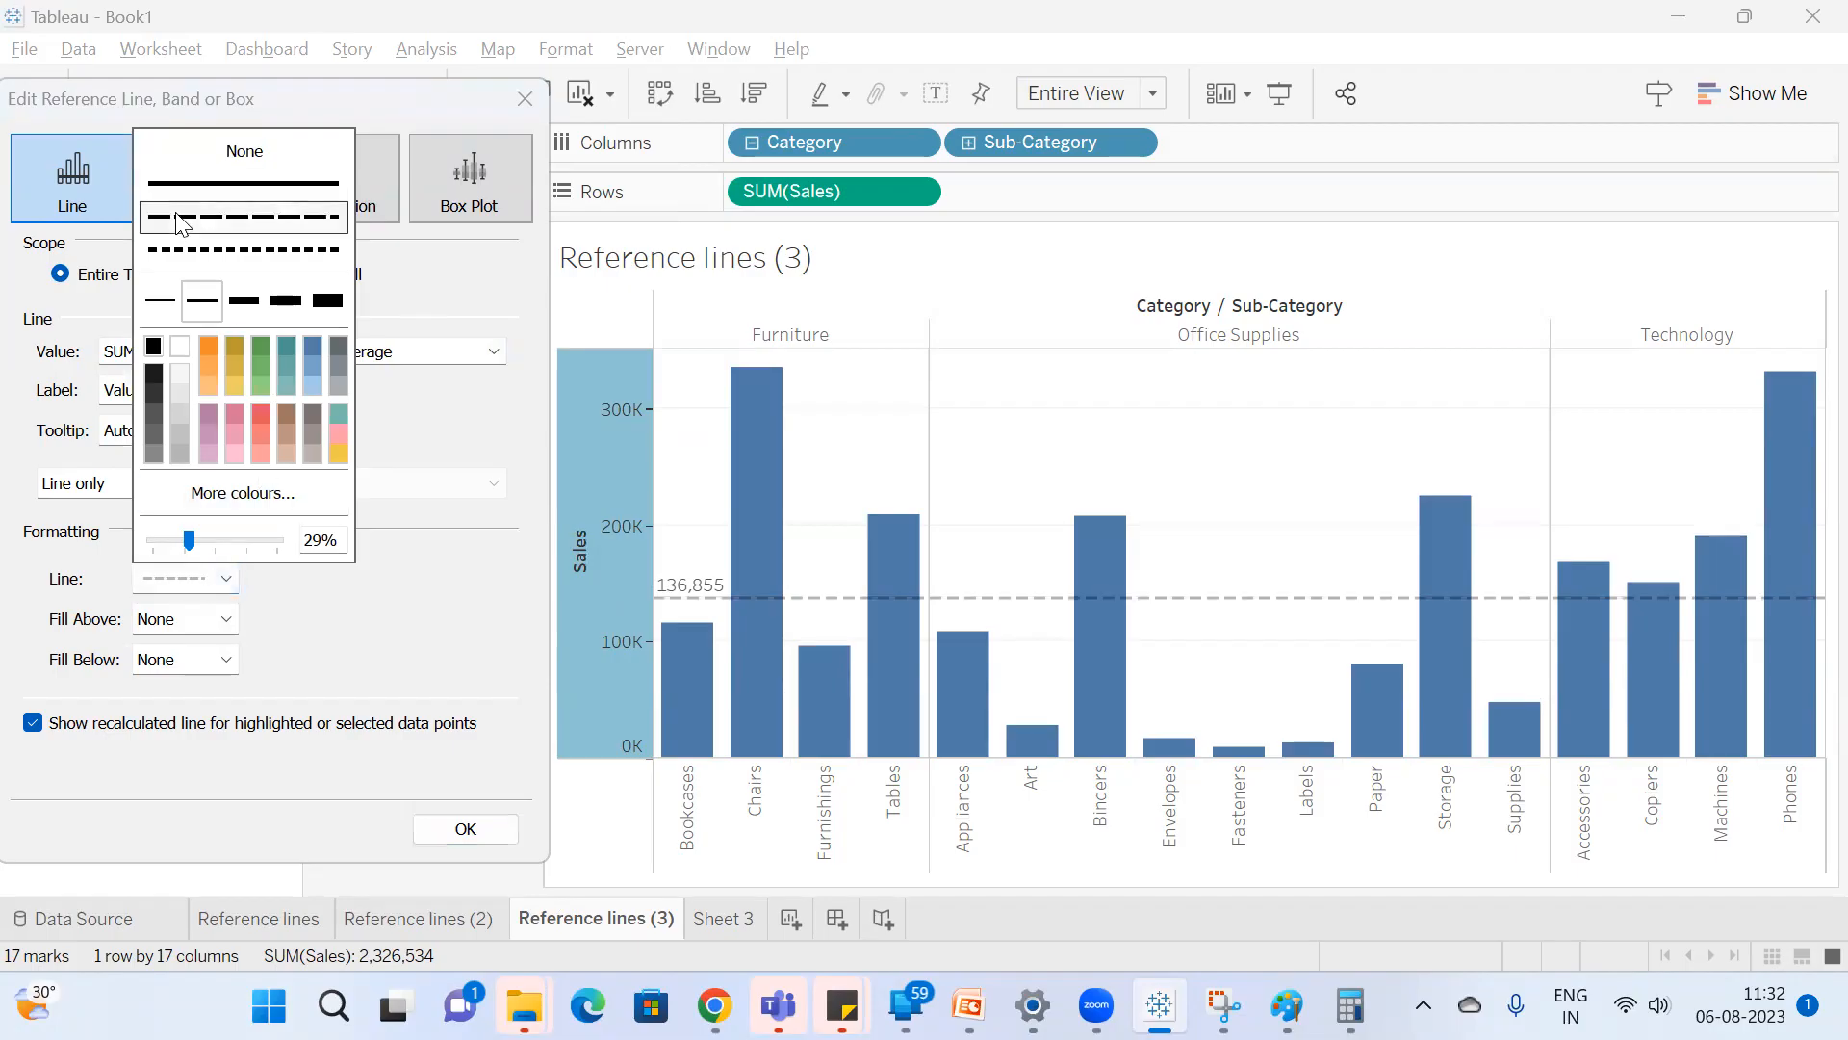
{"action": "left_click", "coordinate": [208, 351]}
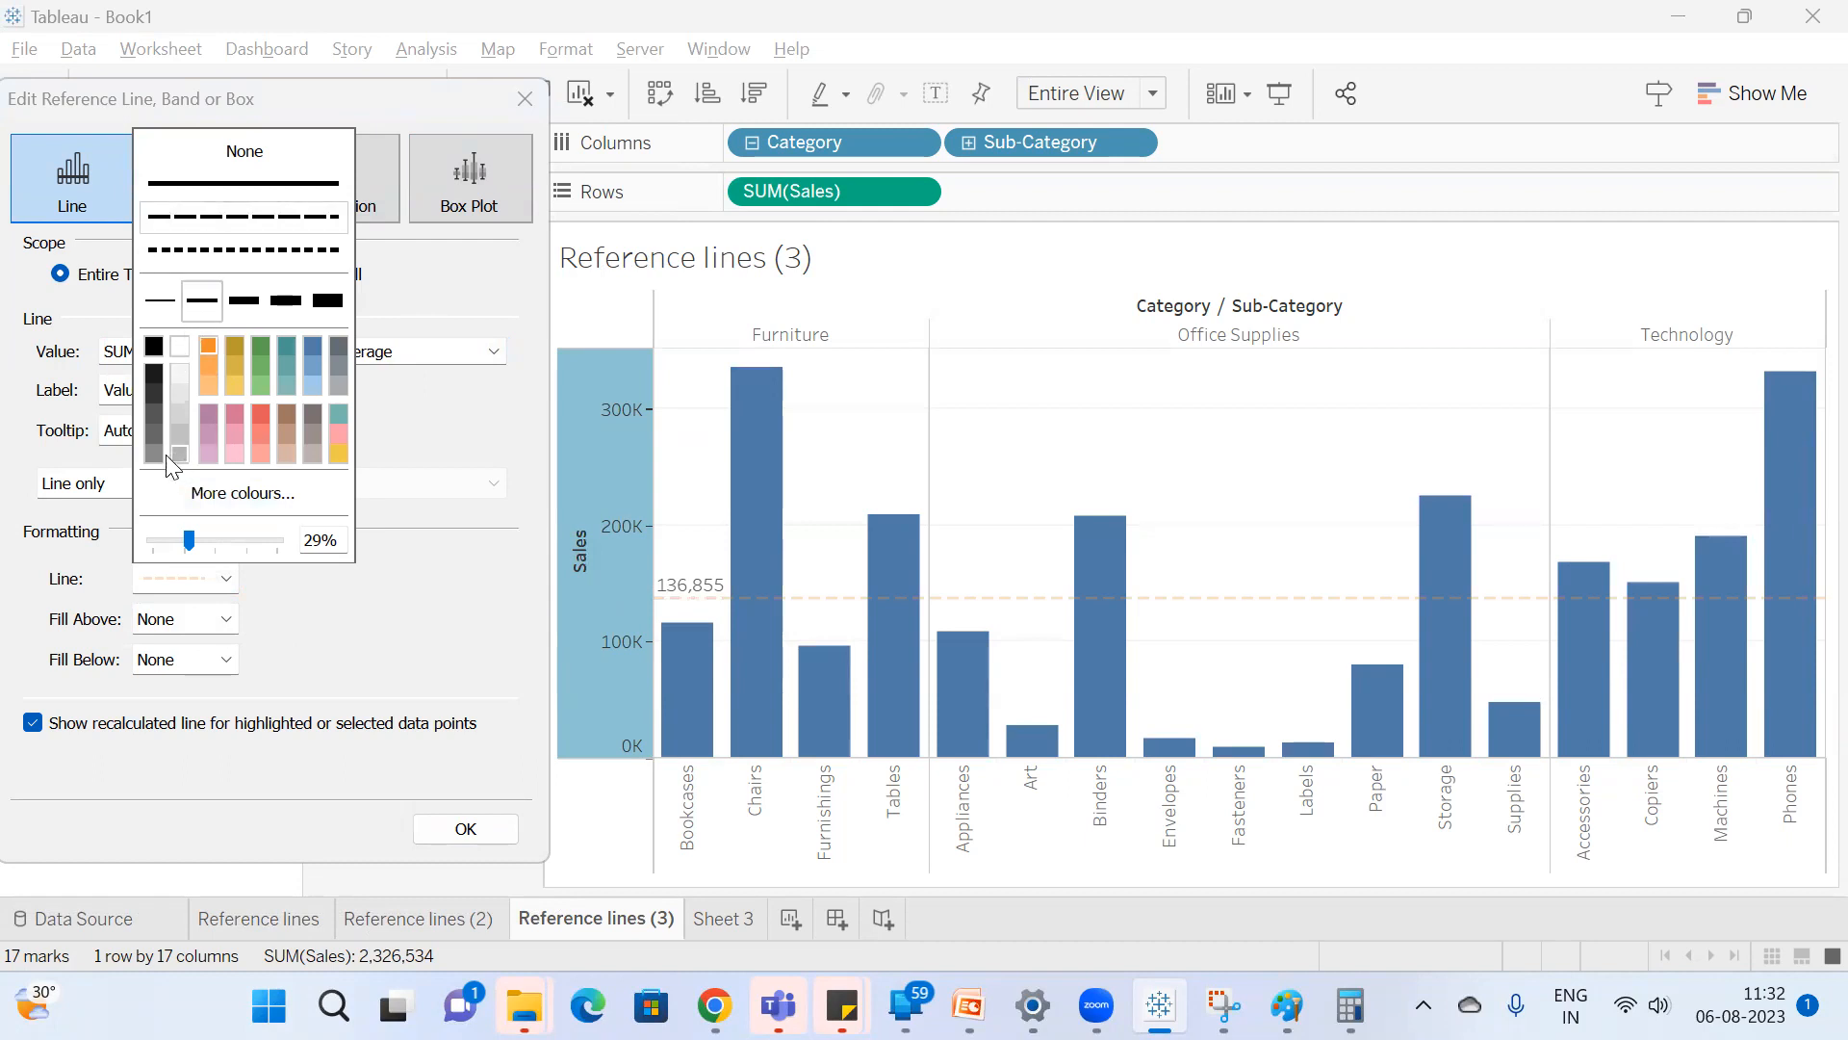
{"action": "left_click", "coordinate": [153, 345]}
{"action": "left_click", "coordinate": [214, 182]}
{"action": "left_click", "coordinate": [387, 610]}
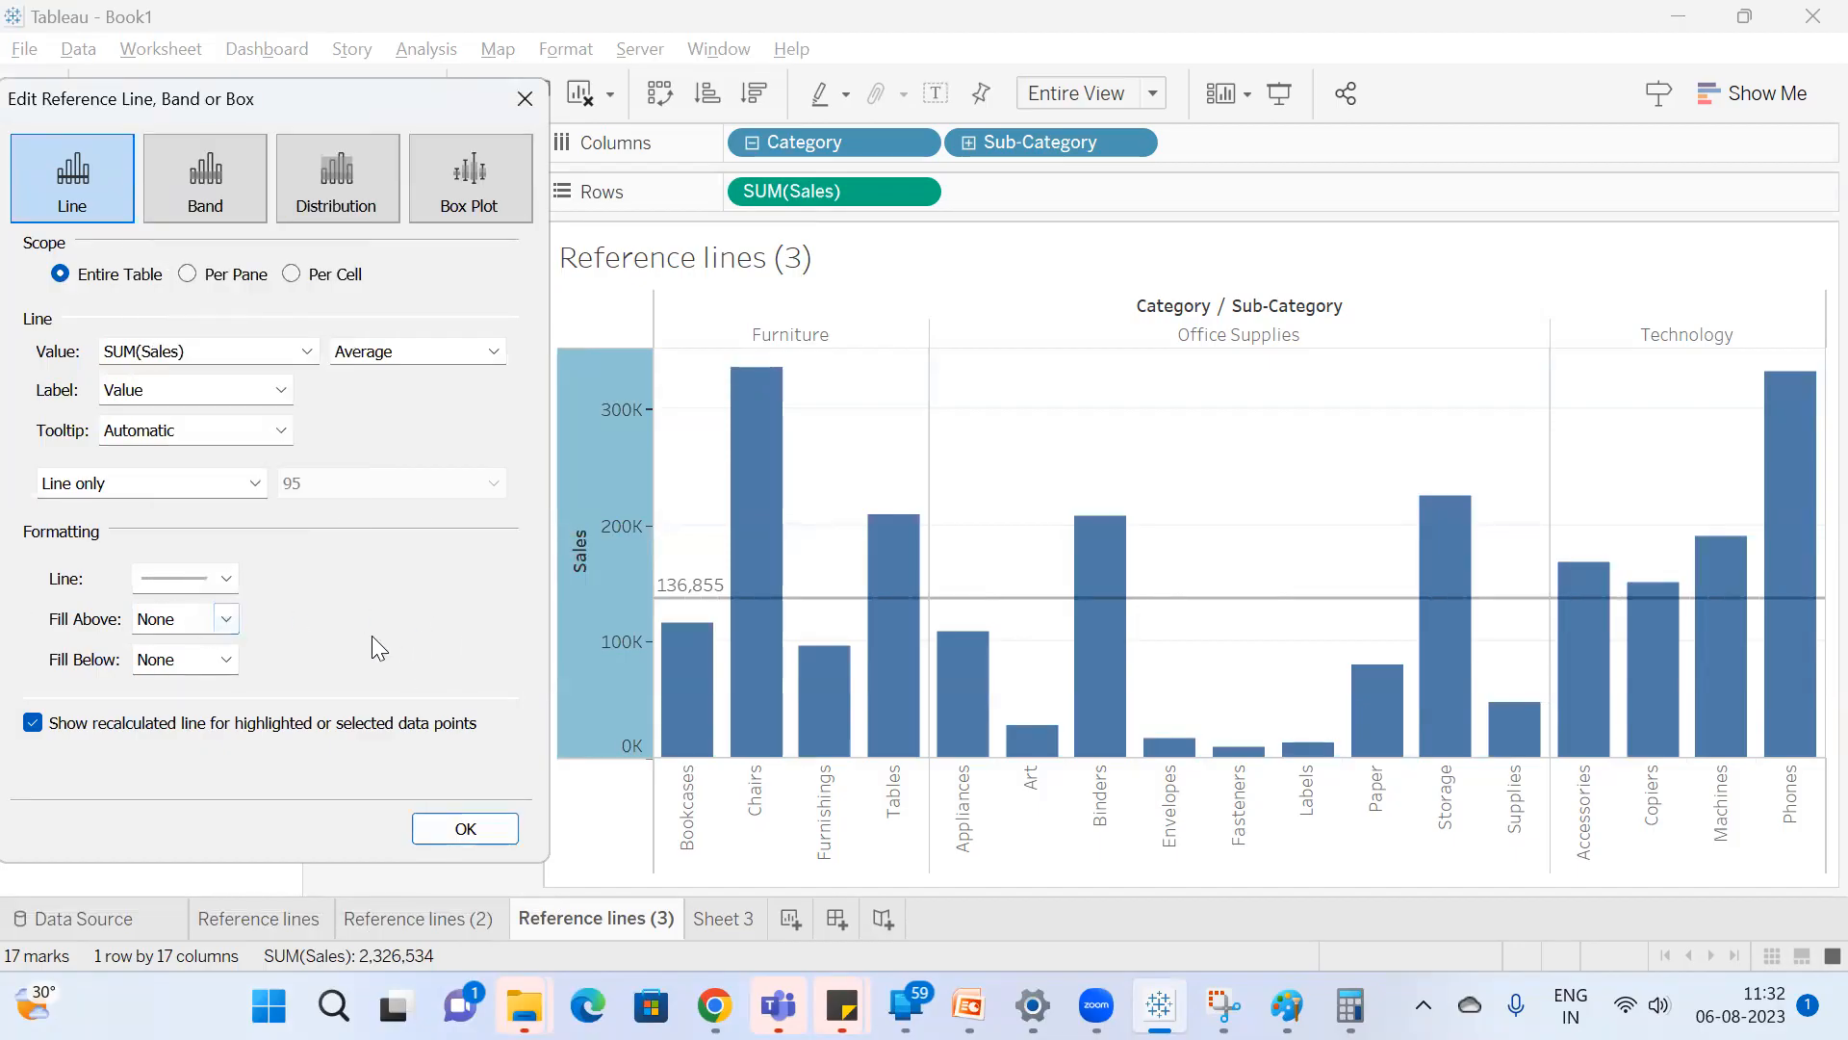
Fill the area above the Average line with cream and the area below with light teal, and apply the settings.
{"action": "left_click", "coordinate": [226, 619]}
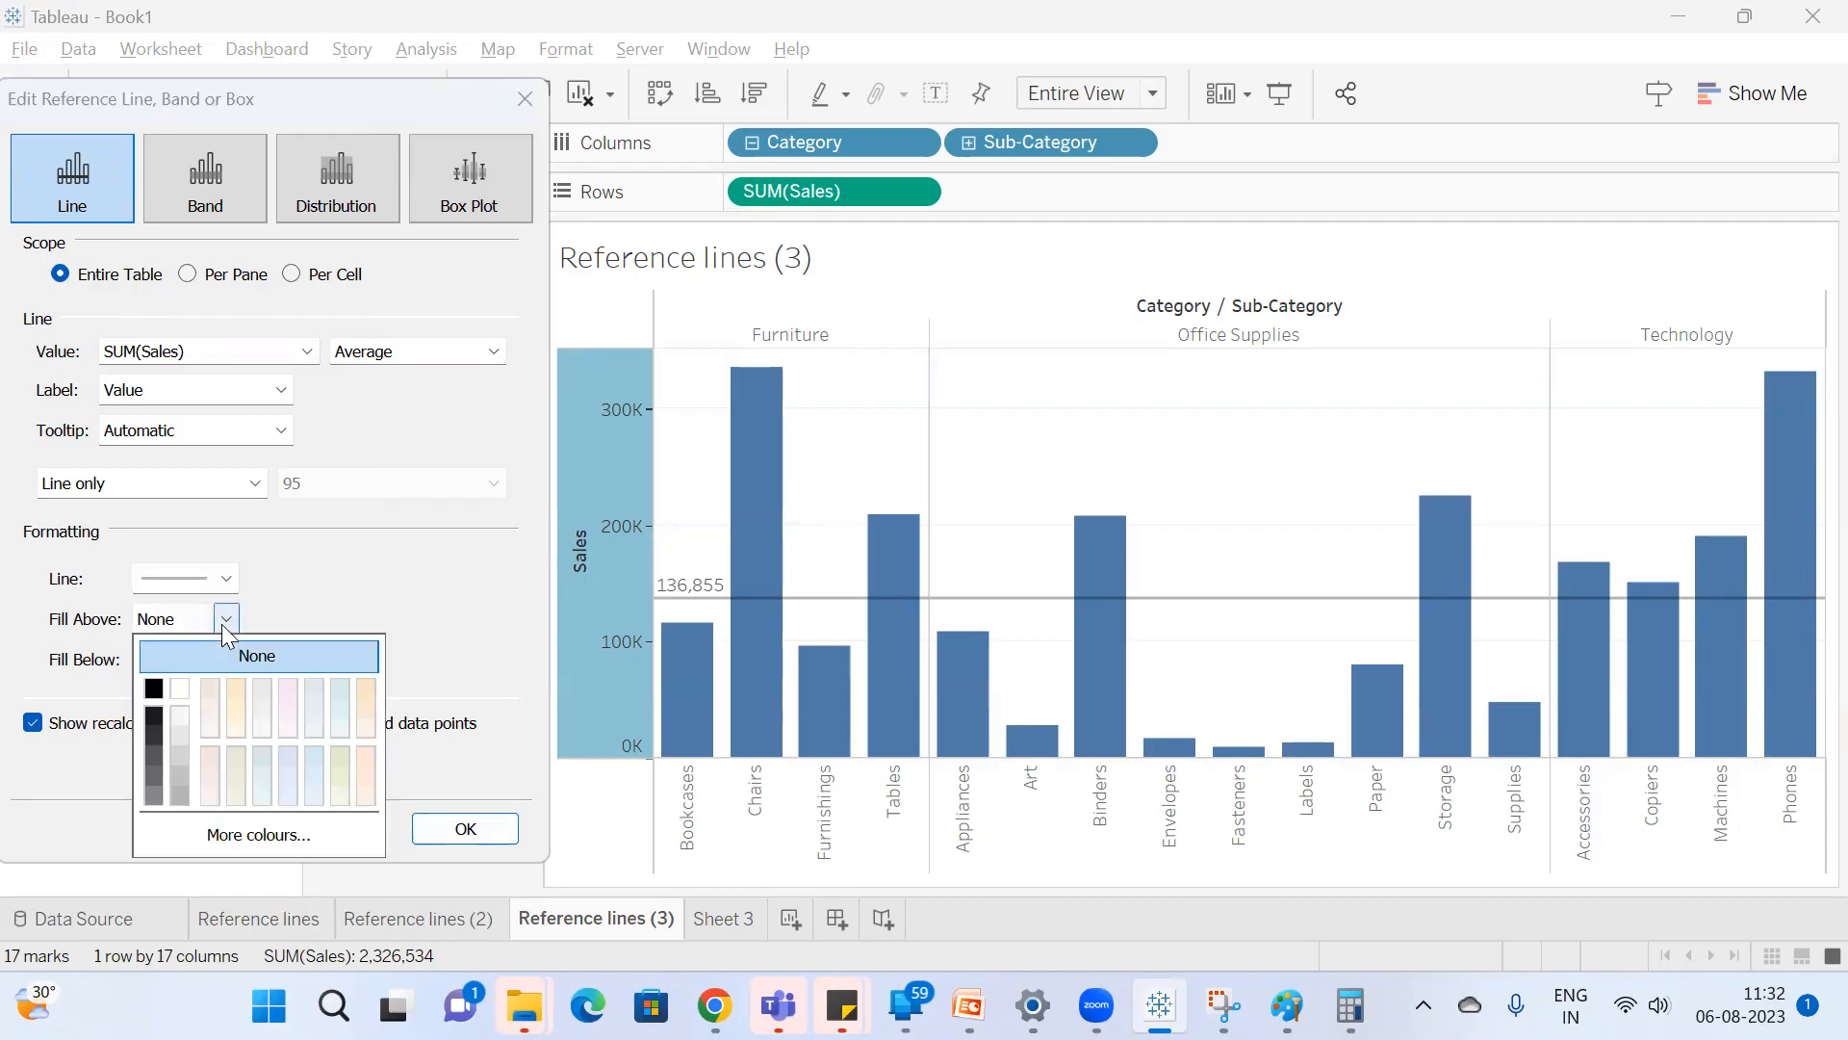
{"action": "left_click", "coordinate": [235, 691]}
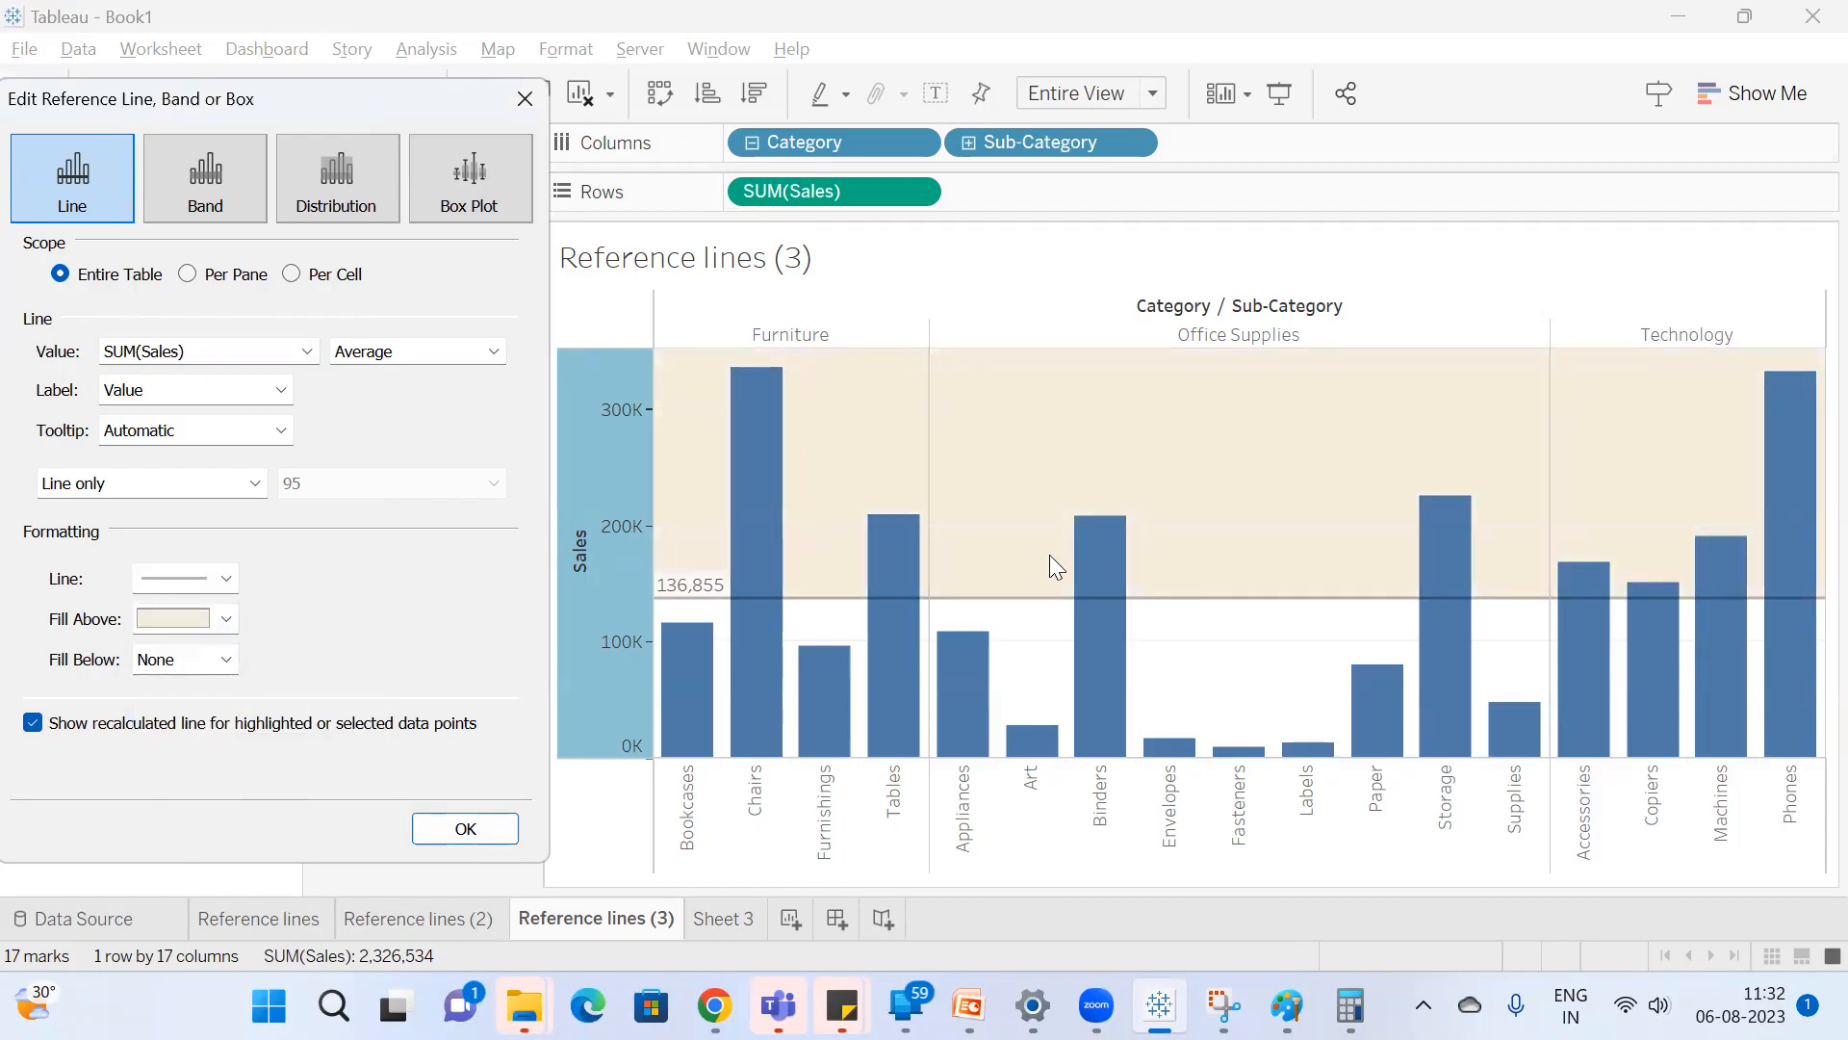
{"action": "left_click", "coordinate": [225, 662]}
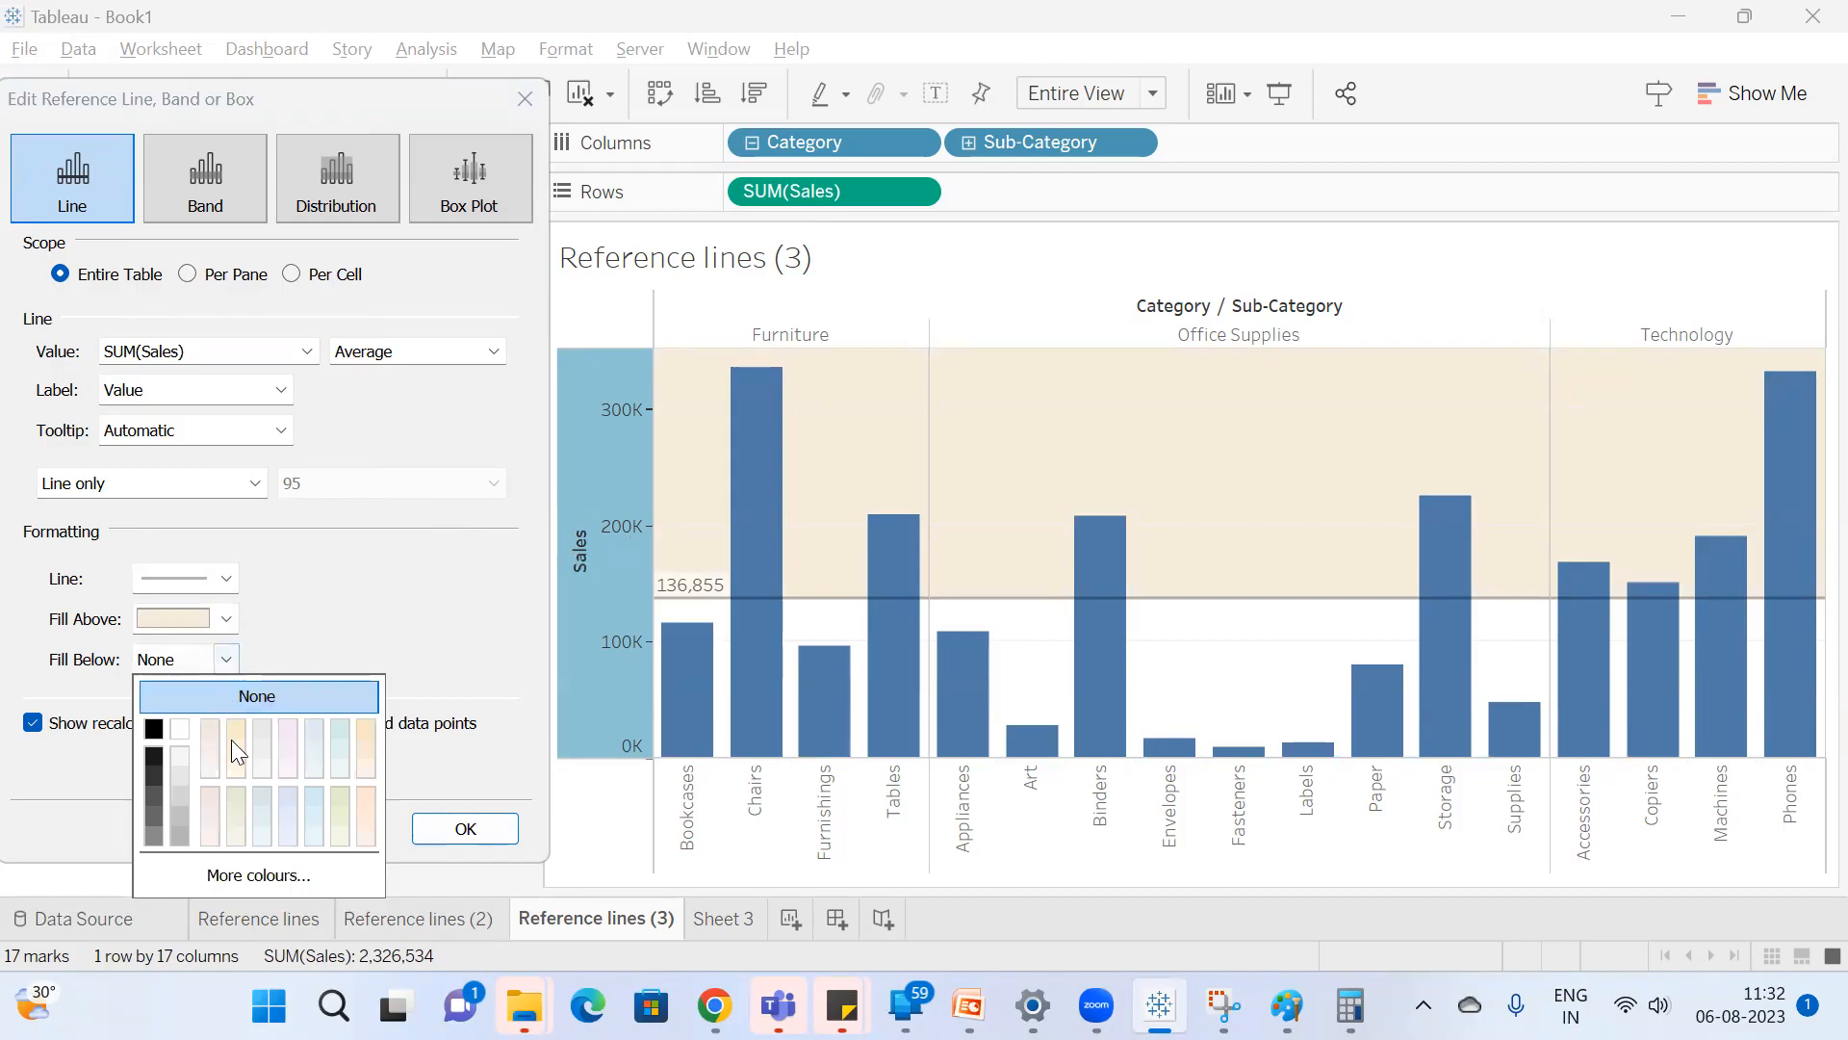
{"action": "left_click", "coordinate": [339, 743]}
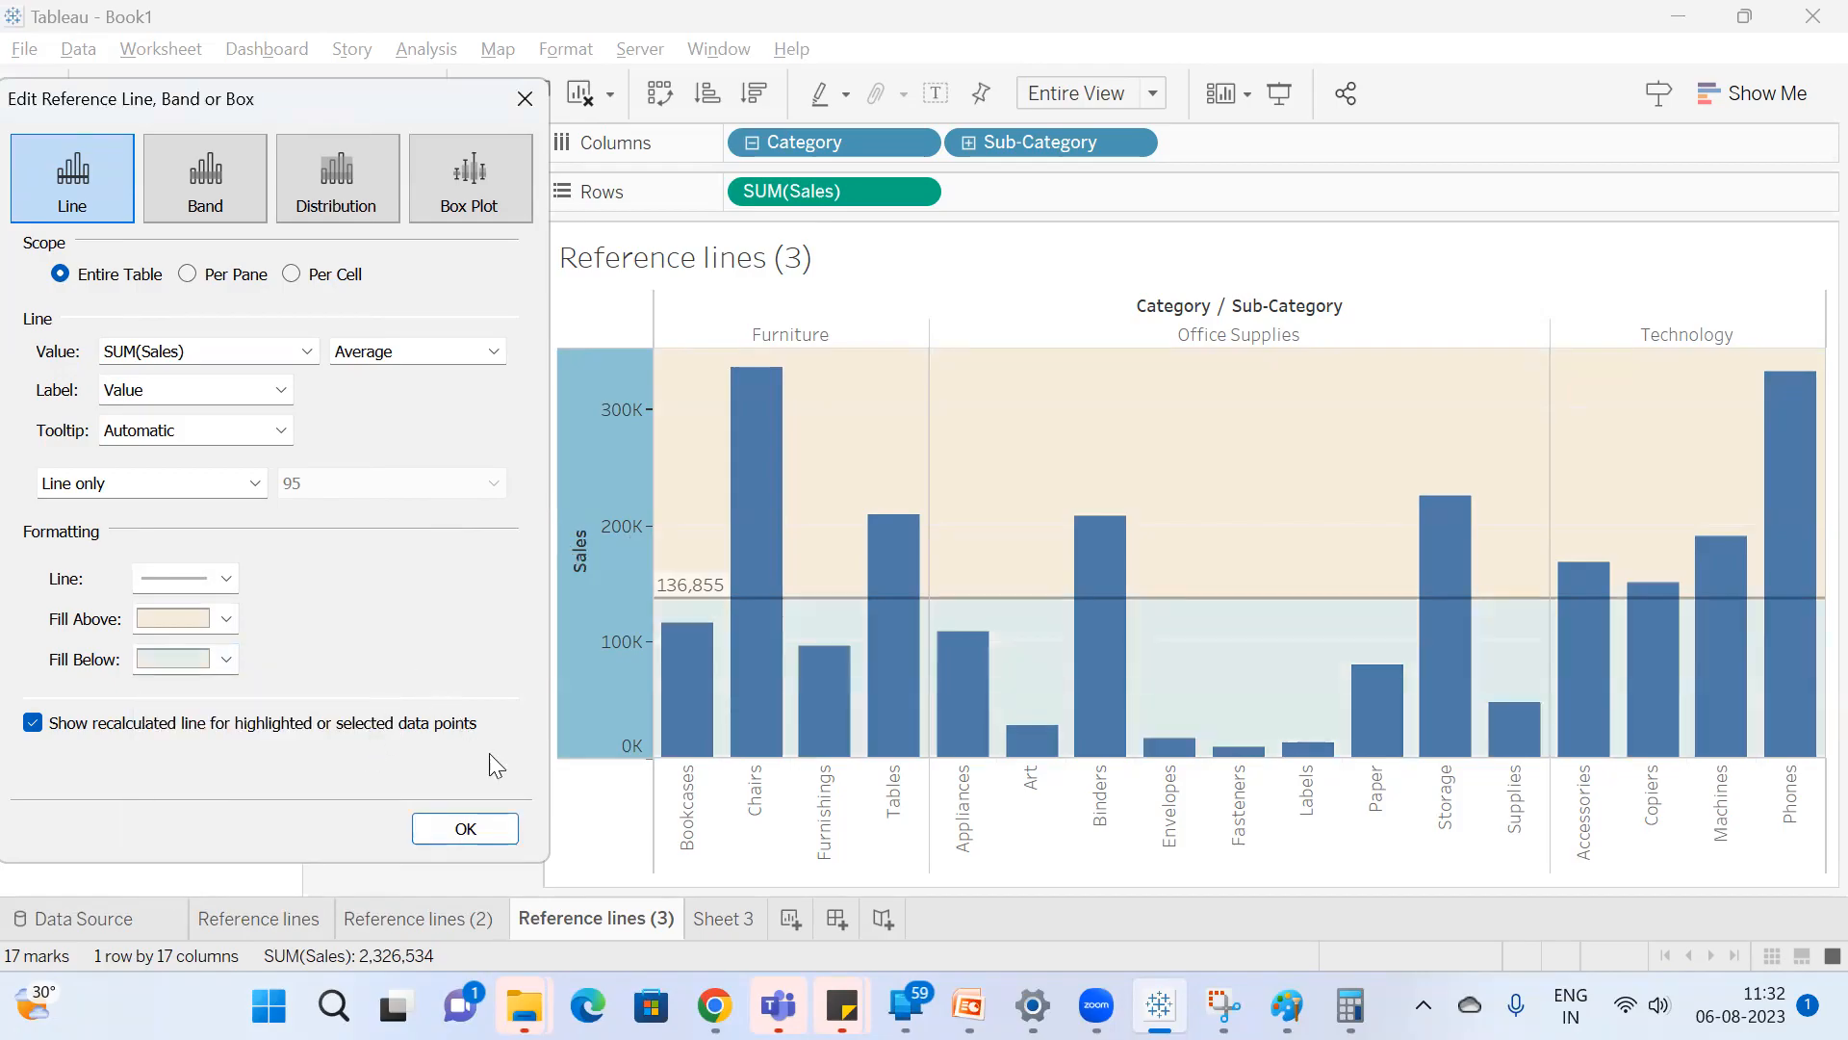
{"action": "left_click", "coordinate": [466, 828]}
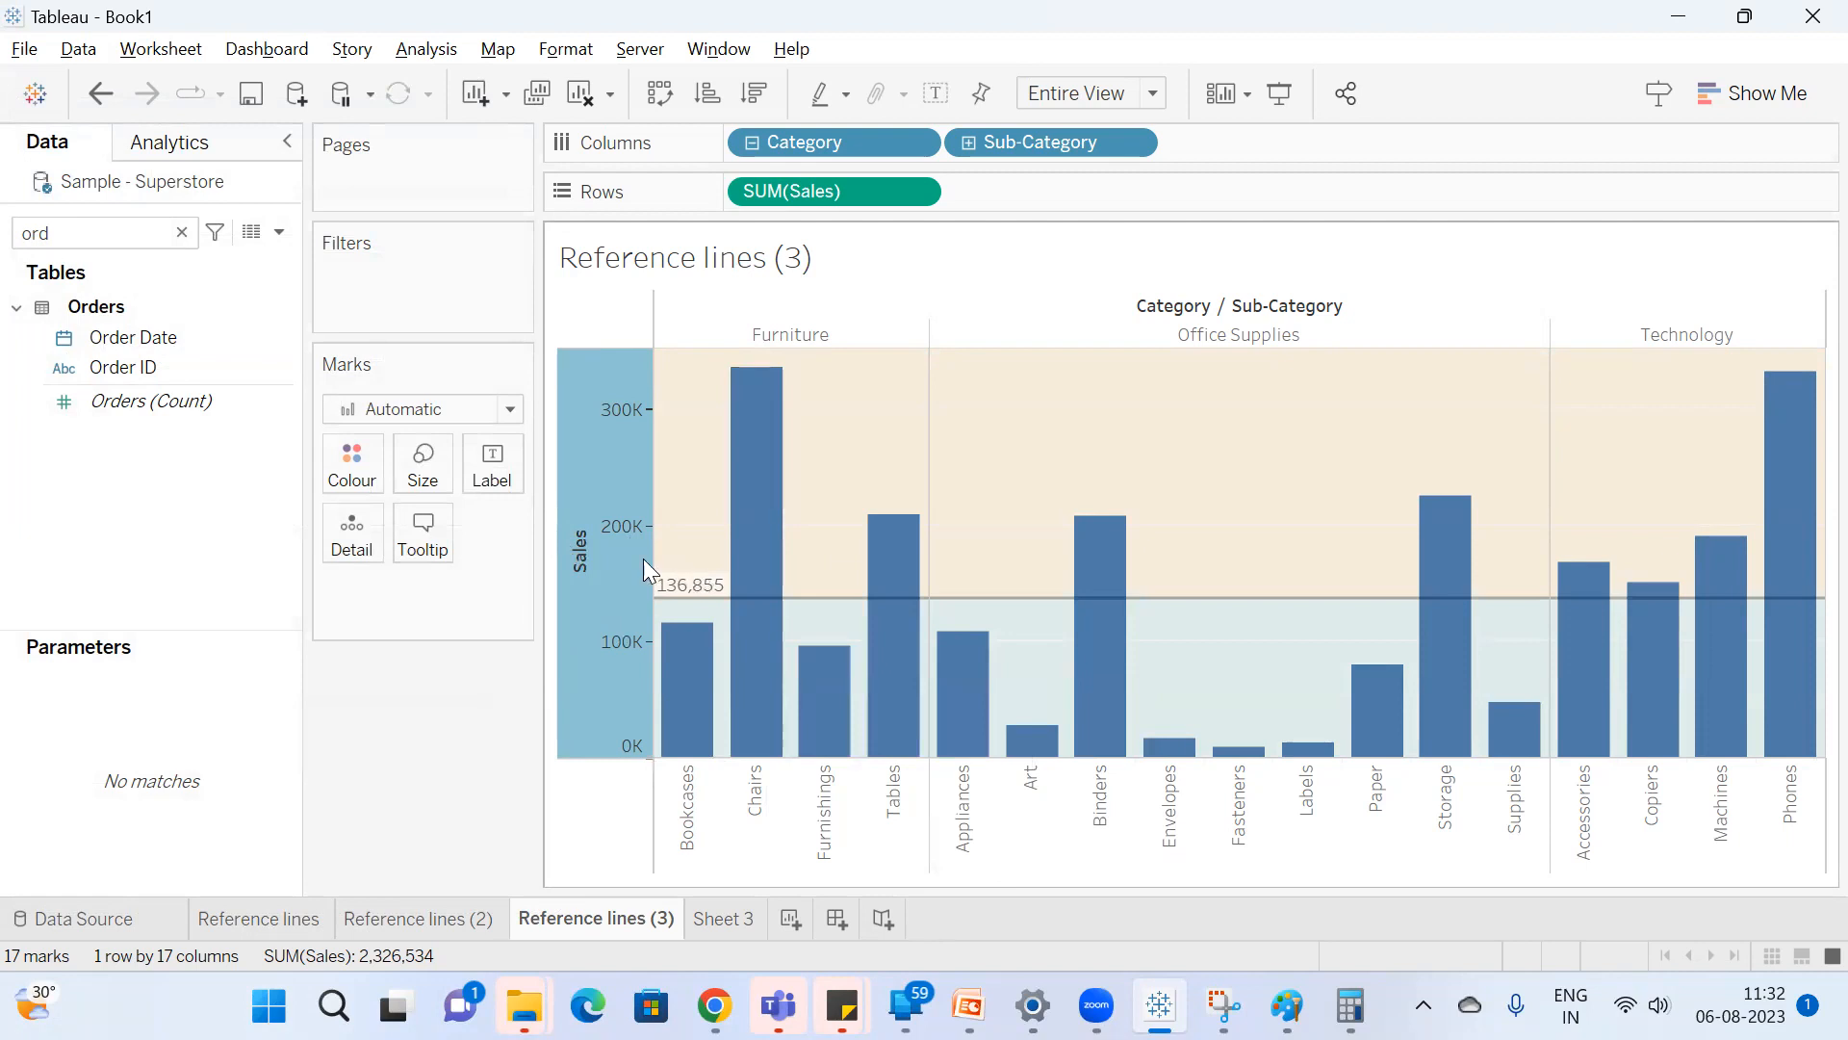
Review the Average line's settings beside the chart and close them.
{"action": "right_click", "coordinate": [601, 589]}
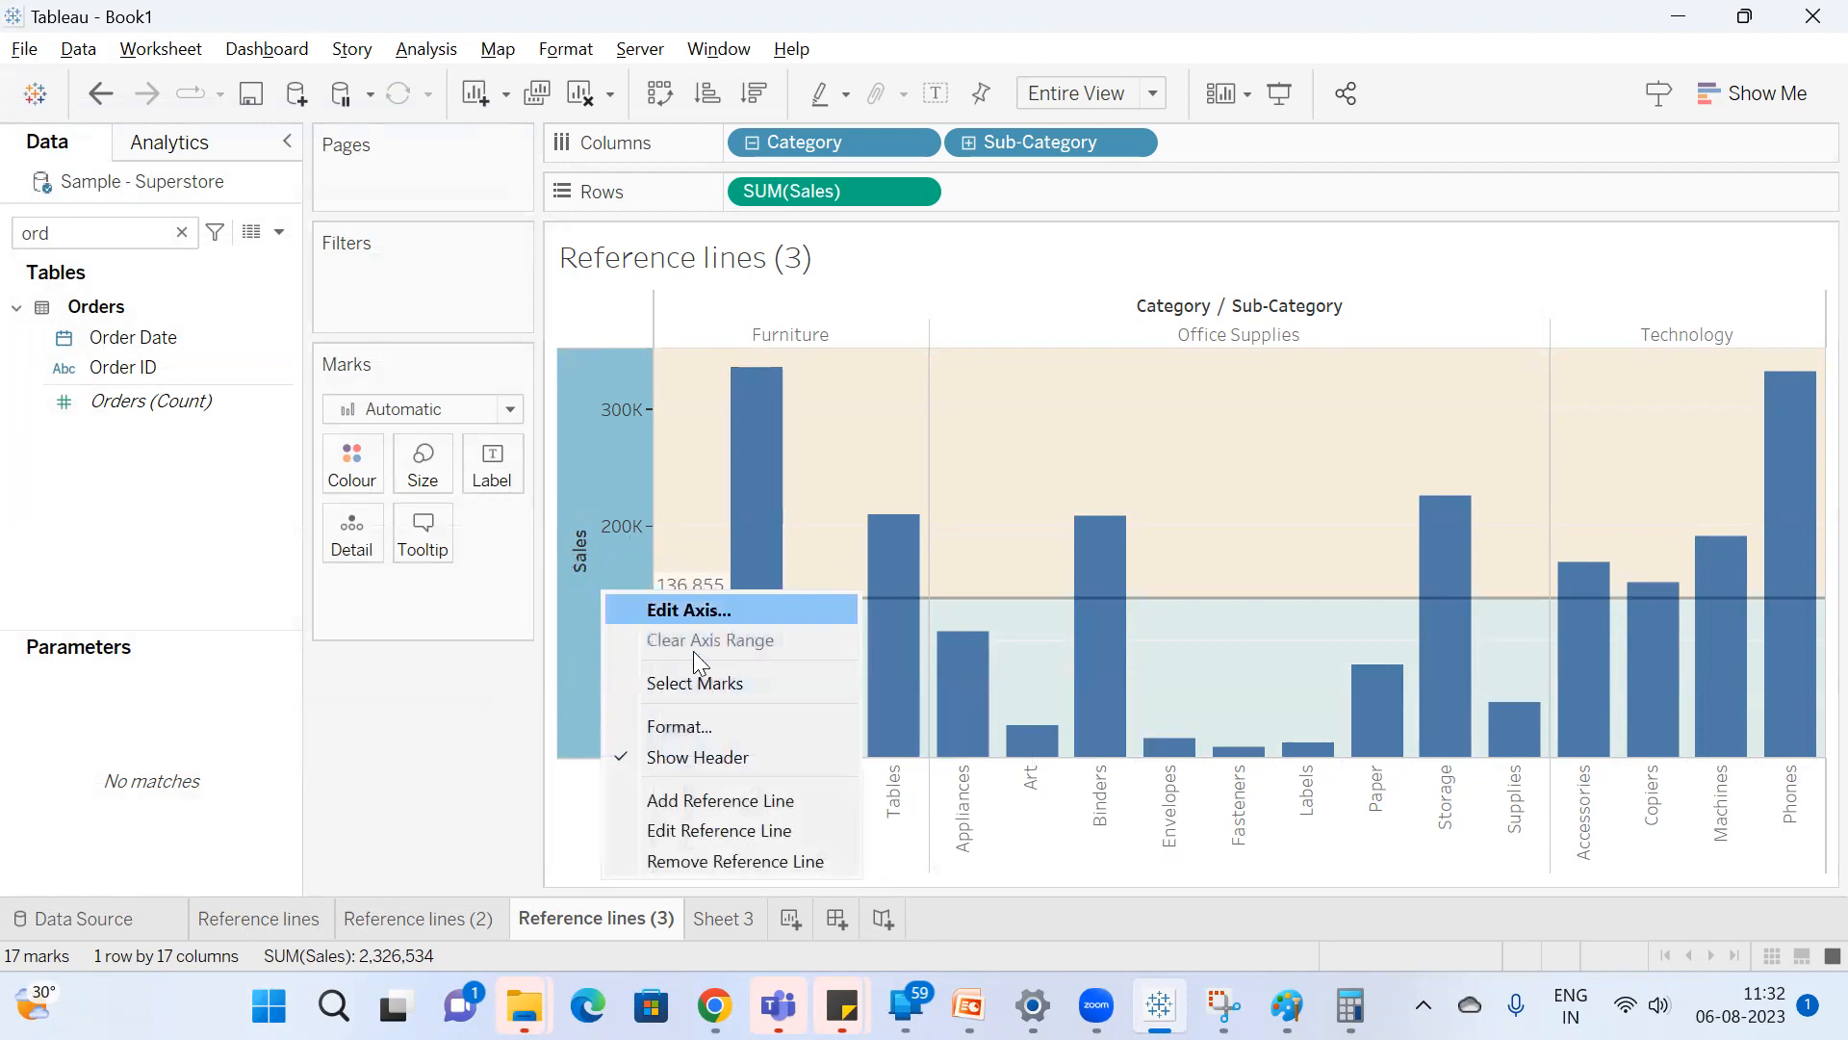
{"action": "left_click", "coordinate": [736, 828]}
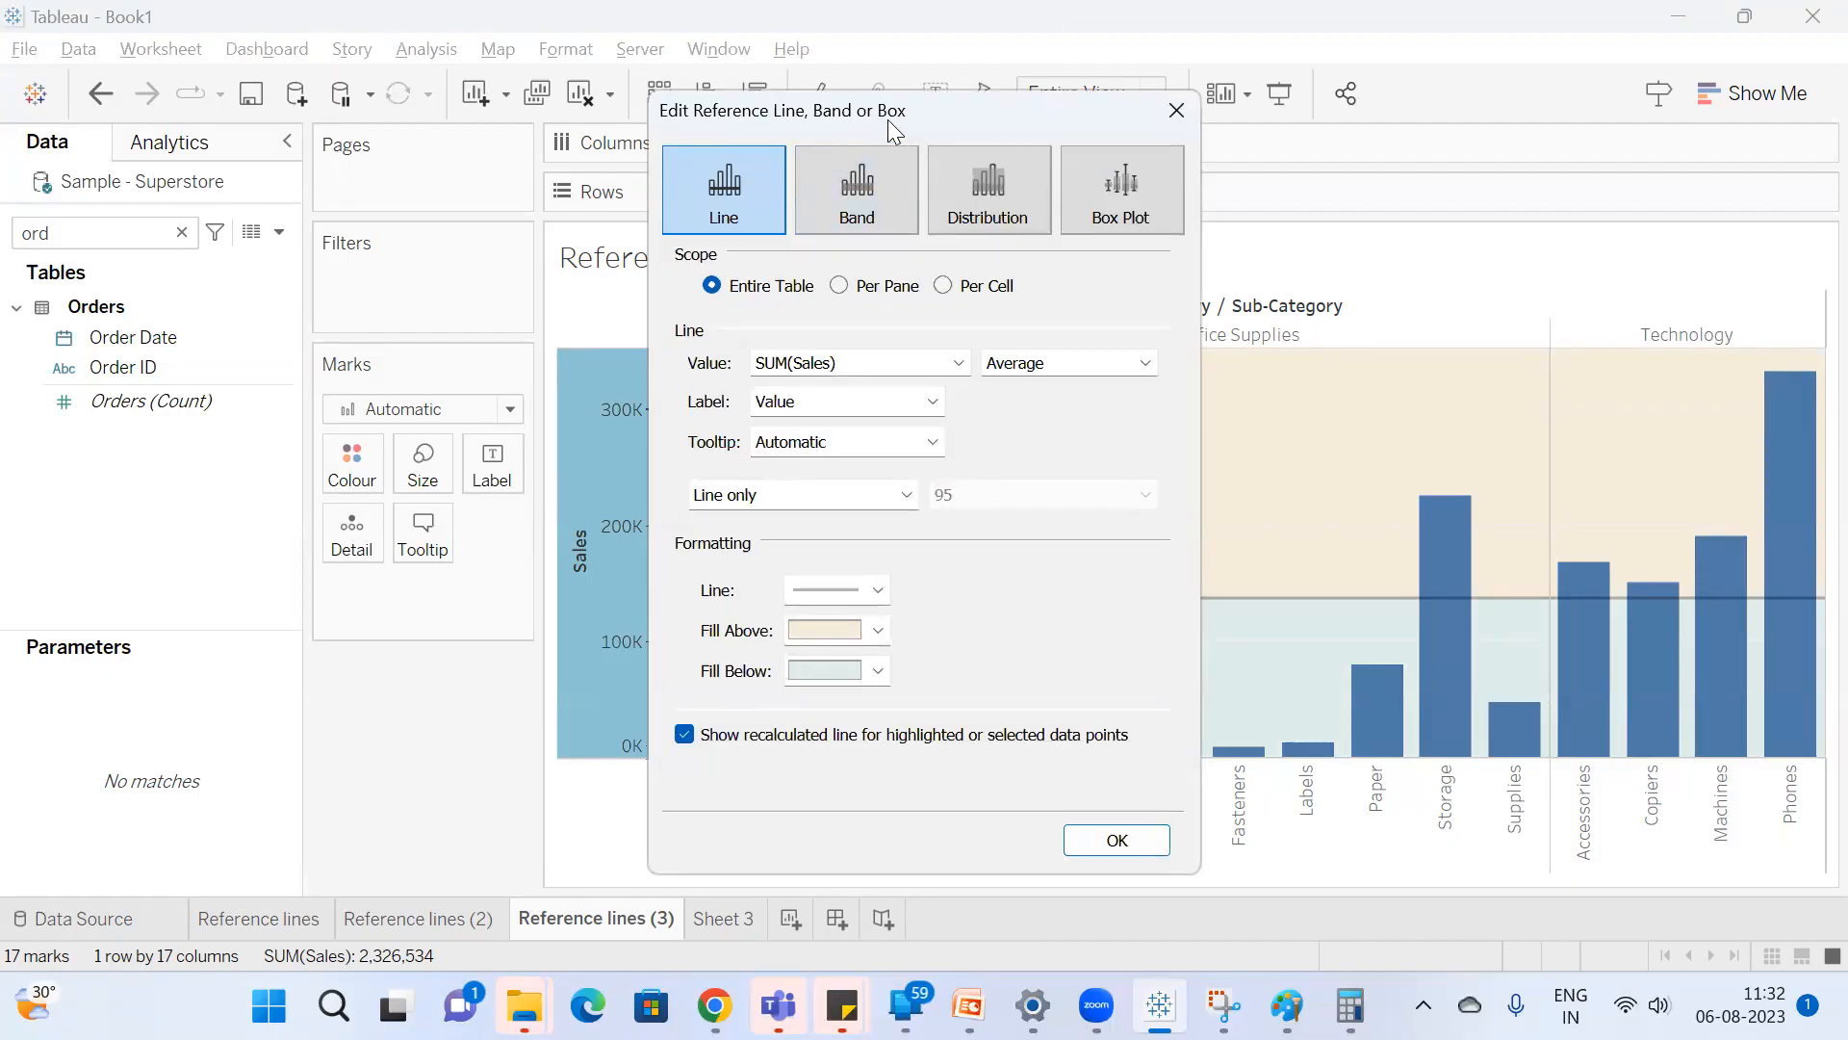
{"action": "left_click_drag", "start_coordinate": [887, 119], "coordinate": [281, 208]}
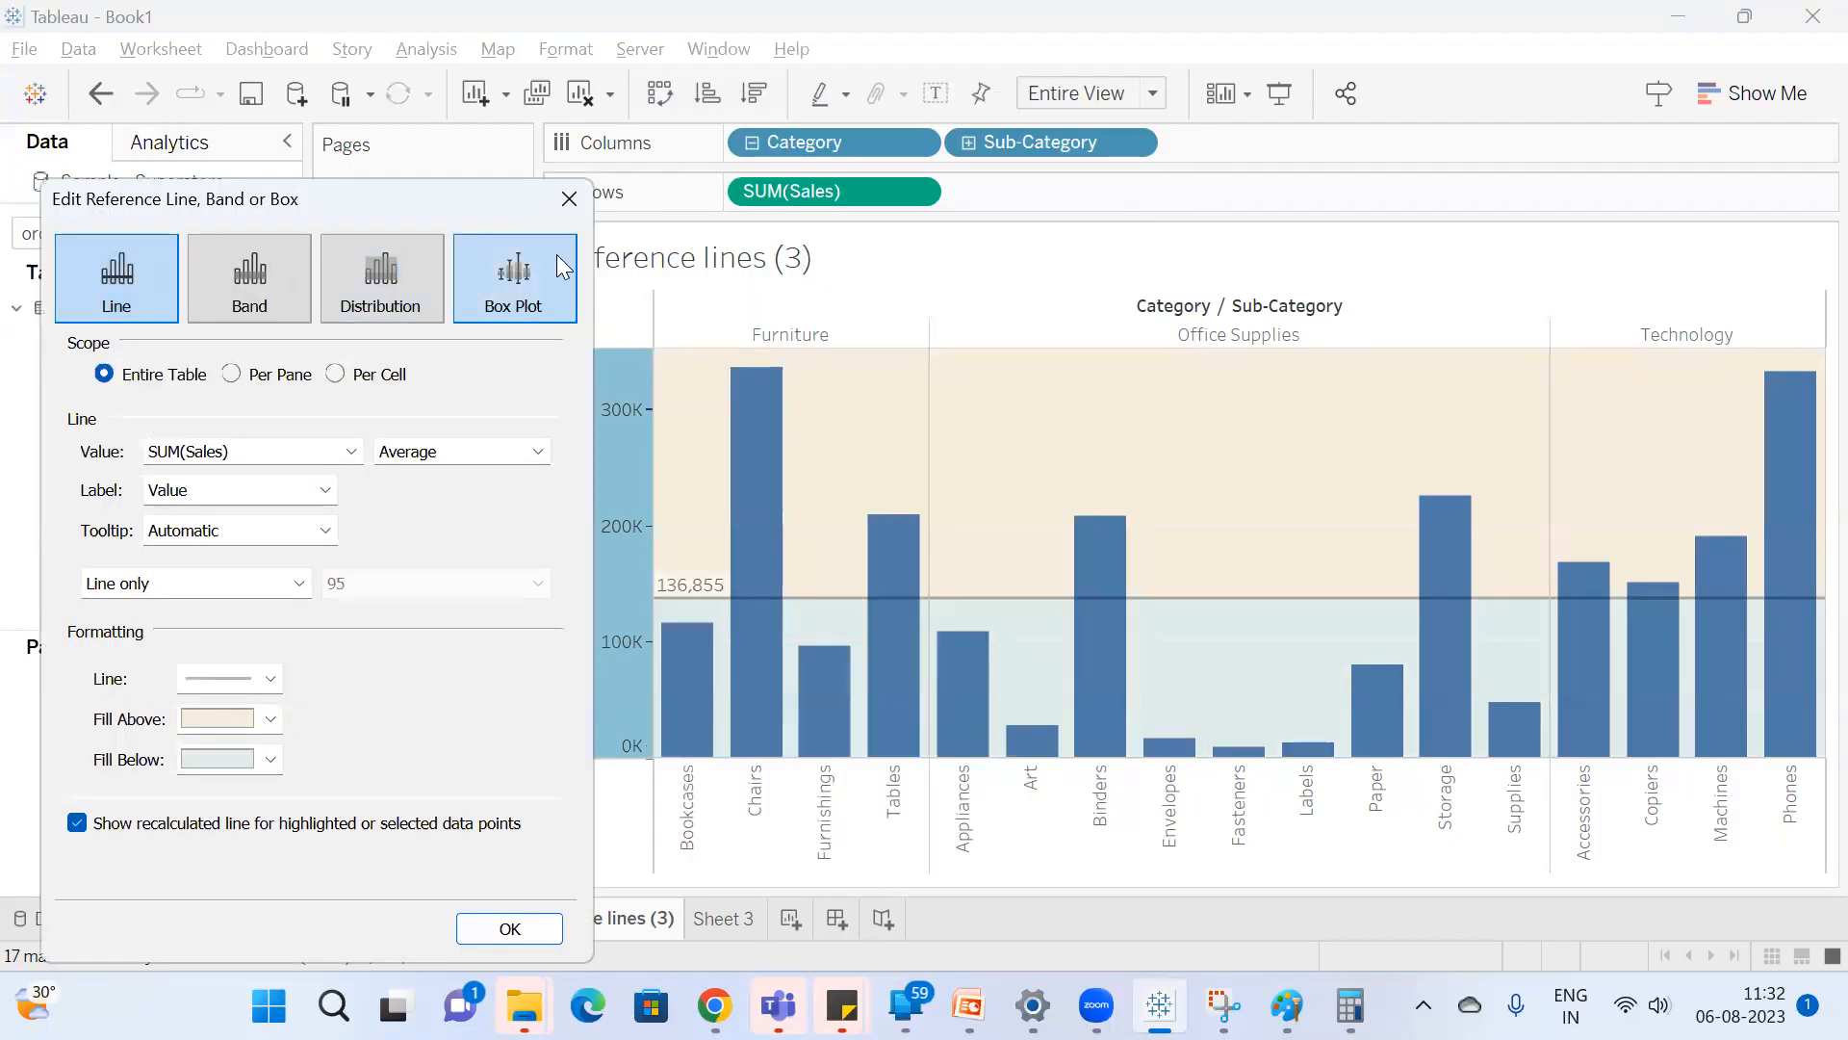
{"action": "left_click", "coordinate": [568, 198]}
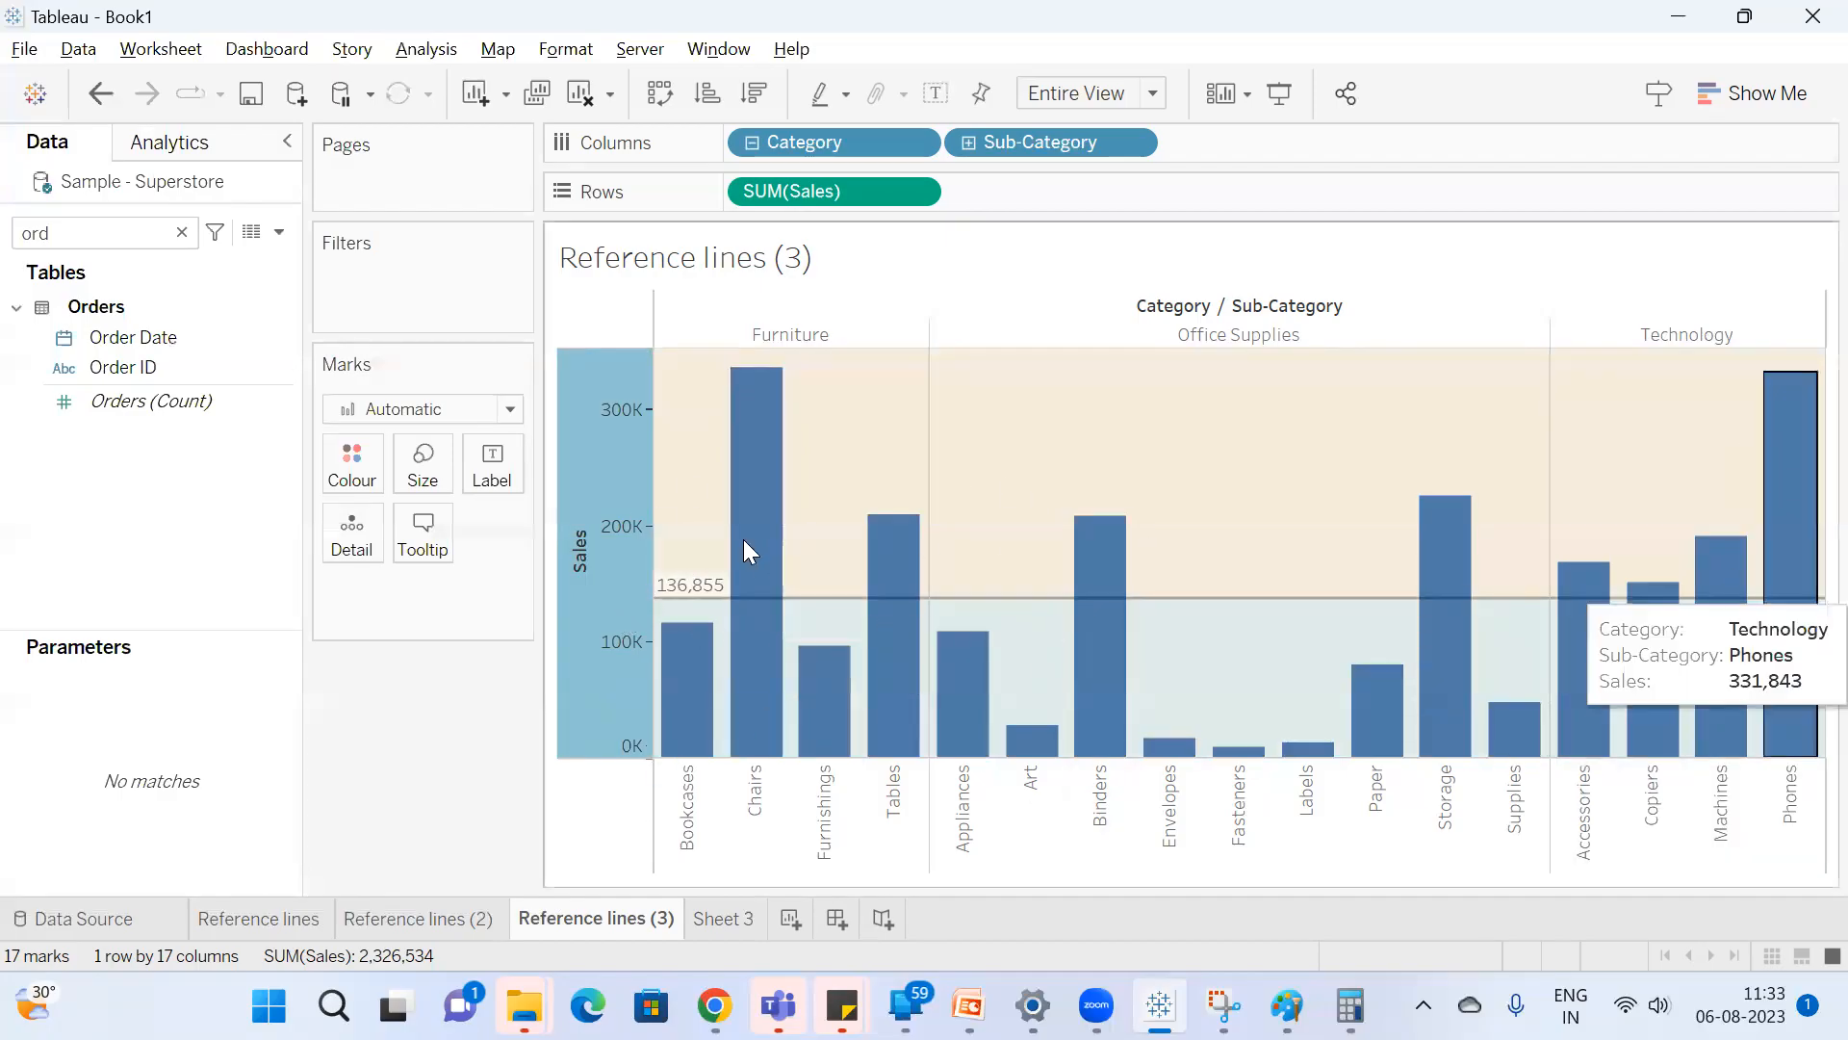
Set the Average reference line's scope to Per Pane, apply it, and inspect the Furniture pane's average.
{"action": "right_click", "coordinate": [596, 564]}
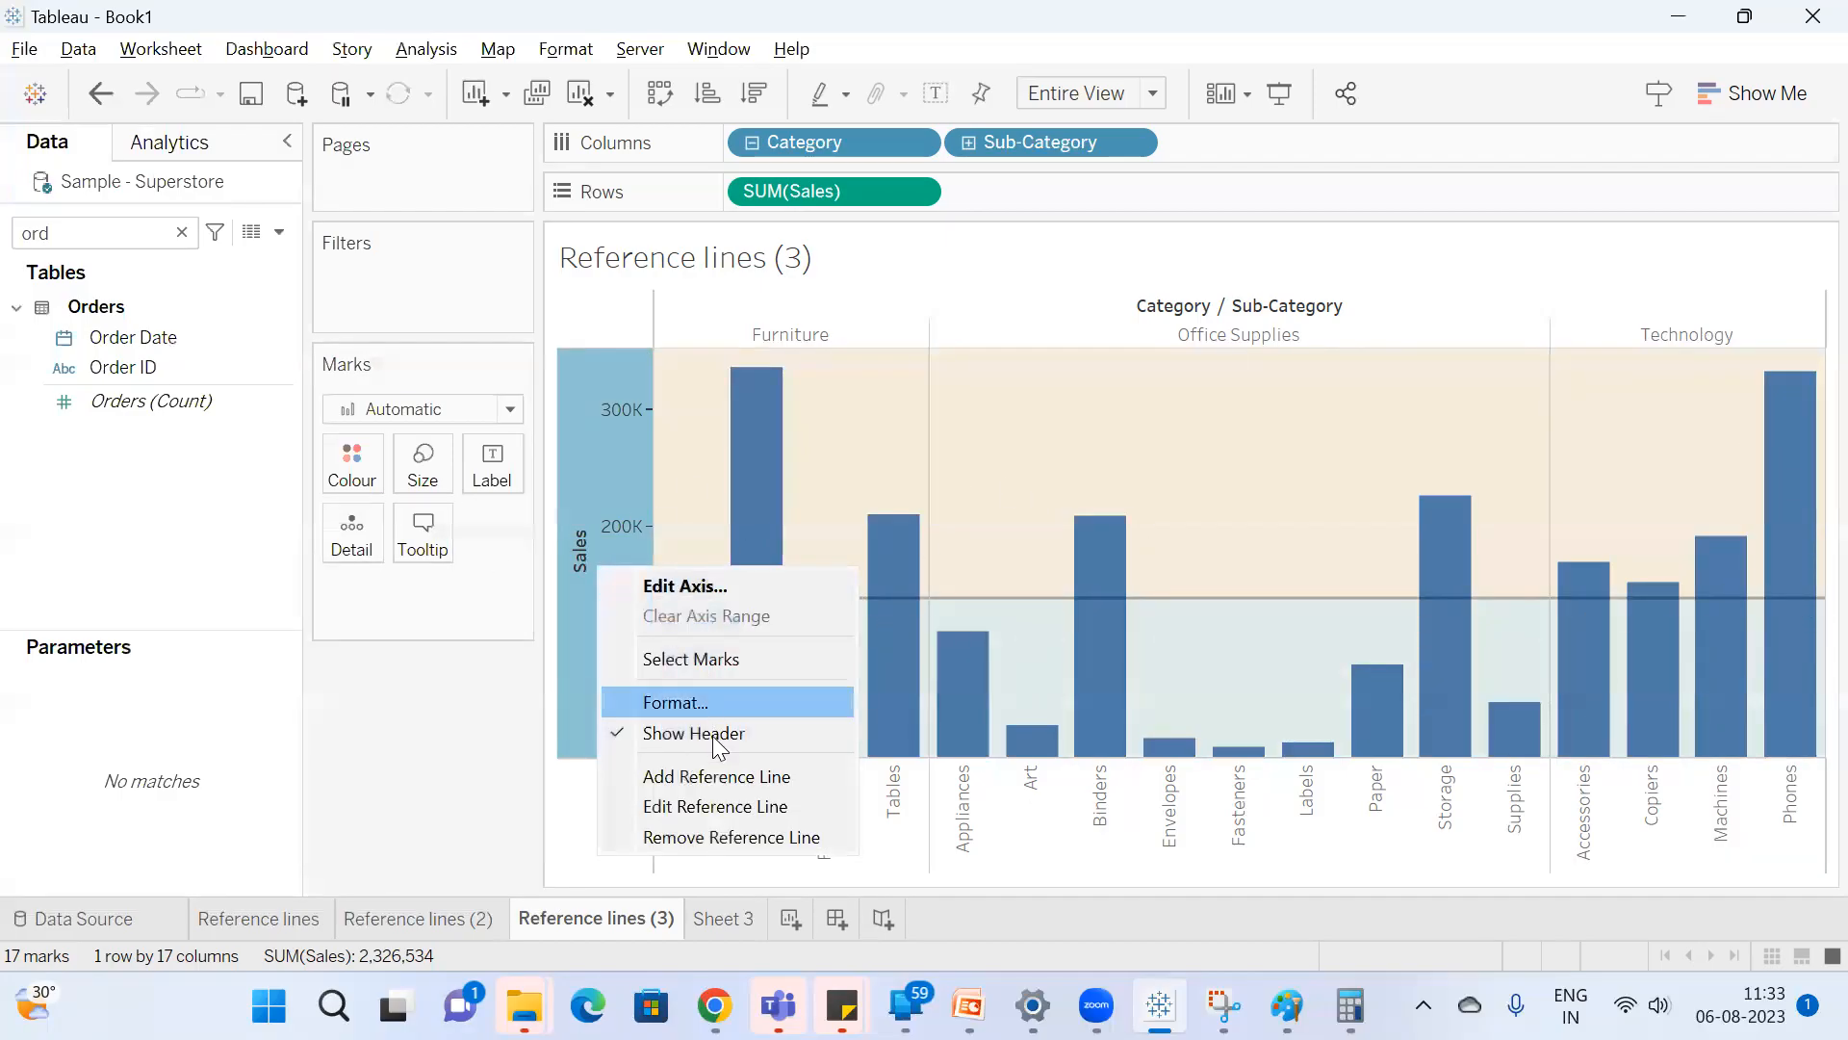
{"action": "left_click", "coordinate": [705, 804]}
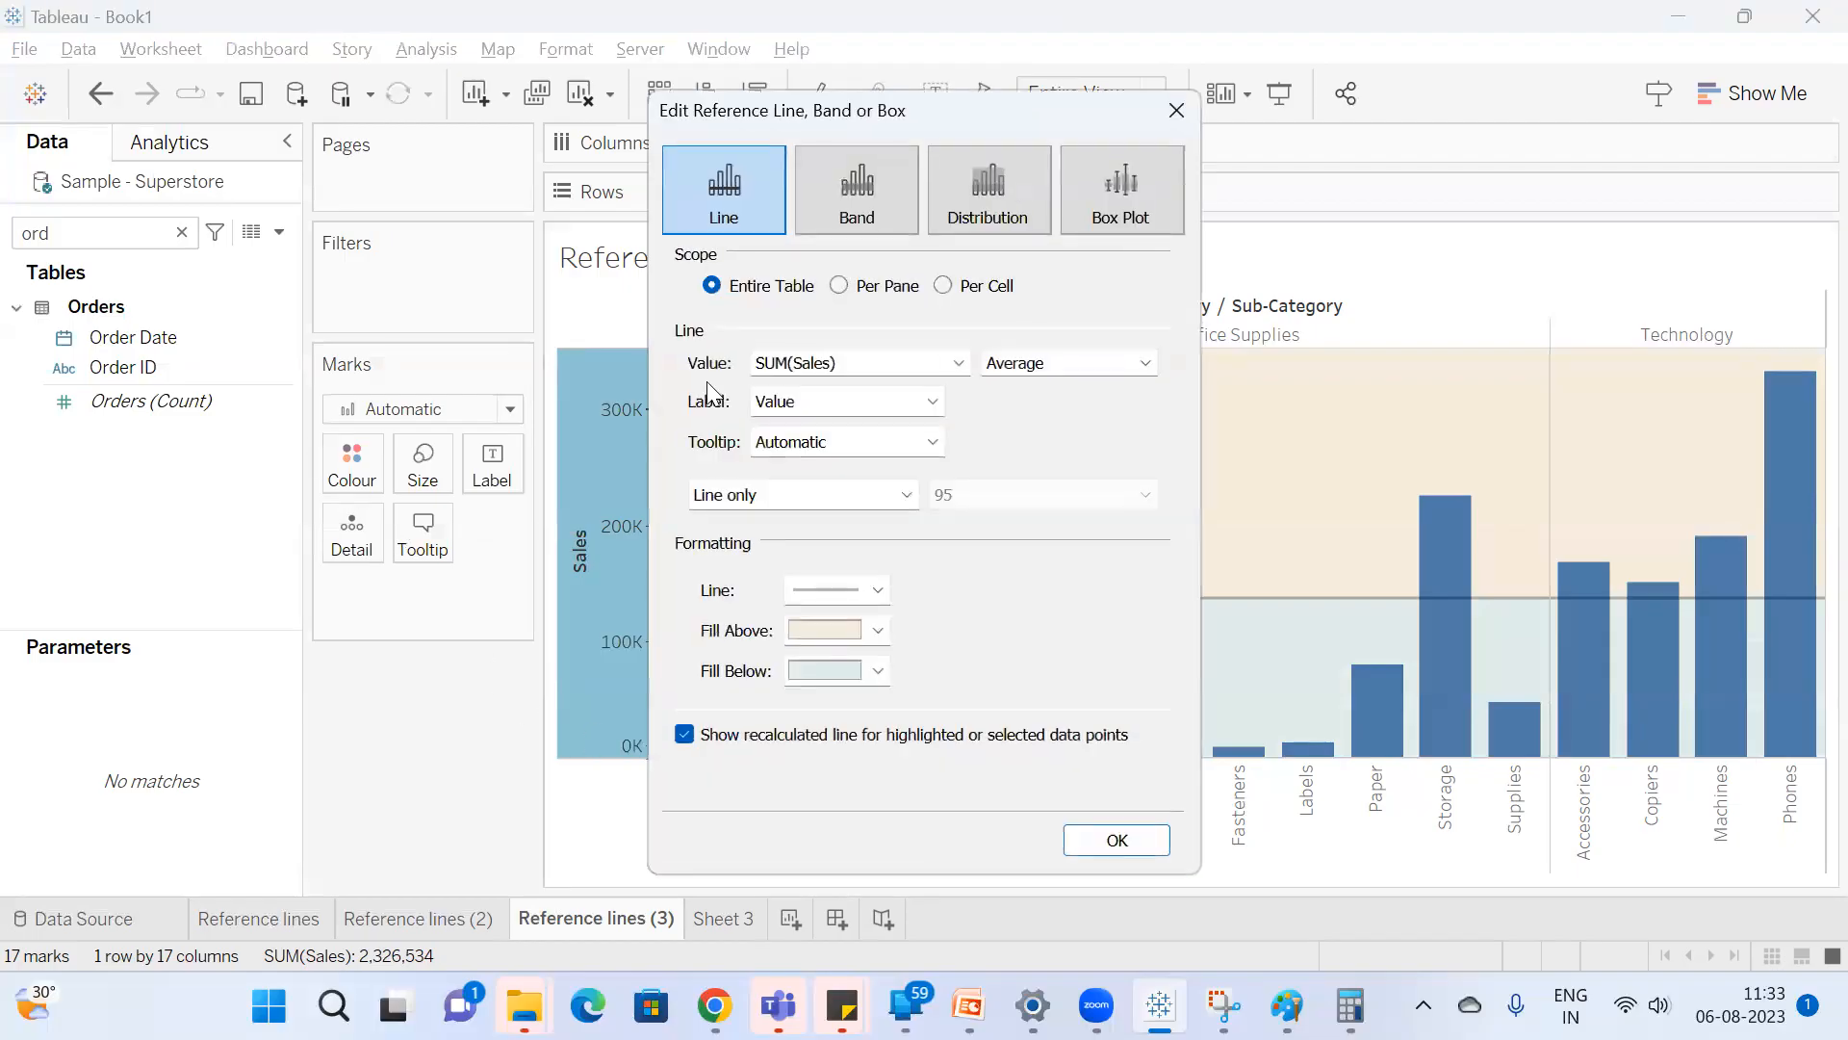
{"action": "left_click_drag", "start_coordinate": [862, 120], "coordinate": [276, 99]}
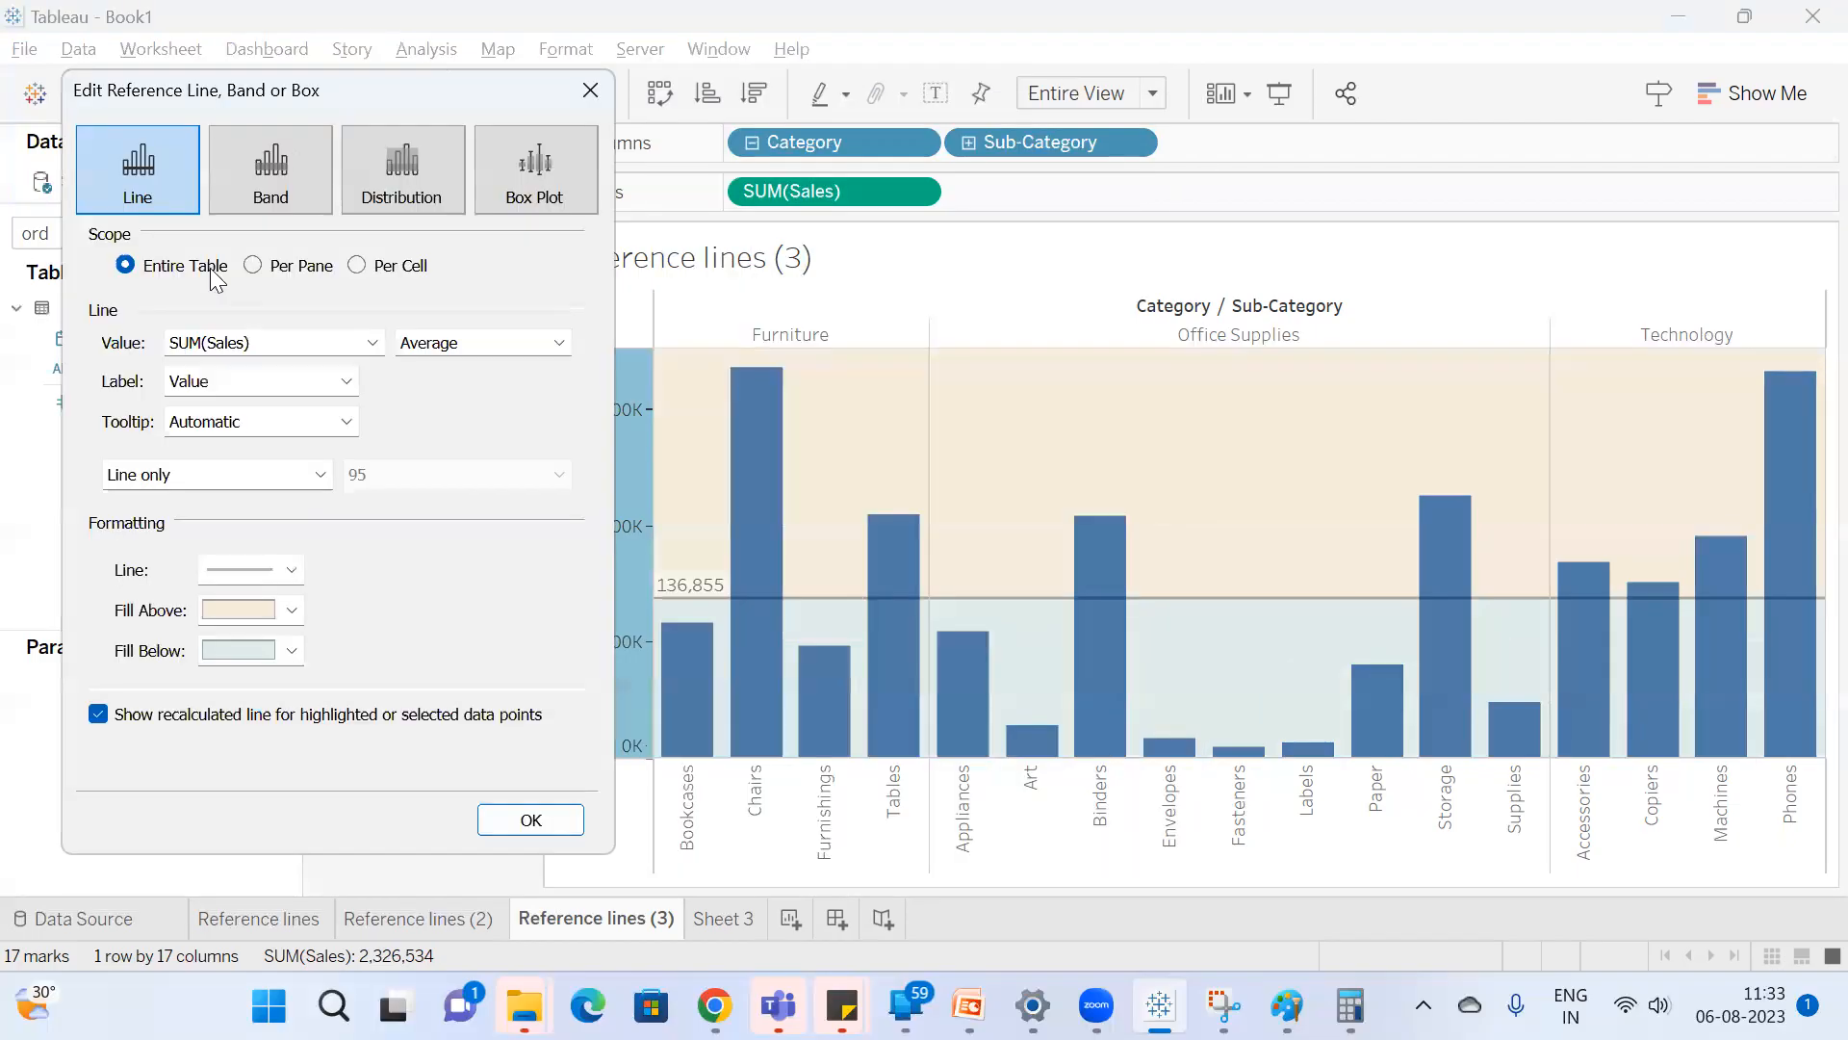
{"action": "left_click", "coordinate": [277, 267]}
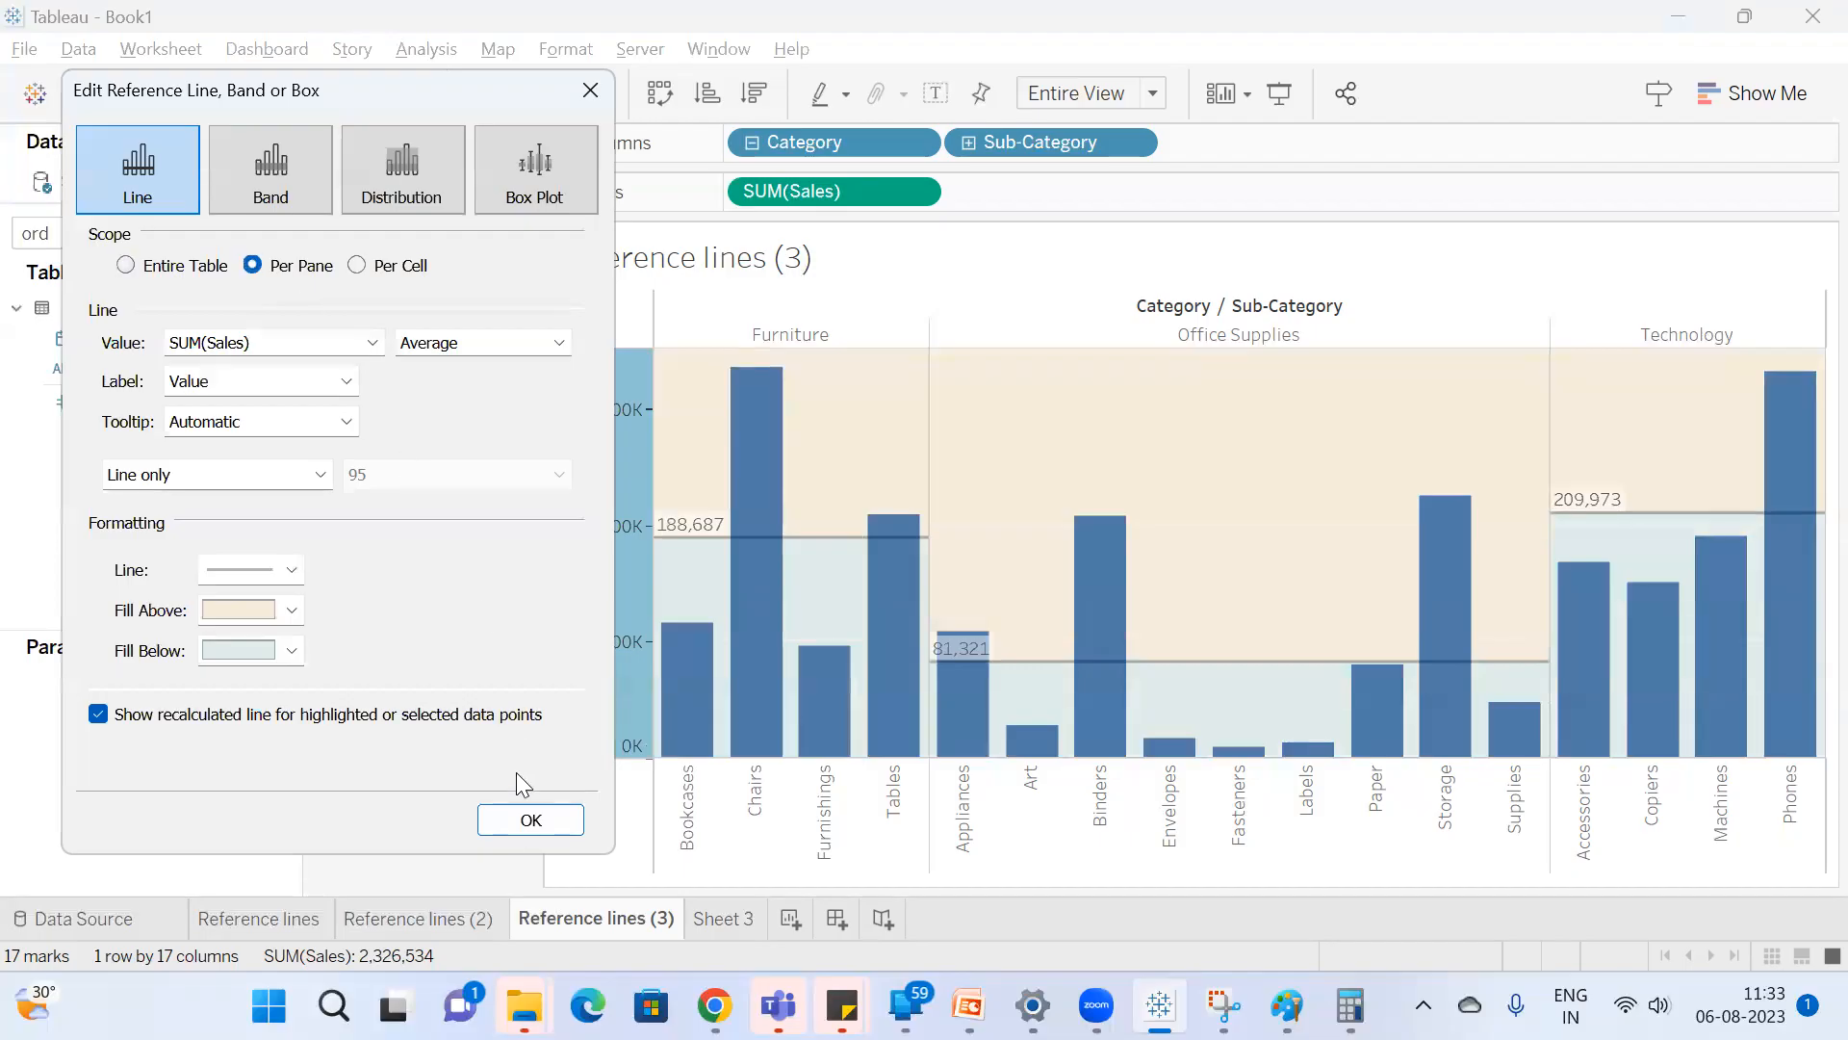
{"action": "left_click", "coordinate": [512, 822]}
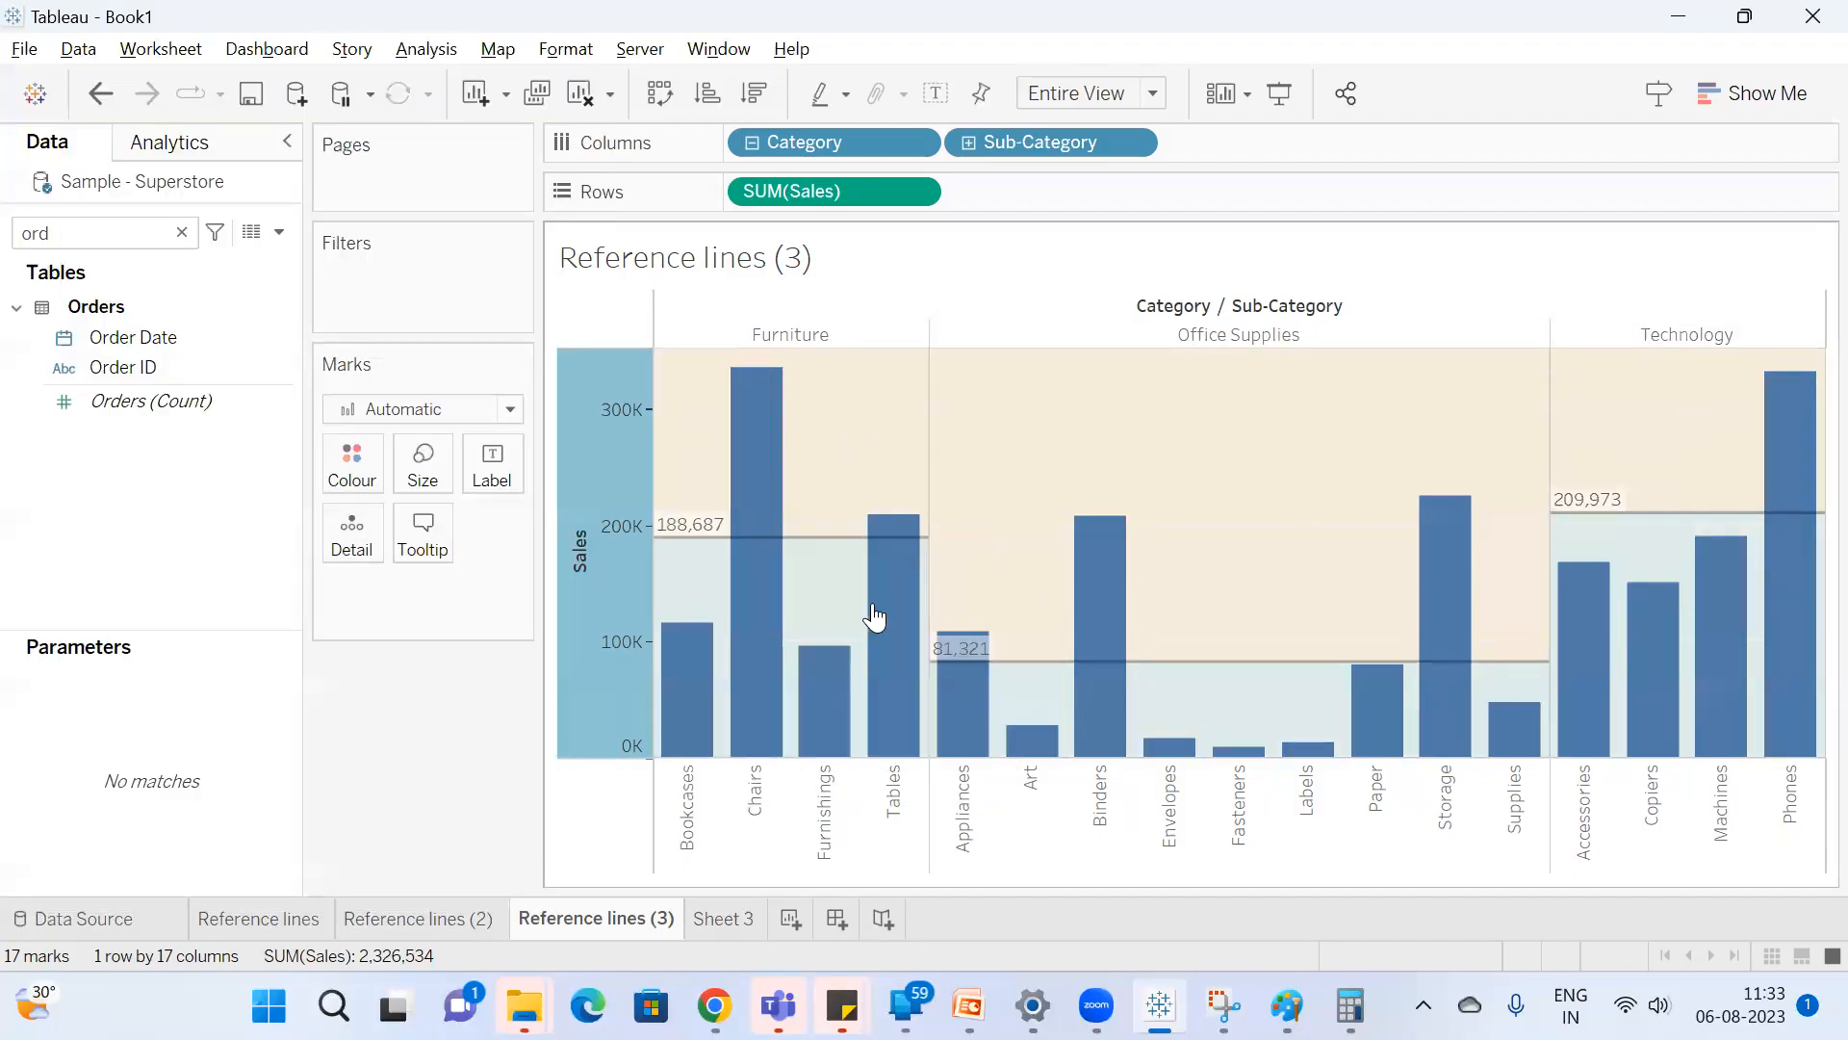
{"action": "mouse_move", "coordinate": [1550, 527]}
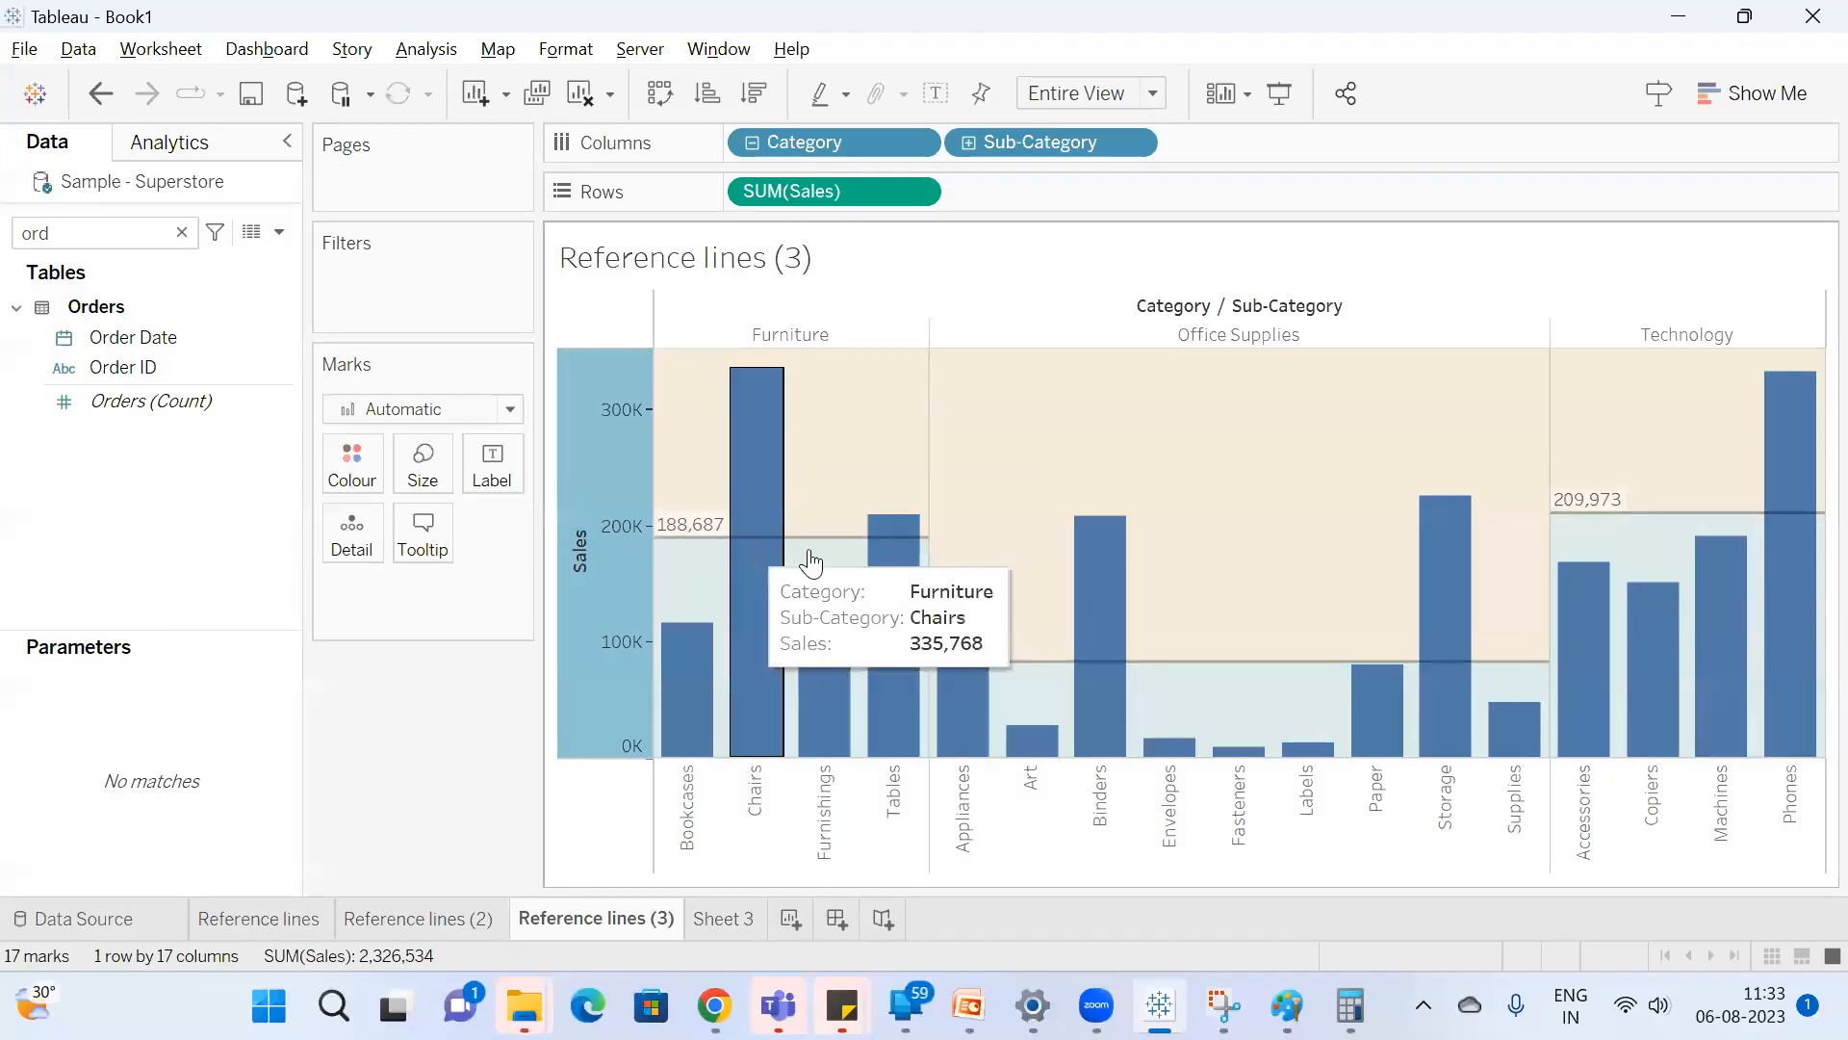
{"action": "mouse_move", "coordinate": [811, 560]}
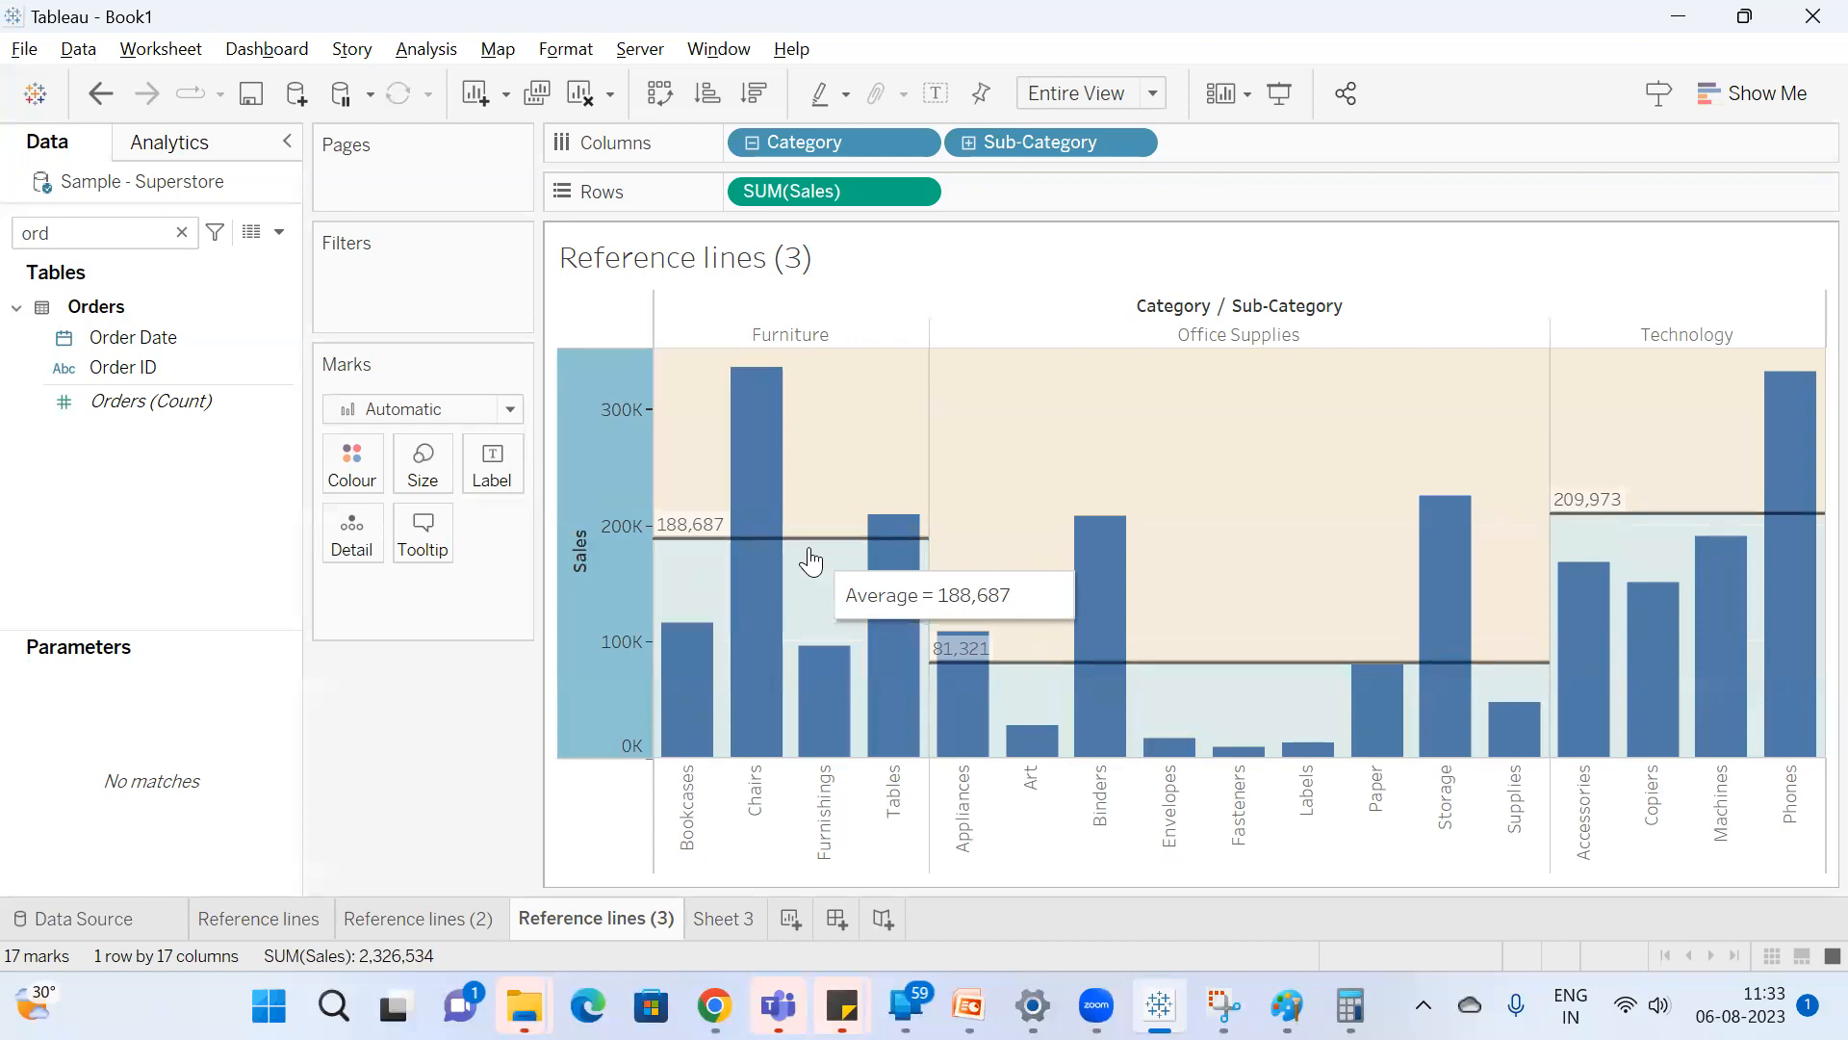
Try the Per Cell scope for the Average line, return it to Per Pane, and apply the settings.
{"action": "right_click", "coordinate": [588, 570]}
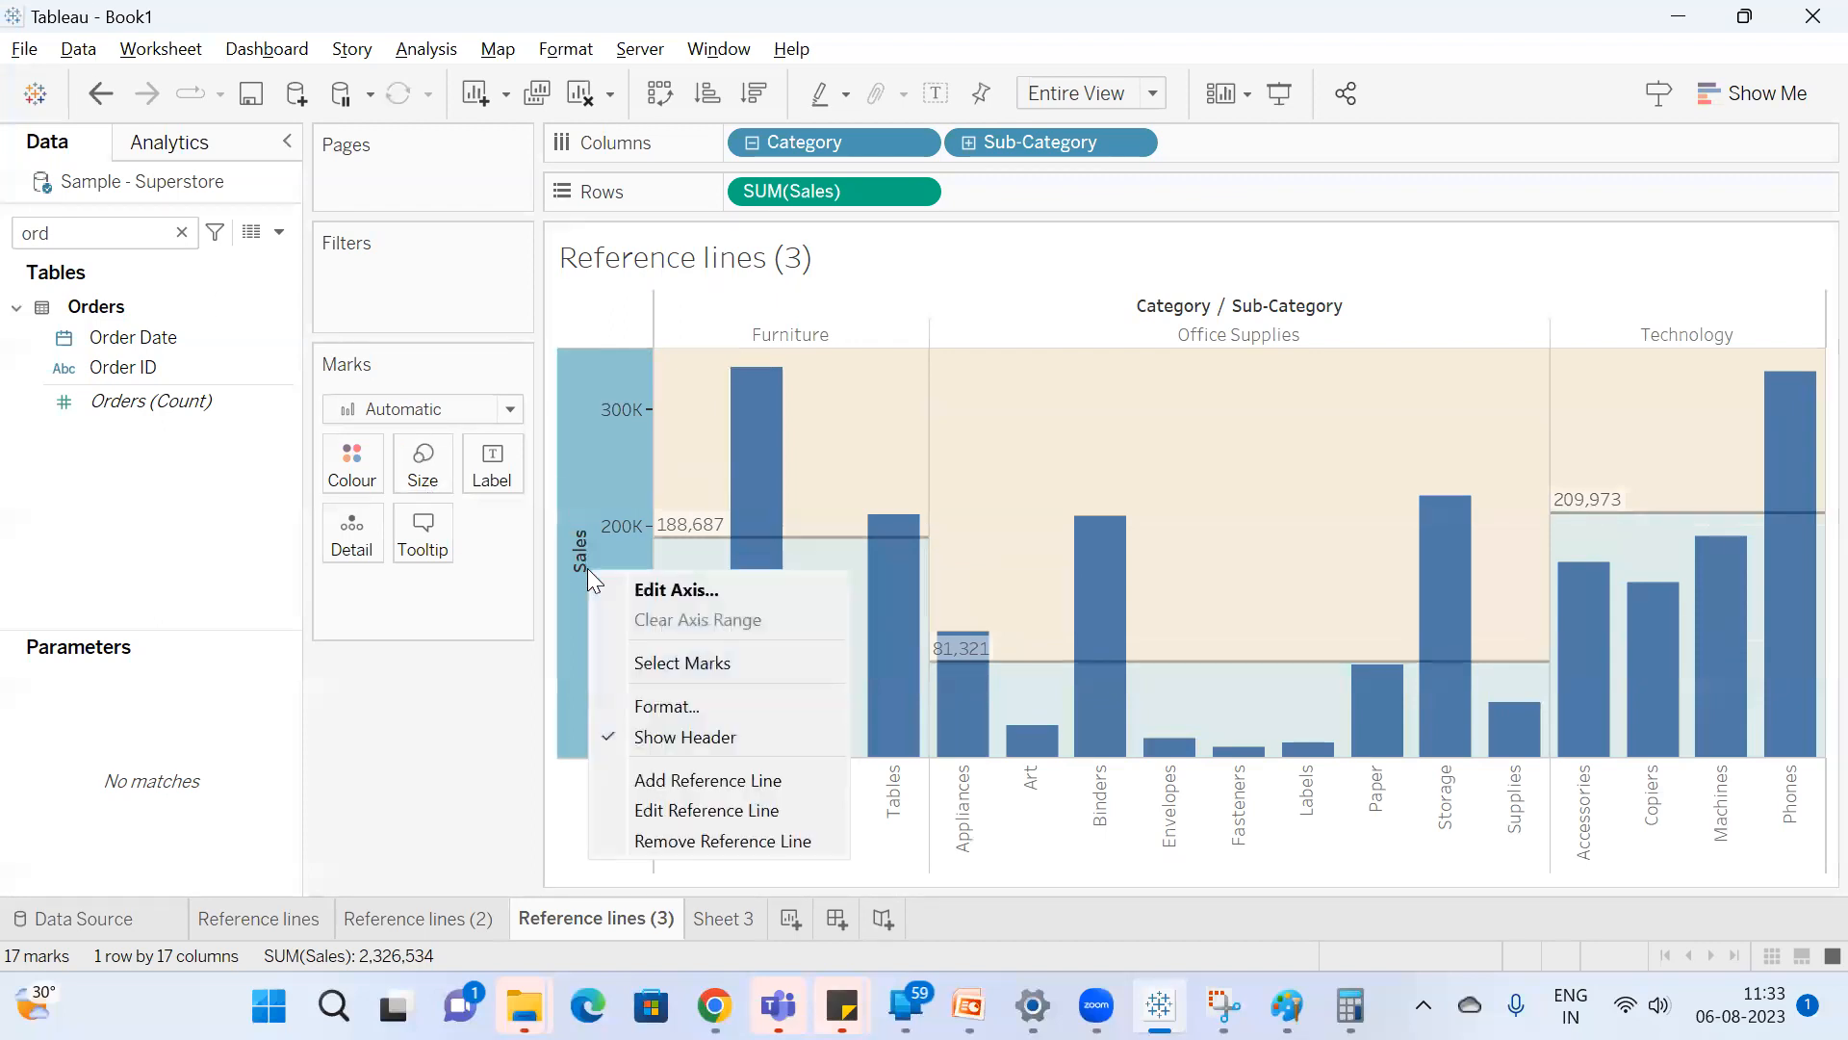
{"action": "left_click", "coordinate": [687, 810]}
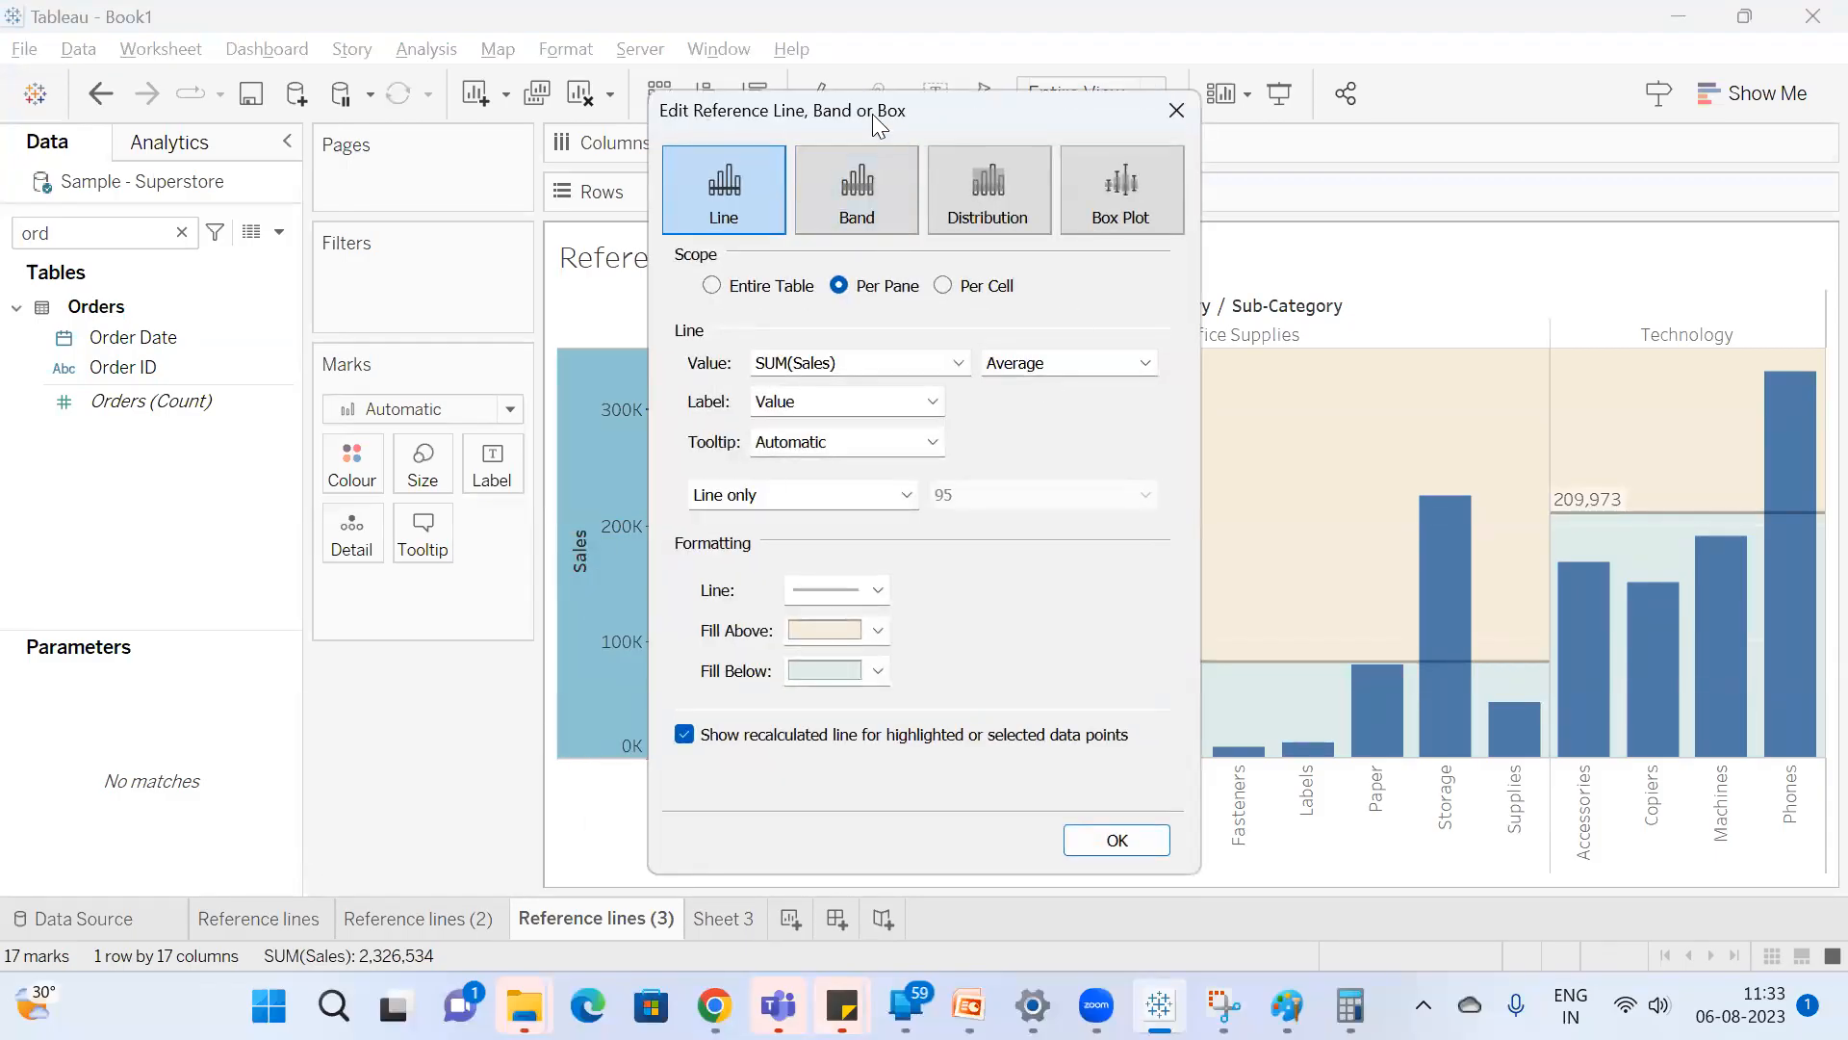
{"action": "left_click_drag", "start_coordinate": [887, 131], "coordinate": [381, 125]}
{"action": "left_click", "coordinate": [397, 487]}
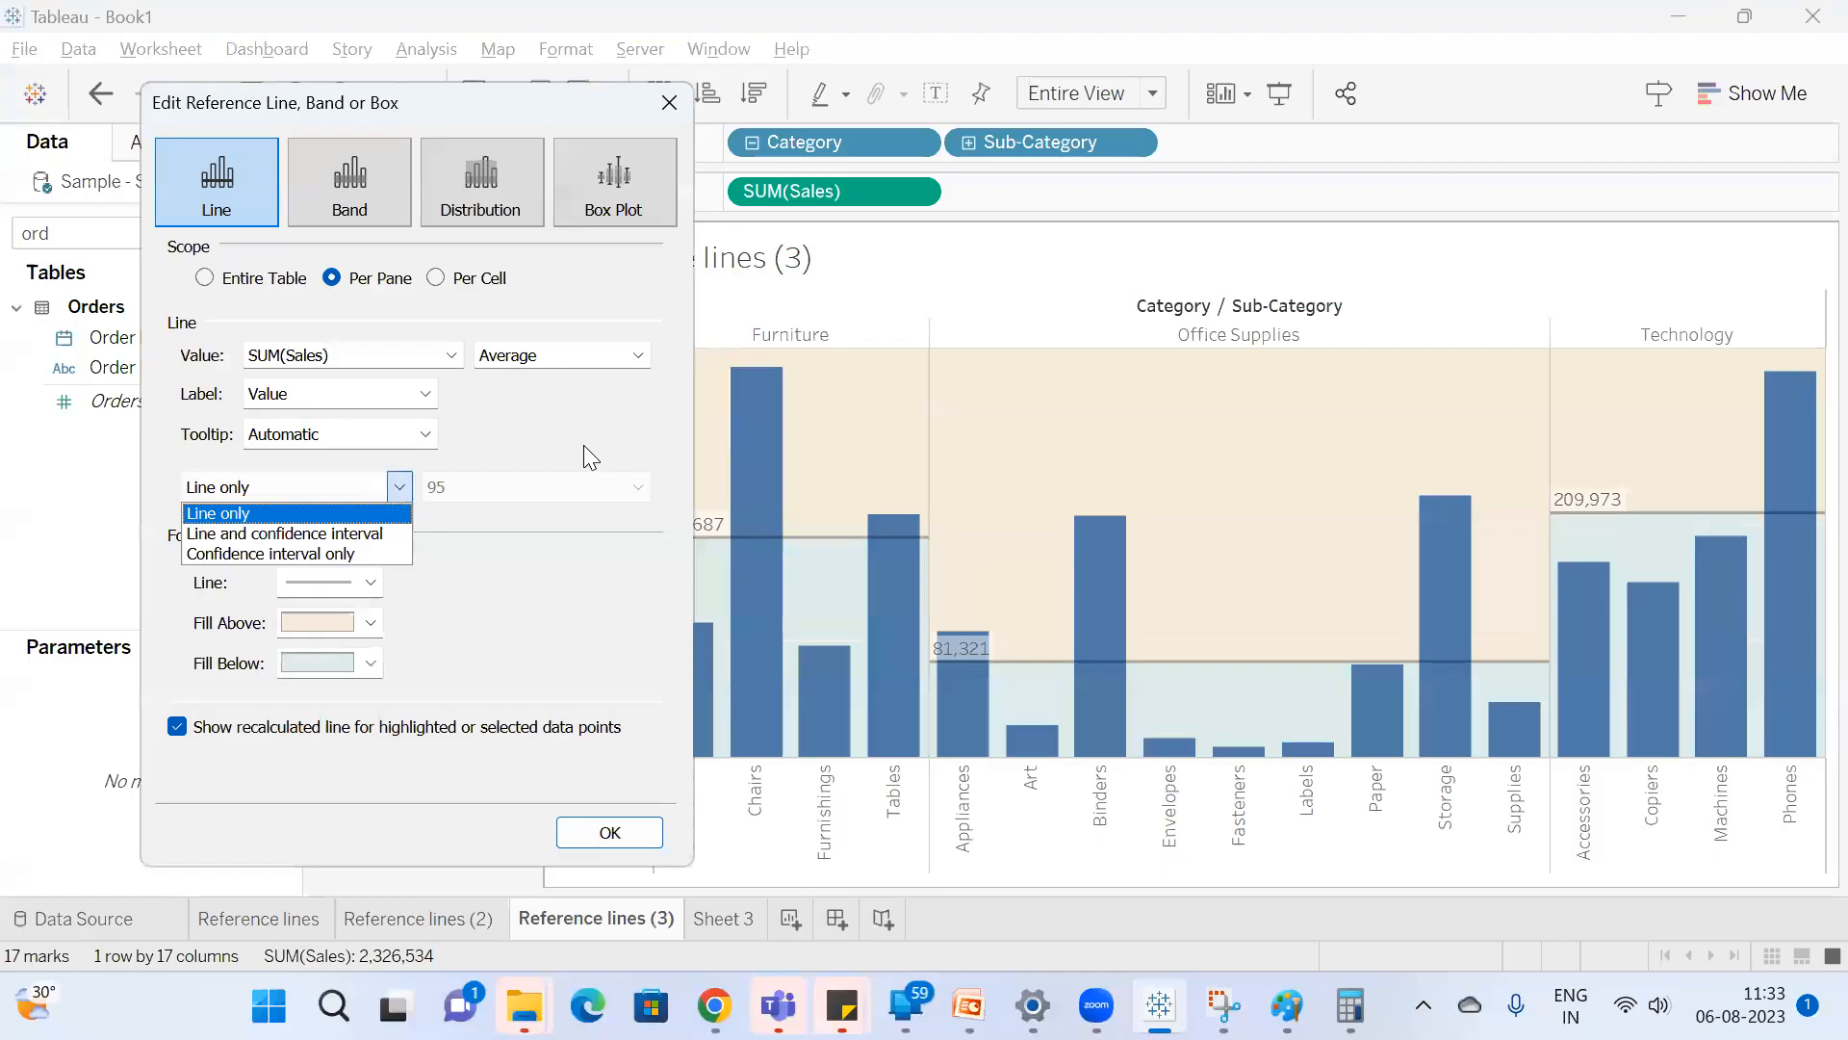
{"action": "left_click", "coordinate": [402, 512]}
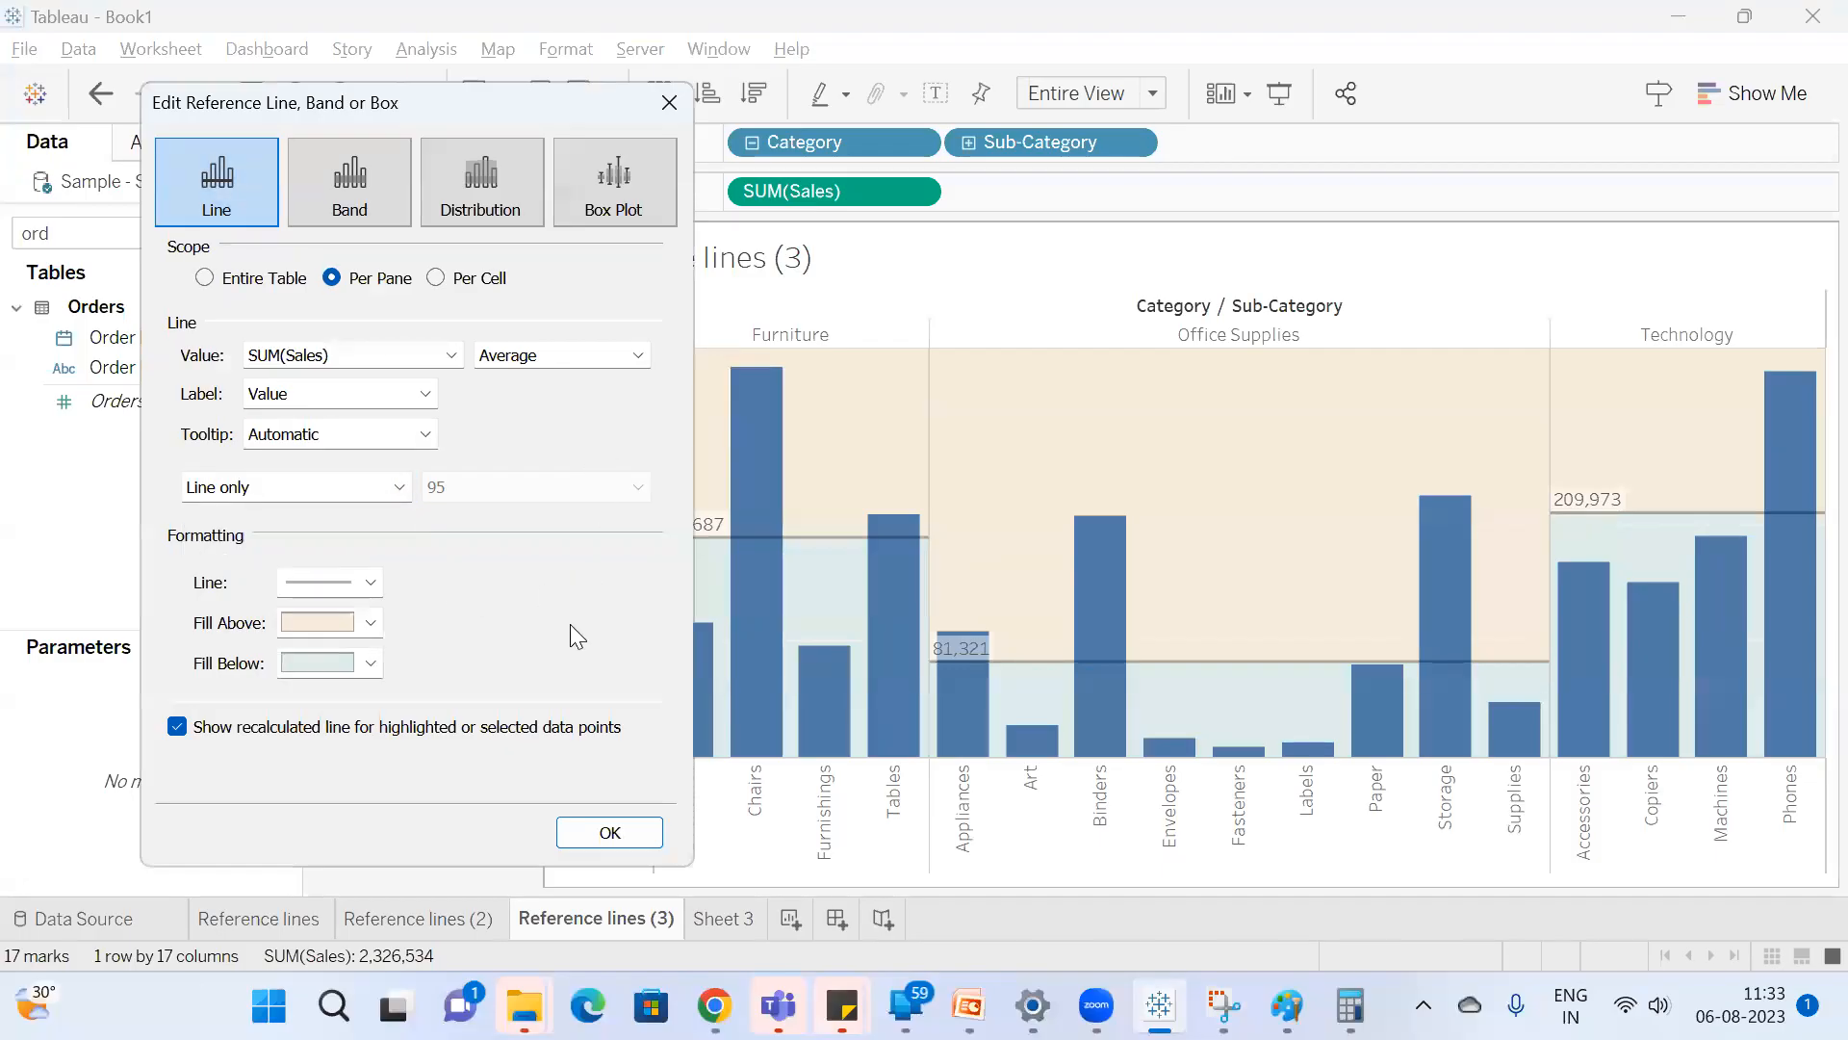
{"action": "left_click", "coordinate": [458, 279]}
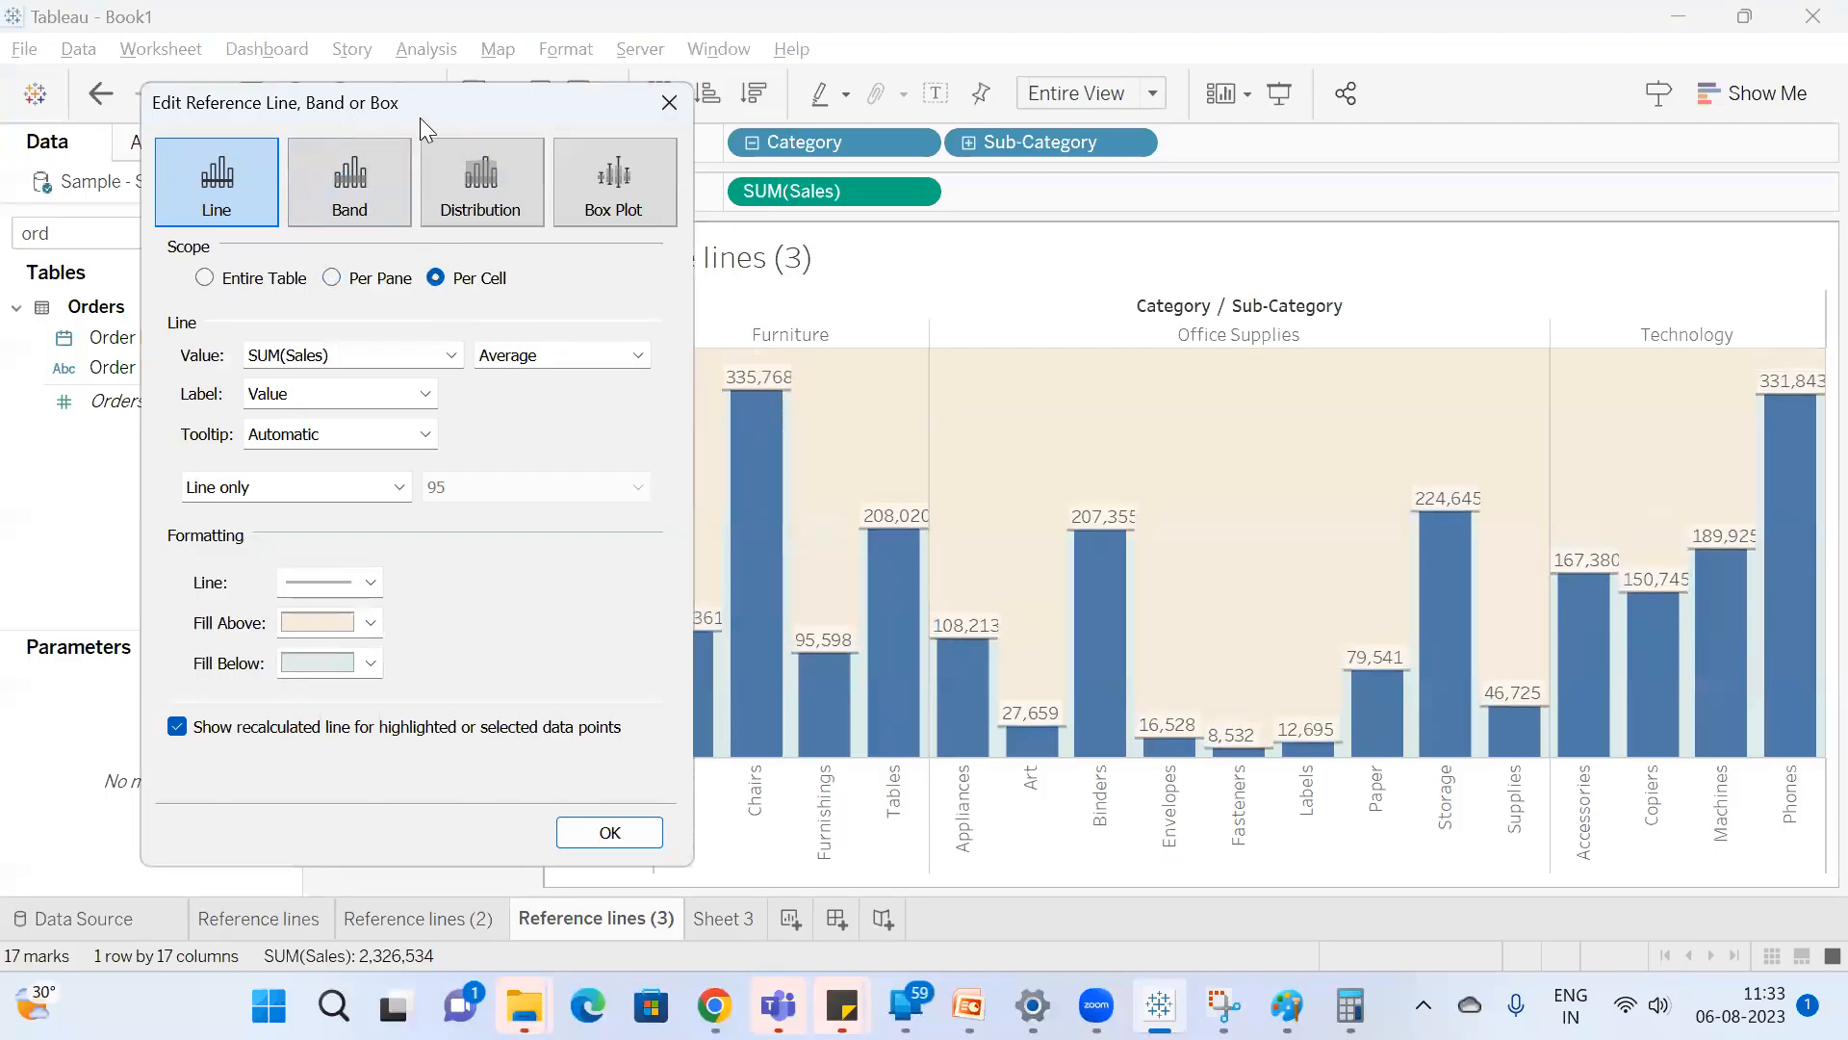
{"action": "left_click_drag", "start_coordinate": [419, 117], "coordinate": [163, 102]}
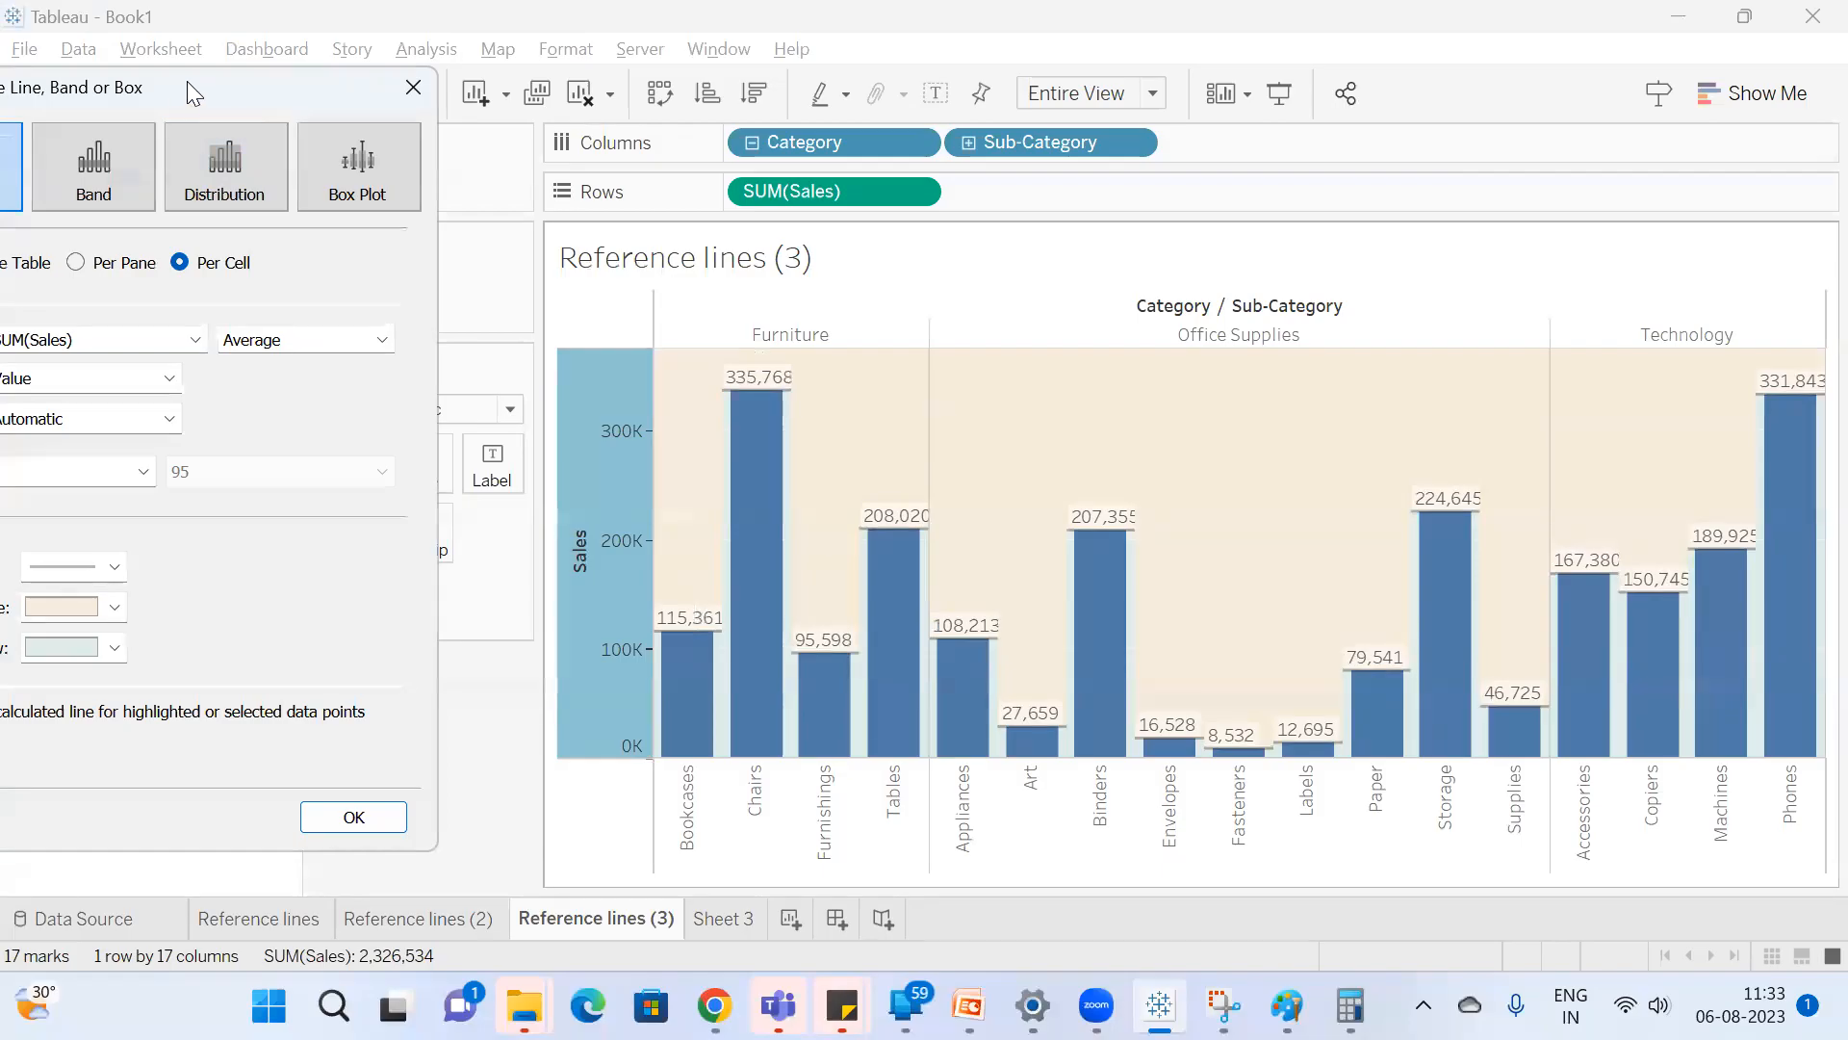
{"action": "left_click_drag", "start_coordinate": [187, 81], "coordinate": [367, 83]}
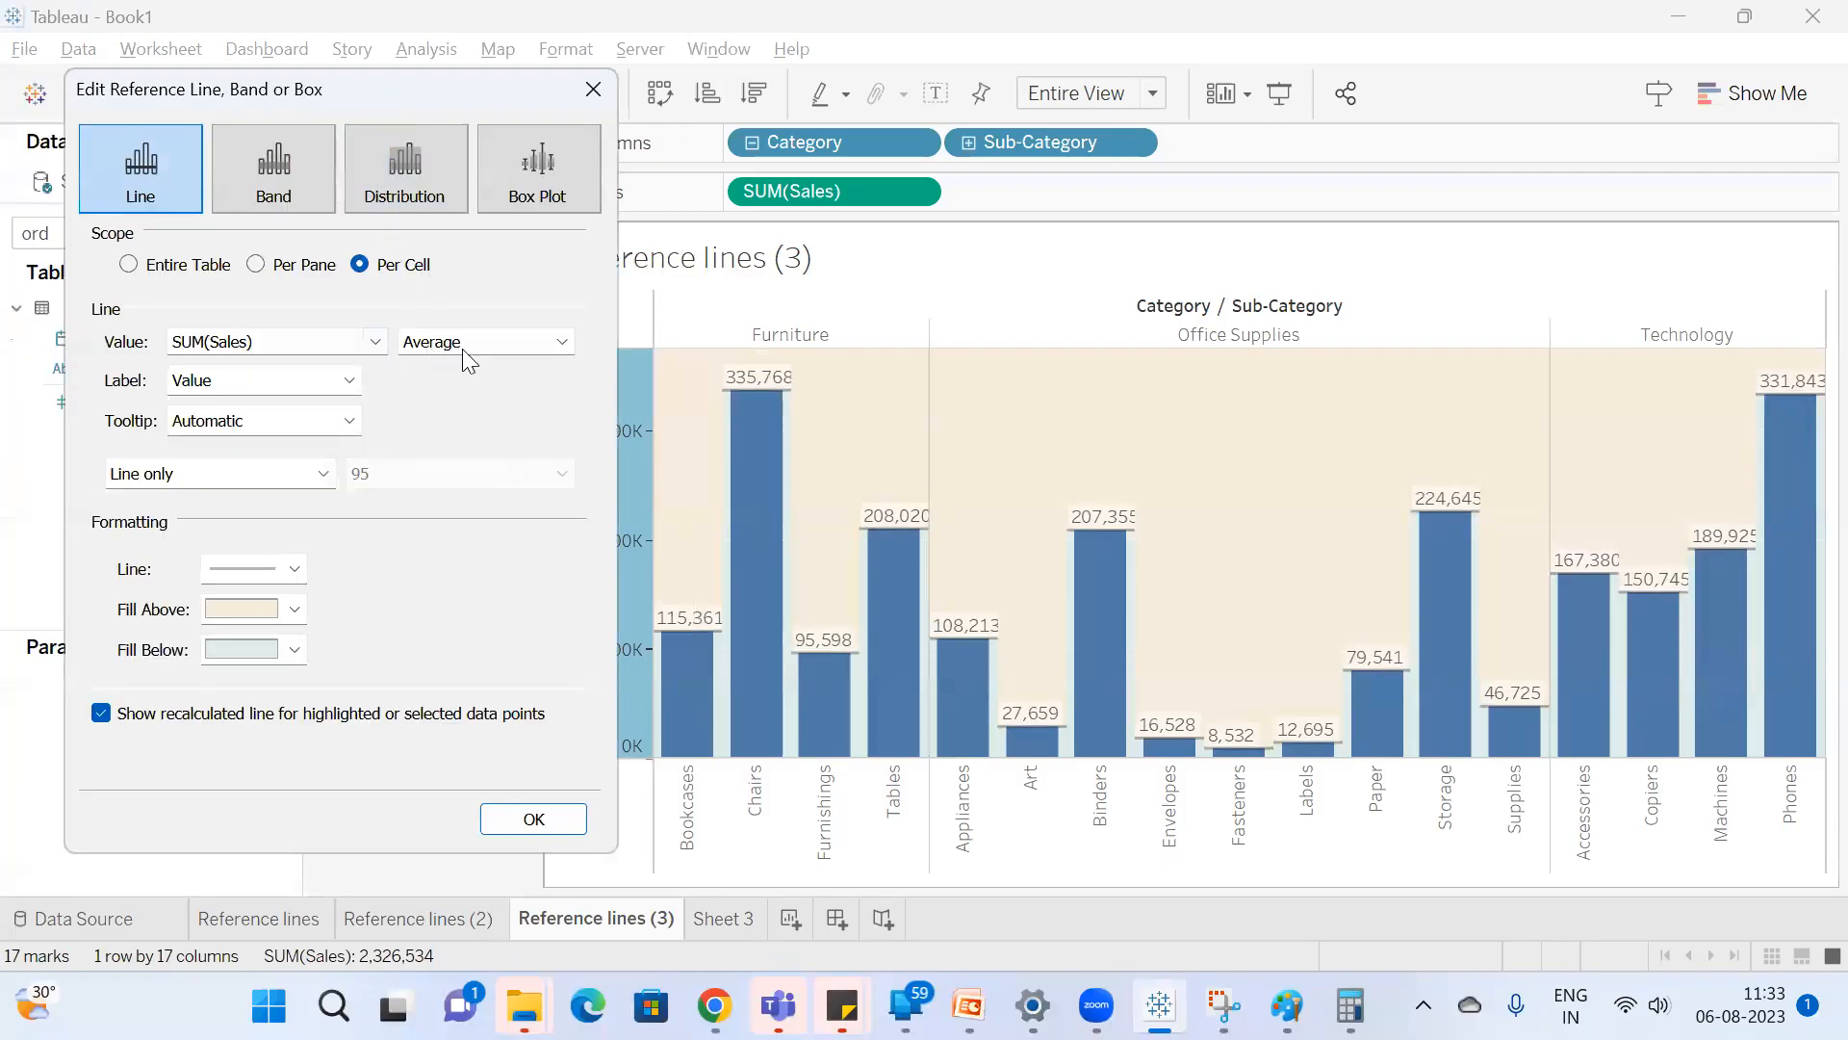
{"action": "left_click", "coordinate": [277, 264]}
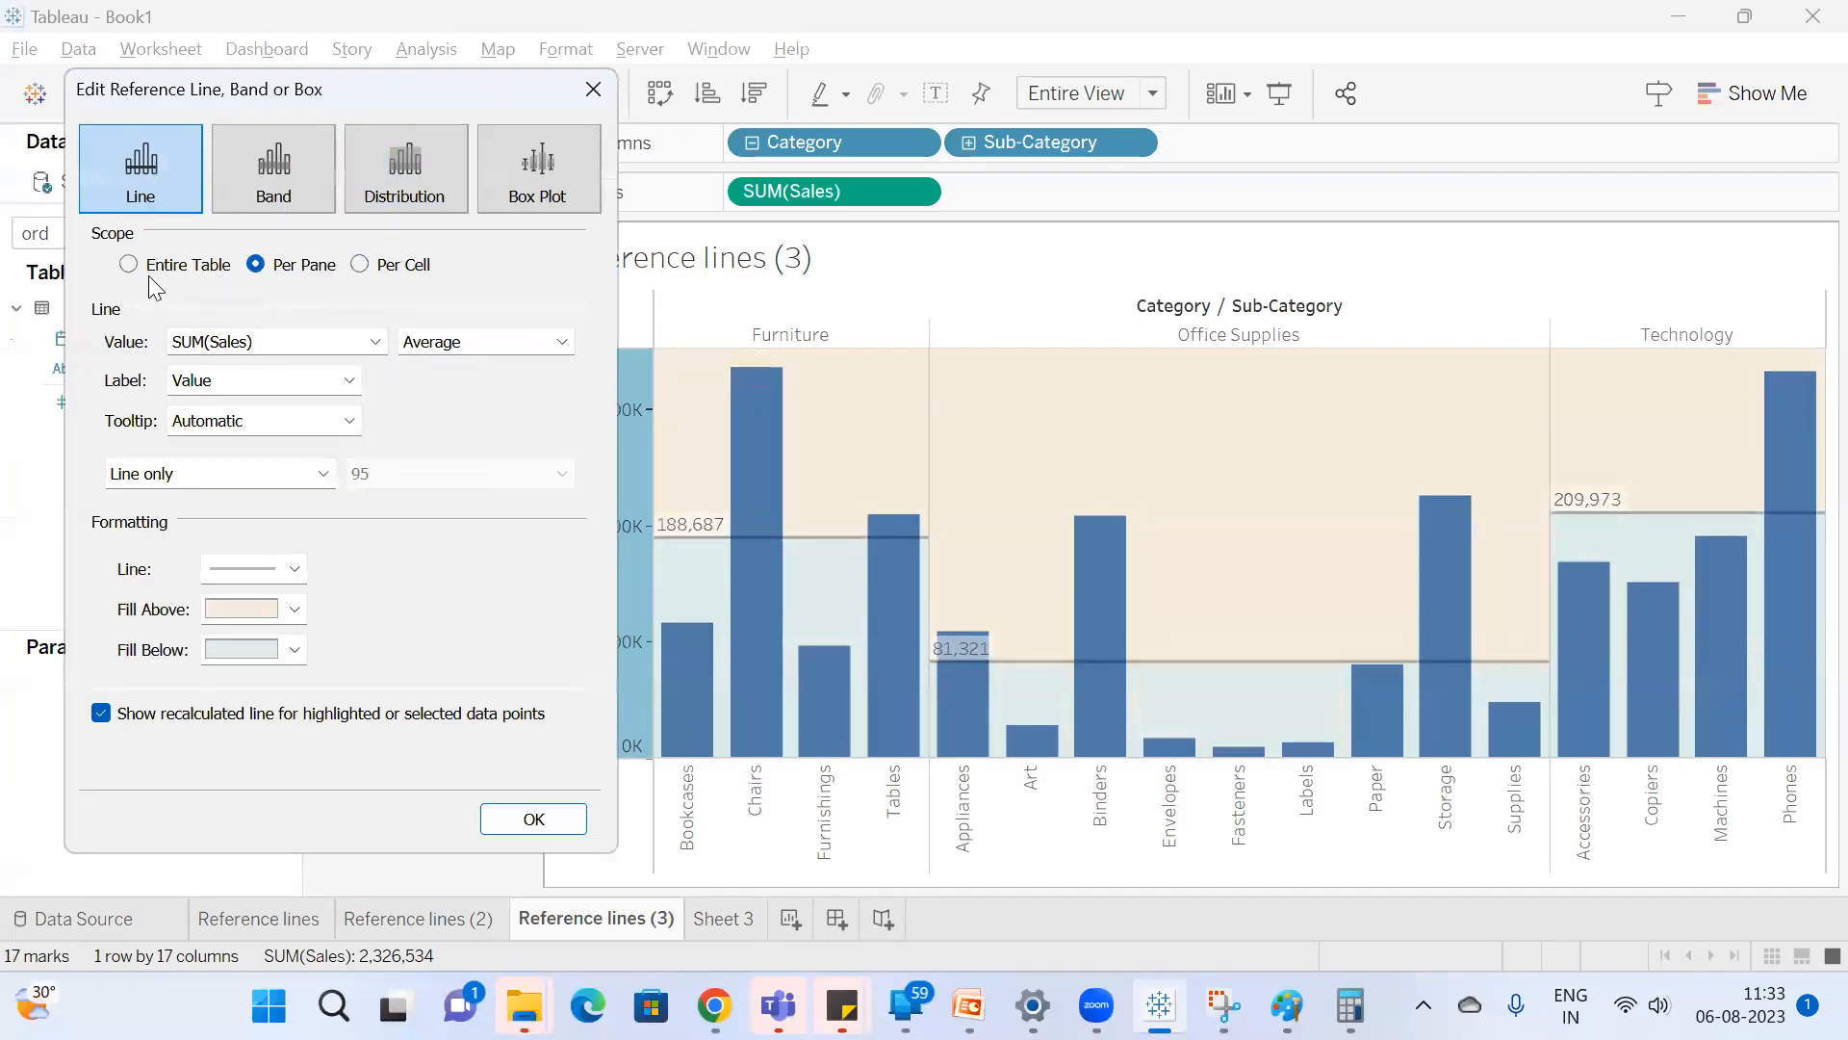
{"action": "left_click", "coordinate": [535, 820]}
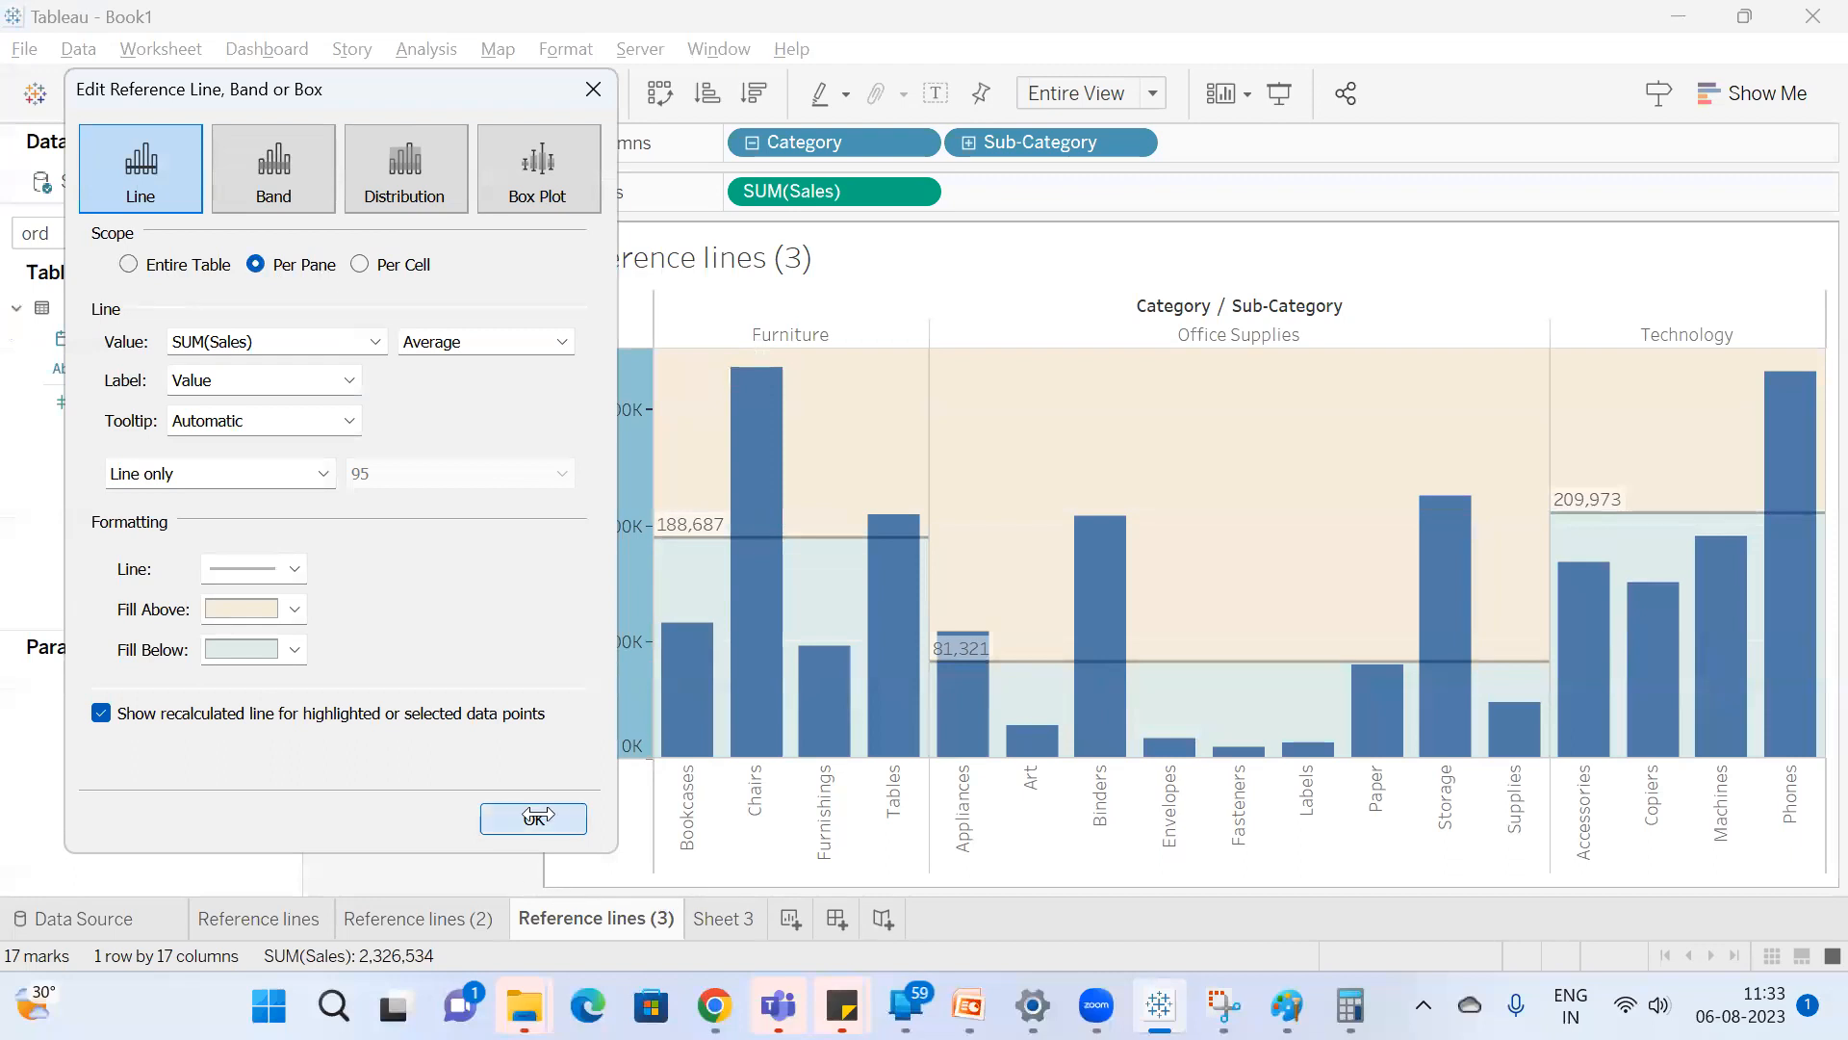
Duplicate the Reference lines (3) worksheet and change the copy's reference line to a band scoped to Entire Table.
{"action": "right_click", "coordinate": [624, 919]}
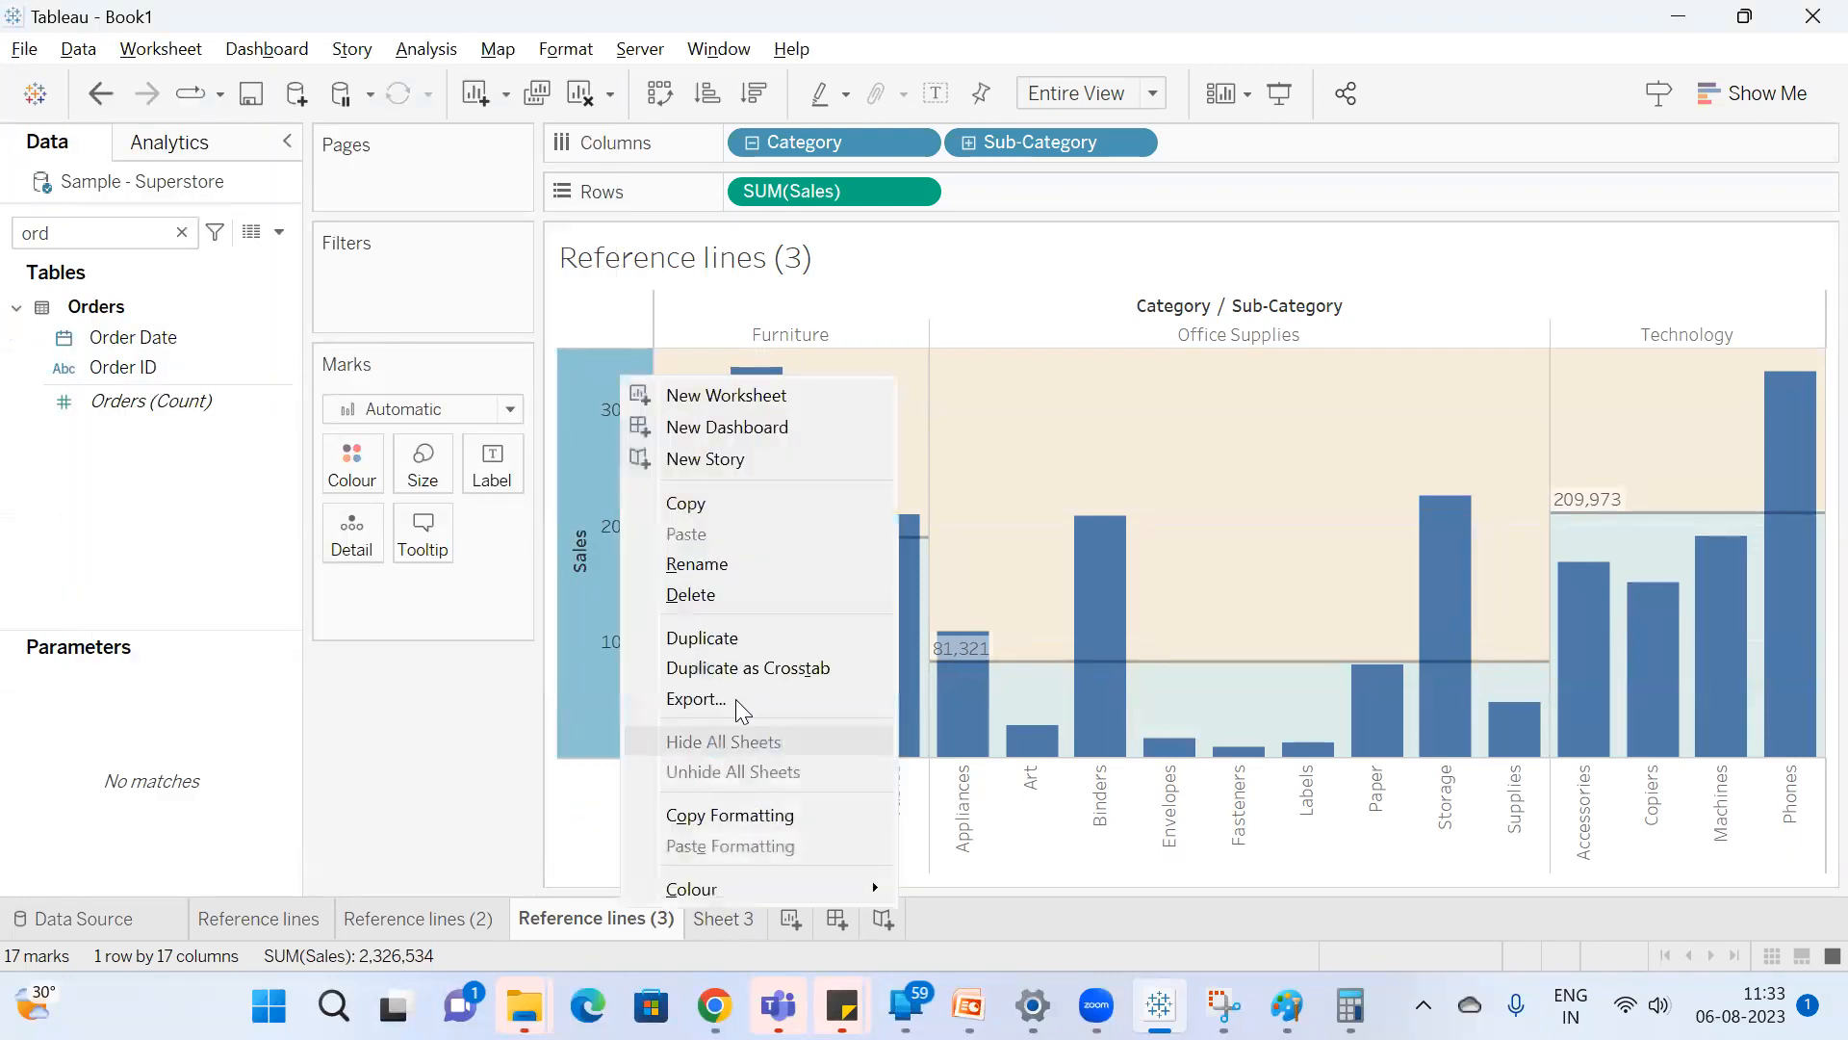
{"action": "left_click", "coordinate": [757, 641]}
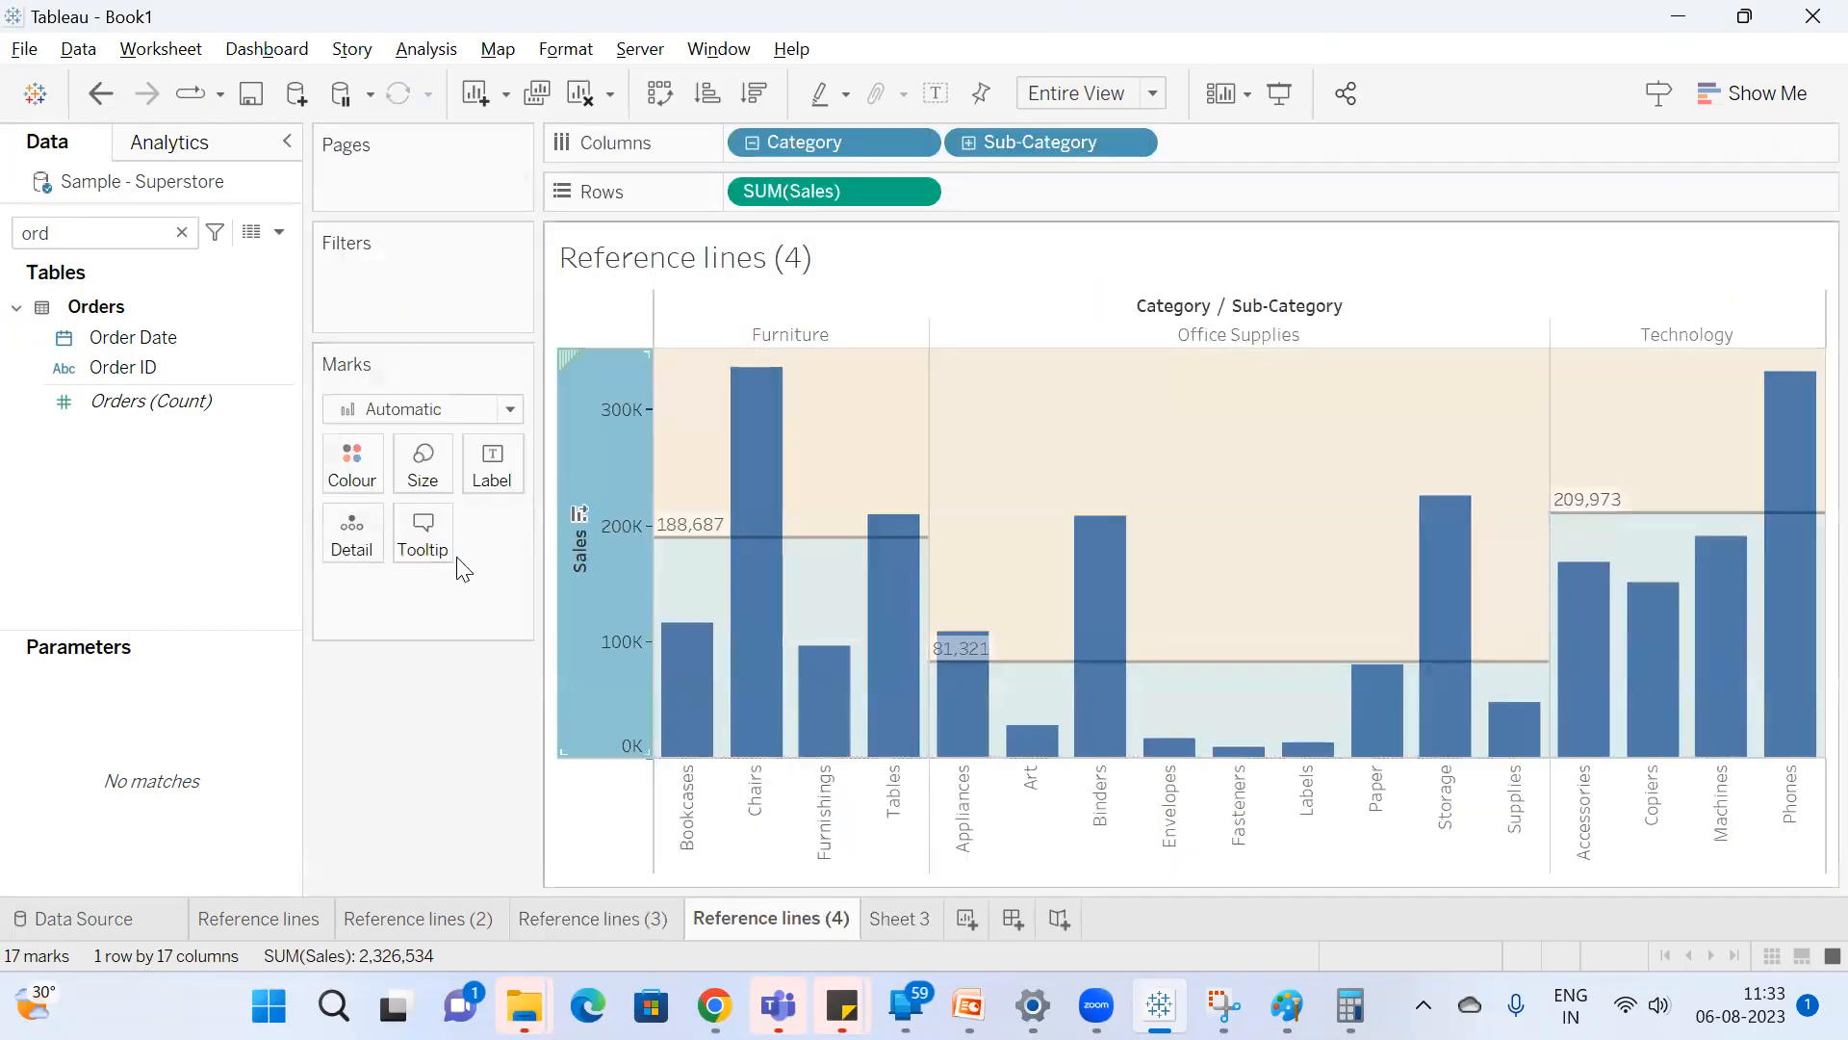
{"action": "right_click", "coordinate": [581, 562]}
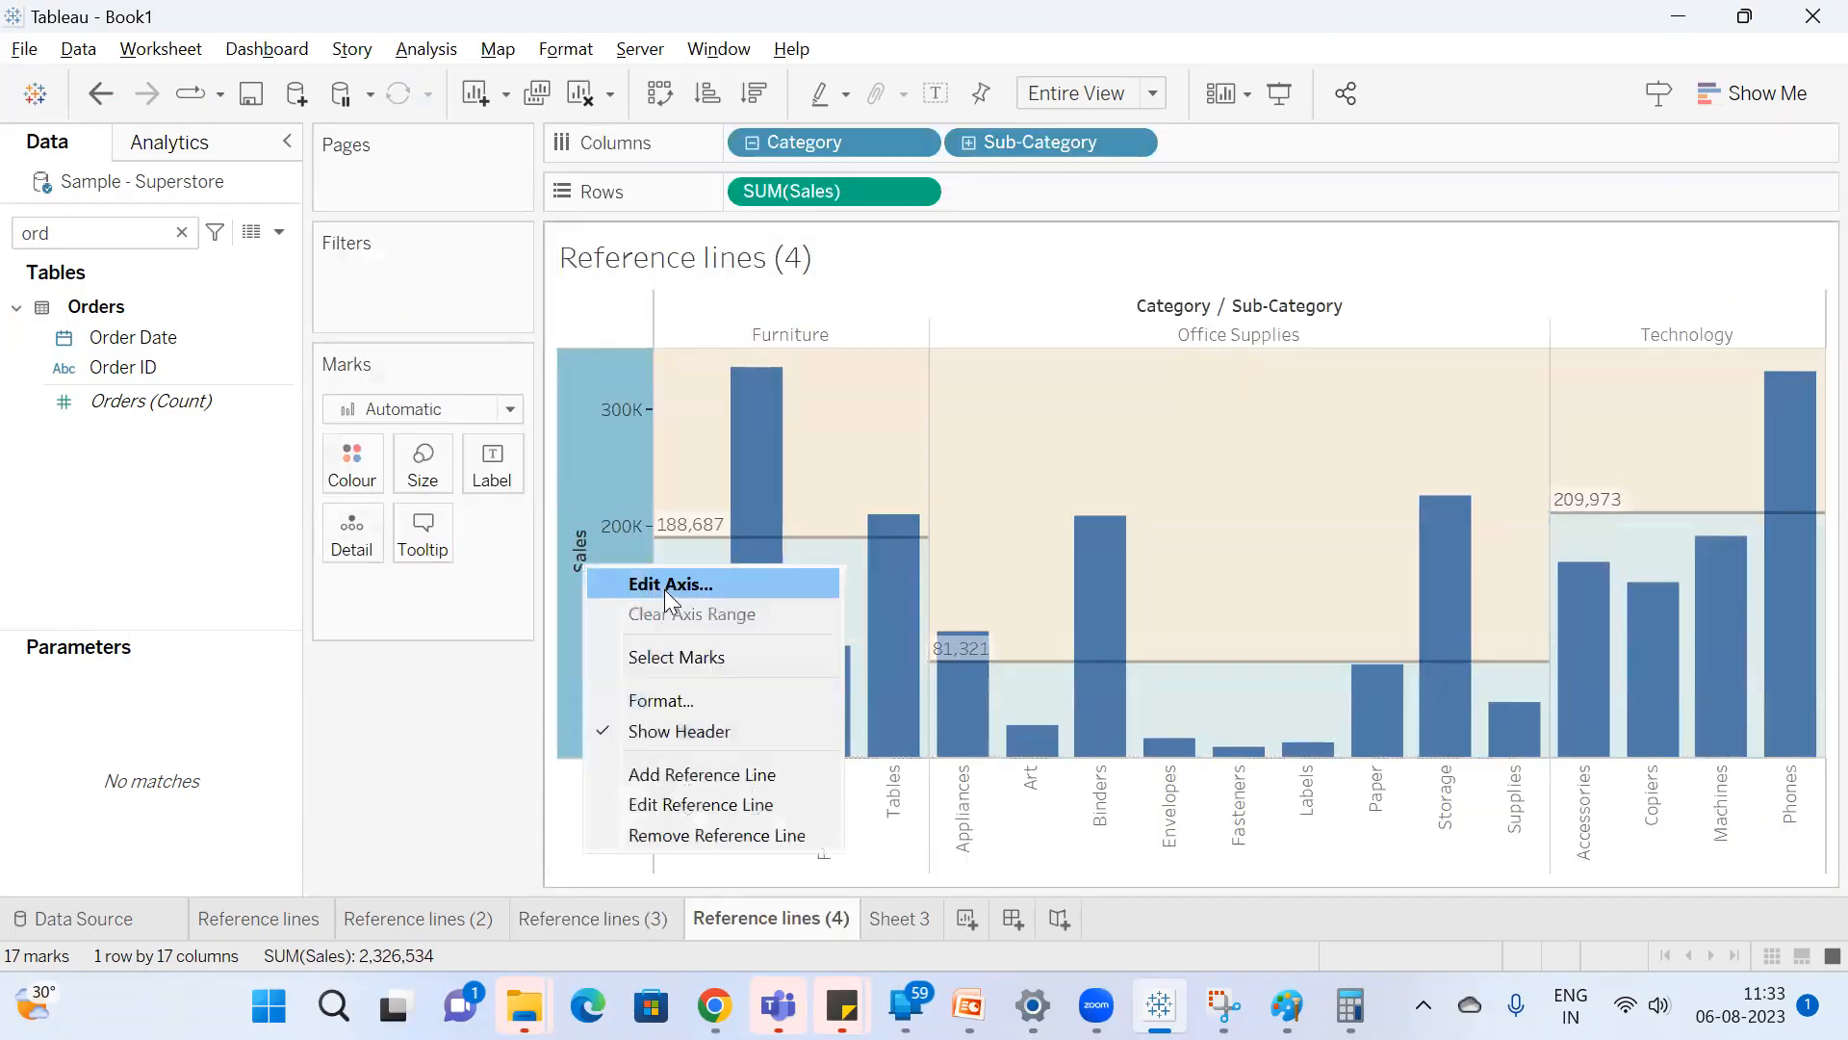
{"action": "left_click", "coordinate": [689, 797]}
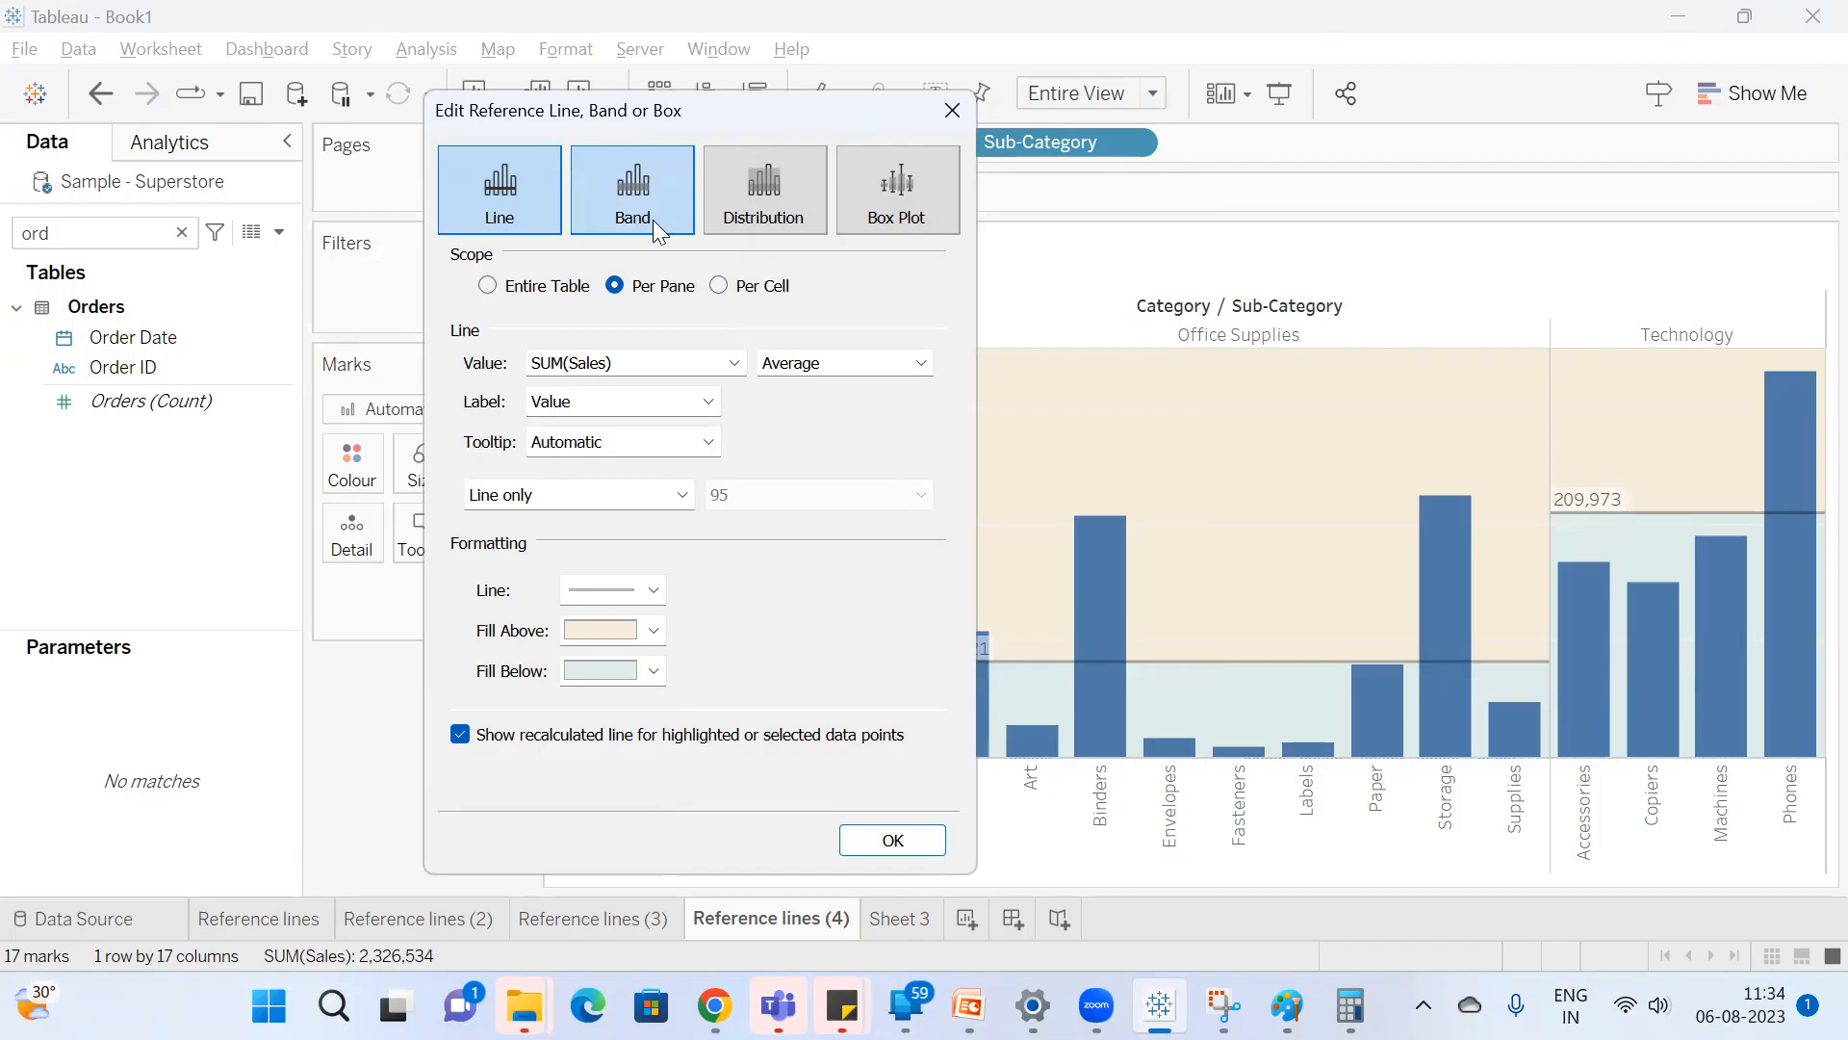
{"action": "left_click", "coordinate": [656, 200]}
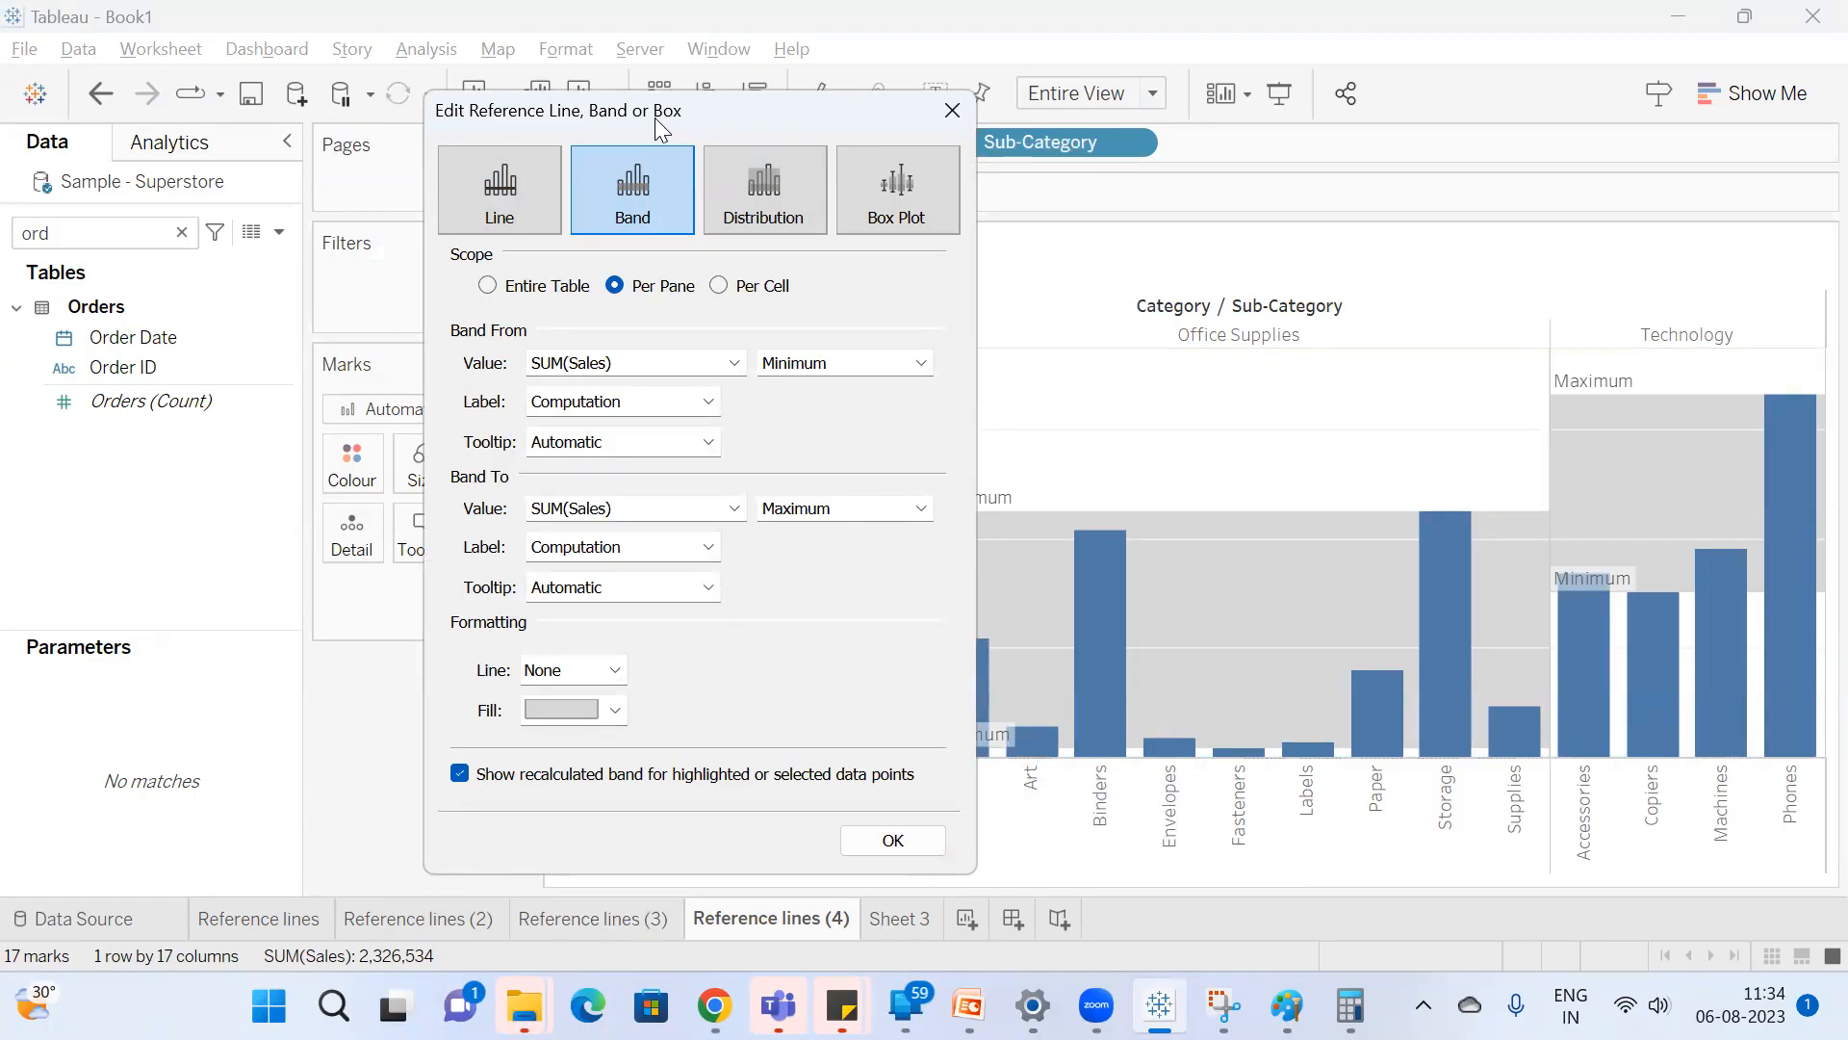
{"action": "left_click_drag", "start_coordinate": [585, 123], "coordinate": [454, 125]}
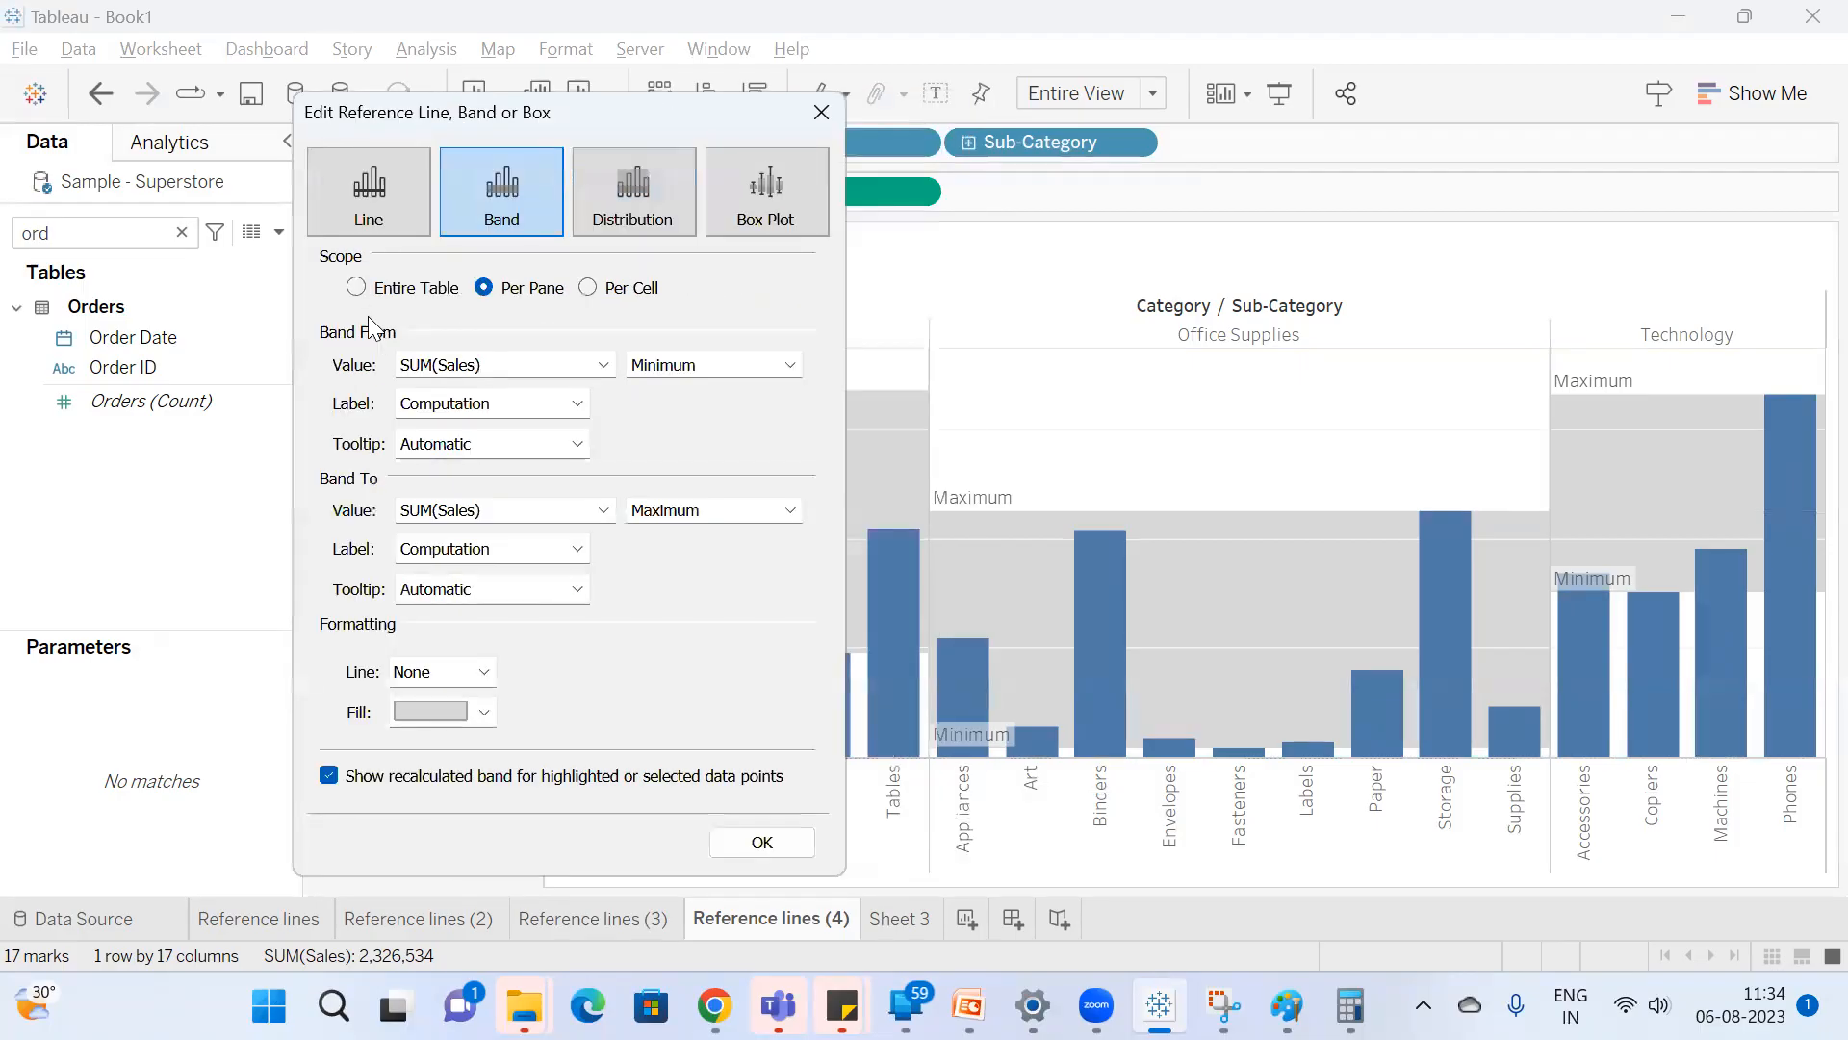
{"action": "left_click", "coordinate": [357, 286]}
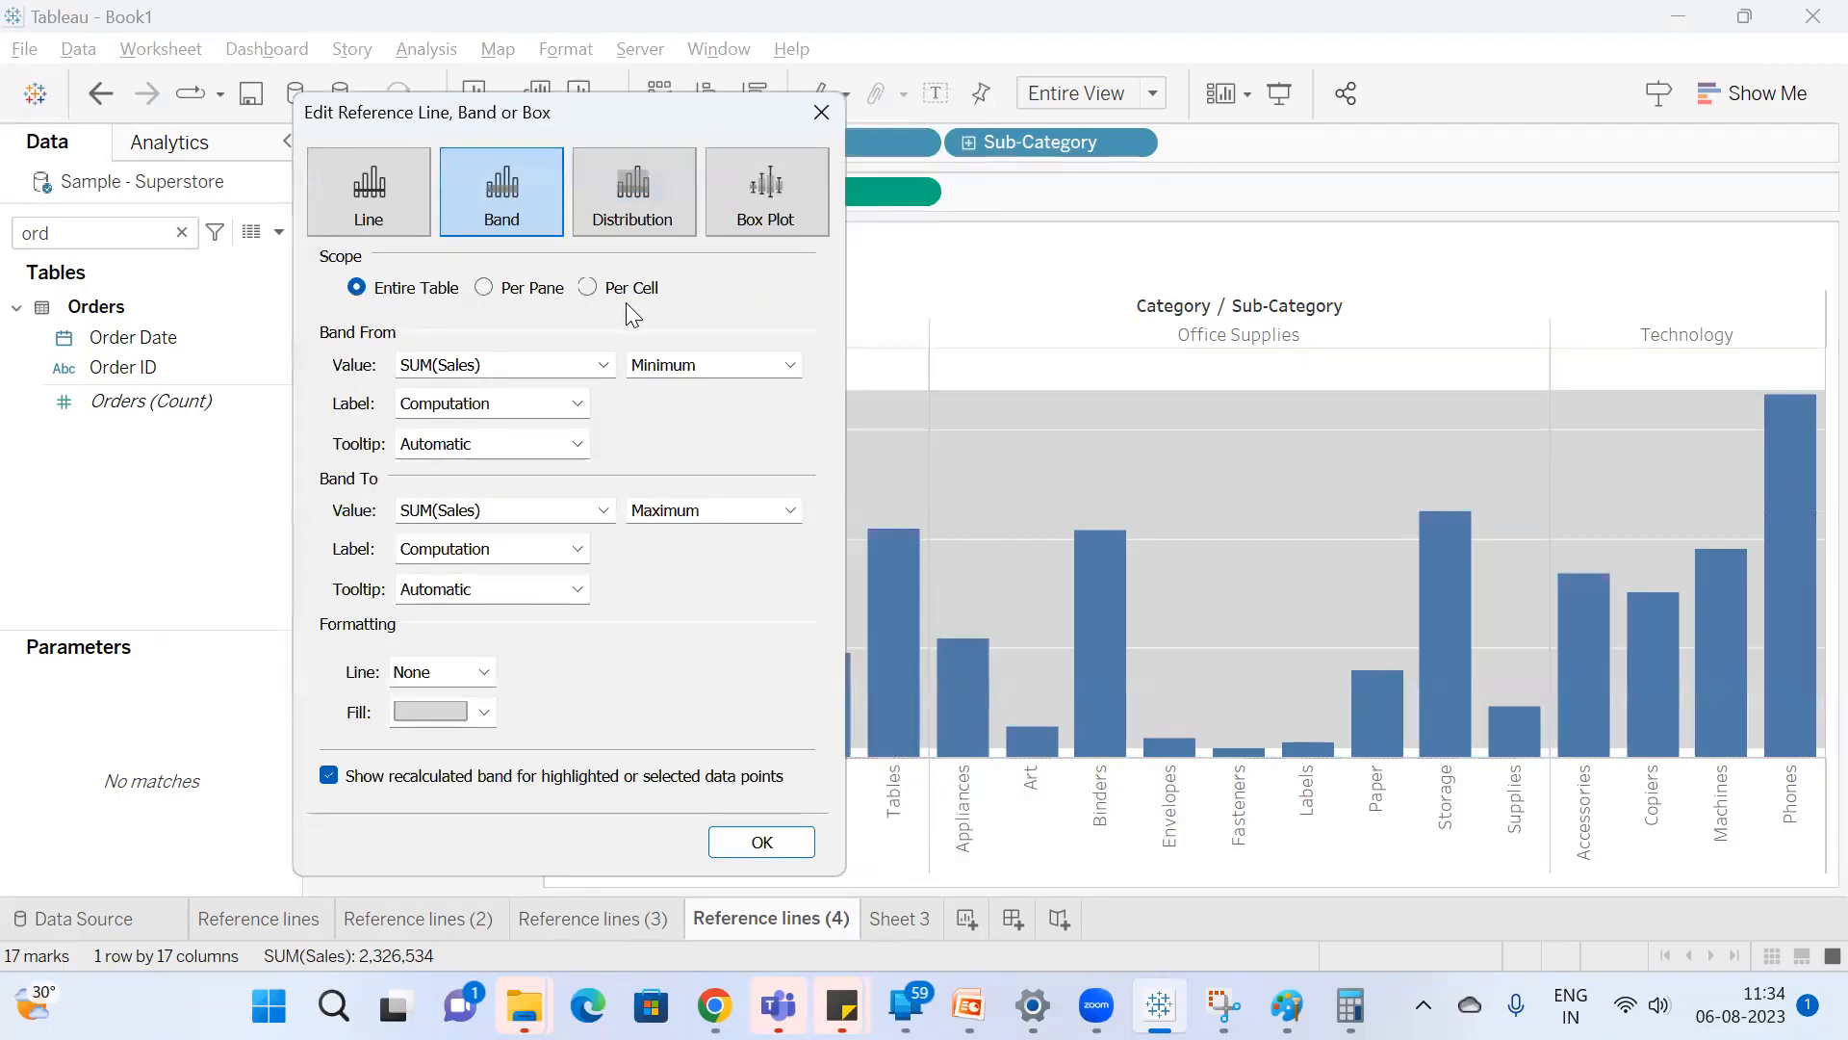
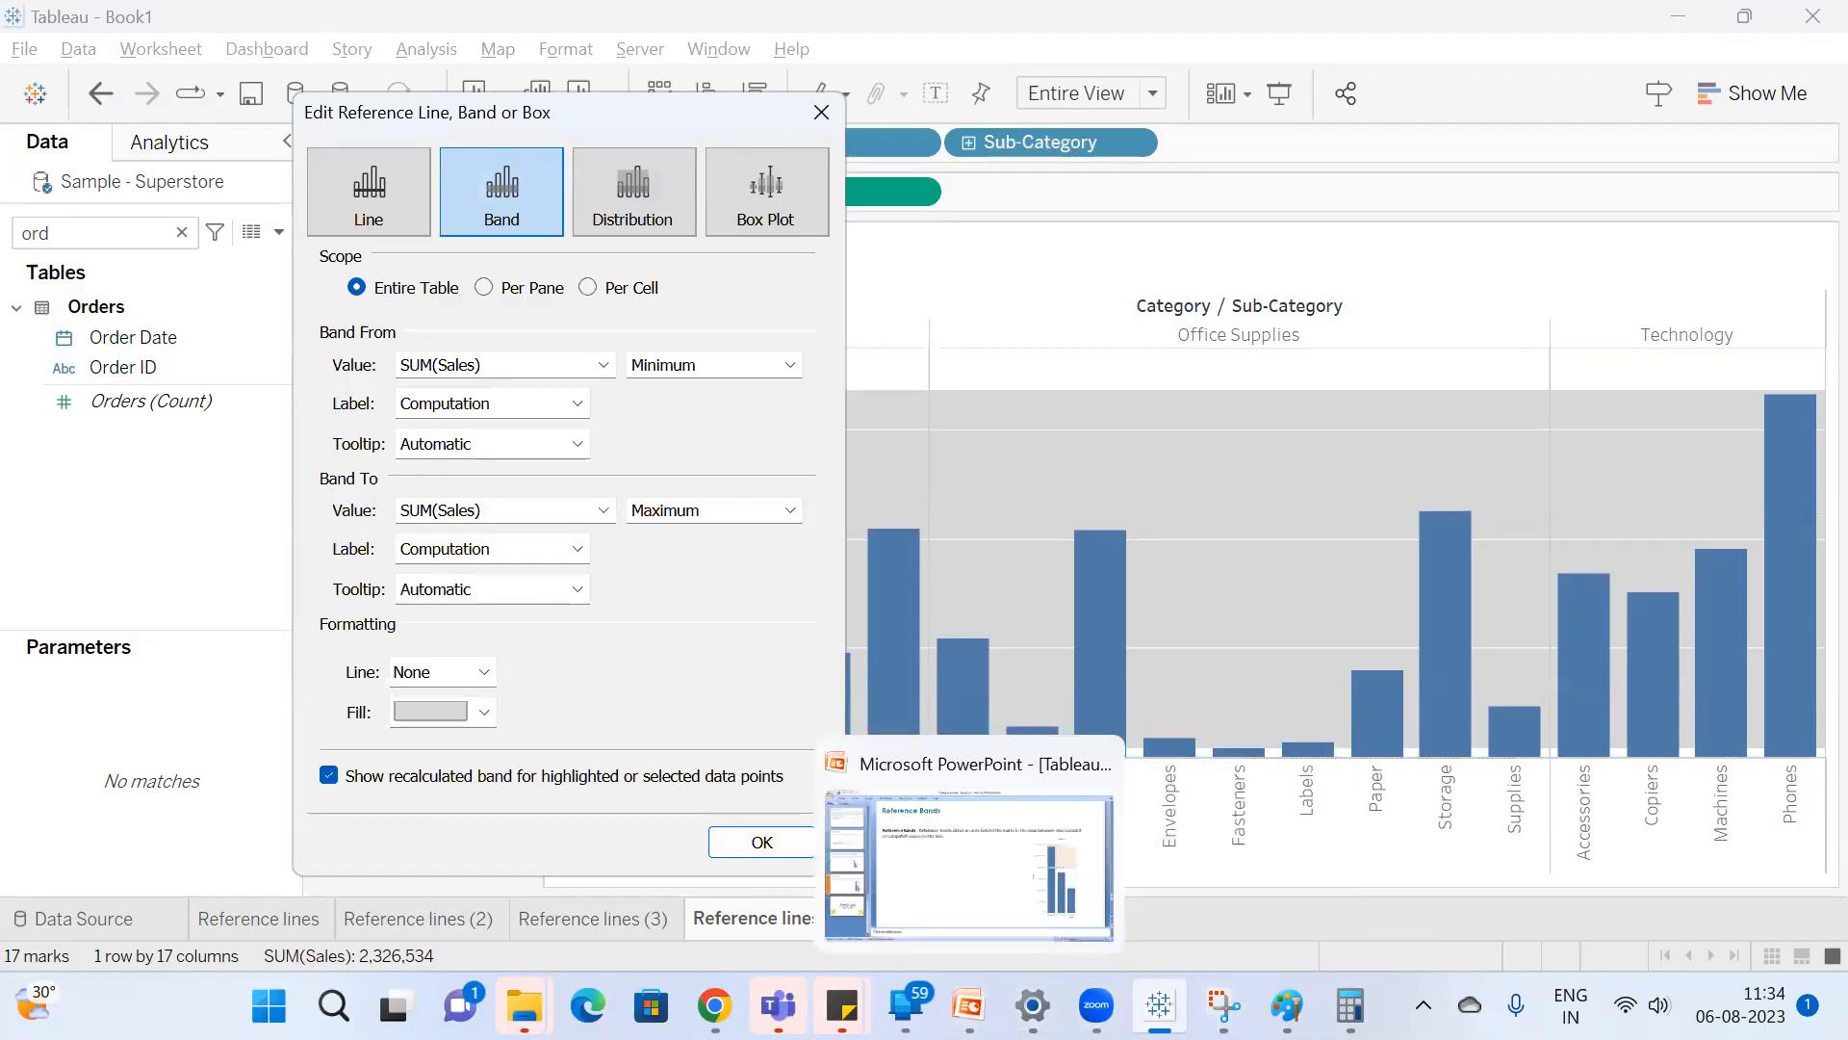
Switch to the Paint window with the sub-category chart and draw a straight line across all three panes at the 100K level.
{"action": "mouse_move", "coordinate": [1287, 1004]}
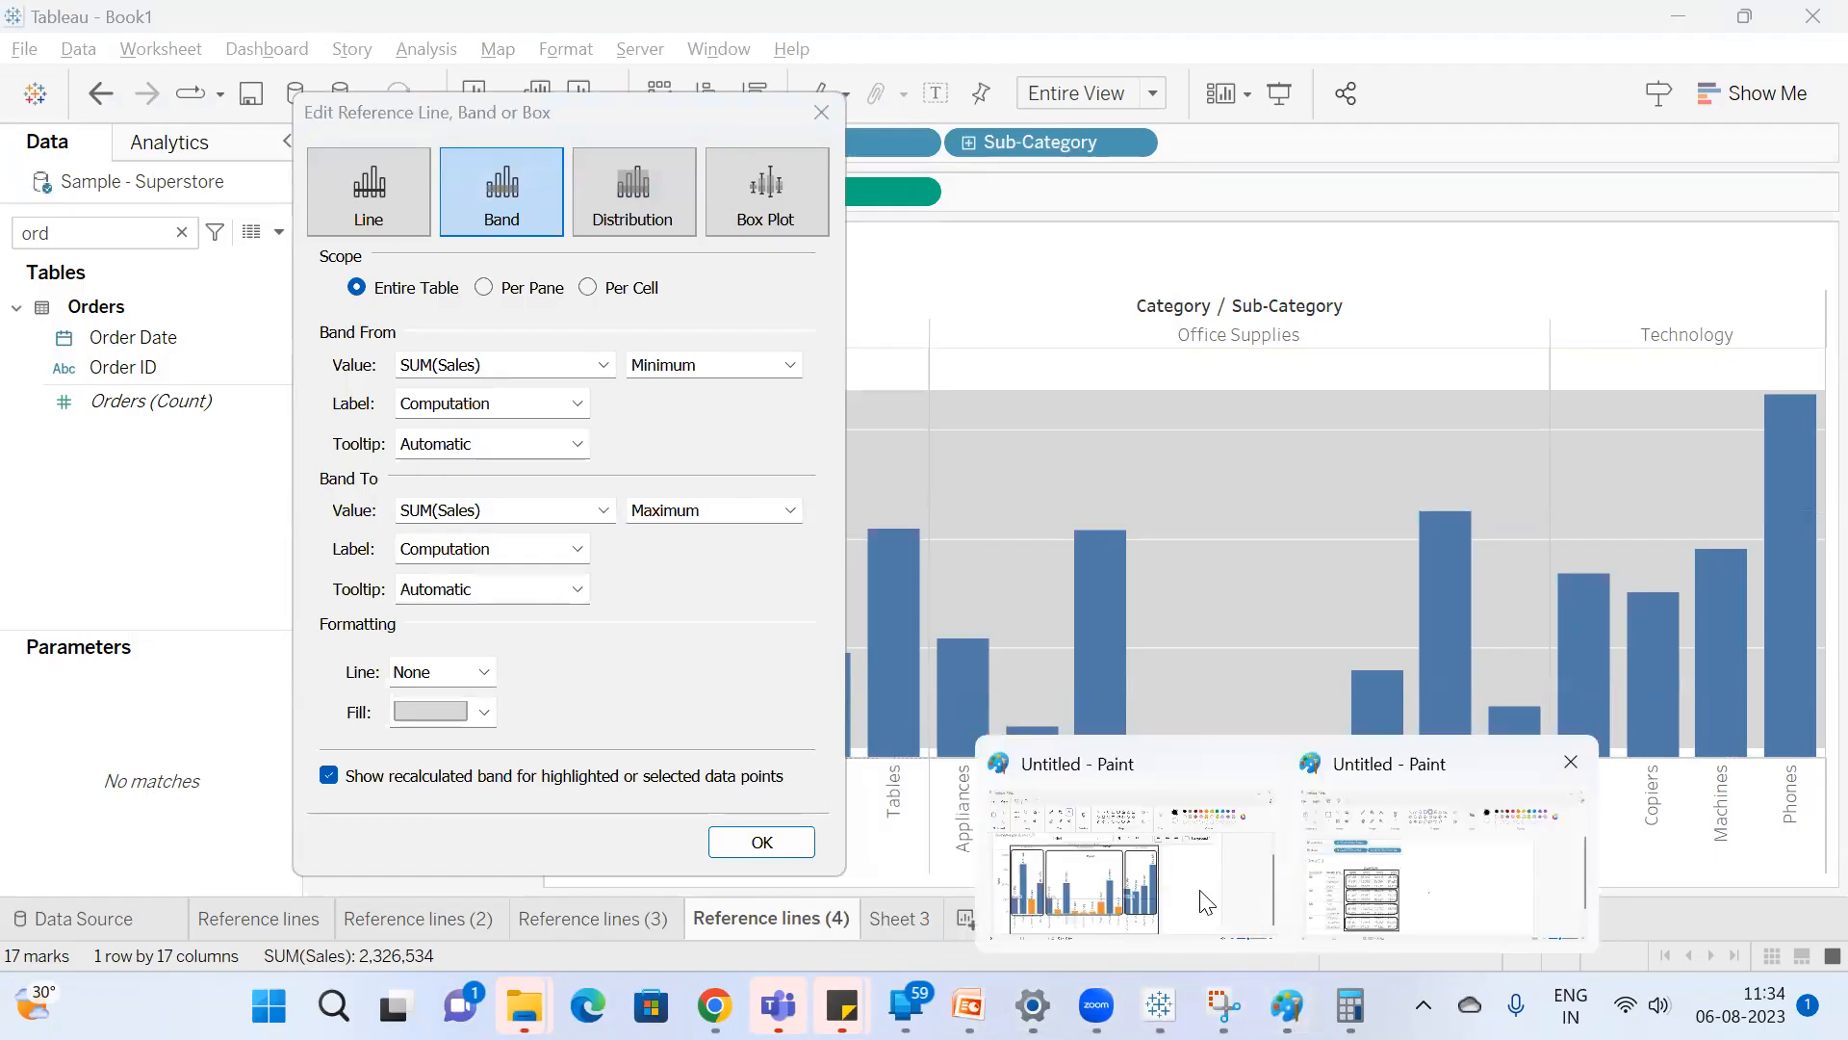
{"action": "left_click", "coordinate": [1174, 900]}
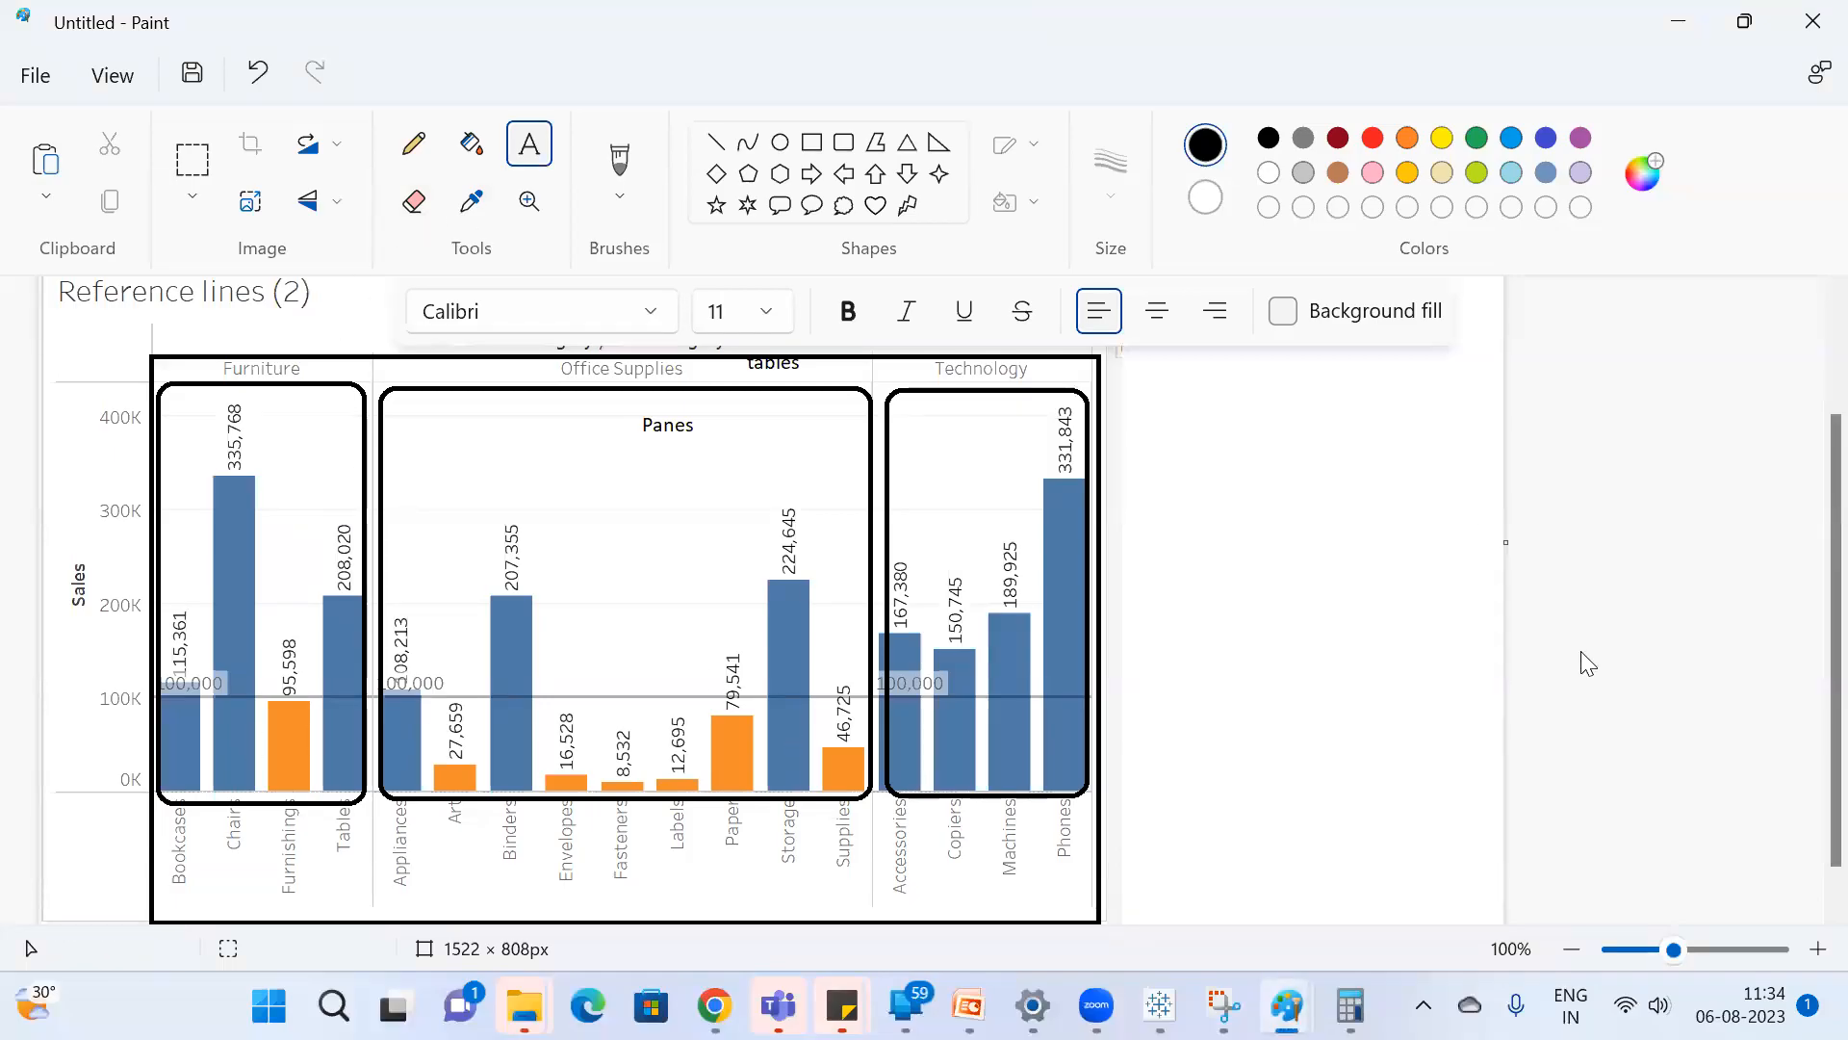
{"action": "left_click", "coordinate": [715, 142]}
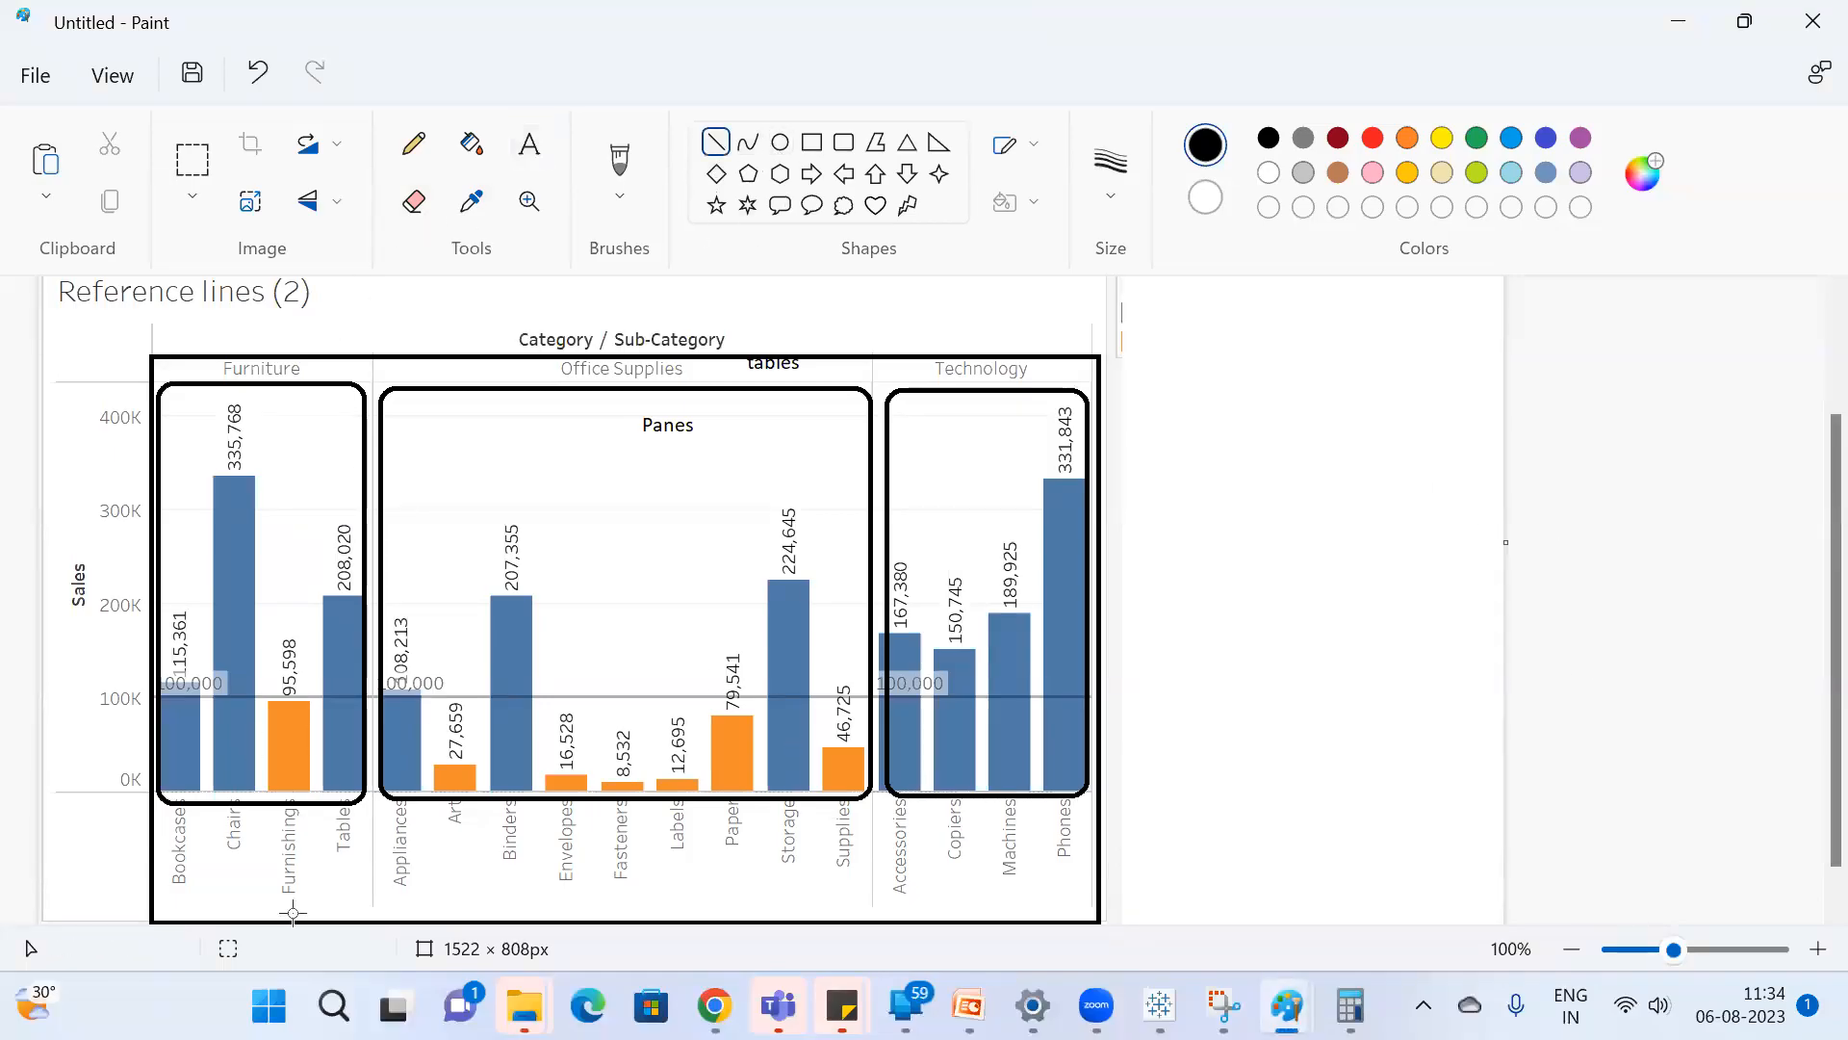
{"action": "mouse_move", "coordinate": [146, 700]}
{"action": "left_mouse_down"}
{"action": "mouse_move", "coordinate": [967, 680]}
{"action": "mouse_move", "coordinate": [1073, 709]}
{"action": "mouse_move", "coordinate": [1094, 695]}
{"action": "left_mouse_up"}
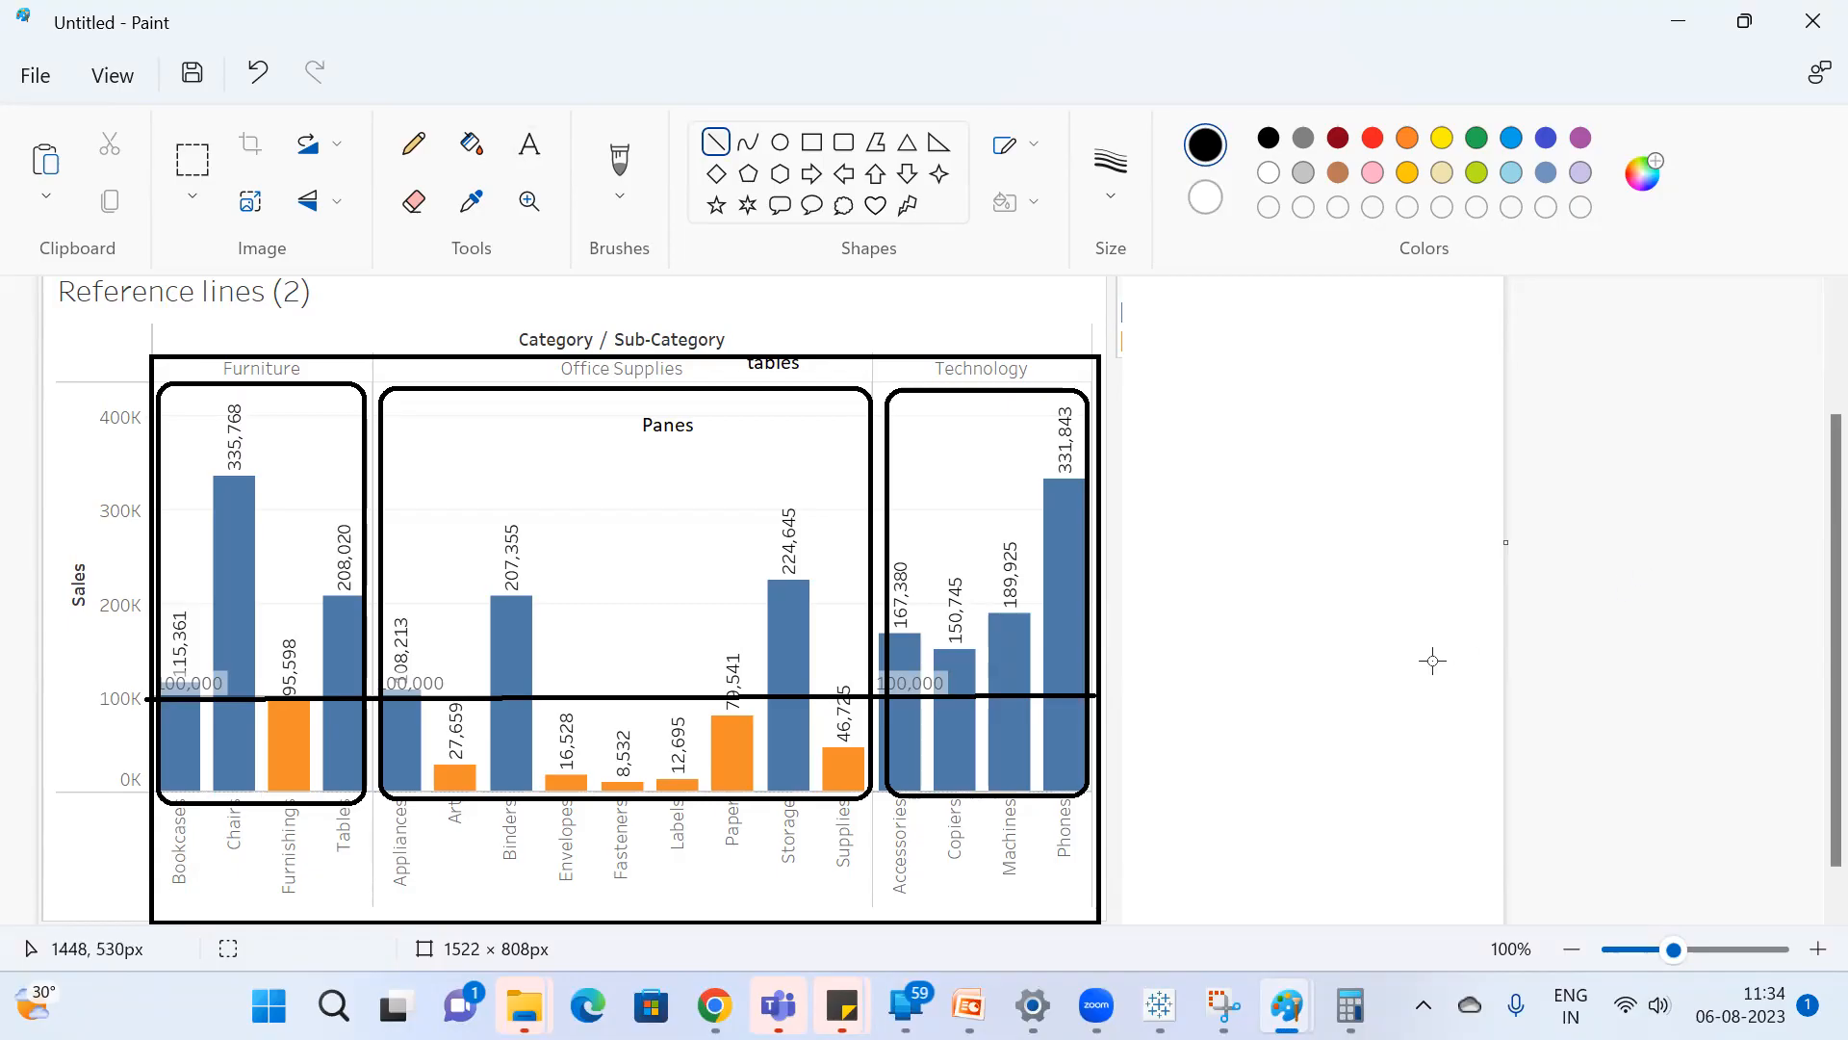
Find and launch Microsoft Excel to start a blank workbook.
{"action": "key", "text": "super"}
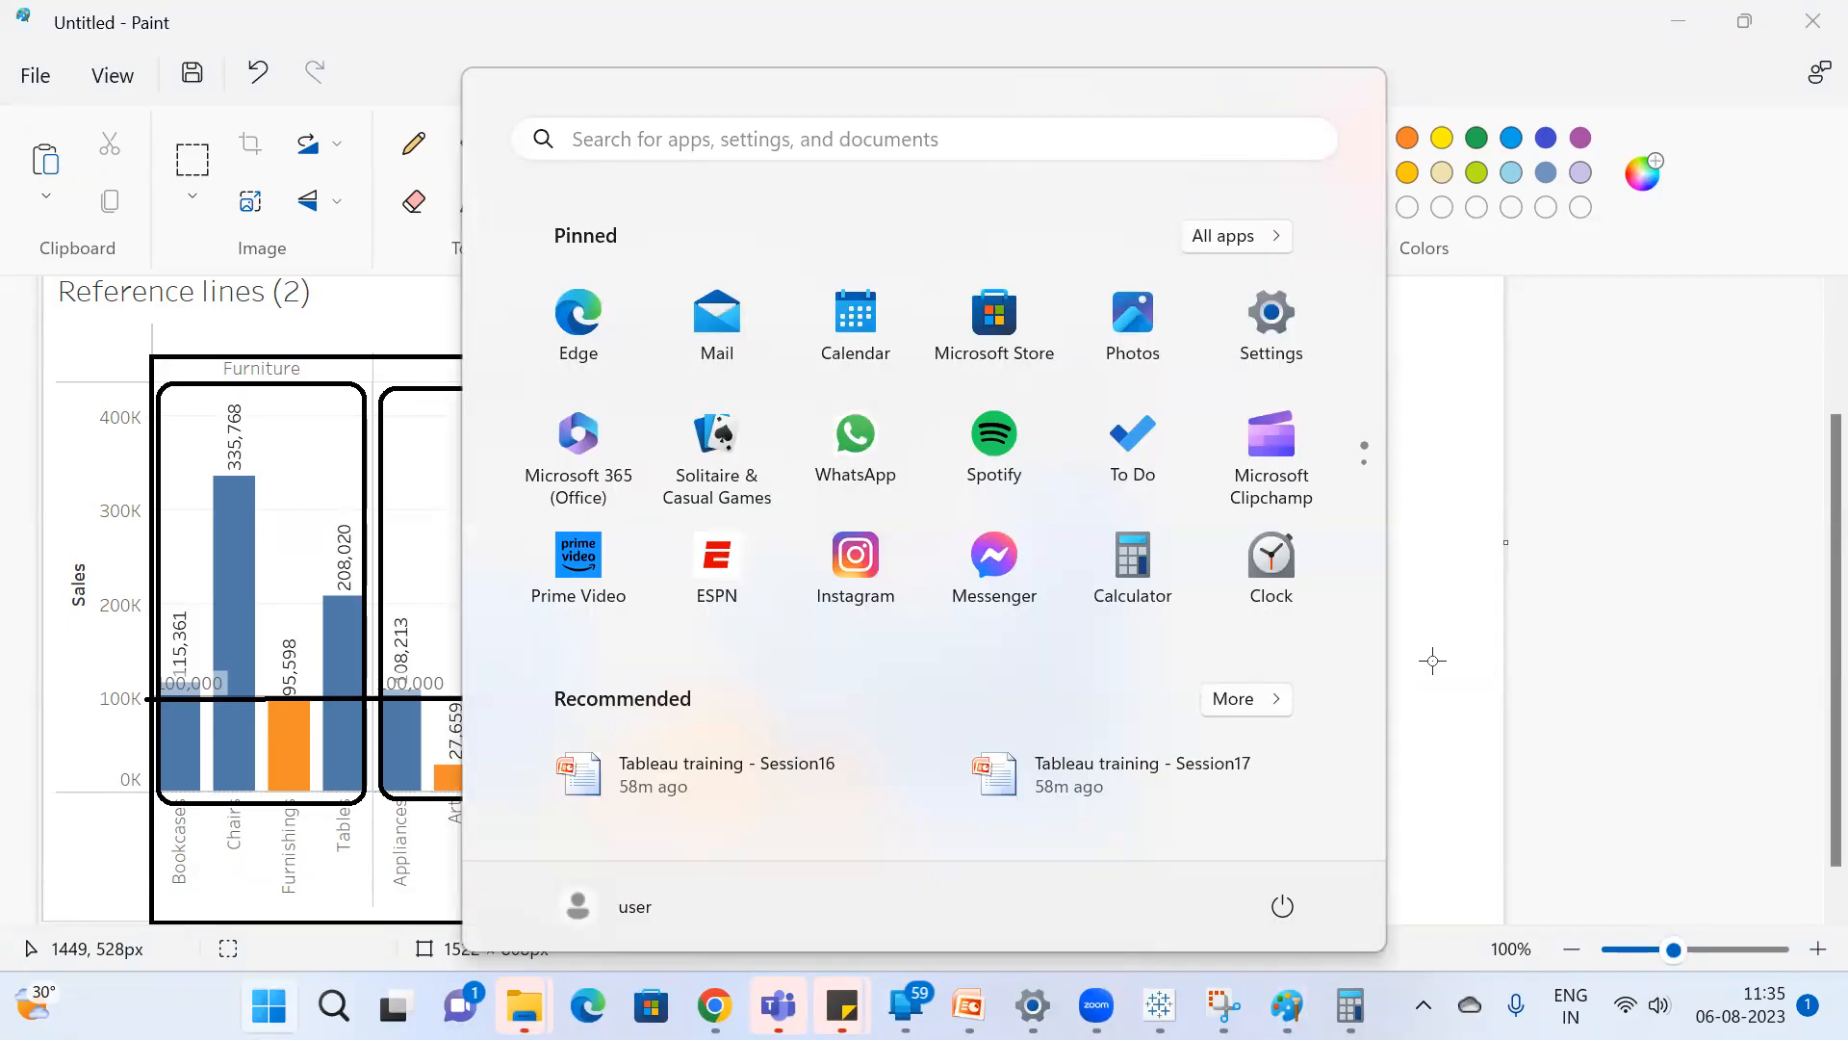
{"action": "type", "text": "ec"}
{"action": "key", "text": "BackSpace"}
{"action": "type", "text": "x"}
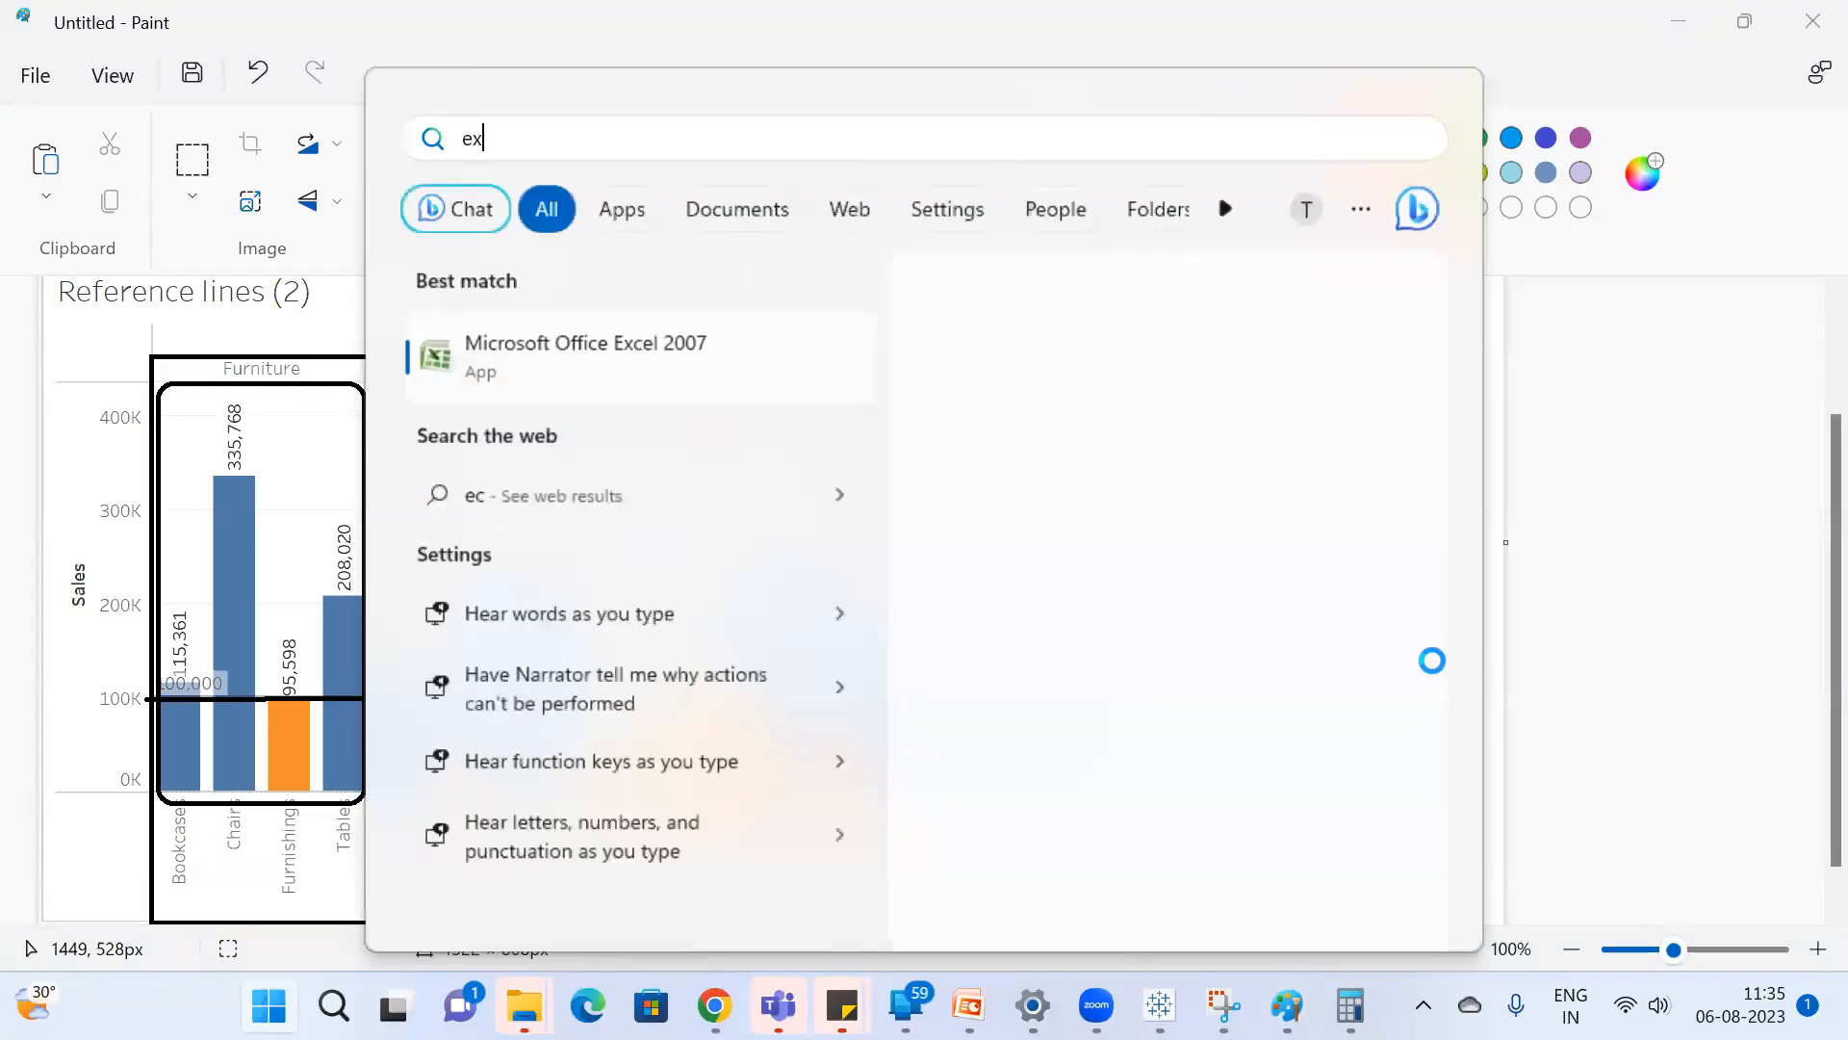
{"action": "type", "text": "c"}
{"action": "key", "text": "Return"}
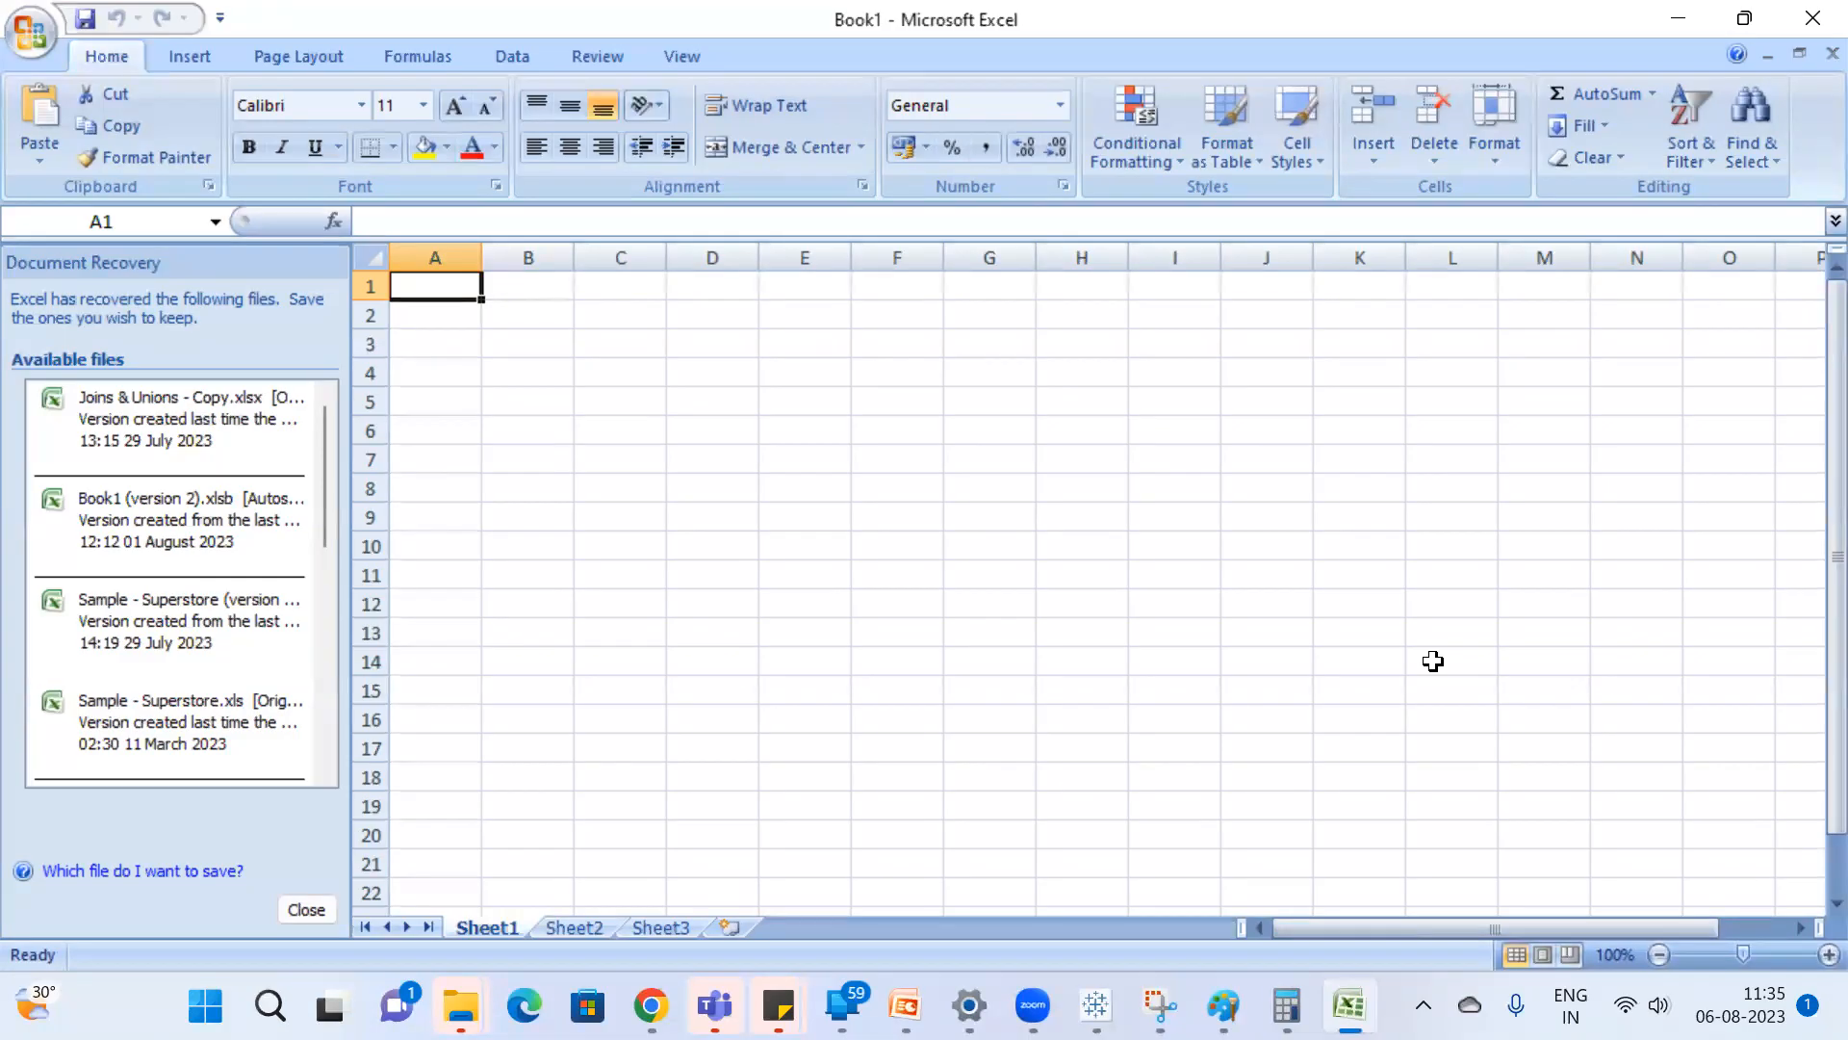
Enter the headers Employees in A1 and Age in B1, fitting column A's width to its text.
{"action": "type", "text": "Employ"}
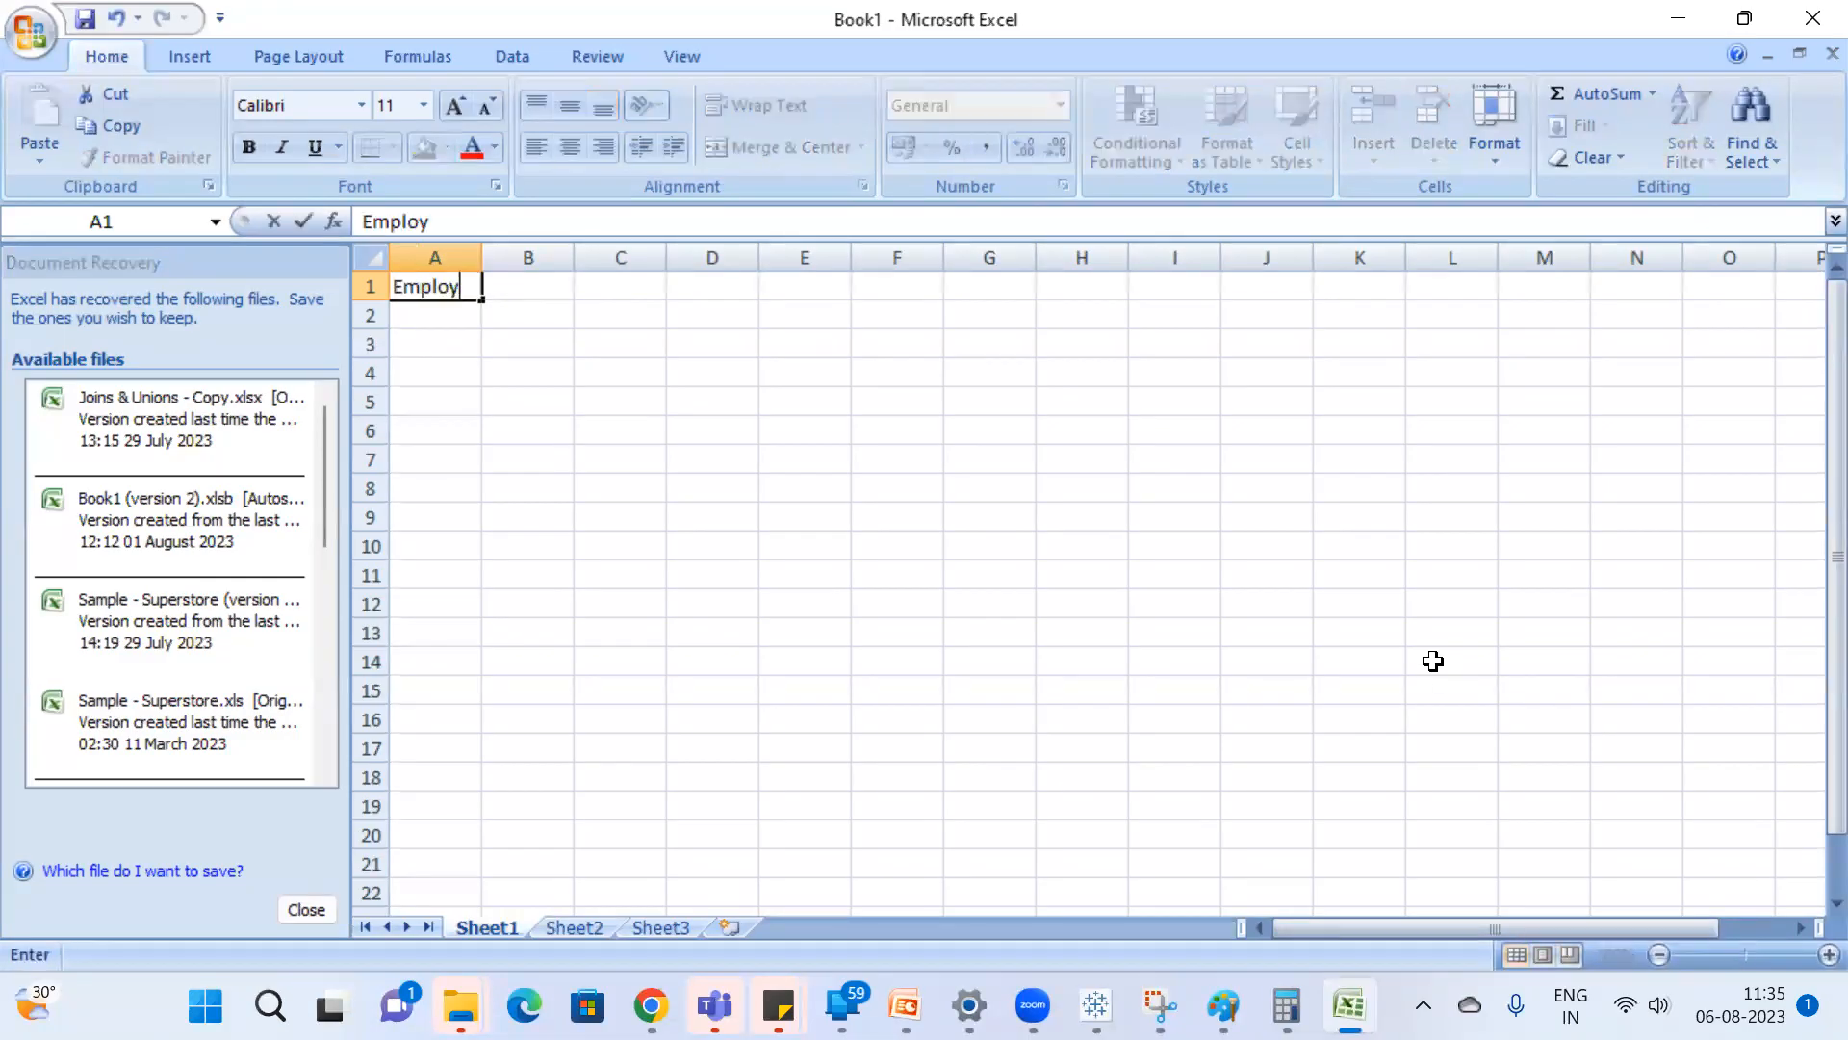
{"action": "type", "text": "eeo"}
{"action": "key", "text": "BackSpace"}
{"action": "key", "text": "BackSpace"}
{"action": "type", "text": "es"}
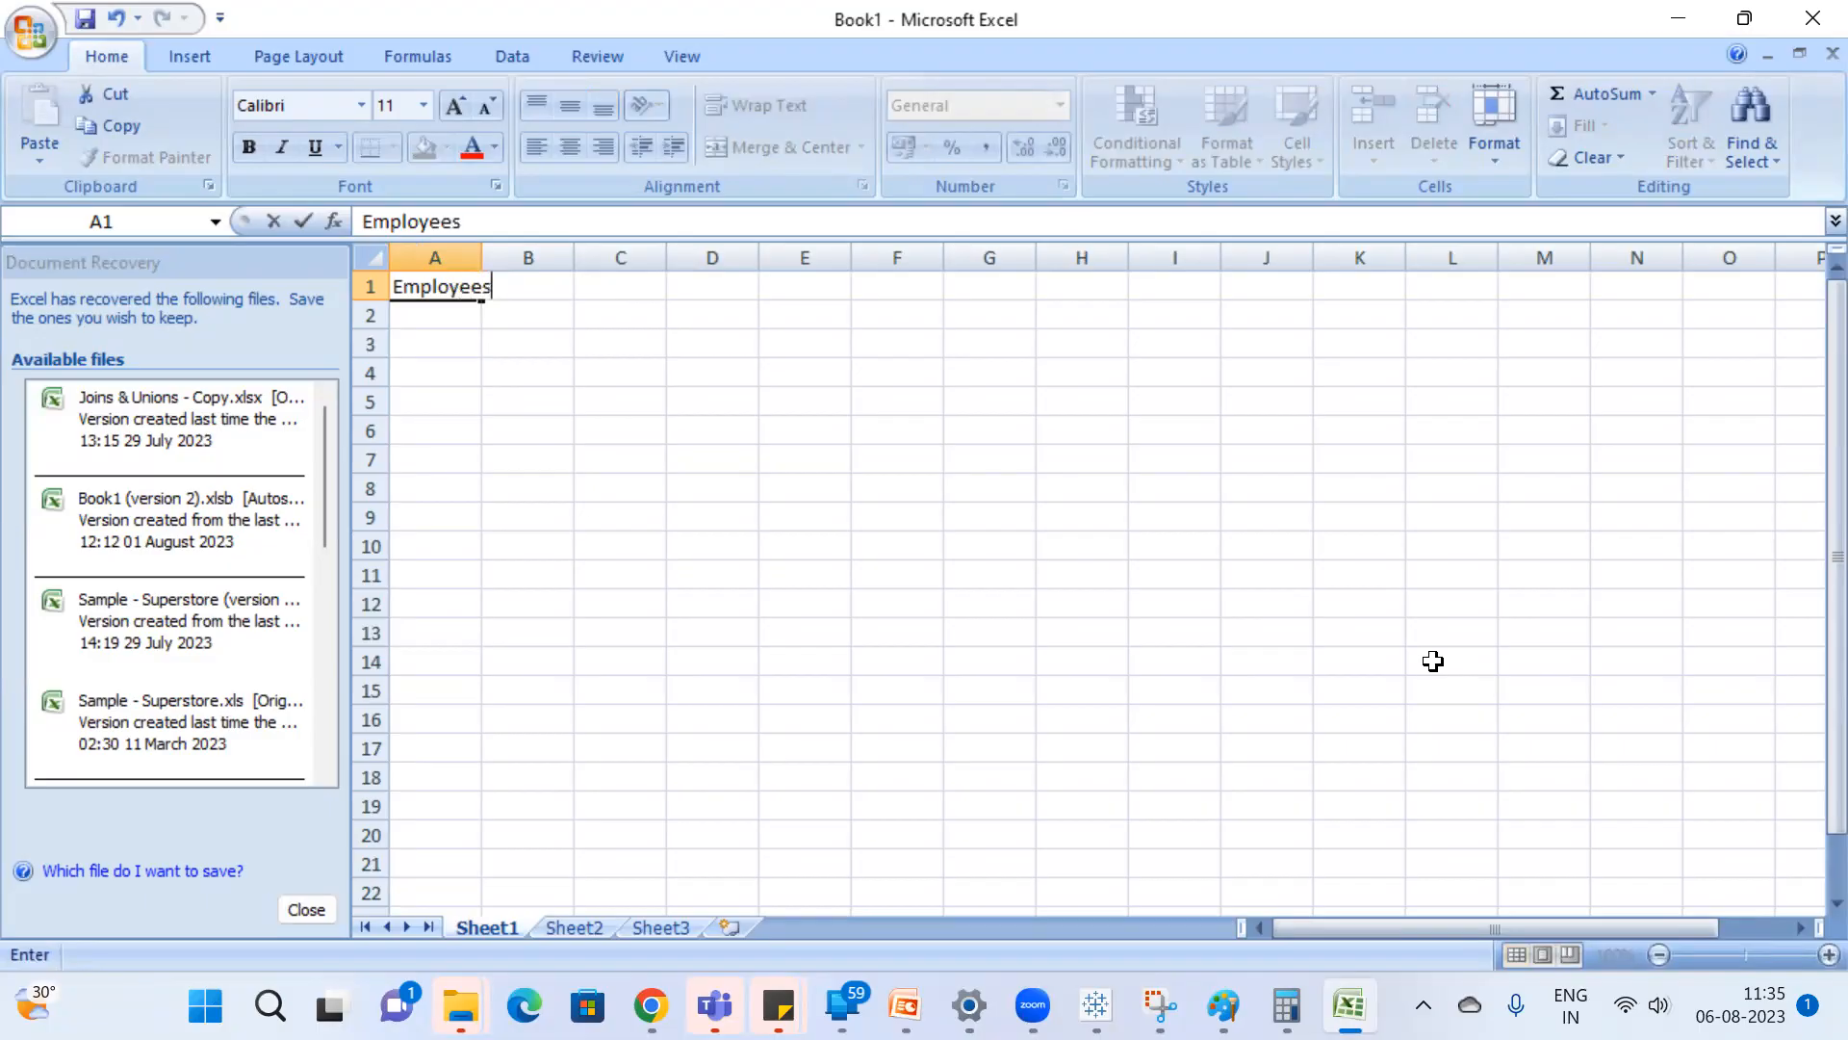
{"action": "left_click", "coordinate": [487, 257]}
{"action": "double_click", "coordinate": [482, 258]}
{"action": "left_click", "coordinate": [571, 284]}
{"action": "type", "text": "Age"}
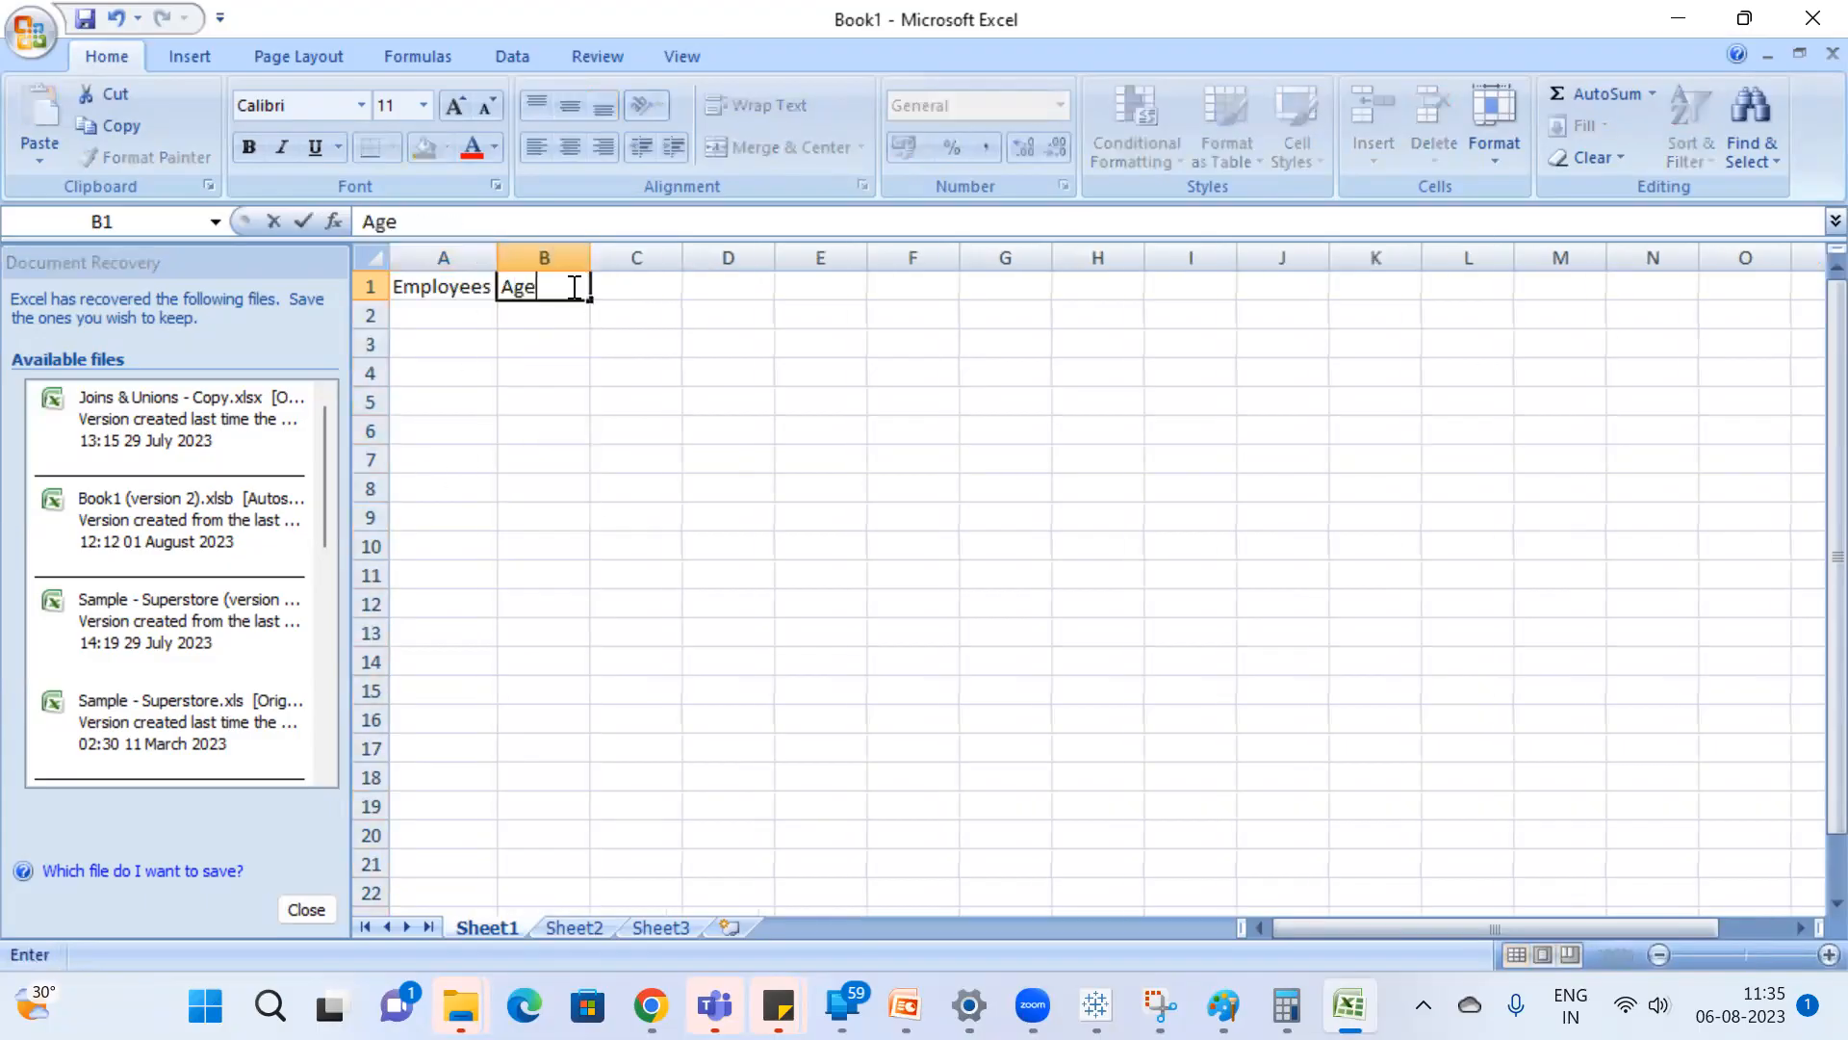
{"action": "key", "text": "Return"}
{"action": "key", "text": "Left"}
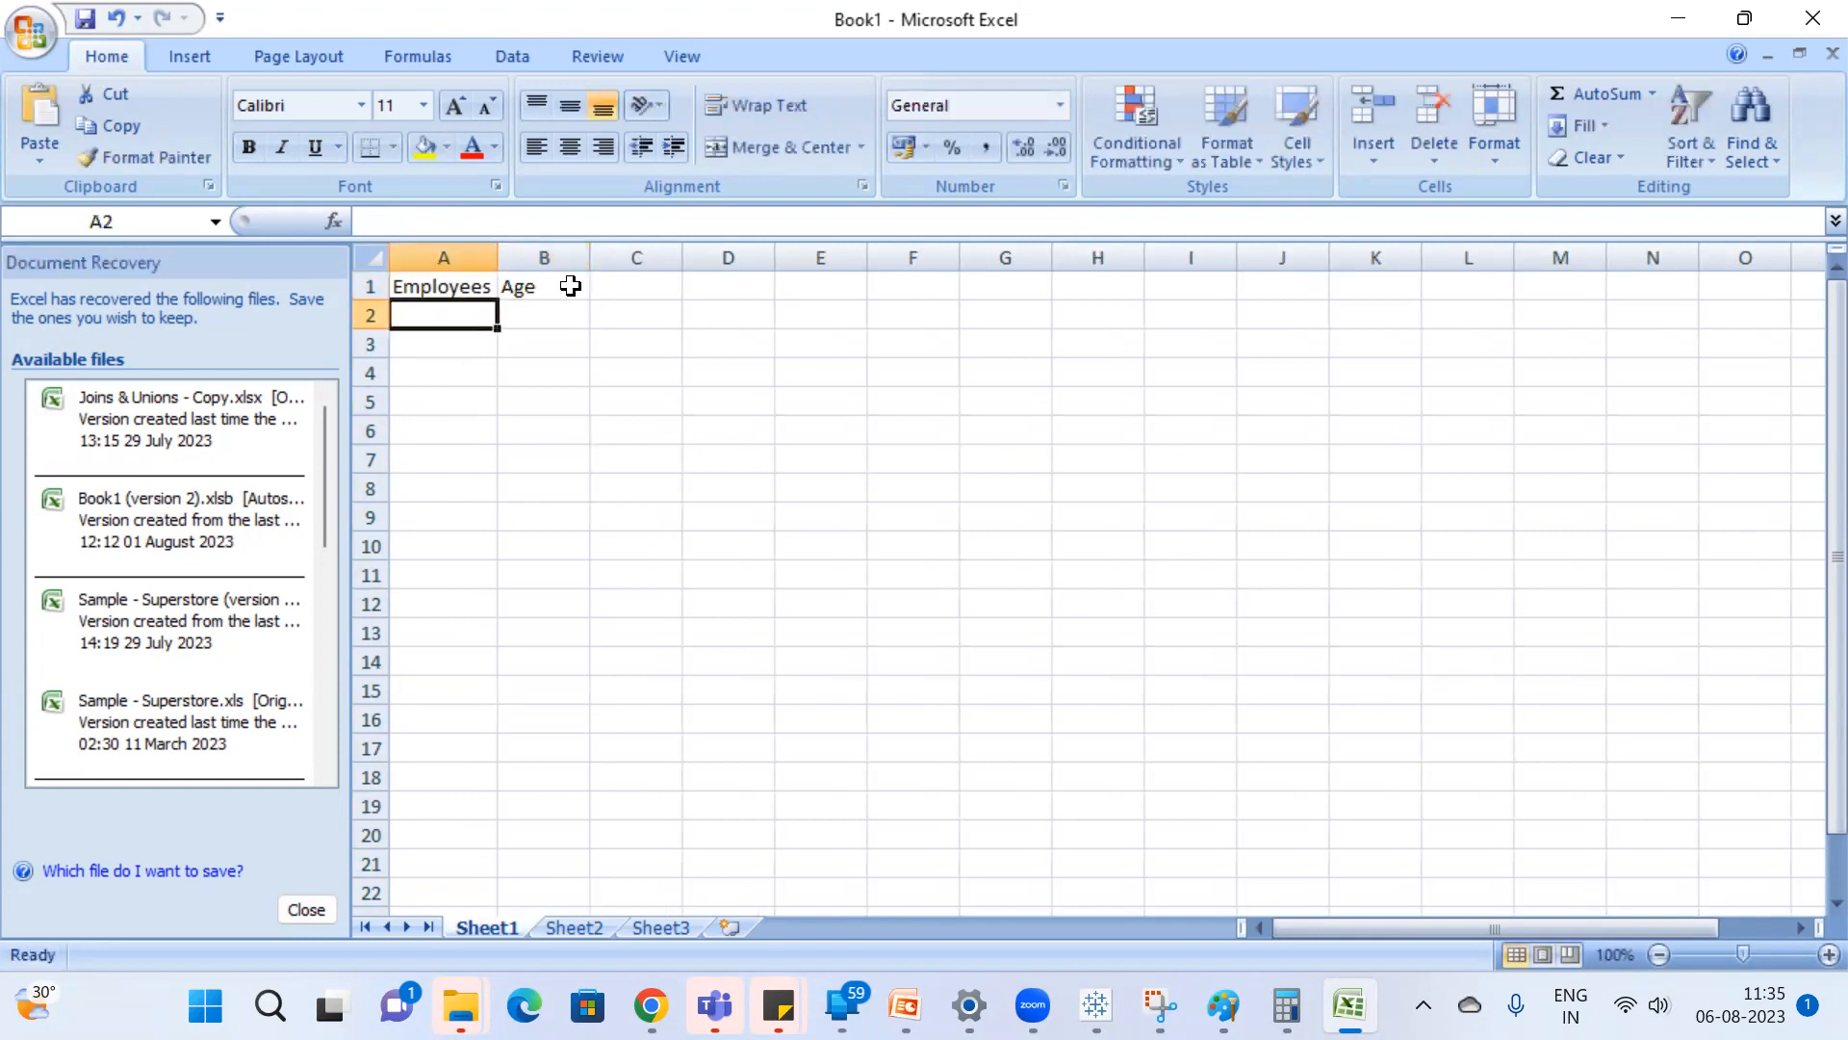
Fill cells A2 to A7 under Employees with six employees' first names.
{"action": "type", "text": "Ajay"}
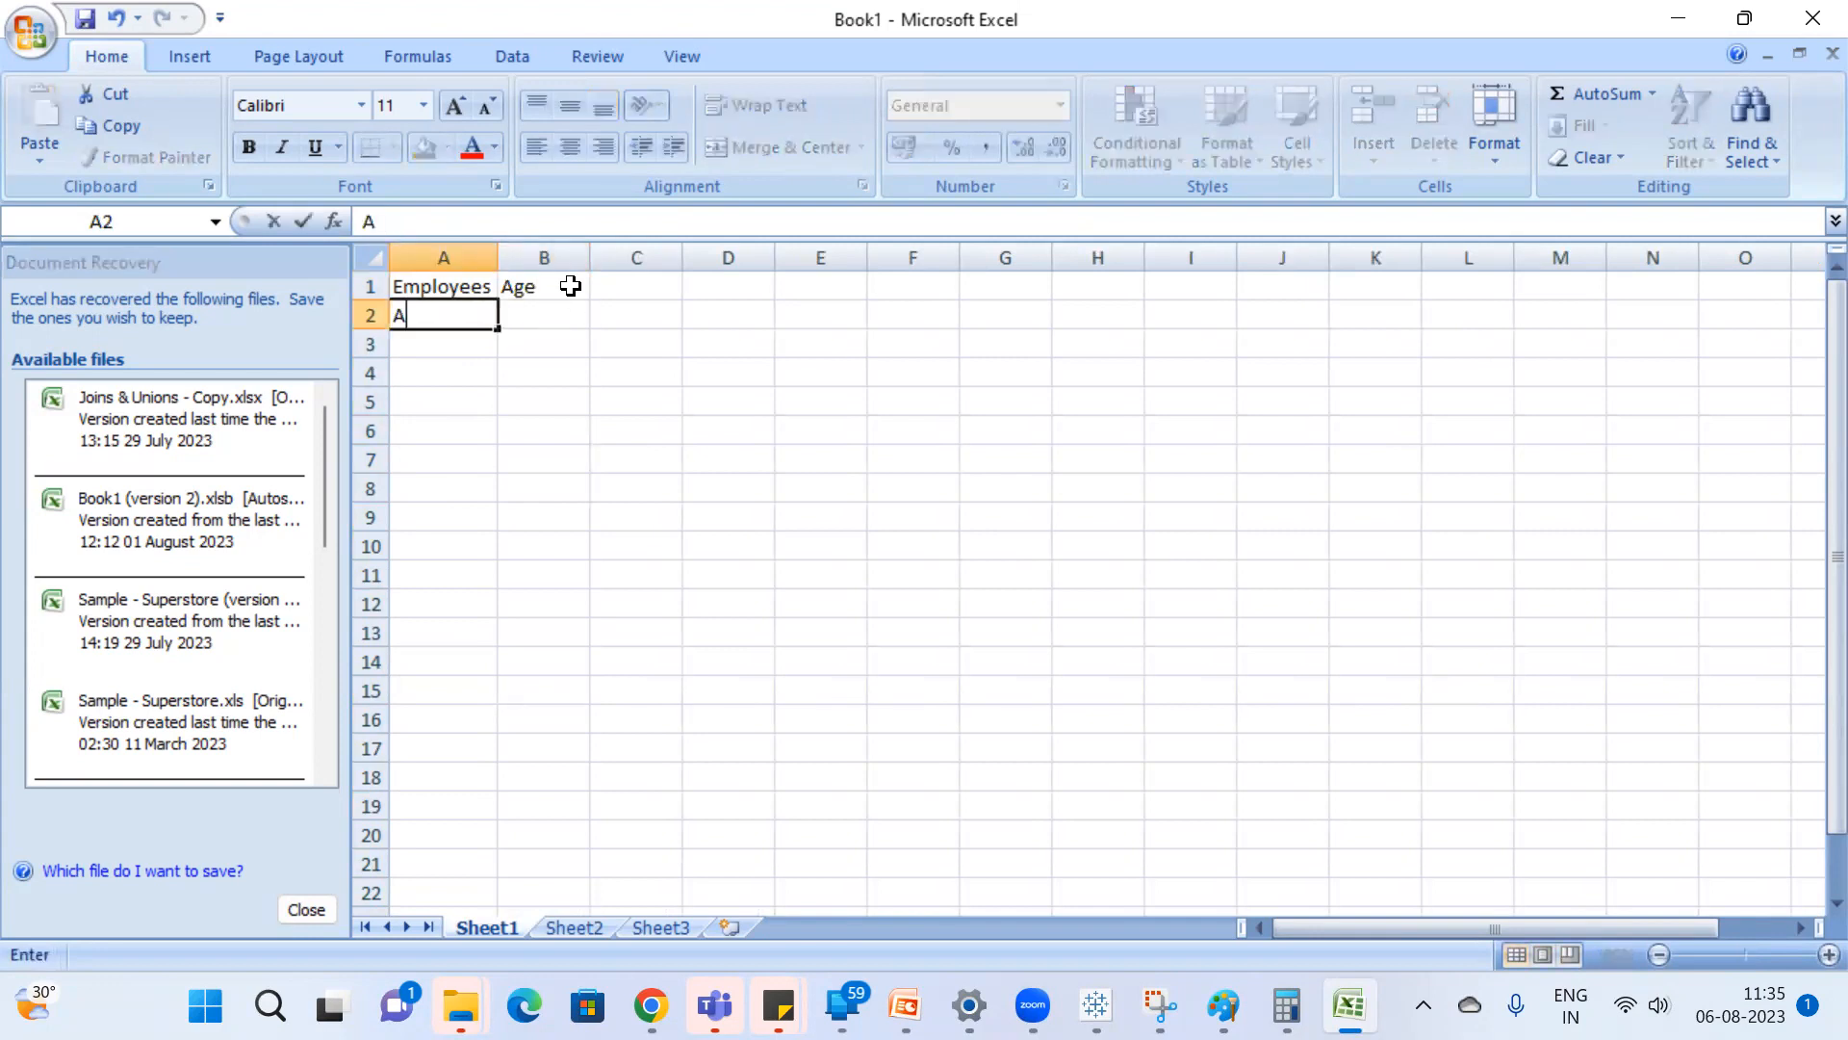
{"action": "key", "text": "Return"}
{"action": "type", "text": "Vu"}
{"action": "key", "text": "BackSpace"}
{"action": "type", "text": "ijay"}
{"action": "key", "text": "Return"}
{"action": "type", "text": "Raju"}
{"action": "key", "text": "Return"}
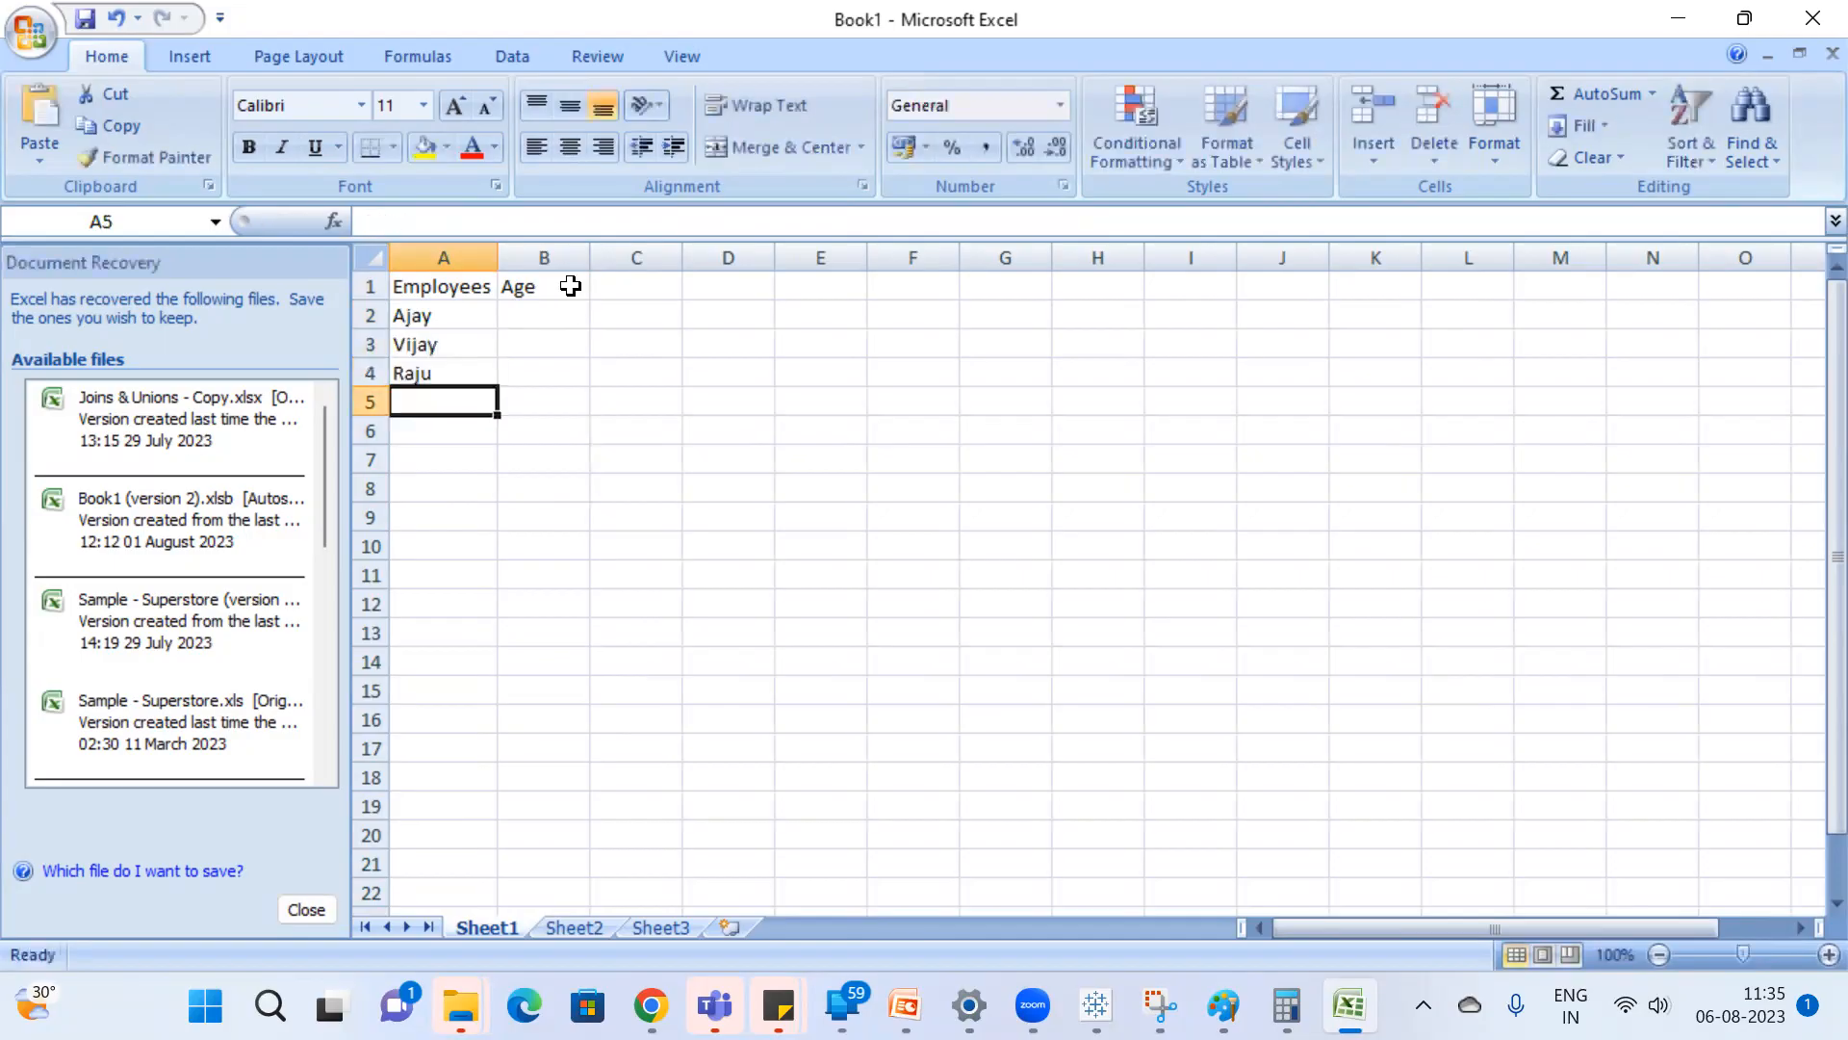
{"action": "type", "text": "Rani"}
{"action": "key", "text": "Return"}
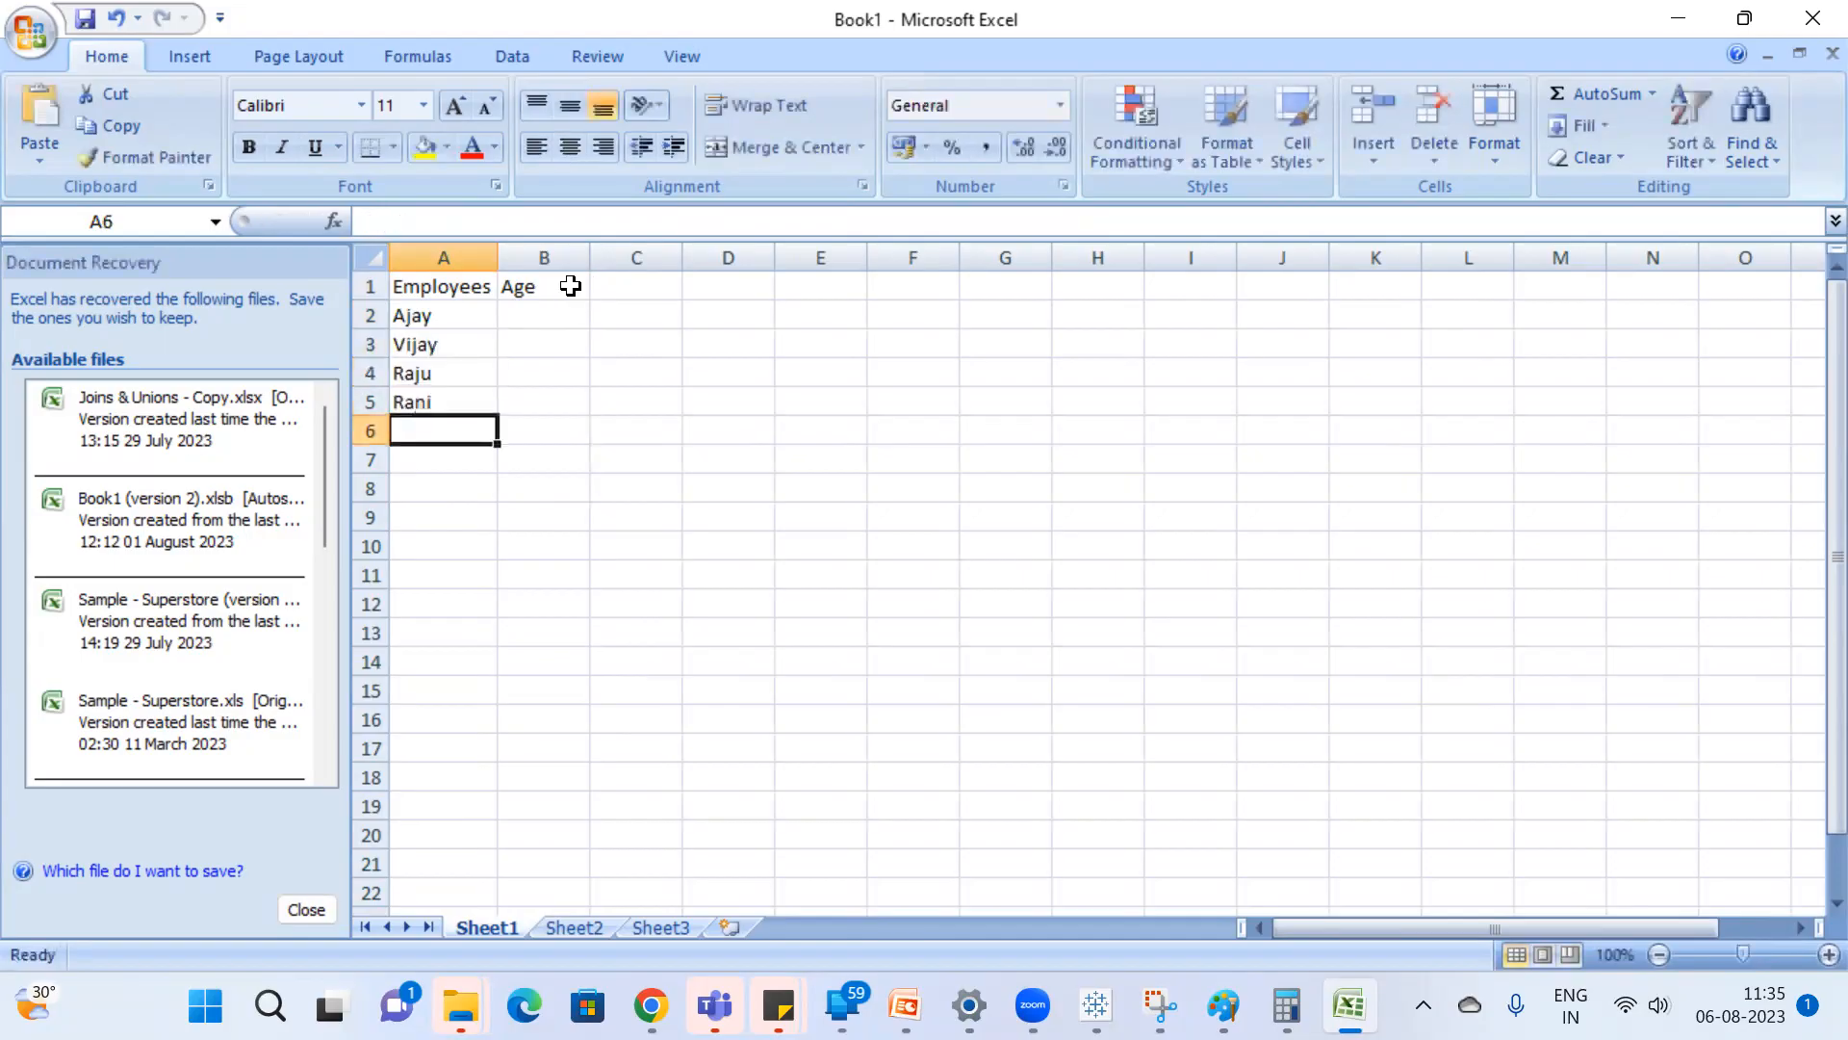
{"action": "type", "text": "Sheshu"}
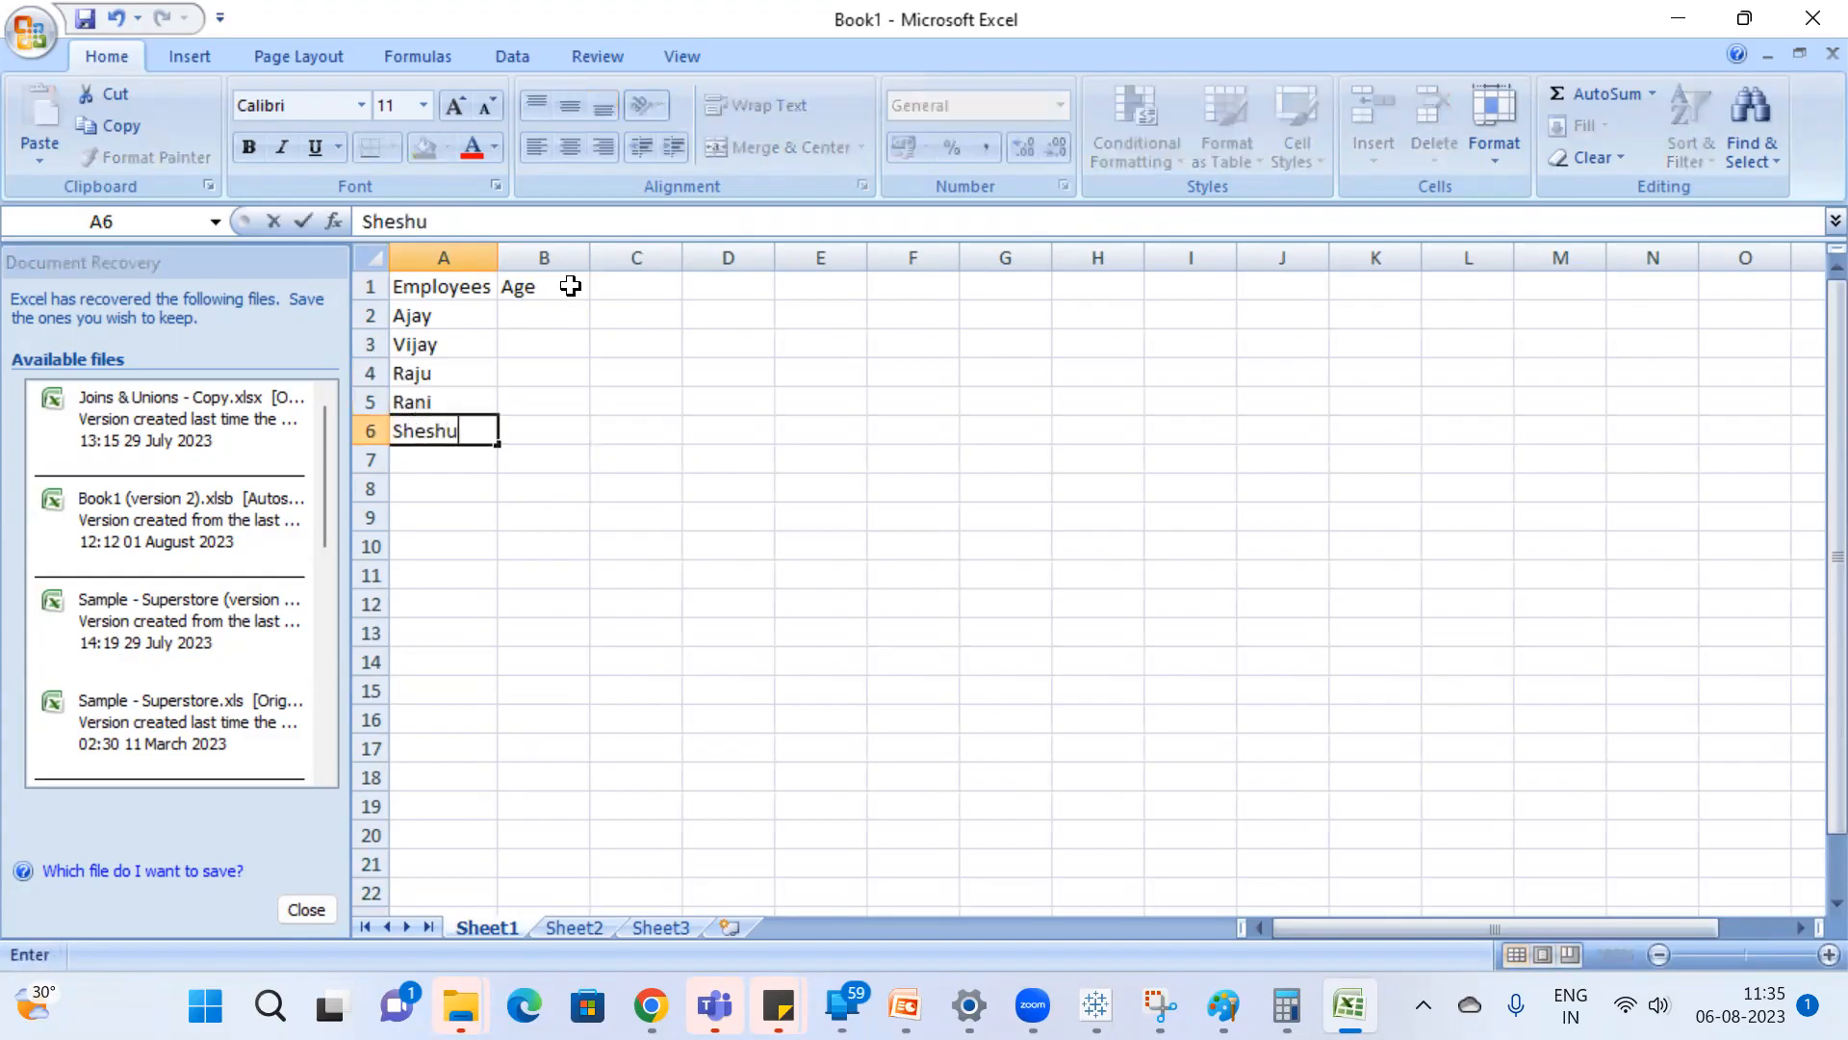
{"action": "key", "text": "Return"}
{"action": "type", "text": "Vasu"}
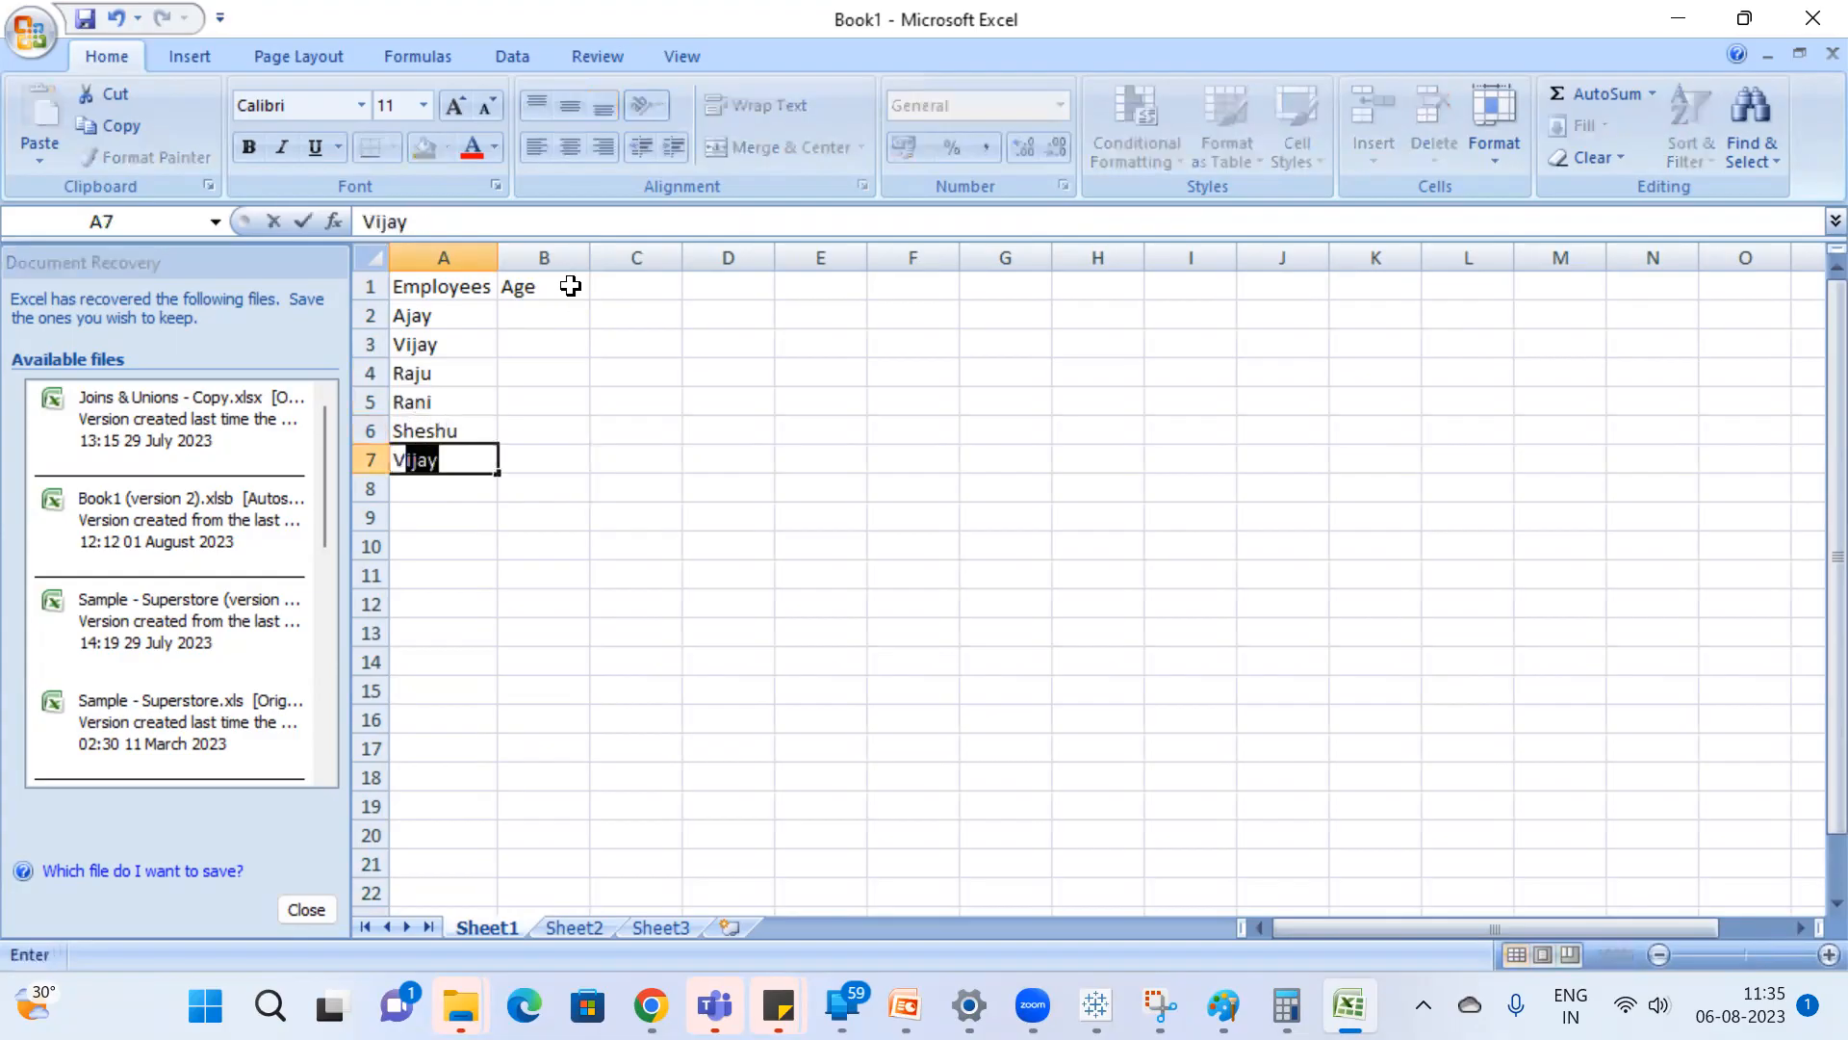
{"action": "key", "text": "Return"}
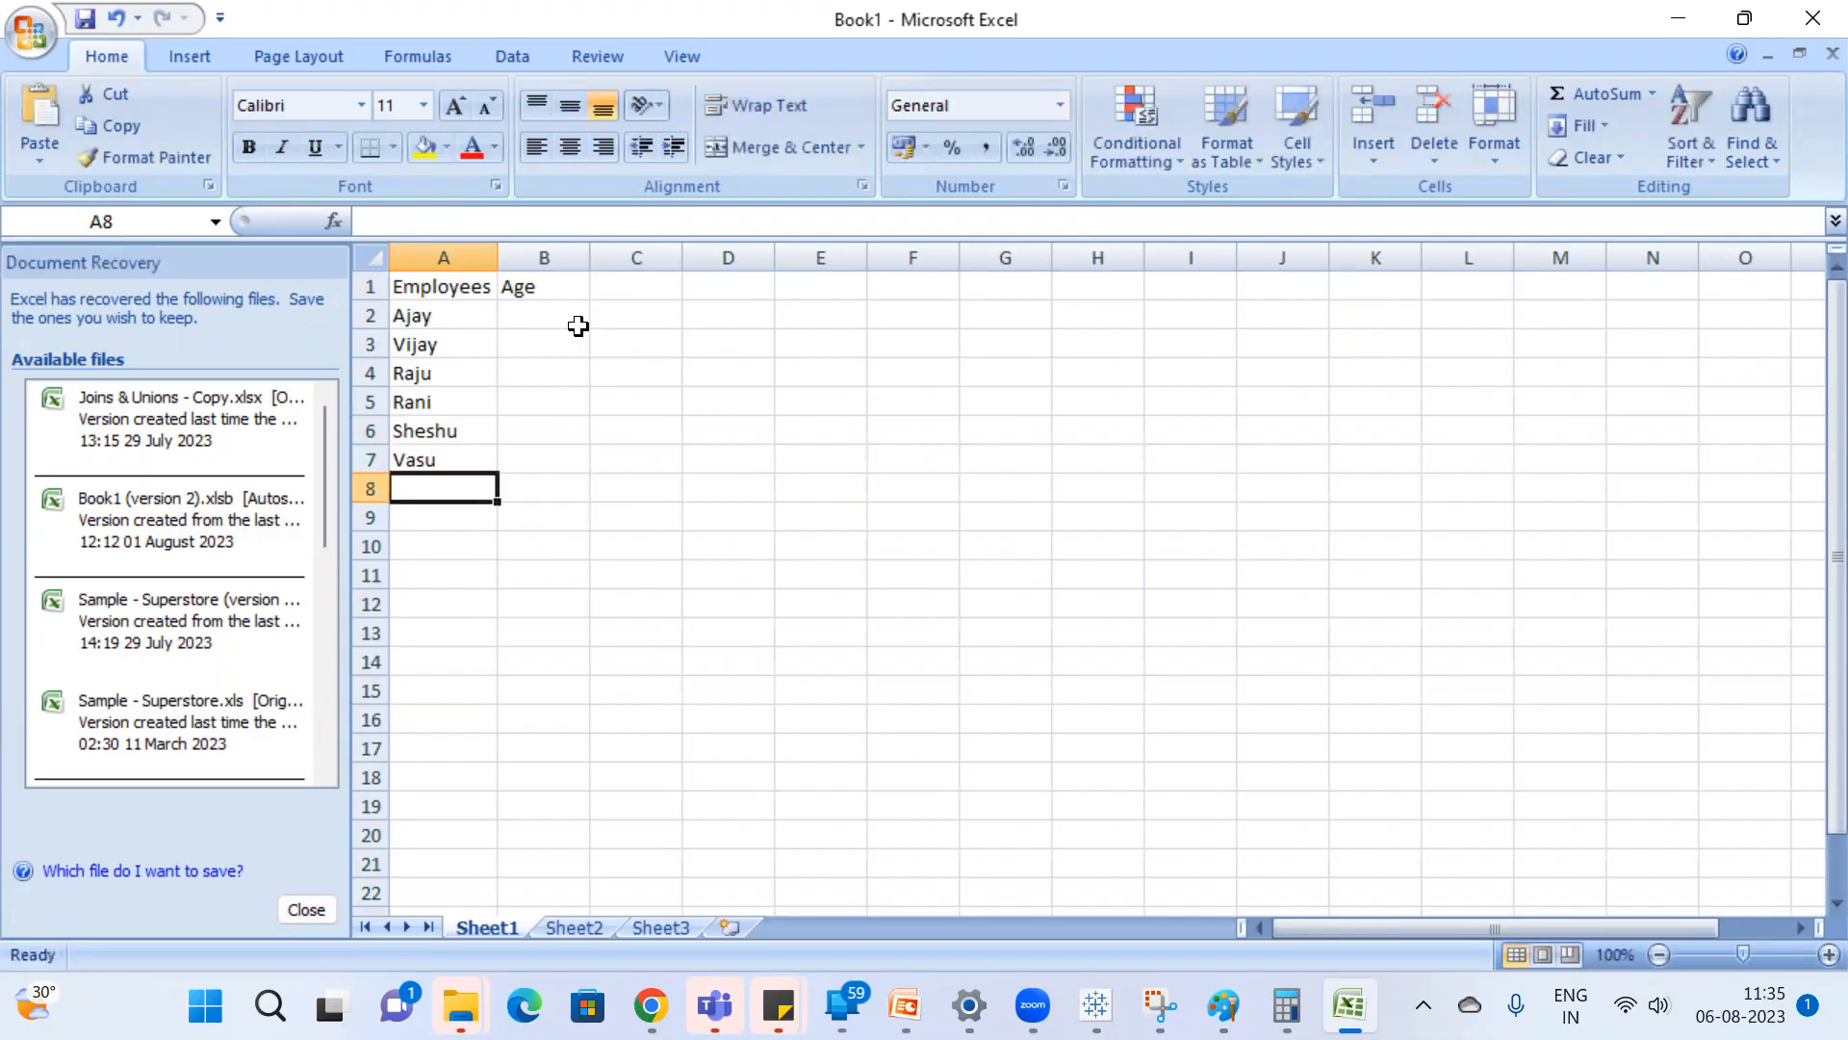
Enter the ages 25, 35, 45, 55, 65 and 70 in cells B2 to B7.
{"action": "left_click", "coordinate": [575, 315]}
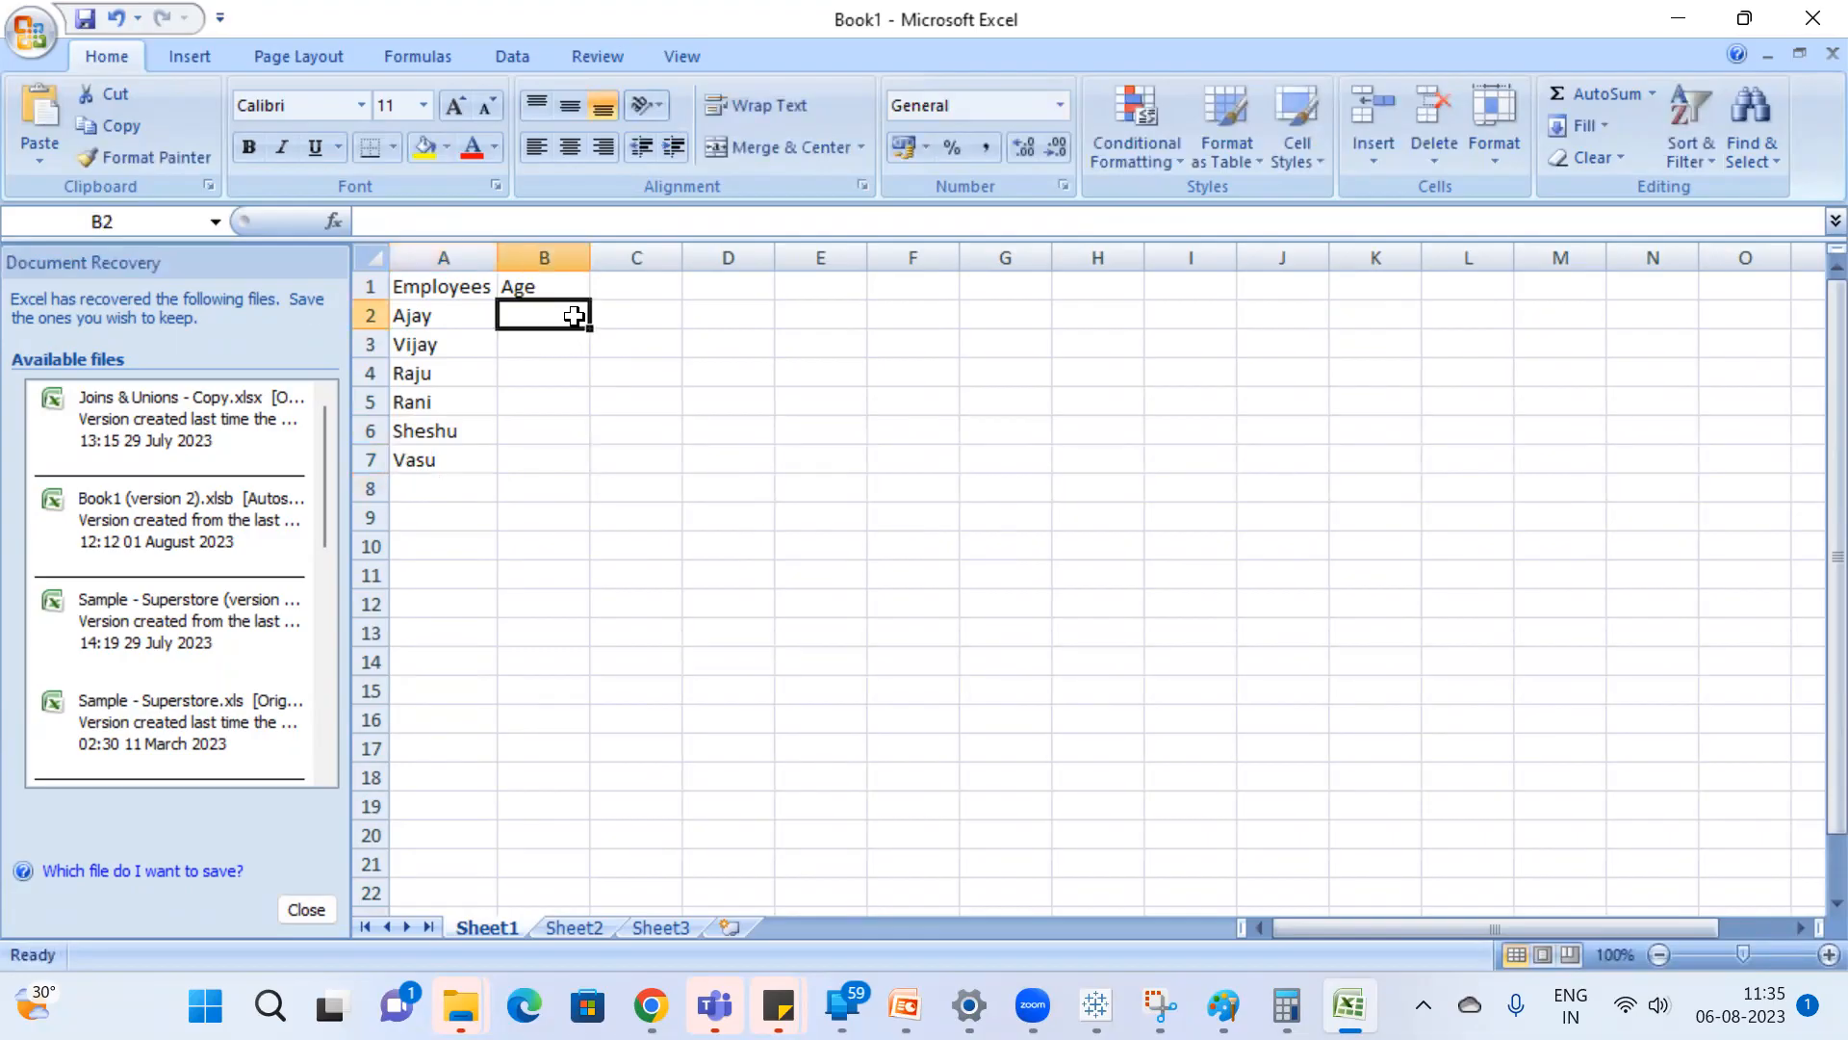
{"action": "type", "text": "25"}
{"action": "key", "text": "Return"}
{"action": "type", "text": "35"}
{"action": "key", "text": "Return"}
{"action": "type", "text": "45"}
{"action": "key", "text": "Return"}
{"action": "type", "text": "55"}
{"action": "key", "text": "Return"}
{"action": "type", "text": "65"}
{"action": "key", "text": "Return"}
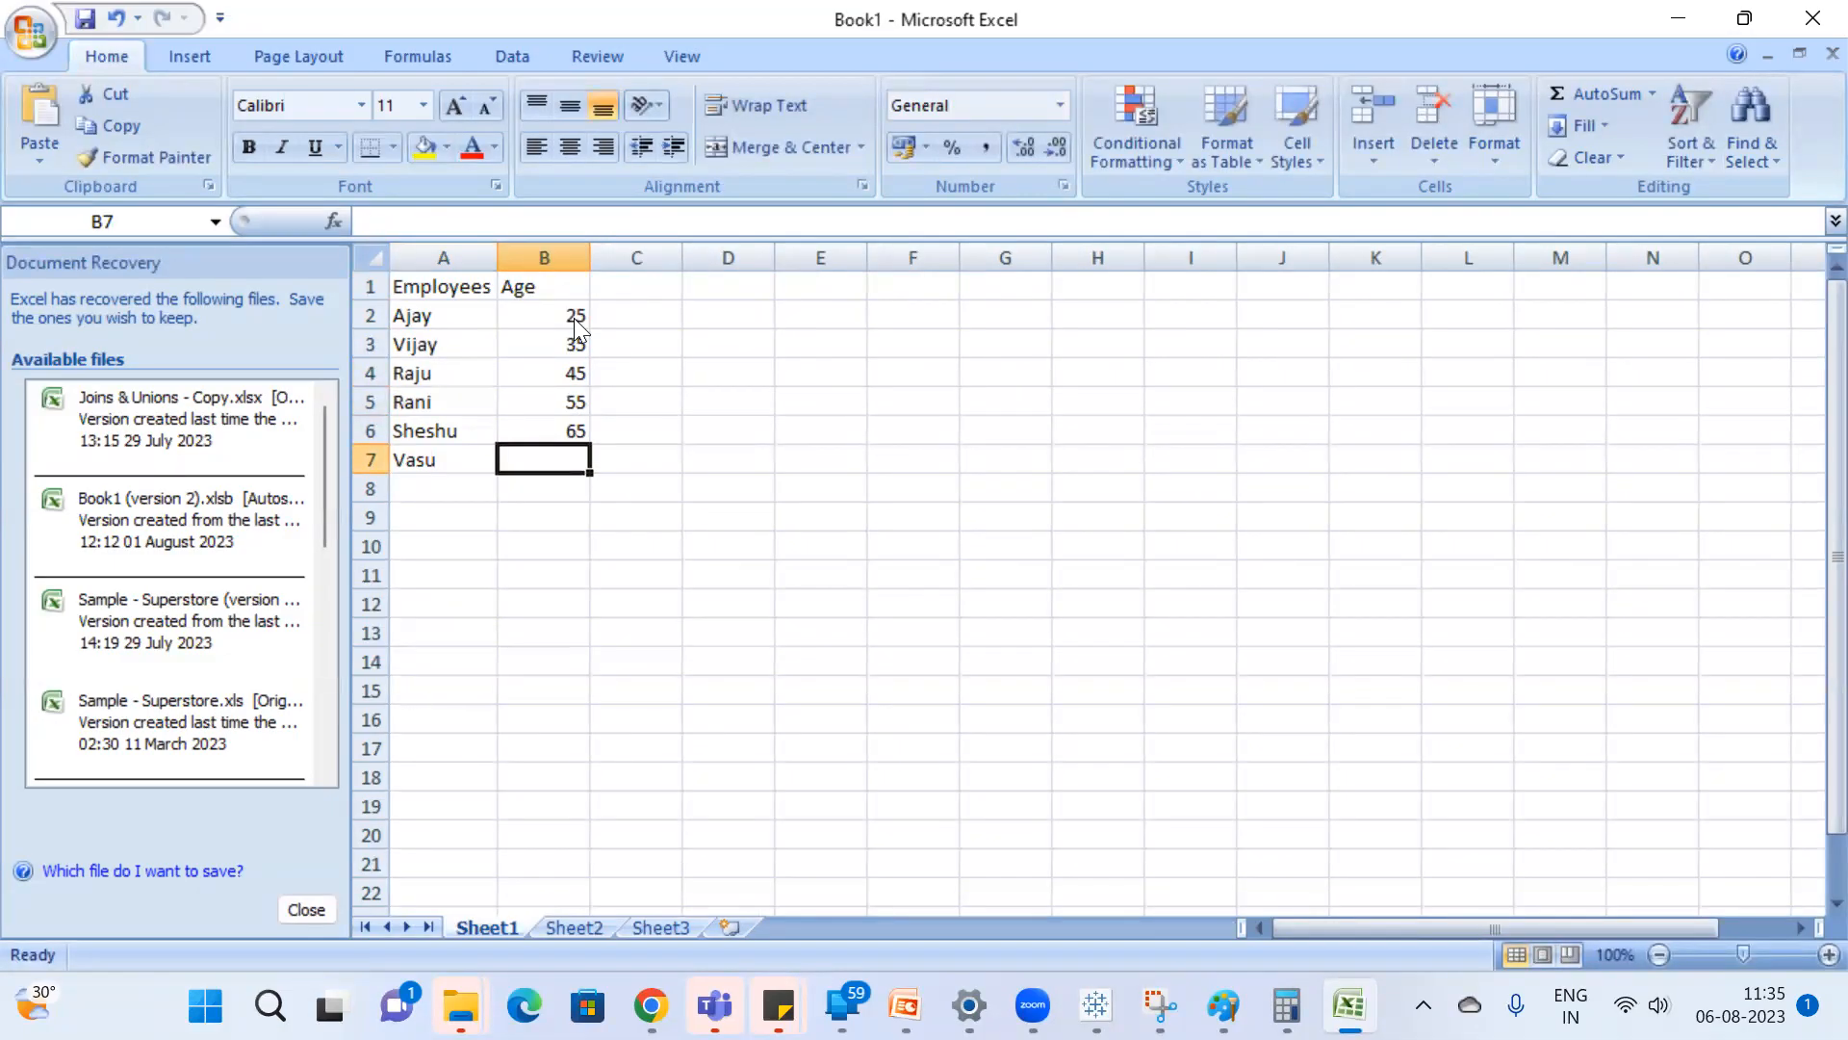
{"action": "type", "text": "70"}
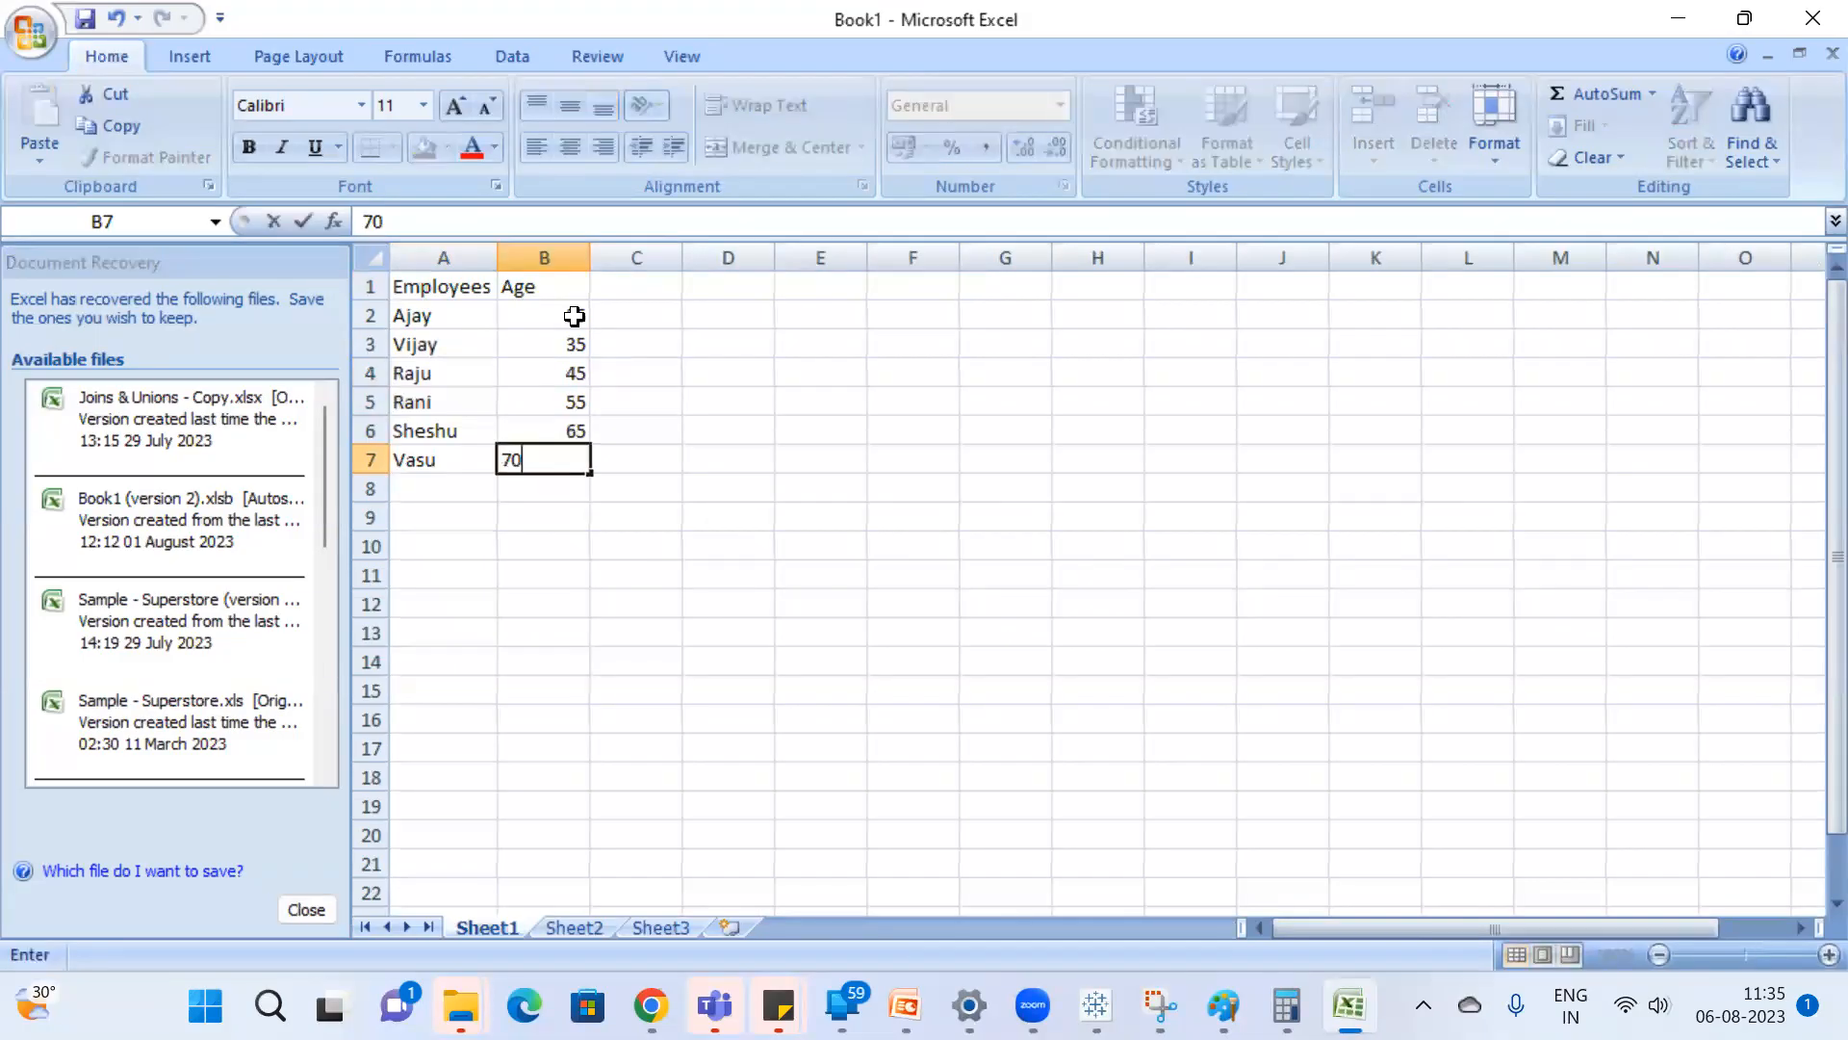
{"action": "key", "text": "Return"}
Add four more employees' first names in cells A8 to A11.
{"action": "key", "text": "Left"}
{"action": "key", "text": "Up"}
{"action": "key", "text": "Down"}
{"action": "type", "text": "renu"}
{"action": "key", "text": "Return"}
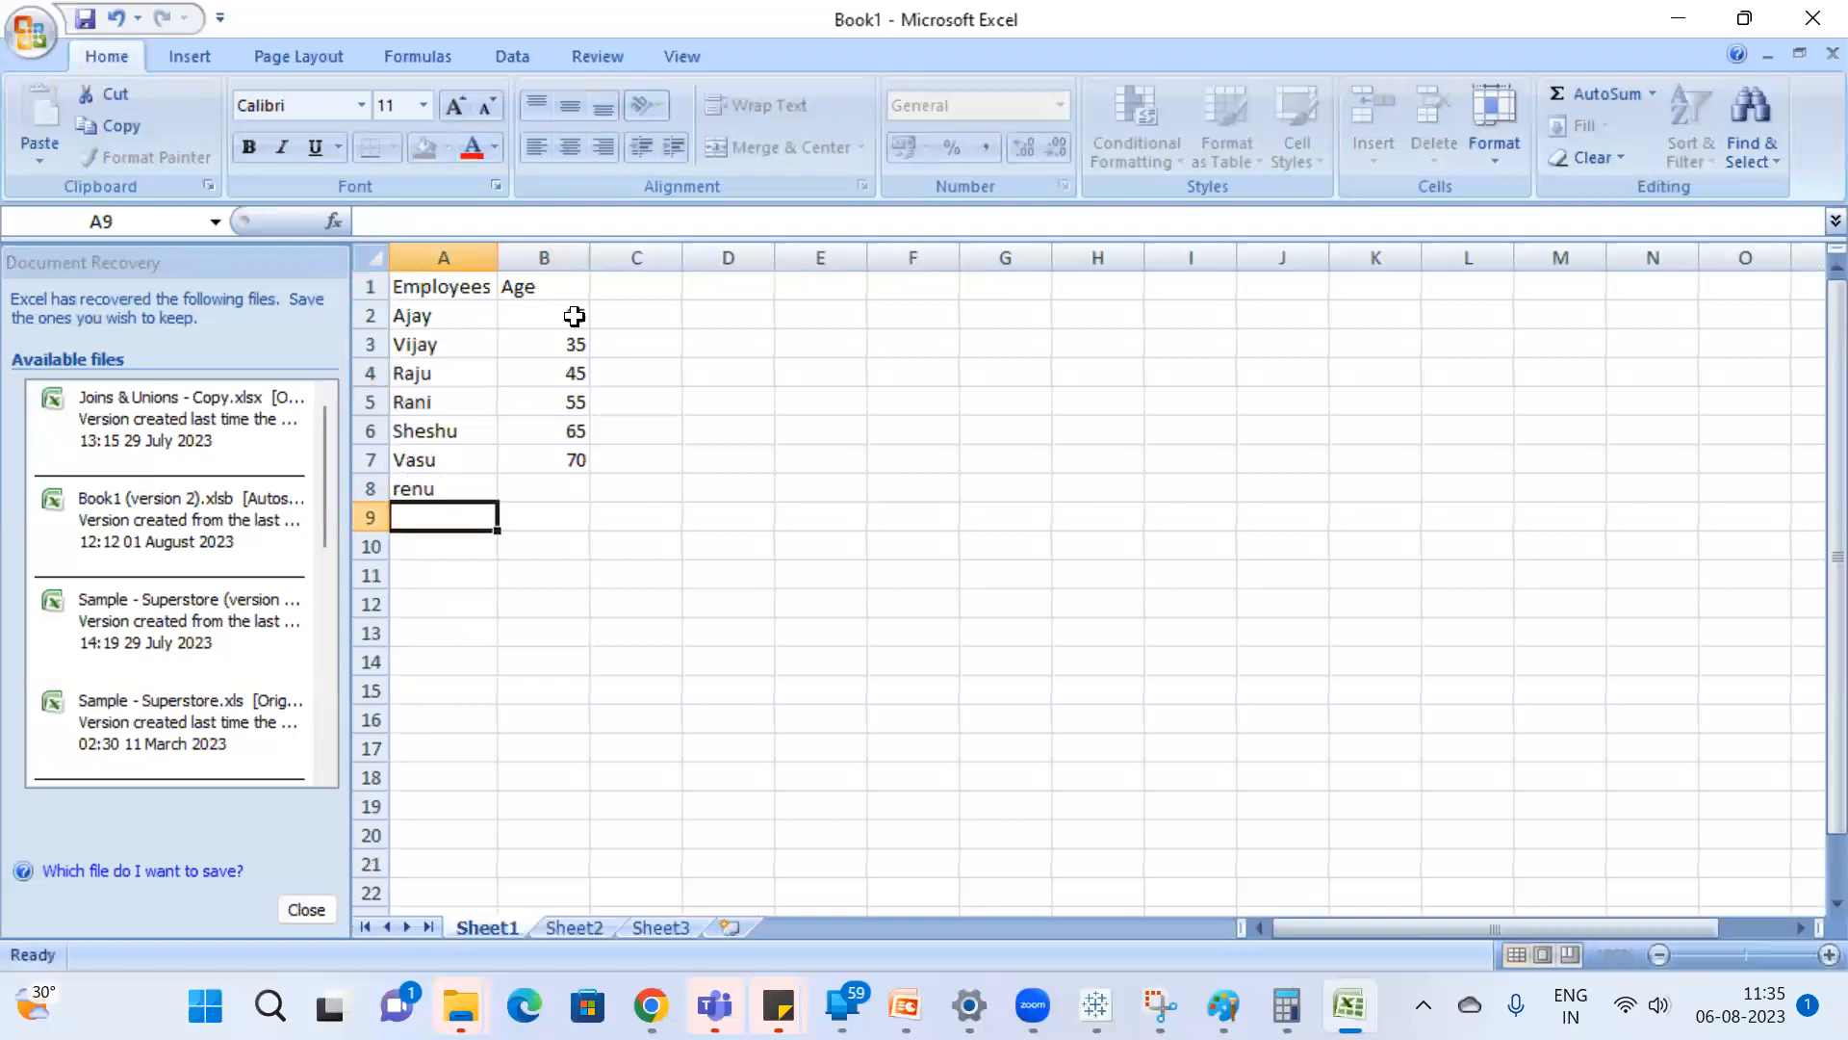
{"action": "type", "text": "Bhanu"}
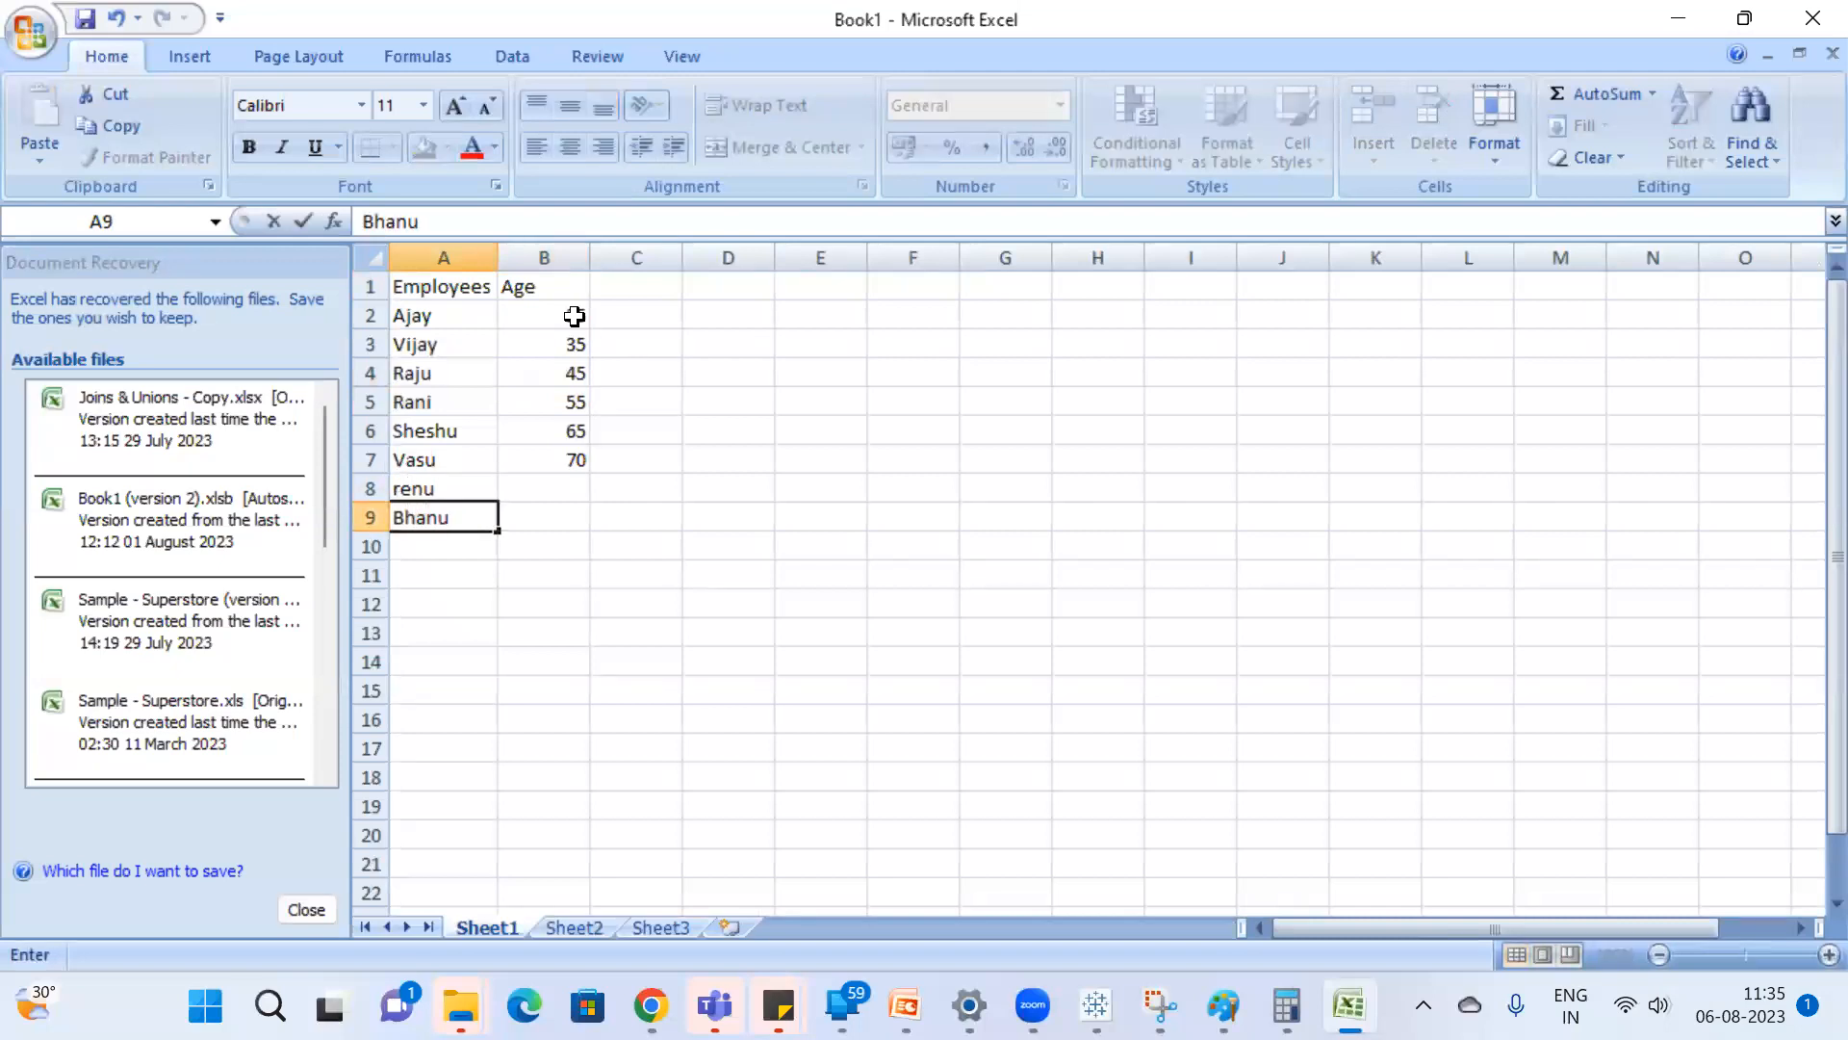
{"action": "key", "text": "Return"}
{"action": "type", "text": "ush"}
{"action": "key", "text": "BackSpace"}
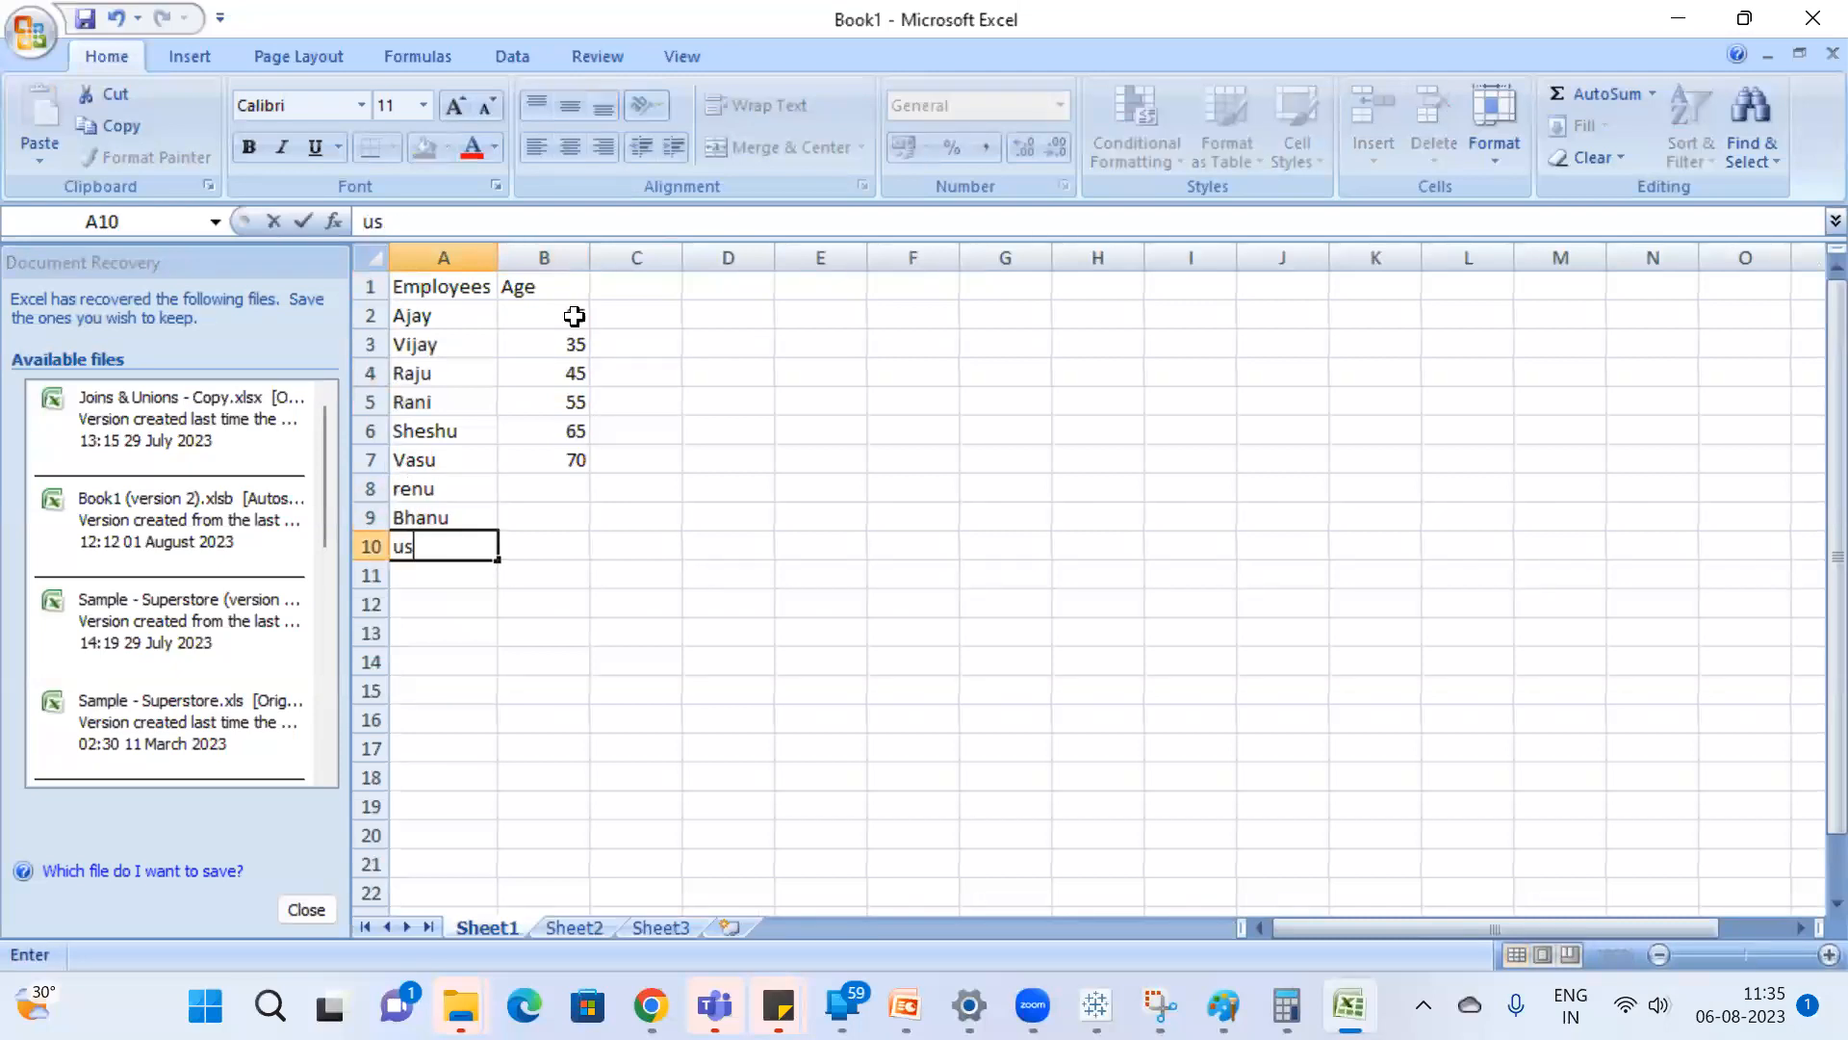
{"action": "type", "text": "ha"}
{"action": "key", "text": "BackSpace"}
{"action": "key", "text": "BackSpace"}
{"action": "type", "text": "ha"}
{"action": "key", "text": "Return"}
{"action": "type", "text": "basha"}
{"action": "key", "text": "Return"}
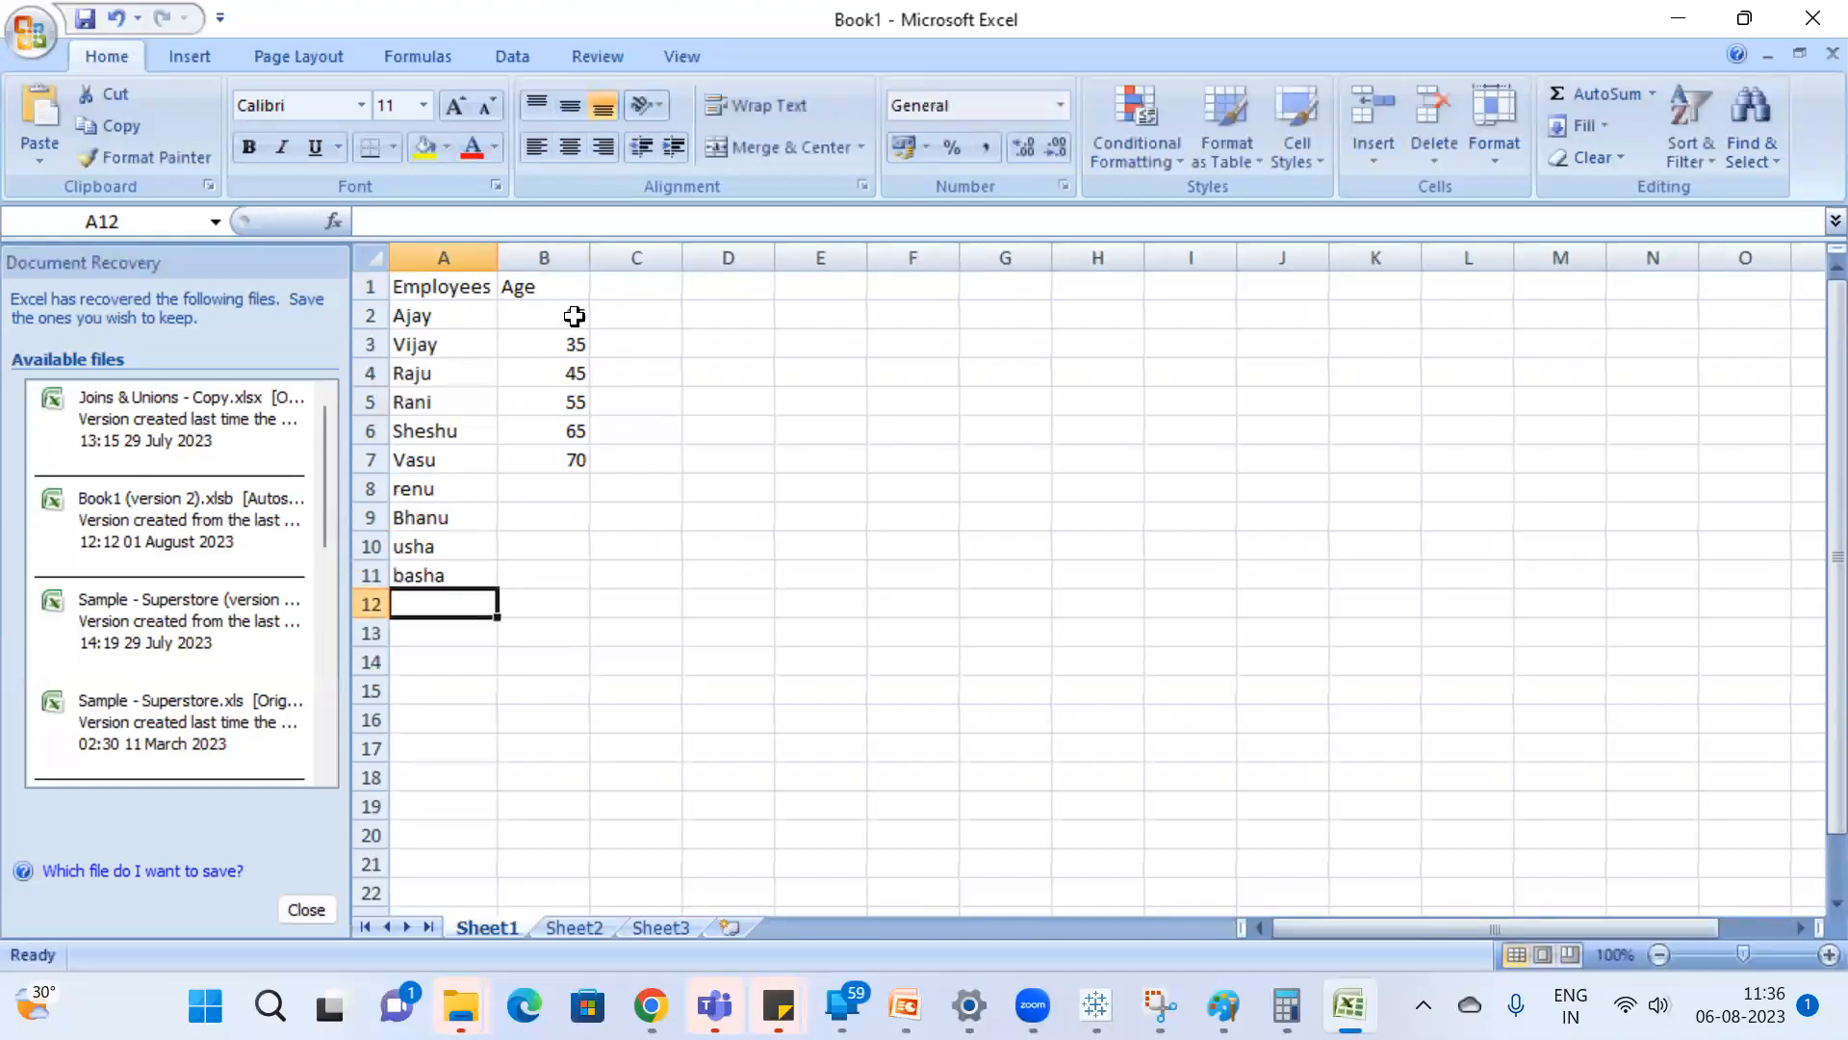
Enter the ages 32, 35, 40 and 55 in cells B8 to B11.
{"action": "left_click", "coordinate": [552, 483]}
{"action": "type", "text": "32"}
{"action": "key", "text": "Return"}
{"action": "type", "text": "35"}
{"action": "key", "text": "Return"}
{"action": "type", "text": "40"}
{"action": "key", "text": "Return"}
{"action": "type", "text": "5"}
{"action": "key", "text": "Return"}
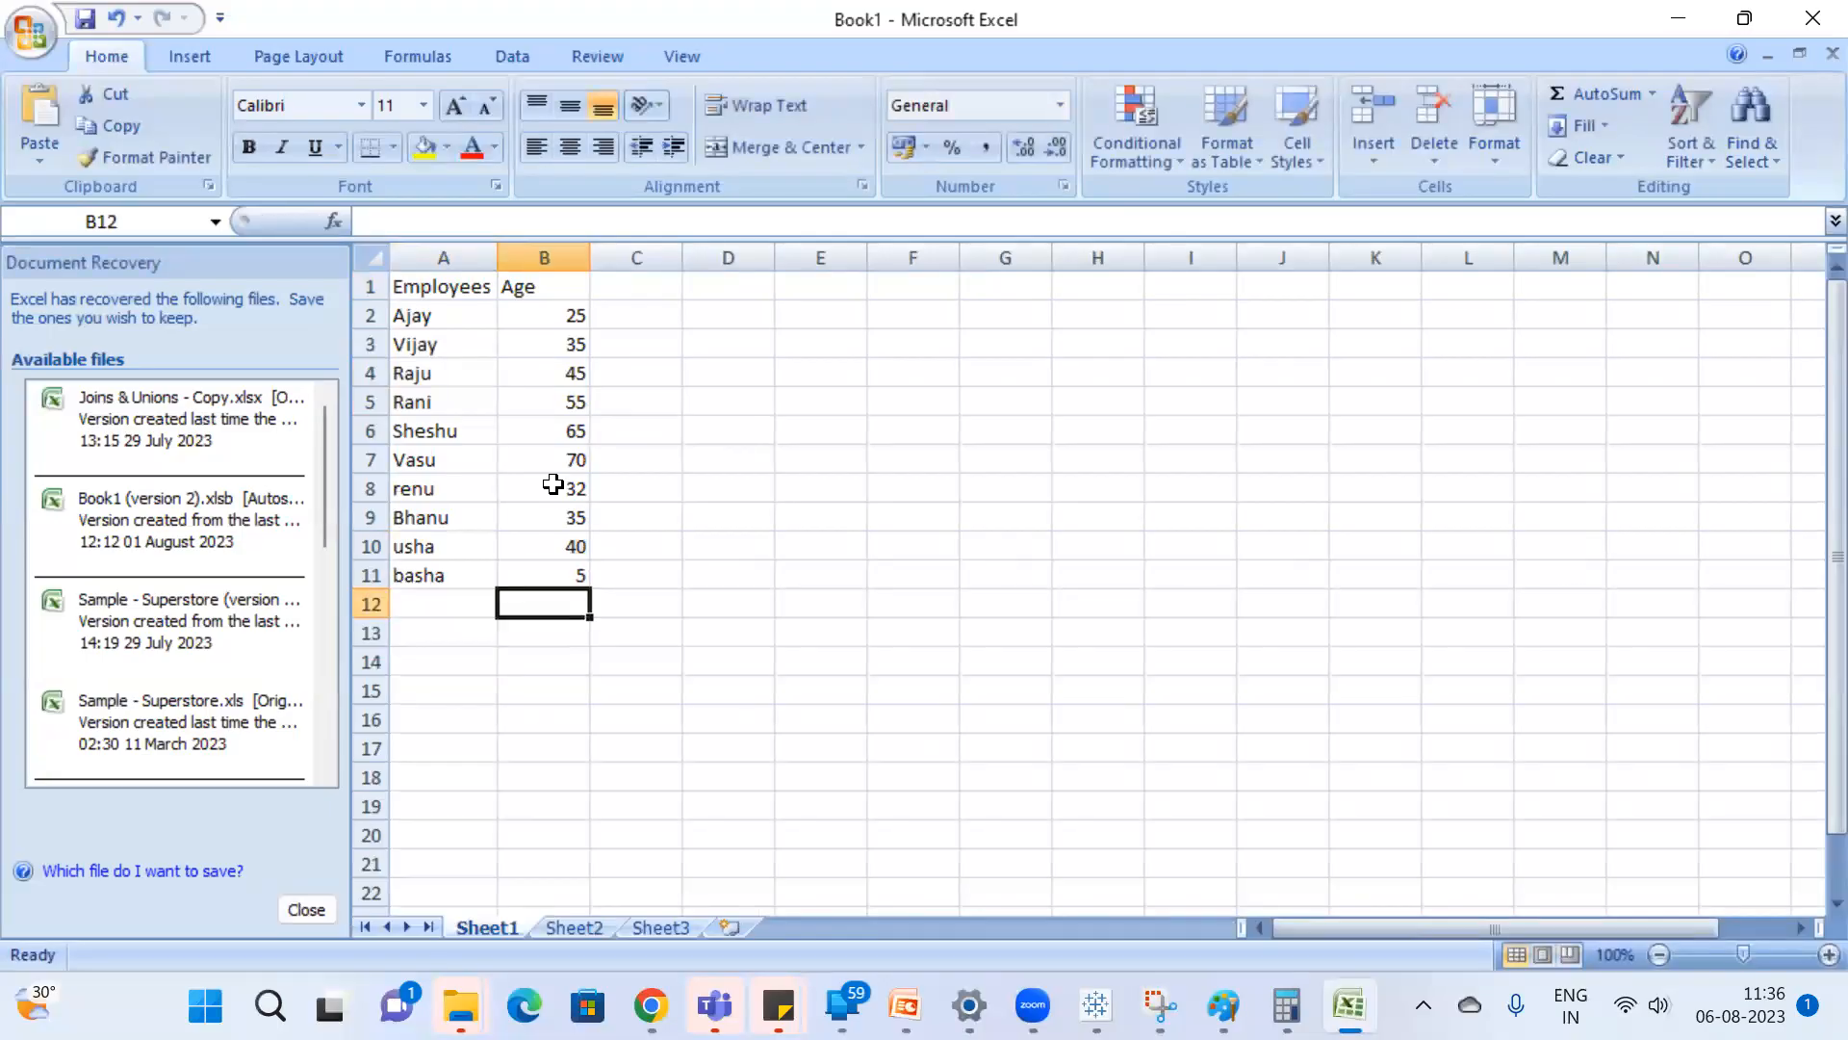
{"action": "left_click", "coordinate": [575, 574]}
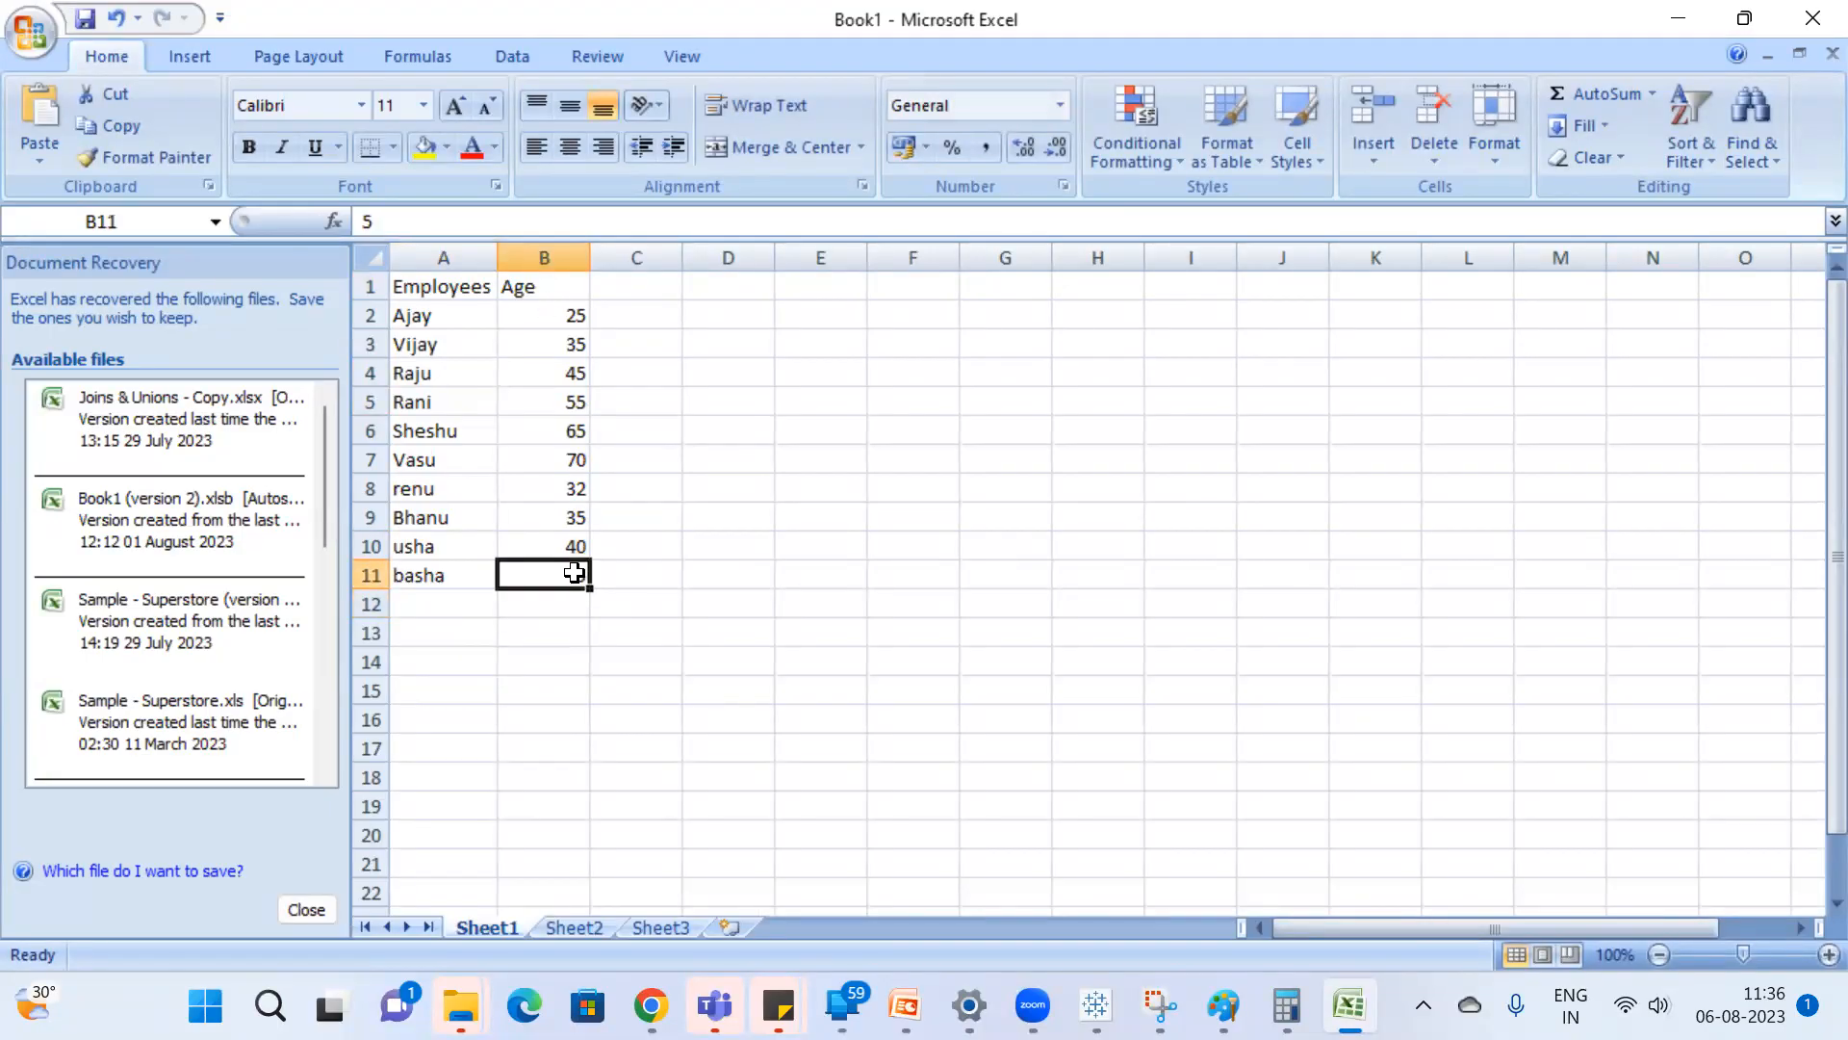
{"action": "type", "text": "55"}
{"action": "key", "text": "Return"}
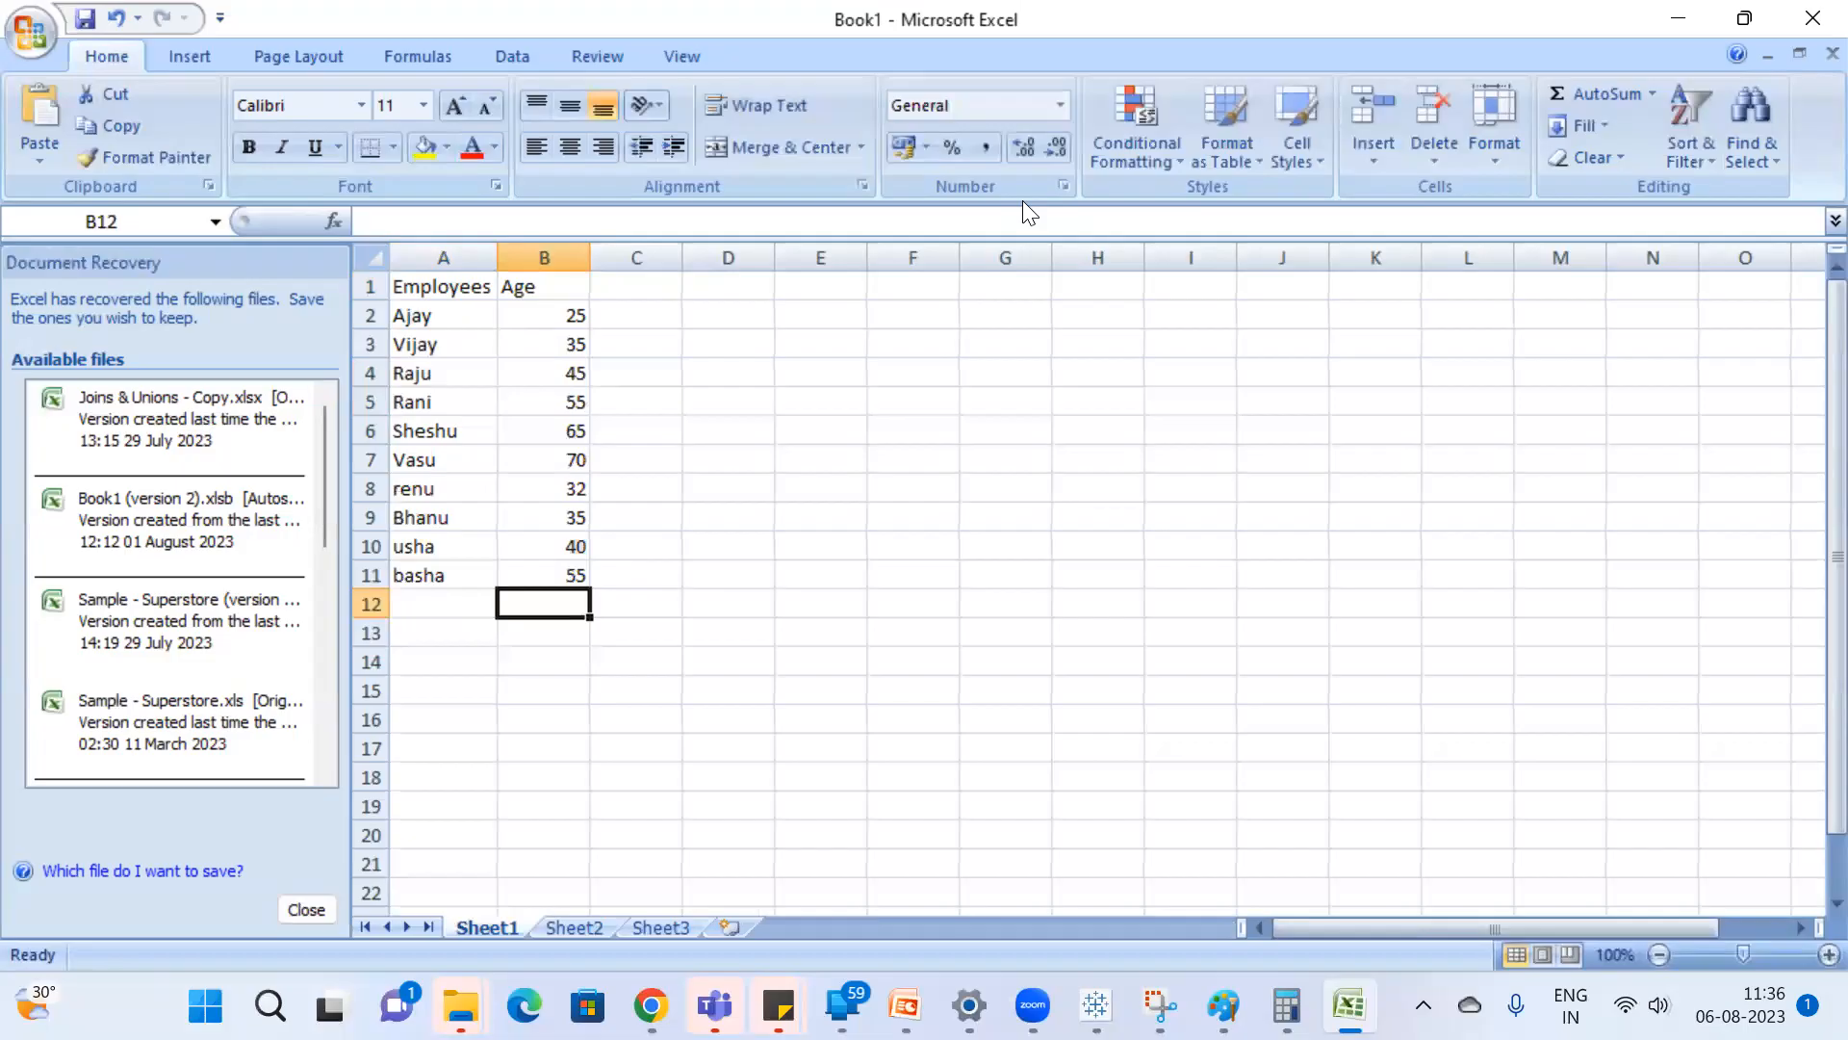
Save the workbook as Age on New Volume (D:) in the Excel Workbook format.
{"action": "left_click", "coordinate": [29, 37]}
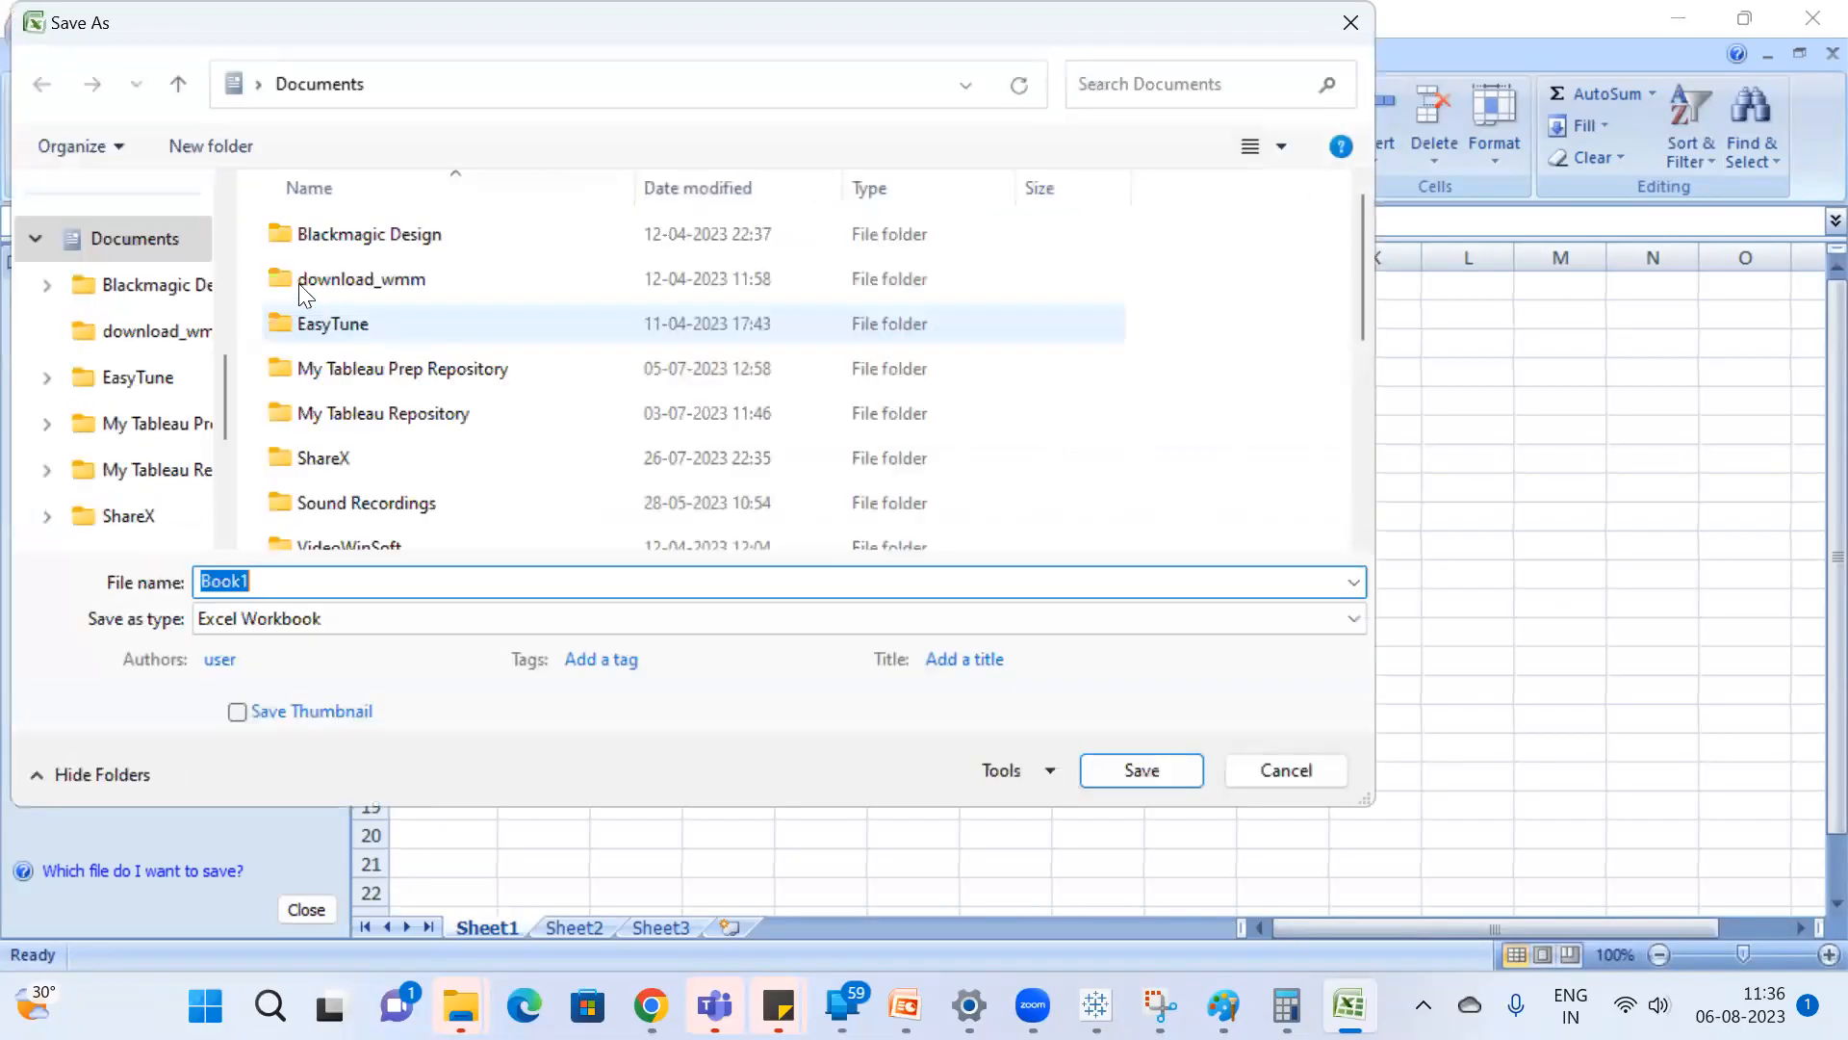
{"action": "scroll", "coordinate": [175, 275], "scroll_direction": "up", "scroll_amount": 10}
{"action": "scroll", "coordinate": [178, 281], "scroll_direction": "down", "scroll_amount": 3}
{"action": "scroll", "coordinate": [174, 284], "scroll_direction": "down", "scroll_amount": 8}
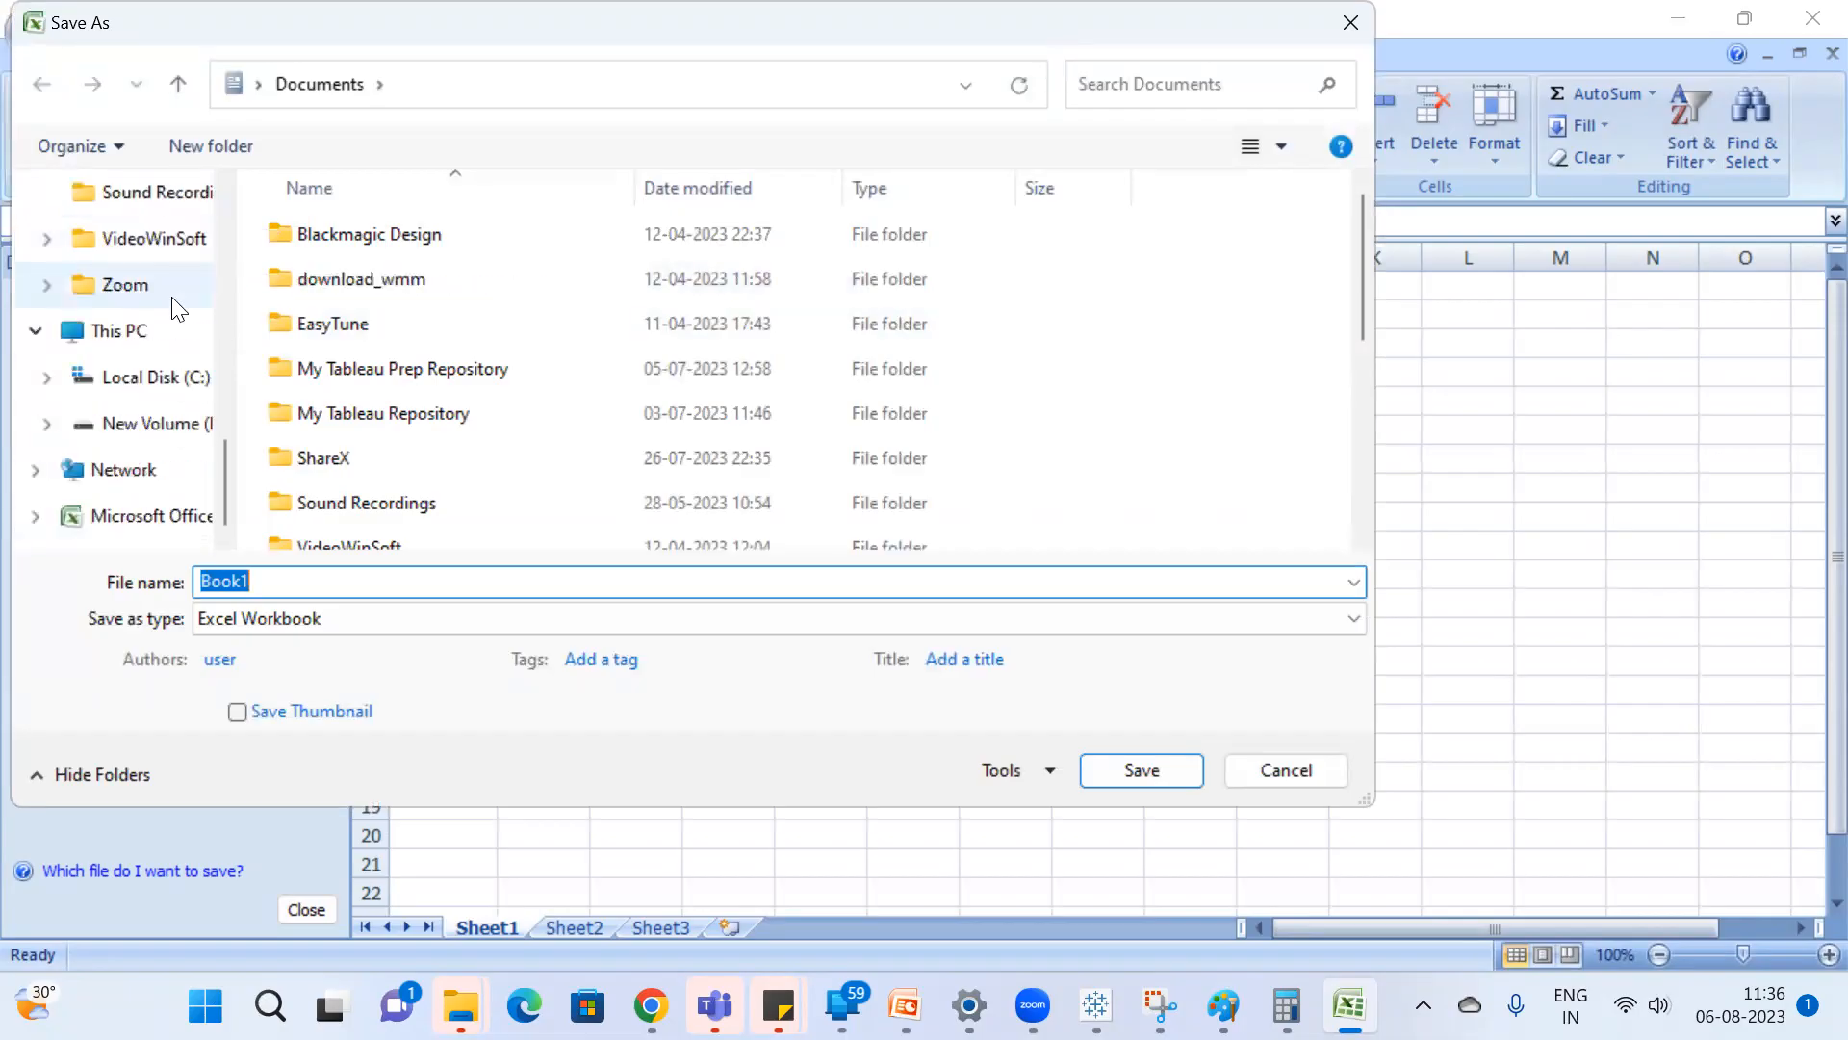
{"action": "left_click", "coordinate": [152, 421]}
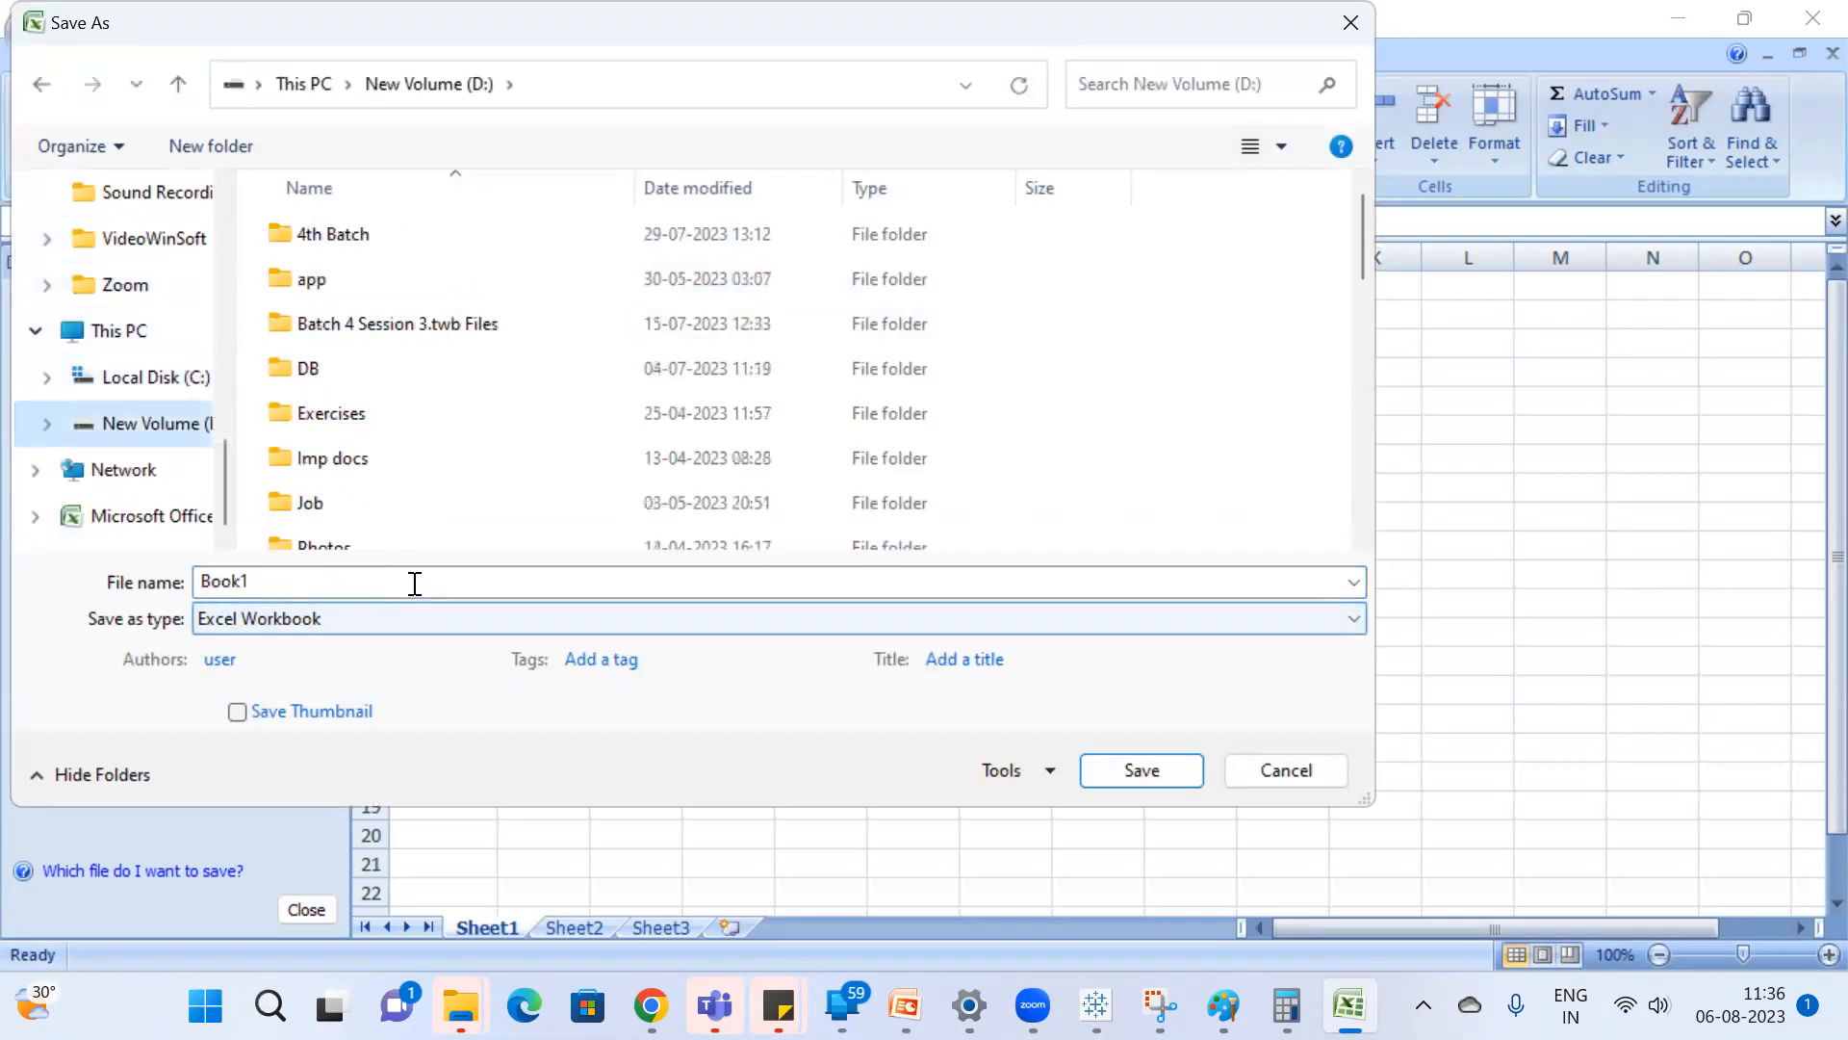
{"action": "type", "text": "Da"}
{"action": "type", "text": "Age"}
{"action": "key", "text": "Return"}
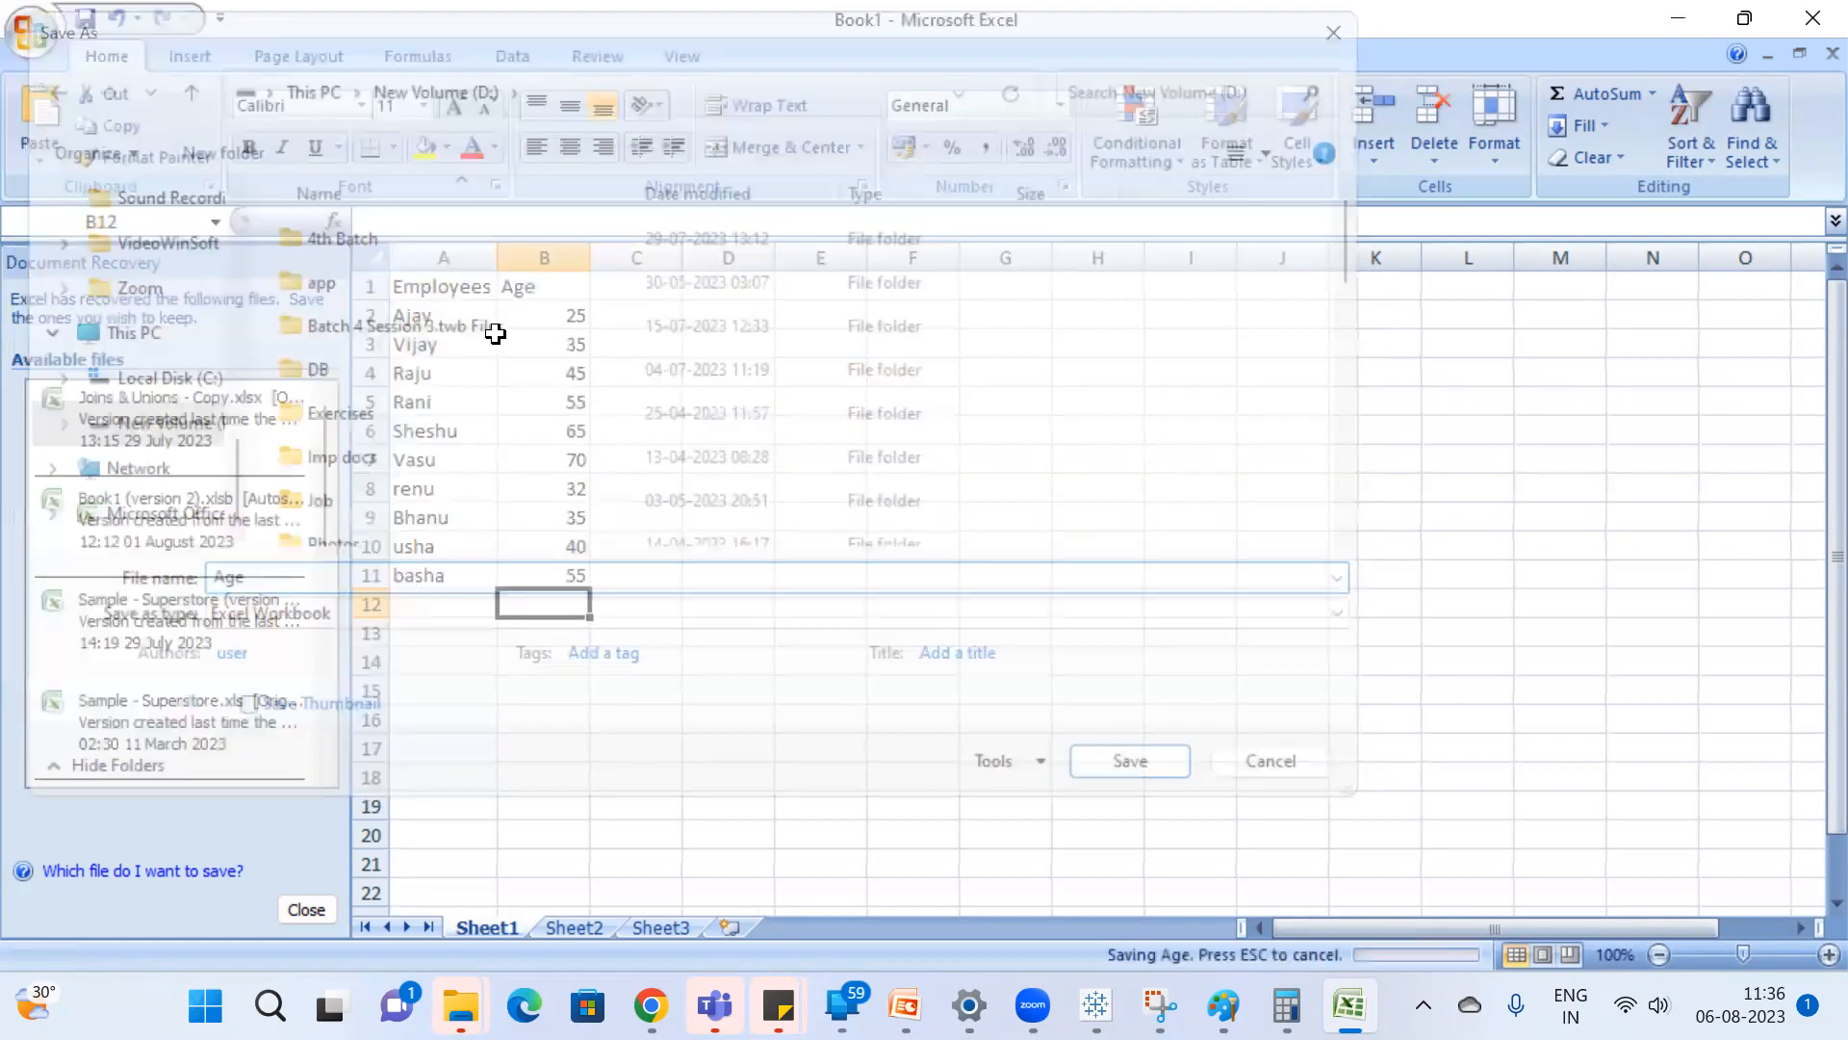
Switch back to Tableau, close the reference band settings, and add a new blank worksheet.
{"action": "left_click", "coordinate": [1096, 1004]}
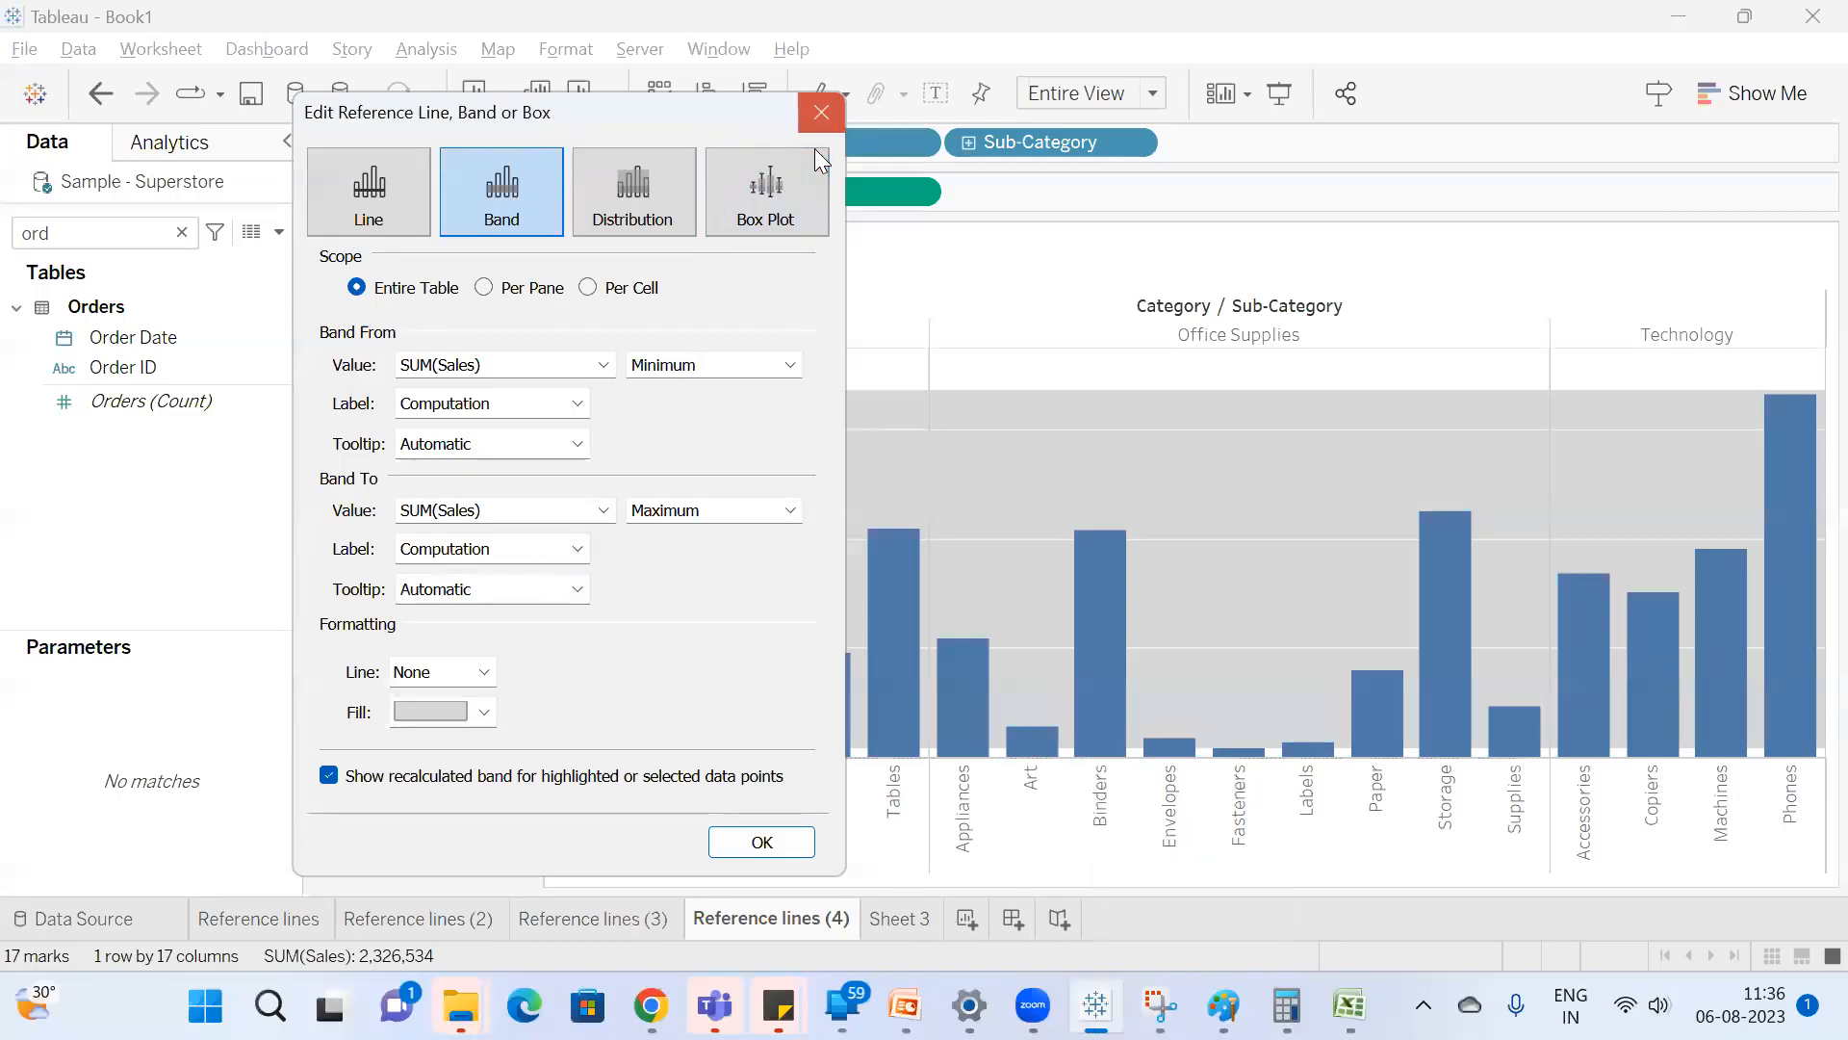
{"action": "left_click", "coordinate": [820, 113]}
{"action": "left_click", "coordinate": [966, 916]}
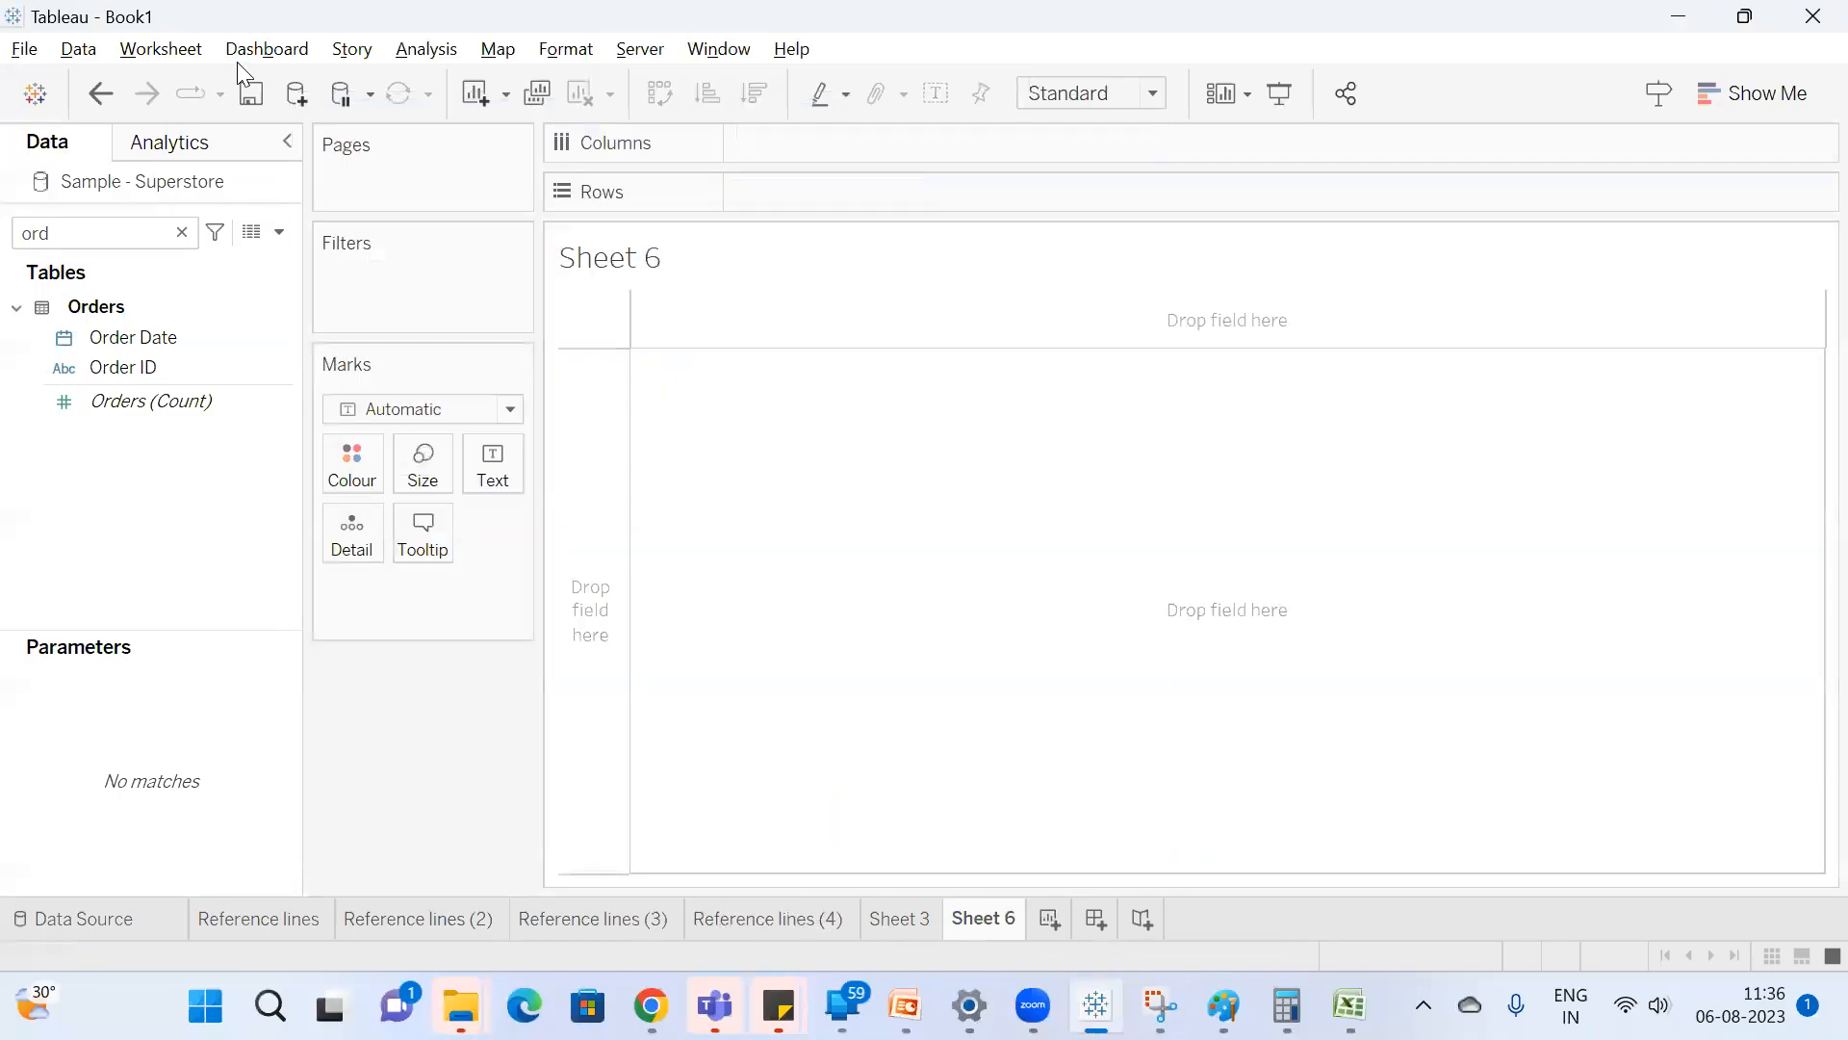
Connect to the Excel workbook Age on New Volume (D:) as a new data source and load its Sheet1.
{"action": "left_click", "coordinate": [295, 93]}
{"action": "left_click", "coordinate": [389, 272]}
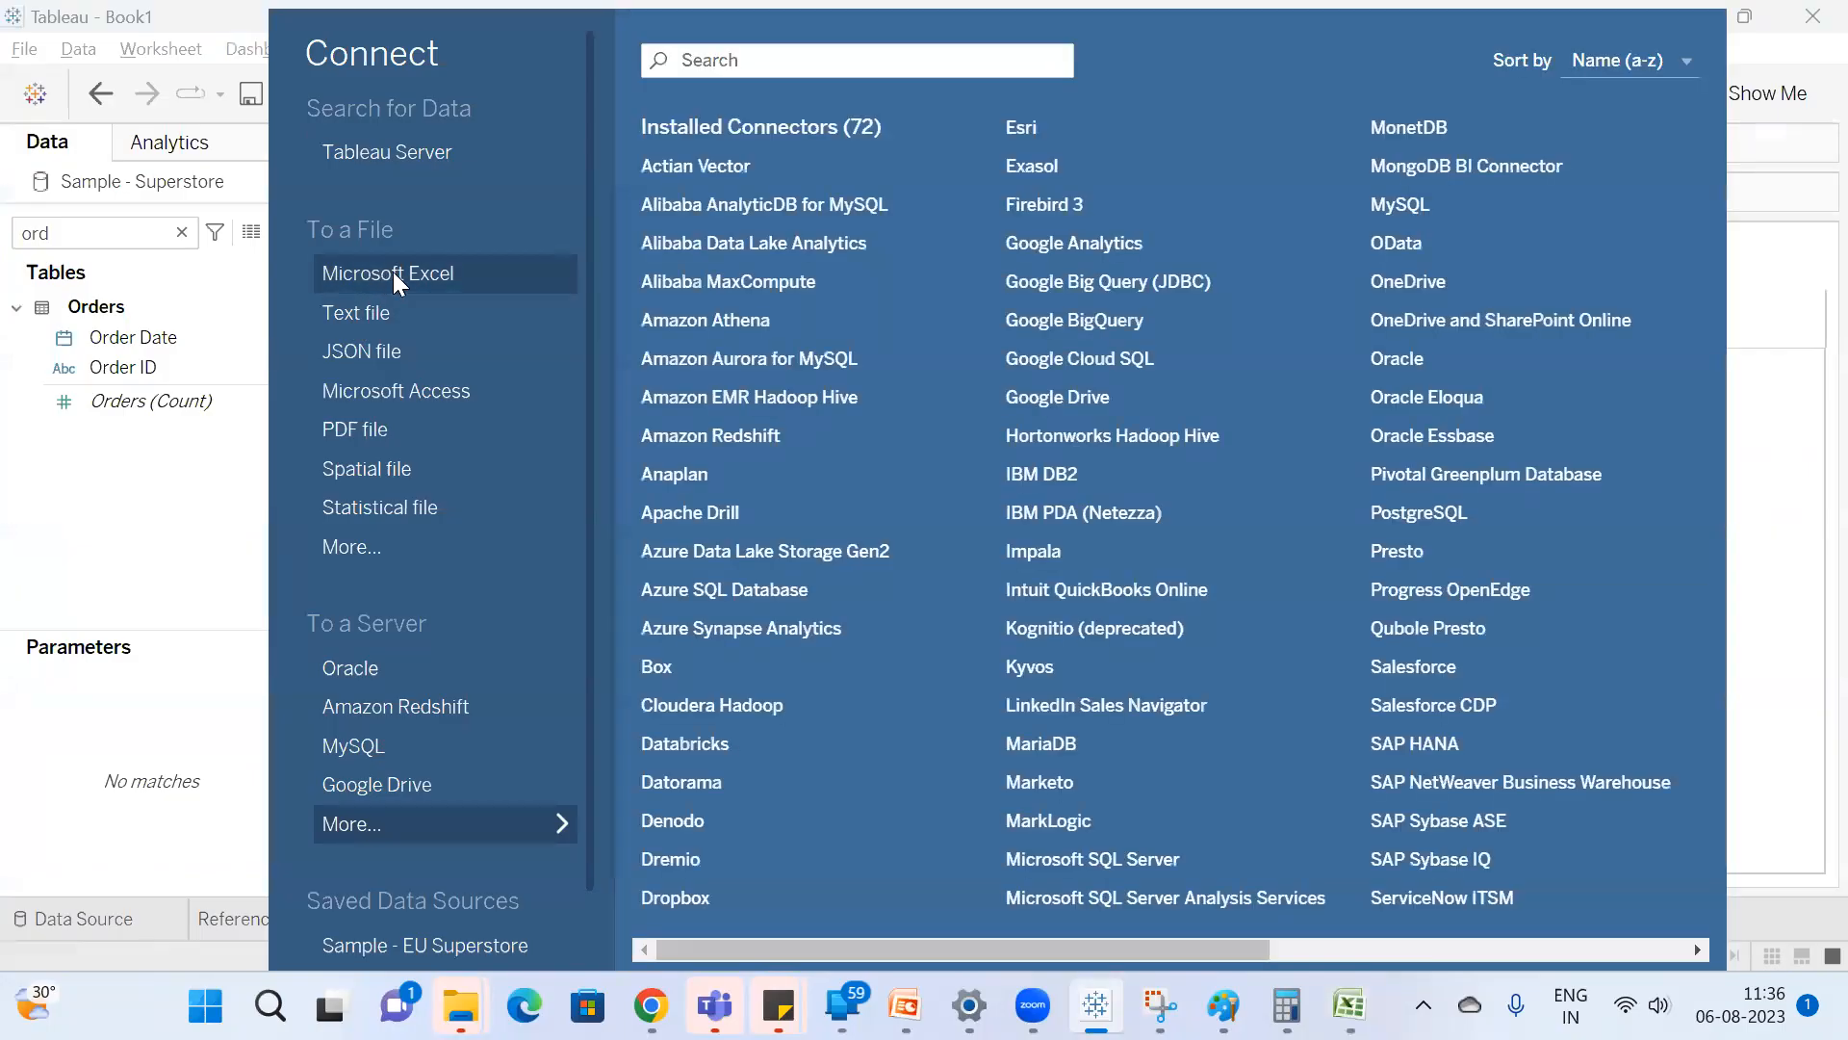
{"action": "left_click", "coordinate": [572, 502]}
{"action": "key", "text": "a"}
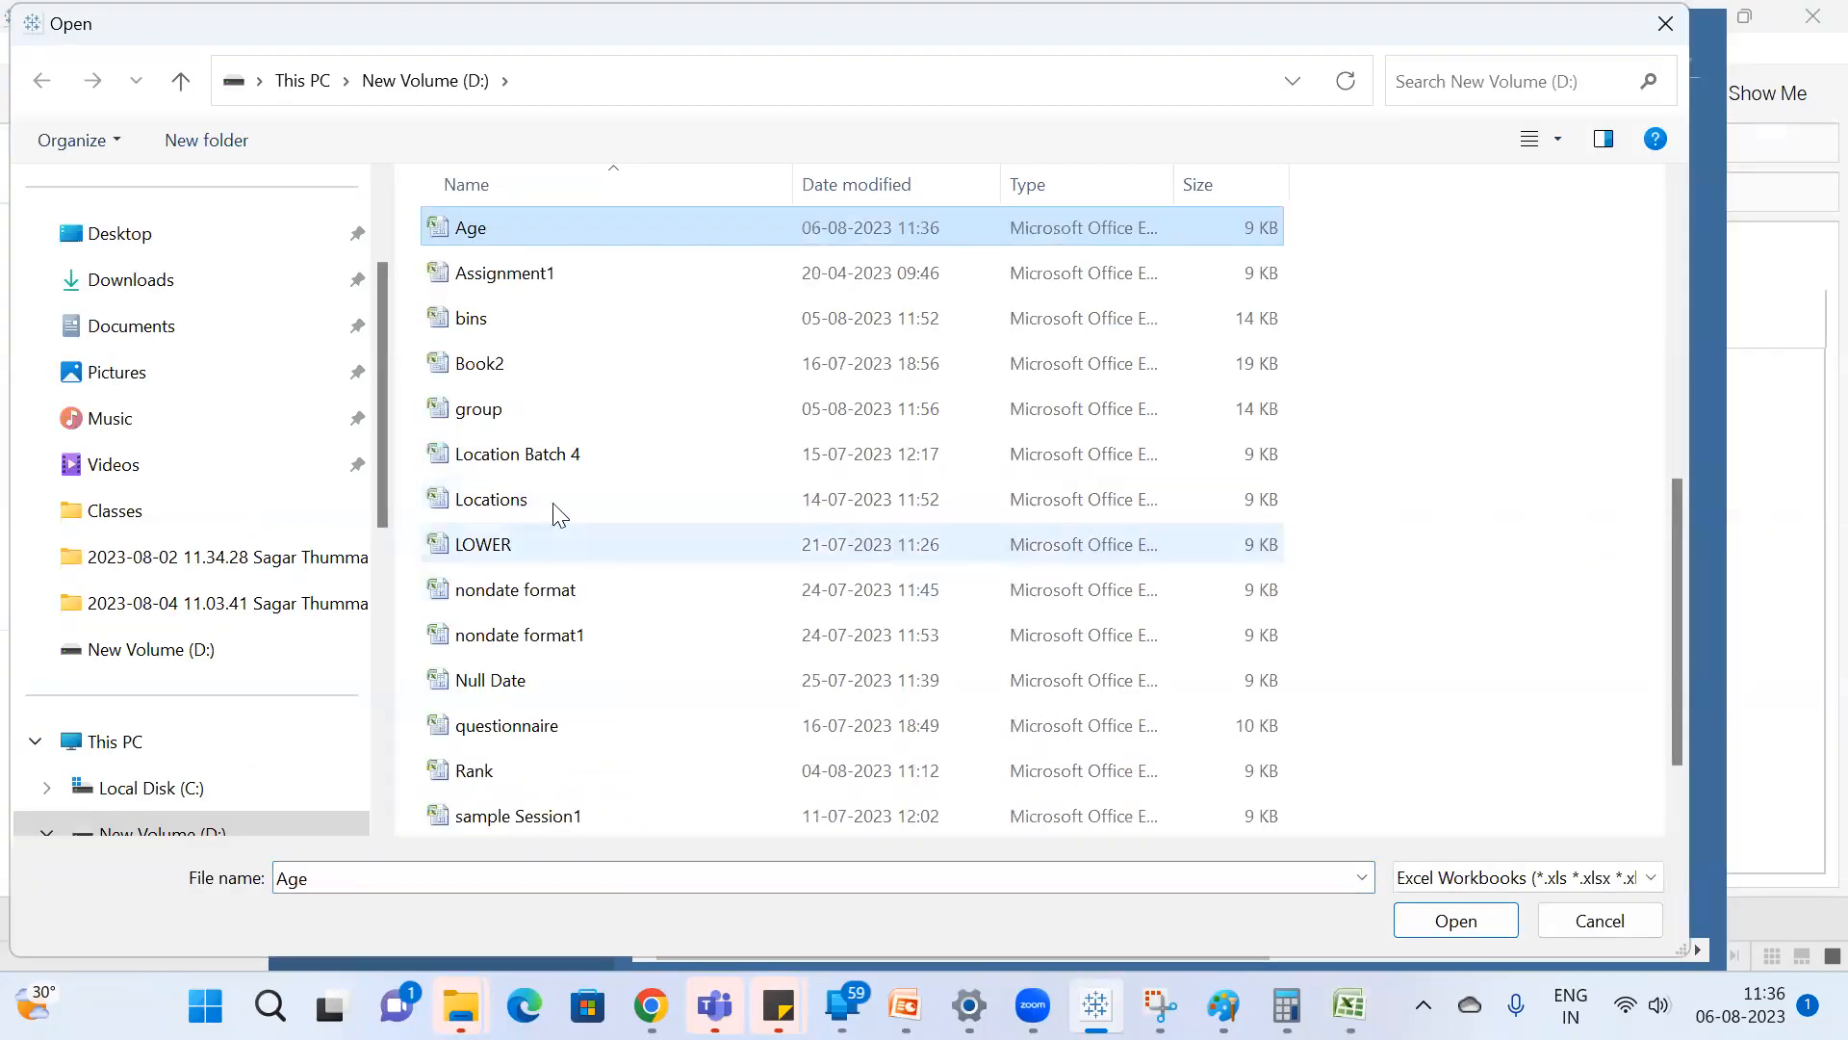
{"action": "key", "text": "Escape"}
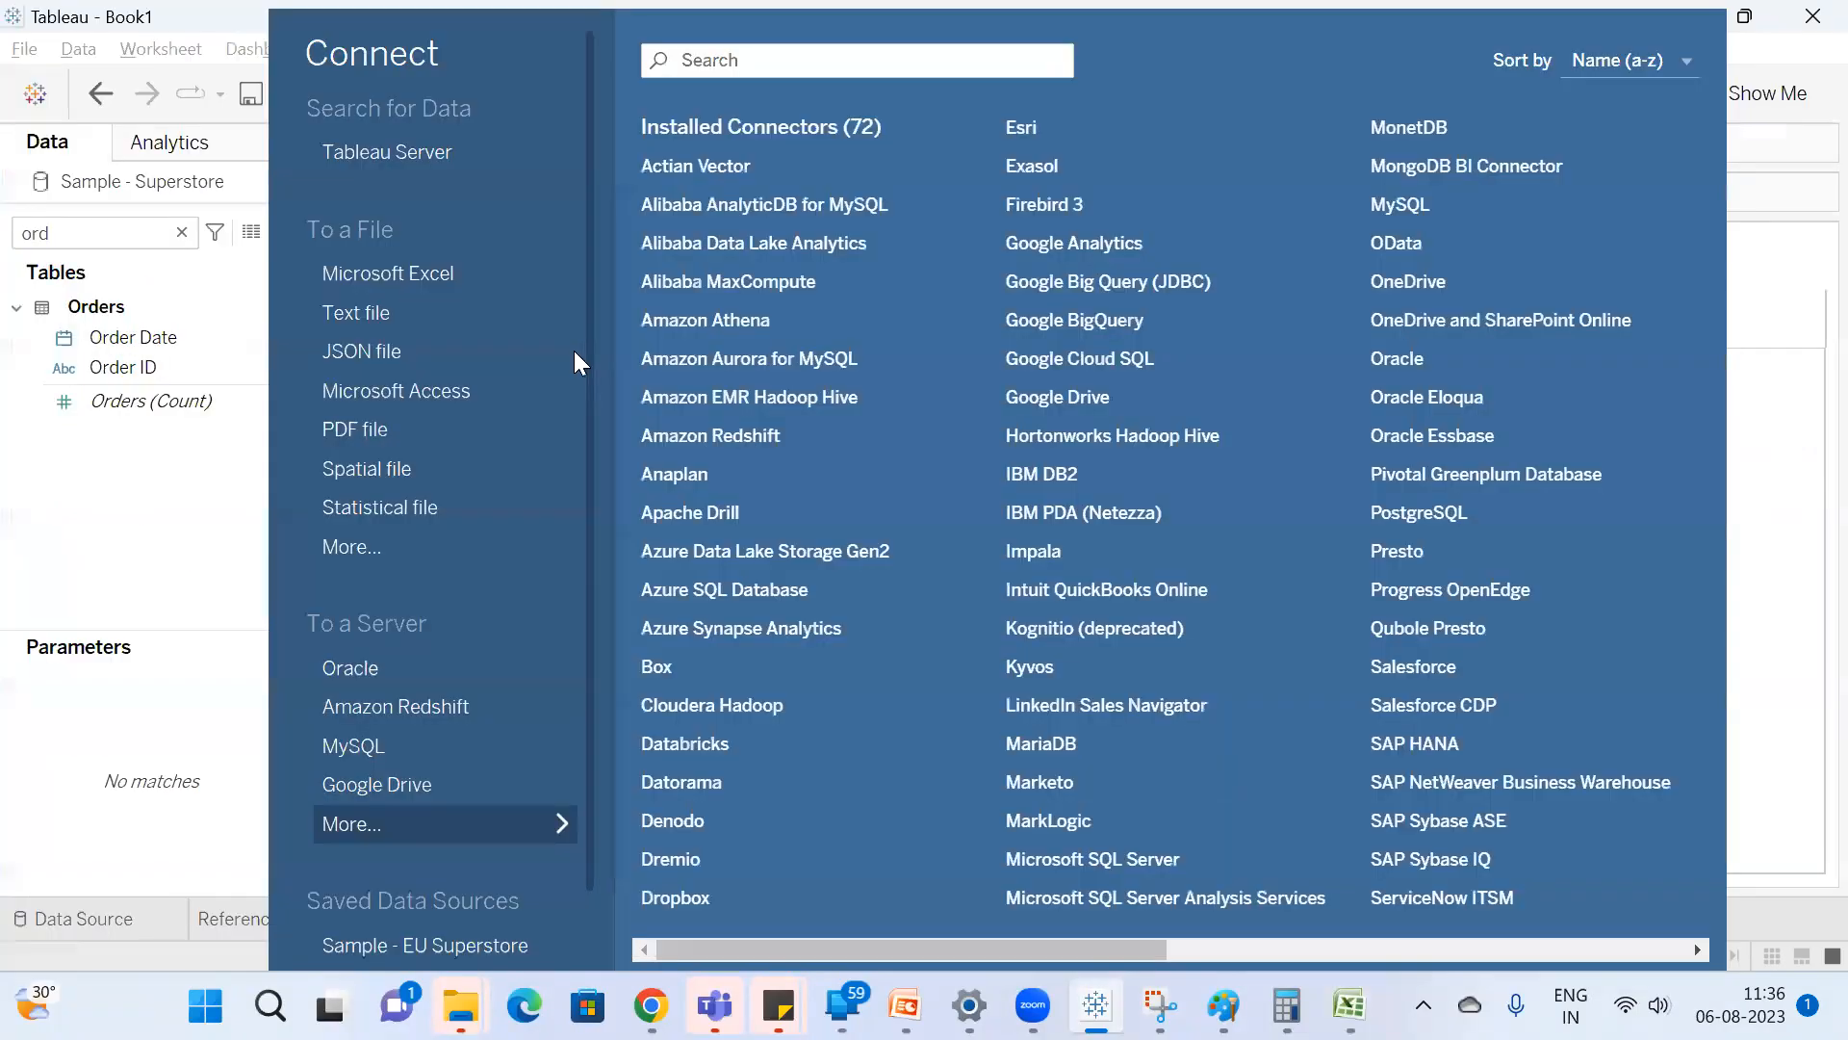
{"action": "key", "text": "Escape"}
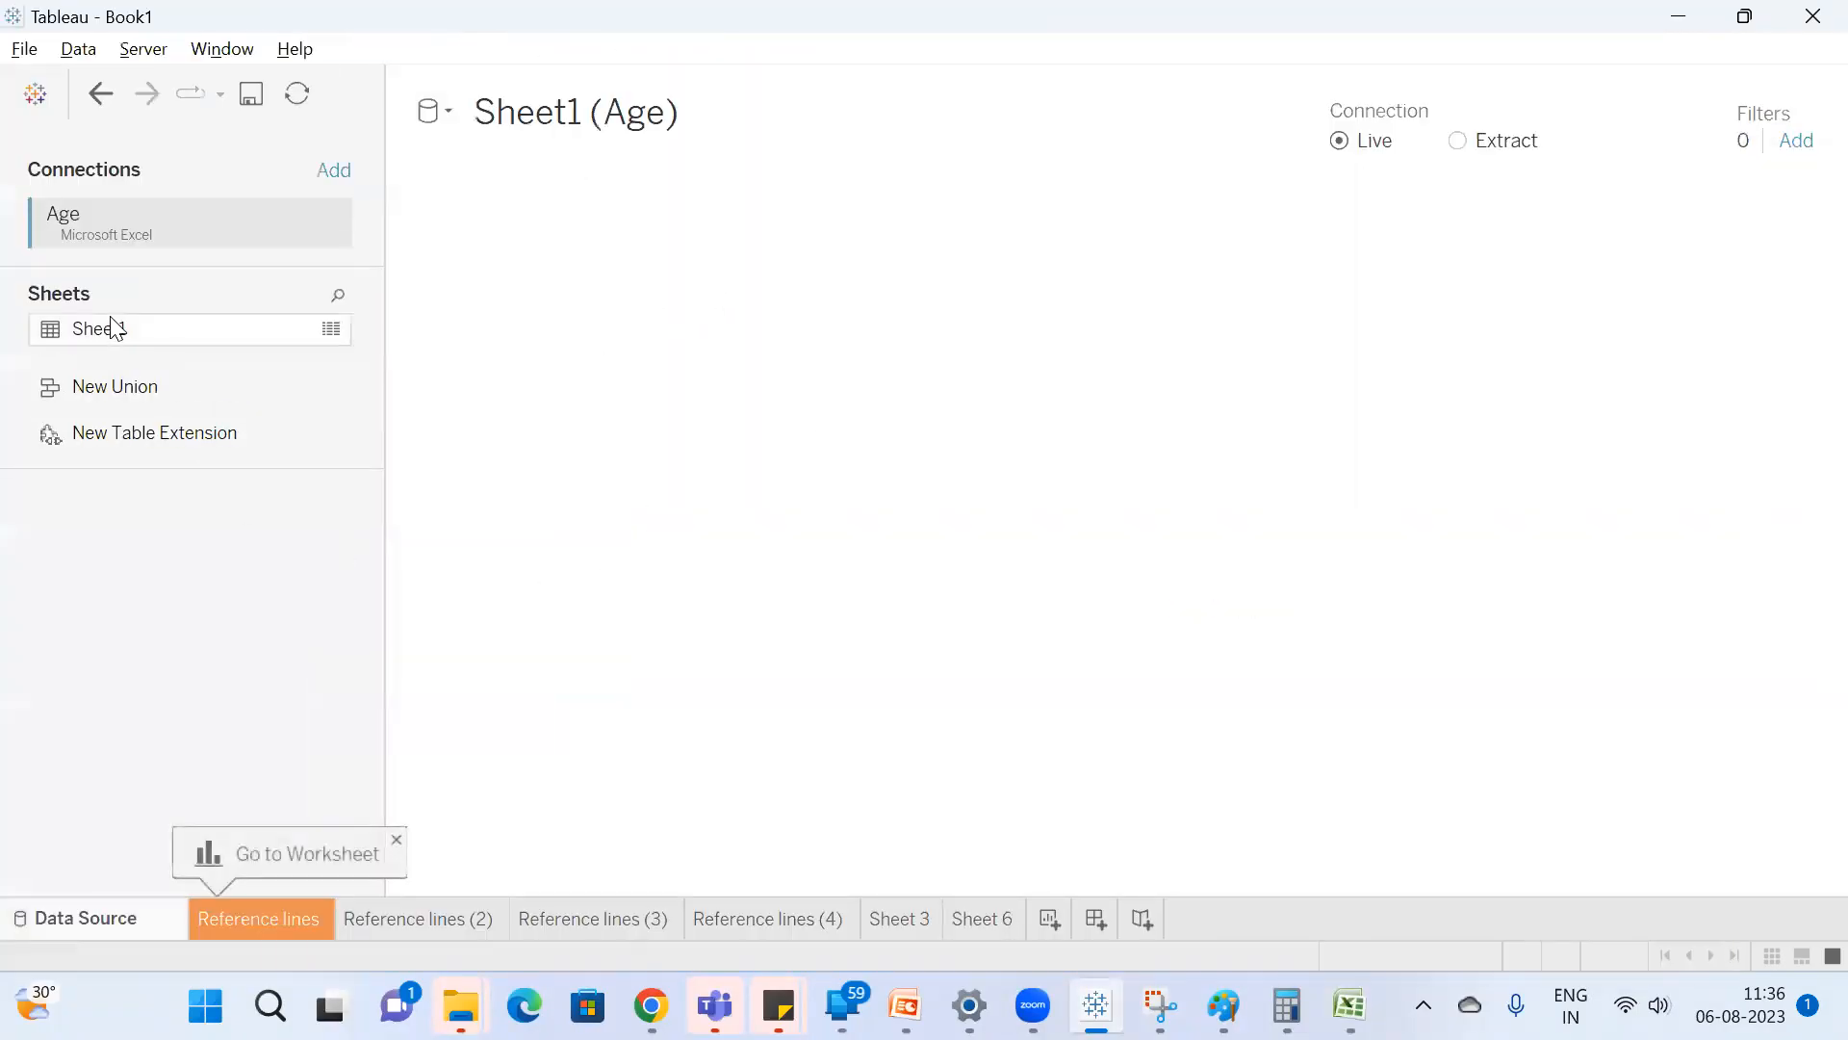
{"action": "double_click", "coordinate": [130, 330]}
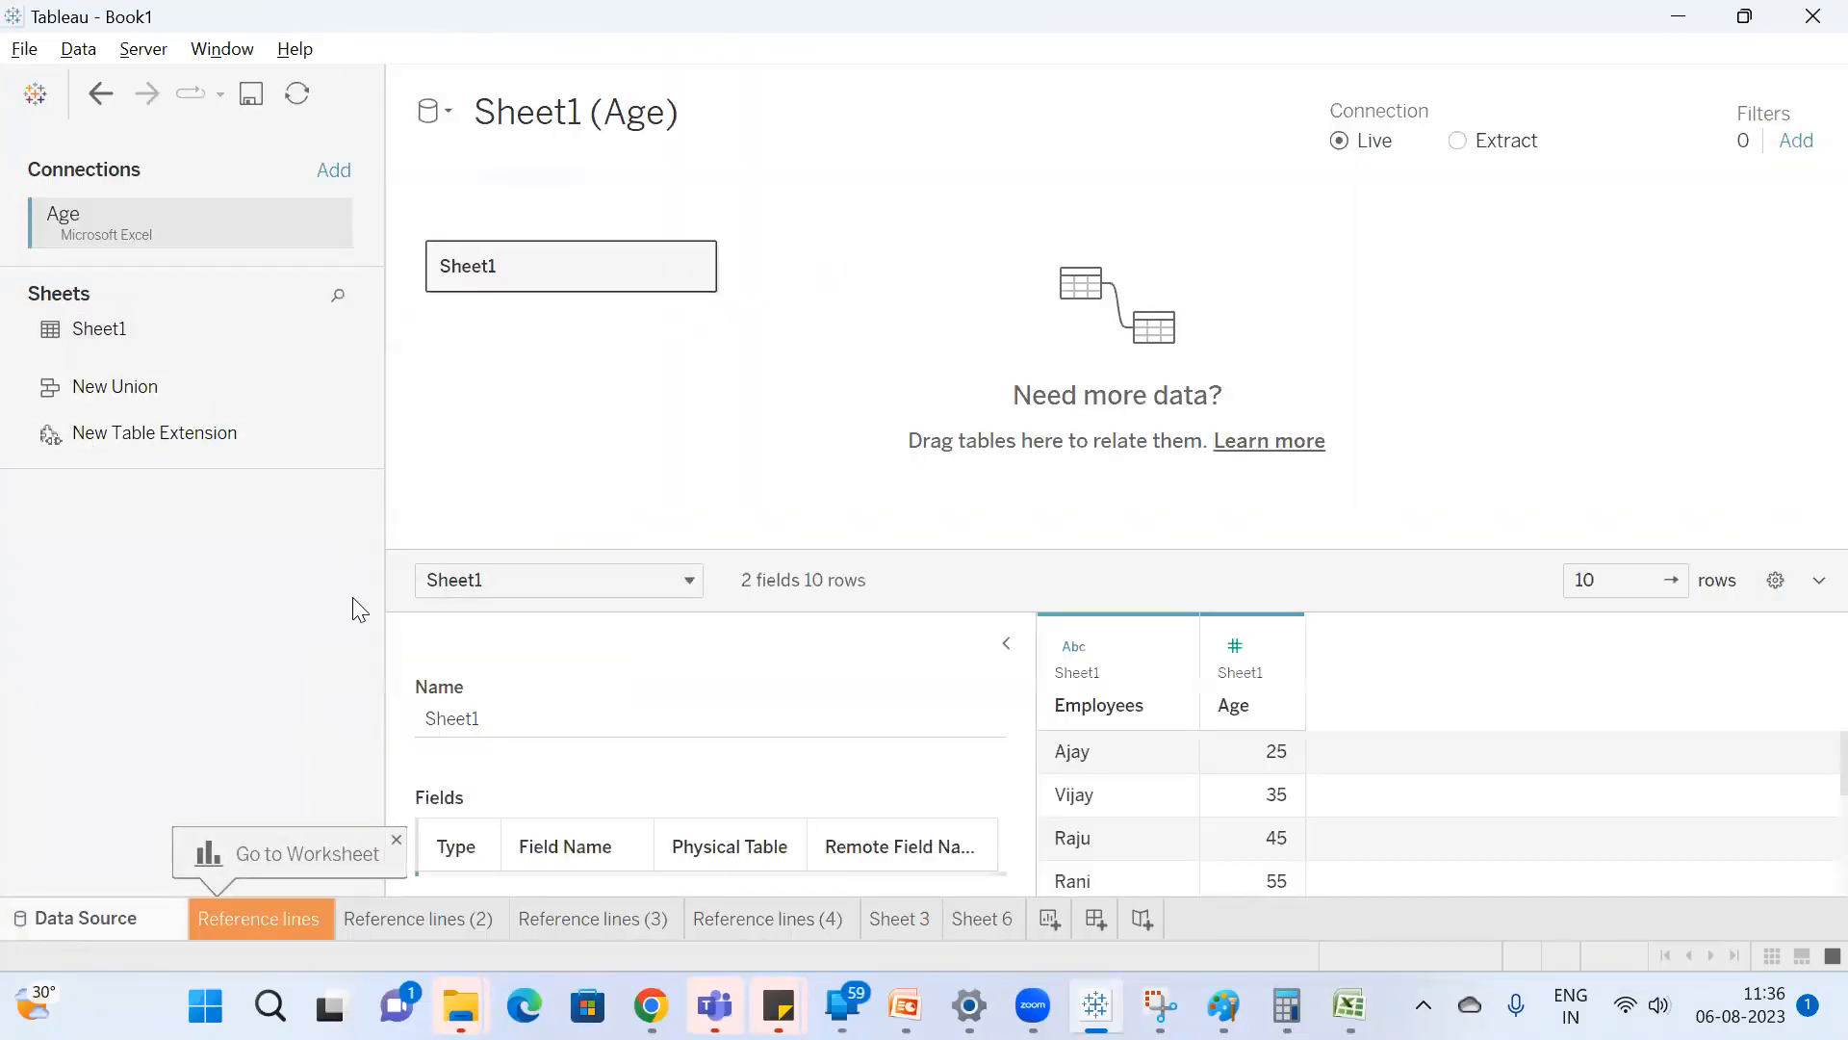
Add a new worksheet and enlarge the data source list to show both Sample - Superstore and Sheet1 (Age).
{"action": "left_click", "coordinate": [1049, 919]}
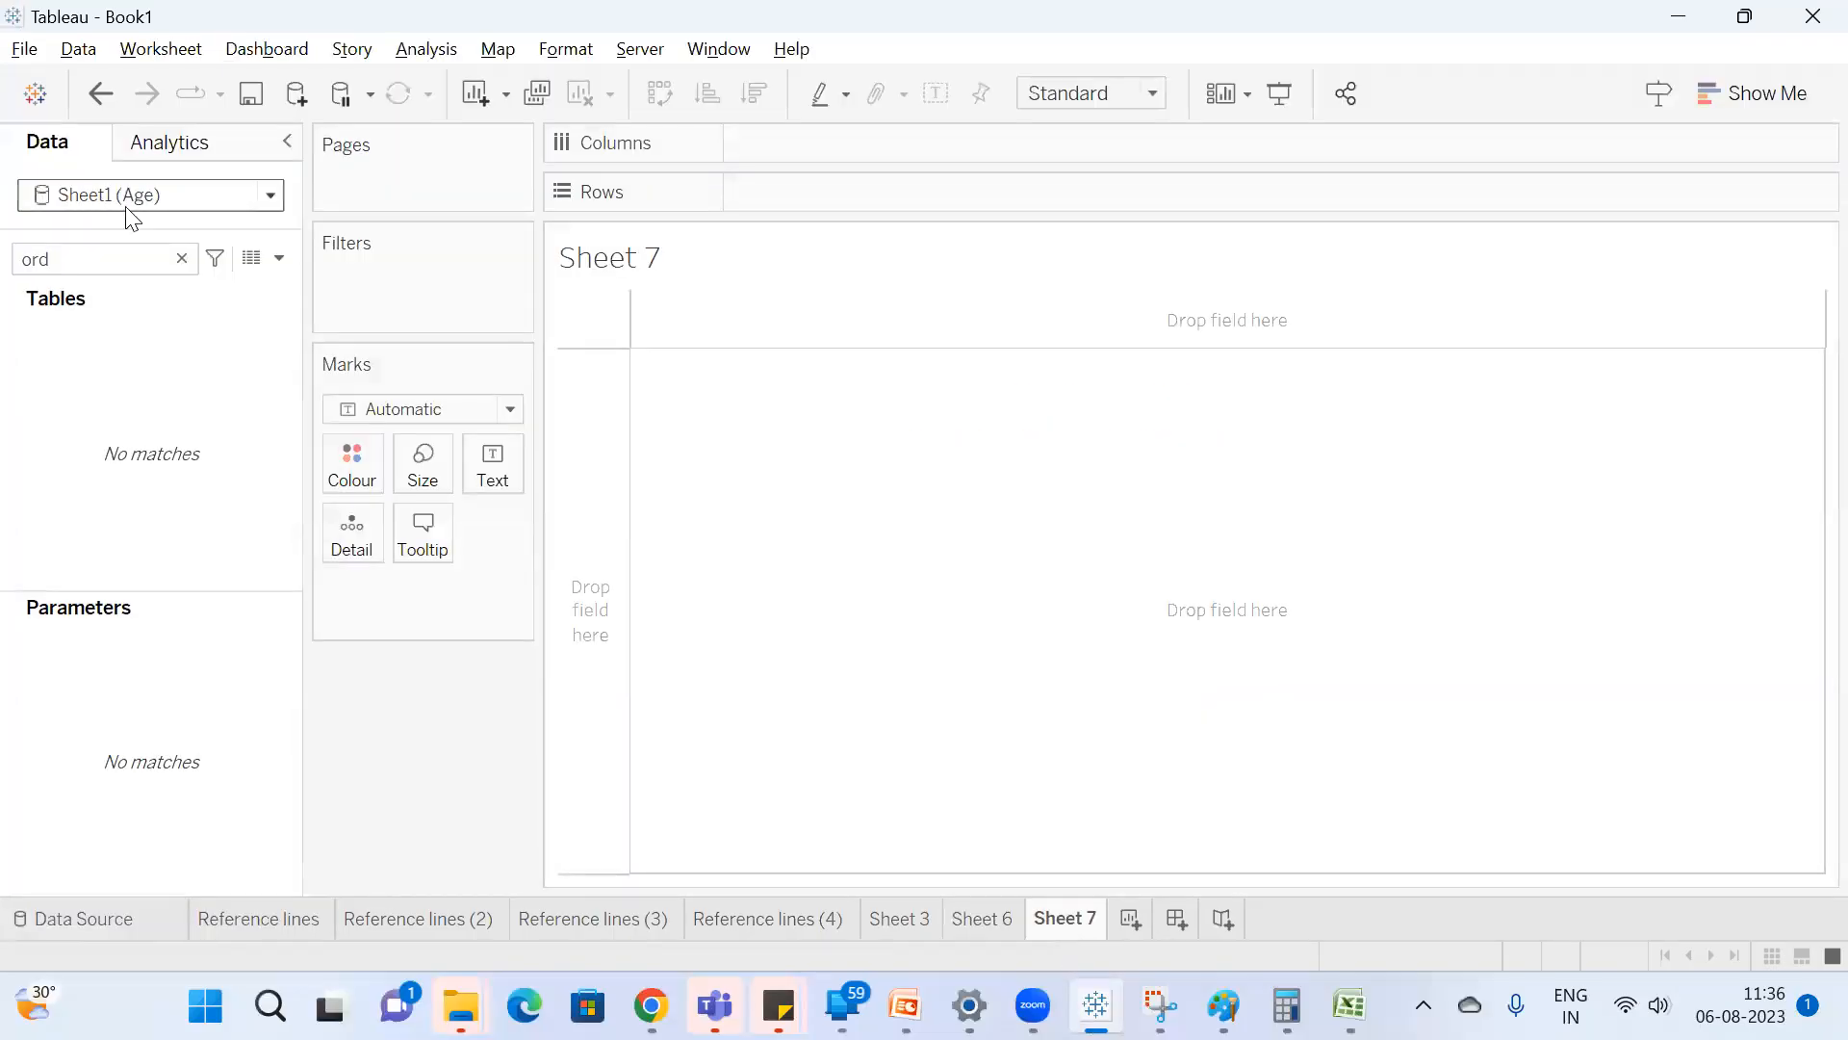
{"action": "left_click_drag", "start_coordinate": [118, 234], "coordinate": [120, 238]}
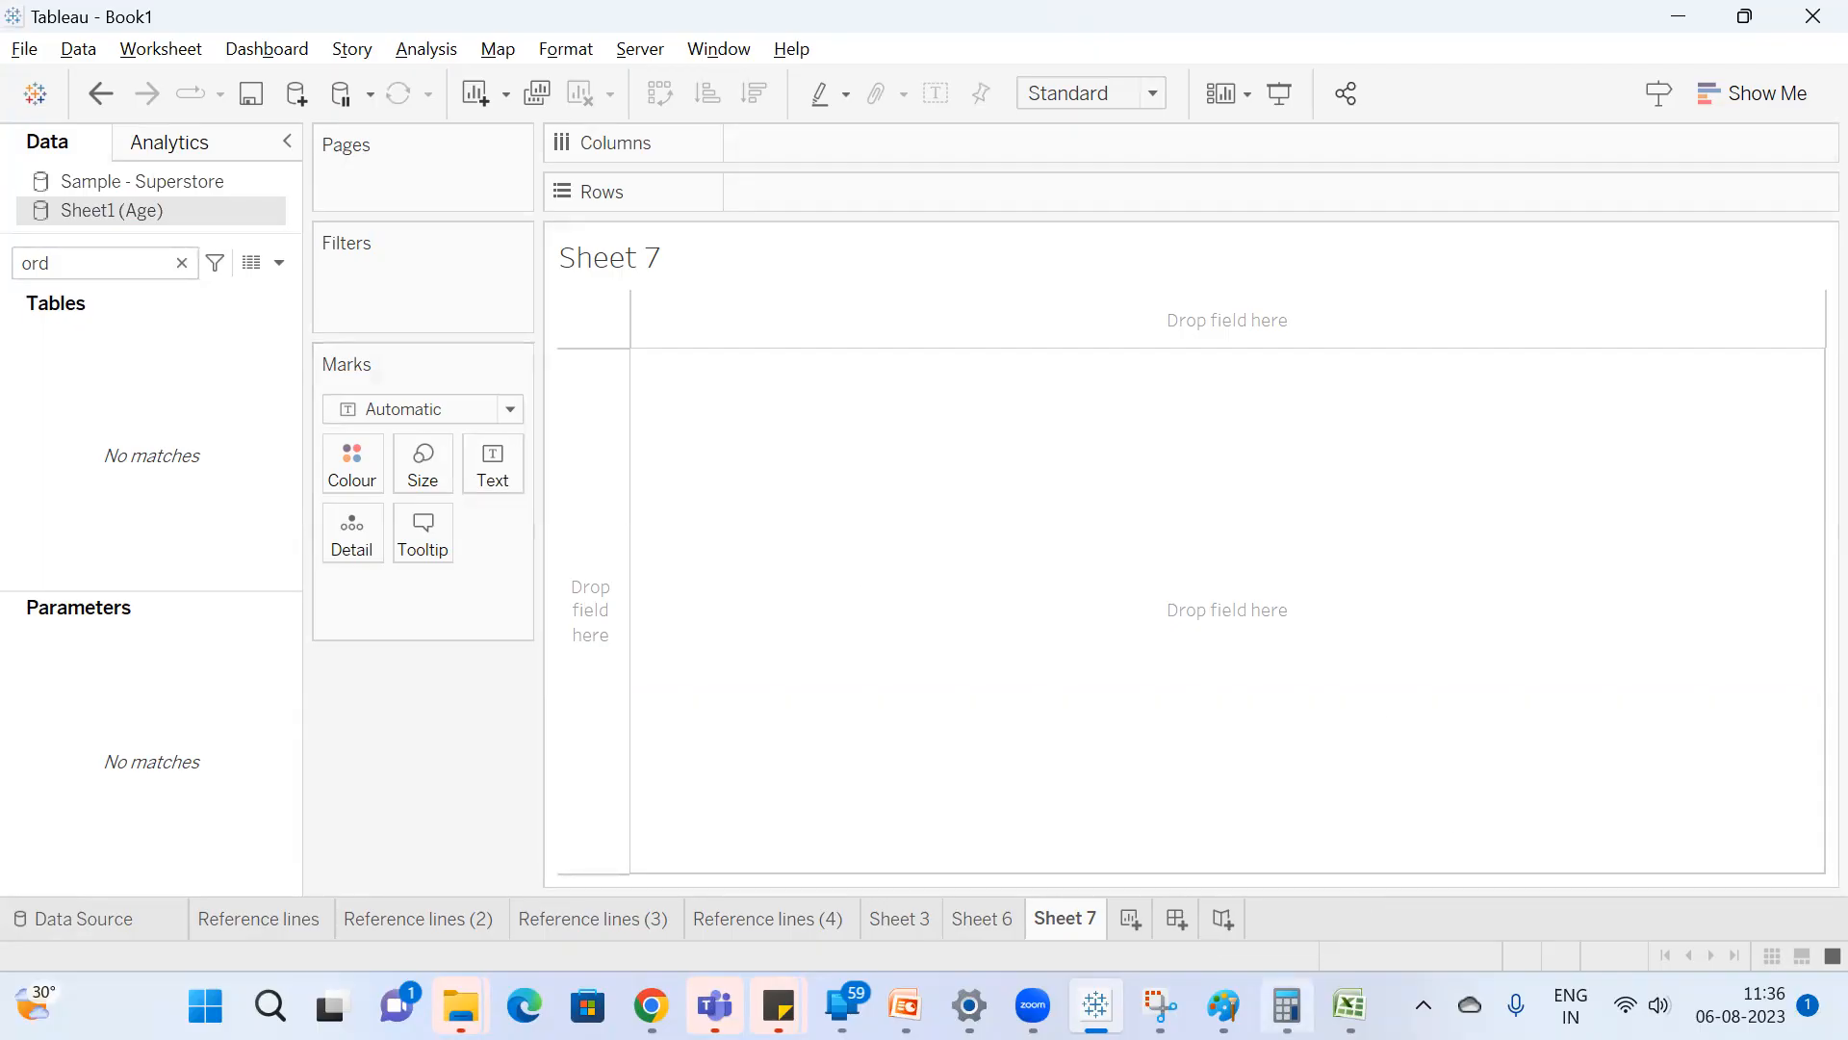
{"action": "mouse_move", "coordinate": [1201, 974]}
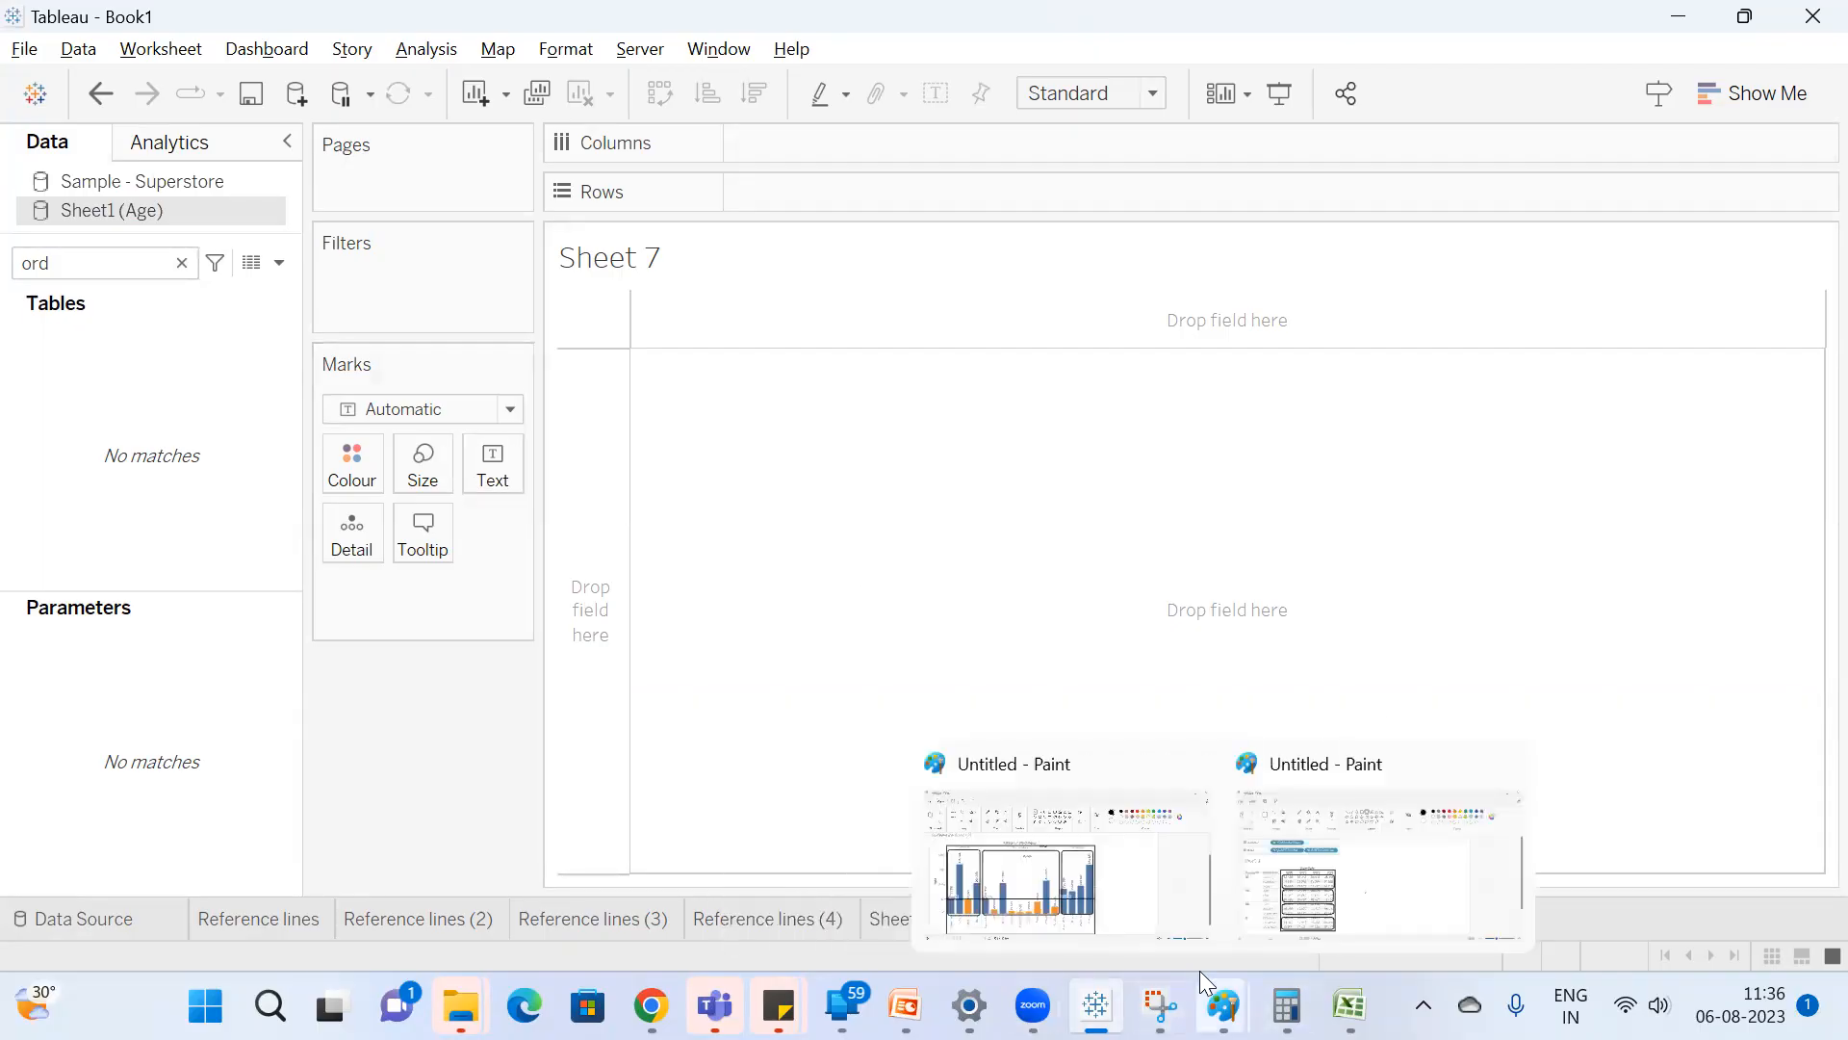
{"action": "key", "text": "super"}
{"action": "type", "text": "ote"}
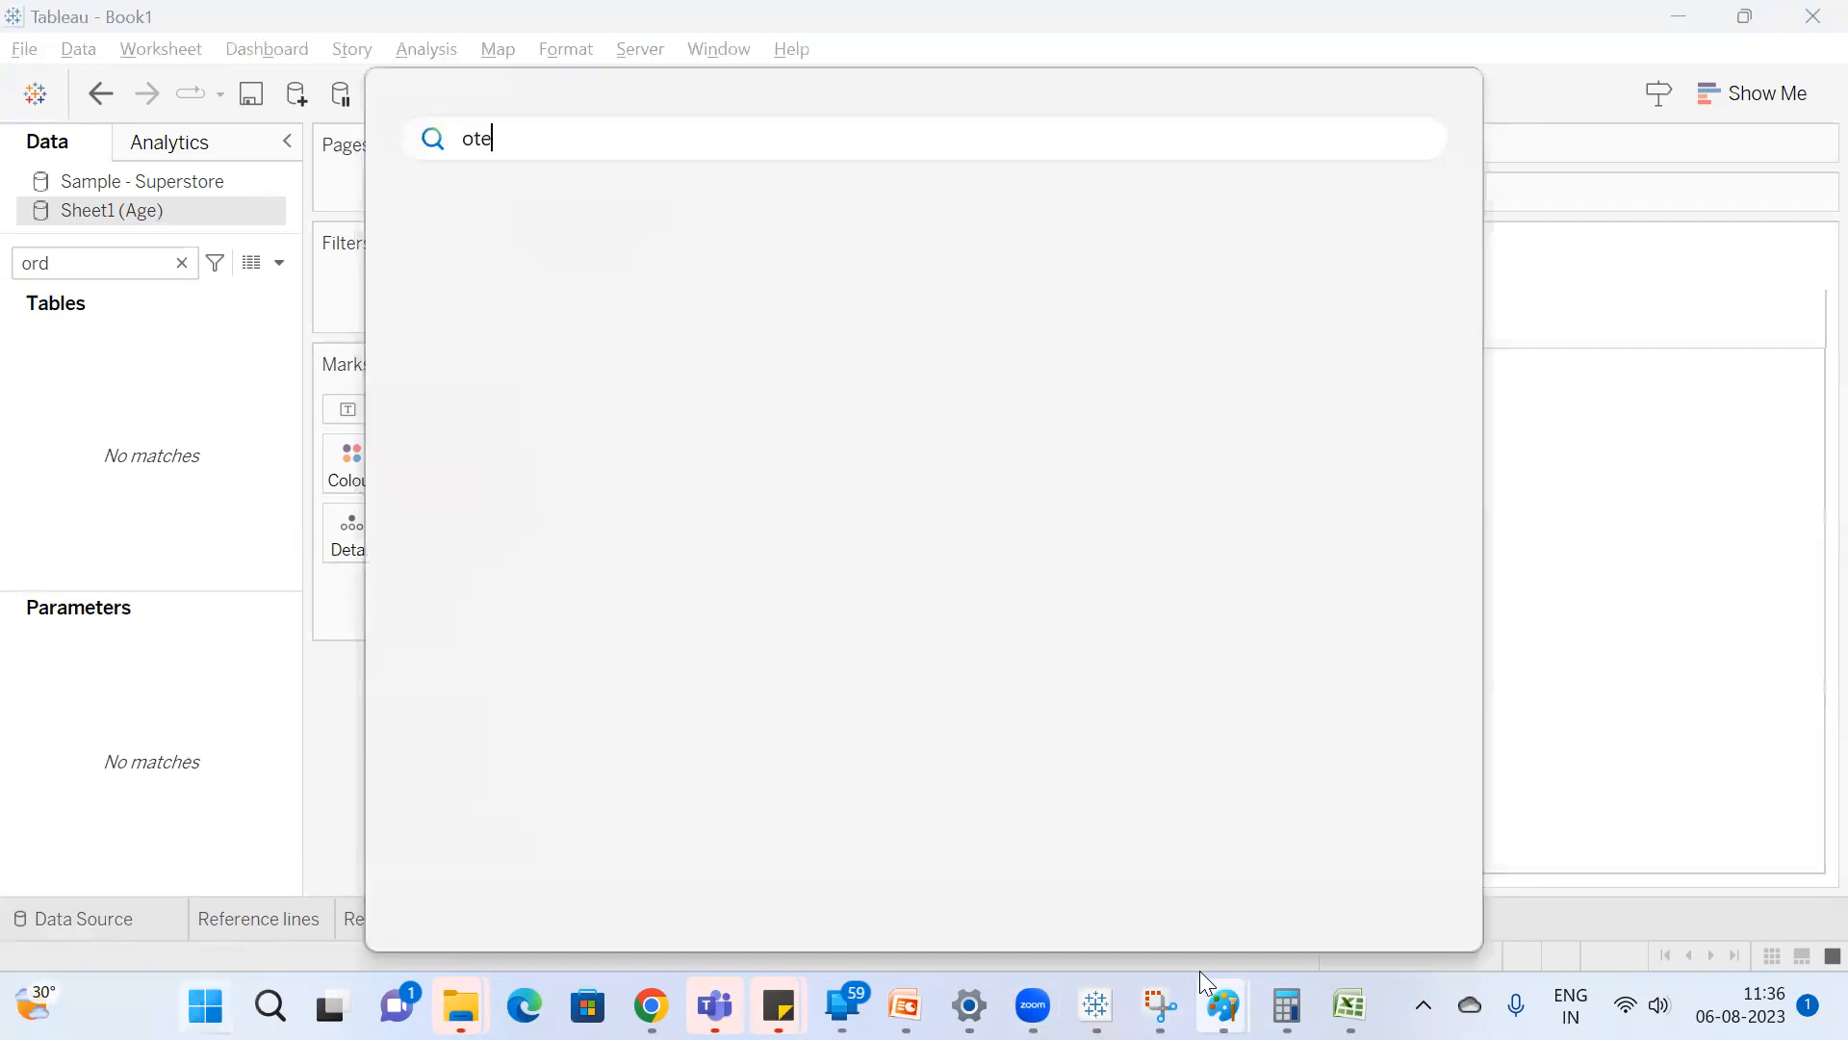
{"action": "key", "text": "Return"}
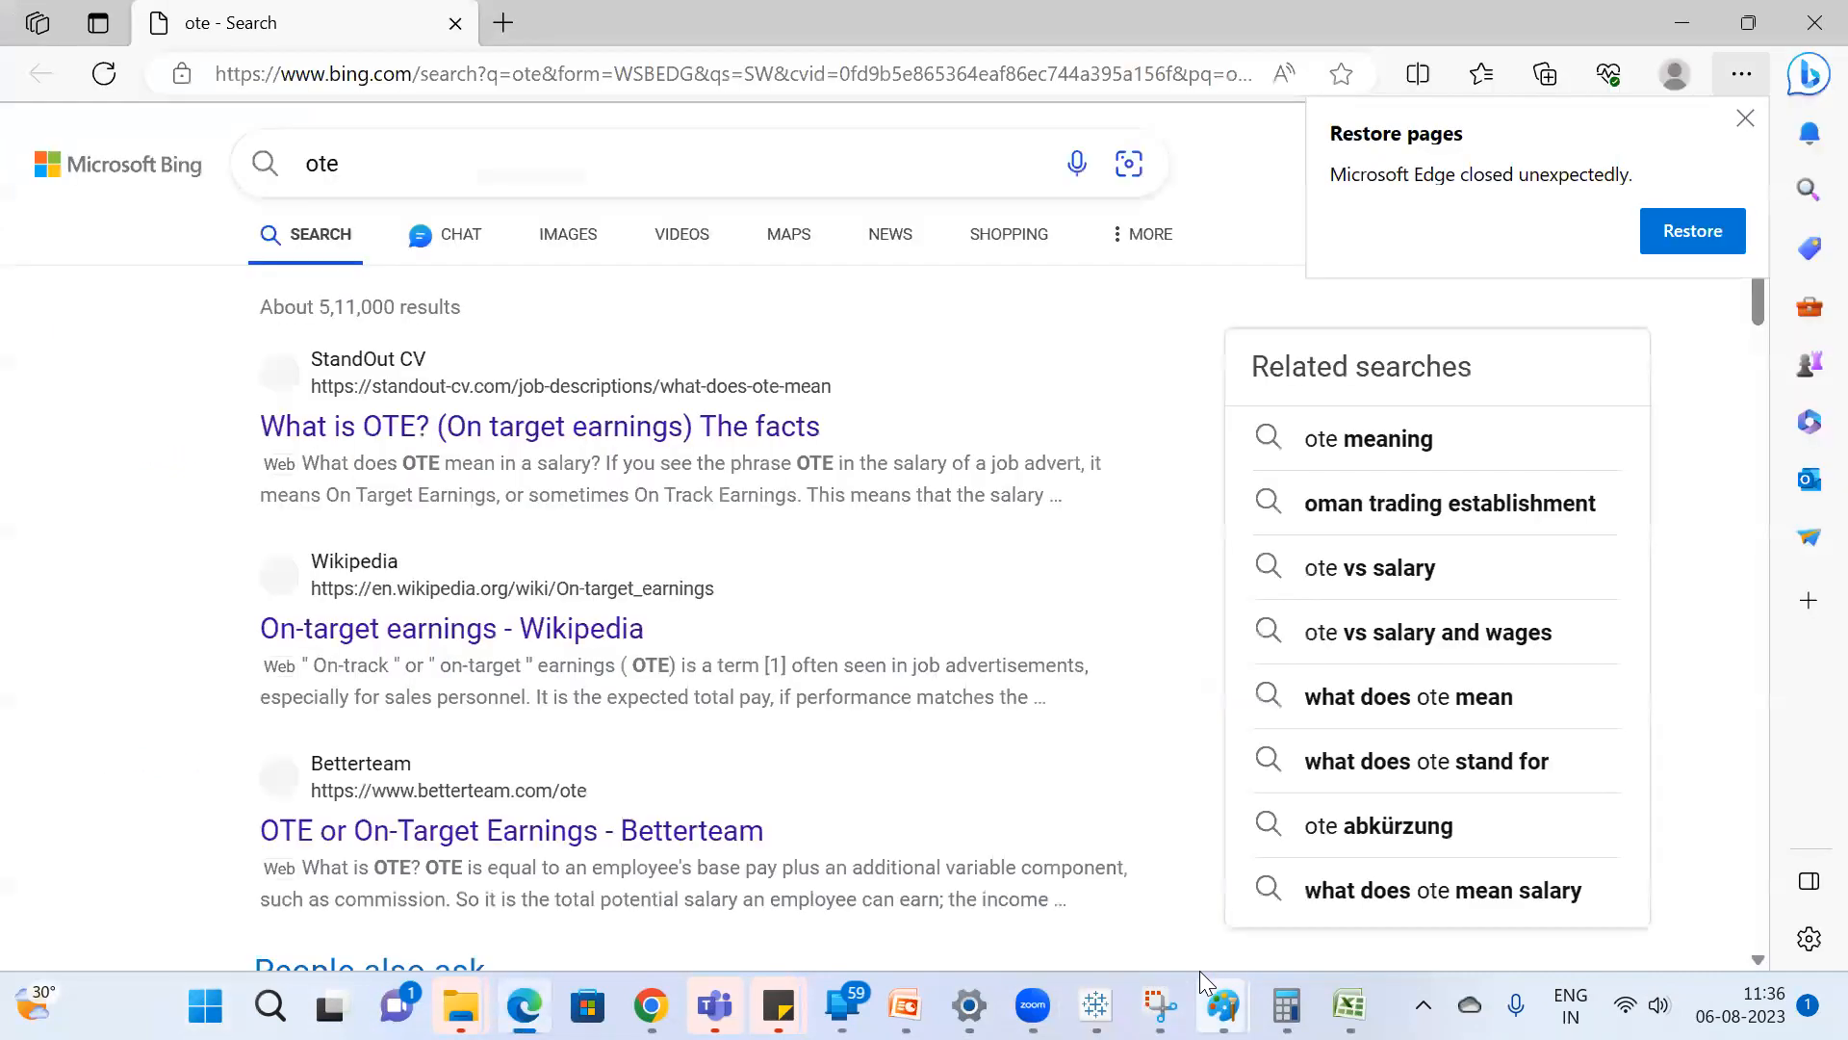
Open Notepad and write down the age range 25-45 in the blank document.
{"action": "key", "text": "super"}
{"action": "type", "text": "notepad"}
{"action": "key", "text": "Return"}
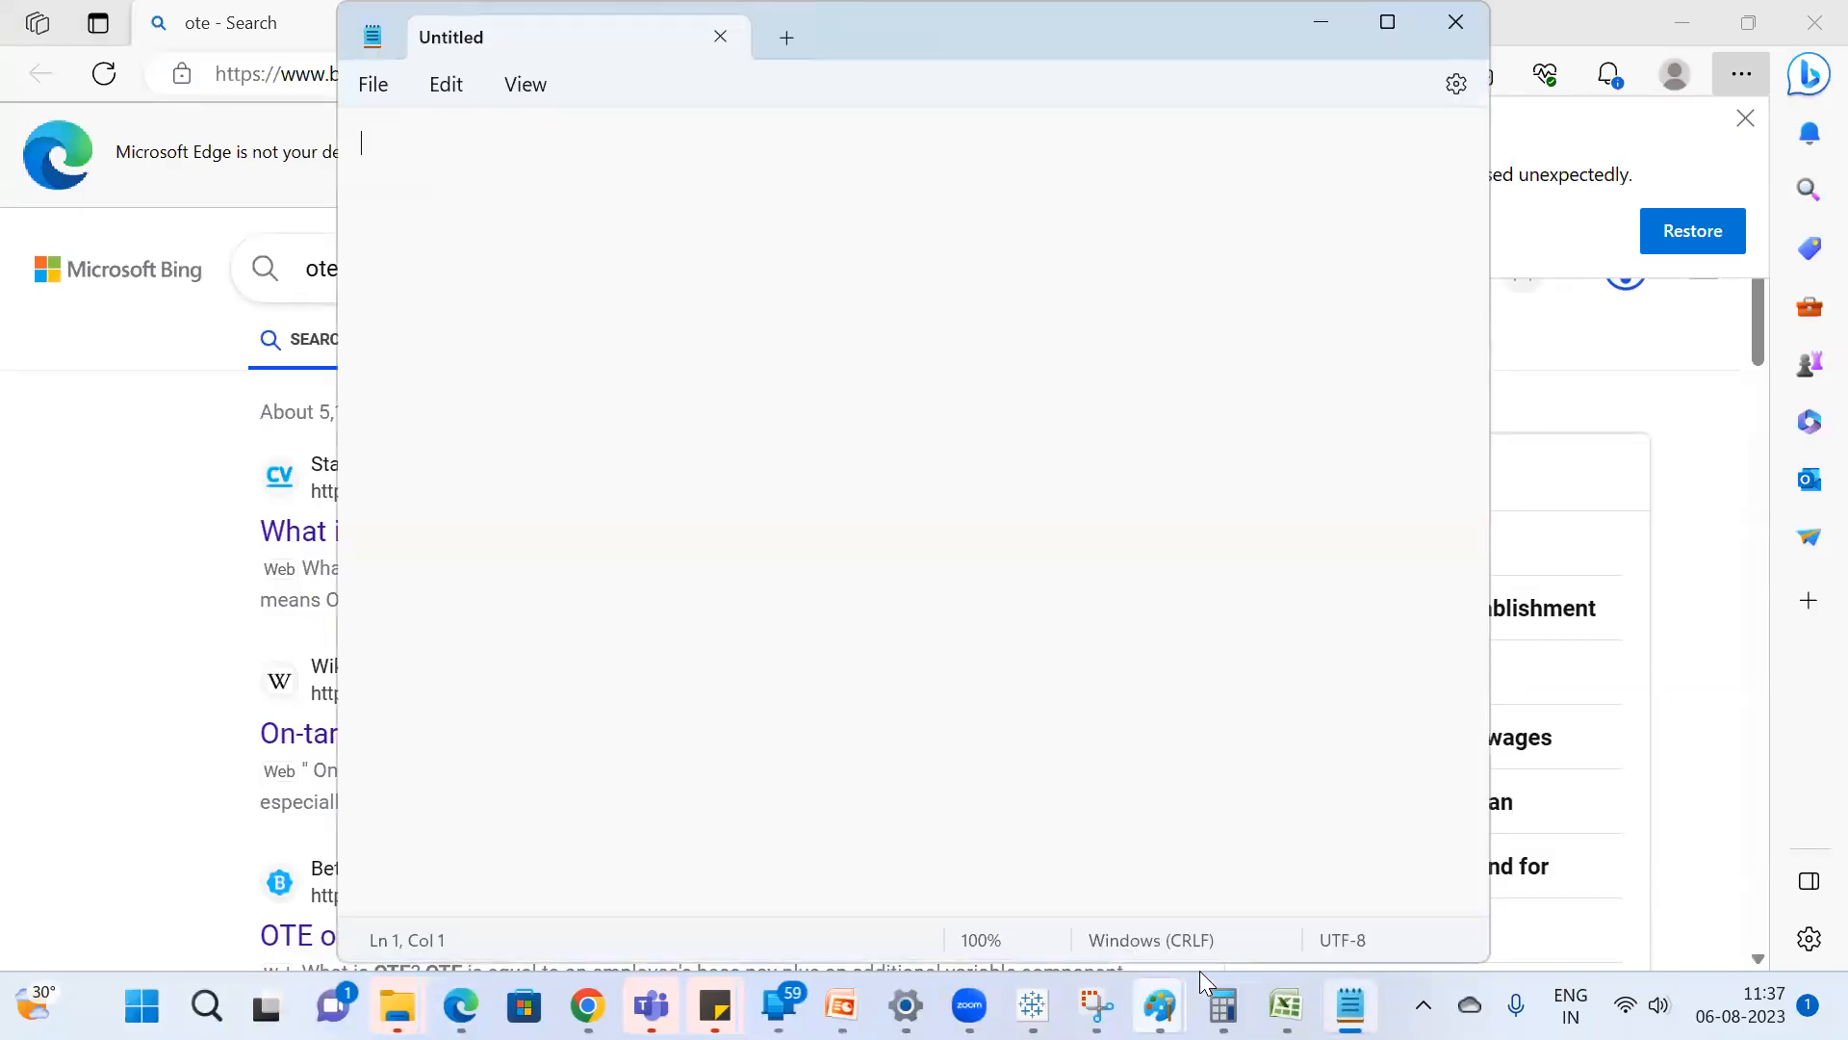
{"action": "type", "text": "25-45"}
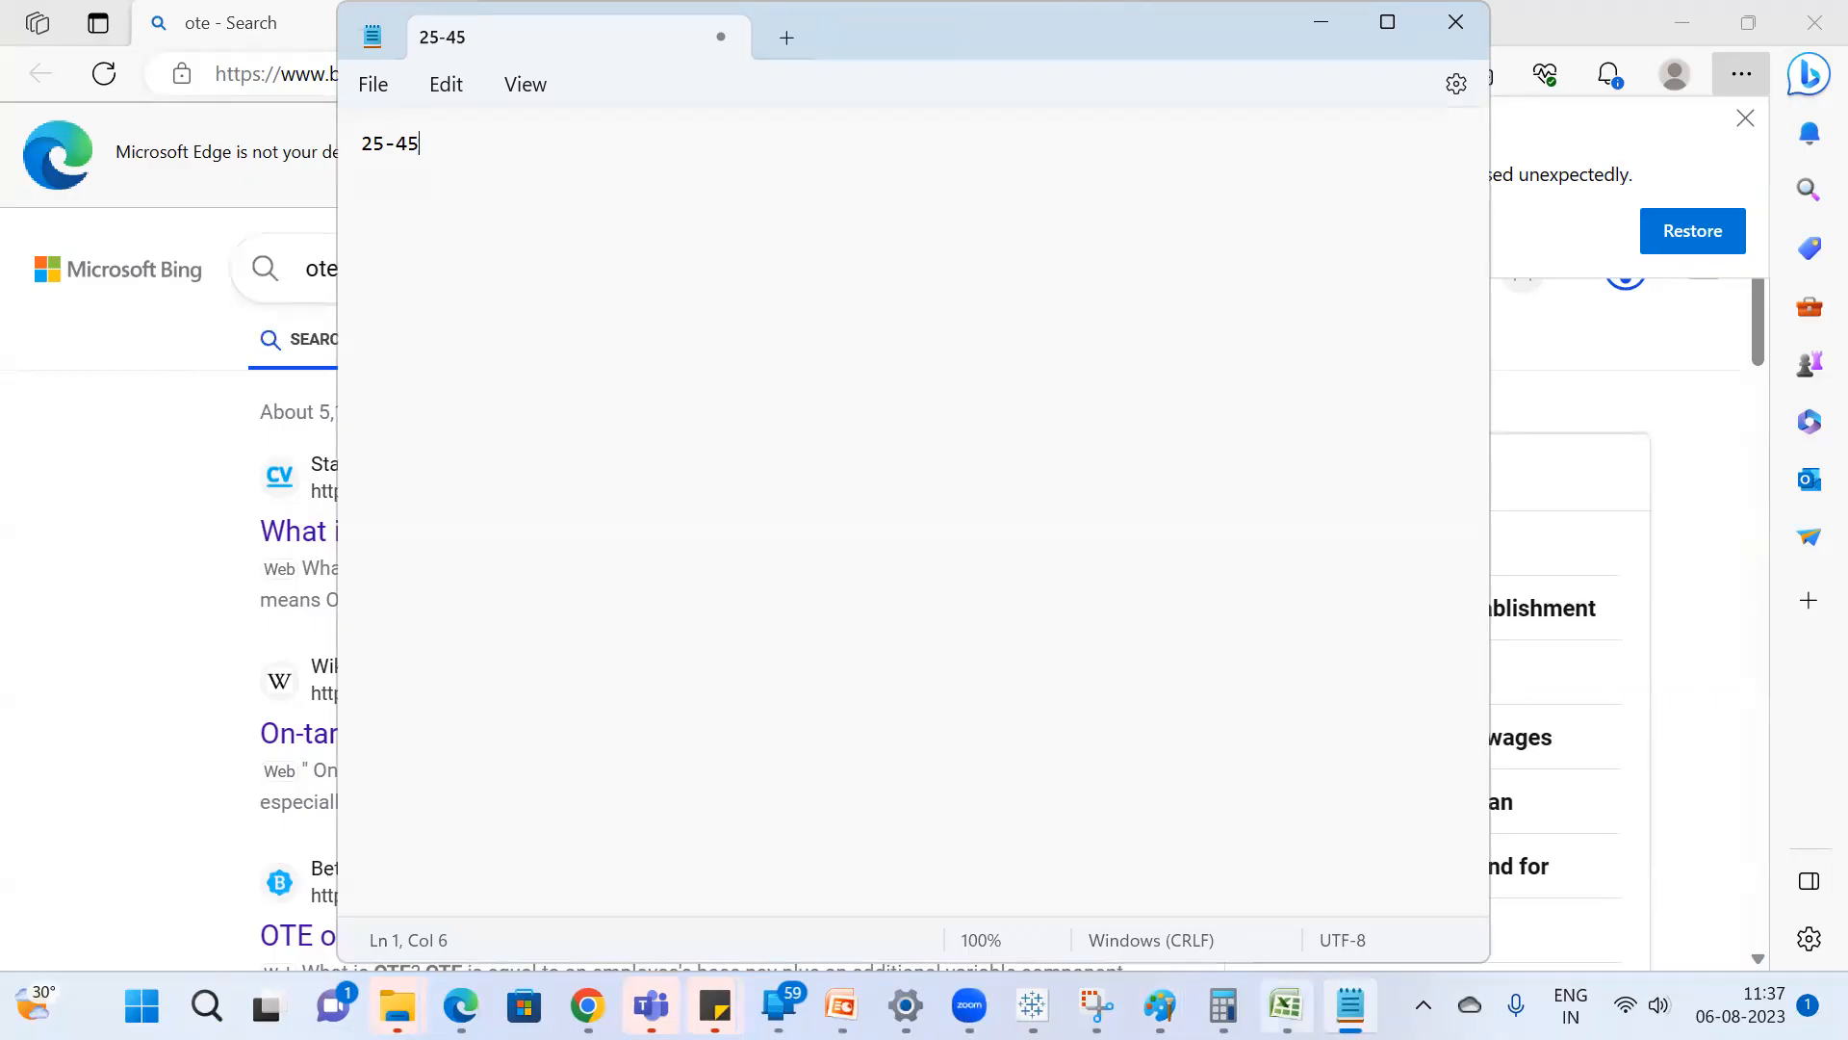
Switch back to Tableau and replace the field search text with "e".
{"action": "left_click", "coordinate": [1032, 1006]}
{"action": "left_click", "coordinate": [128, 261]}
{"action": "key", "text": "BackSpace"}
{"action": "key", "text": "BackSpace"}
{"action": "key", "text": "BackSpace"}
{"action": "type", "text": "na"}
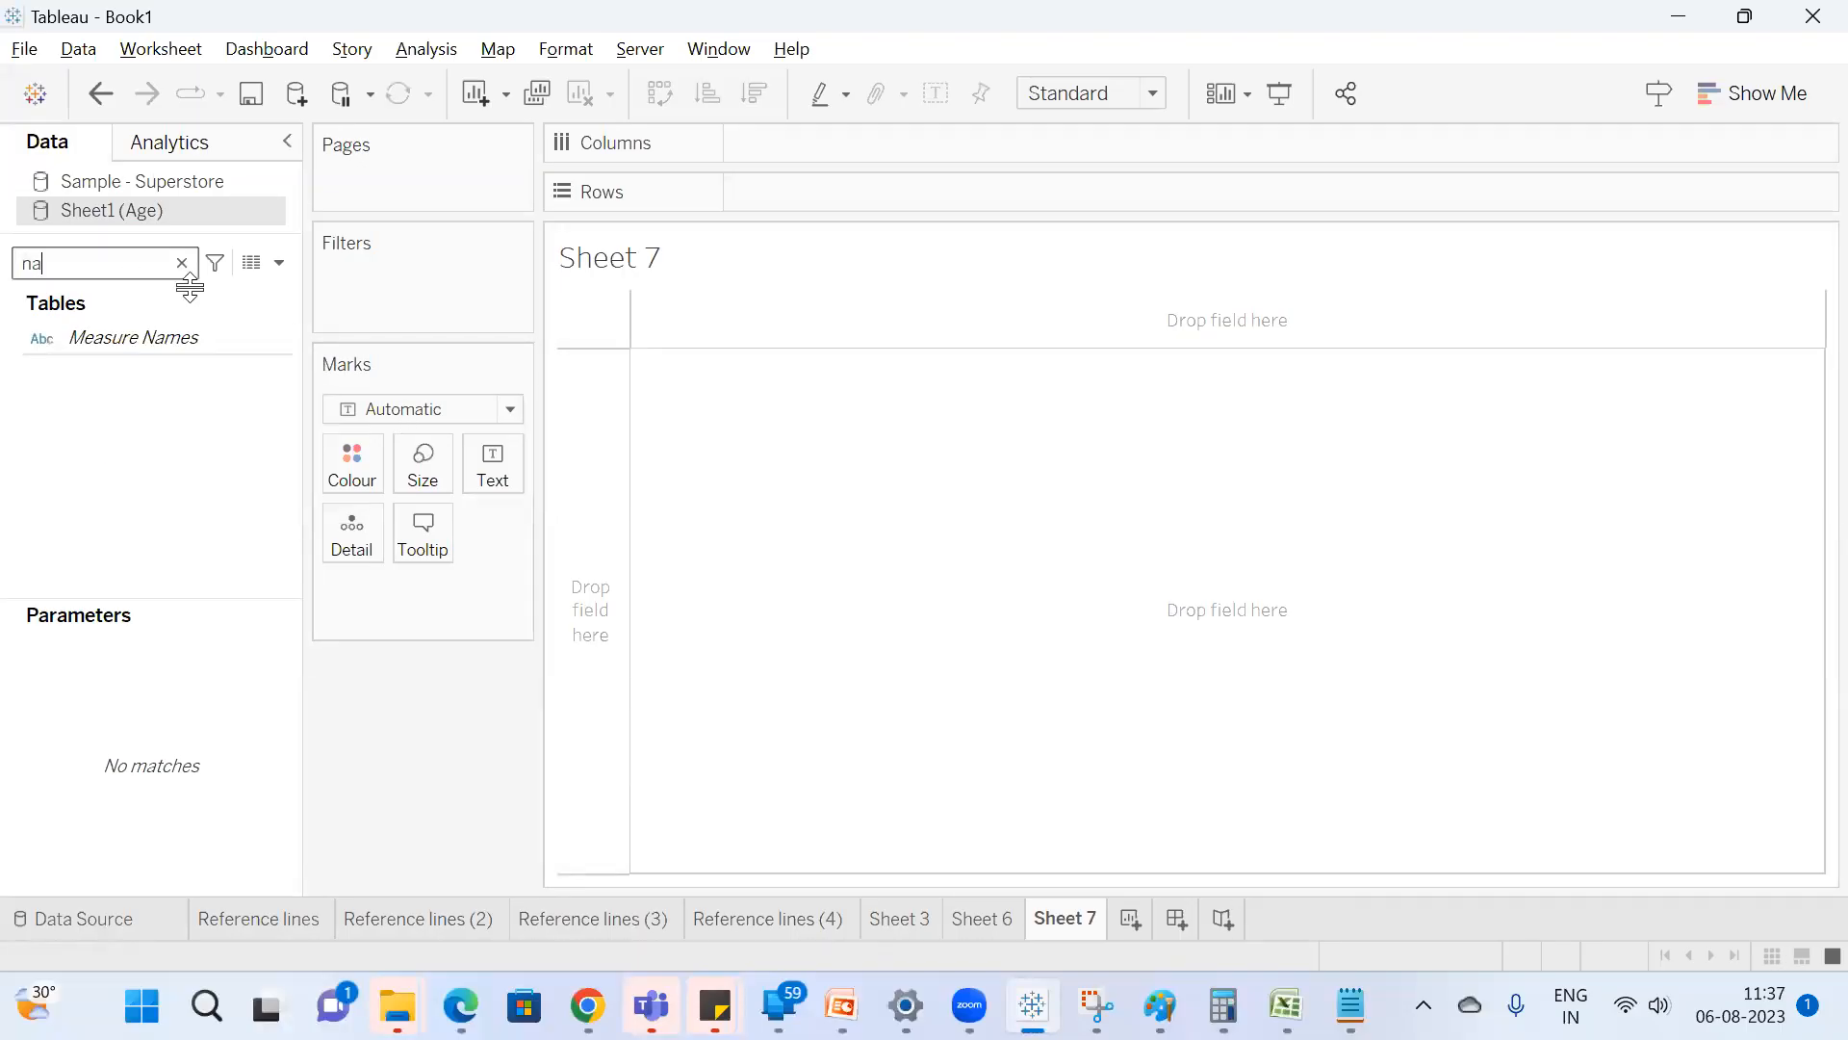
{"action": "key", "text": "BackSpace"}
{"action": "key", "text": "BackSpace"}
{"action": "key", "text": "BackSpace"}
{"action": "type", "text": "e"}
Add Employees and Age to the view and display them as a horizontal bar chart.
{"action": "double_click", "coordinate": [143, 337]}
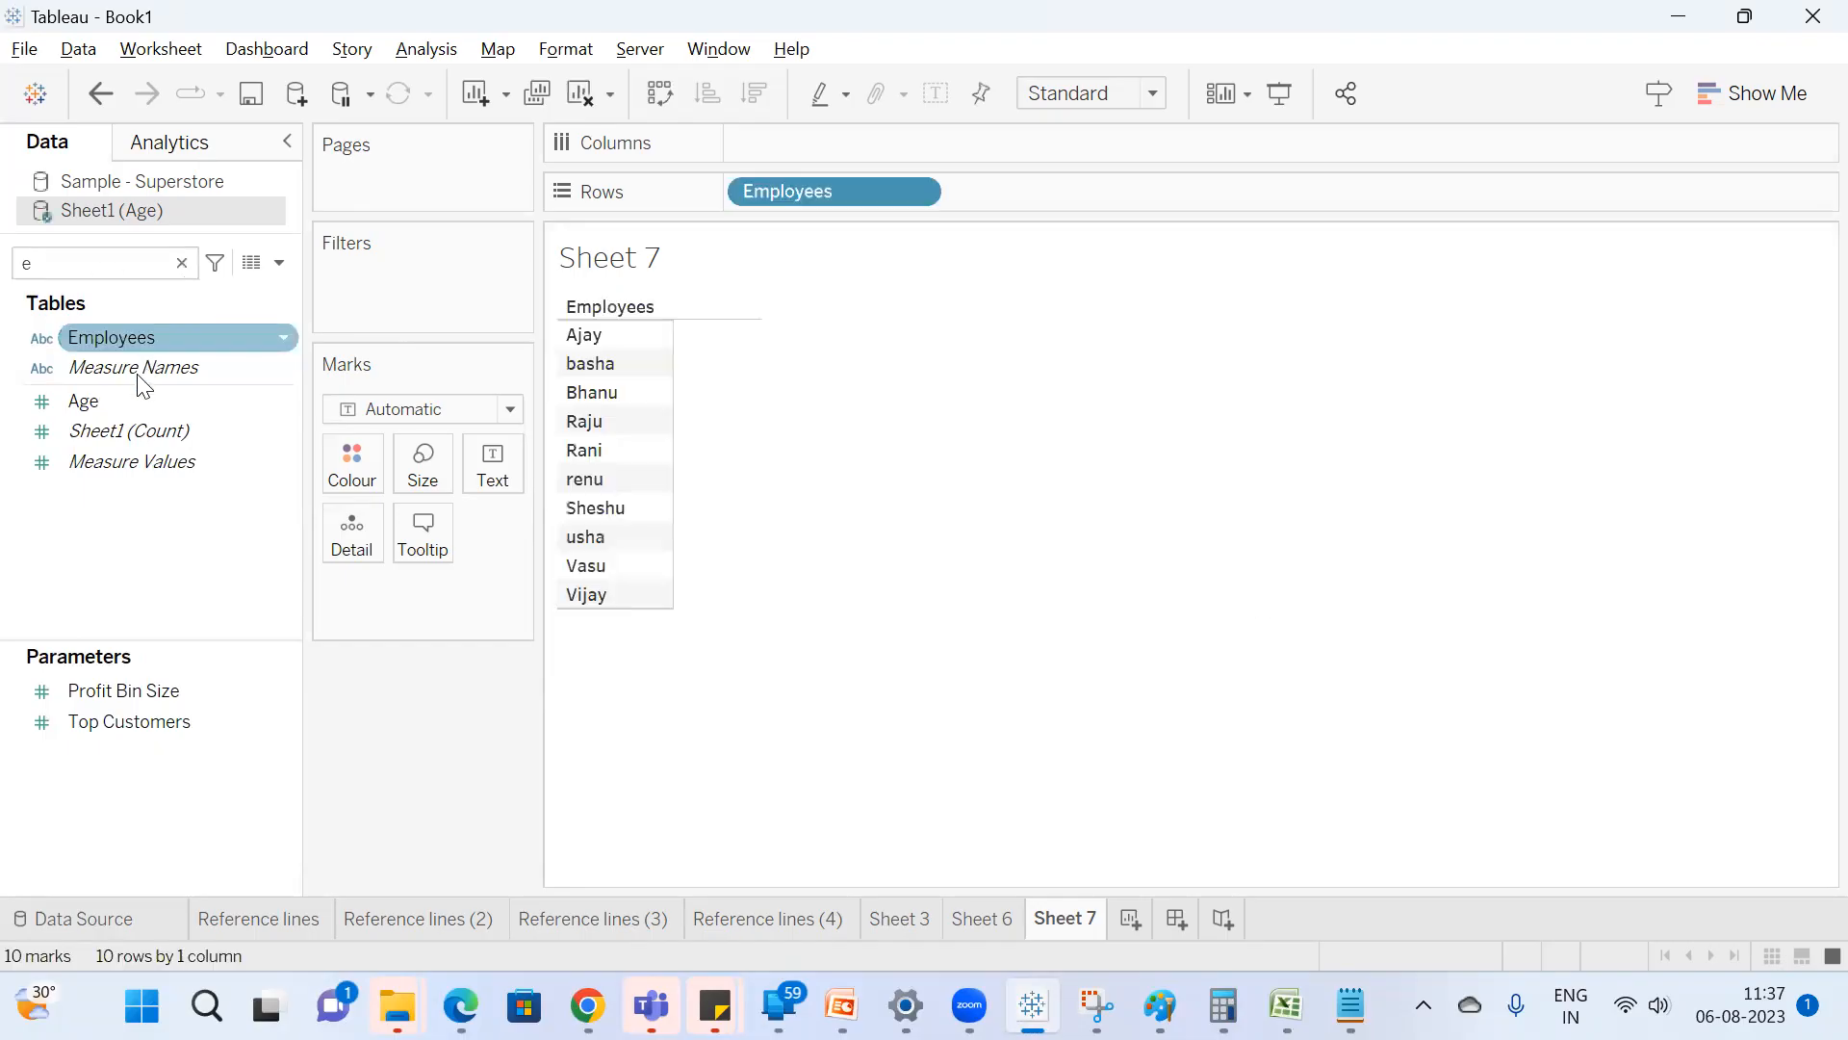
{"action": "double_click", "coordinate": [119, 397]}
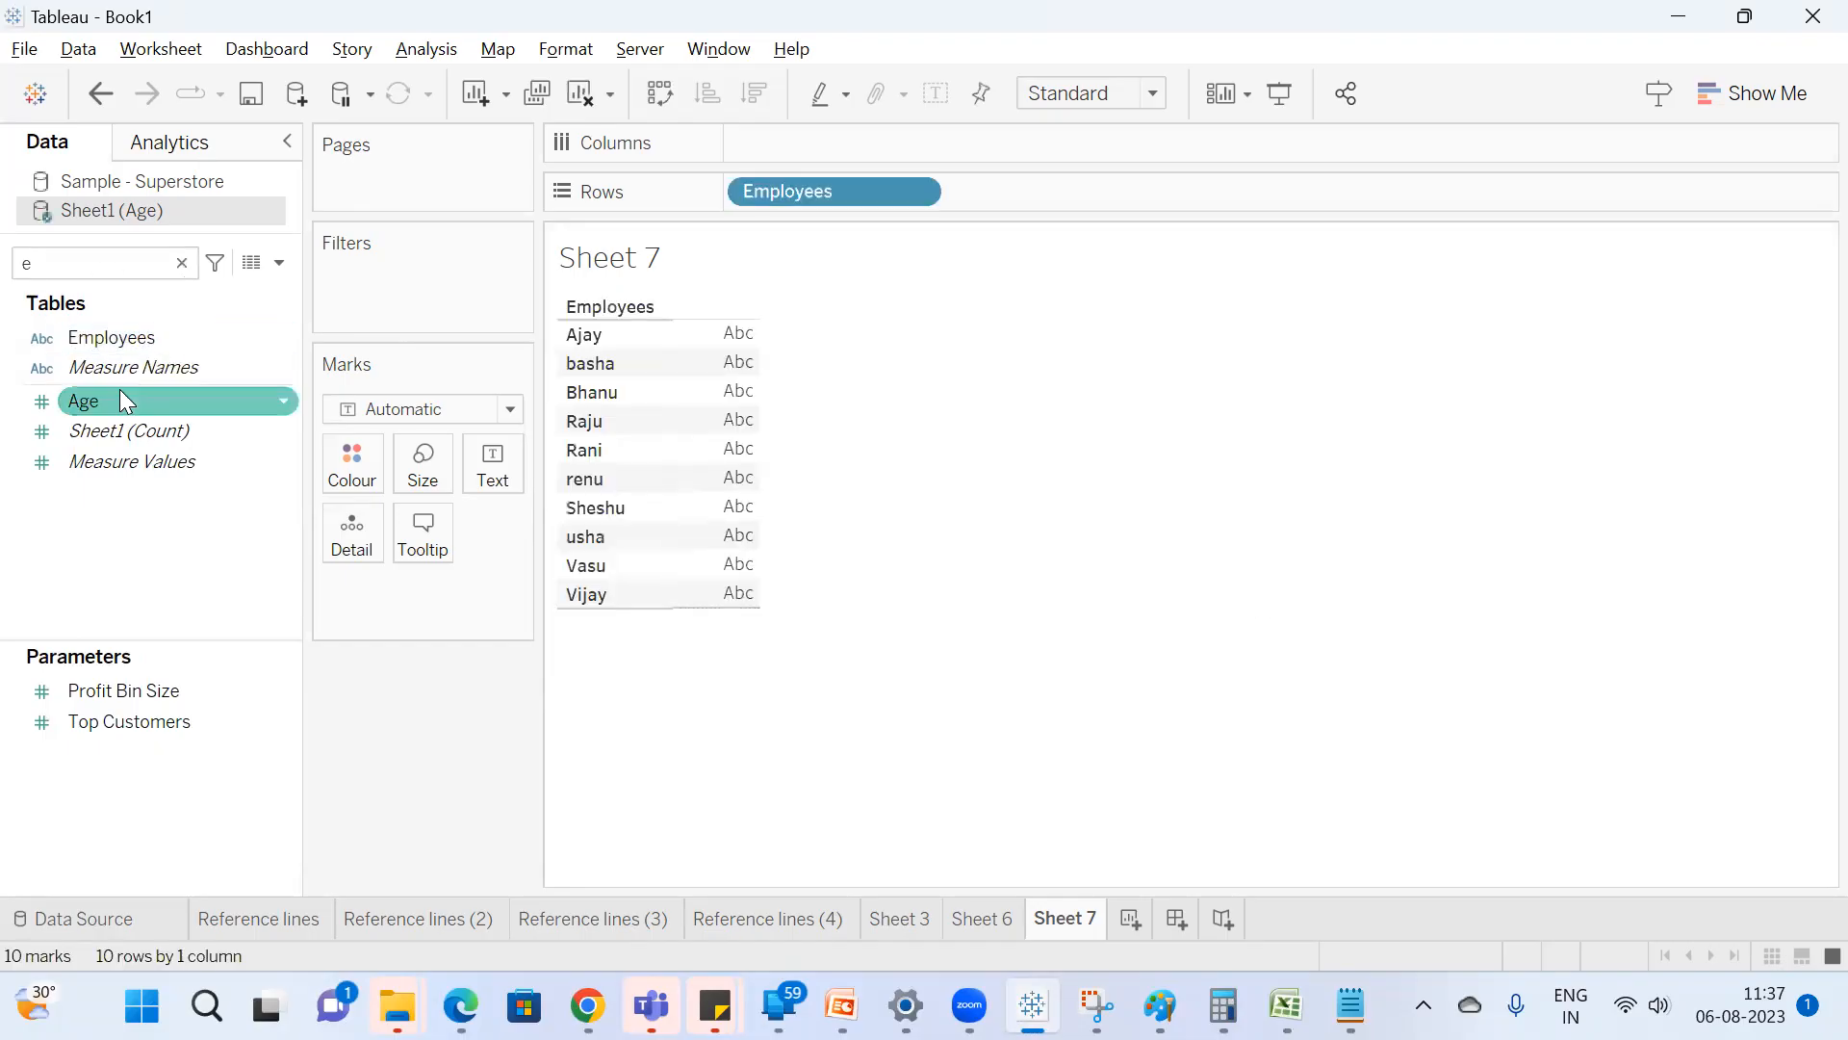
{"action": "left_click", "coordinate": [1715, 114]}
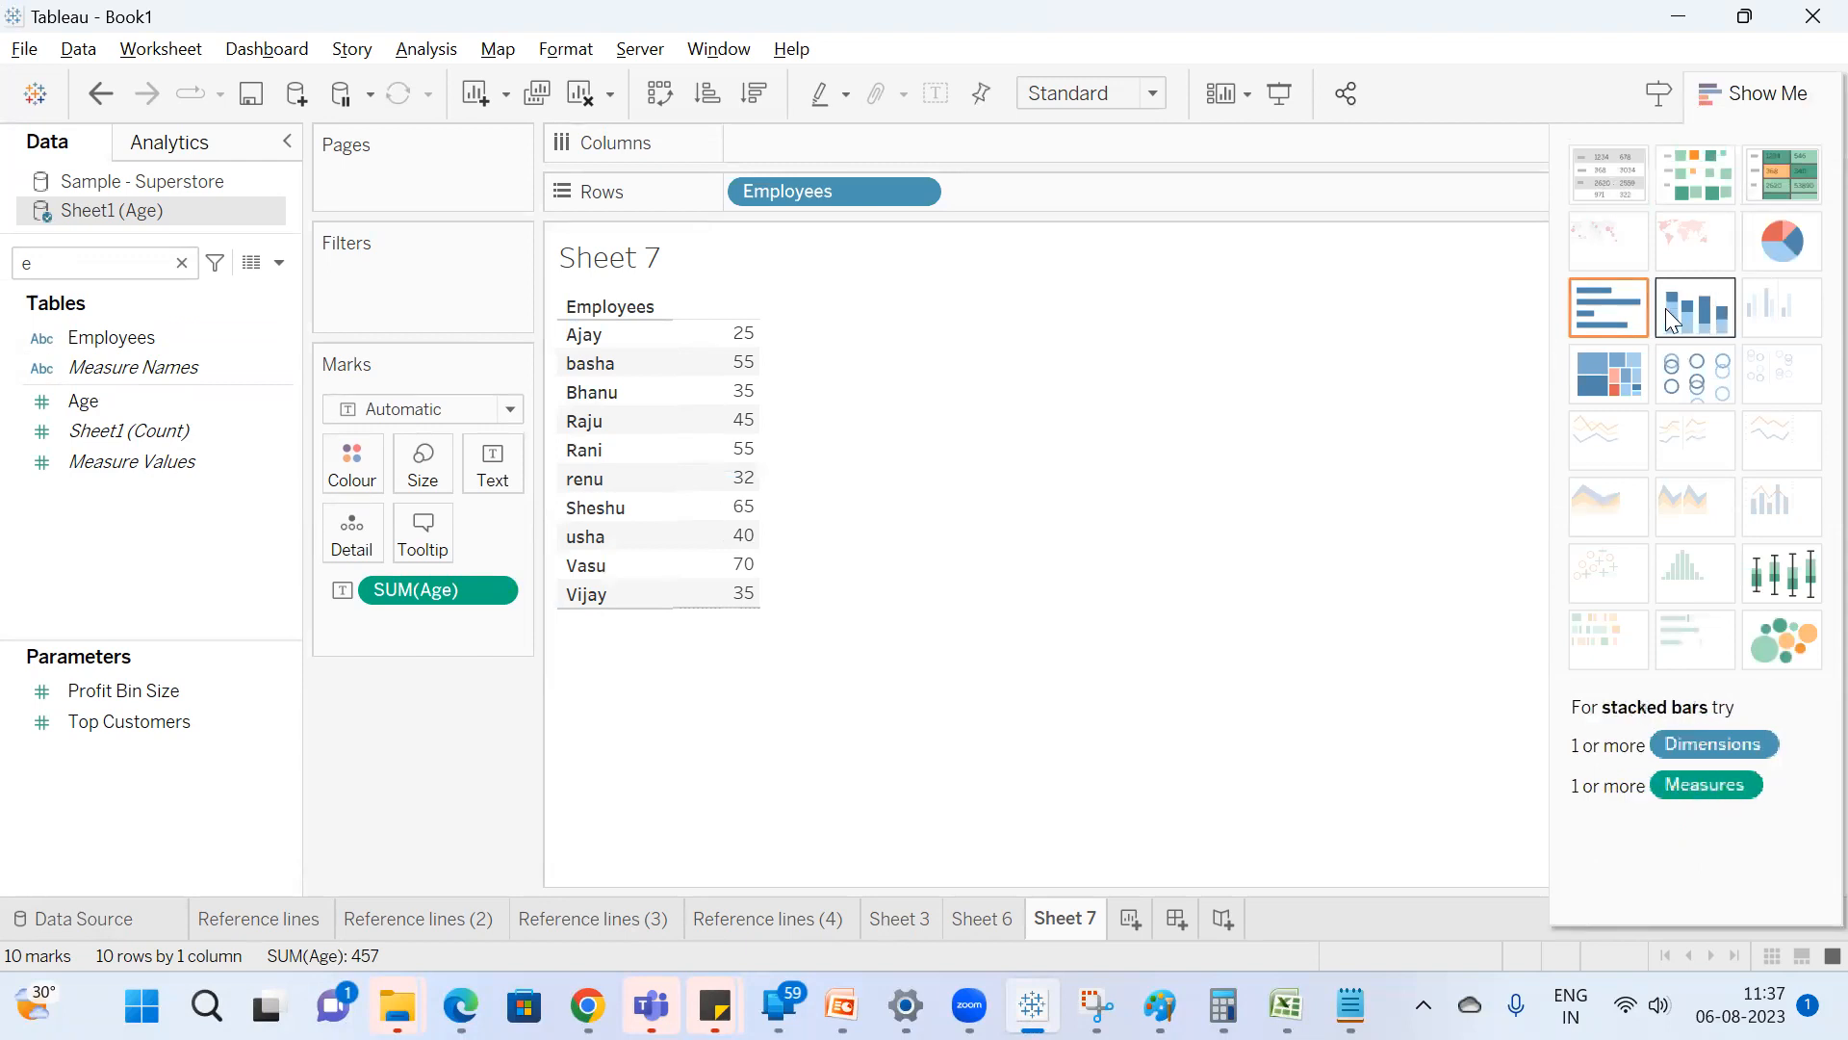
{"action": "left_click", "coordinate": [1615, 310]}
{"action": "left_click", "coordinate": [1740, 112]}
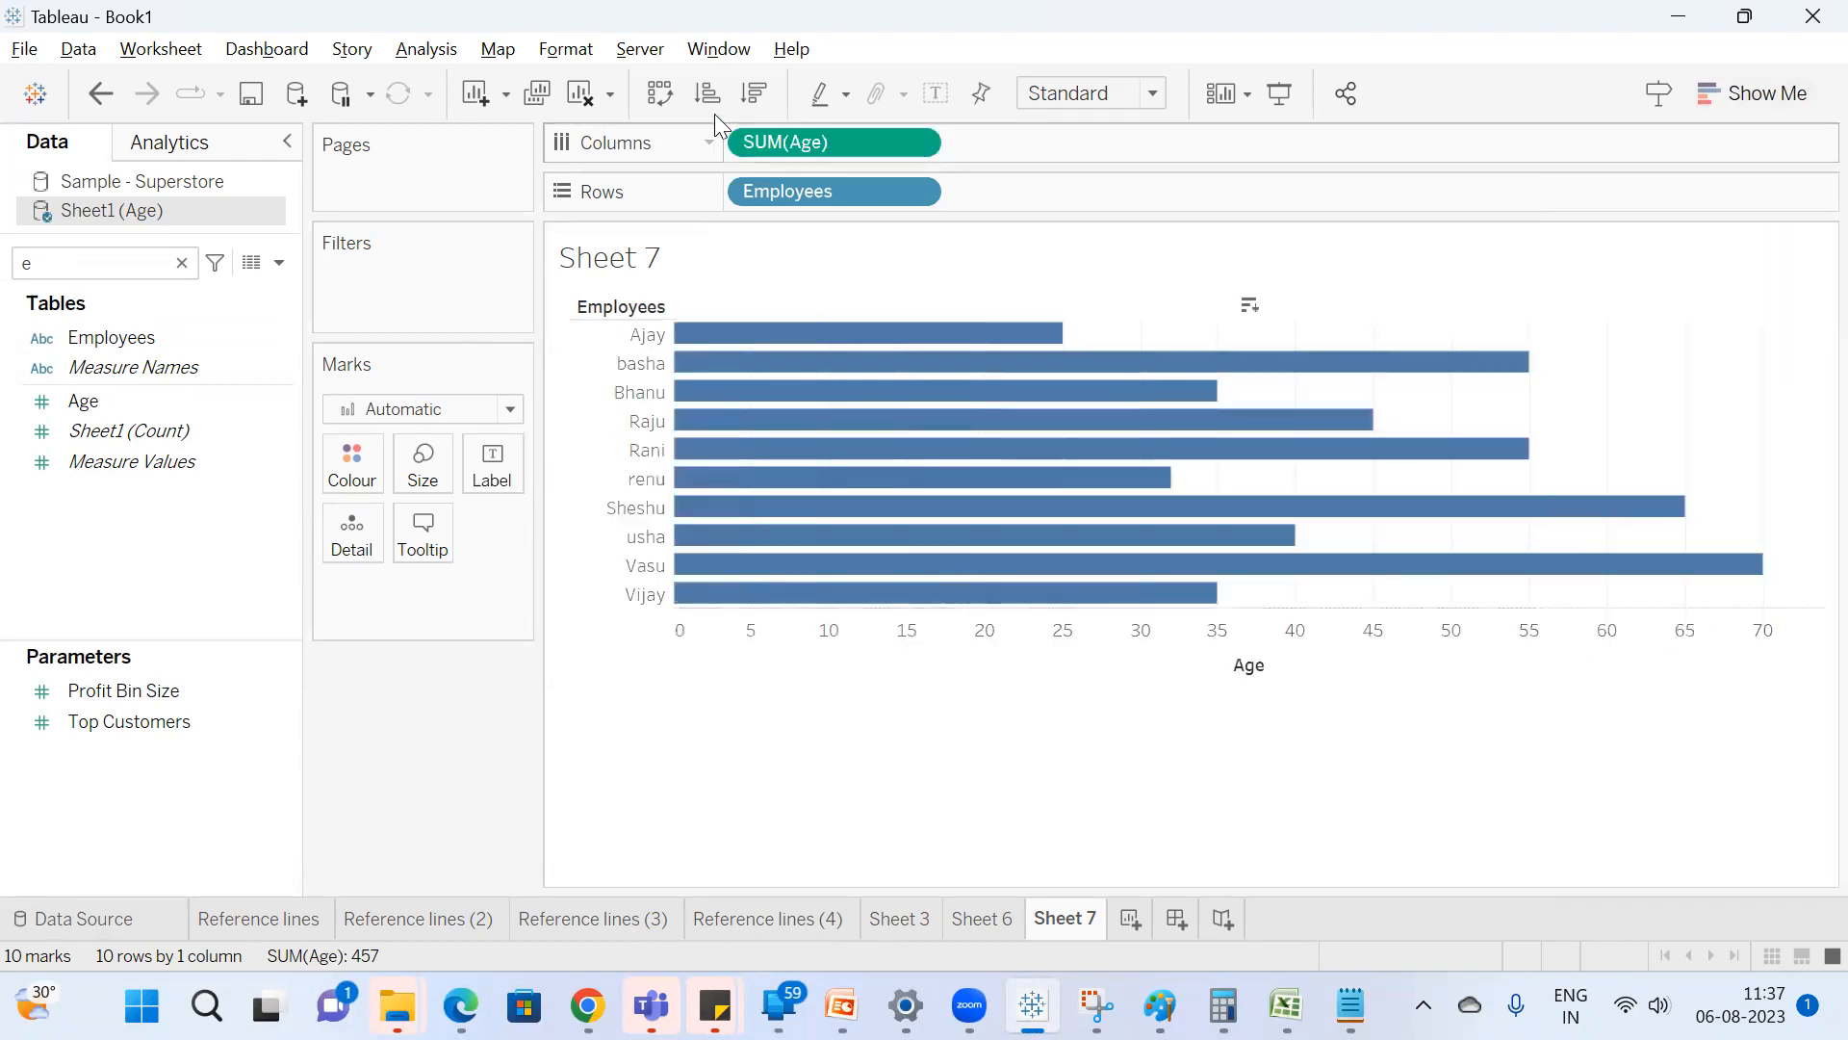
Swap the rows and columns to make the bars vertical, and show the mark labels.
{"action": "left_click", "coordinate": [664, 98]}
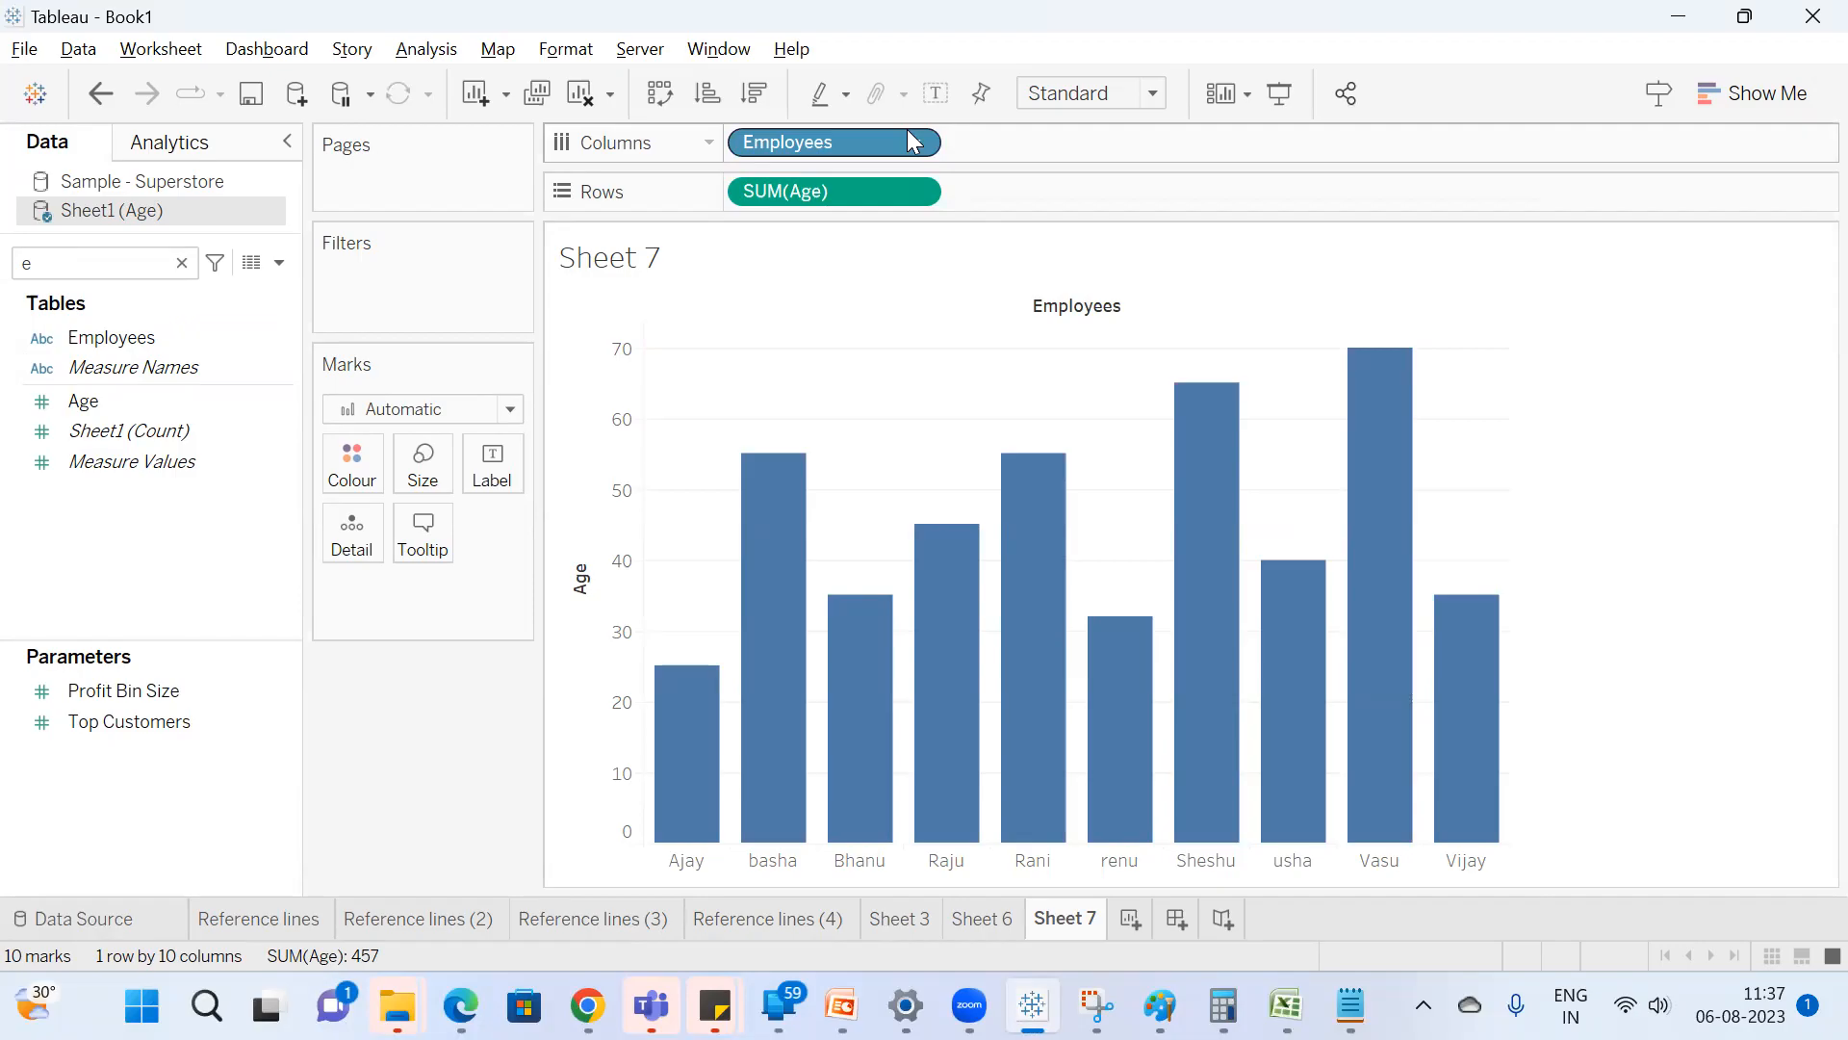
{"action": "left_click", "coordinate": [935, 93]}
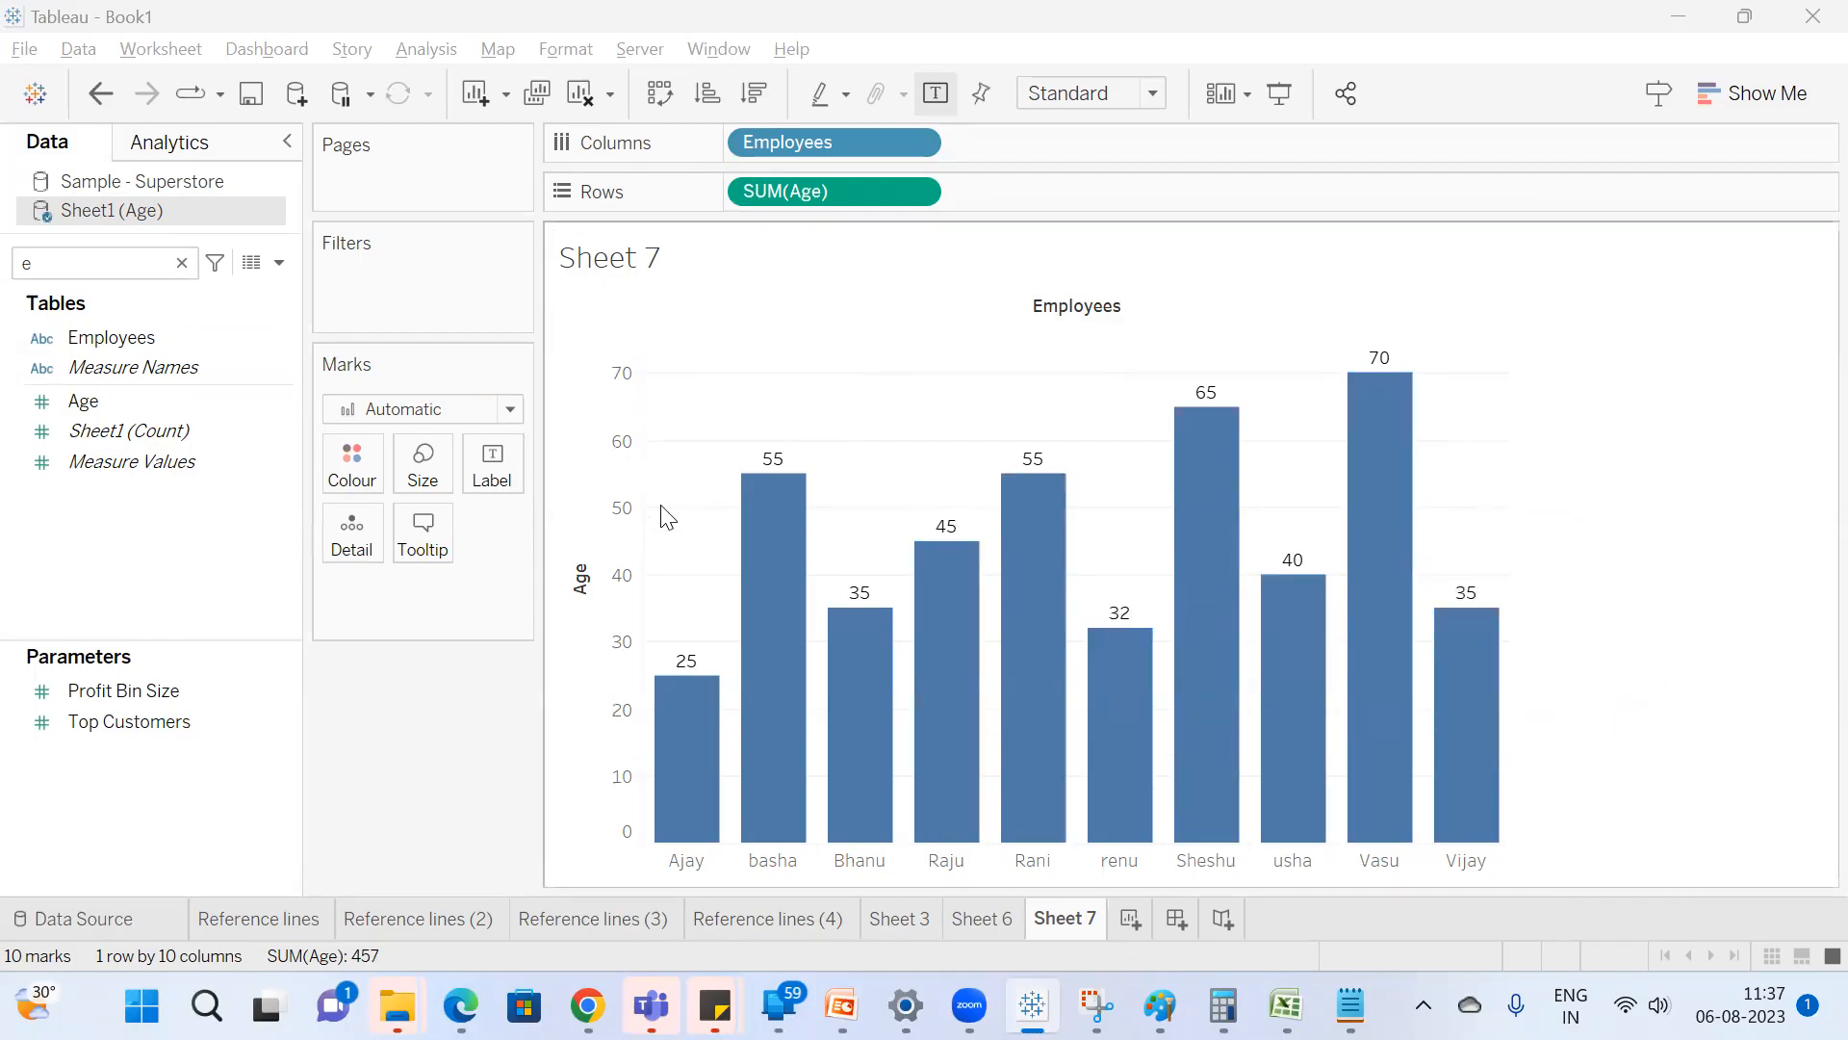
Add a per-pane reference line to the Age axis with a constant value of 25.
{"action": "right_click", "coordinate": [610, 569]}
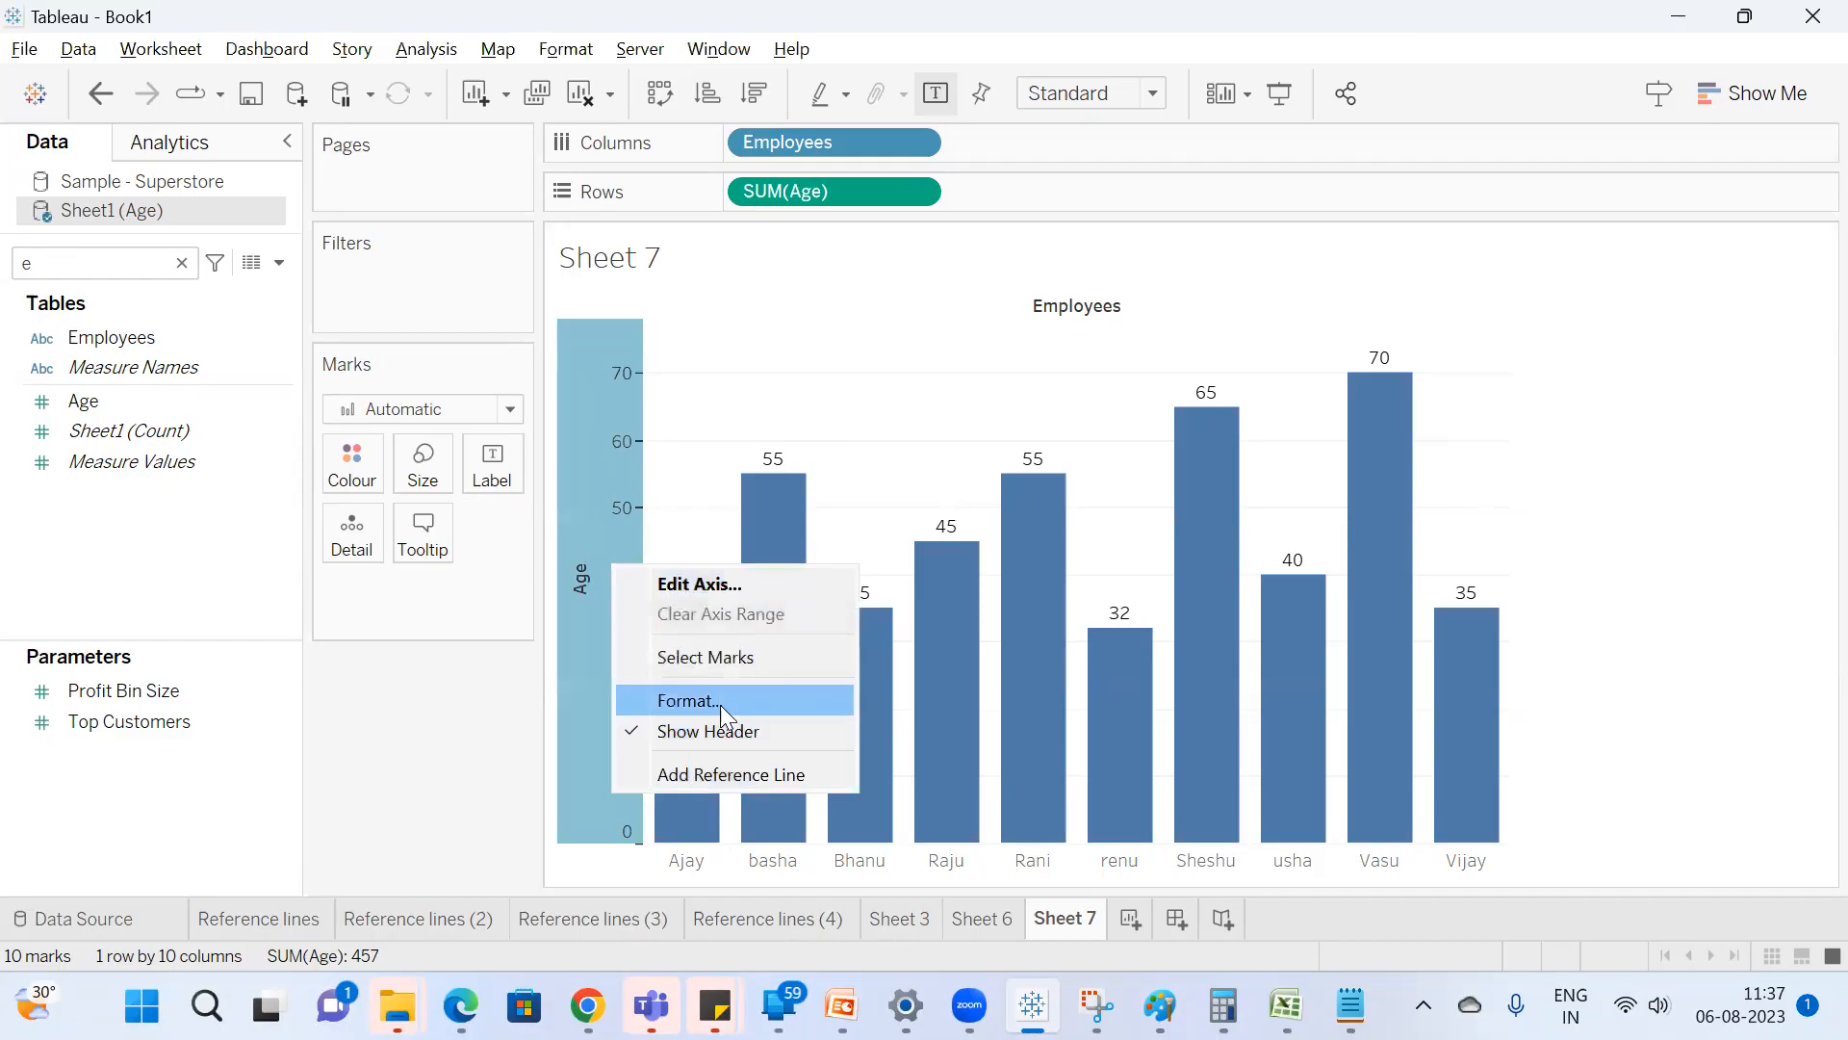
{"action": "left_click", "coordinate": [756, 772]}
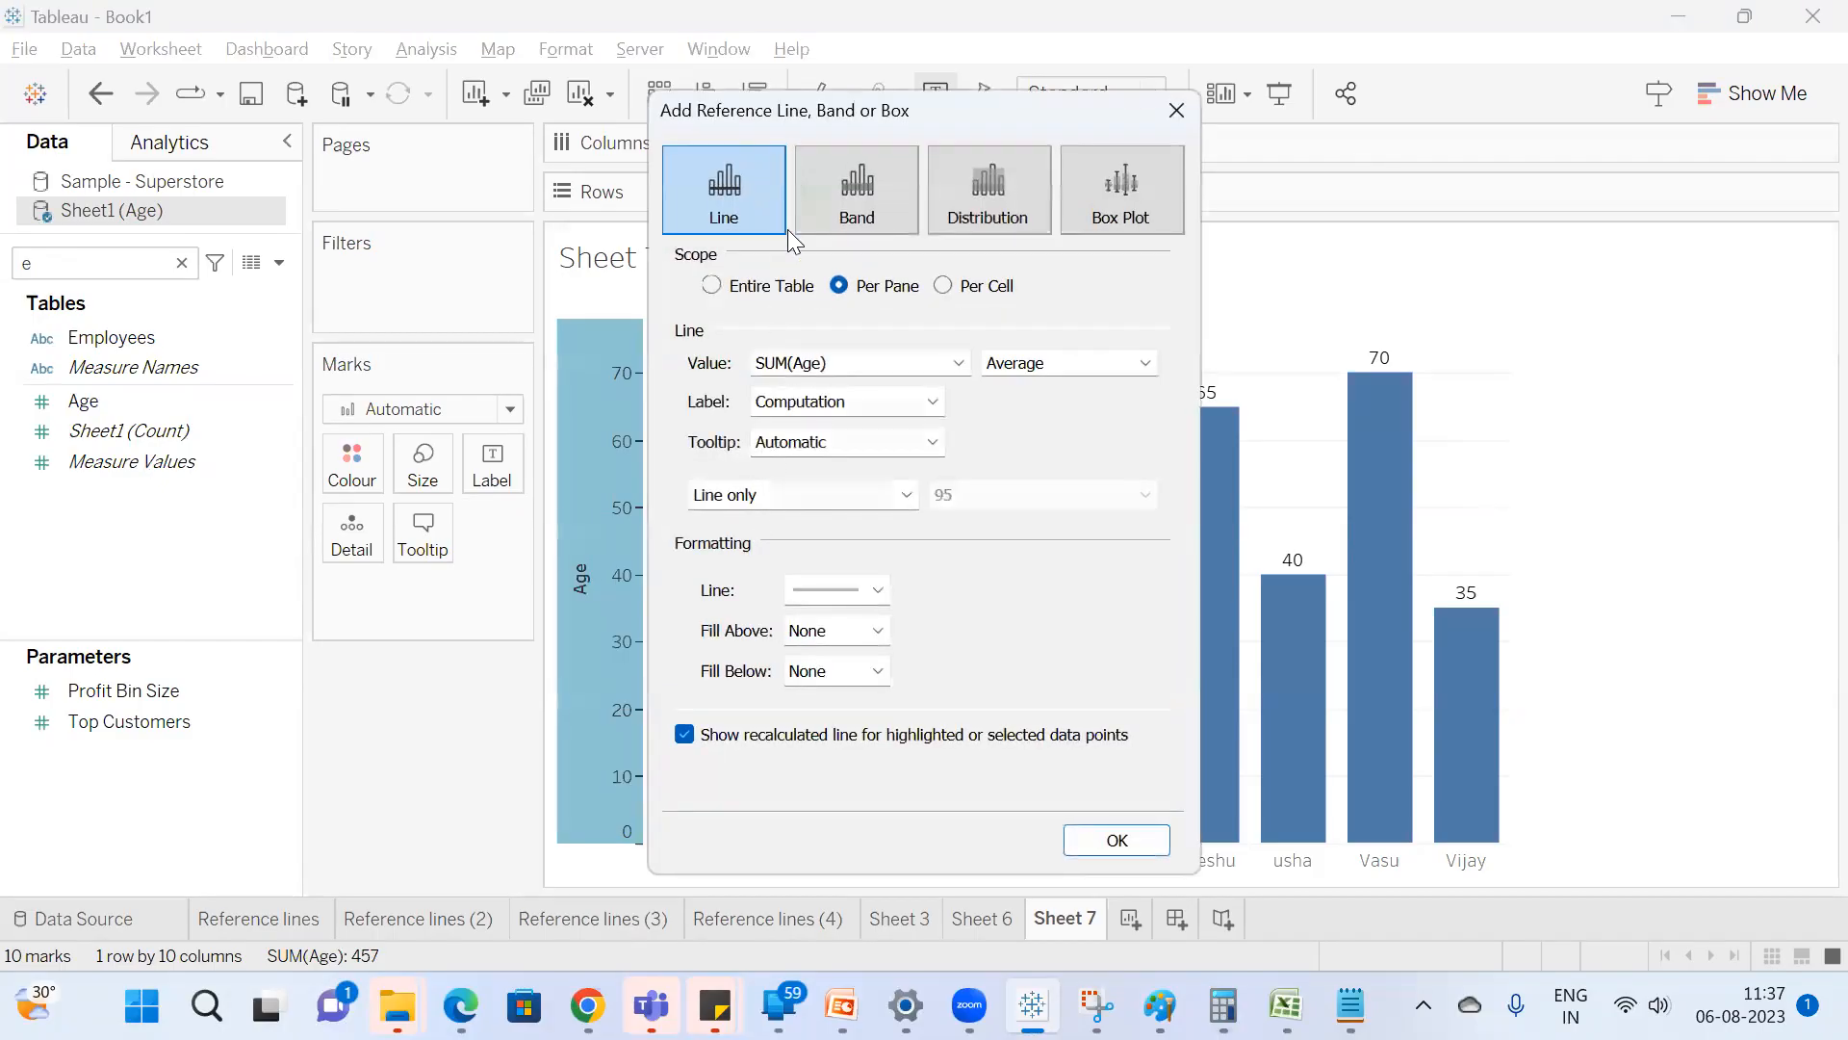
{"action": "left_click_drag", "start_coordinate": [805, 116], "coordinate": [811, 115]}
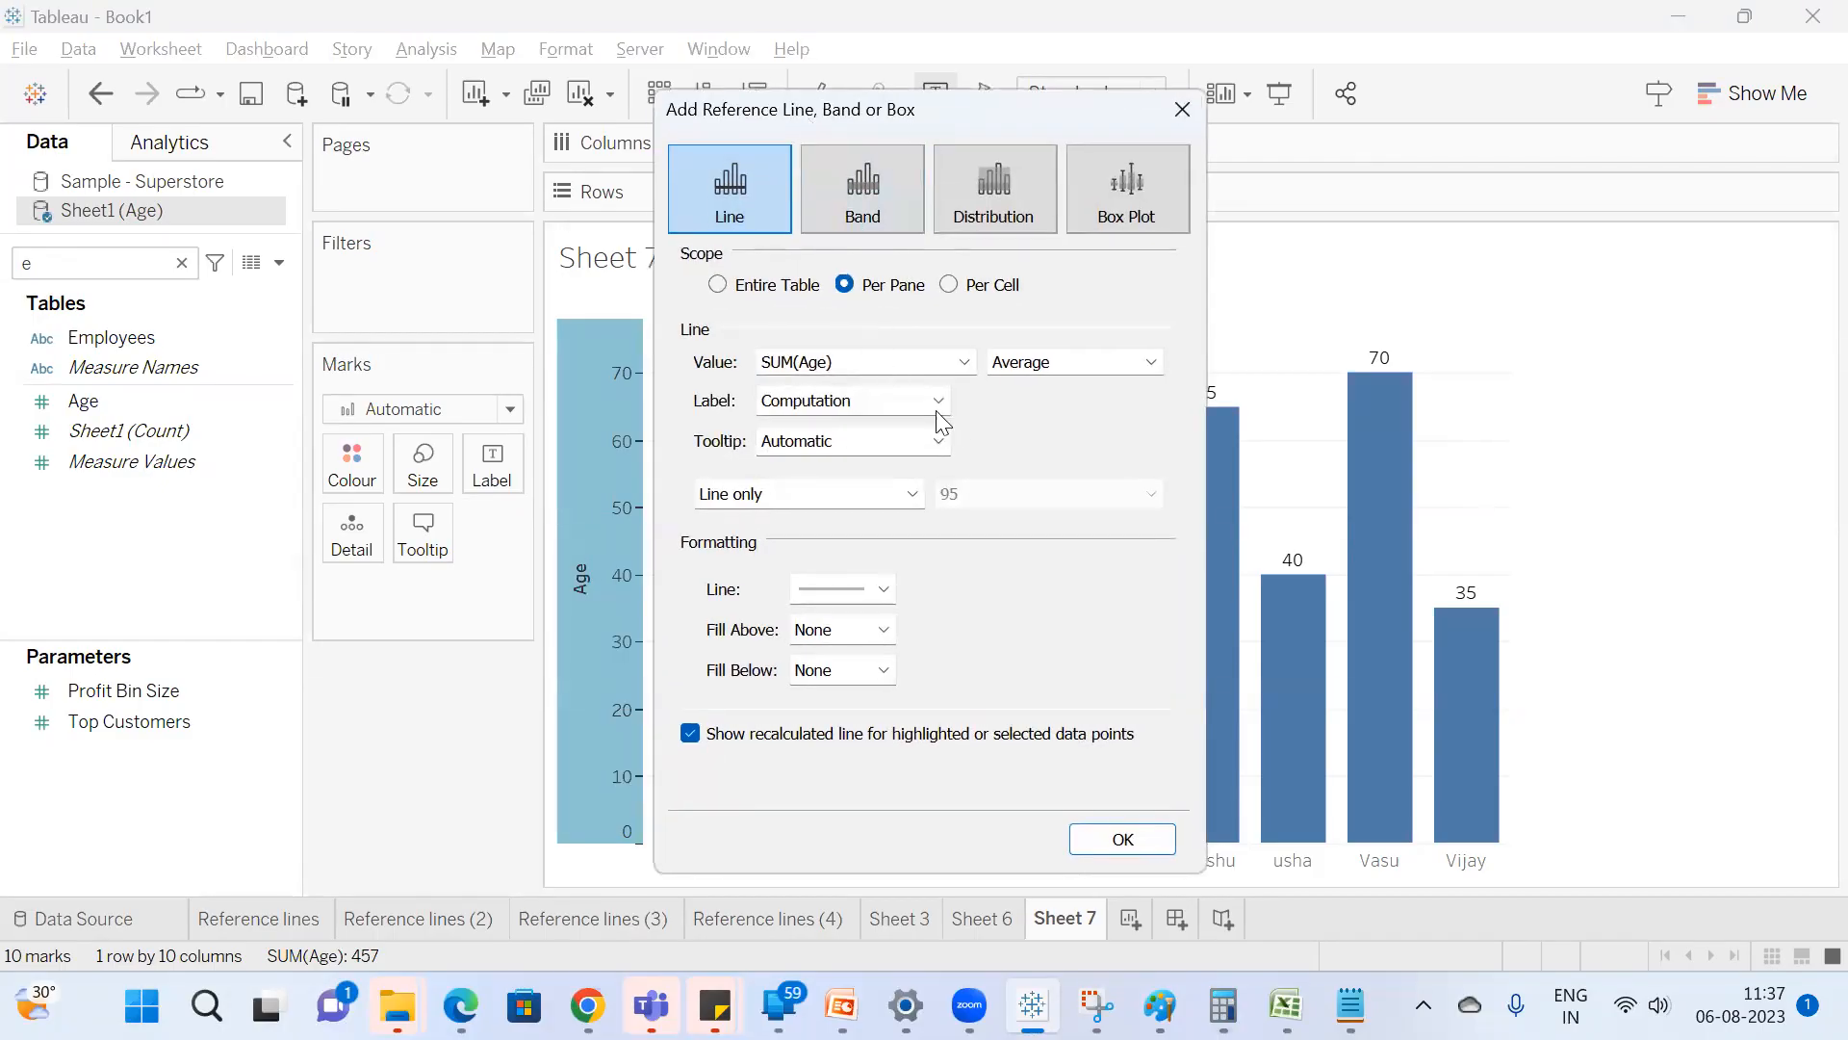
{"action": "left_click", "coordinate": [1073, 374]}
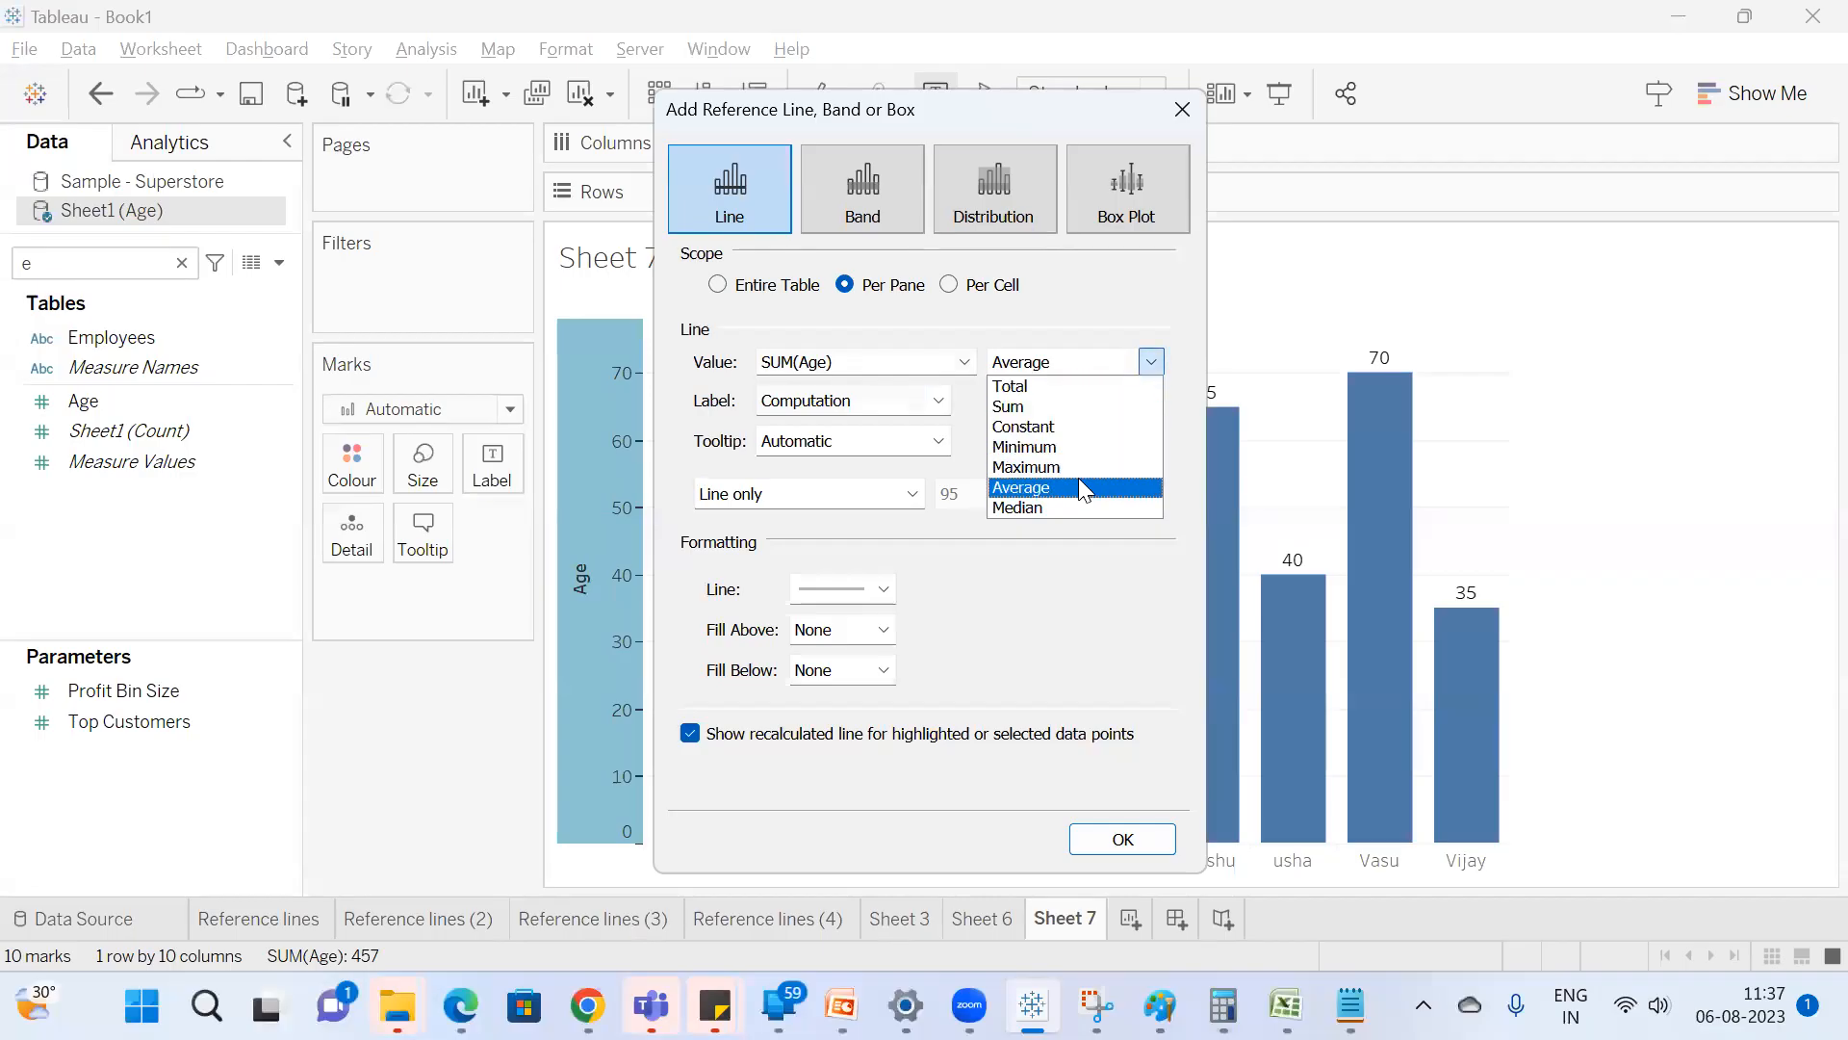
{"action": "left_click", "coordinate": [1056, 423]}
{"action": "left_click", "coordinate": [1122, 839]}
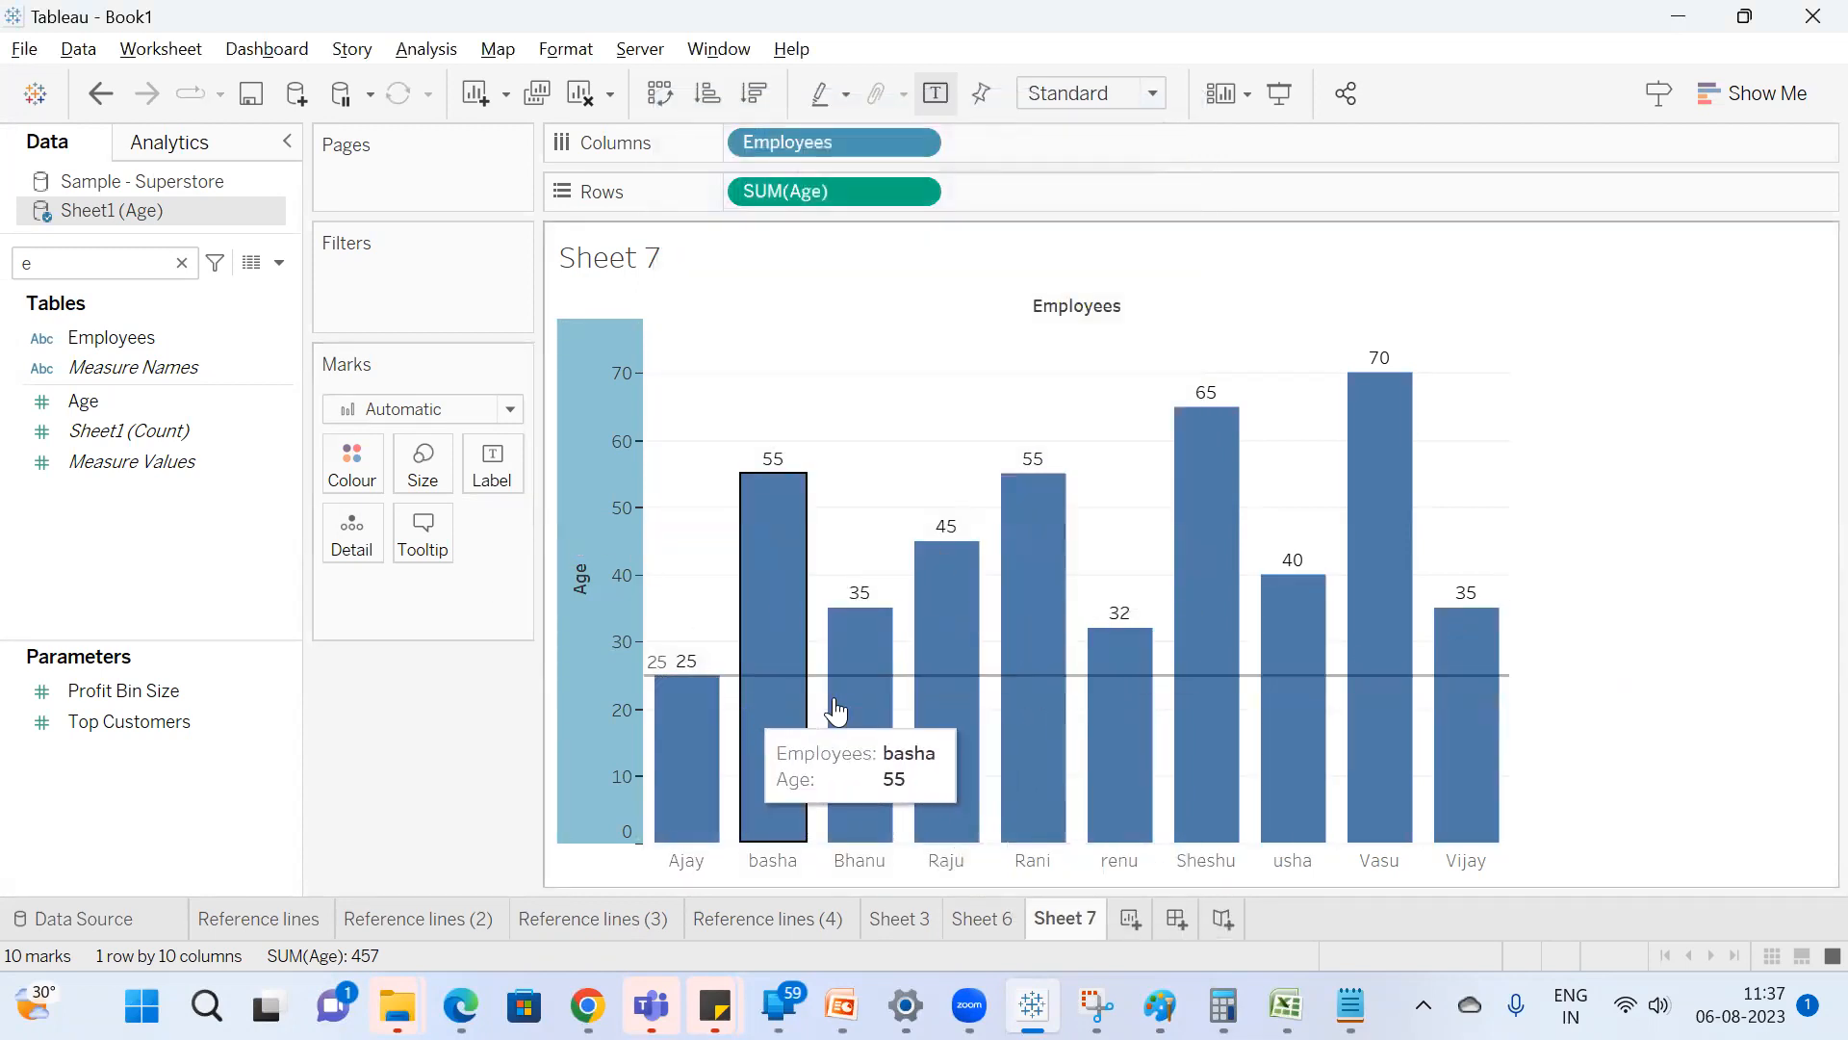
Switch to Notepad to review the noted 25-45 age range, and return to the Tableau chart.
{"action": "left_click", "coordinate": [622, 689]}
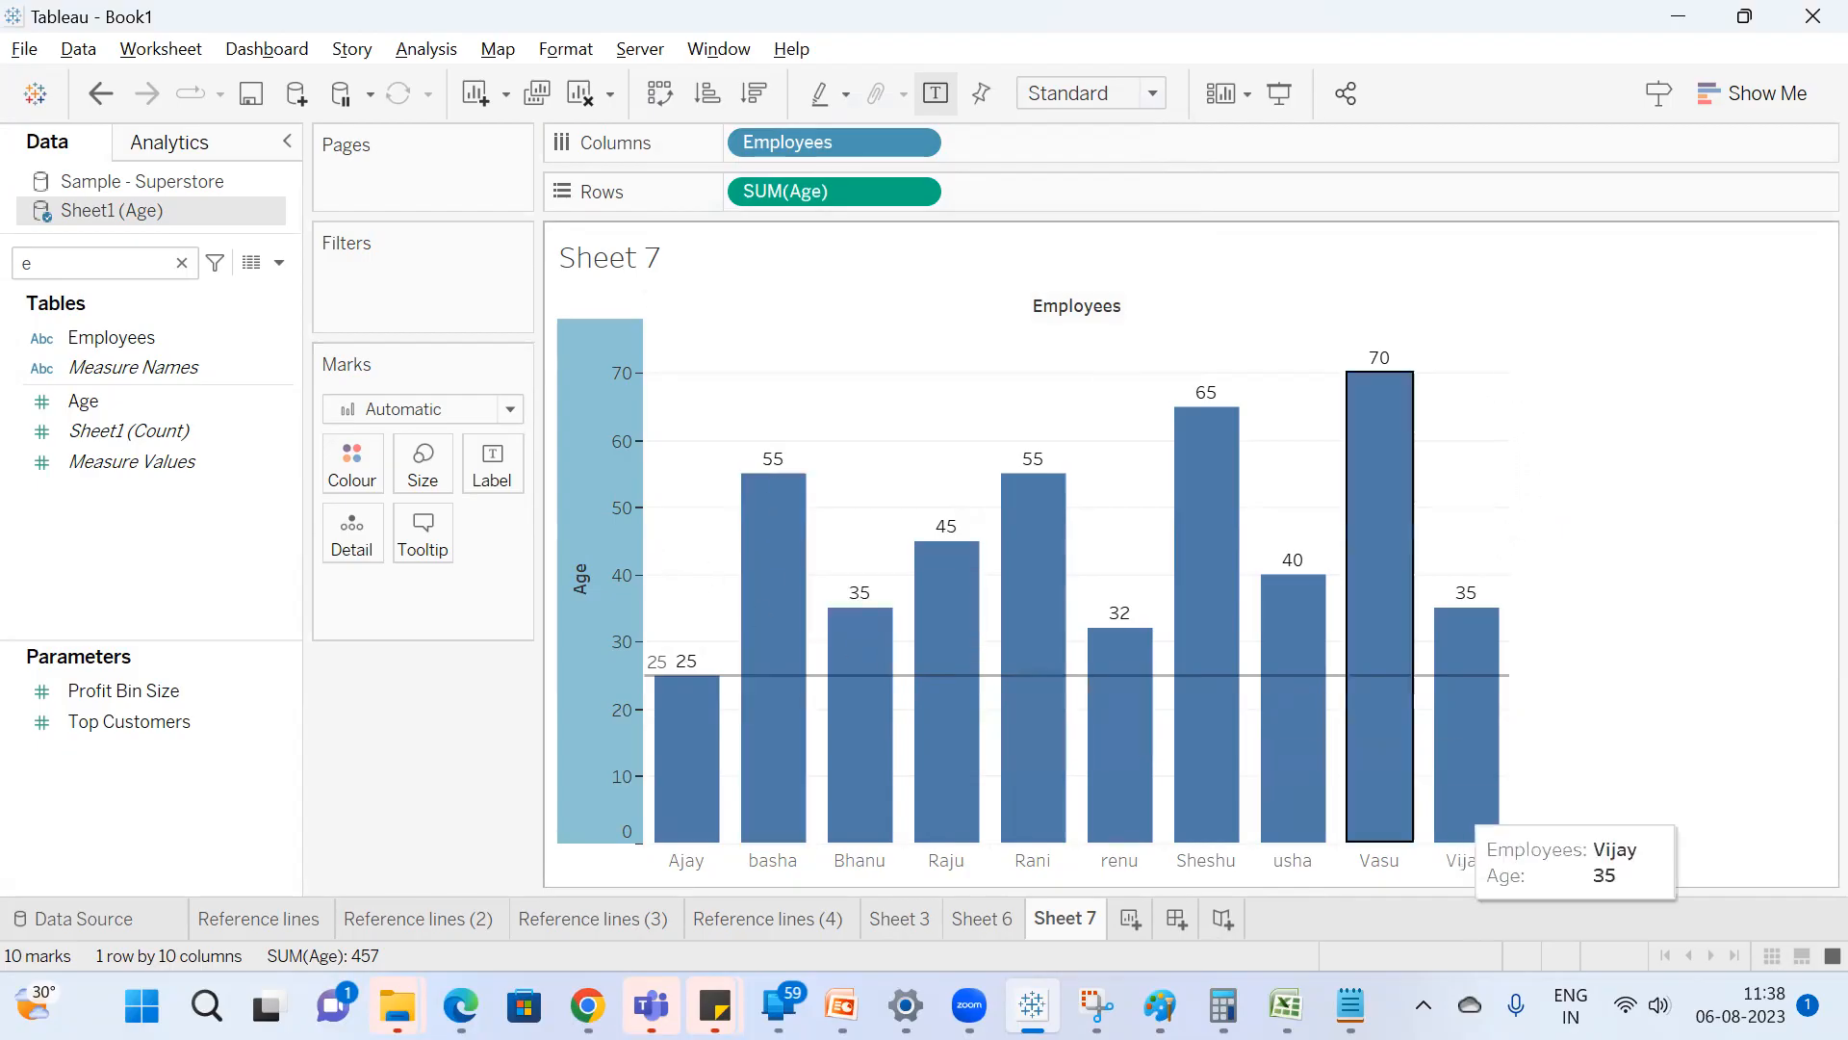
{"action": "left_click", "coordinate": [1350, 1006]}
{"action": "left_click_drag", "start_coordinate": [422, 142], "coordinate": [399, 133]}
{"action": "left_click", "coordinate": [1551, 318]}
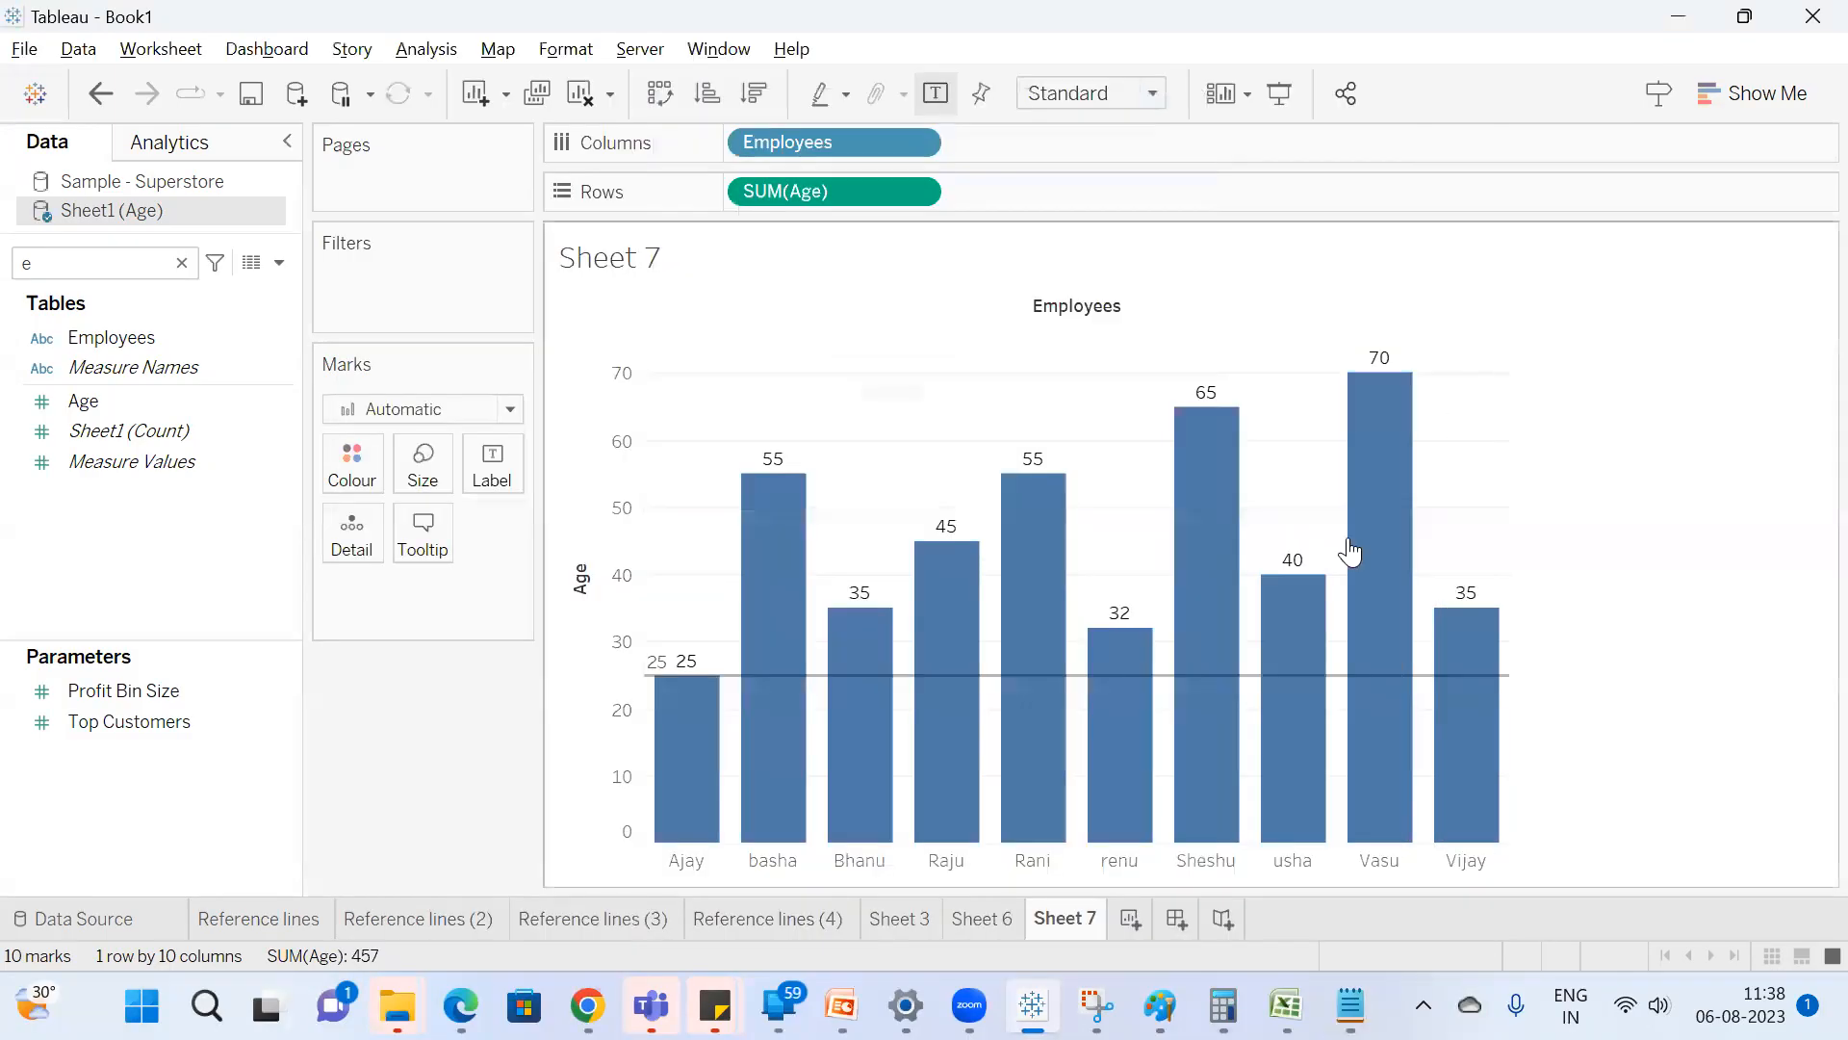
Duplicate the Sheet 7 worksheet.
{"action": "right_click", "coordinate": [1053, 924]}
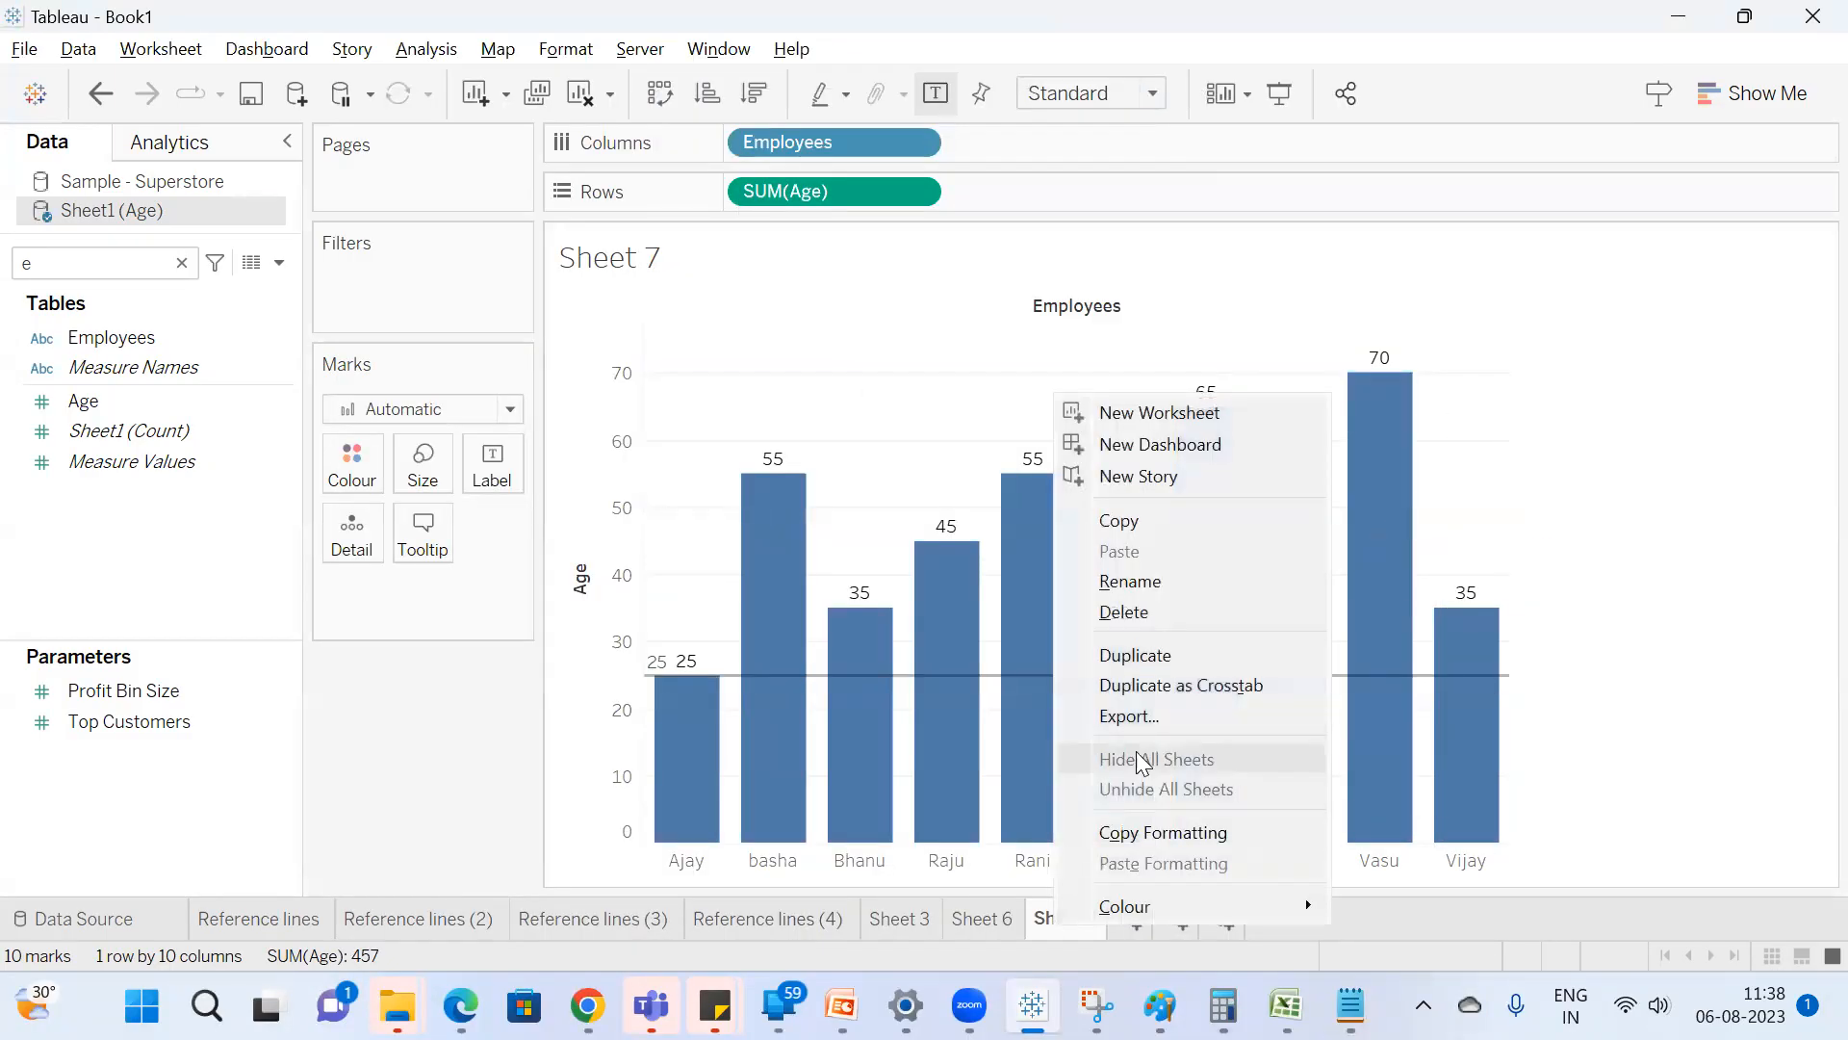
{"action": "left_click", "coordinate": [1180, 658]}
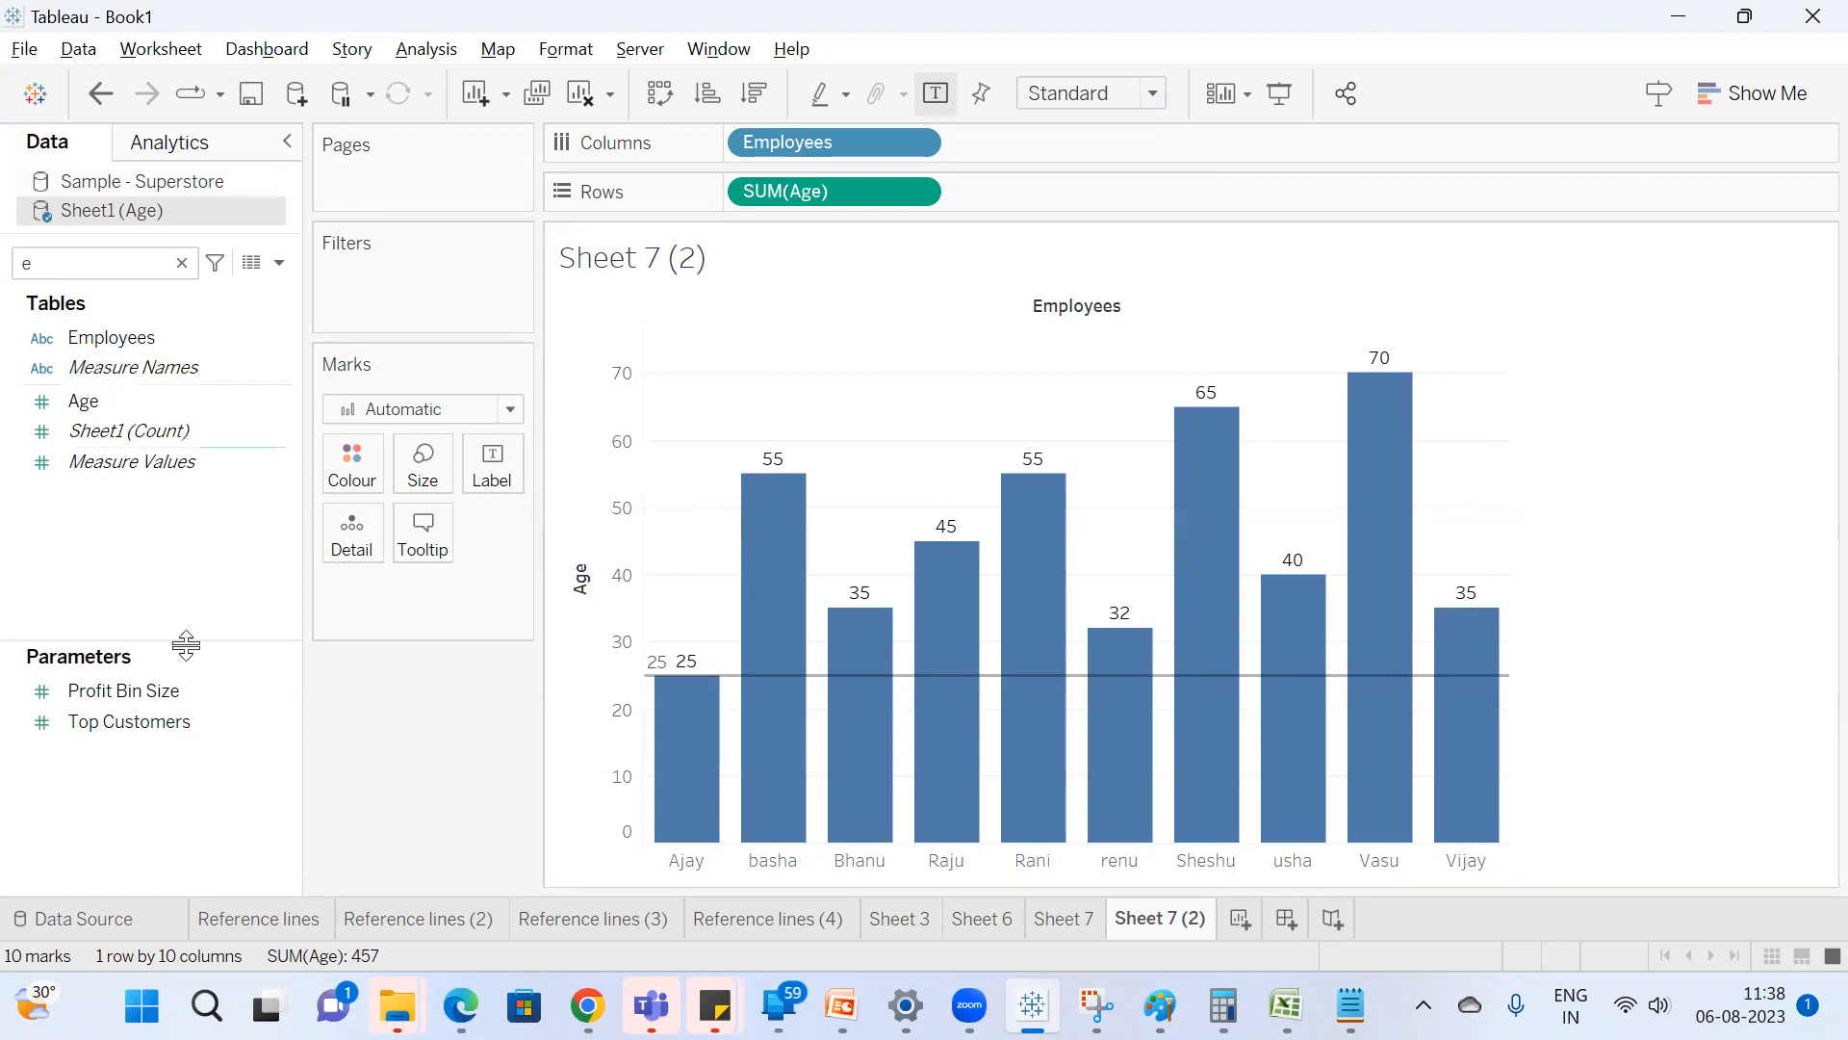
Change the duplicated sheet's reference line into a per-pane band from constant 25 to constant 45.
{"action": "right_click", "coordinate": [608, 595]}
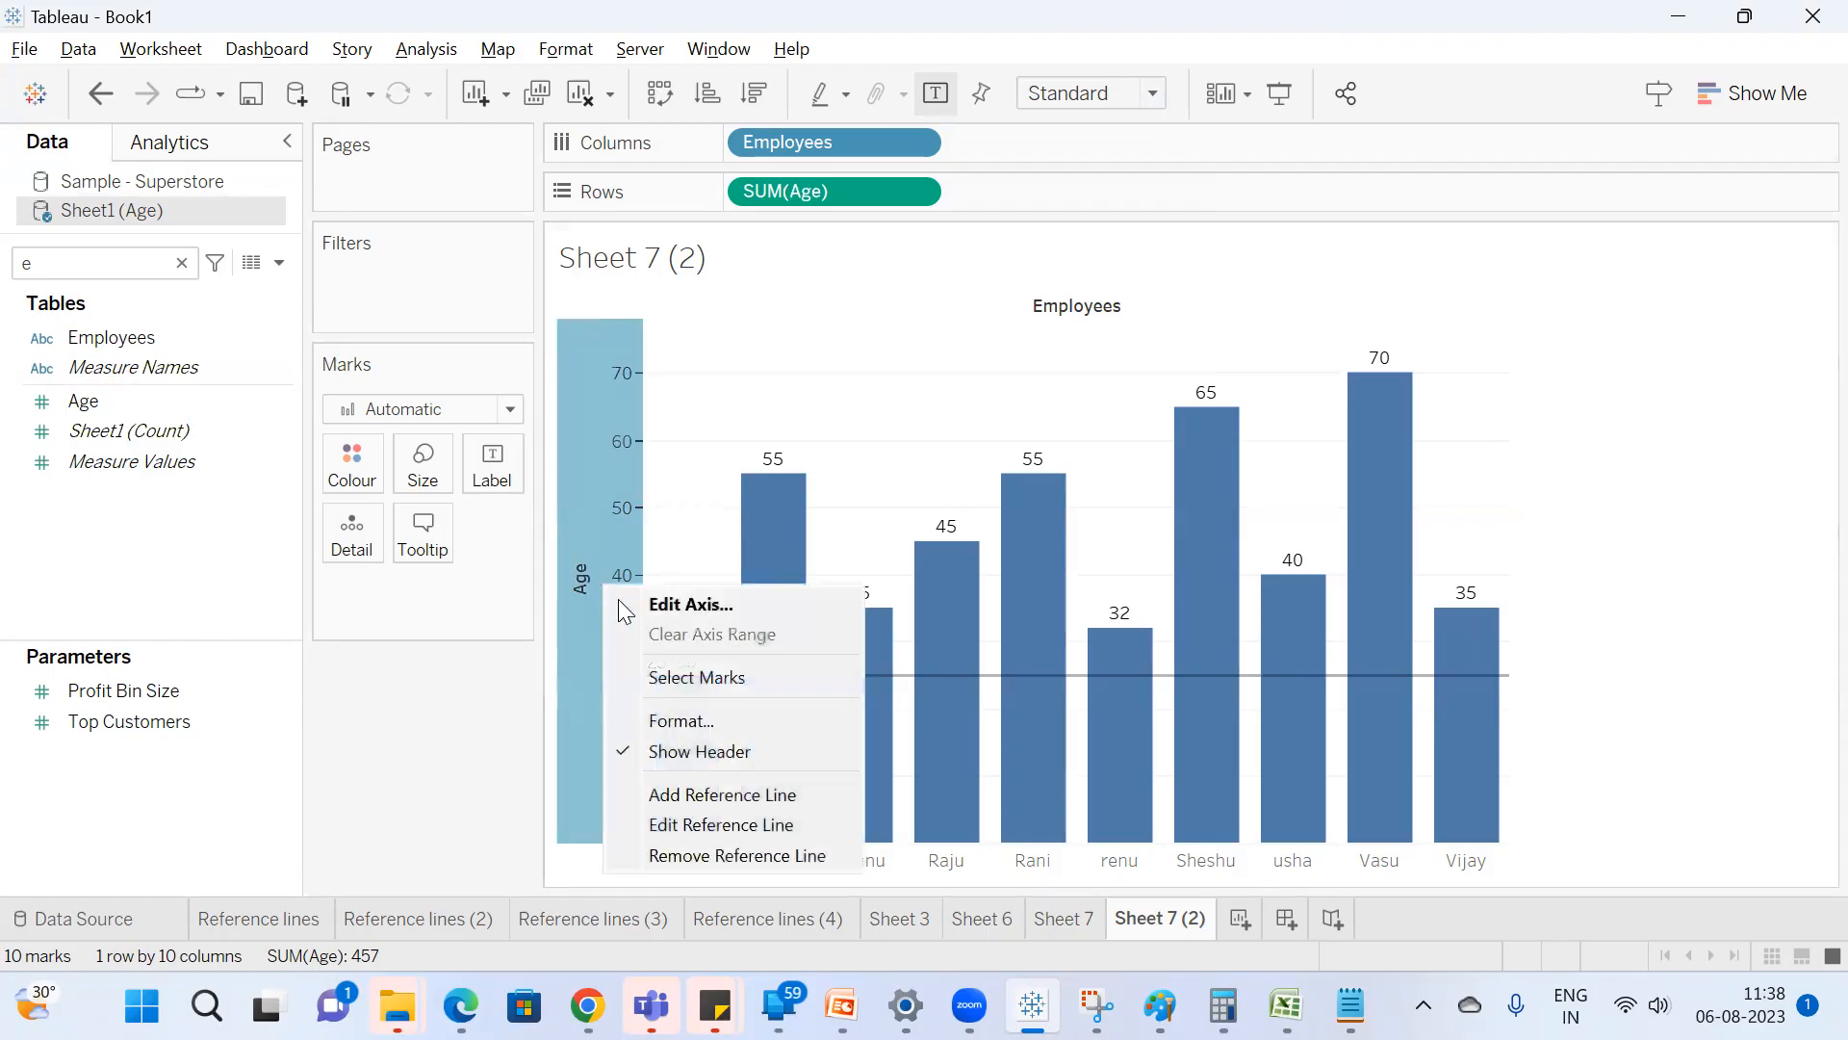
{"action": "left_click", "coordinate": [737, 826]}
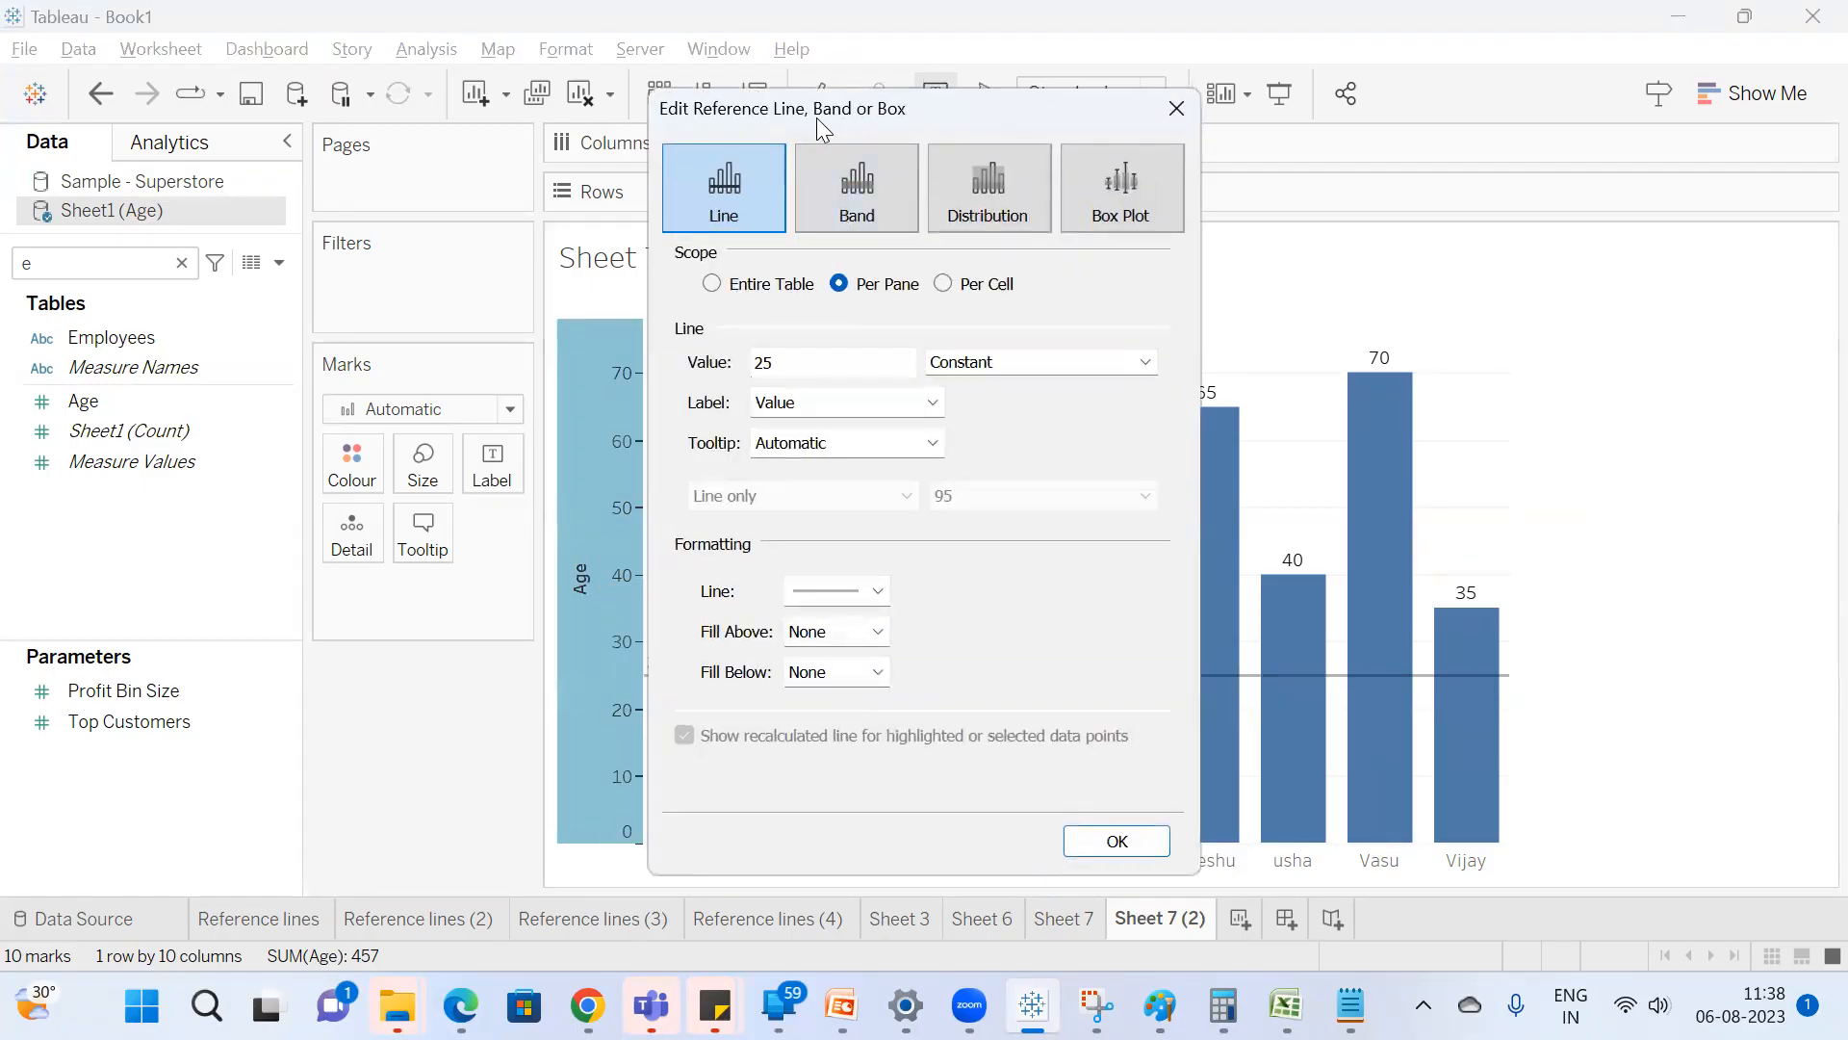
{"action": "left_click_drag", "start_coordinate": [817, 117], "coordinate": [646, 139]}
{"action": "left_click", "coordinate": [689, 215]}
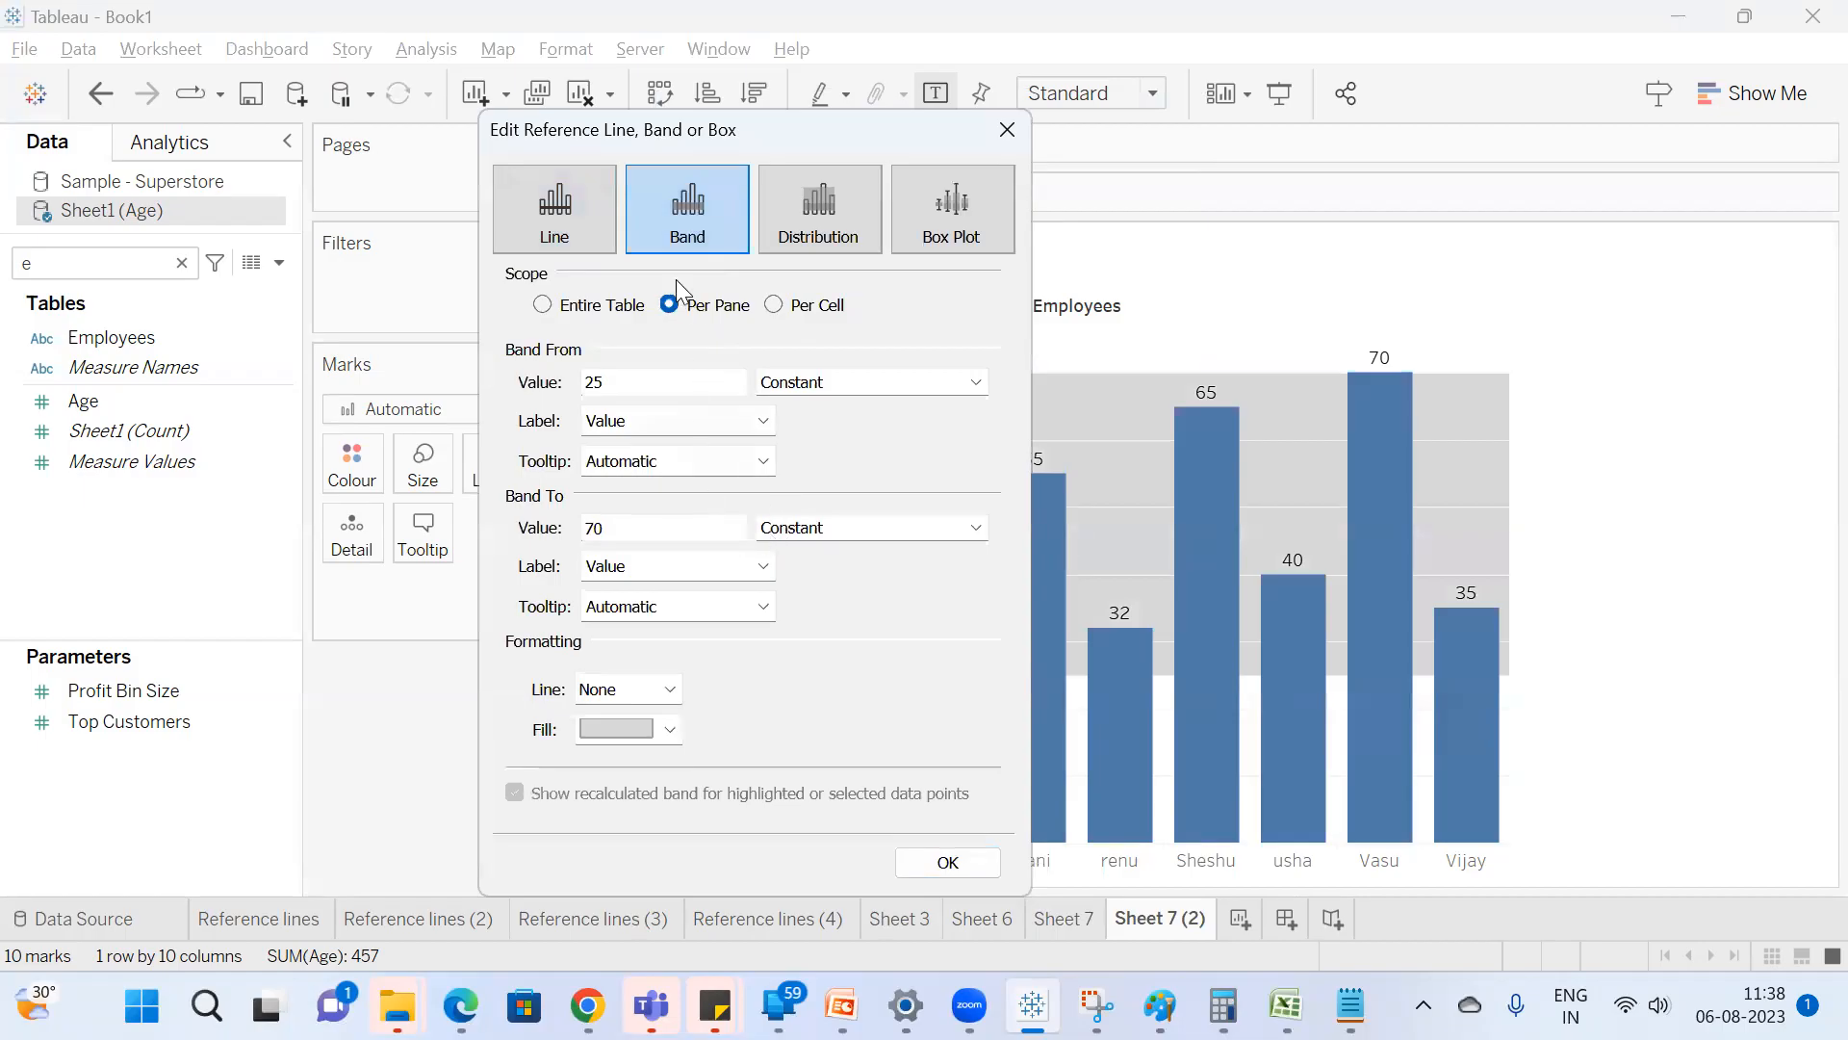
{"action": "left_click_drag", "start_coordinate": [616, 389], "coordinate": [554, 379]}
{"action": "left_click_drag", "start_coordinate": [643, 526], "coordinate": [466, 505]}
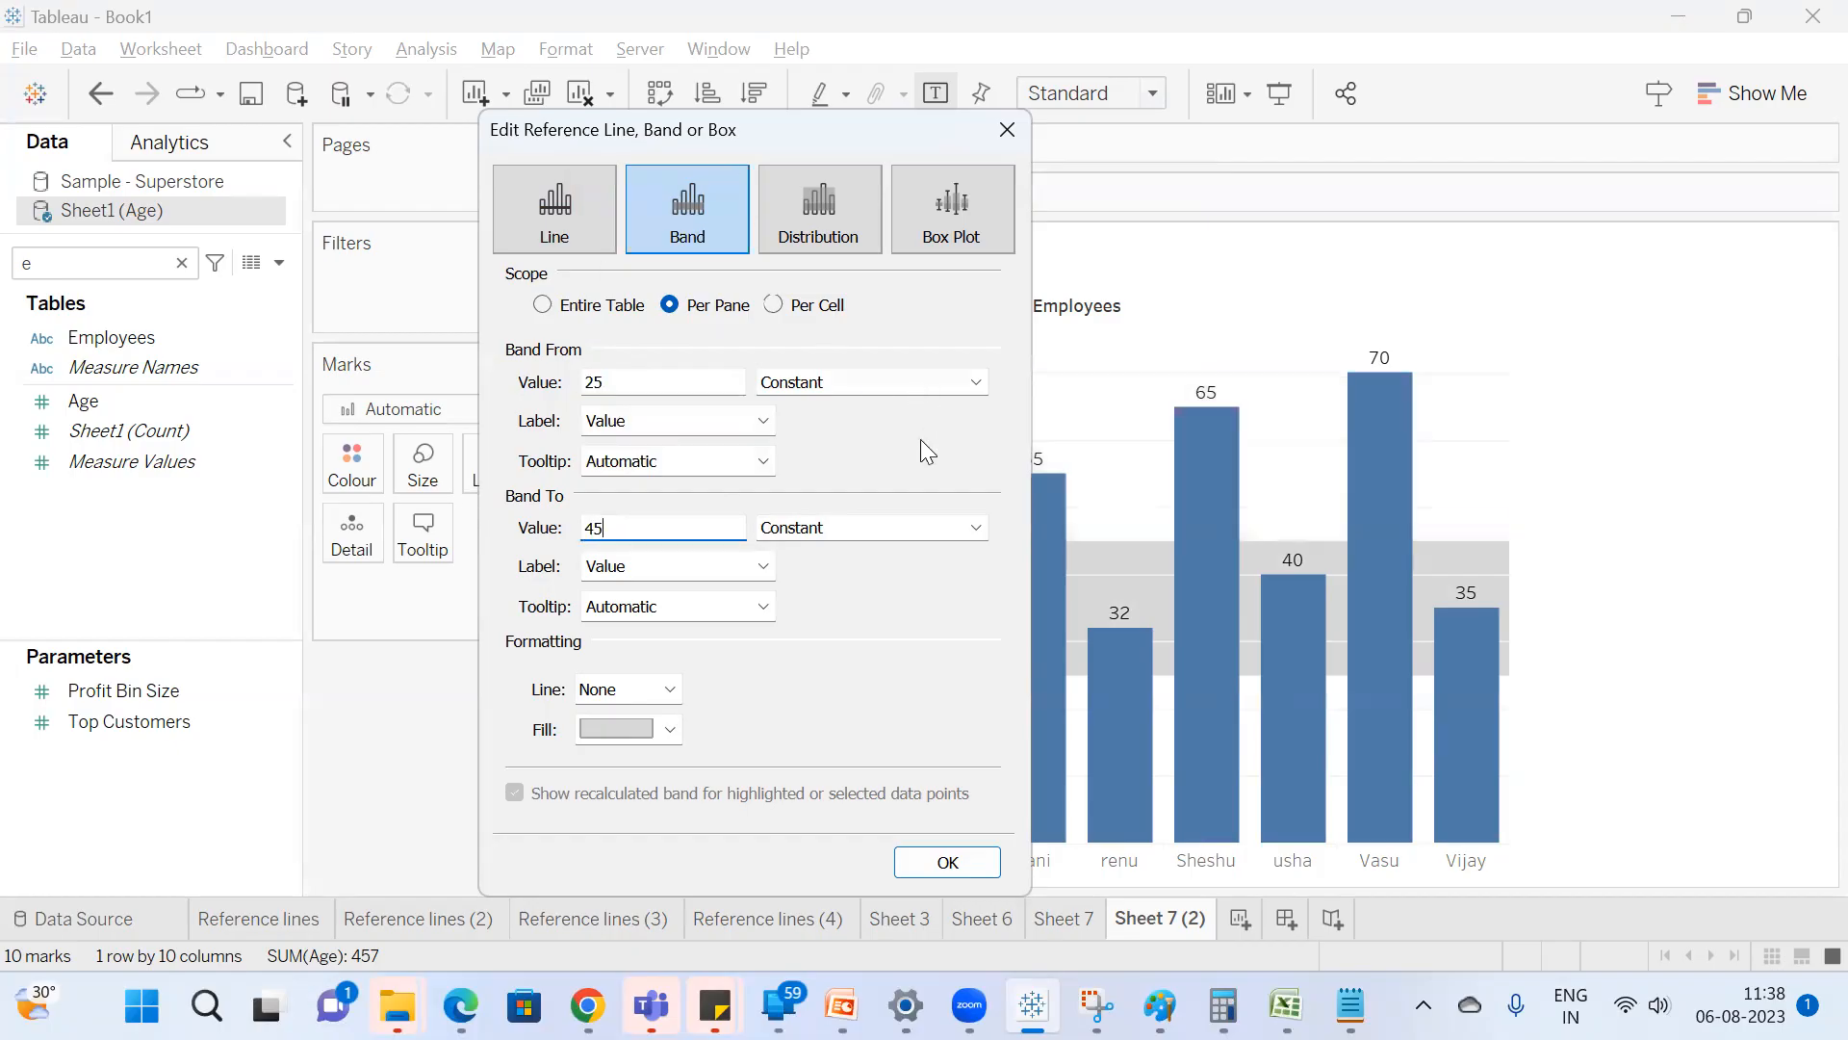
{"action": "left_click", "coordinate": [948, 861]}
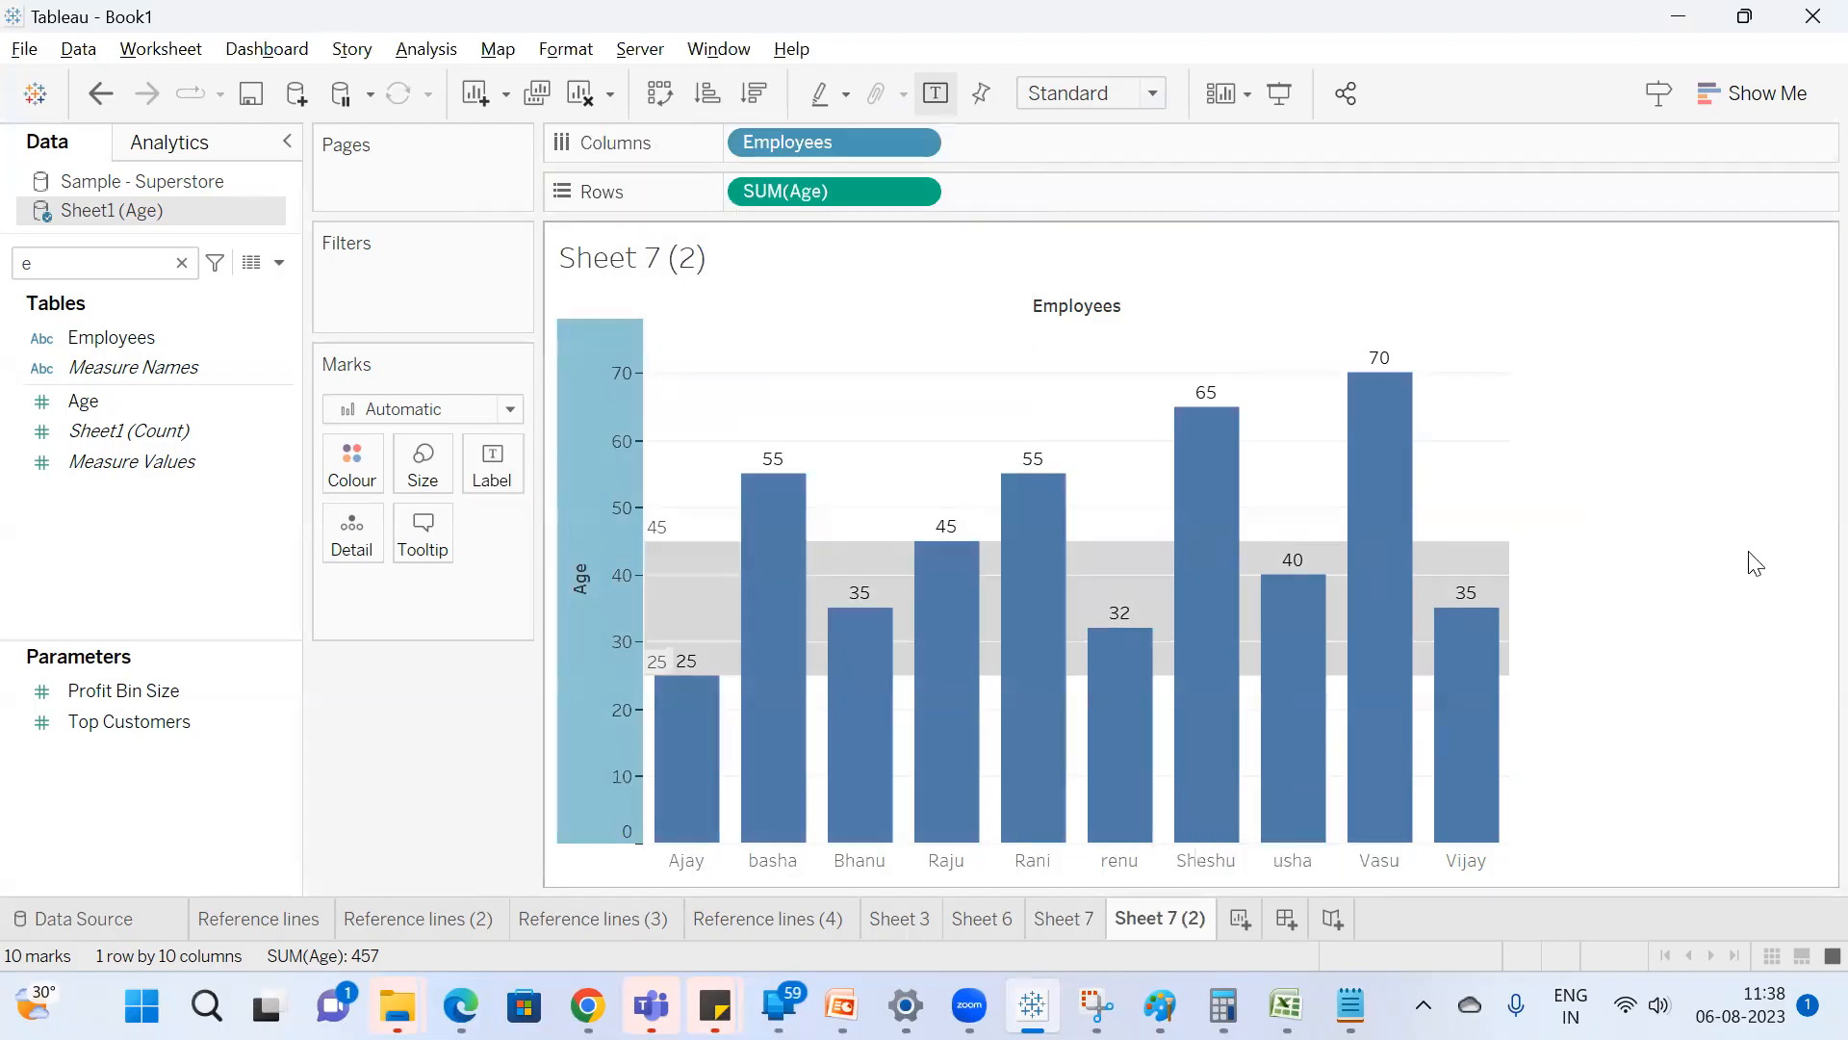
Select the first employee's bar to compare its age with the reference band.
{"action": "mouse_move", "coordinate": [716, 760]}
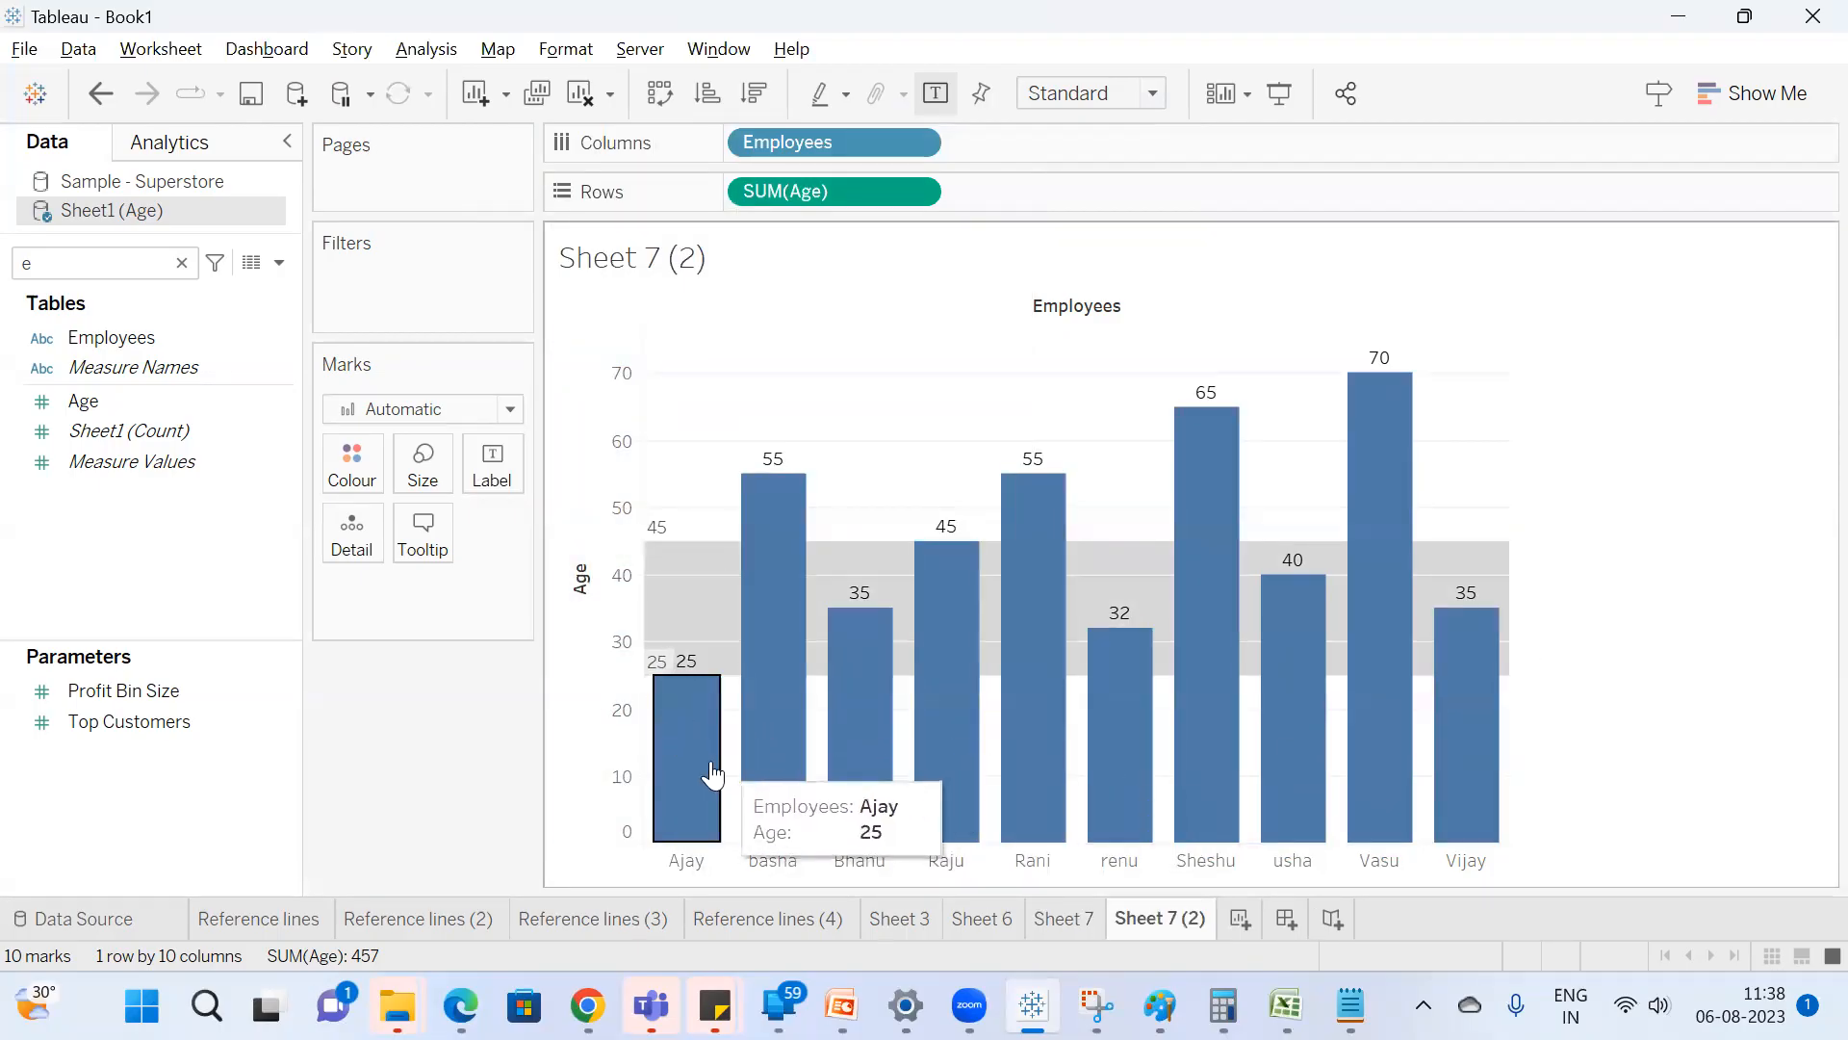
{"action": "left_click", "coordinate": [701, 809]}
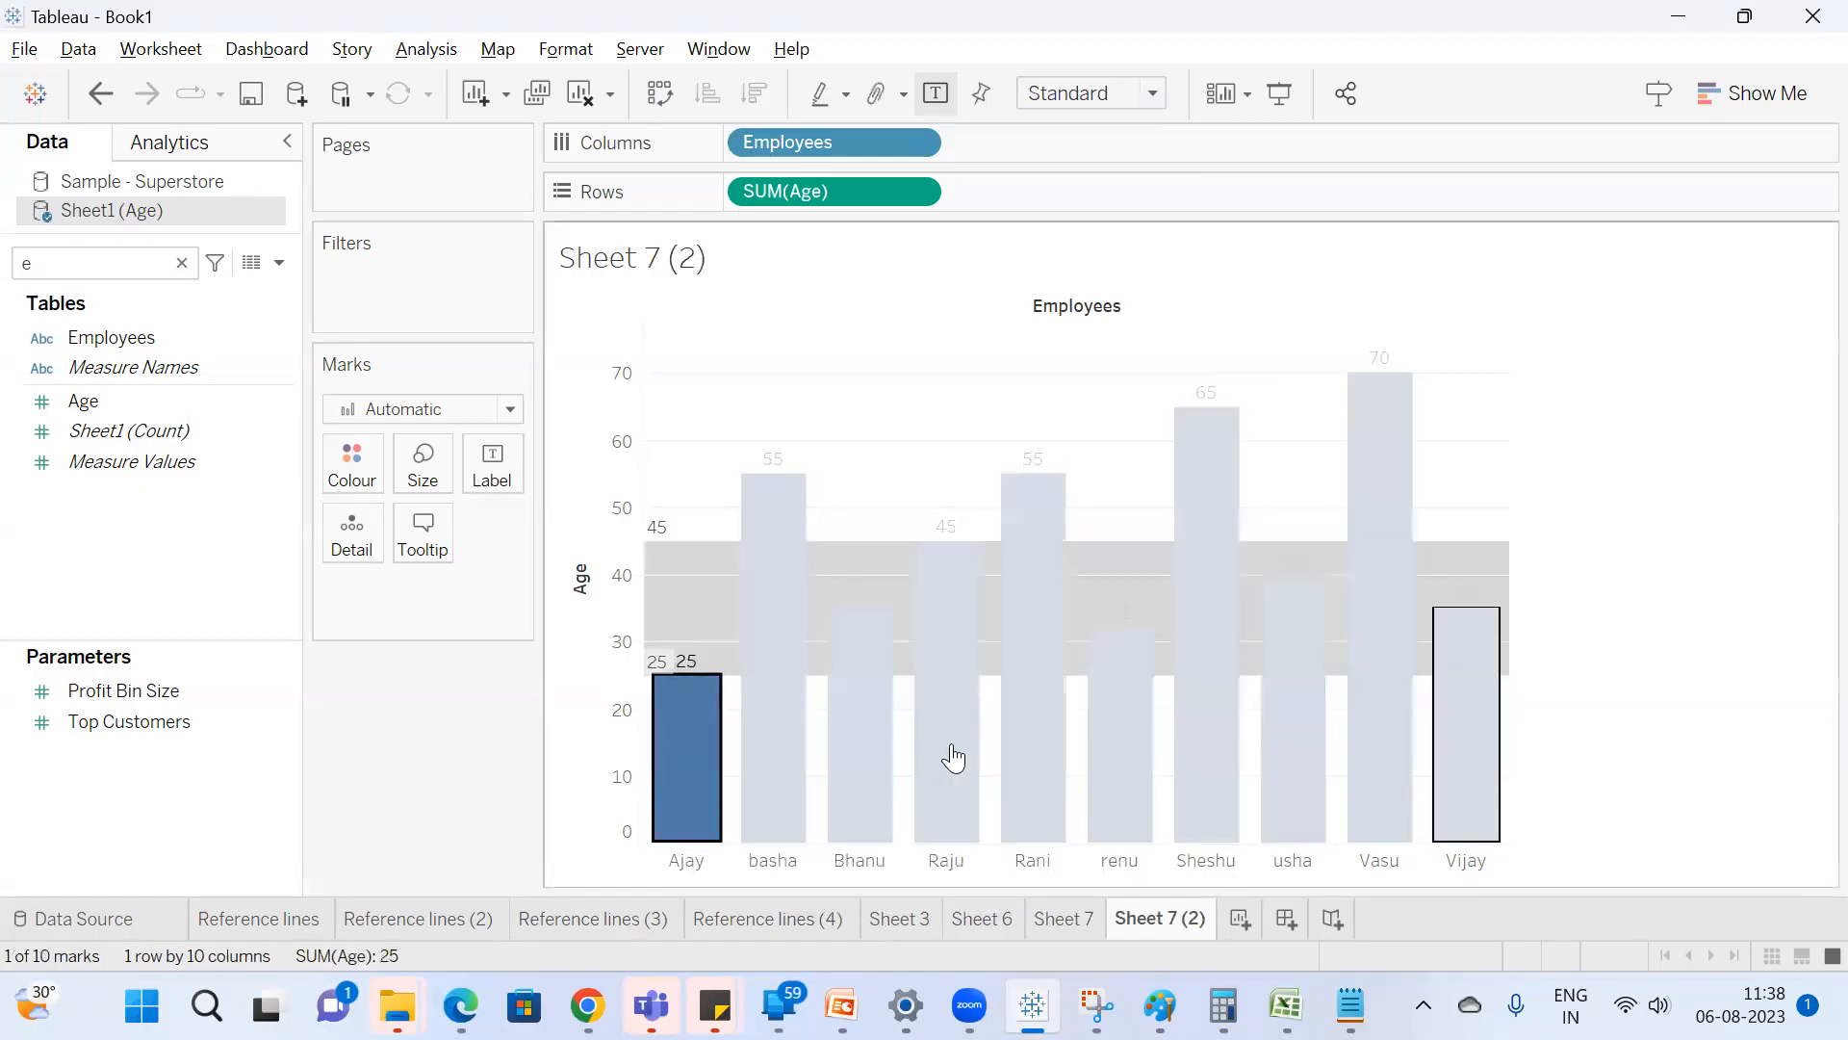
Add the other employee bars with ages inside the 25–45 band to the selection, and clear the selection.
{"action": "left_click", "coordinate": [849, 808], "text": "ctrl"}
{"action": "left_click", "coordinate": [946, 760], "text": "ctrl"}
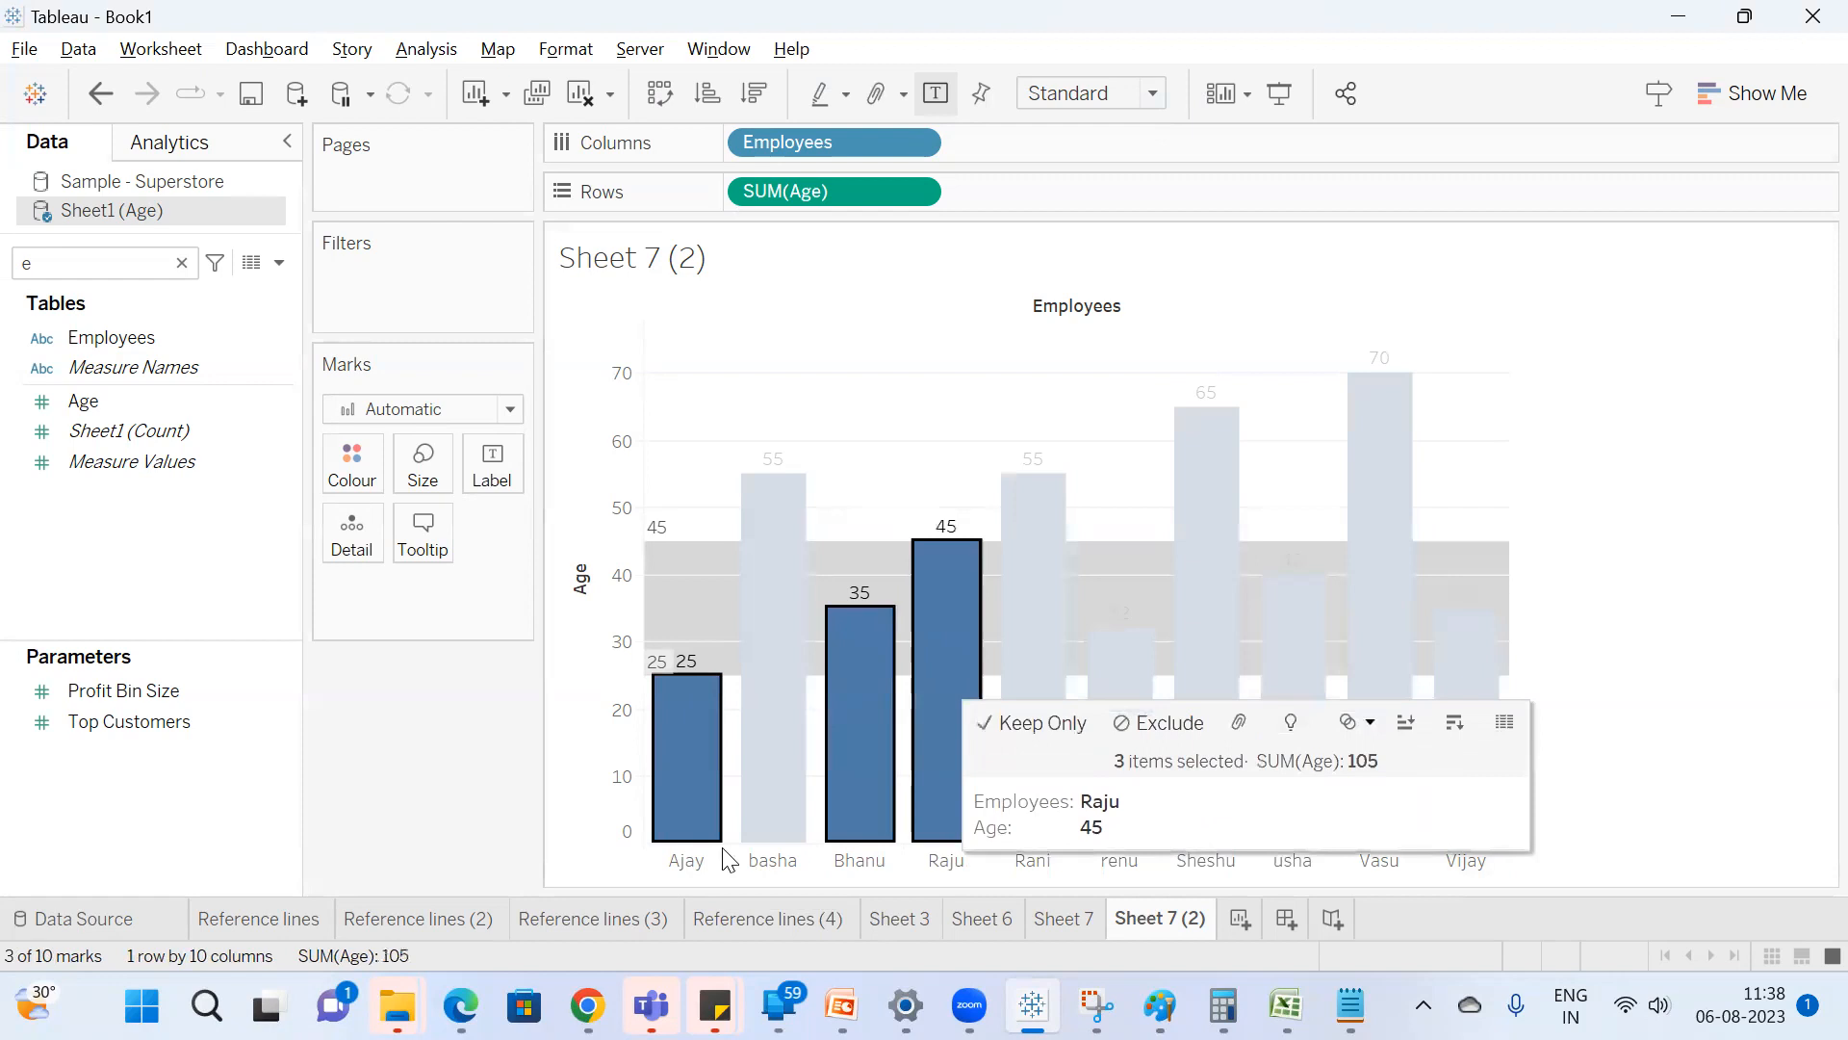
{"action": "left_click", "coordinate": [1117, 805], "text": "ctrl"}
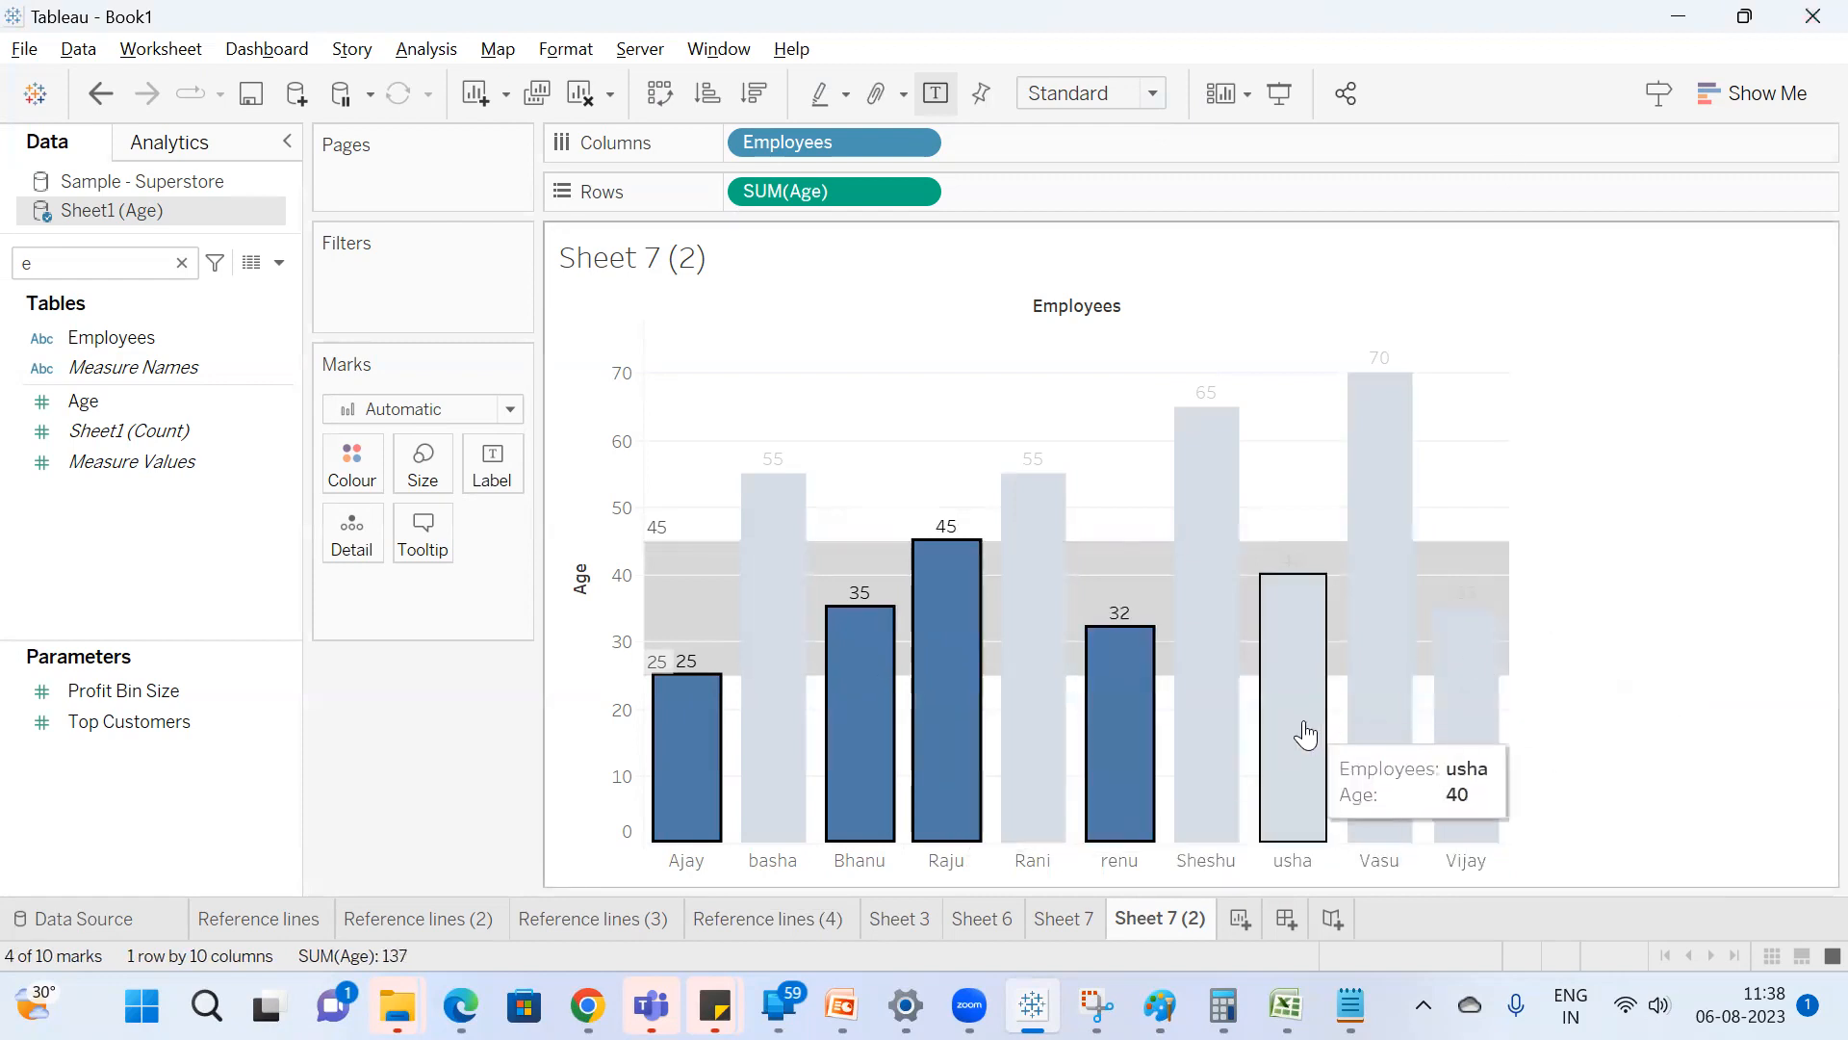
{"action": "left_click", "coordinate": [1305, 735], "text": "ctrl"}
{"action": "left_click", "coordinate": [1468, 712], "text": "ctrl"}
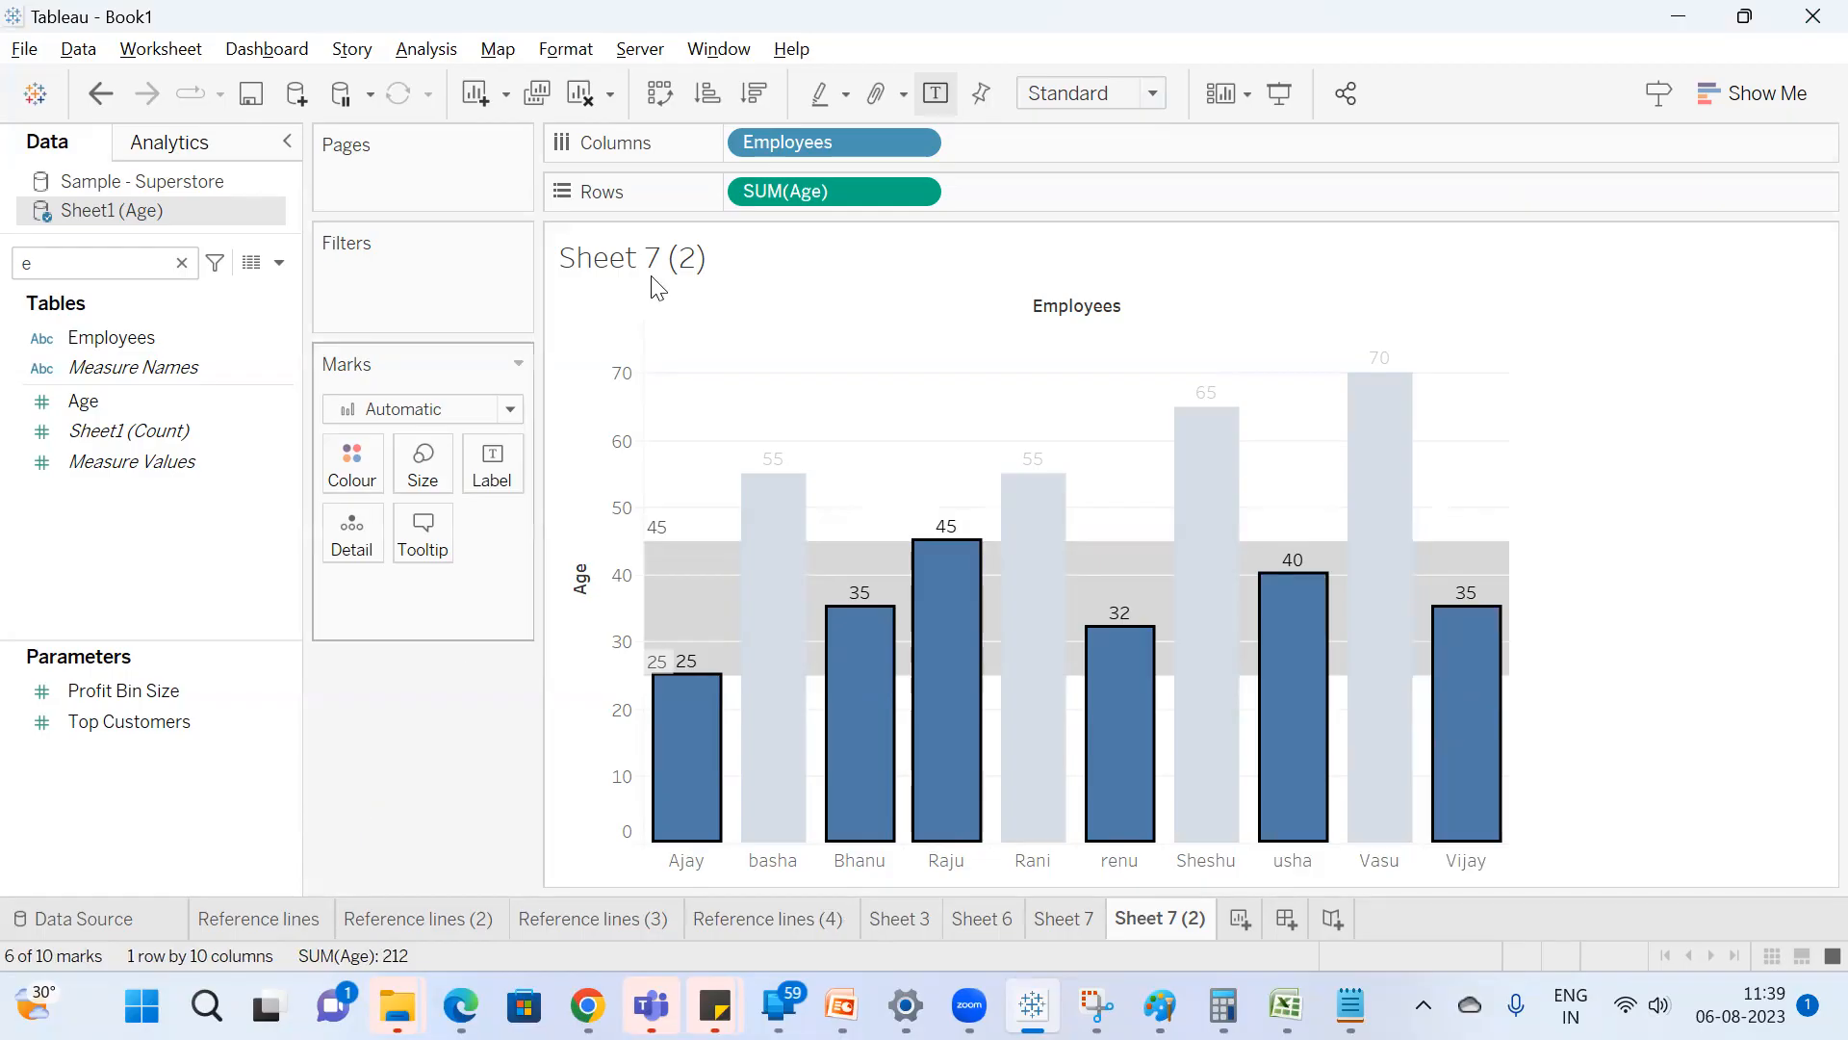
{"action": "left_click", "coordinate": [1624, 507]}
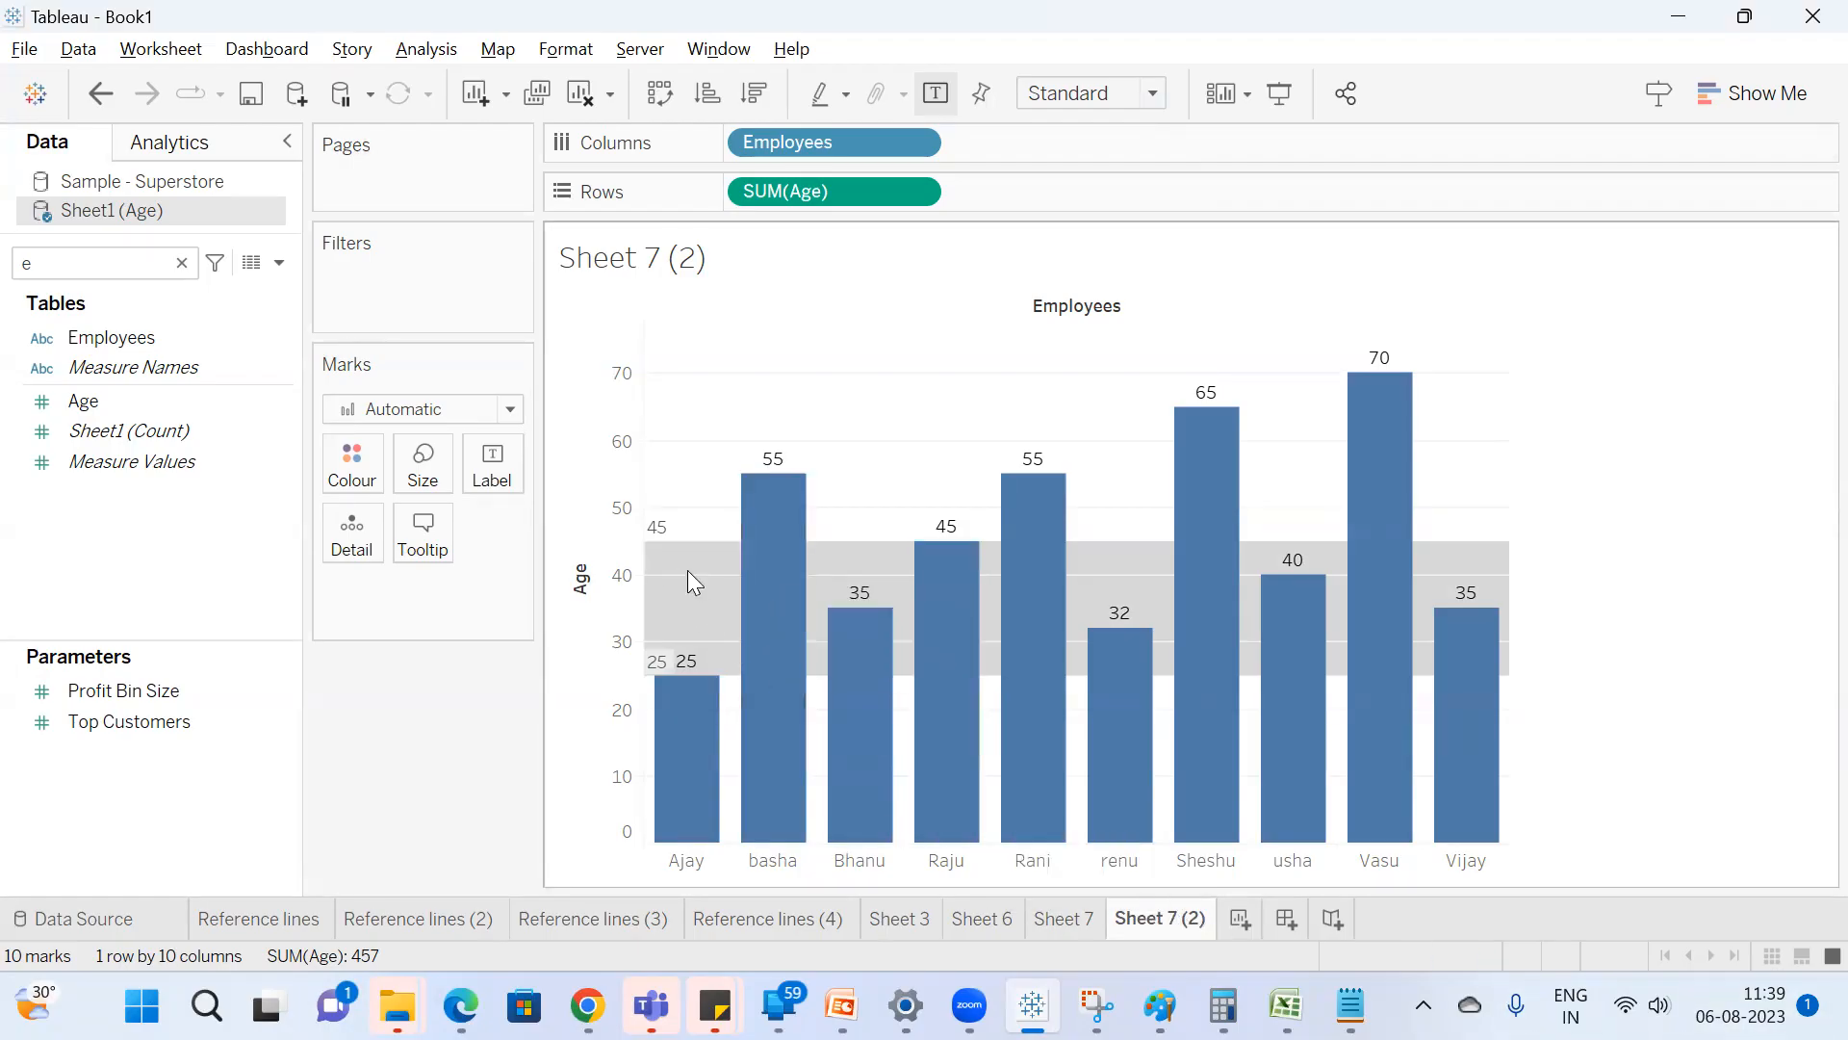
Highlight all six employee bars with ages from 25 to 45 together again, and deselect them.
{"action": "left_click", "coordinate": [687, 807]}
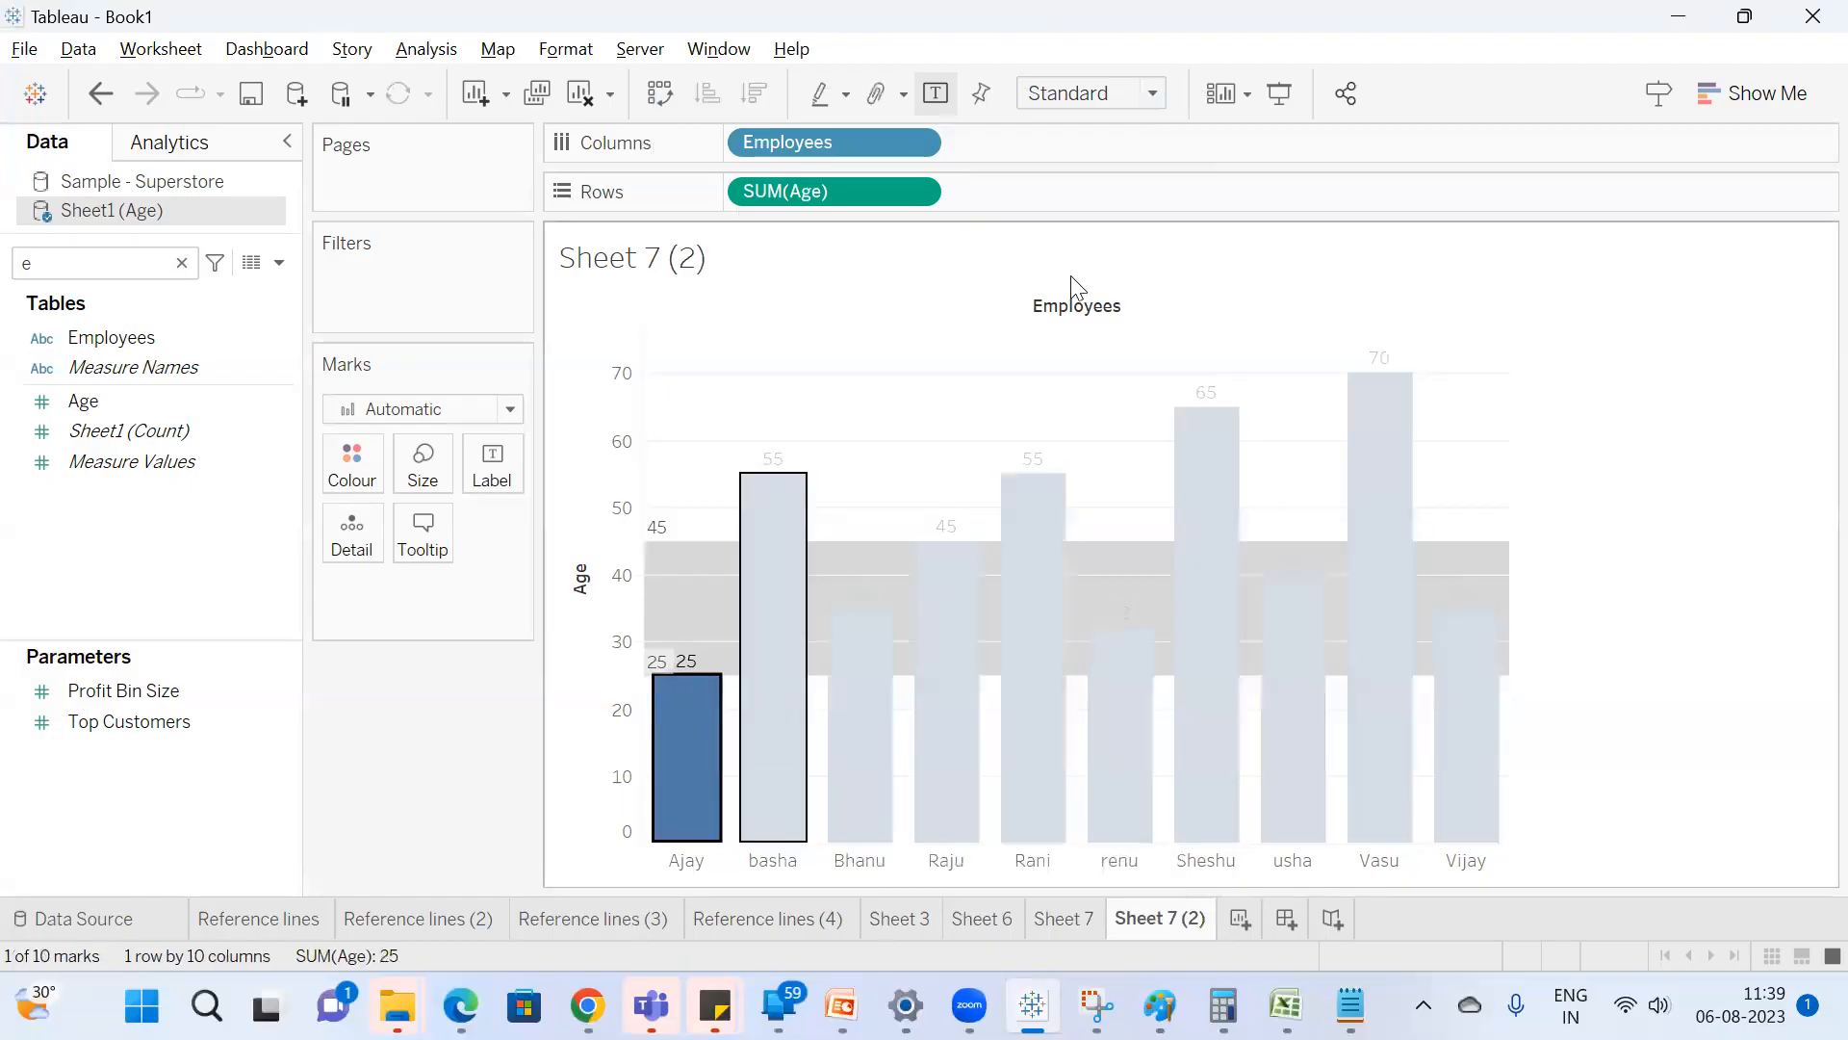
{"action": "left_click", "coordinate": [884, 823], "text": "ctrl"}
{"action": "left_click", "coordinate": [955, 775], "text": "ctrl"}
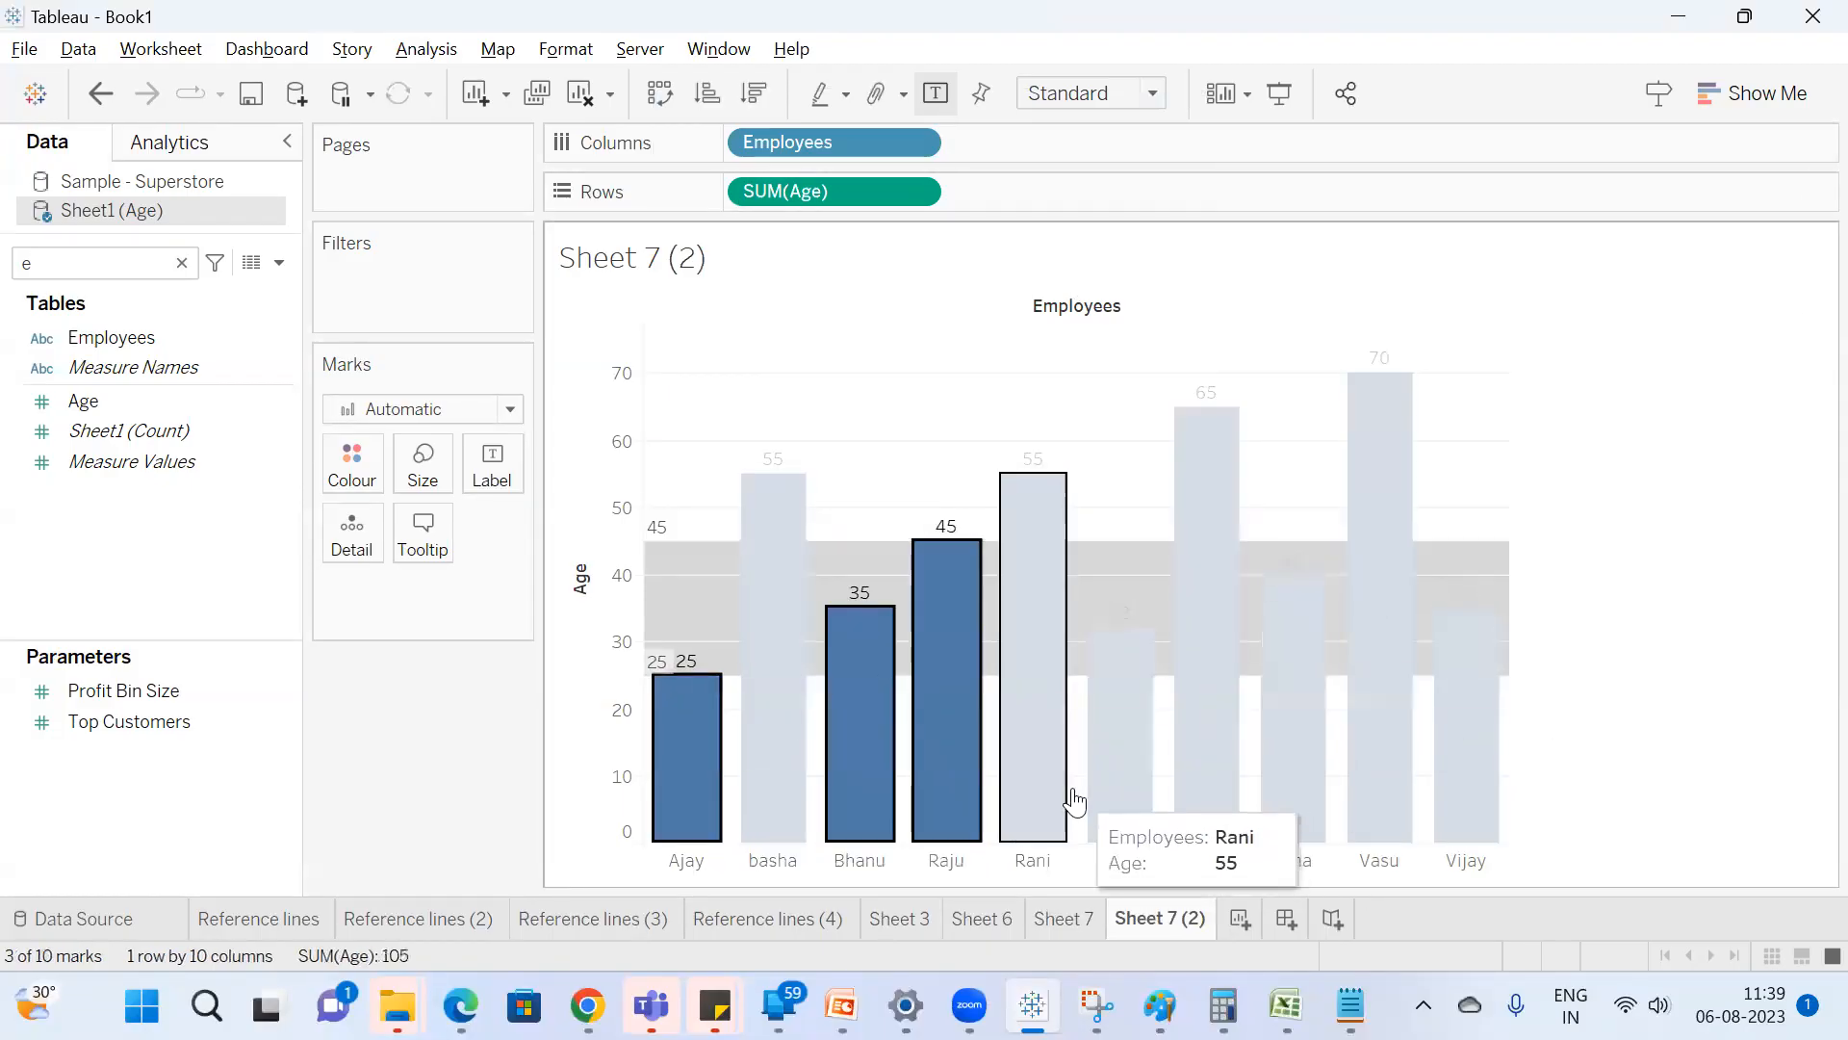
{"action": "left_click", "coordinate": [1150, 784], "text": "ctrl"}
{"action": "left_click", "coordinate": [1291, 693], "text": "ctrl"}
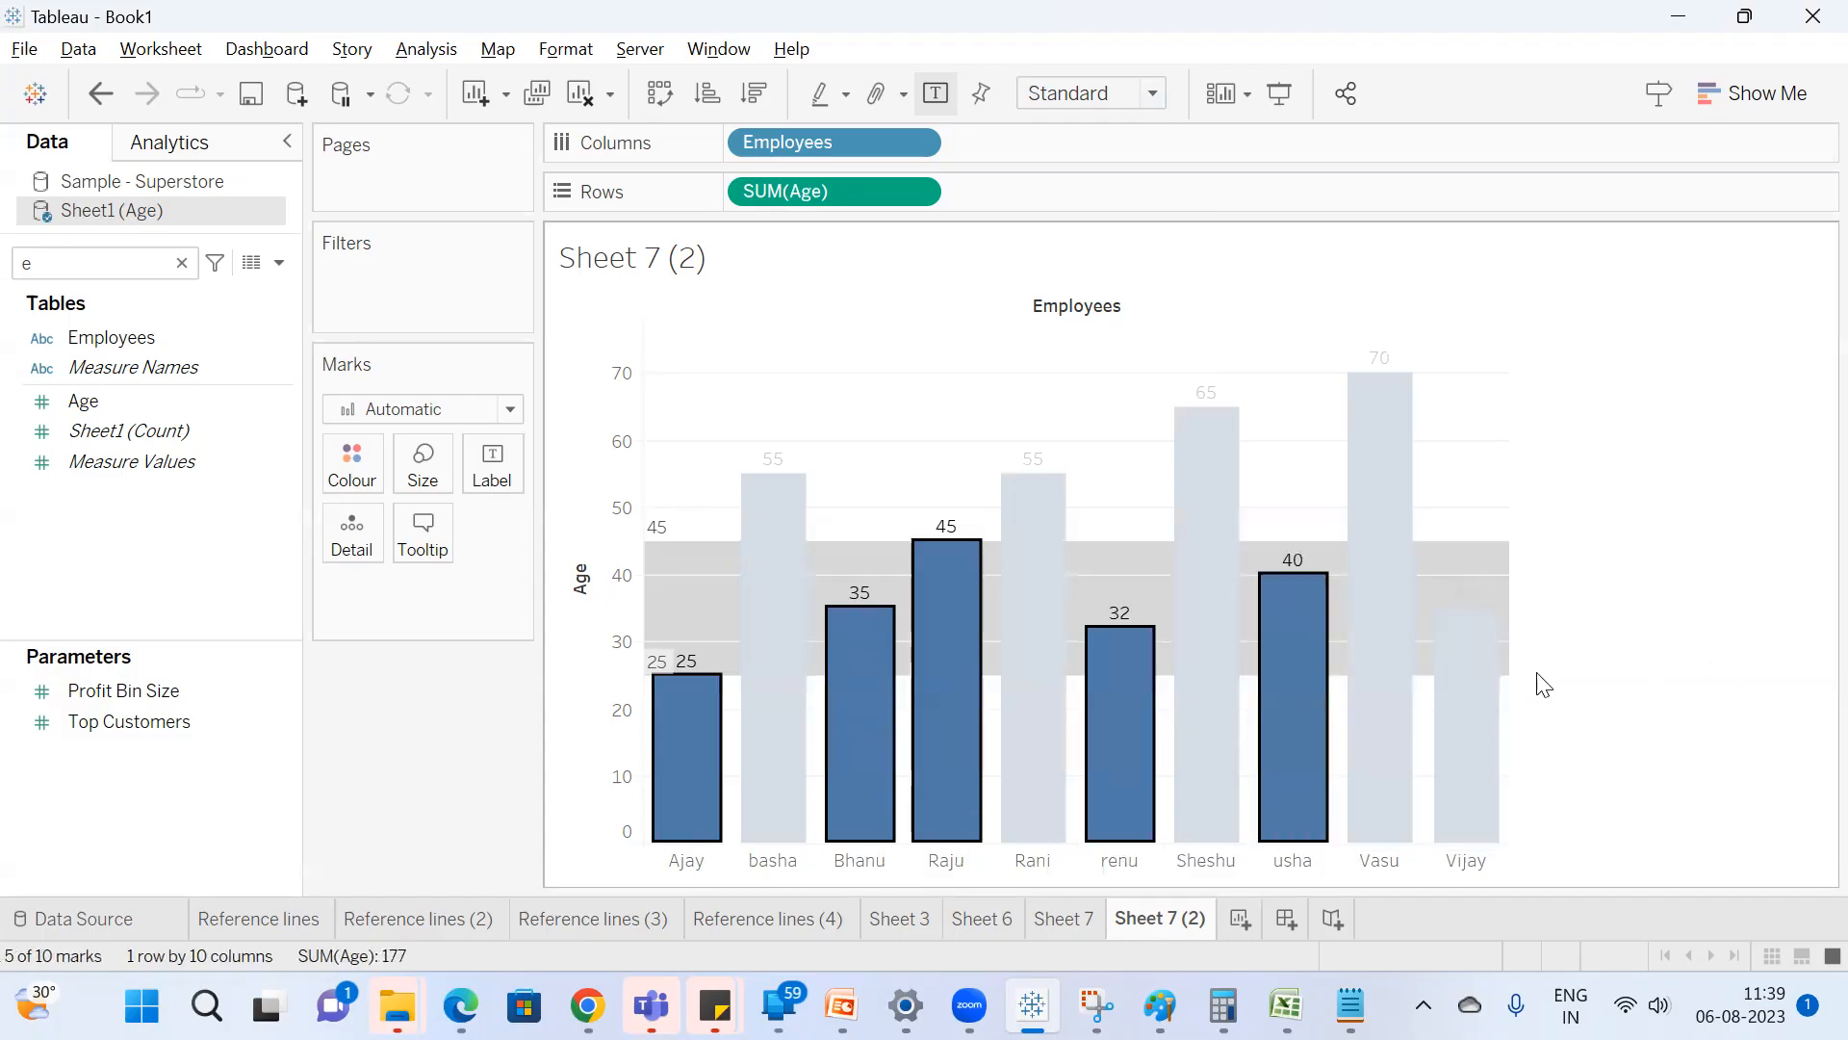
{"action": "left_click", "coordinate": [1479, 731], "text": "ctrl"}
{"action": "left_click", "coordinate": [1718, 568]}
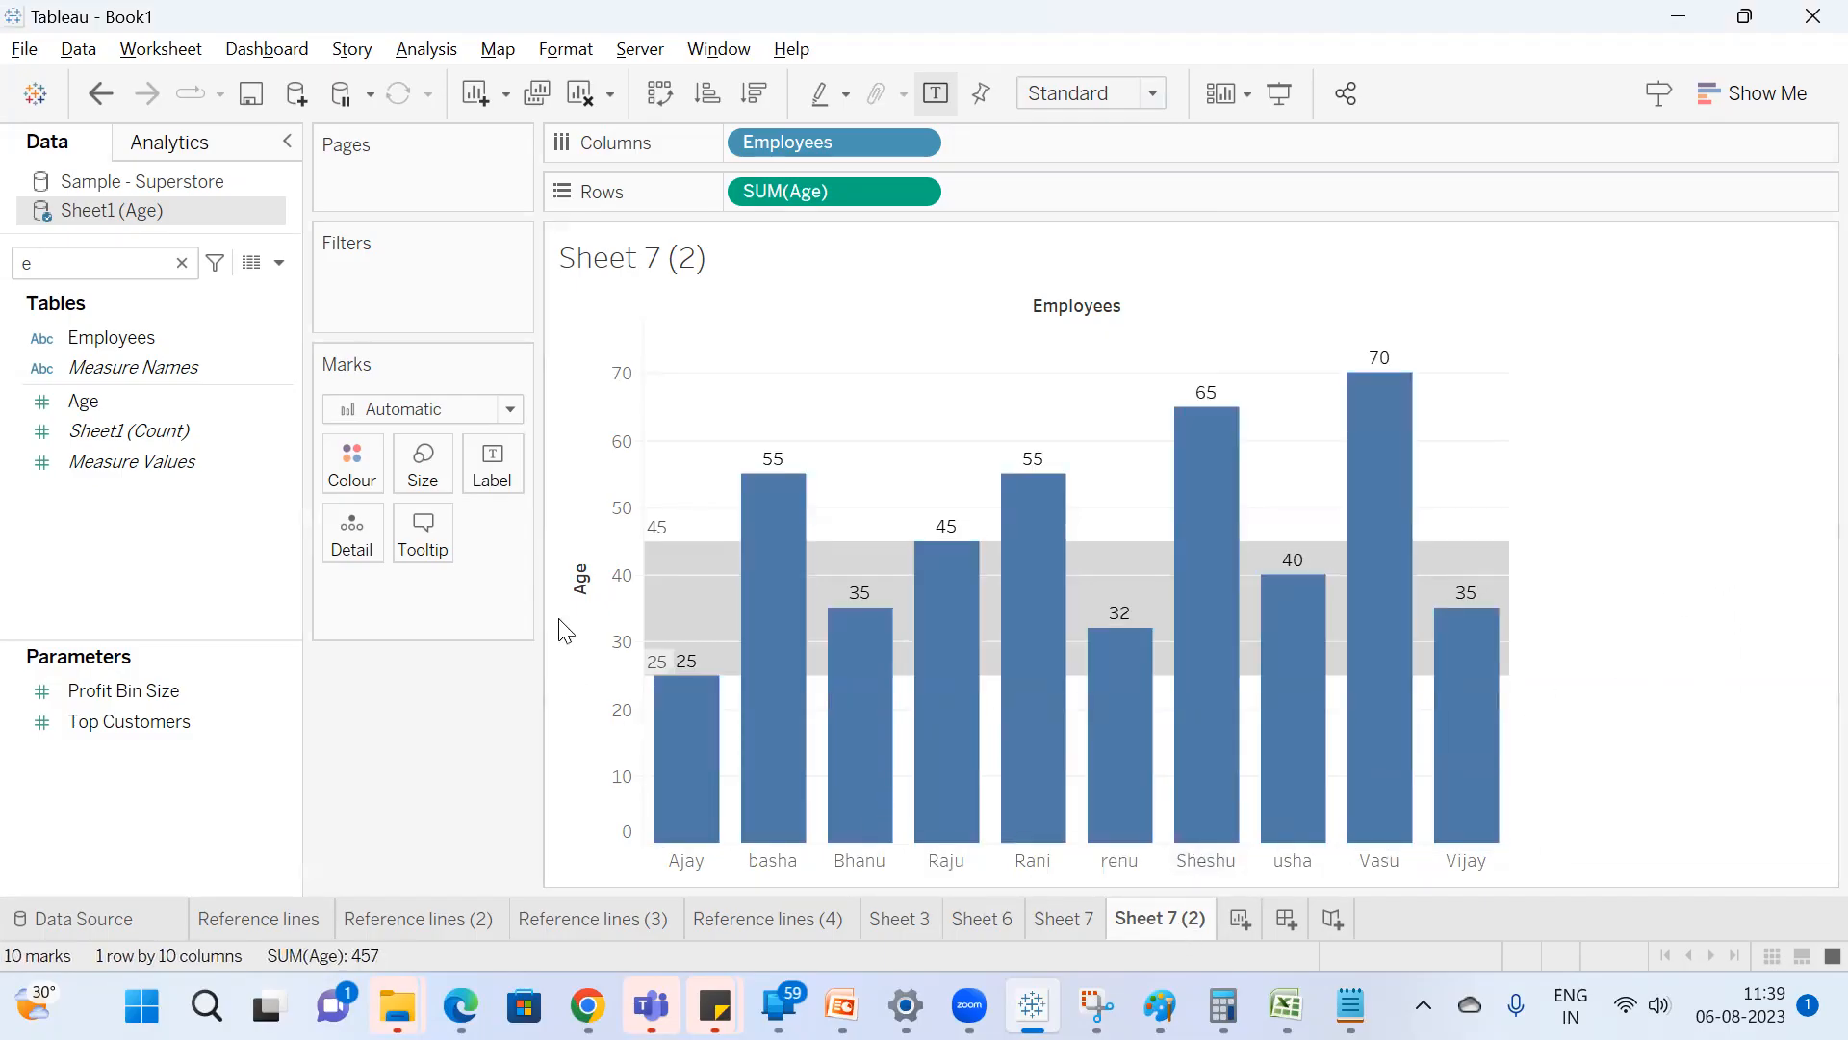
Review the Age axis reference band settings and close them without changes.
{"action": "right_click", "coordinate": [602, 610]}
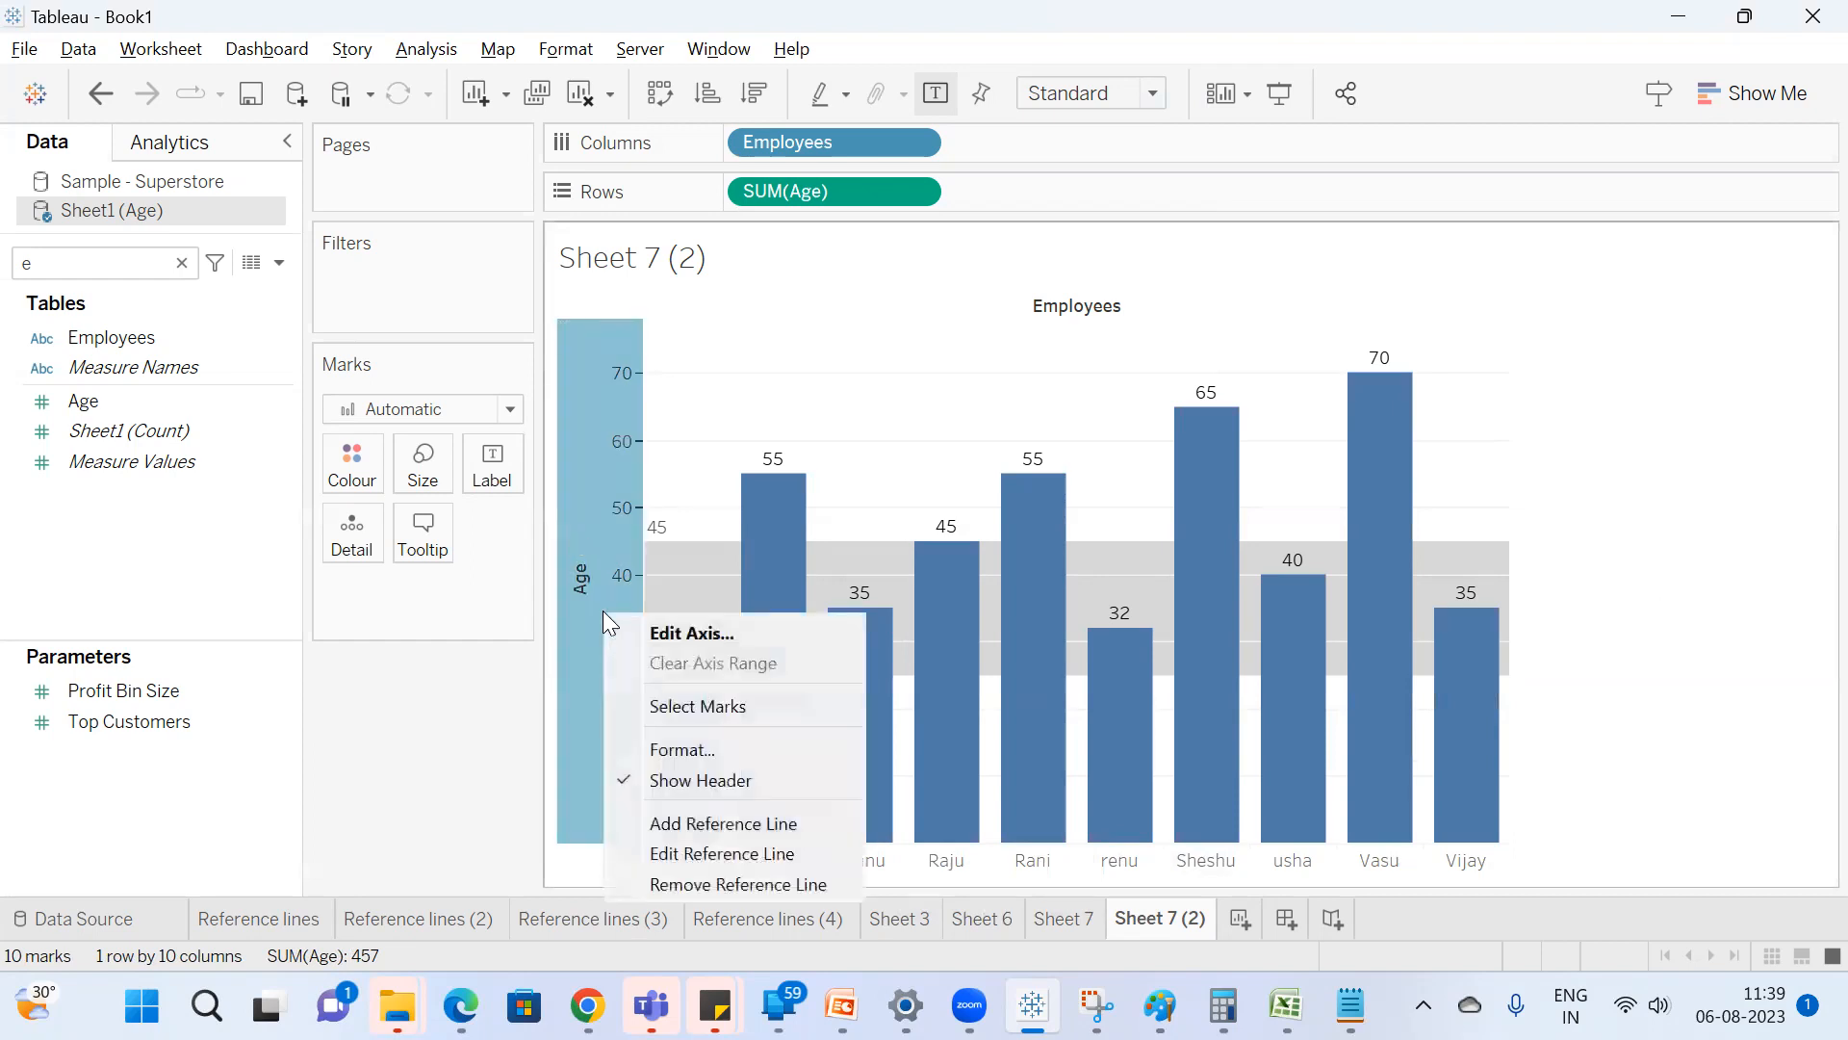
{"action": "left_click", "coordinate": [766, 853]}
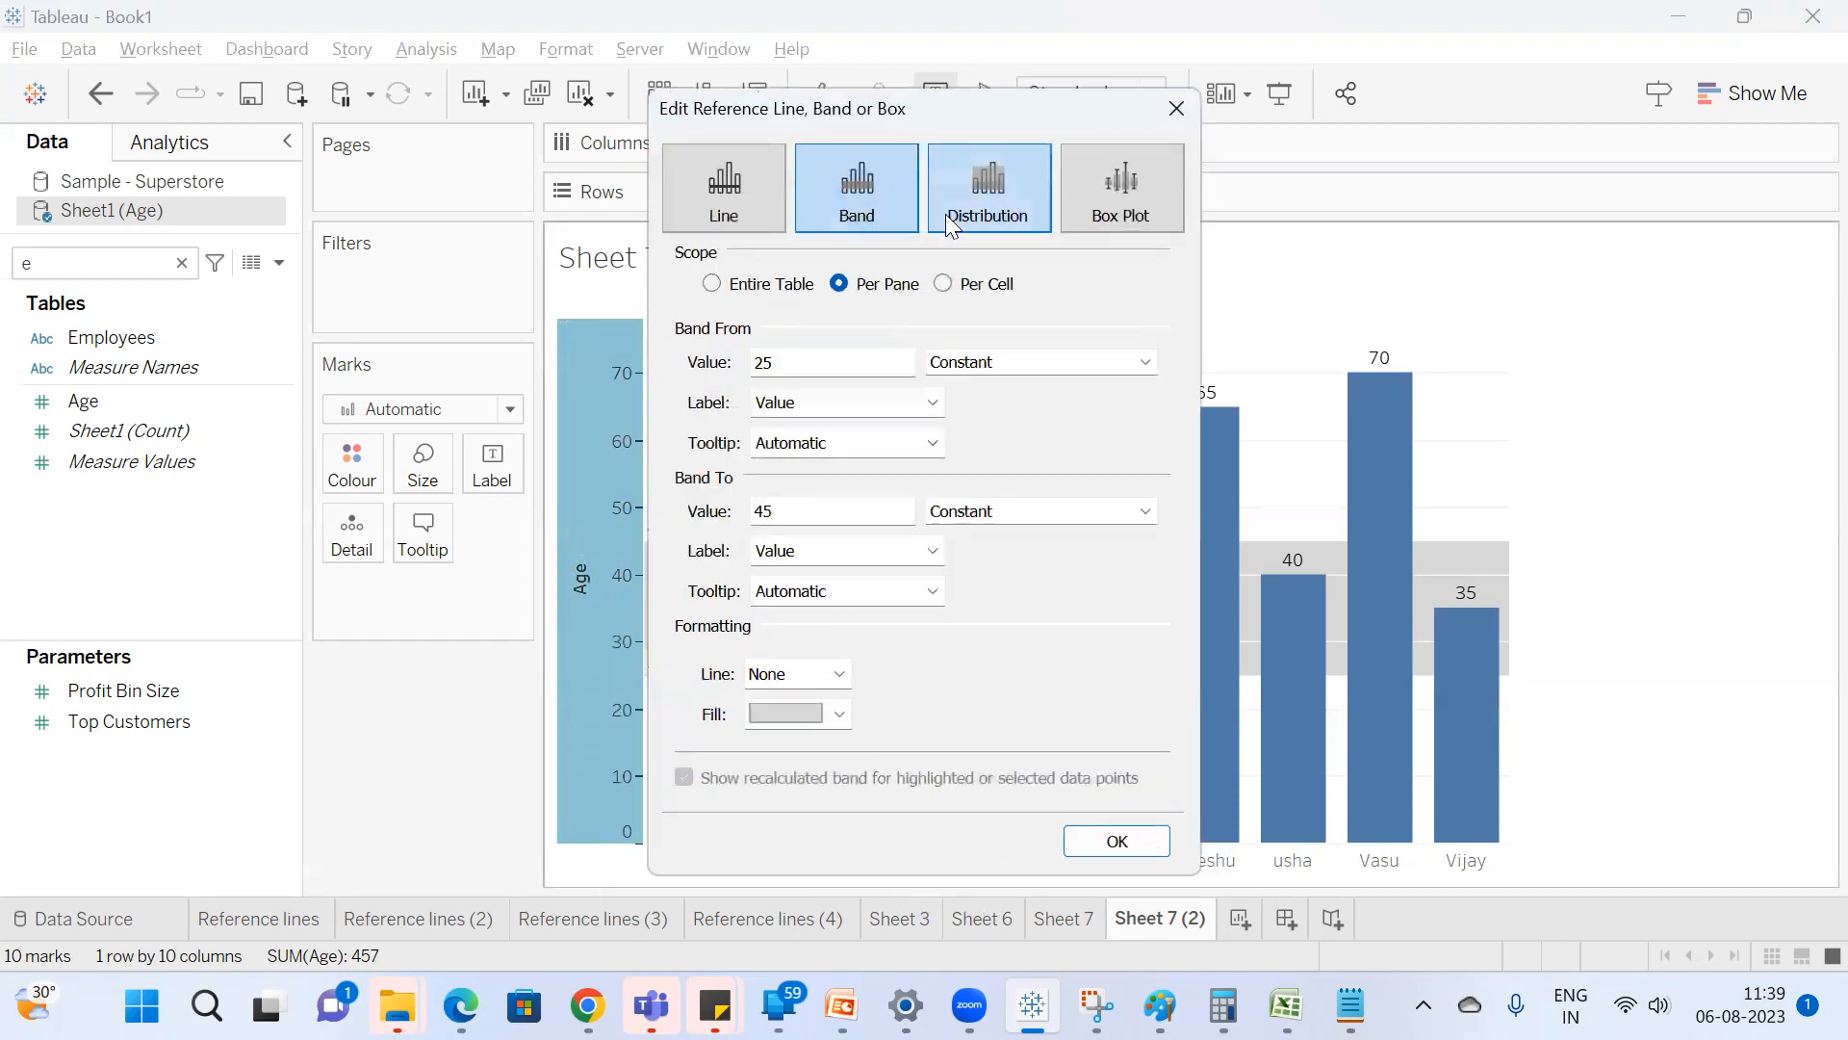
{"action": "left_click_drag", "start_coordinate": [1180, 120], "coordinate": [1086, 148]}
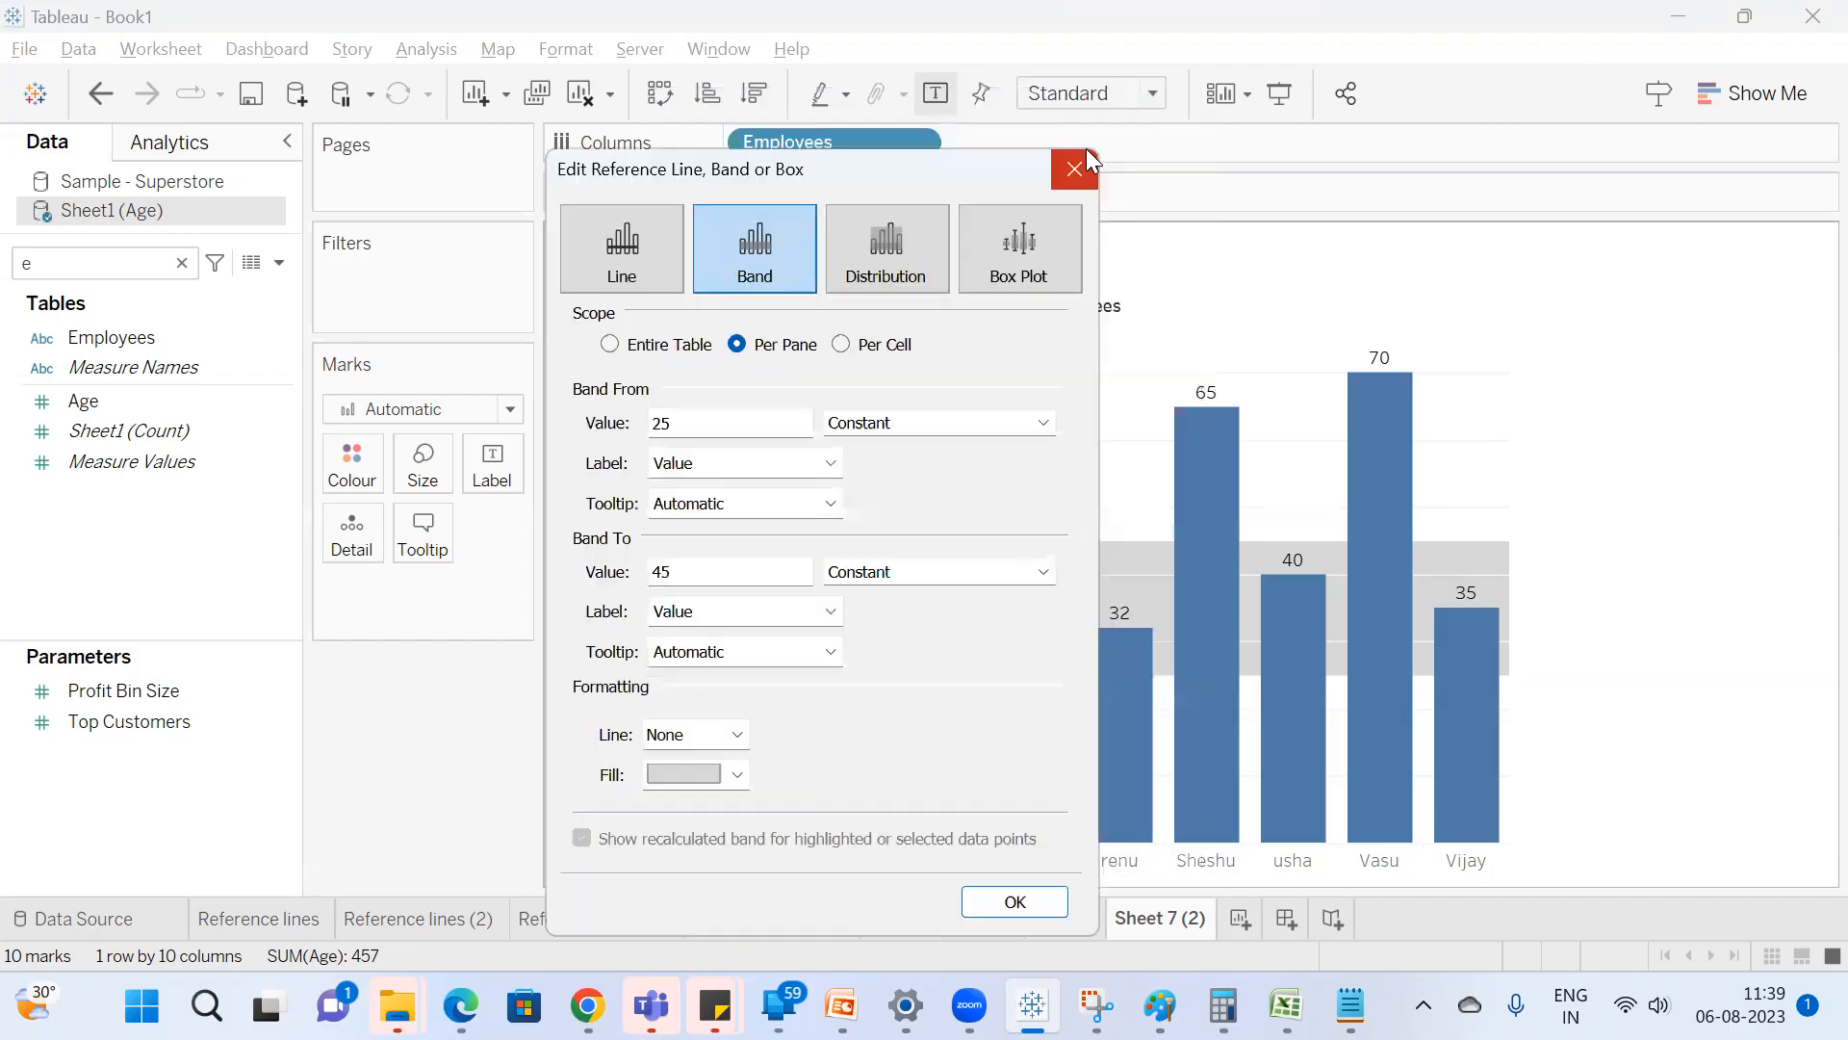
{"action": "left_click", "coordinate": [1077, 161]}
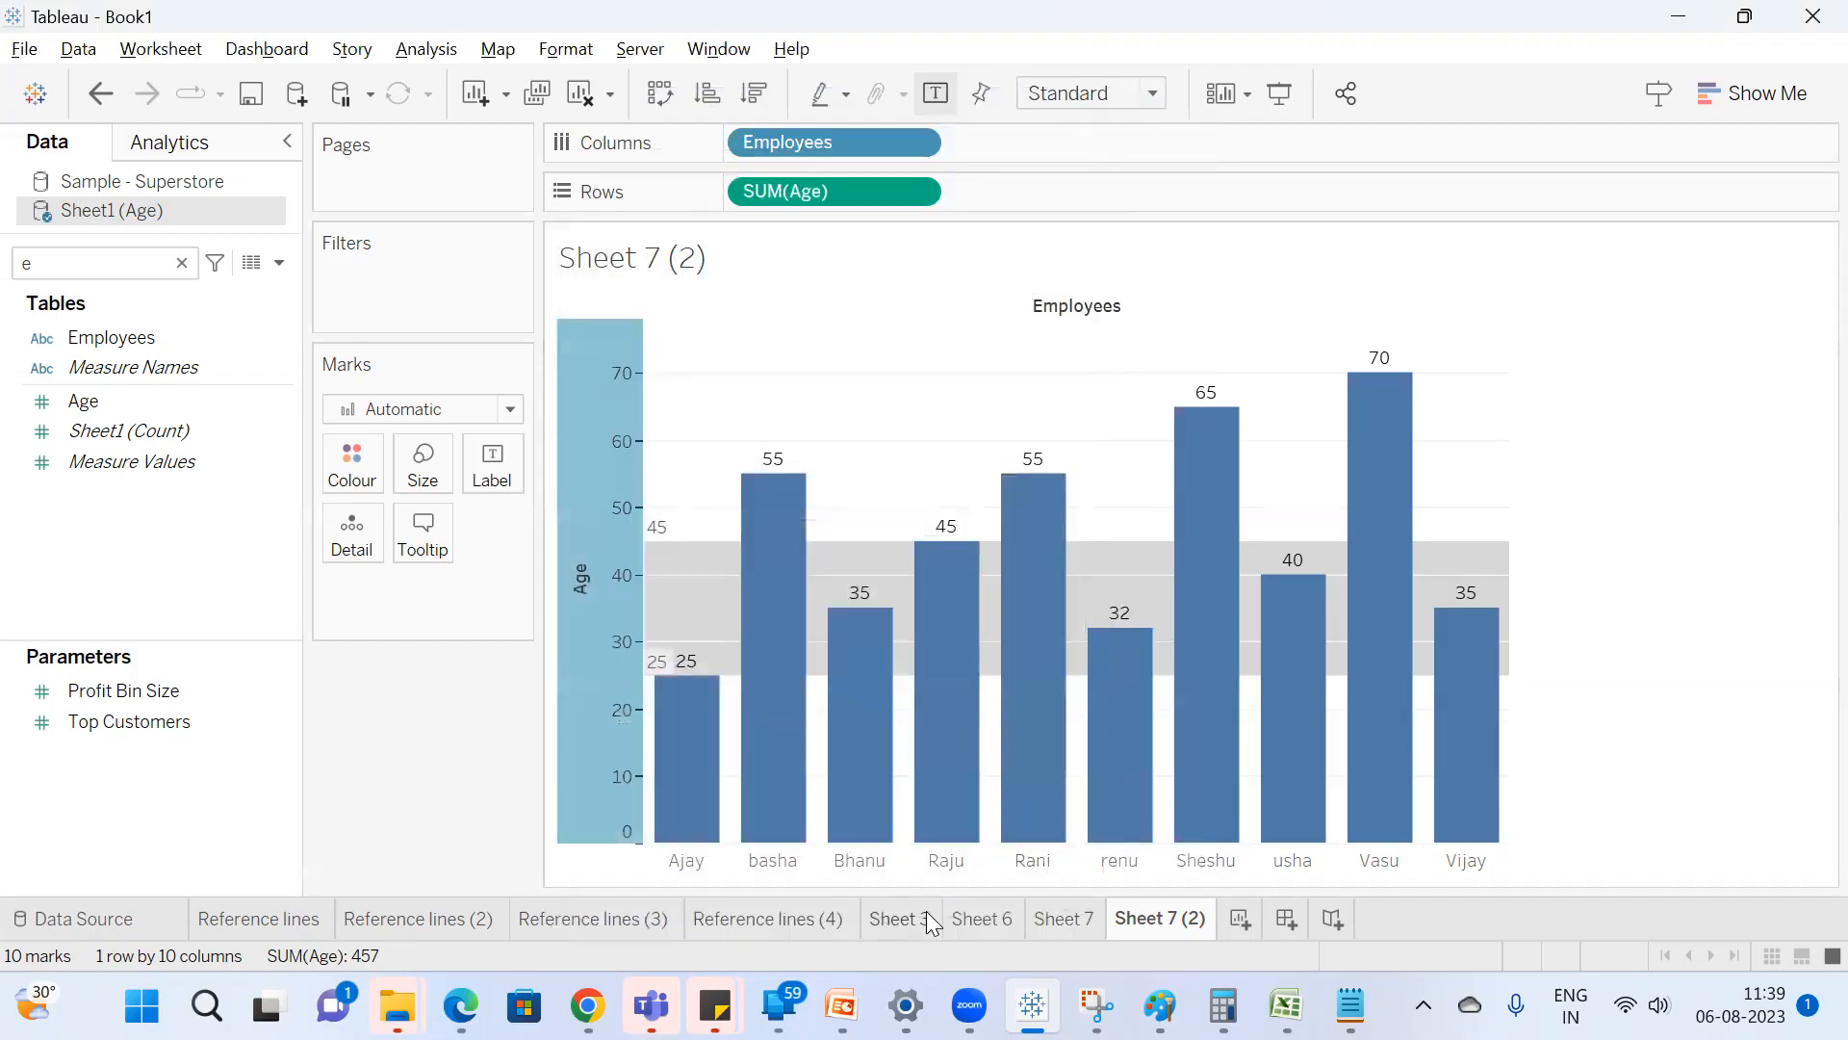
On the Reference lines (4) sheet, set the Sales band's starting value to constant 100000.
{"action": "left_click", "coordinate": [812, 920]}
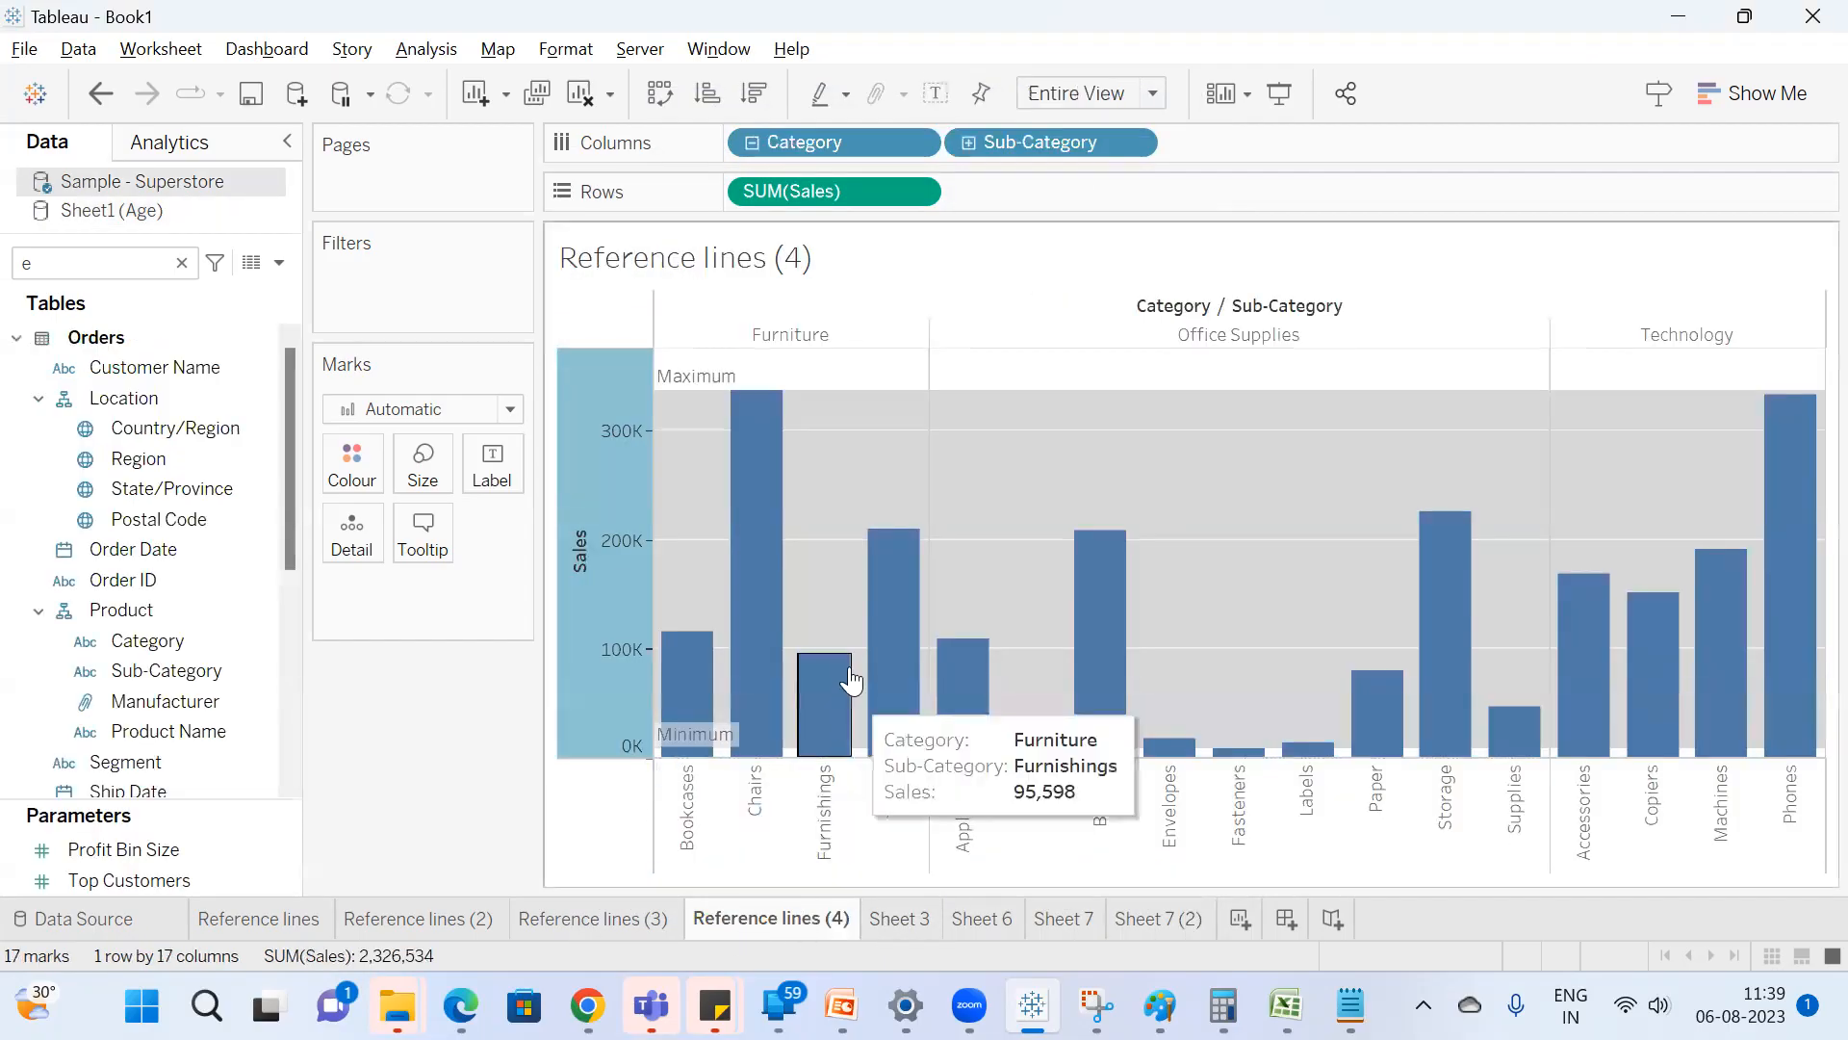
{"action": "right_click", "coordinate": [601, 616]}
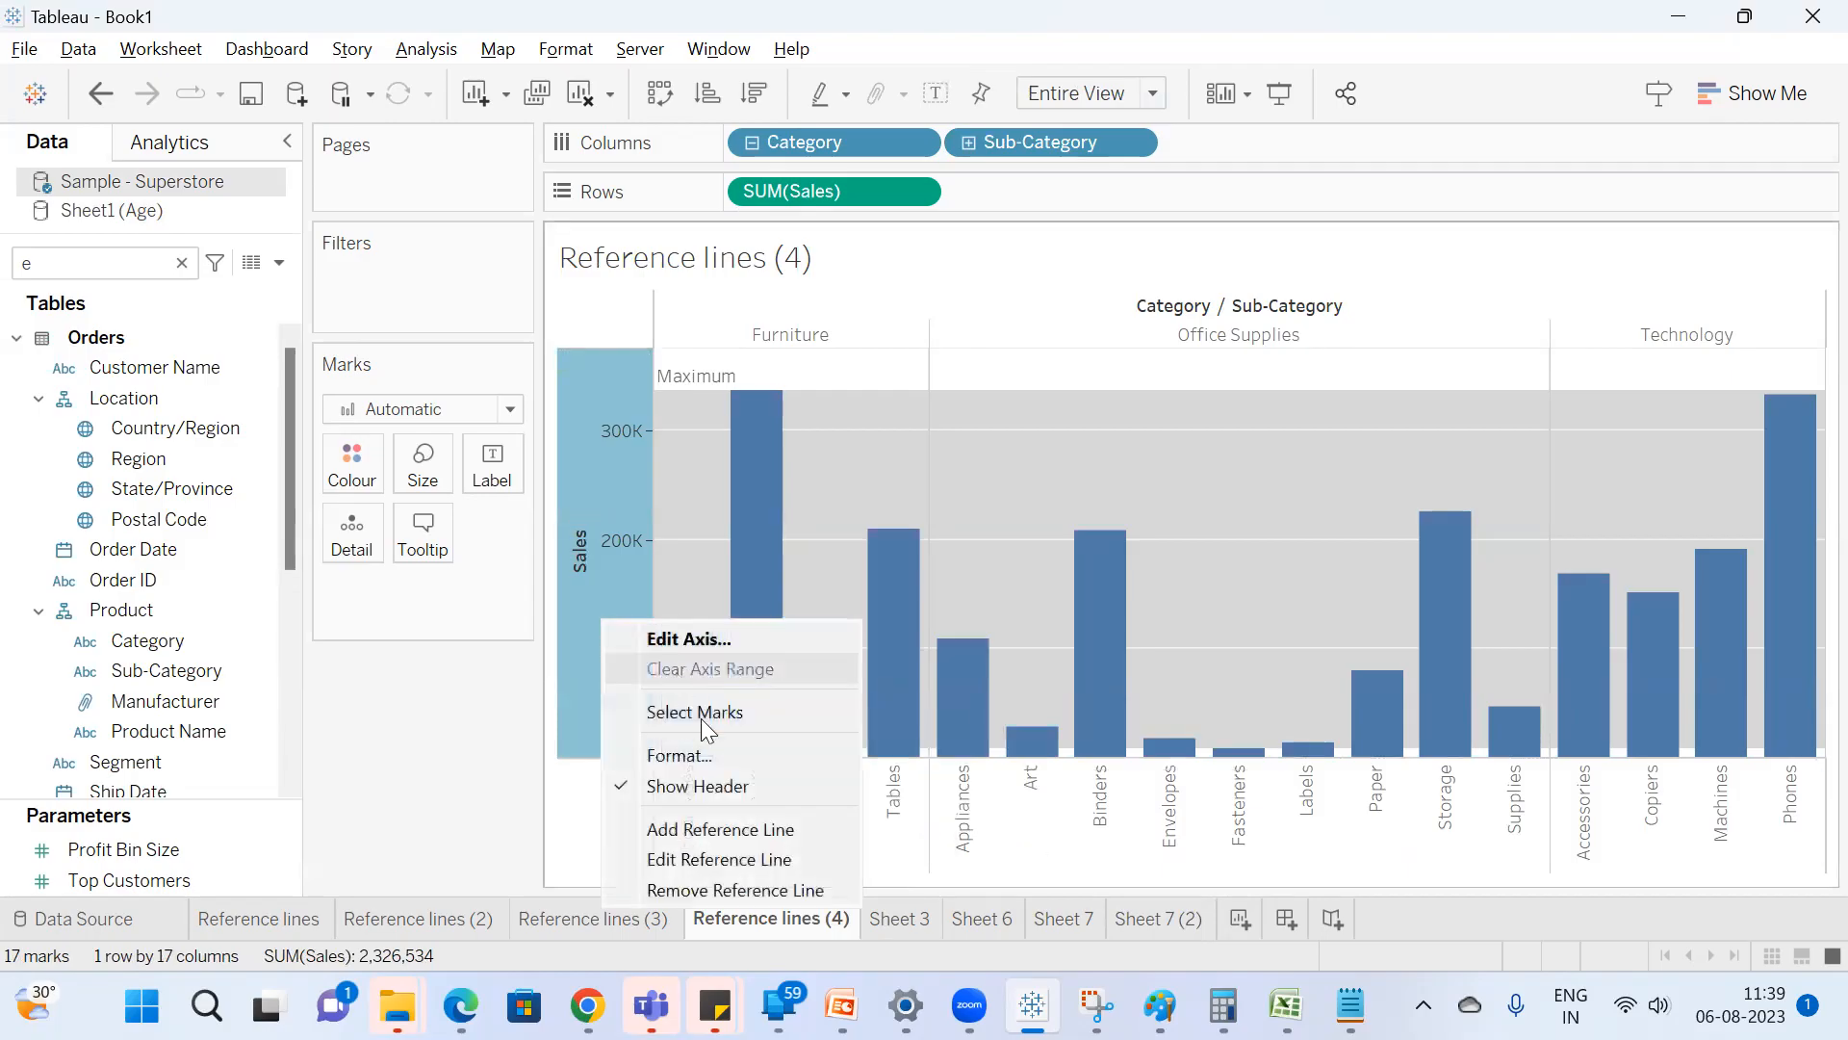
{"action": "left_click", "coordinate": [741, 859]}
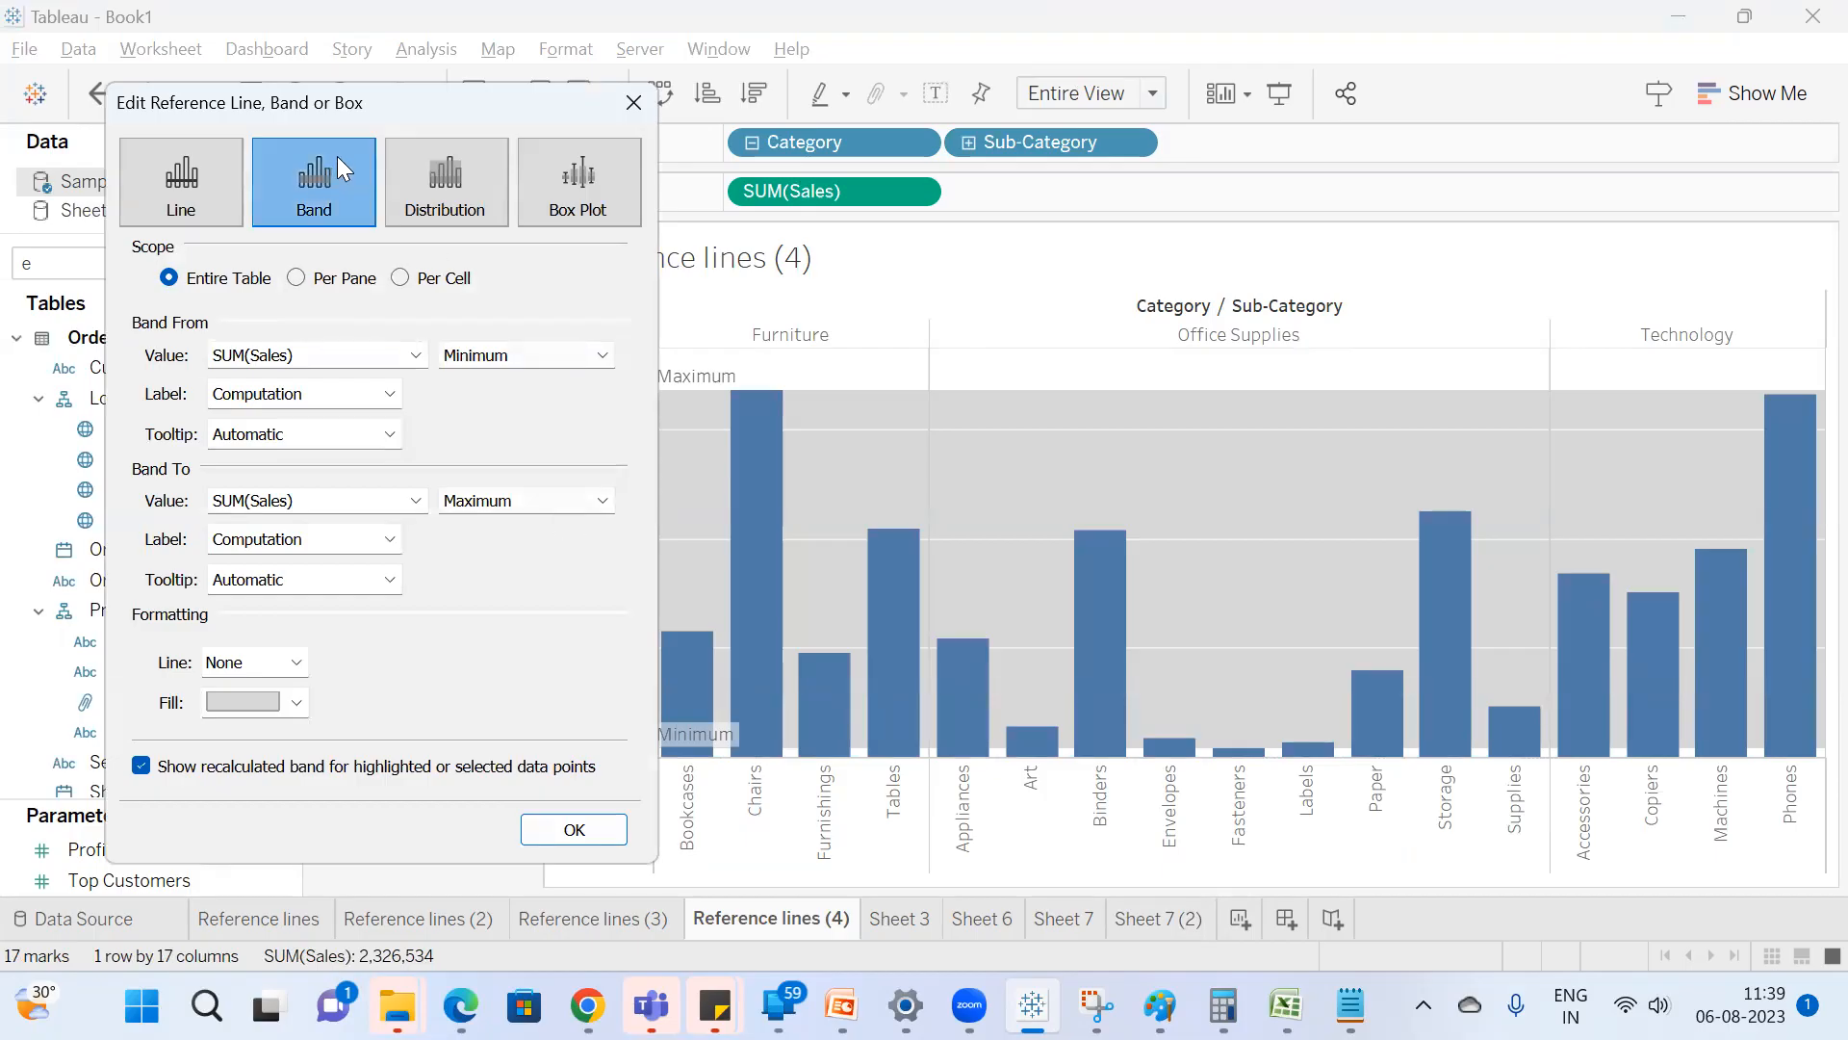
{"action": "left_click_drag", "start_coordinate": [395, 107], "coordinate": [234, 83]}
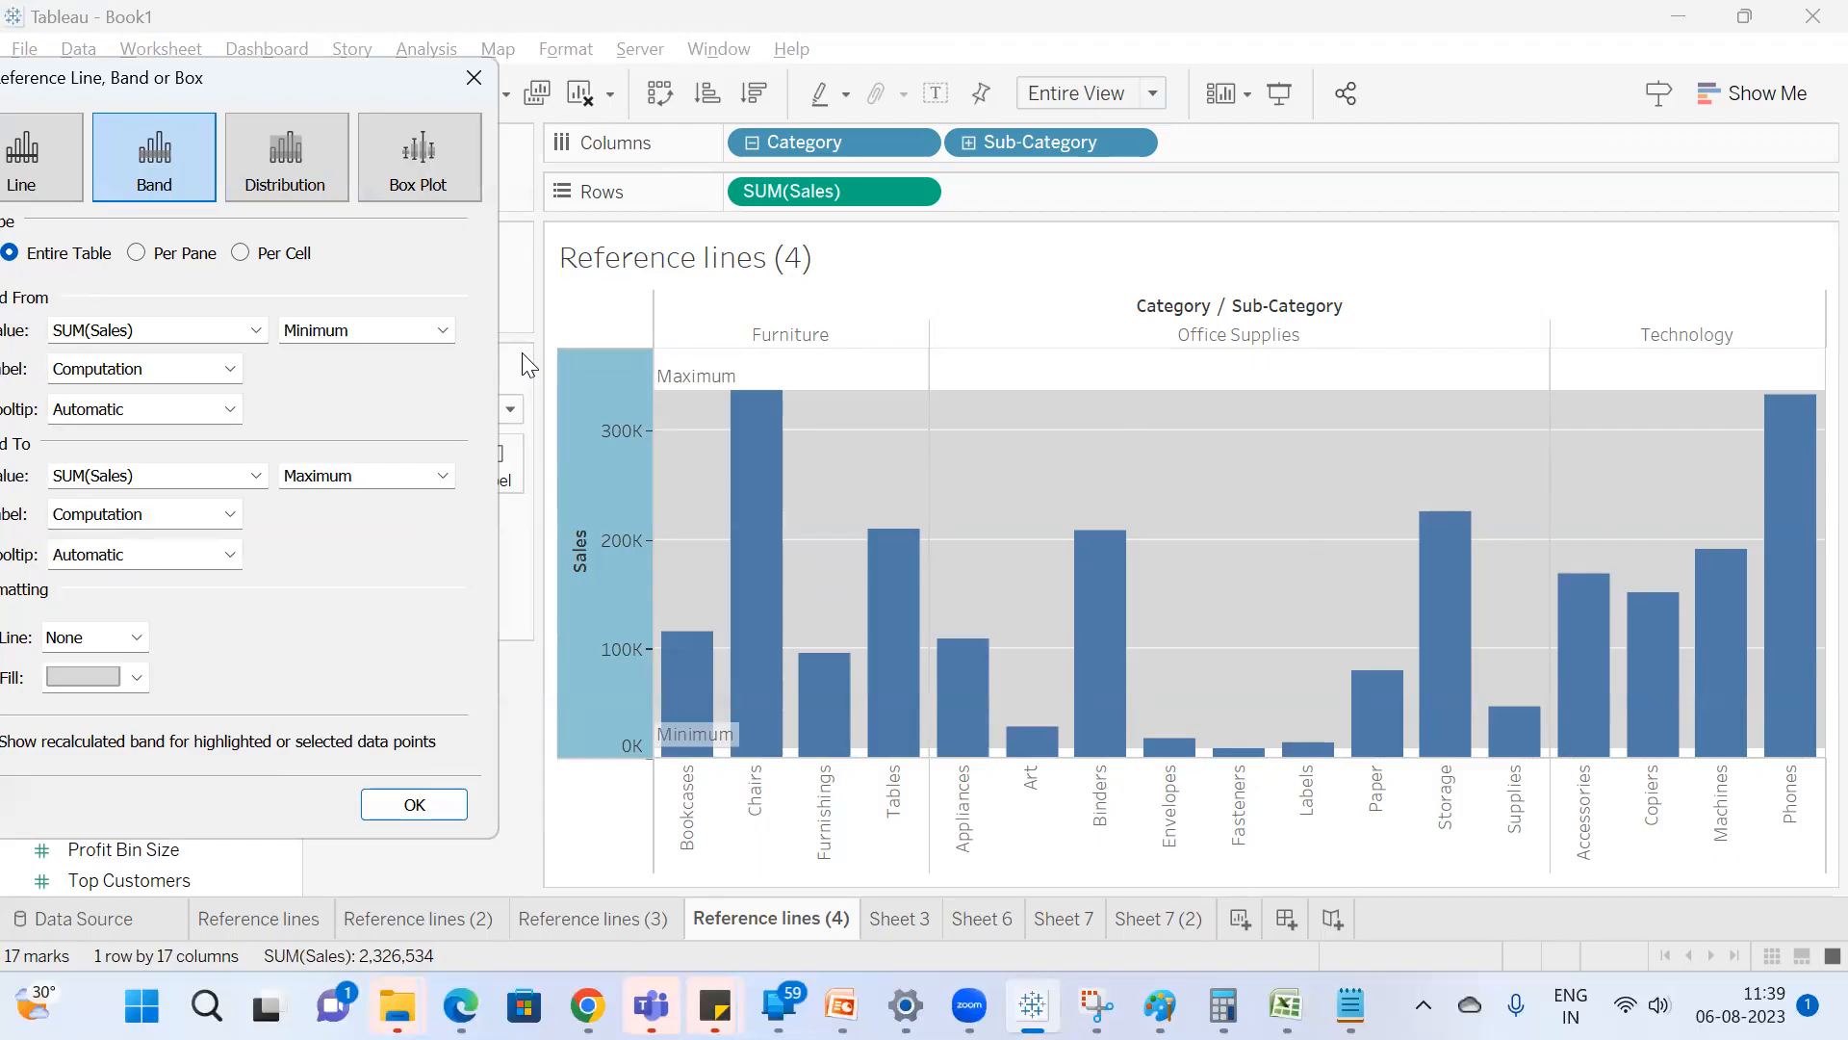
{"action": "left_click_drag", "start_coordinate": [189, 65], "coordinate": [285, 67]}
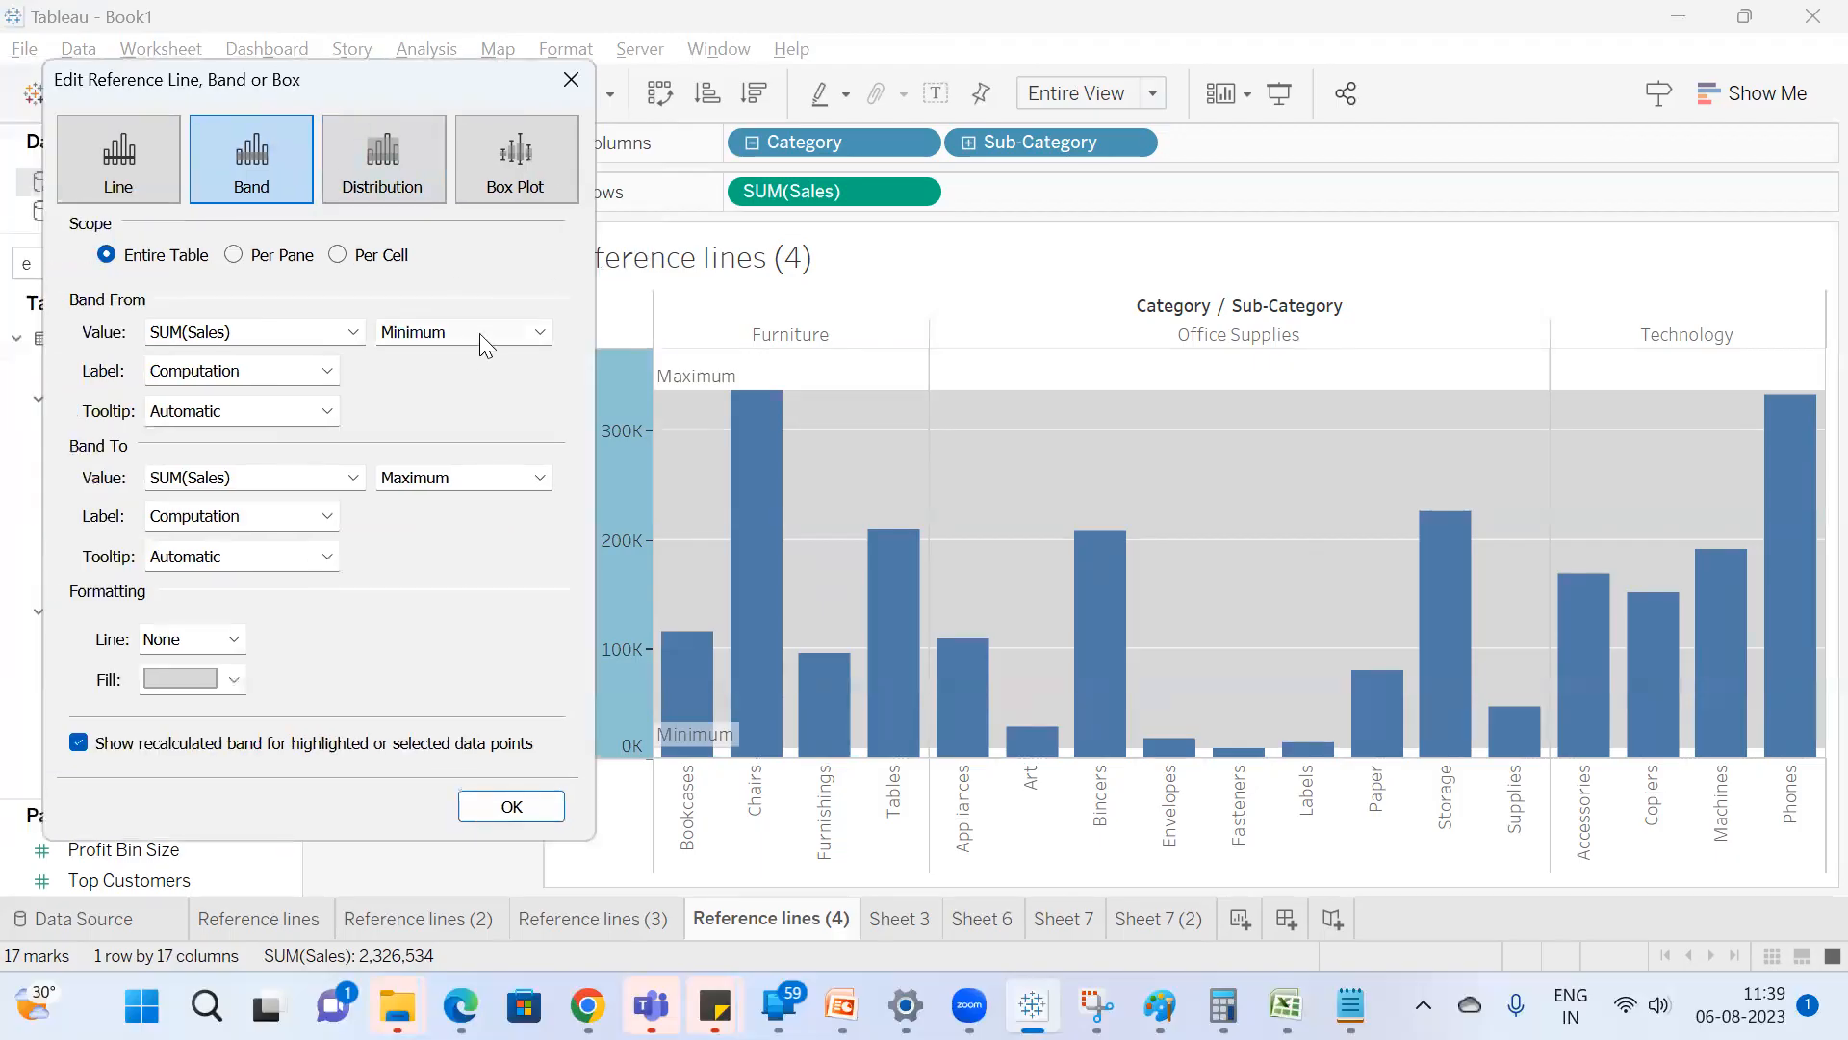
{"action": "left_click", "coordinate": [479, 333]}
{"action": "left_click", "coordinate": [443, 393]}
{"action": "type", "text": "100000"}
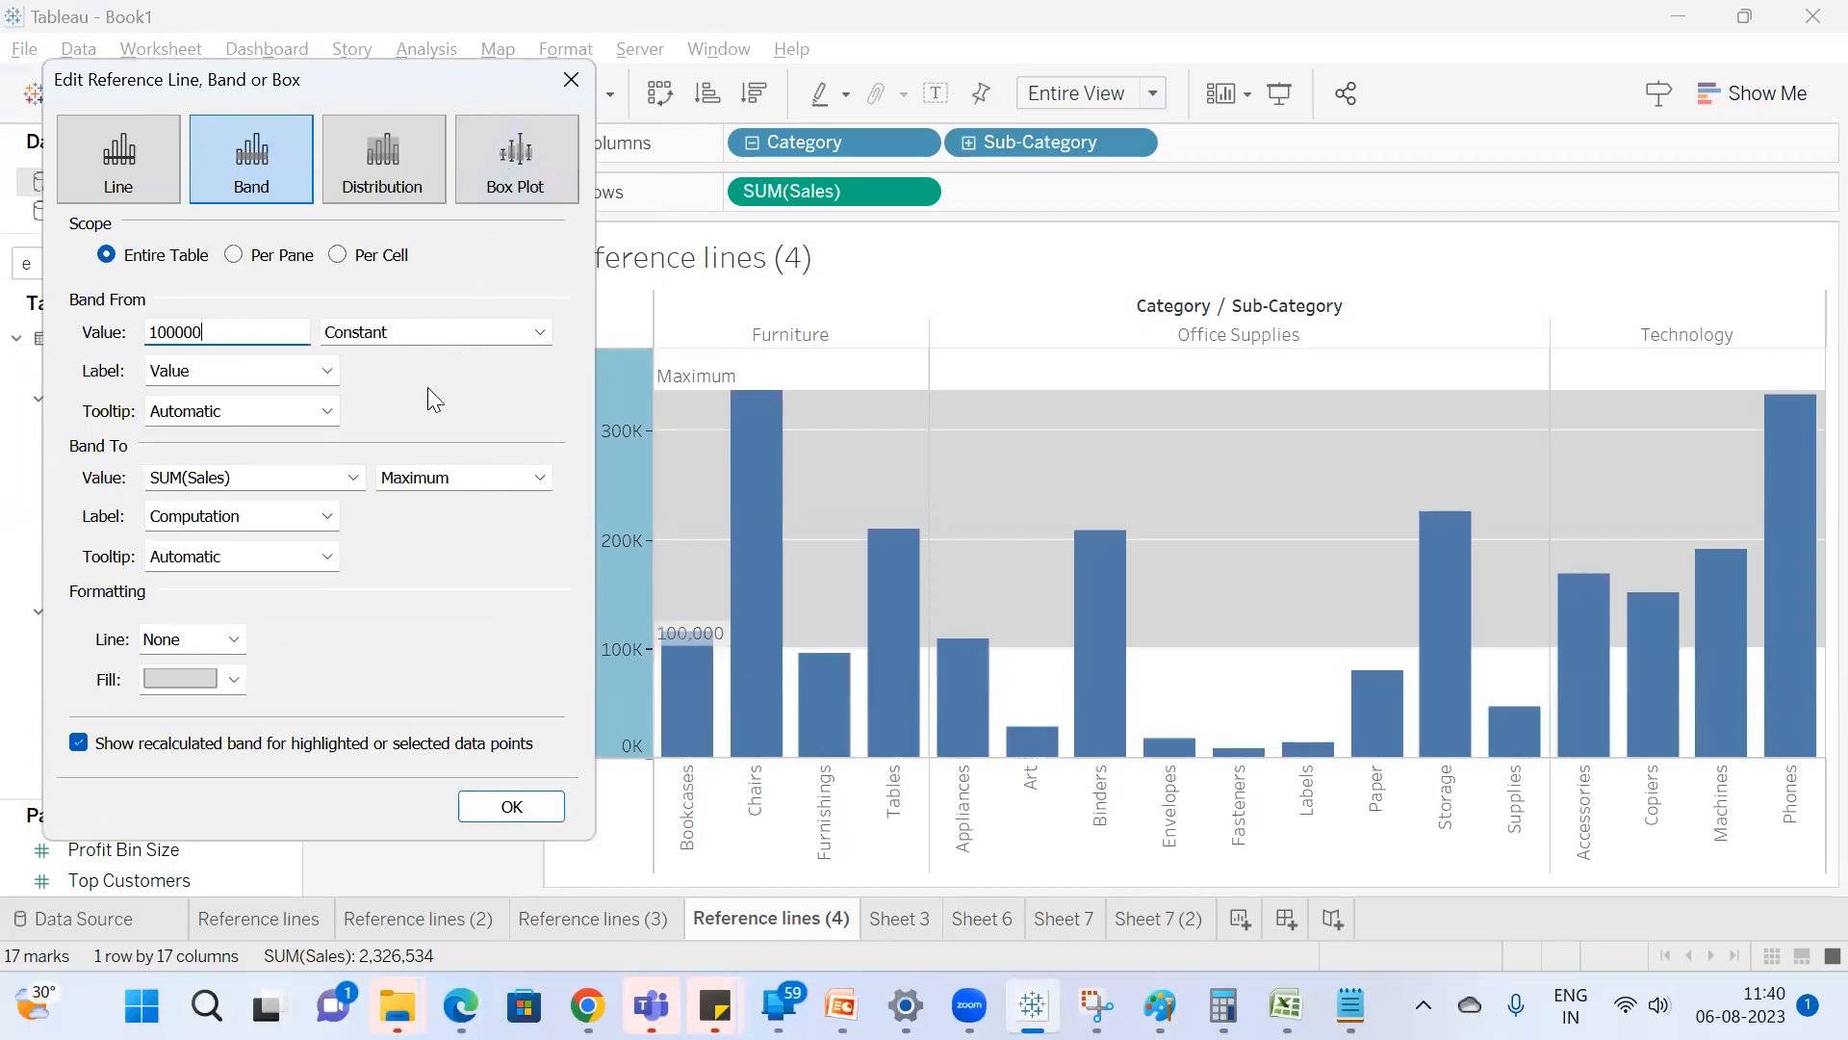
Set the Sales band's end value to constant 200000 and apply the band.
{"action": "left_click", "coordinate": [489, 478]}
{"action": "left_click", "coordinate": [444, 585]}
{"action": "left_click", "coordinate": [458, 478]}
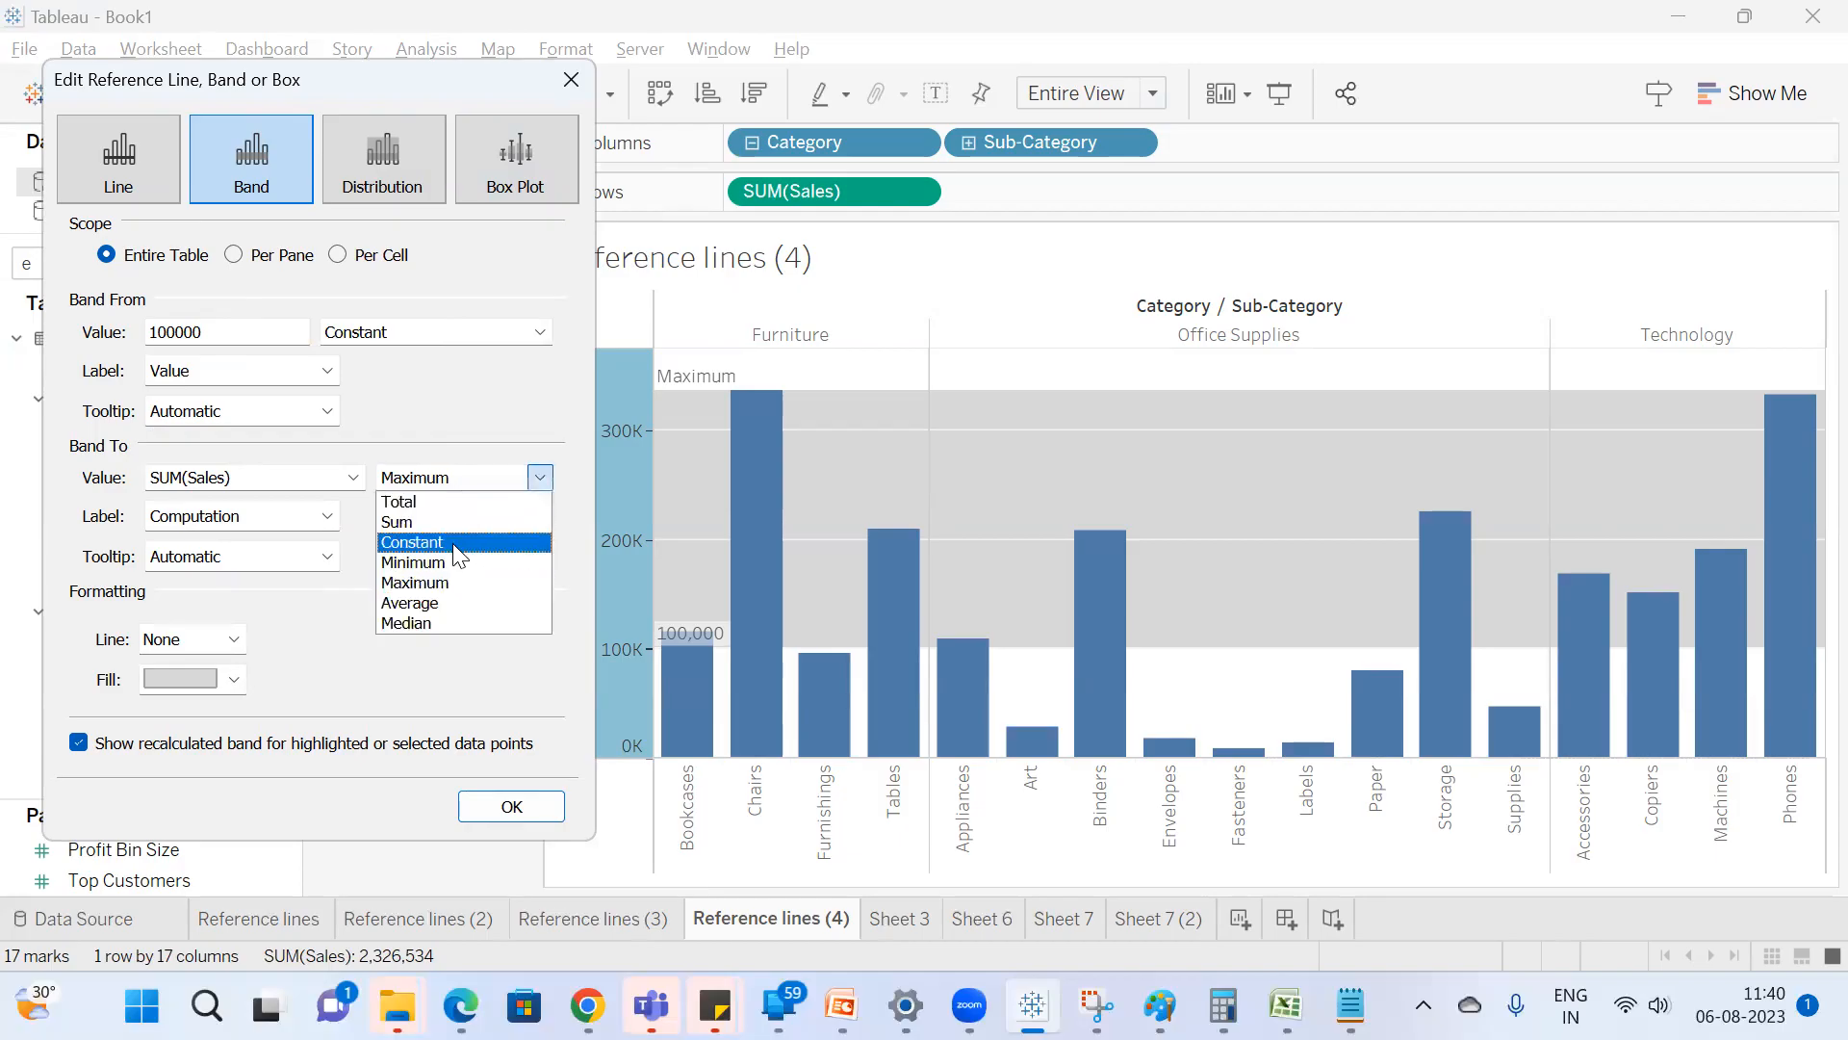
{"action": "left_click", "coordinate": [452, 543]}
{"action": "key", "text": "ctrl+a"}
{"action": "type", "text": "200000"}
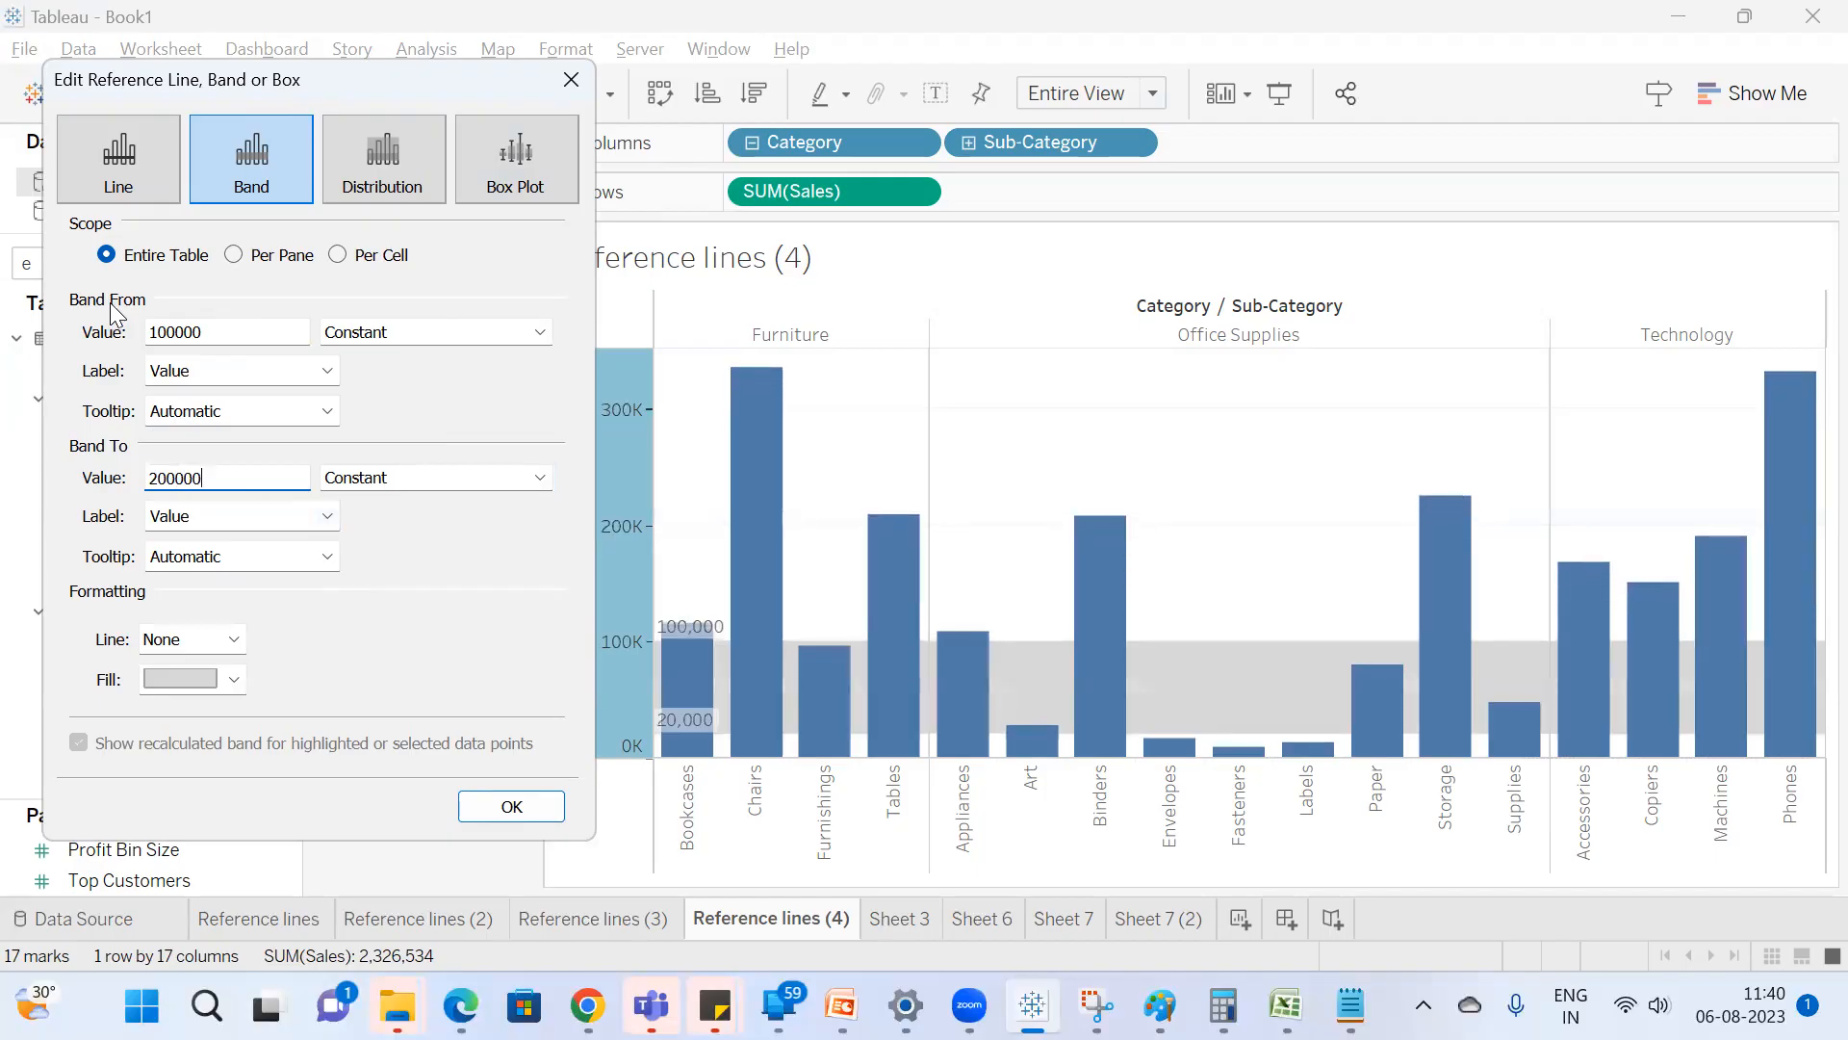
{"action": "left_click", "coordinate": [520, 820]}
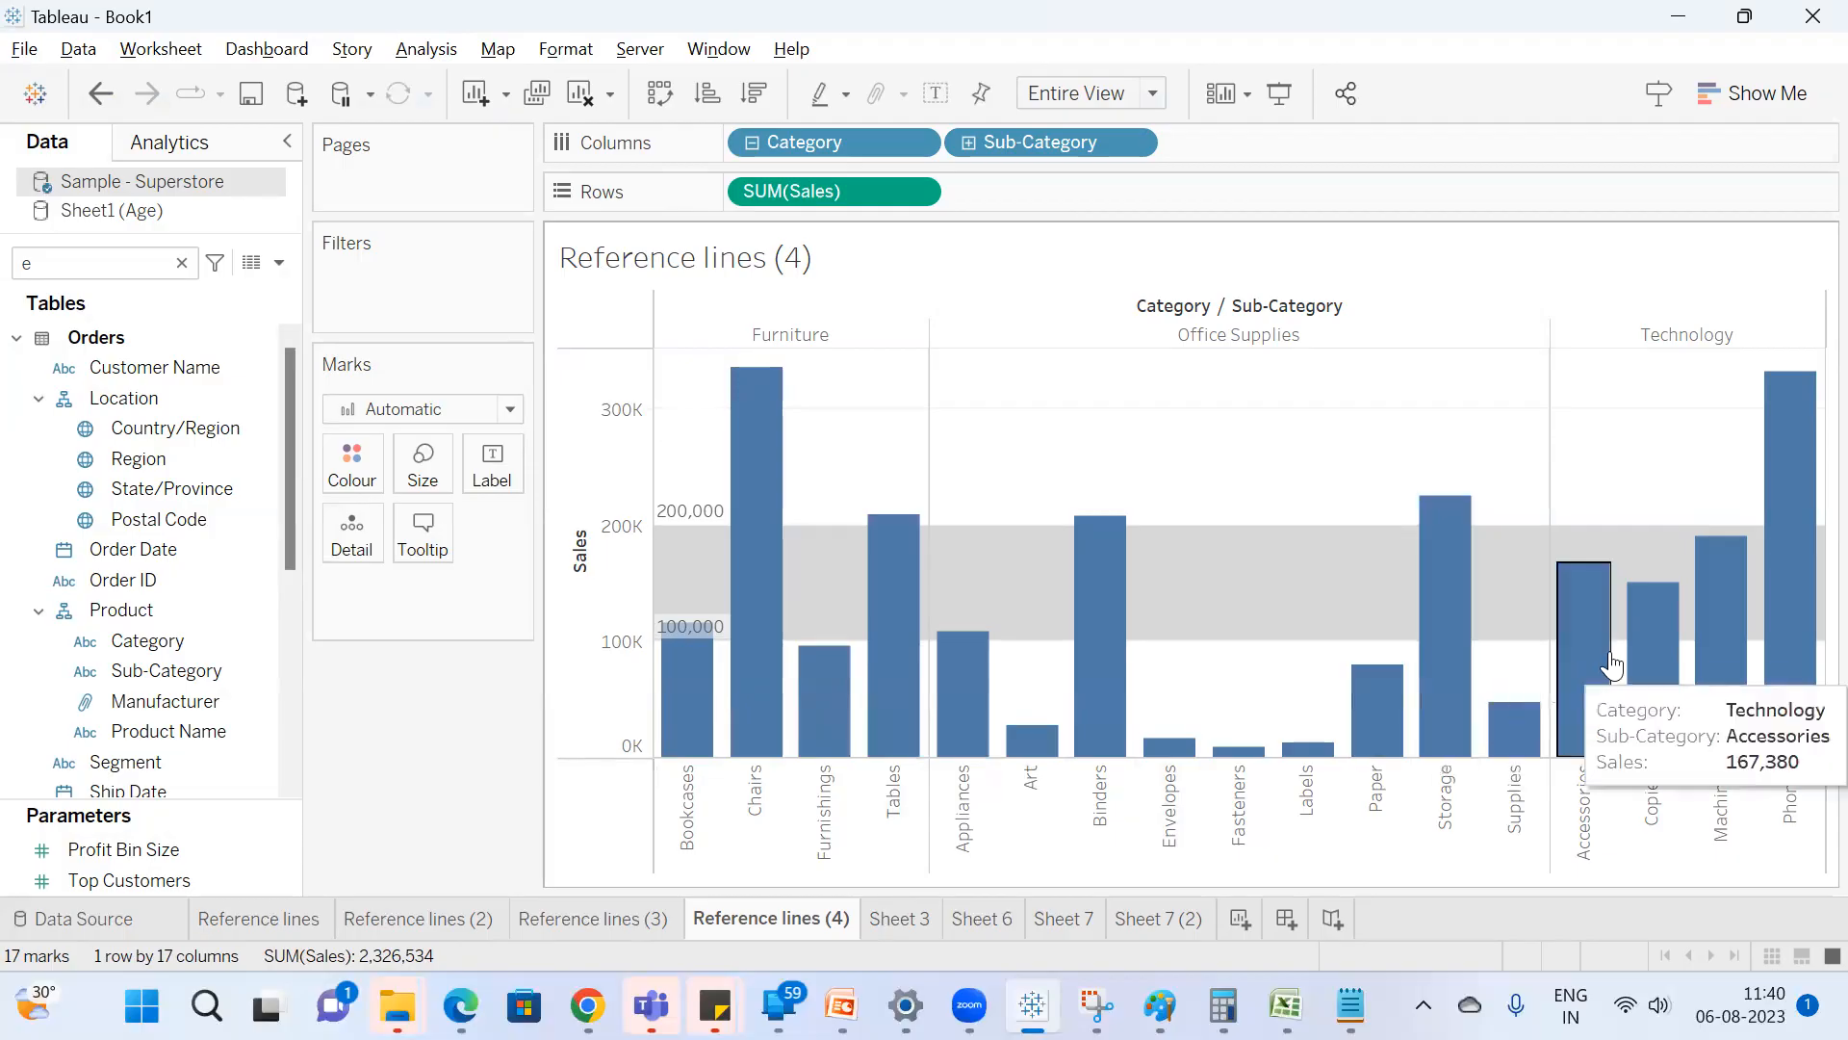
Select the Accessories, Copiers, Machines, Appliances and Bookcases bars to compare them with the Sales band, and clear the selection.
{"action": "mouse_move", "coordinate": [1585, 619]}
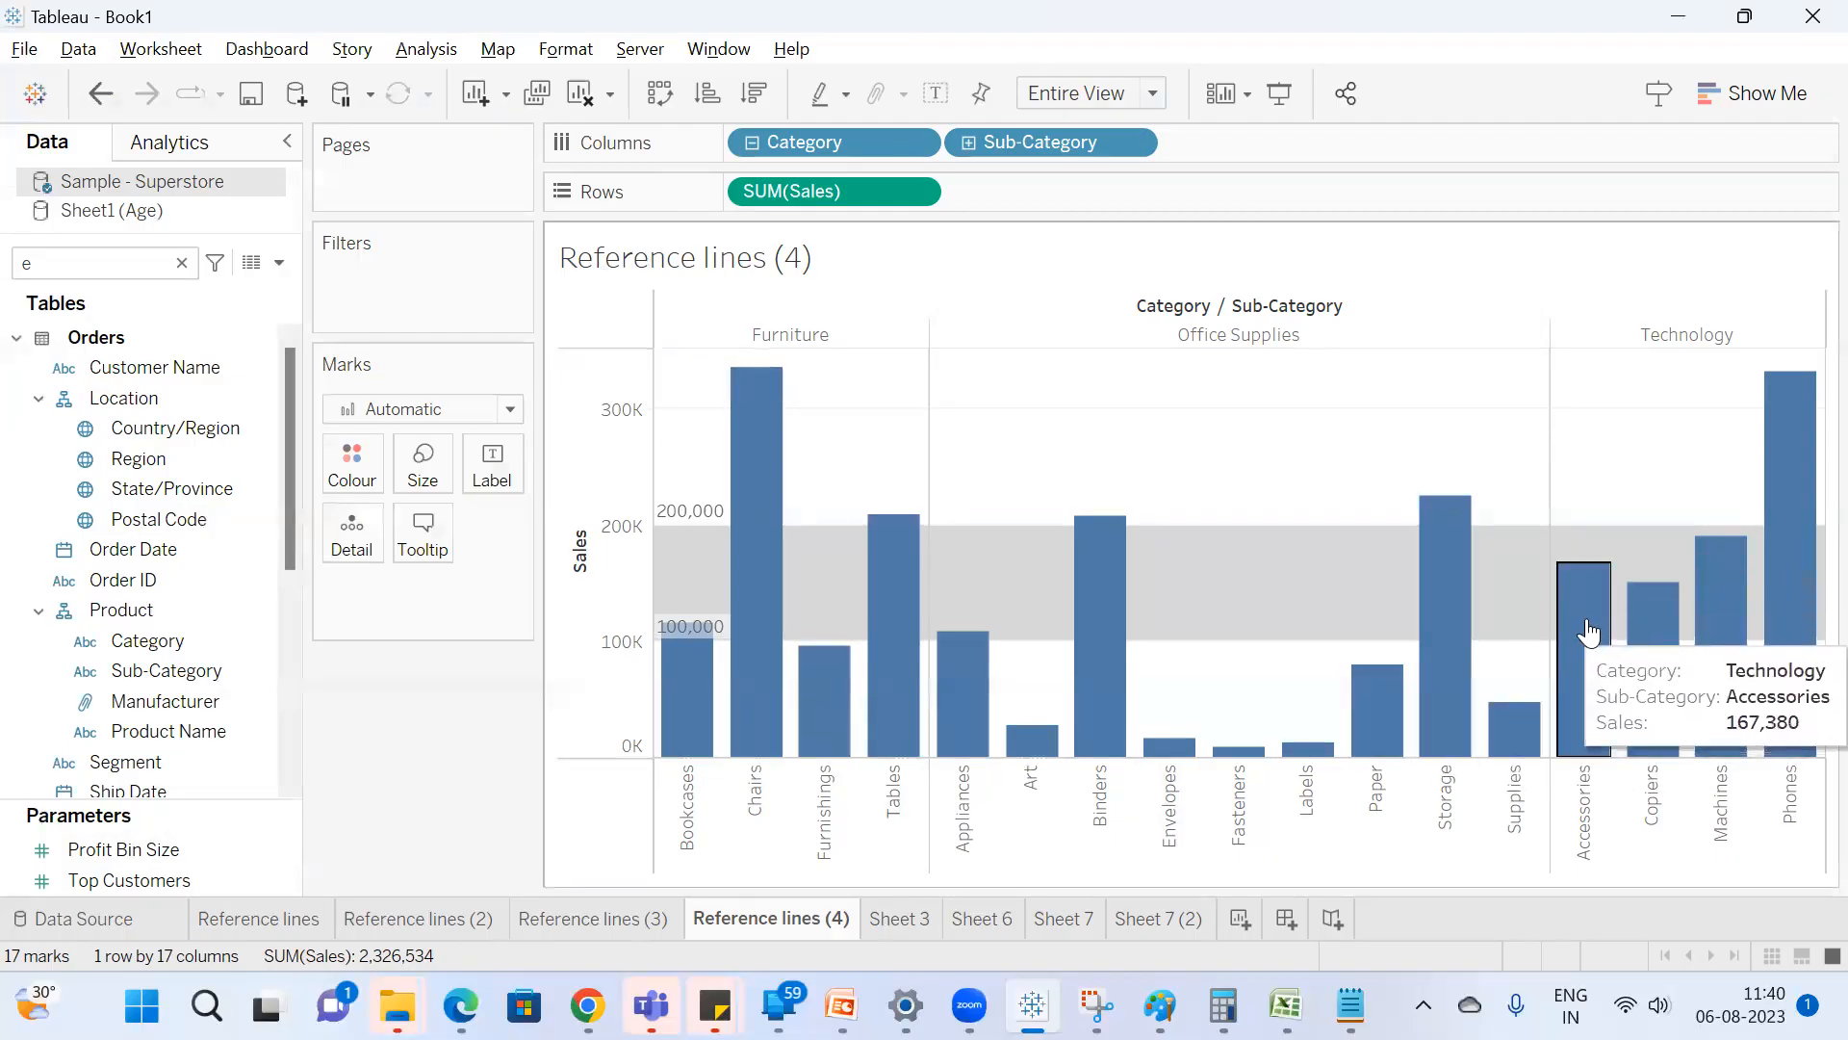
{"action": "left_click", "coordinate": [1590, 663]}
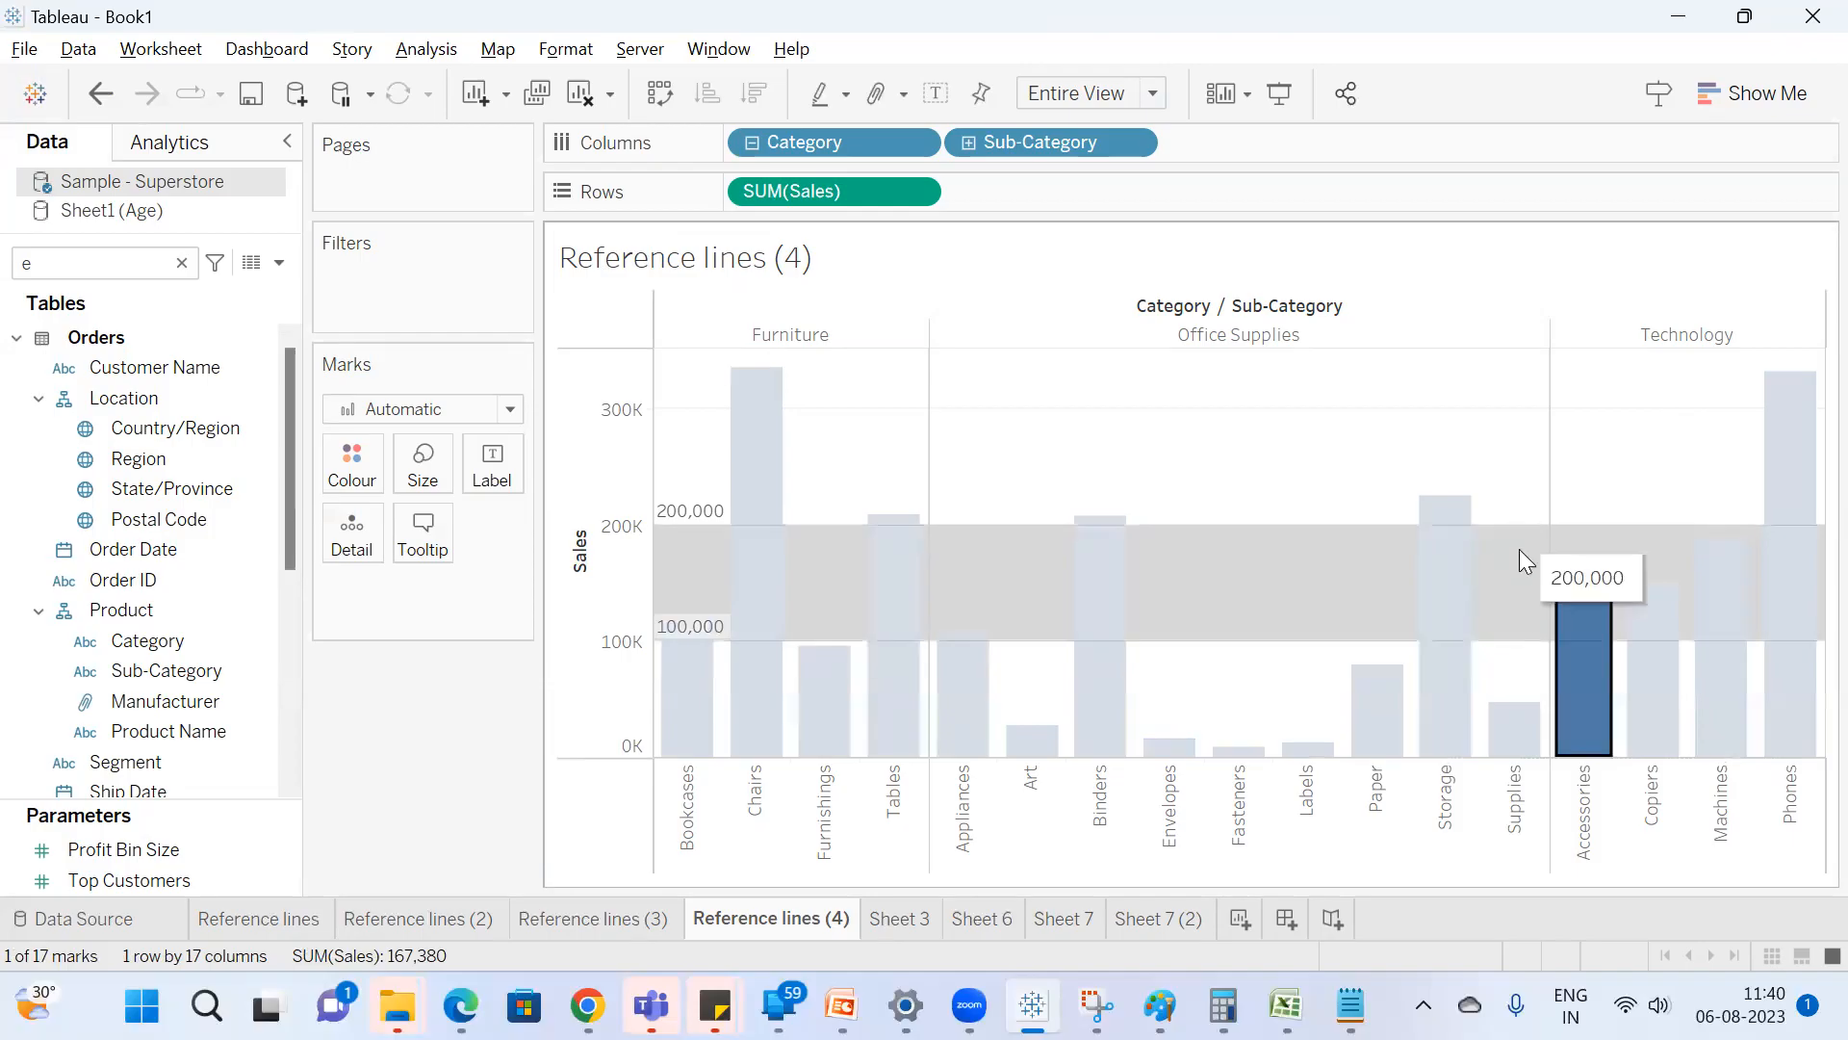
{"action": "mouse_move", "coordinate": [1520, 541]}
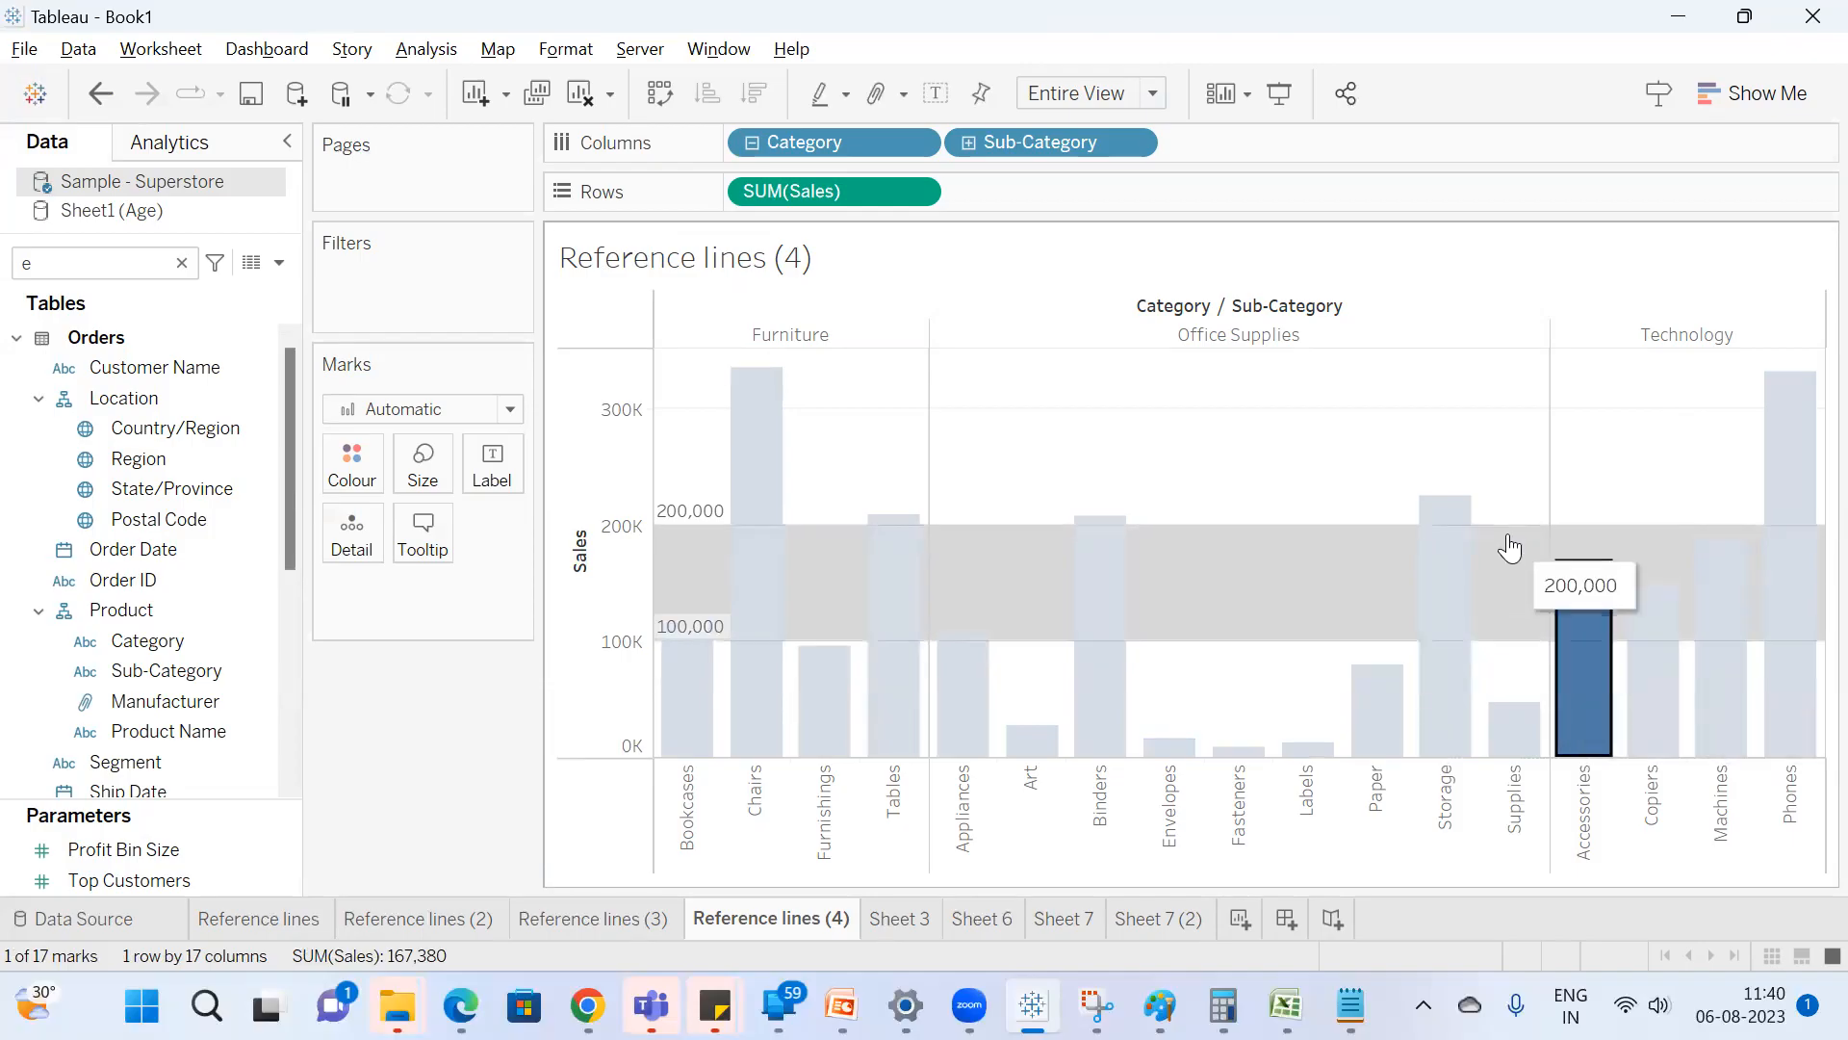
{"action": "left_click", "coordinate": [1651, 662], "text": "ctrl"}
{"action": "left_click", "coordinate": [1730, 627], "text": "ctrl"}
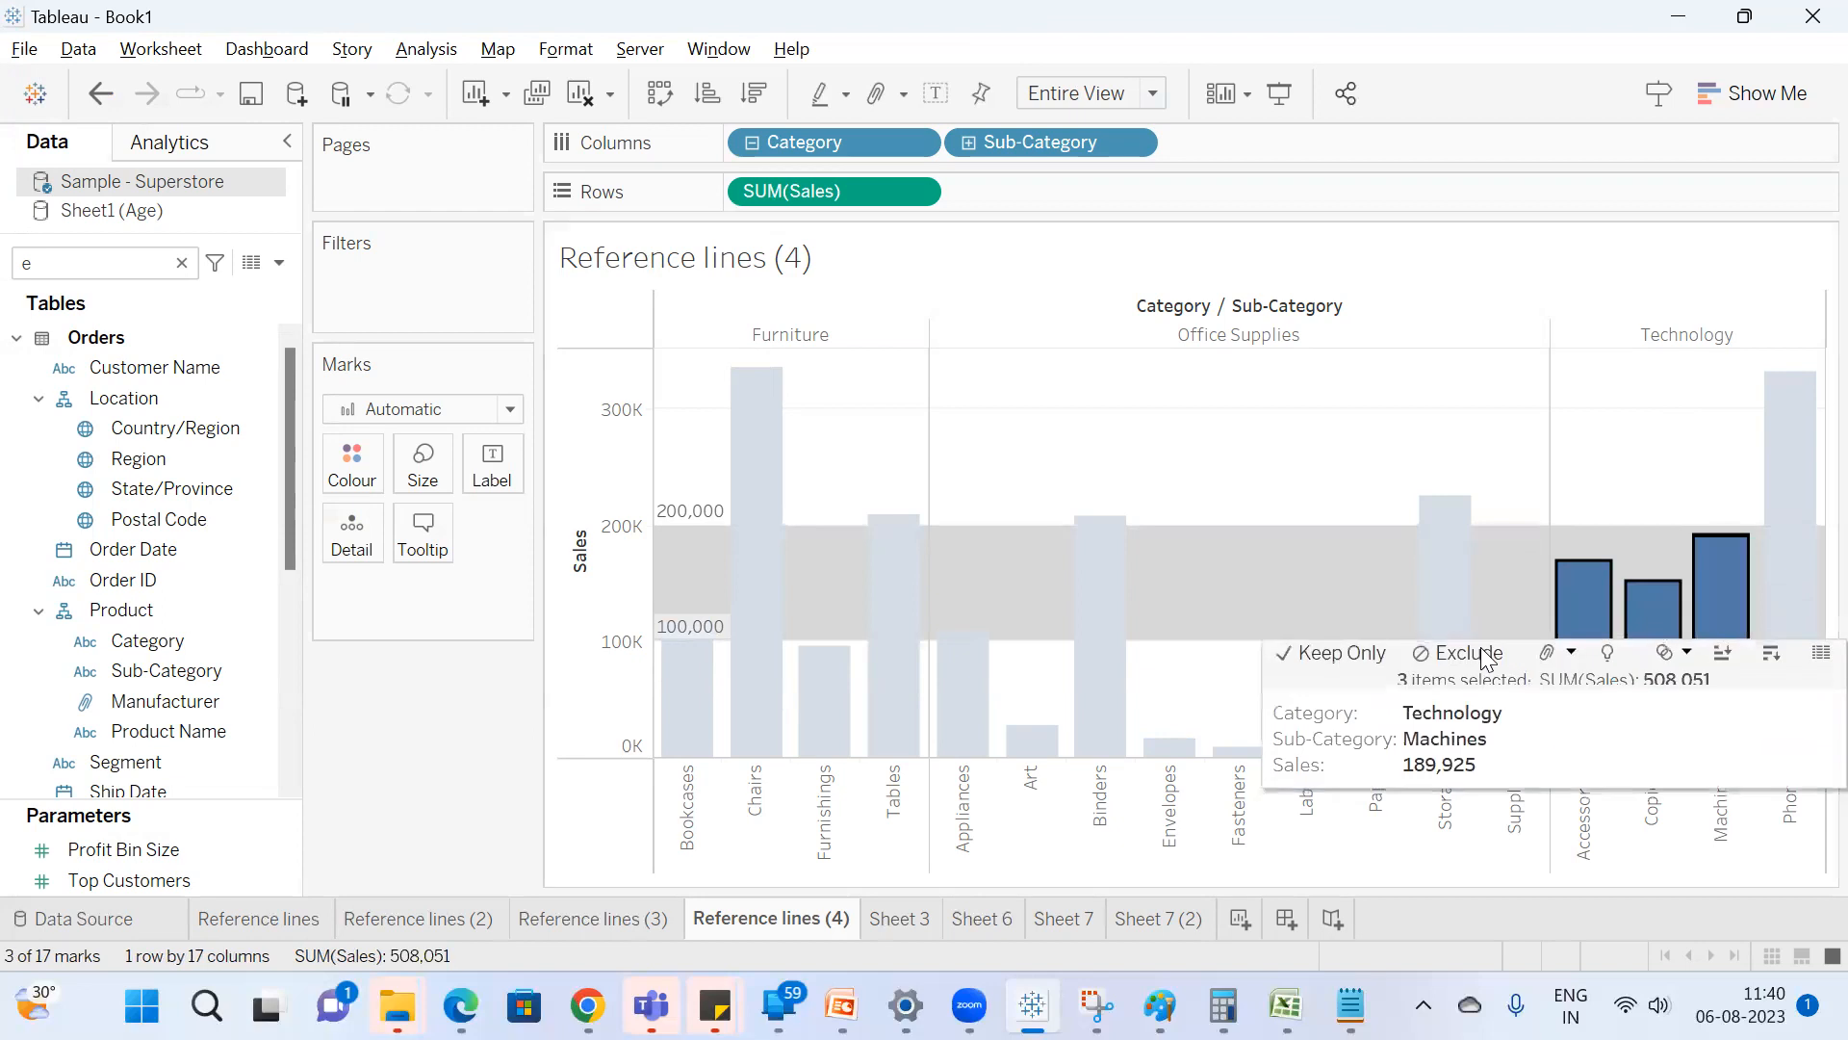
{"action": "left_click", "coordinate": [963, 664], "text": "ctrl"}
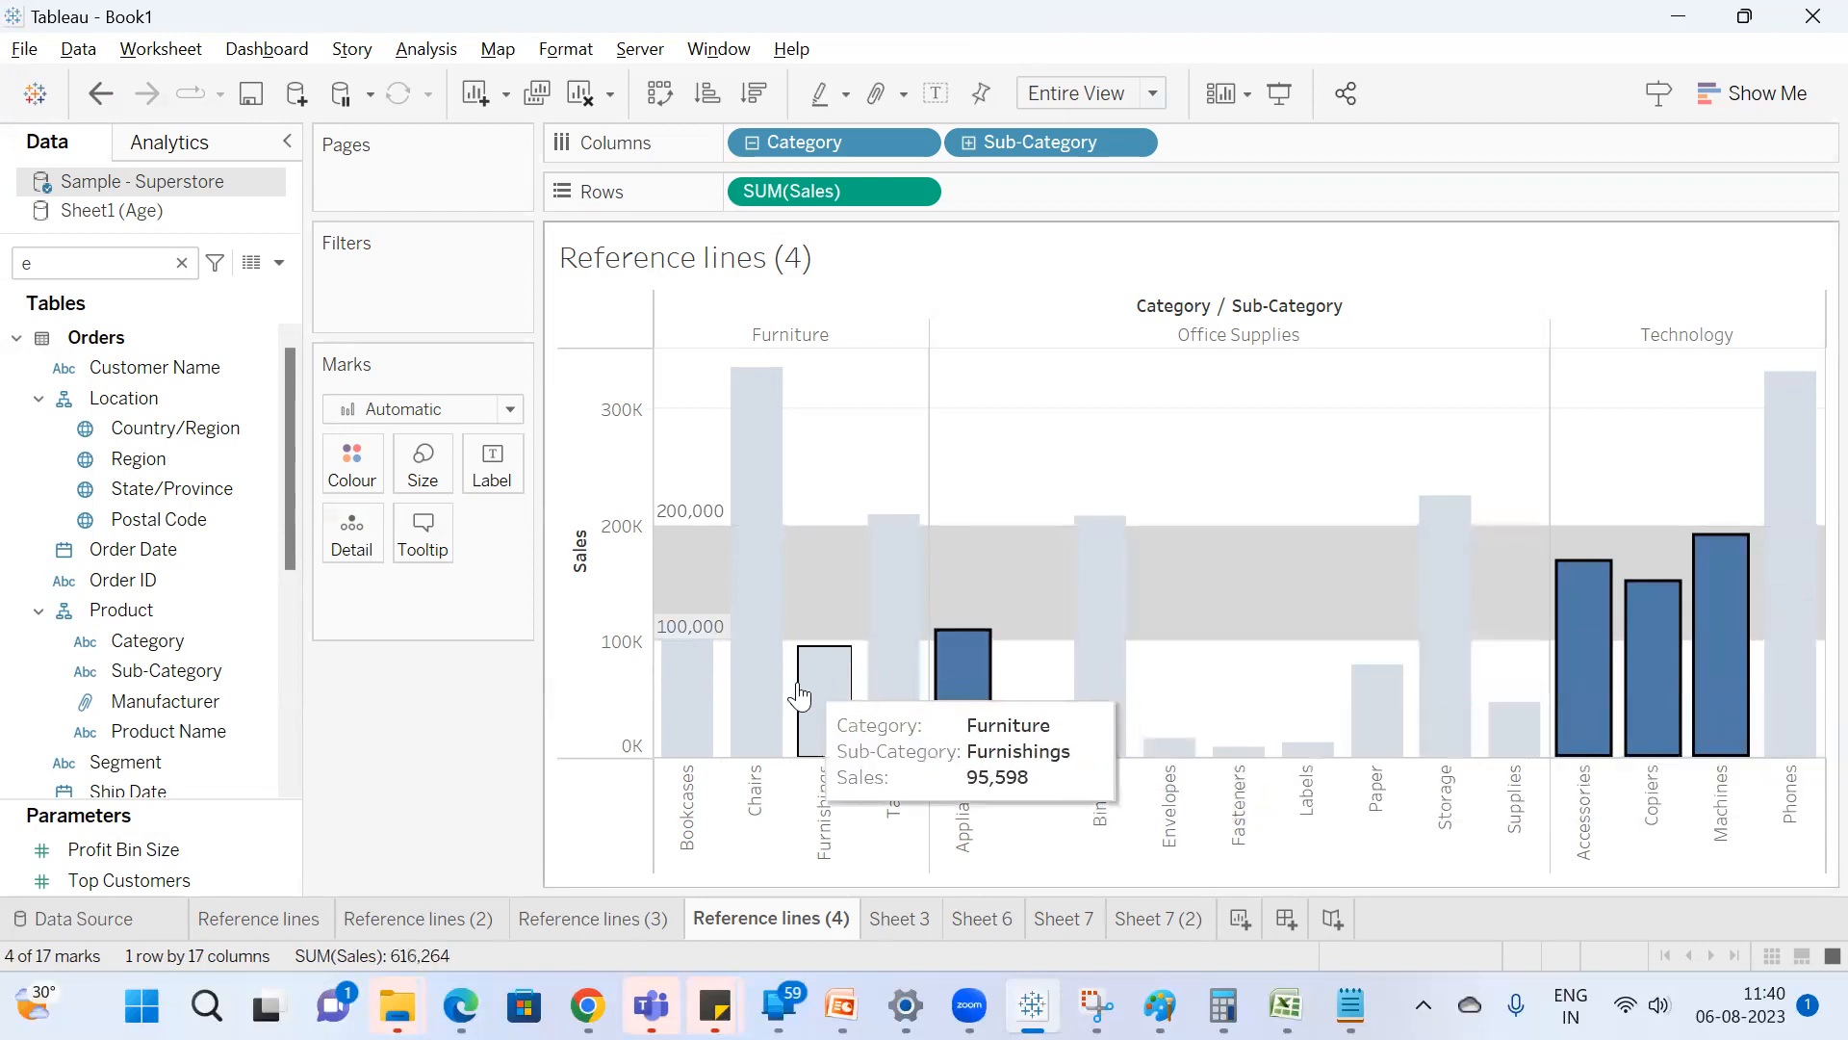
{"action": "left_click", "coordinate": [685, 697], "text": "ctrl"}
{"action": "left_click", "coordinate": [1589, 494]}
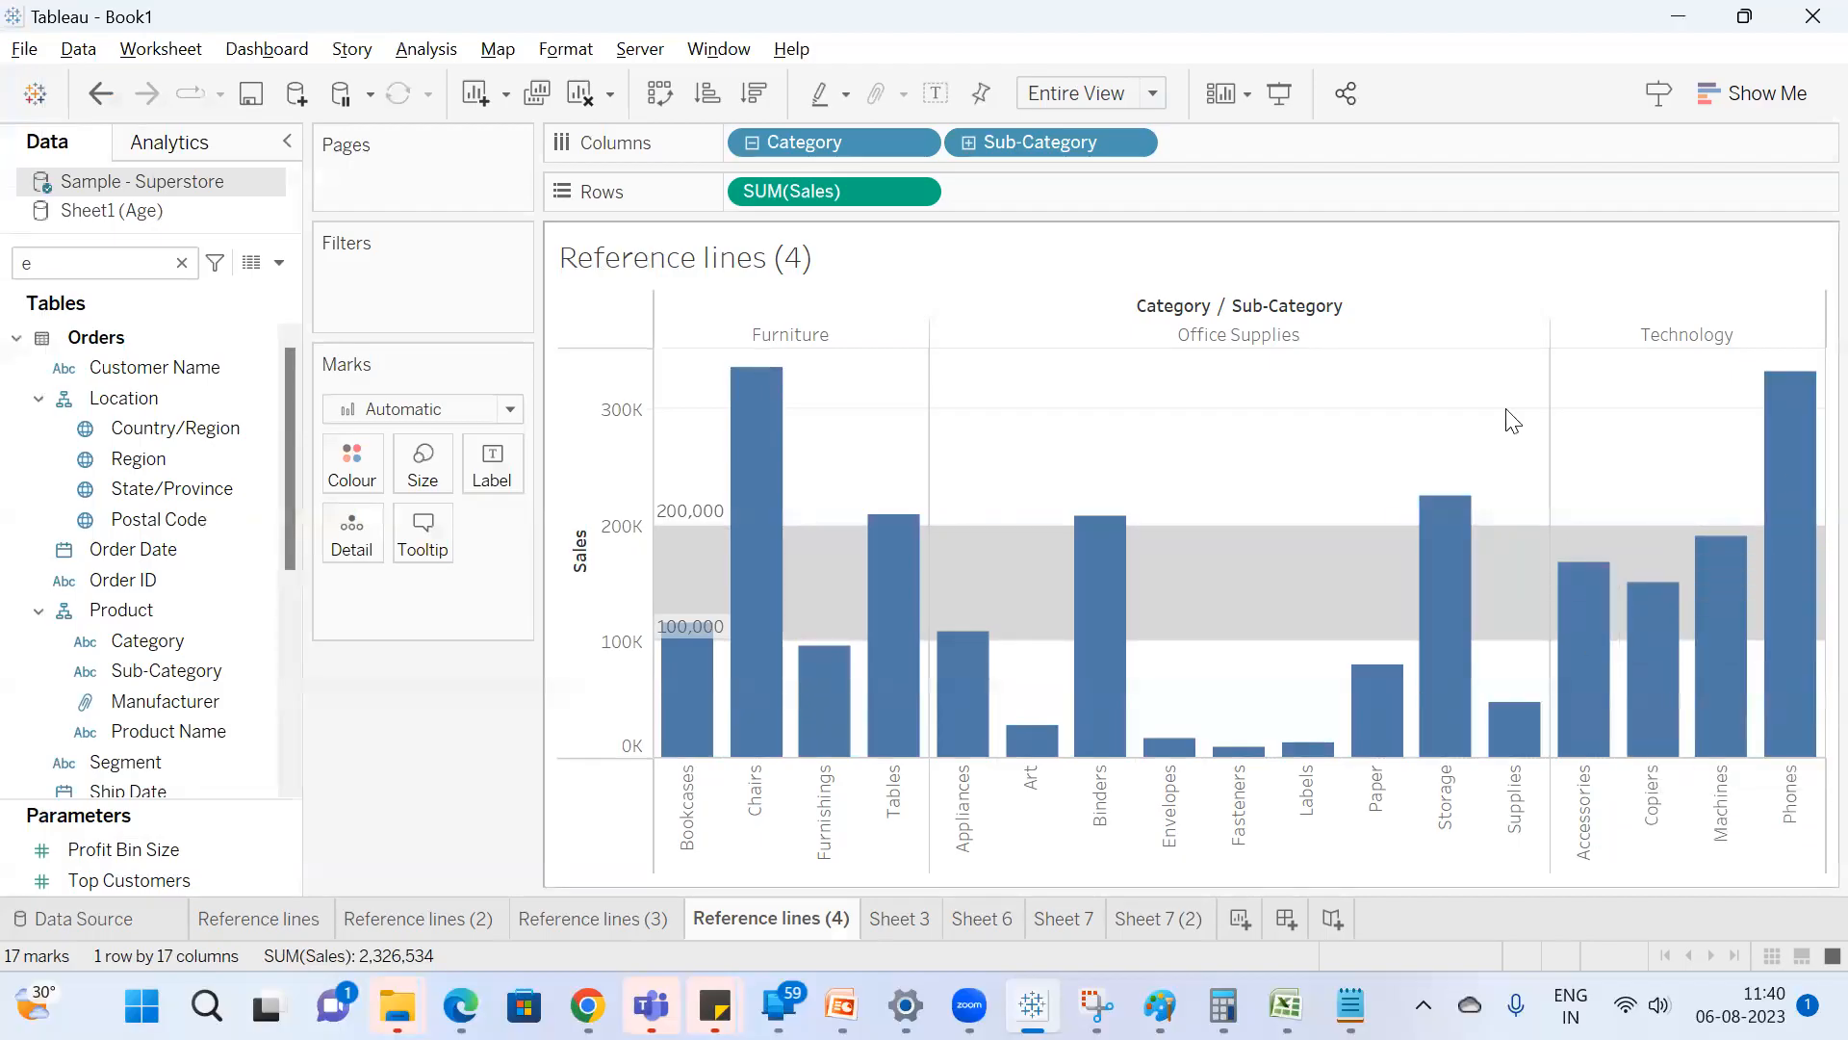
Revisit the age band chart on Sheet 7 (2) and return to the Reference lines (4) sheet.
{"action": "left_click", "coordinate": [1192, 918]}
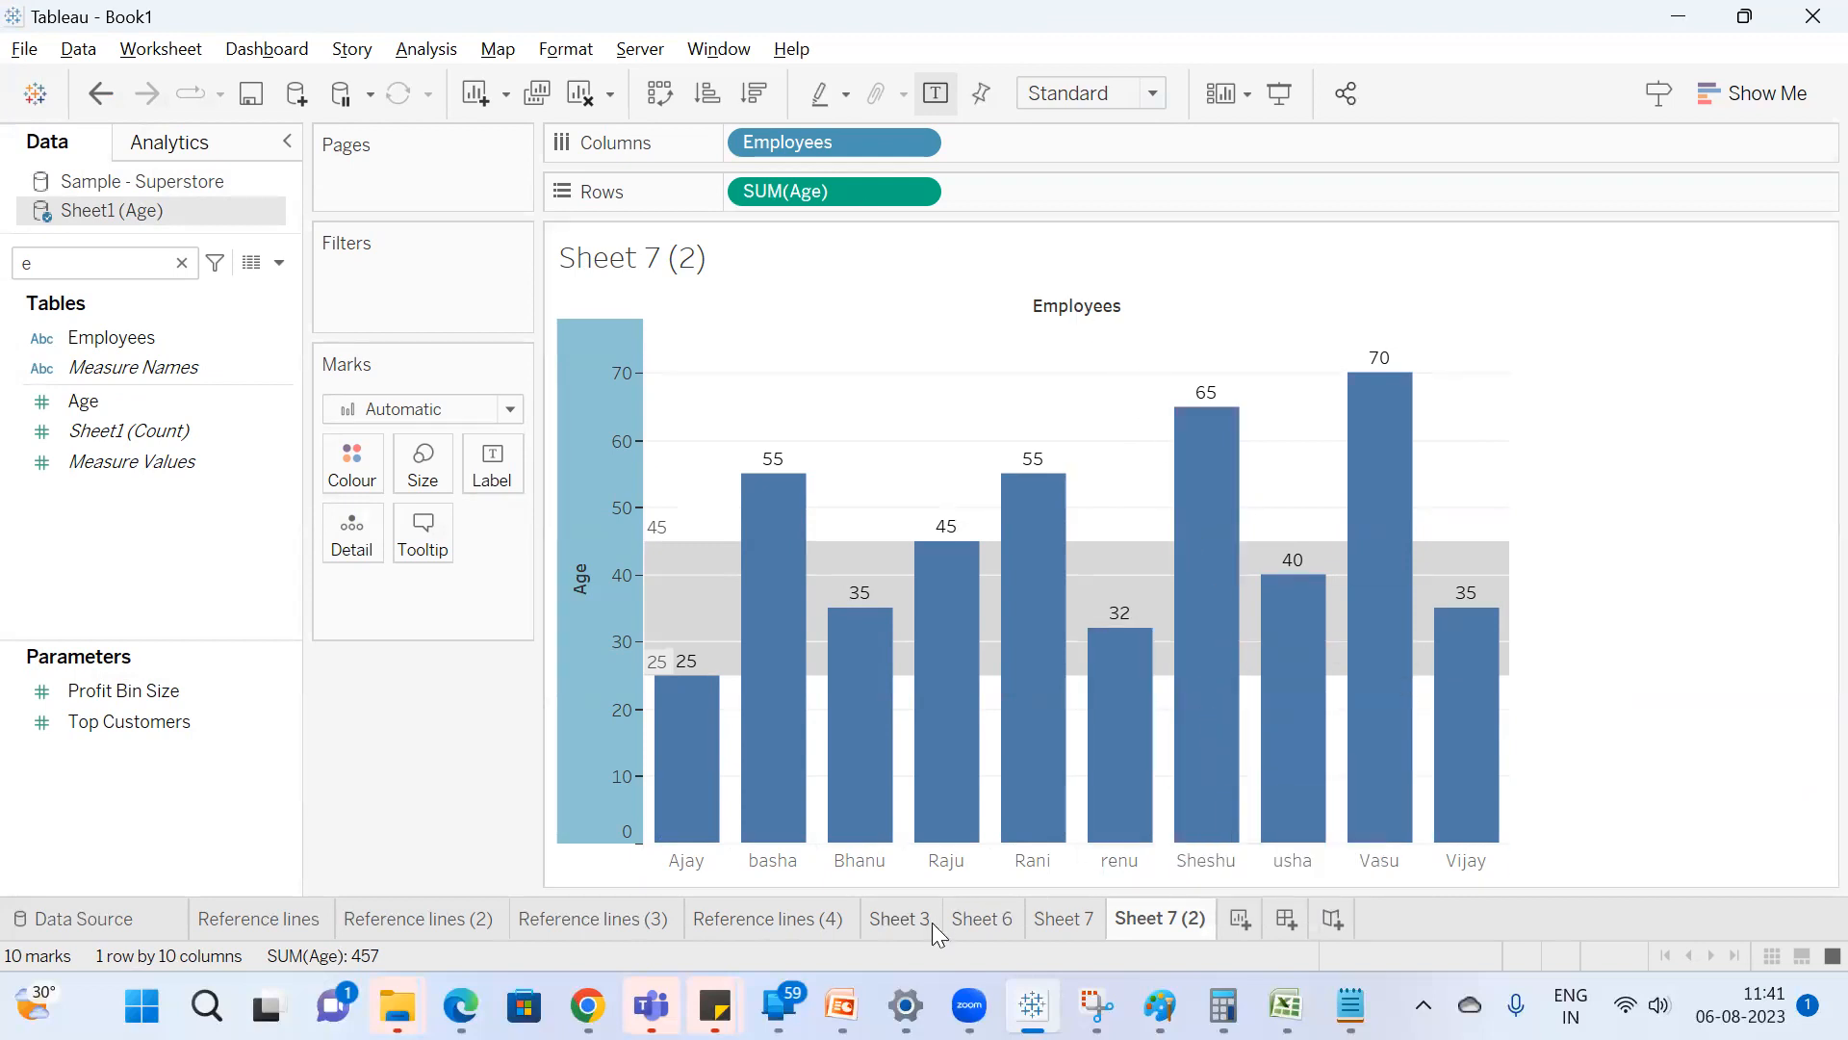
{"action": "left_click", "coordinate": [710, 920]}
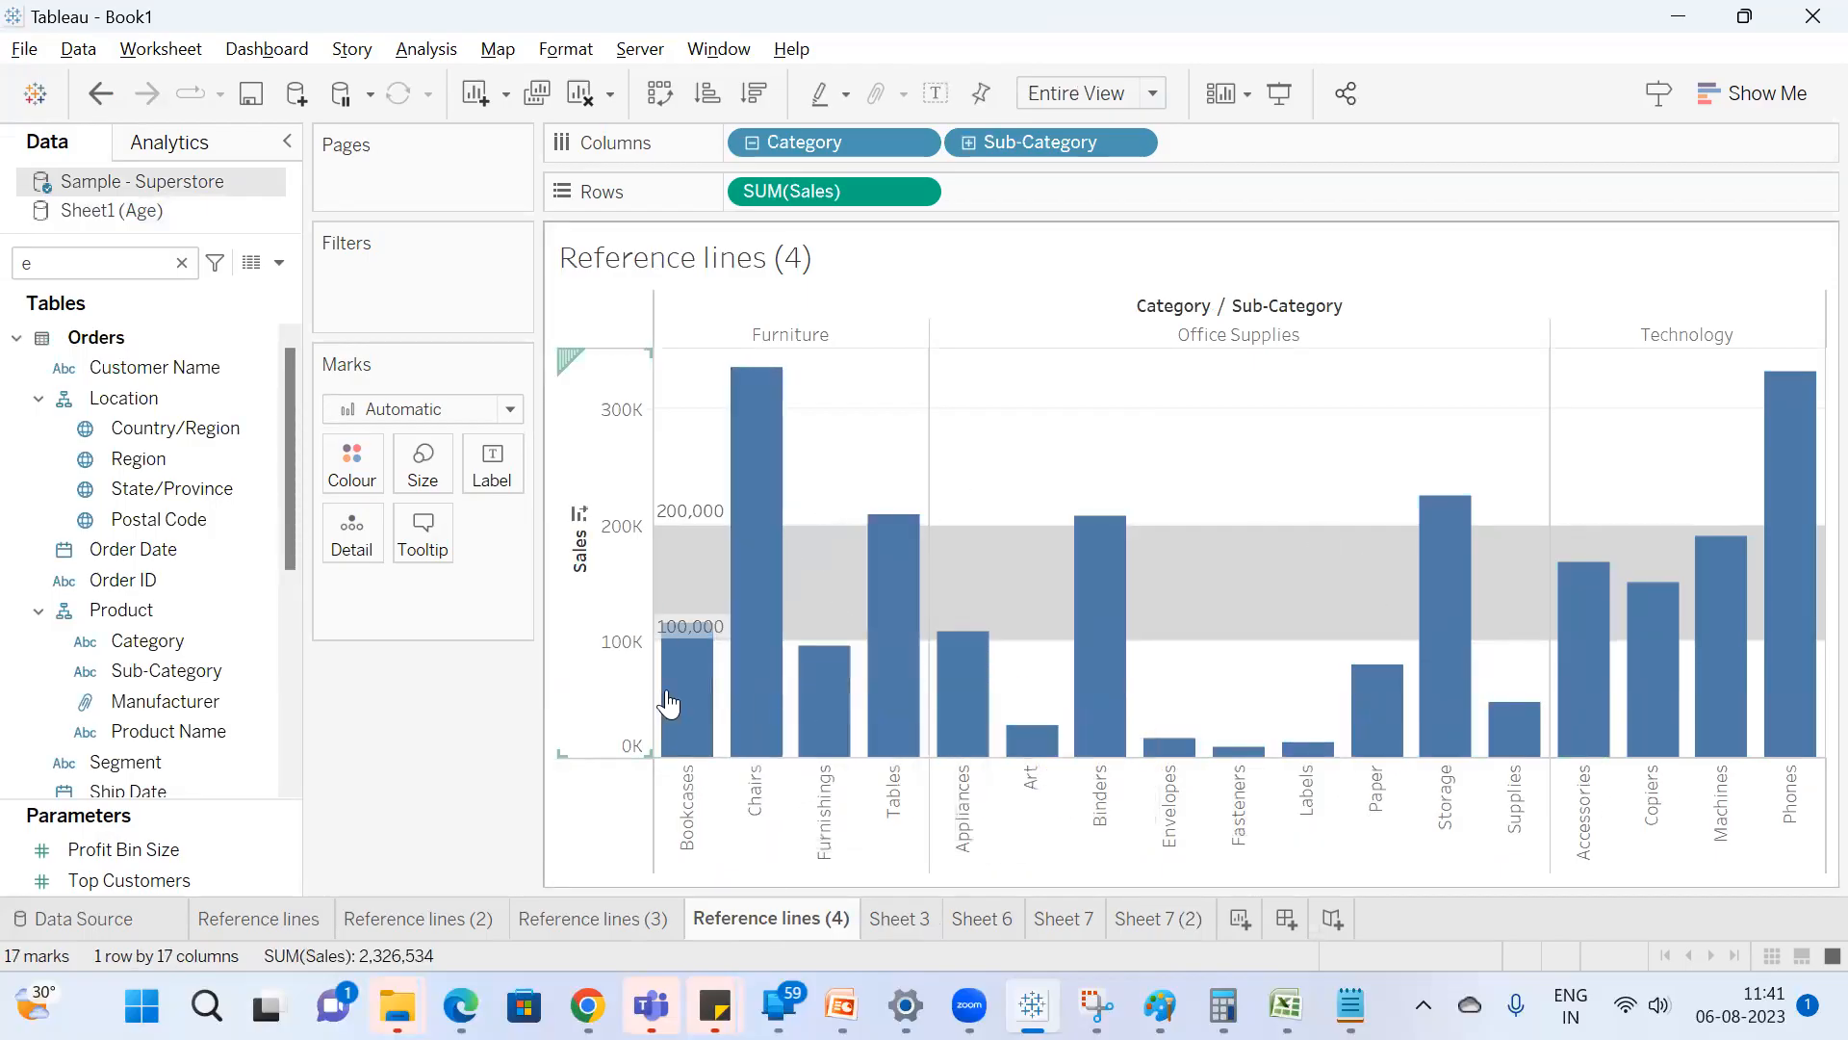
Edit the Sales reference band, compare the Per Pane and Per Cell scopes, and settle on Per Pane.
{"action": "right_click", "coordinate": [612, 662]}
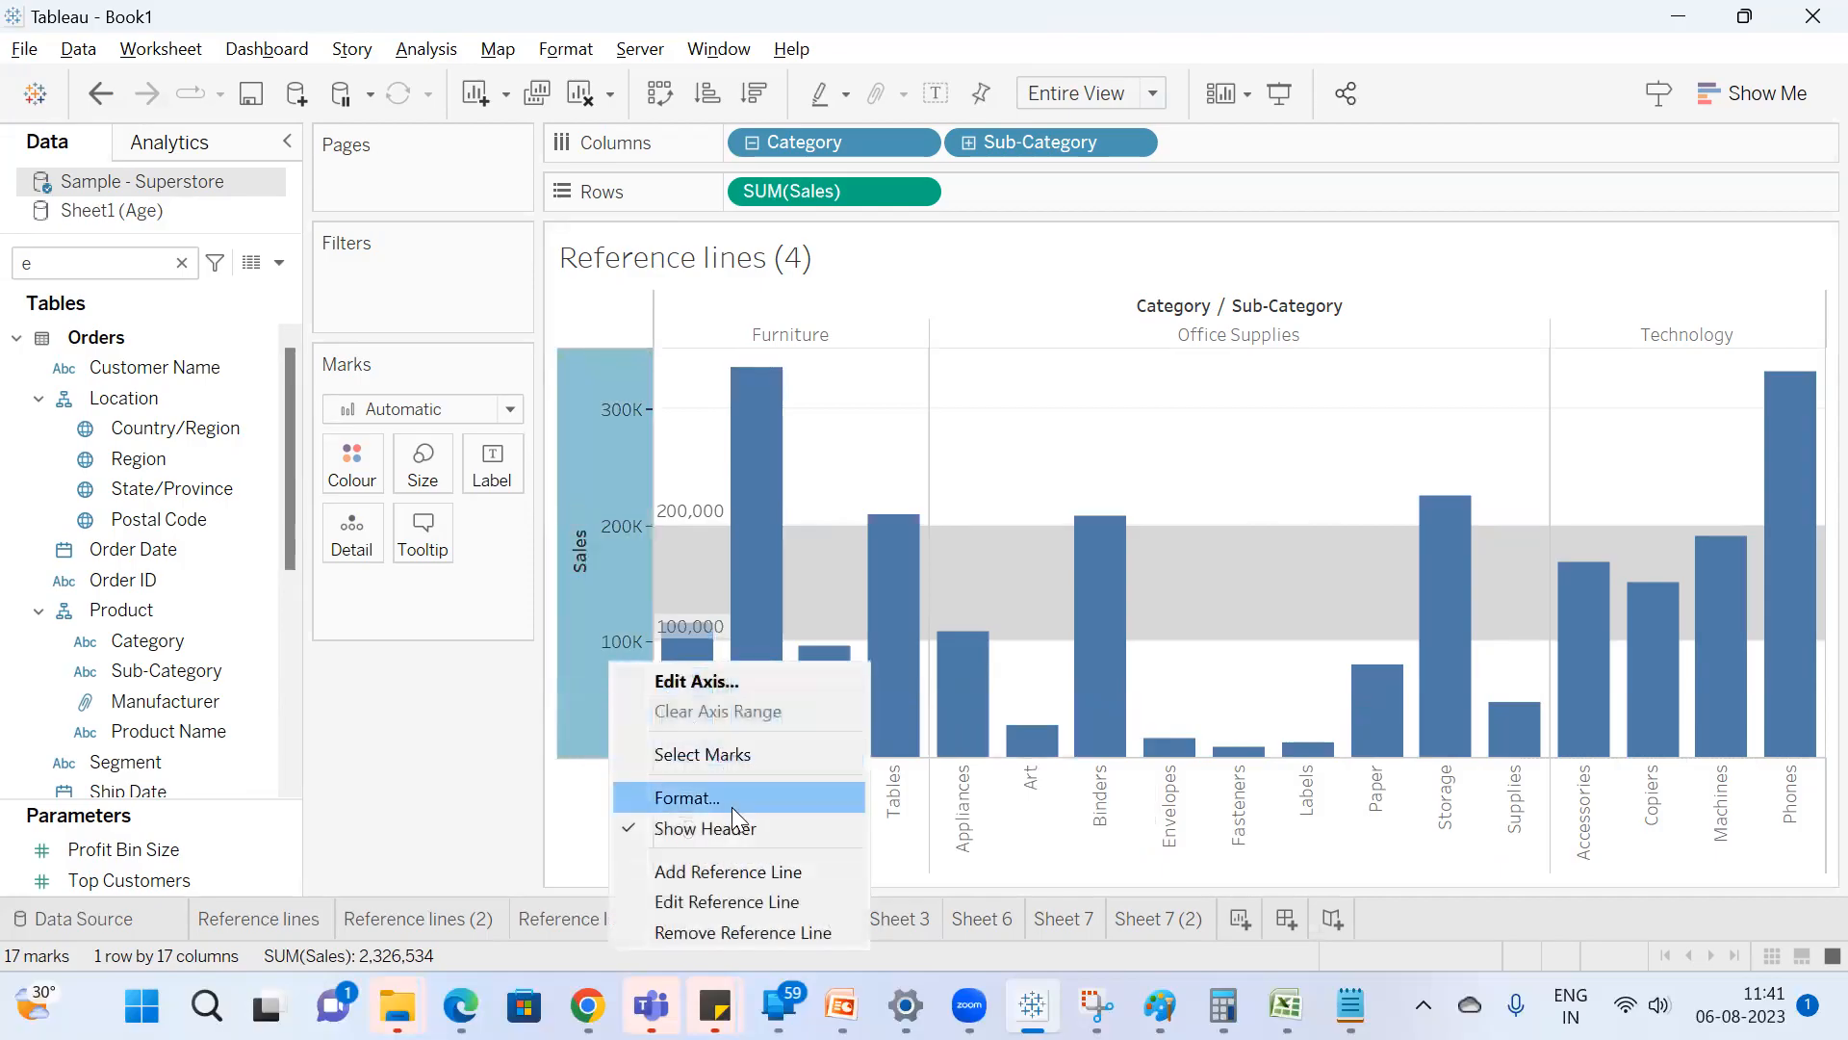
{"action": "left_click", "coordinate": [739, 895]}
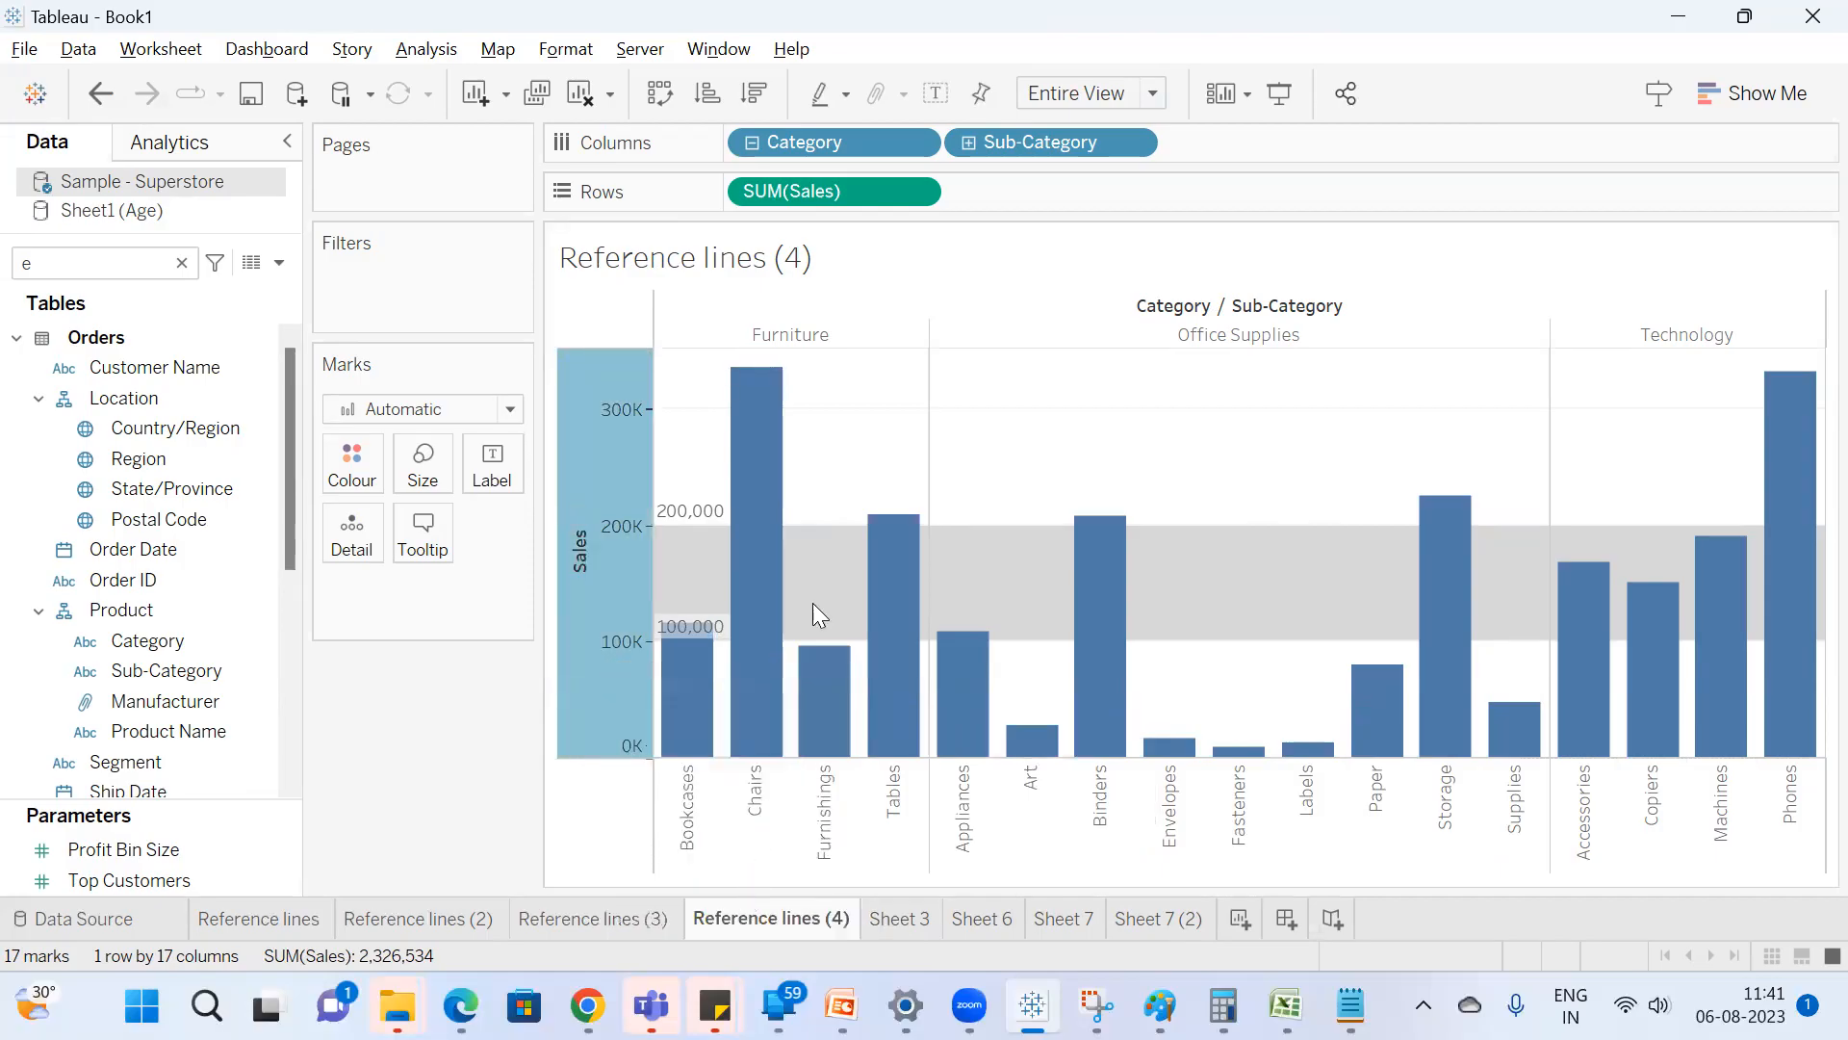
{"action": "left_click_drag", "start_coordinate": [783, 116], "coordinate": [328, 107]}
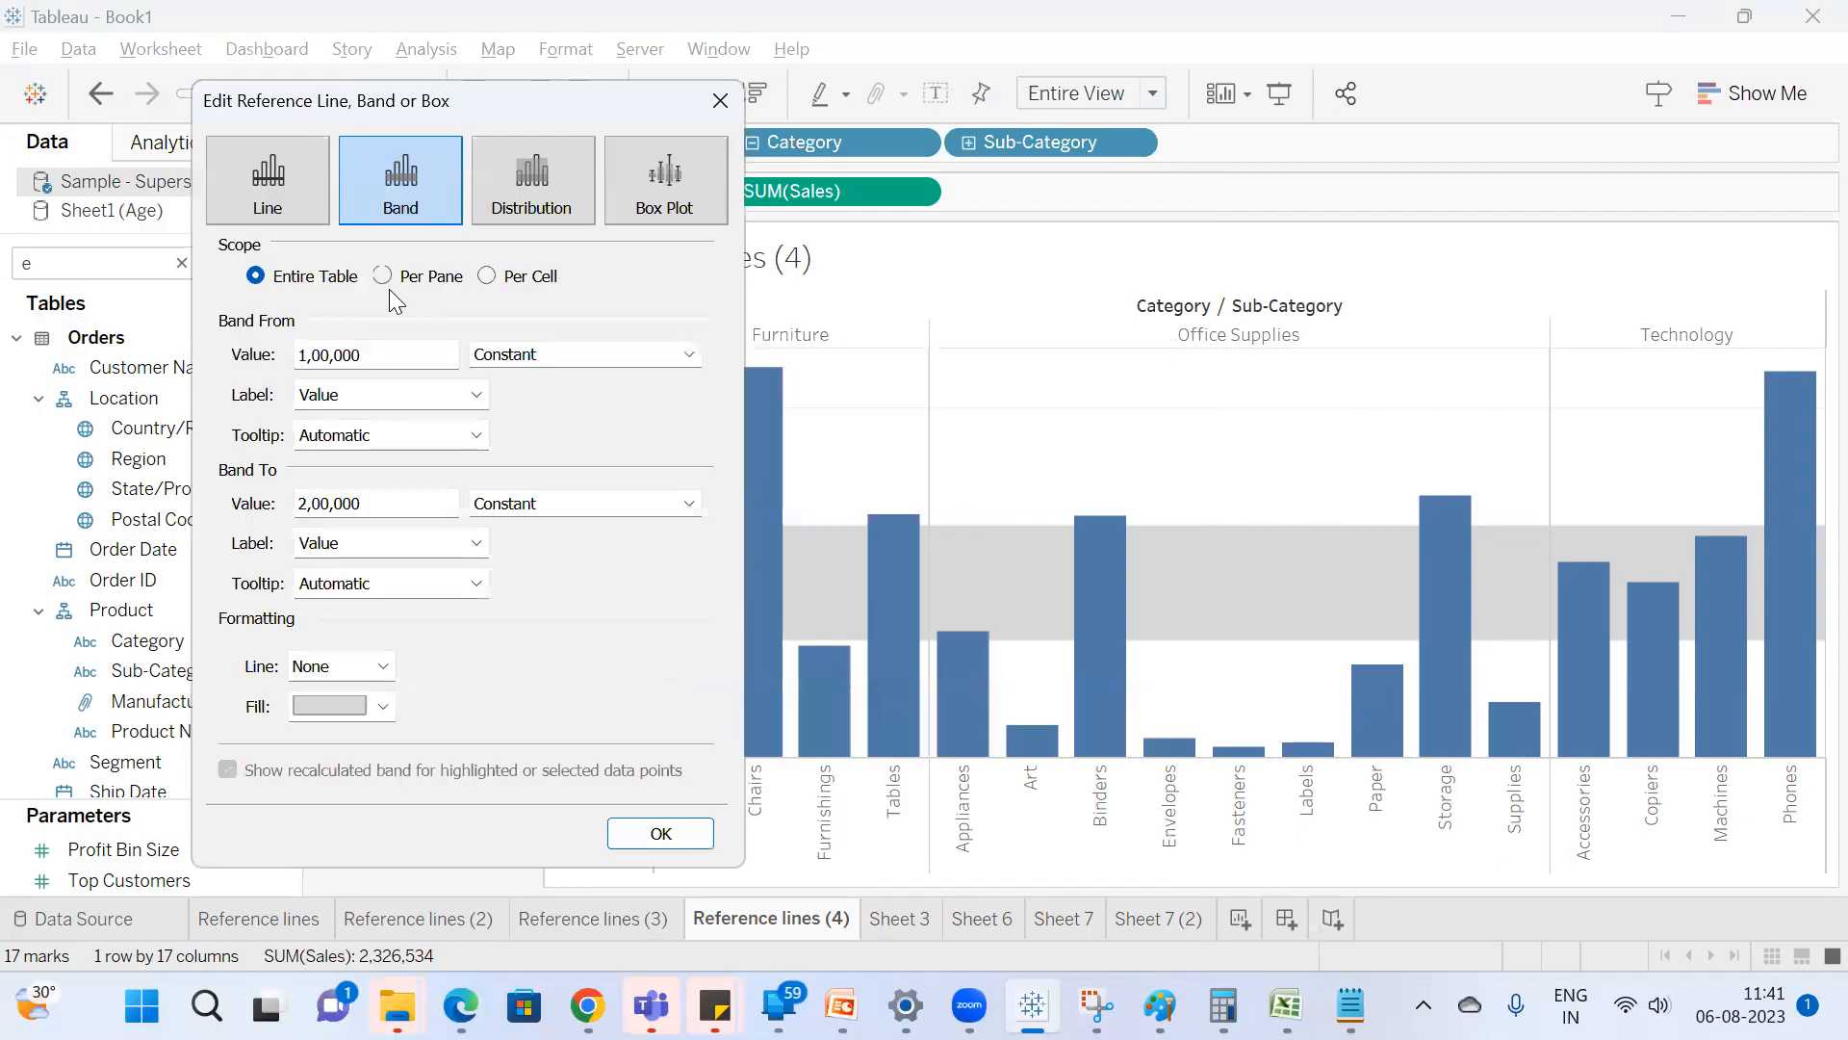
{"action": "left_click", "coordinate": [393, 282]}
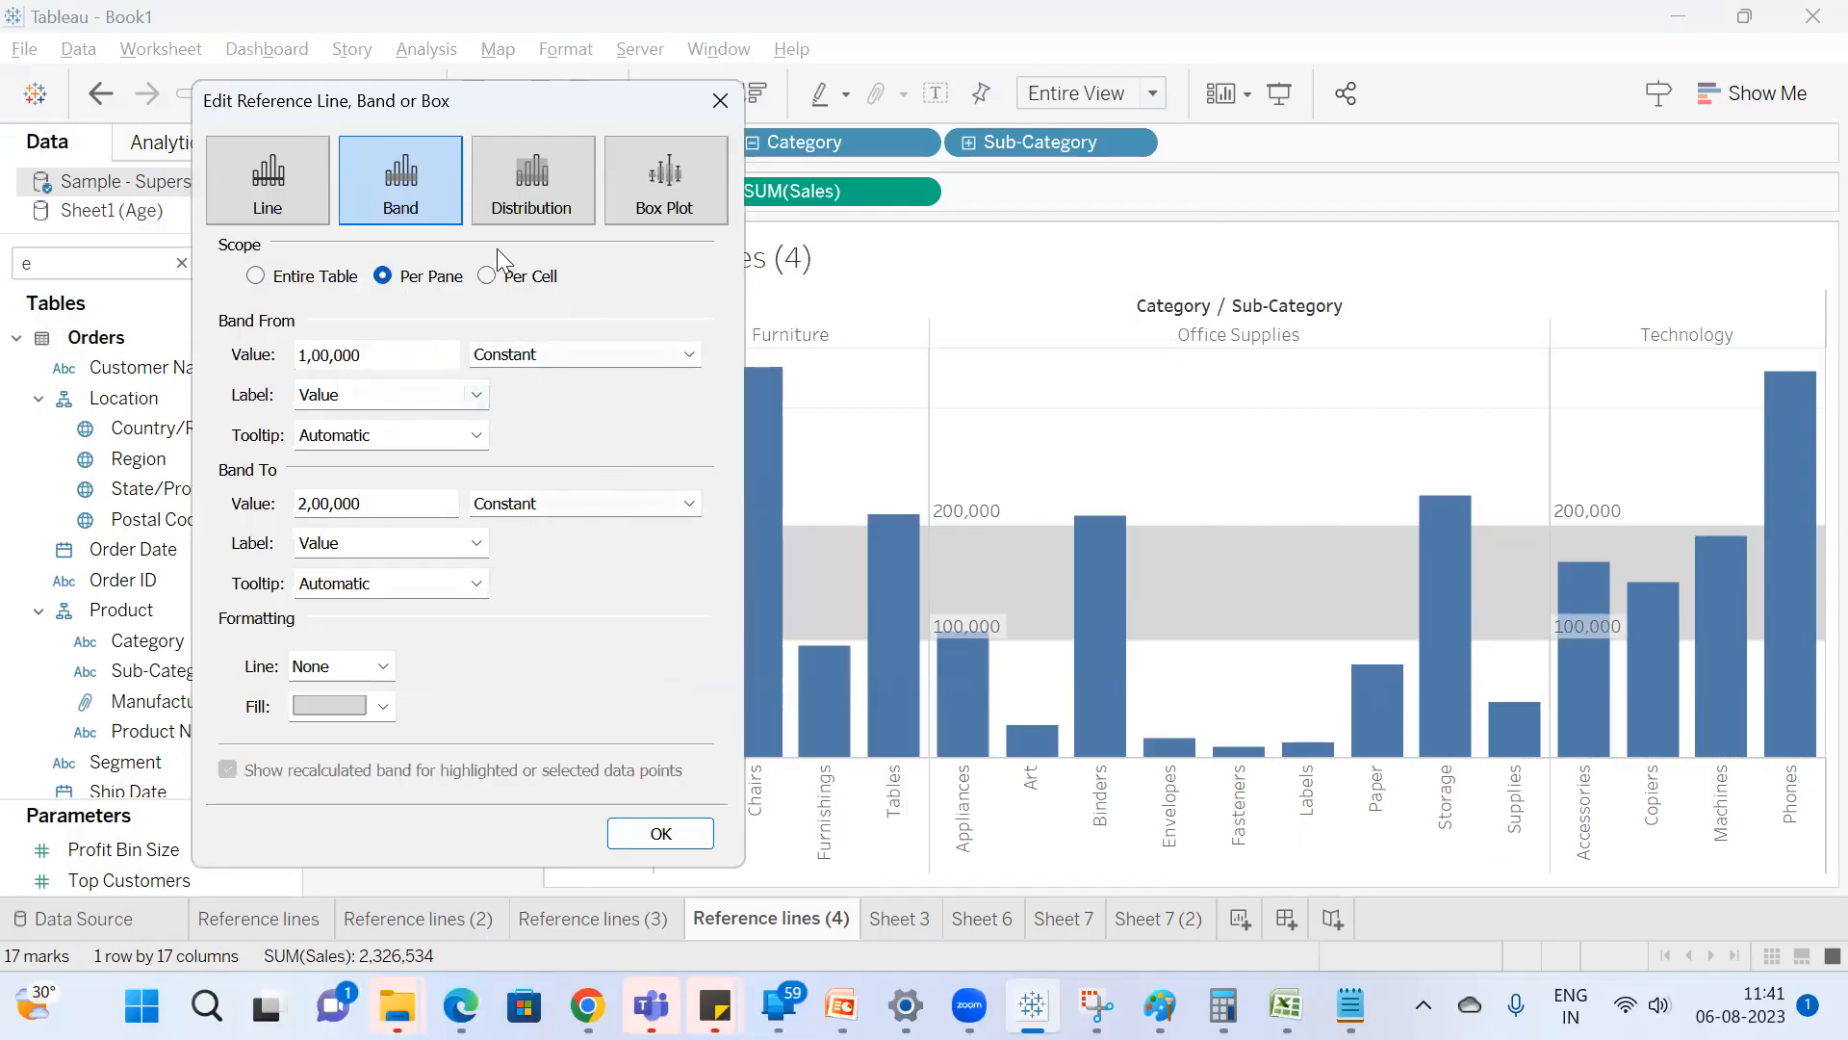
{"action": "left_click_drag", "start_coordinate": [400, 96], "coordinate": [256, 57]}
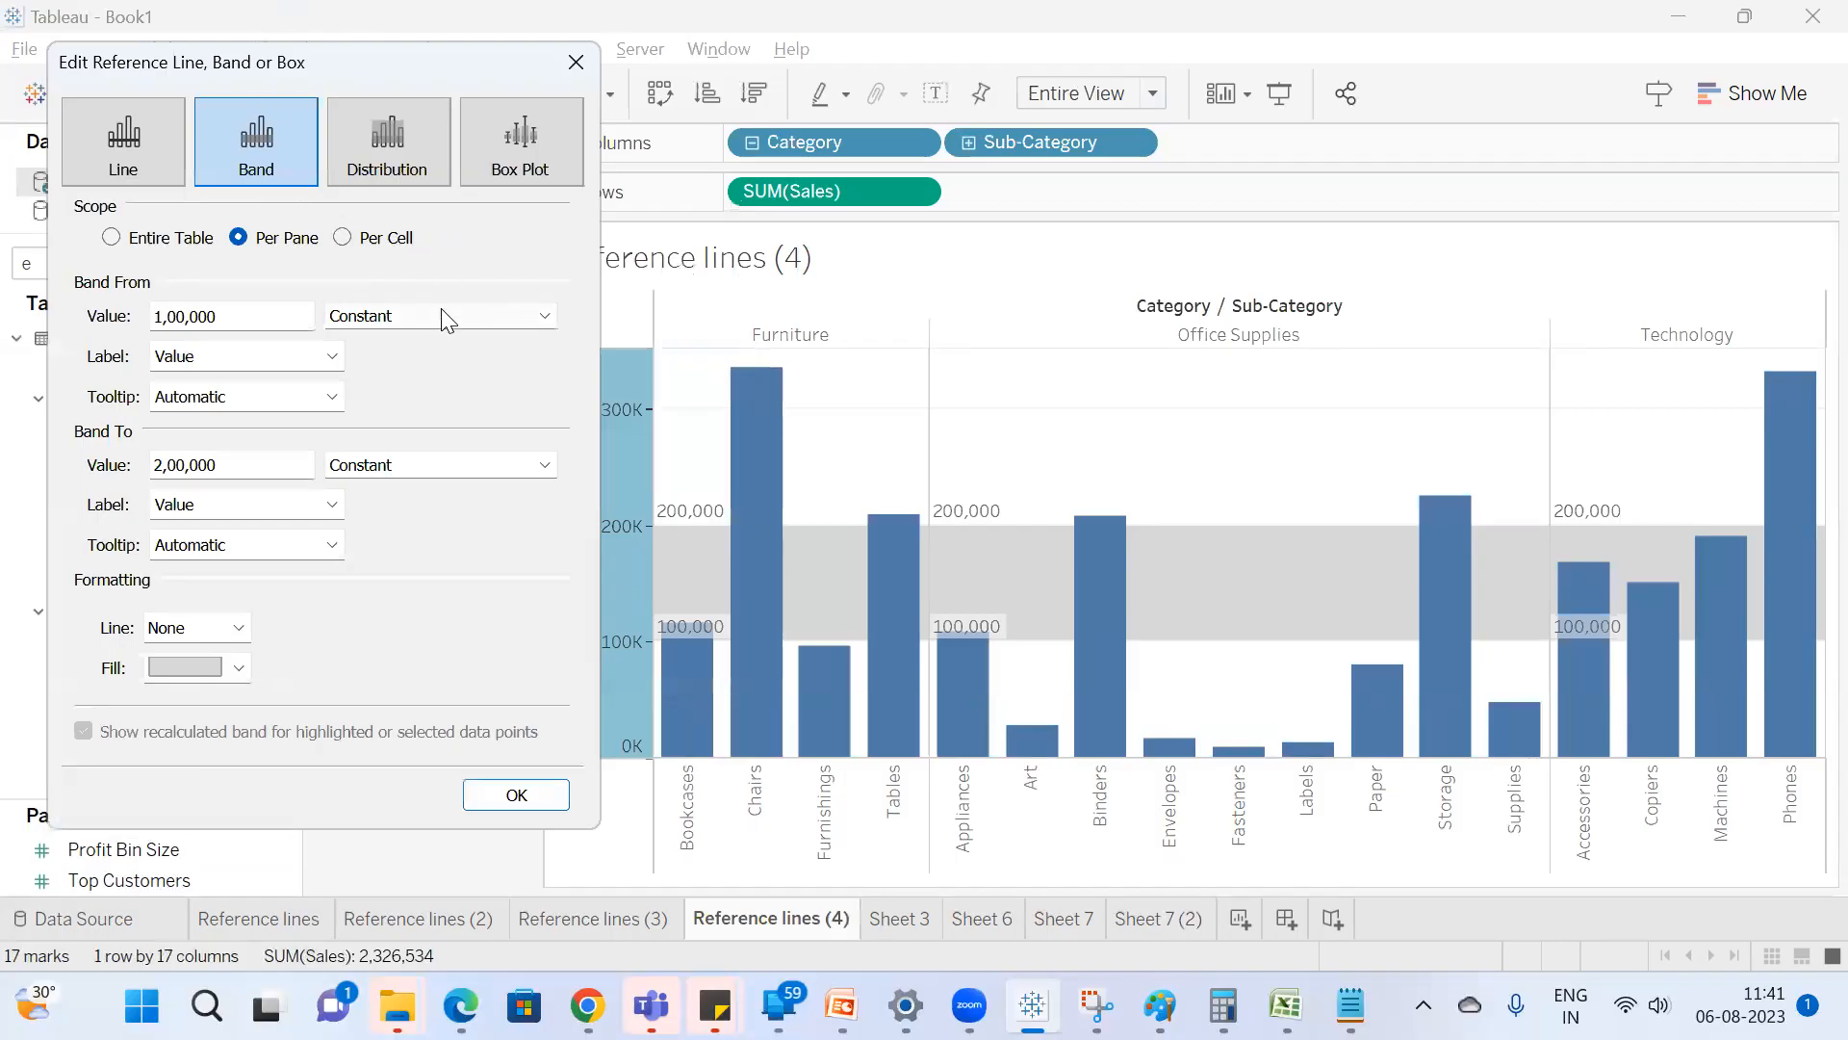
{"action": "left_click", "coordinate": [343, 238]}
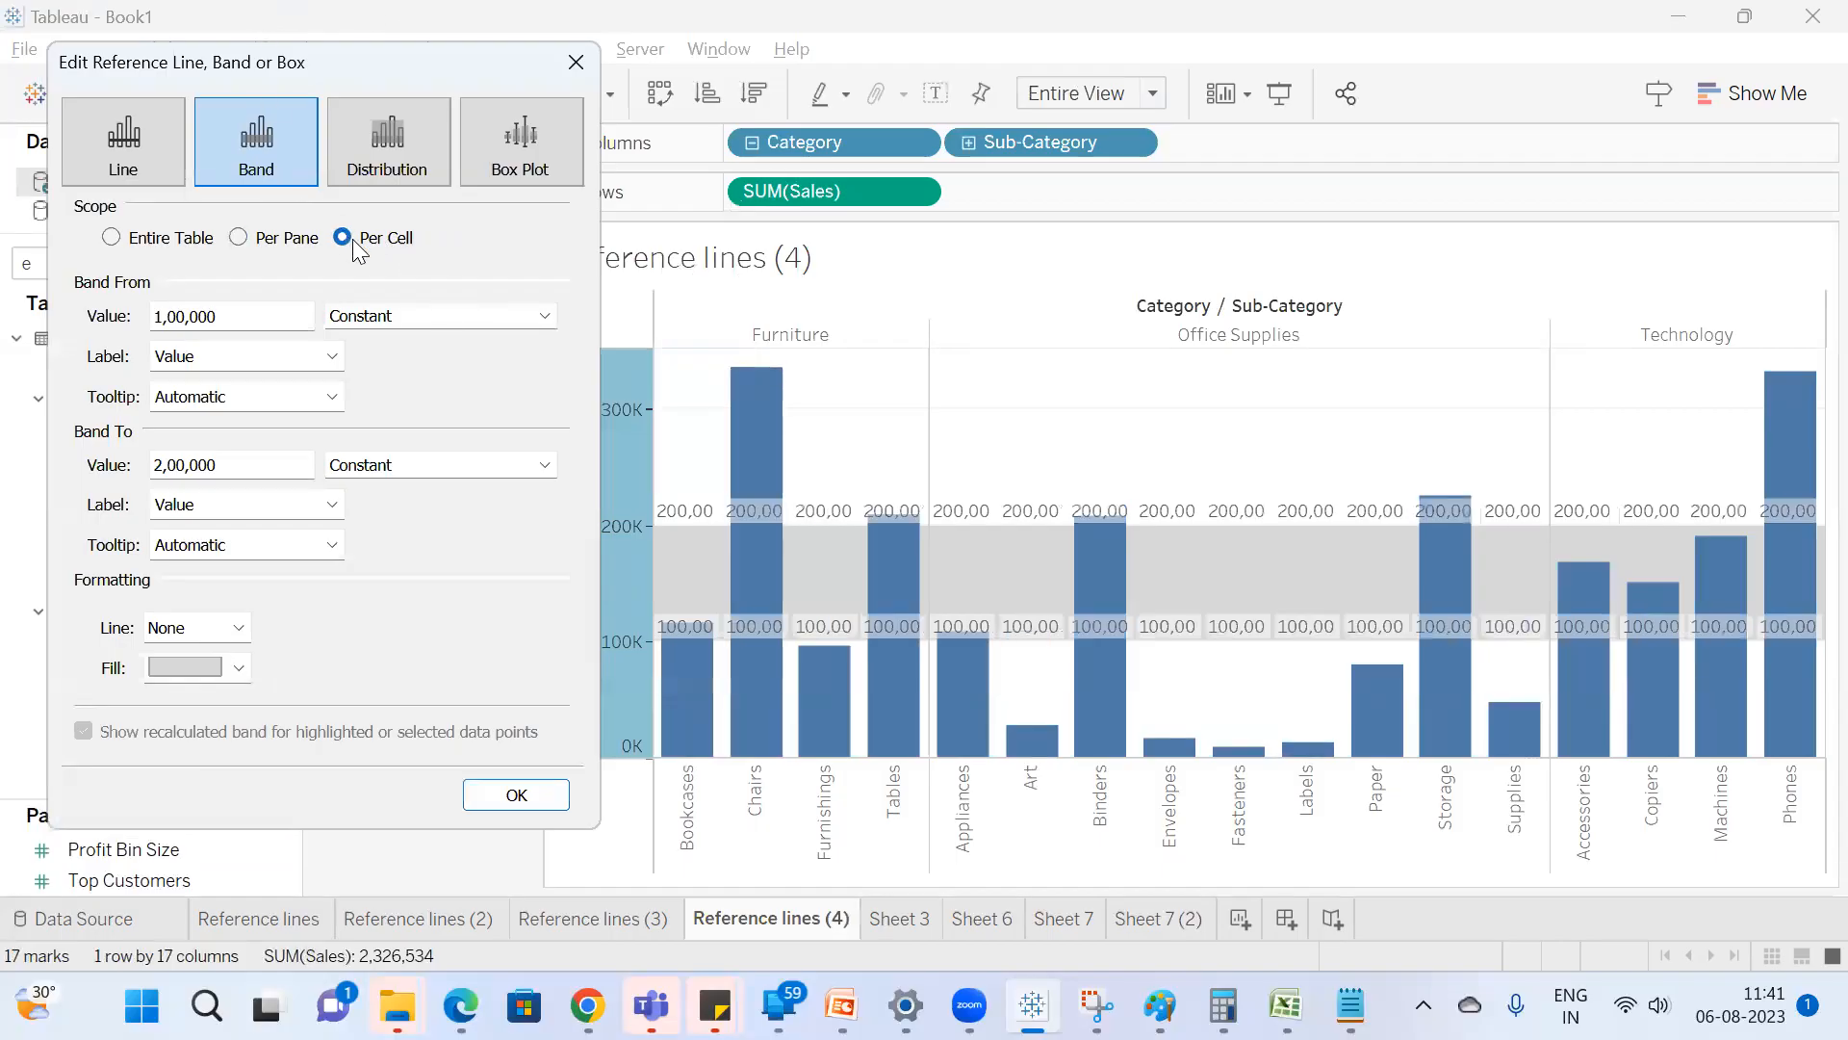
{"action": "left_click", "coordinate": [239, 237]}
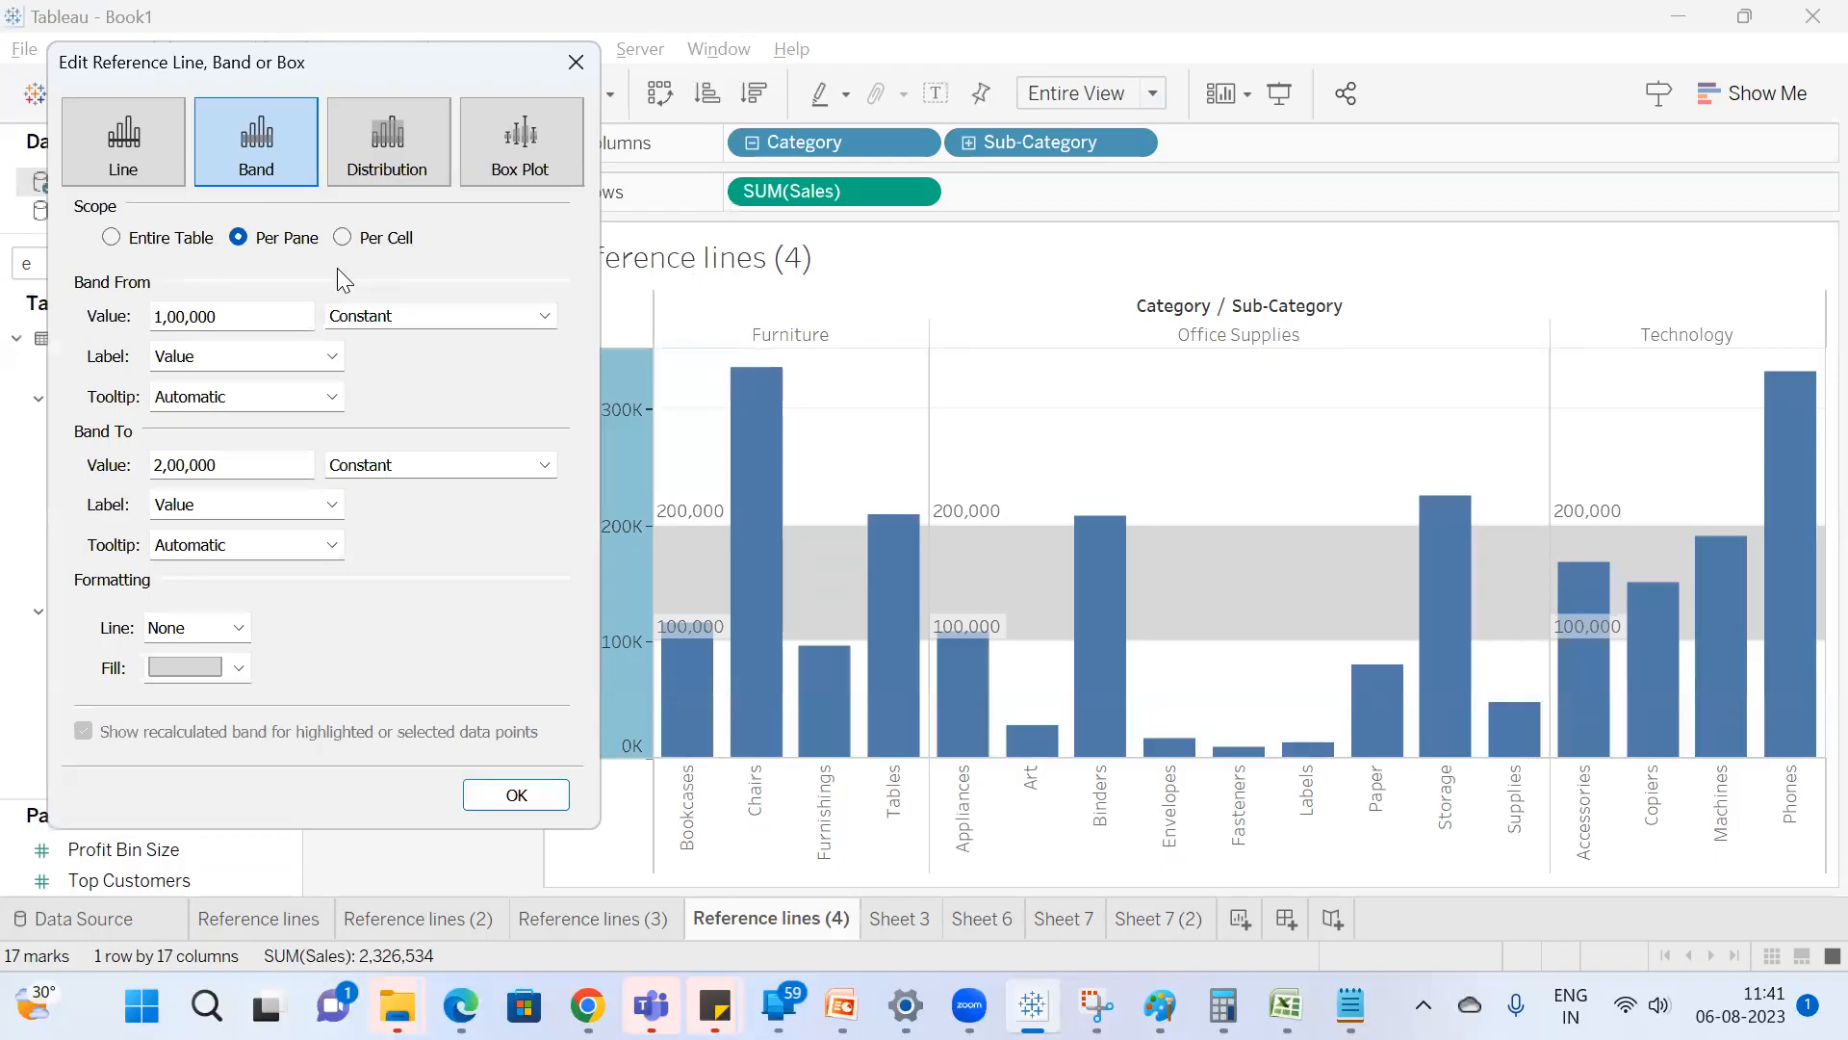
Make the Sales band run from the Minimum to the Maximum of SUM(Sales) and apply it.
{"action": "left_click", "coordinate": [414, 313]}
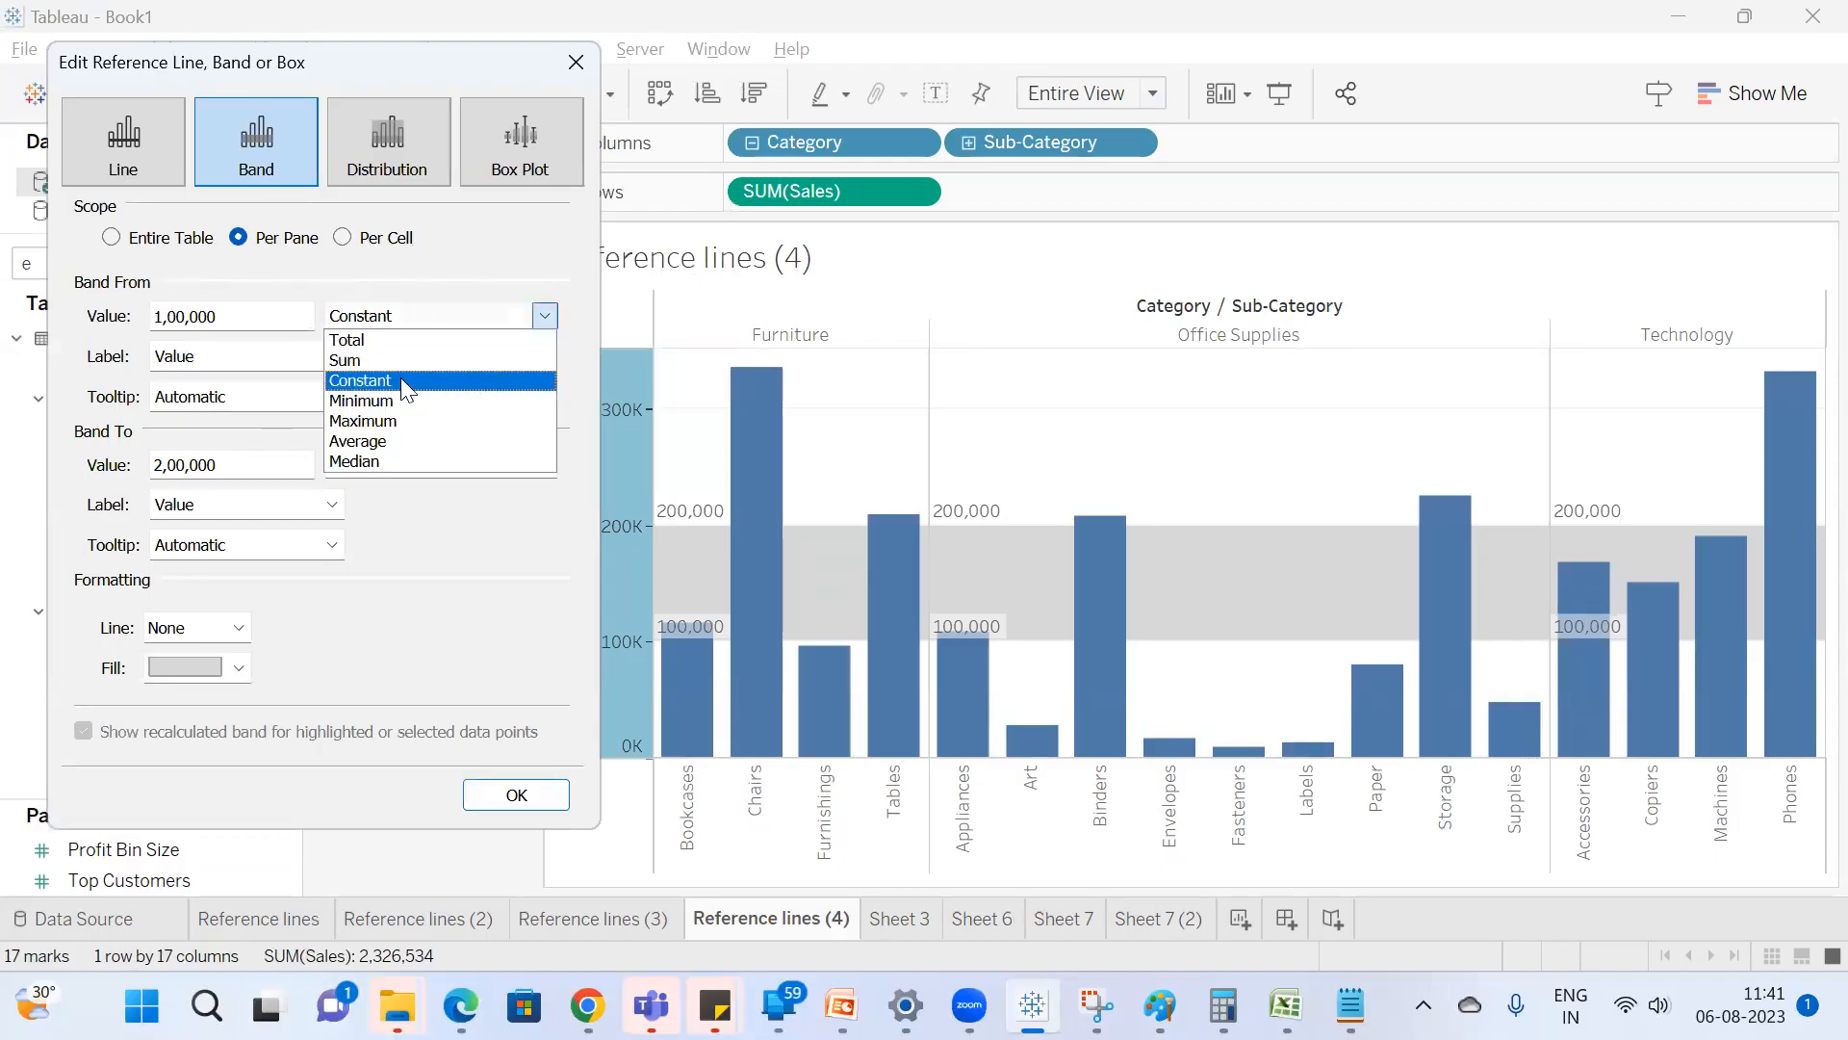
{"action": "left_click", "coordinate": [396, 402]}
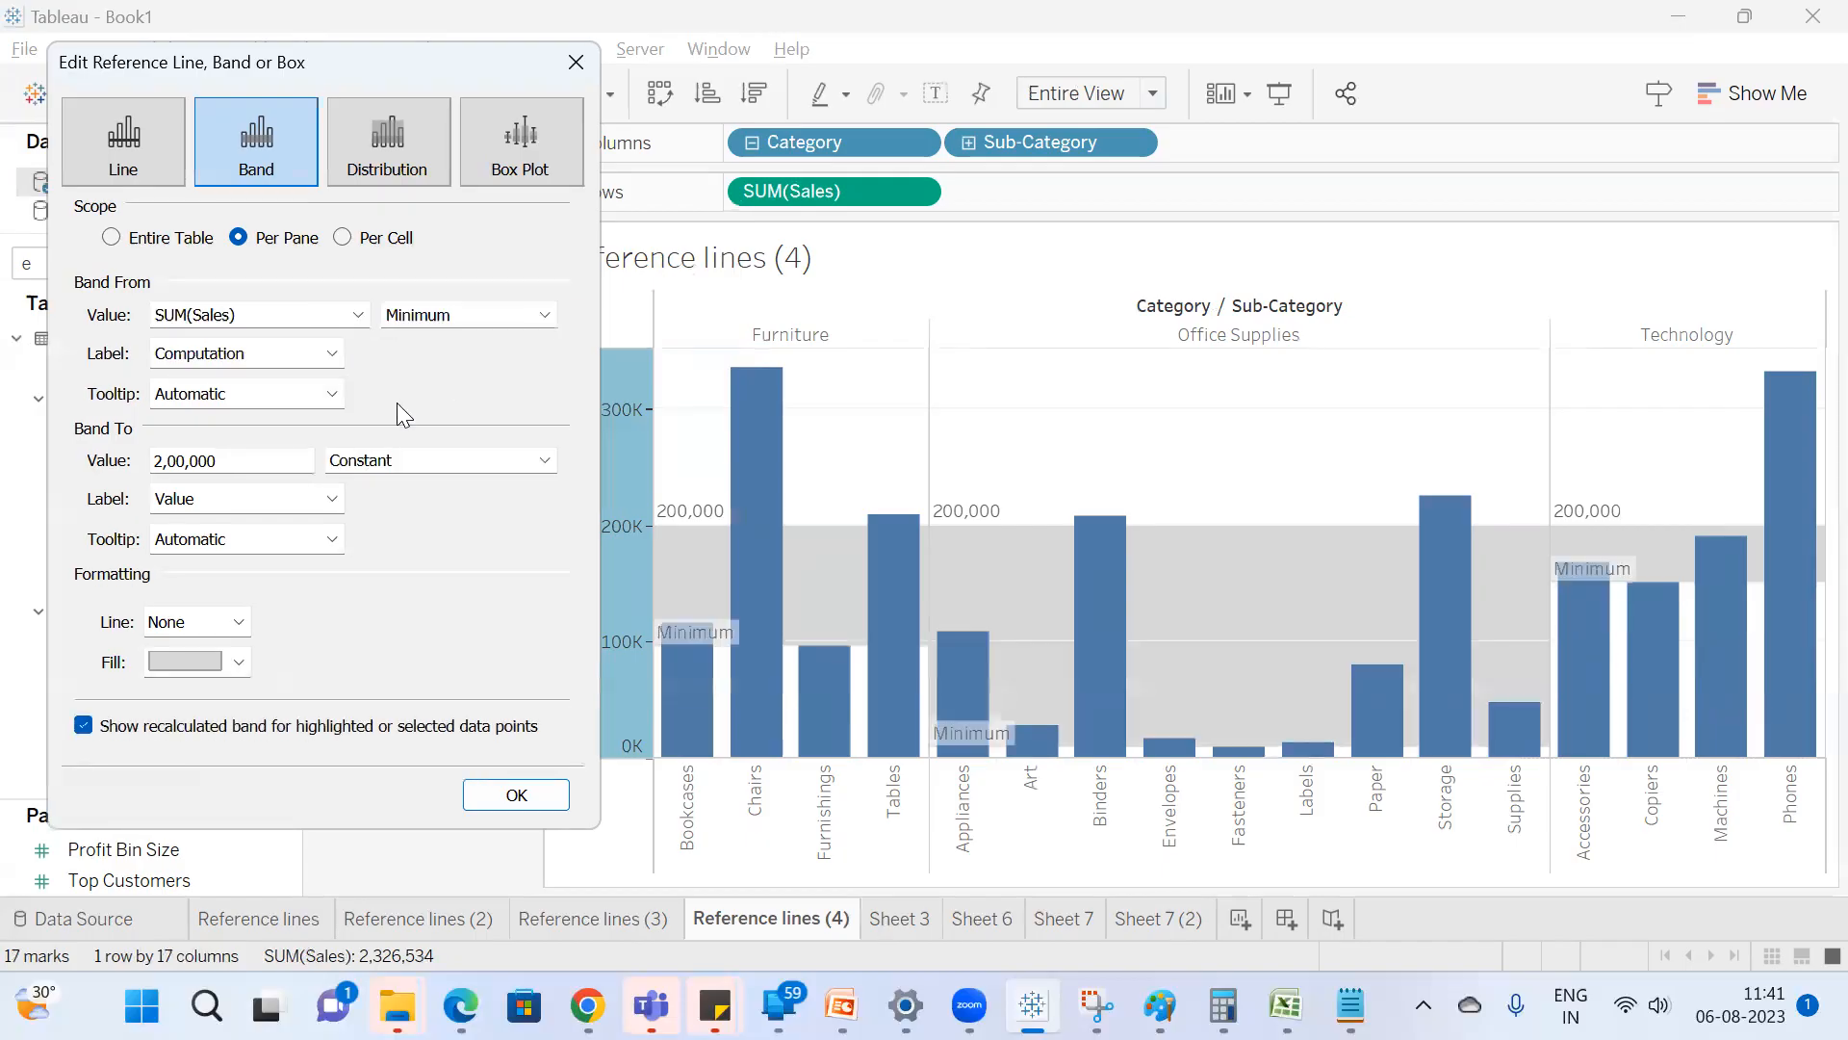
{"action": "left_click", "coordinate": [416, 451]}
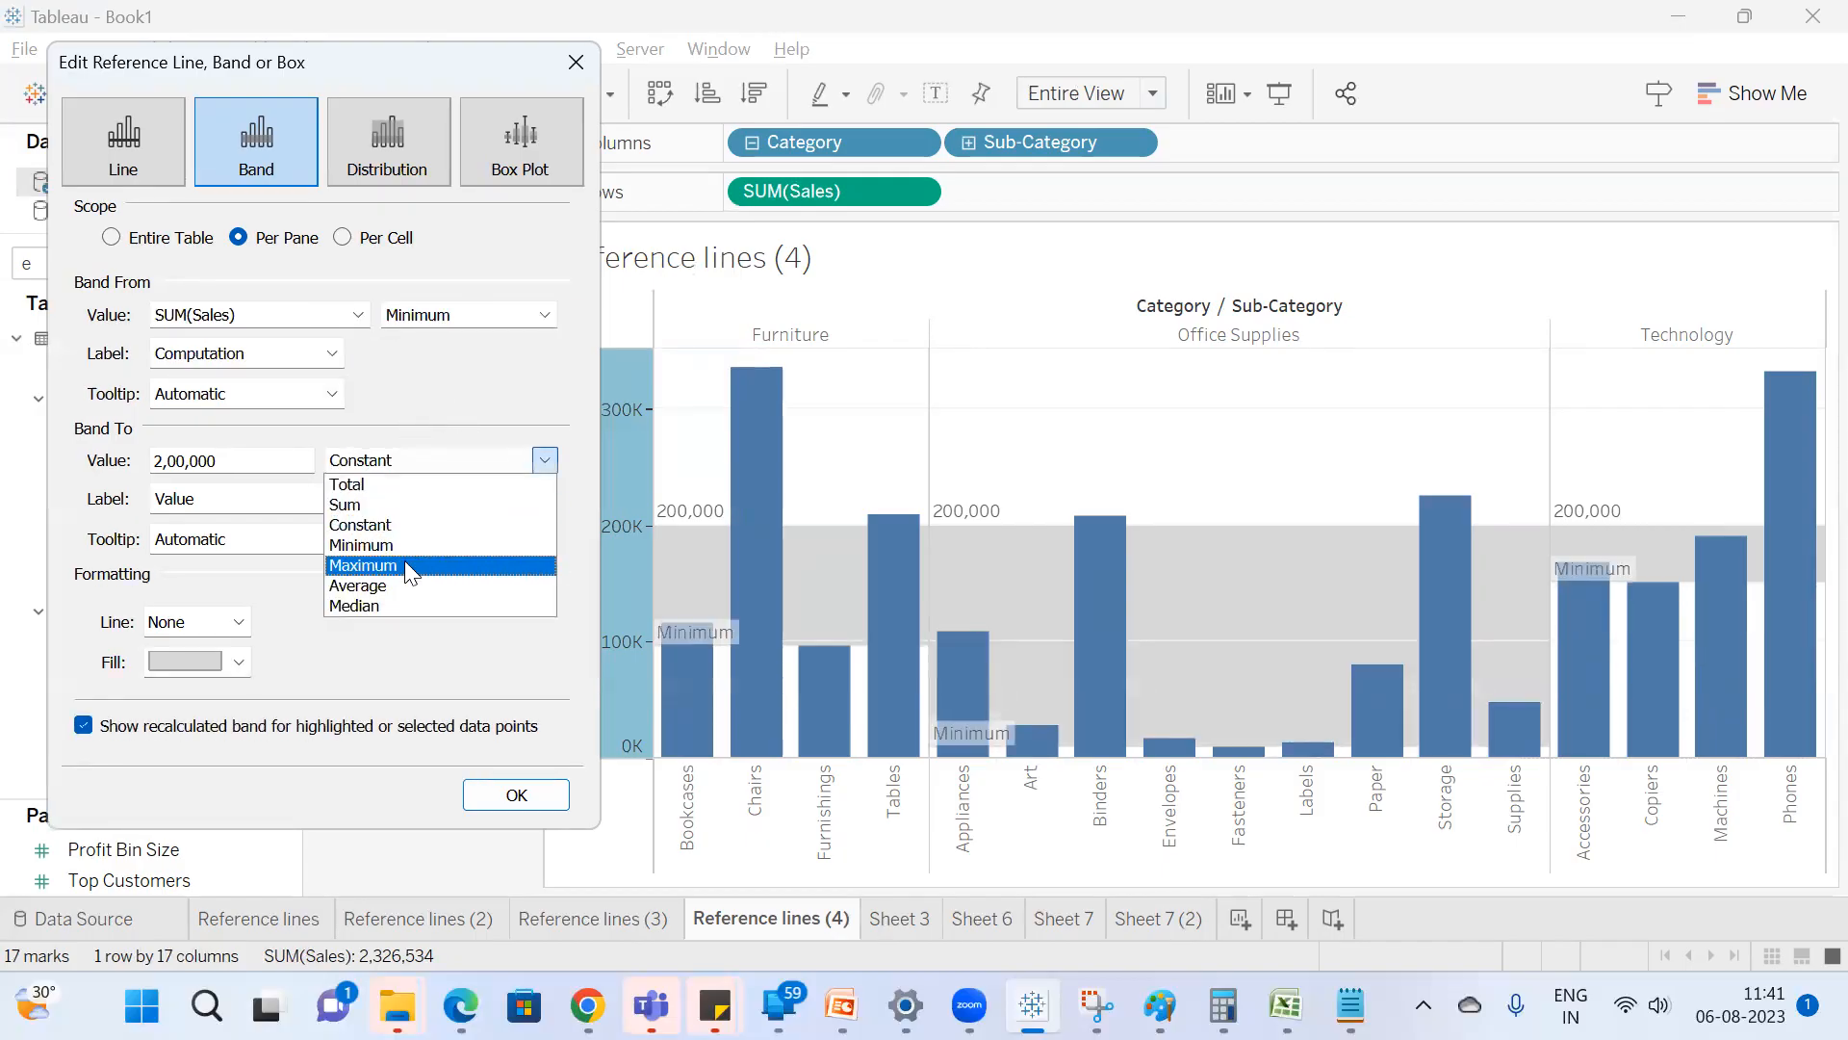
{"action": "left_click", "coordinate": [405, 561]}
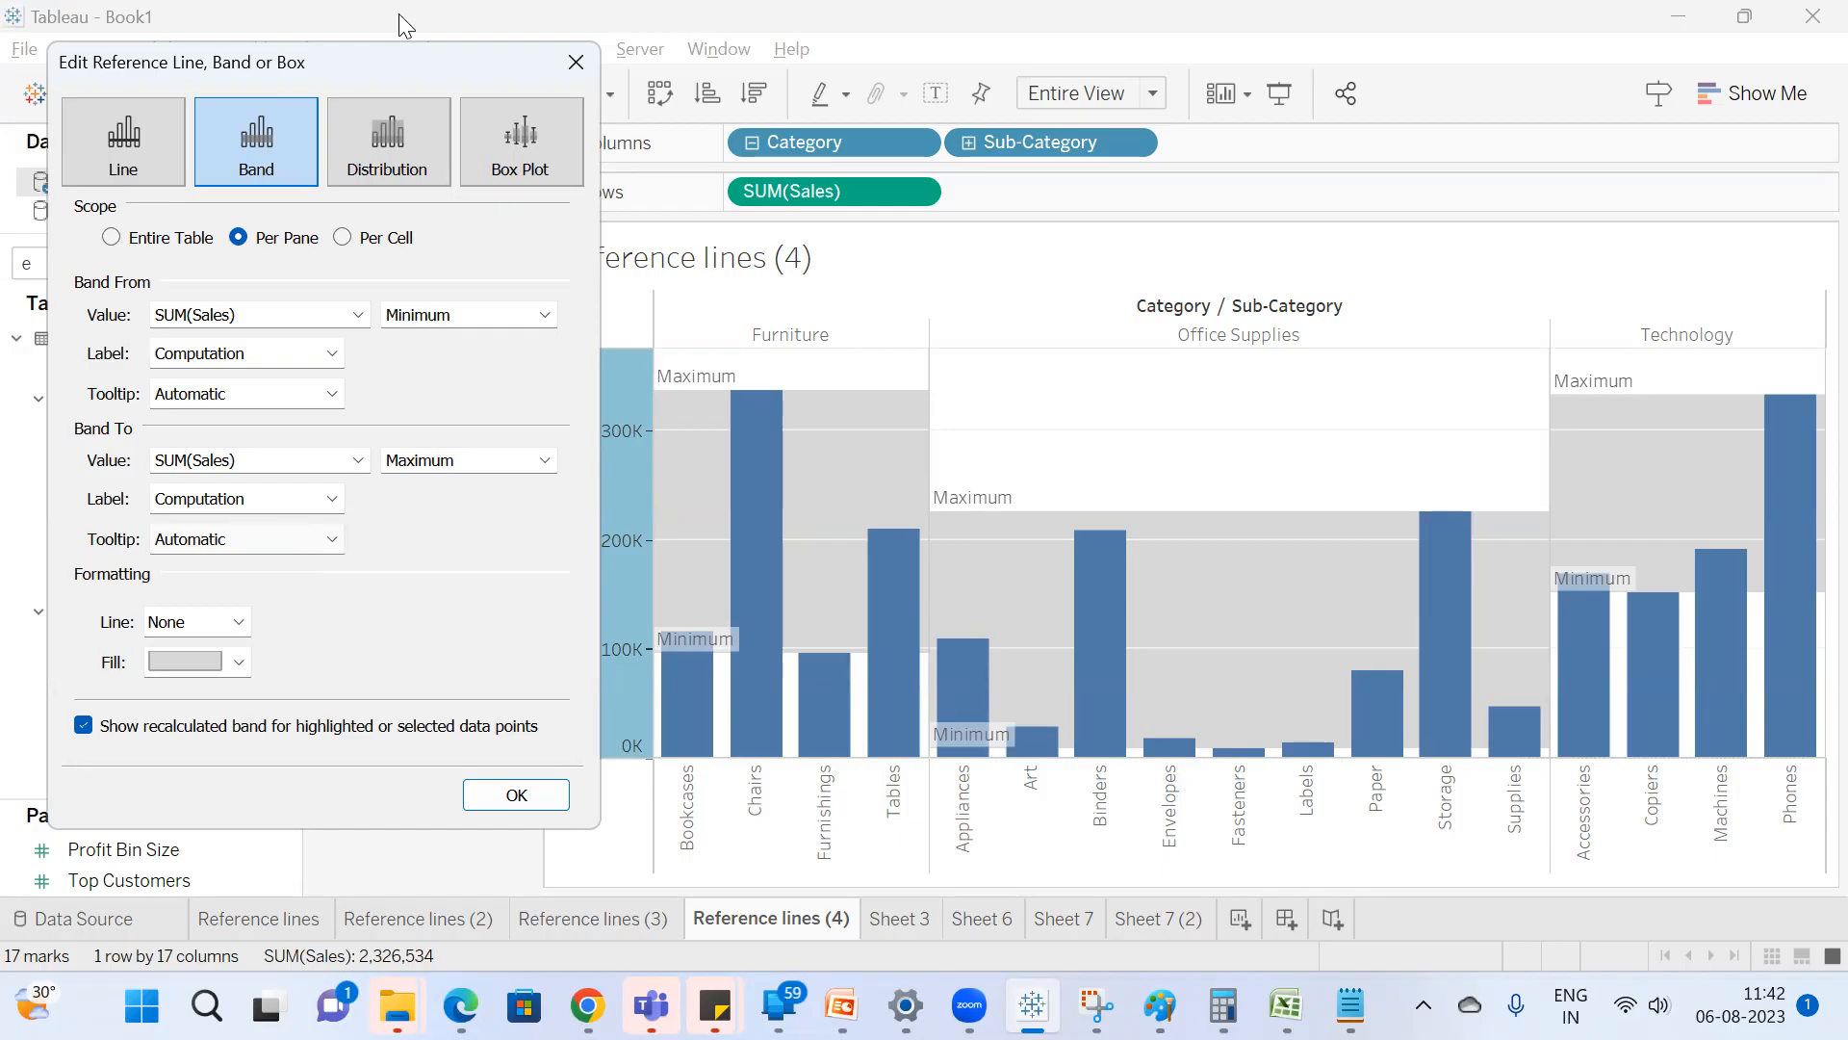
{"action": "left_click", "coordinate": [516, 795]}
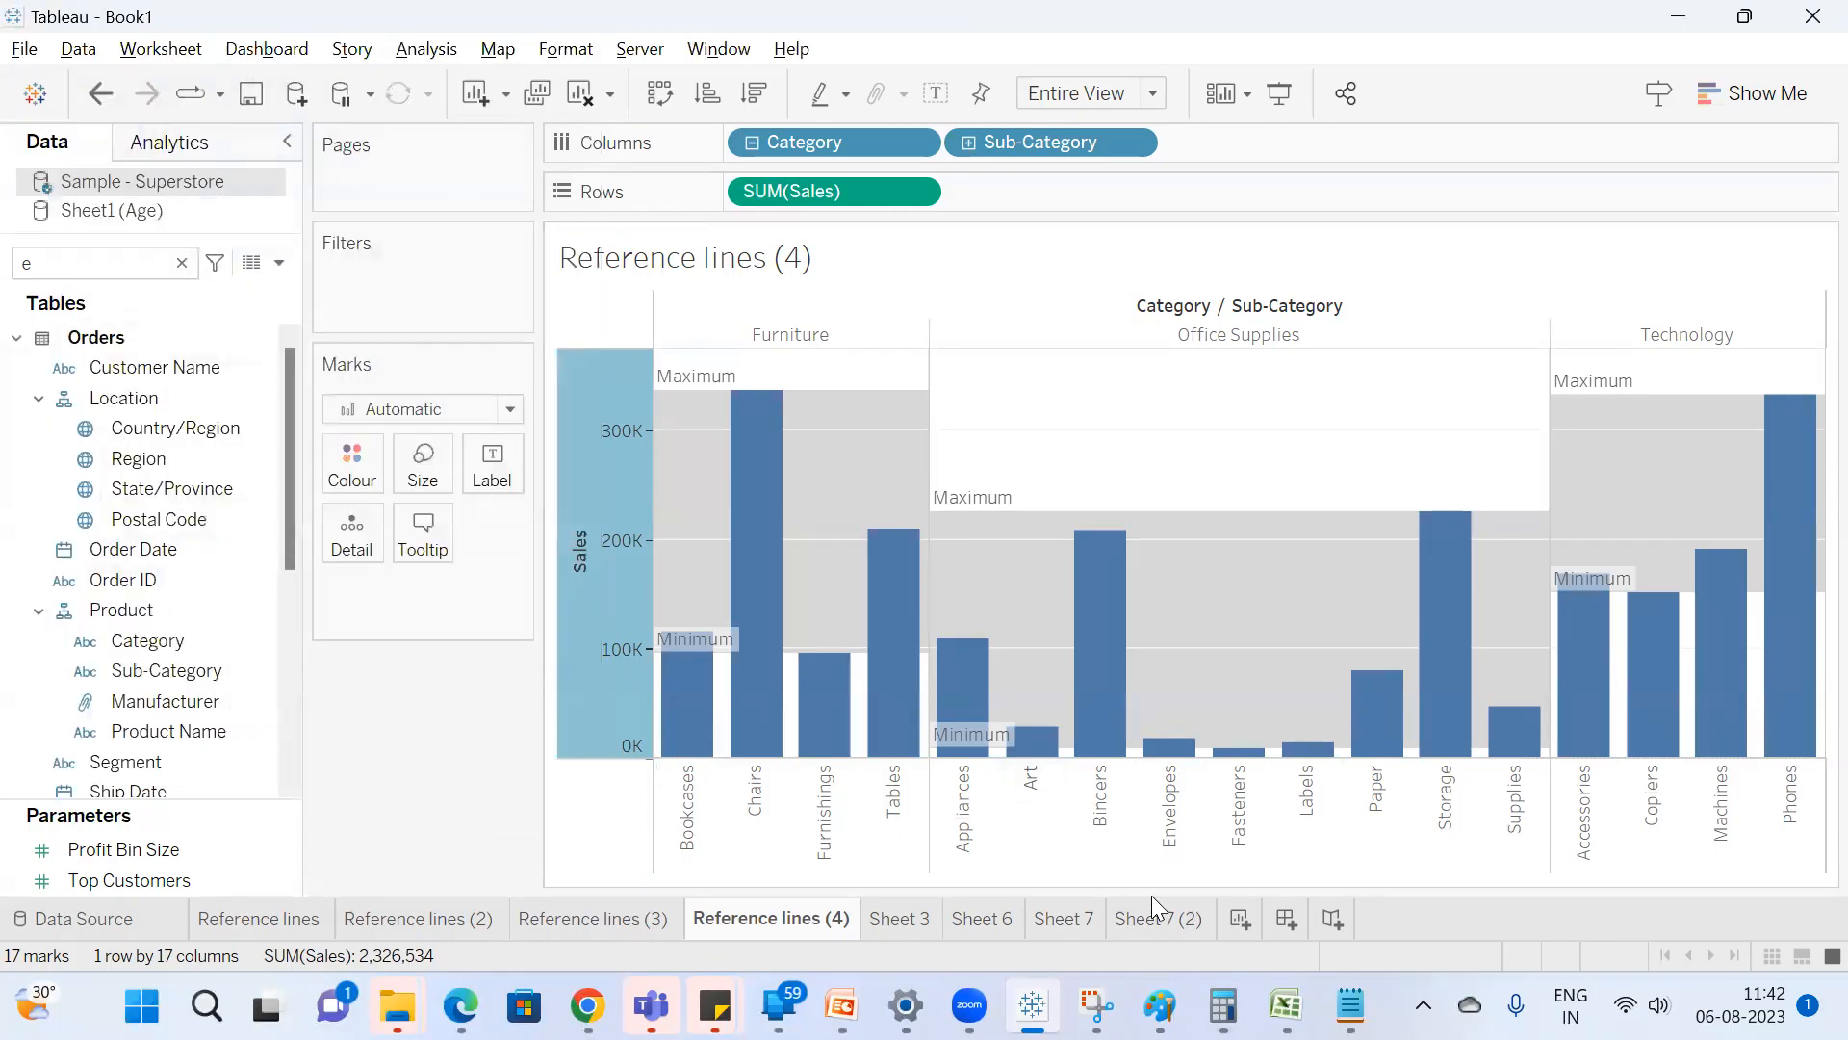
Review the age band's scope and constant values on Sheet 7 (2), and return to the Reference lines (4) sheet.
{"action": "left_click", "coordinate": [1158, 918]}
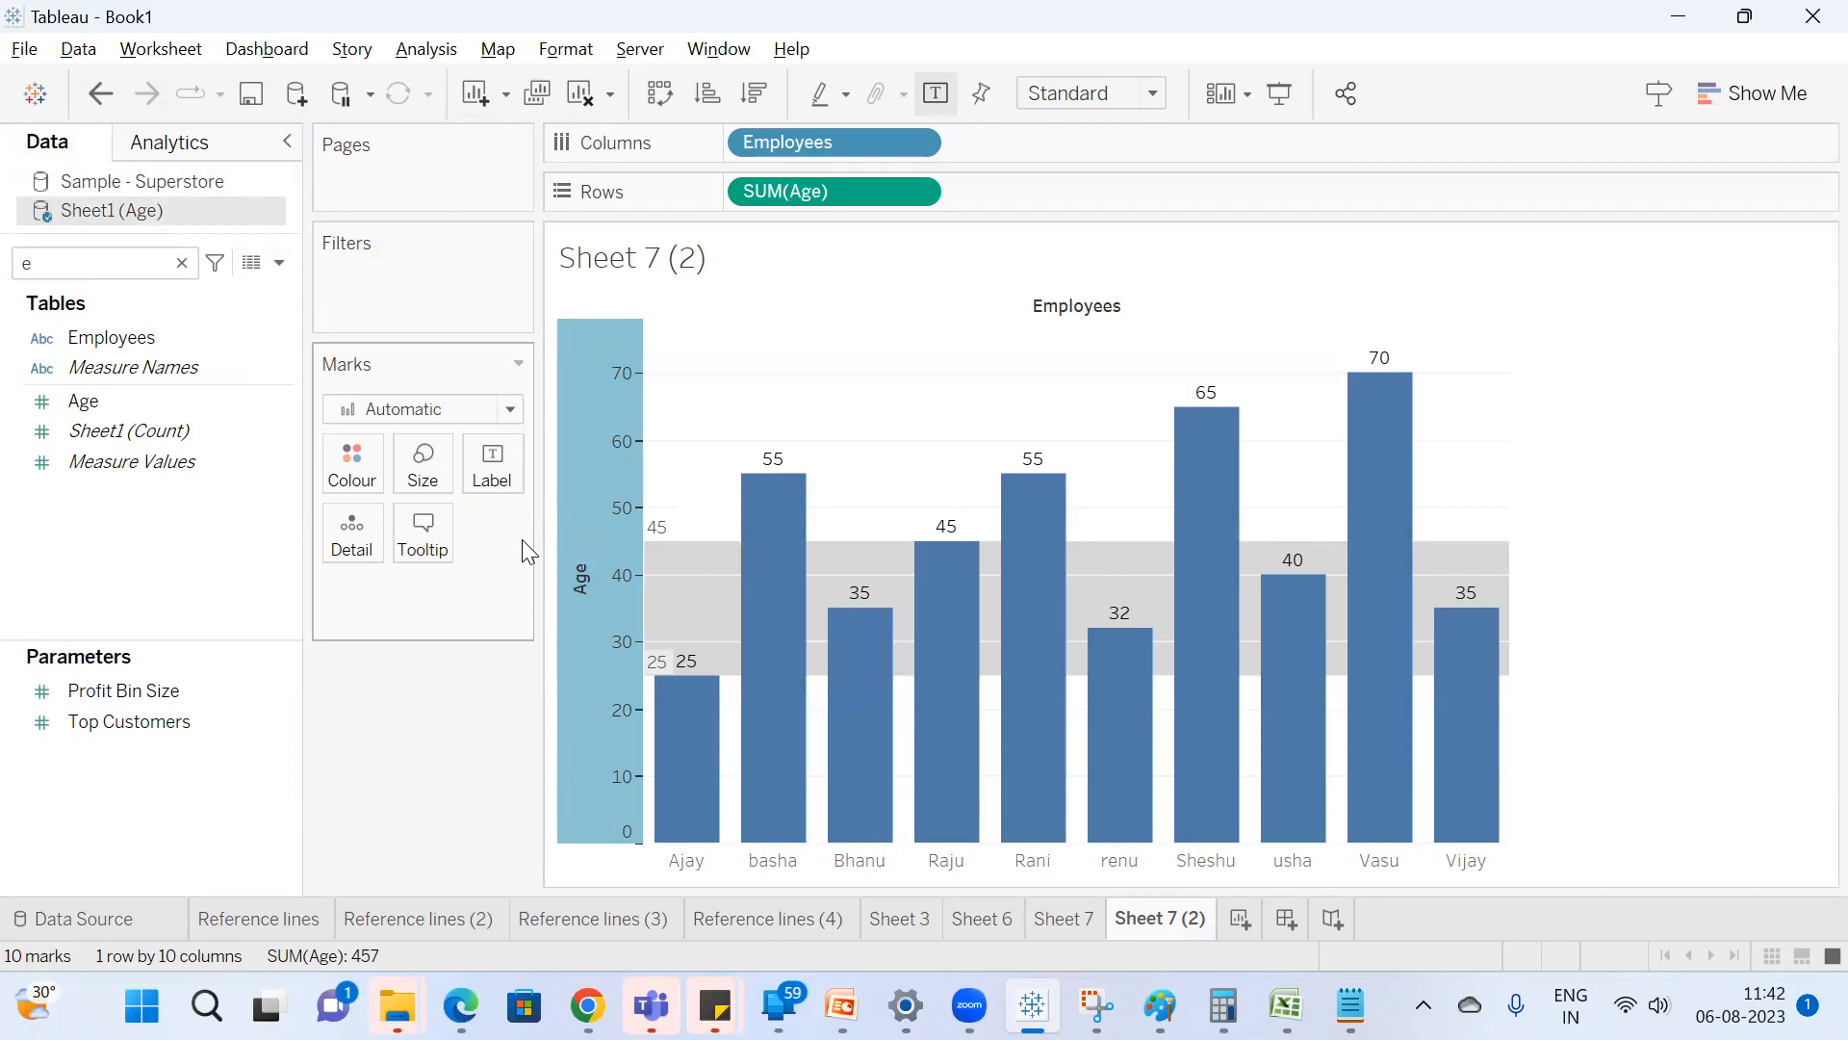
{"action": "right_click", "coordinate": [621, 620]}
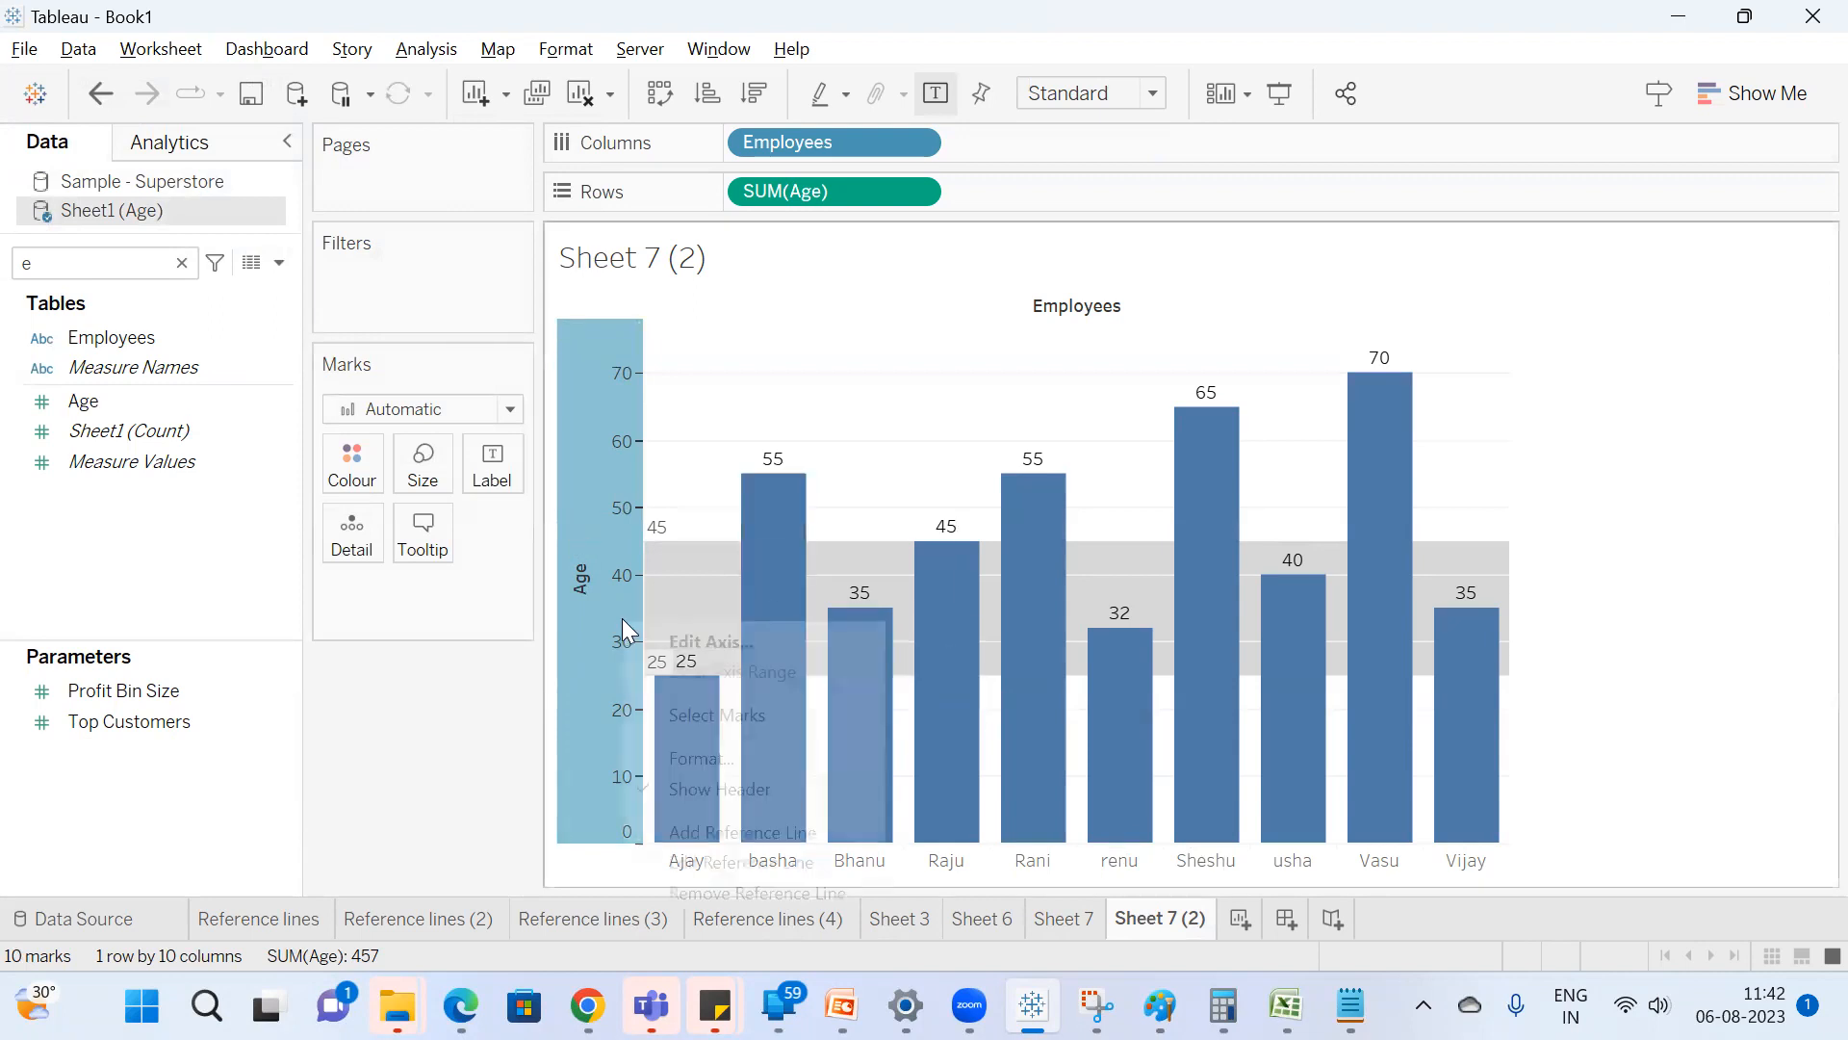
{"action": "left_click", "coordinate": [755, 861]}
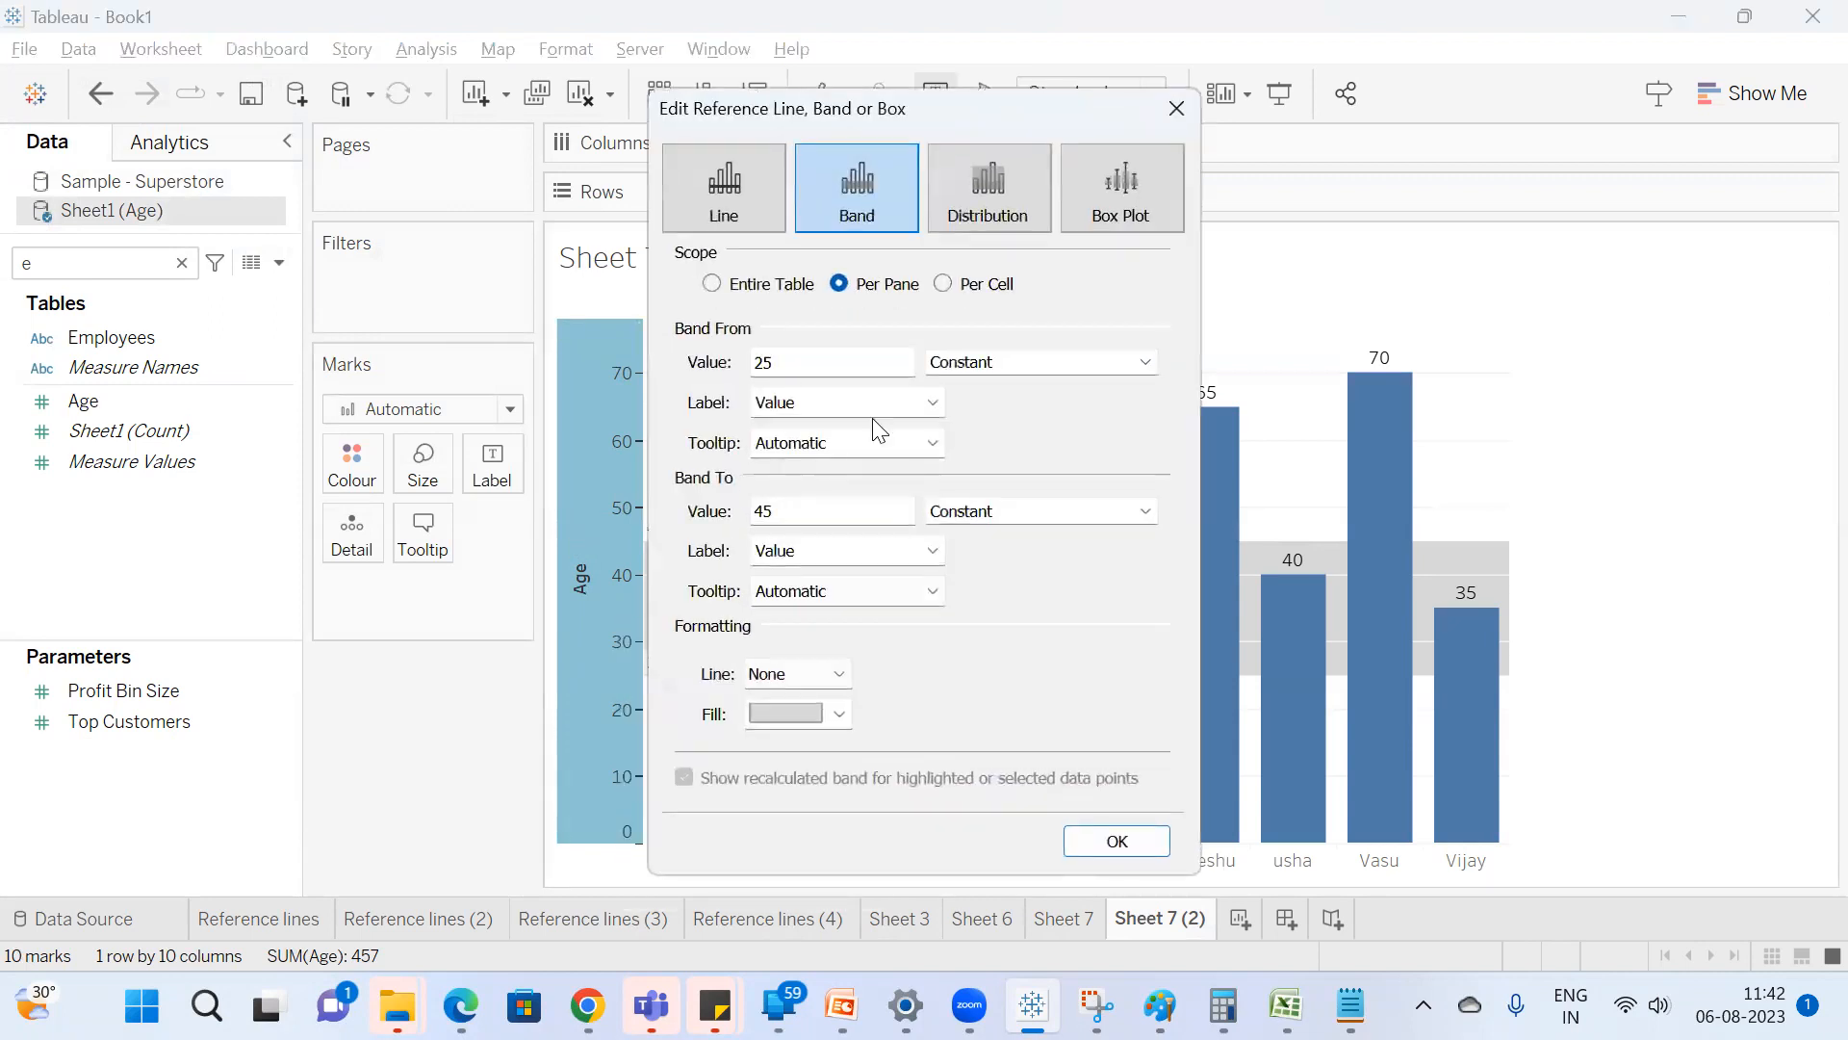
{"action": "left_click", "coordinate": [1115, 839]}
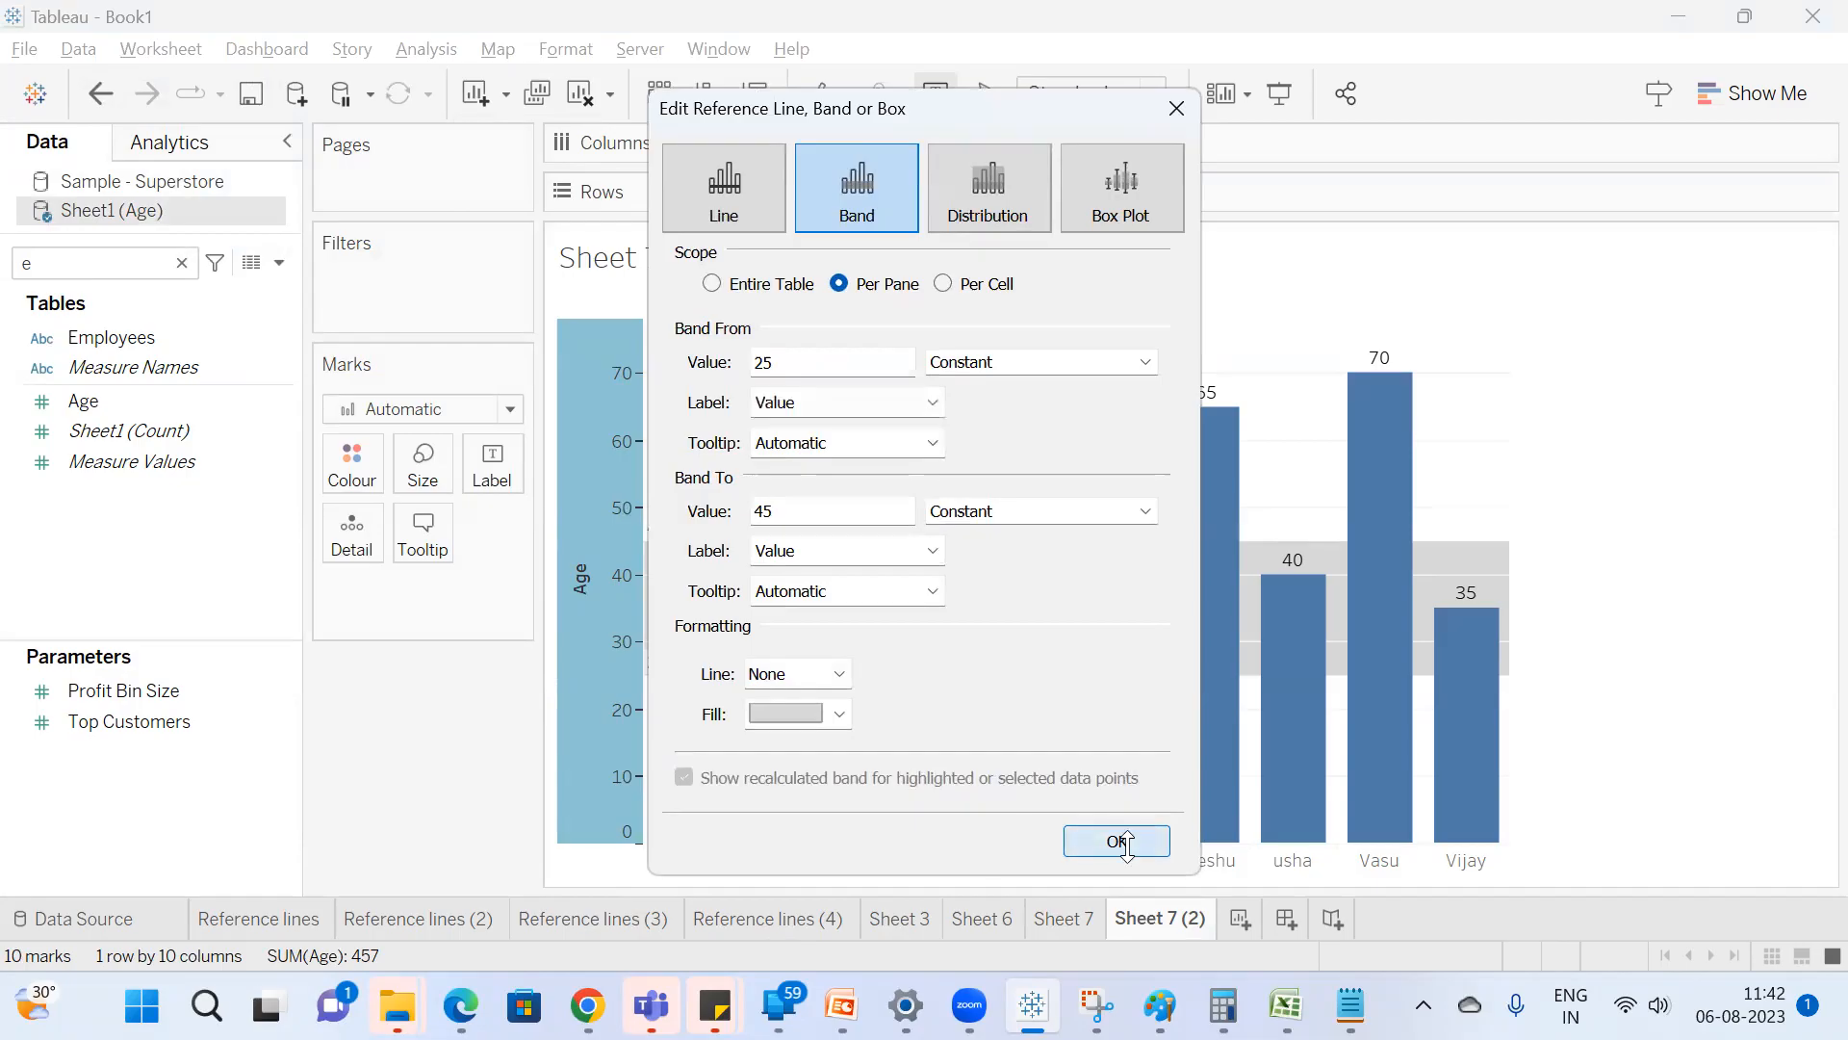
{"action": "left_click", "coordinate": [780, 920]}
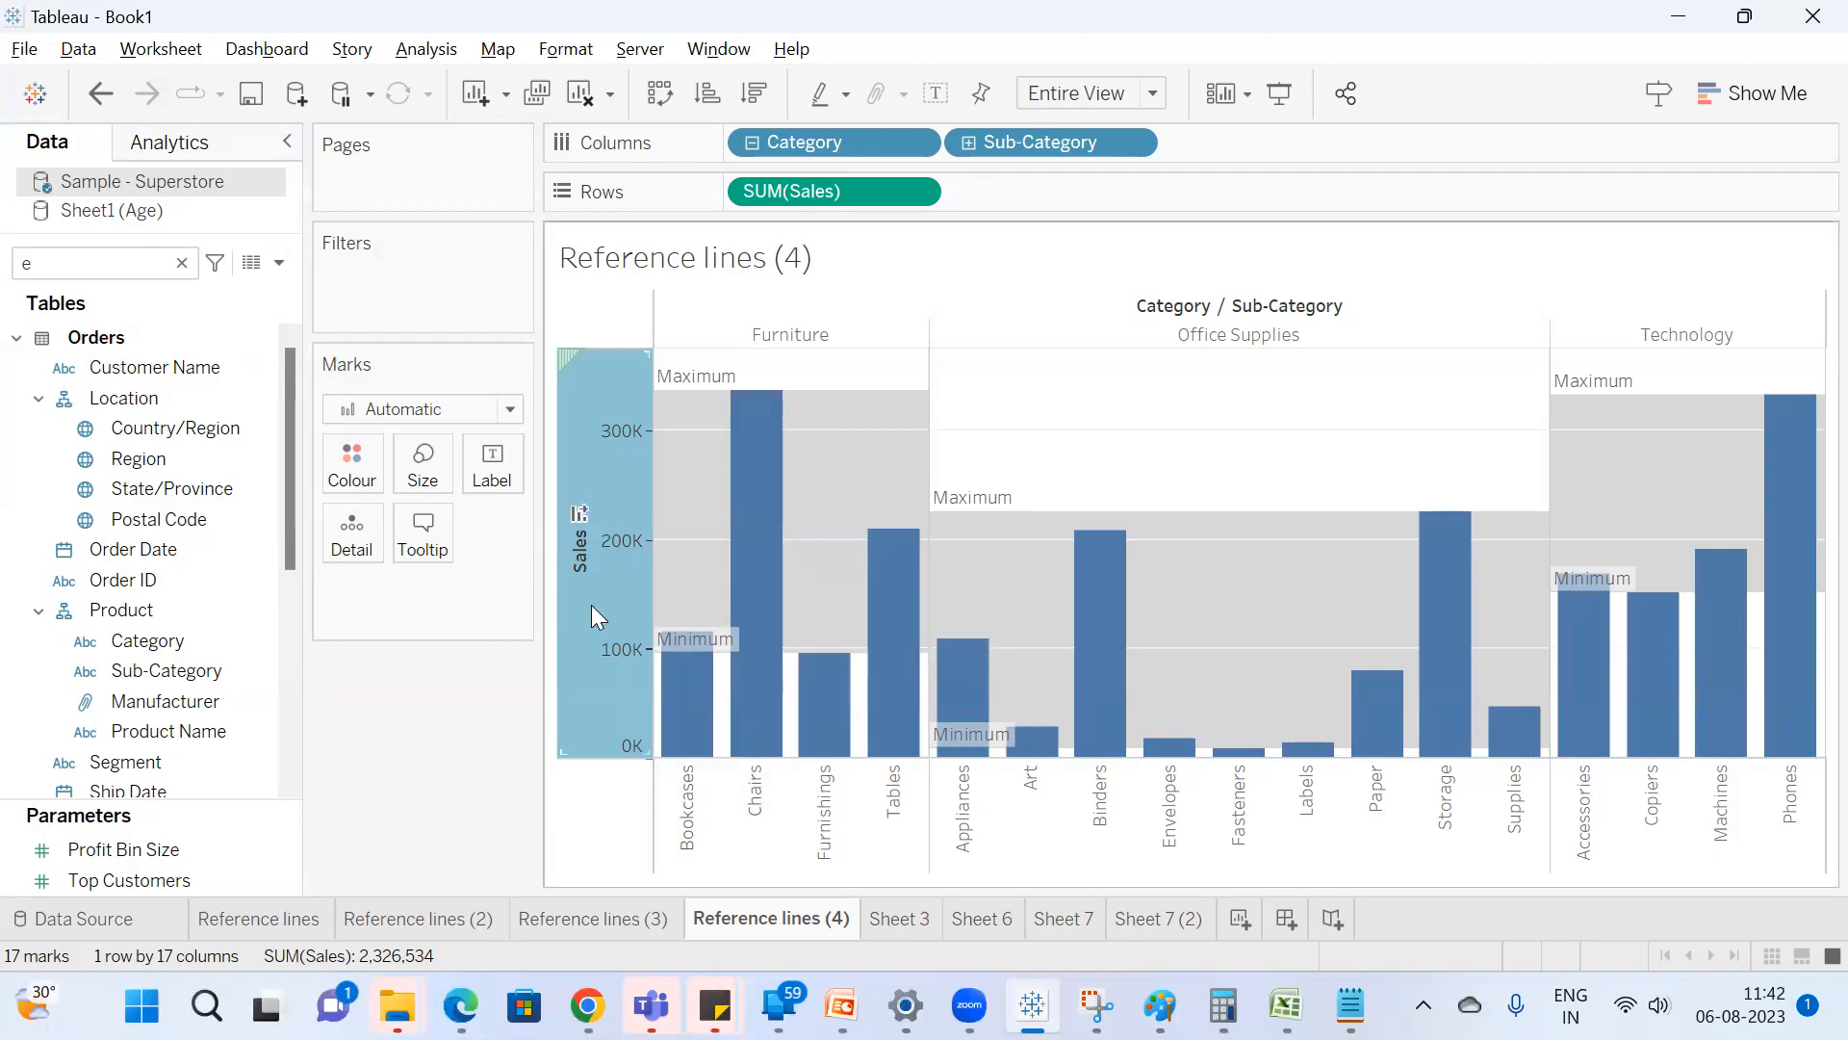
Edit the Sales band so that both its start and end use the Average of SUM(Sales), and apply it.
{"action": "mouse_move", "coordinate": [624, 578]}
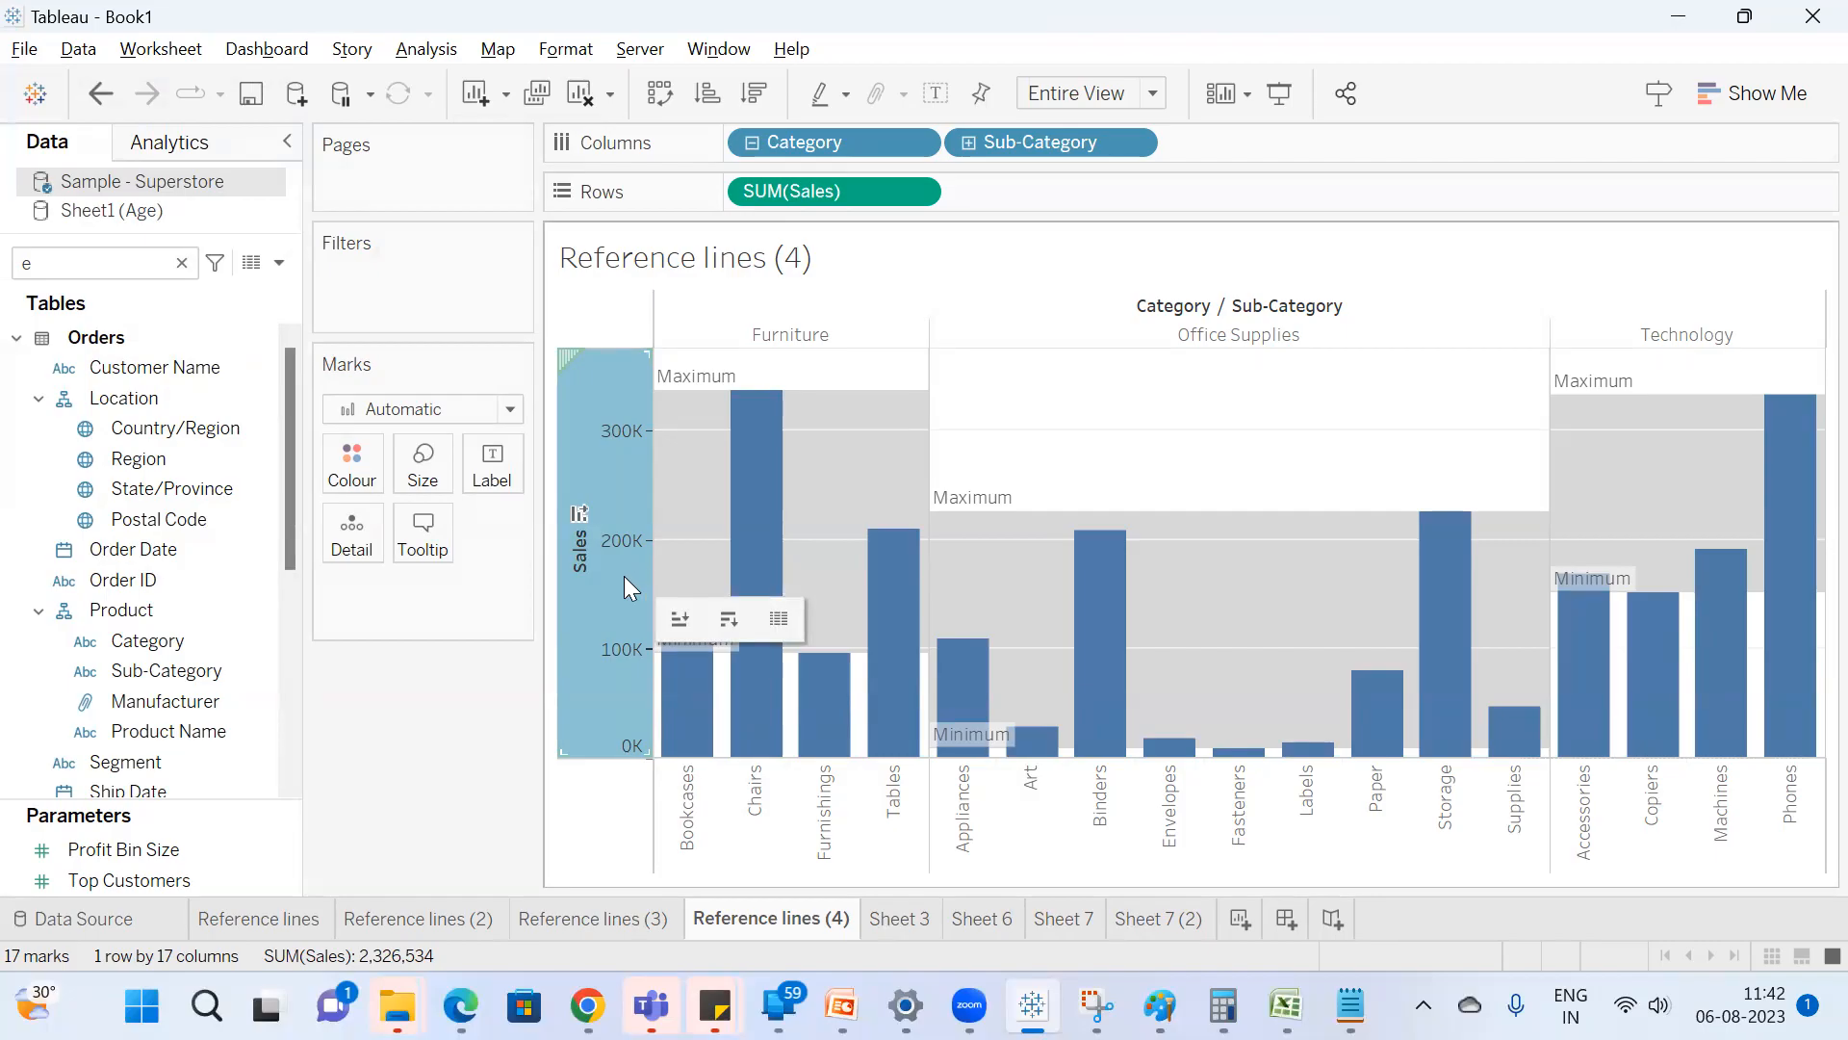
{"action": "right_click", "coordinate": [624, 576]}
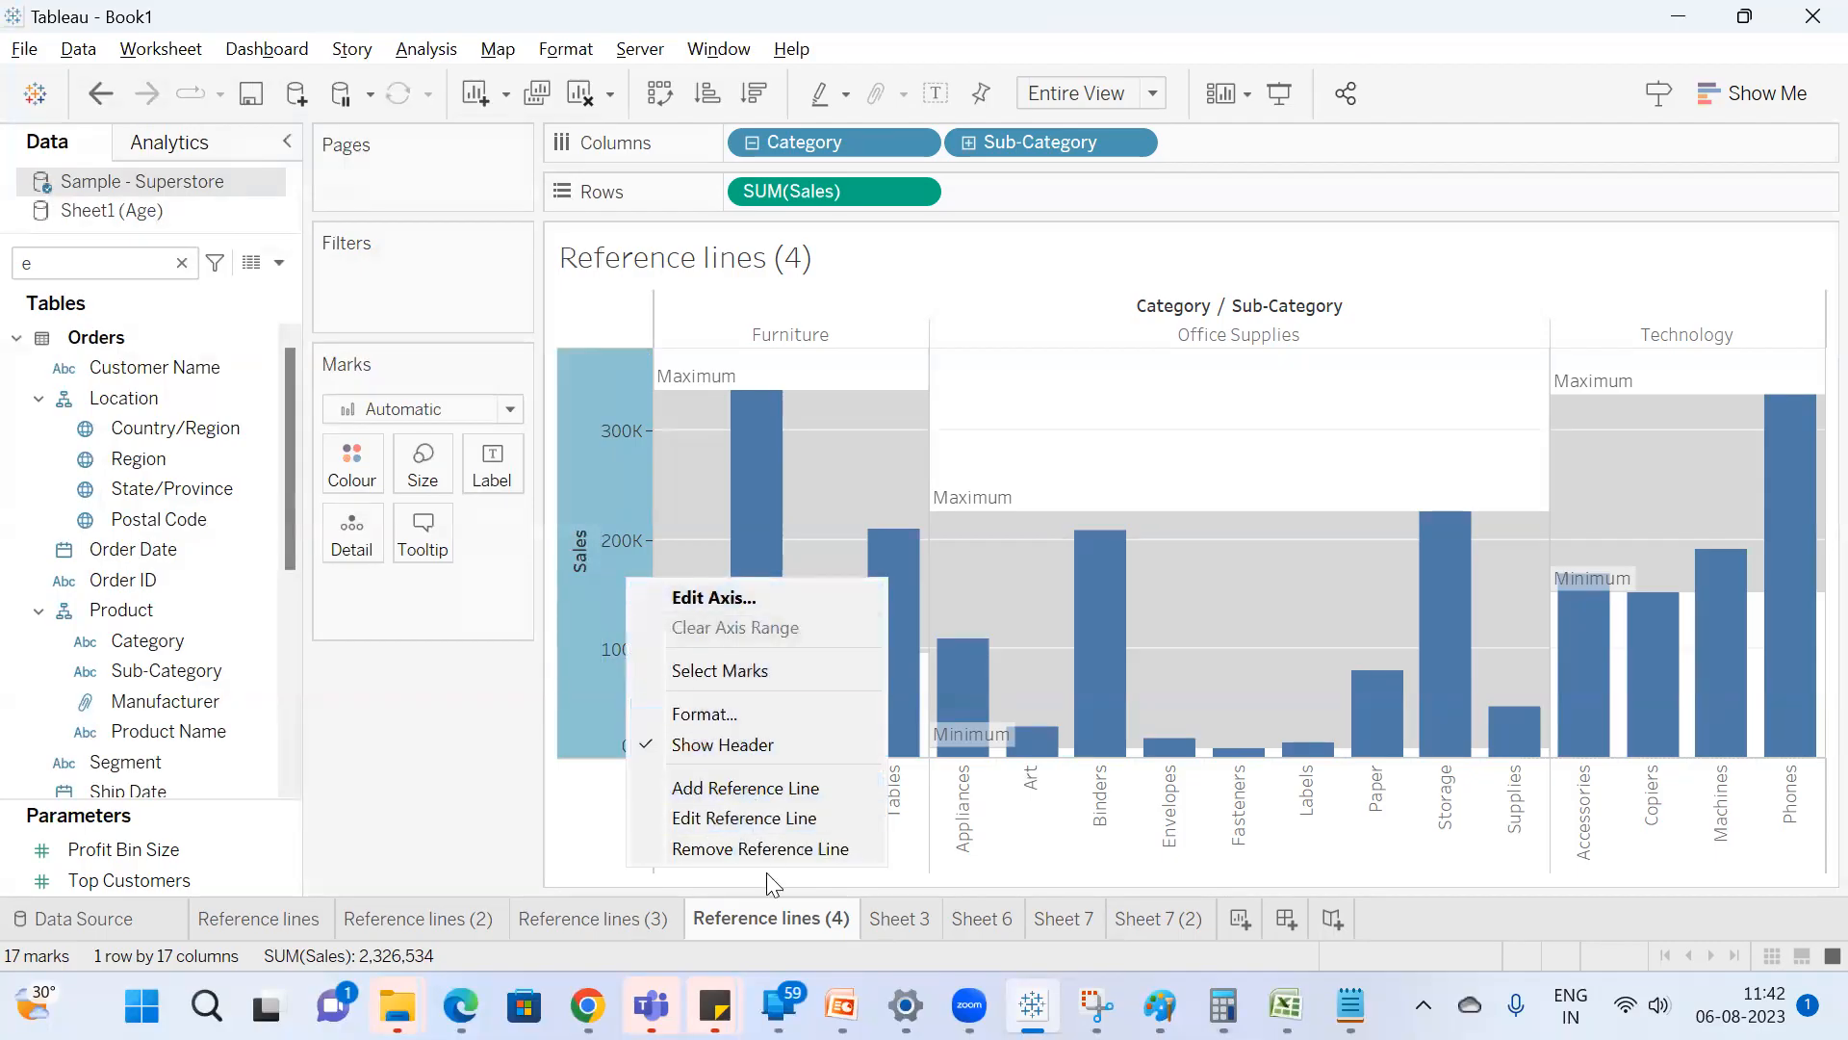
{"action": "left_click", "coordinate": [760, 815]}
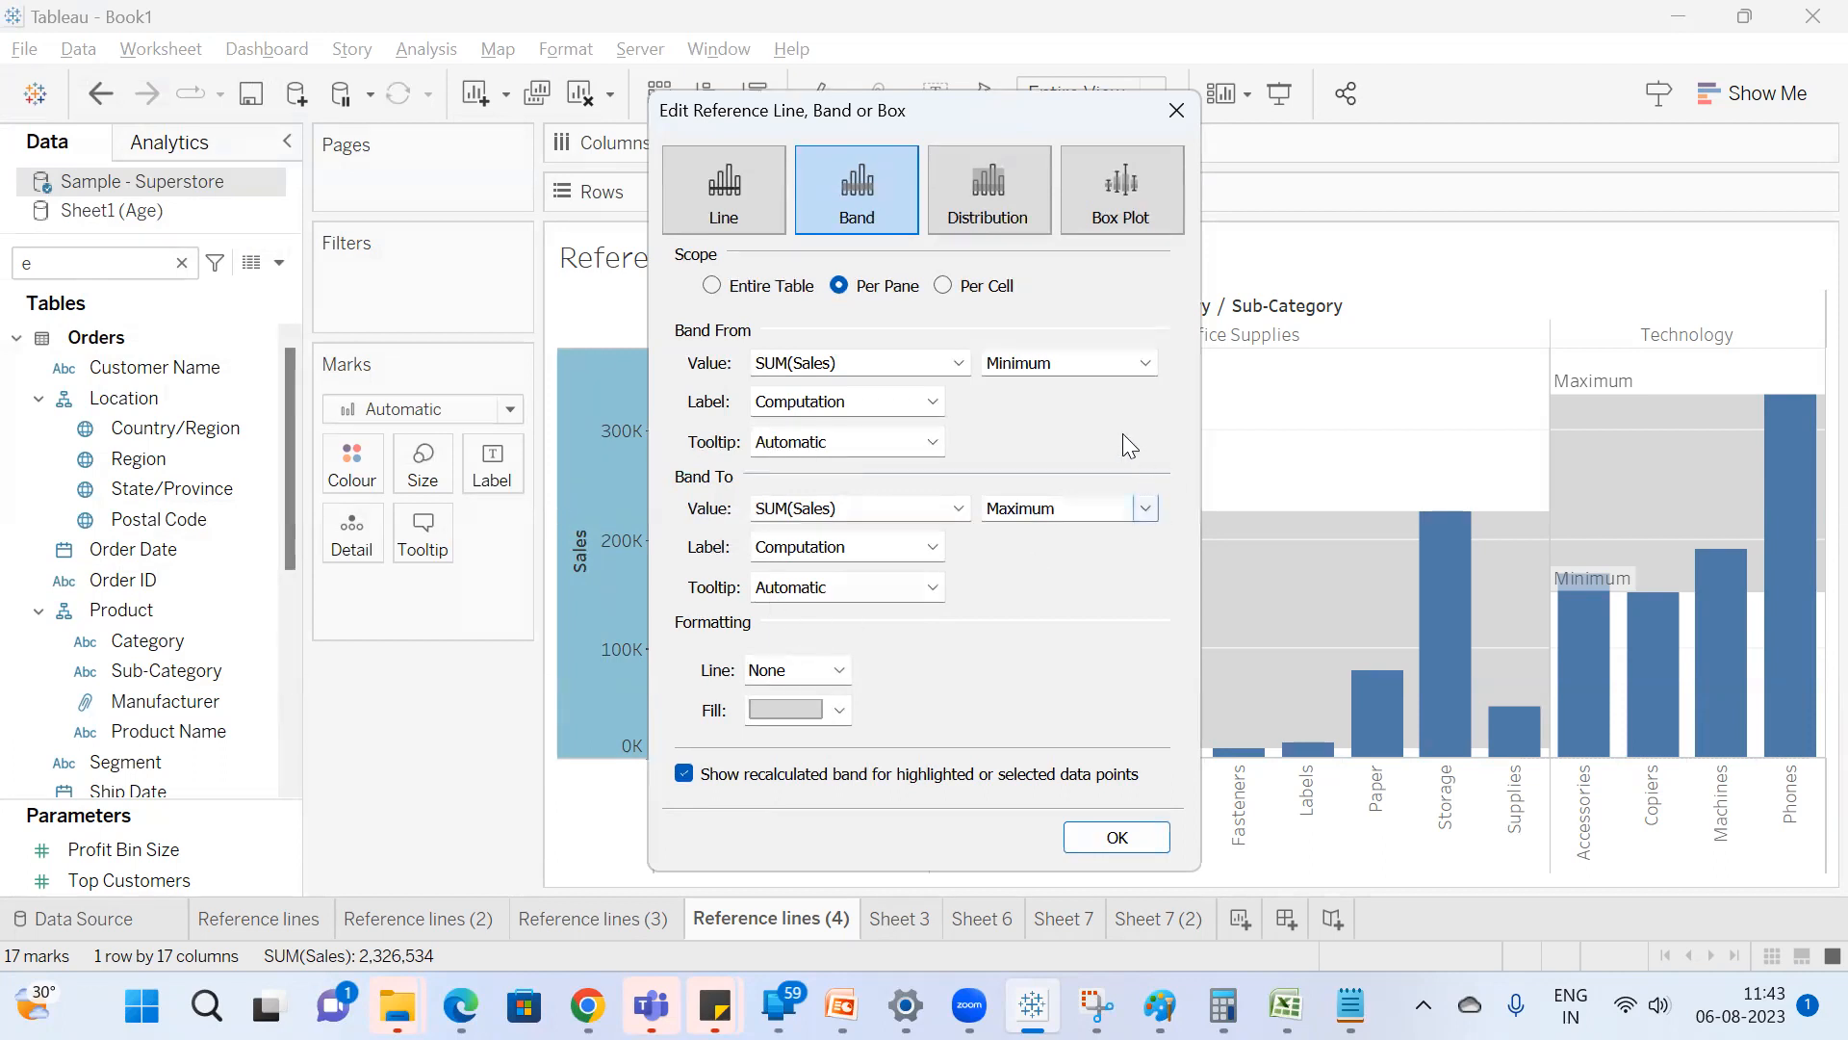
{"action": "left_click", "coordinate": [1059, 368]}
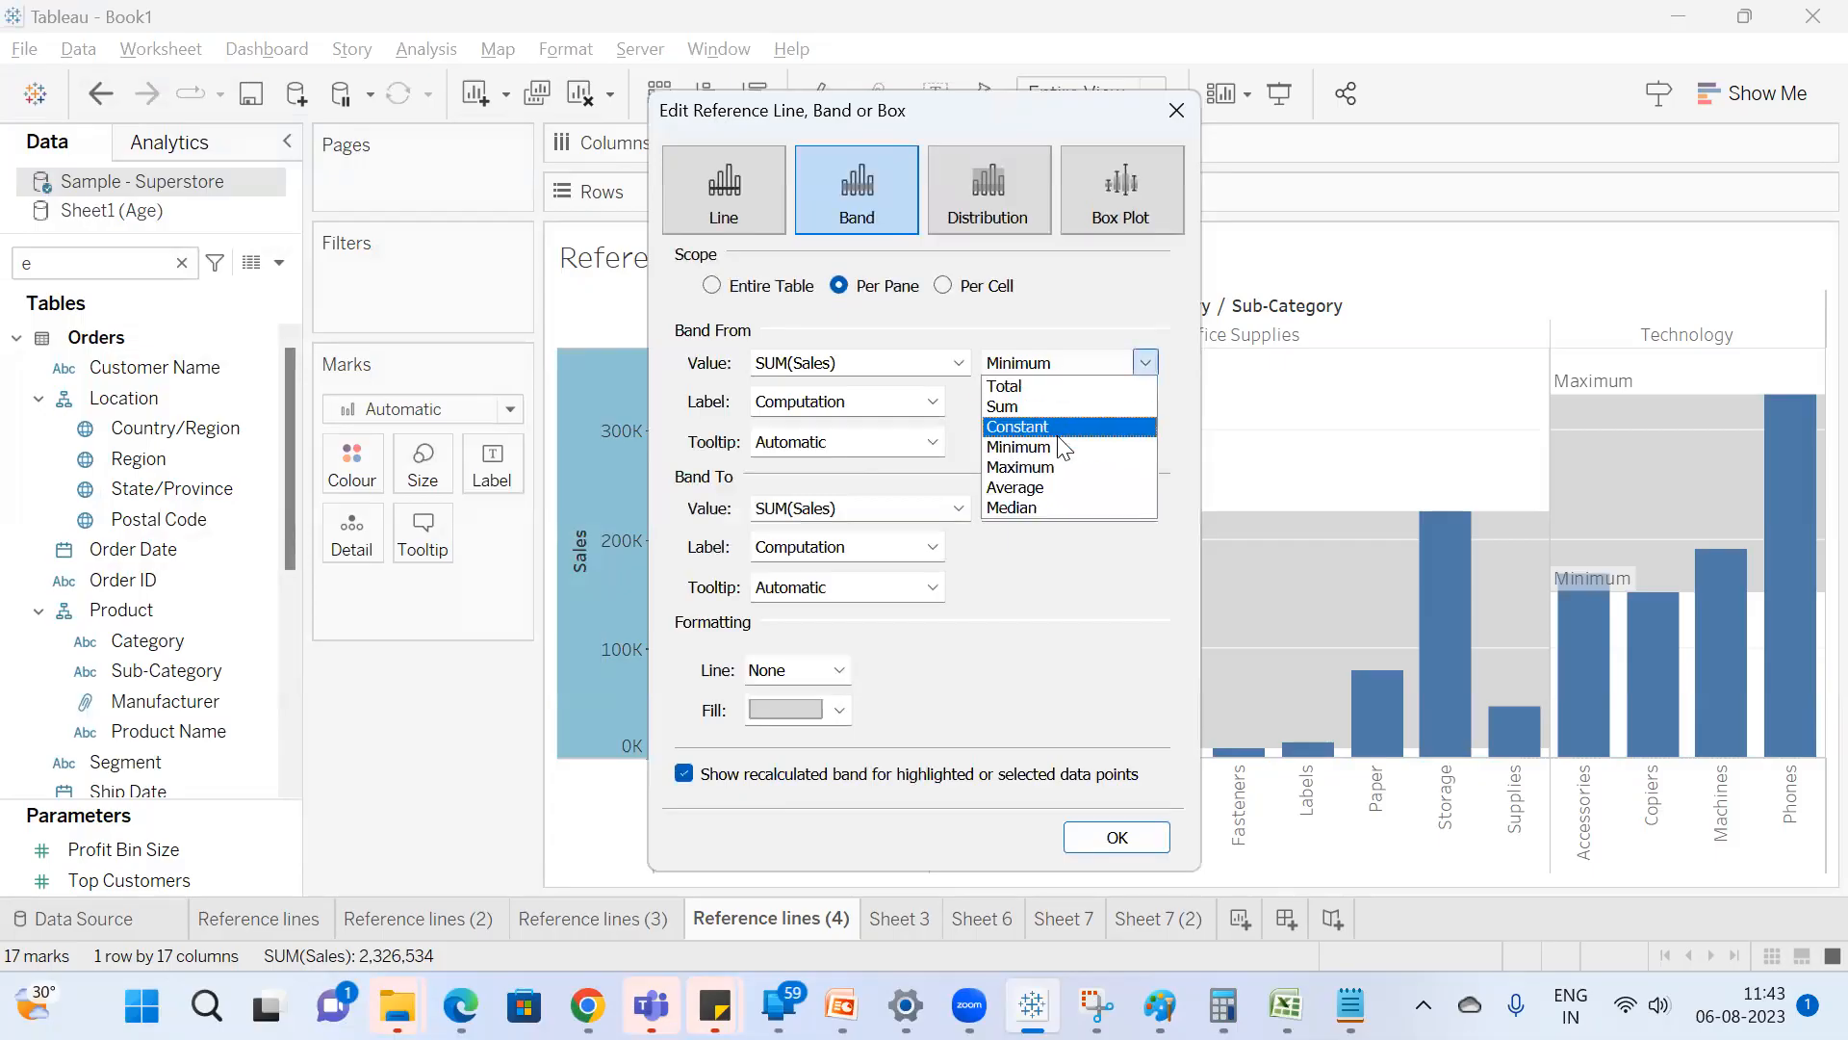
{"action": "left_click", "coordinate": [1049, 483]}
{"action": "left_click", "coordinate": [1070, 504]}
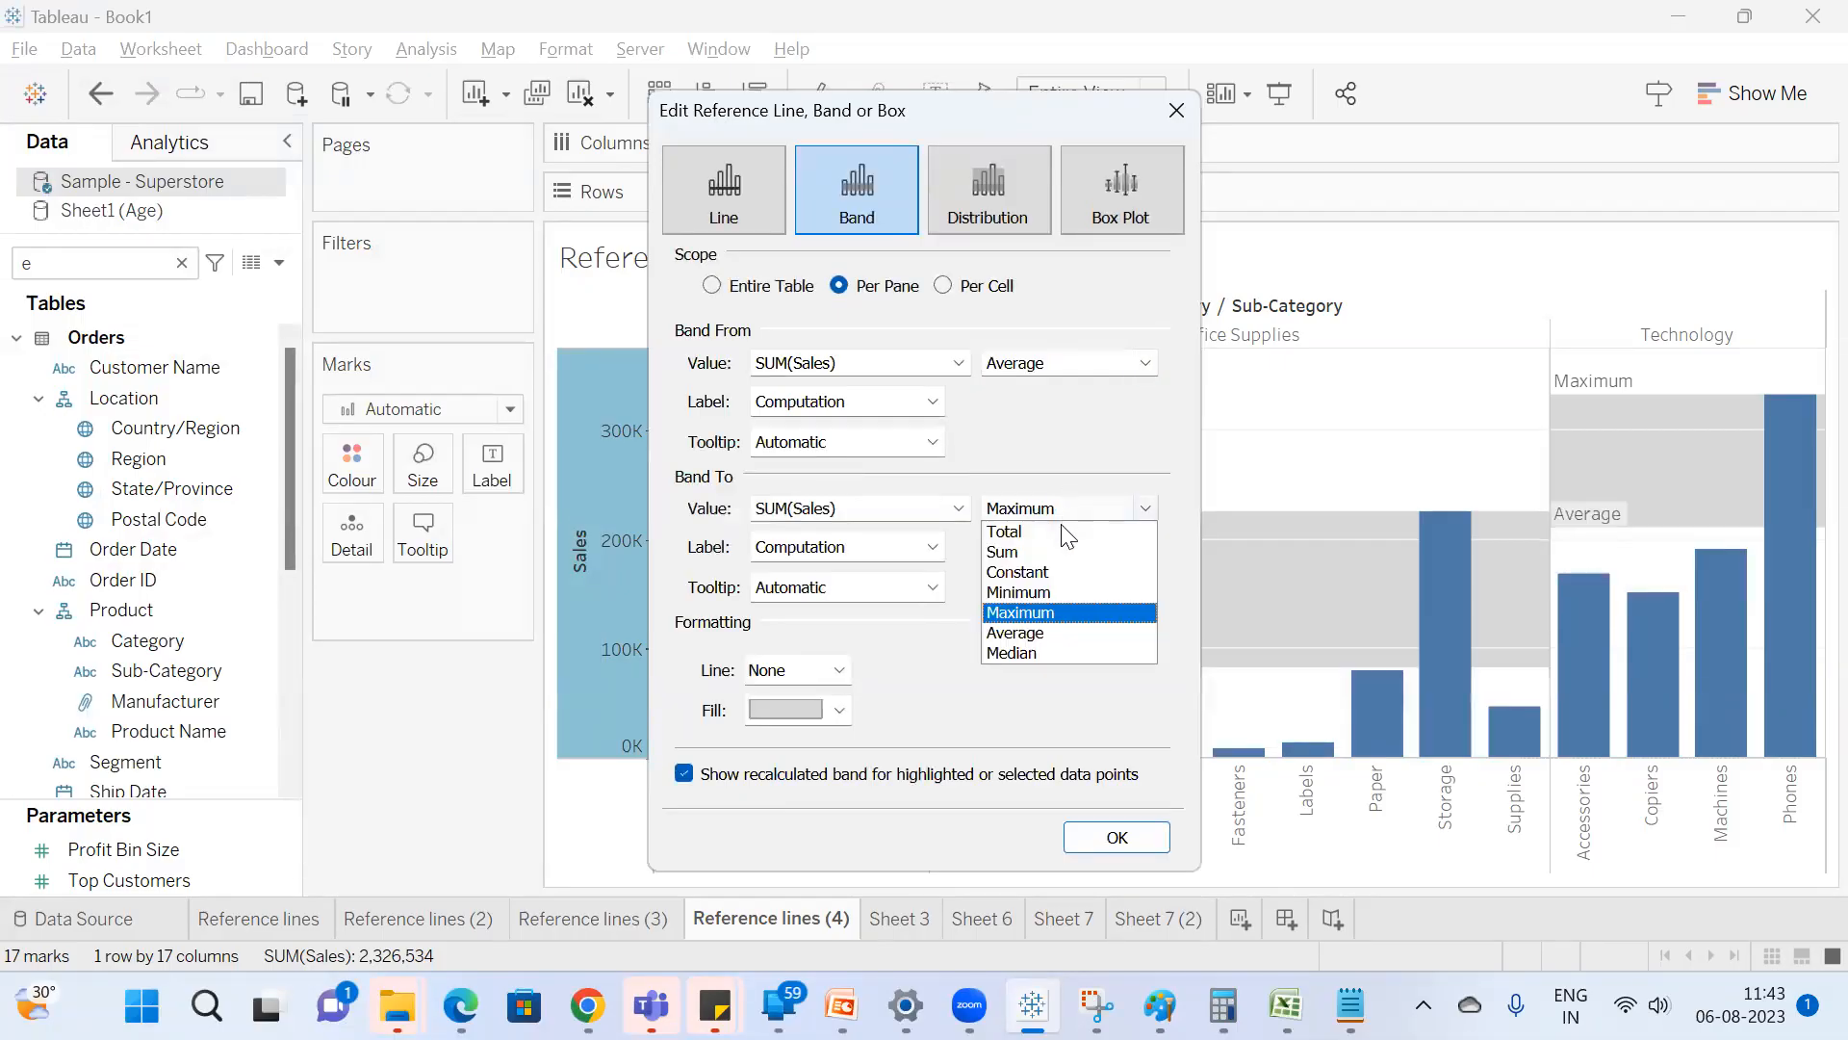
{"action": "left_click", "coordinate": [1040, 627]}
{"action": "left_click", "coordinate": [1155, 834]}
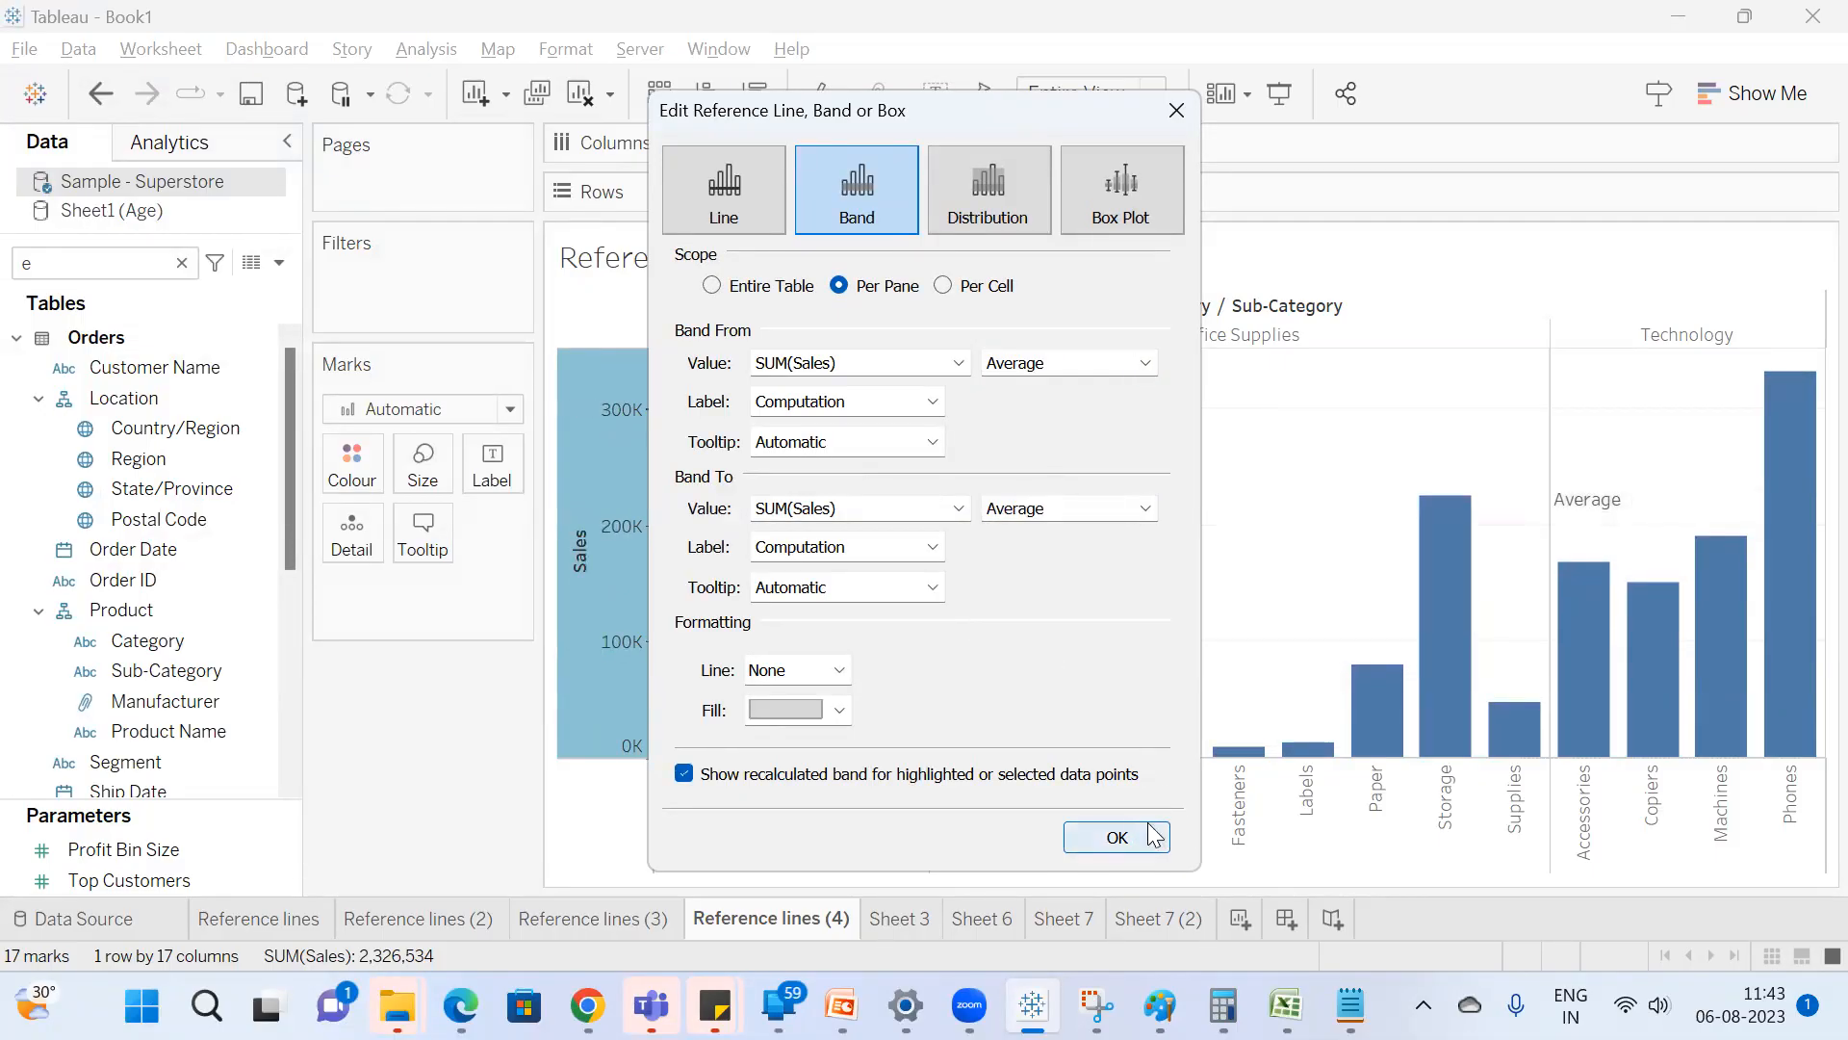
Edit the Sales band again and set its starting value to a constant of 100000.
{"action": "right_click", "coordinate": [625, 568]}
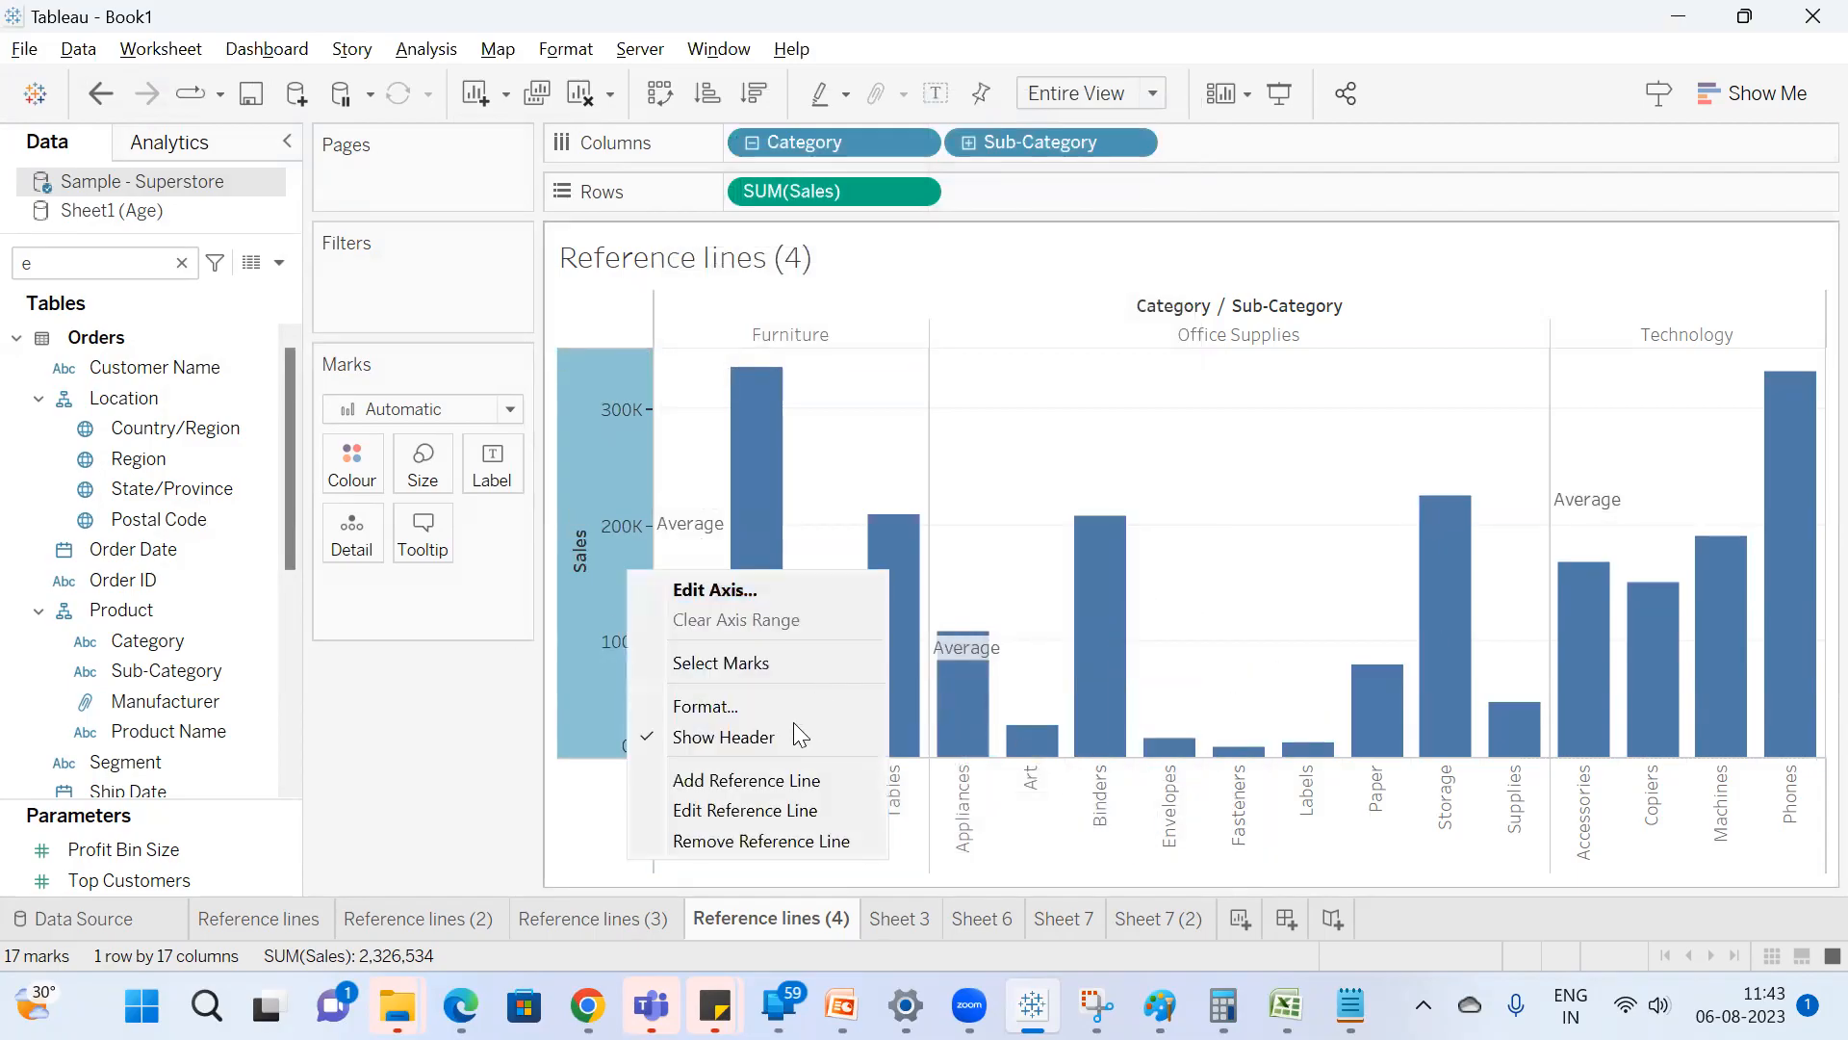
{"action": "left_click", "coordinate": [792, 809]}
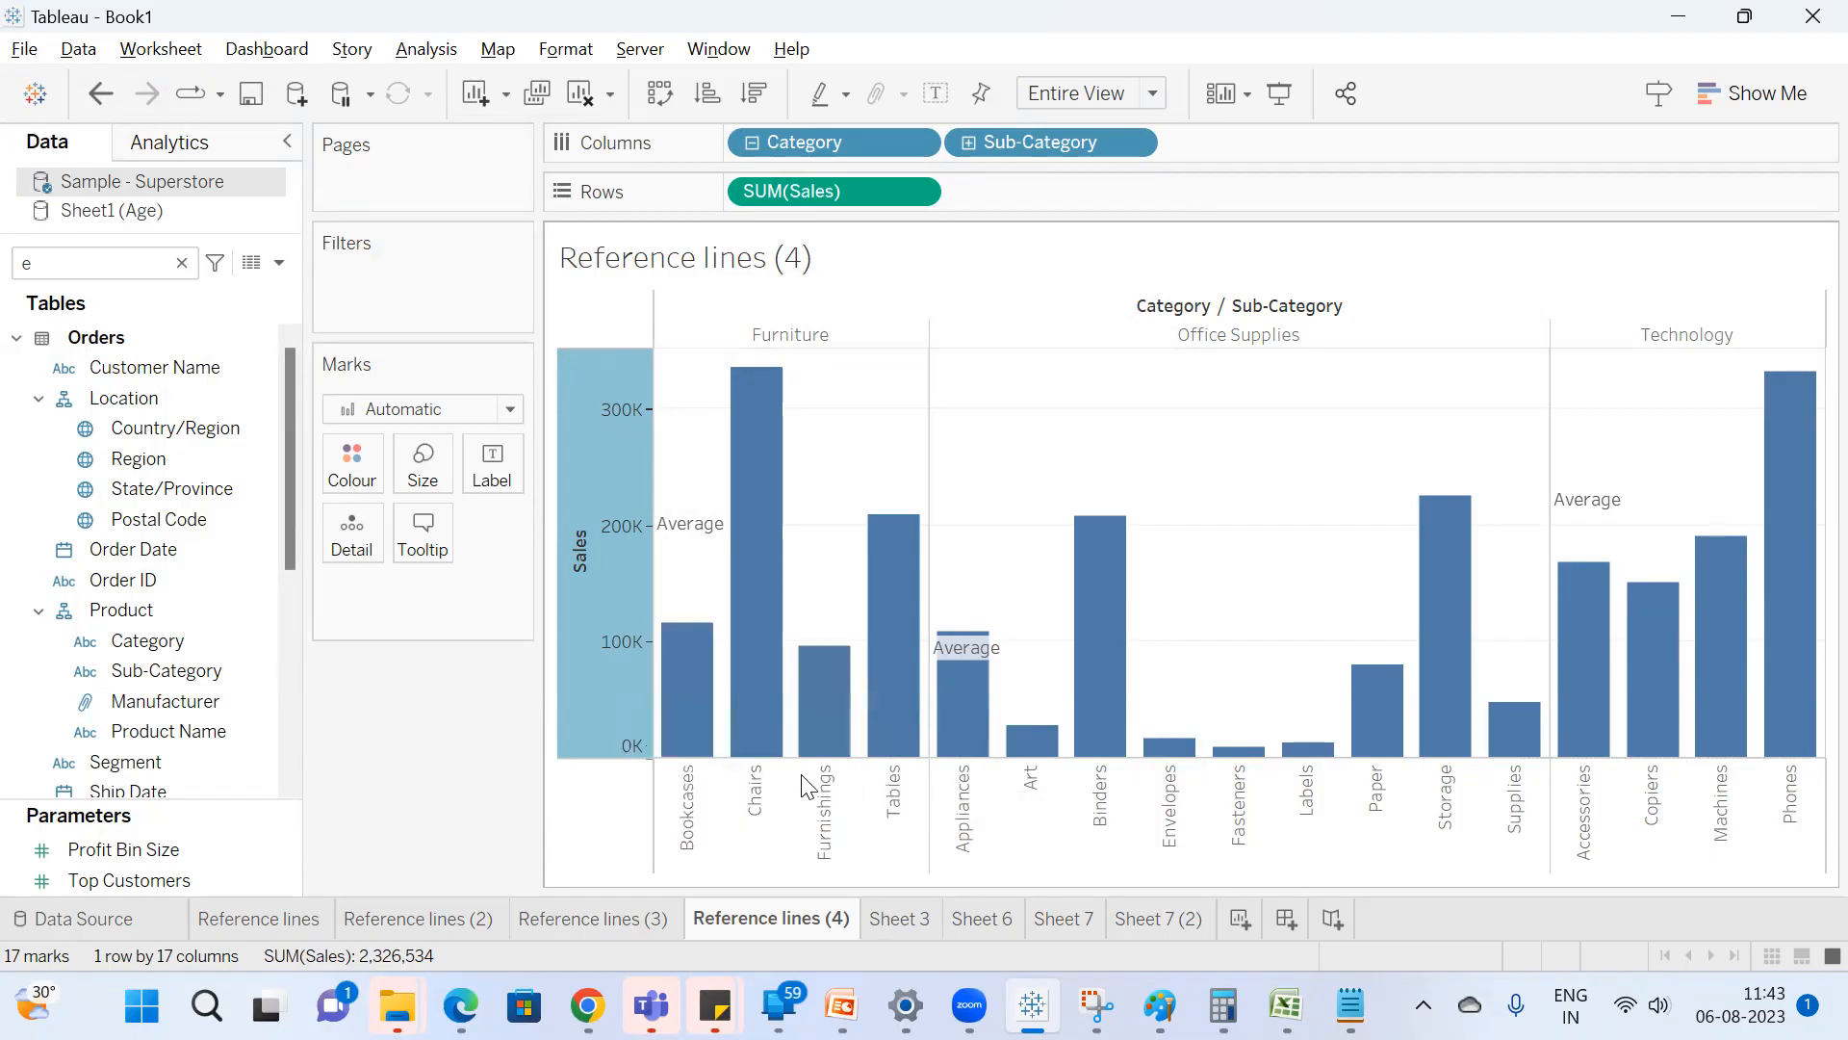
{"action": "left_click", "coordinate": [1049, 364]}
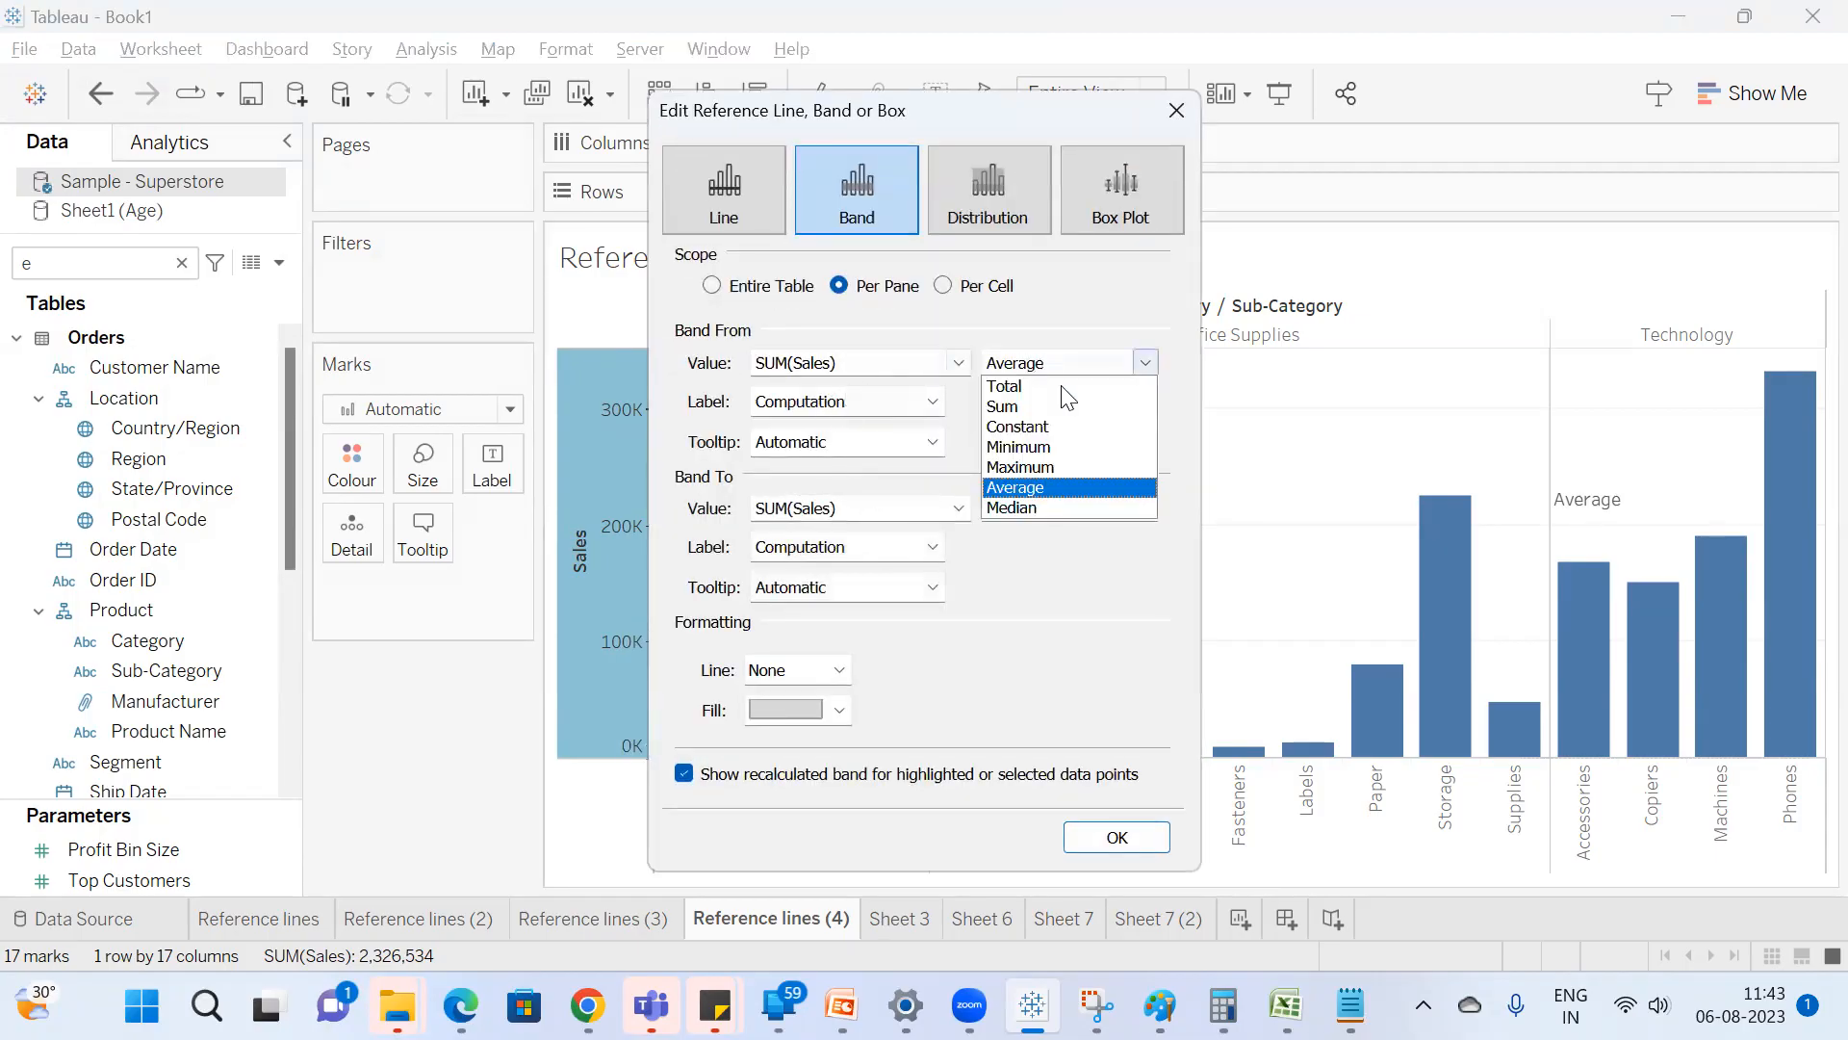
{"action": "left_click", "coordinate": [1045, 430]}
{"action": "left_click_drag", "start_coordinate": [878, 363], "coordinate": [531, 364]}
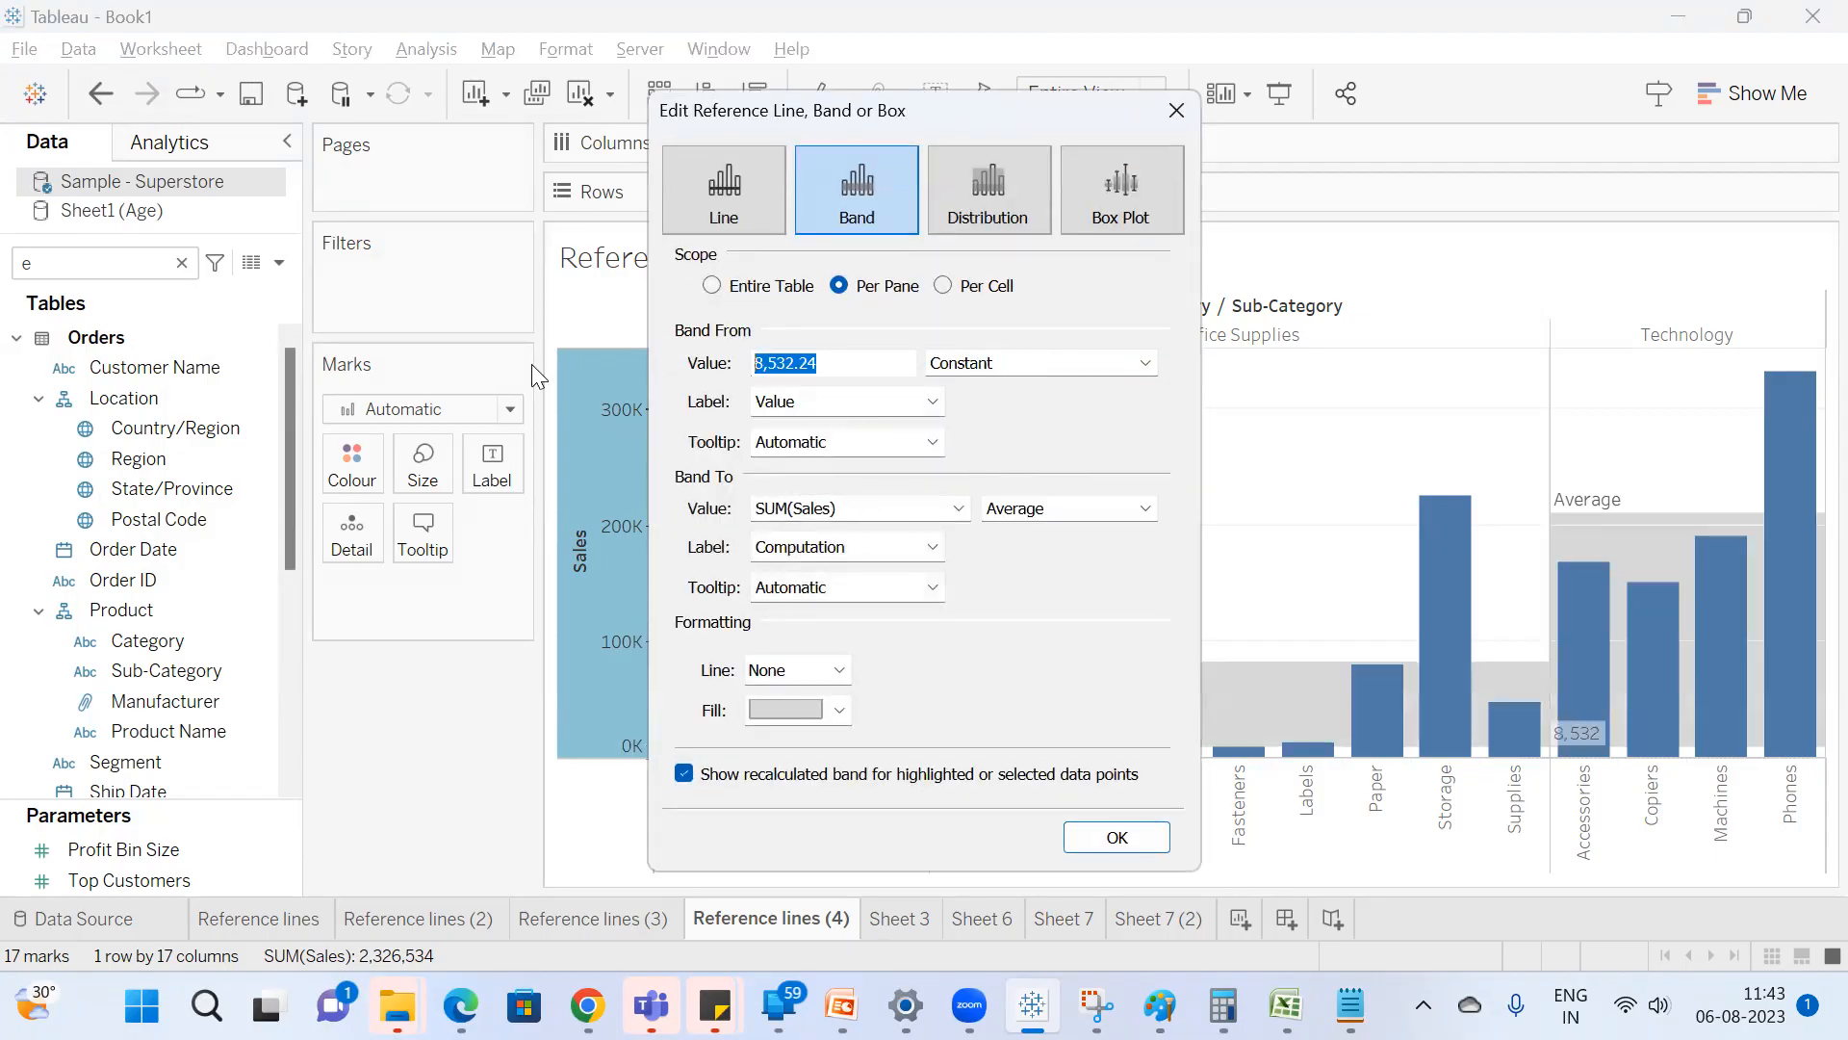
{"action": "type", "text": "100000"}
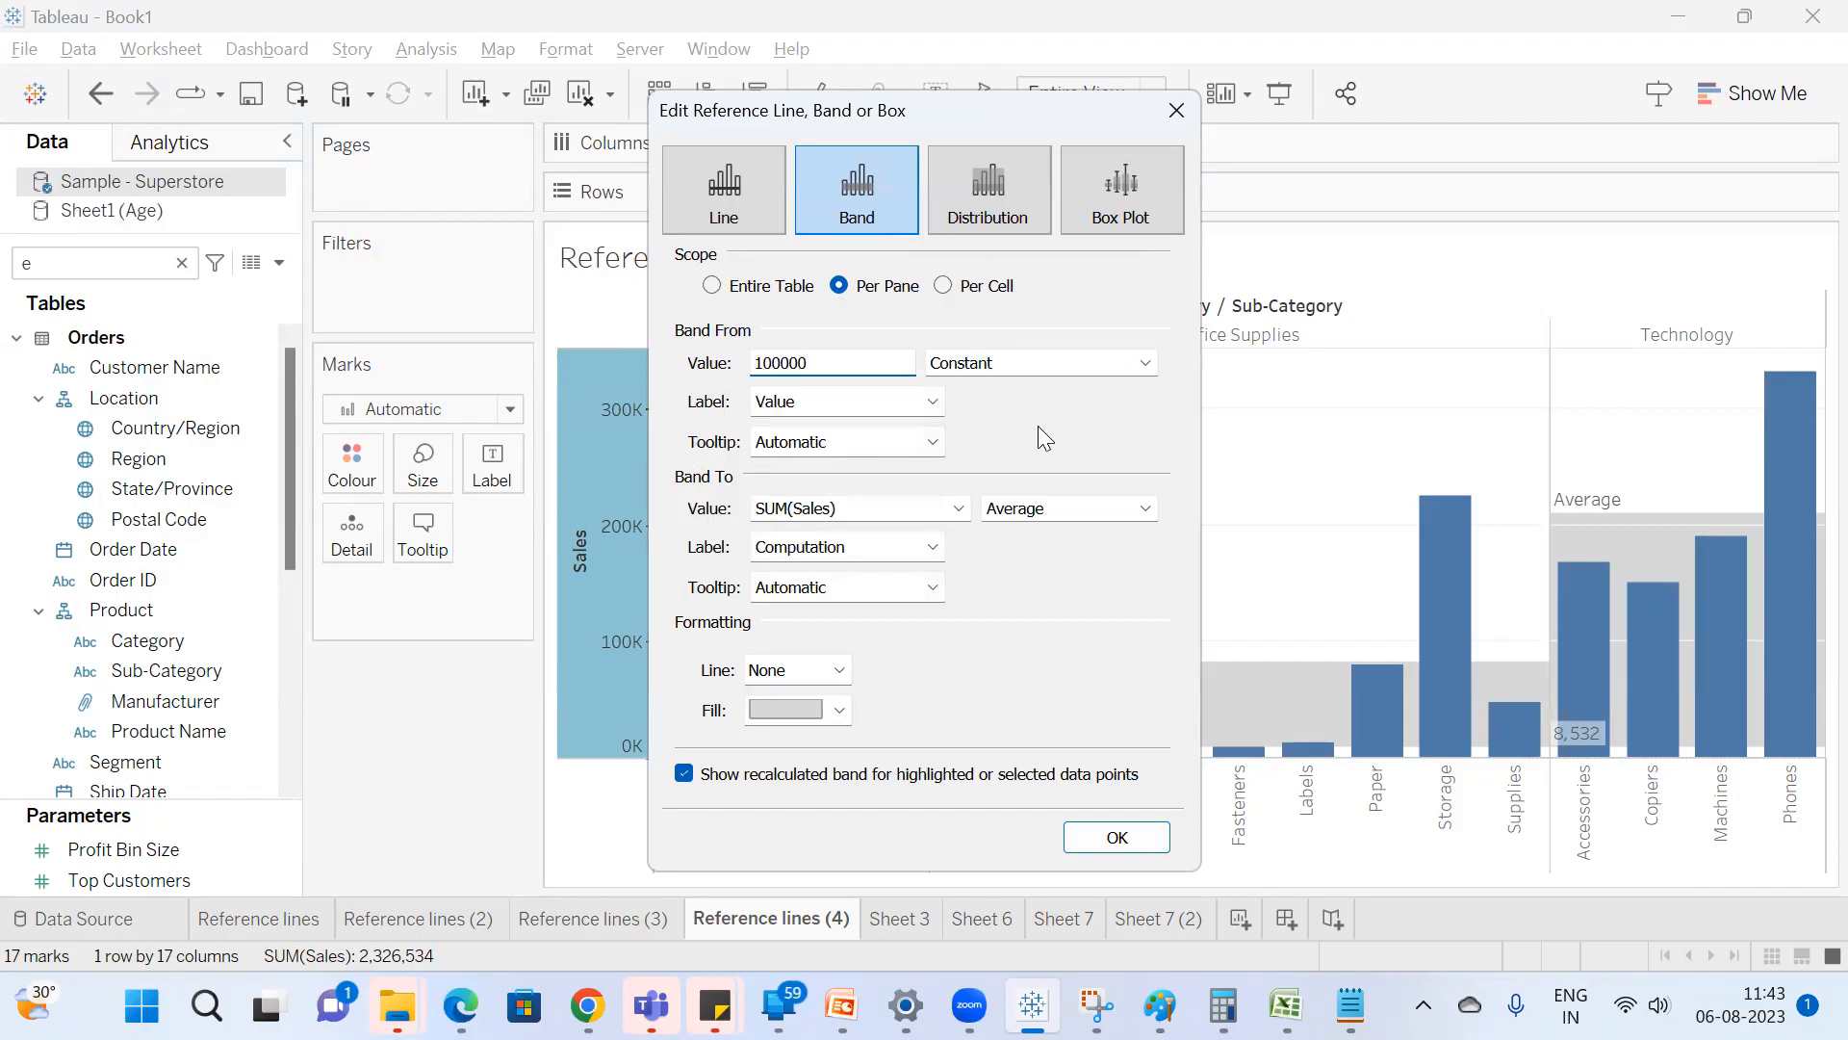
Set the Sales band's end value to a constant of 100000 and apply the band.
{"action": "left_click", "coordinate": [1054, 508]}
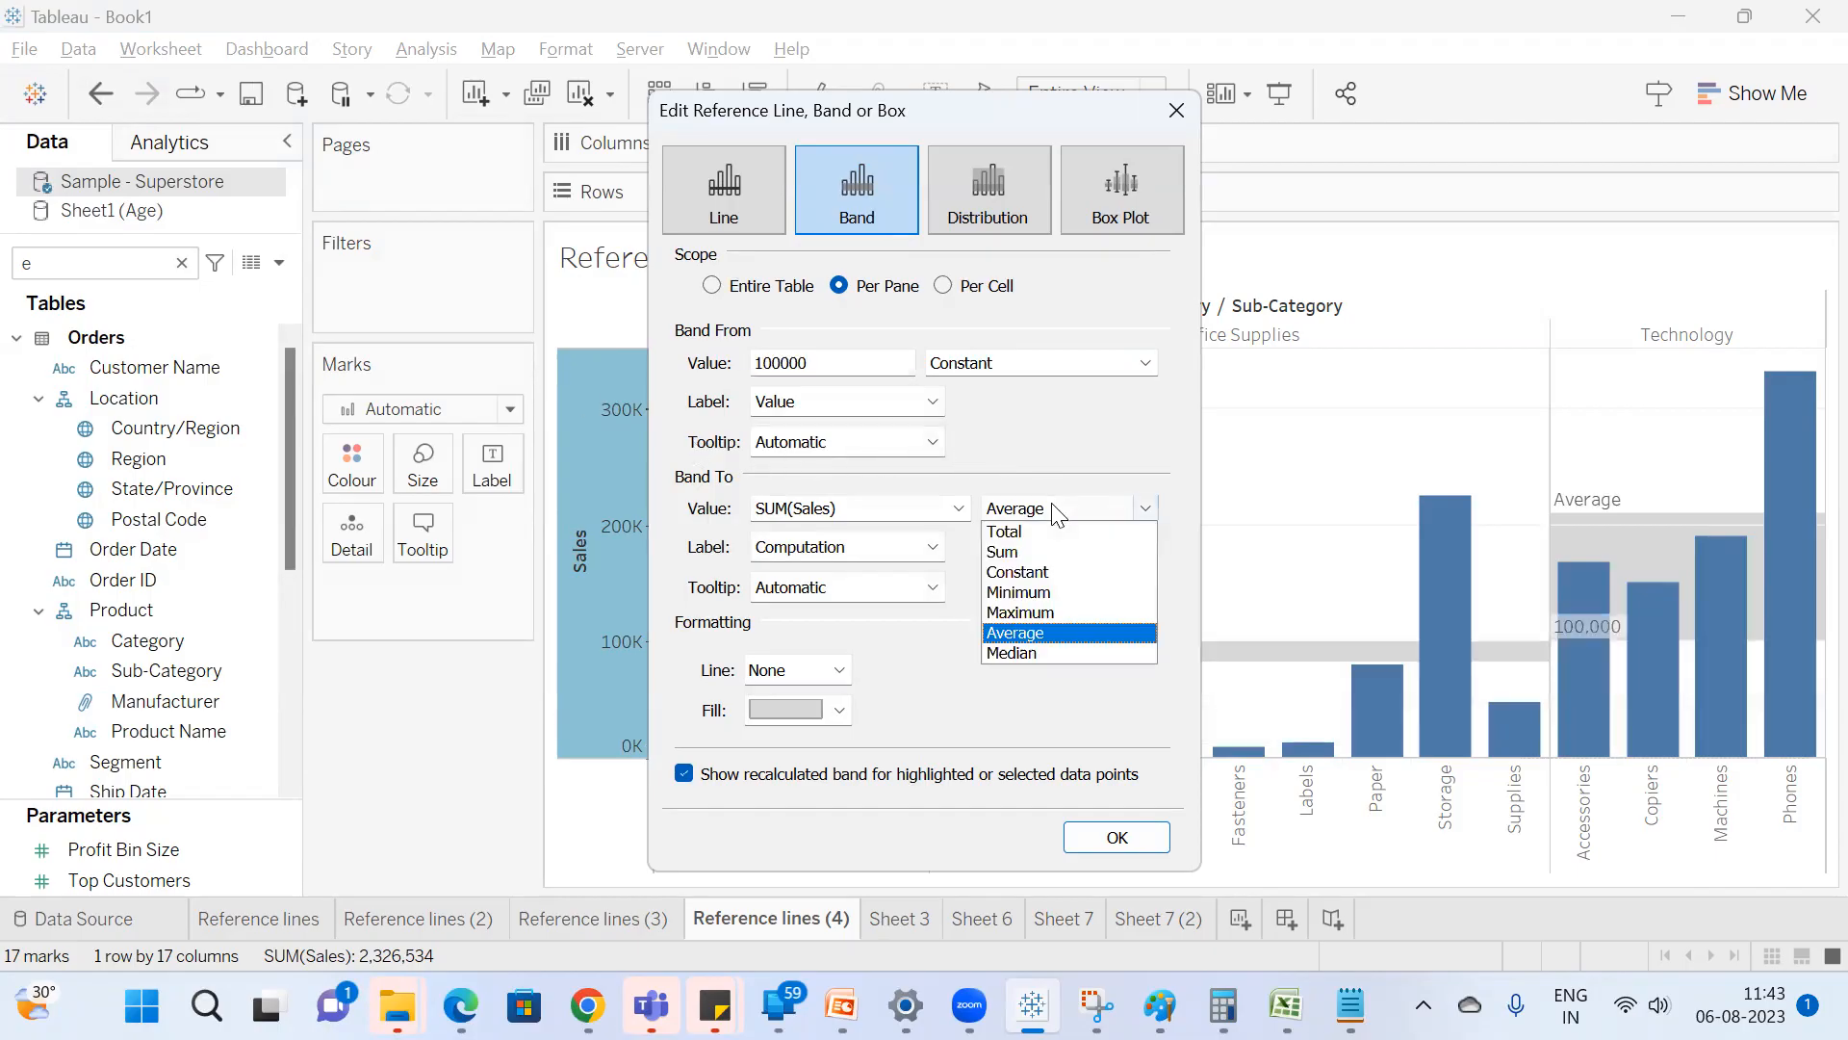
{"action": "left_click", "coordinate": [1052, 572]}
{"action": "double_click", "coordinate": [891, 507]}
{"action": "type", "text": "100000"}
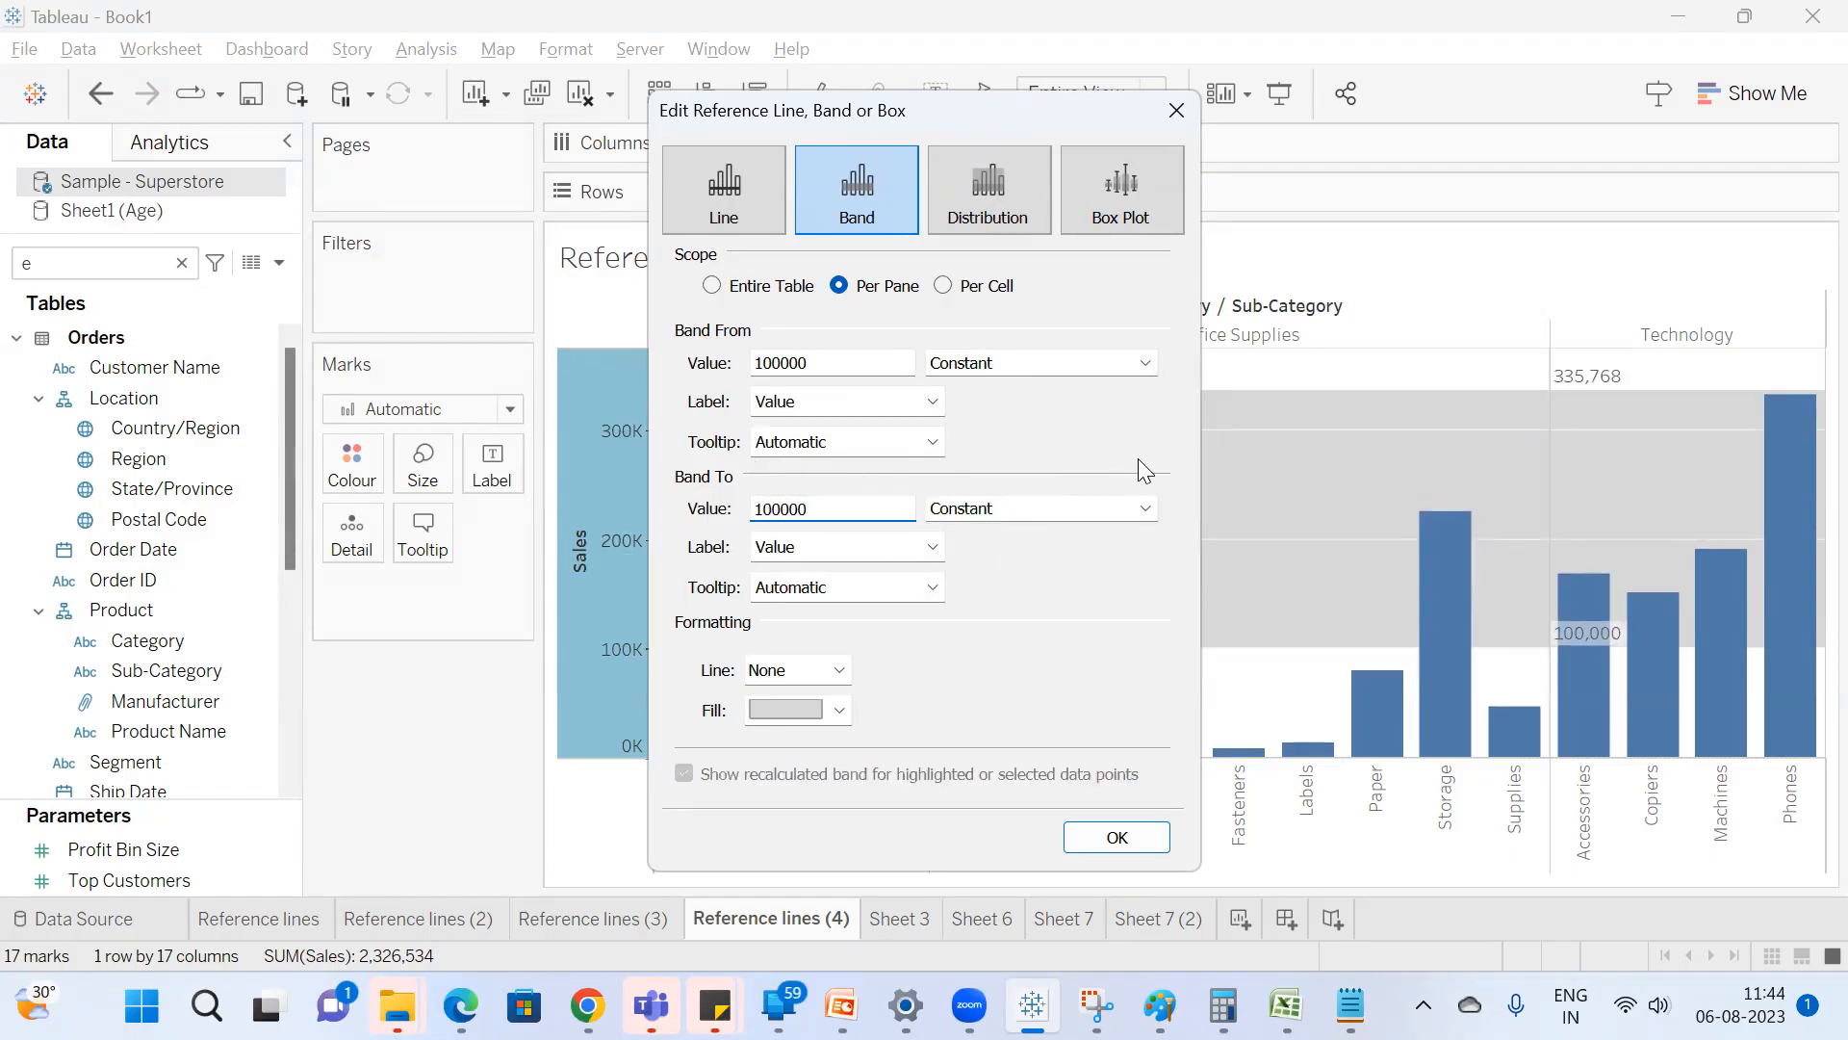
{"action": "left_click", "coordinate": [1135, 847]}
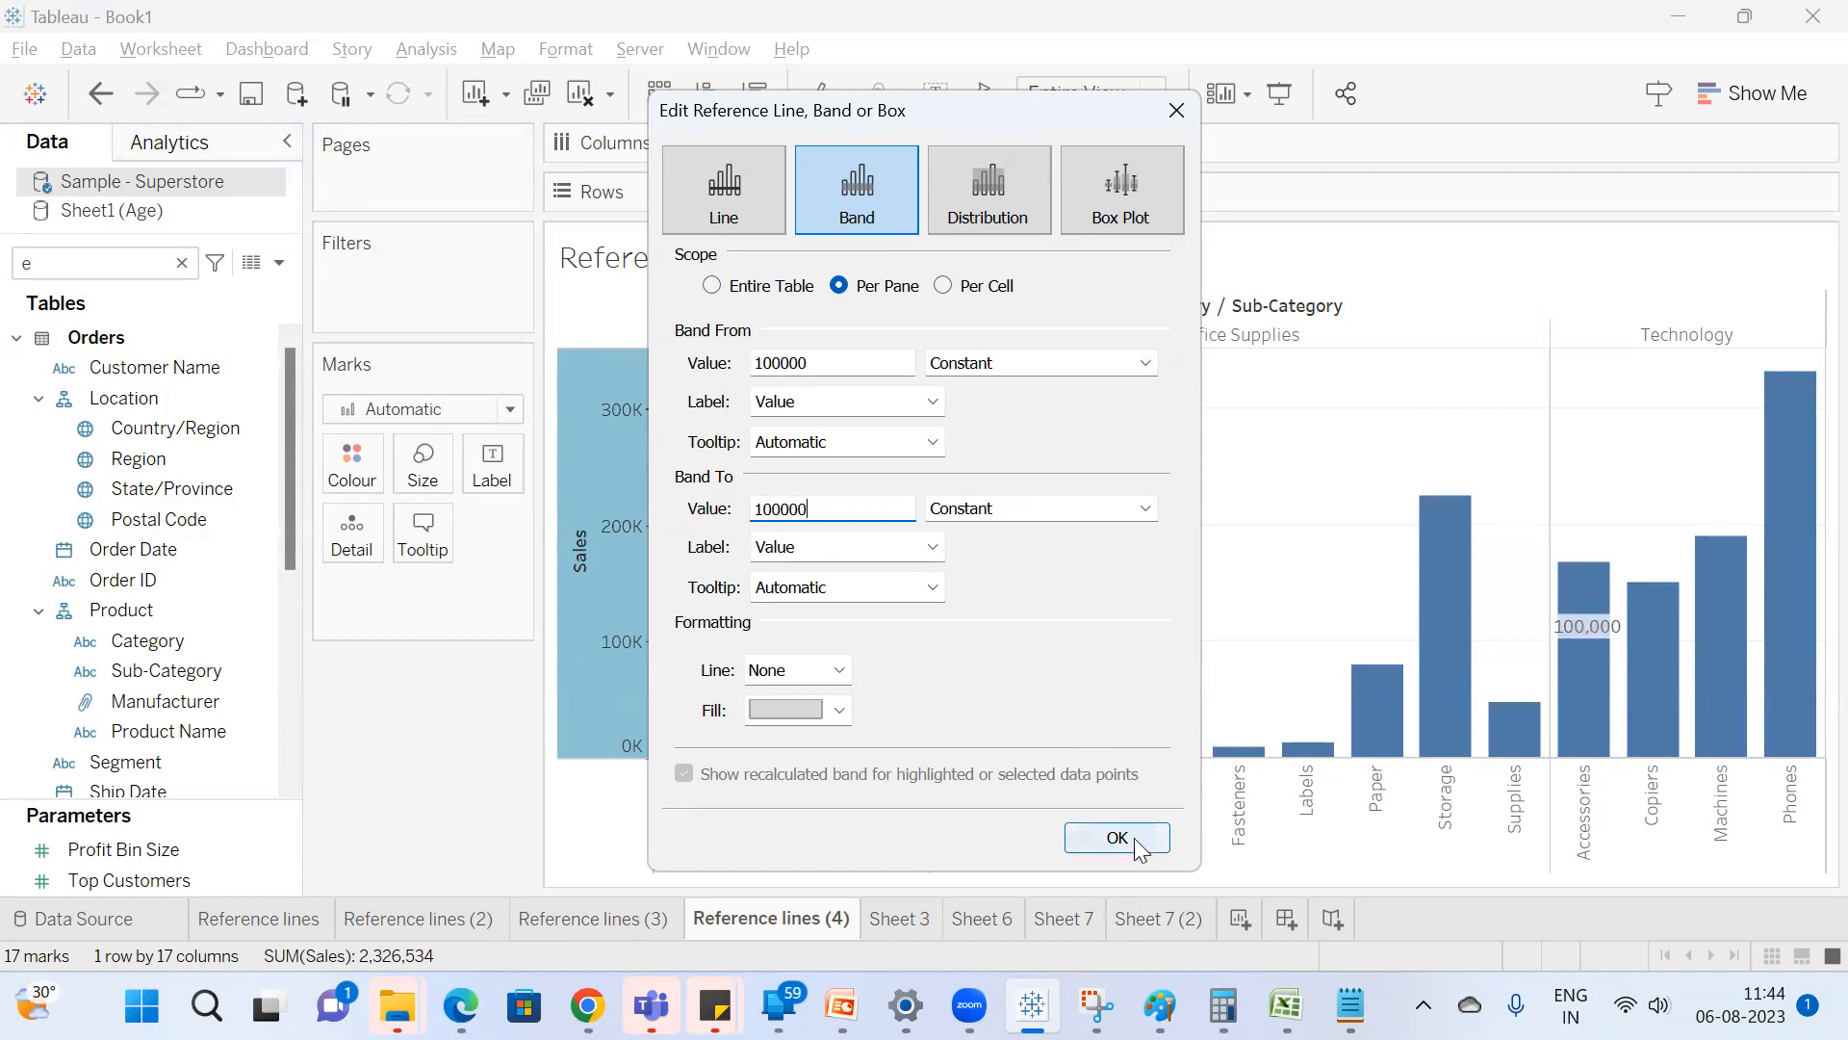
Edit the Sales band so that its end value is a constant of 200000, and apply it.
{"action": "right_click", "coordinate": [622, 587]}
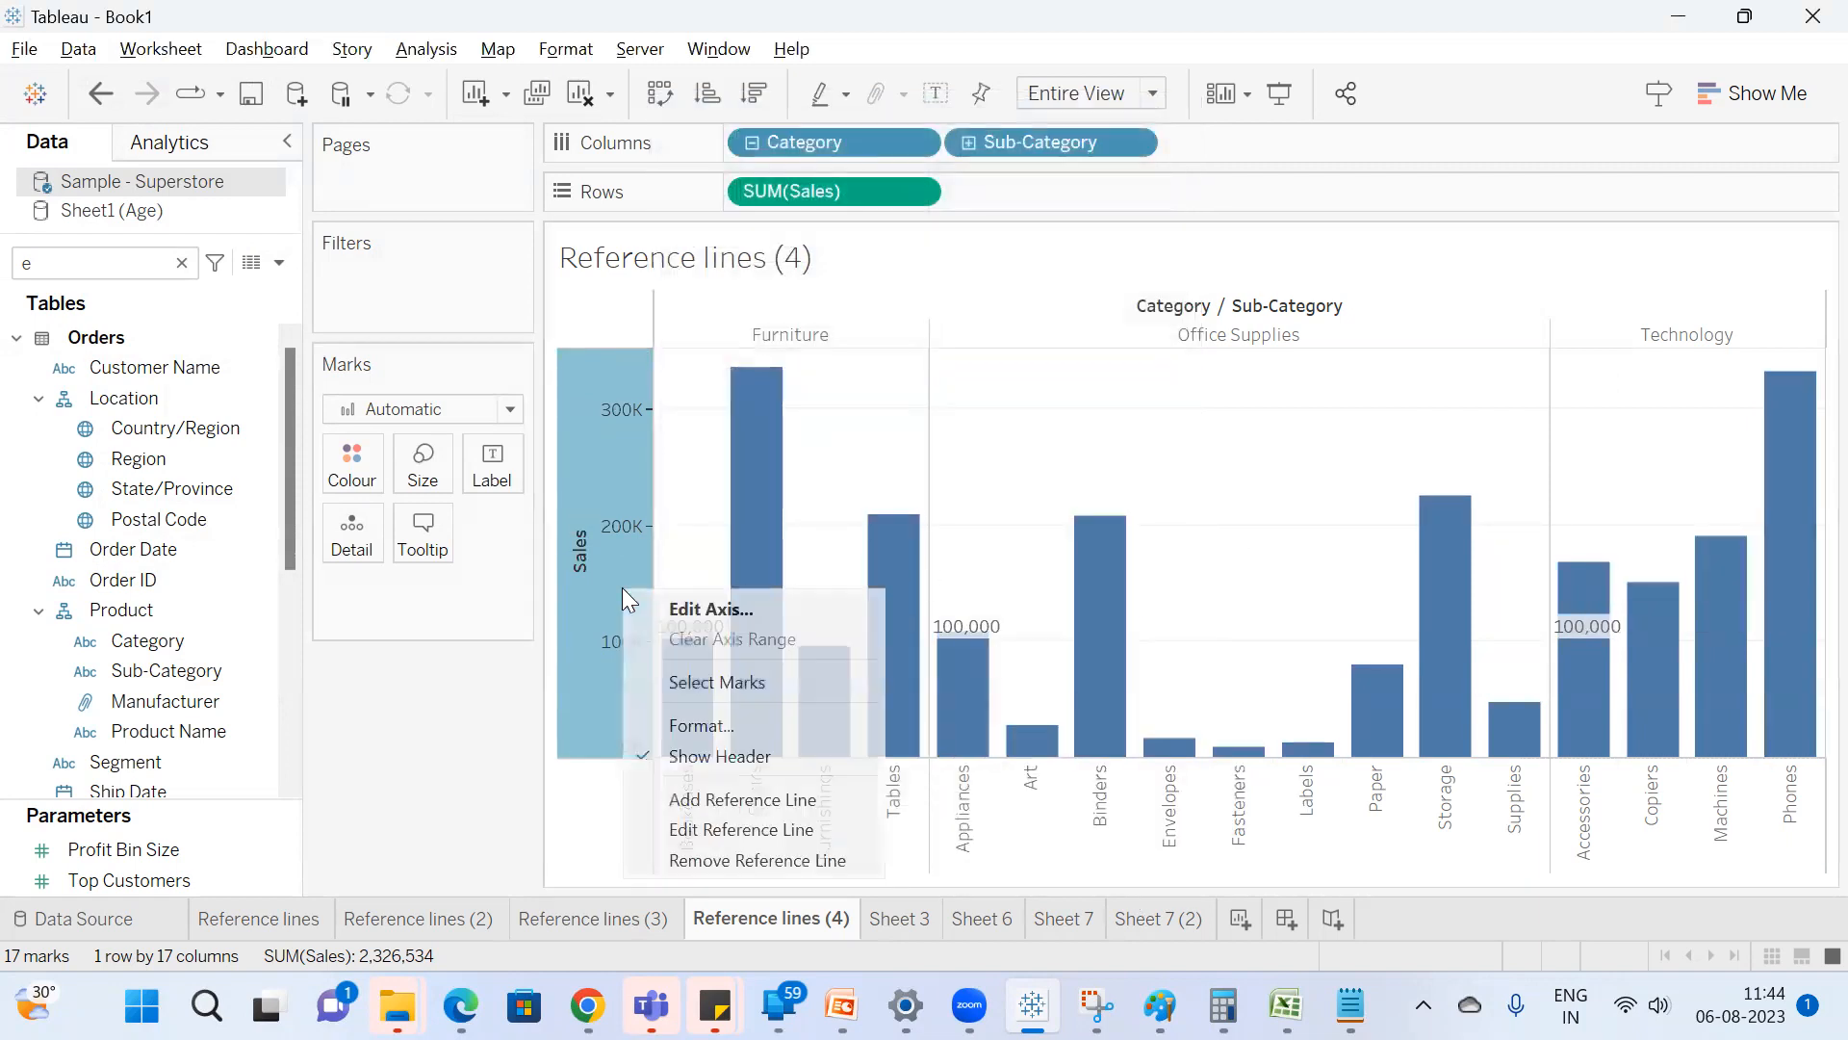
{"action": "left_click", "coordinate": [759, 826]}
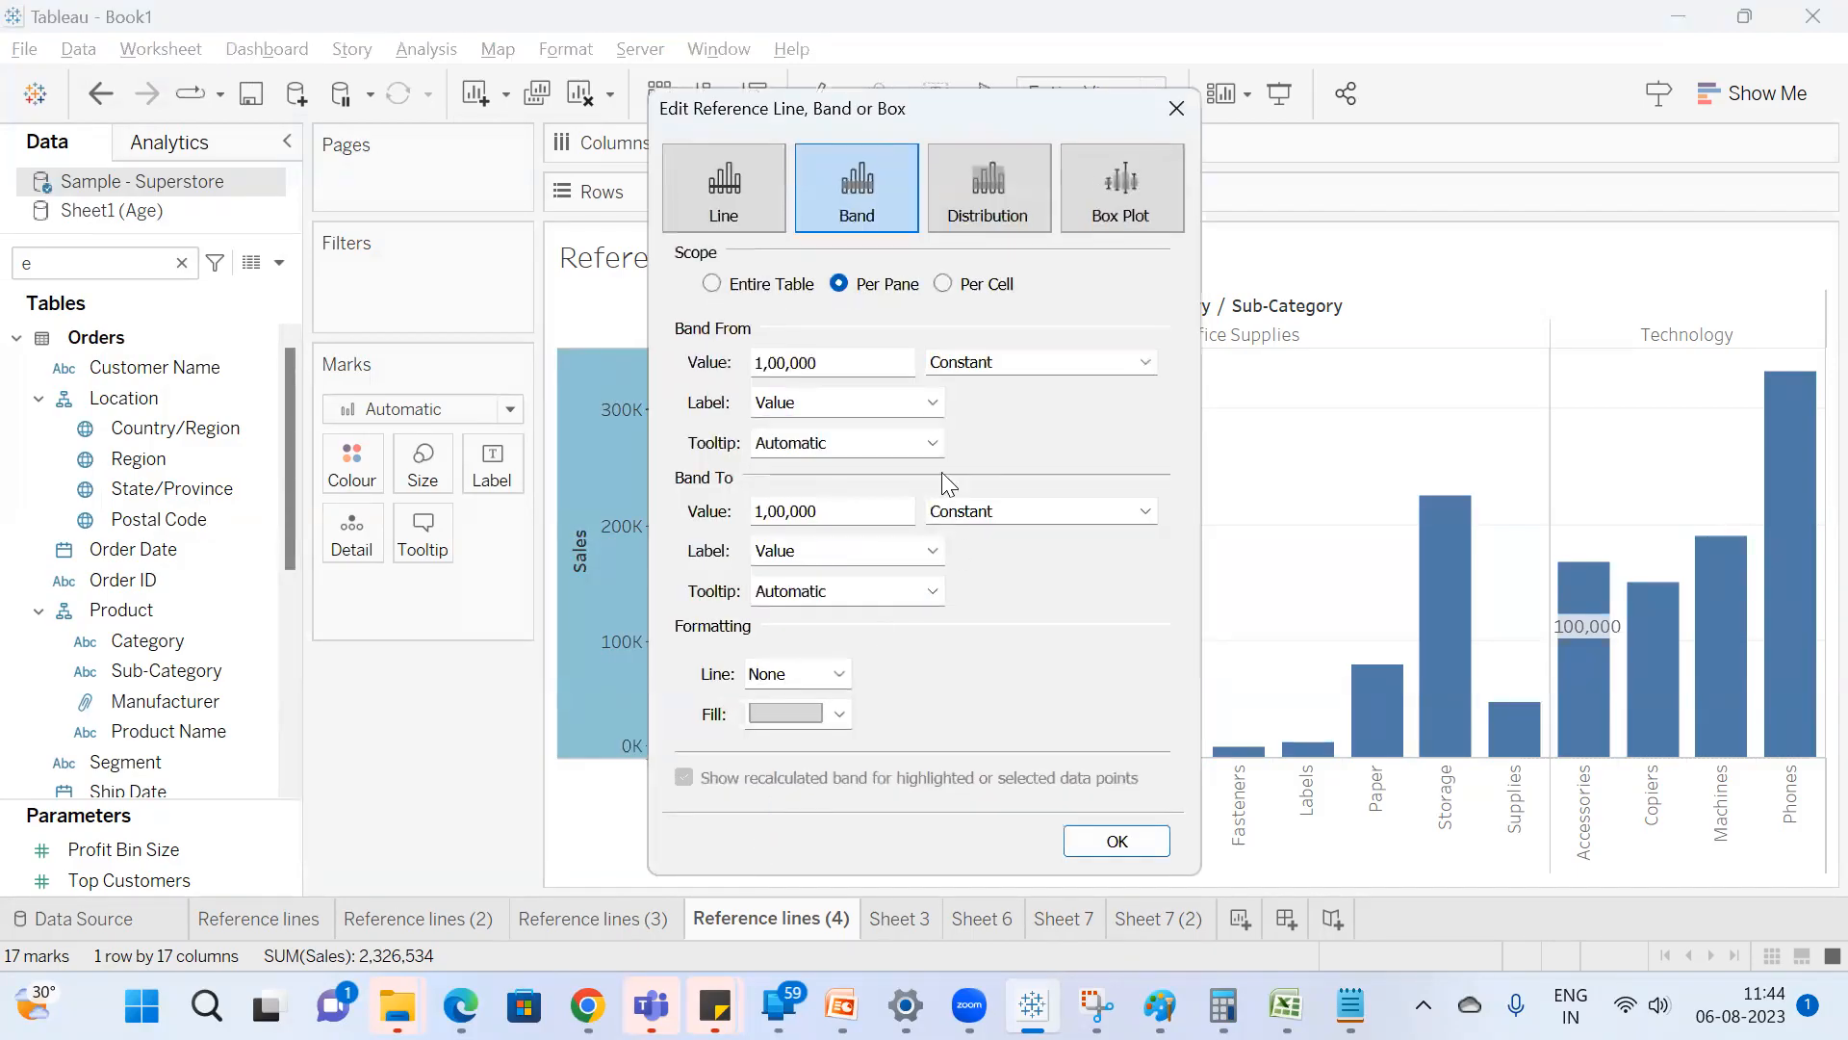
{"action": "double_click", "coordinate": [847, 361]}
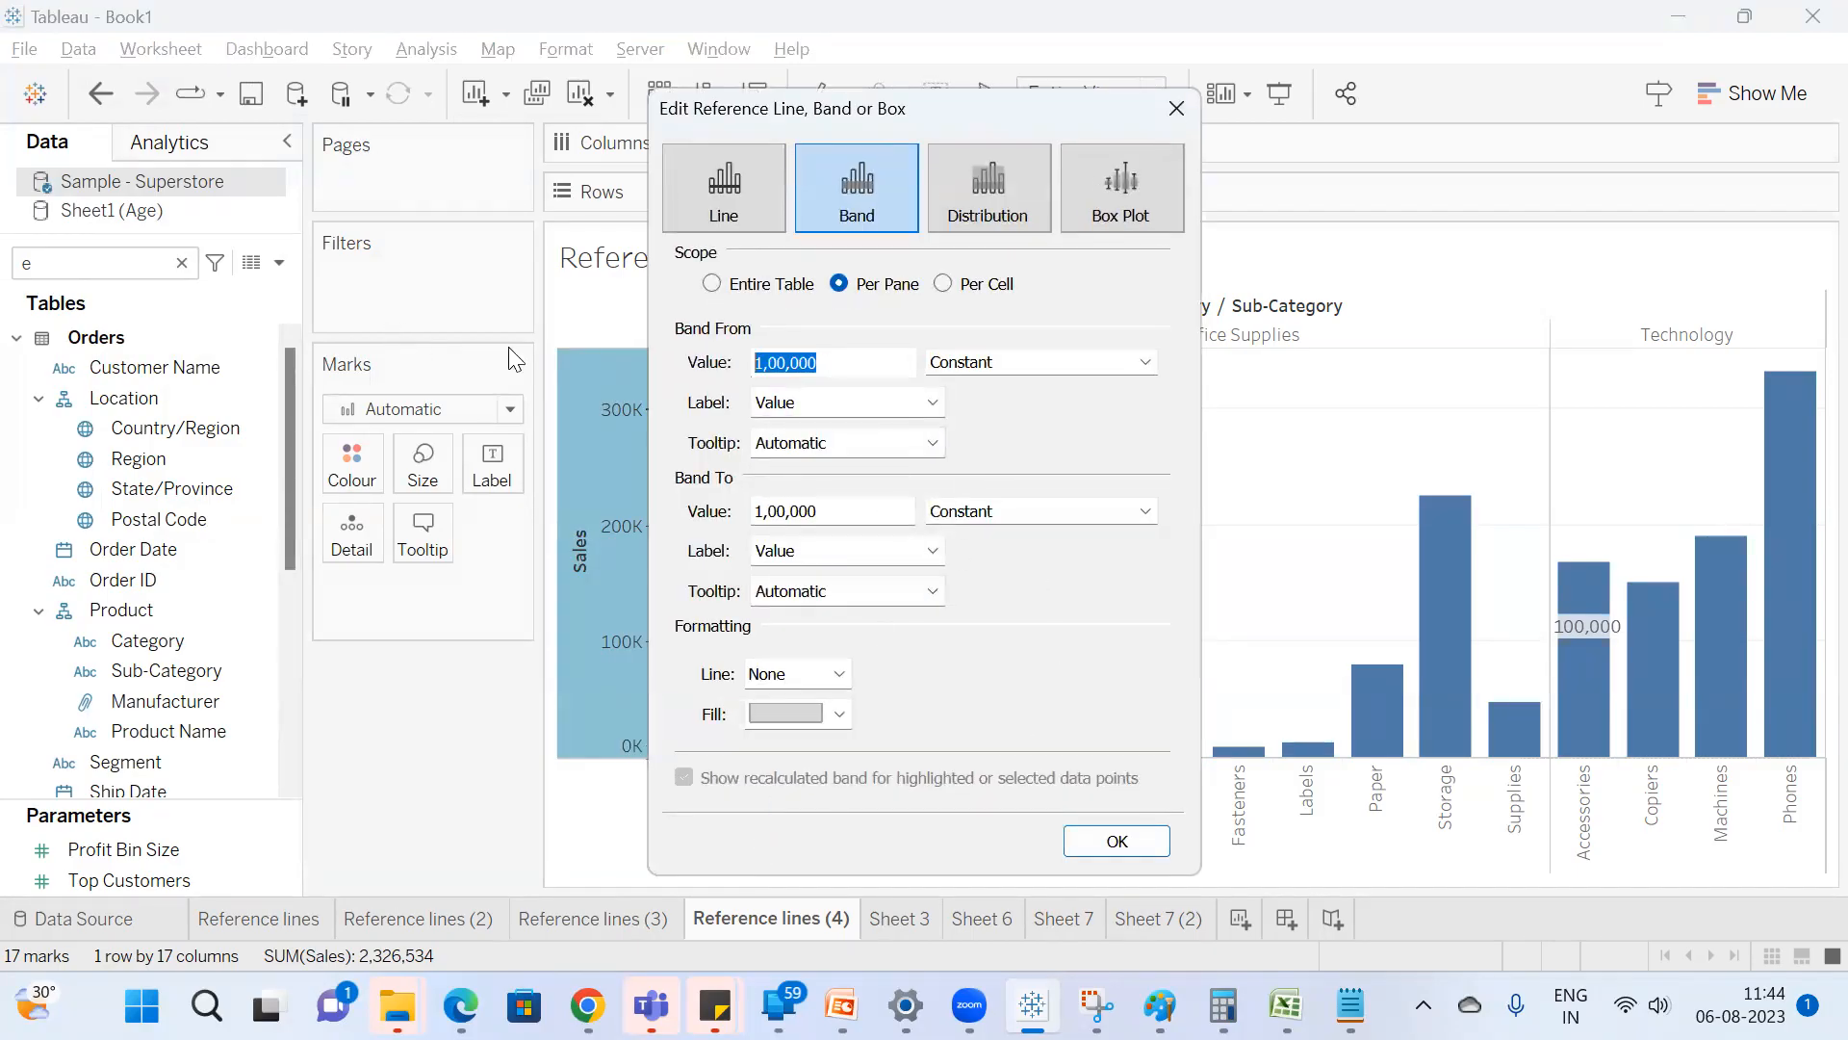
{"action": "left_click", "coordinate": [775, 510]}
{"action": "key", "text": "Delete"}
{"action": "type", "text": "2"}
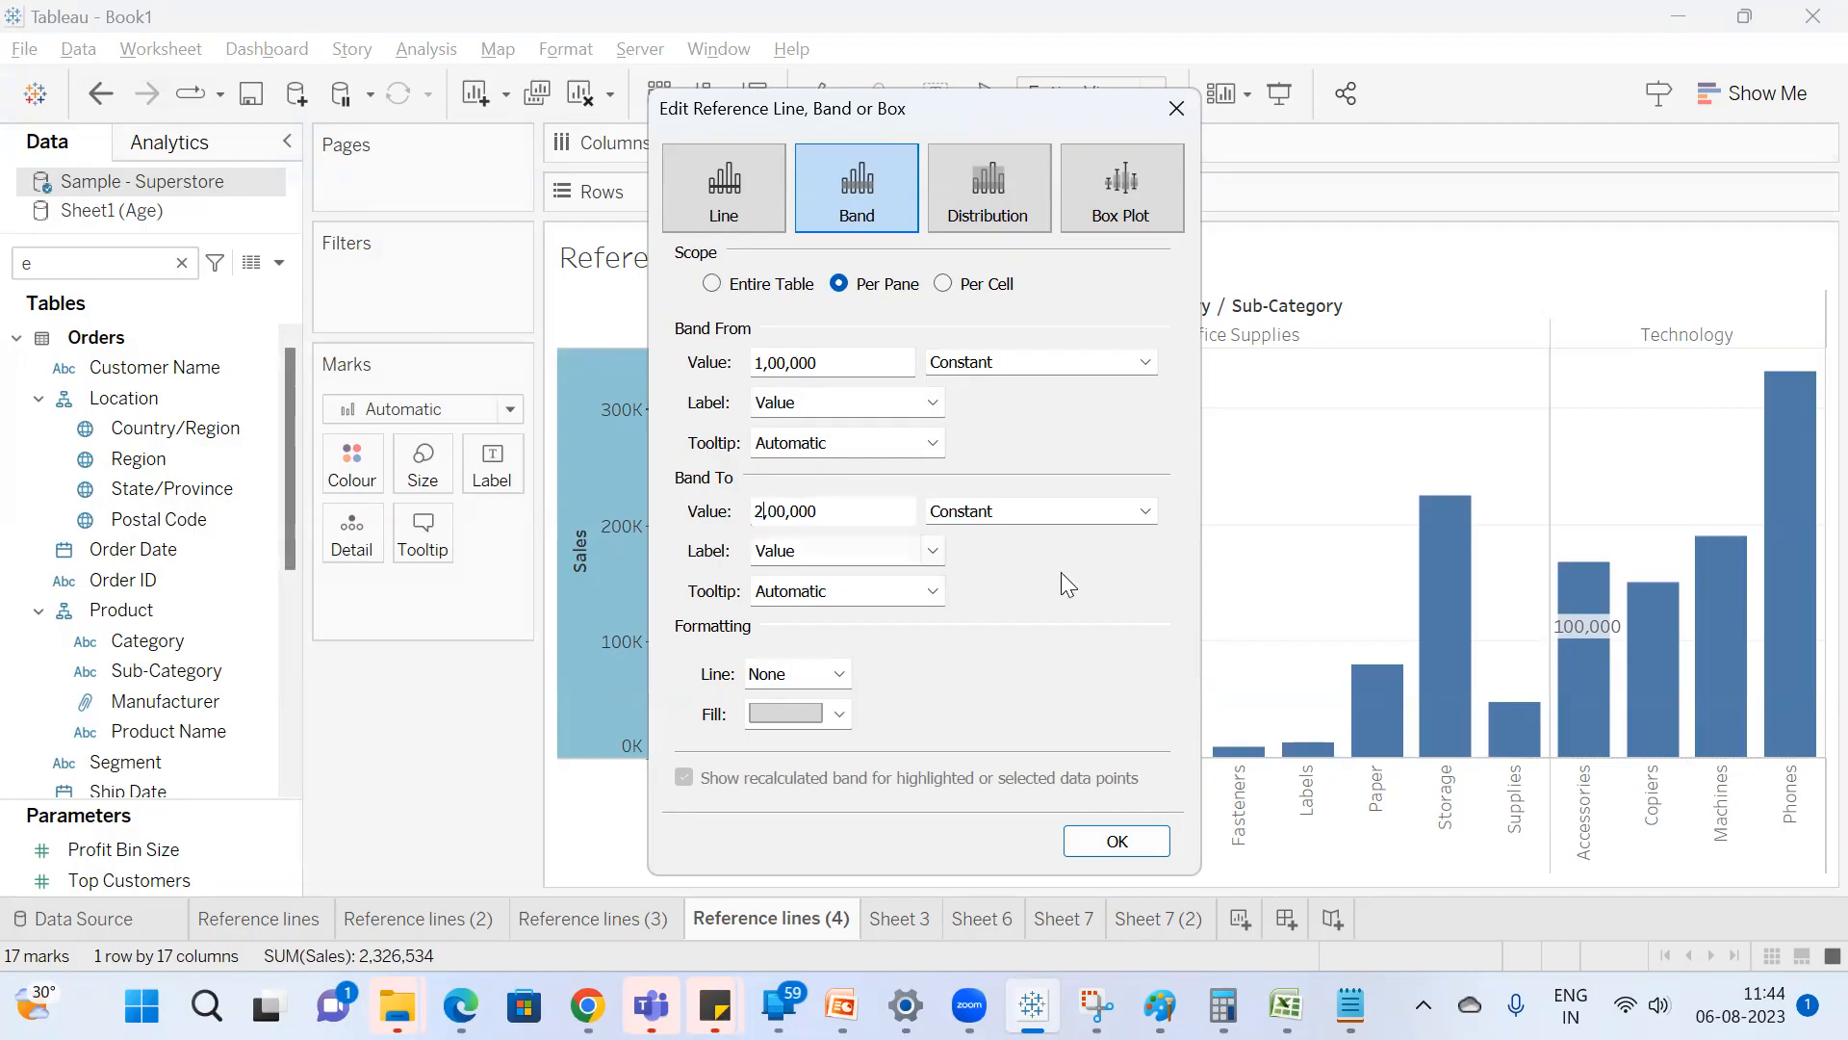
{"action": "left_click", "coordinate": [1113, 843]}
Edit the Sales band to run from the Average to the Maximum of SUM(Sales), and apply it.
{"action": "right_click", "coordinate": [622, 579]}
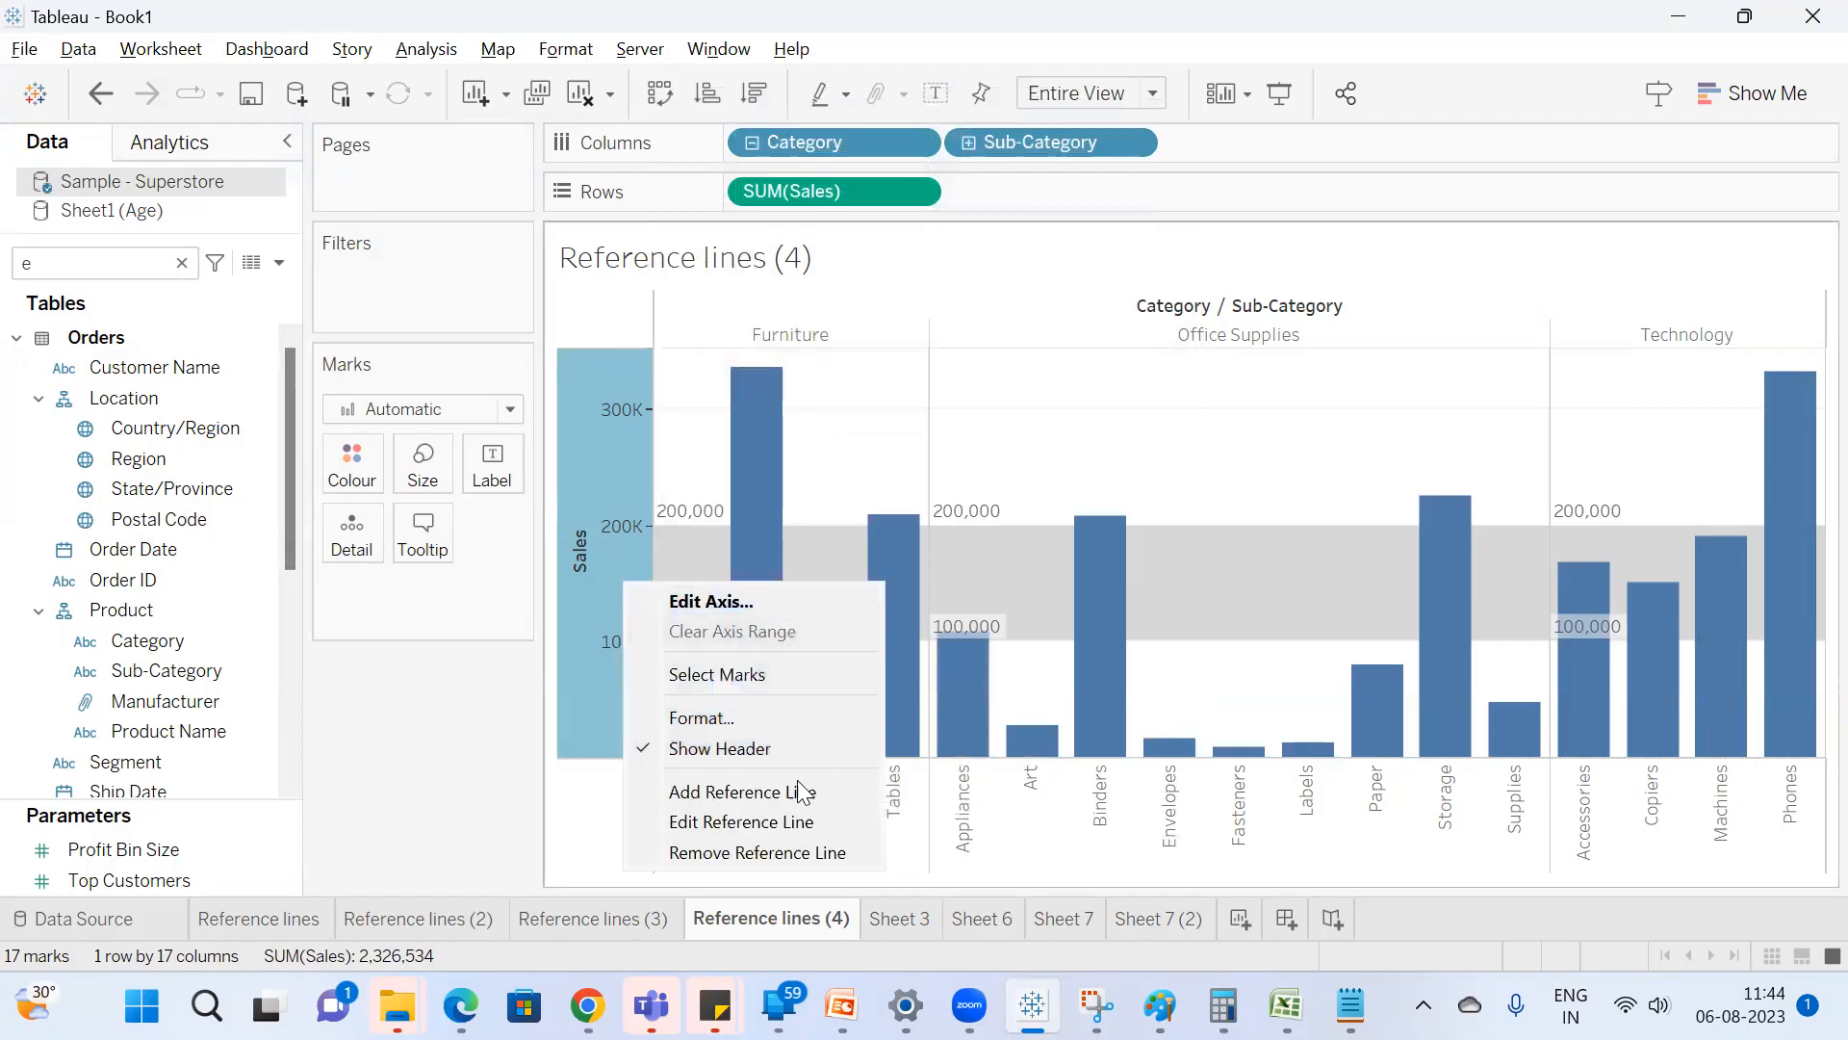
{"action": "left_click", "coordinate": [799, 821]}
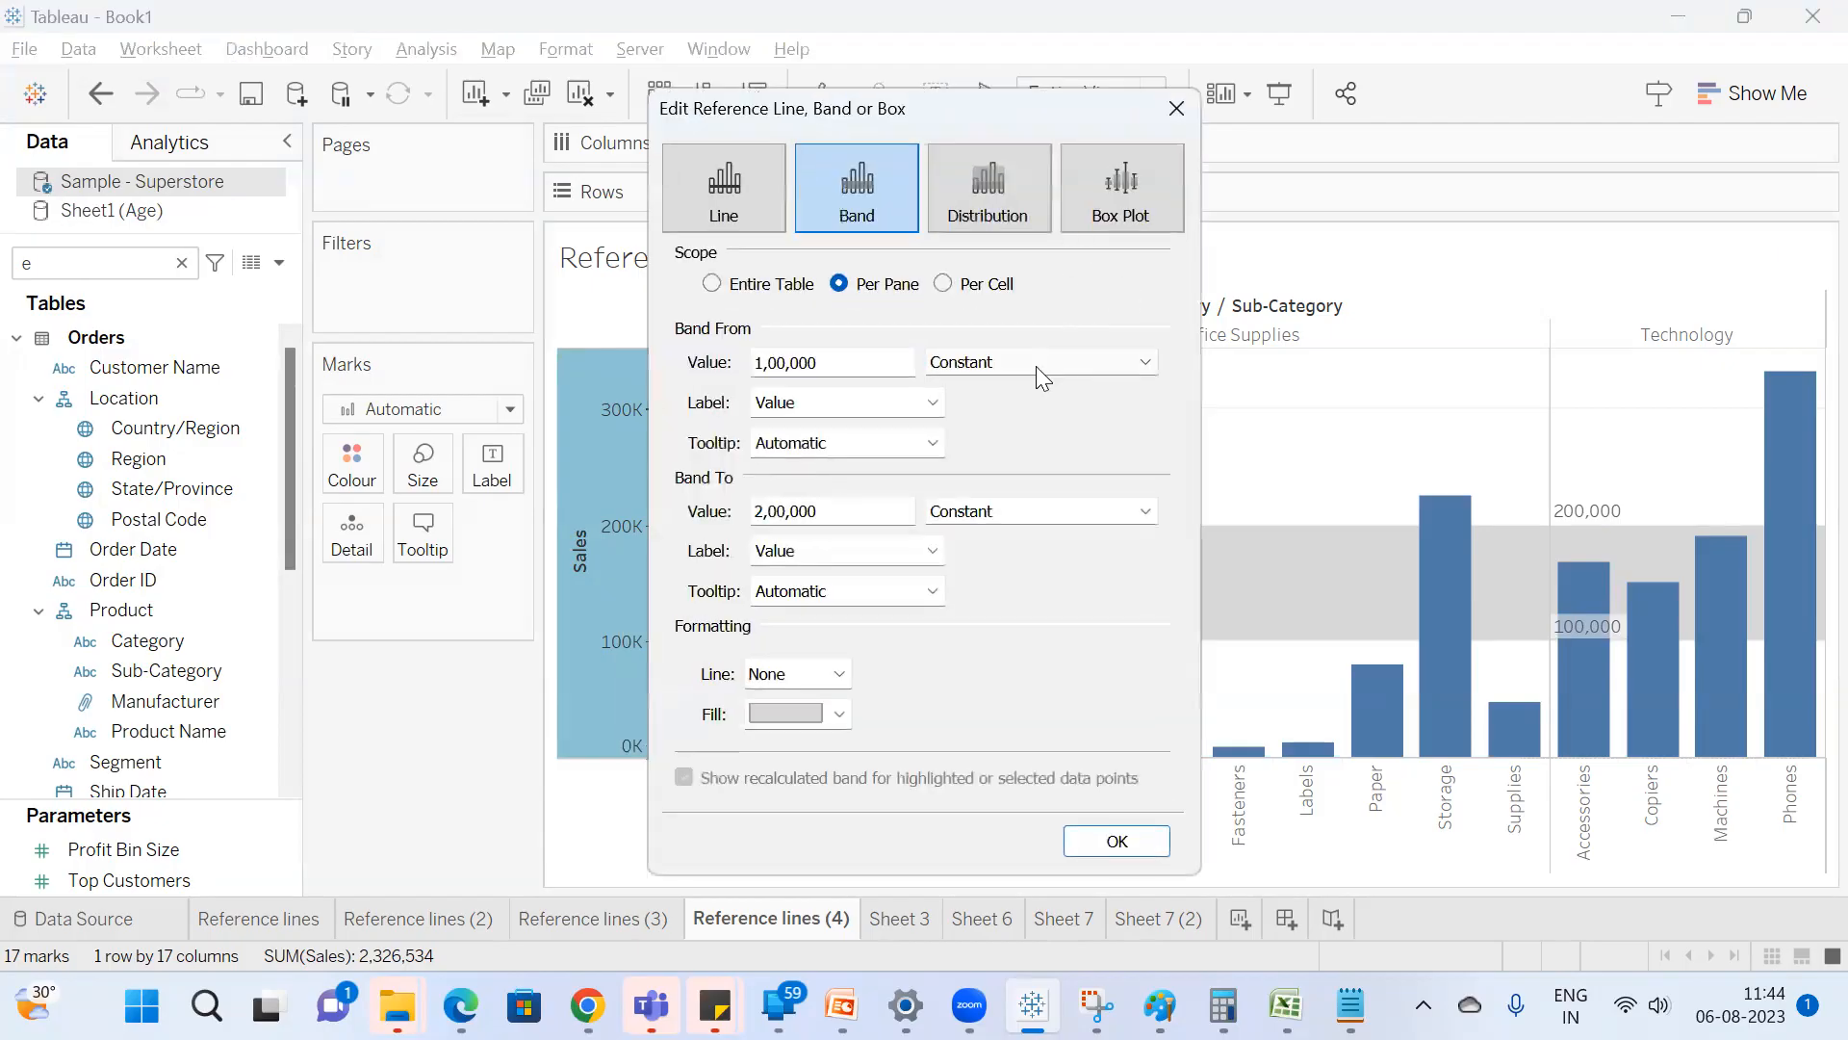
{"action": "left_click", "coordinate": [1036, 366]}
{"action": "left_click", "coordinate": [1011, 487]}
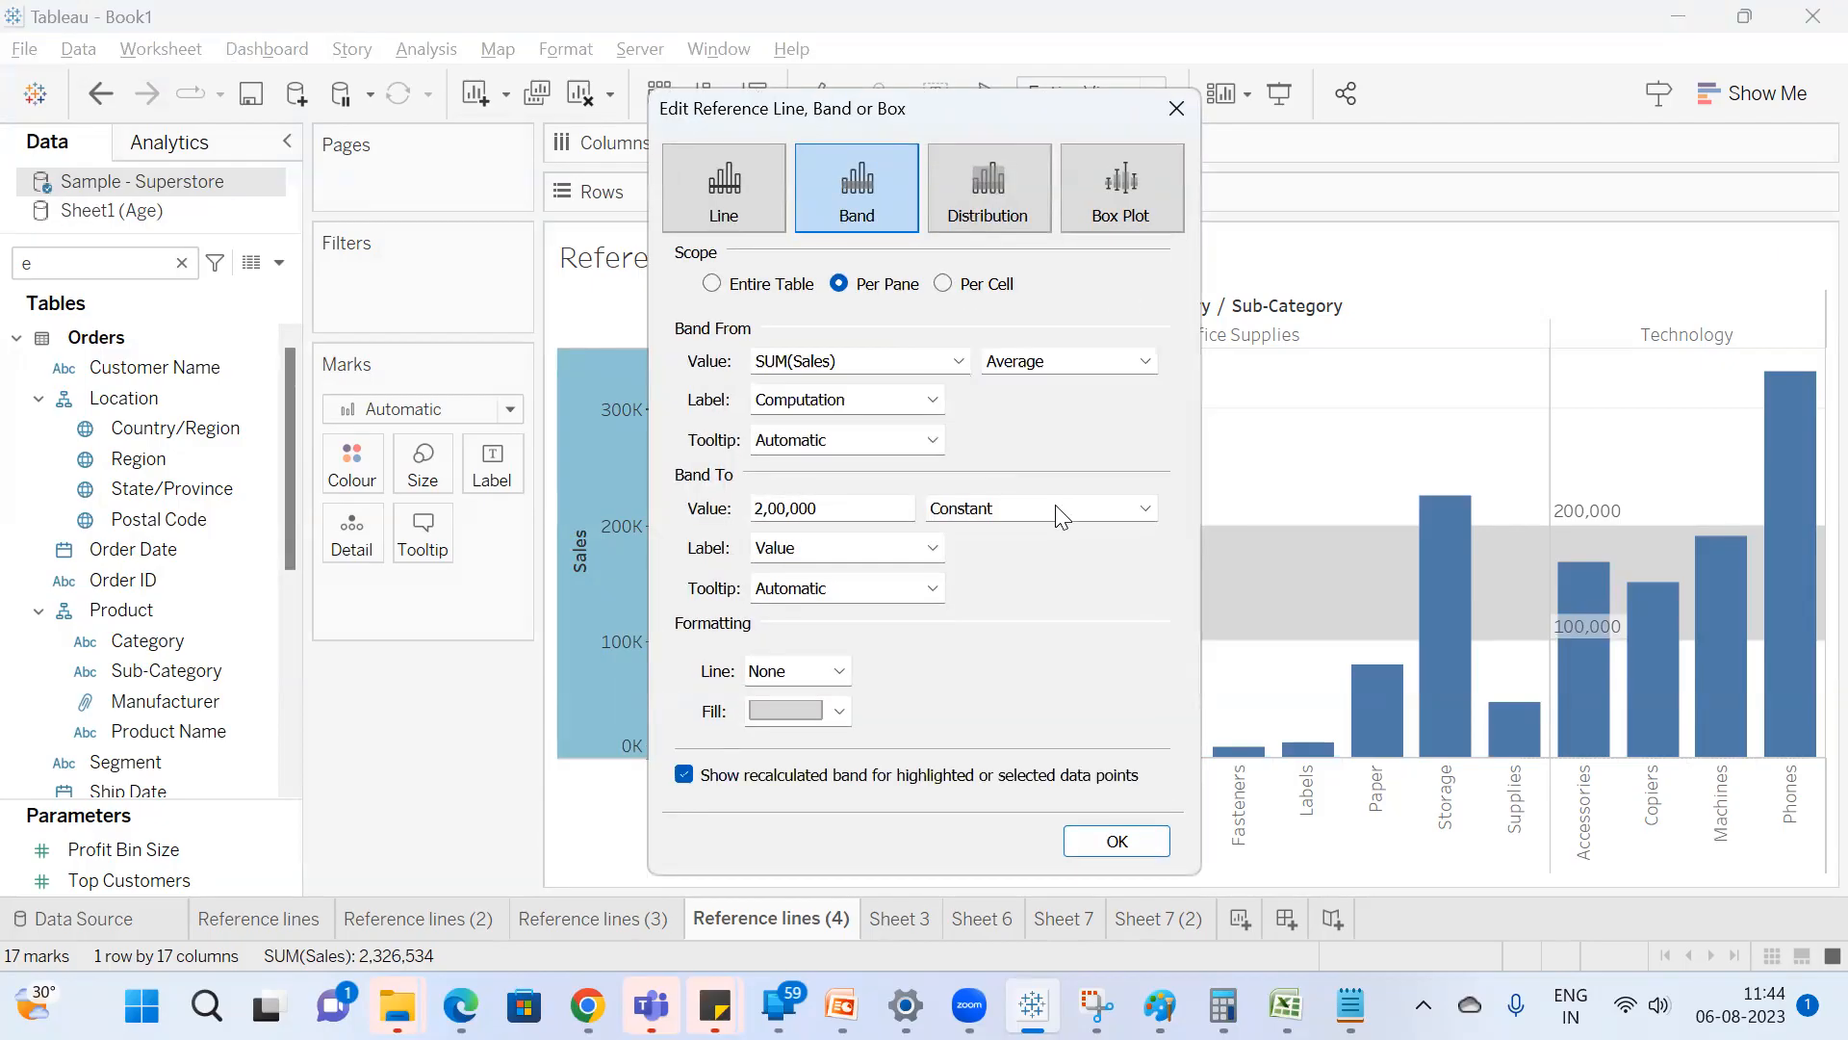
{"action": "left_click", "coordinate": [1049, 512]}
{"action": "left_click", "coordinate": [1053, 681]}
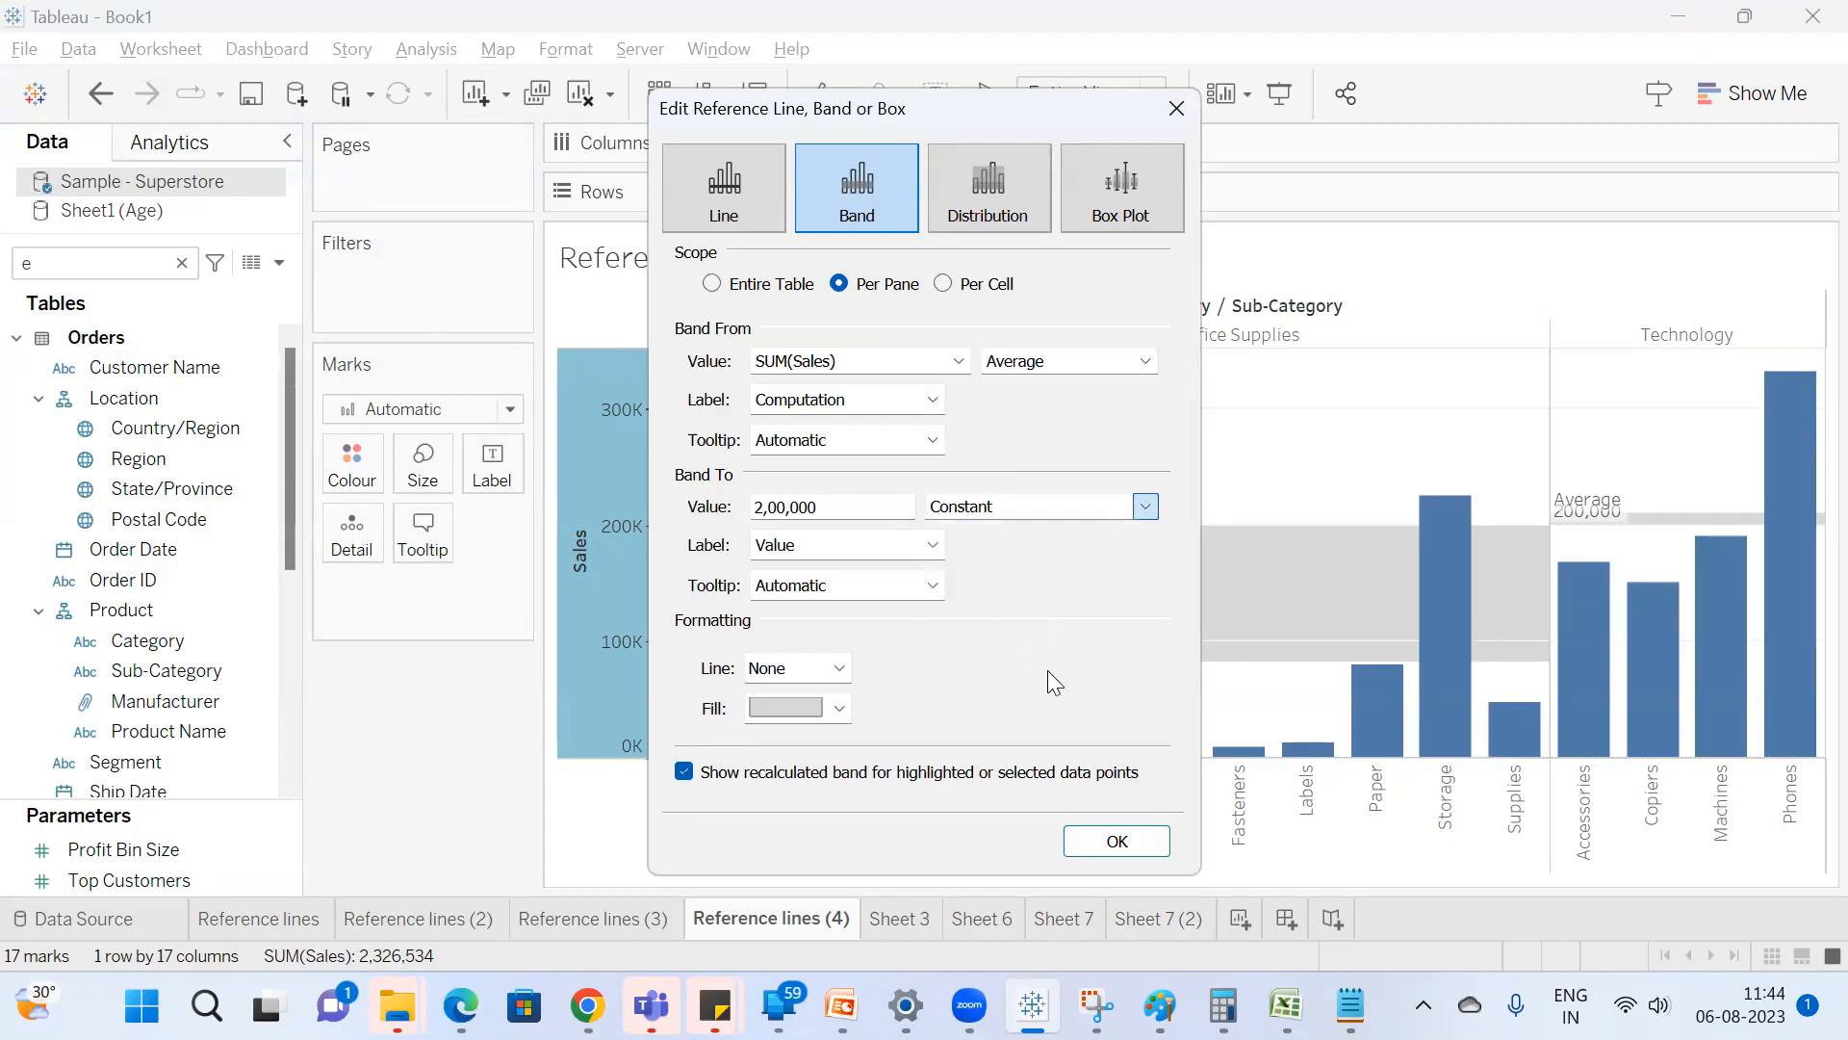
{"action": "left_click", "coordinate": [1113, 839]}
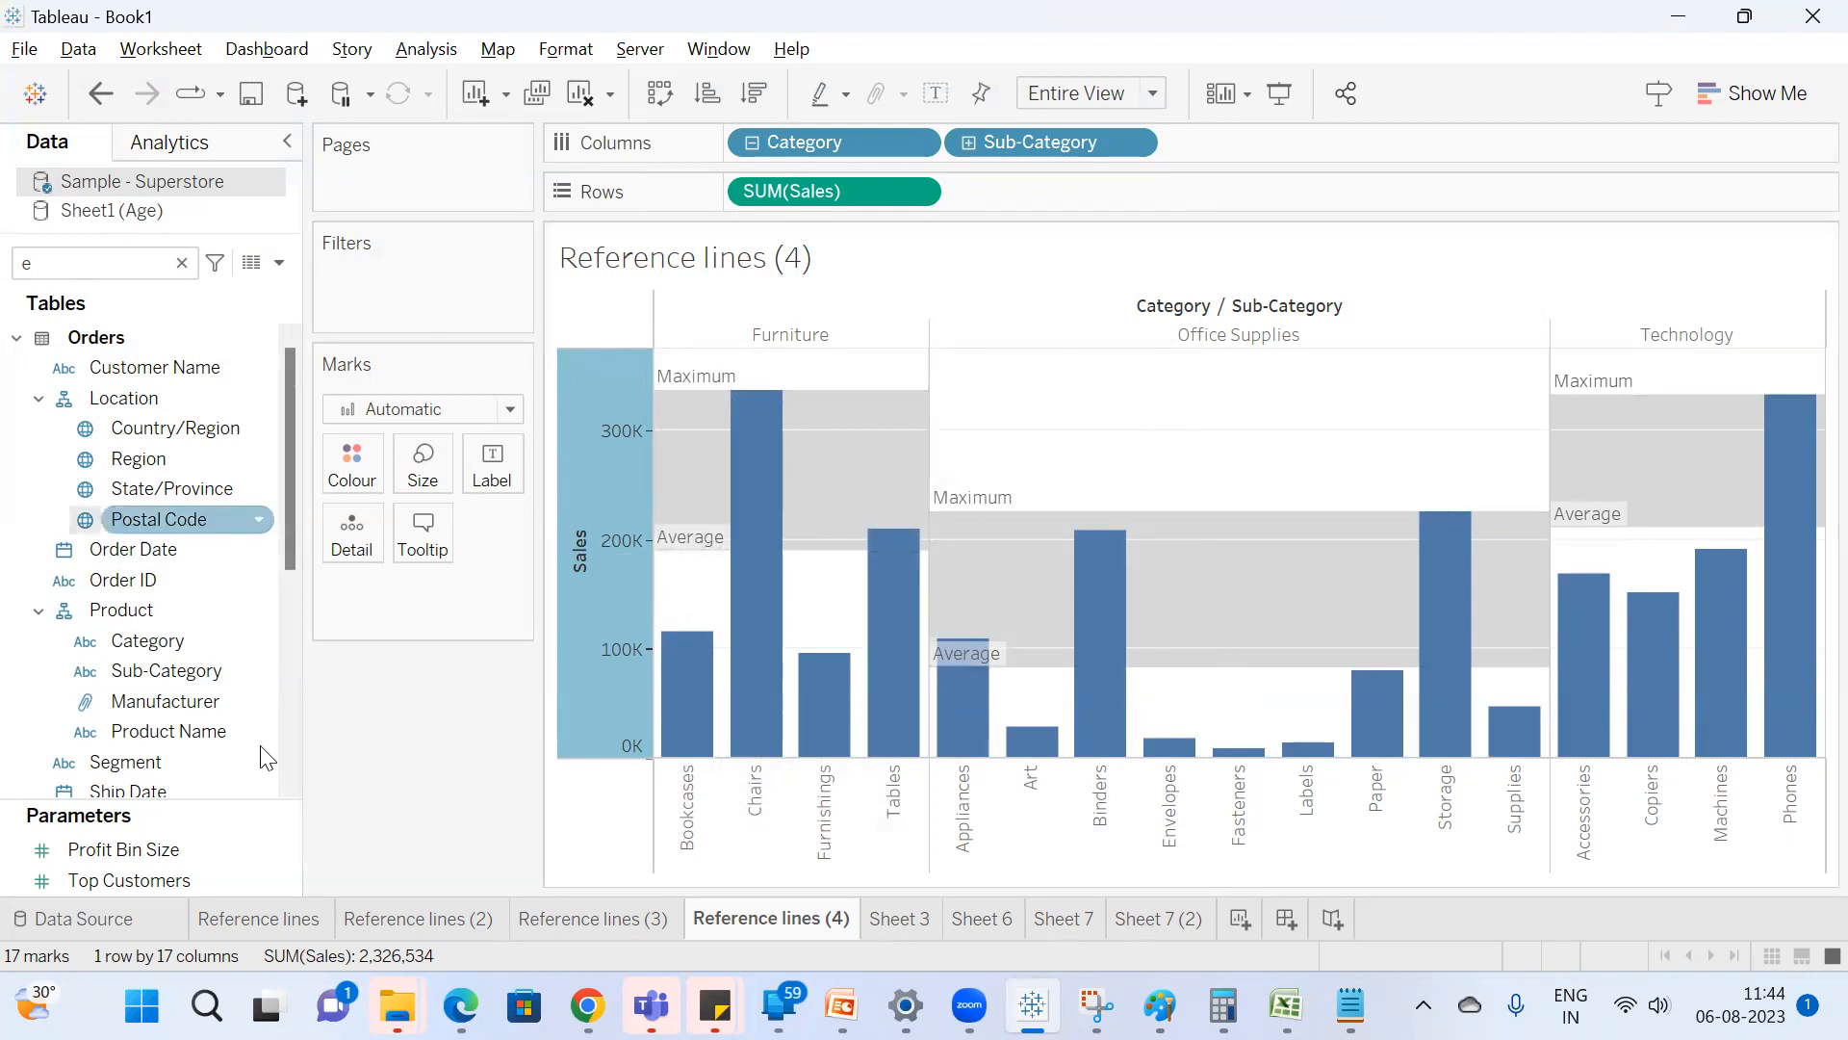
Change the Sales band's end value to the Average of SUM(Sales) and apply it.
{"action": "right_click", "coordinate": [629, 537]}
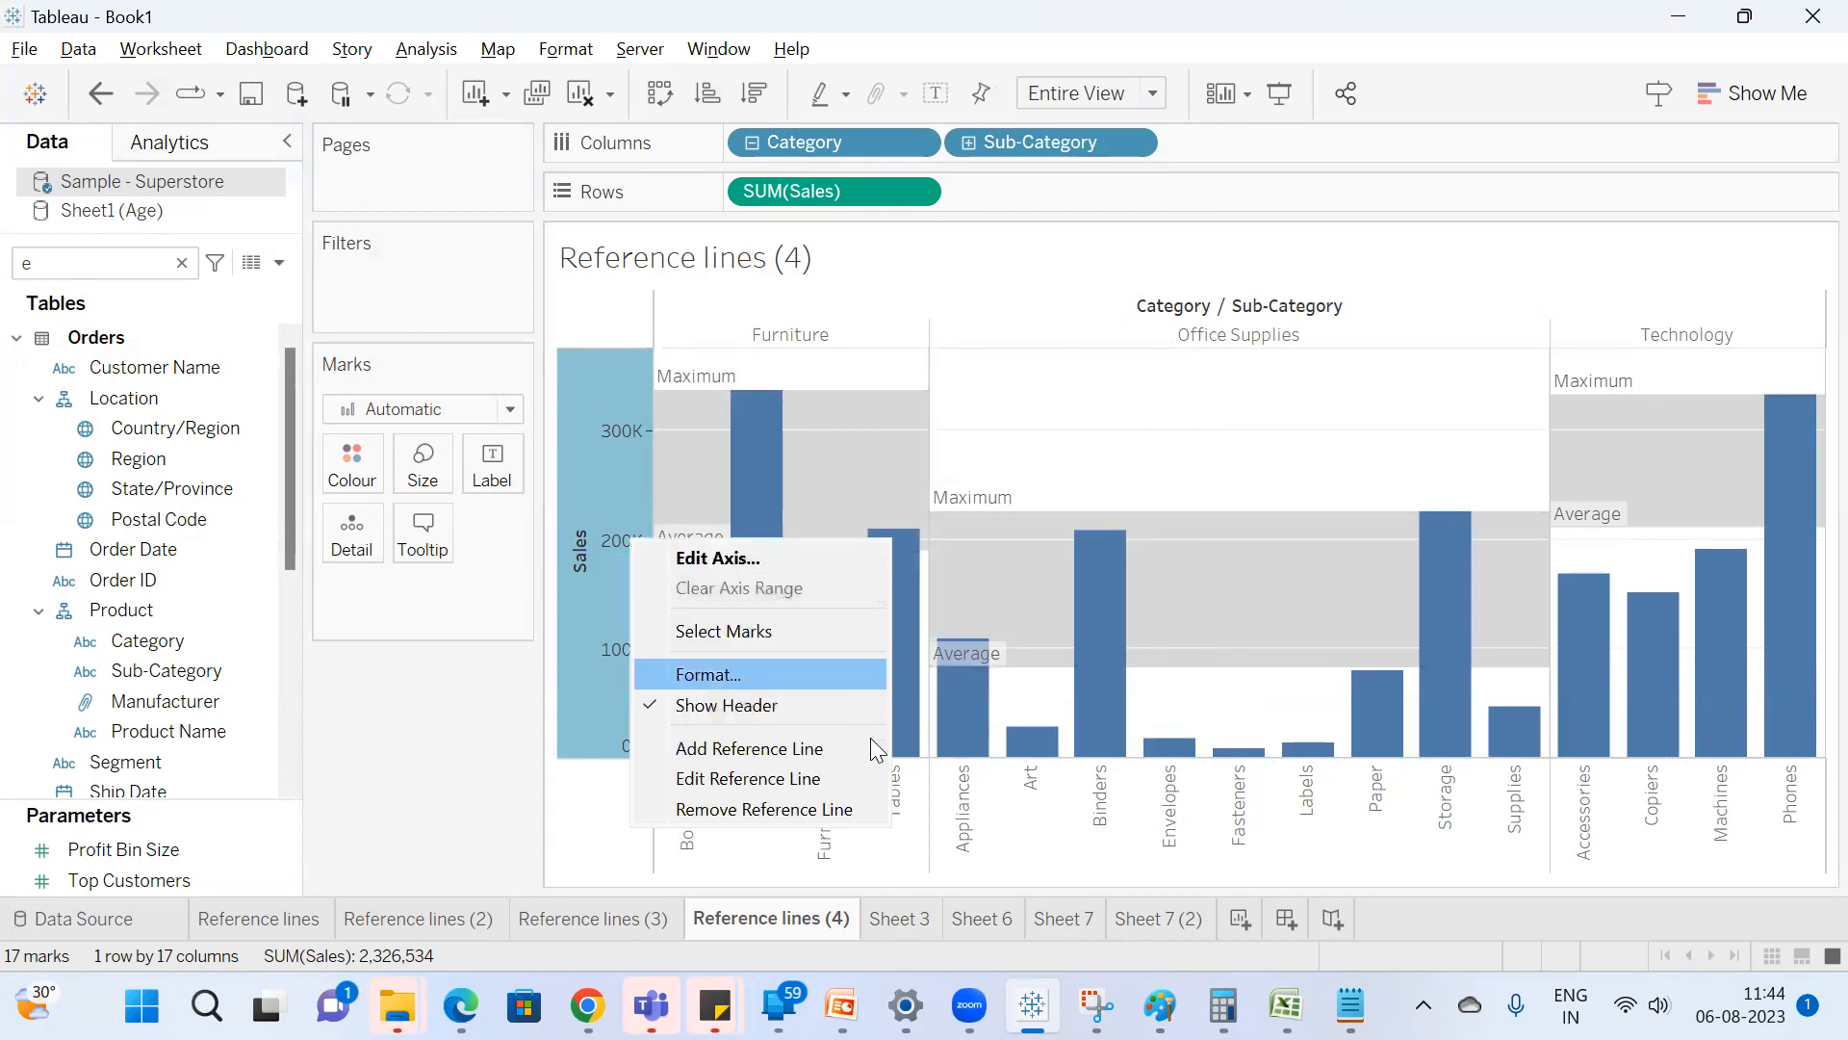
{"action": "left_click", "coordinate": [808, 776]}
{"action": "left_click", "coordinate": [1072, 510]}
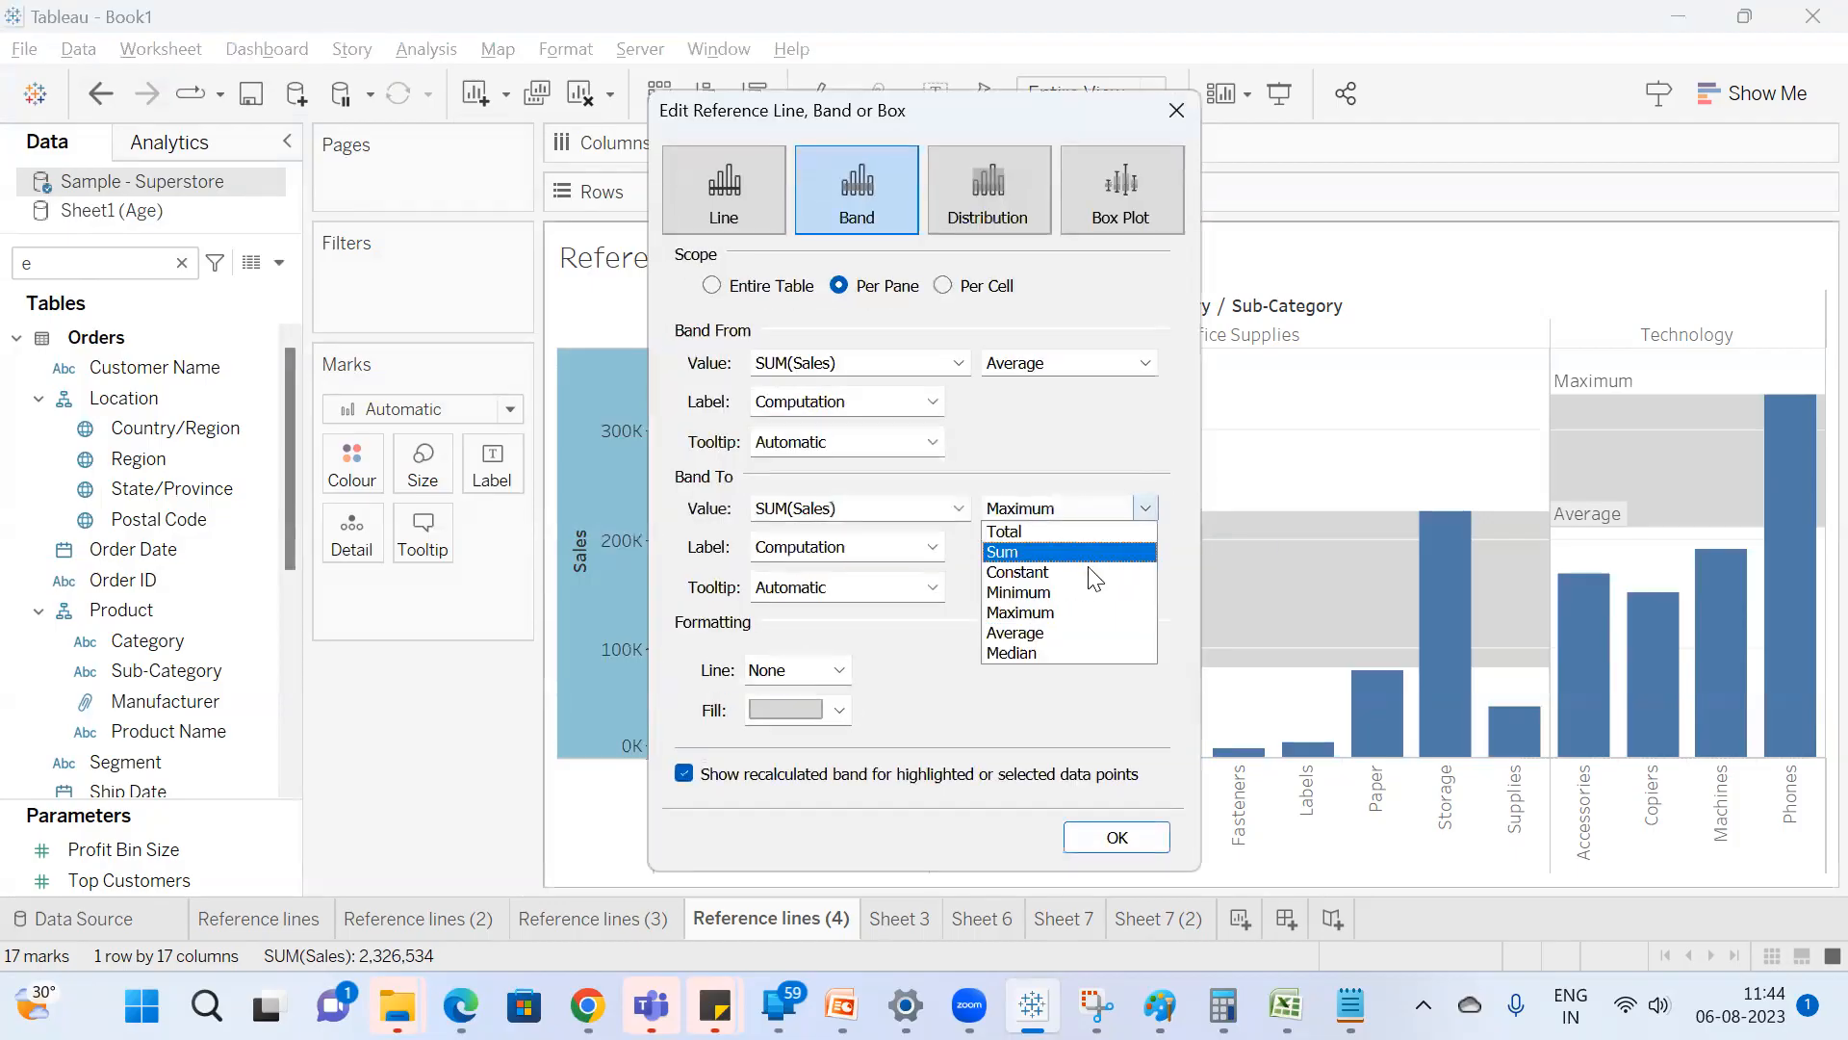
{"action": "left_click", "coordinate": [1066, 631]}
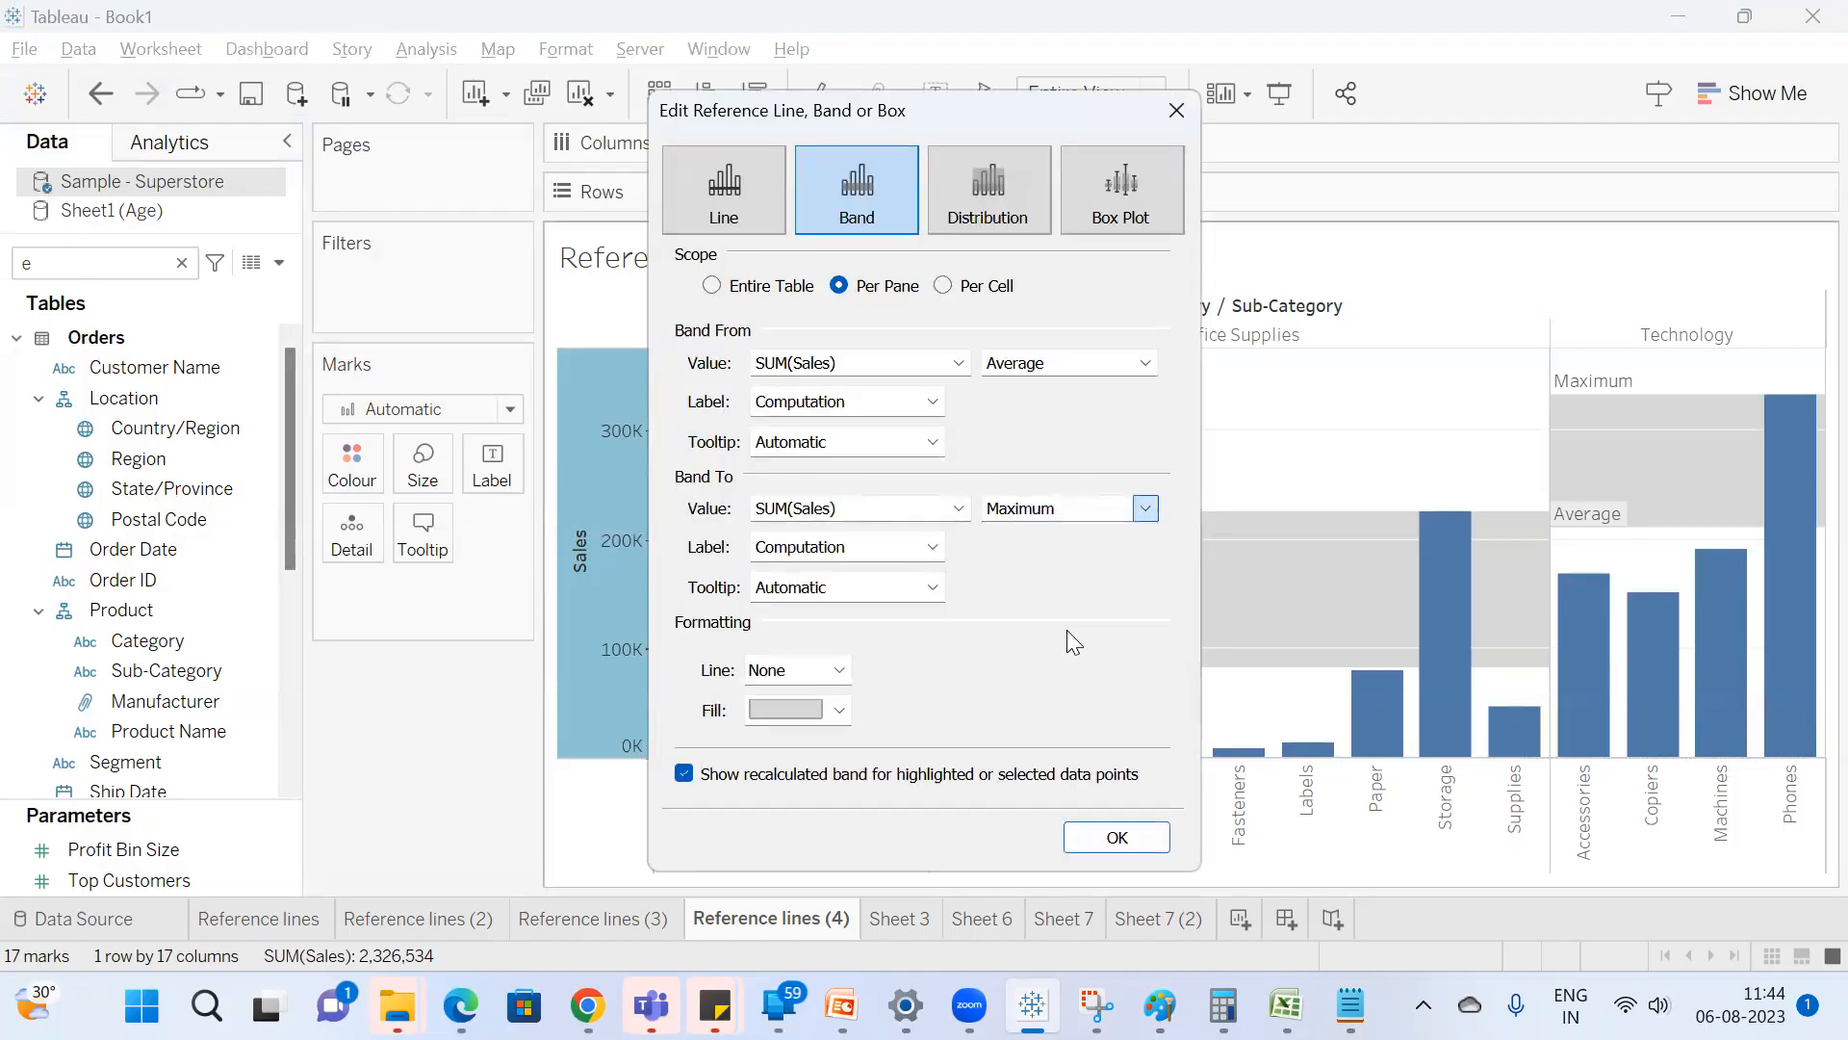
{"action": "left_click", "coordinate": [1119, 841]}
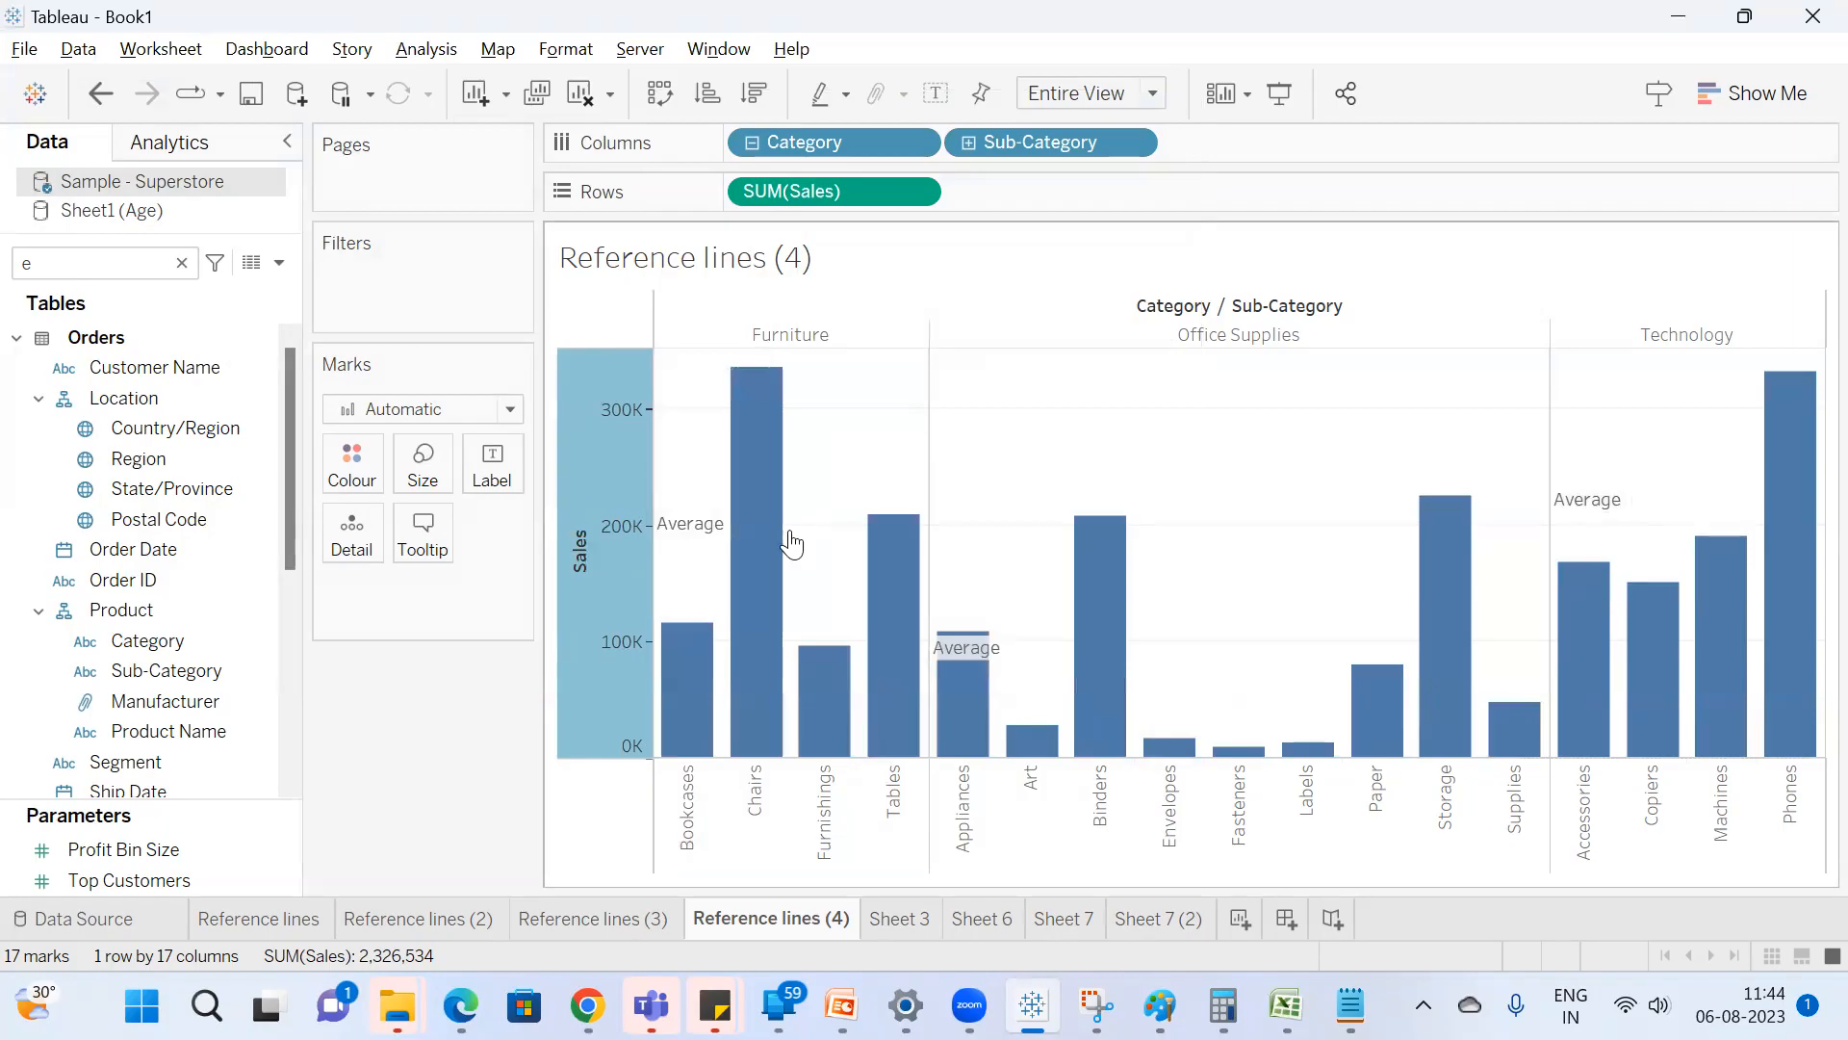
Edit the Sales band to end at the Maximum of SUM(Sales), and give it a dashed border line.
{"action": "right_click", "coordinate": [591, 568]}
{"action": "left_click", "coordinate": [710, 809]}
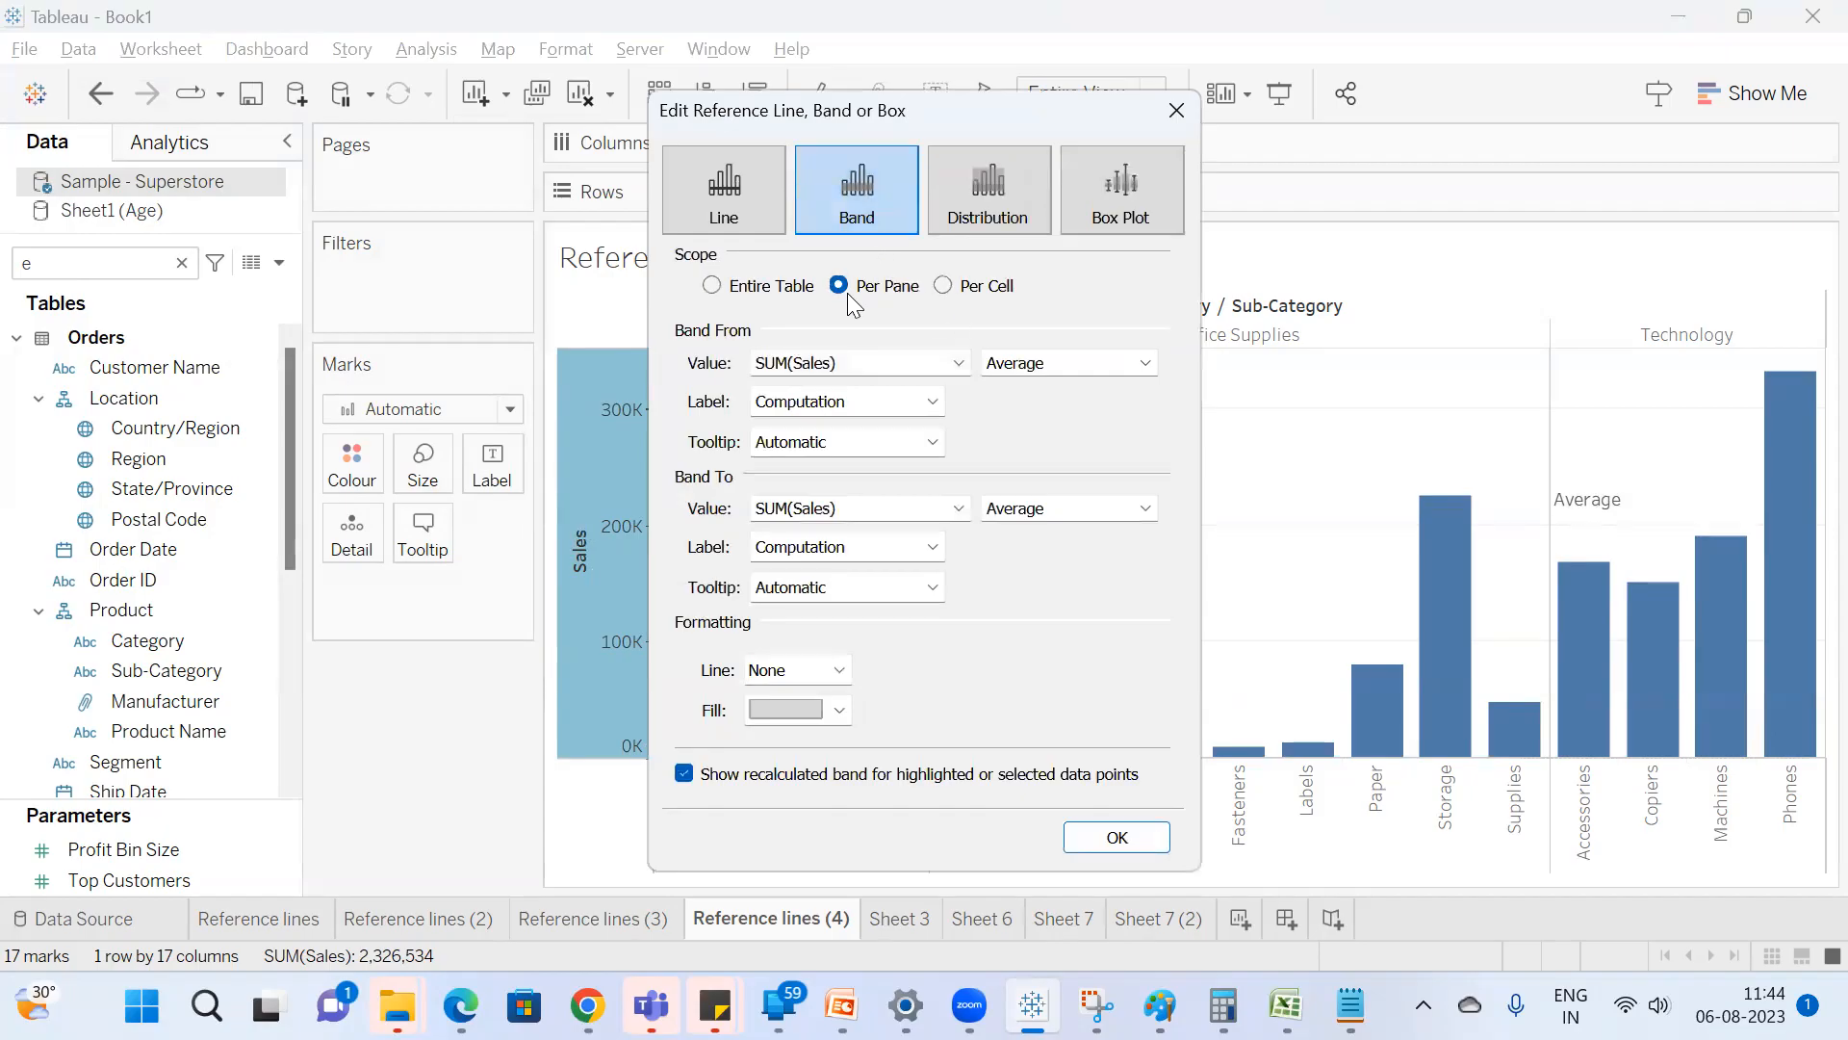
{"action": "left_click_drag", "start_coordinate": [838, 135], "coordinate": [756, 177]}
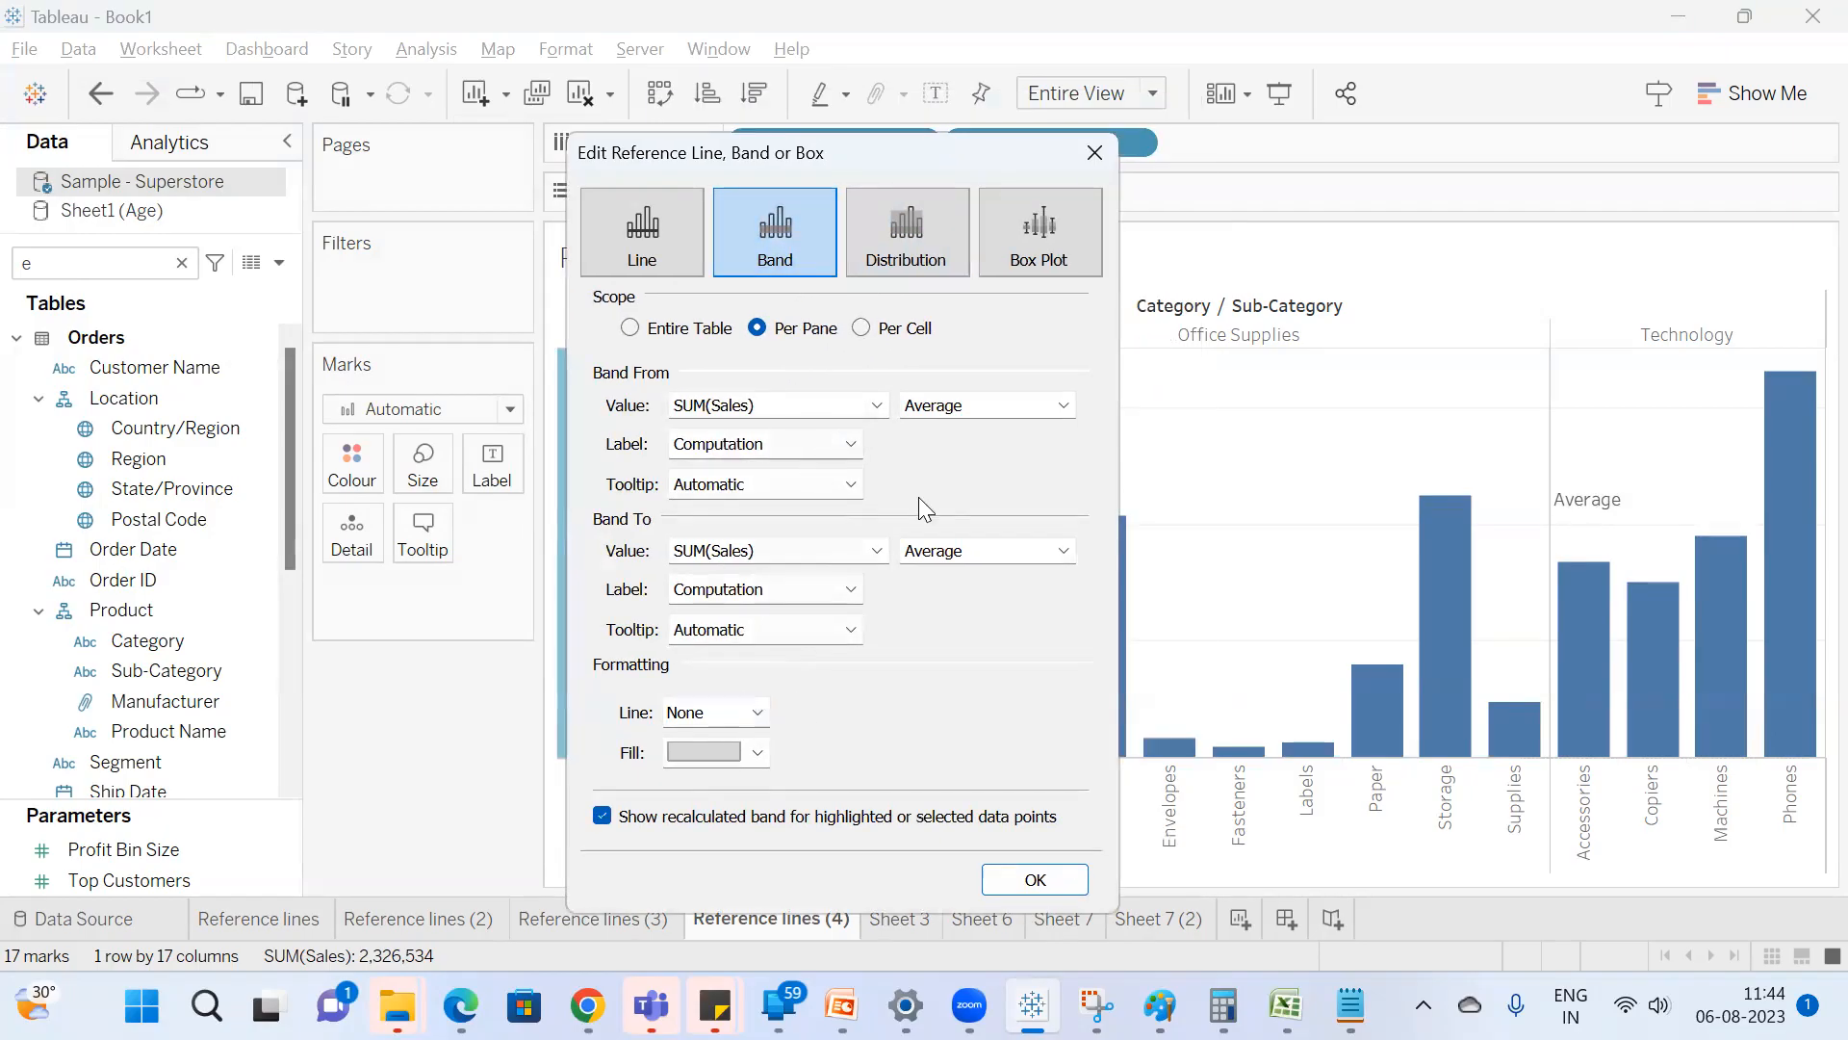
{"action": "left_click", "coordinate": [994, 552]}
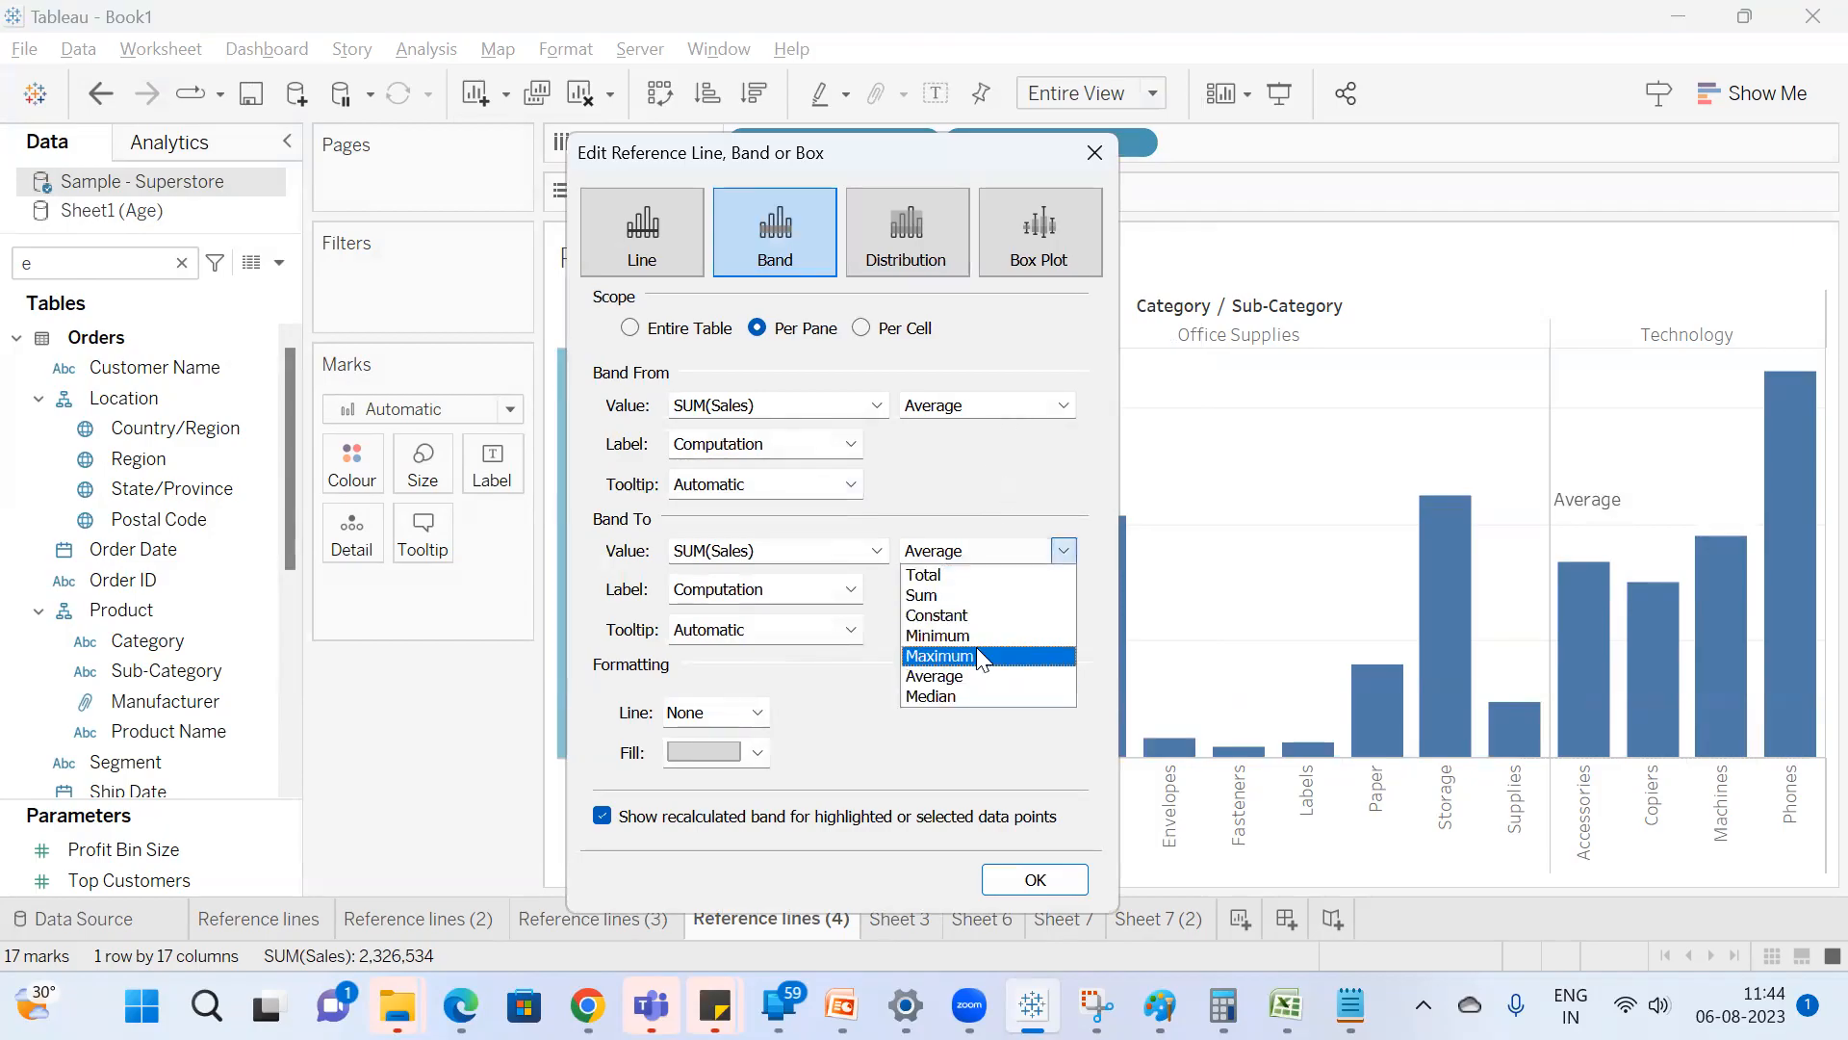
{"action": "left_click", "coordinate": [982, 651]}
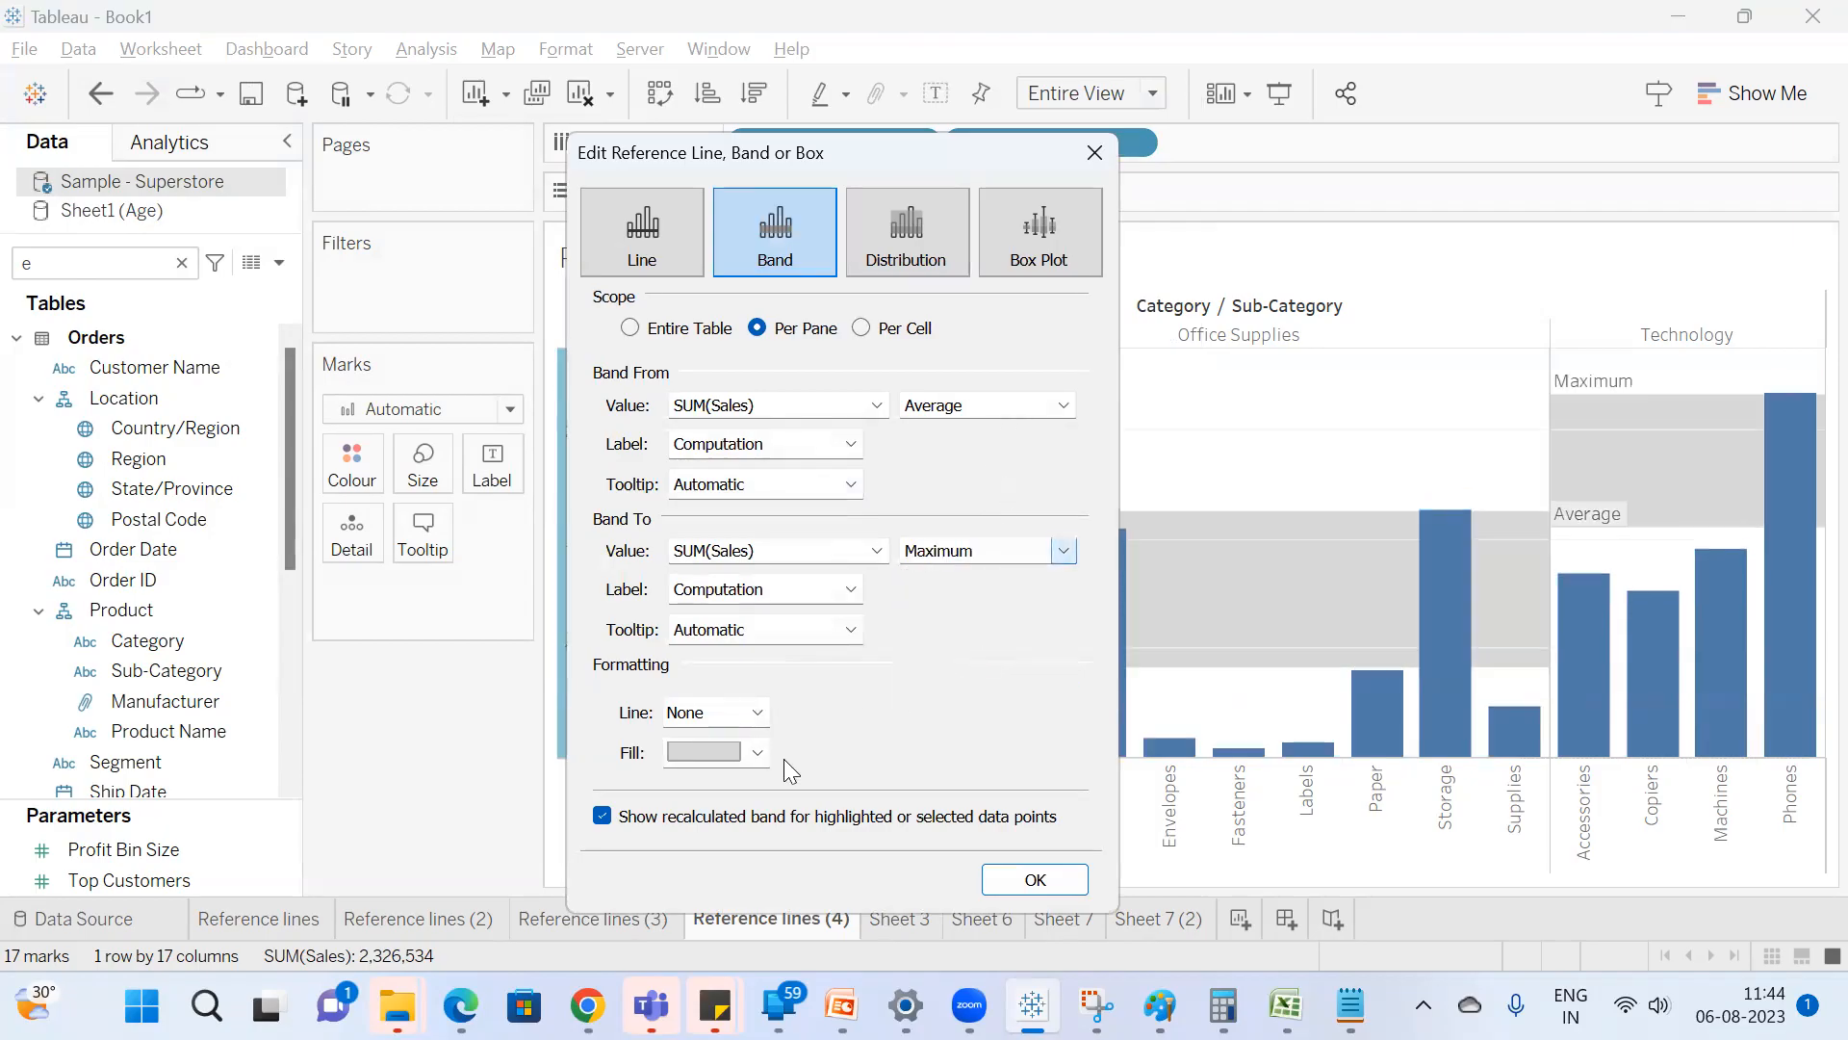
{"action": "left_click", "coordinate": [746, 722]}
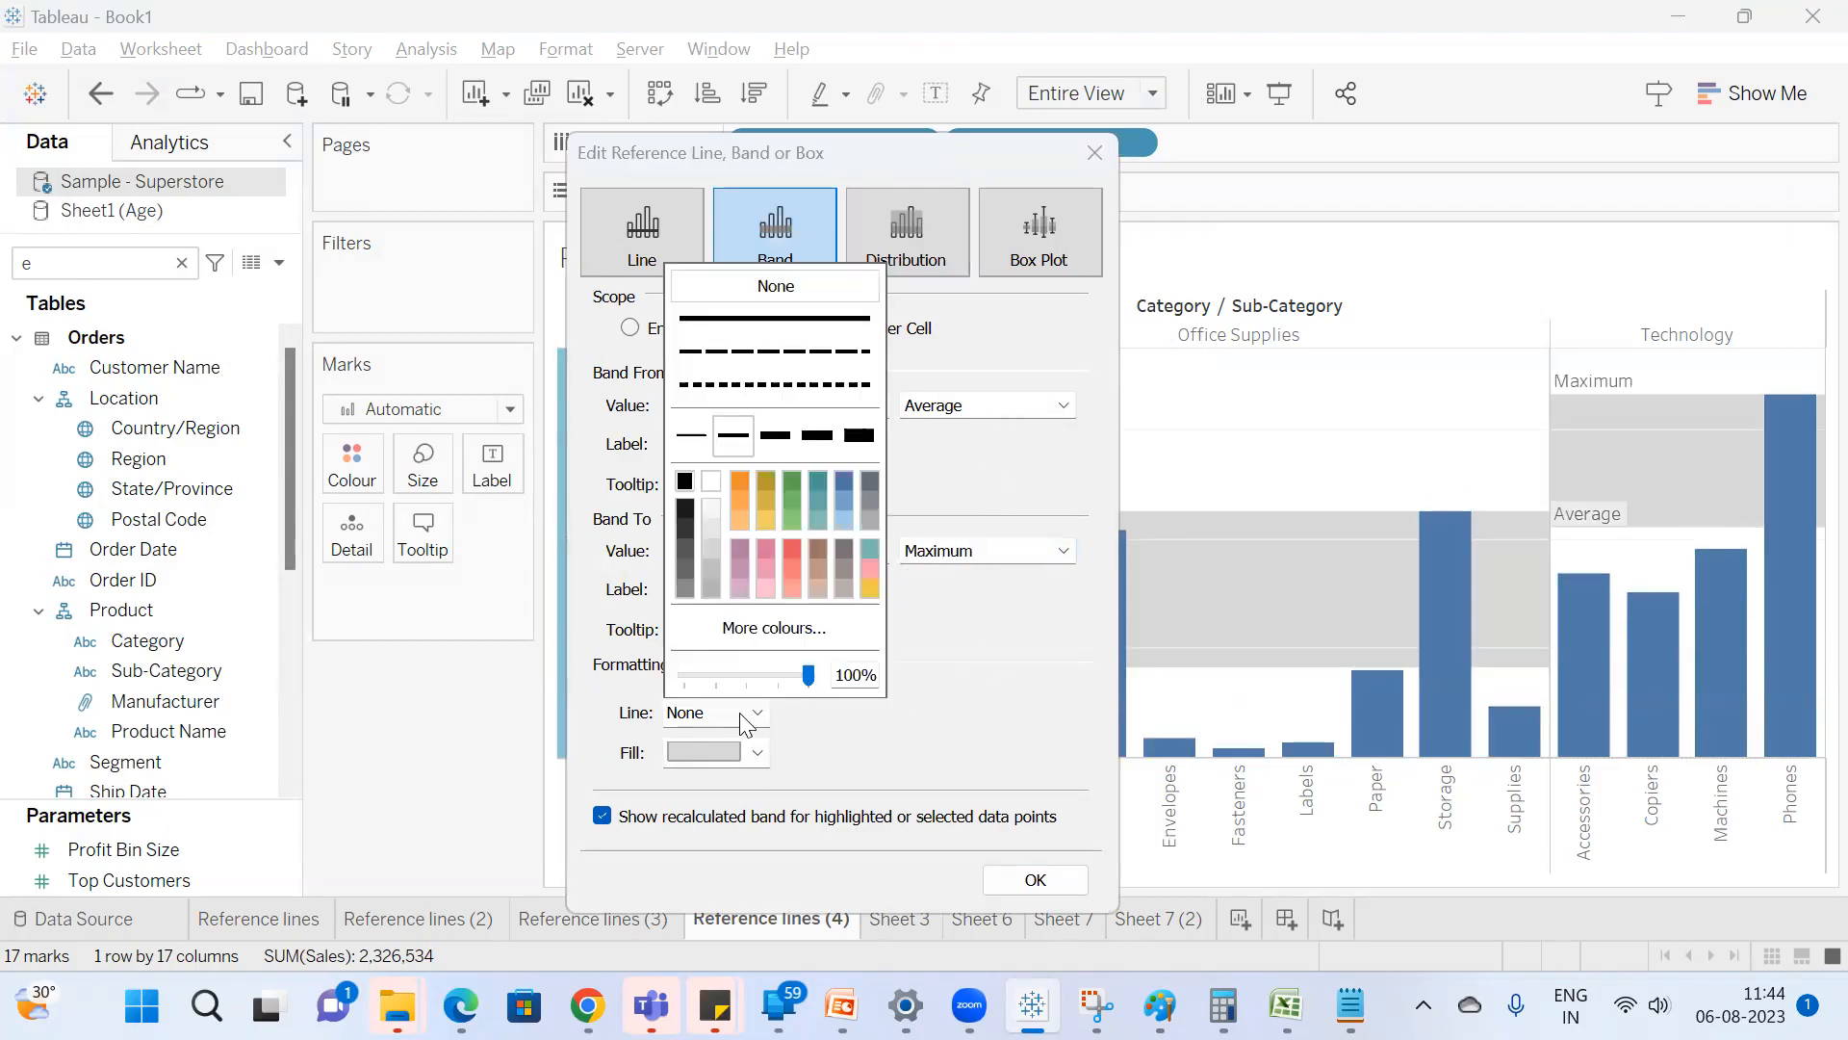
{"action": "left_click", "coordinate": [781, 352]}
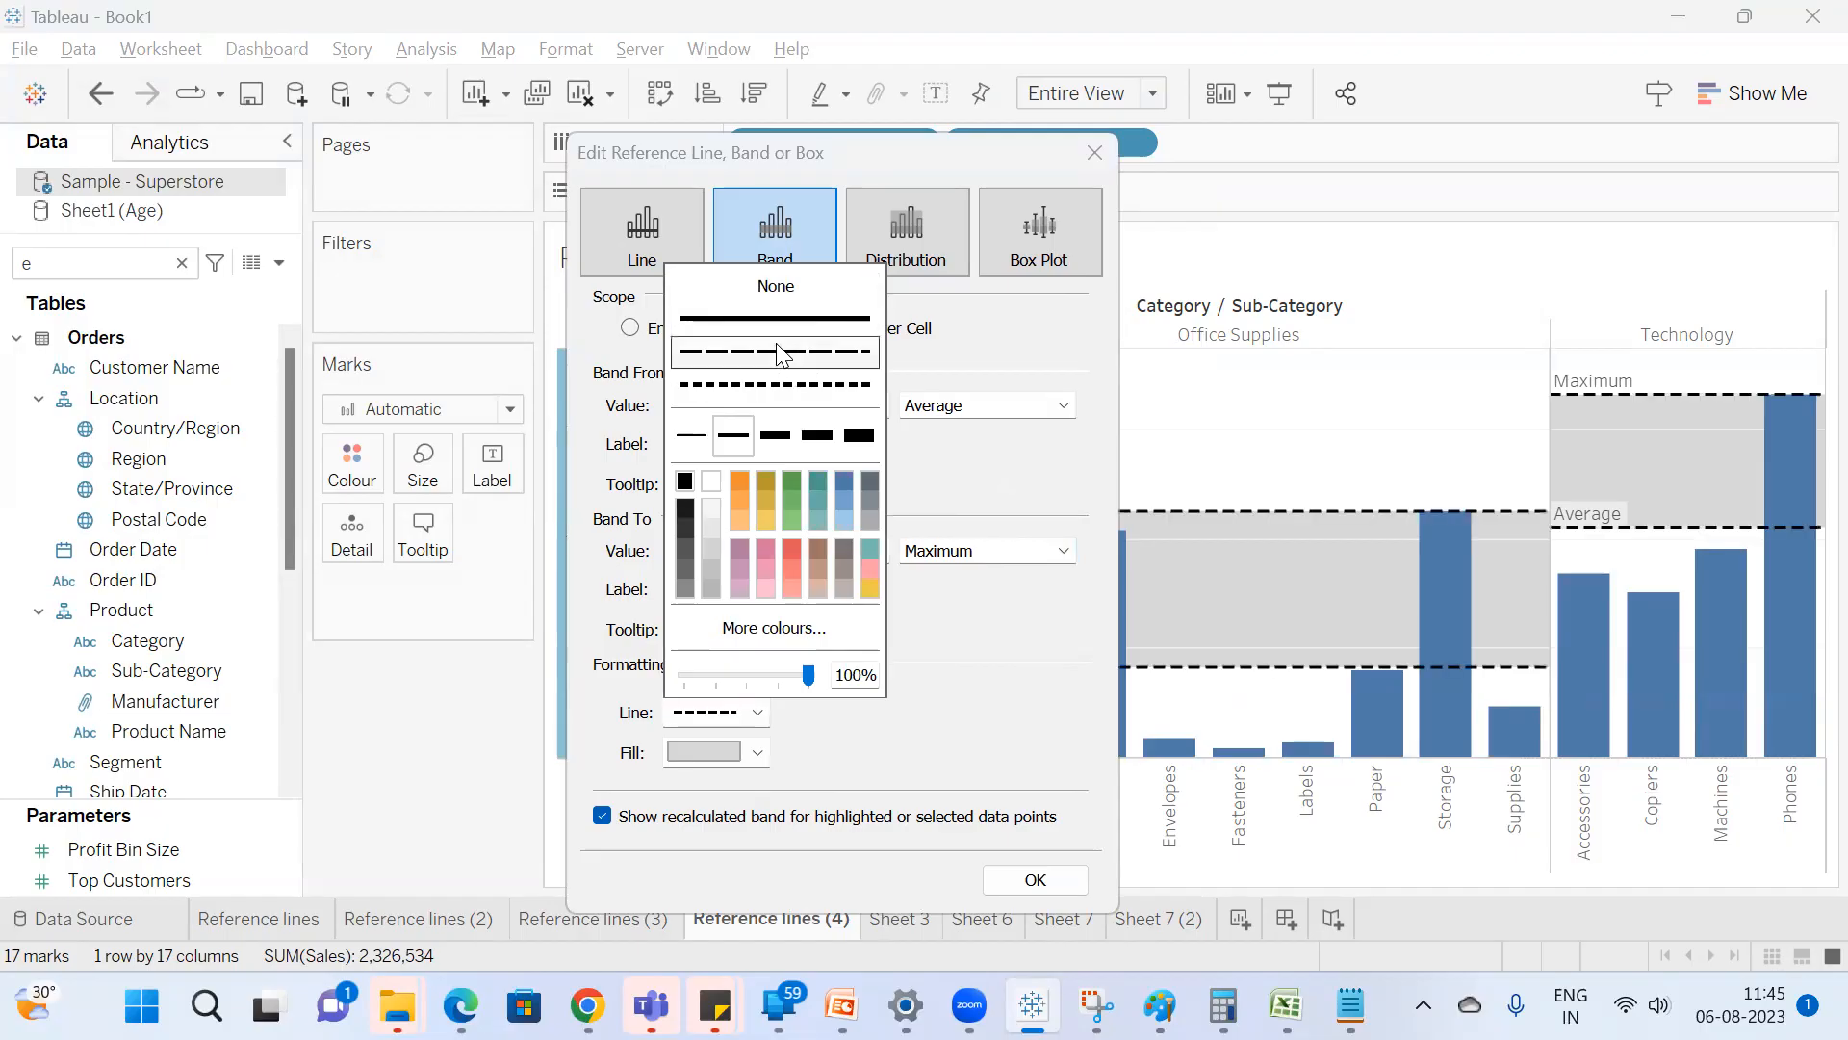
{"action": "left_click", "coordinate": [919, 692]}
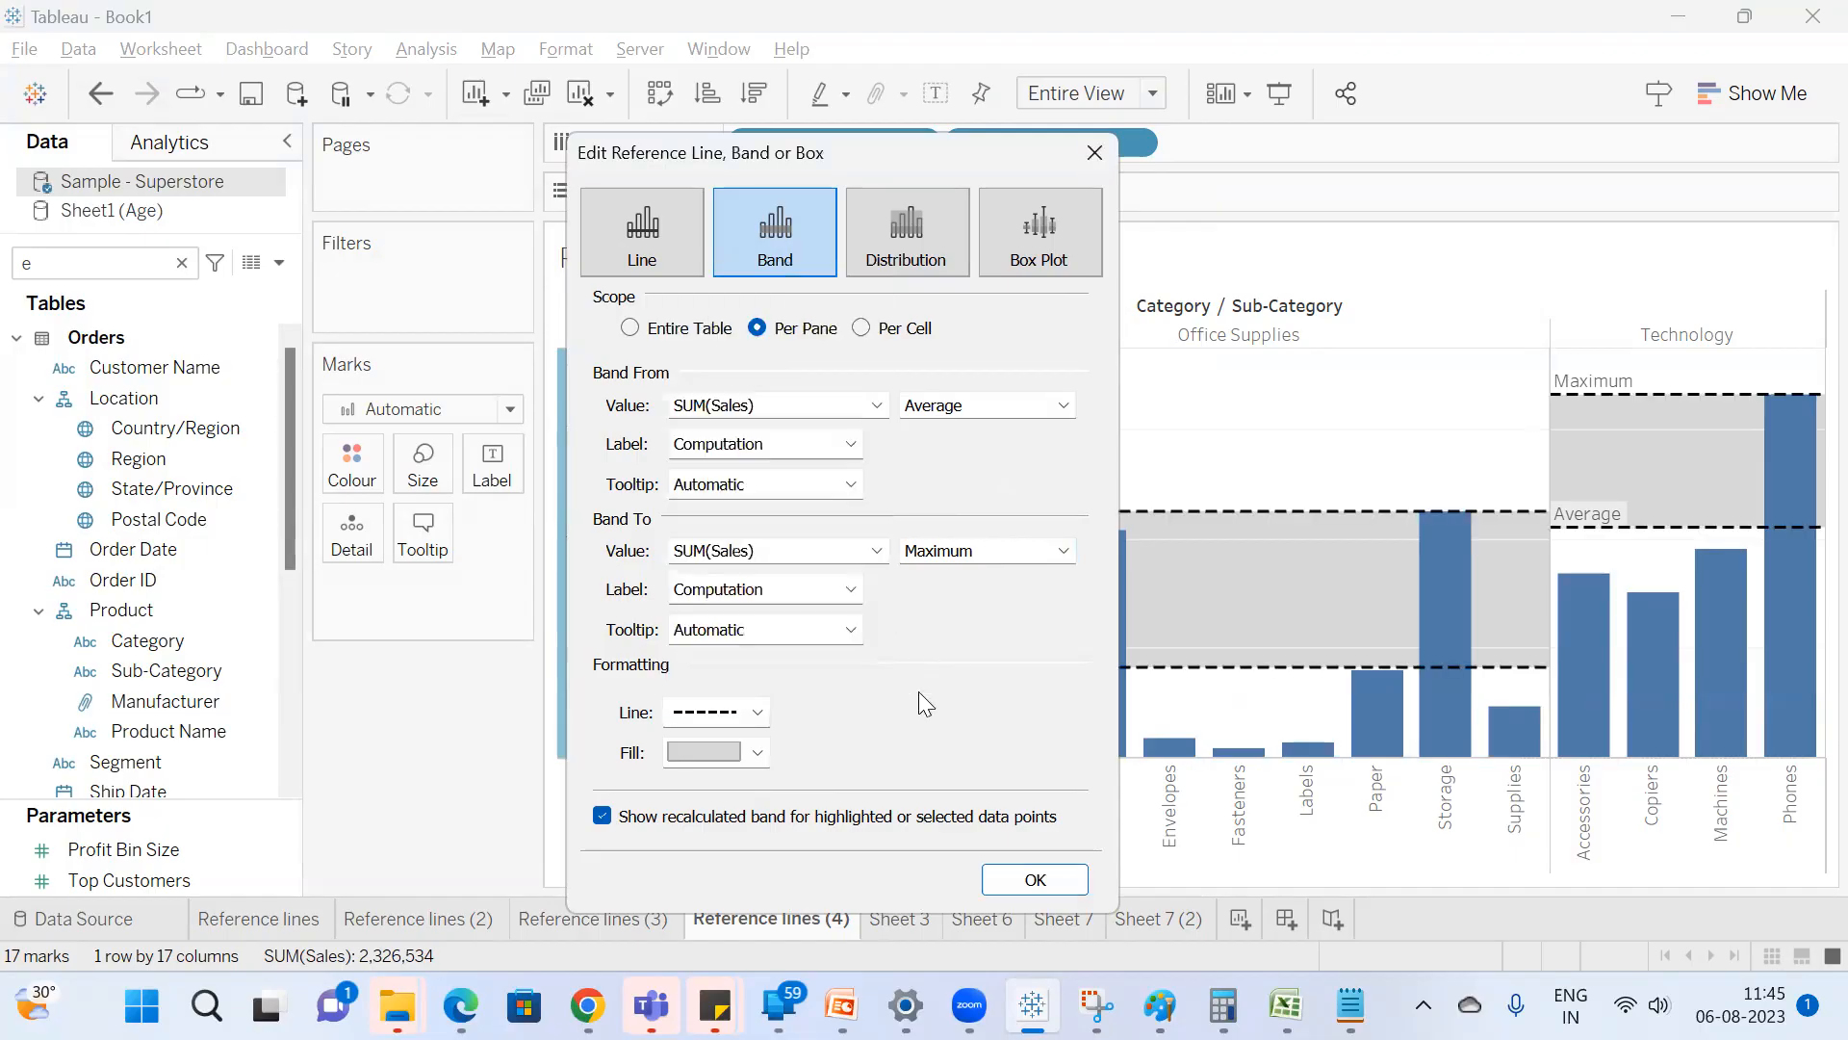
Try a lighter grey, a pale green and a near-black fill for the Sales band.
{"action": "left_click", "coordinate": [758, 752]}
{"action": "left_click", "coordinate": [799, 565]}
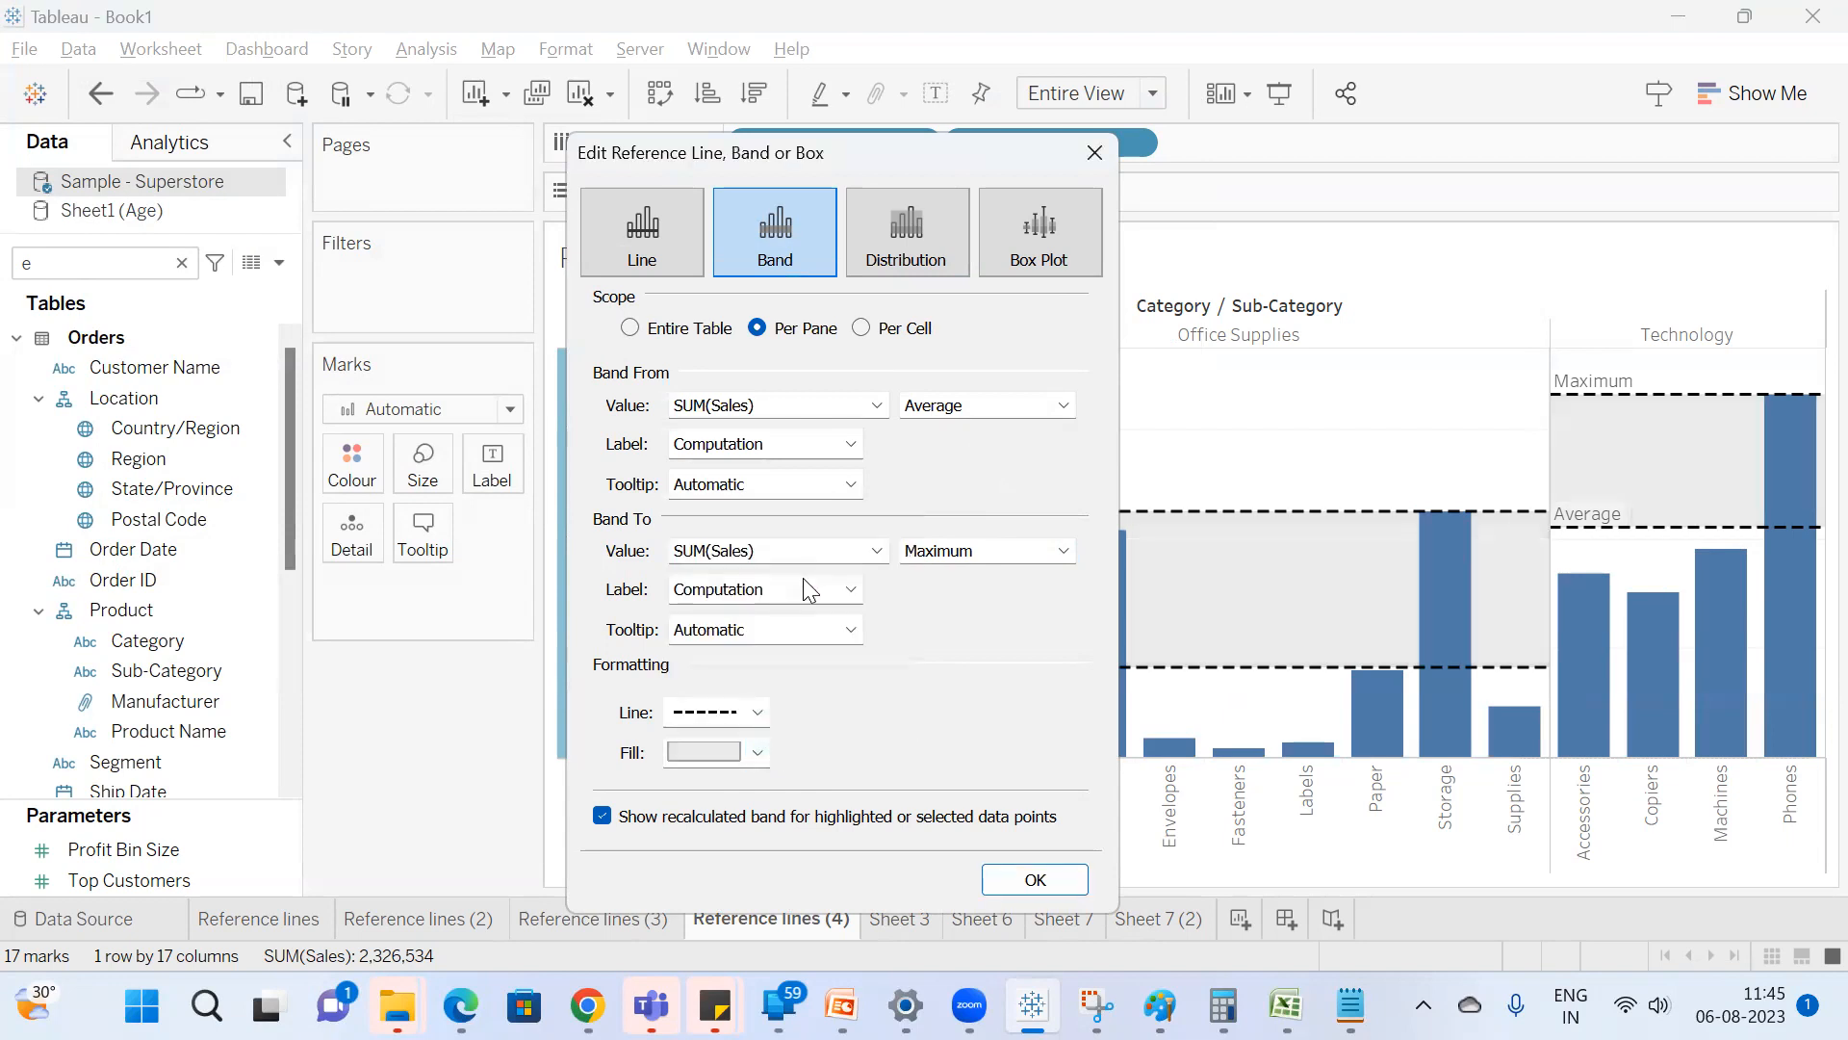
{"action": "left_click", "coordinate": [759, 752]}
{"action": "left_click", "coordinate": [874, 573]}
{"action": "left_click", "coordinate": [758, 752]}
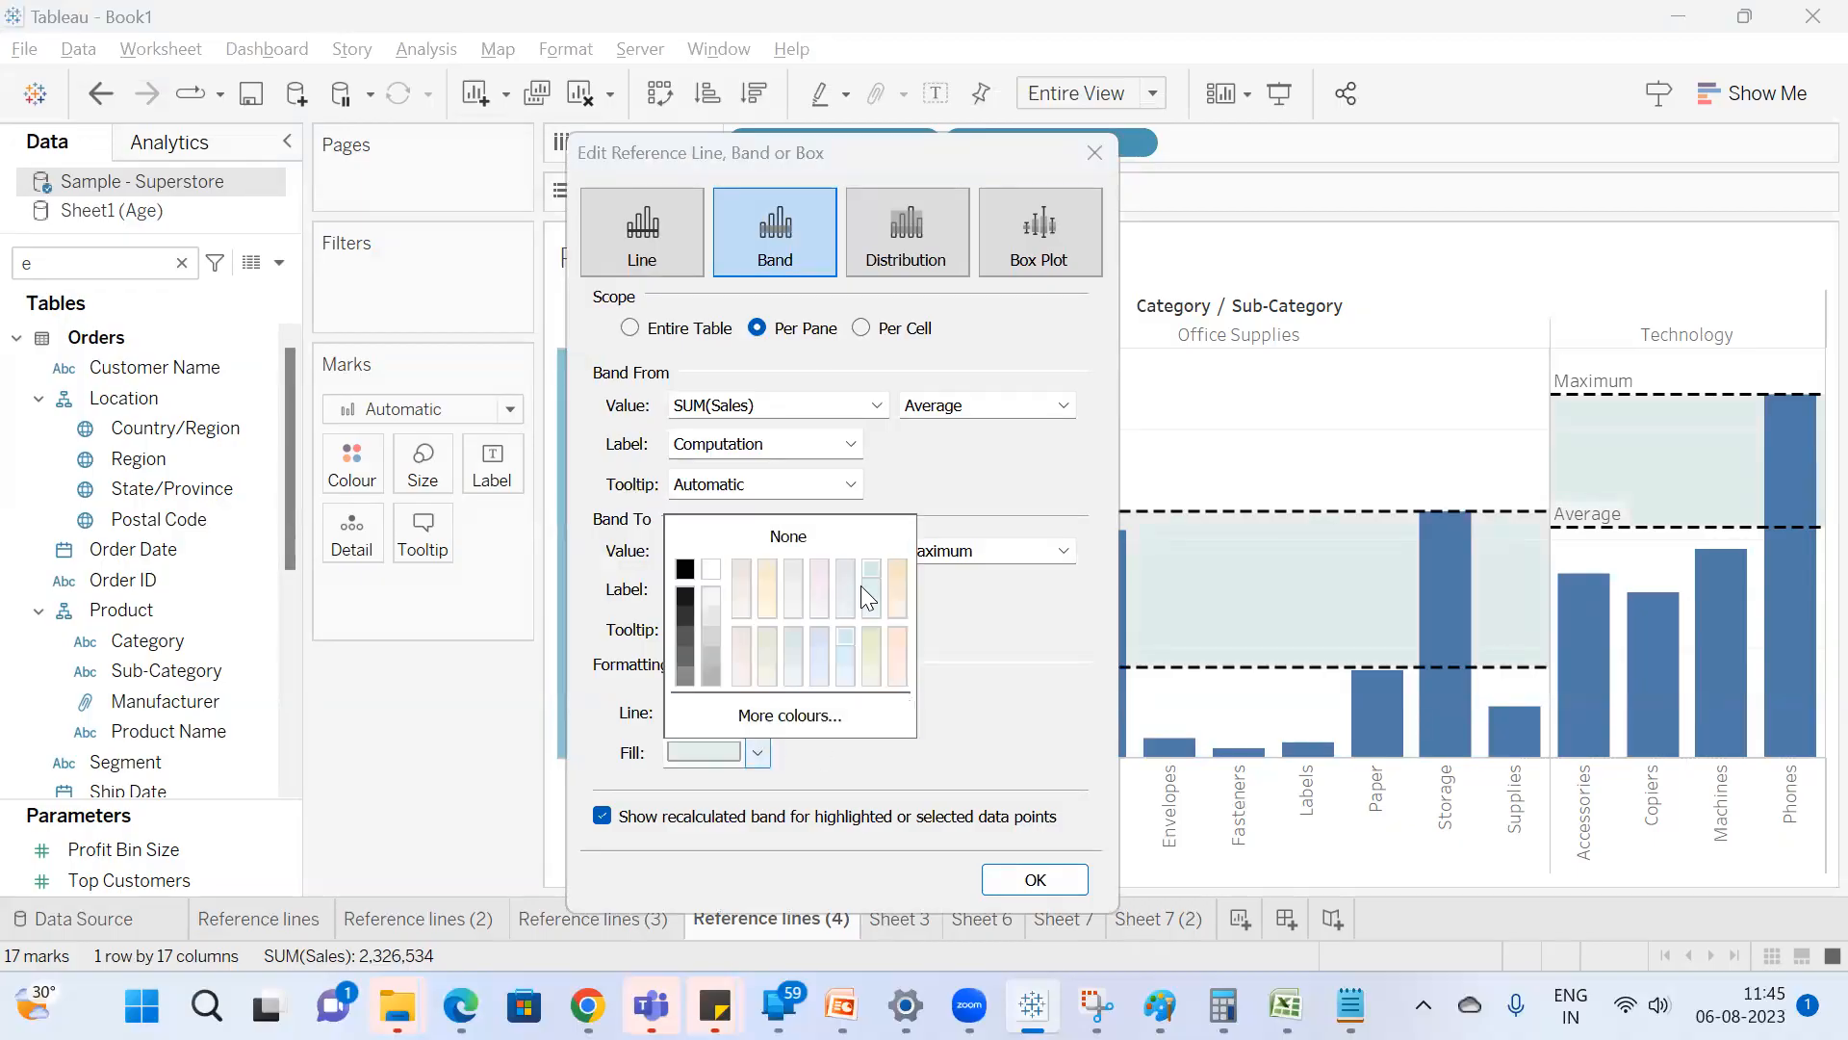
{"action": "left_click", "coordinate": [682, 600]}
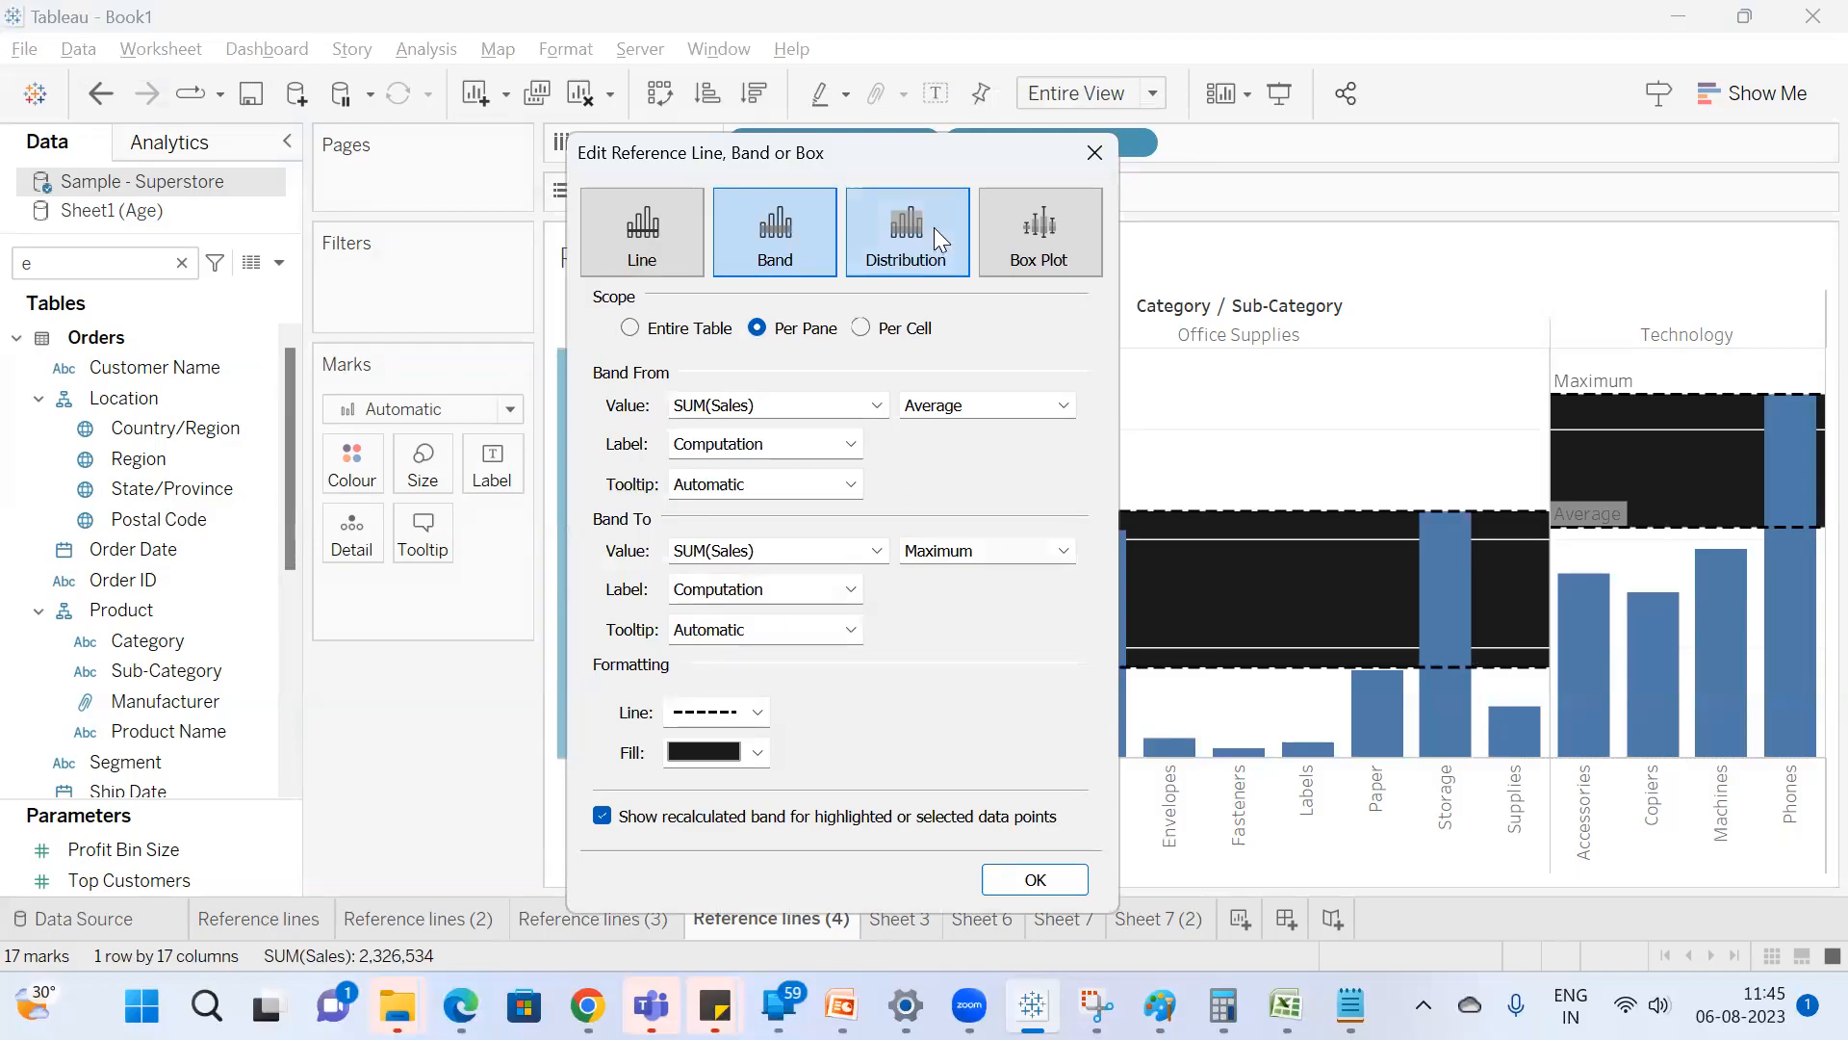
Format the Sales band with a thin solid grey border line and set its fill to None.
{"action": "left_click_drag", "start_coordinate": [784, 162], "coordinate": [597, 128]}
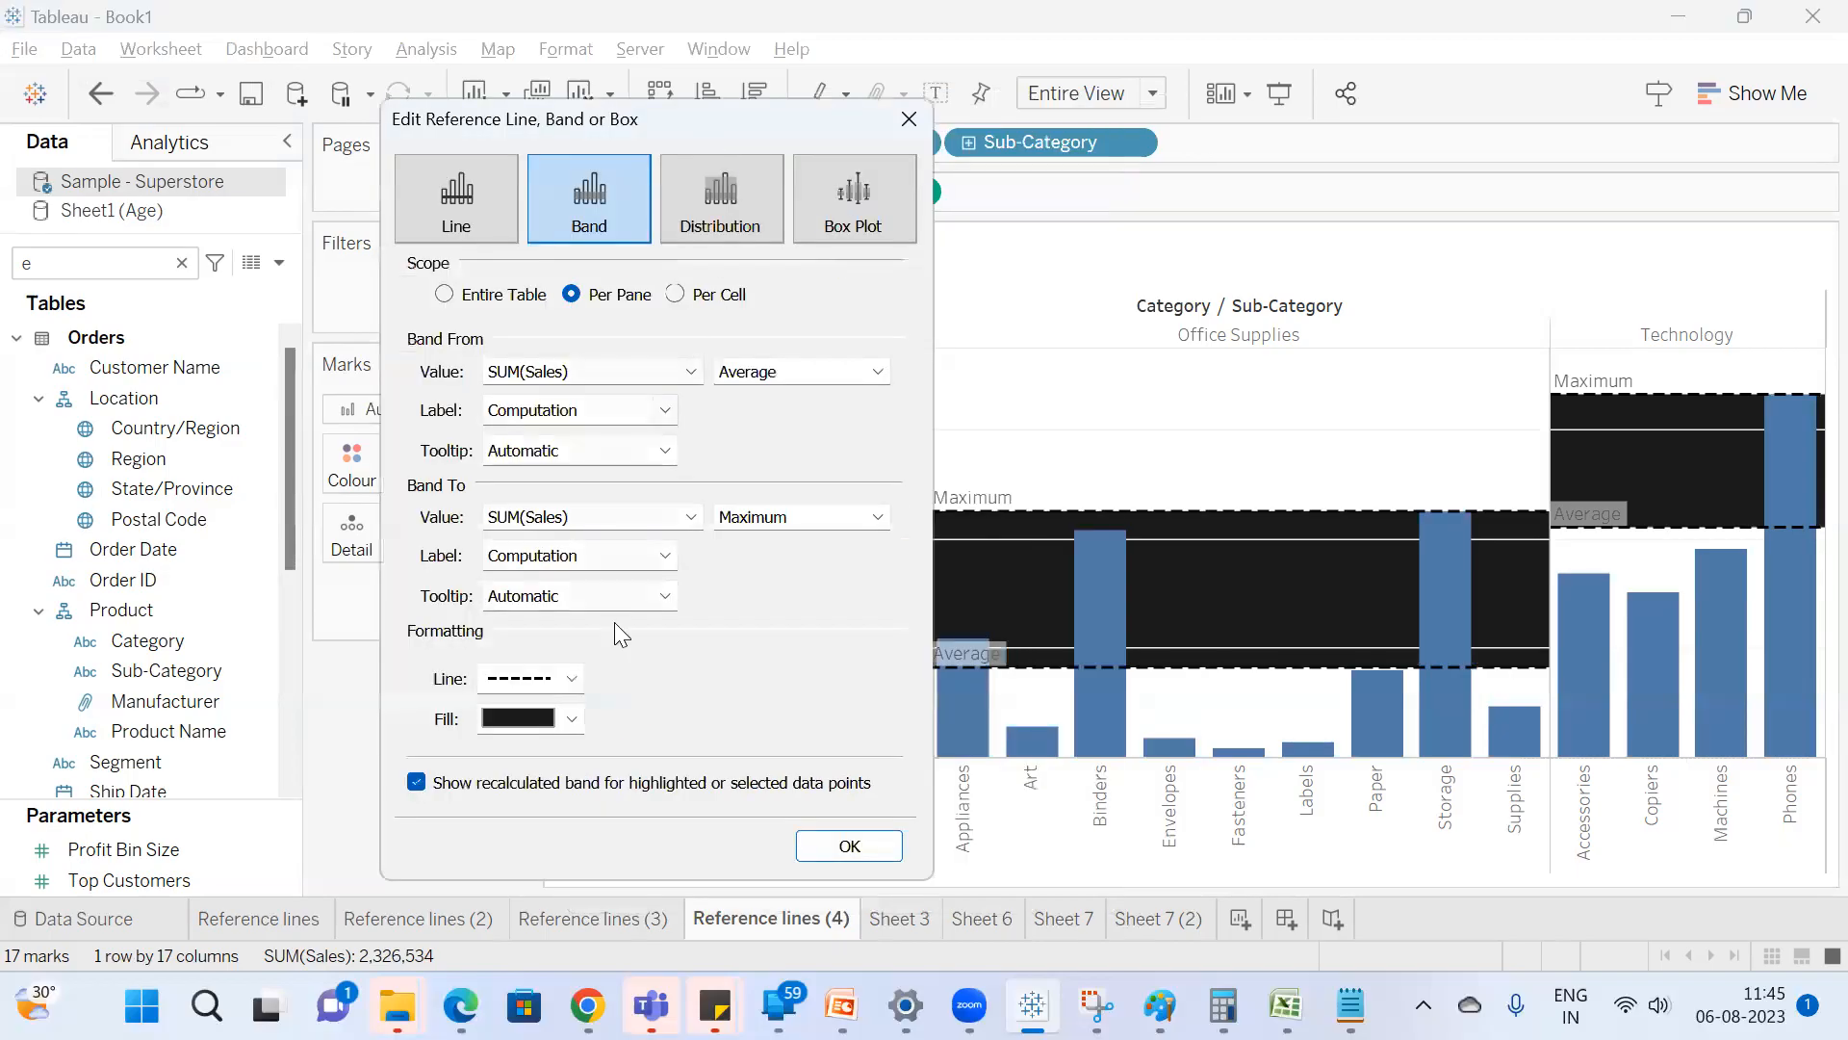
{"action": "left_click", "coordinate": [572, 679]}
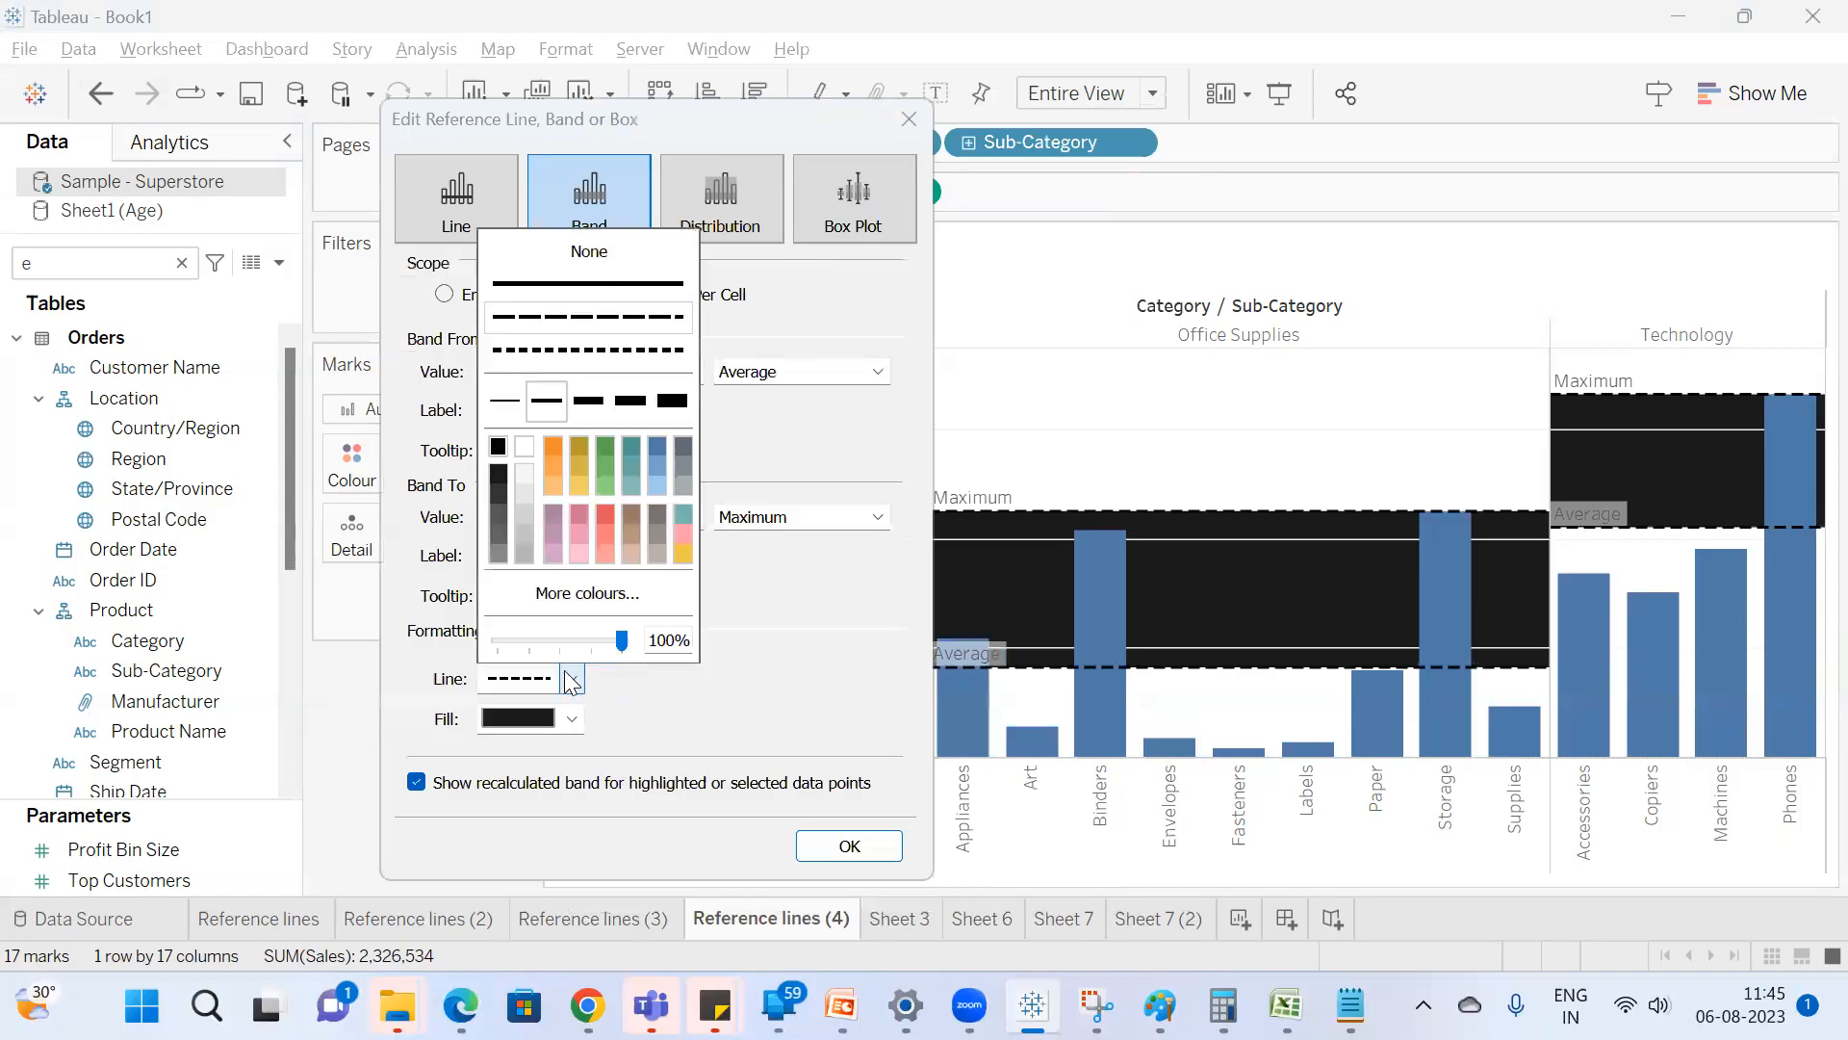
{"action": "left_click", "coordinate": [554, 252]}
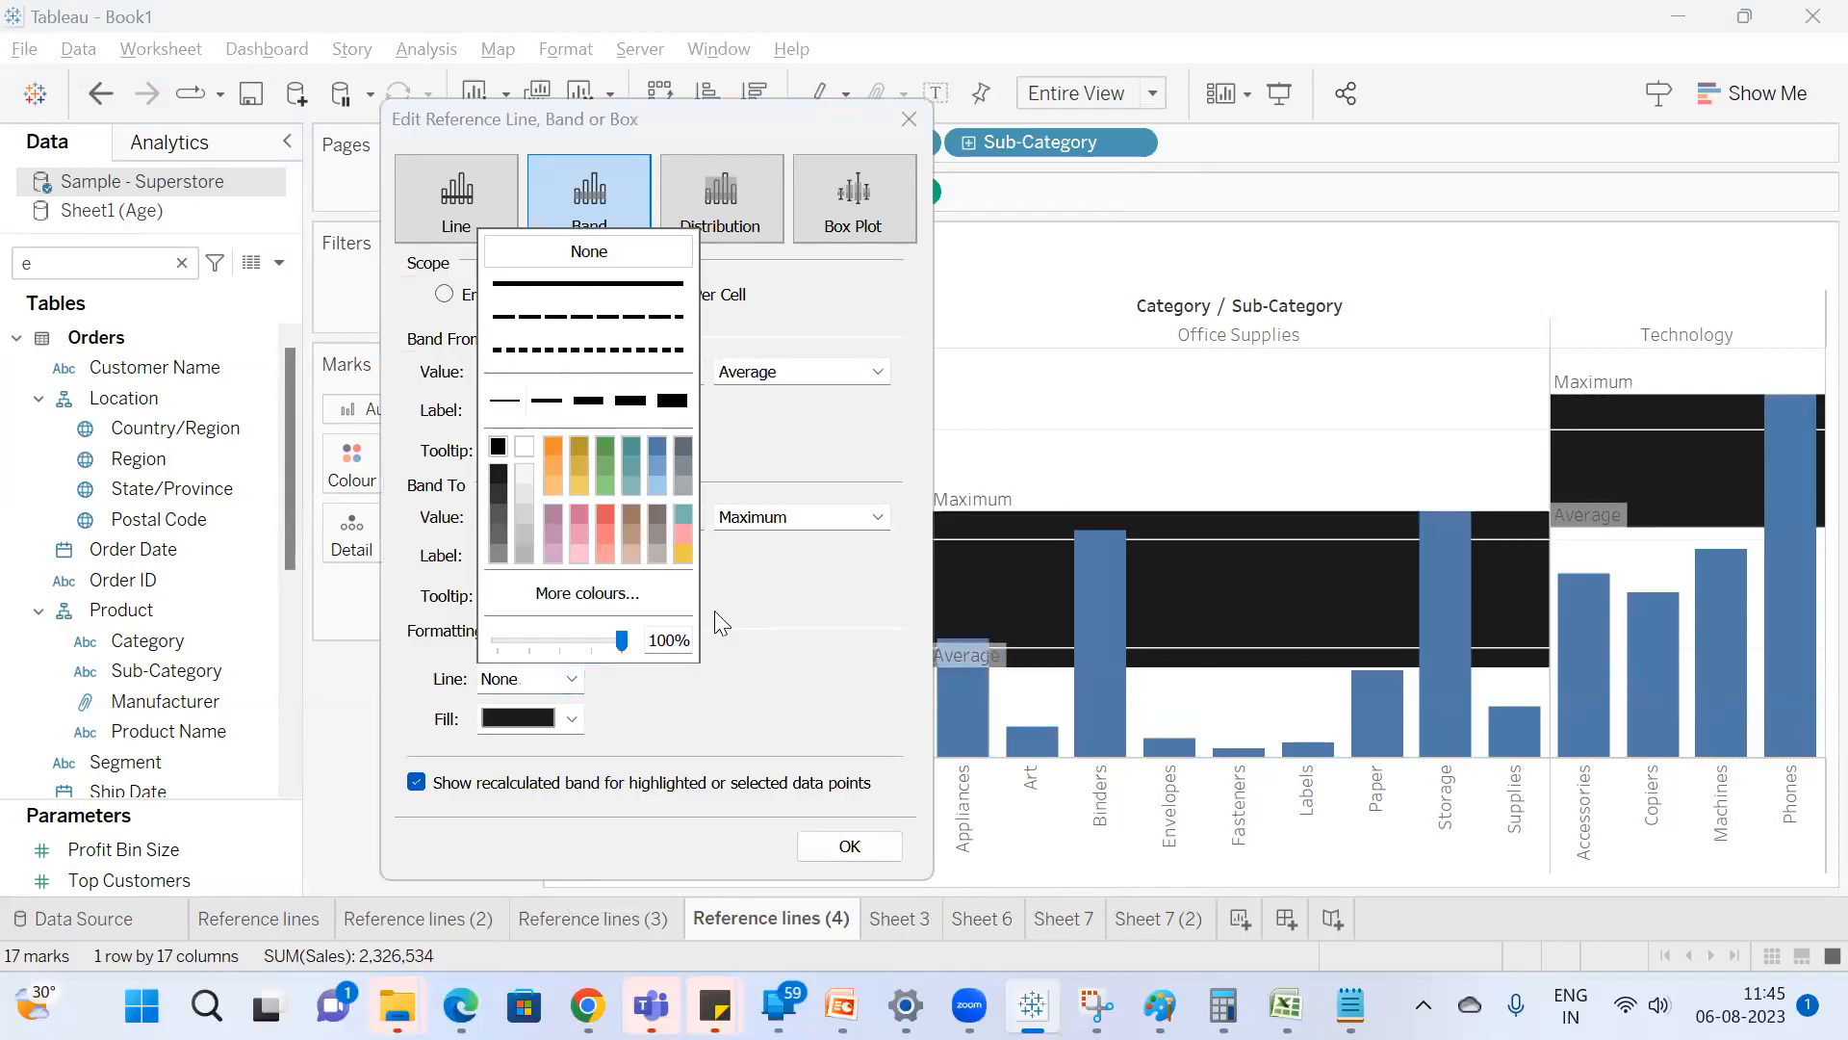
{"action": "left_click", "coordinate": [572, 679]}
{"action": "left_click", "coordinate": [587, 283]}
{"action": "left_click", "coordinate": [524, 556]}
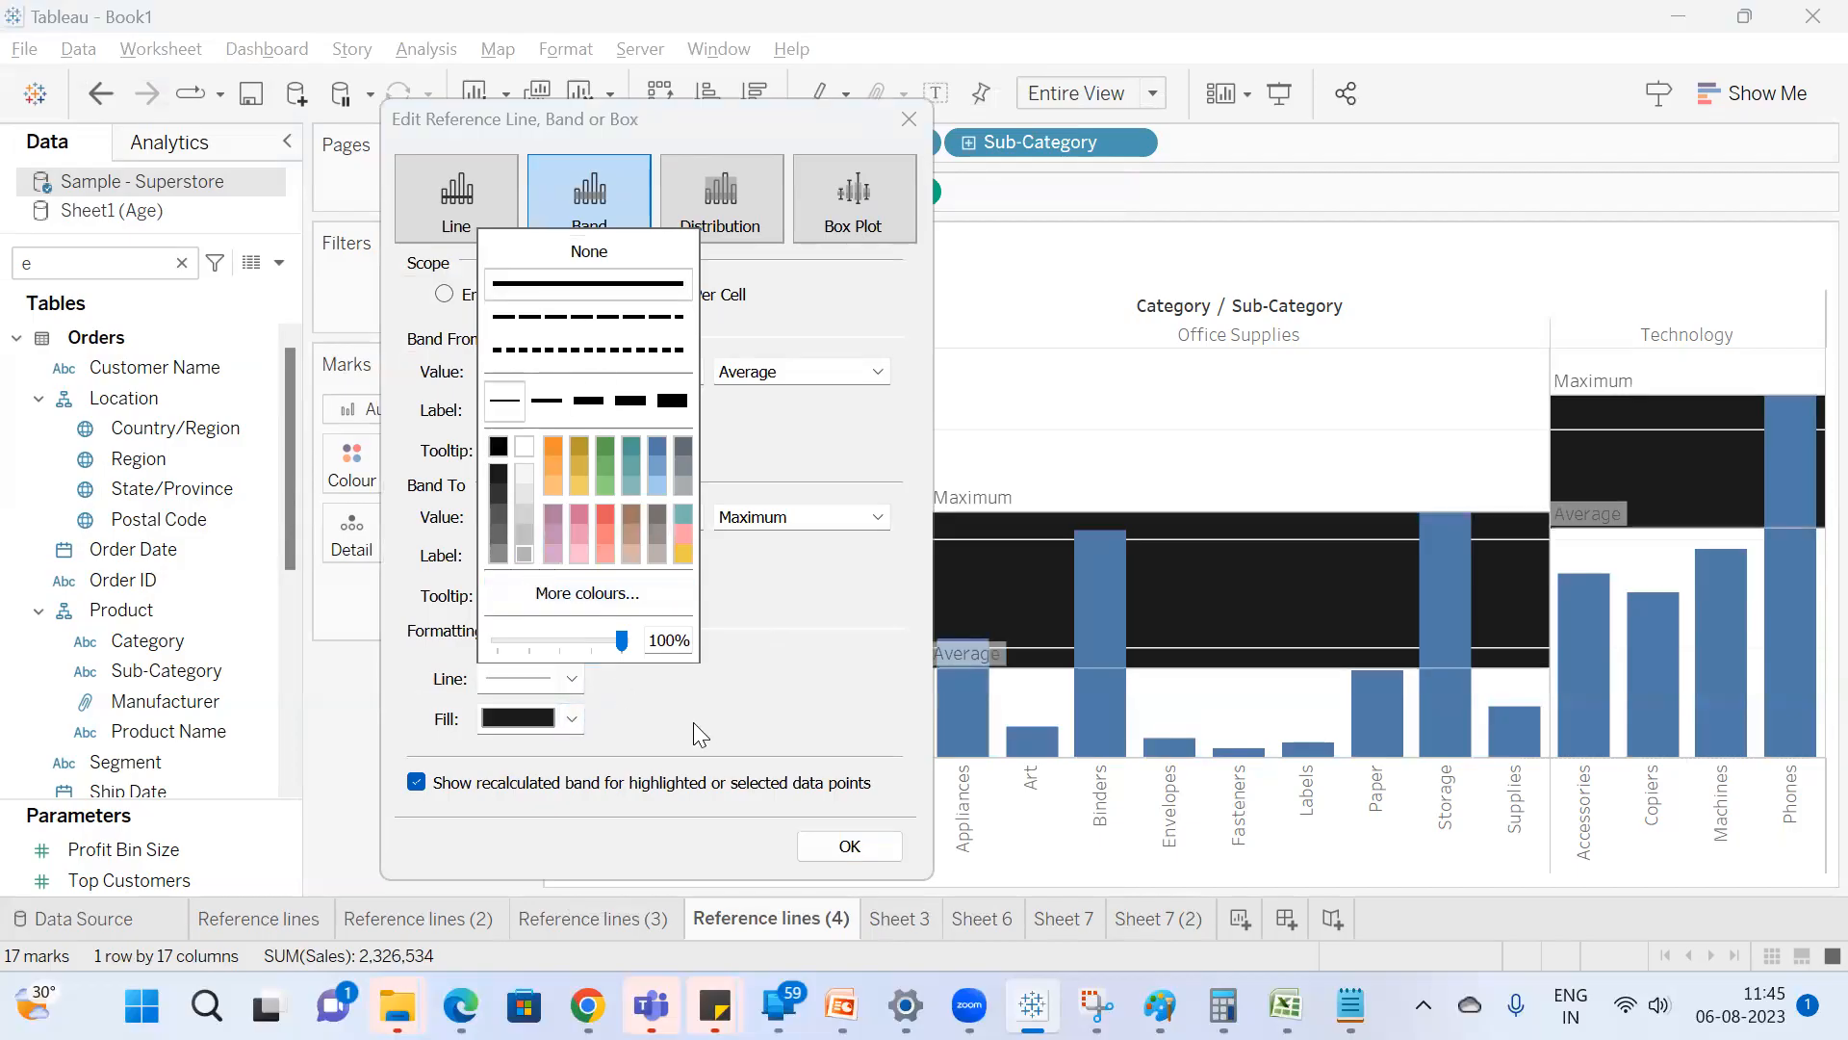
{"action": "left_click", "coordinate": [572, 719]}
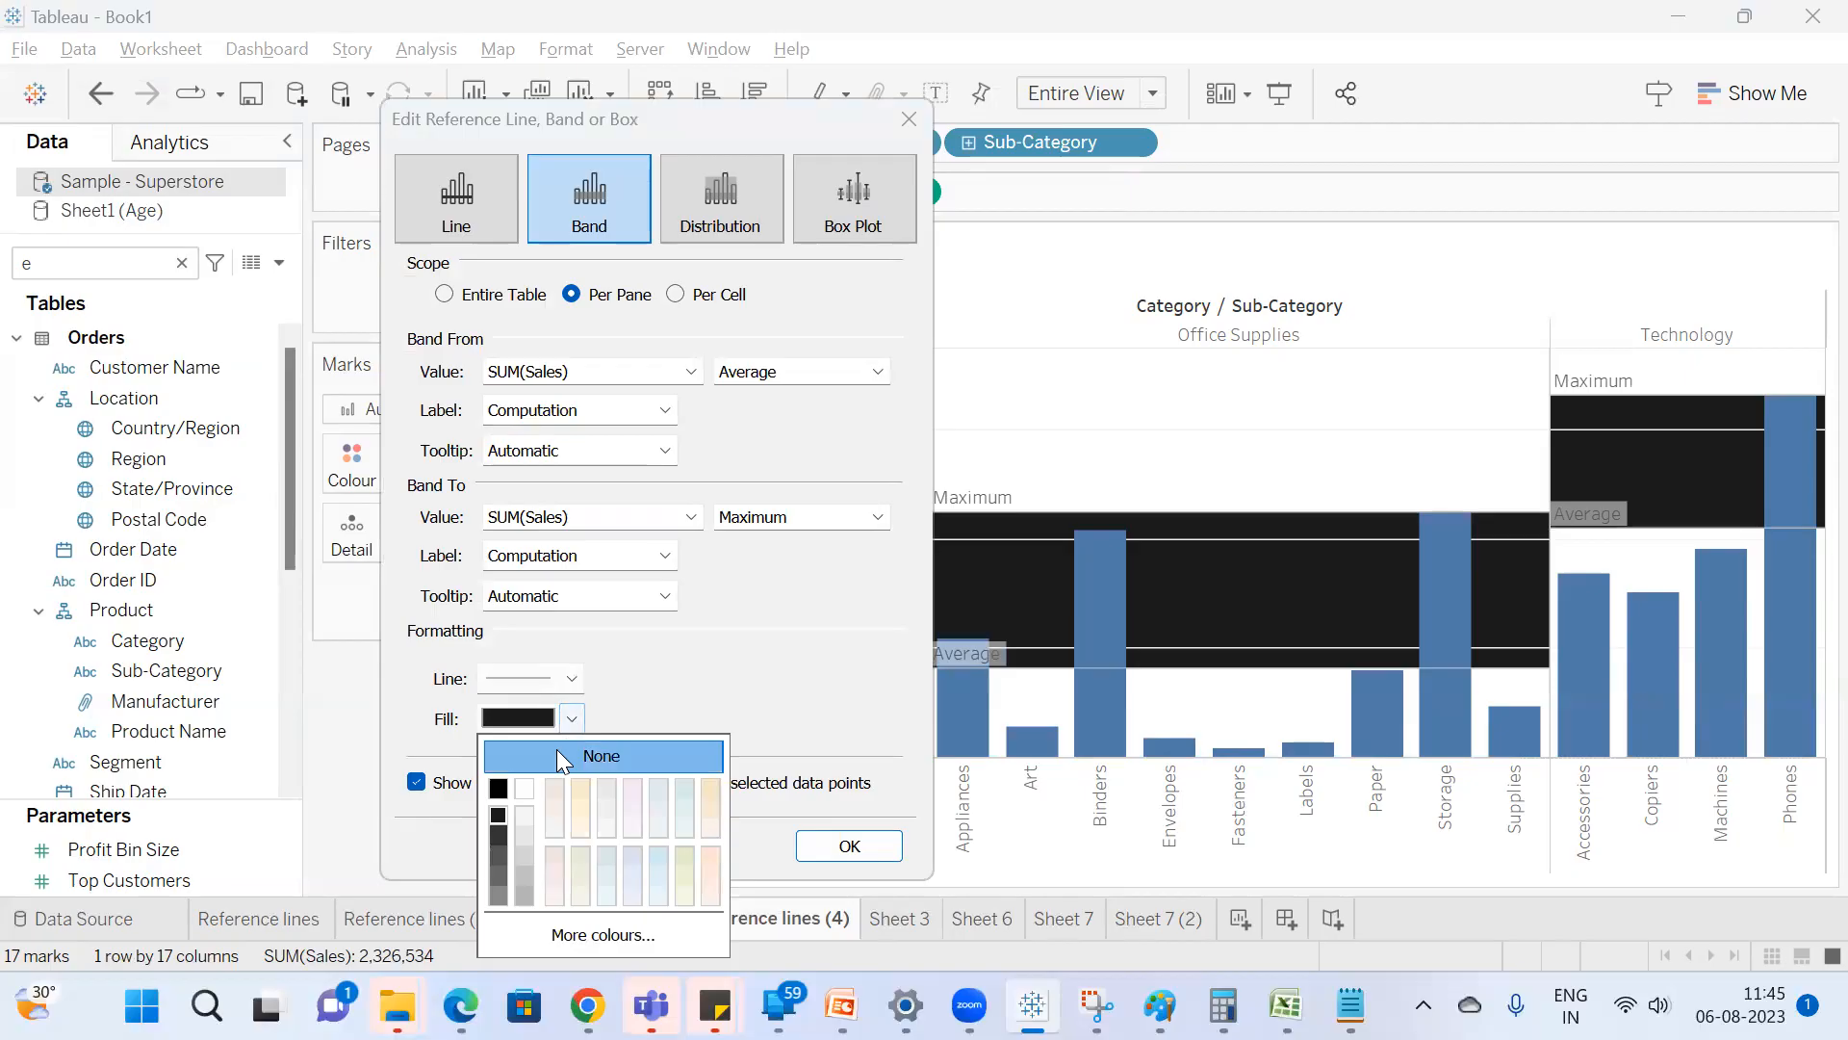
{"action": "left_click", "coordinate": [558, 752]}
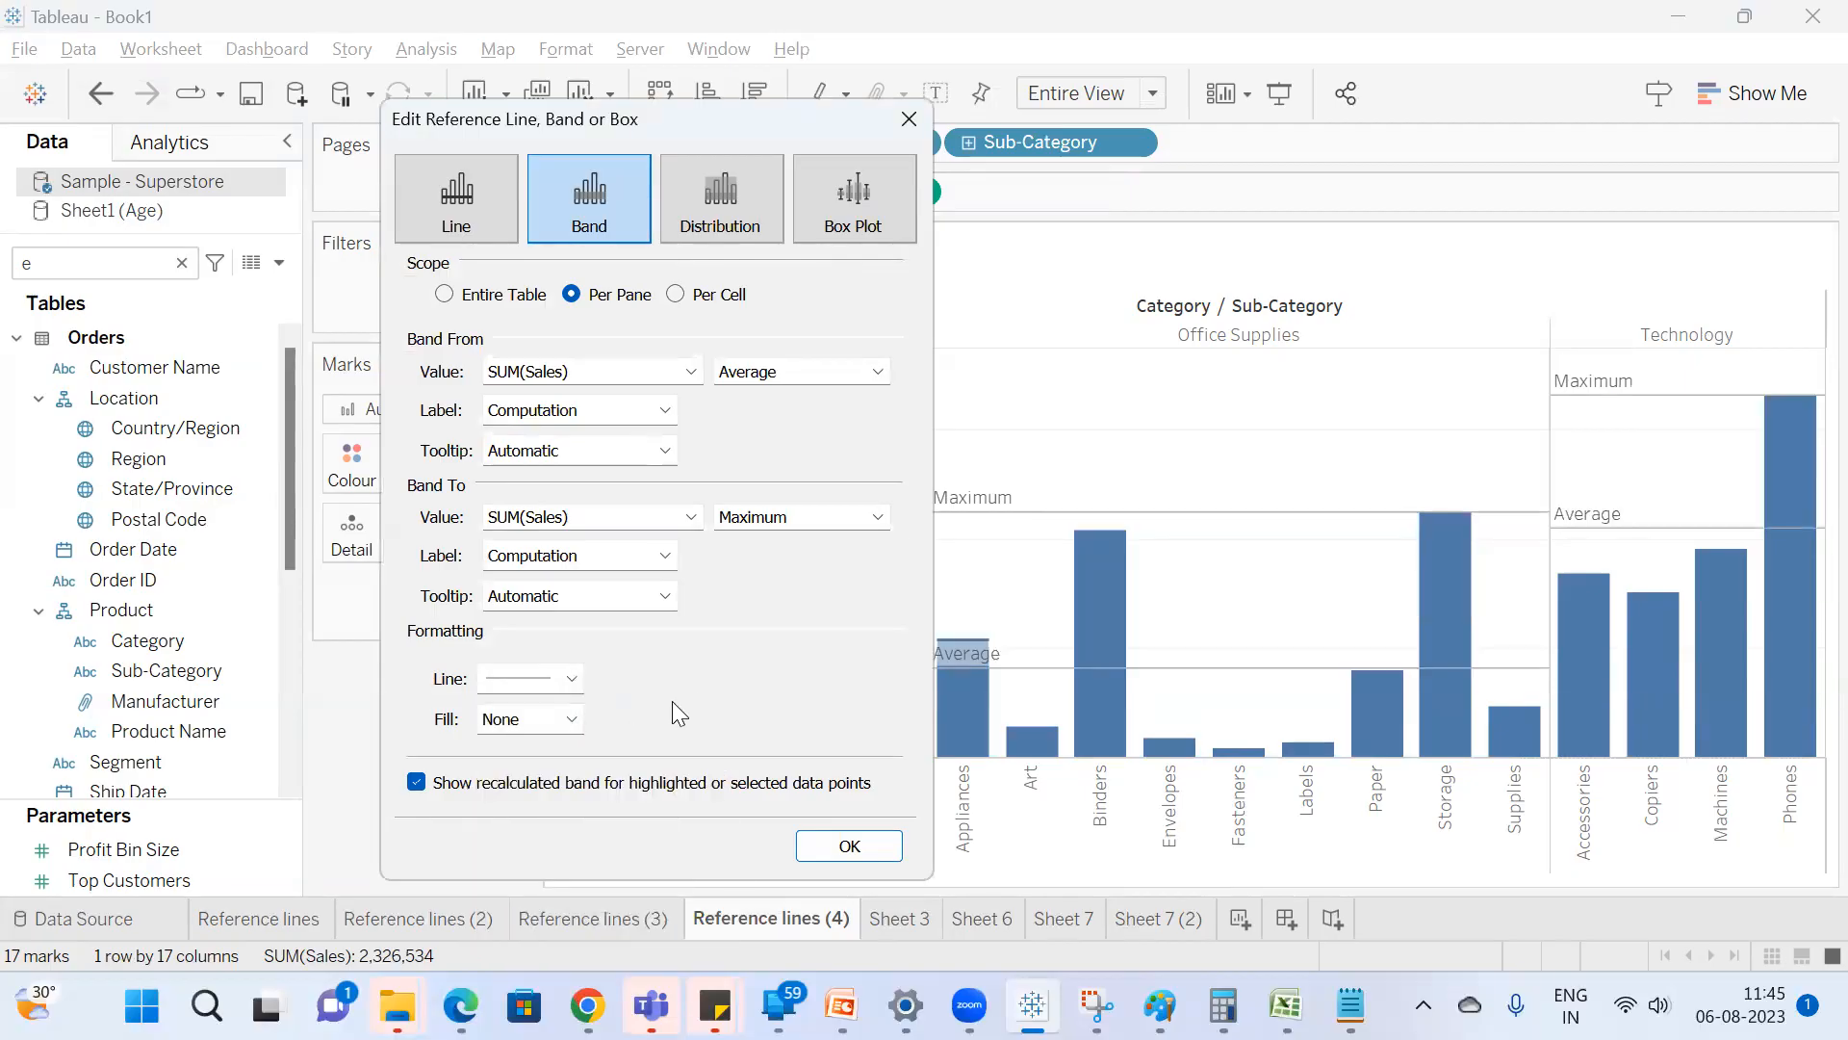
Switch the Sales reference band to a Distribution and move its dialog clear of the Furniture pane.
{"action": "left_click", "coordinate": [724, 203]}
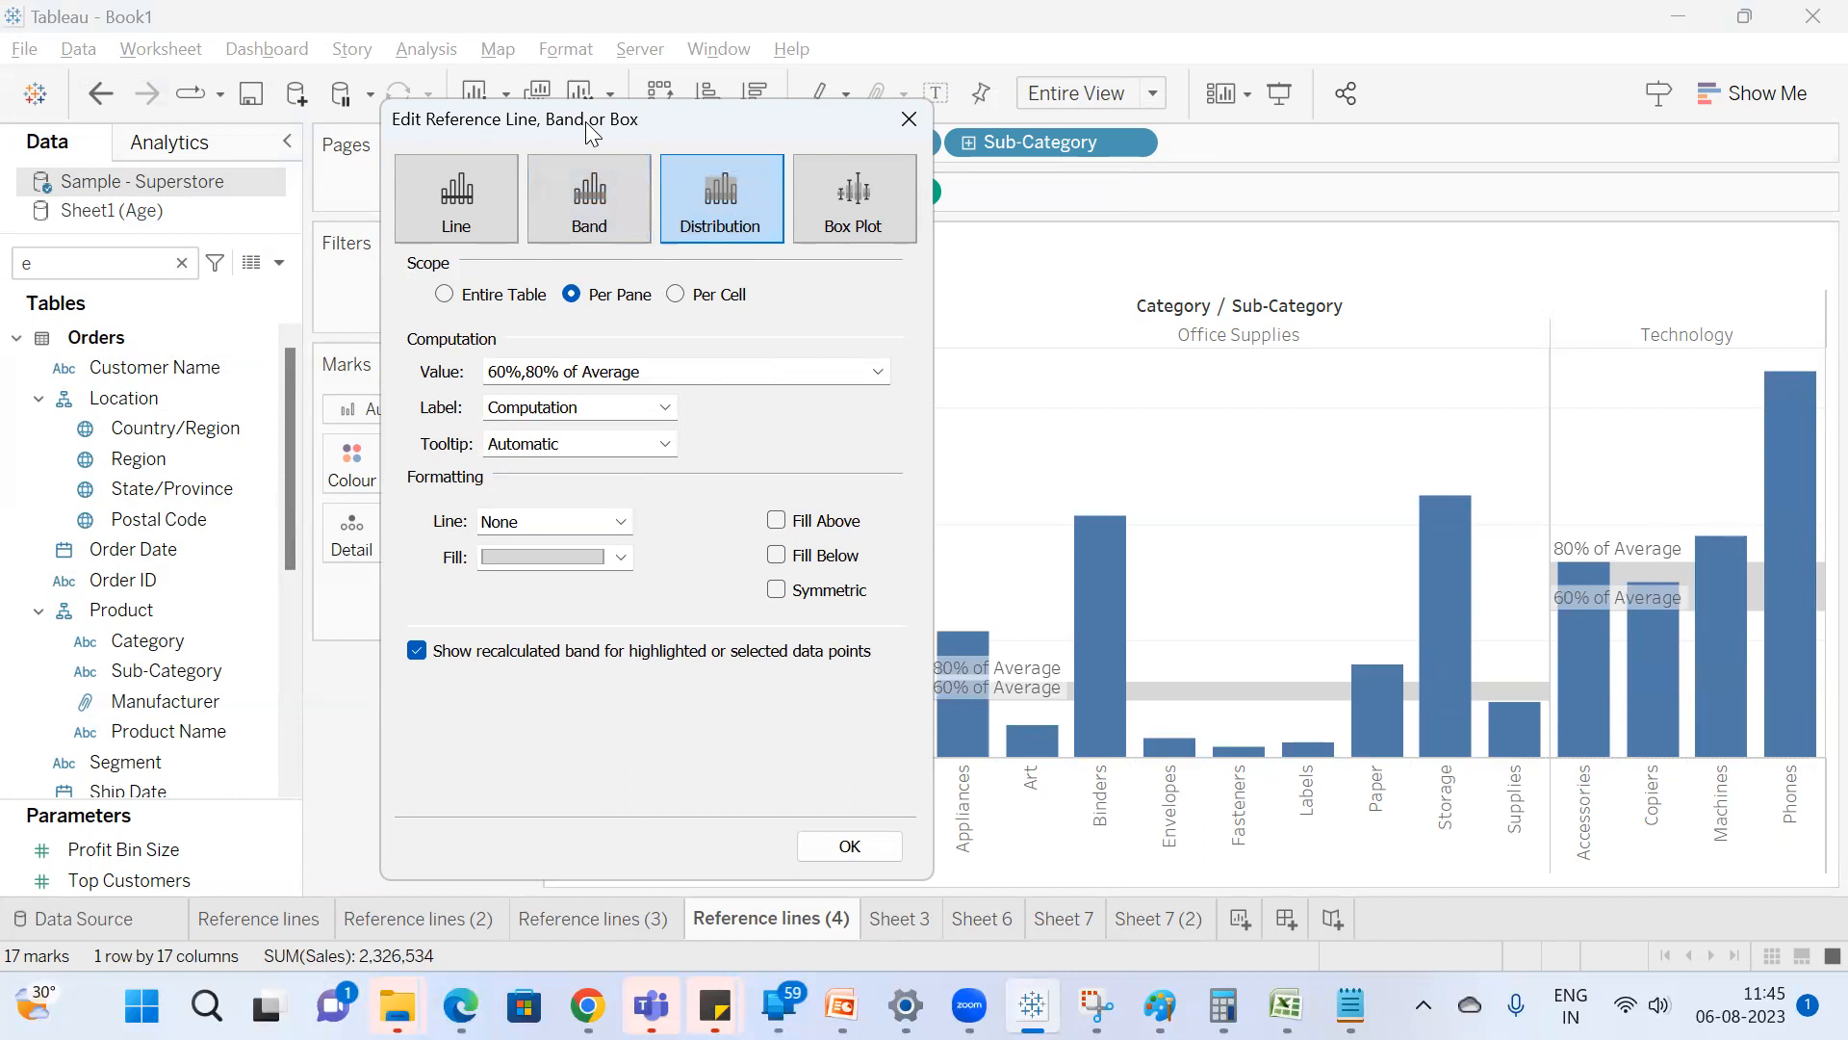
{"action": "left_click_drag", "start_coordinate": [591, 133], "coordinate": [1423, 156]}
{"action": "left_click_drag", "start_coordinate": [1585, 137], "coordinate": [1722, 122]}
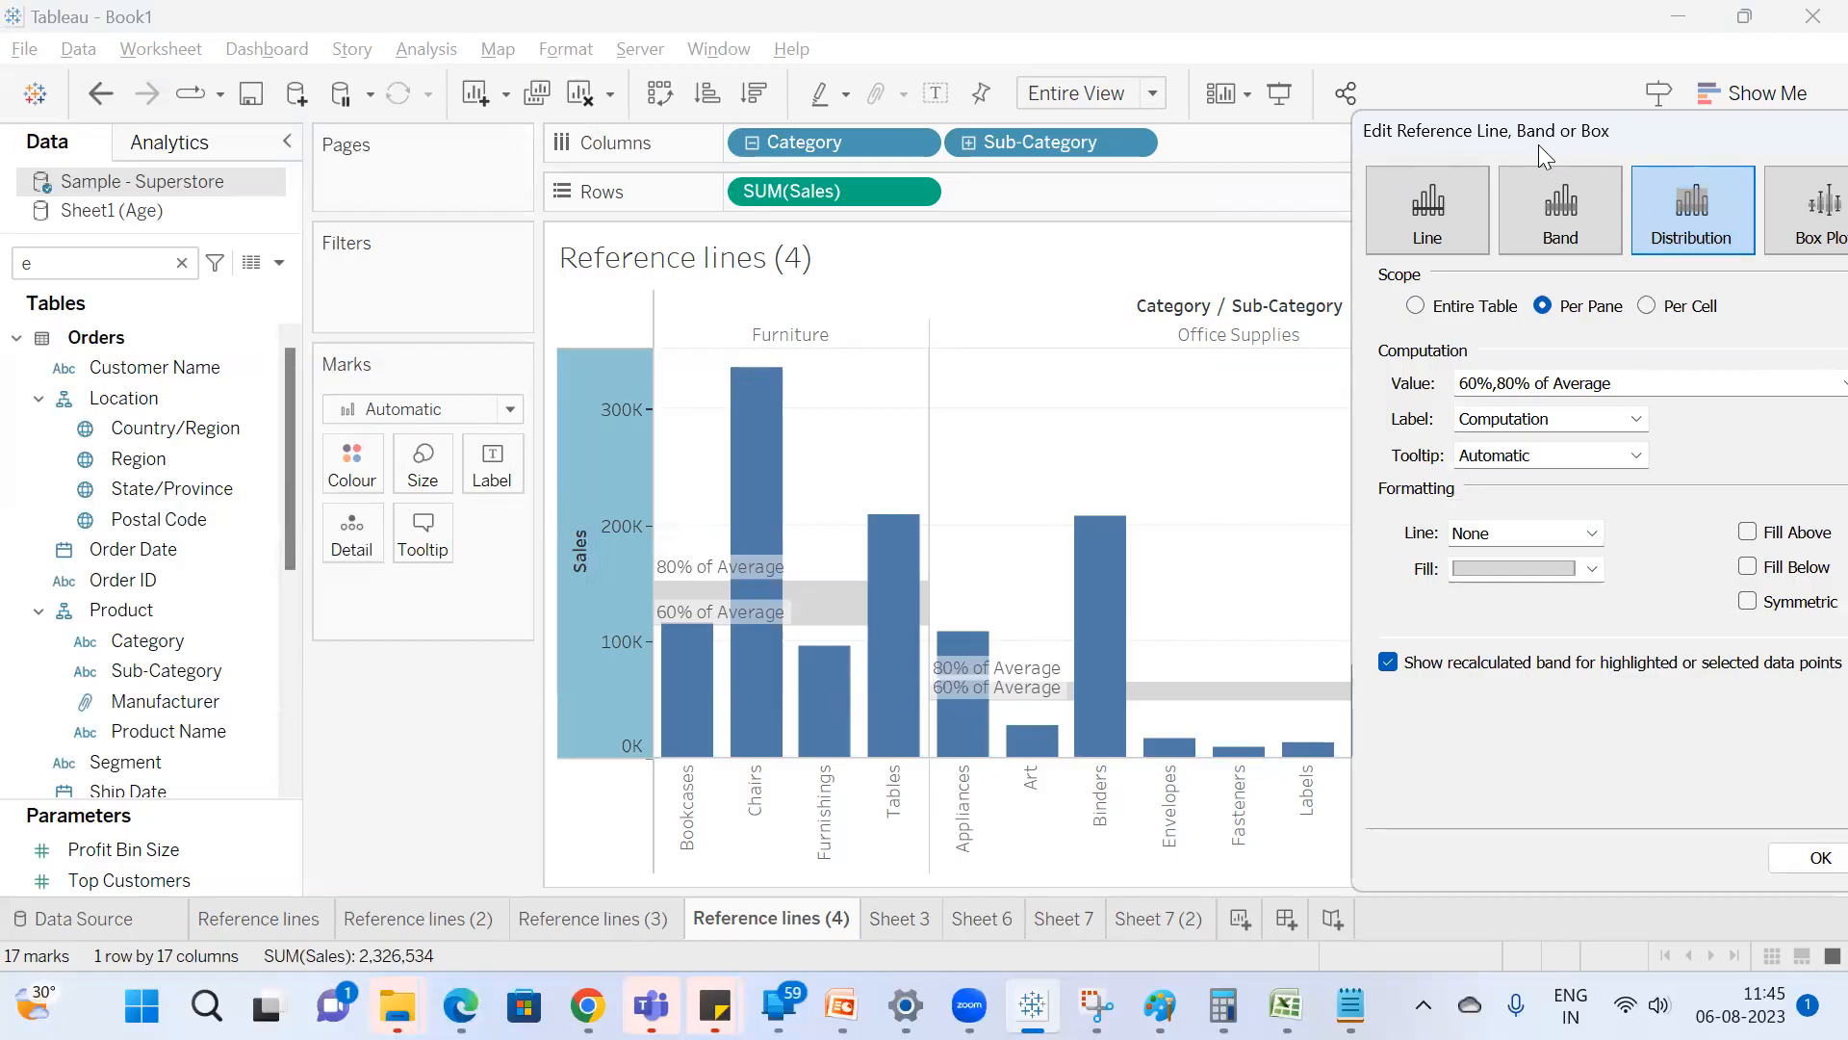
{"action": "left_click_drag", "start_coordinate": [1539, 145], "coordinate": [1513, 150]}
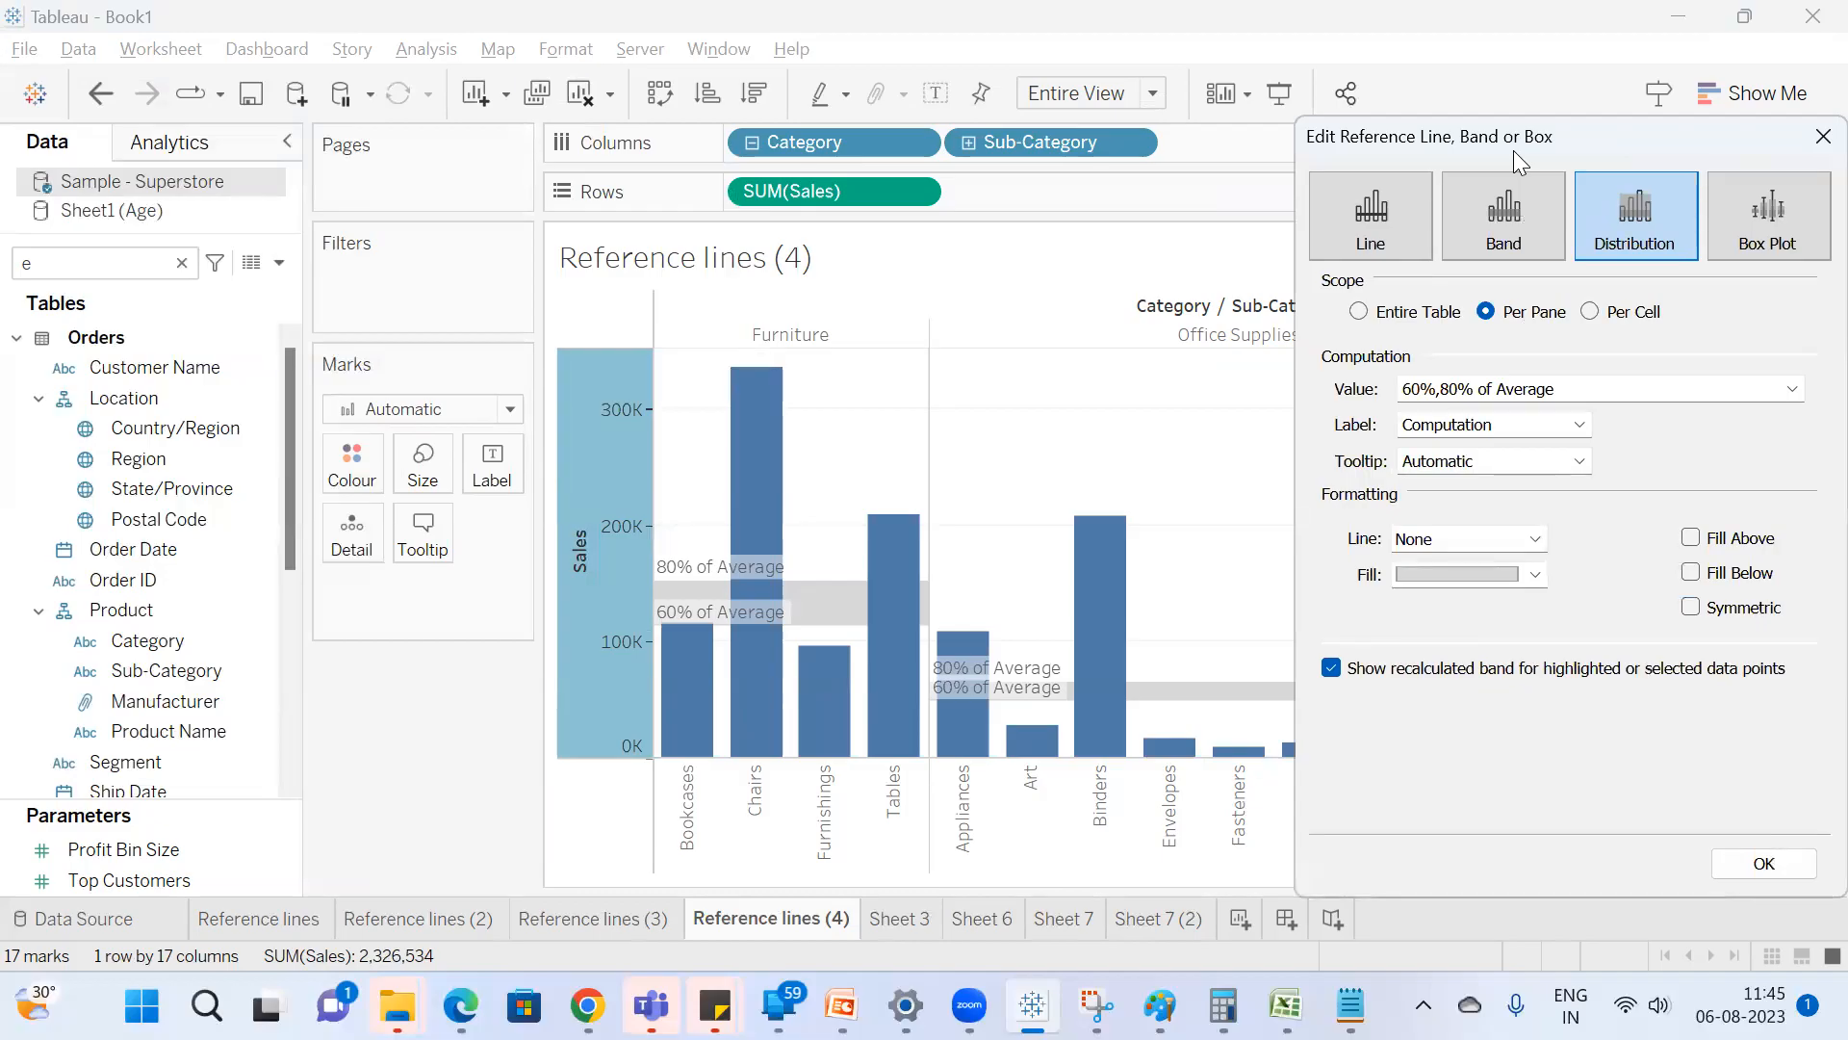
Try Sum as the base for the distribution's 60,80 percentages of SUM(Sales) and return it to Average.
{"action": "left_click", "coordinate": [1615, 394]}
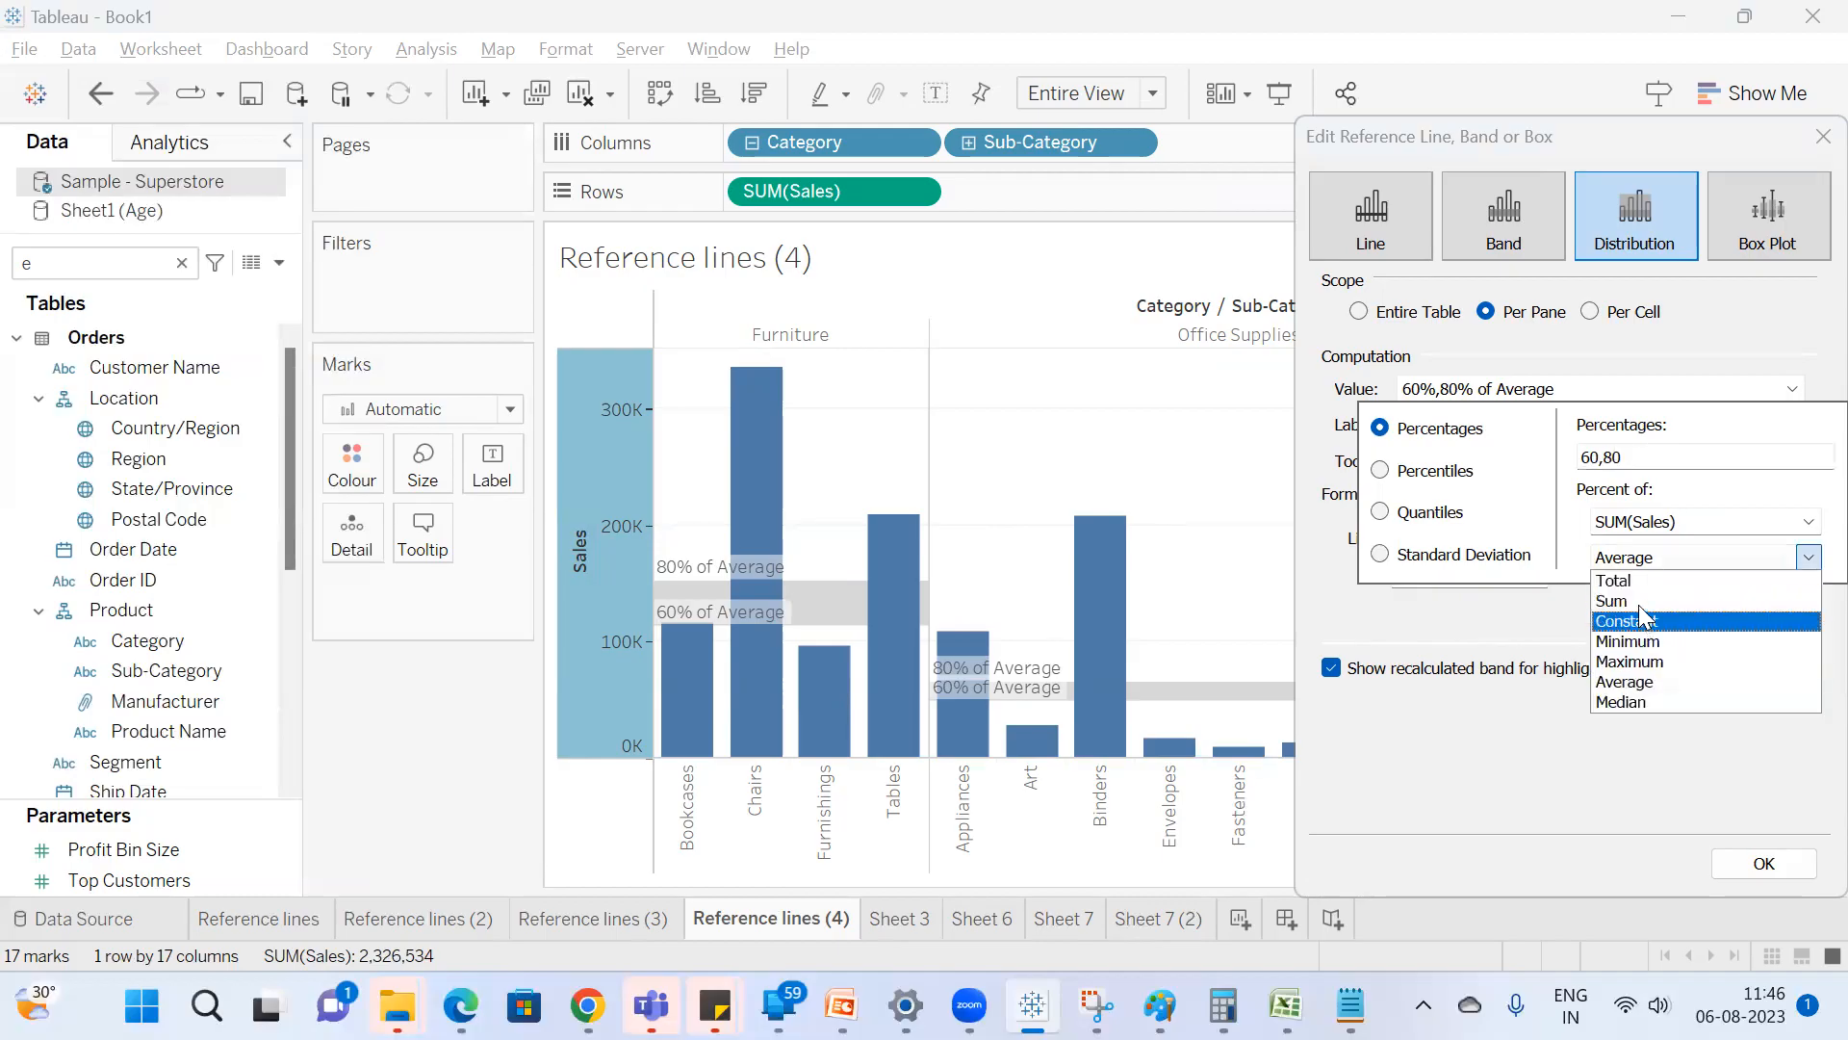
{"action": "left_click", "coordinate": [1638, 600]}
{"action": "left_click", "coordinate": [1659, 566]}
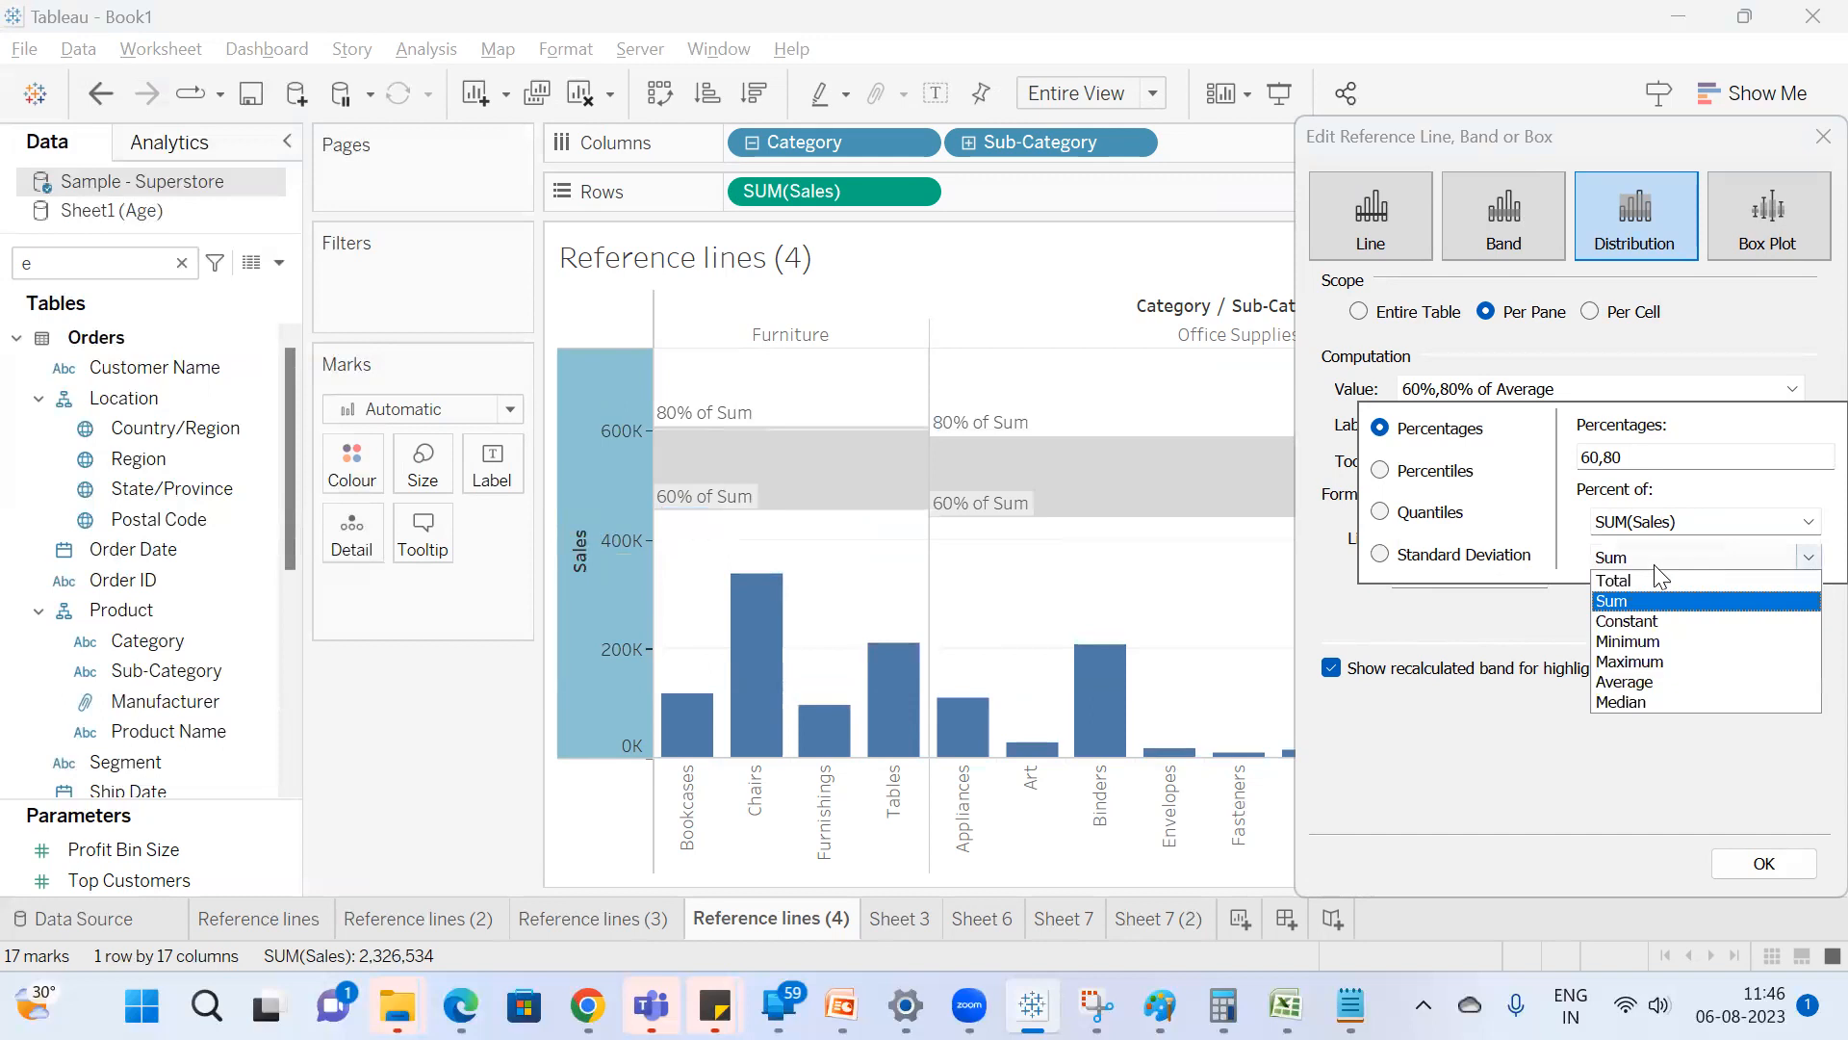
{"action": "left_click", "coordinate": [1658, 681]}
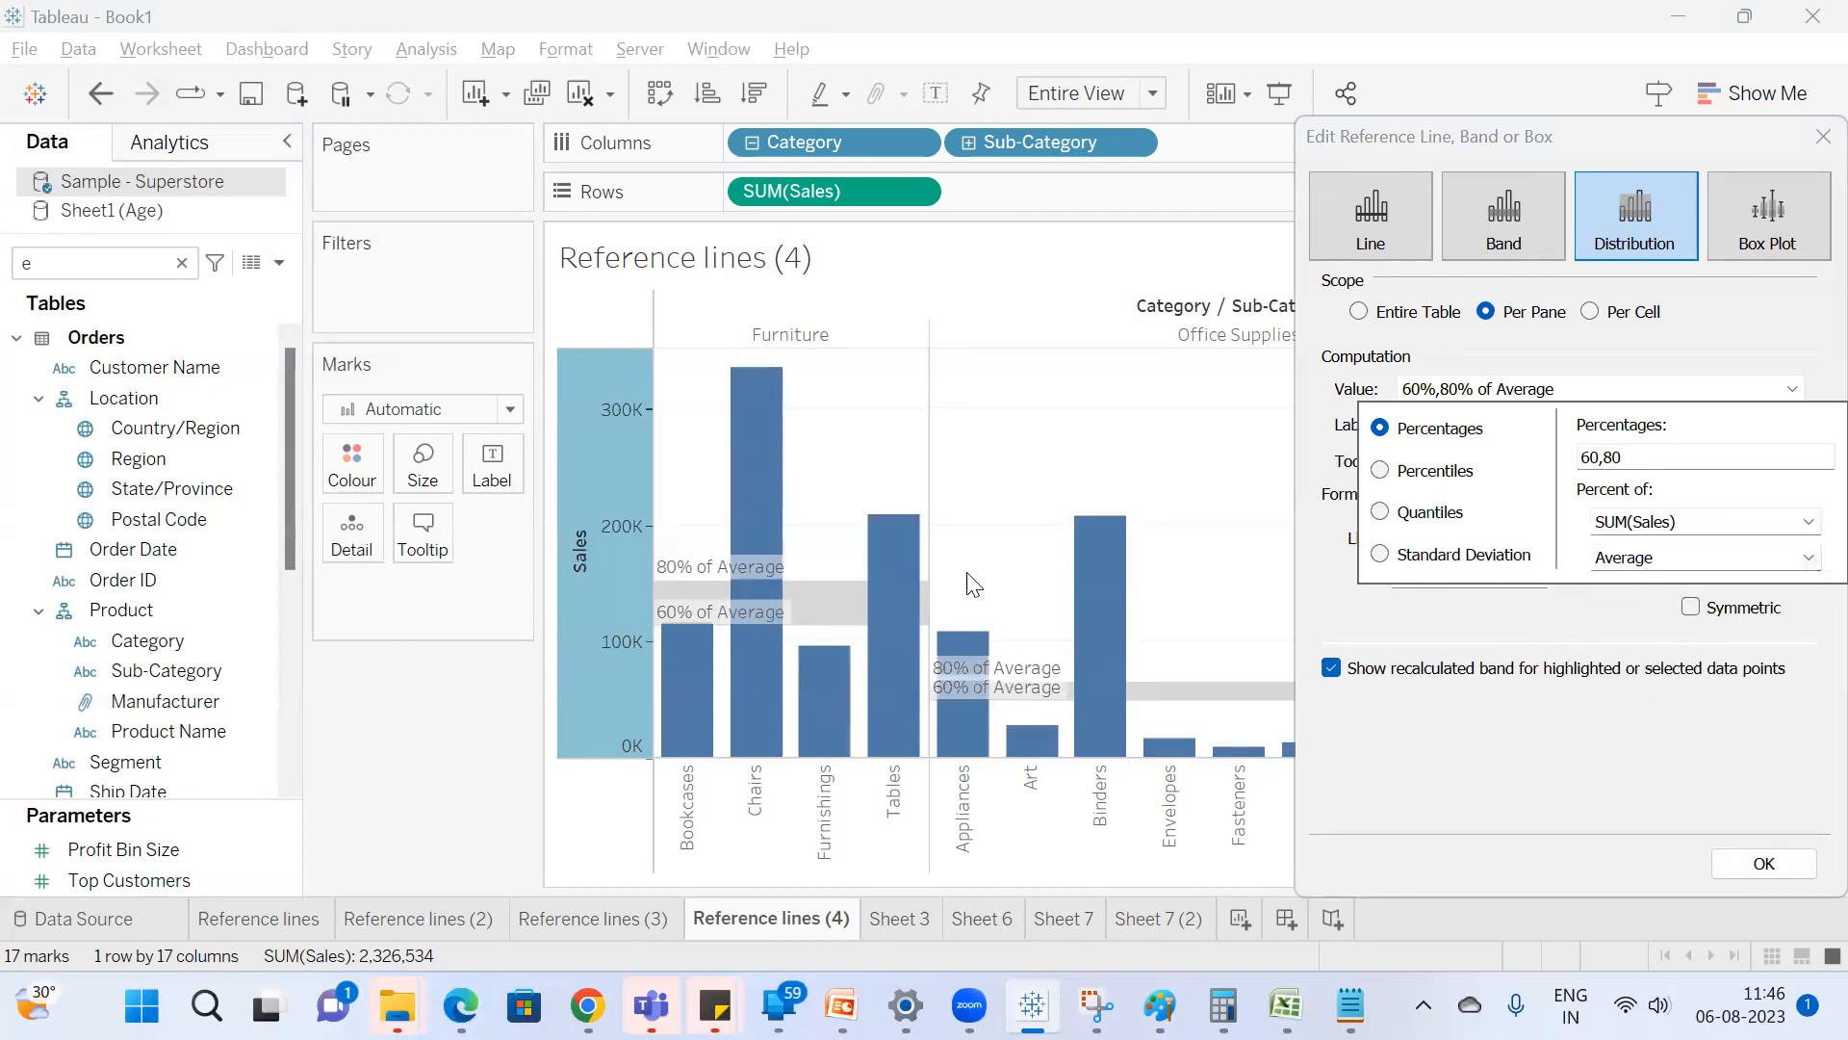
Base the distribution's 60,80 percentages on a Constant of 100000.
{"action": "mouse_move", "coordinate": [1351, 1006]}
{"action": "left_click", "coordinate": [1808, 558]}
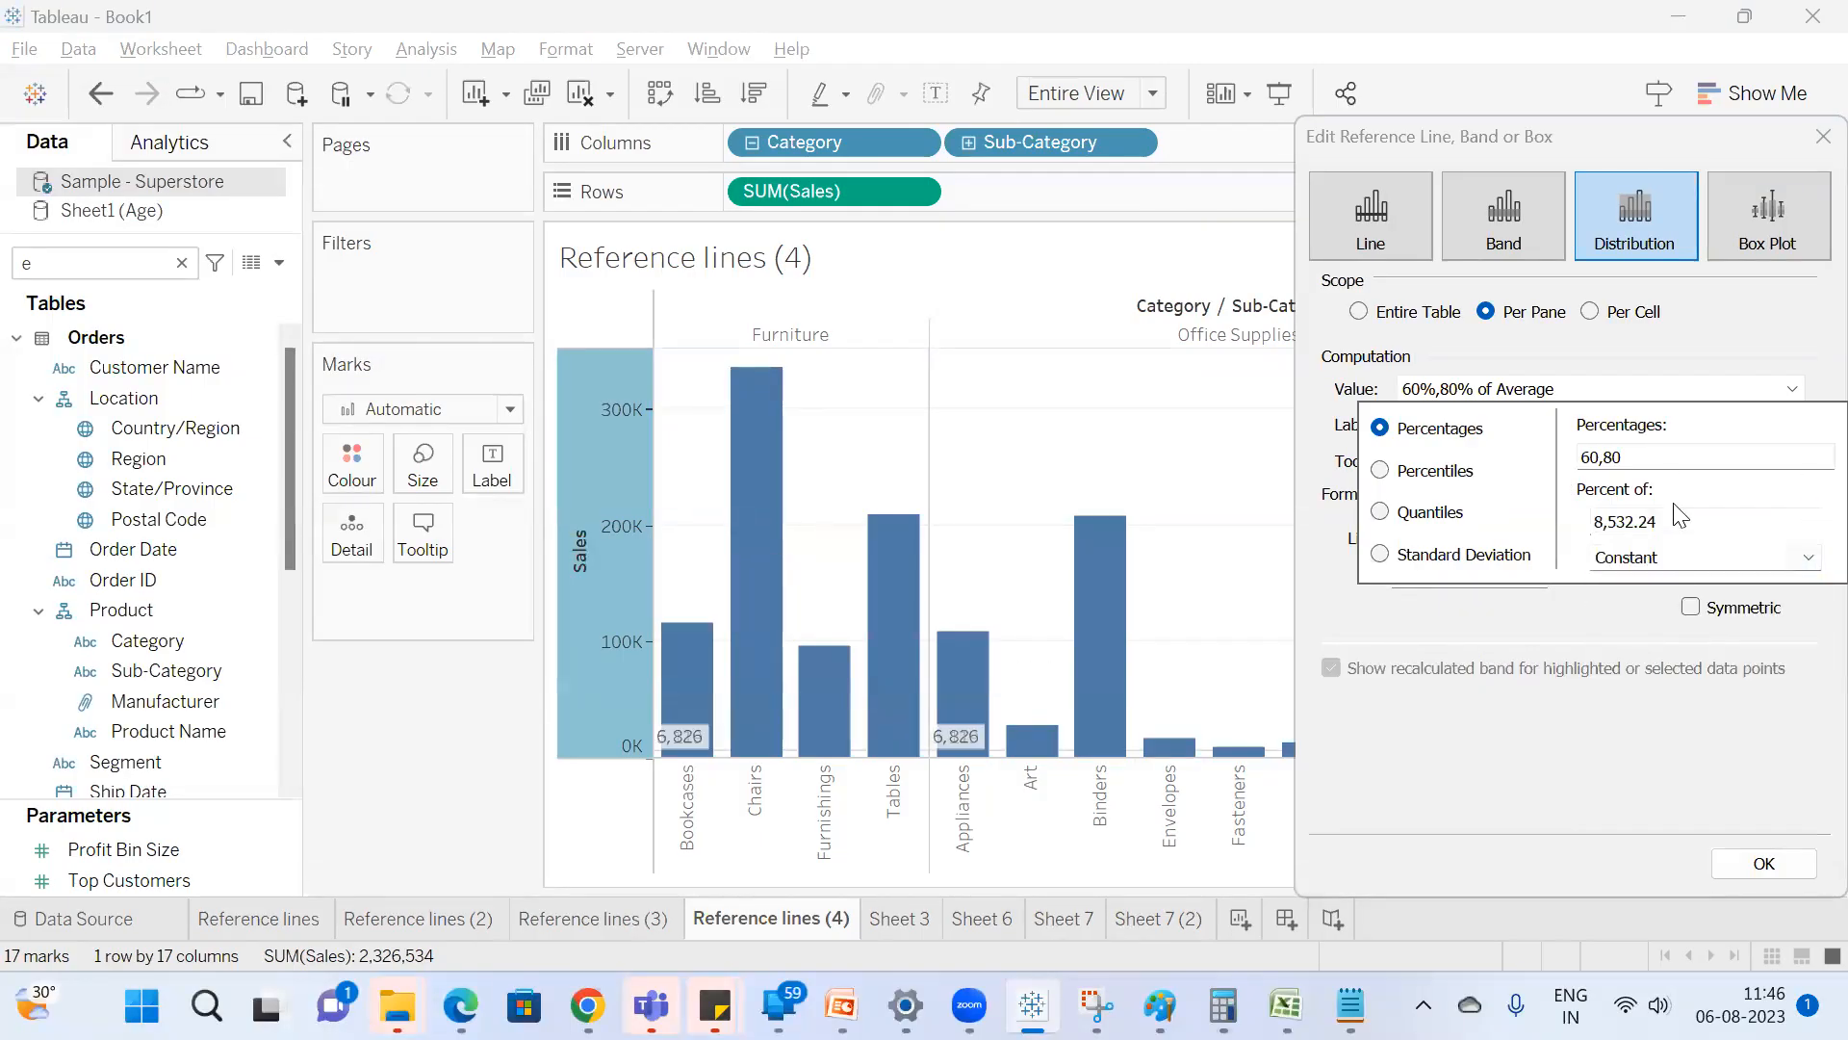
{"action": "left_click_drag", "start_coordinate": [1680, 525], "coordinate": [1428, 510]}
{"action": "type", "text": "100000"}
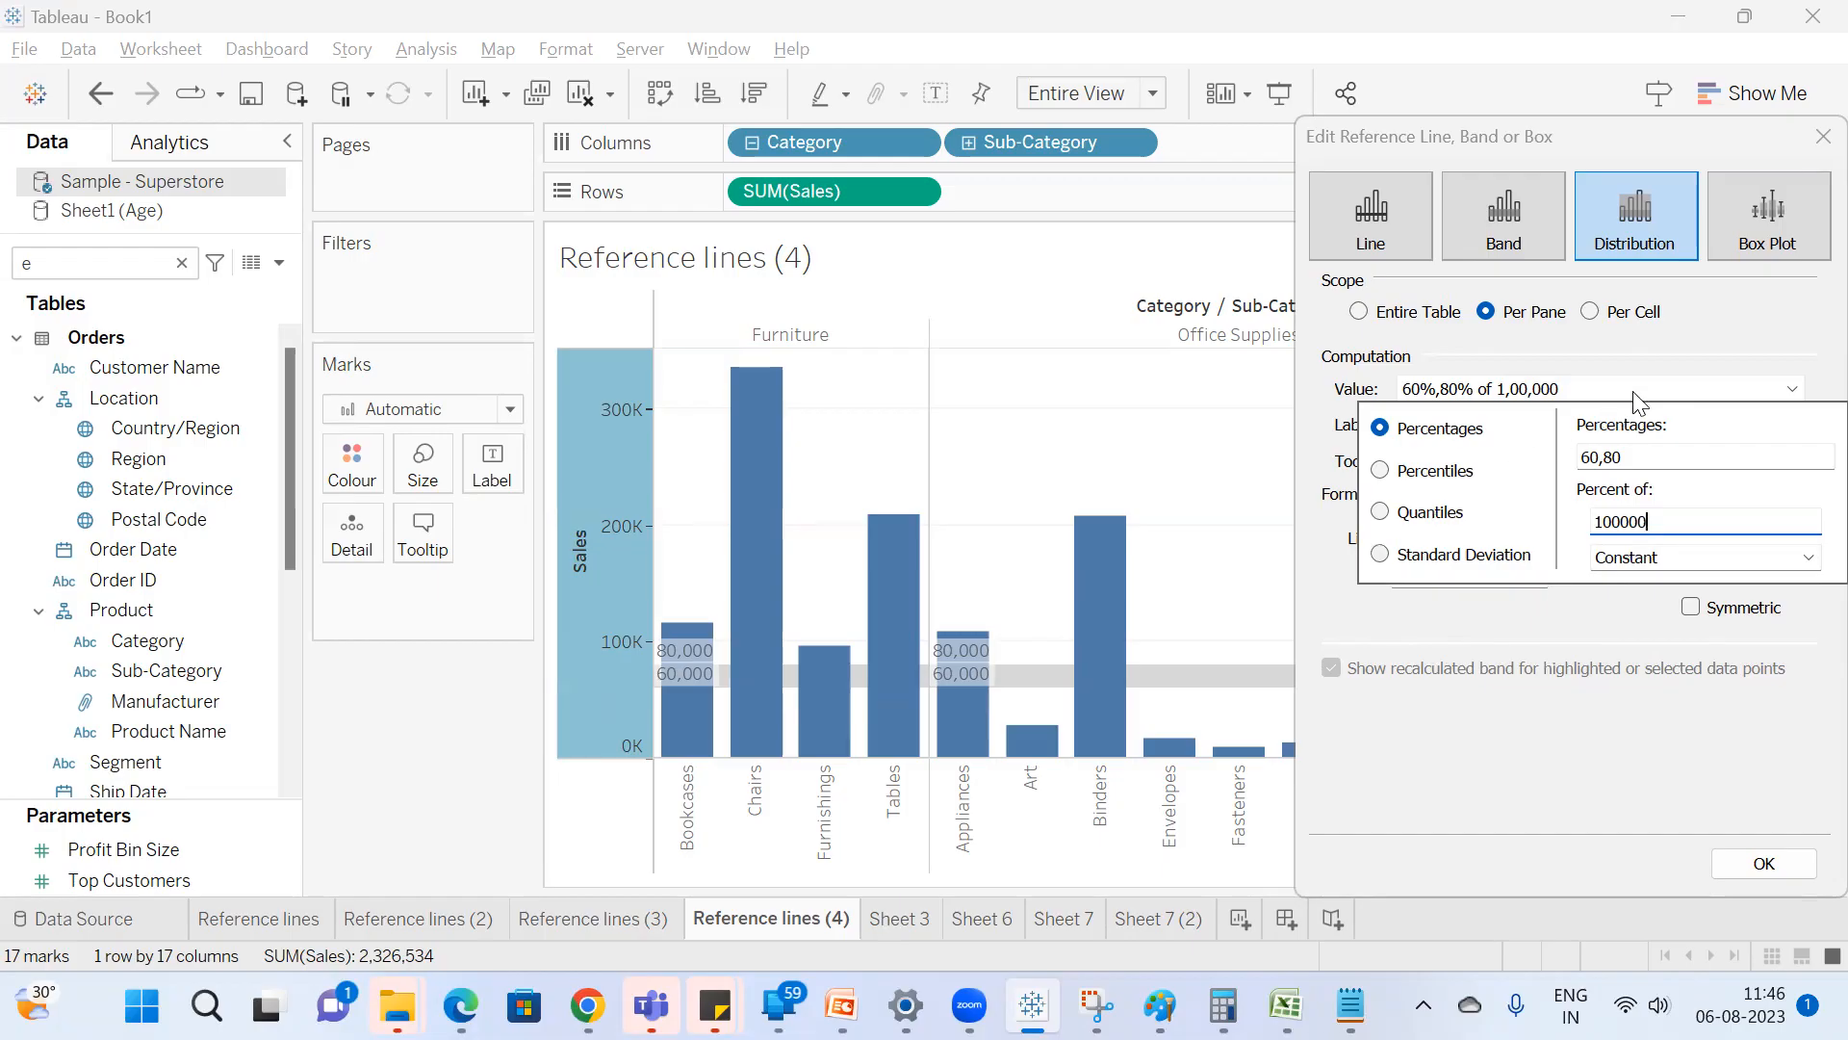
Try computing the Sales distribution from Percentiles instead of Percentages.
{"action": "left_click", "coordinate": [1379, 470]}
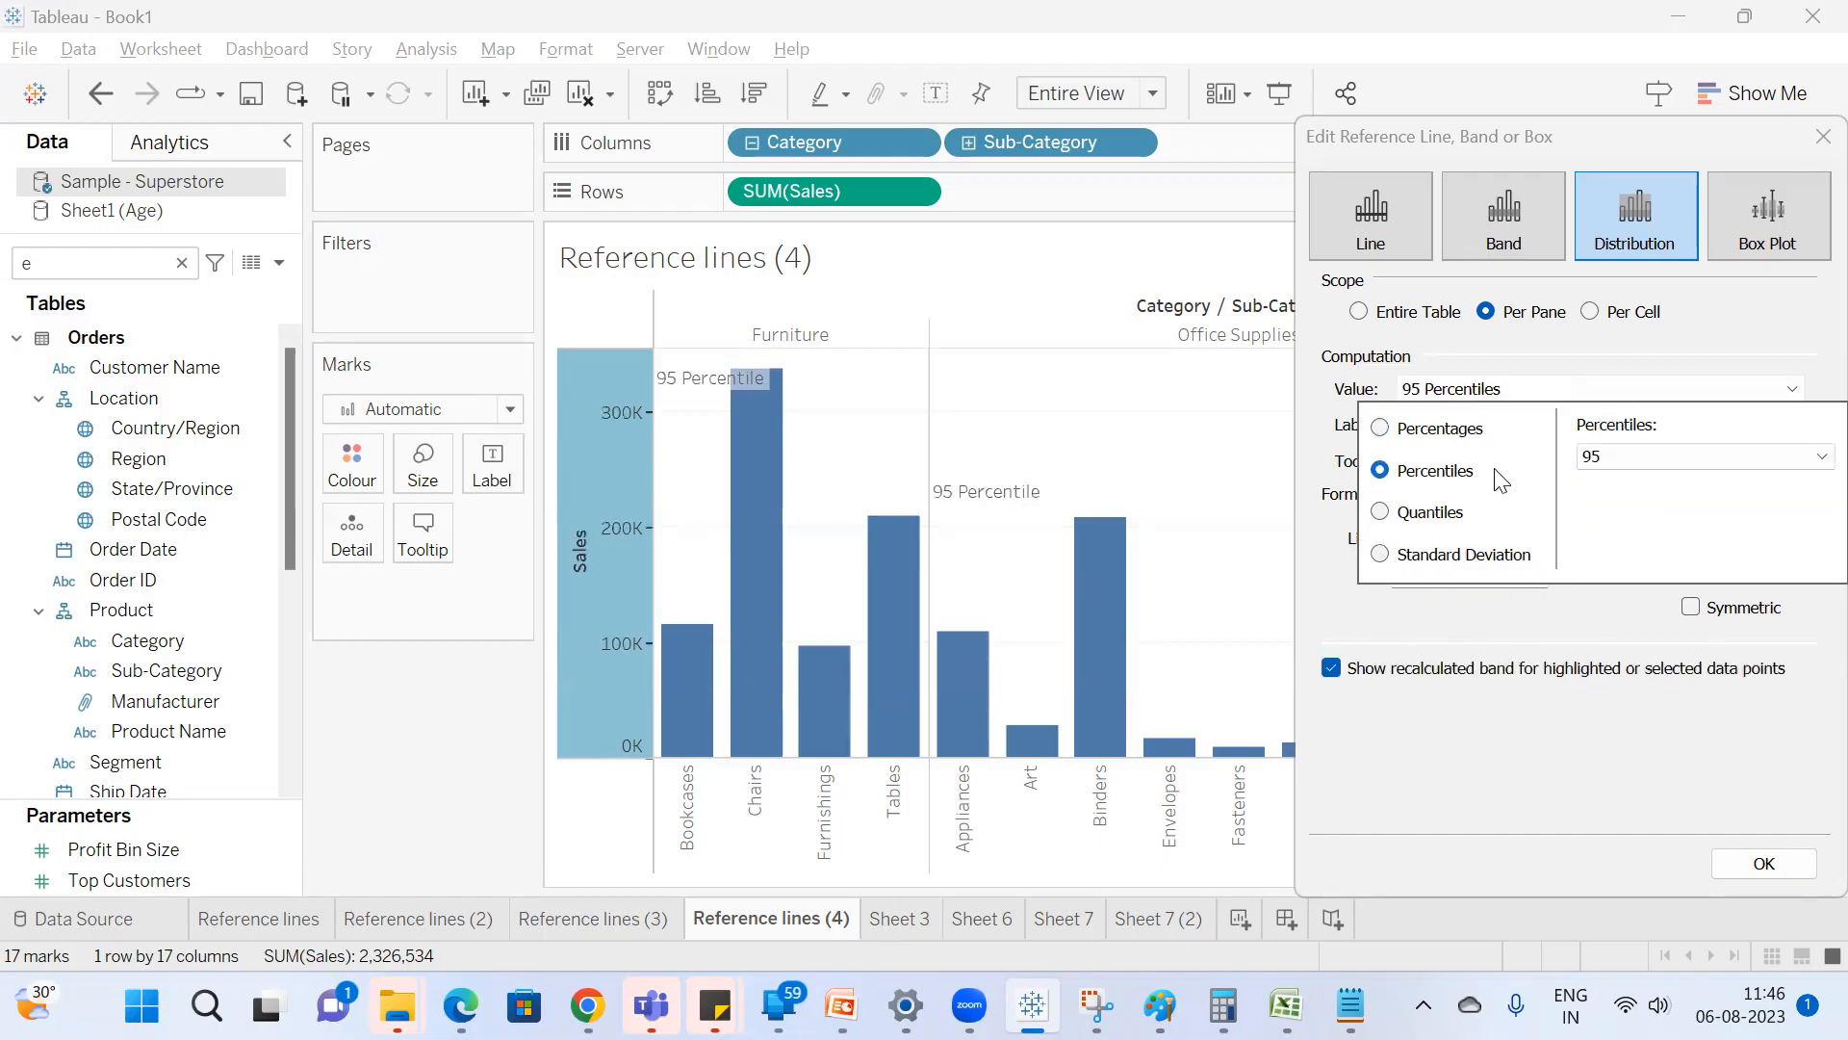
{"action": "left_click", "coordinate": [1660, 465]}
{"action": "left_click", "coordinate": [1642, 497]}
Set the distribution to 60,80 percent of the Average of SUM(Sales), with its scope on Entire Table.
{"action": "left_click", "coordinate": [1432, 429]}
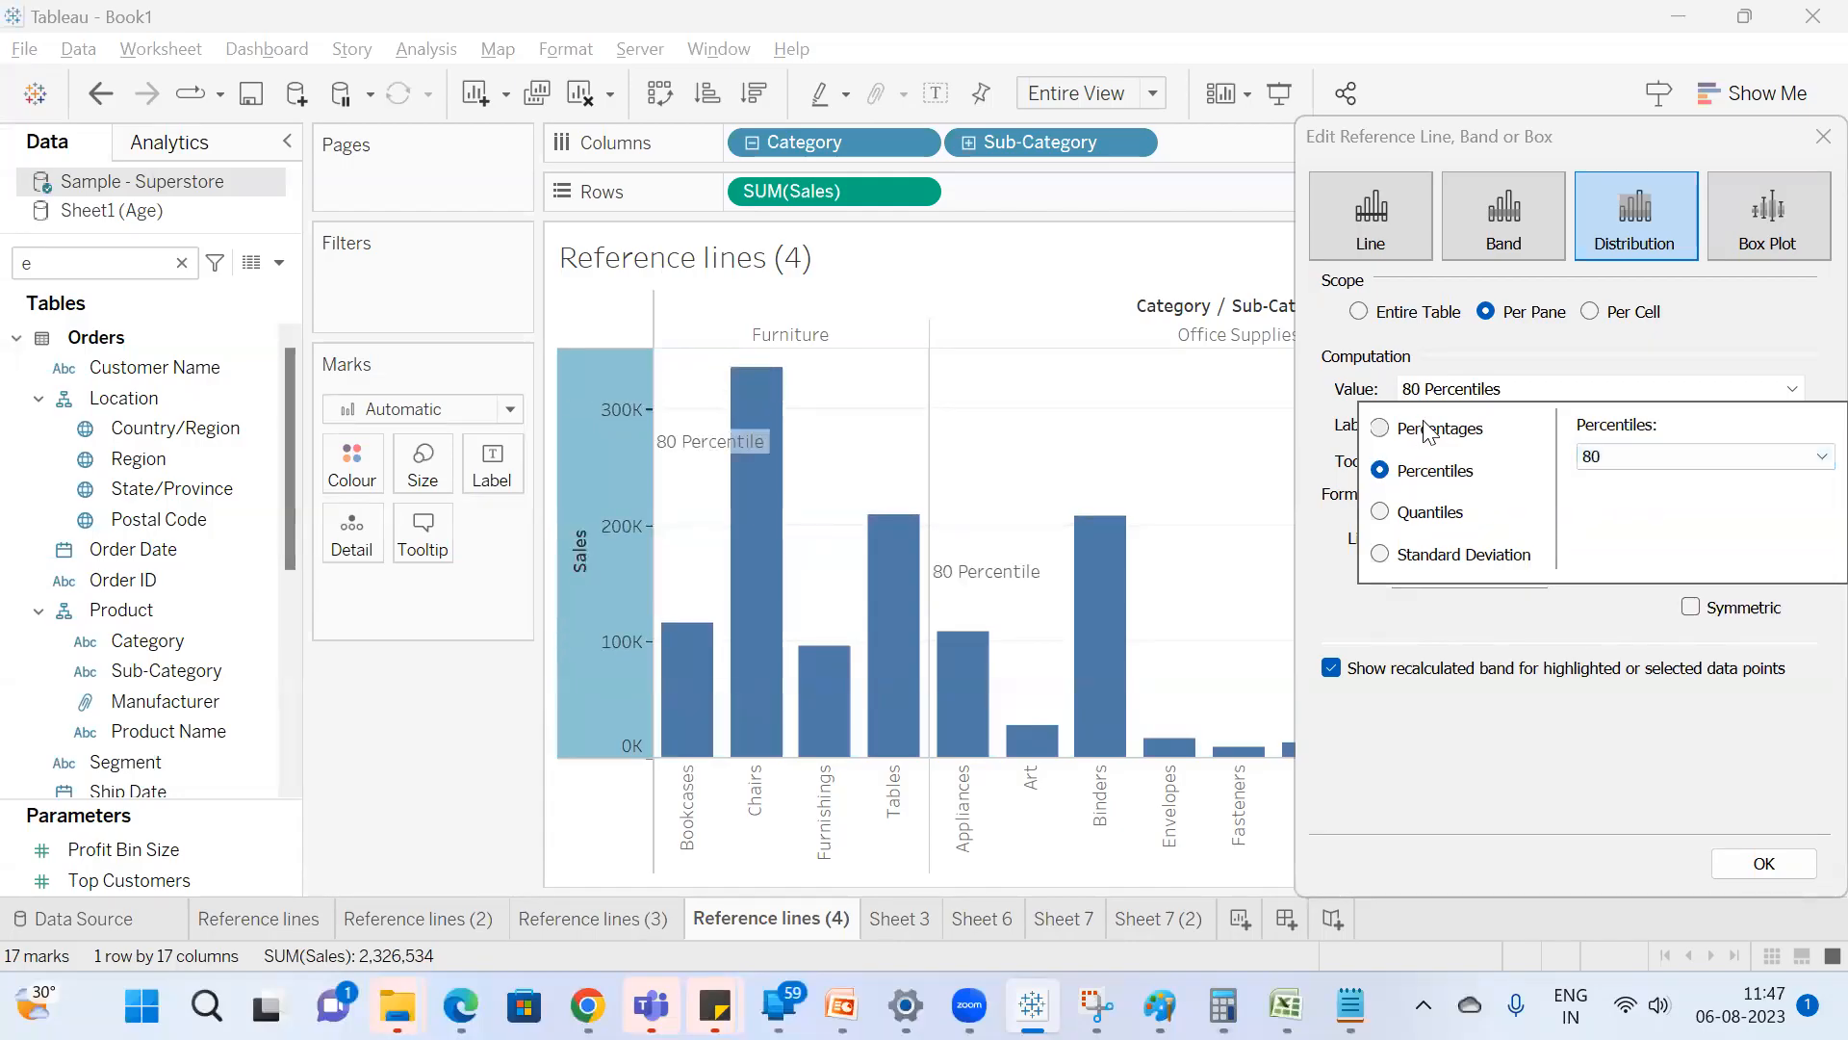
{"action": "left_click", "coordinate": [1517, 350]}
{"action": "left_click", "coordinate": [1397, 316]}
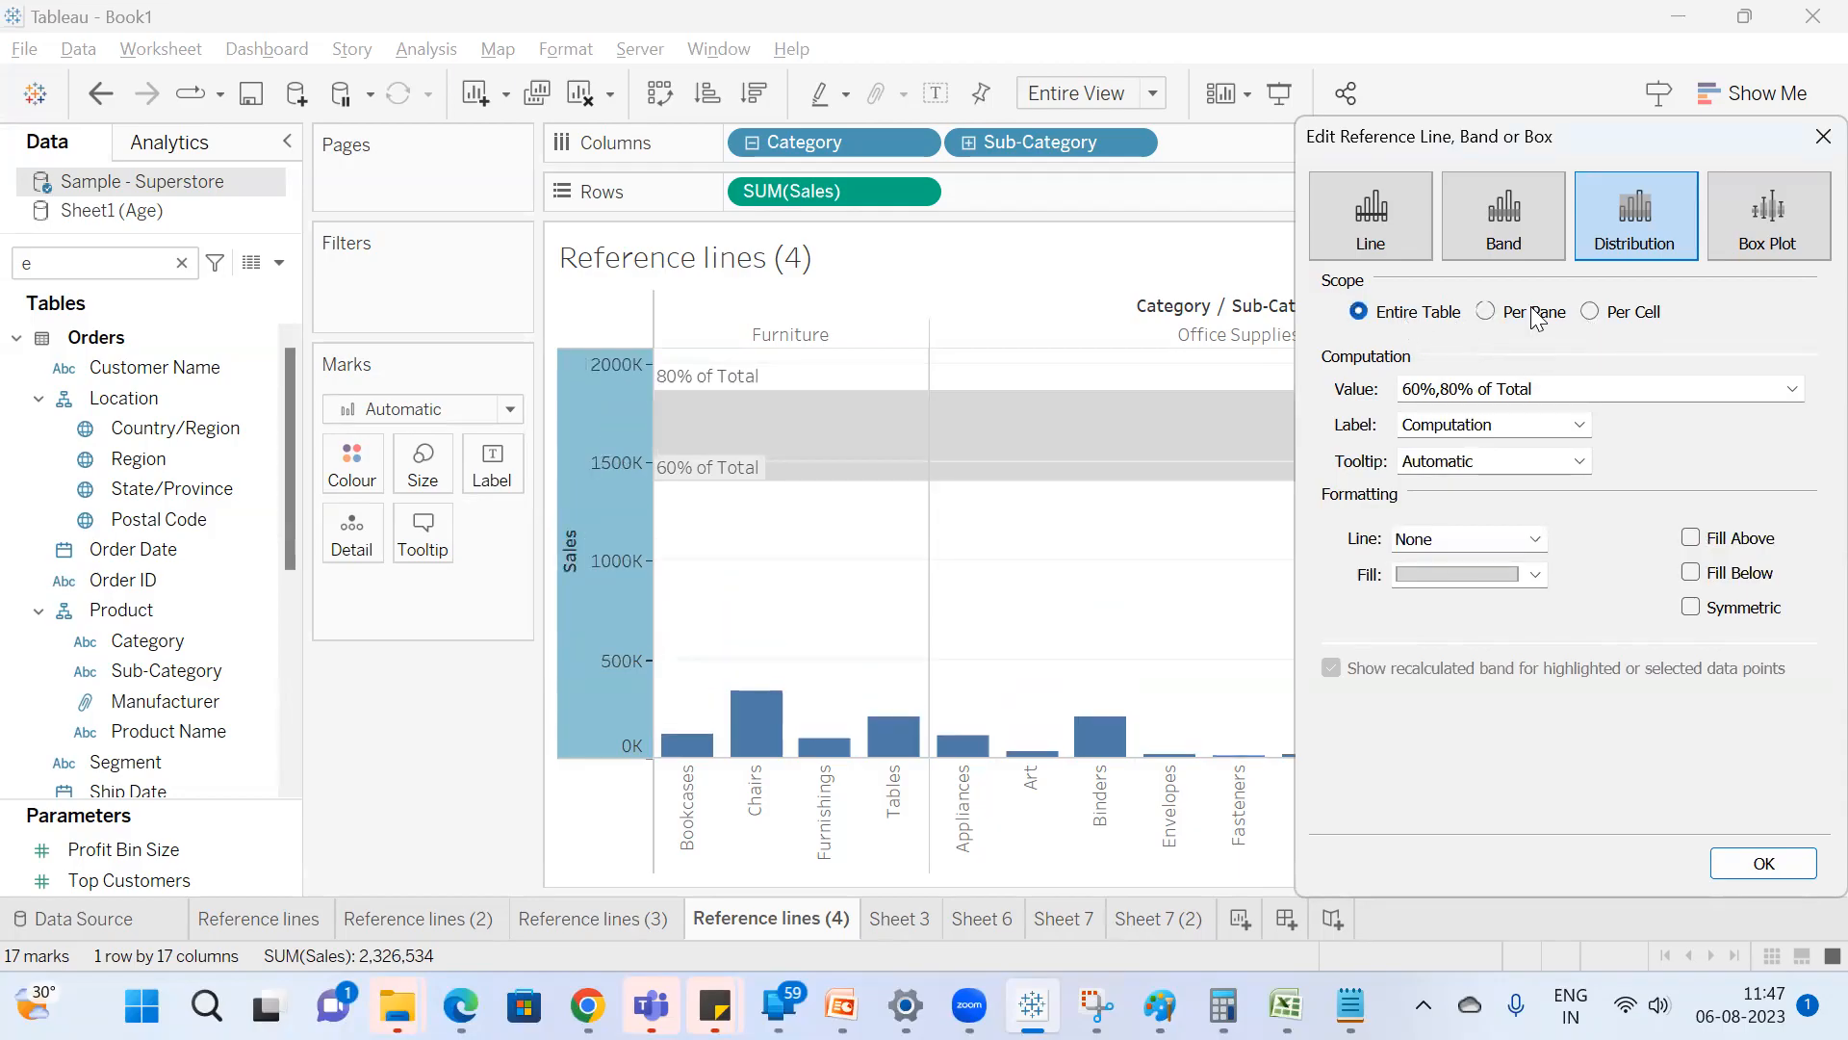
{"action": "left_click", "coordinate": [1547, 378]}
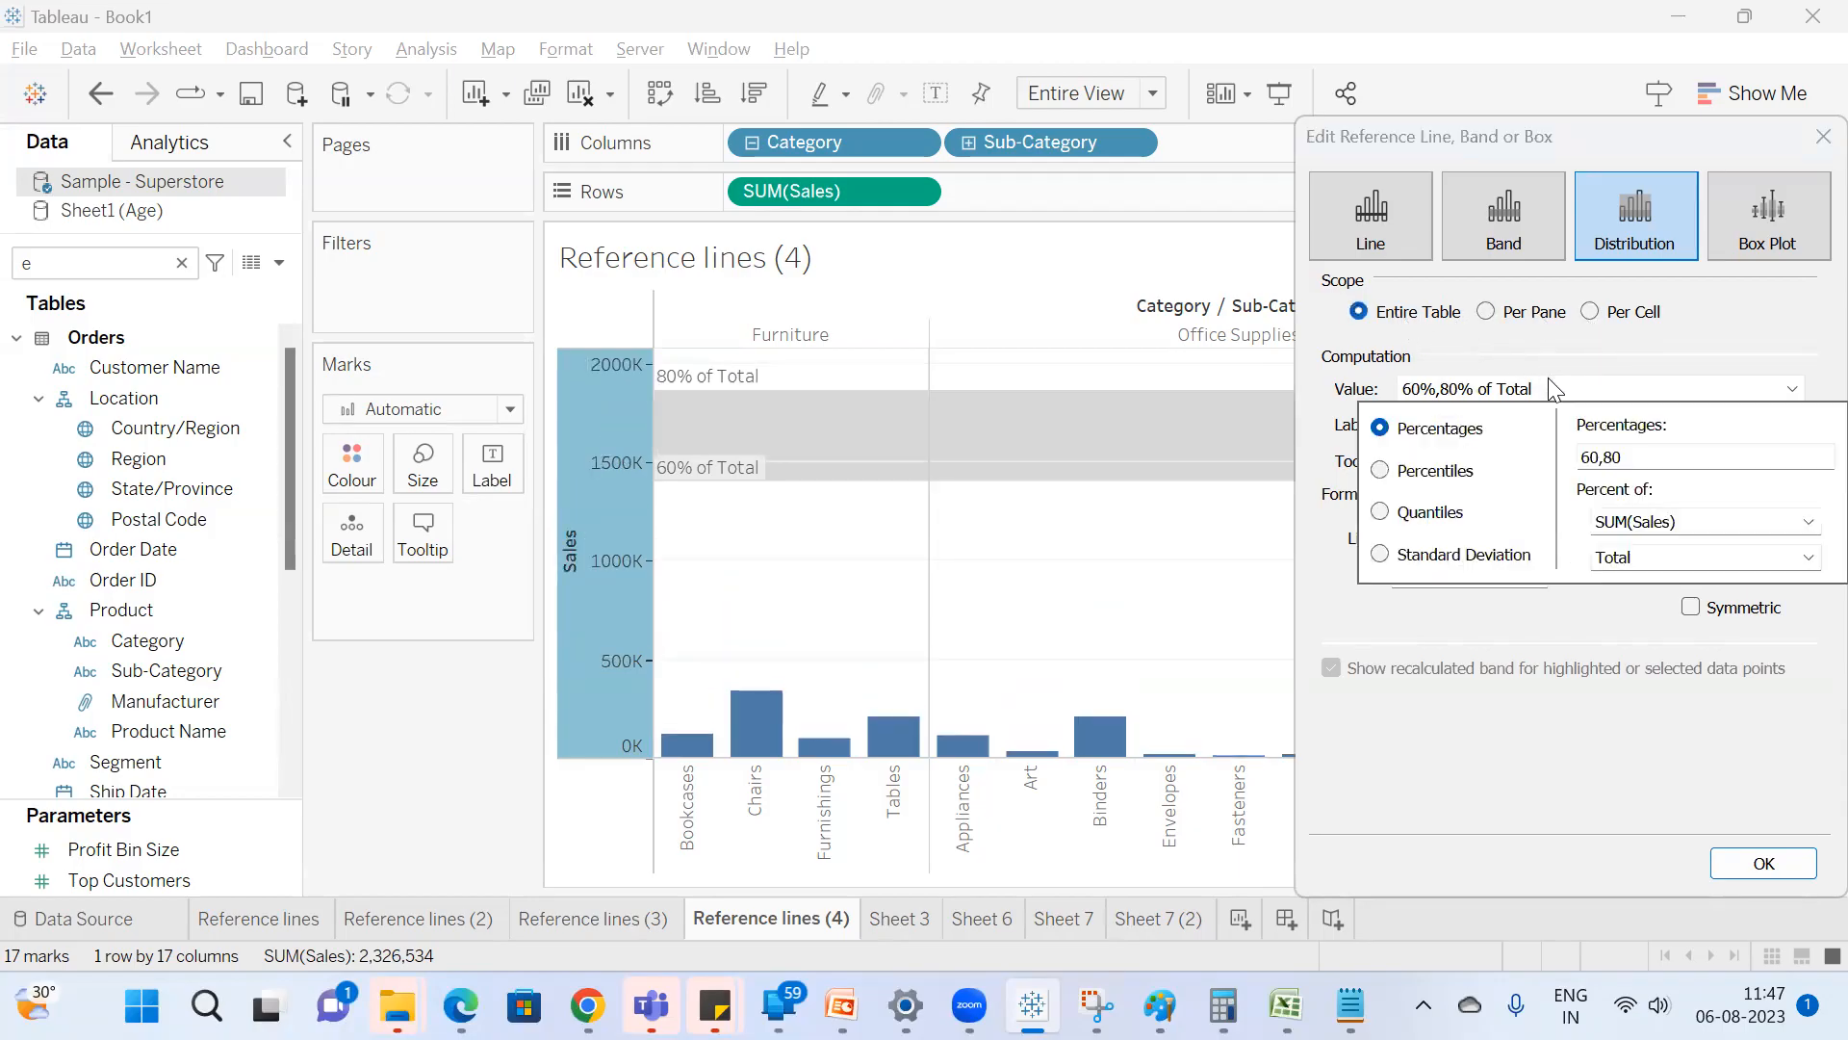
{"action": "left_click", "coordinate": [1694, 558]}
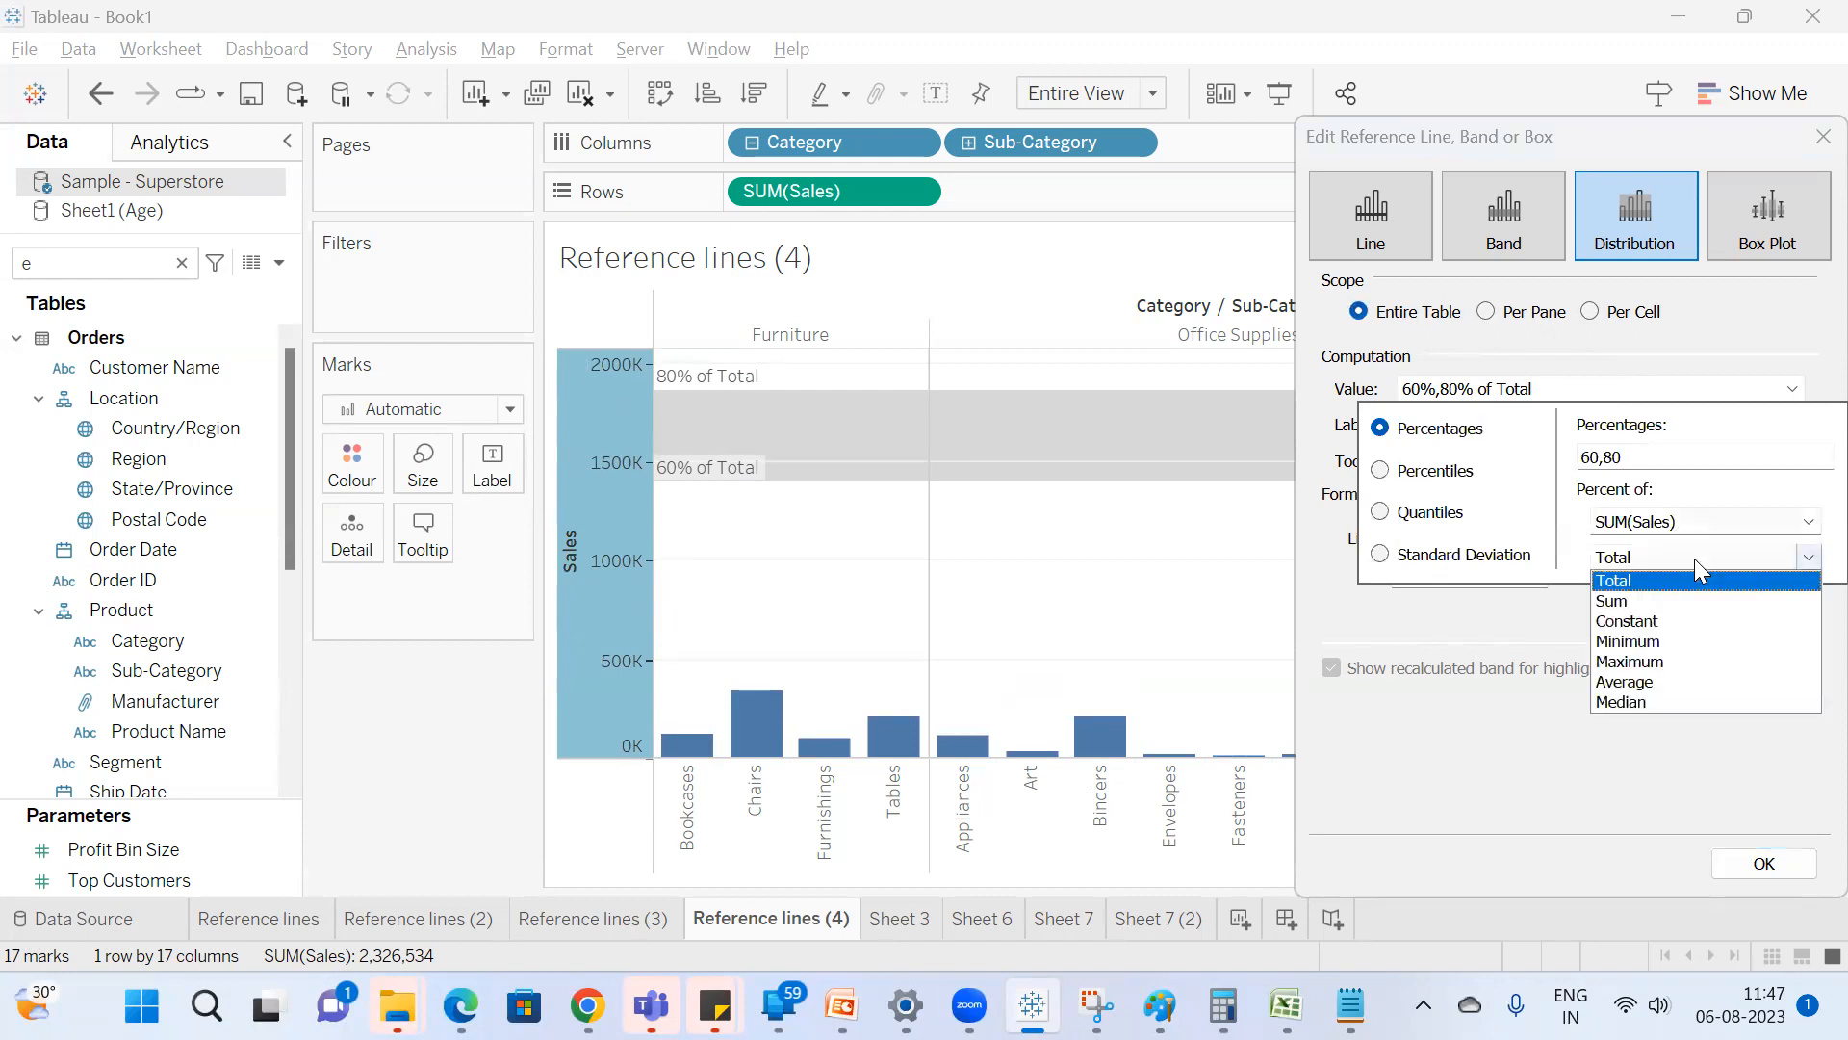
{"action": "left_click", "coordinate": [1660, 679]}
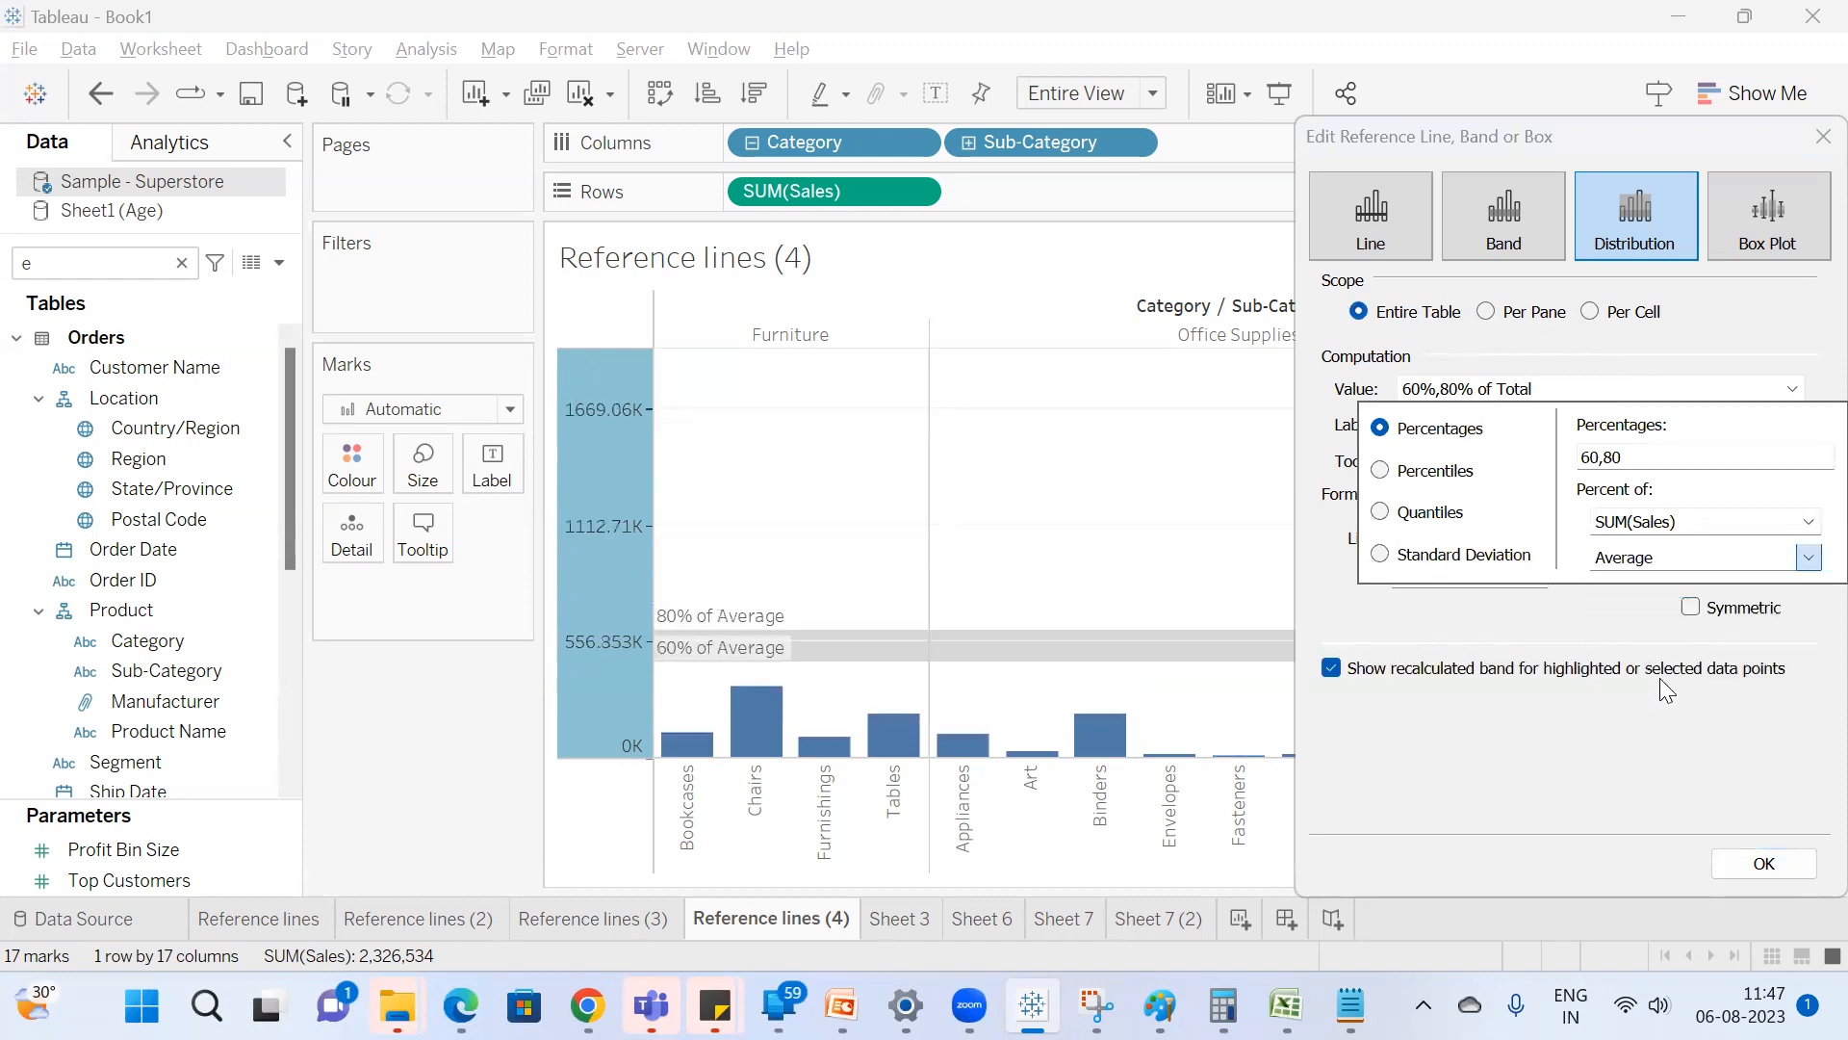
{"action": "left_click", "coordinate": [1586, 382]}
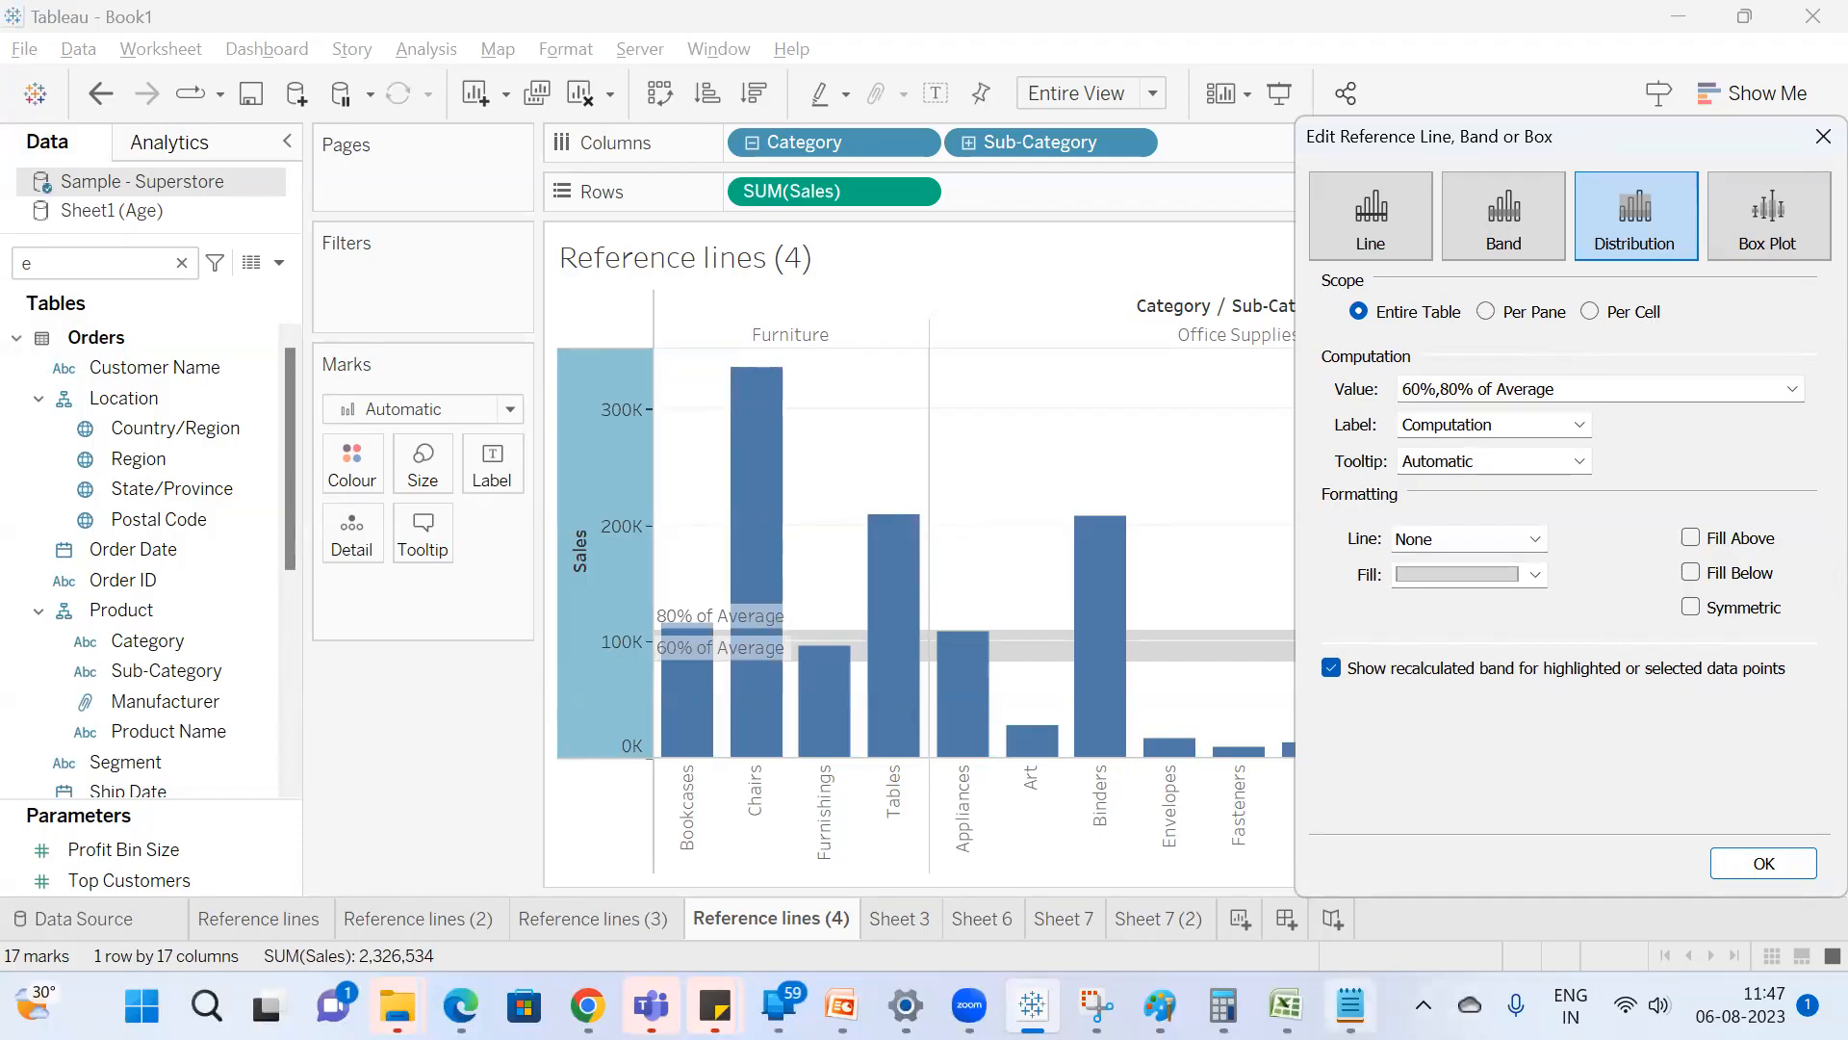
Switch to Calculator and divide the total sales of 2326534 by 17 to get the average per sub-category.
{"action": "mouse_move", "coordinate": [1286, 1006]}
{"action": "left_click", "coordinate": [1223, 1006]}
{"action": "left_click", "coordinate": [1565, 587]}
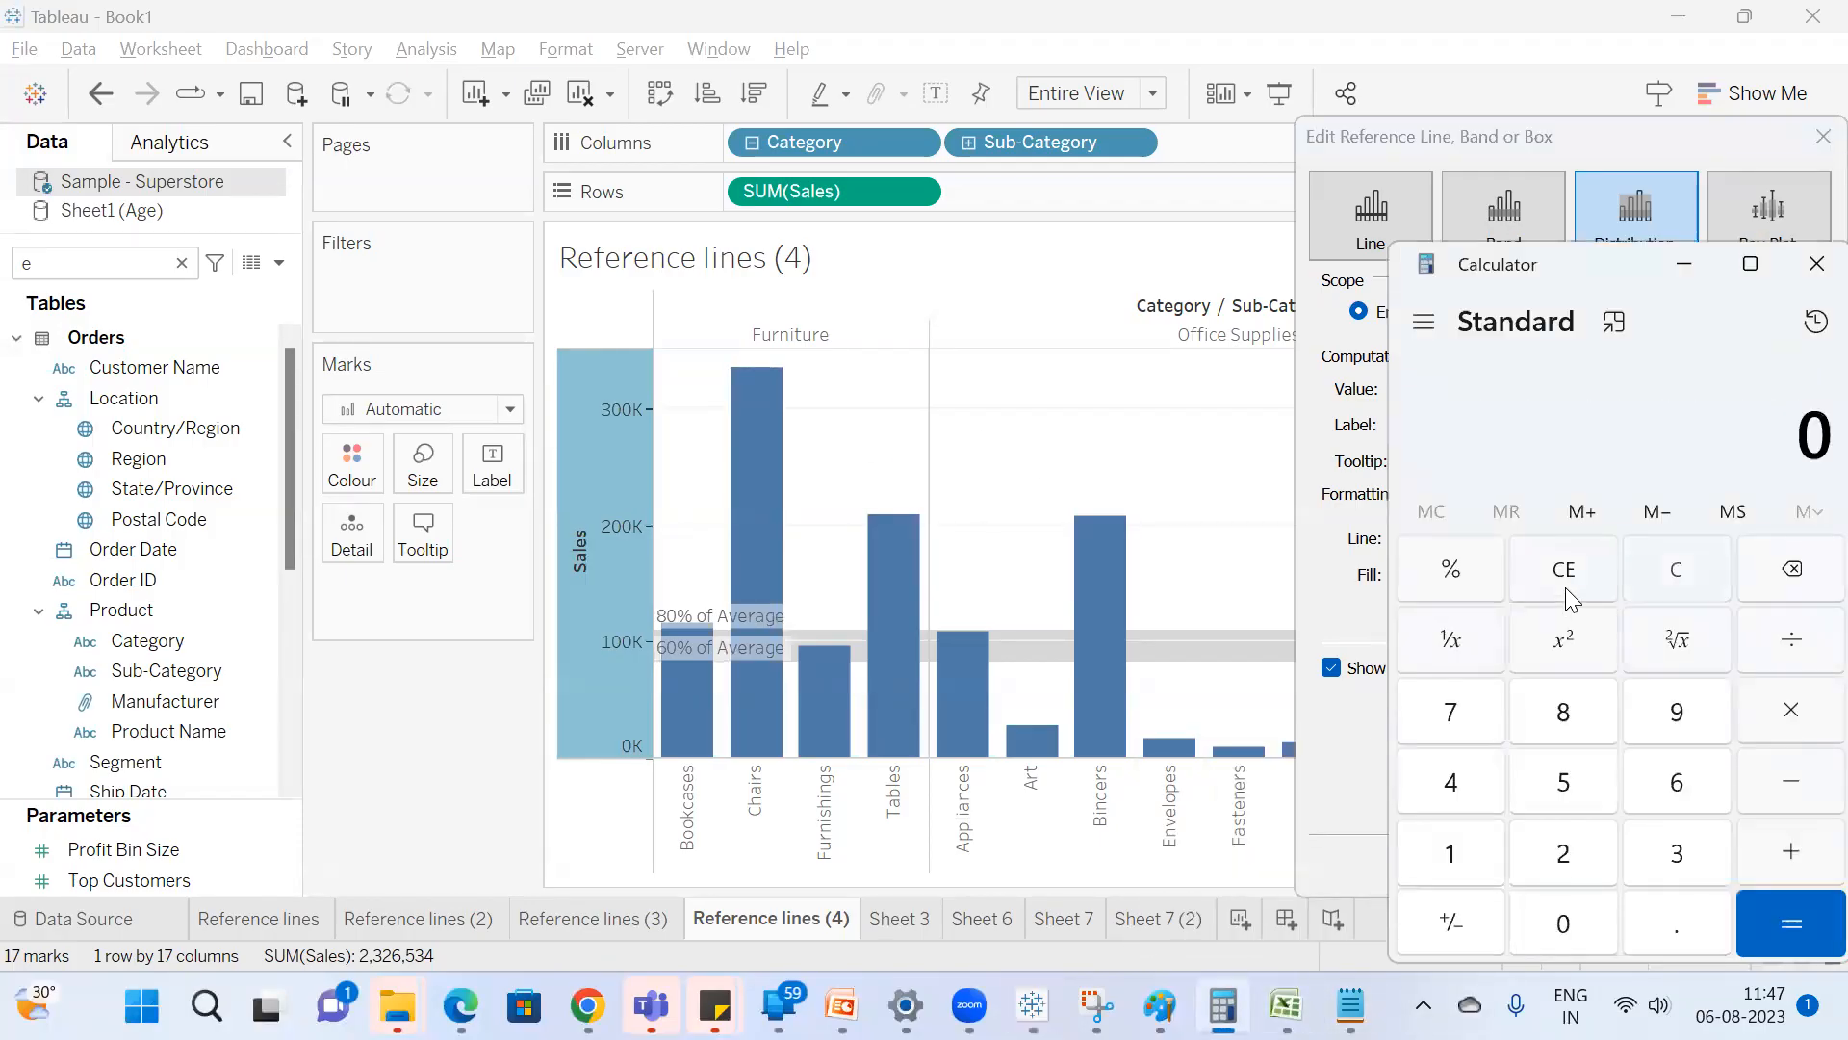
{"action": "type", "text": "232653"}
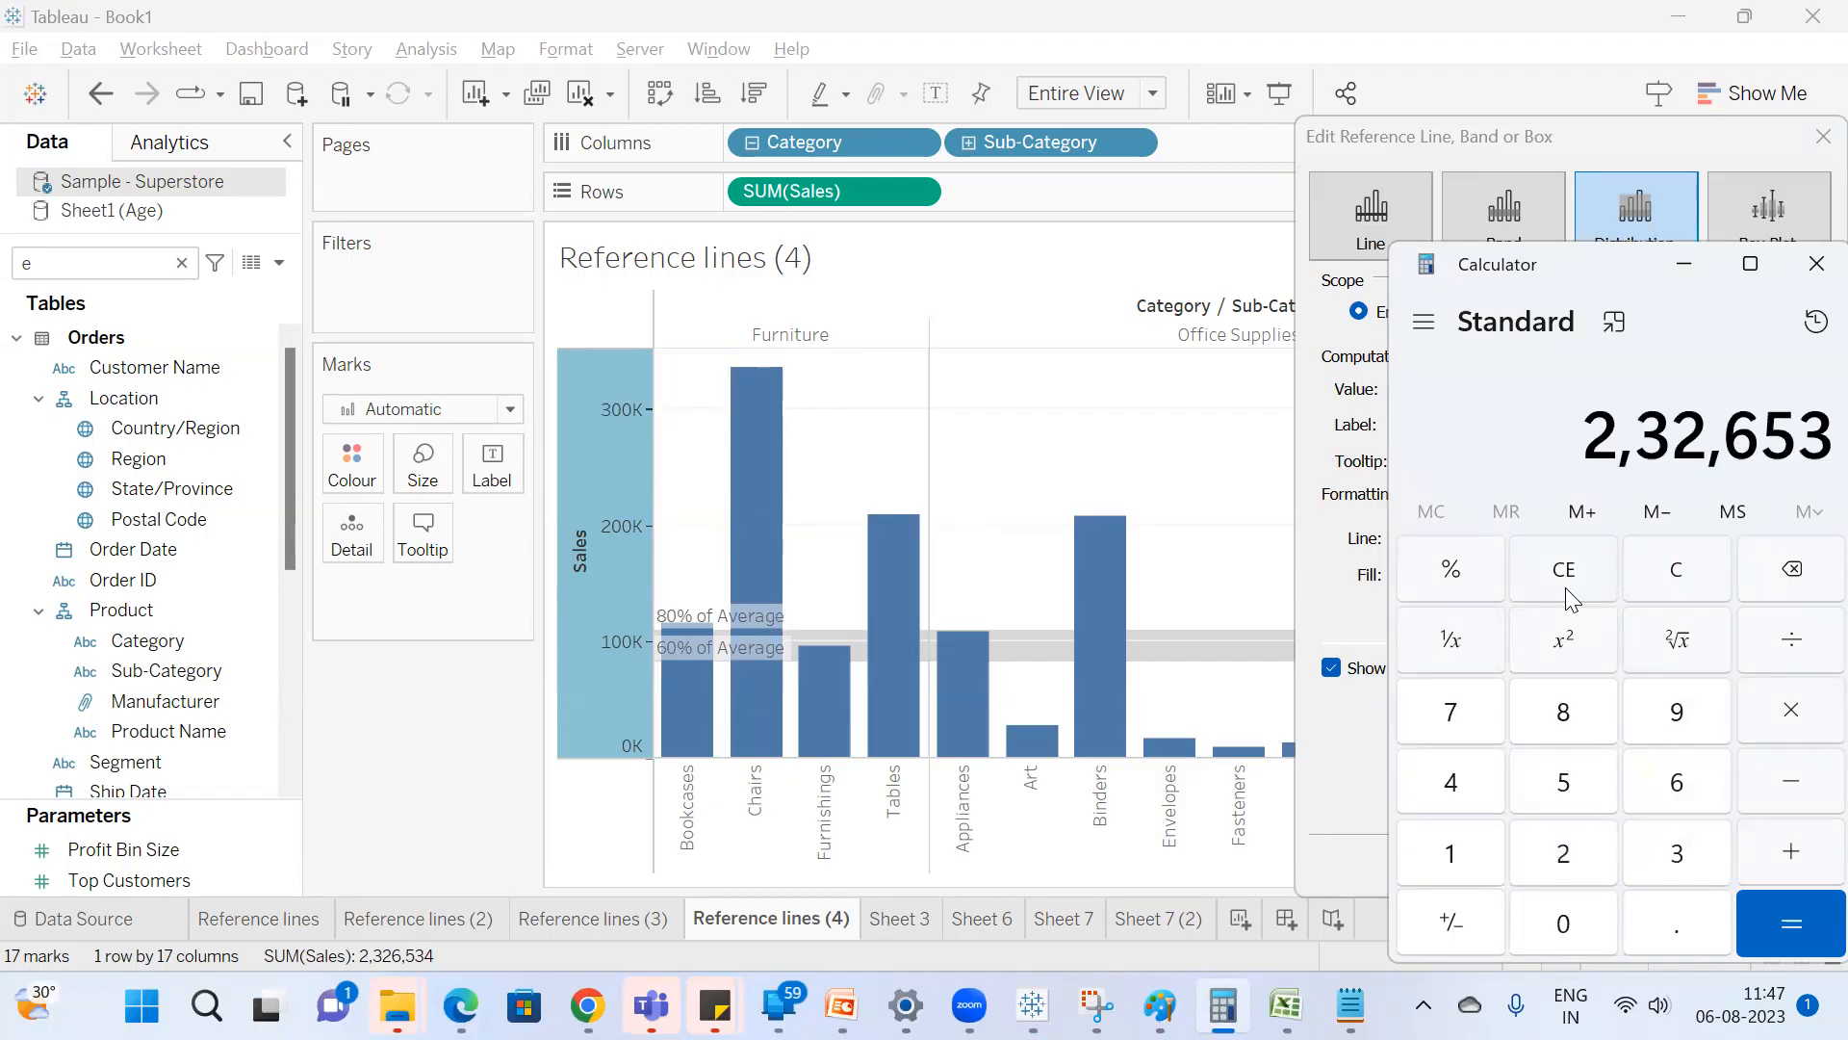
{"action": "type", "text": "4/17"}
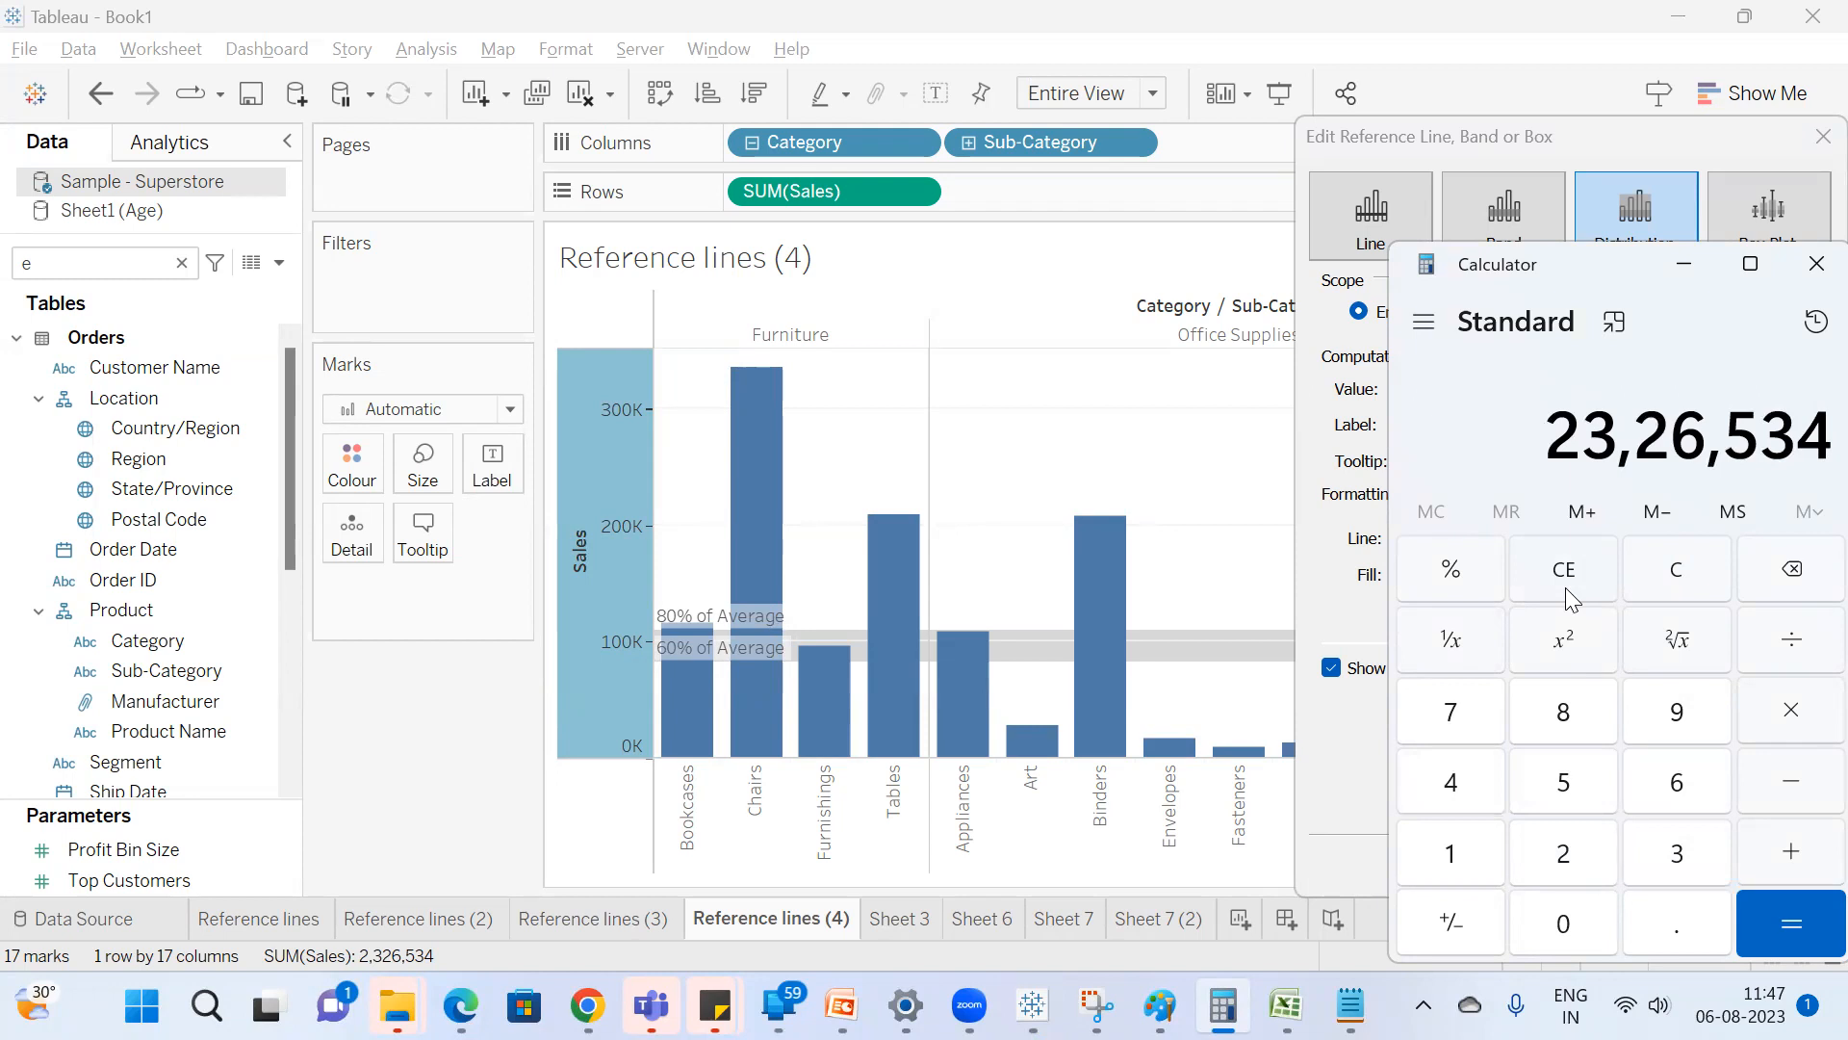
{"action": "key", "text": "Return"}
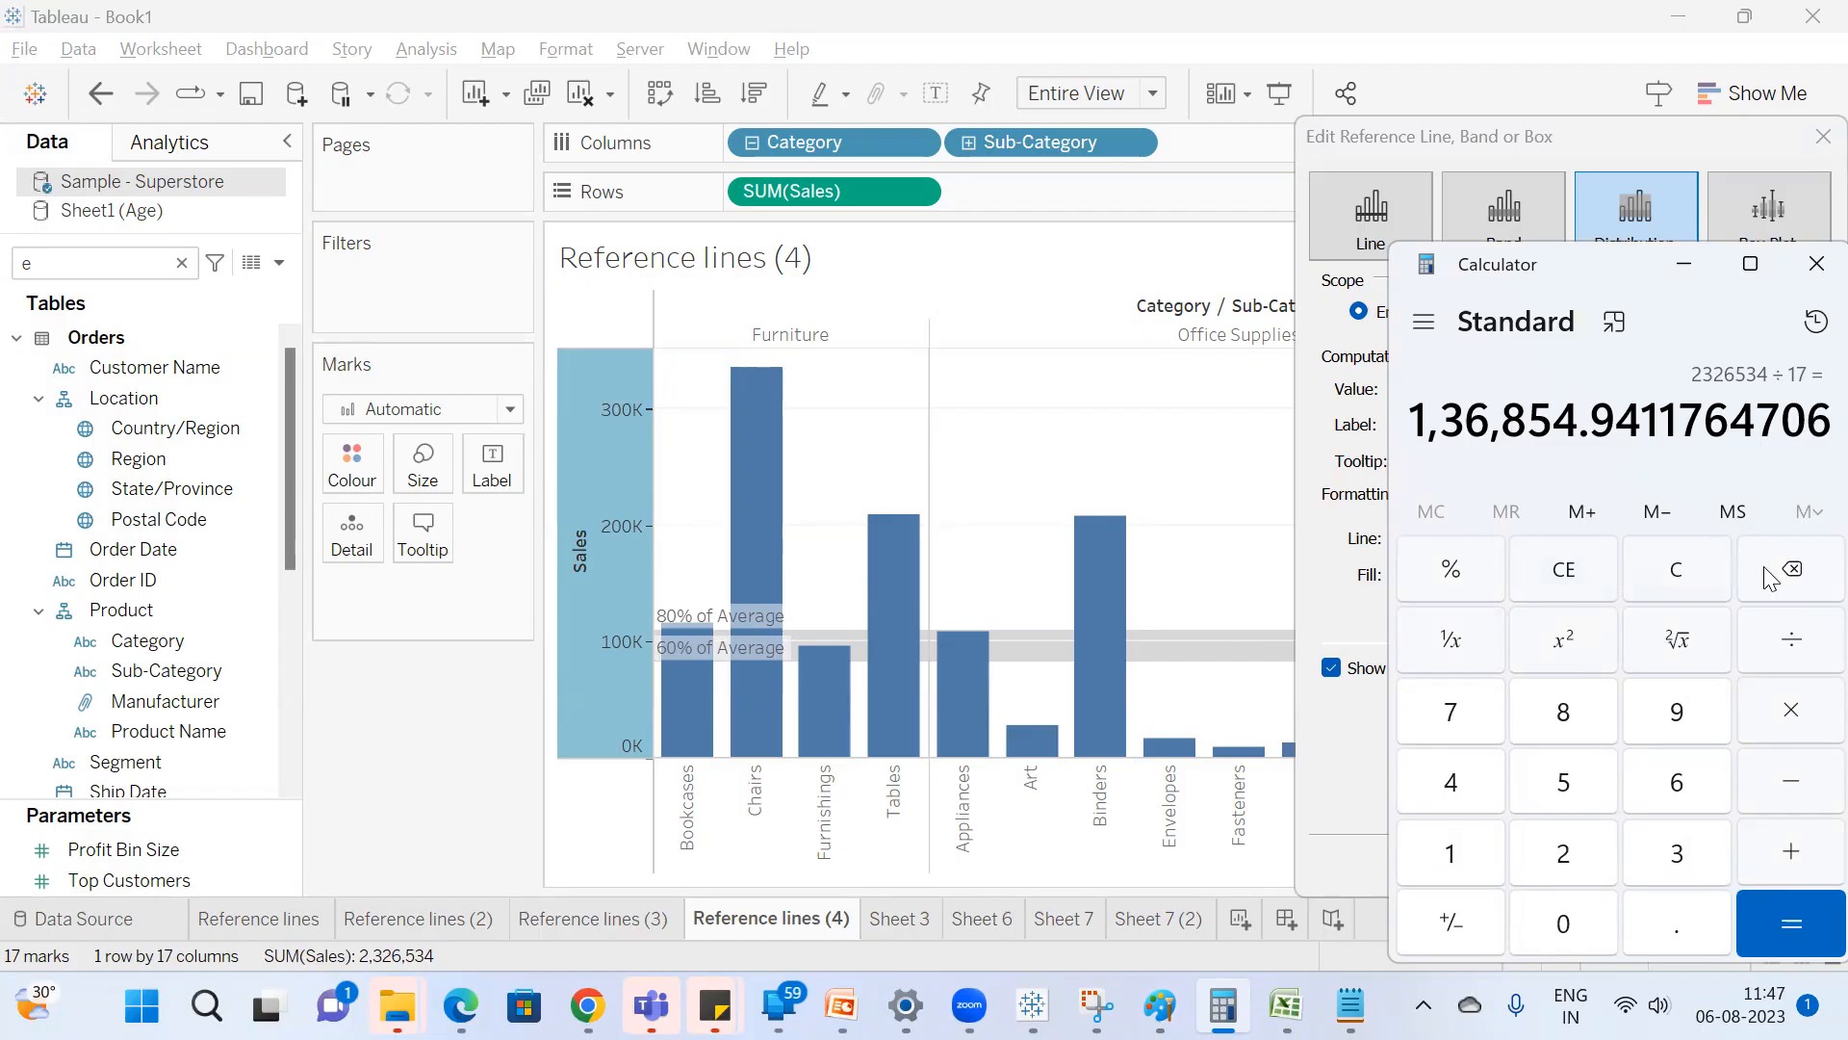
Multiply the calculated average by 0.8 to check the 80% limit, and return to Tableau's reference line dialog.
{"action": "left_click", "coordinate": [1792, 714]}
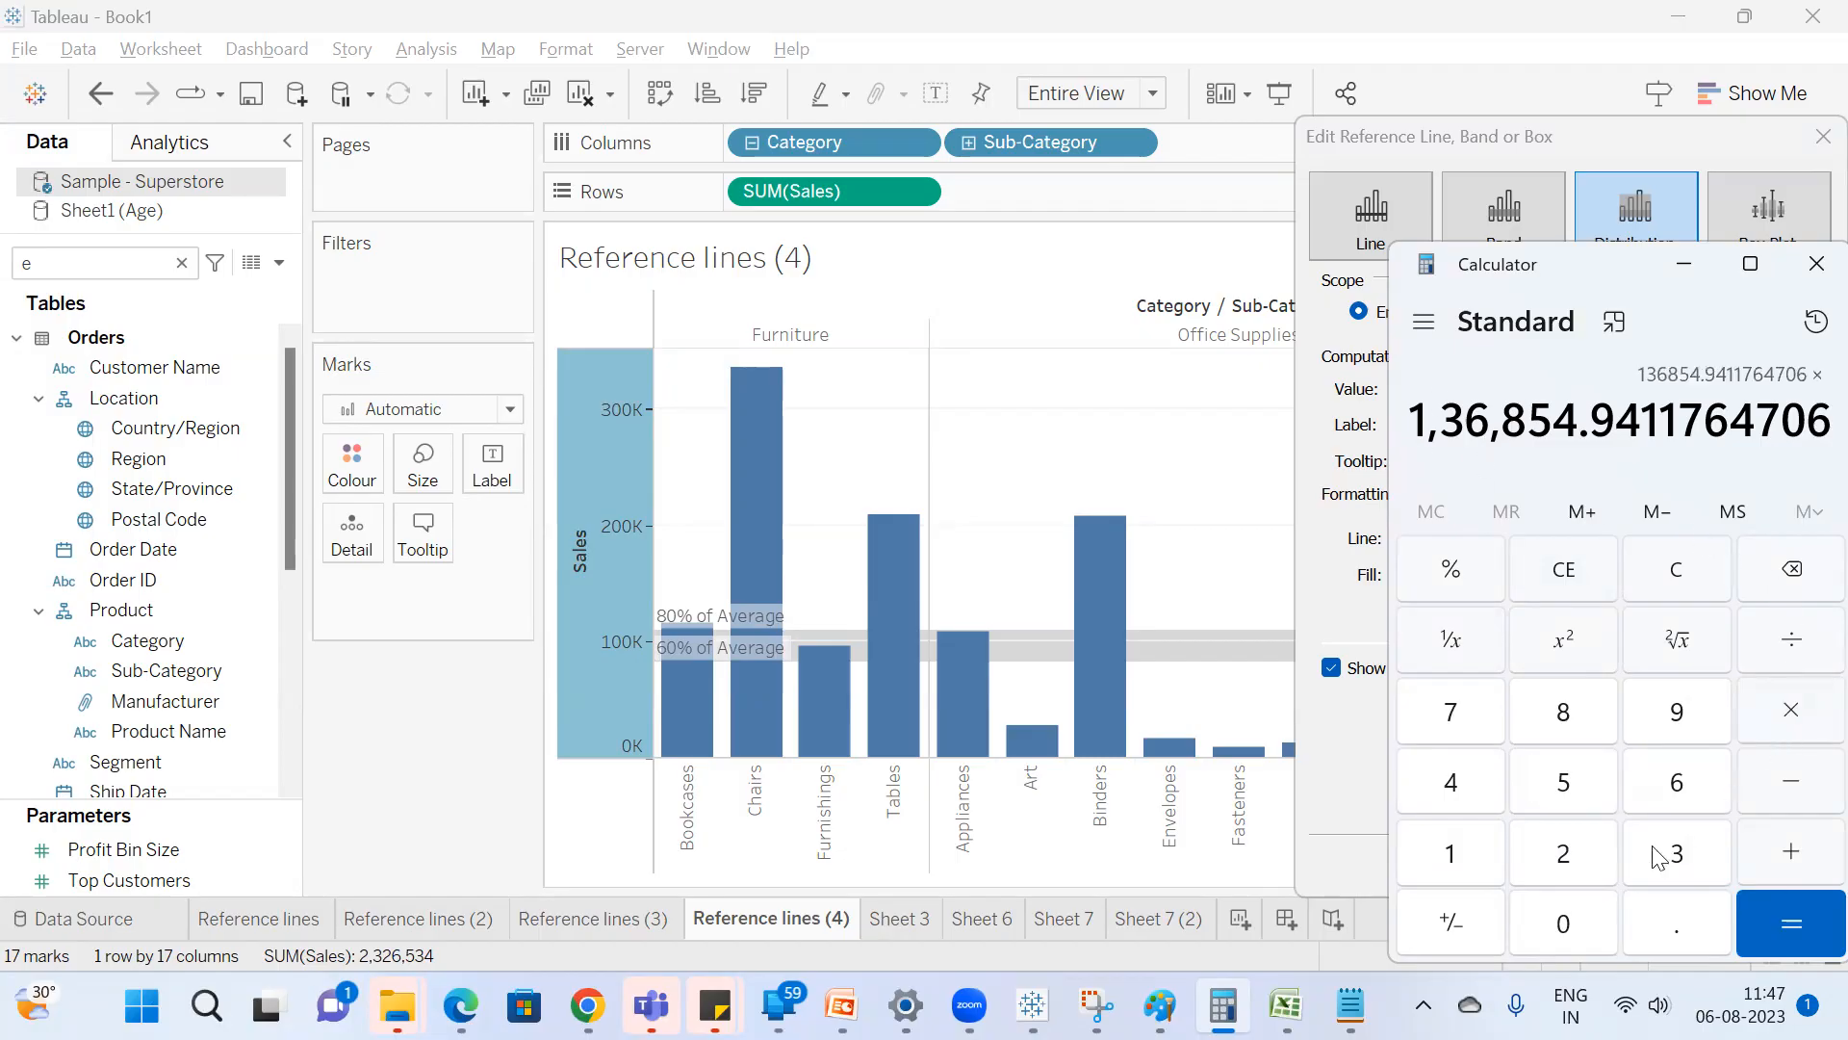
{"action": "left_click", "coordinate": [1557, 922]}
{"action": "left_click", "coordinate": [1675, 920]}
{"action": "left_click", "coordinate": [1561, 713]}
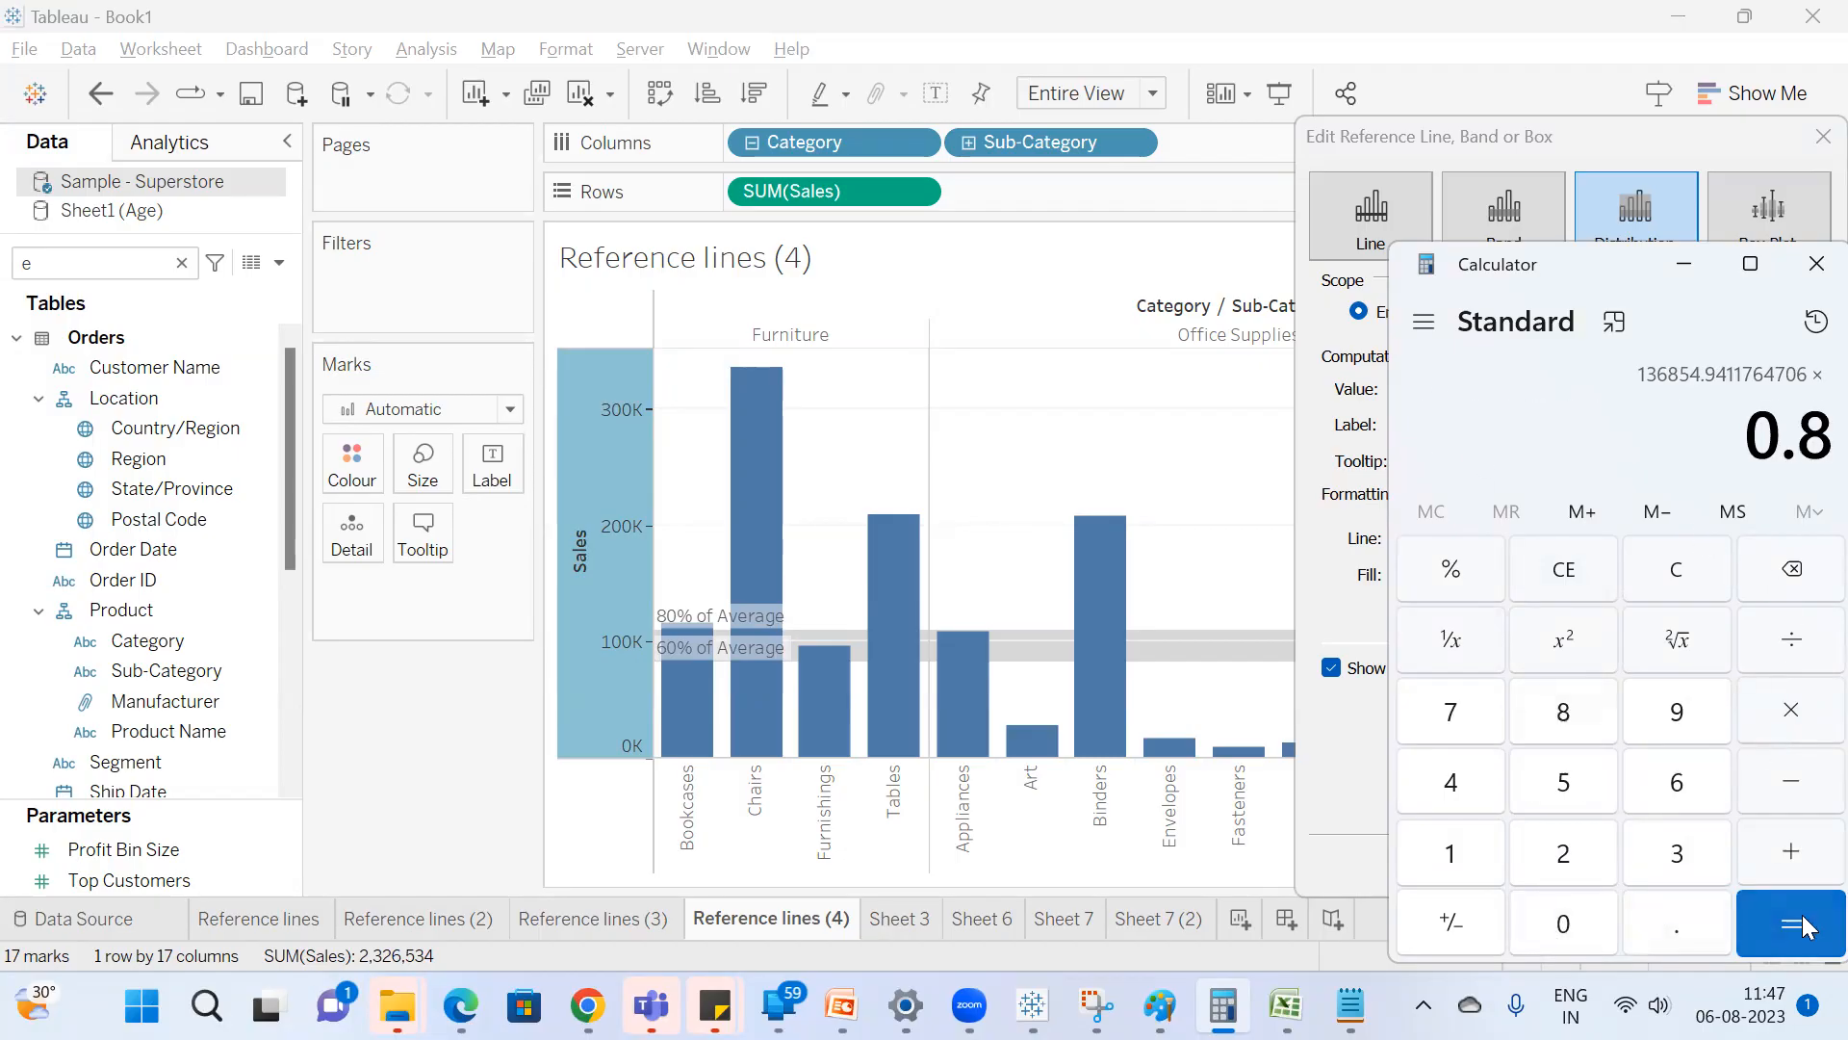
{"action": "left_click", "coordinate": [1790, 919]}
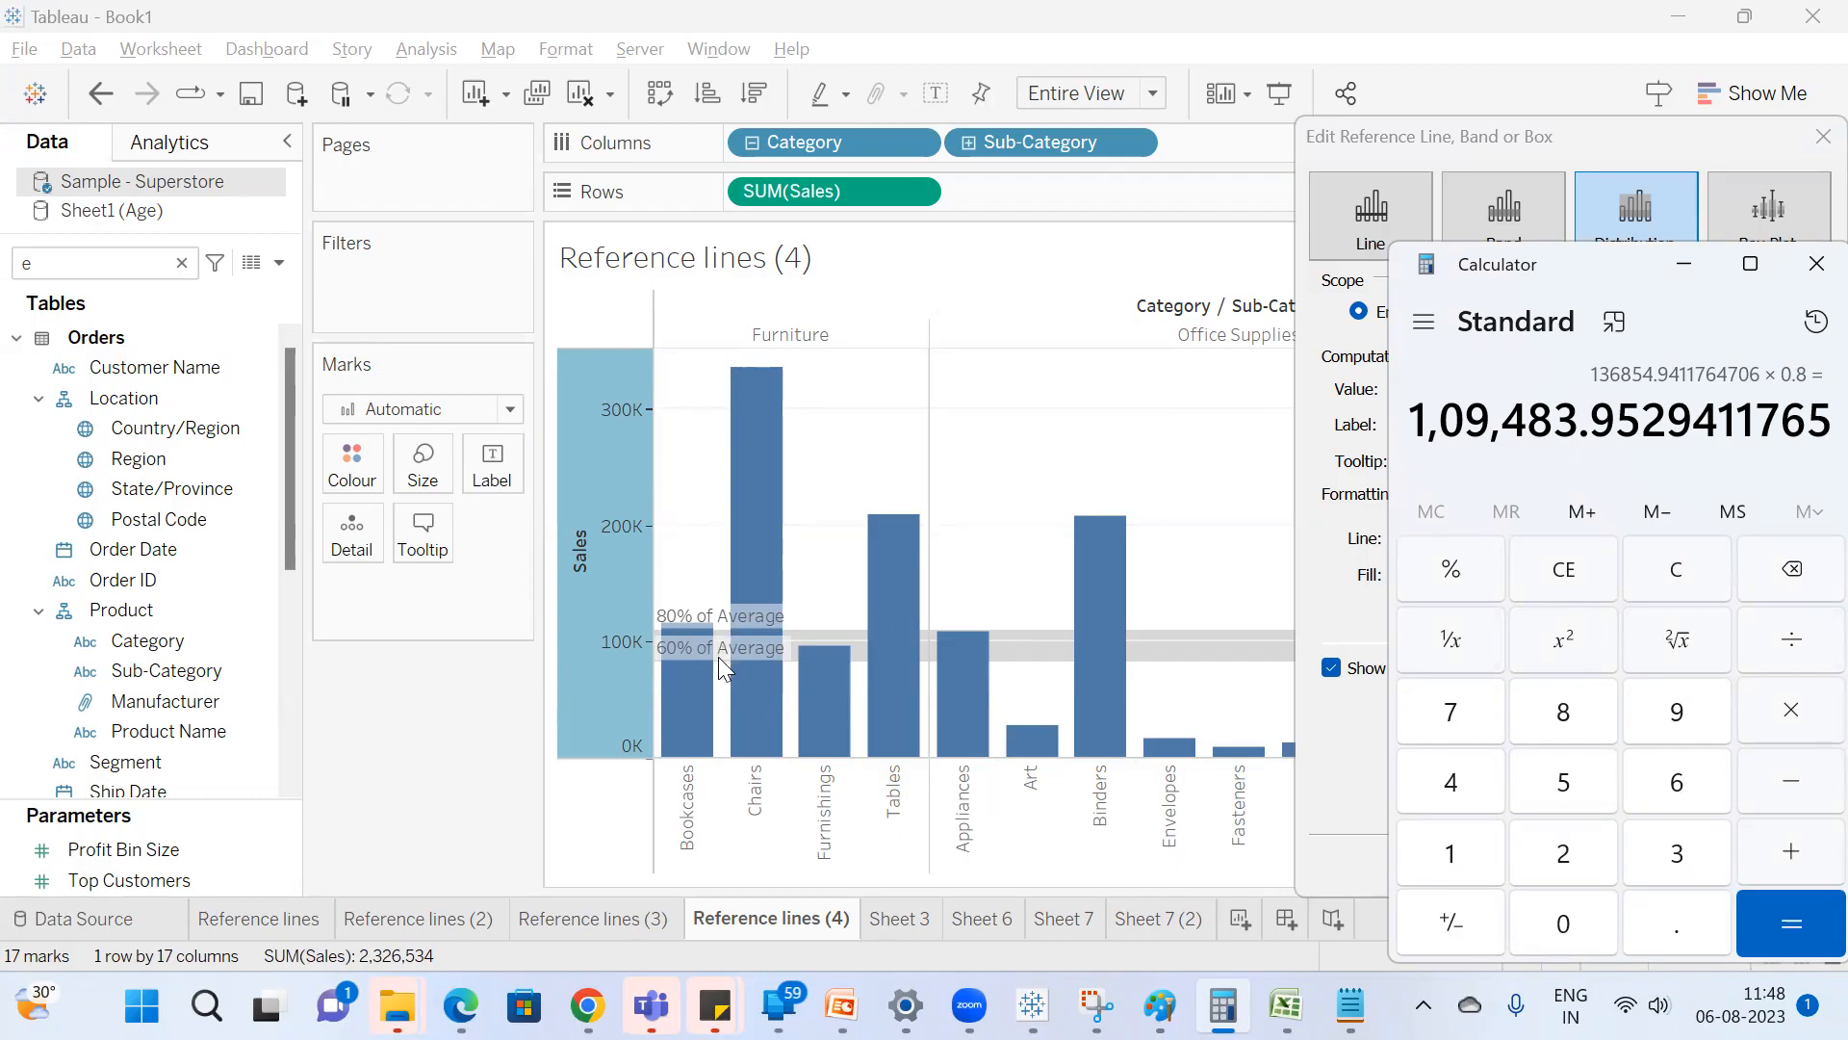
{"action": "left_click", "coordinate": [1656, 235]}
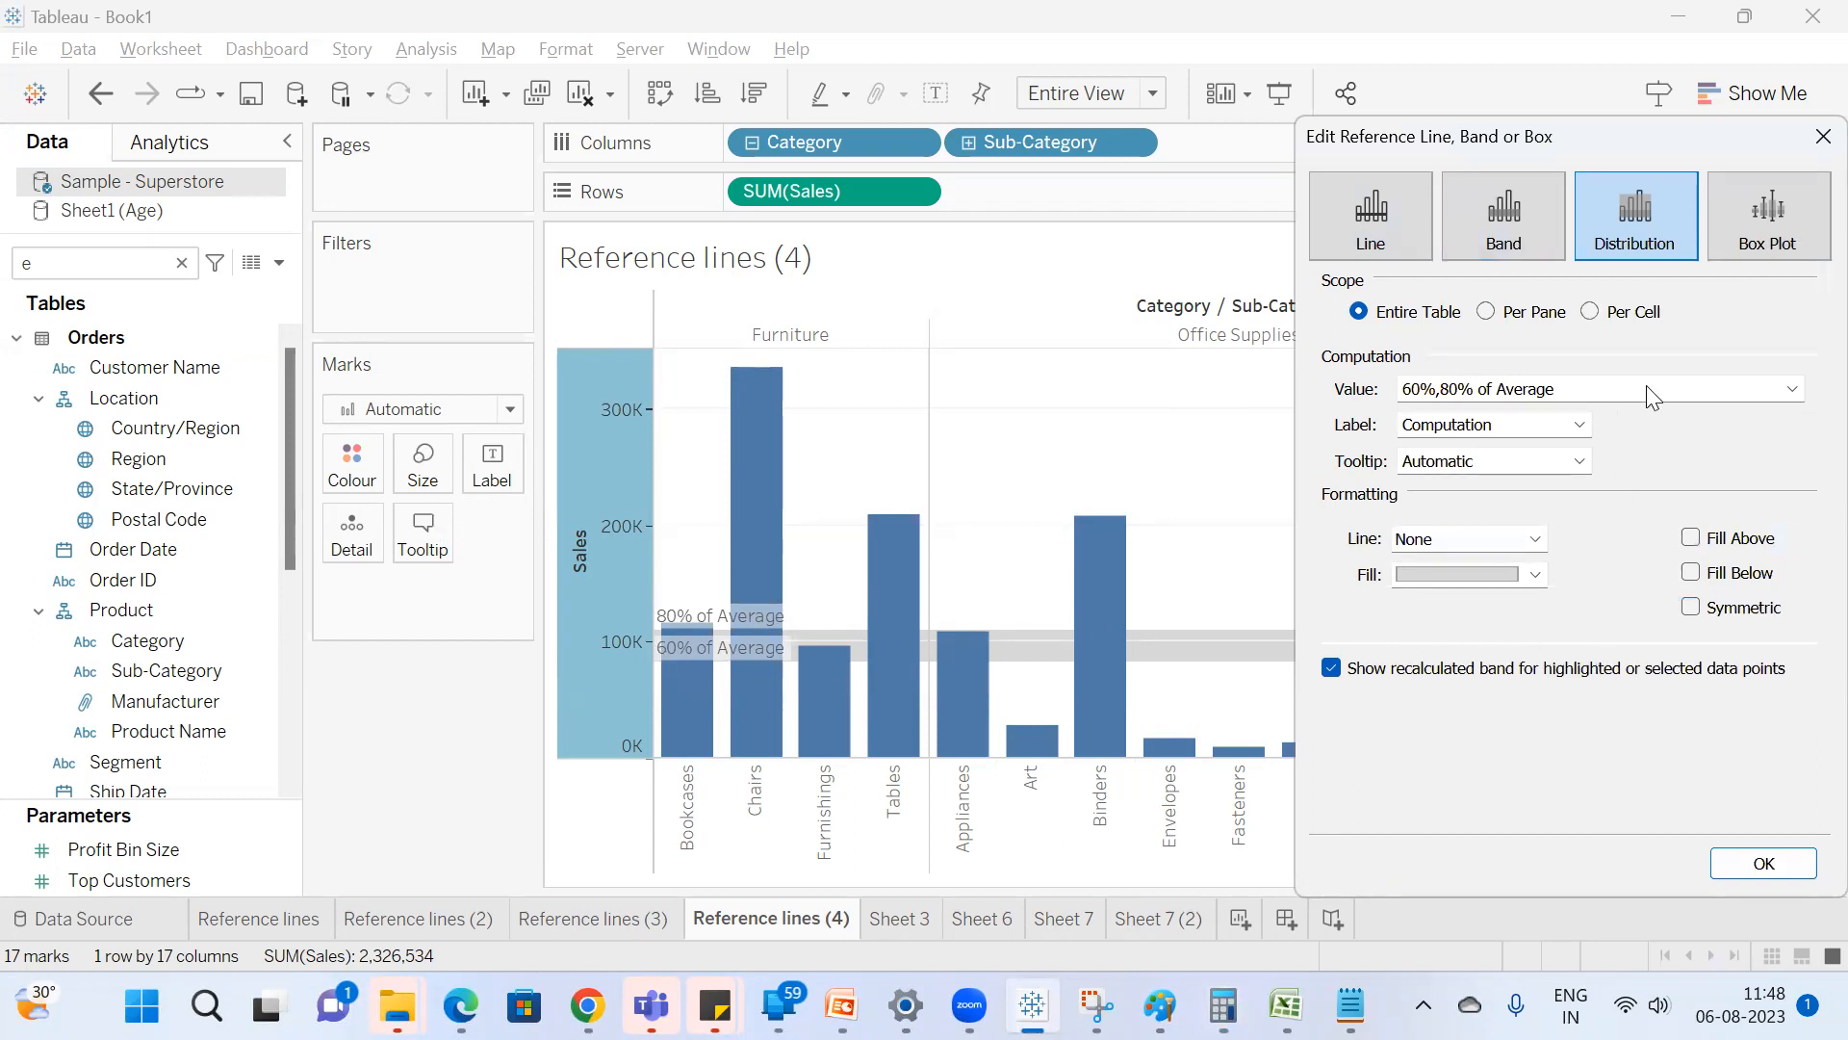
Try Fill Above and Fill Below on the Sales distribution, and turn both off again.
{"action": "left_click", "coordinate": [1692, 537]}
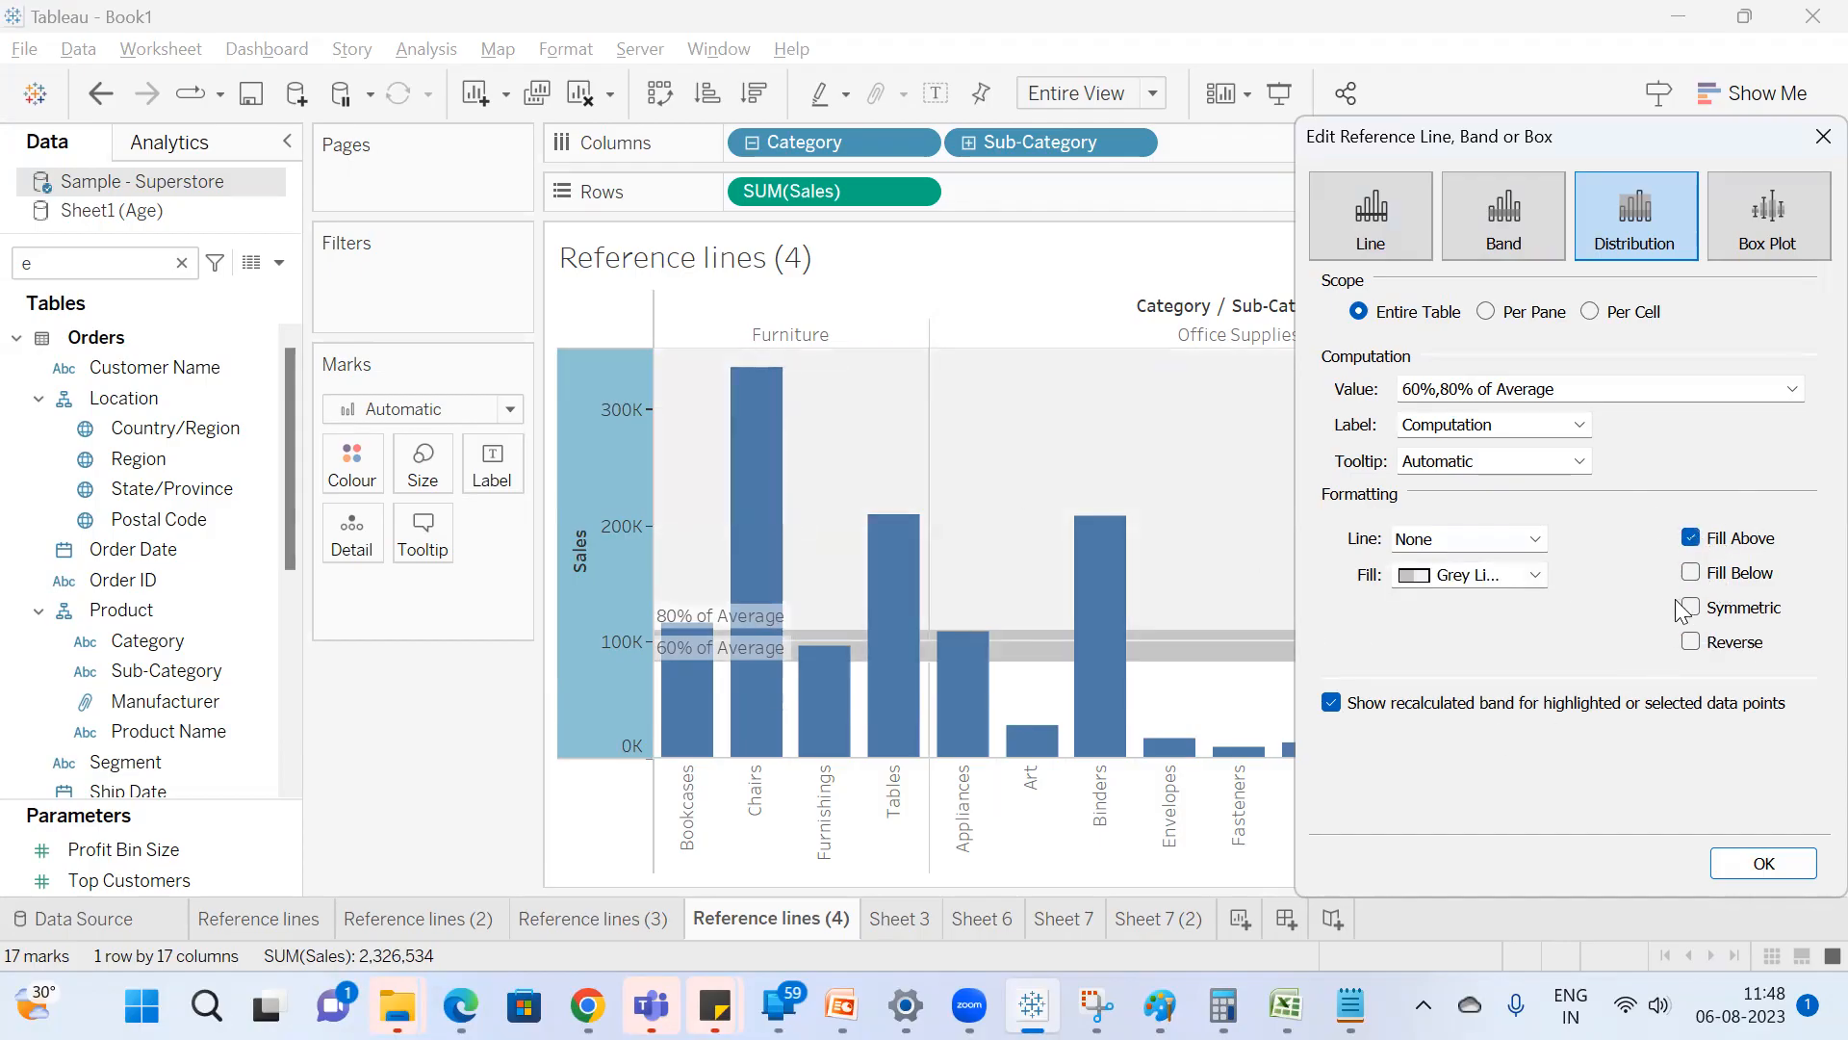
{"action": "left_click", "coordinate": [1689, 571]}
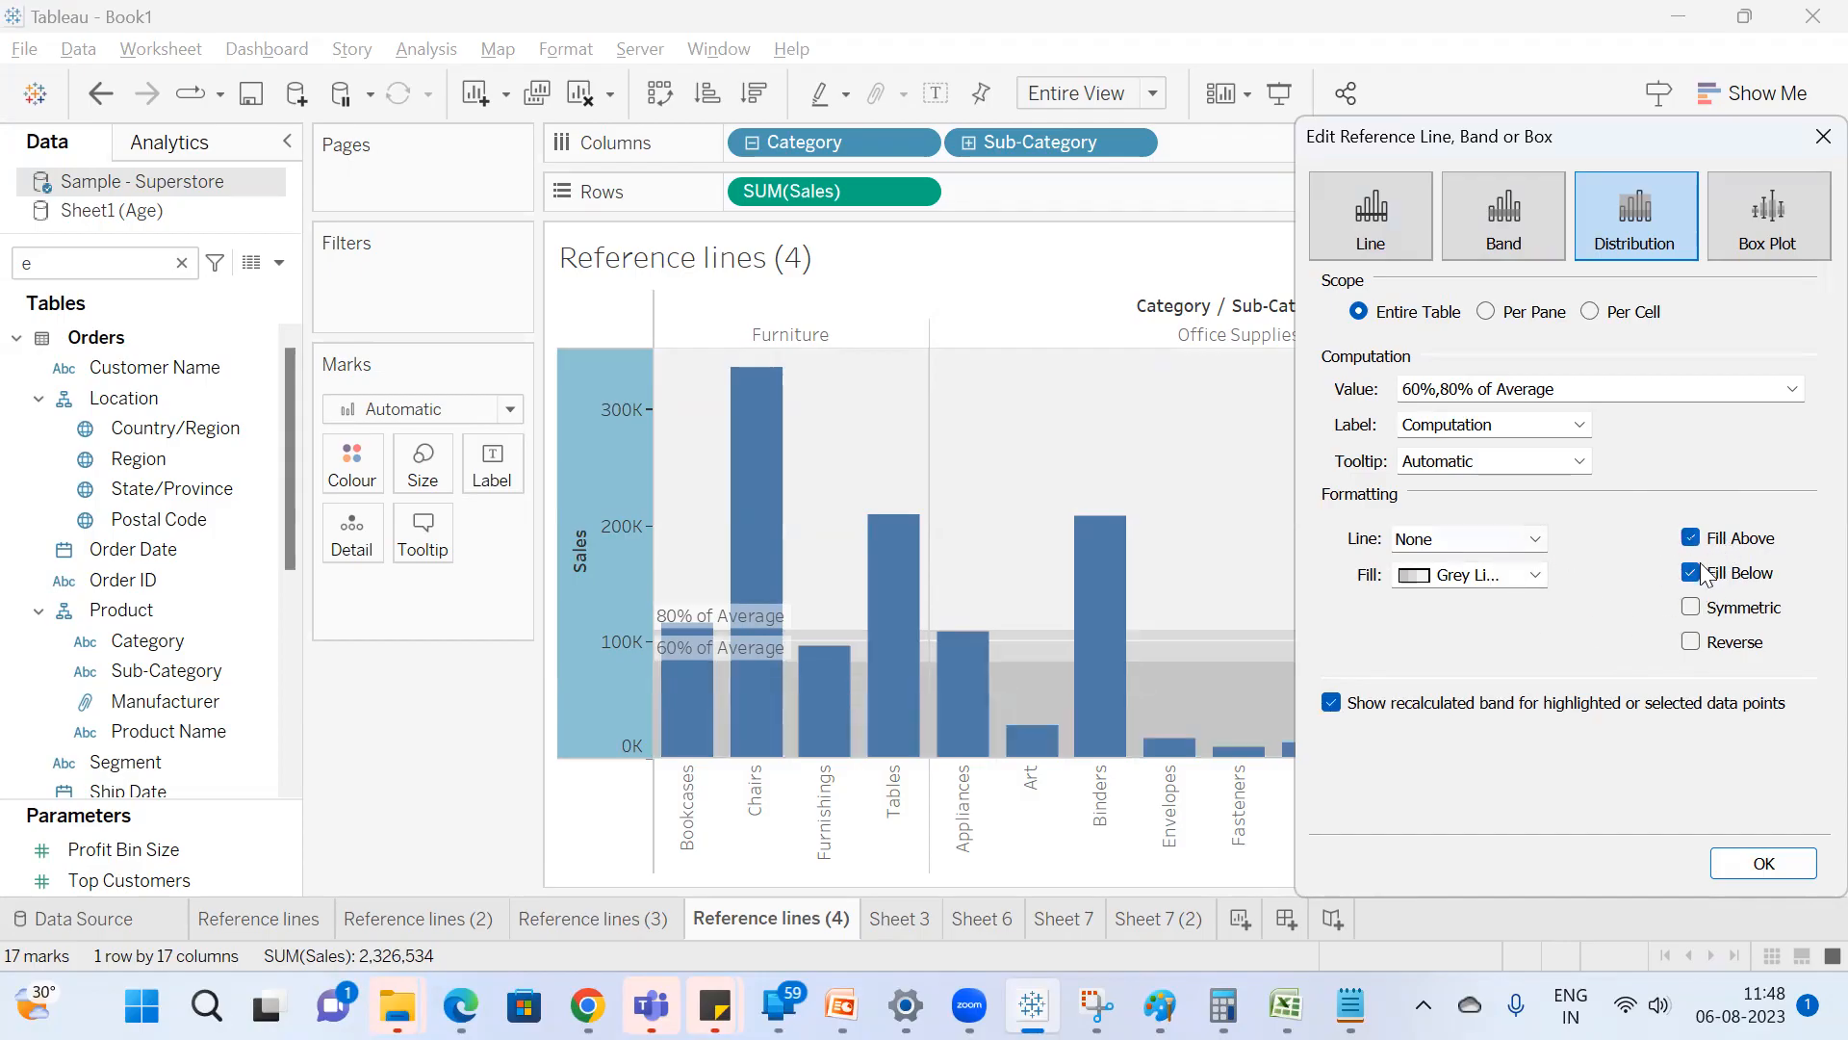
{"action": "left_click", "coordinate": [1506, 574]}
{"action": "left_click", "coordinate": [1534, 575]}
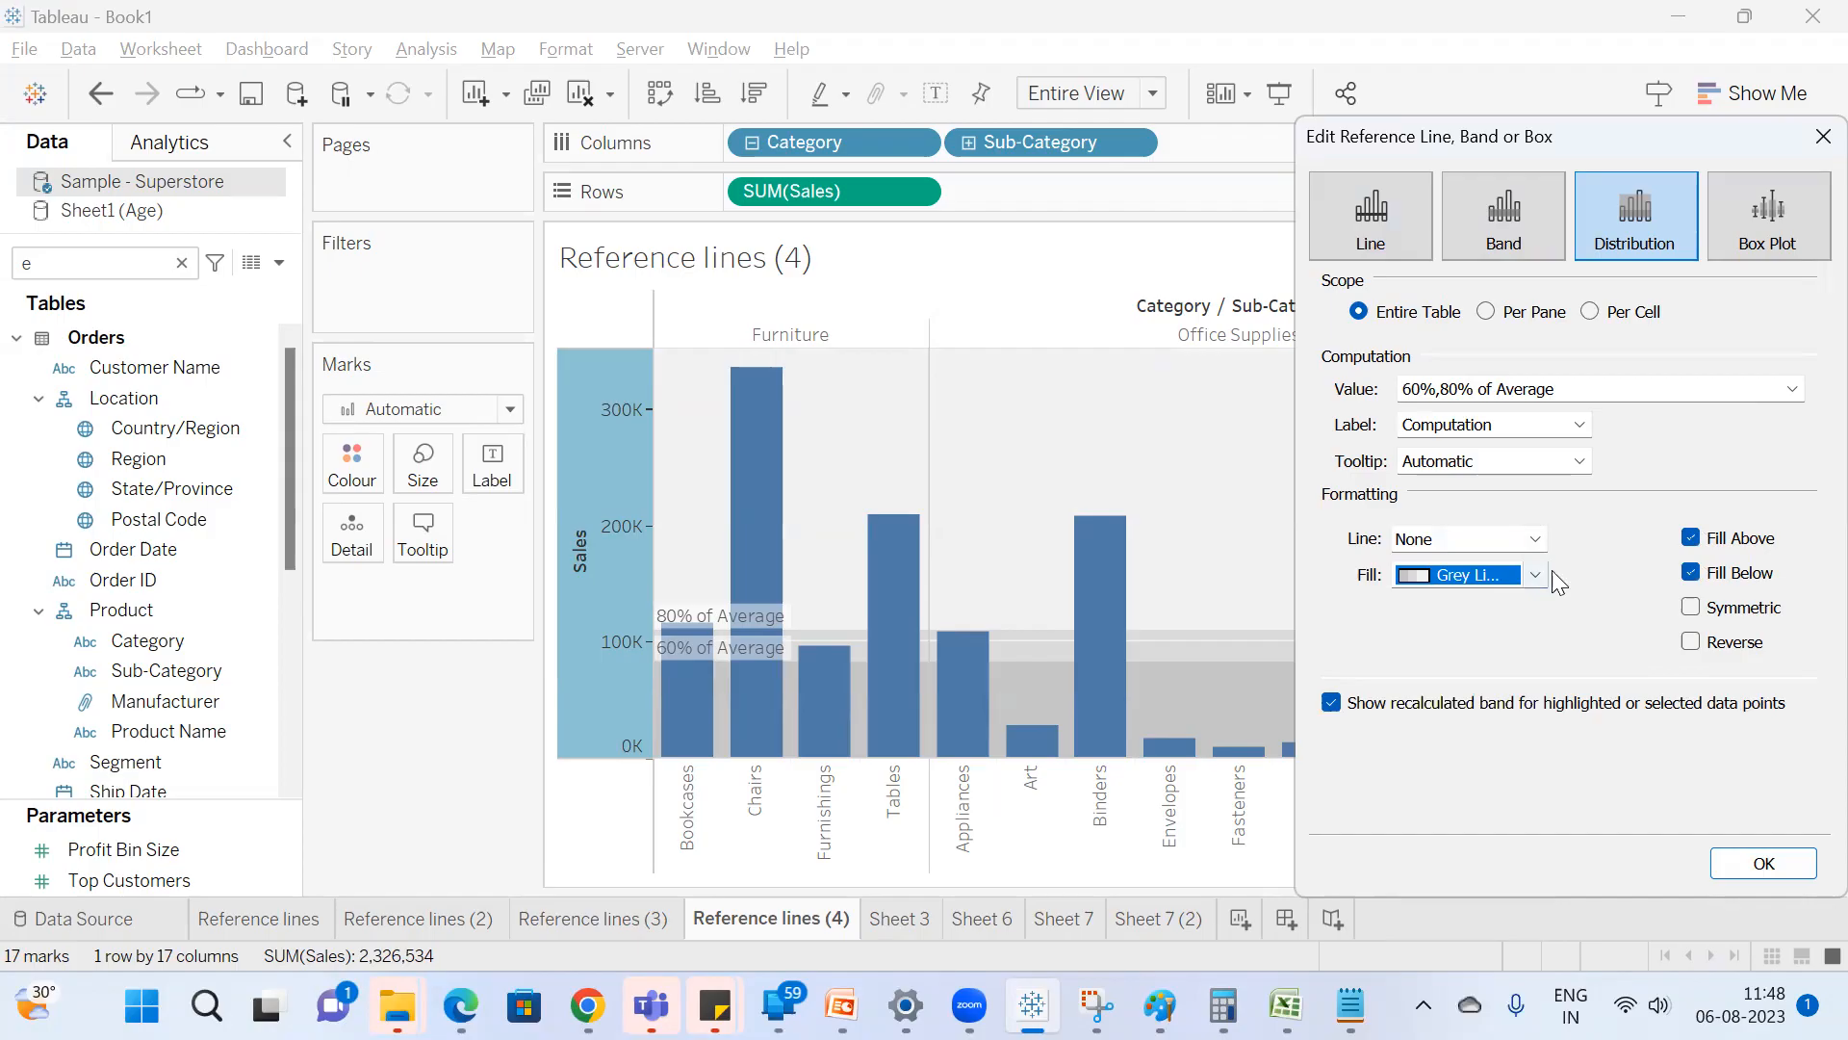
{"action": "left_click", "coordinate": [1691, 574]}
{"action": "left_click", "coordinate": [1707, 535]}
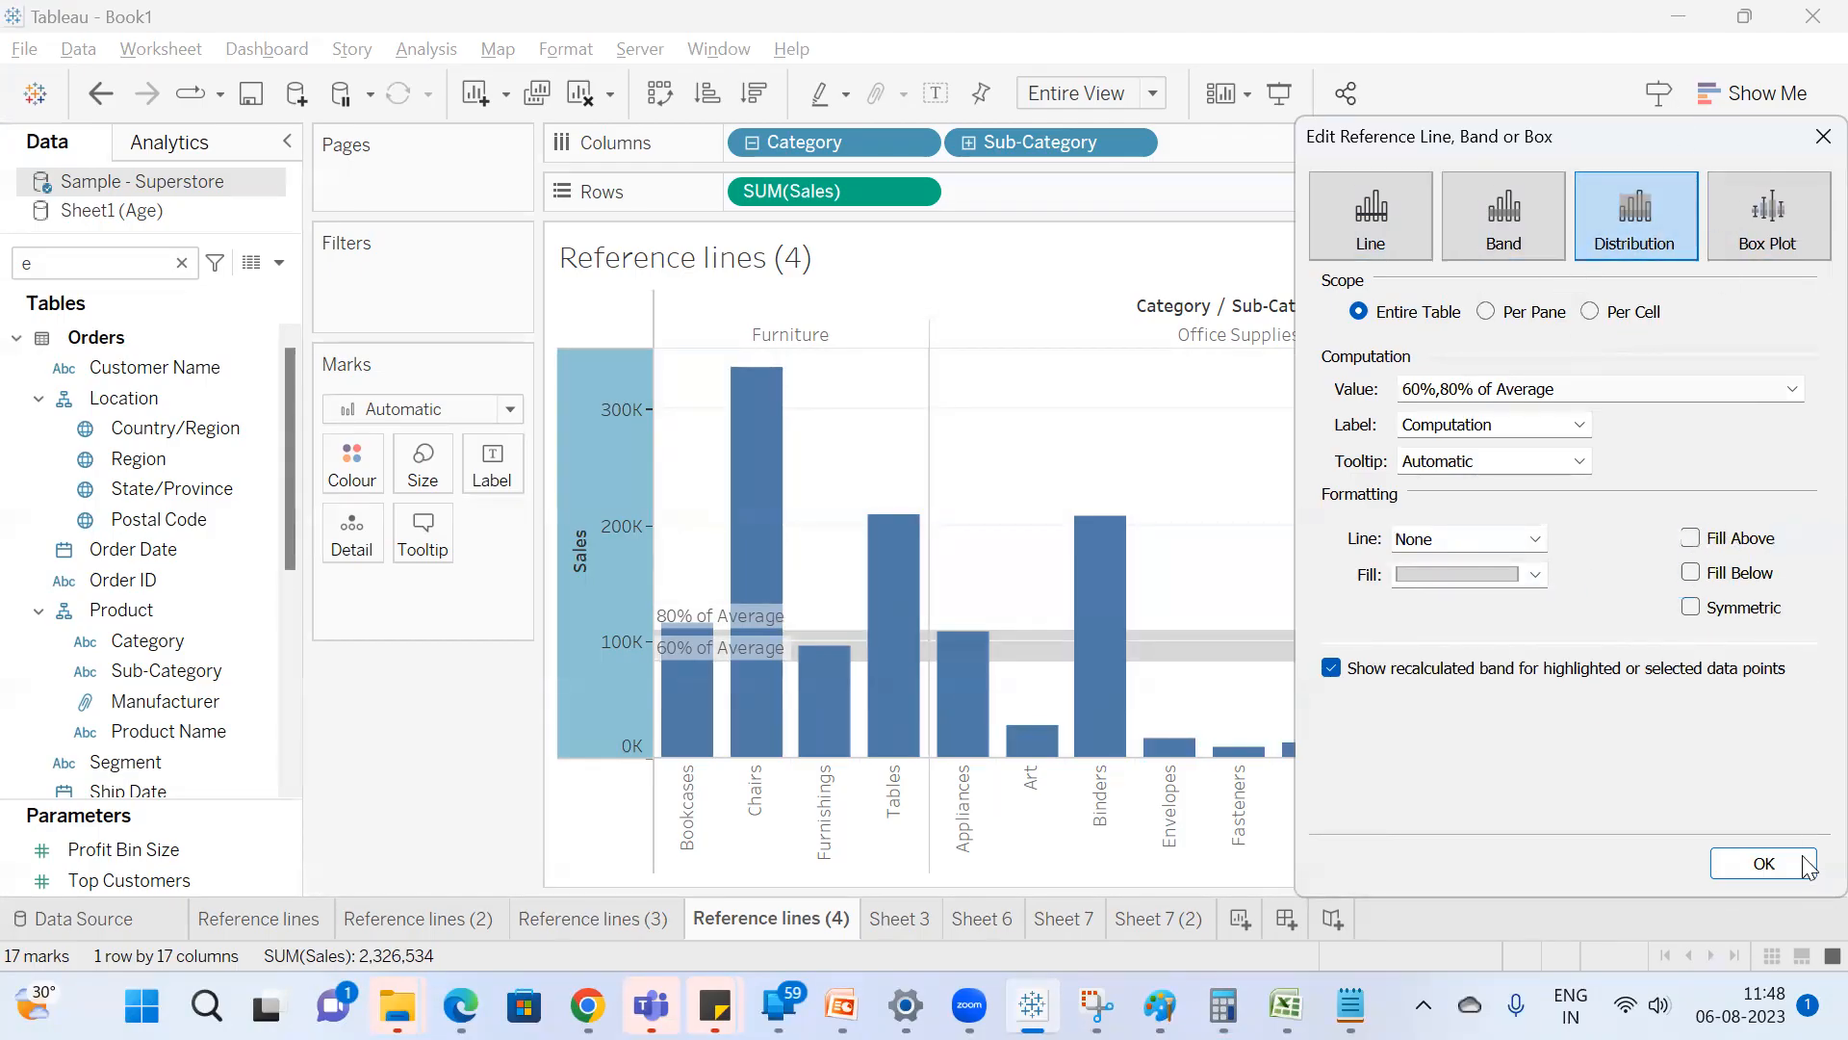
Change the Sales distribution to a Box Plot and apply it to the chart.
{"action": "left_click", "coordinate": [1792, 201]}
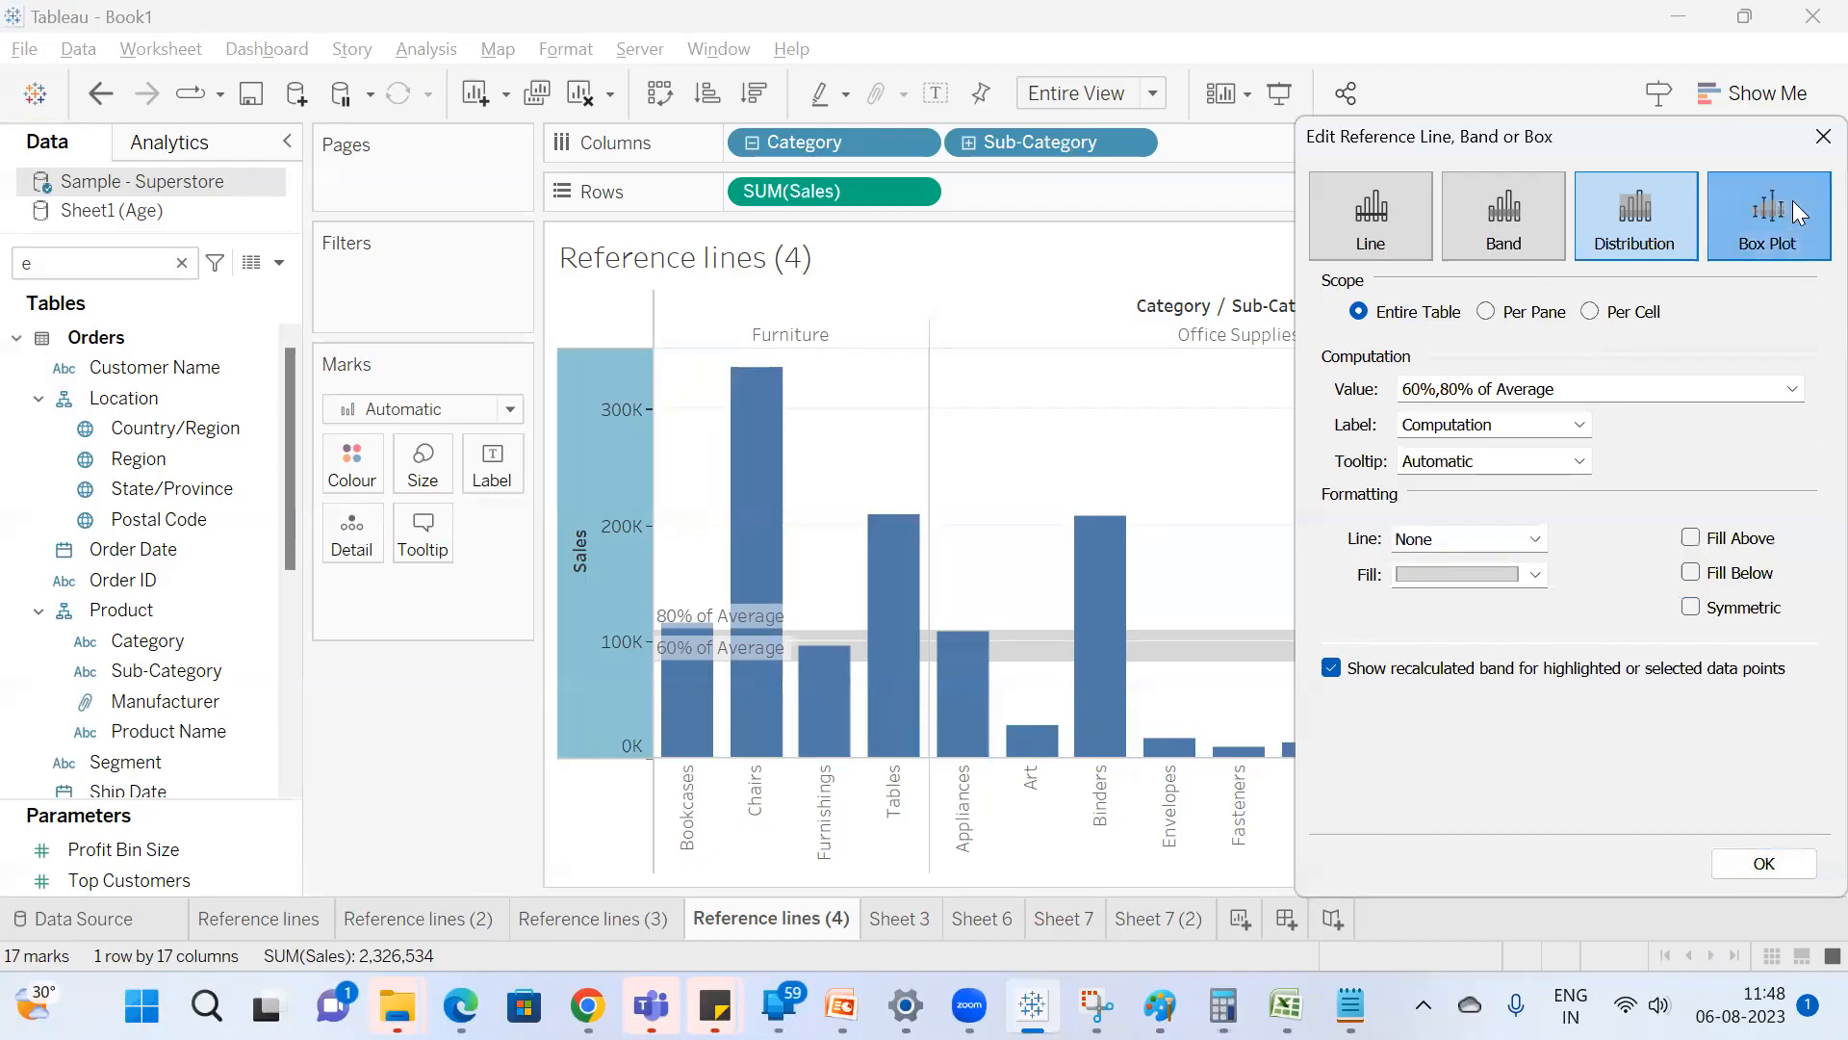
{"action": "left_click", "coordinate": [1761, 864]}
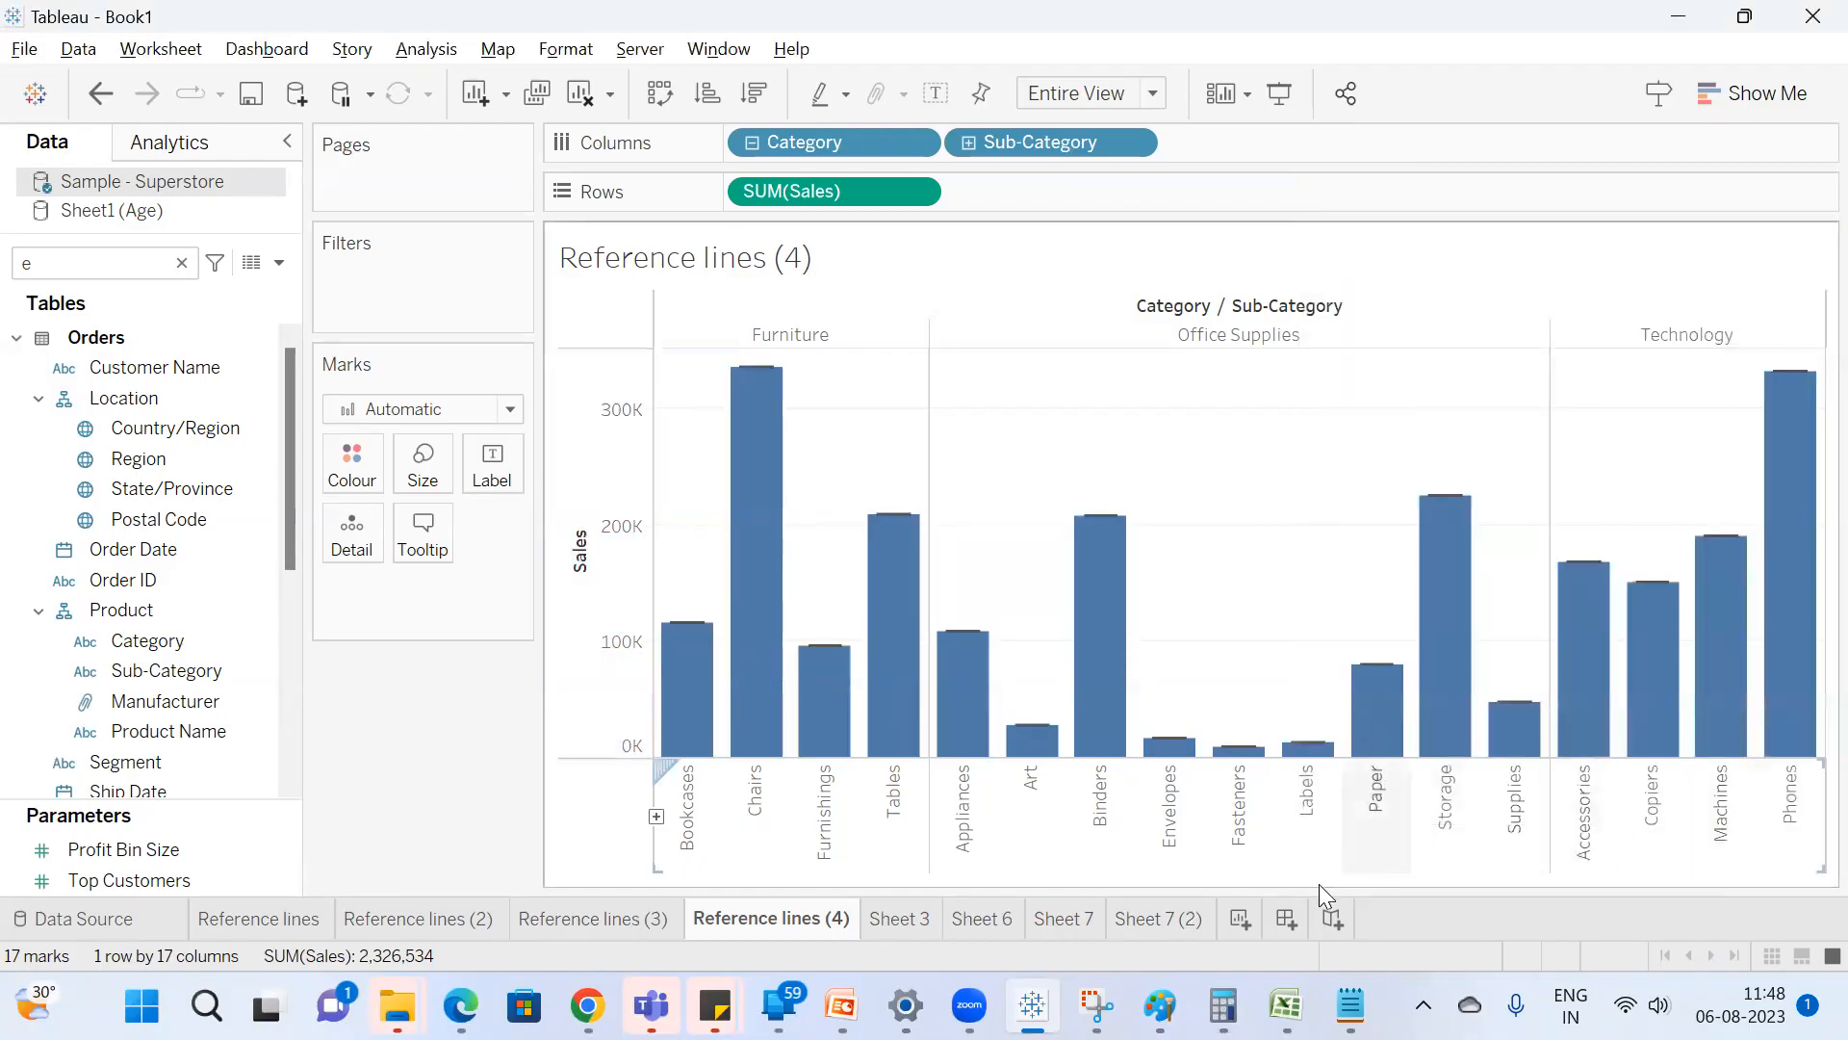
Add a new worksheet, clear the field search, and list Age by Employees from the Sheet1 (Age) data source.
{"action": "left_click", "coordinate": [1235, 919]}
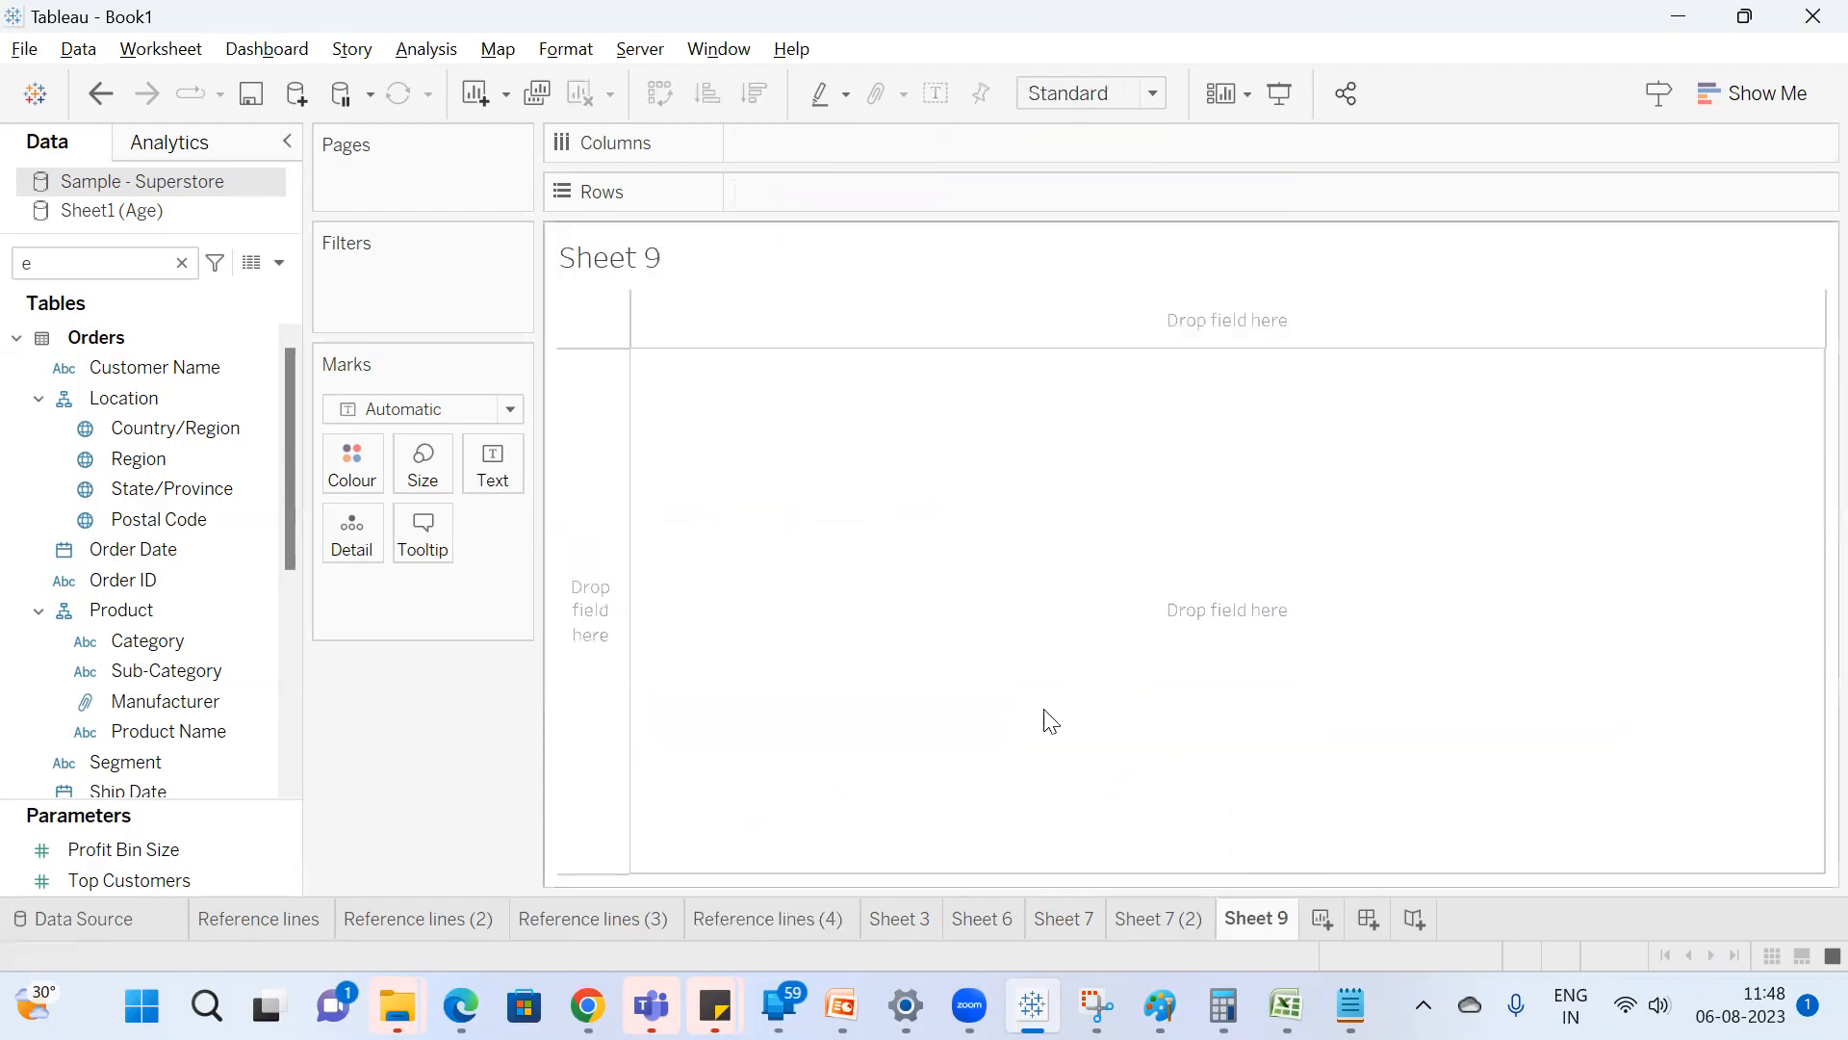
{"action": "left_click", "coordinate": [180, 263]}
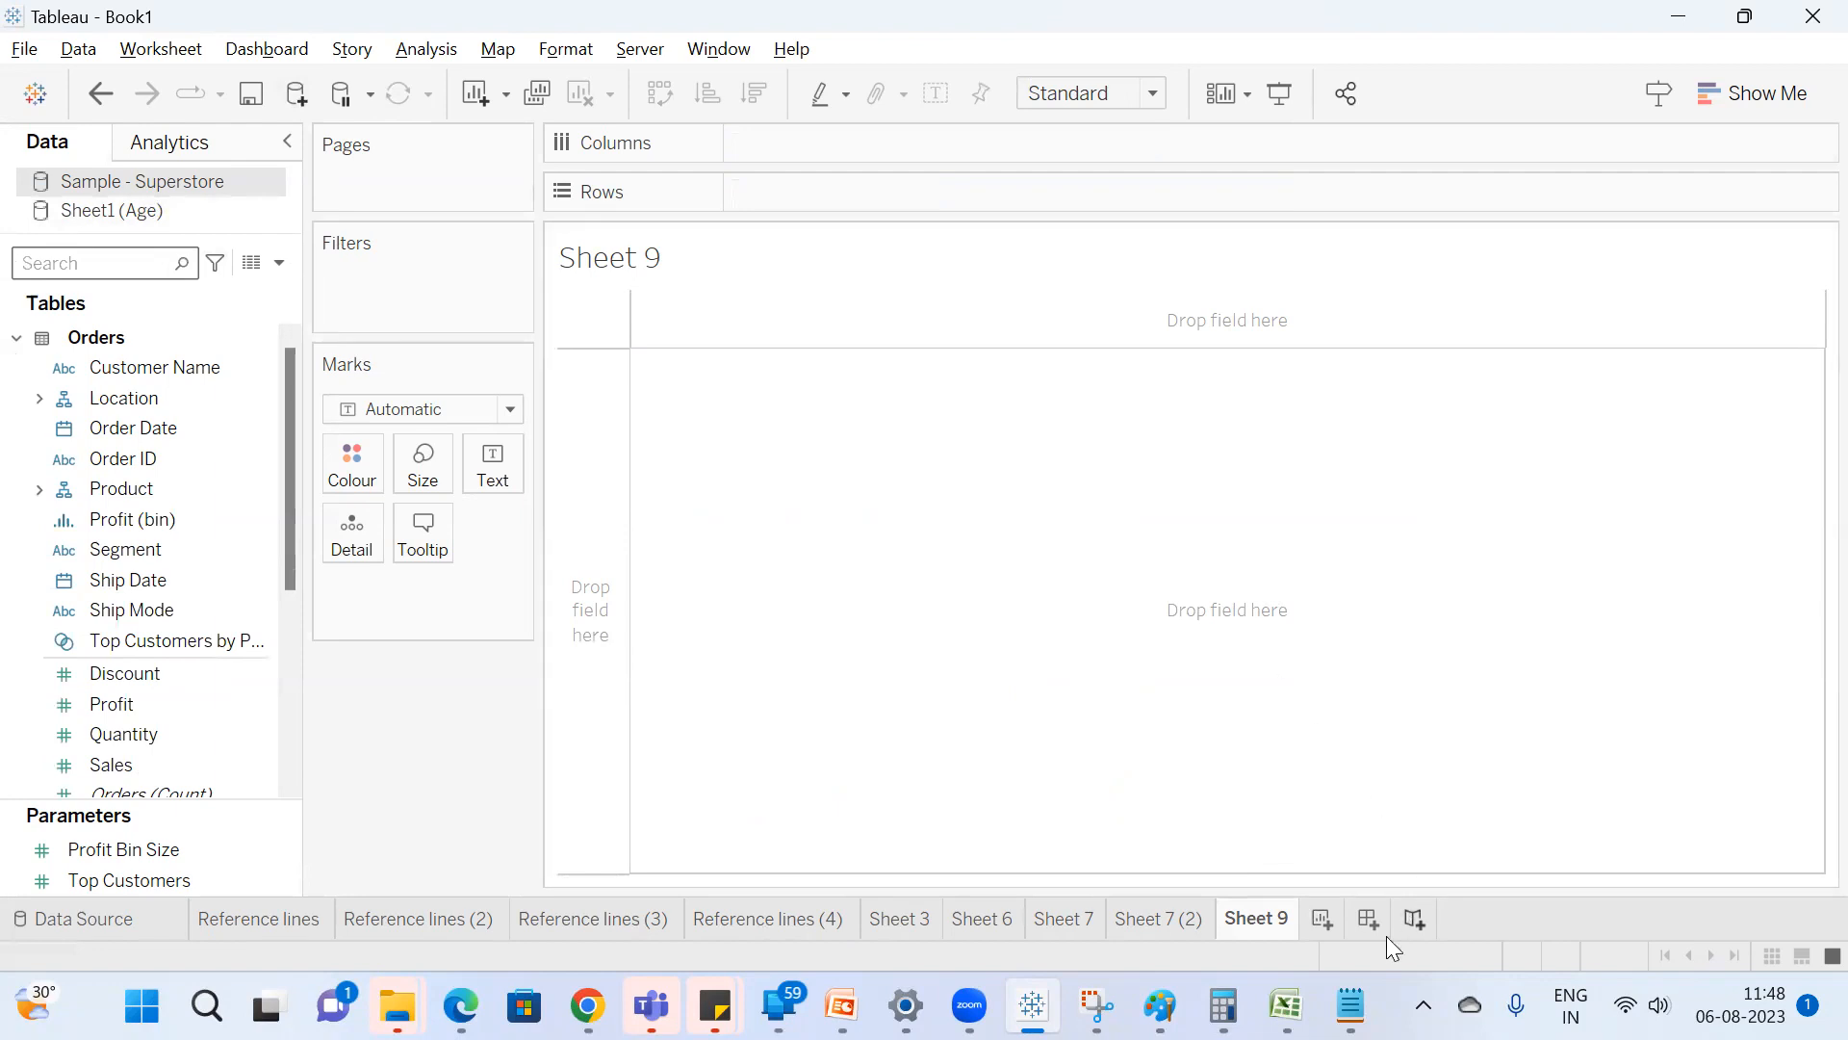
{"action": "left_click", "coordinate": [139, 219]}
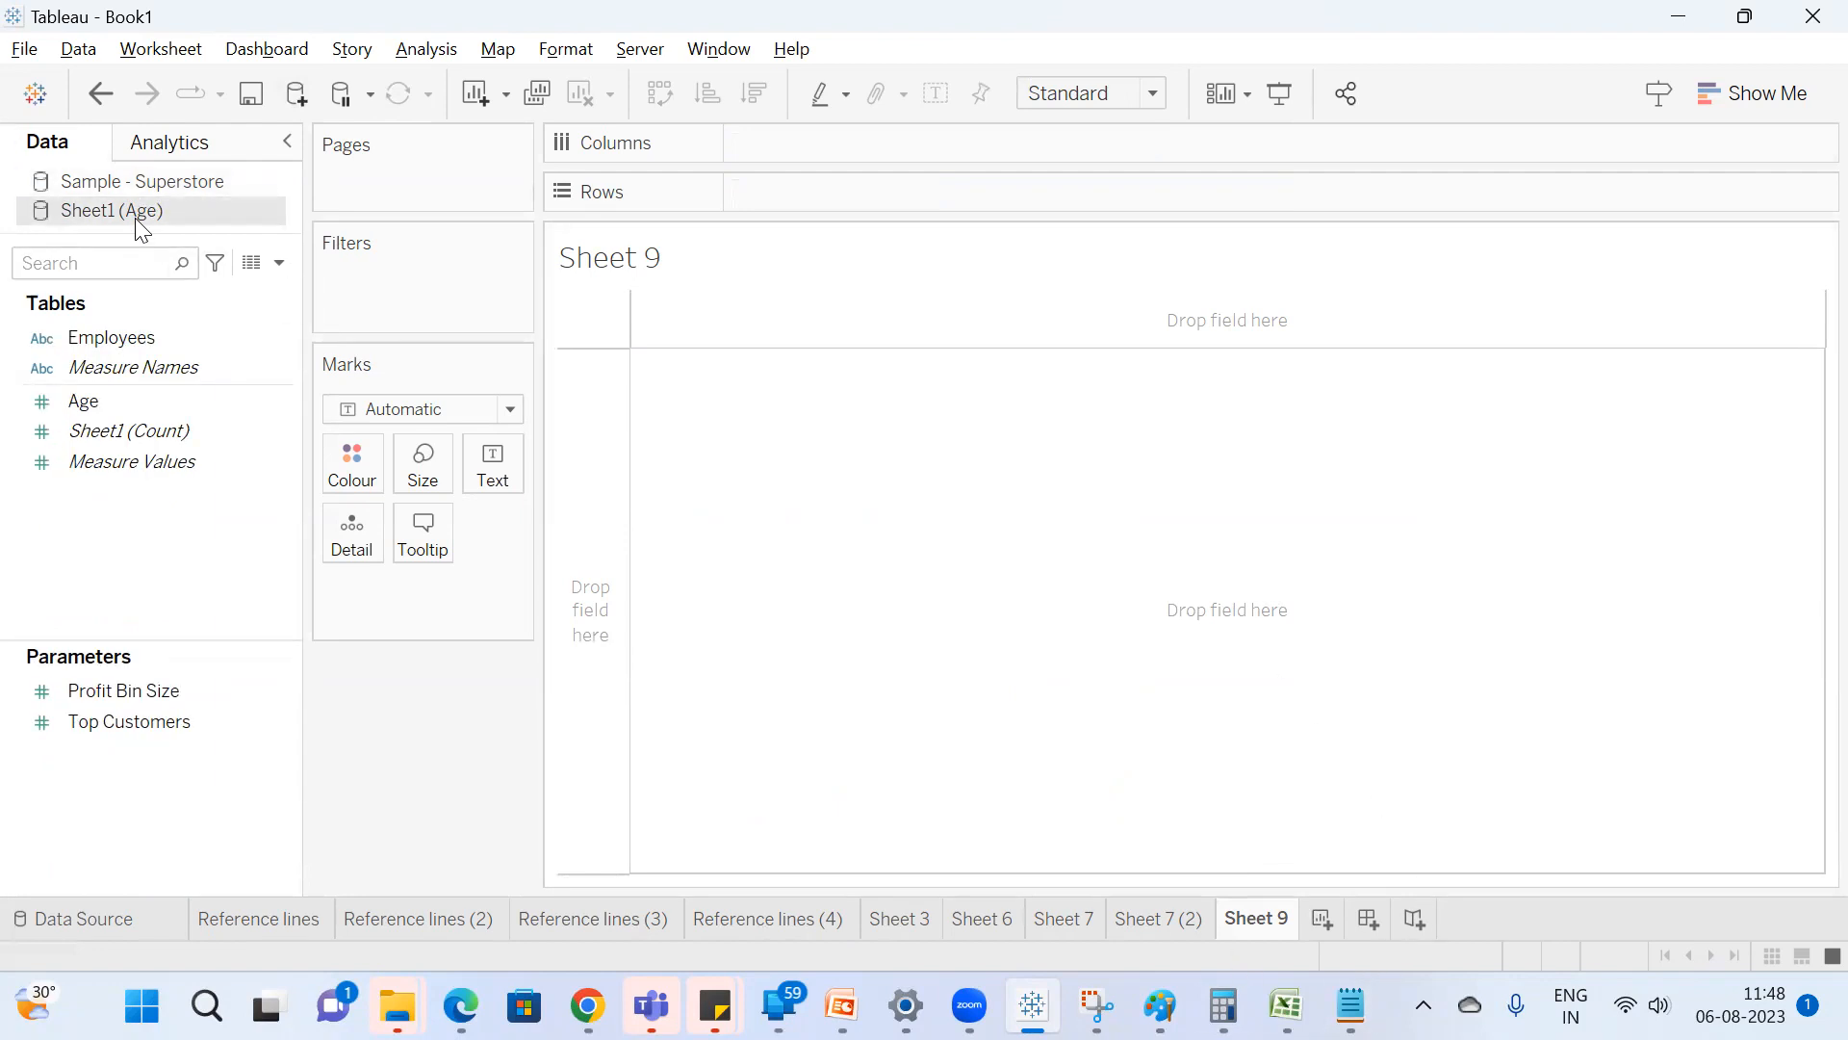
{"action": "left_click", "coordinate": [159, 339]}
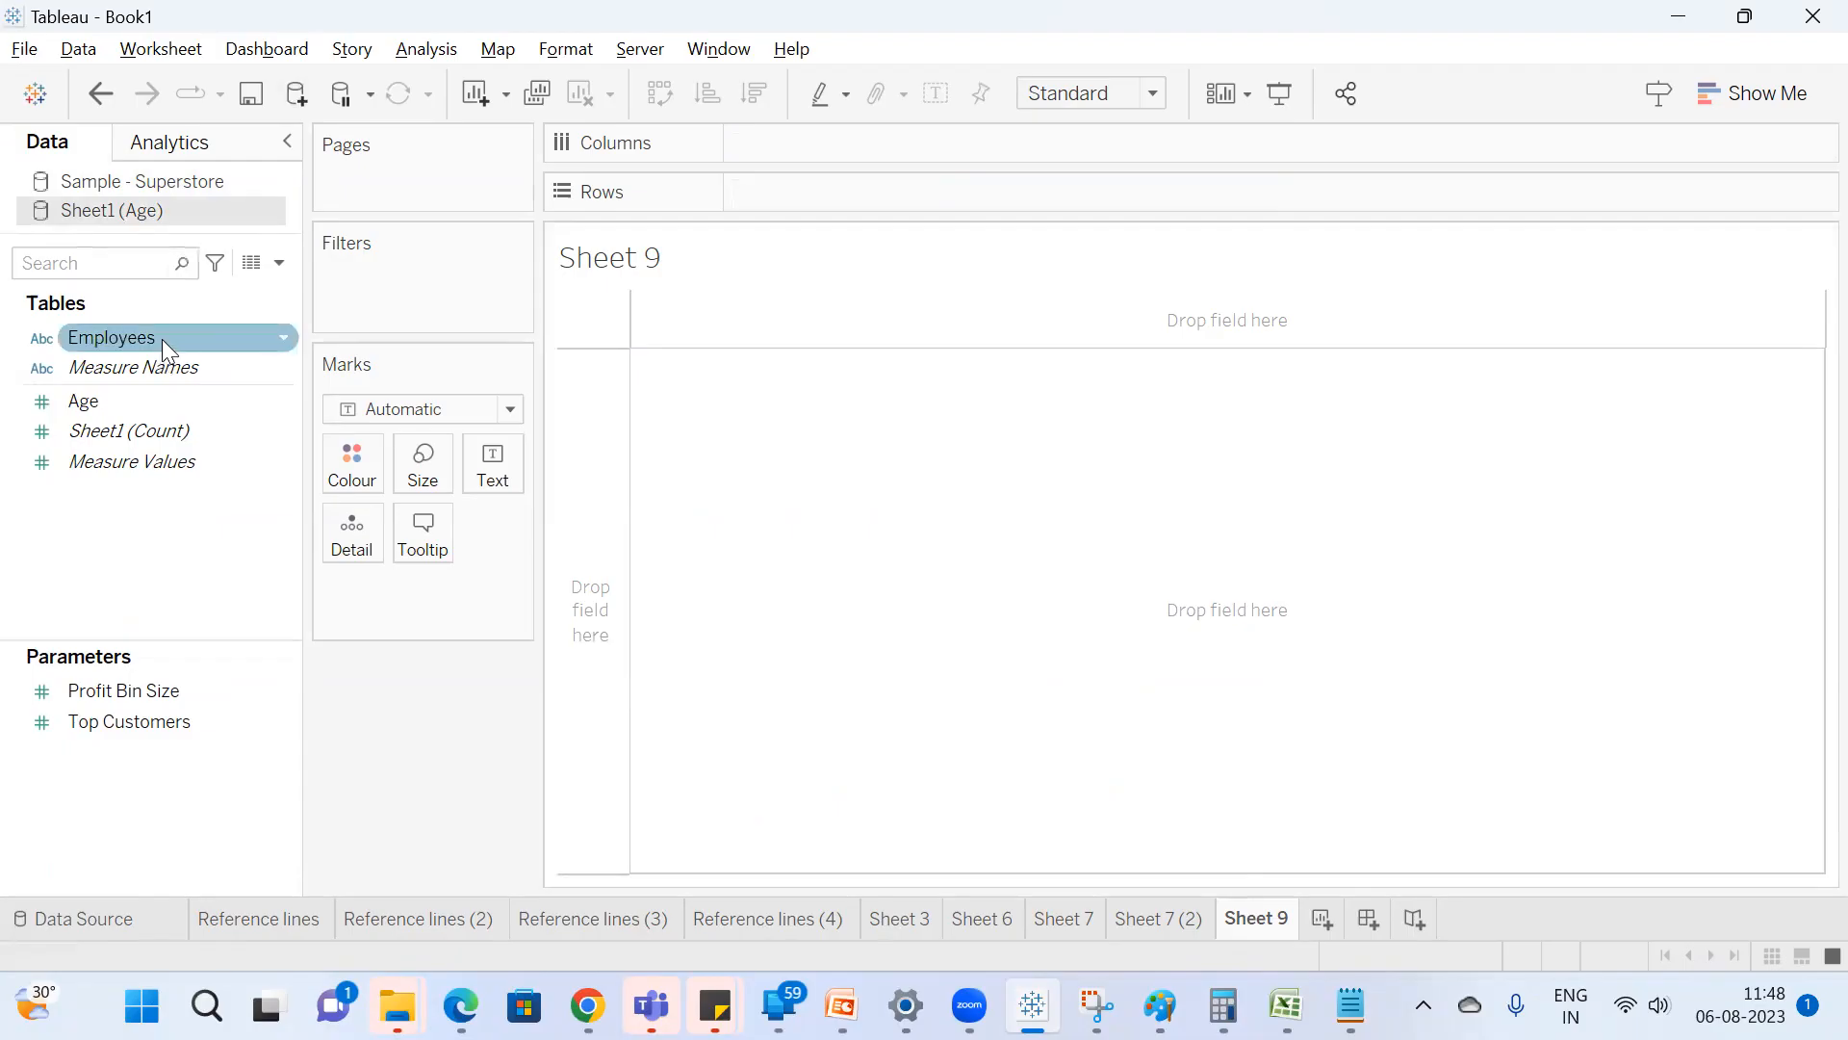
{"action": "double_click", "coordinate": [162, 339]}
{"action": "double_click", "coordinate": [148, 400]}
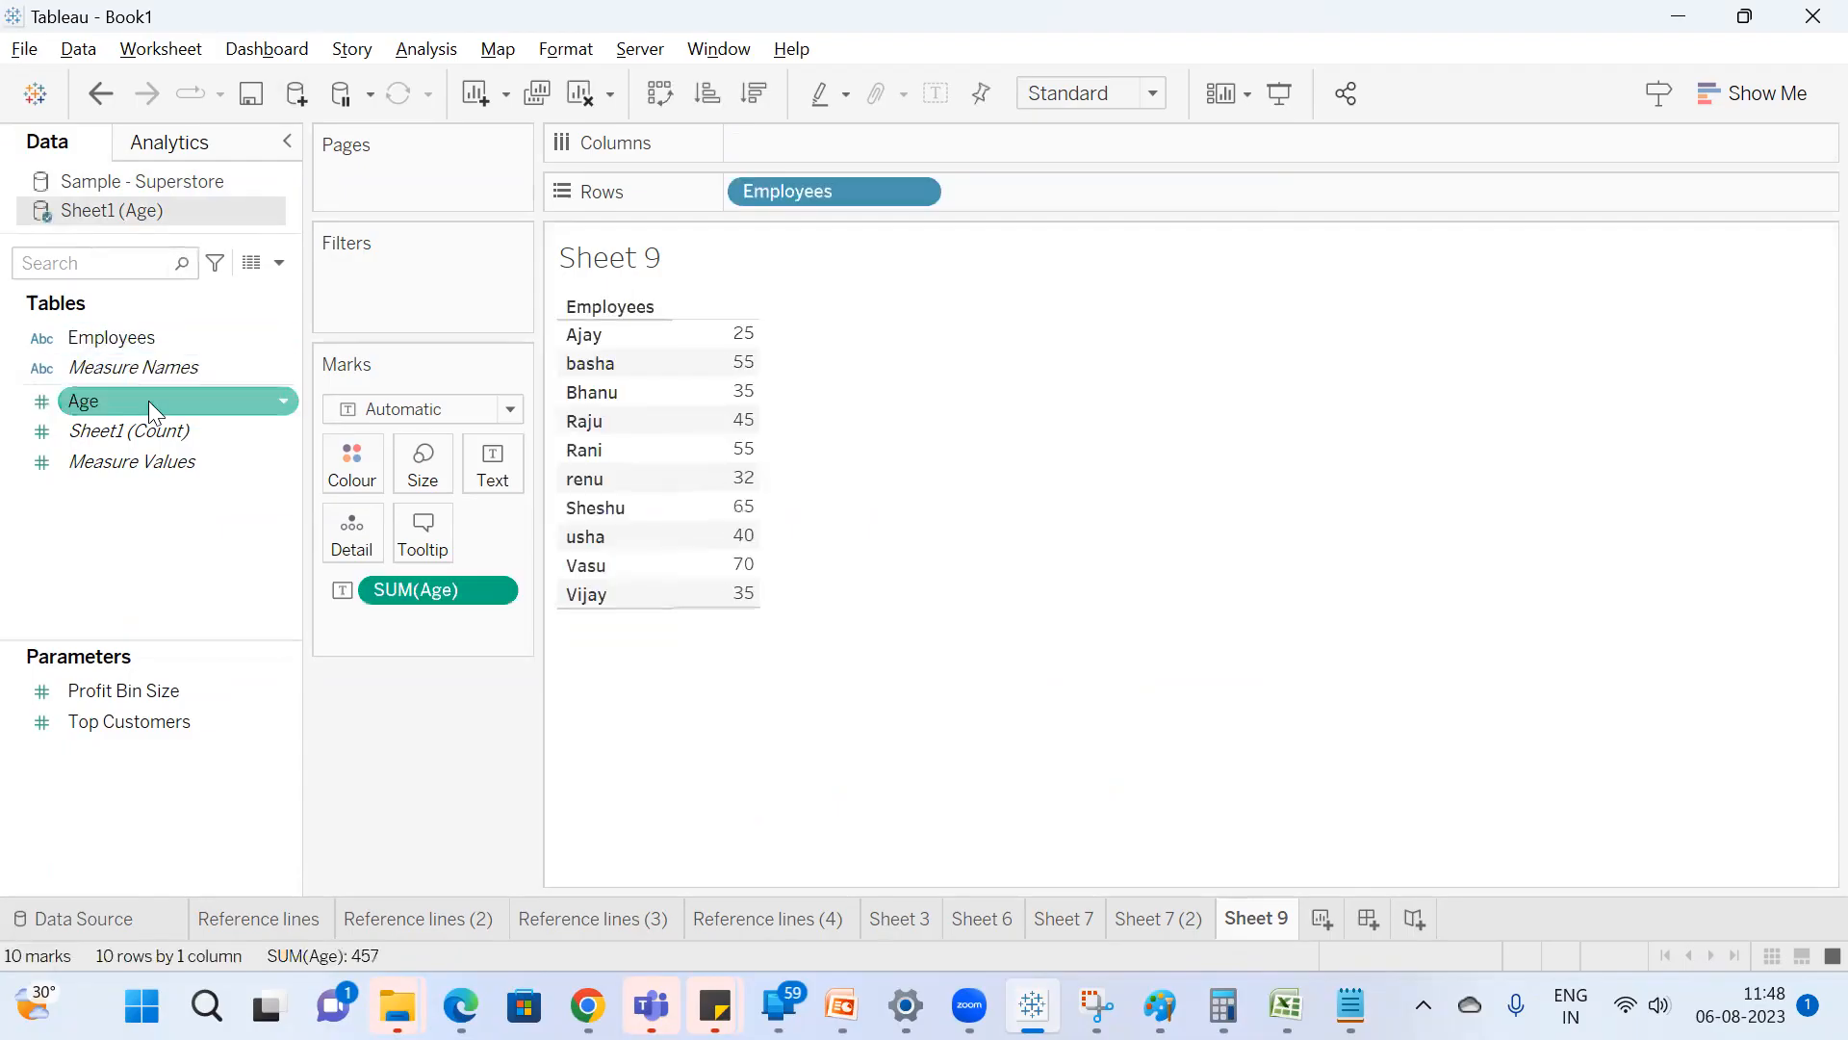
Convert the Age by Employees table to a box-and-whisker plot with Show Me and close the chart picker.
{"action": "left_click", "coordinate": [1737, 114]}
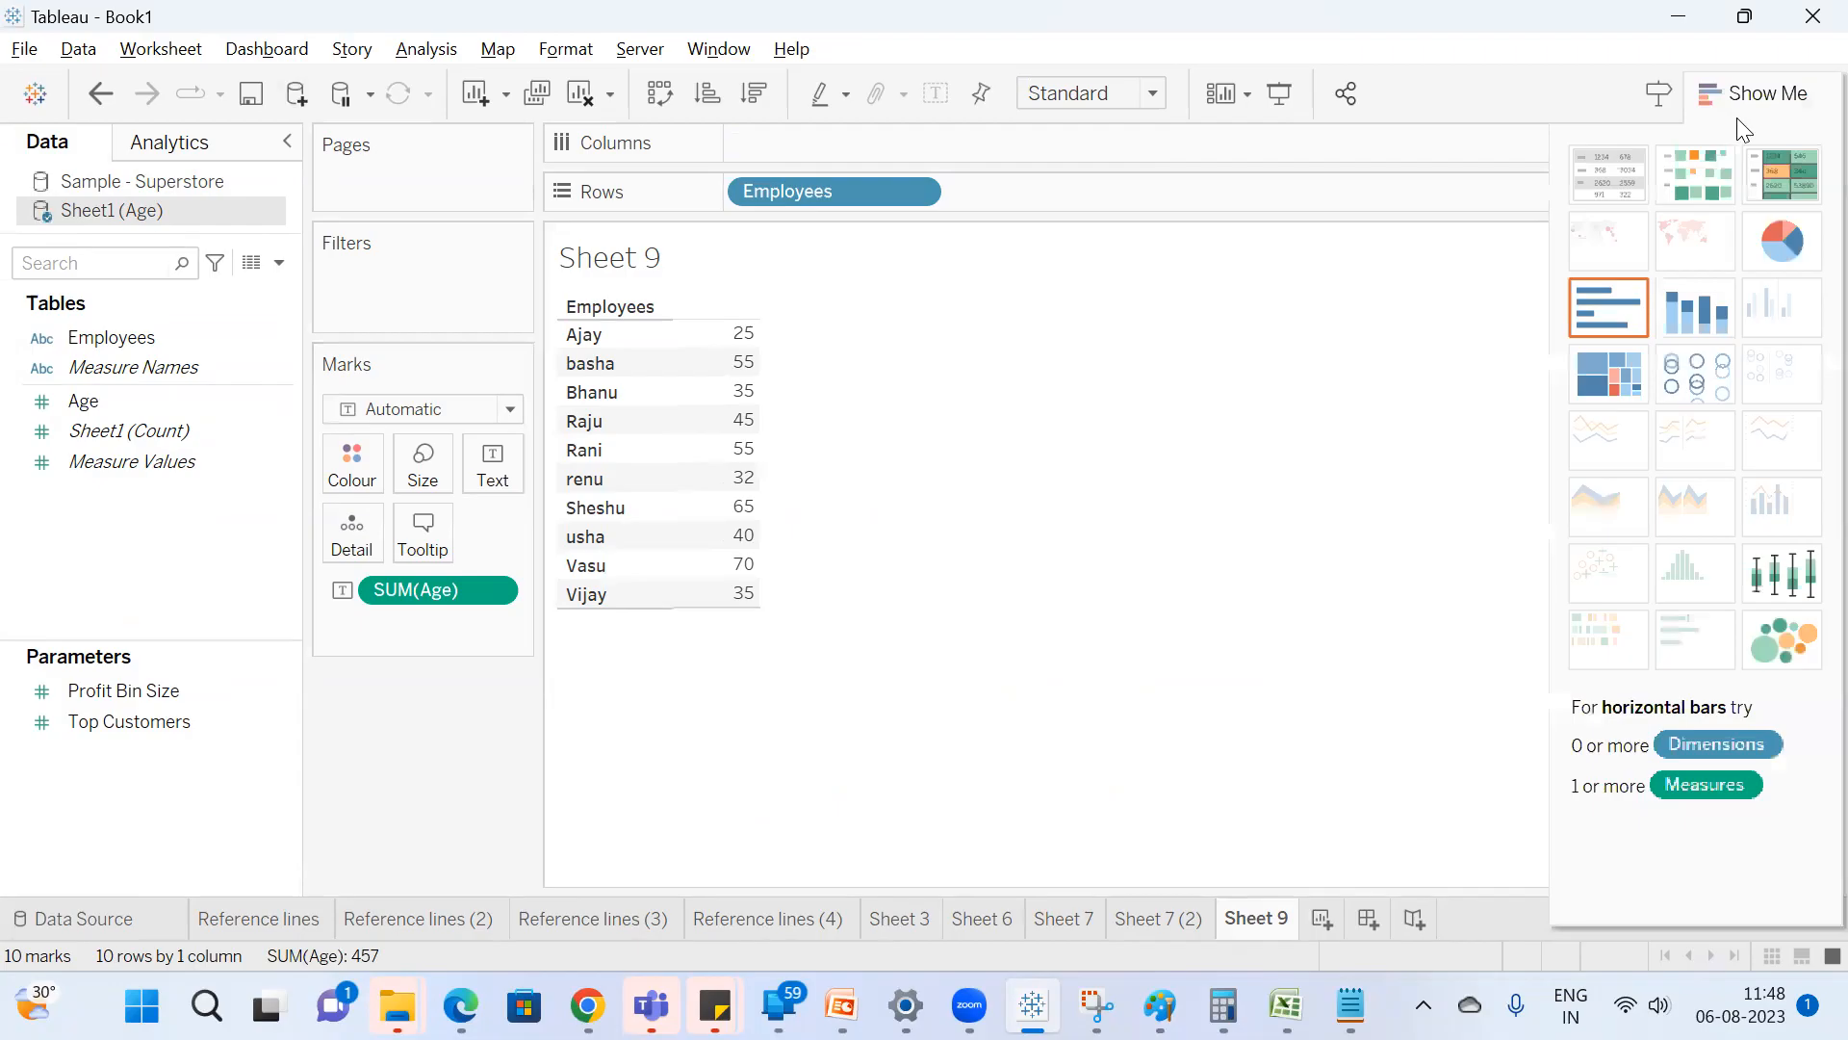
{"action": "left_click", "coordinate": [1783, 566]}
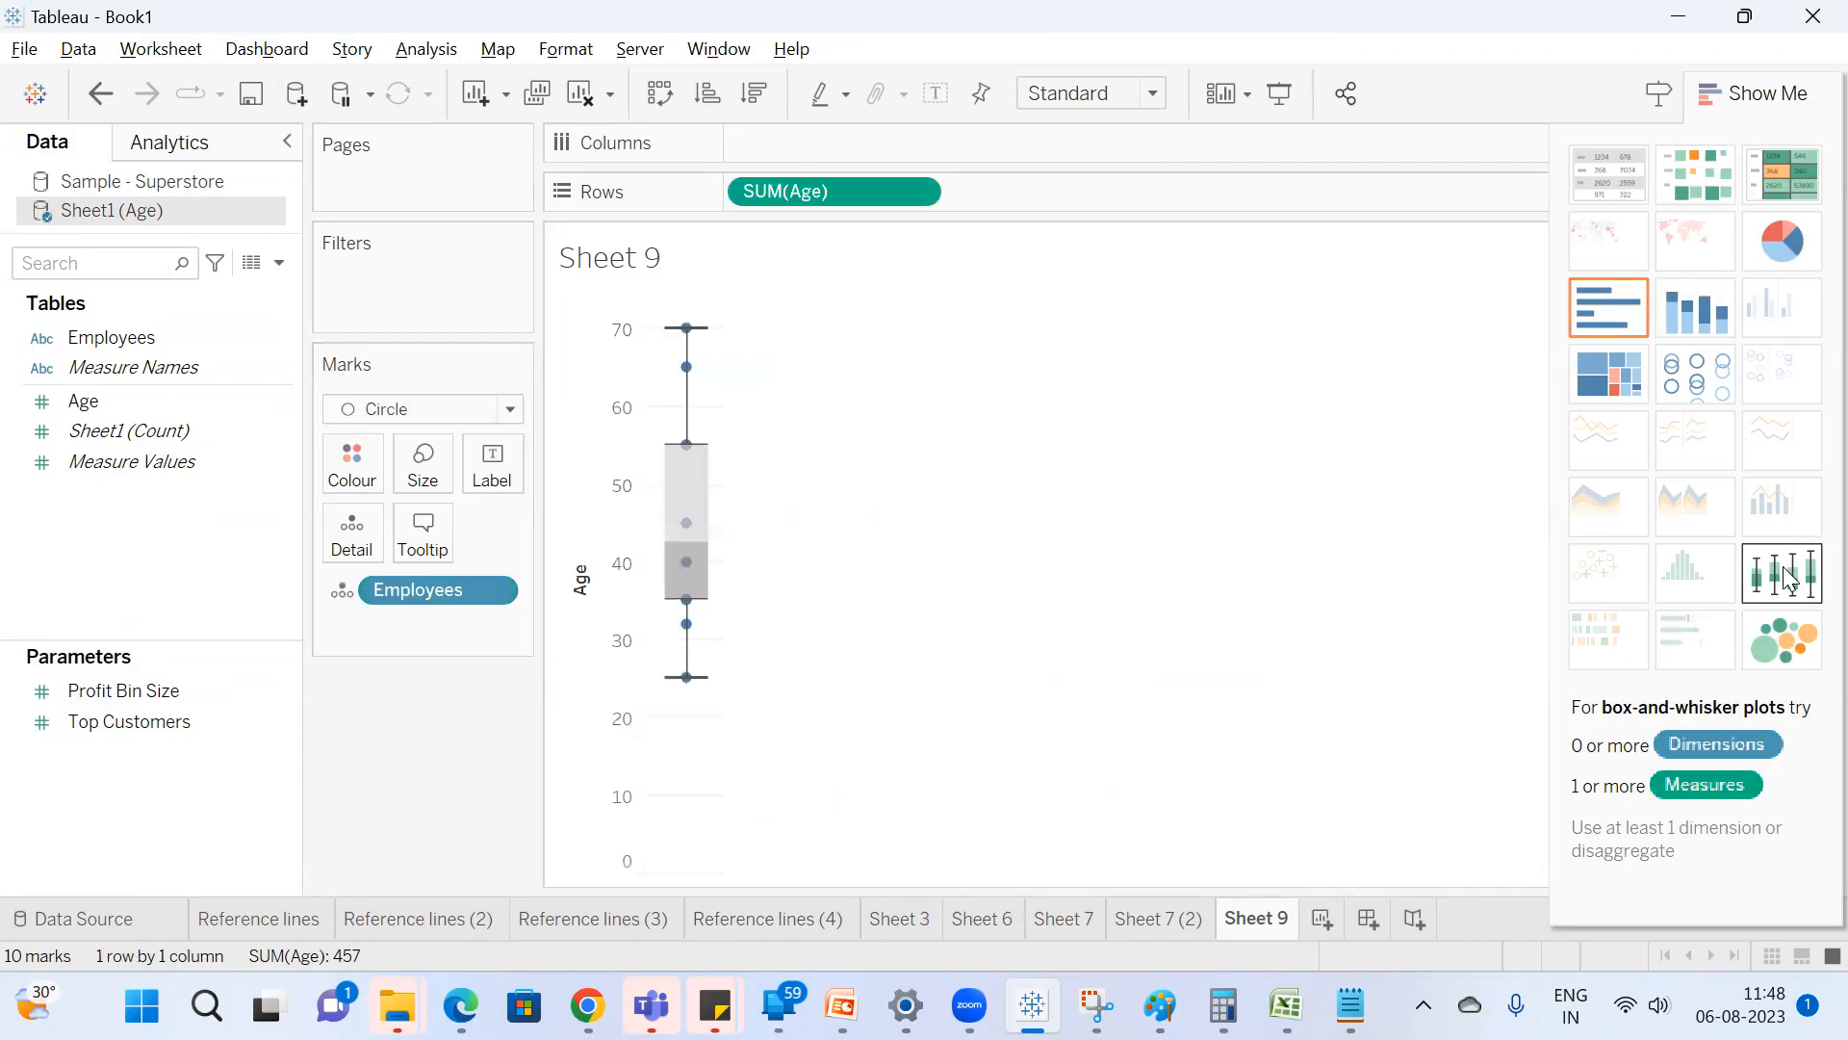
{"action": "left_click", "coordinate": [1801, 62]}
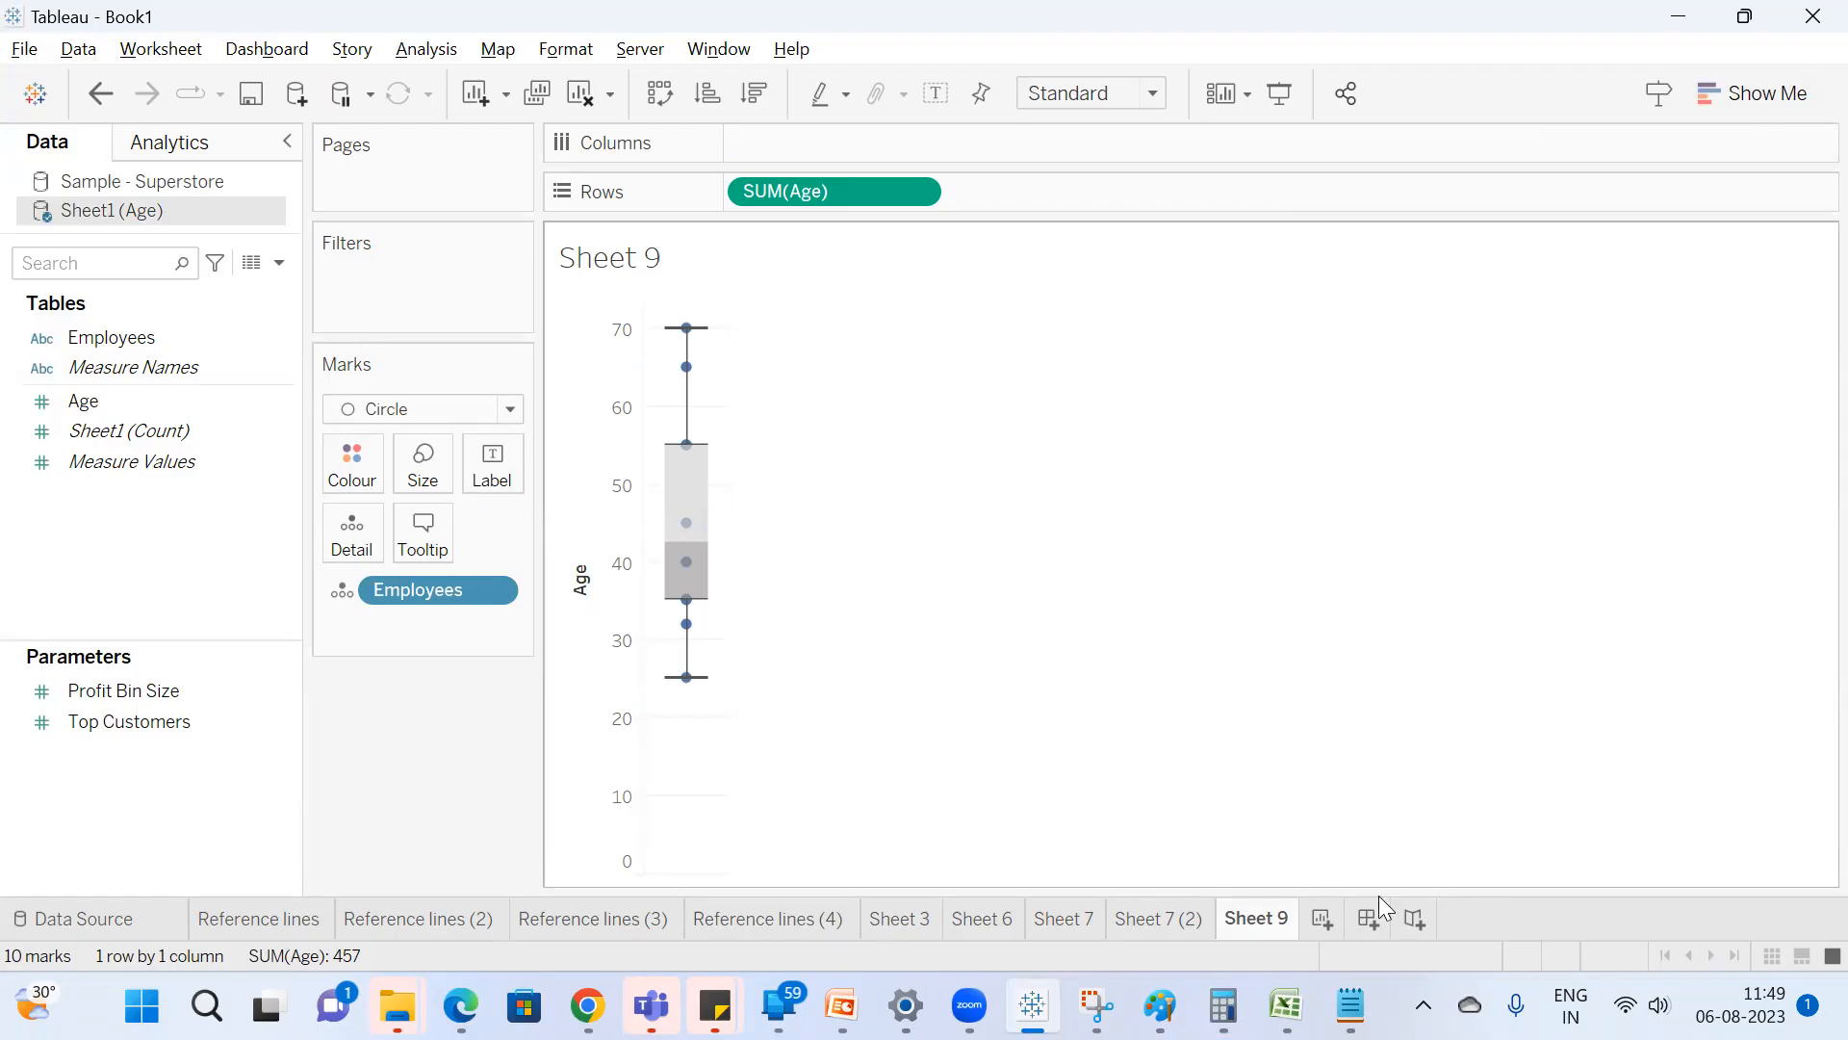
Switch to the 25-45 note in Notepad and add the line "outliers" a few lines below the existing text.
{"action": "mouse_move", "coordinate": [1351, 1006]}
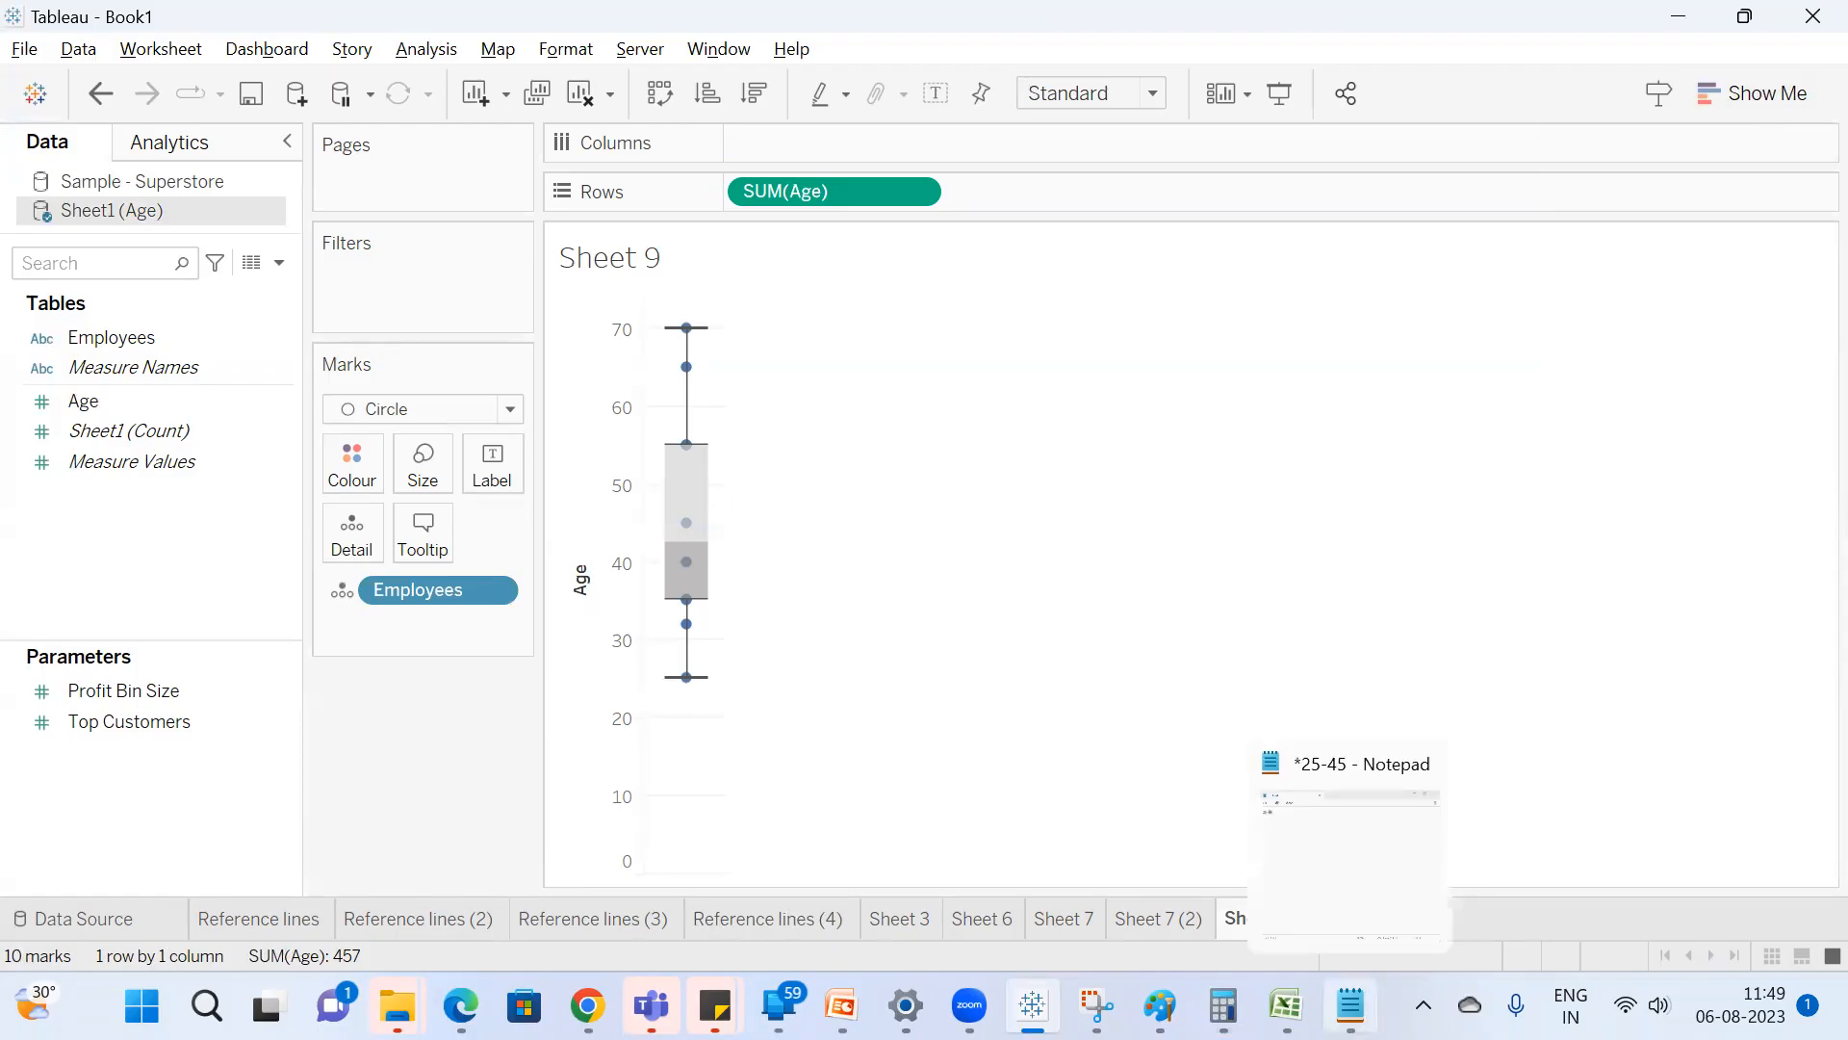
{"action": "left_click", "coordinate": [1337, 857]}
{"action": "left_click", "coordinate": [568, 146]}
{"action": "key", "text": "Return"}
{"action": "key", "text": "Return"}
{"action": "key", "text": "Return"}
{"action": "type", "text": "outliers"}
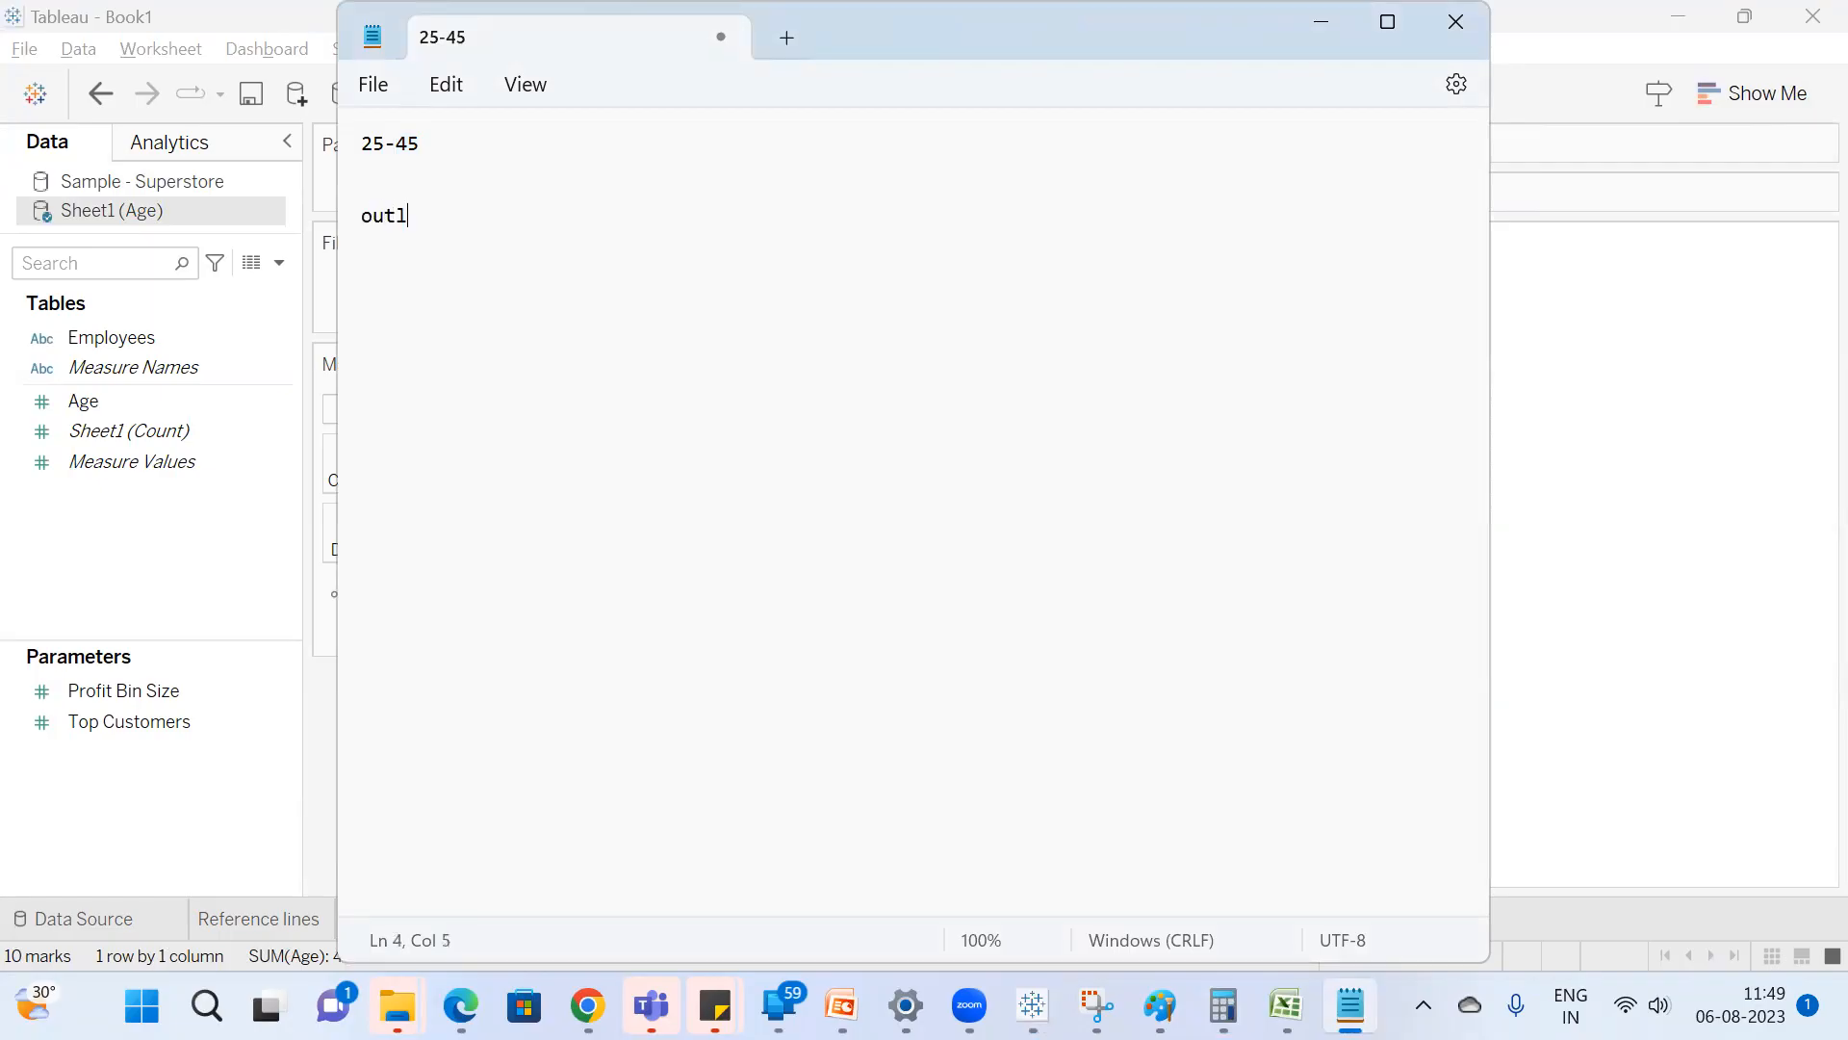
Add the heading "ratings" below and start its list with 8, 7, 8 and 7, one value per line.
{"action": "key", "text": "Return"}
{"action": "key", "text": "Return"}
{"action": "type", "text": "ratings"}
{"action": "key", "text": "Return"}
{"action": "key", "text": "Return"}
{"action": "type", "text": "8"}
{"action": "key", "text": "Return"}
{"action": "type", "text": "7"}
{"action": "key", "text": "Return"}
{"action": "type", "text": "8"}
Continue the ratings list with 9, 7, 8, 9 and a final value of 1, one per line.
{"action": "key", "text": "Return"}
{"action": "type", "text": "7"}
{"action": "key", "text": "Return"}
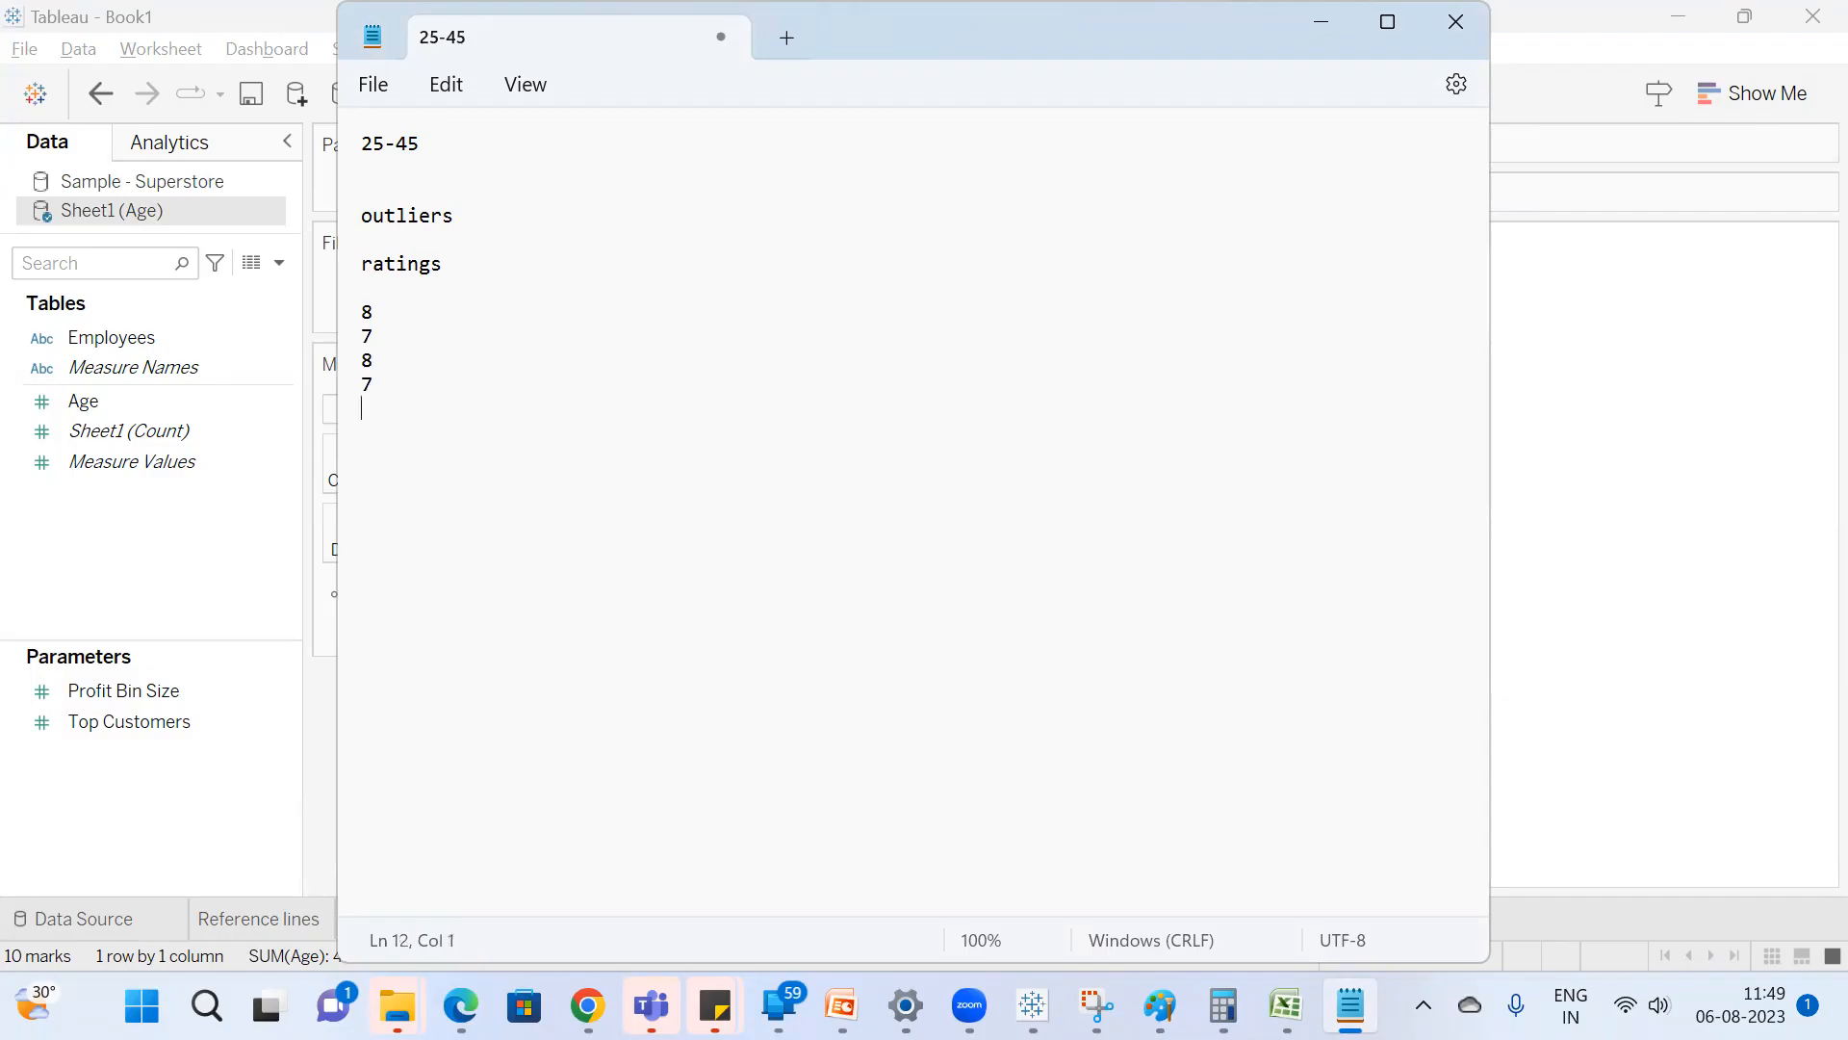
{"action": "type", "text": "9"}
{"action": "key", "text": "Return"}
{"action": "type", "text": "7"}
{"action": "key", "text": "Return"}
{"action": "type", "text": "8"}
{"action": "key", "text": "Return"}
{"action": "type", "text": "9"}
{"action": "key", "text": "Return"}
{"action": "key", "text": "Return"}
{"action": "key", "text": "BackSpace"}
Highlight the eight high ratings for comparison and label the final rating of 1 as "---outlier".
{"action": "left_click_drag", "start_coordinate": [396, 487], "coordinate": [348, 308]}
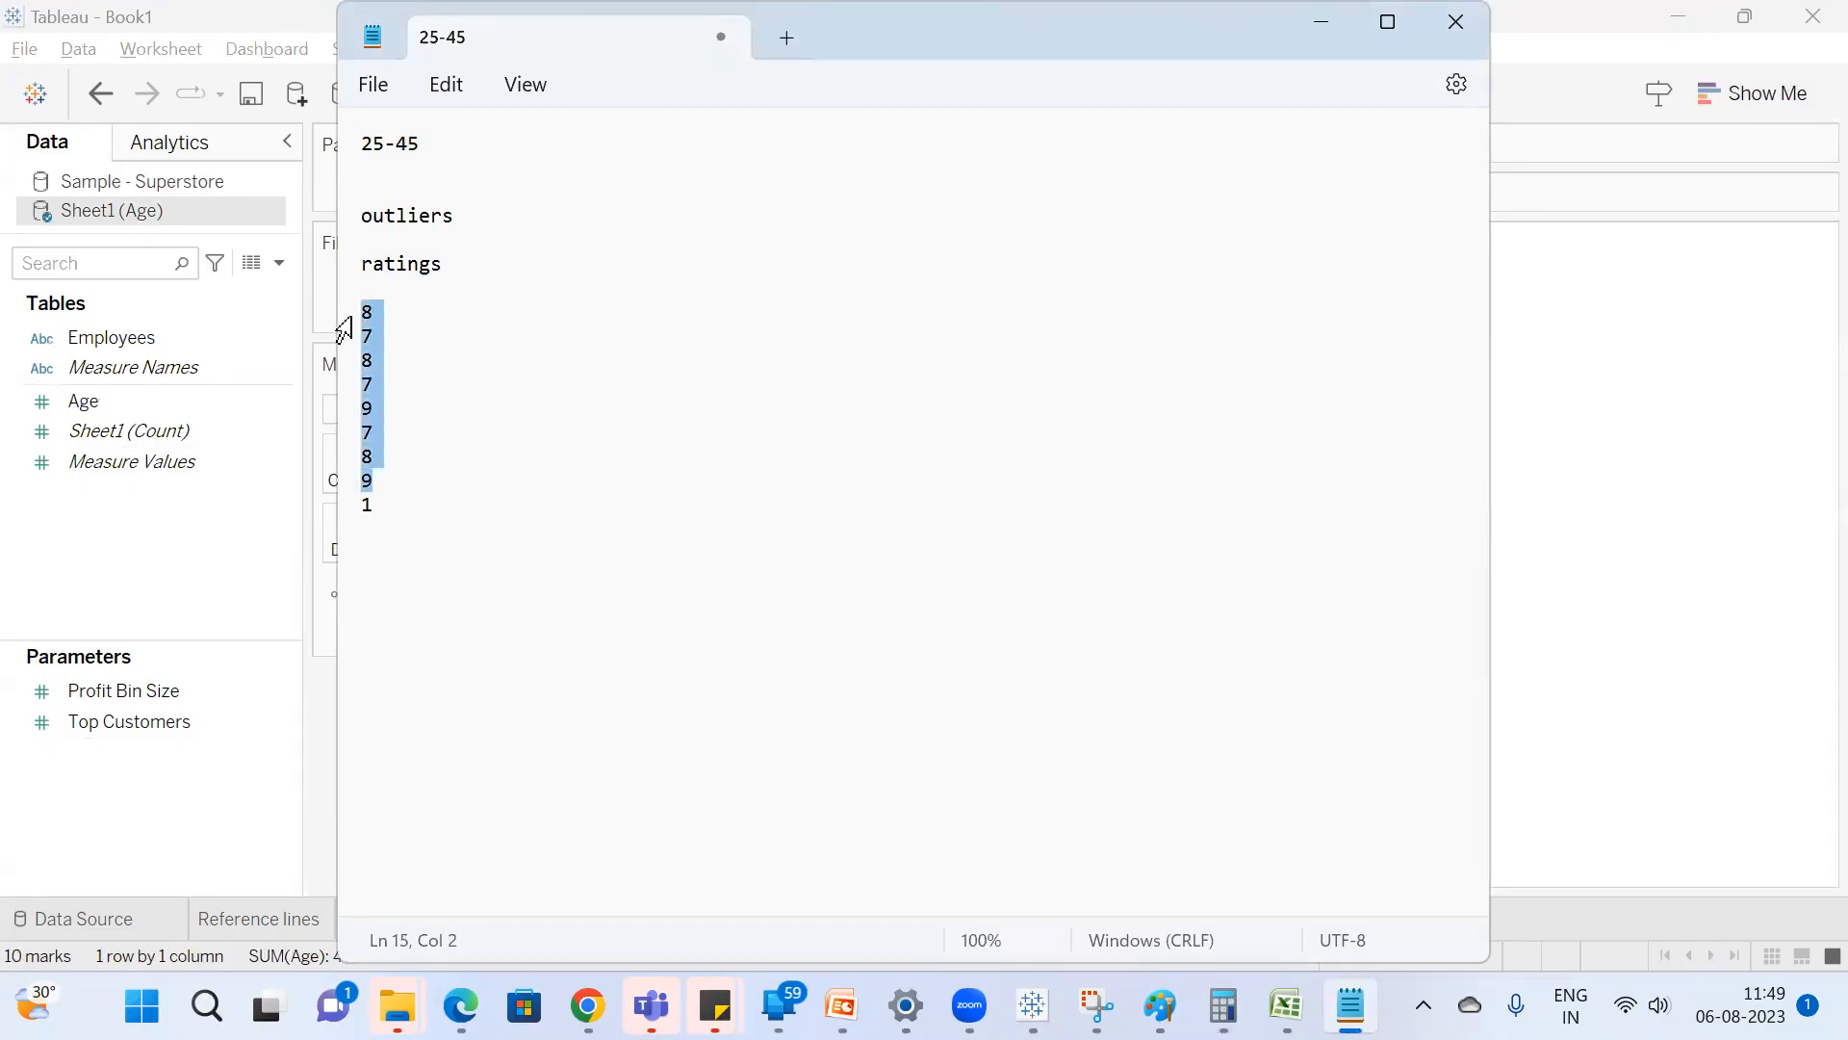
{"action": "left_click", "coordinate": [392, 507]}
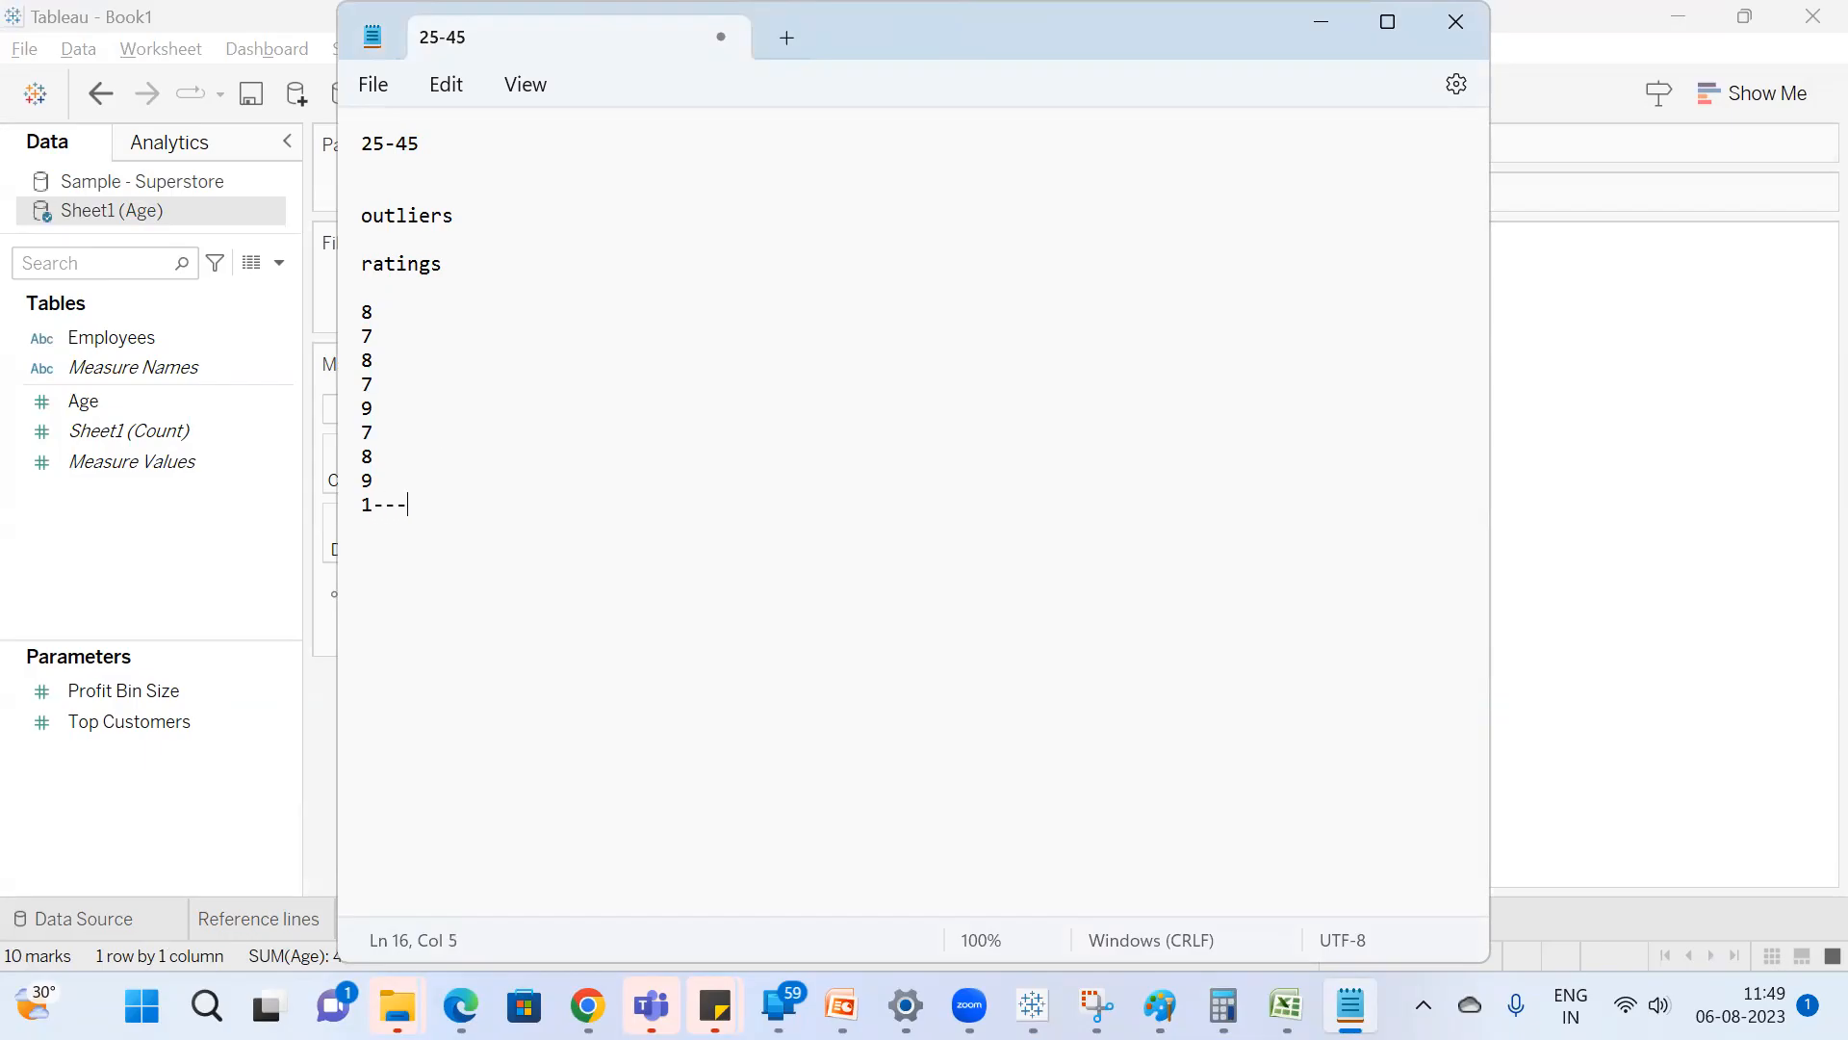
{"action": "type", "text": "---outlier"}
Highlight the high ratings to compare them with the outlier line, and return to the Tableau box plot.
{"action": "left_click_drag", "start_coordinate": [399, 484], "coordinate": [341, 352]}
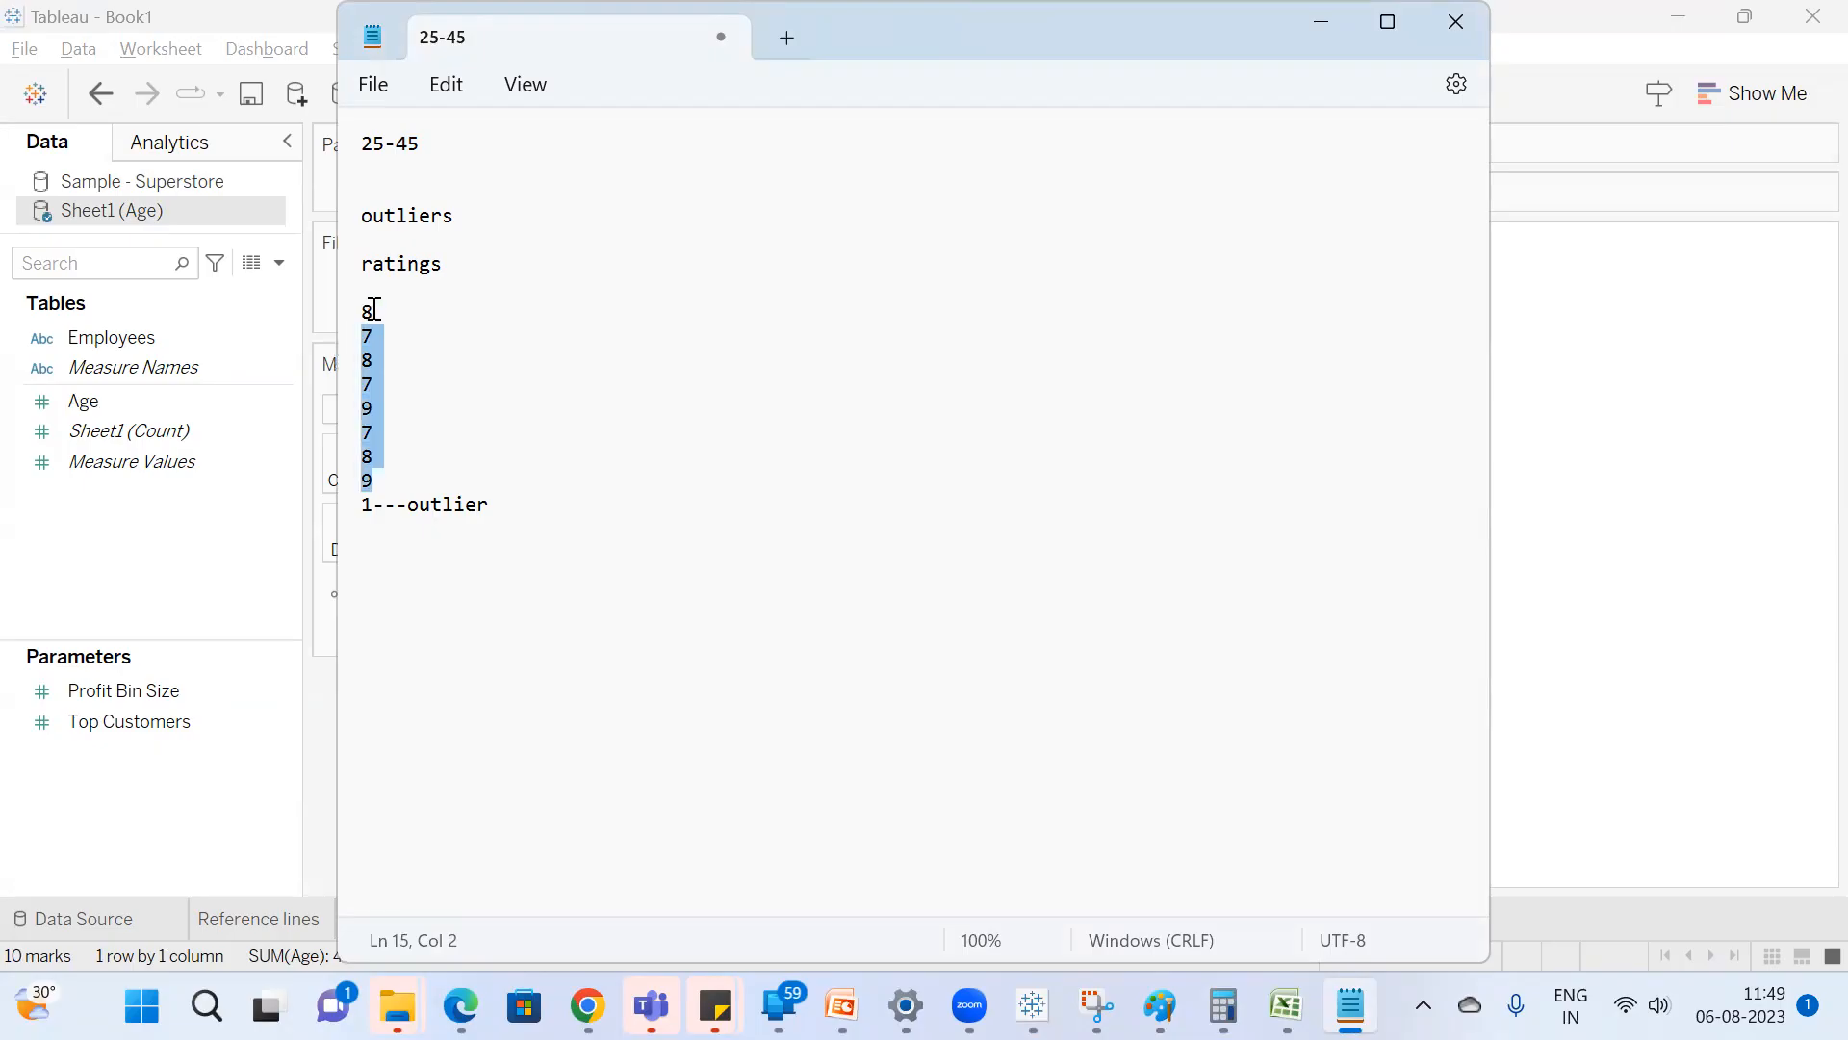
{"action": "left_click", "coordinate": [391, 505]}
{"action": "left_click_drag", "start_coordinate": [511, 505], "coordinate": [346, 289]}
{"action": "left_click_drag", "start_coordinate": [382, 481], "coordinate": [335, 338]}
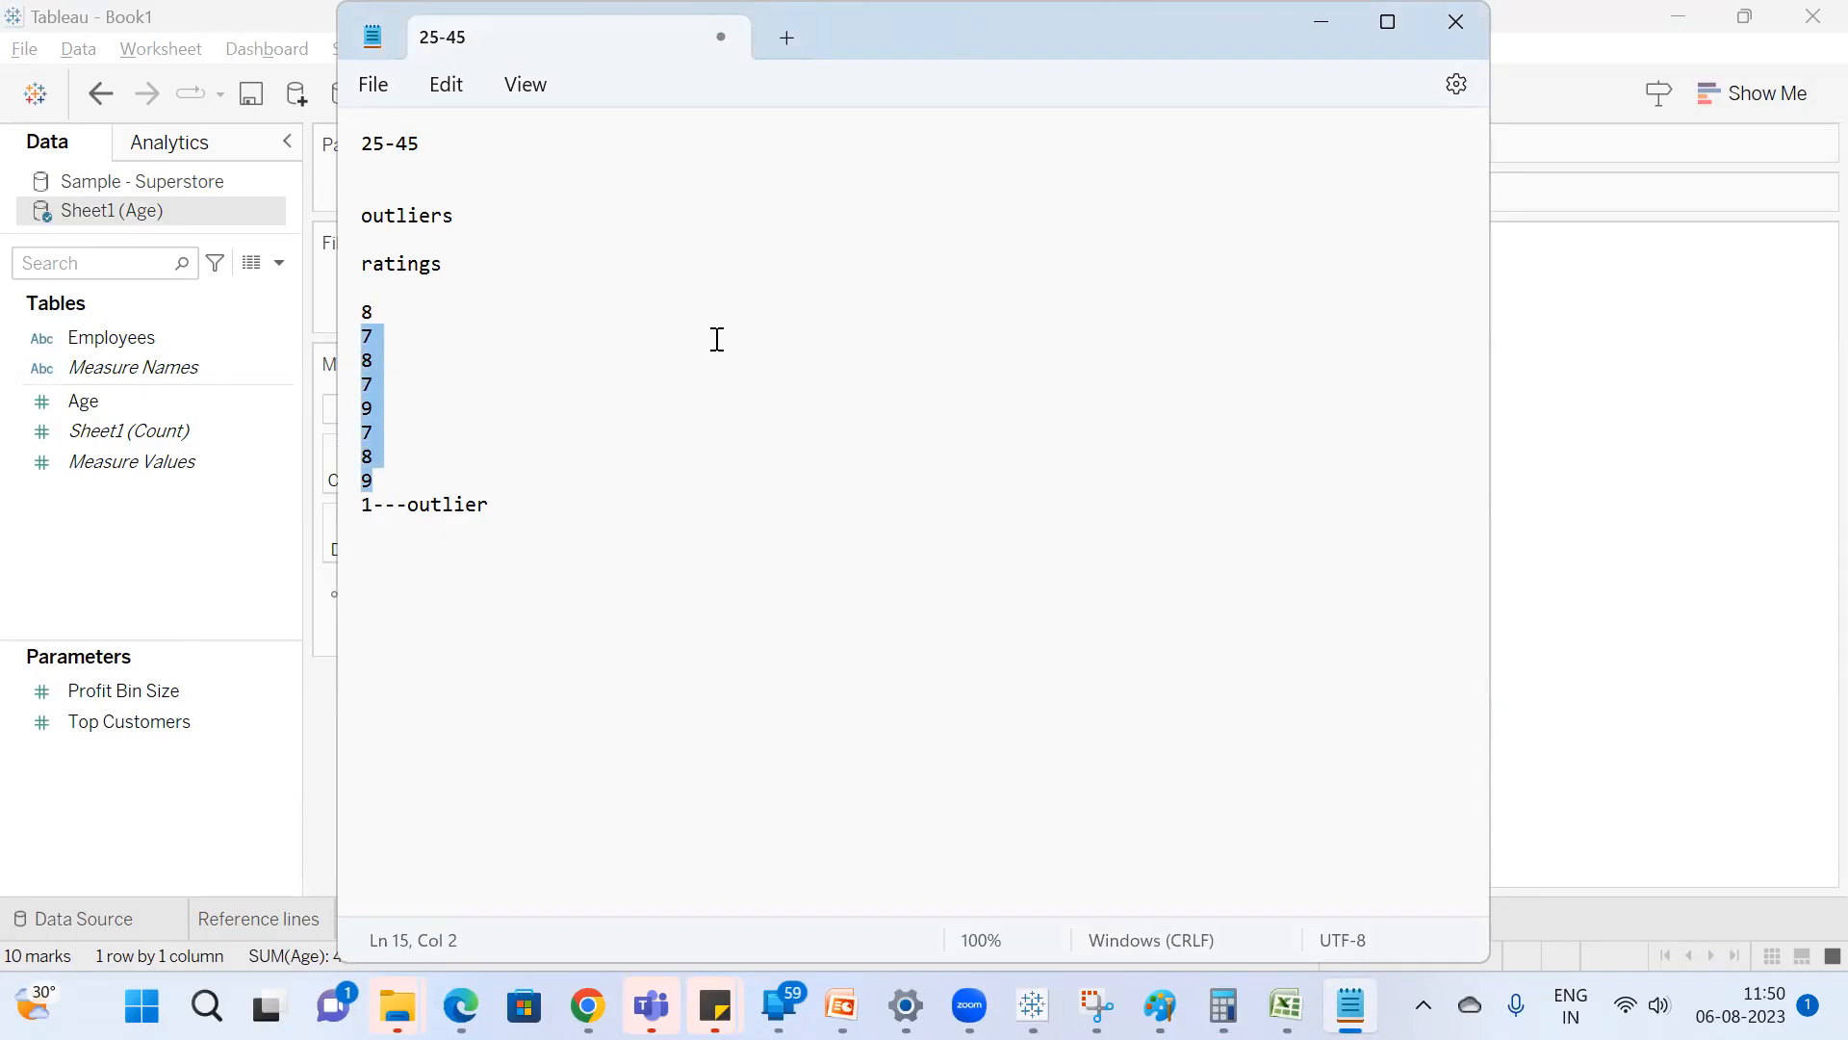
{"action": "left_click", "coordinate": [1569, 375]}
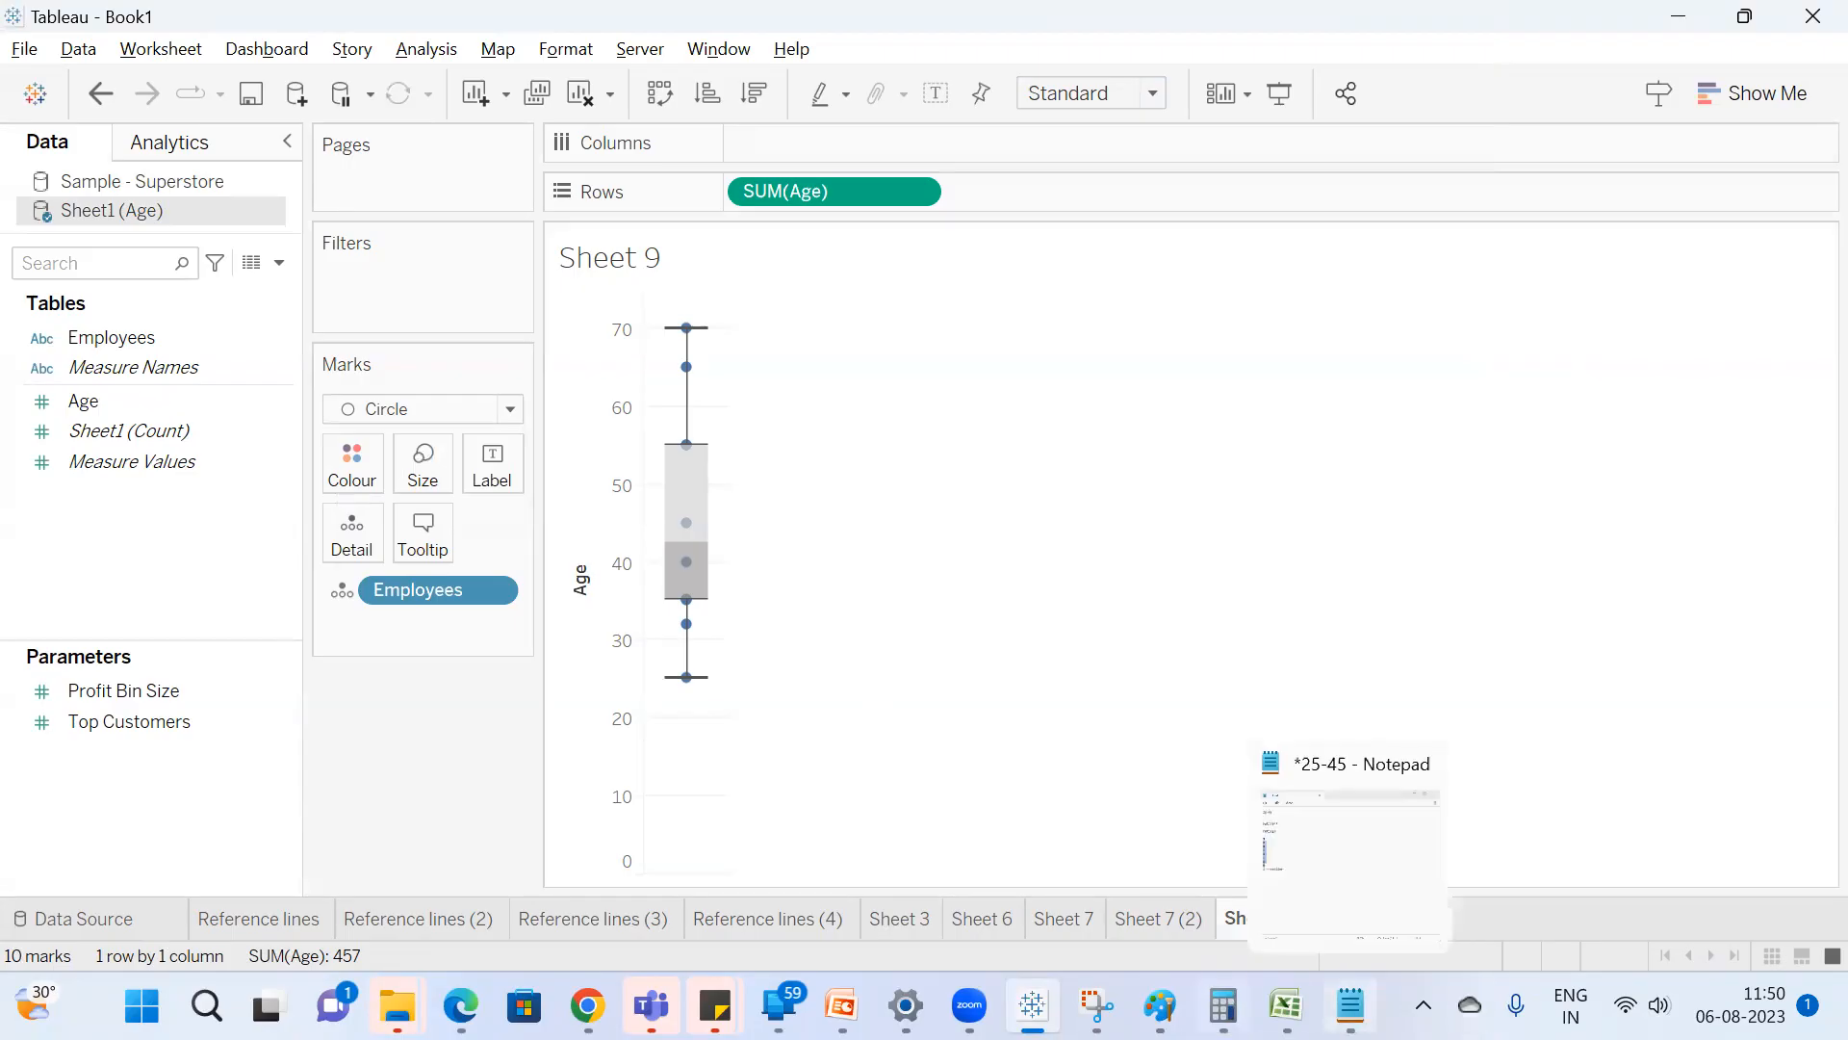
Switch to the Age workbook in Excel and sort the employee table by Age, Smallest to Largest.
{"action": "left_click", "coordinate": [1286, 1006]}
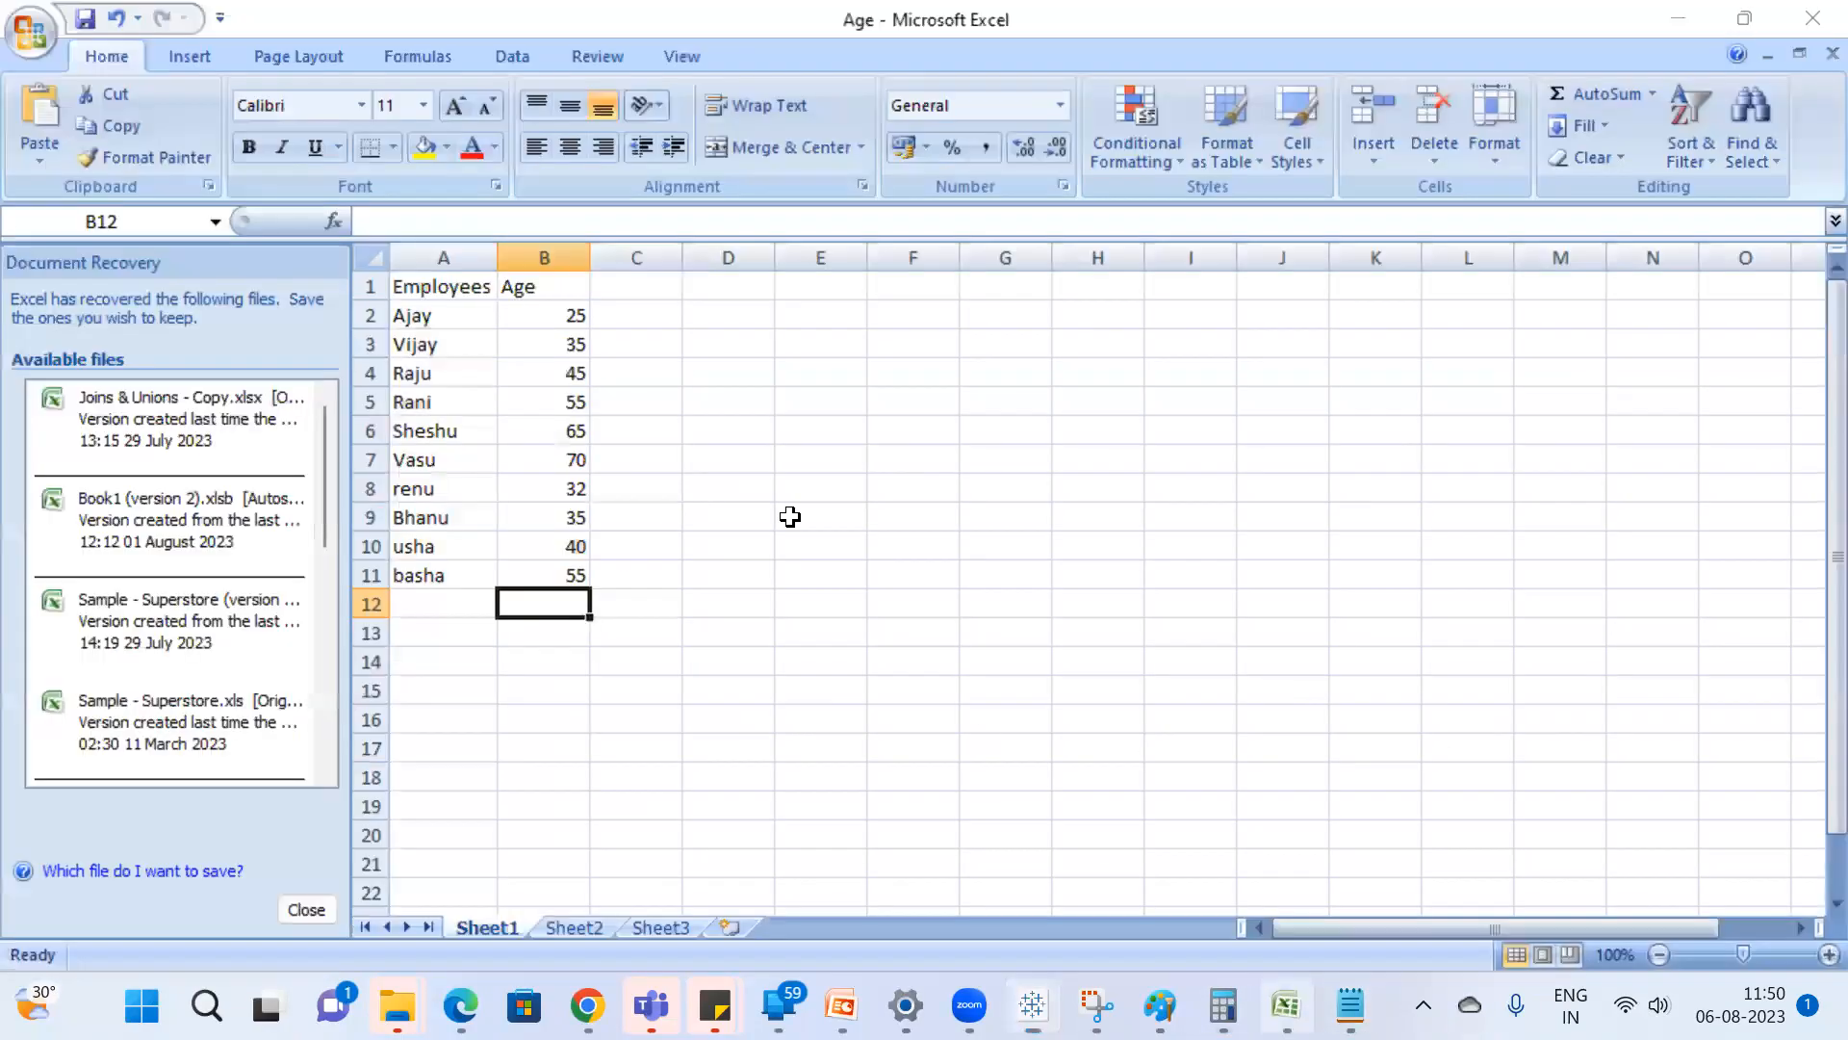
{"action": "left_click", "coordinate": [551, 313]}
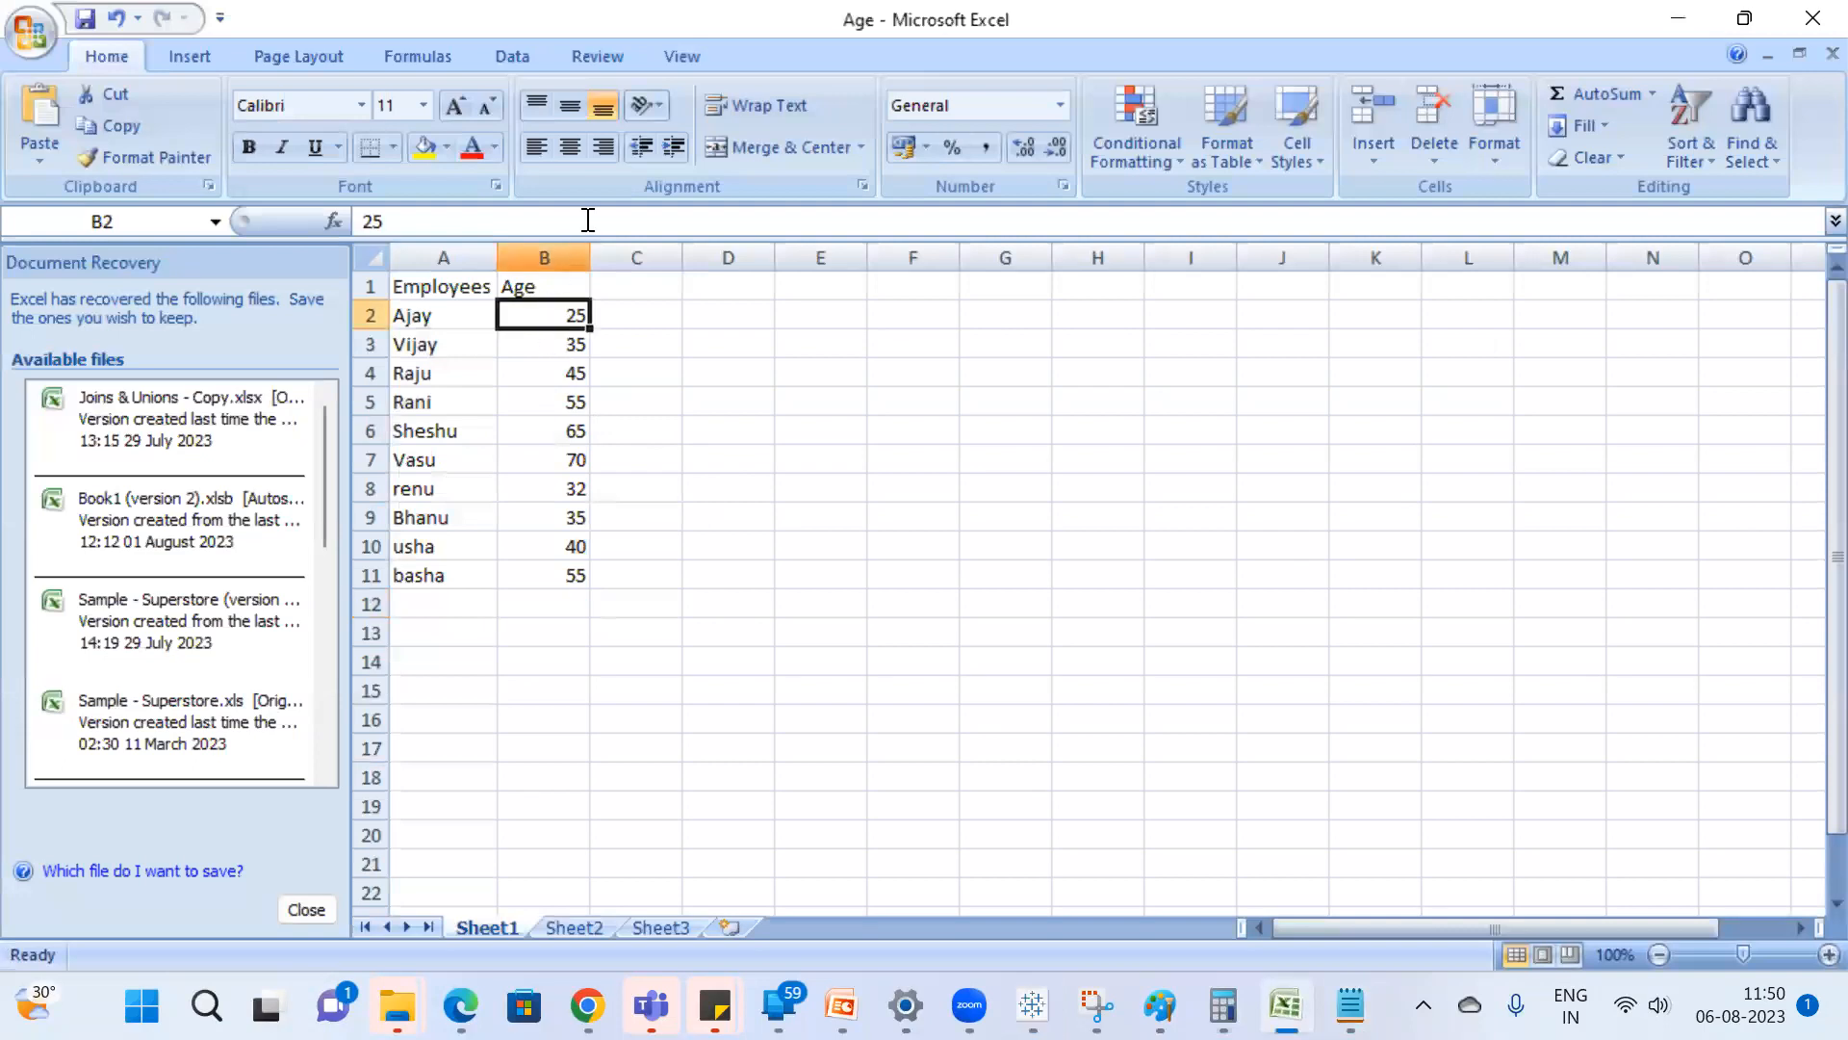
{"action": "left_click", "coordinate": [521, 58]}
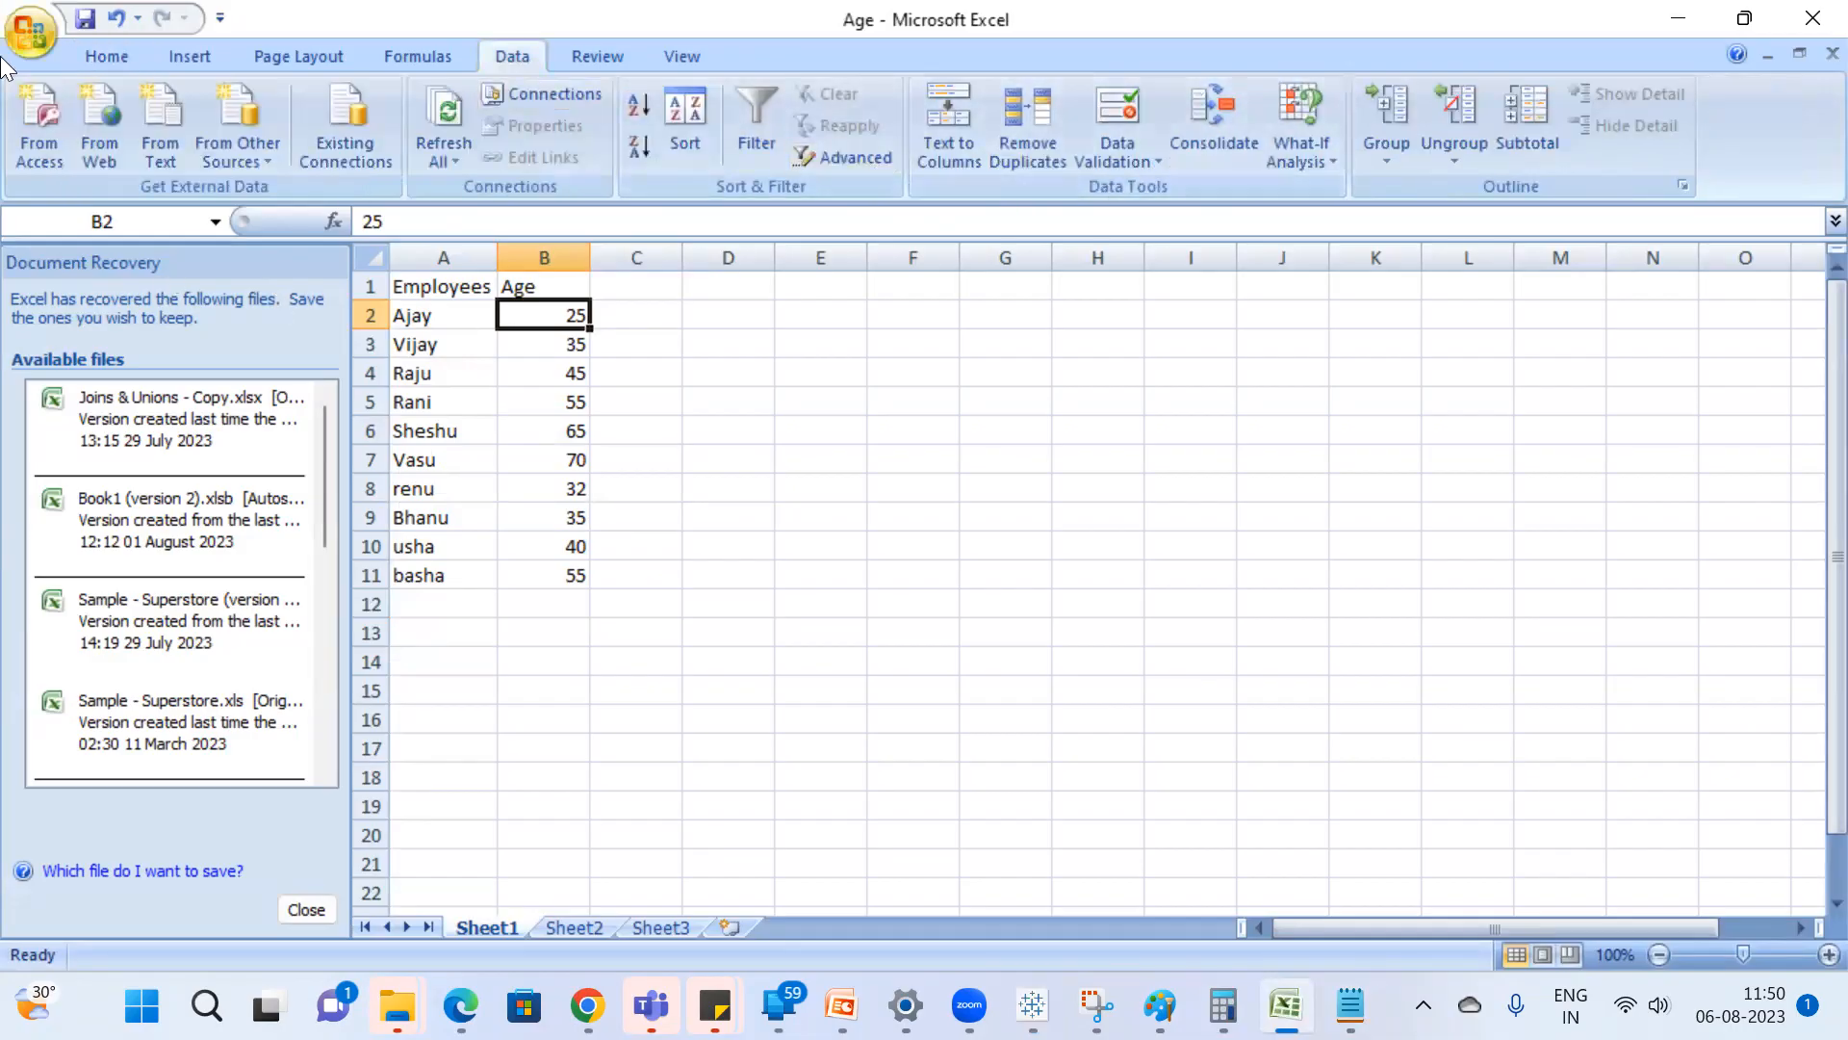
{"action": "left_click", "coordinate": [695, 106]}
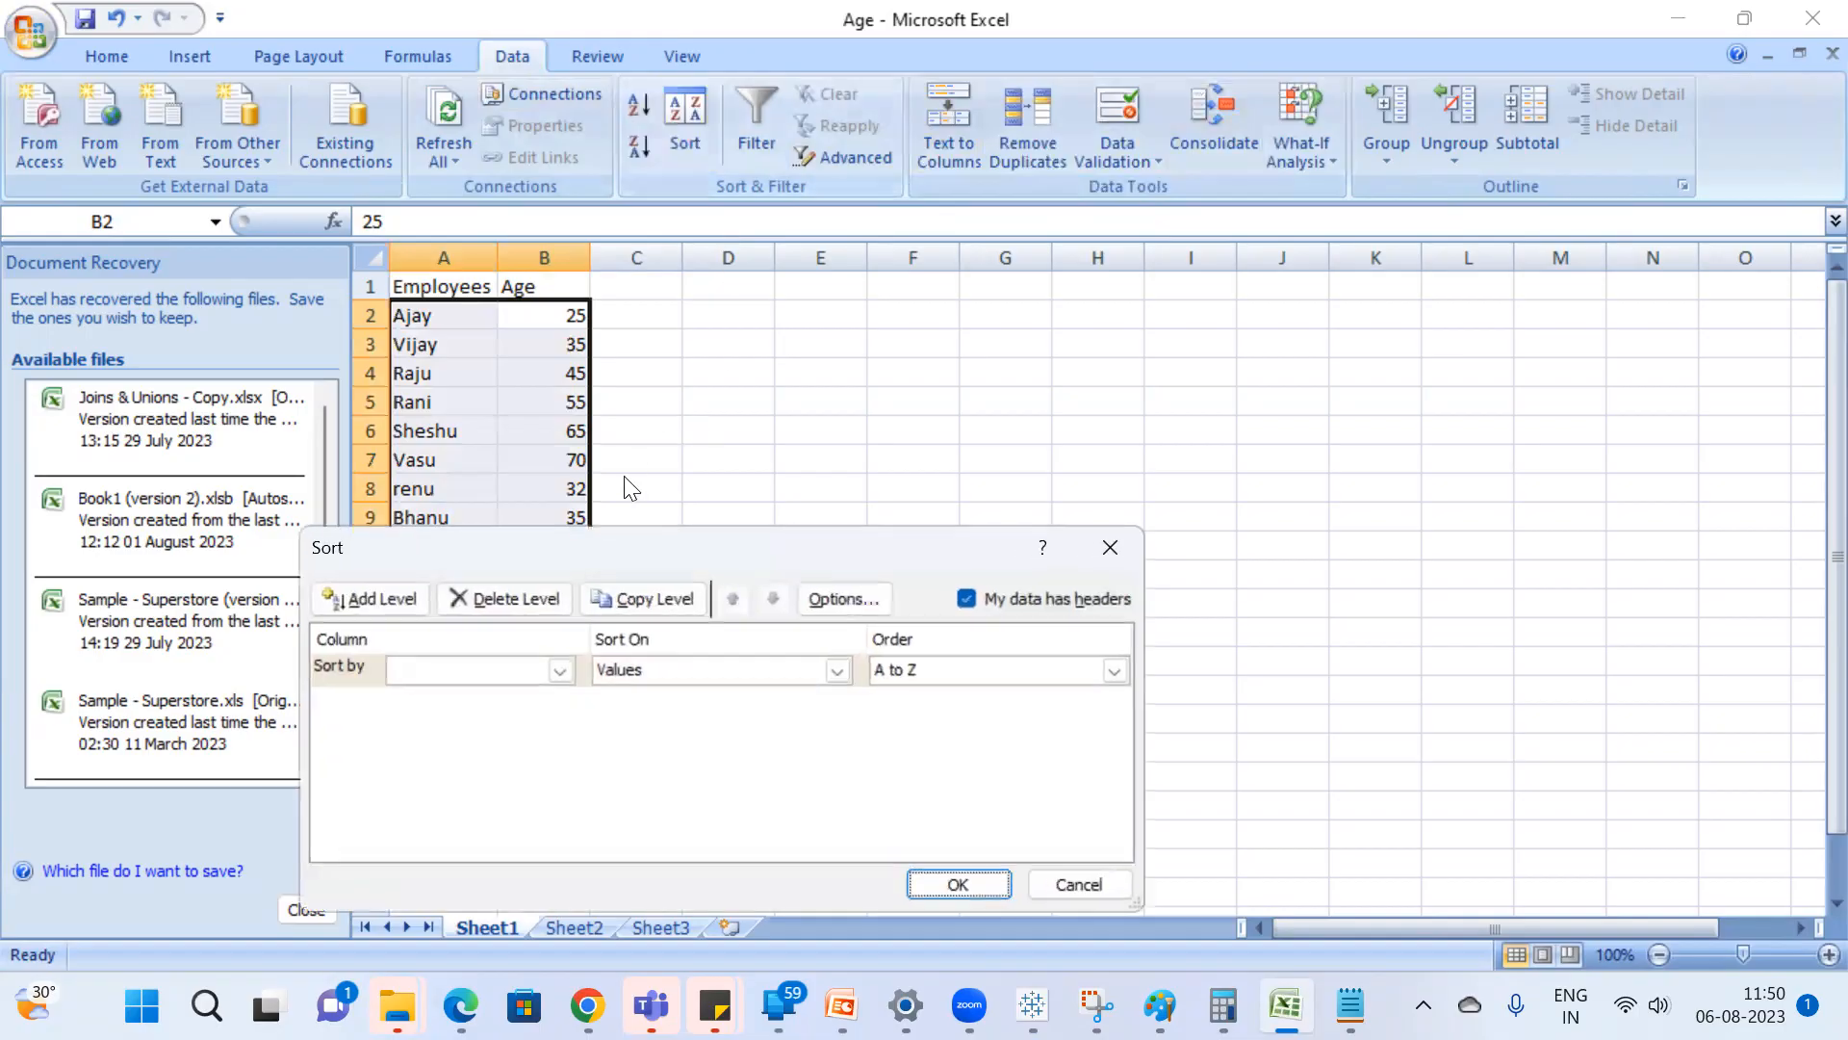
{"action": "left_click", "coordinate": [507, 671]}
{"action": "left_click", "coordinate": [491, 714]}
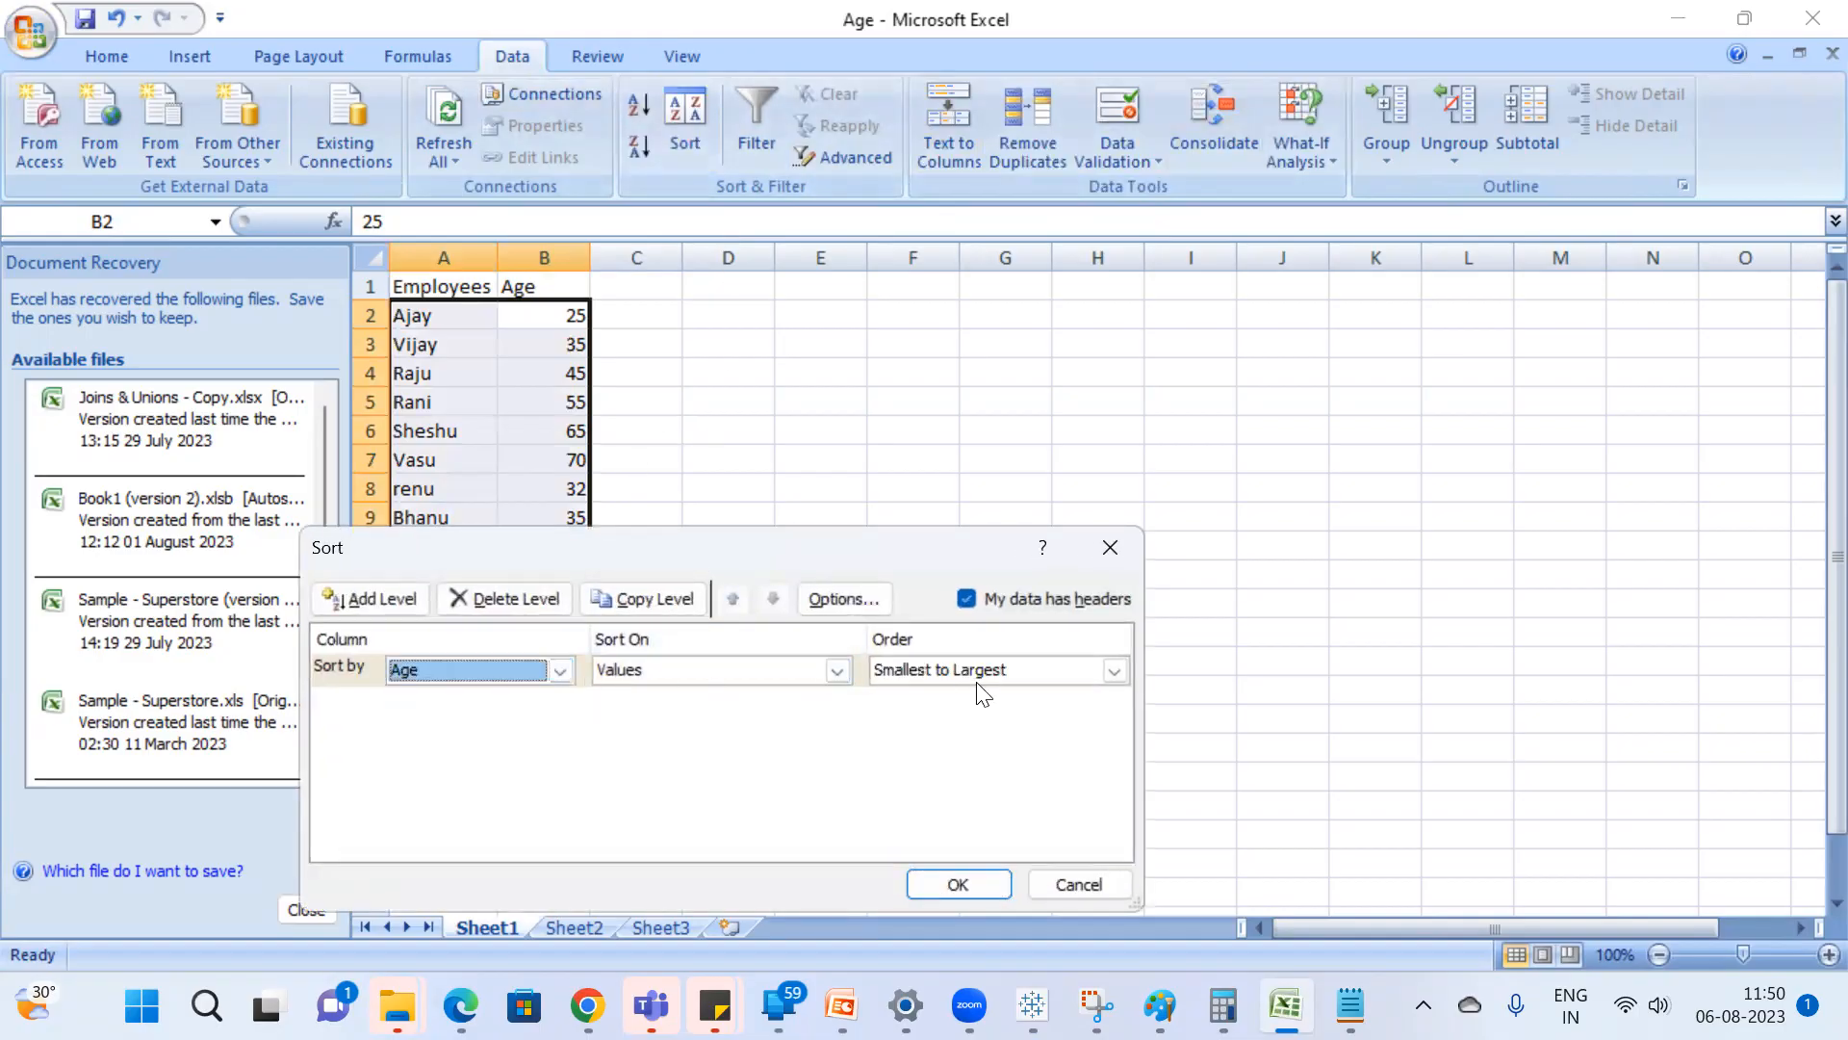
{"action": "left_click_drag", "start_coordinate": [847, 546], "coordinate": [1165, 91]}
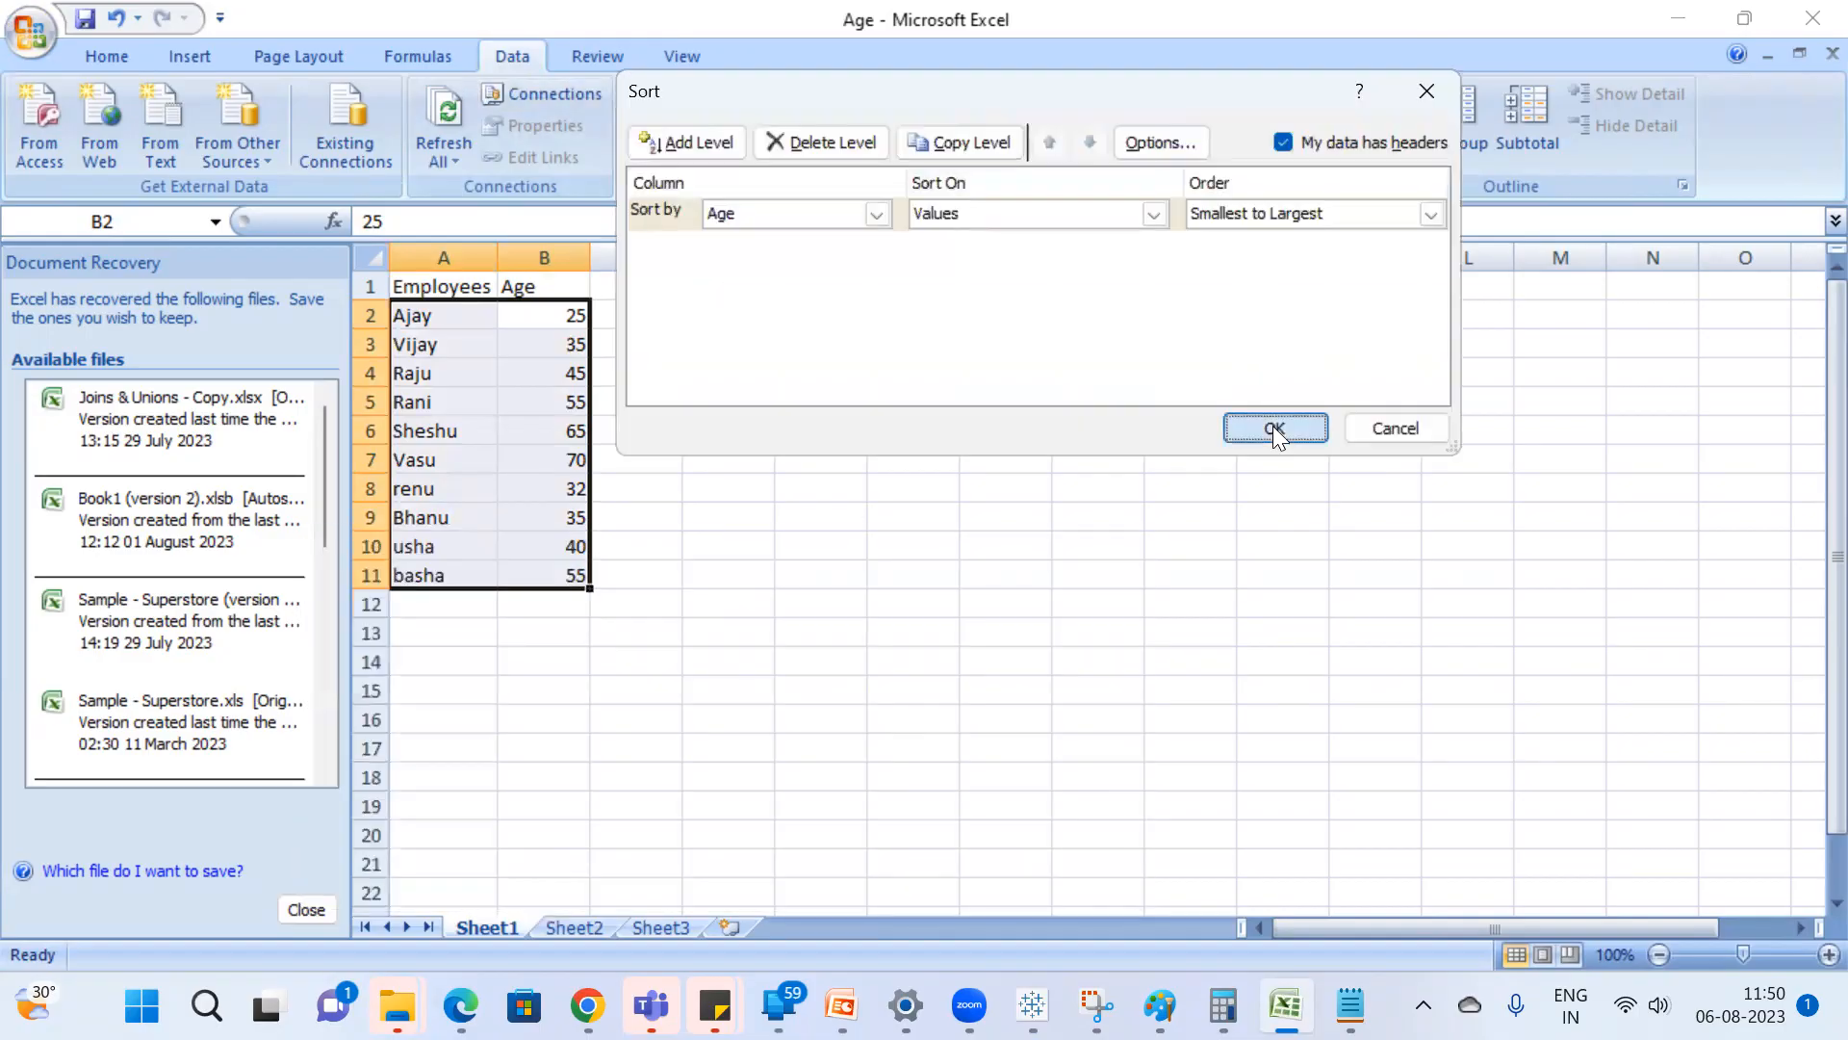
{"action": "left_click", "coordinate": [1272, 425]}
{"action": "left_click", "coordinate": [852, 487]}
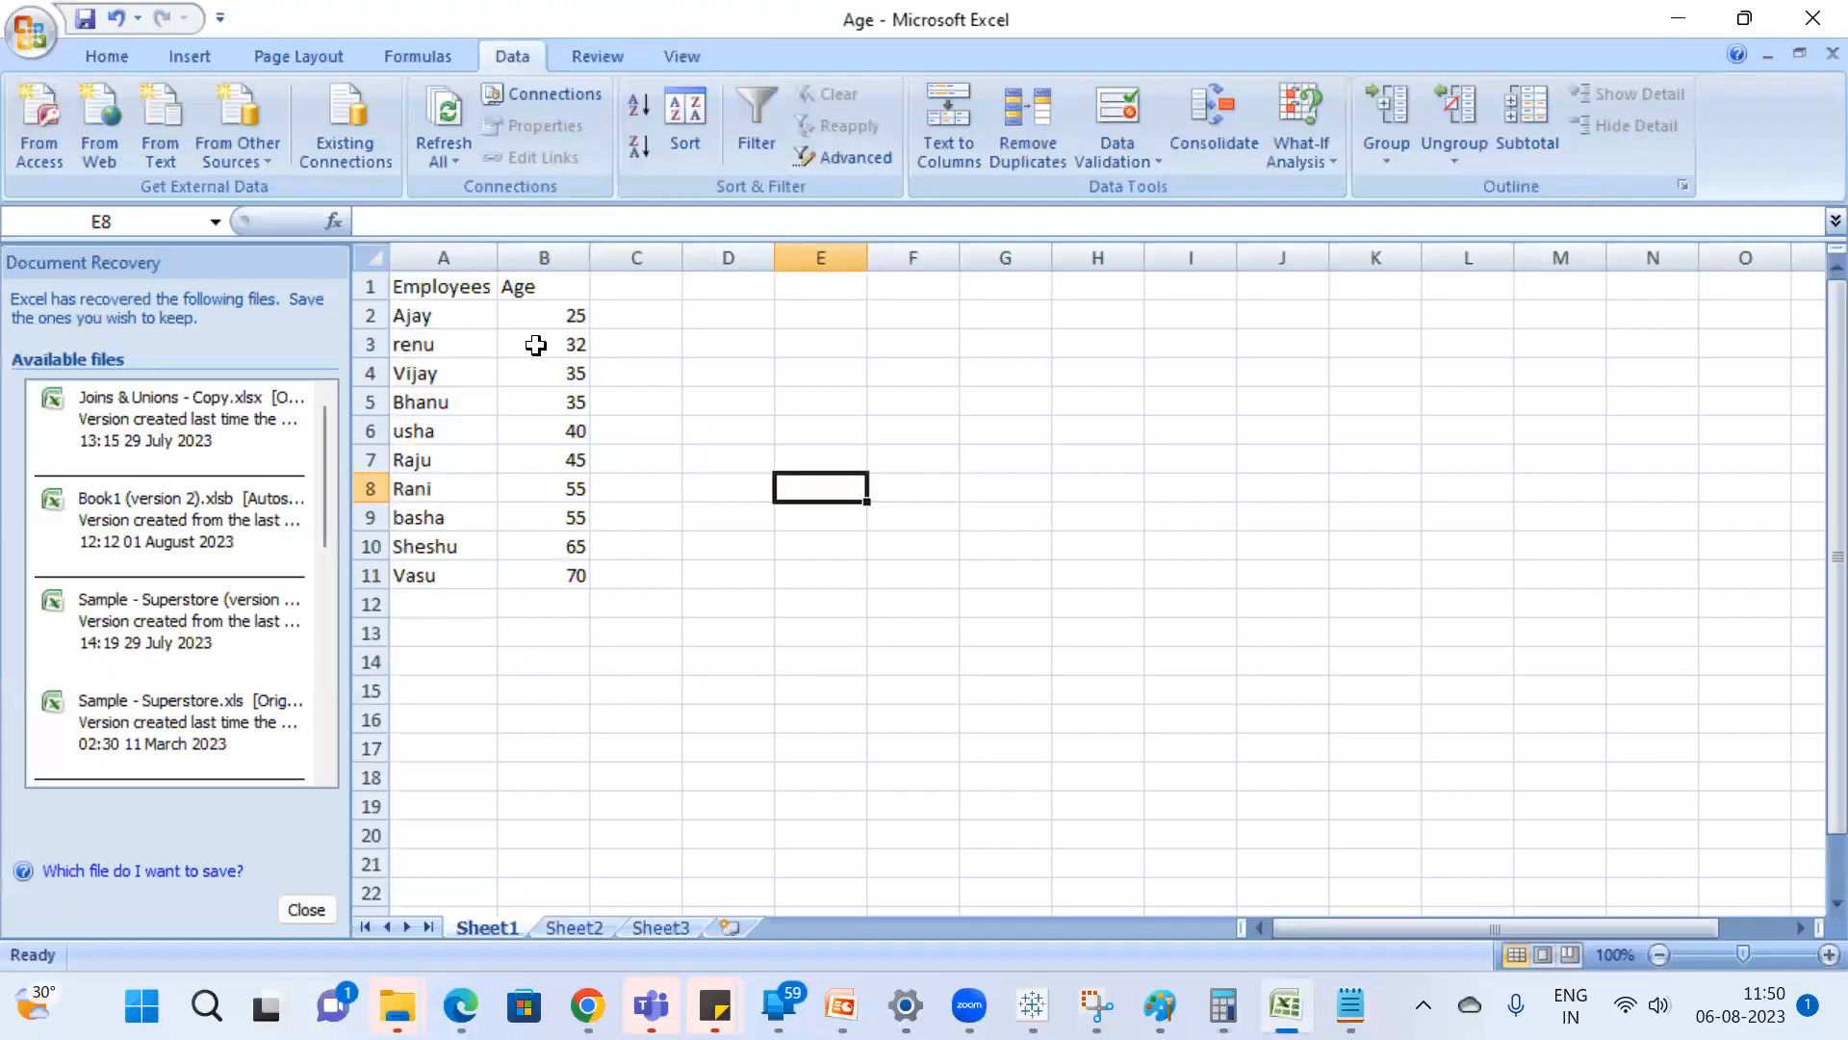
Select the sorted ages in B2:B11 and the middle ages in B4:B8 to examine the central range.
{"action": "left_click_drag", "start_coordinate": [544, 322], "coordinate": [548, 576]}
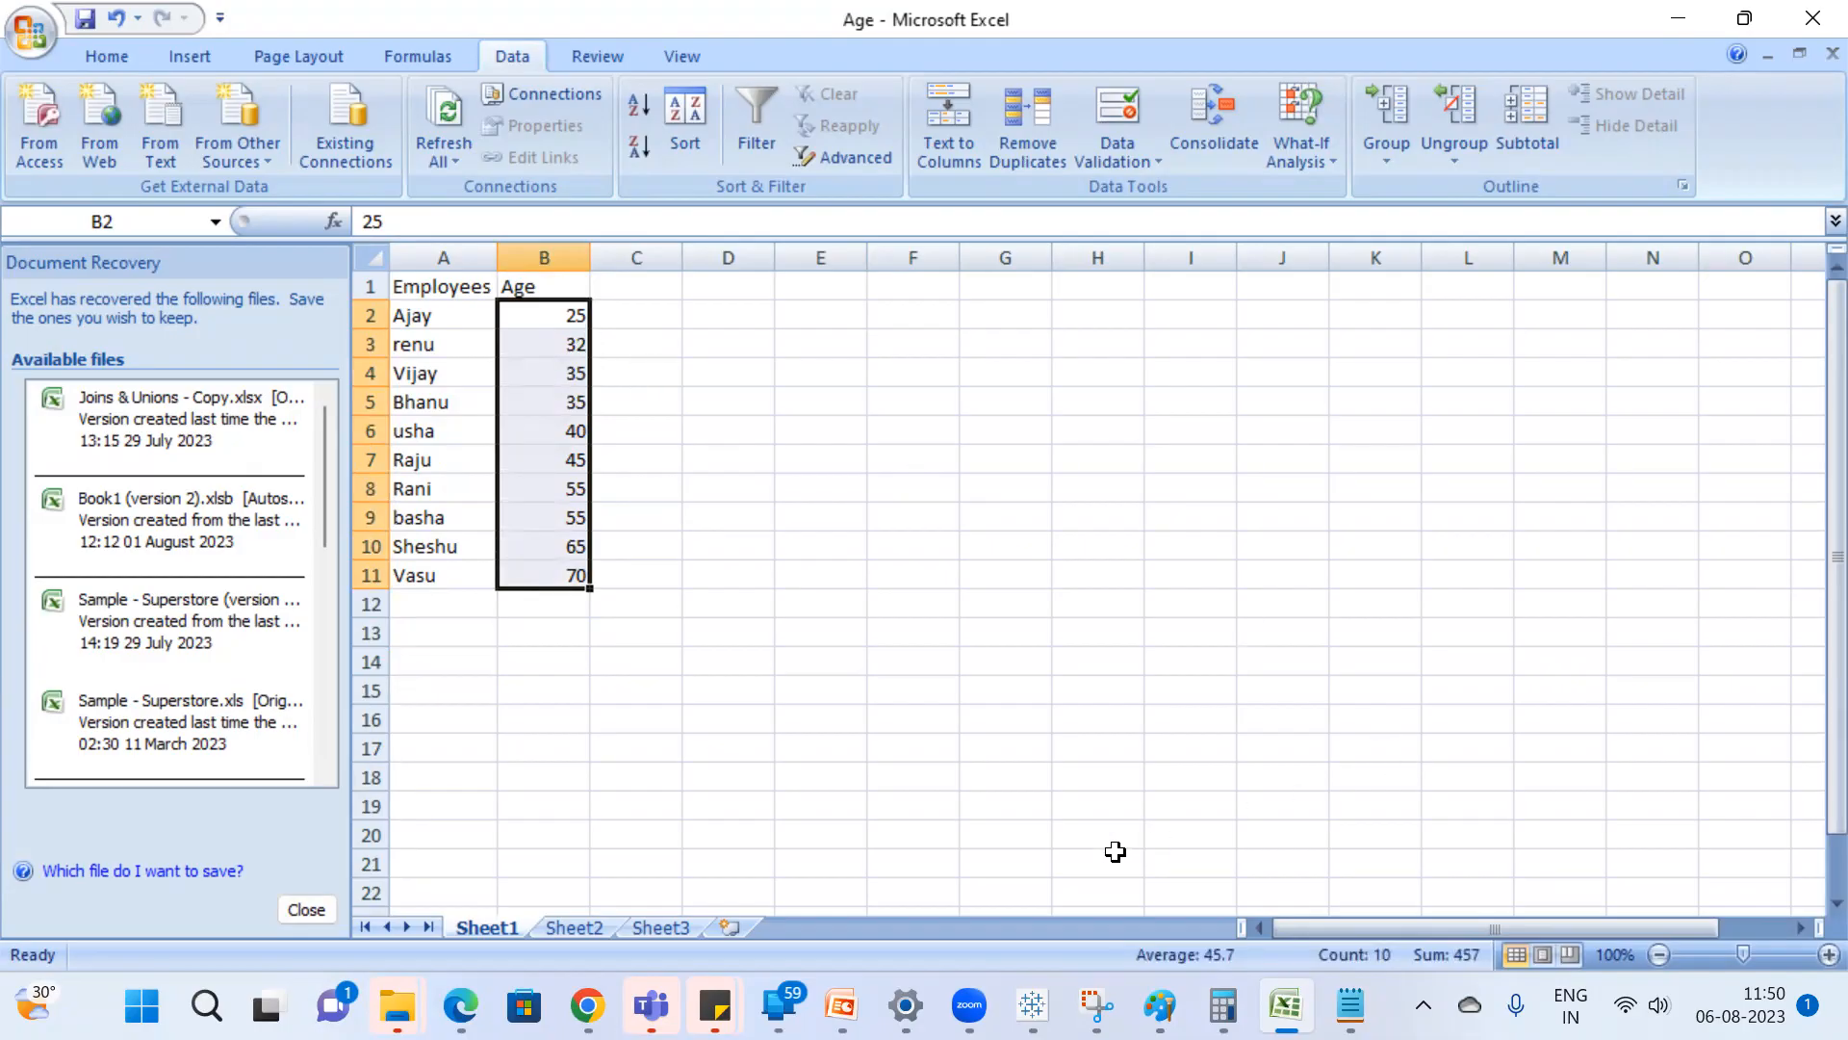
{"action": "left_click", "coordinate": [1354, 1001]}
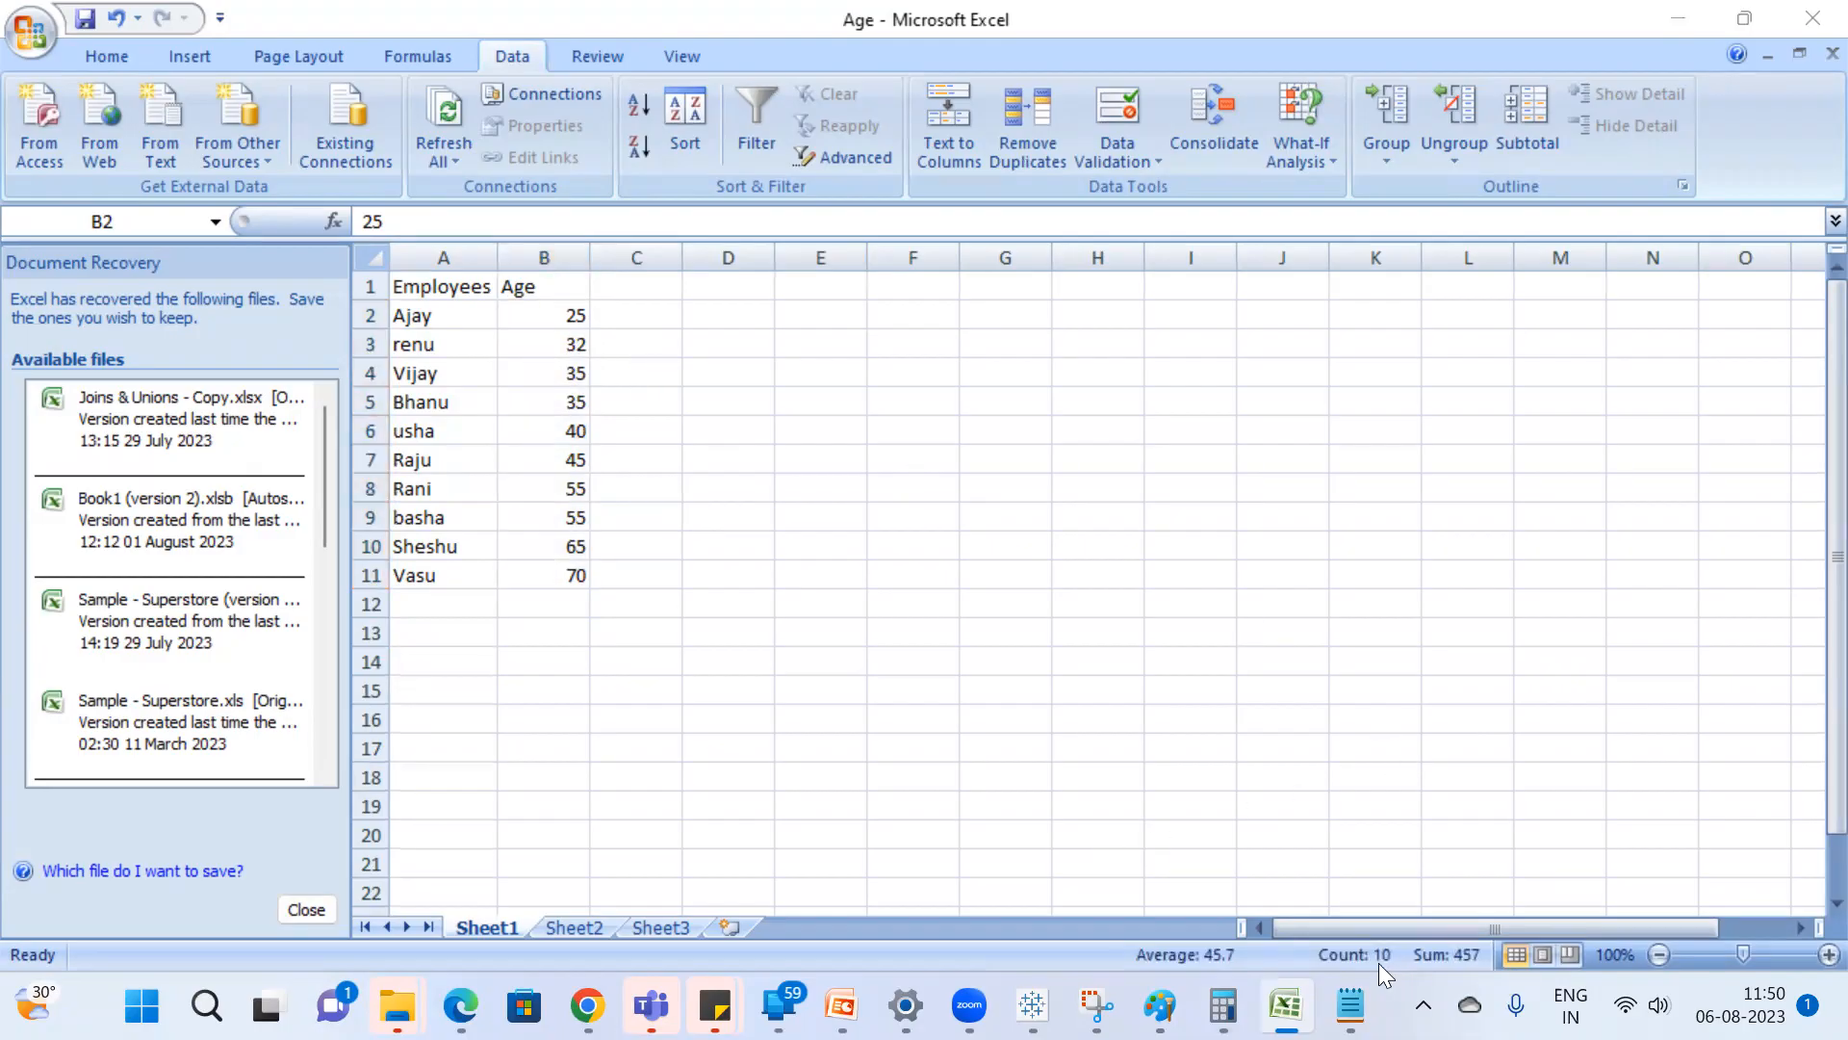
{"action": "left_click", "coordinate": [607, 463]}
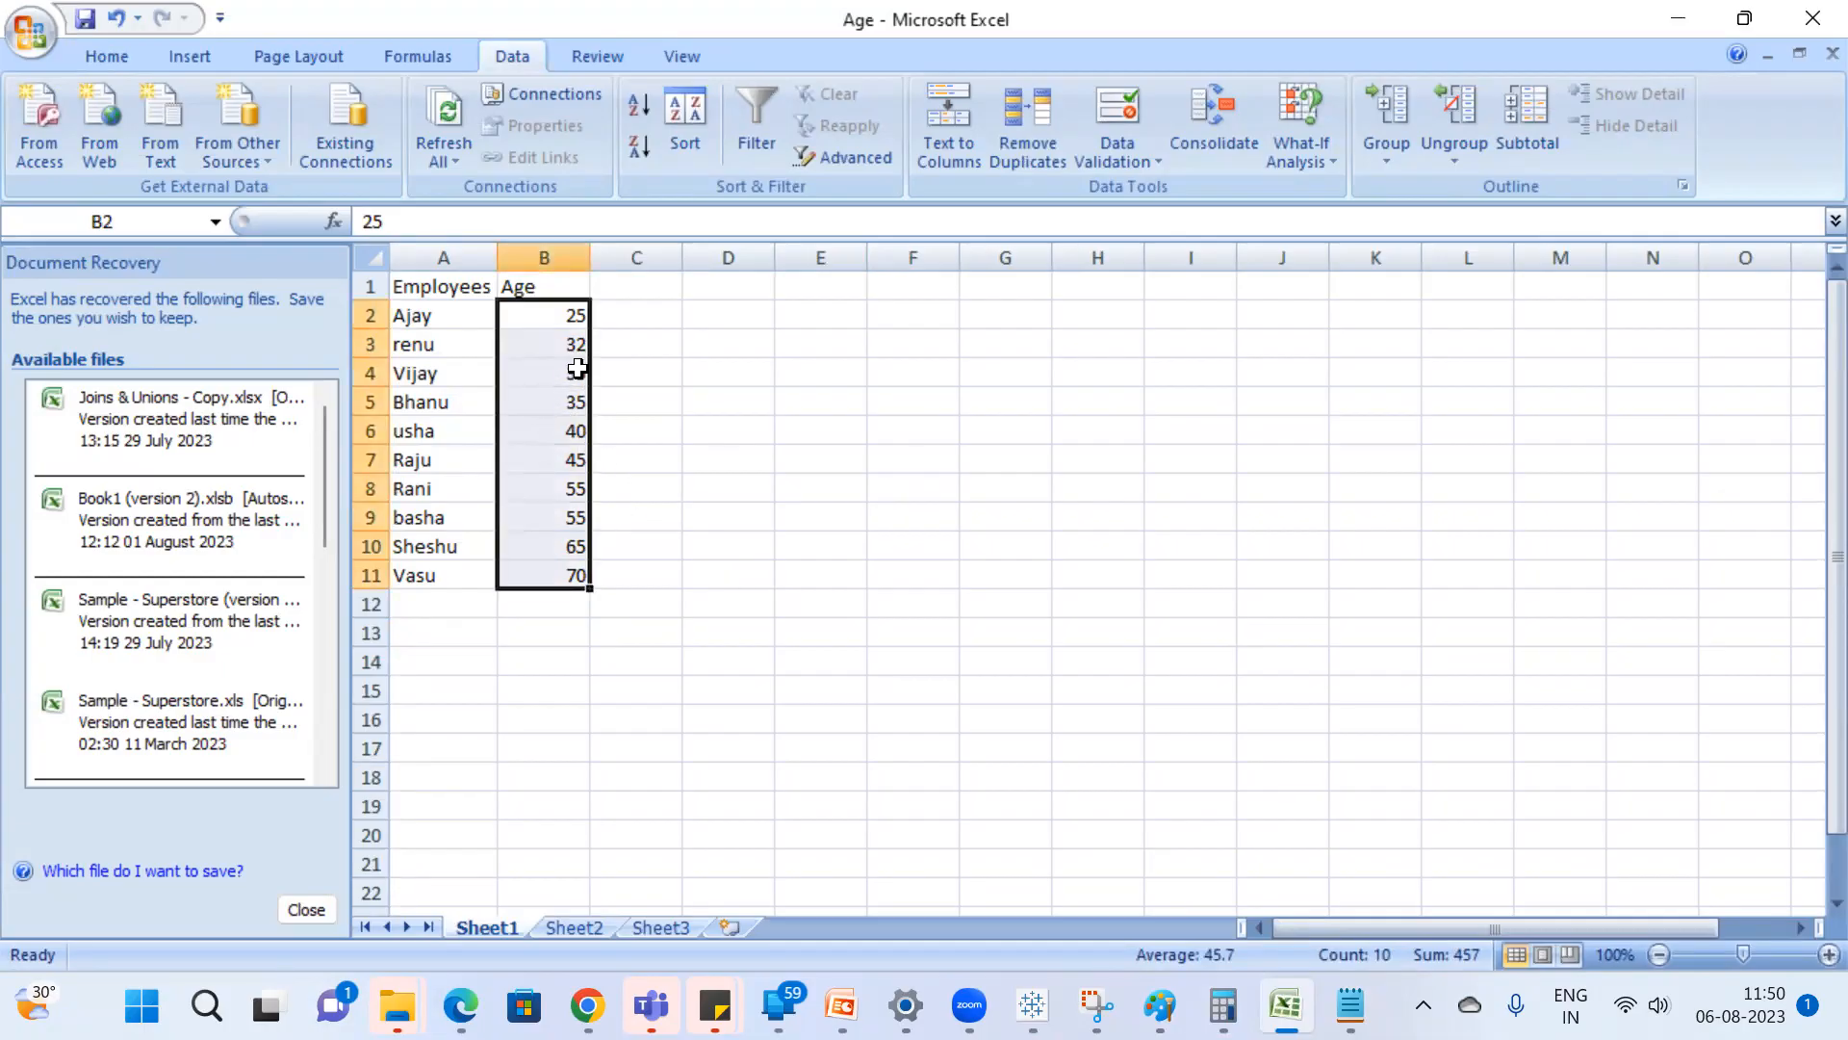
{"action": "left_click", "coordinate": [574, 374]}
{"action": "left_click_drag", "start_coordinate": [578, 429], "coordinate": [575, 486]}
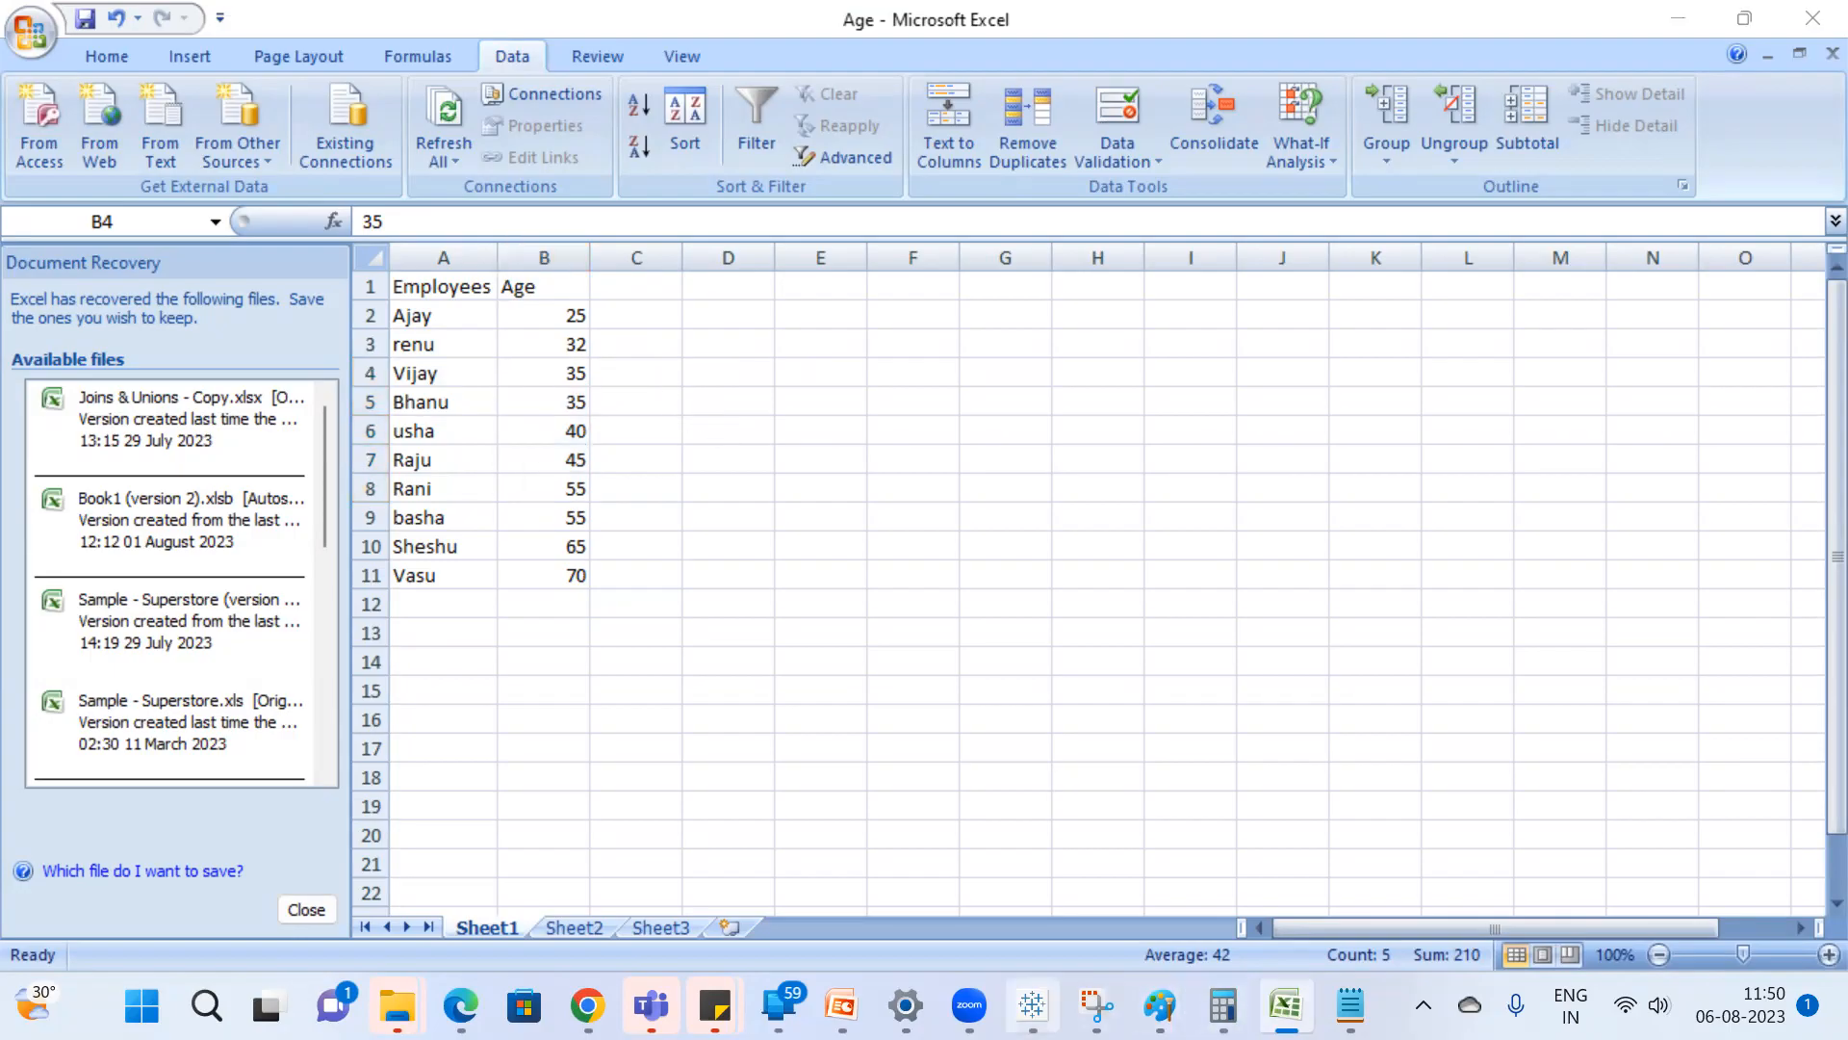
Switch to Tableau and examine the Age box plot's whiskers, hinges and median.
{"action": "left_click", "coordinate": [1032, 1005]}
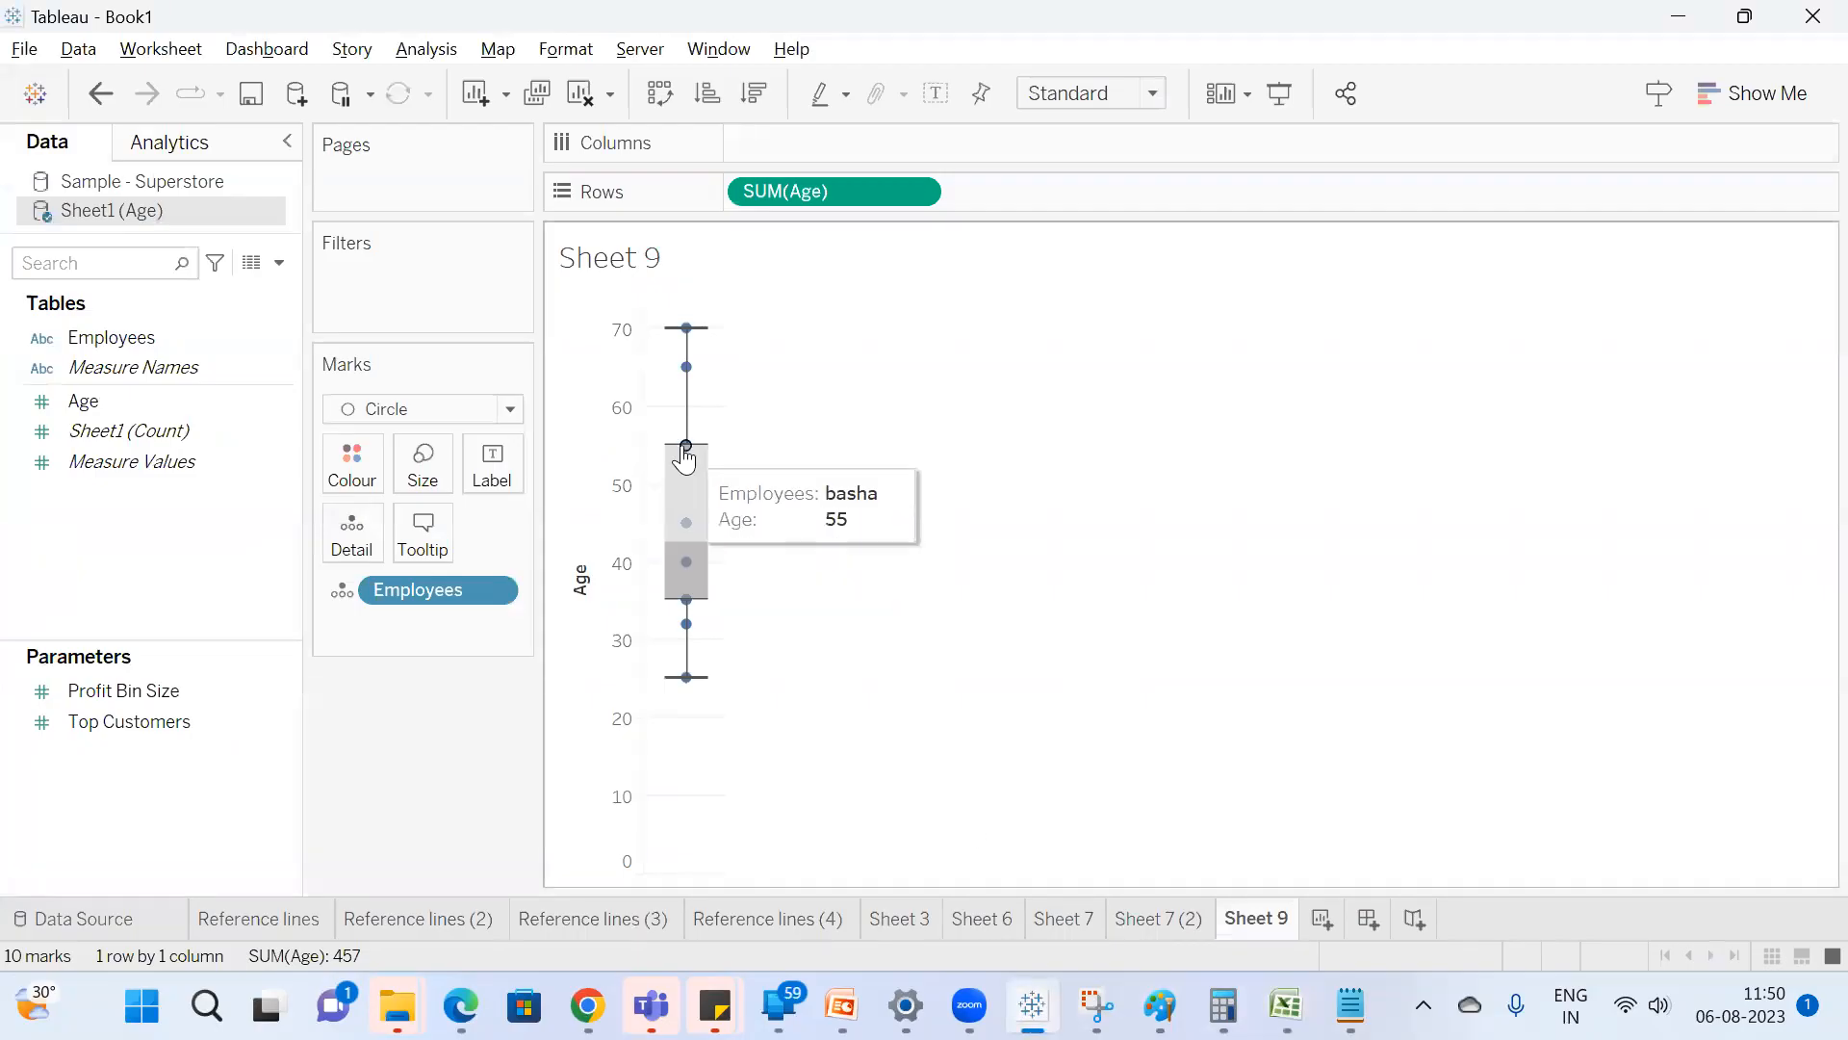
{"action": "mouse_move", "coordinate": [685, 529]}
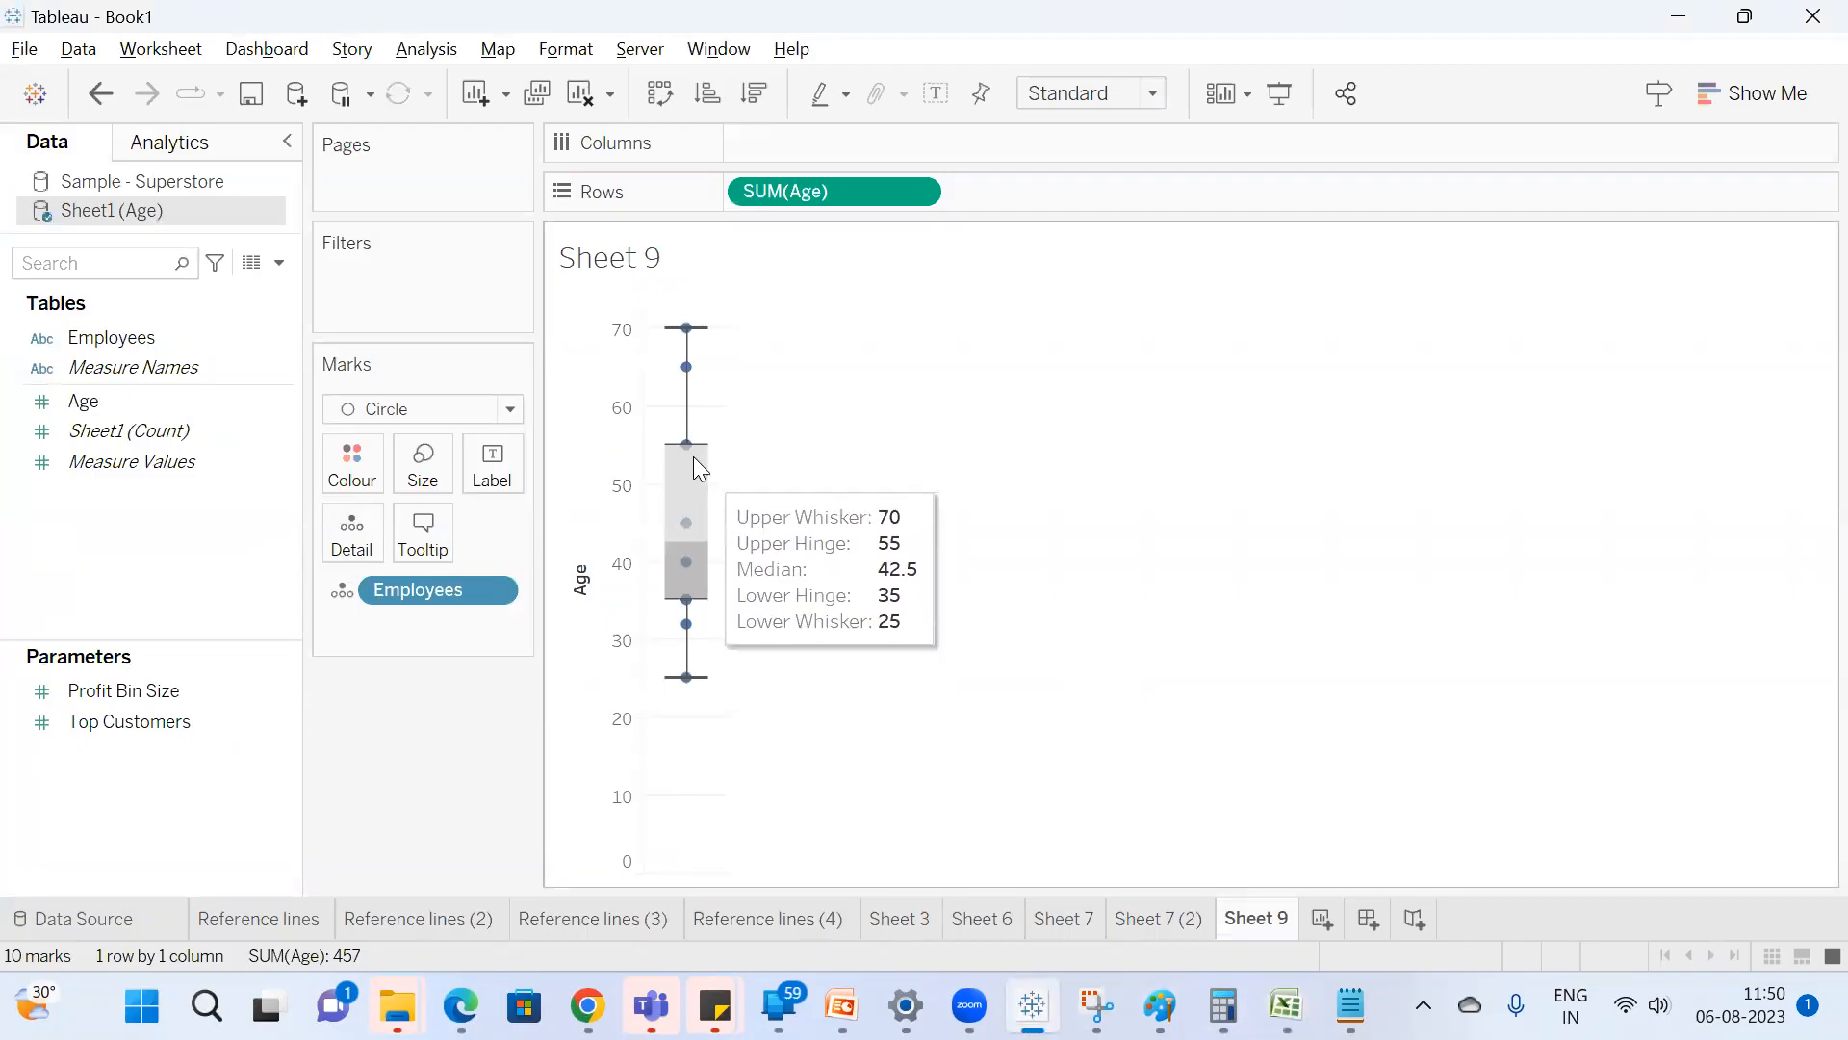
{"action": "mouse_move", "coordinate": [698, 467]}
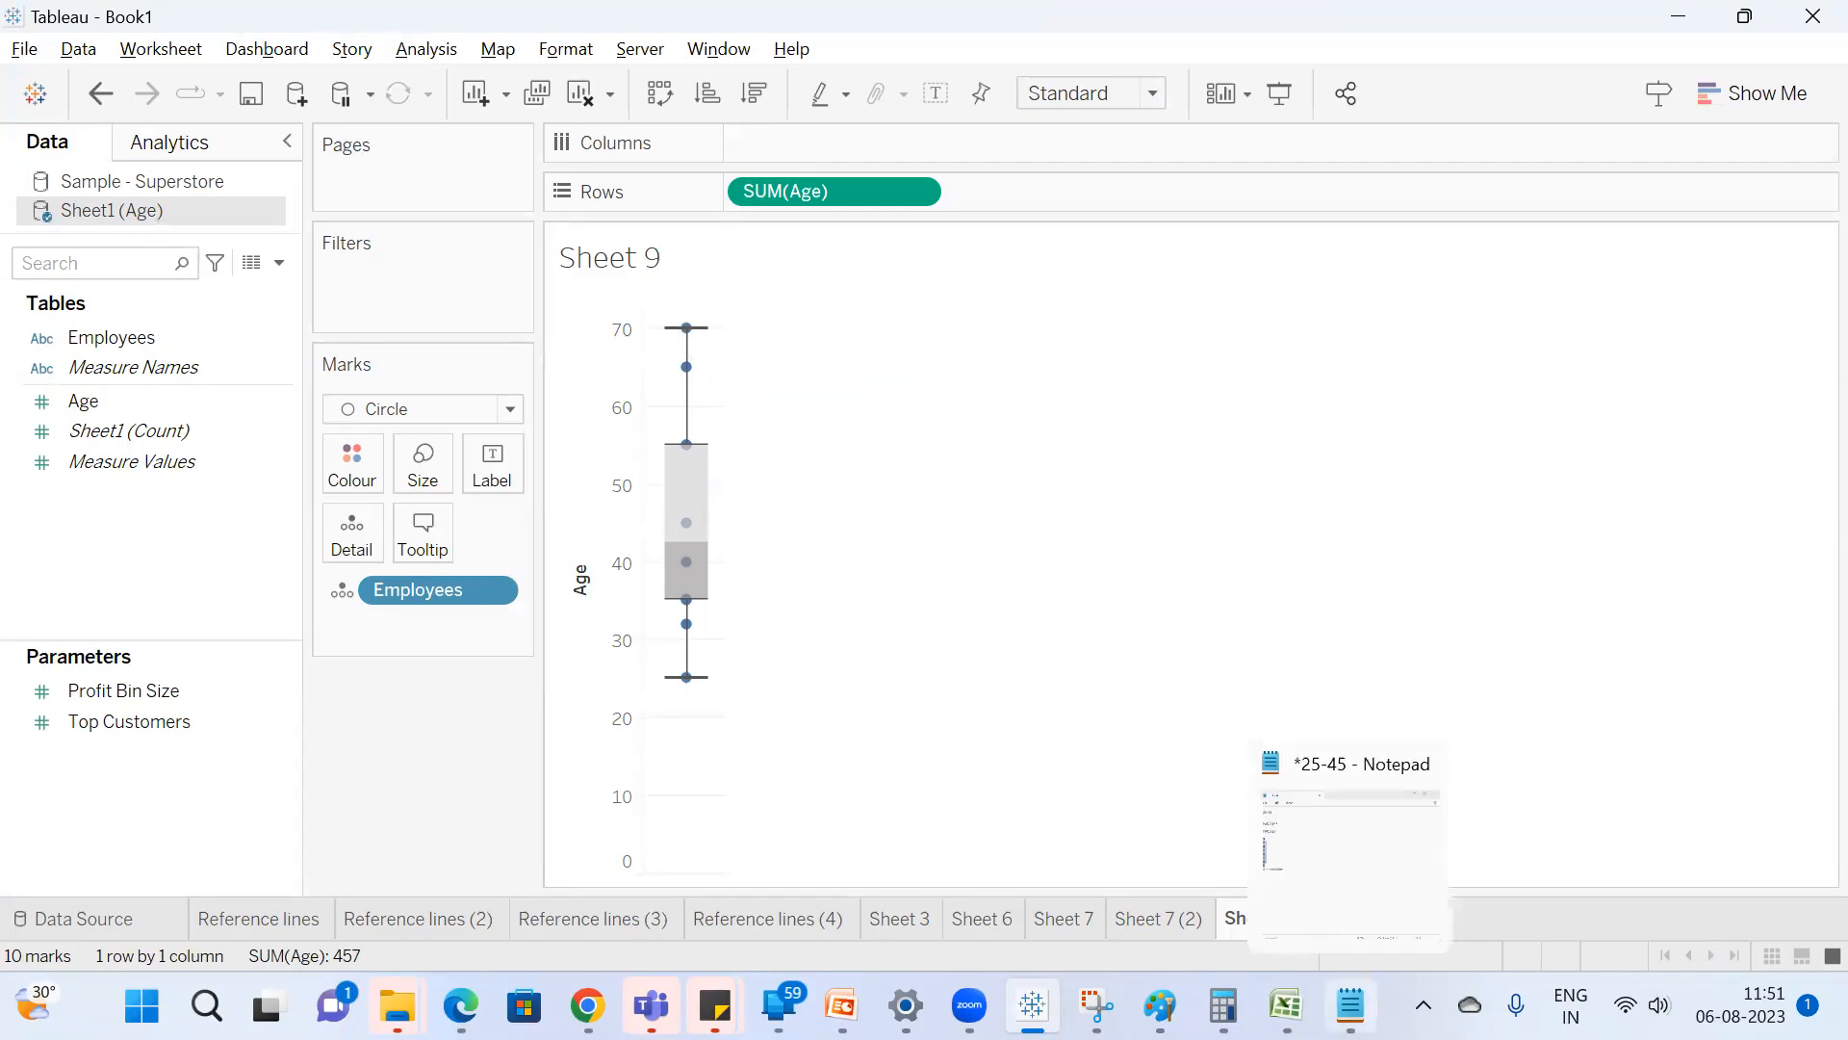
Review the outlier note in Notepad and the sorted ages B2:B11 in Excel, and return to Tableau.
{"action": "left_click", "coordinate": [1350, 1005]}
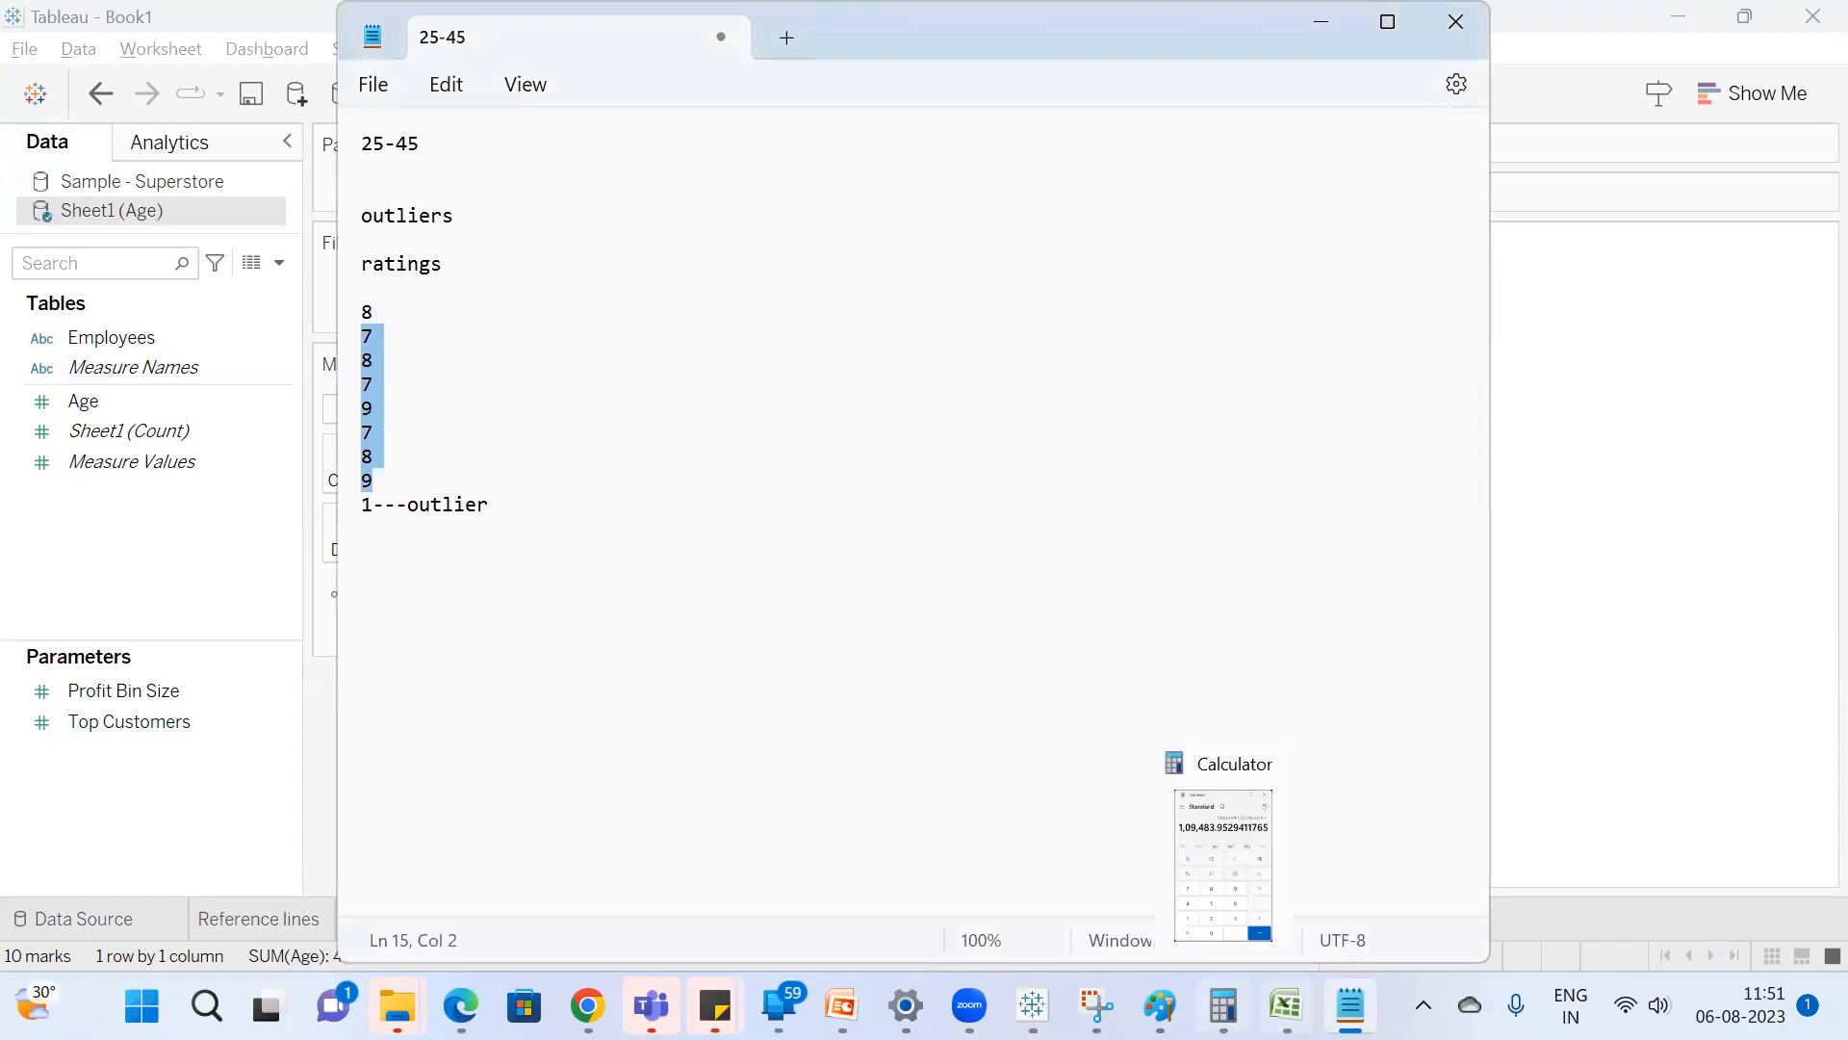
{"action": "left_click", "coordinate": [1286, 1005]}
{"action": "left_click", "coordinate": [563, 313]}
{"action": "left_click_drag", "start_coordinate": [563, 313], "coordinate": [569, 582]}
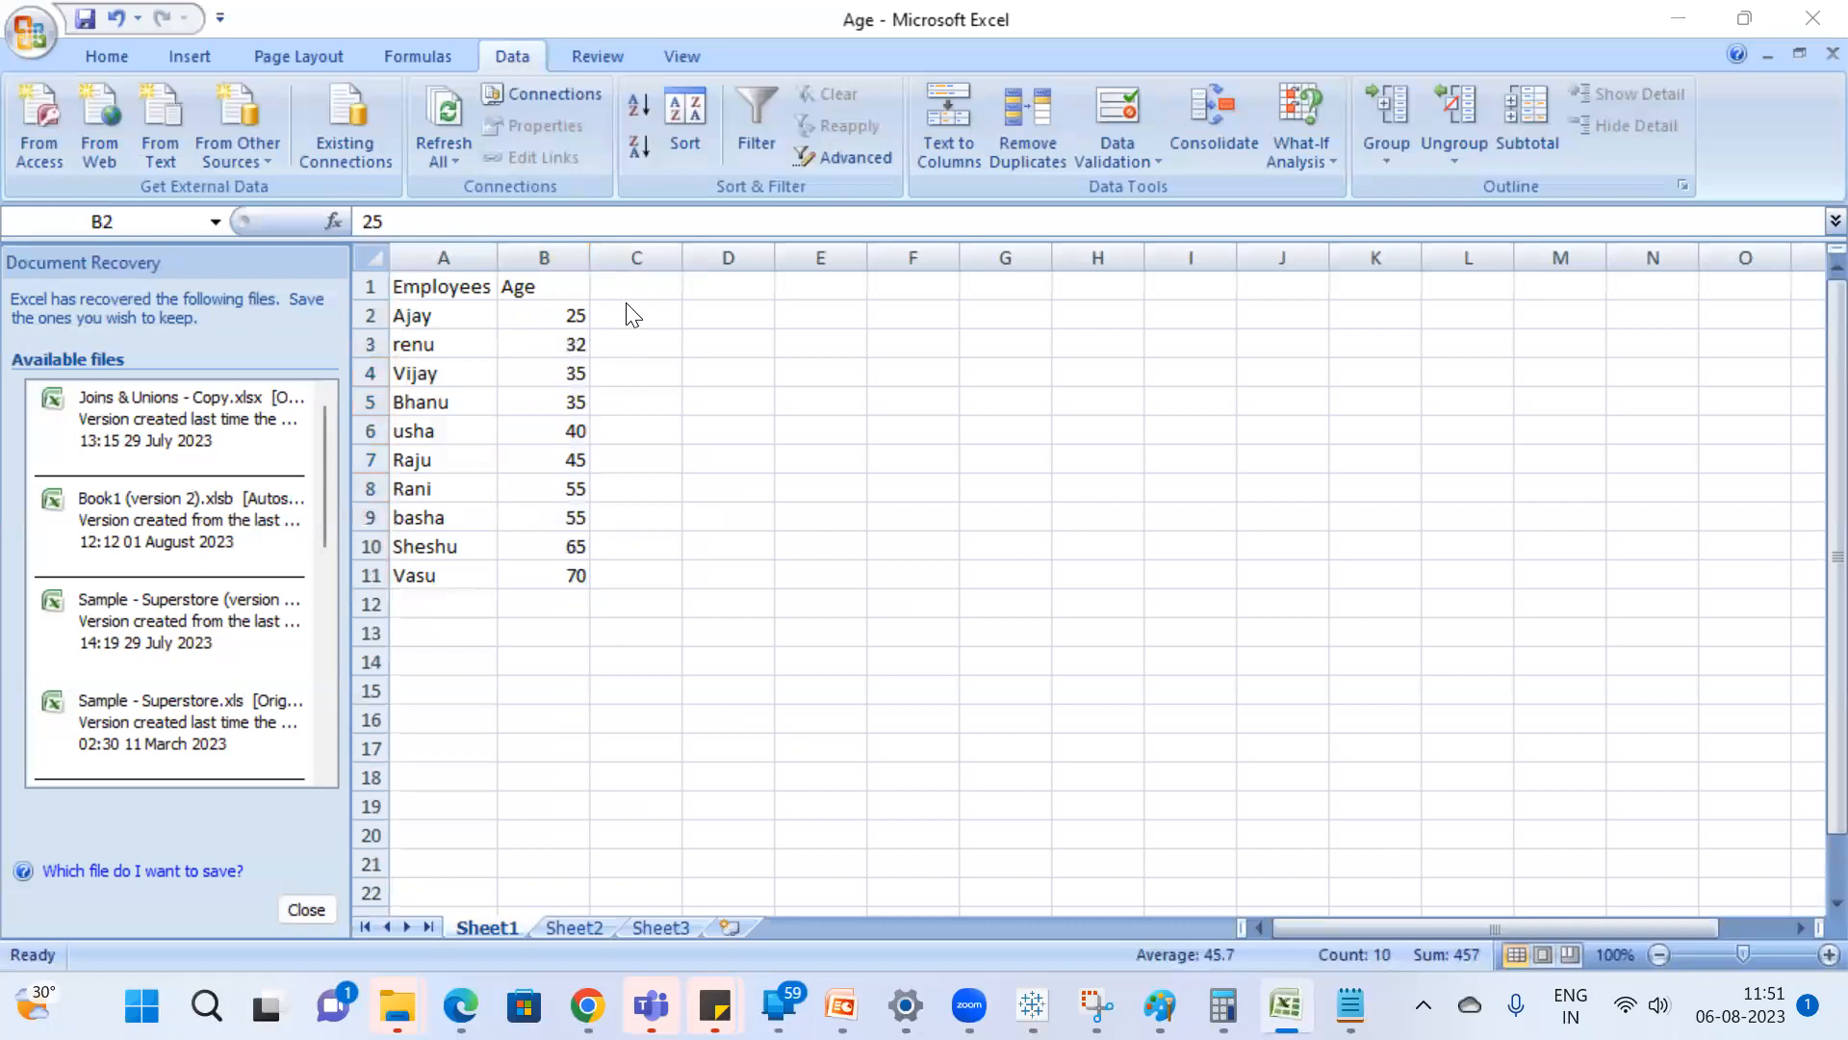
{"action": "left_click", "coordinate": [1350, 1004]}
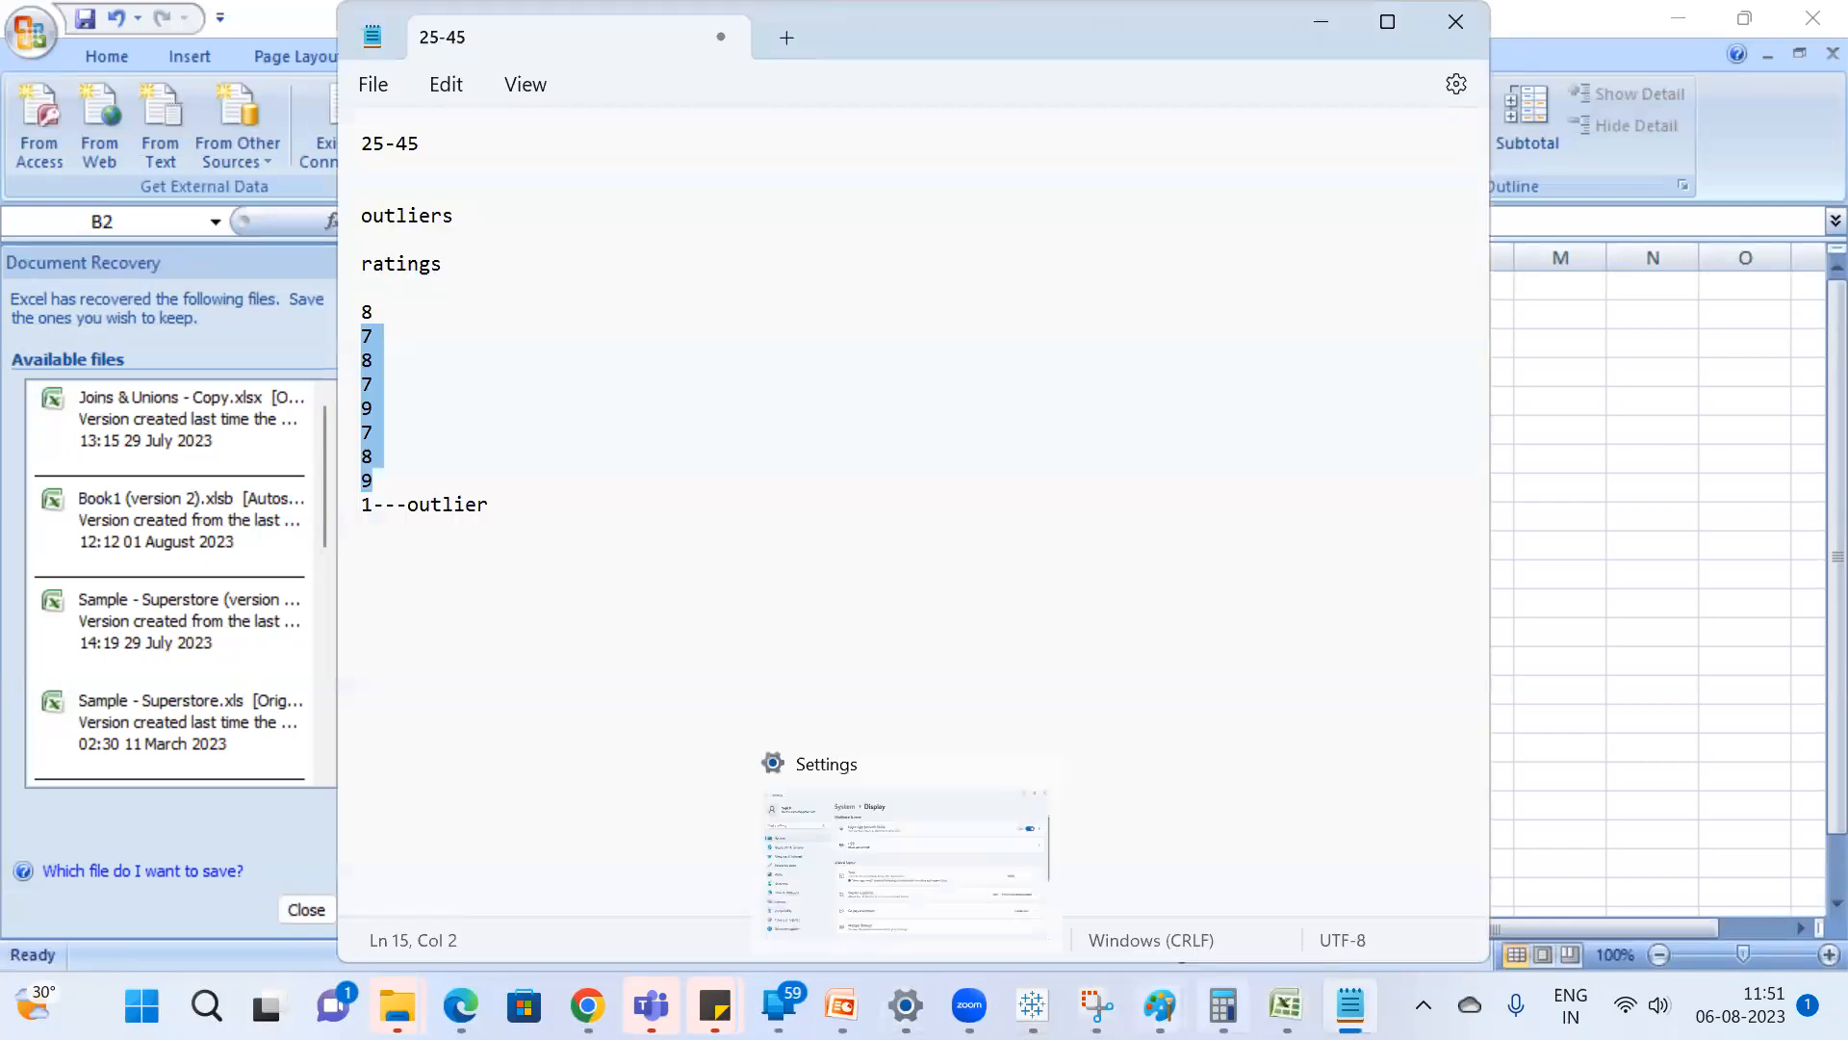
{"action": "mouse_move", "coordinate": [1286, 1004]}
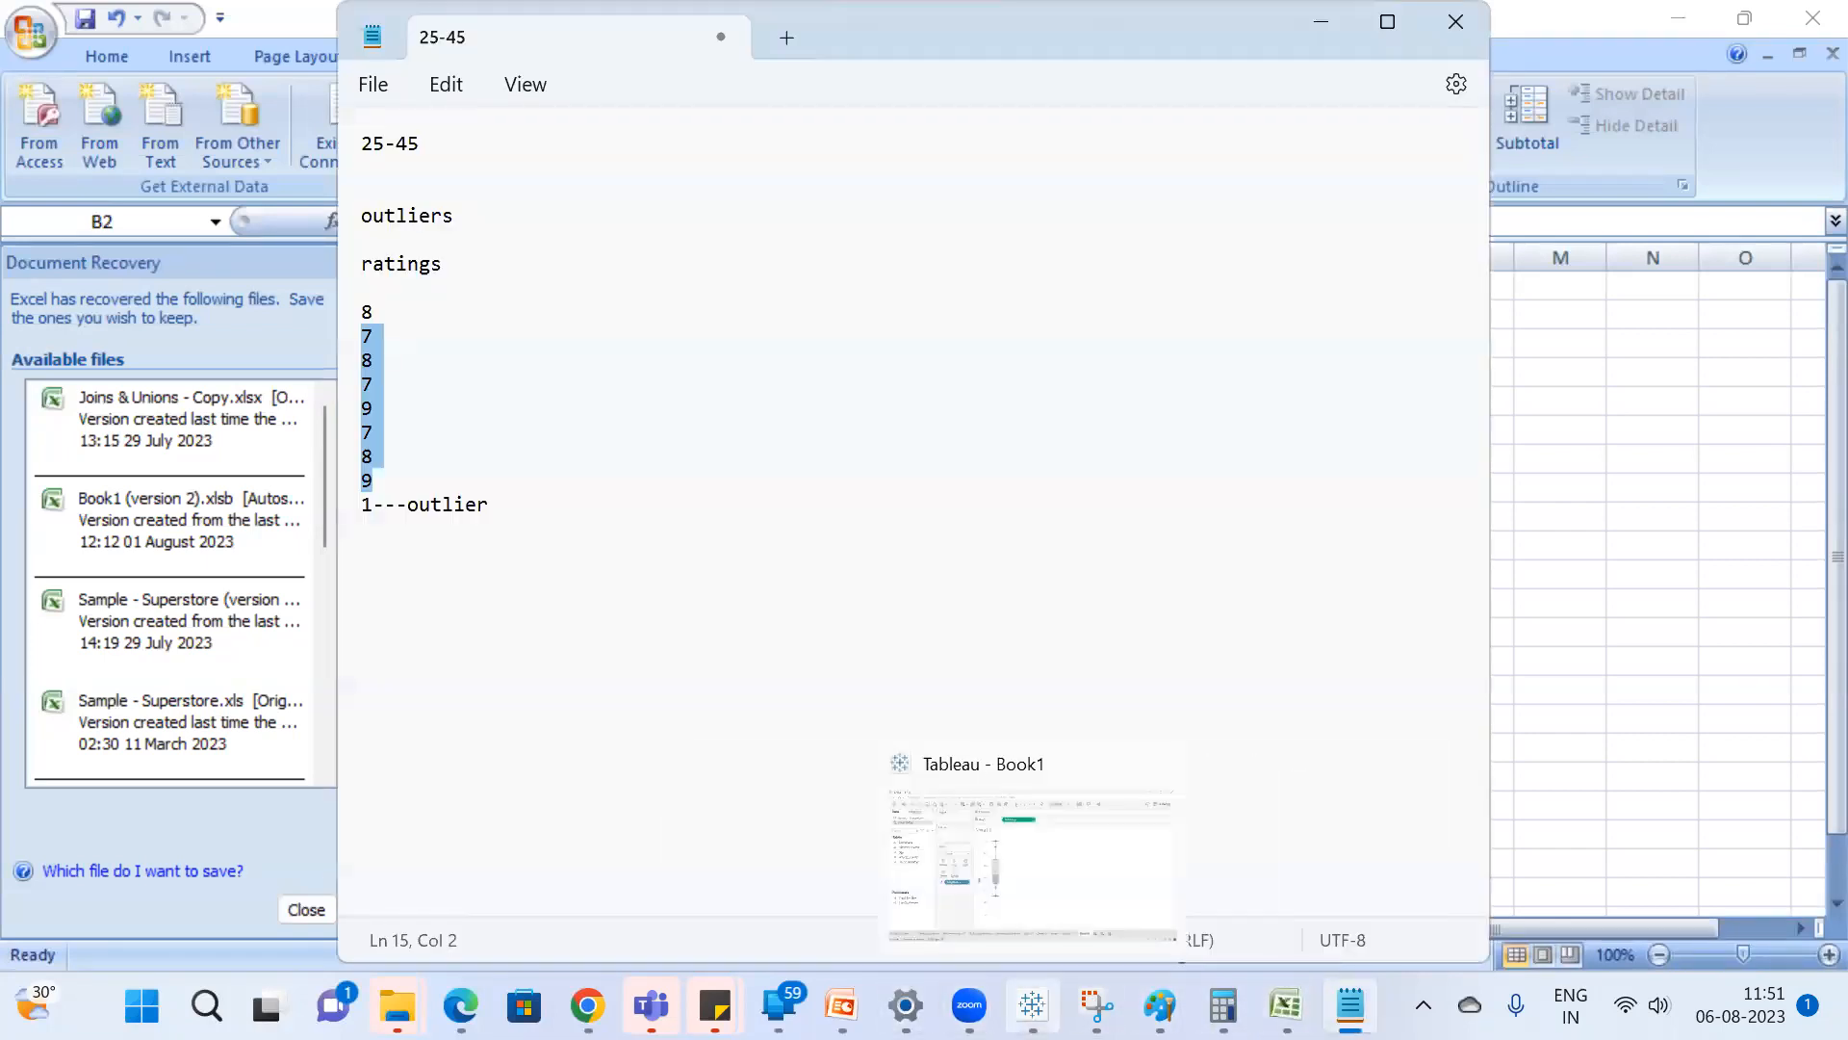
{"action": "left_click", "coordinate": [1032, 1004]}
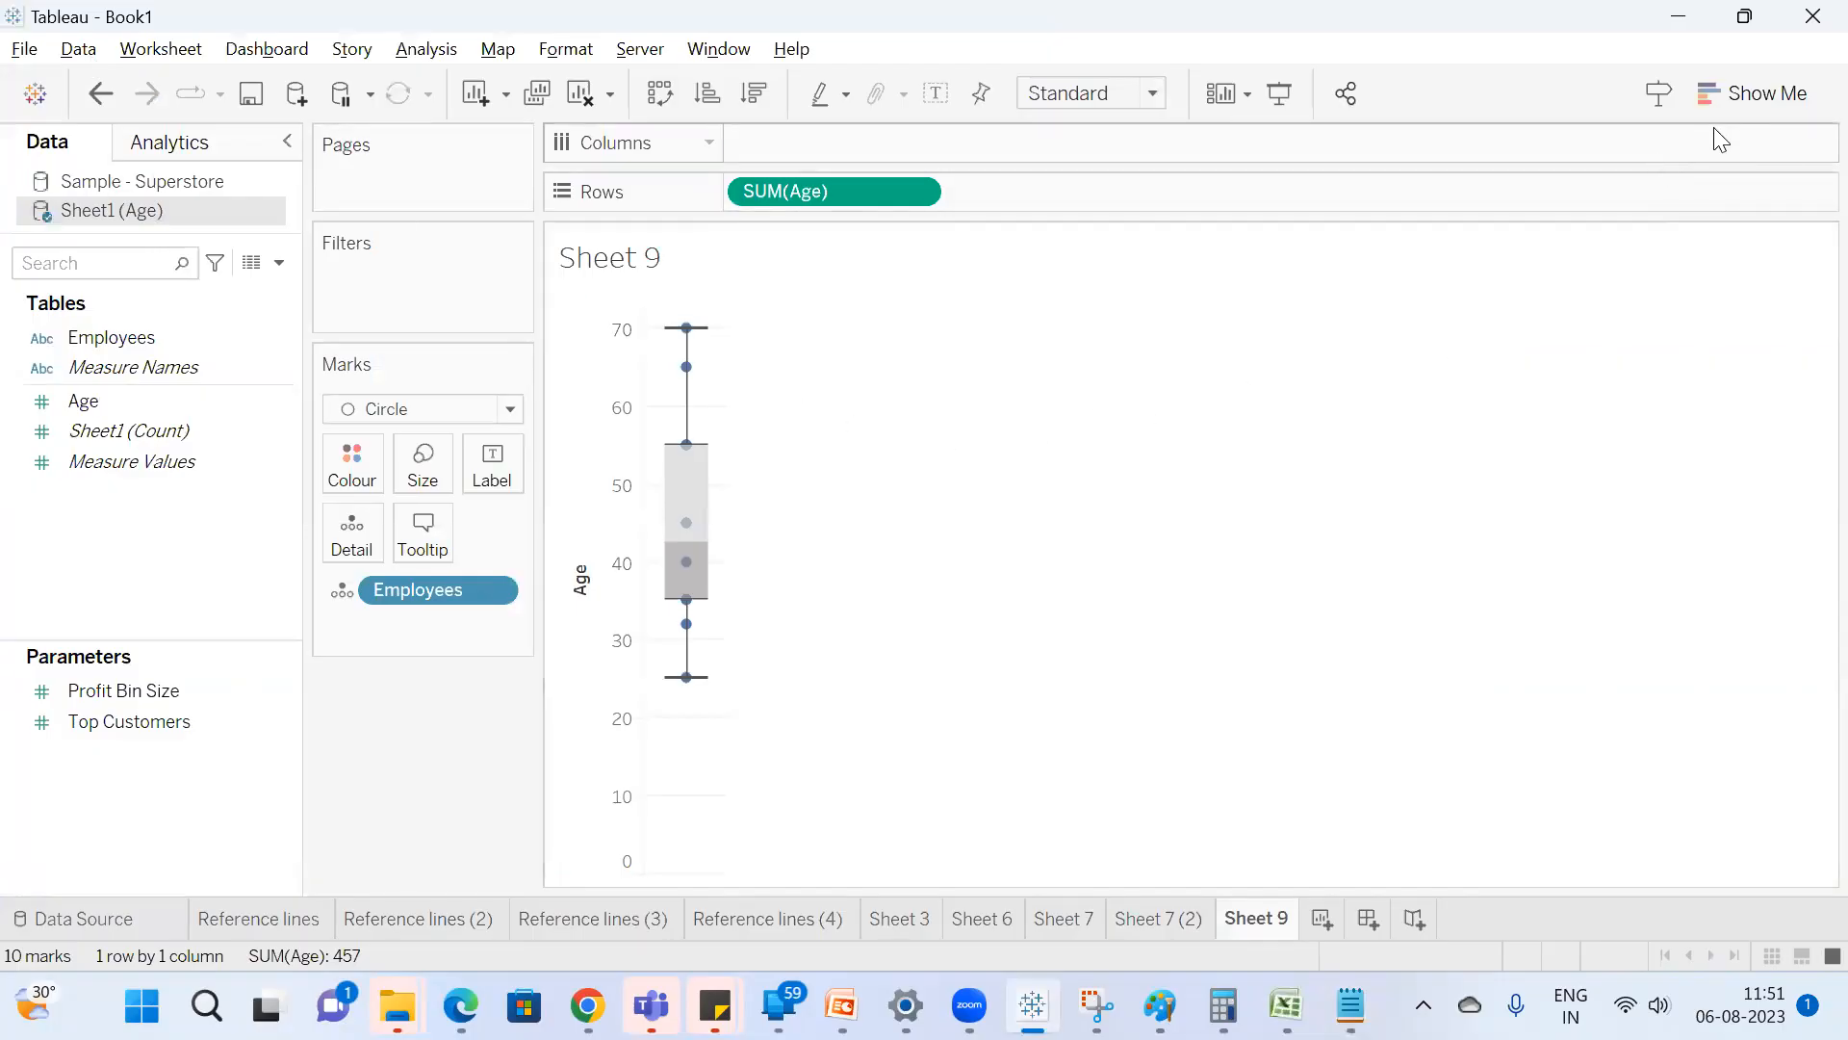
Open Show Me beside the Age box plot and examine the plot's upper whisker.
{"action": "left_click_drag", "start_coordinate": [484, 580], "coordinate": [608, 532]}
{"action": "left_click", "coordinate": [1762, 94]}
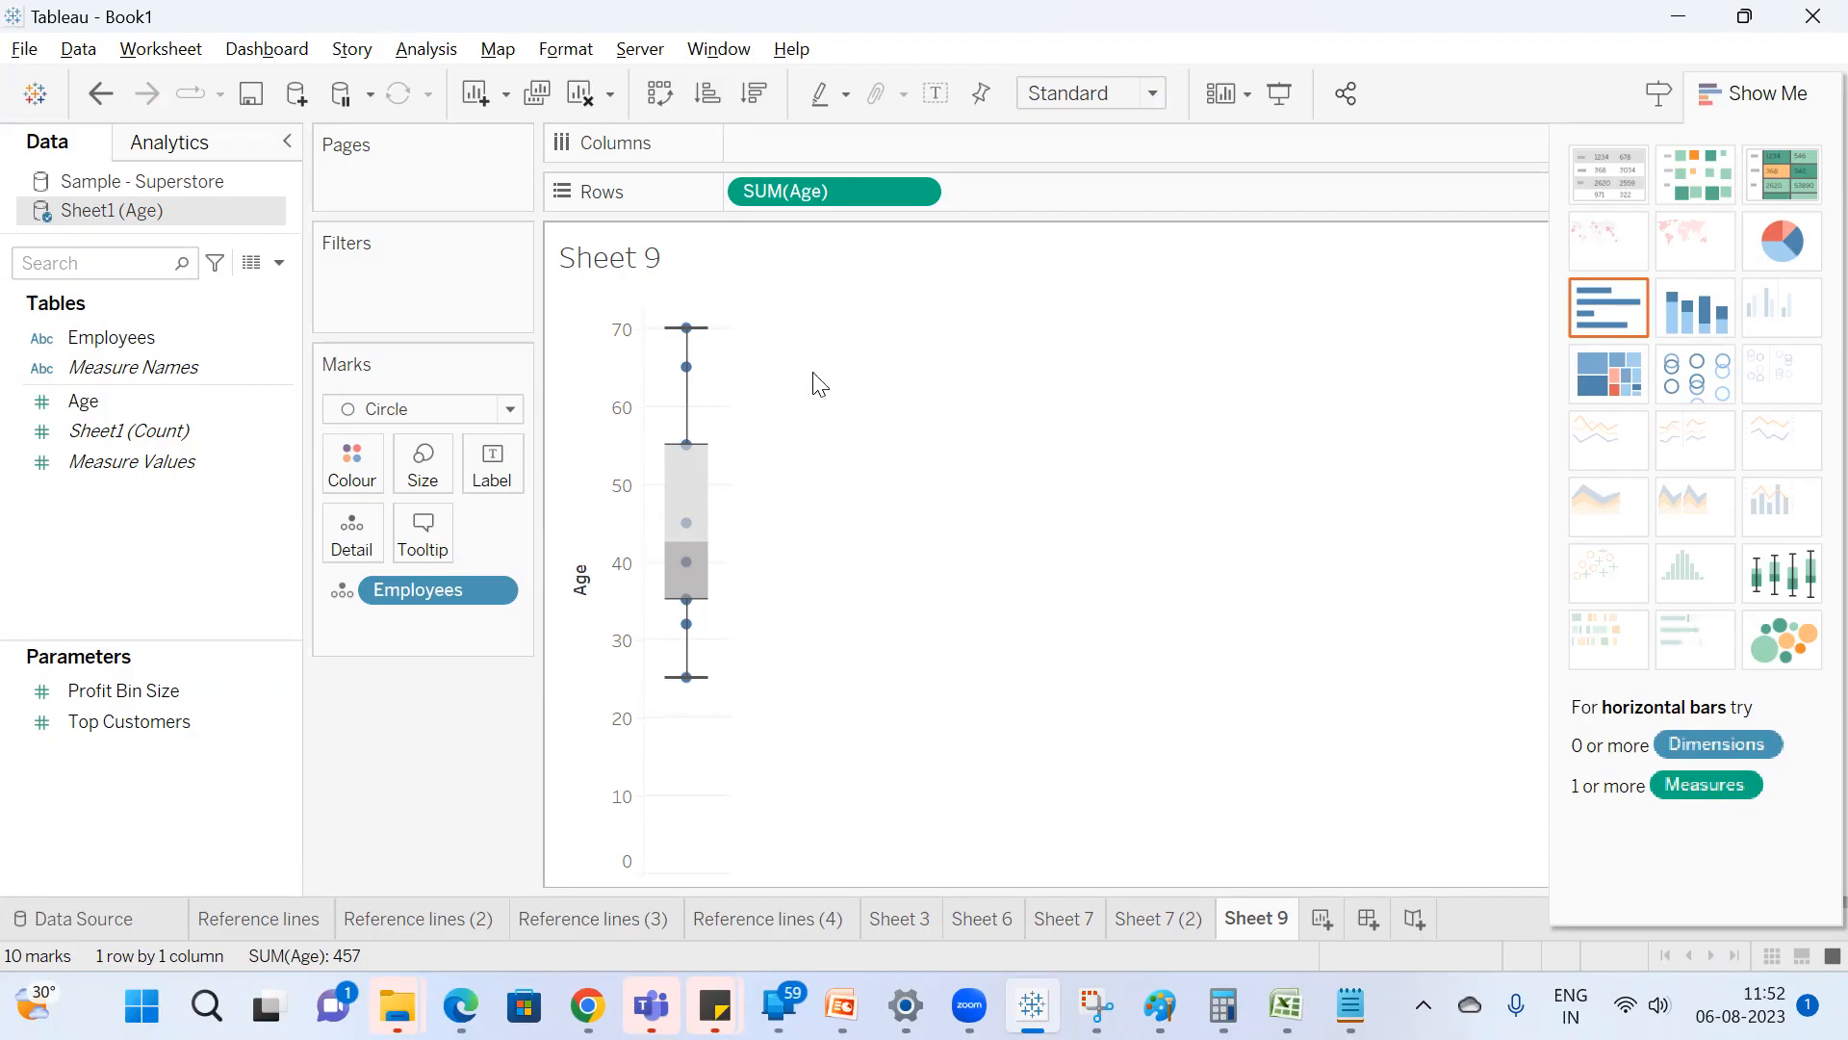
{"action": "mouse_move", "coordinate": [693, 339]}
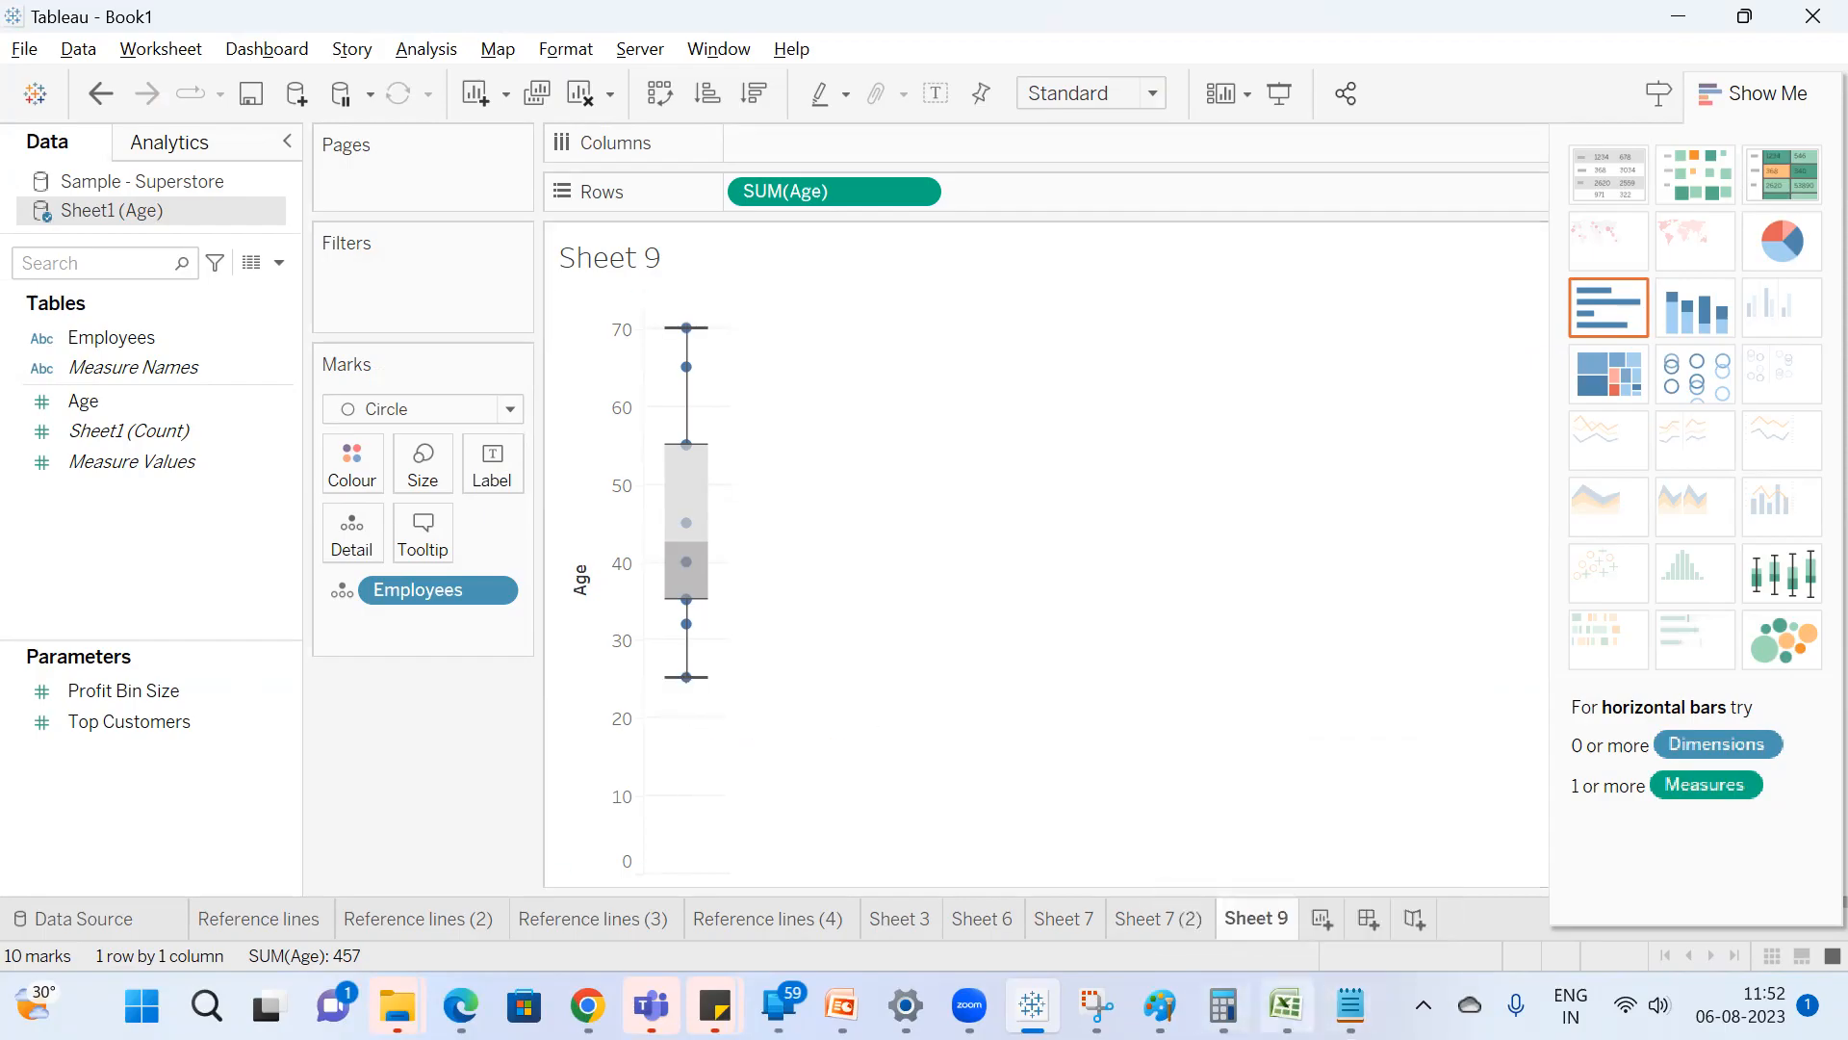
Examine the ages in B7:B8 and the lowest and highest ages in B2 and B11 in Excel, and return to Tableau.
{"action": "left_click", "coordinate": [1285, 1006]}
{"action": "mouse_move", "coordinate": [569, 466]}
{"action": "left_mouse_down"}
{"action": "mouse_move", "coordinate": [568, 392]}
{"action": "mouse_move", "coordinate": [569, 493]}
{"action": "left_mouse_up"}
{"action": "left_click", "coordinate": [660, 470]}
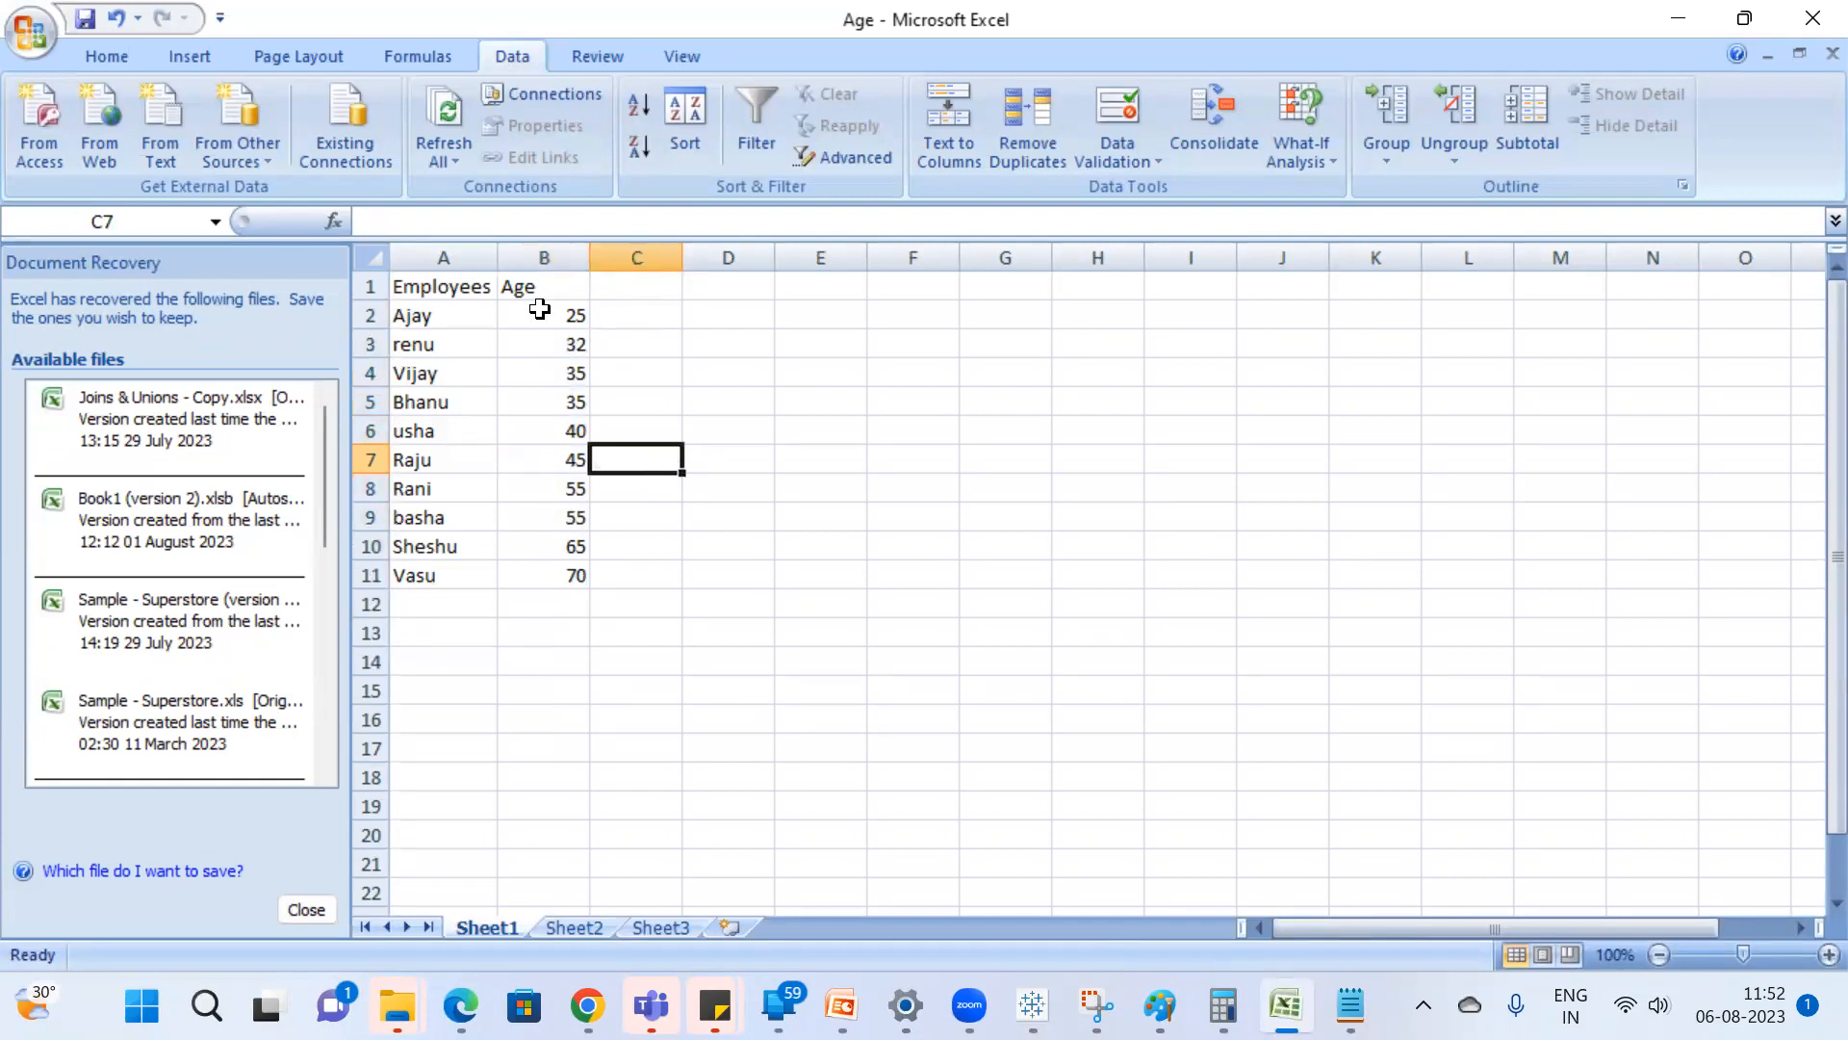
{"action": "left_click", "coordinate": [536, 303]}
{"action": "left_click", "coordinate": [556, 582], "text": "ctrl"}
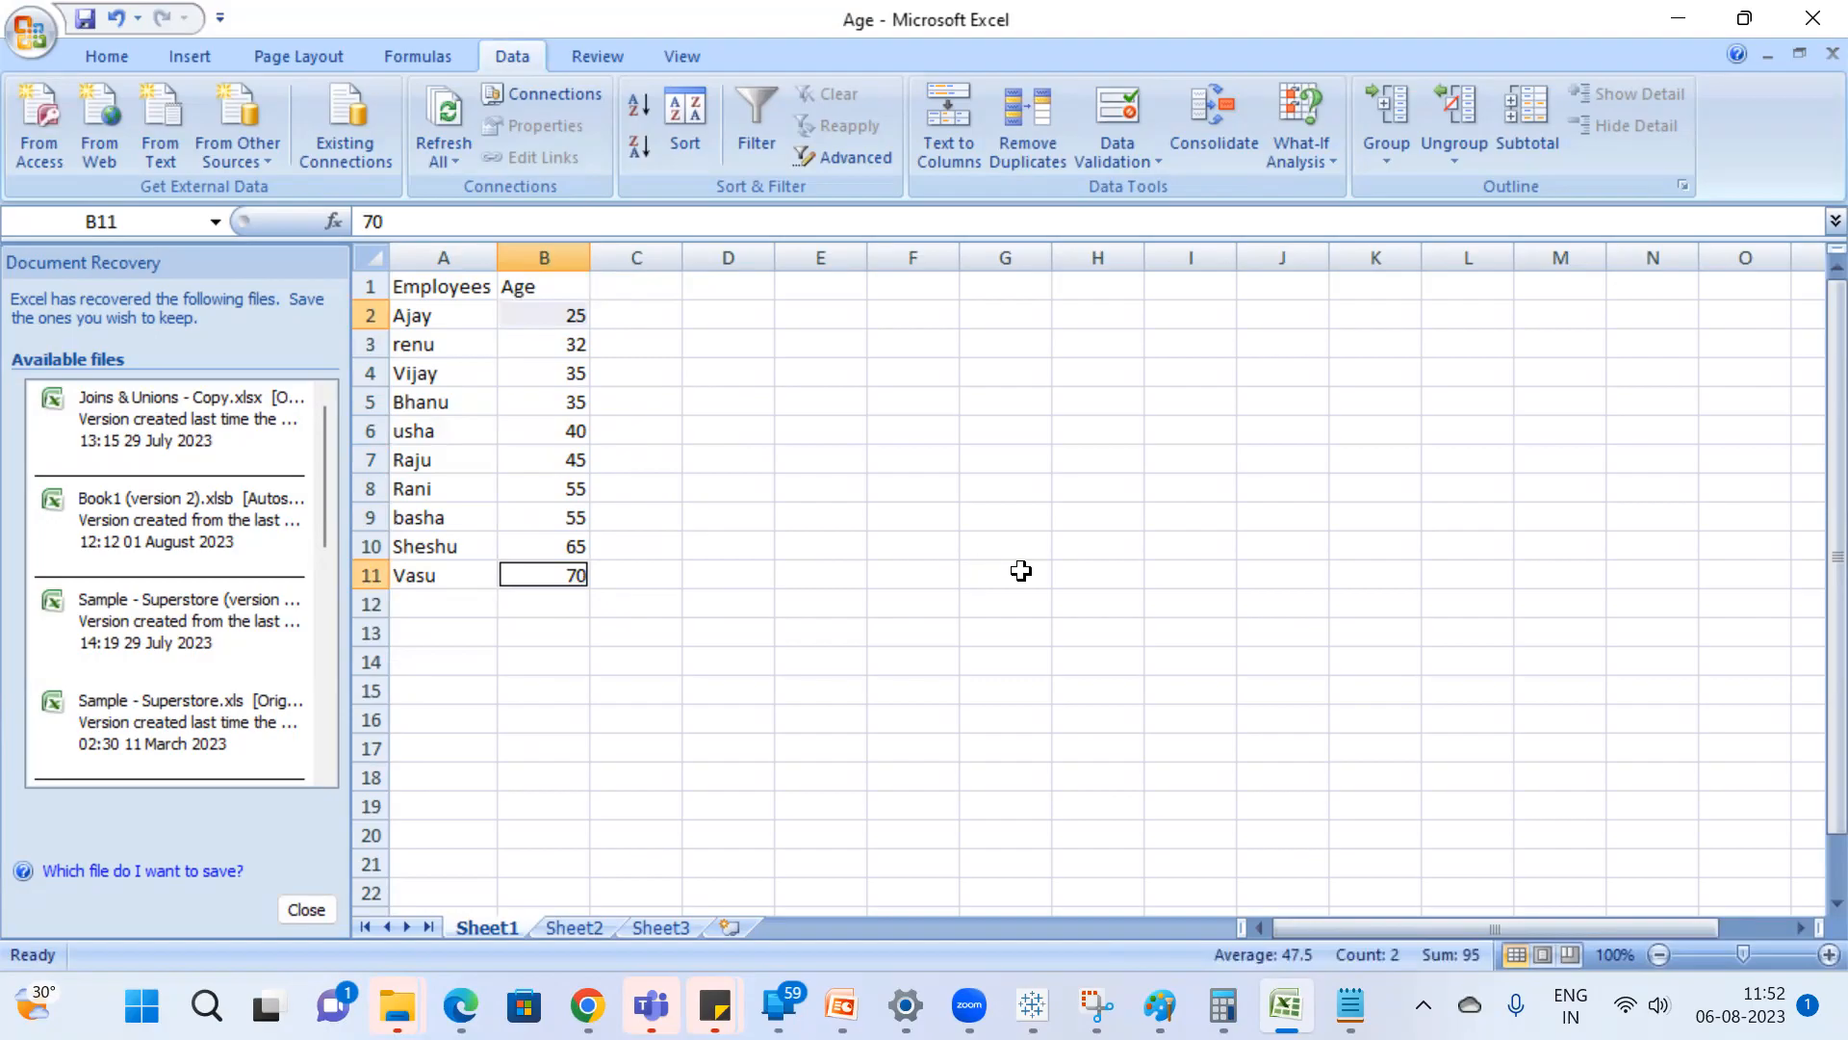
{"action": "key", "text": "alt+Tab"}
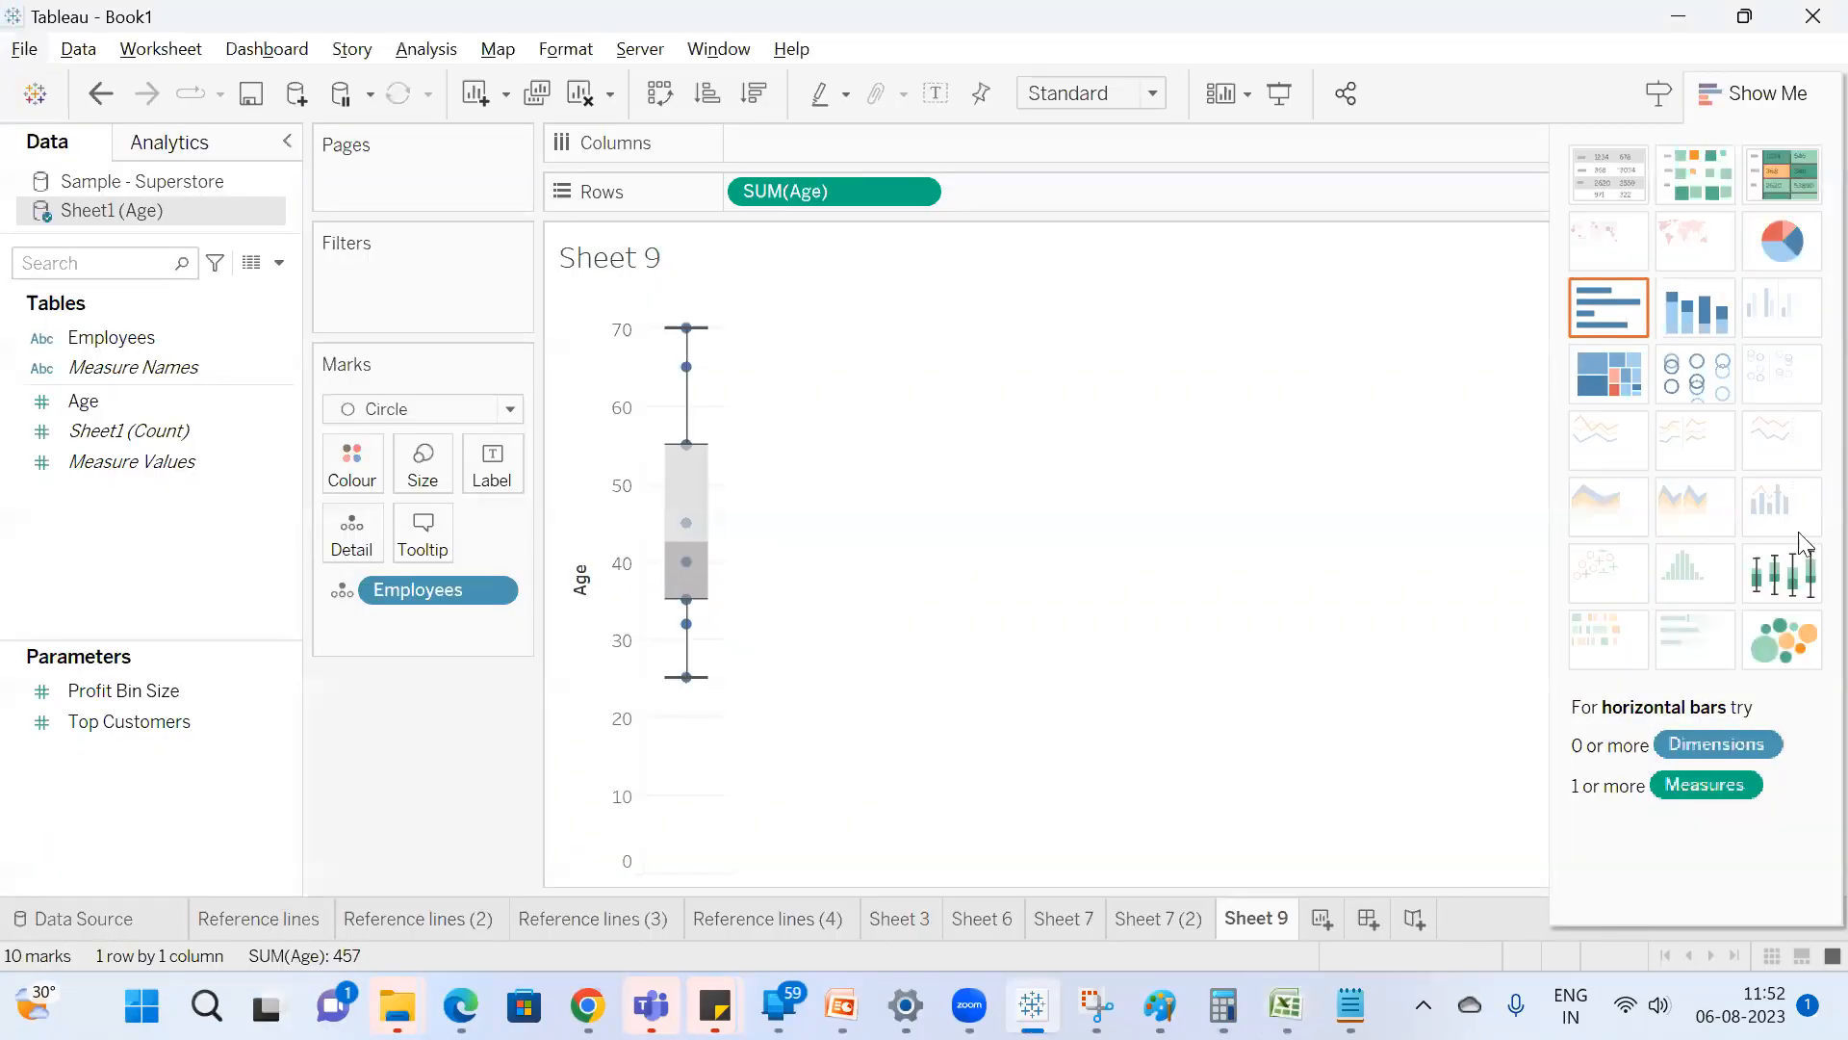
Close Show Me in Tableau, switch to Notepad and select all of the outlier notes.
{"action": "left_click", "coordinate": [1758, 119]}
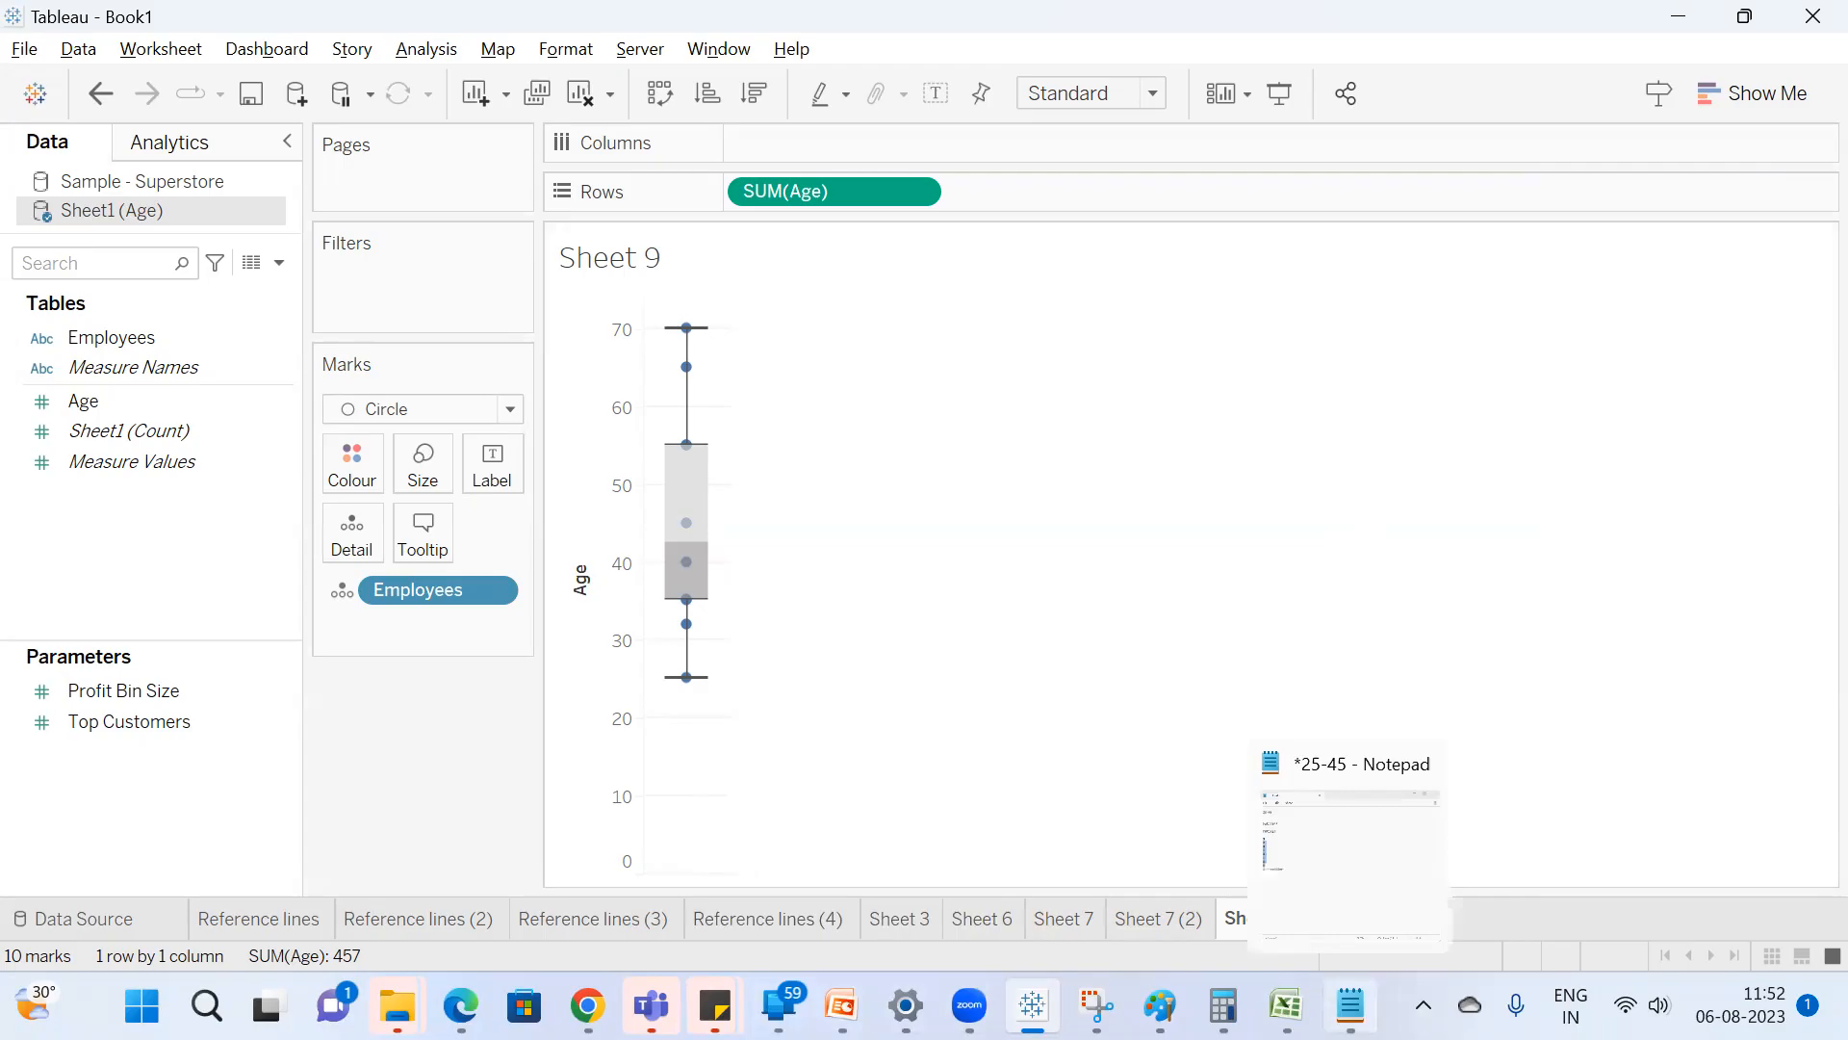
{"action": "left_click", "coordinate": [1350, 1006]}
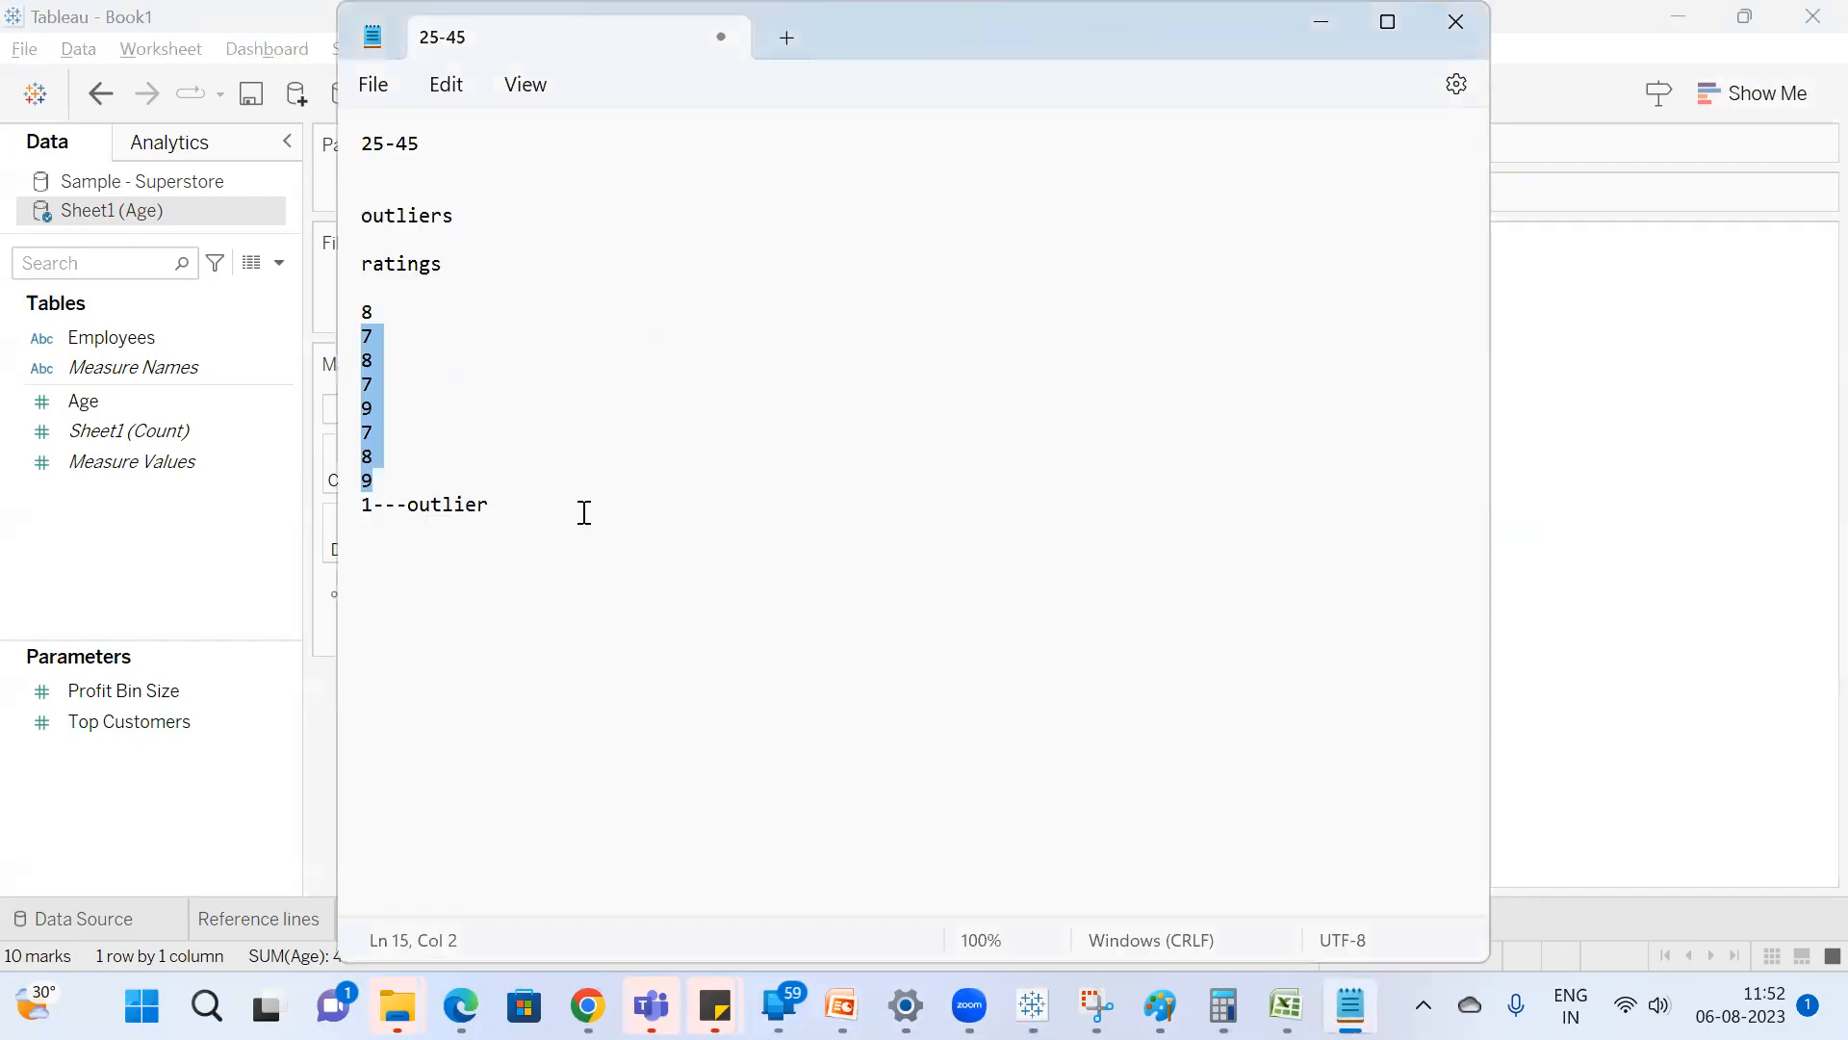
{"action": "left_click", "coordinate": [585, 512]}
{"action": "key", "text": "ctrl+a"}
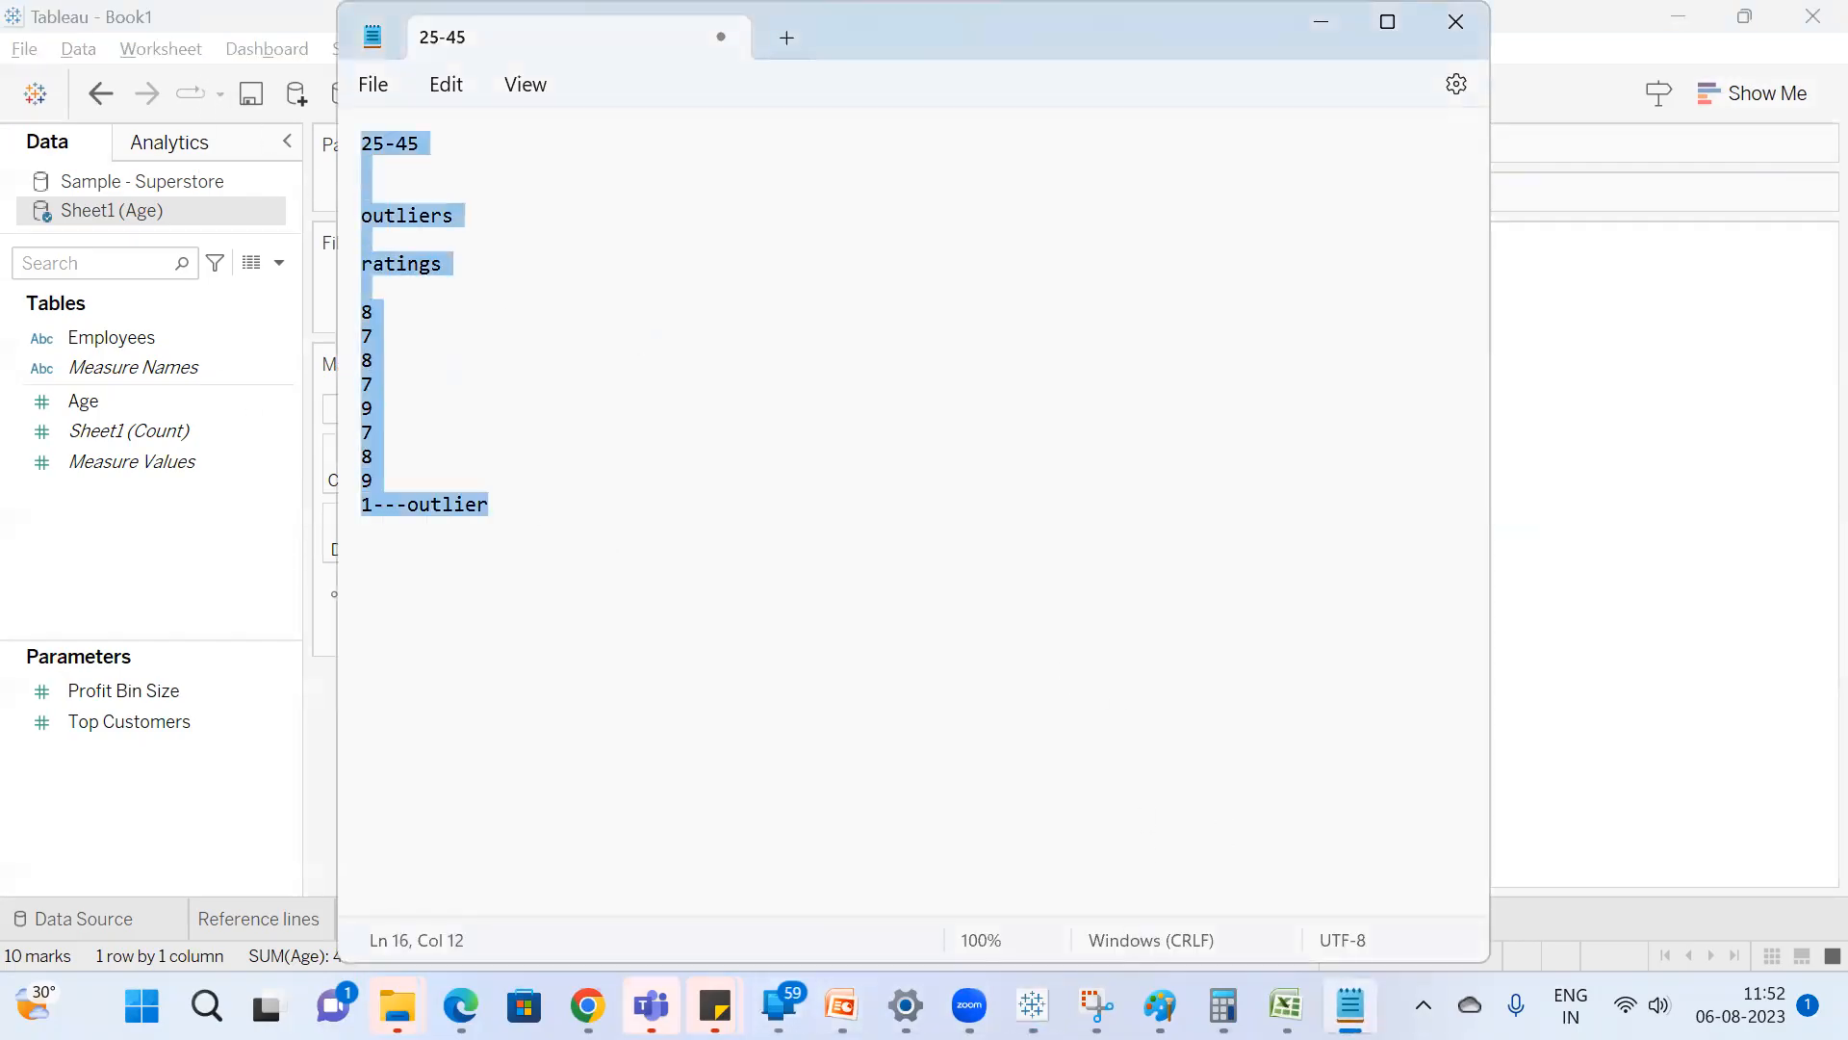
Check the contributors list of the Google Meet call in Chrome and return to the Notepad notes.
{"action": "mouse_move", "coordinate": [587, 1006]}
{"action": "left_click", "coordinate": [483, 861]}
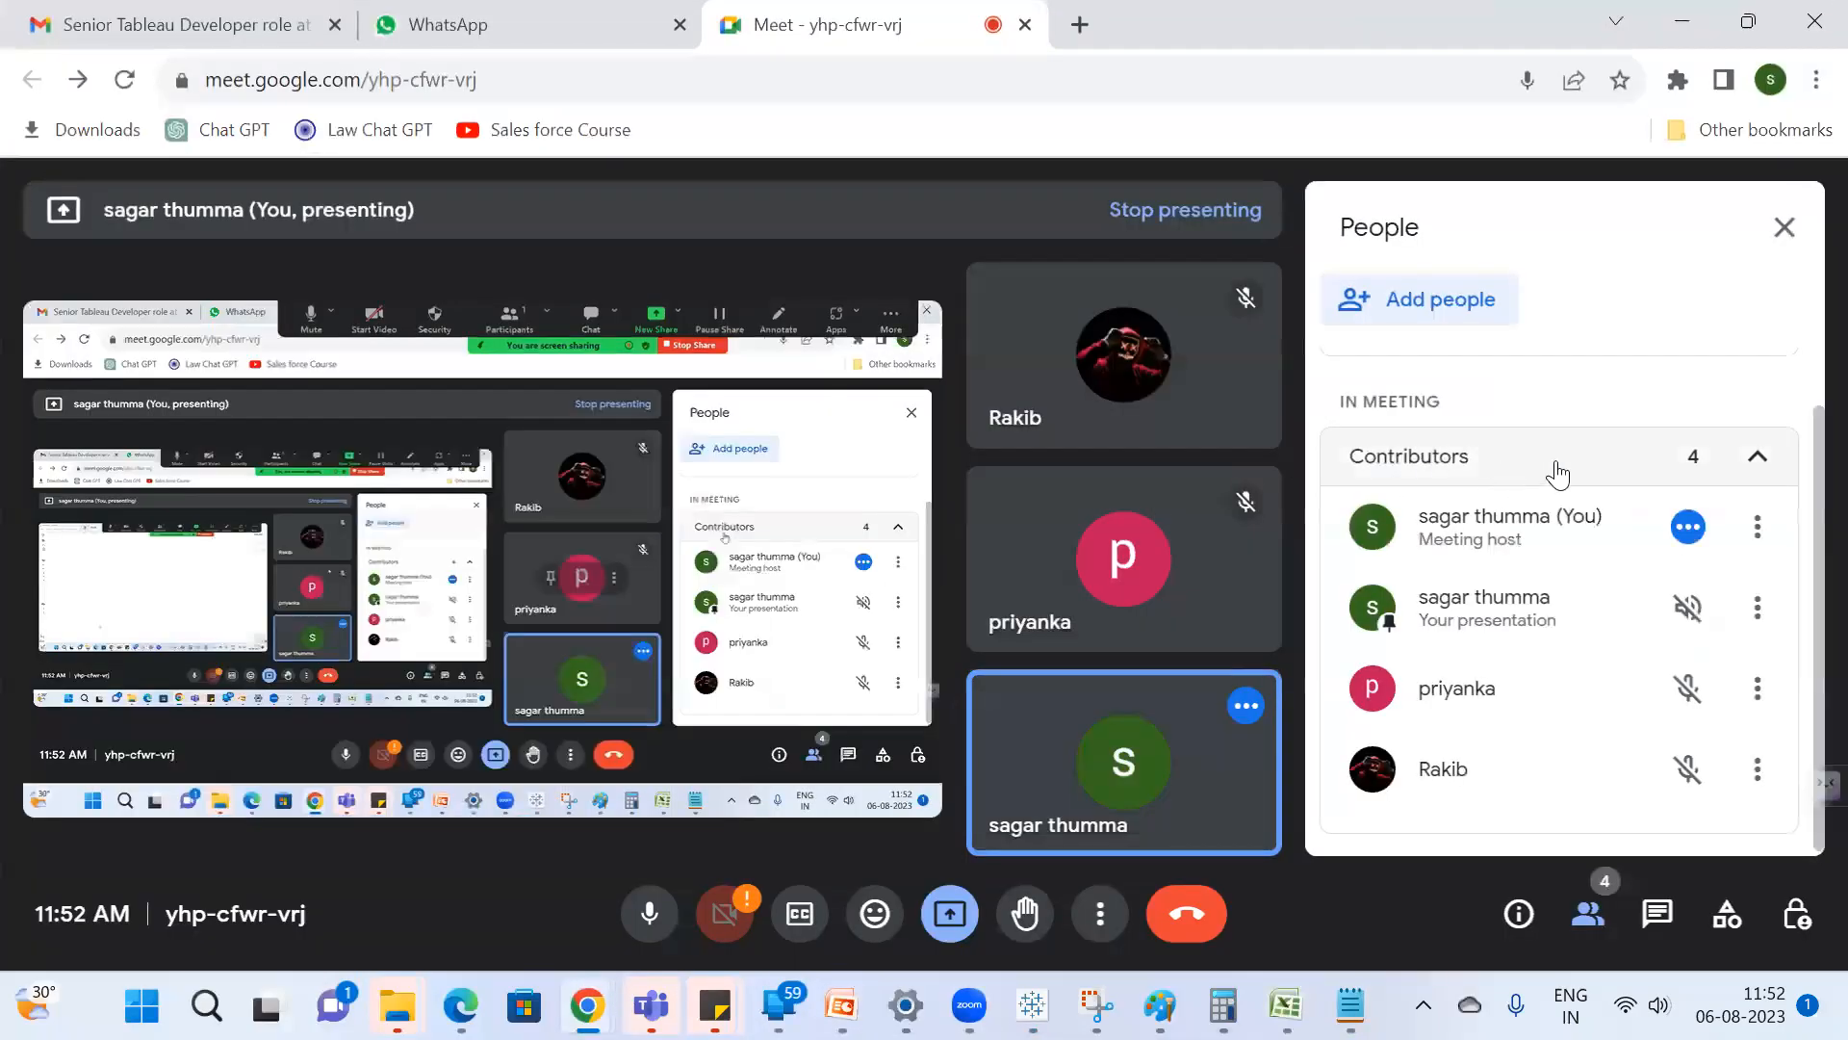
{"action": "key", "text": "alt+Tab"}
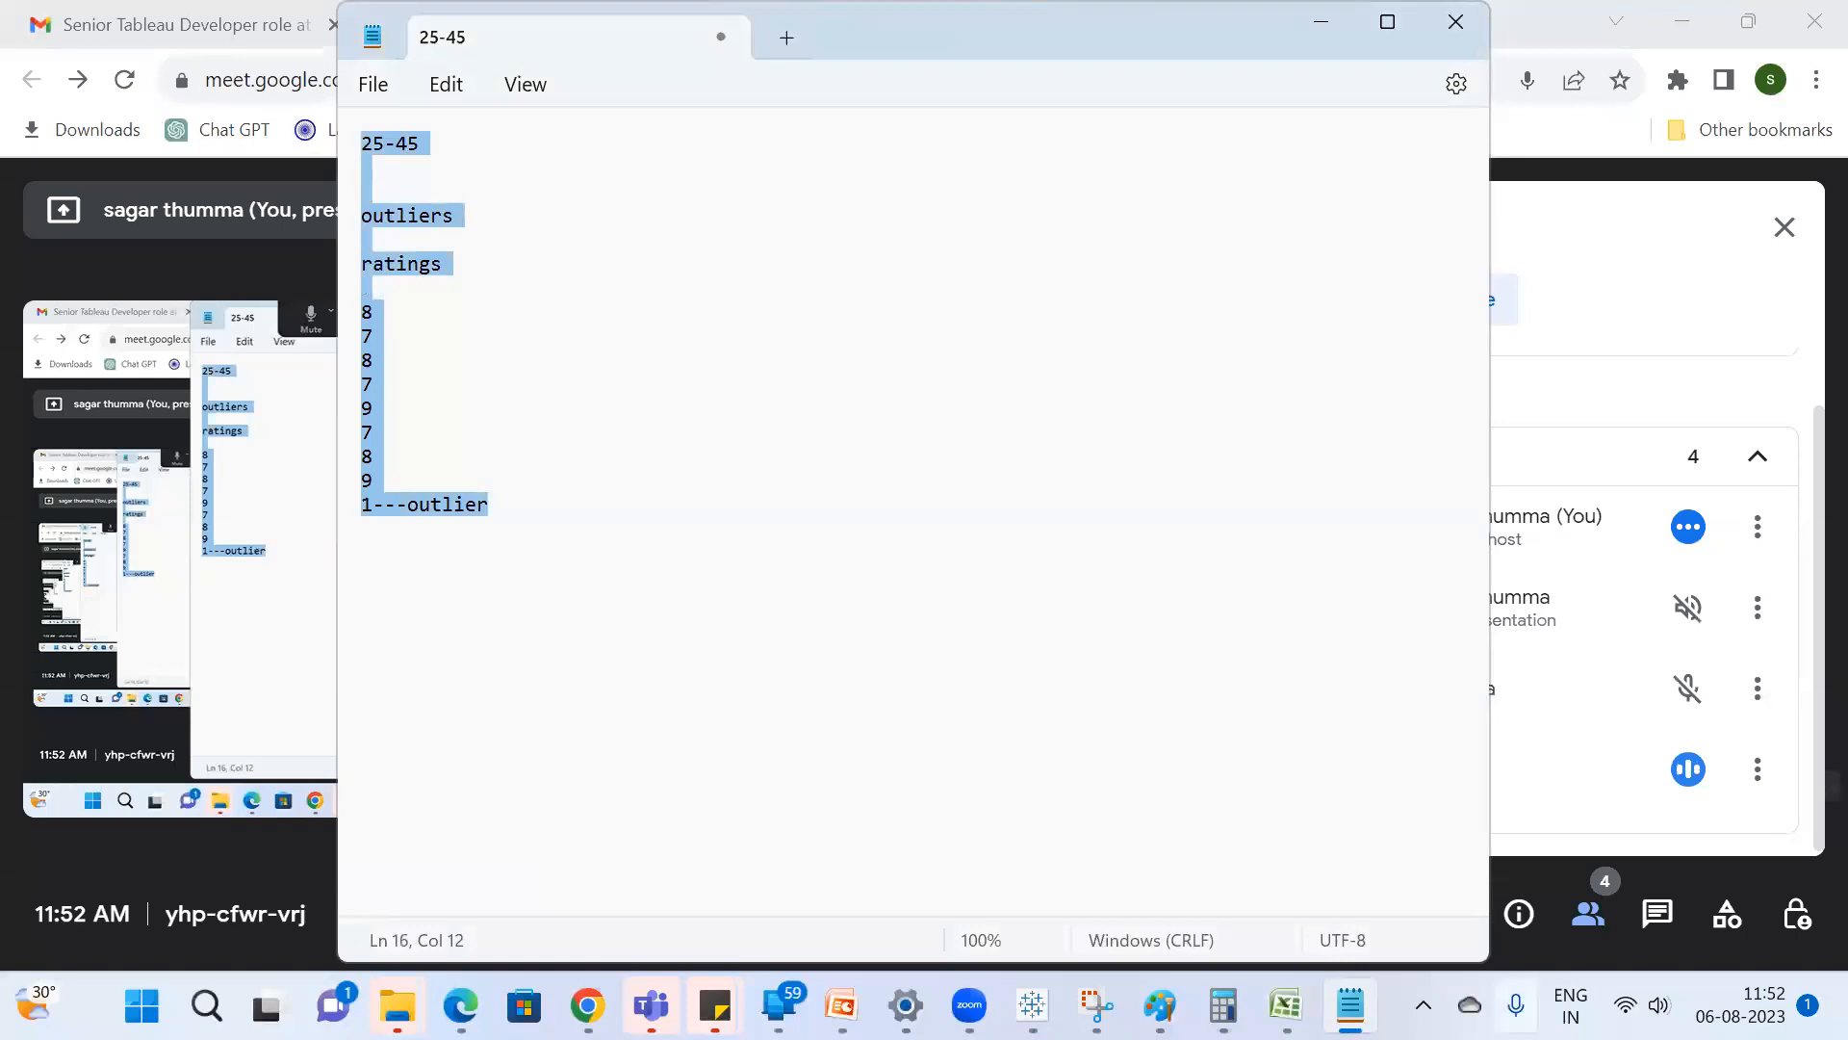
Switch to Tableau and examine the Age box plot's whisker, hinge and median summary on Sheet 9.
{"action": "mouse_move", "coordinate": [1032, 1004]}
{"action": "left_click", "coordinate": [1031, 847]}
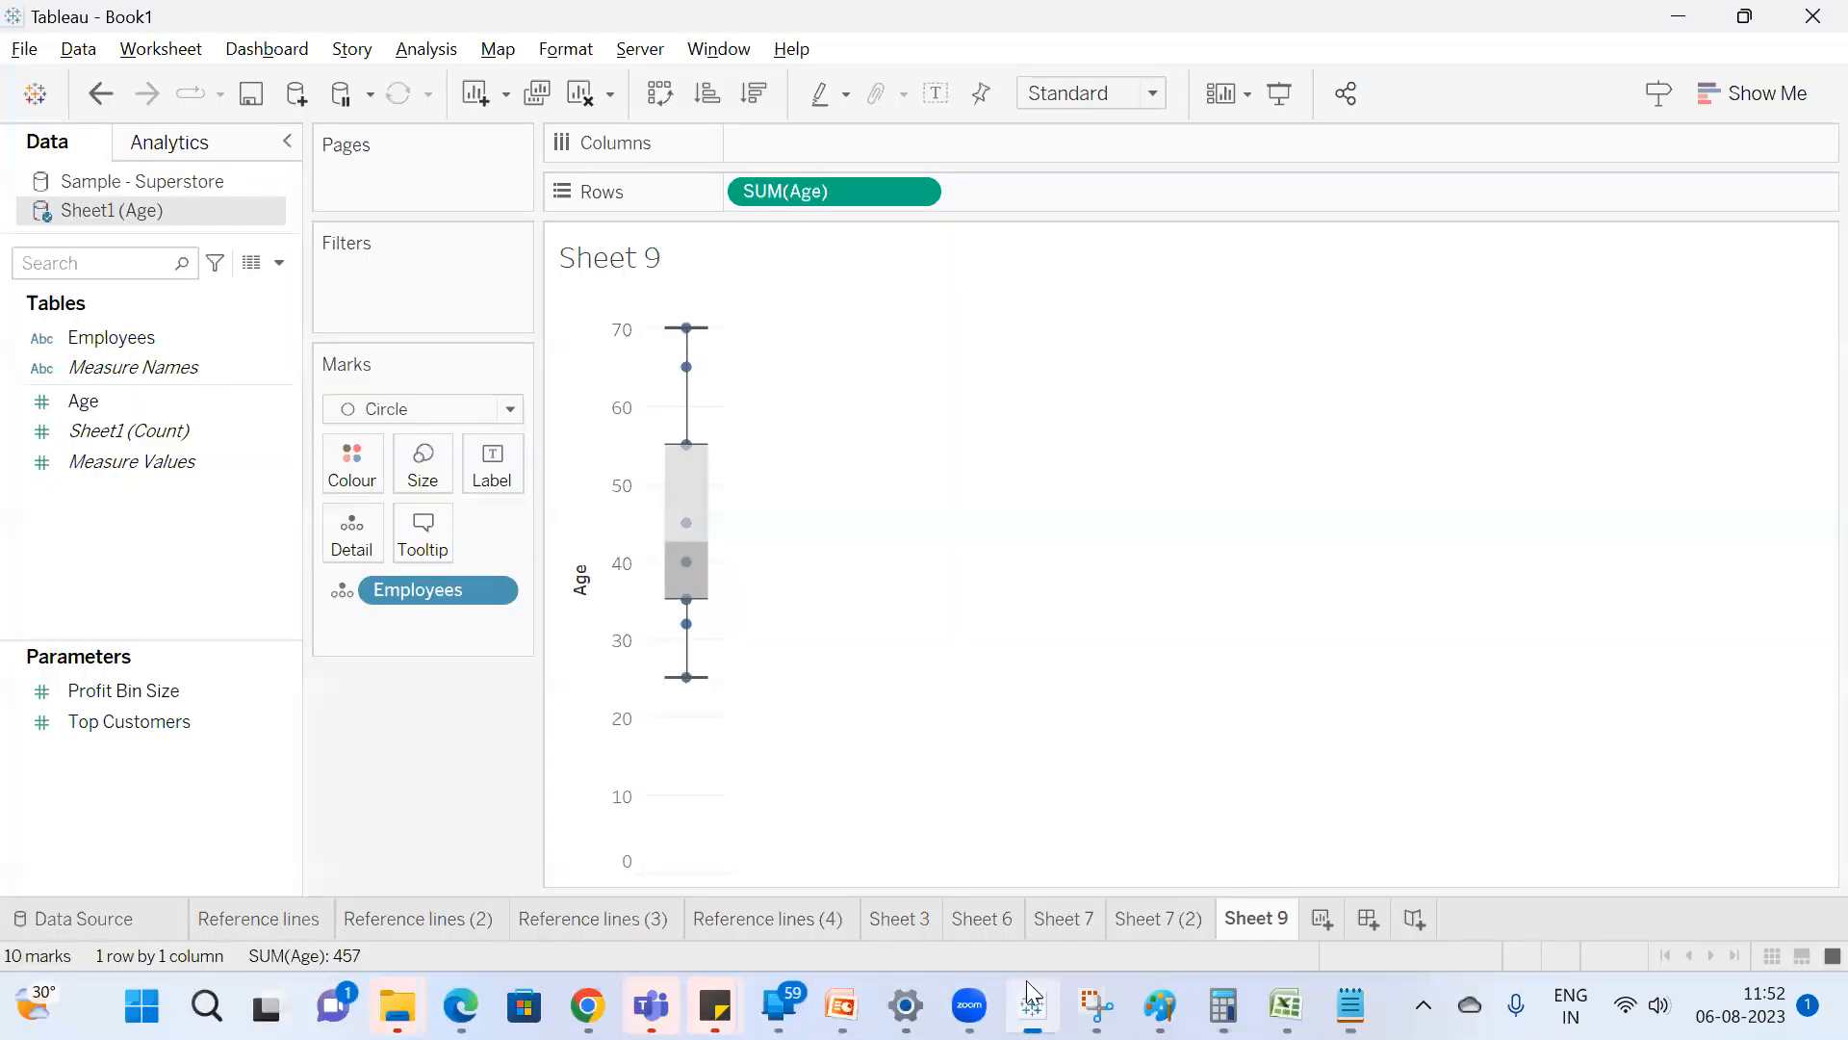
{"action": "mouse_move", "coordinate": [689, 475]}
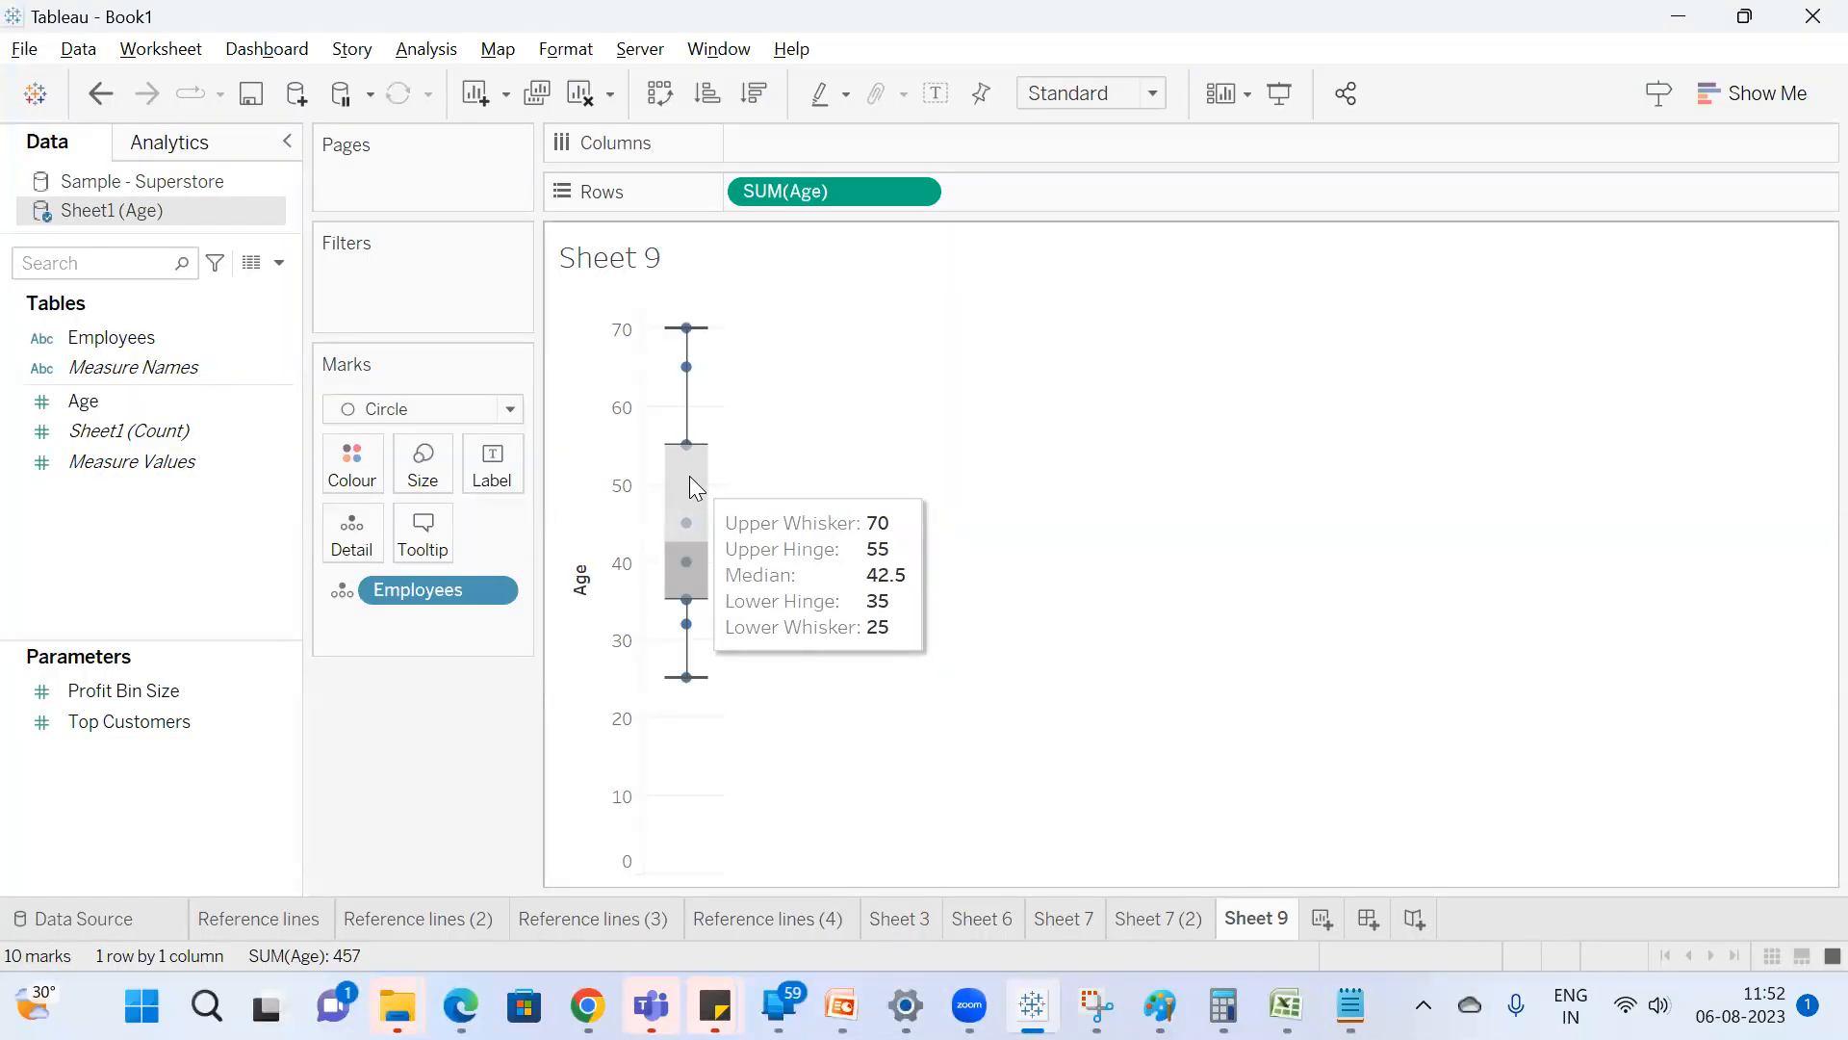
{"action": "mouse_move", "coordinate": [686, 514]}
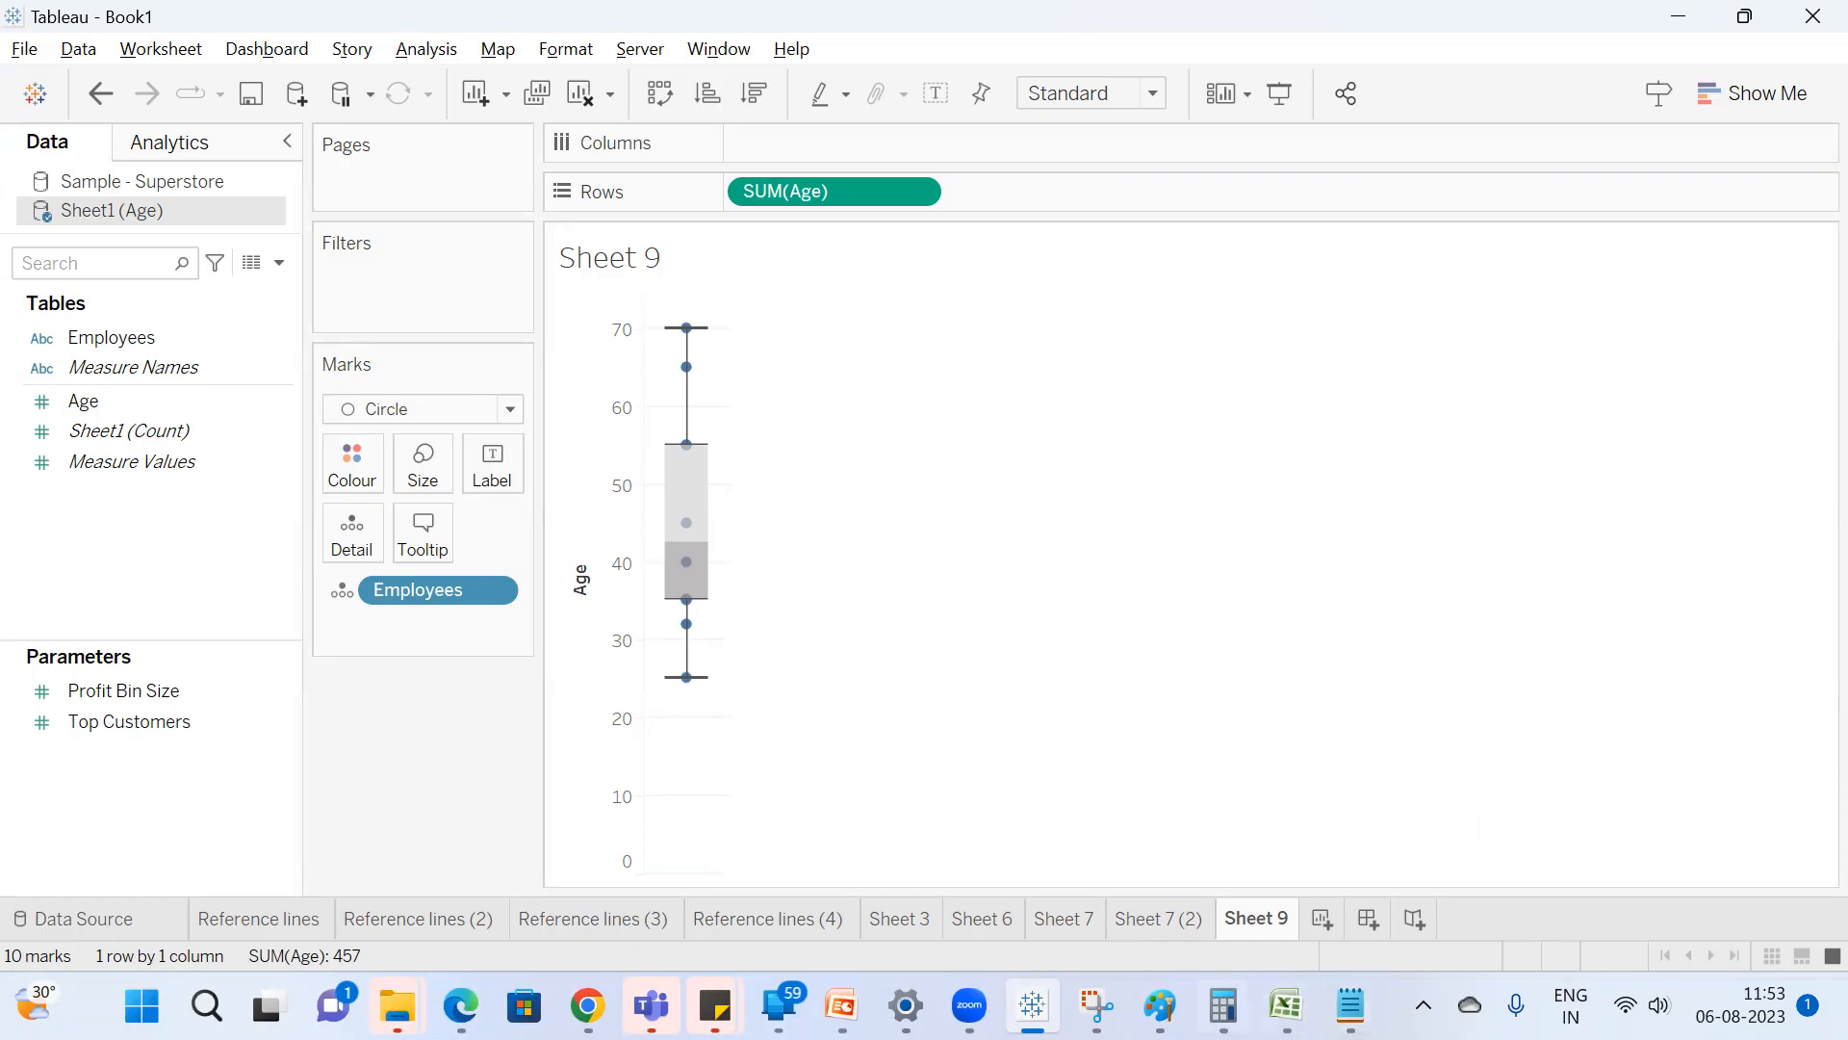
Switch to Excel and review the employee age table A1:B11, including the lowest age in B2 and the highest in B11.
{"action": "left_click", "coordinate": [1286, 1006]}
{"action": "left_click", "coordinate": [668, 435]}
{"action": "left_click_drag", "start_coordinate": [442, 286], "coordinate": [569, 574]}
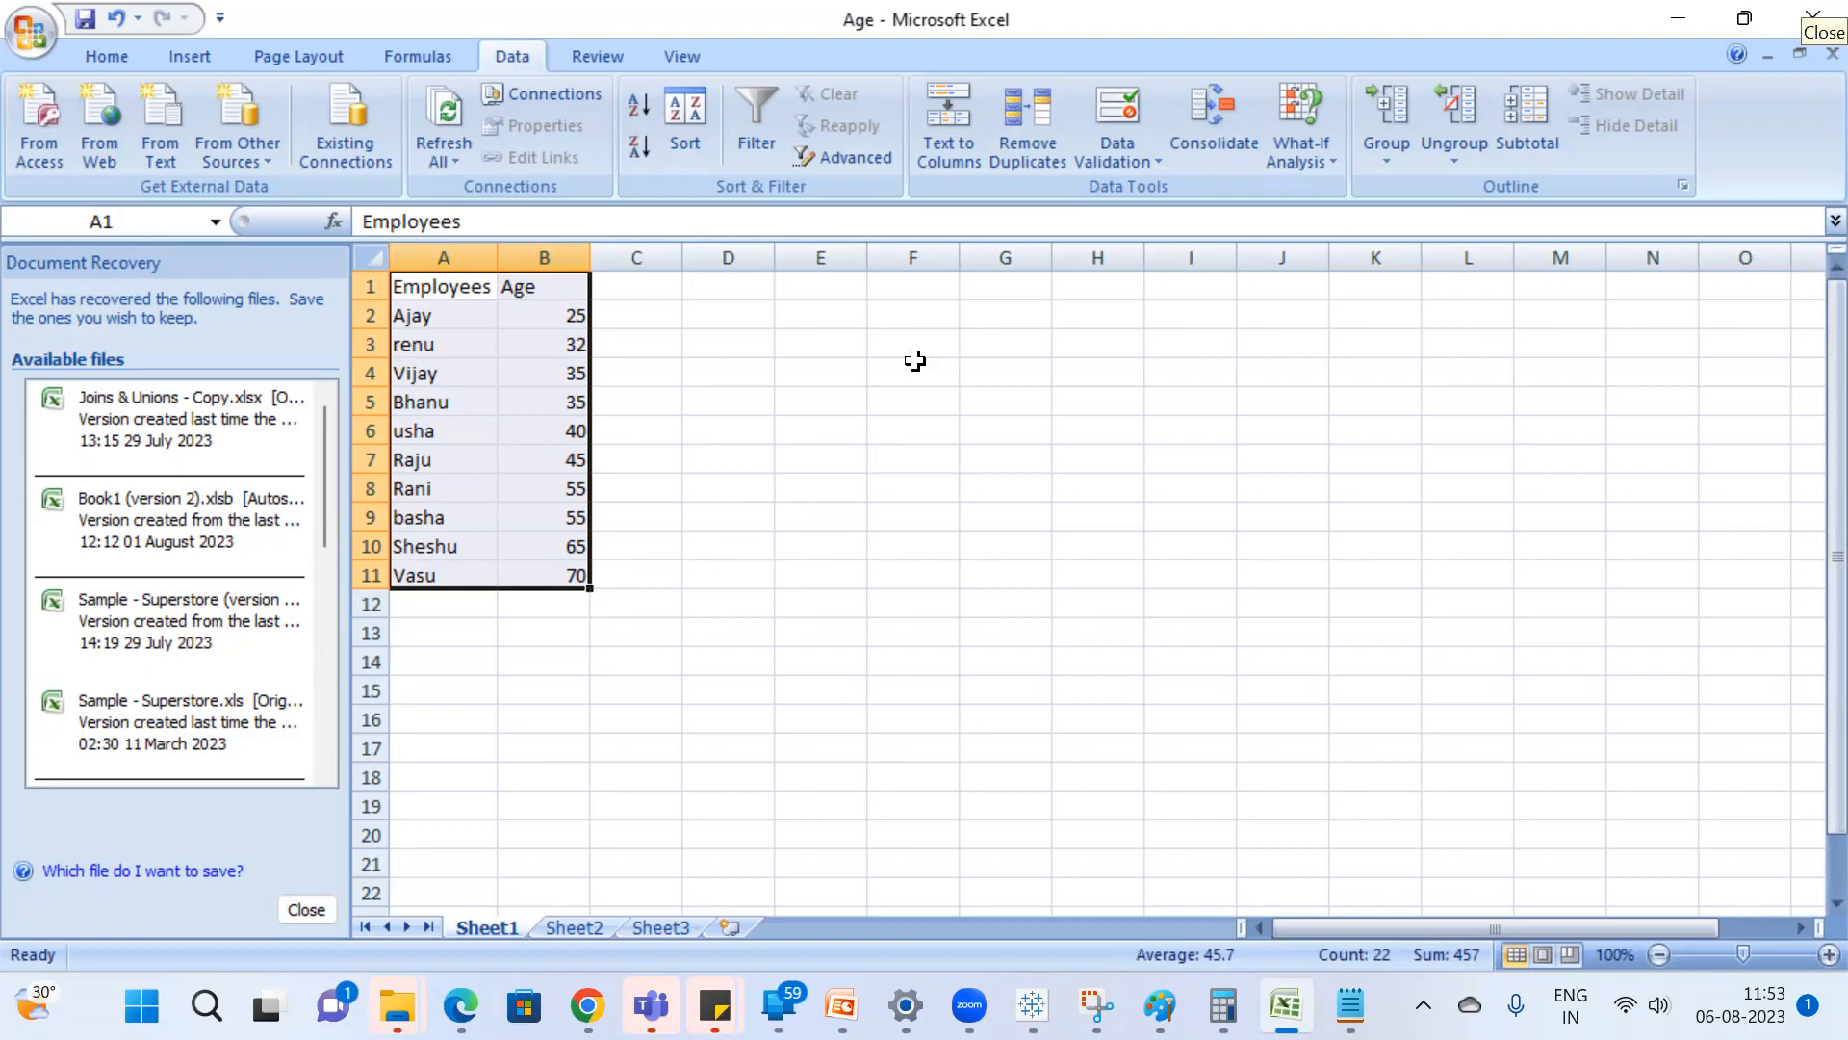
{"action": "left_click", "coordinate": [510, 314]}
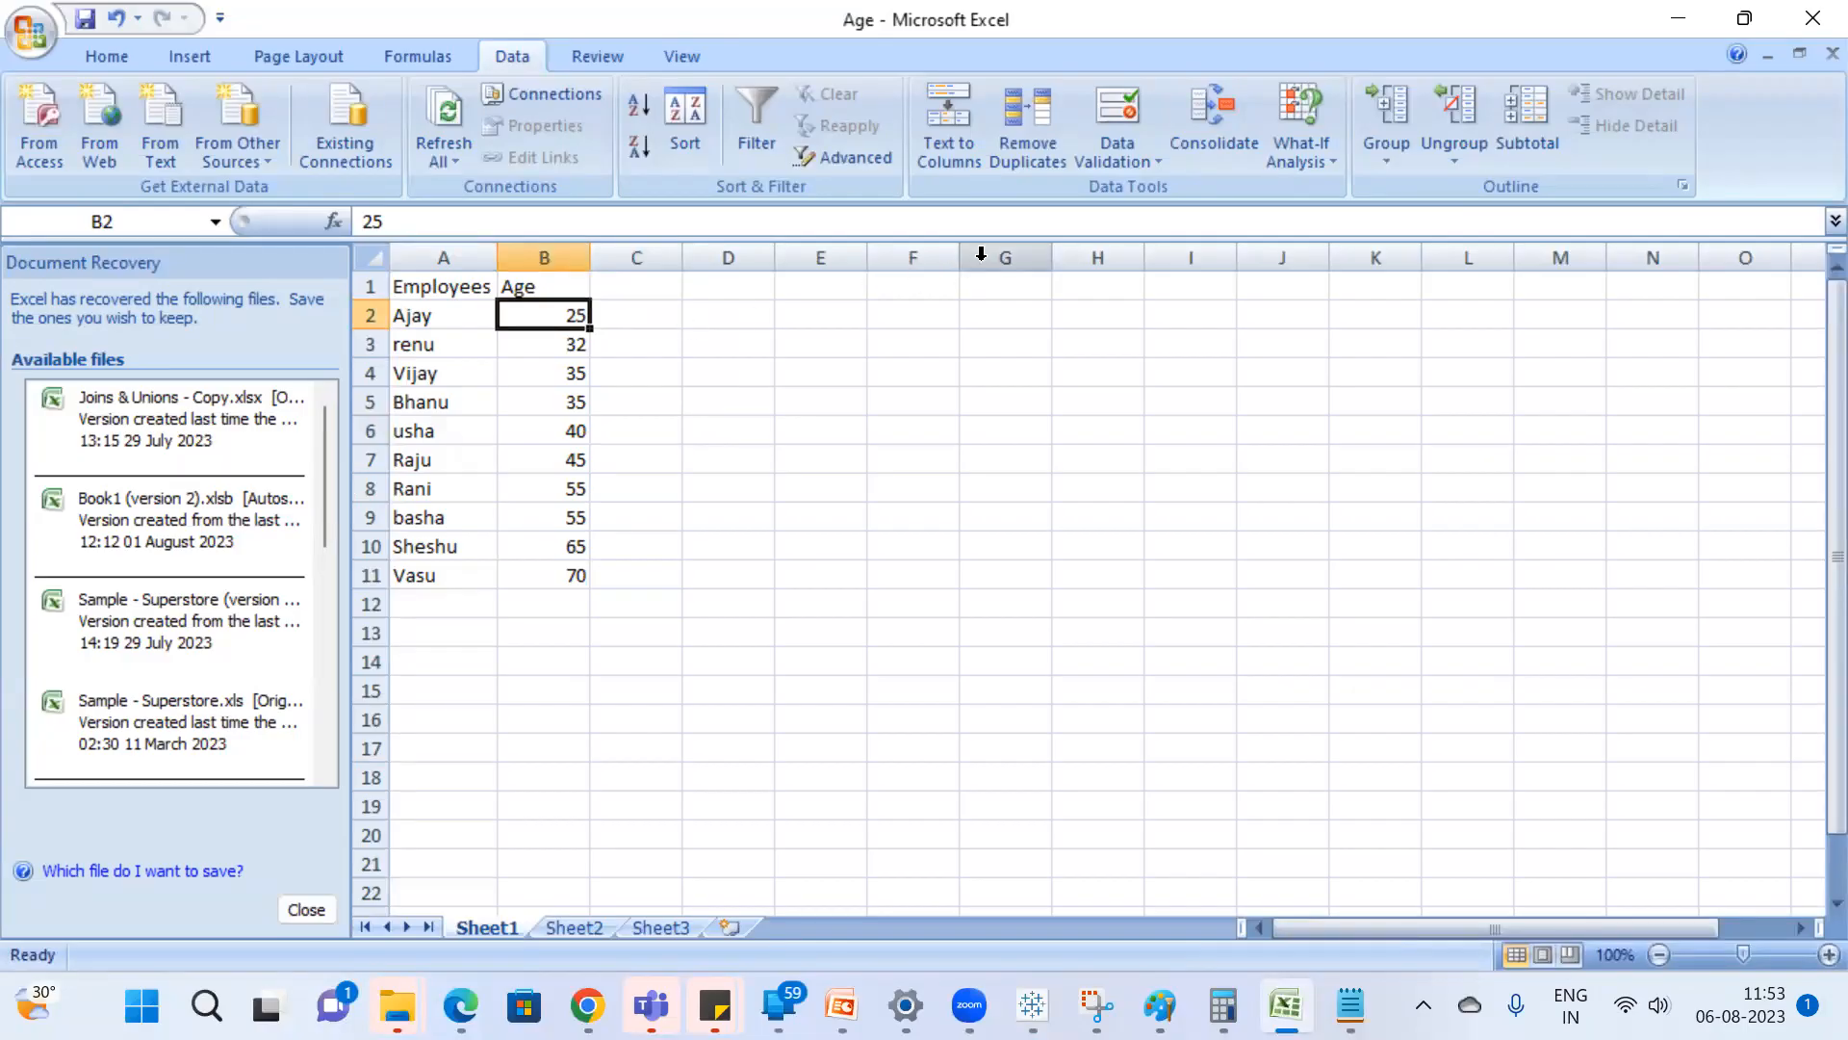
{"action": "left_click", "coordinate": [572, 576]}
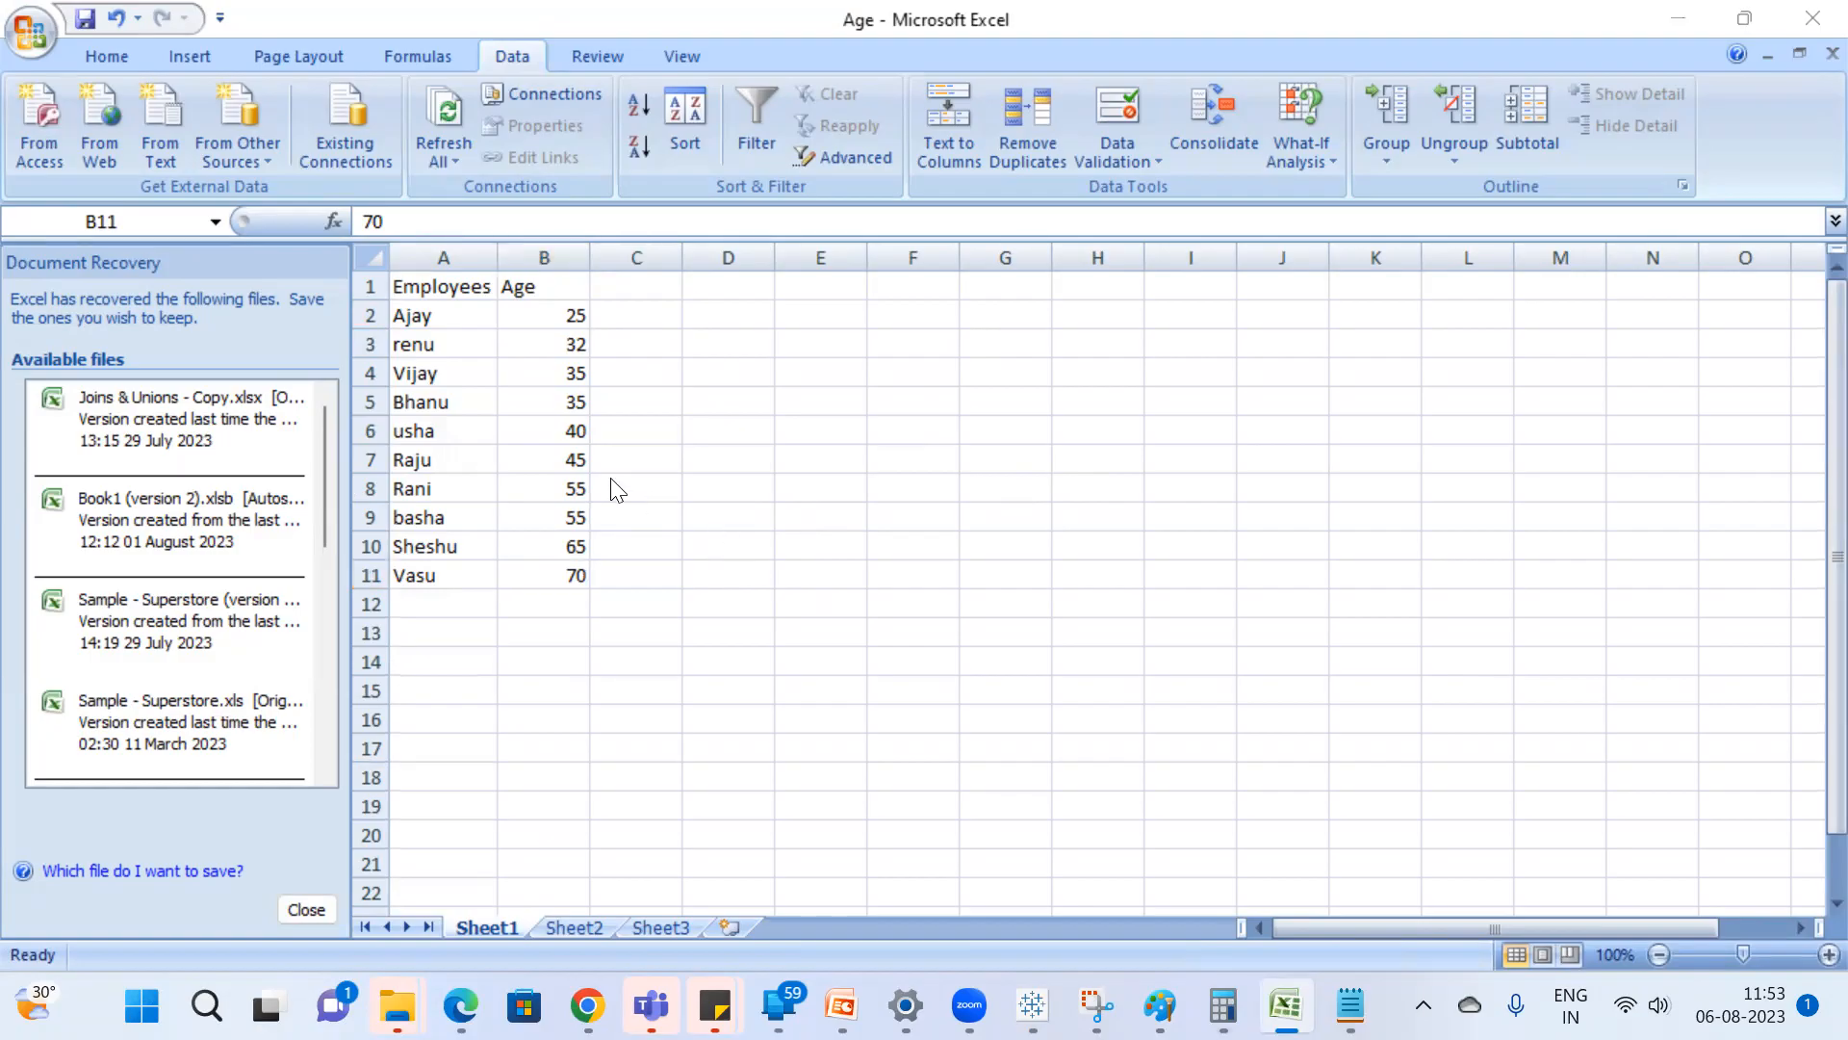
Return to Tableau and examine the marks at the Age box plot's lower hinge, upper hinge, upper whisker and lower whisker.
{"action": "key", "text": "alt+Tab"}
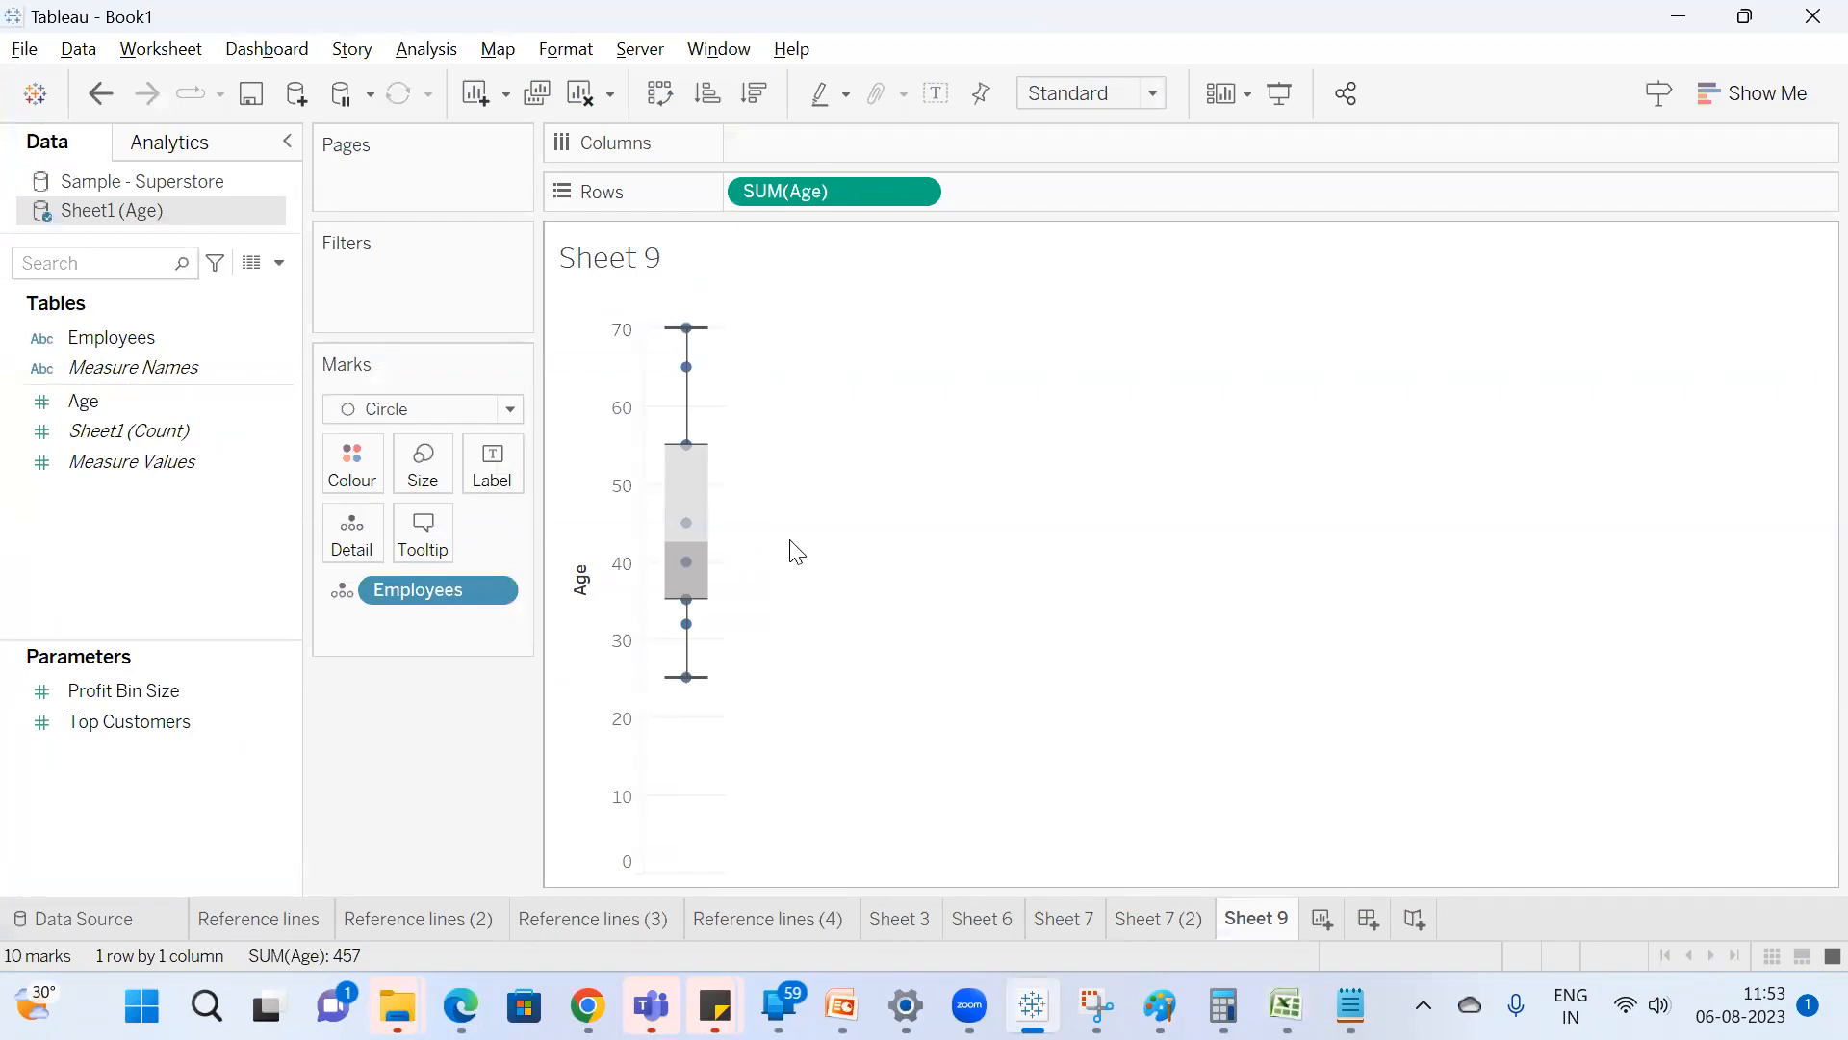
{"action": "mouse_move", "coordinate": [683, 608]}
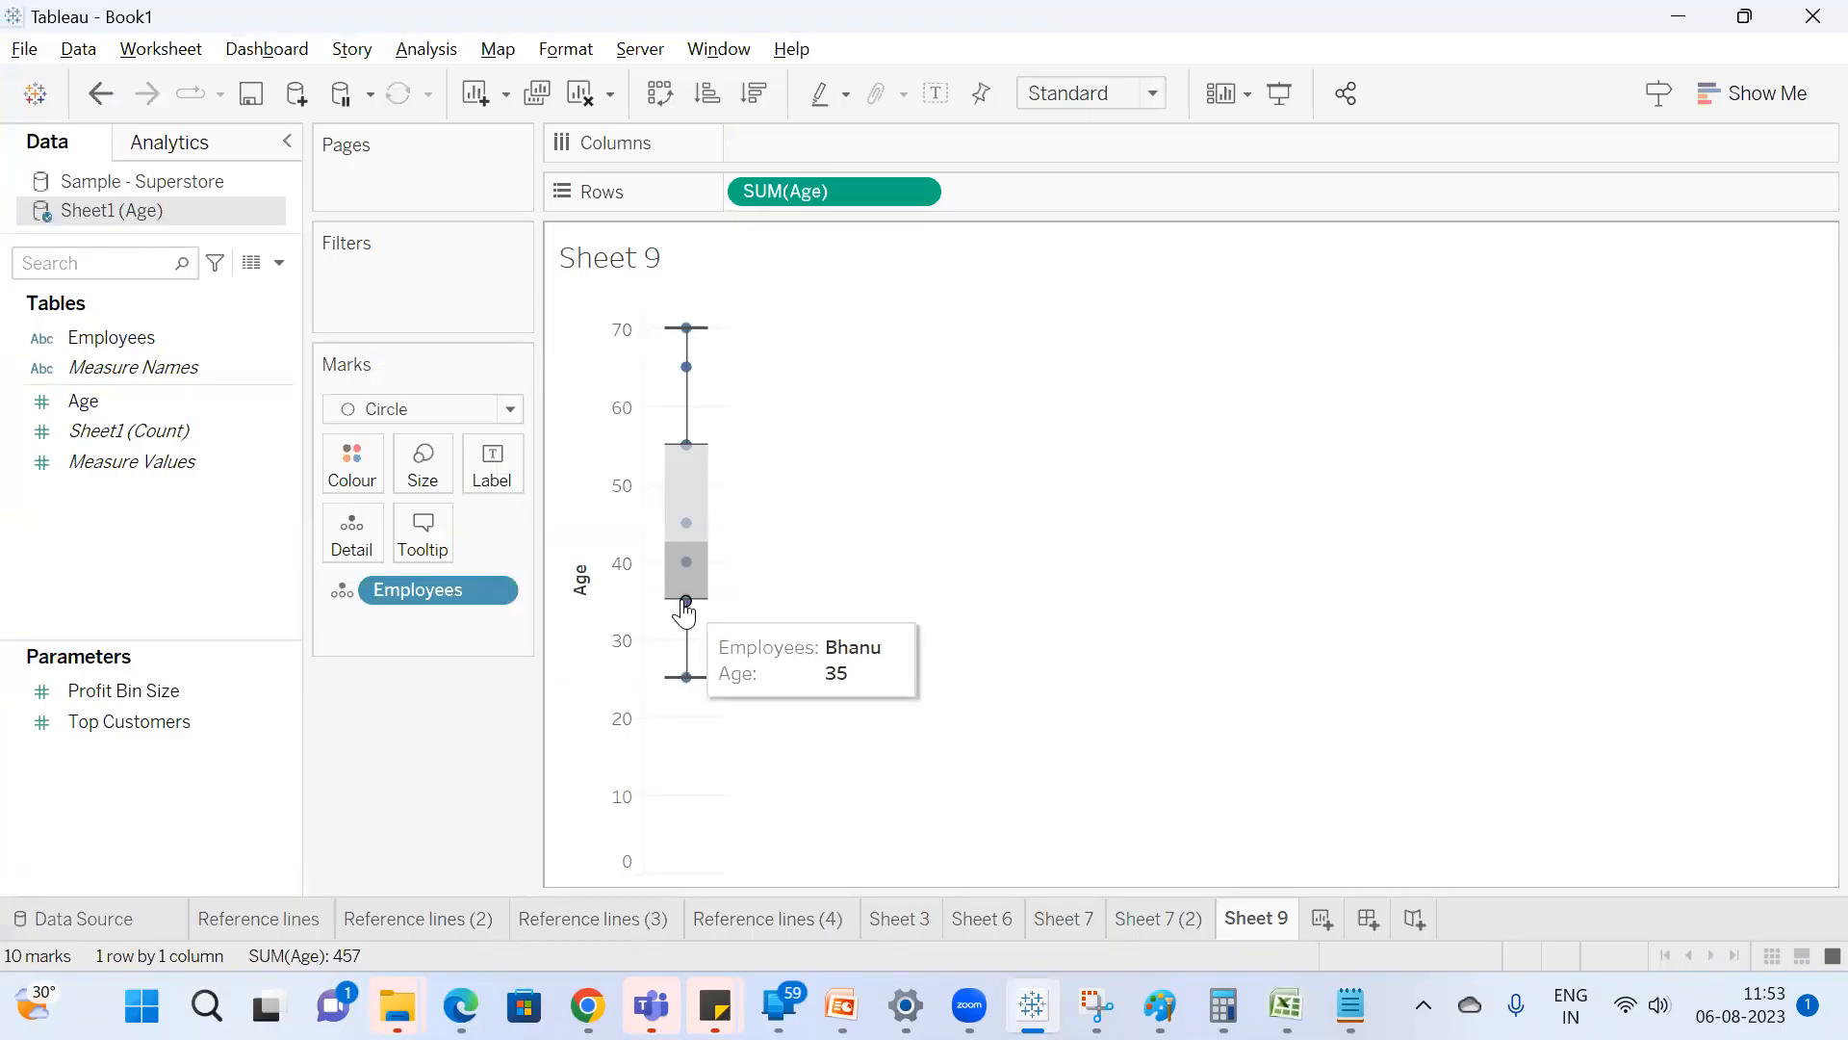
{"action": "mouse_move", "coordinate": [684, 448]}
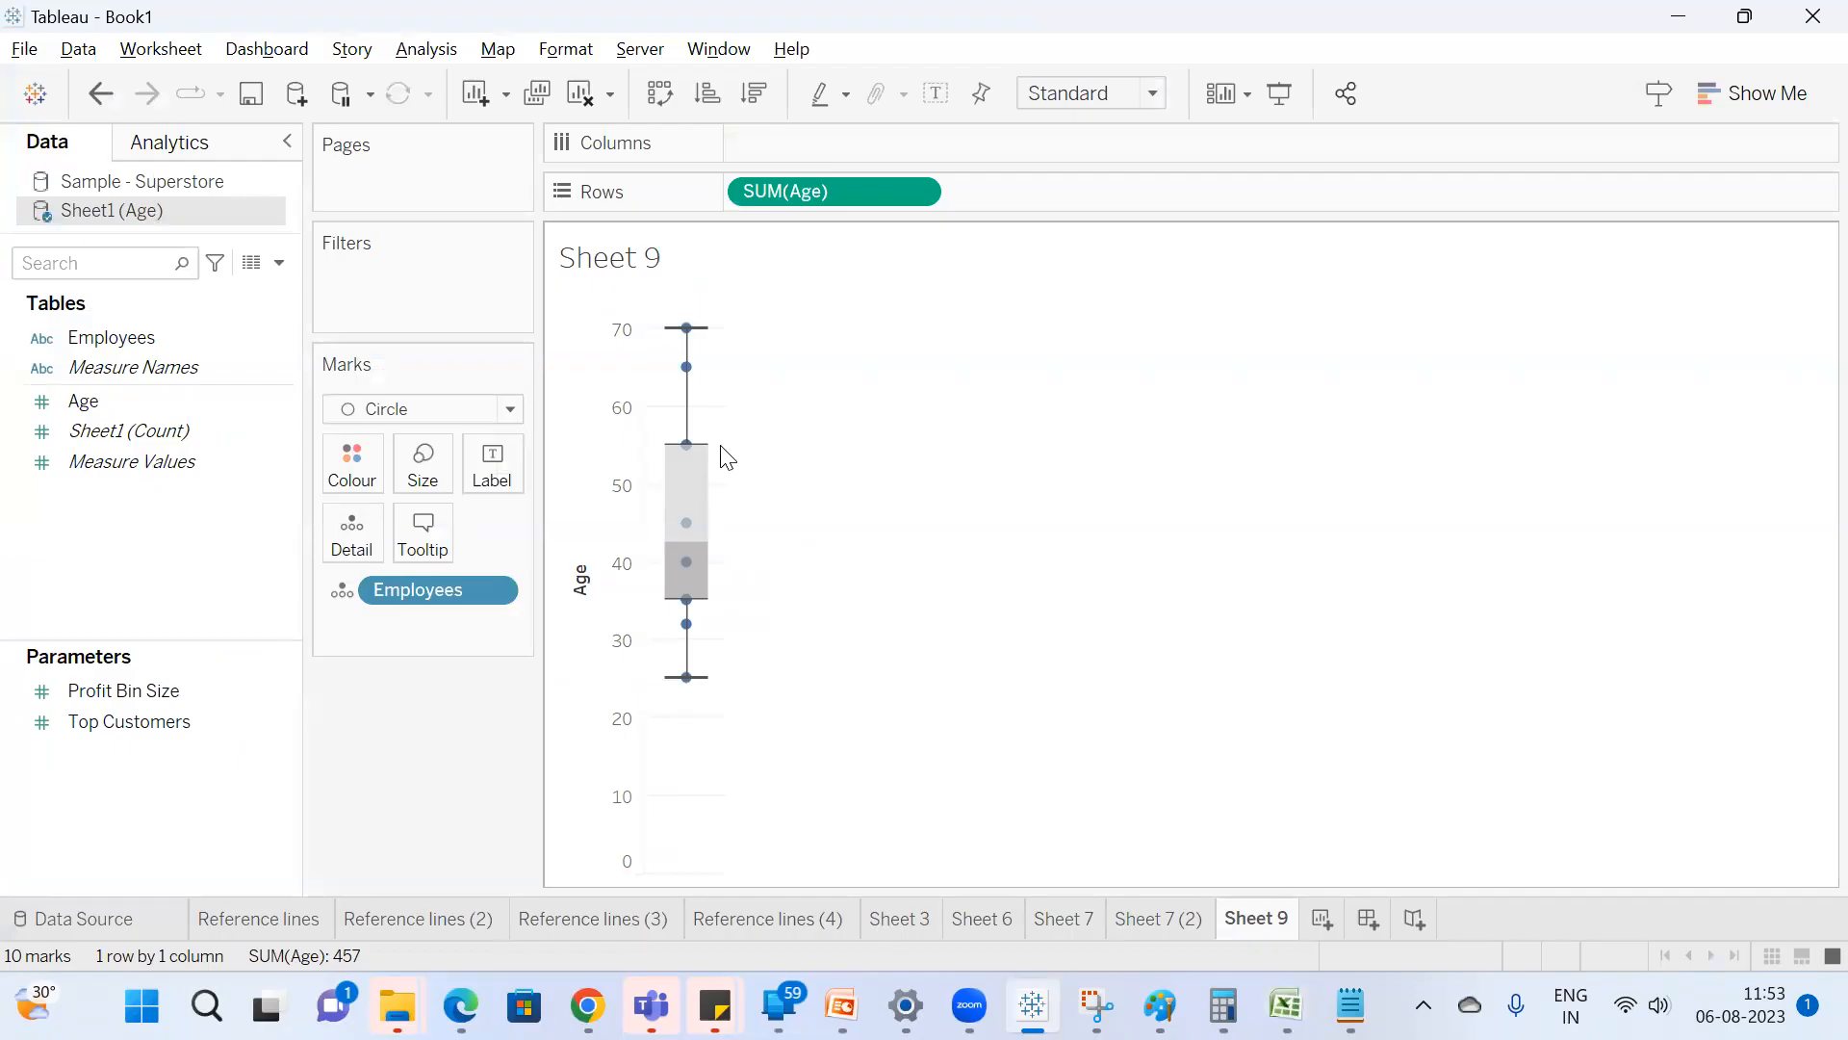
{"action": "mouse_move", "coordinate": [695, 330]}
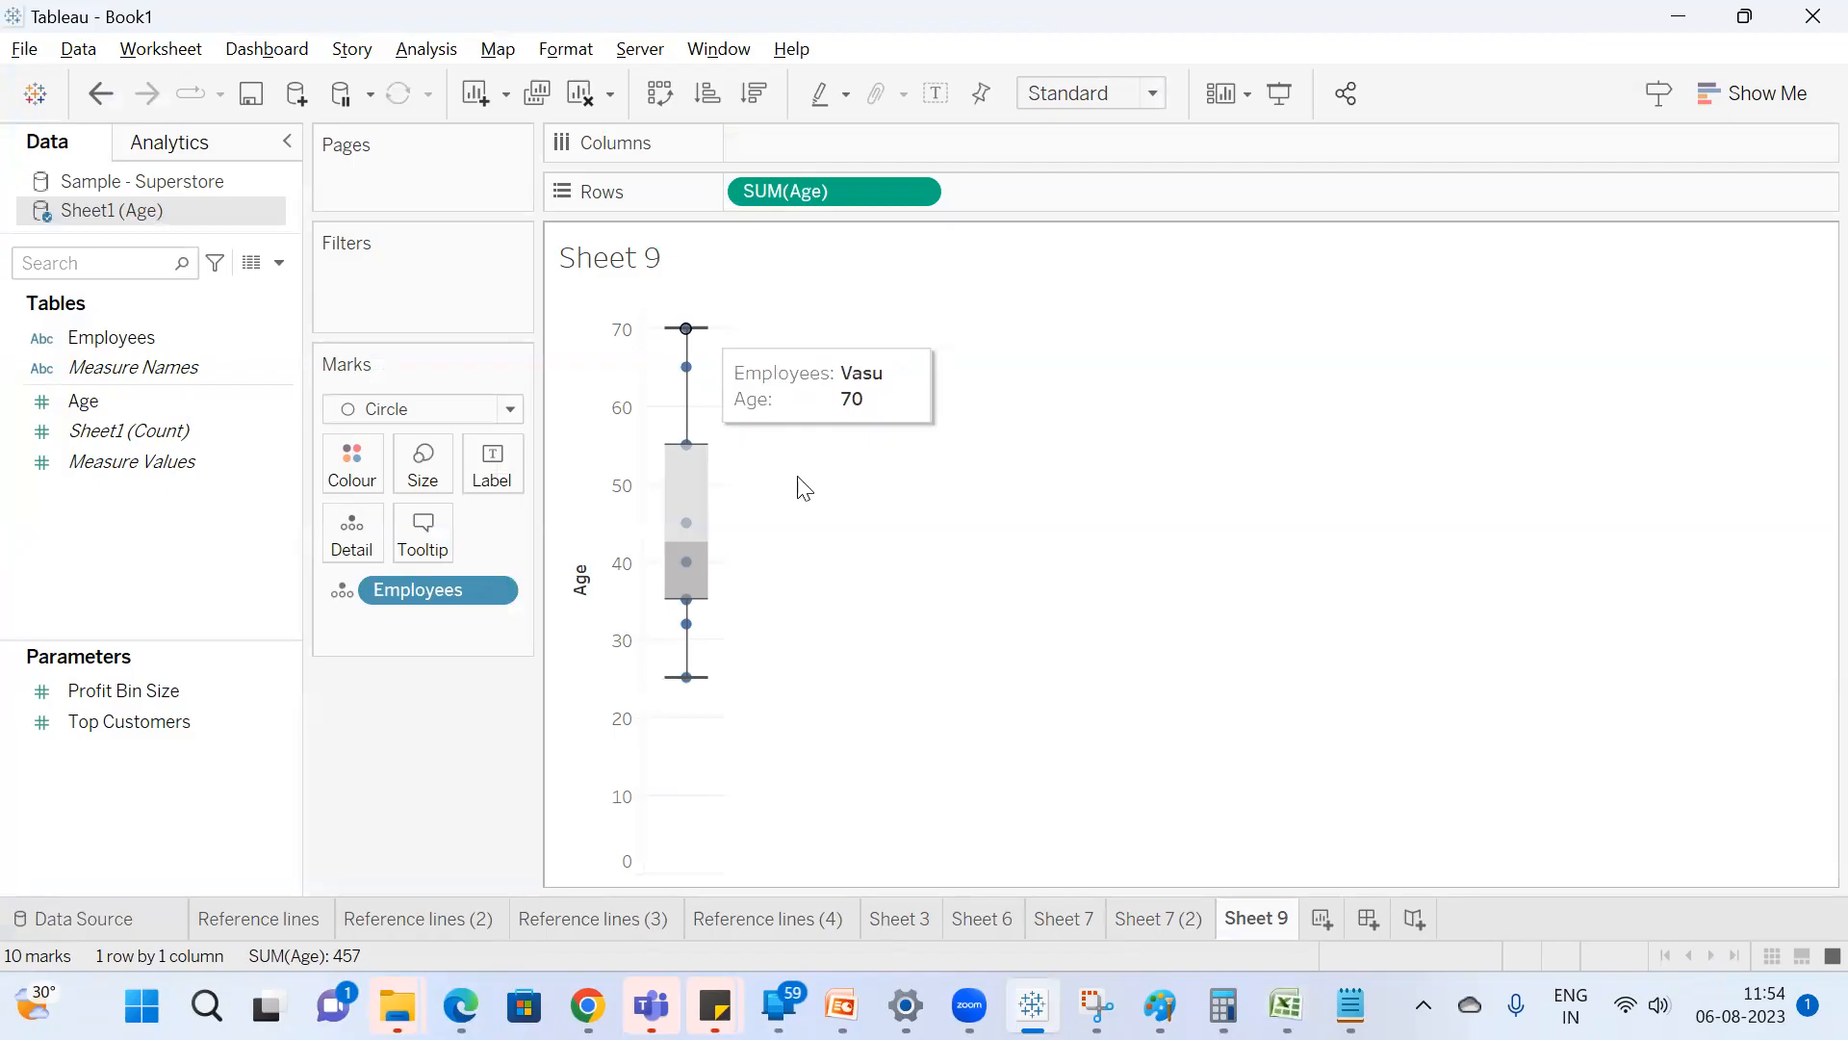
{"action": "mouse_move", "coordinate": [688, 683]}
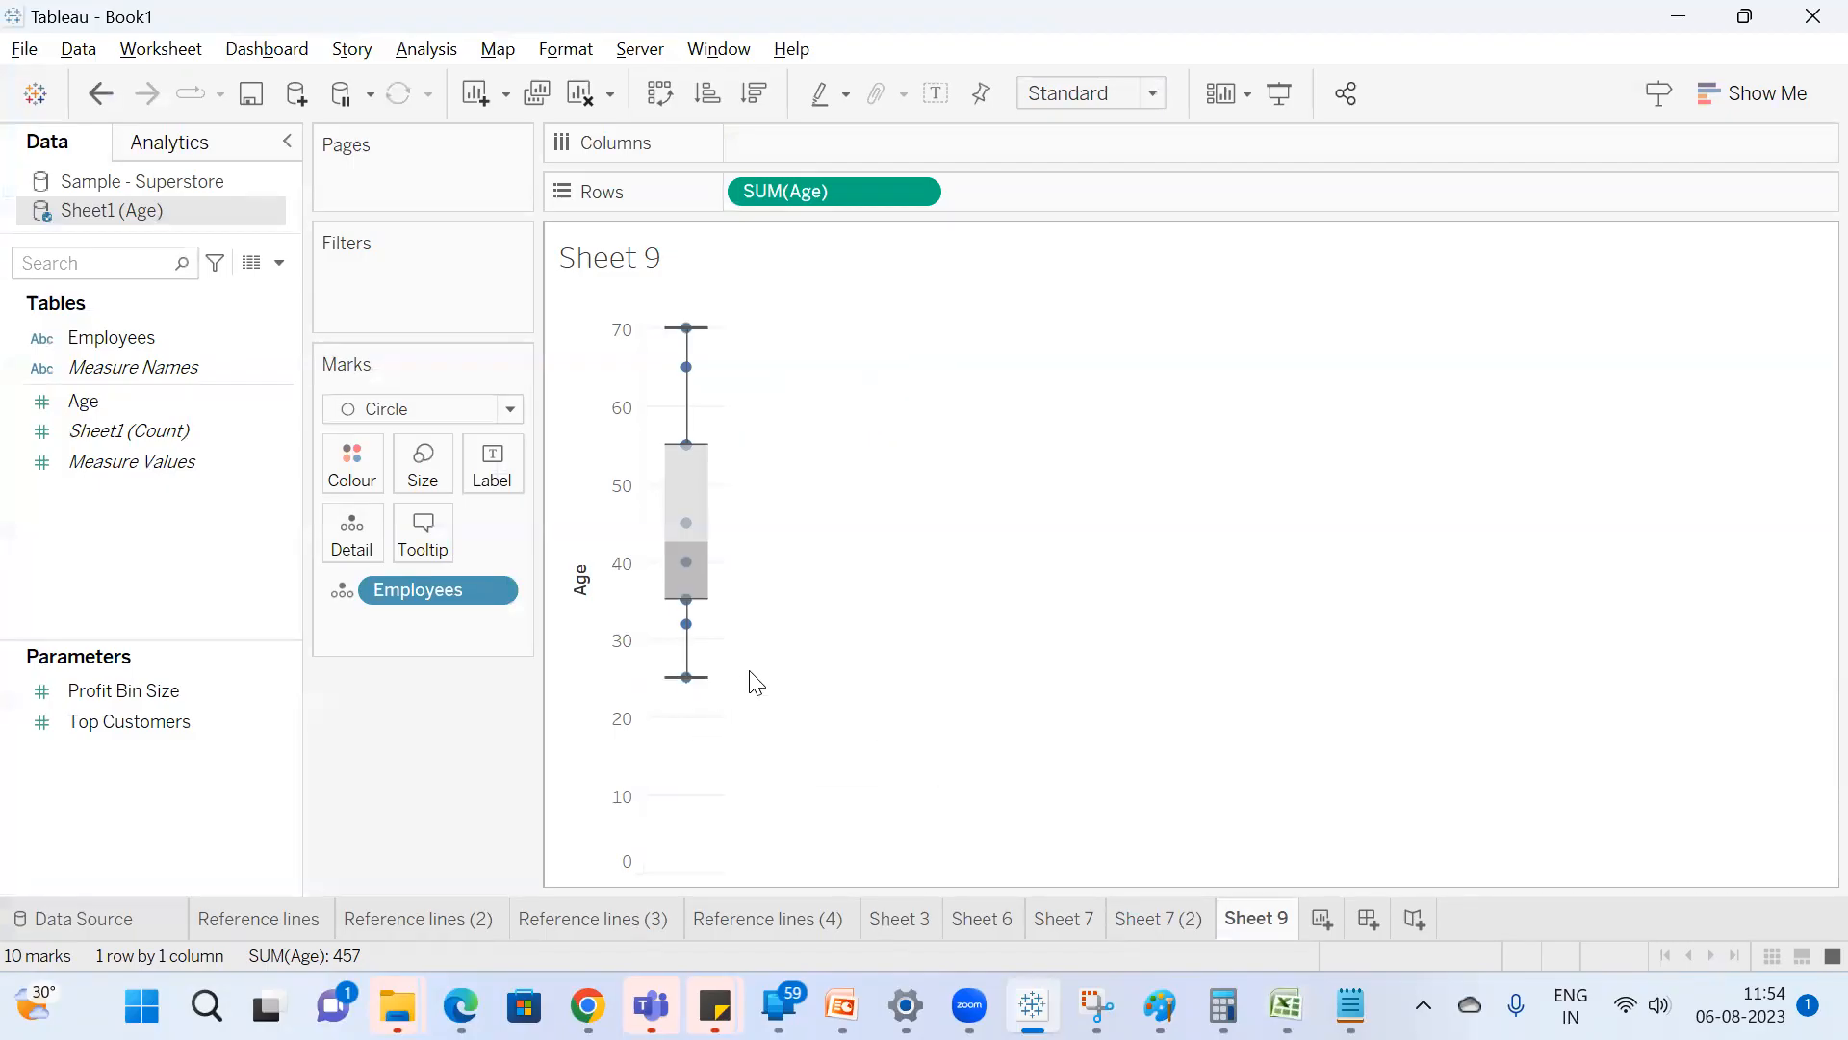
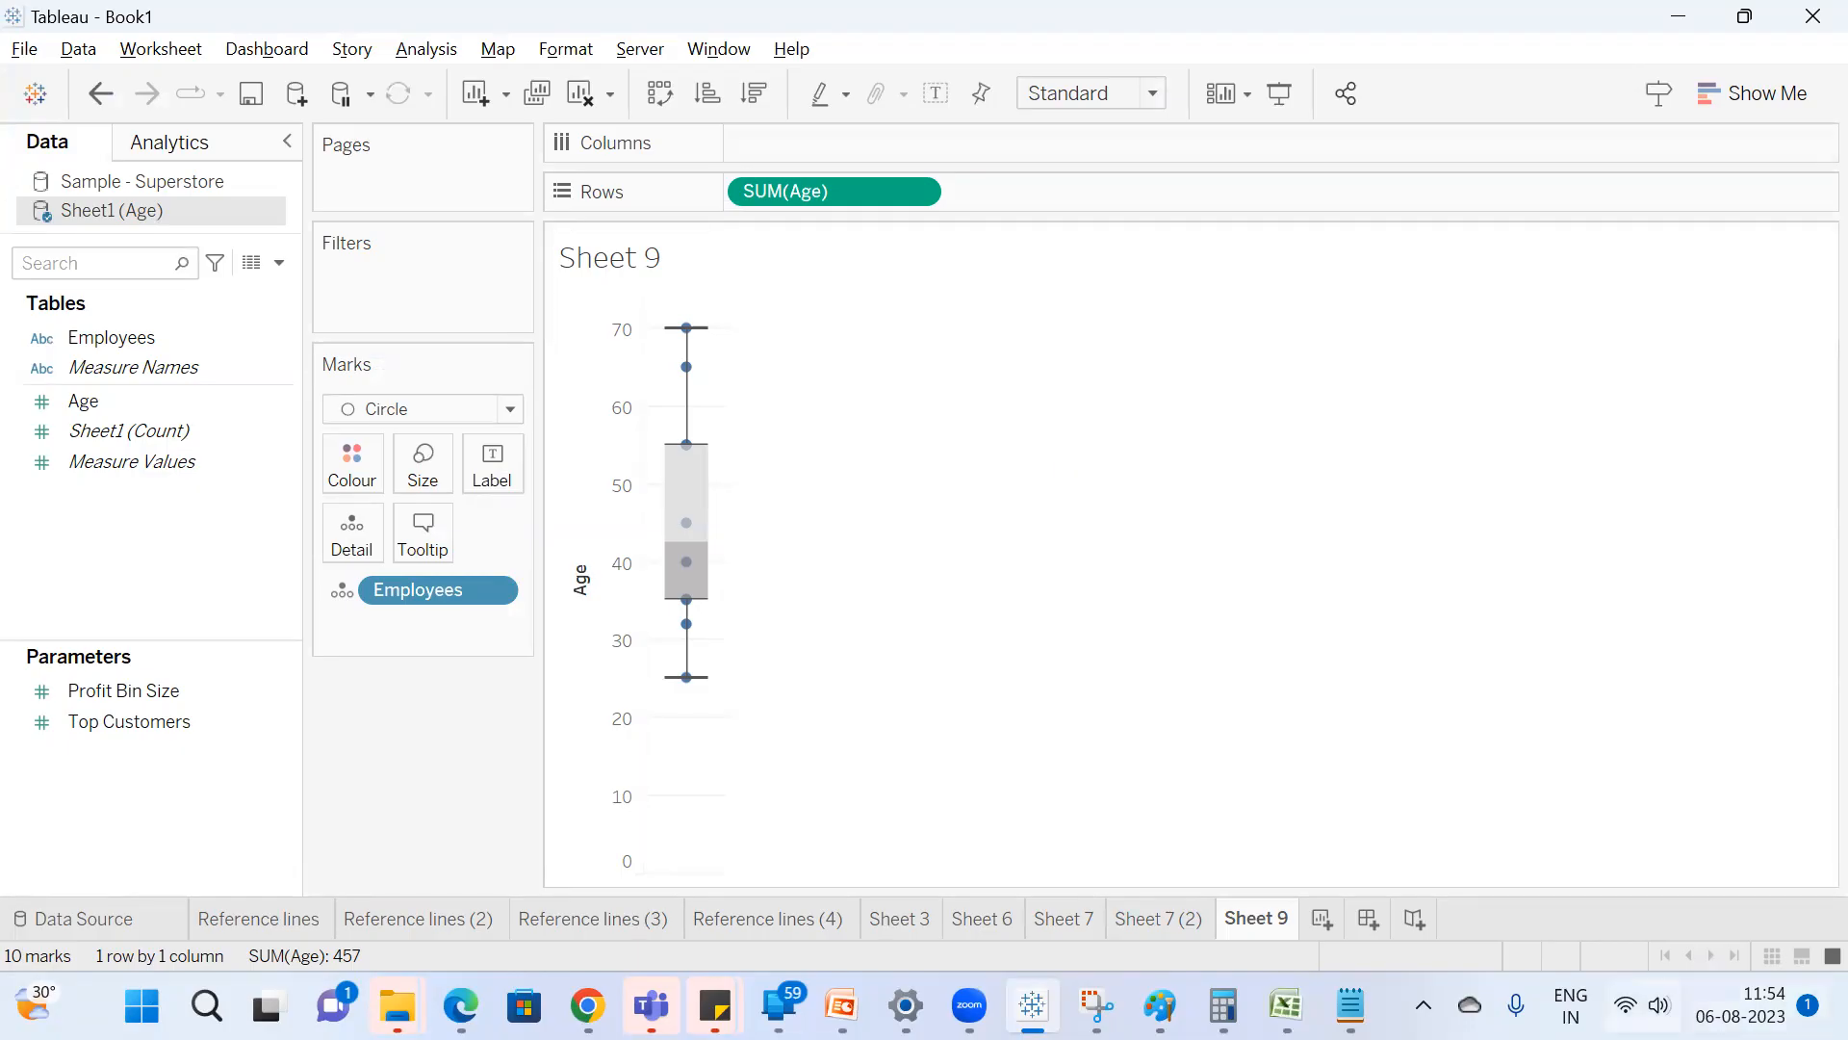
Switch to the Age workbook in Excel and set the ages in B3:B7 to 16, 27, 28, 30 and 32.
{"action": "mouse_move", "coordinate": [1286, 1006]}
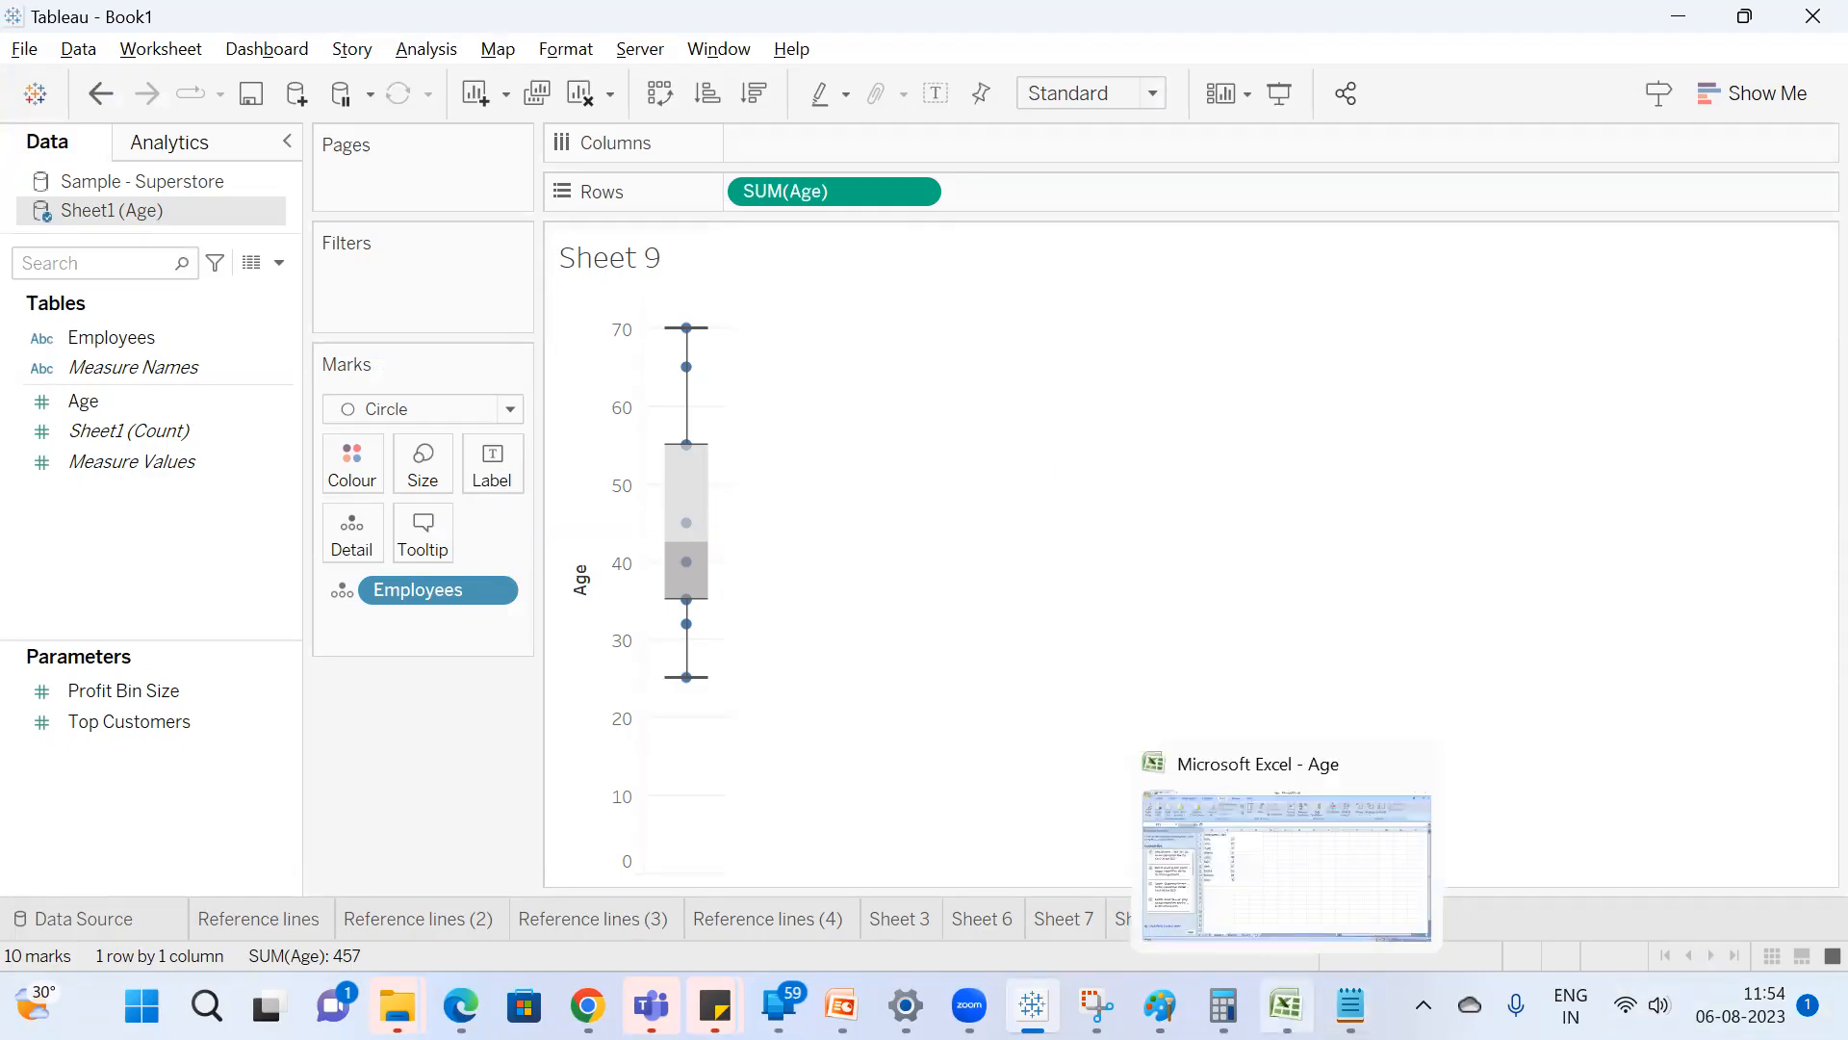
{"action": "left_click", "coordinate": [1303, 862]}
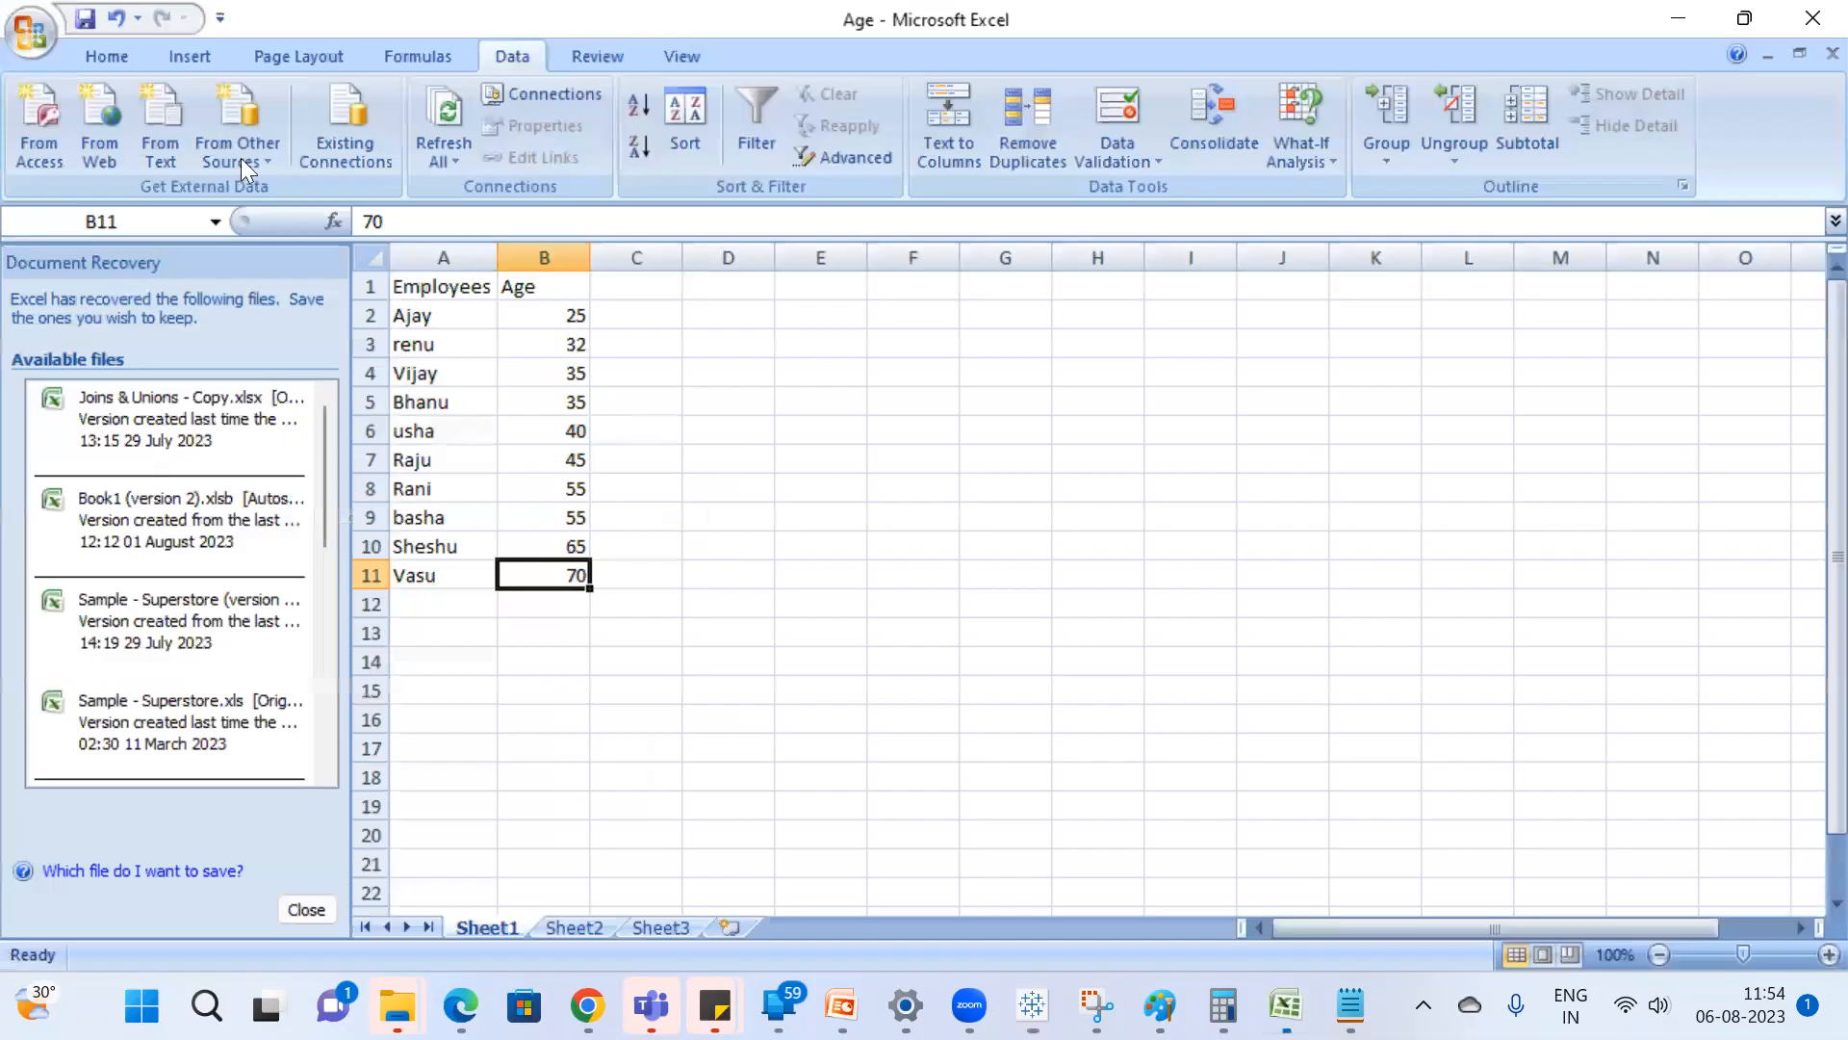
{"action": "left_click", "coordinate": [576, 339]}
{"action": "type", "text": "16"}
{"action": "key", "text": "Return"}
{"action": "type", "text": "27"}
{"action": "key", "text": "Return"}
{"action": "type", "text": "28"}
{"action": "key", "text": "Return"}
{"action": "type", "text": "30"}
{"action": "key", "text": "Return"}
{"action": "type", "text": "32"}
{"action": "key", "text": "Return"}
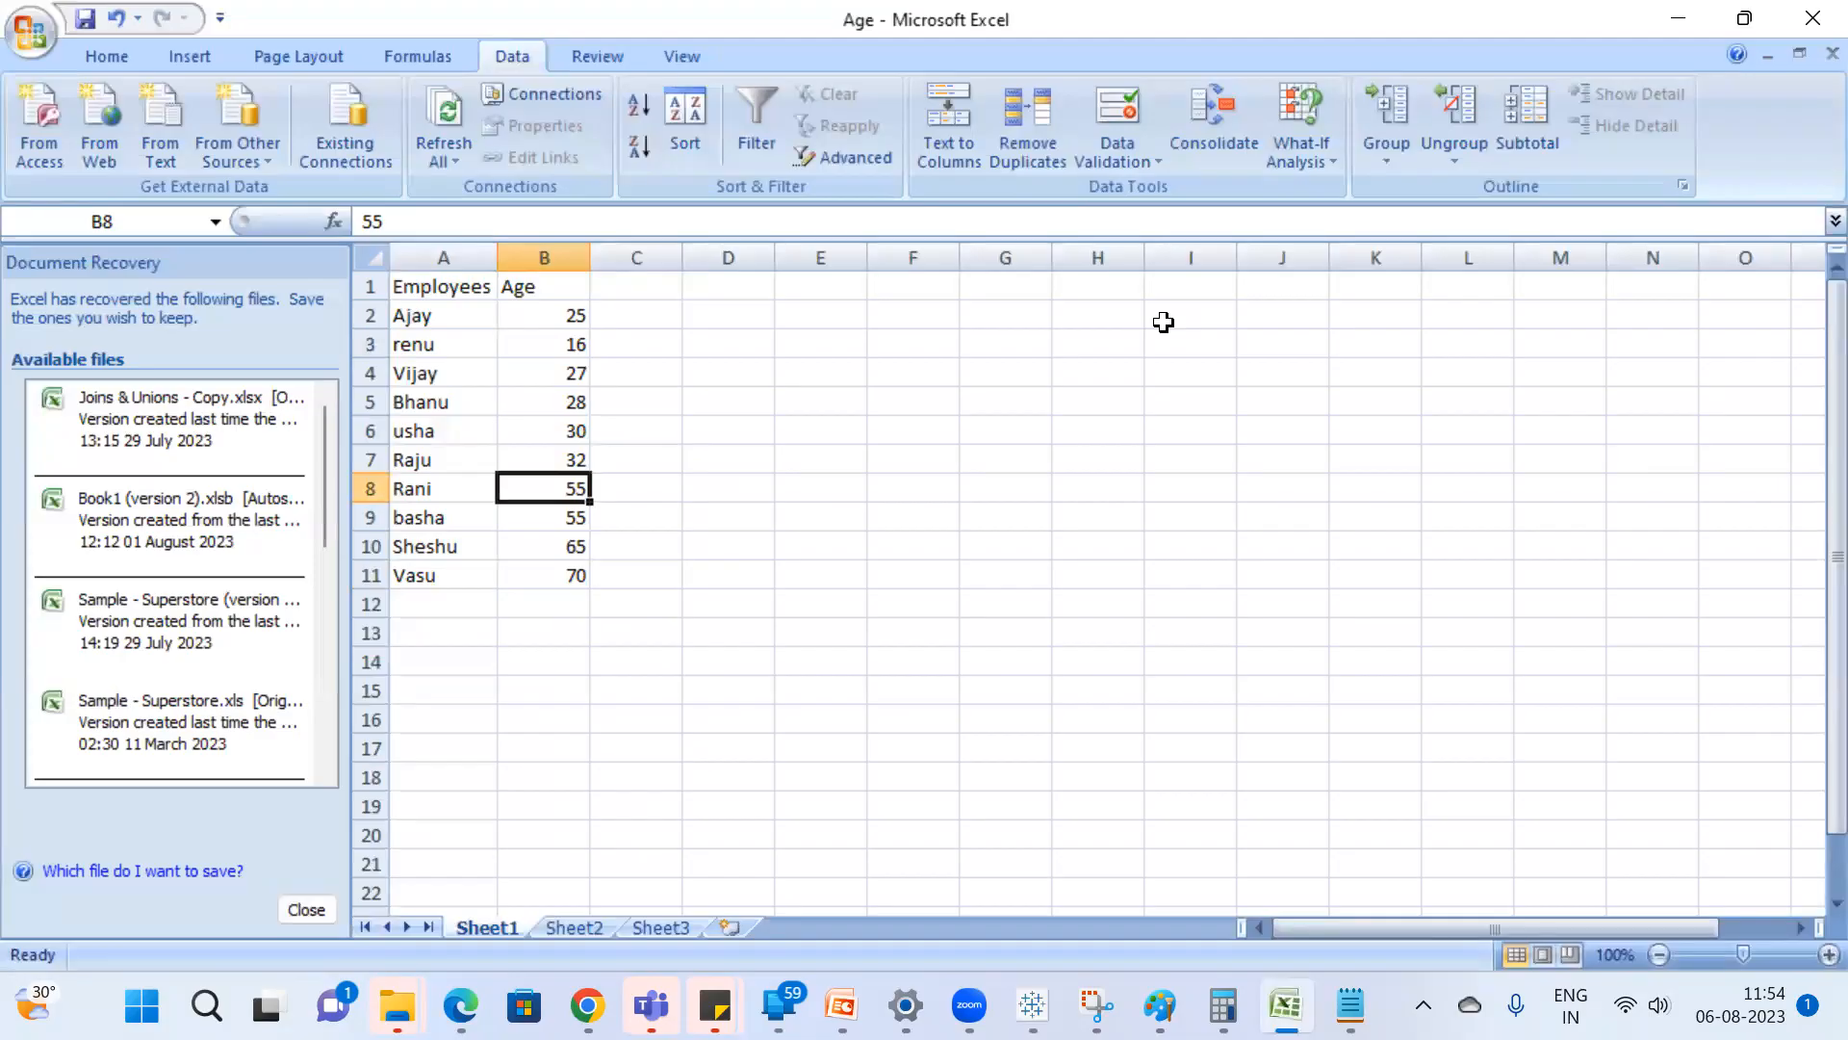
Set the ages in B8:B10 to 27, 26 and 24.
{"action": "type", "text": "27"}
{"action": "key", "text": "Return"}
{"action": "type", "text": "26"}
{"action": "key", "text": "Return"}
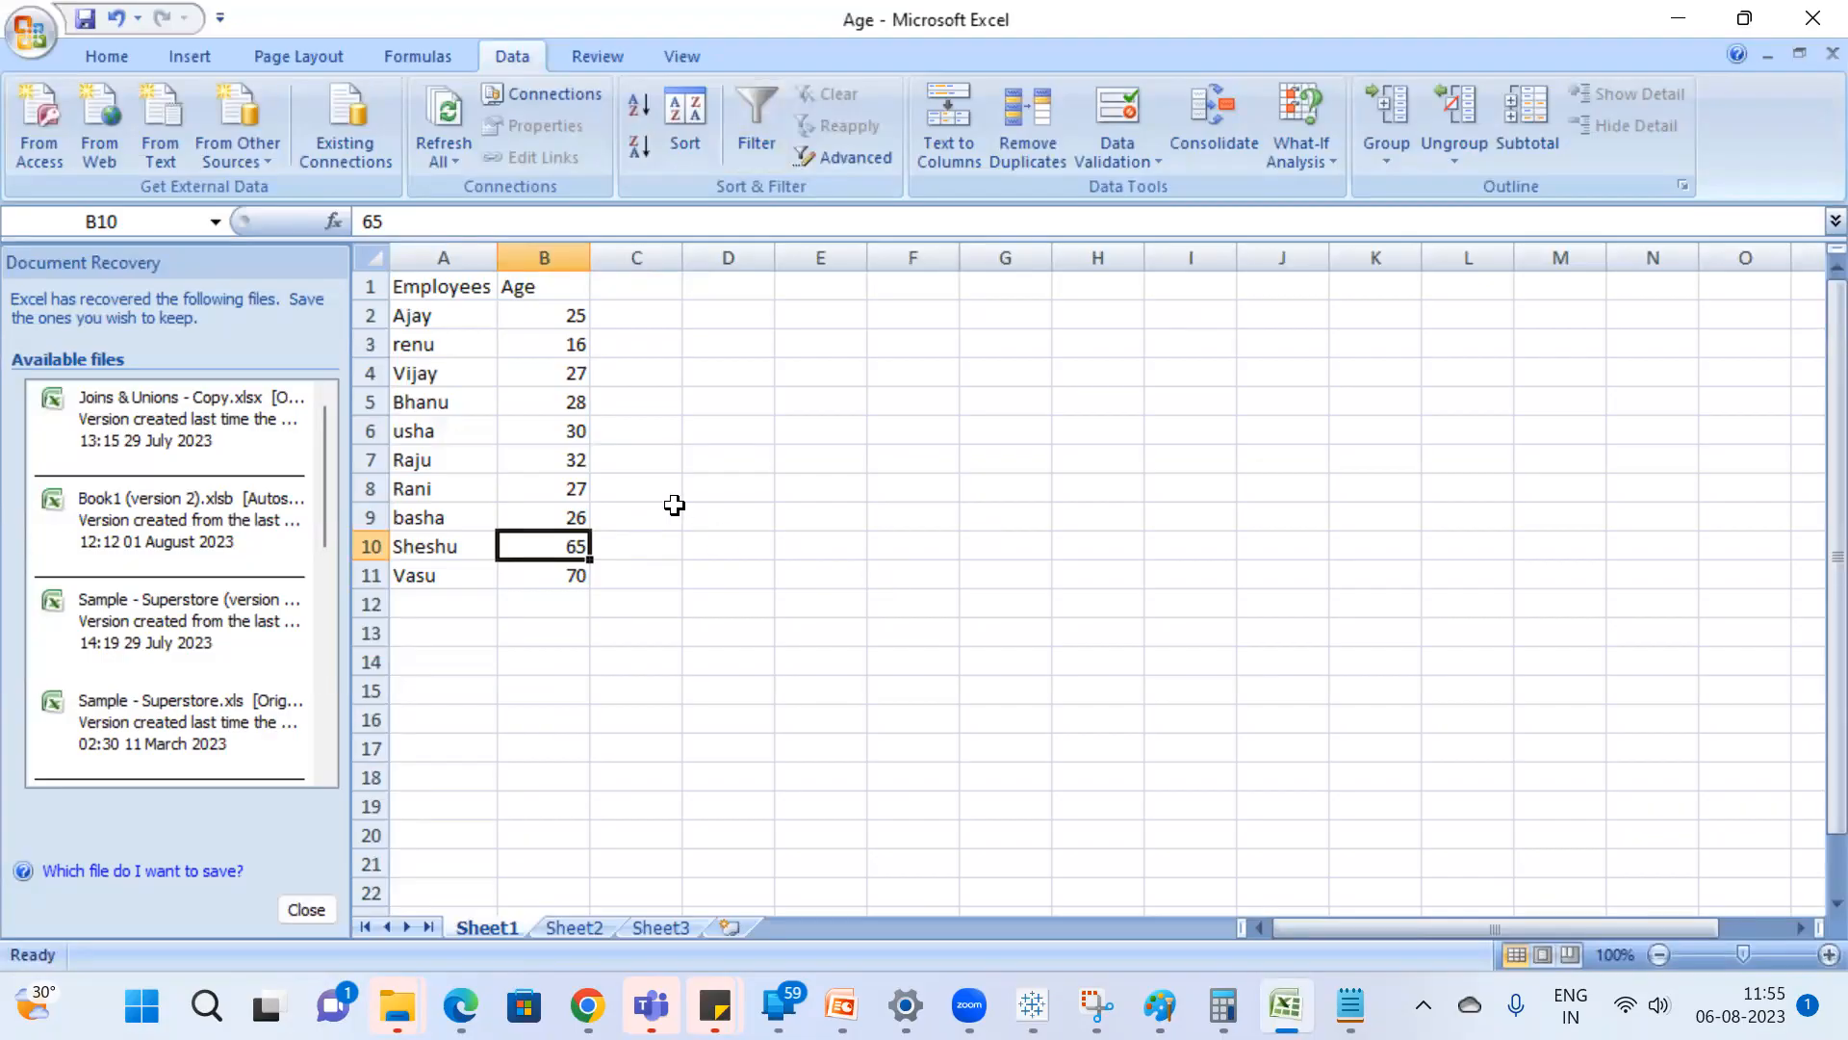
{"action": "type", "text": "243"}
{"action": "key", "text": "BackSpace"}
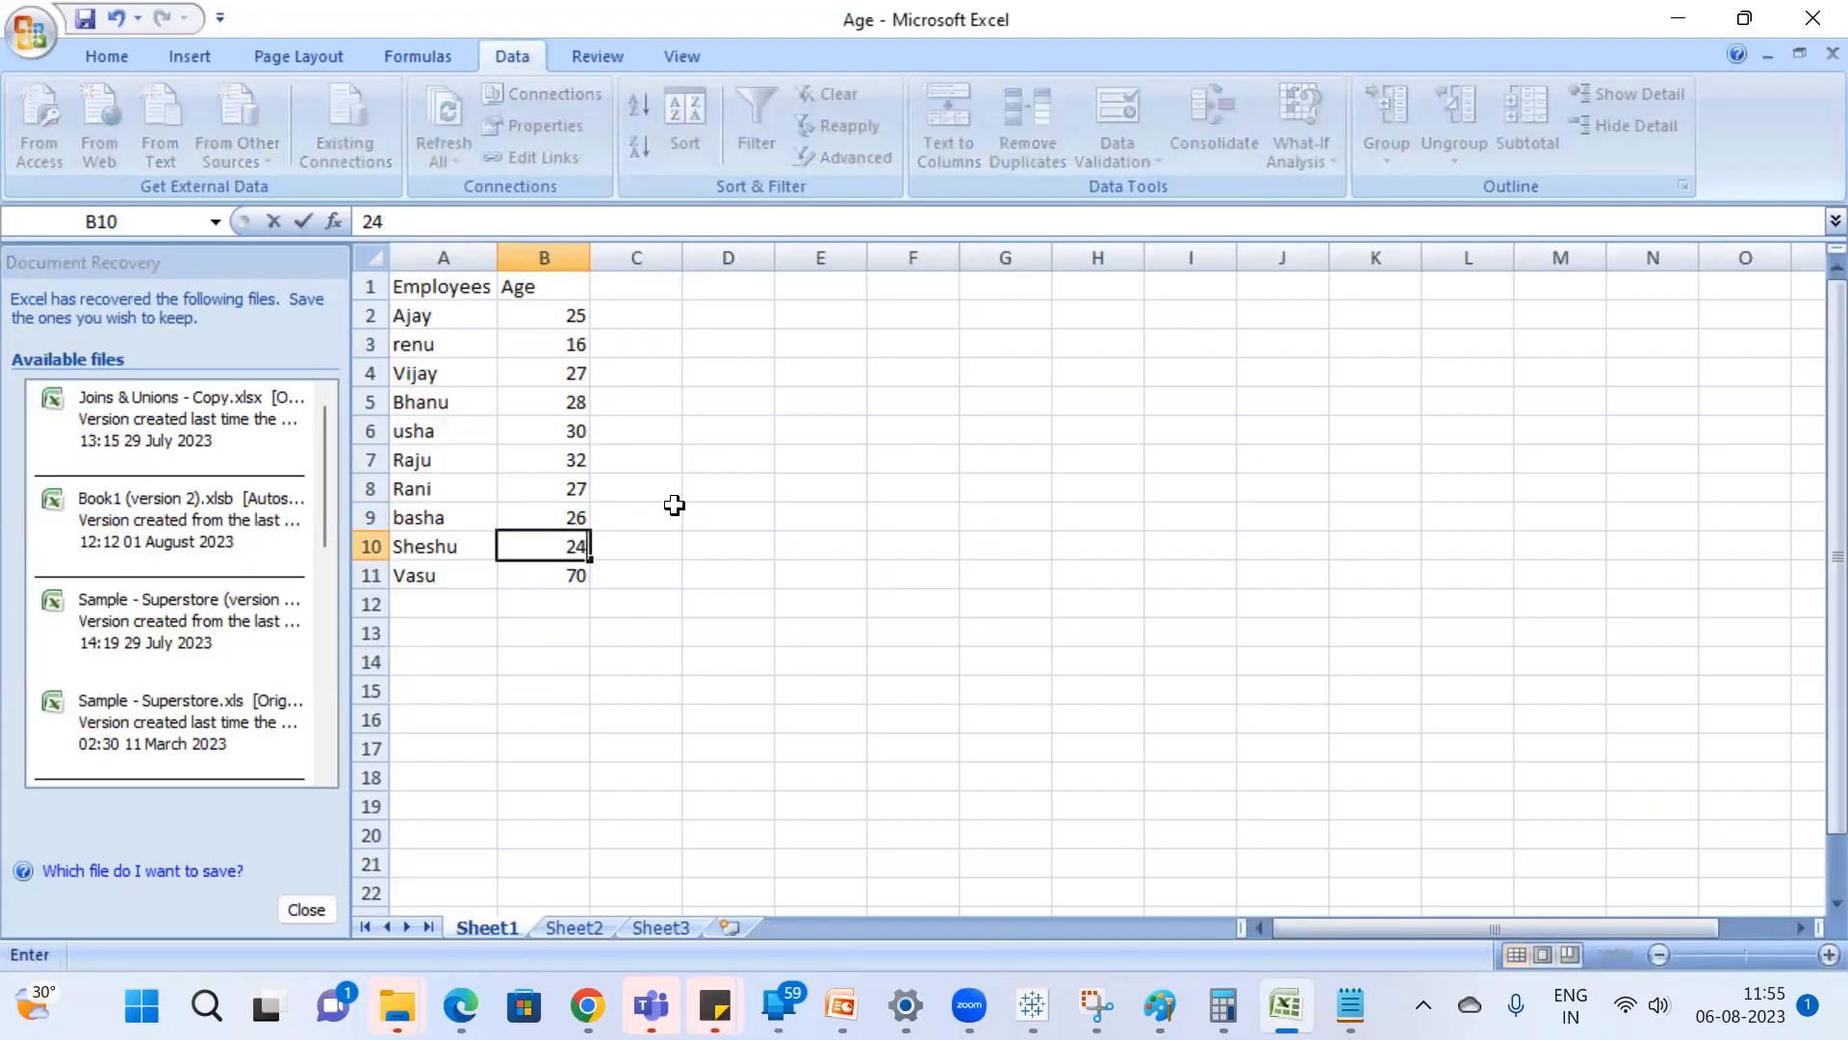
{"action": "key", "text": "Return"}
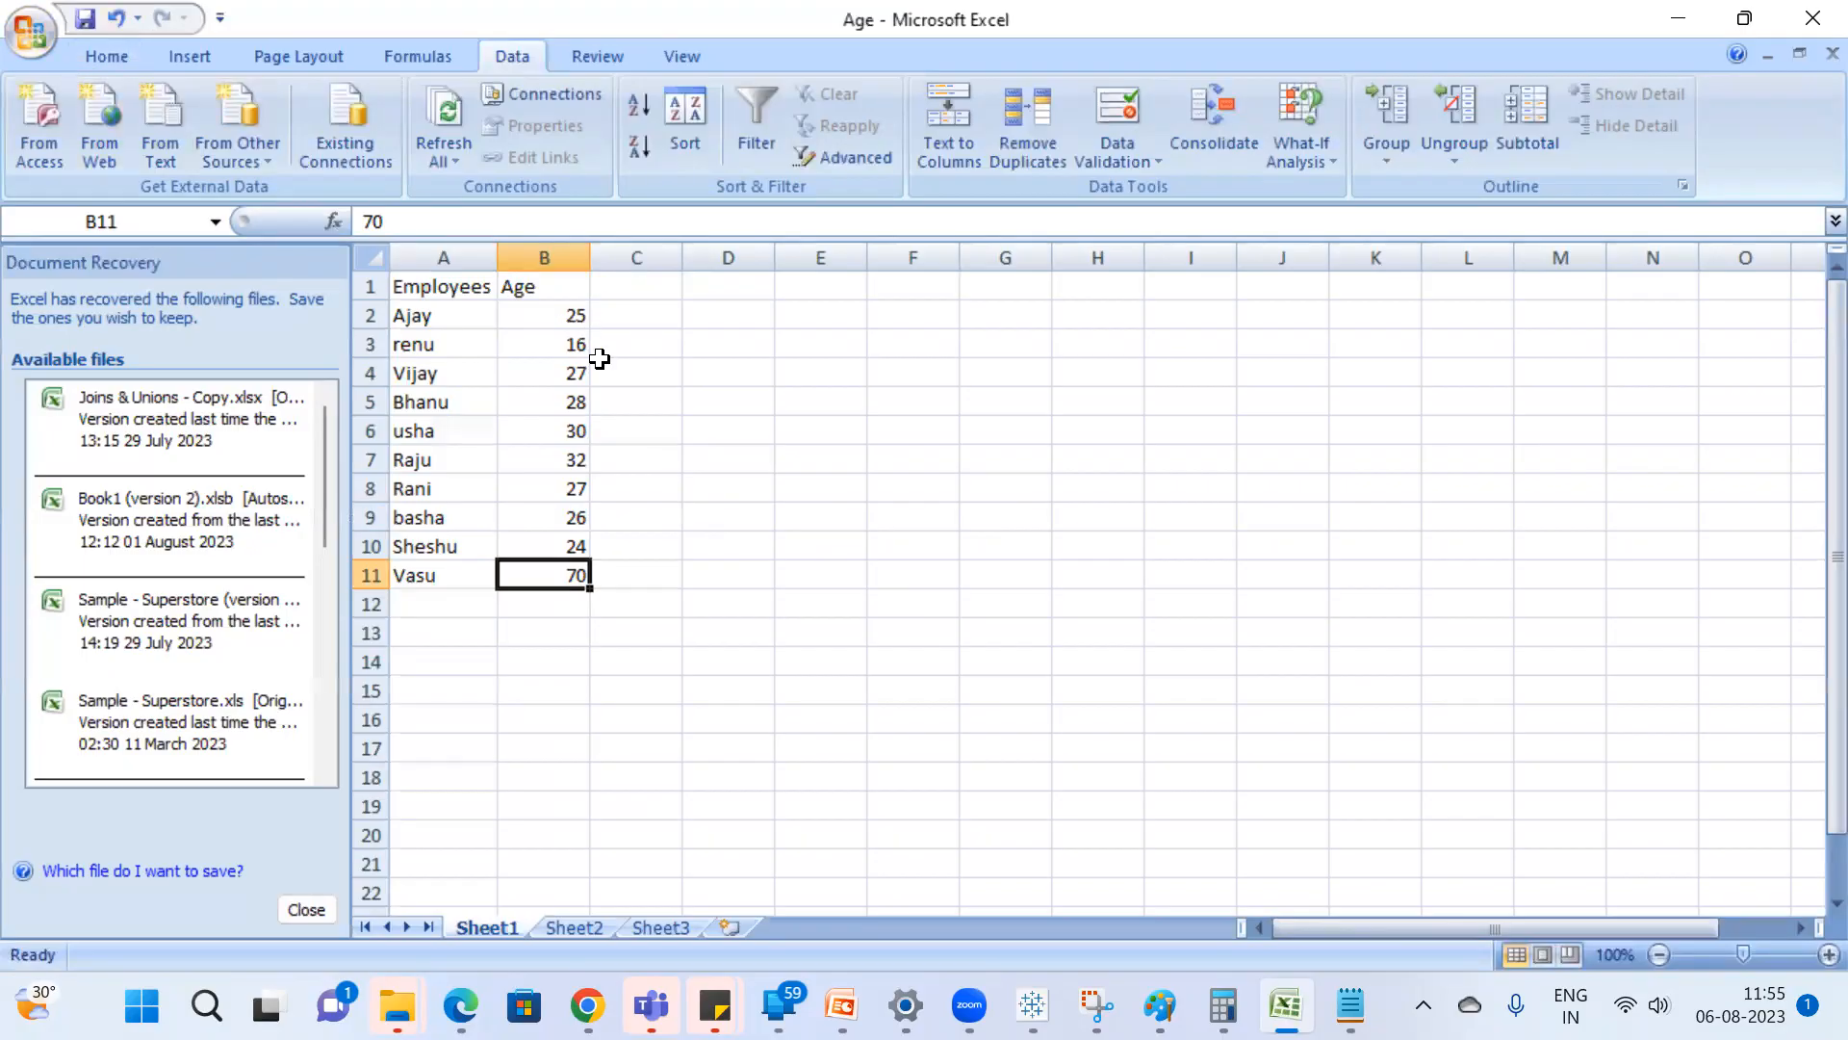
Change the age in B3 to 26 and save the Age workbook.
{"action": "left_click", "coordinate": [570, 347]}
{"action": "type", "text": "26"}
{"action": "key", "text": "Return"}
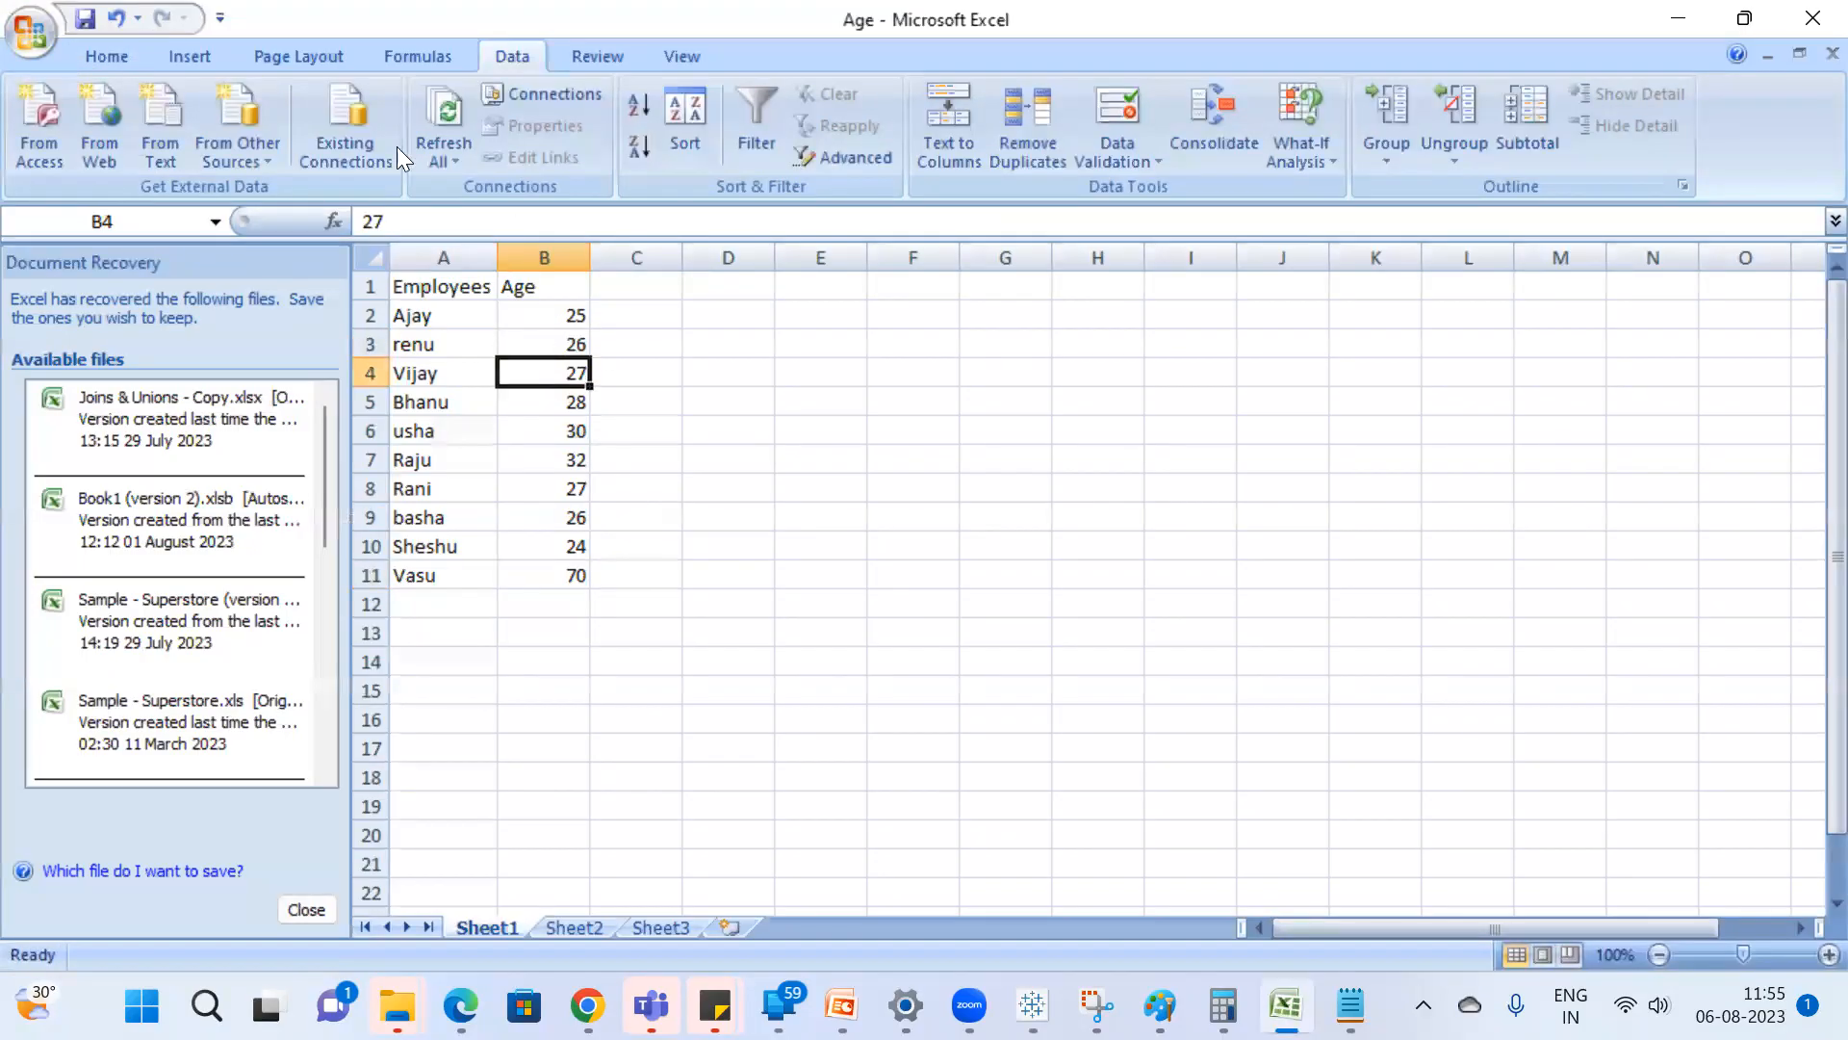
{"action": "left_click", "coordinate": [92, 21]}
Switch to Tableau, refresh the Sheet1 (Age) data source and examine the box plot's summary and its isolated upper mark.
{"action": "key", "text": "alt+Tab"}
{"action": "right_click", "coordinate": [181, 215]}
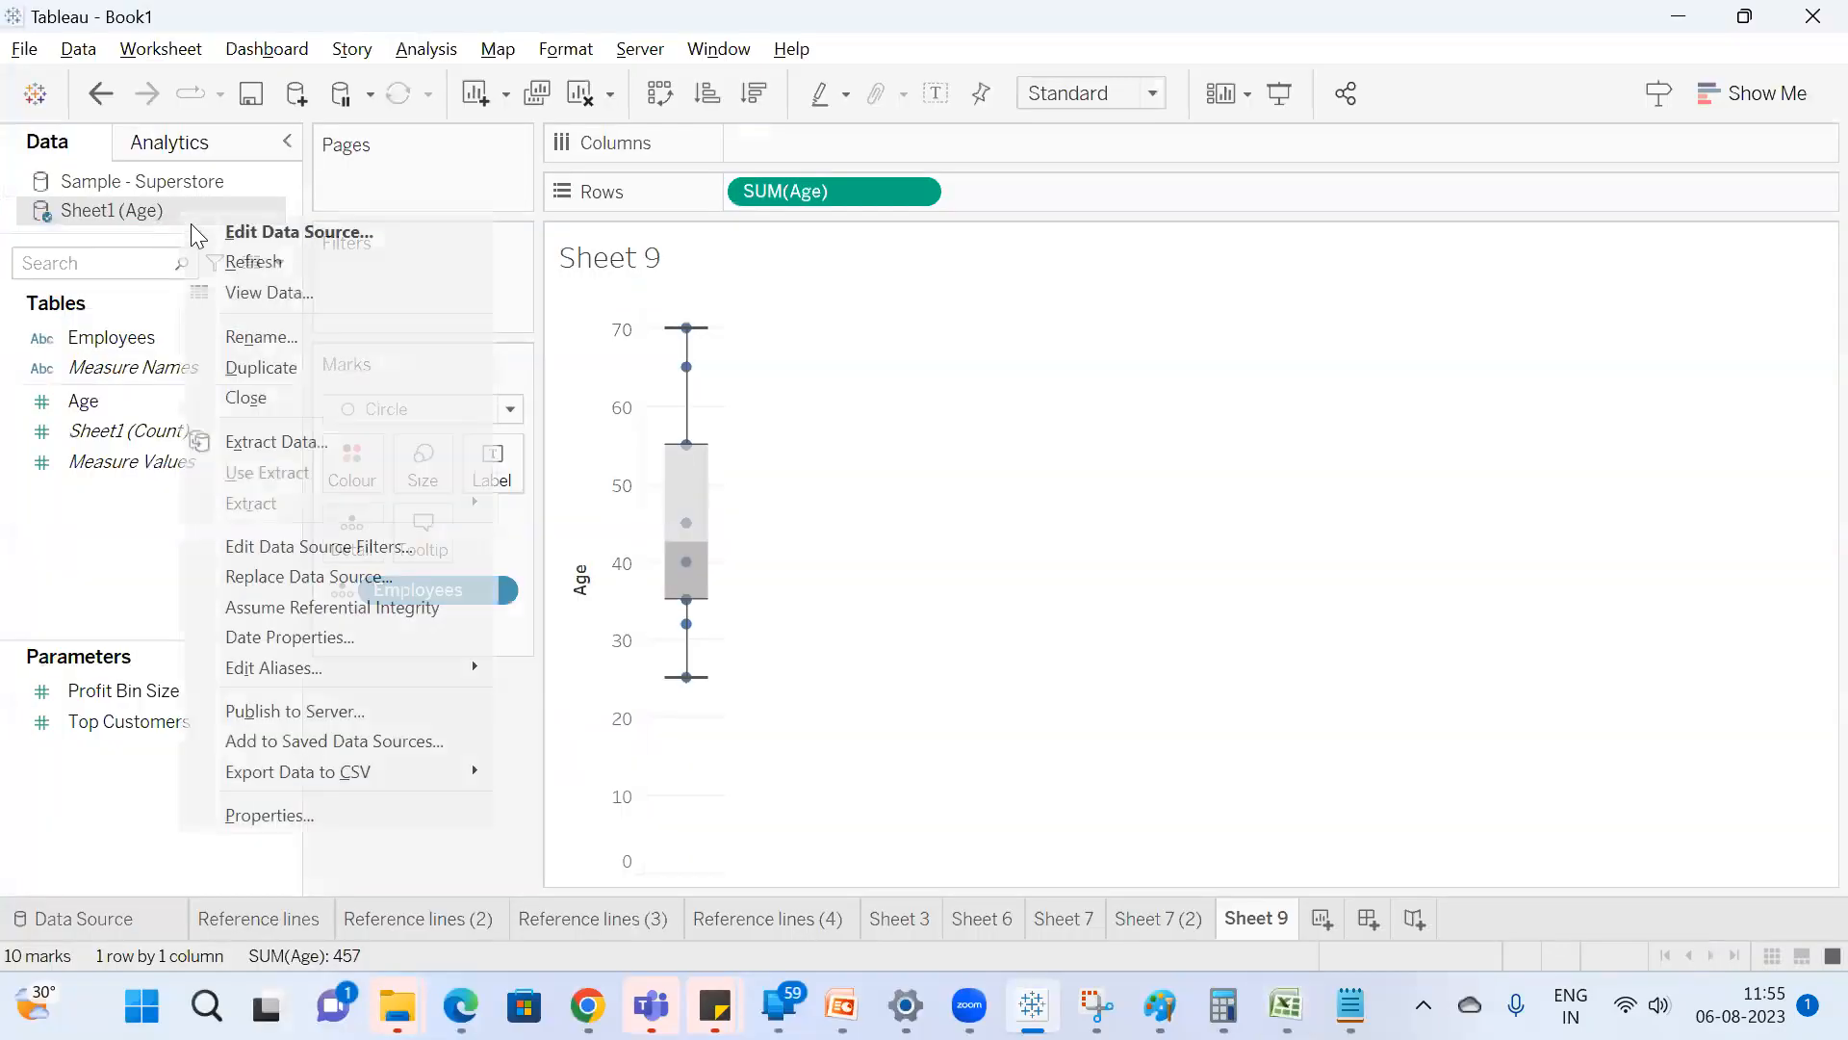
{"action": "left_click", "coordinate": [281, 263]}
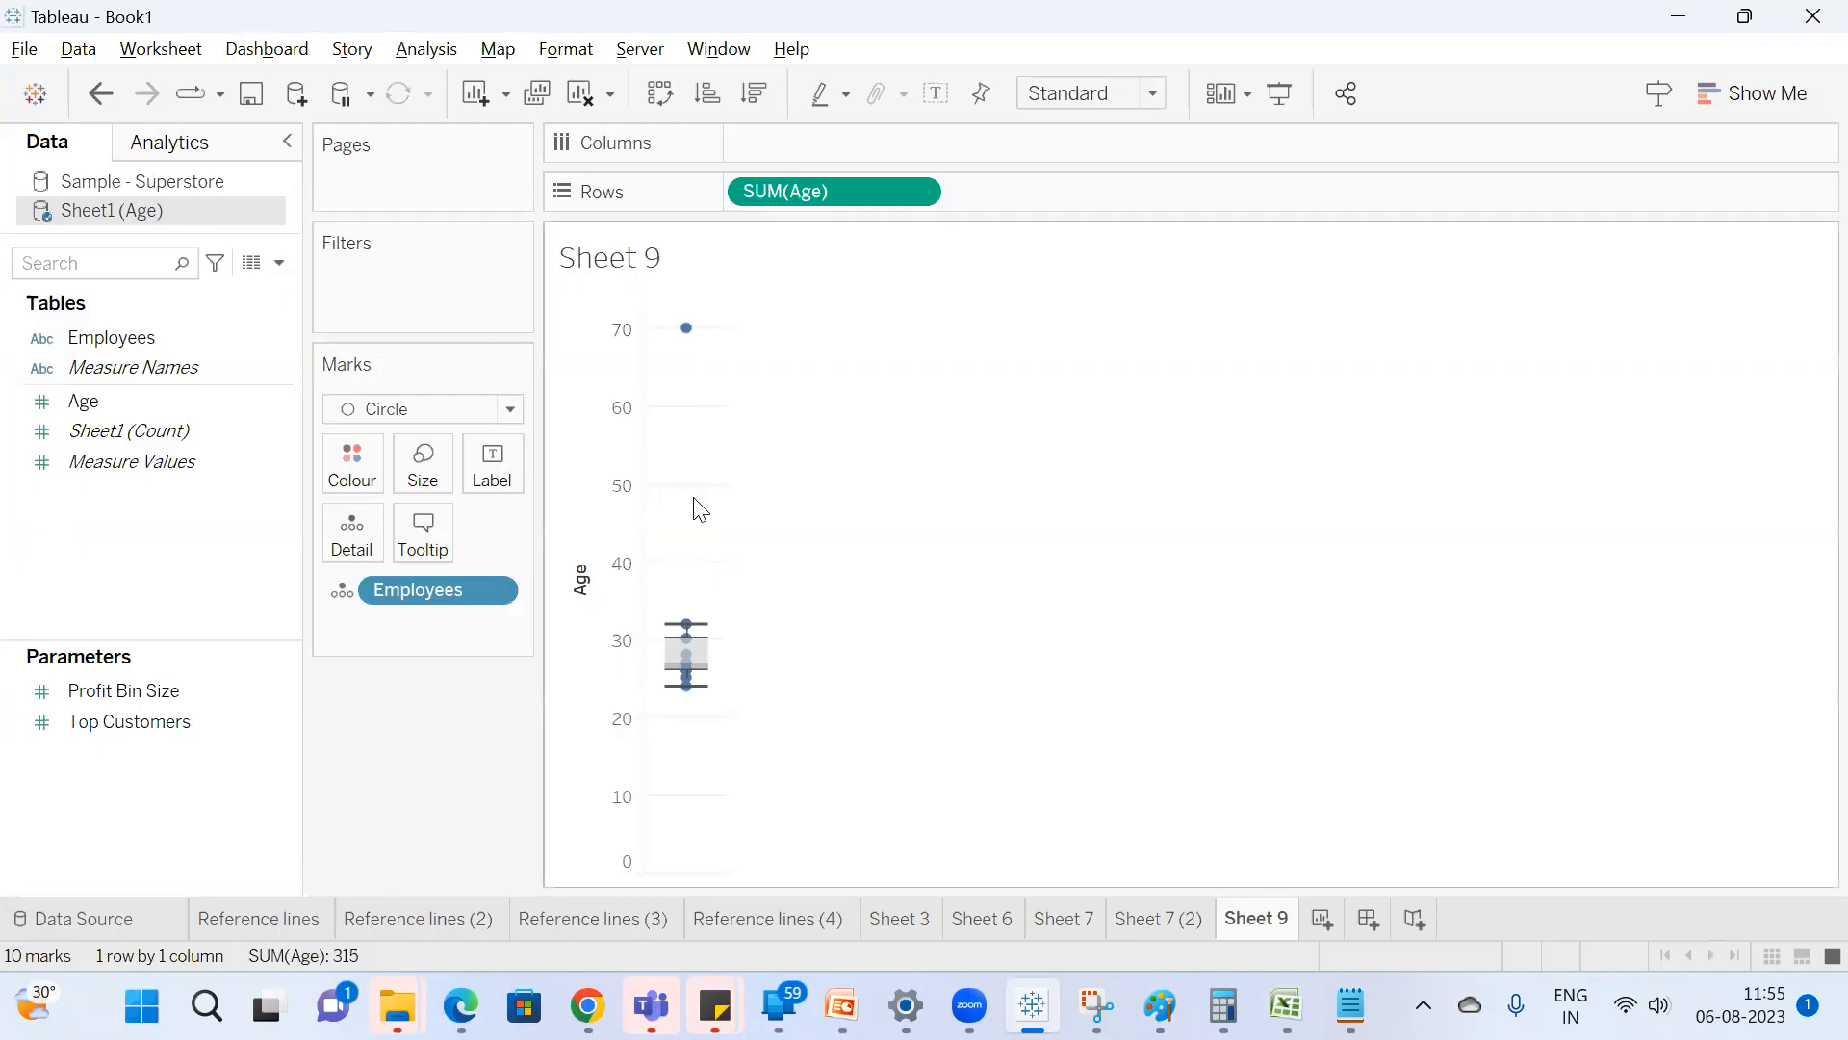
{"action": "mouse_move", "coordinate": [707, 666]}
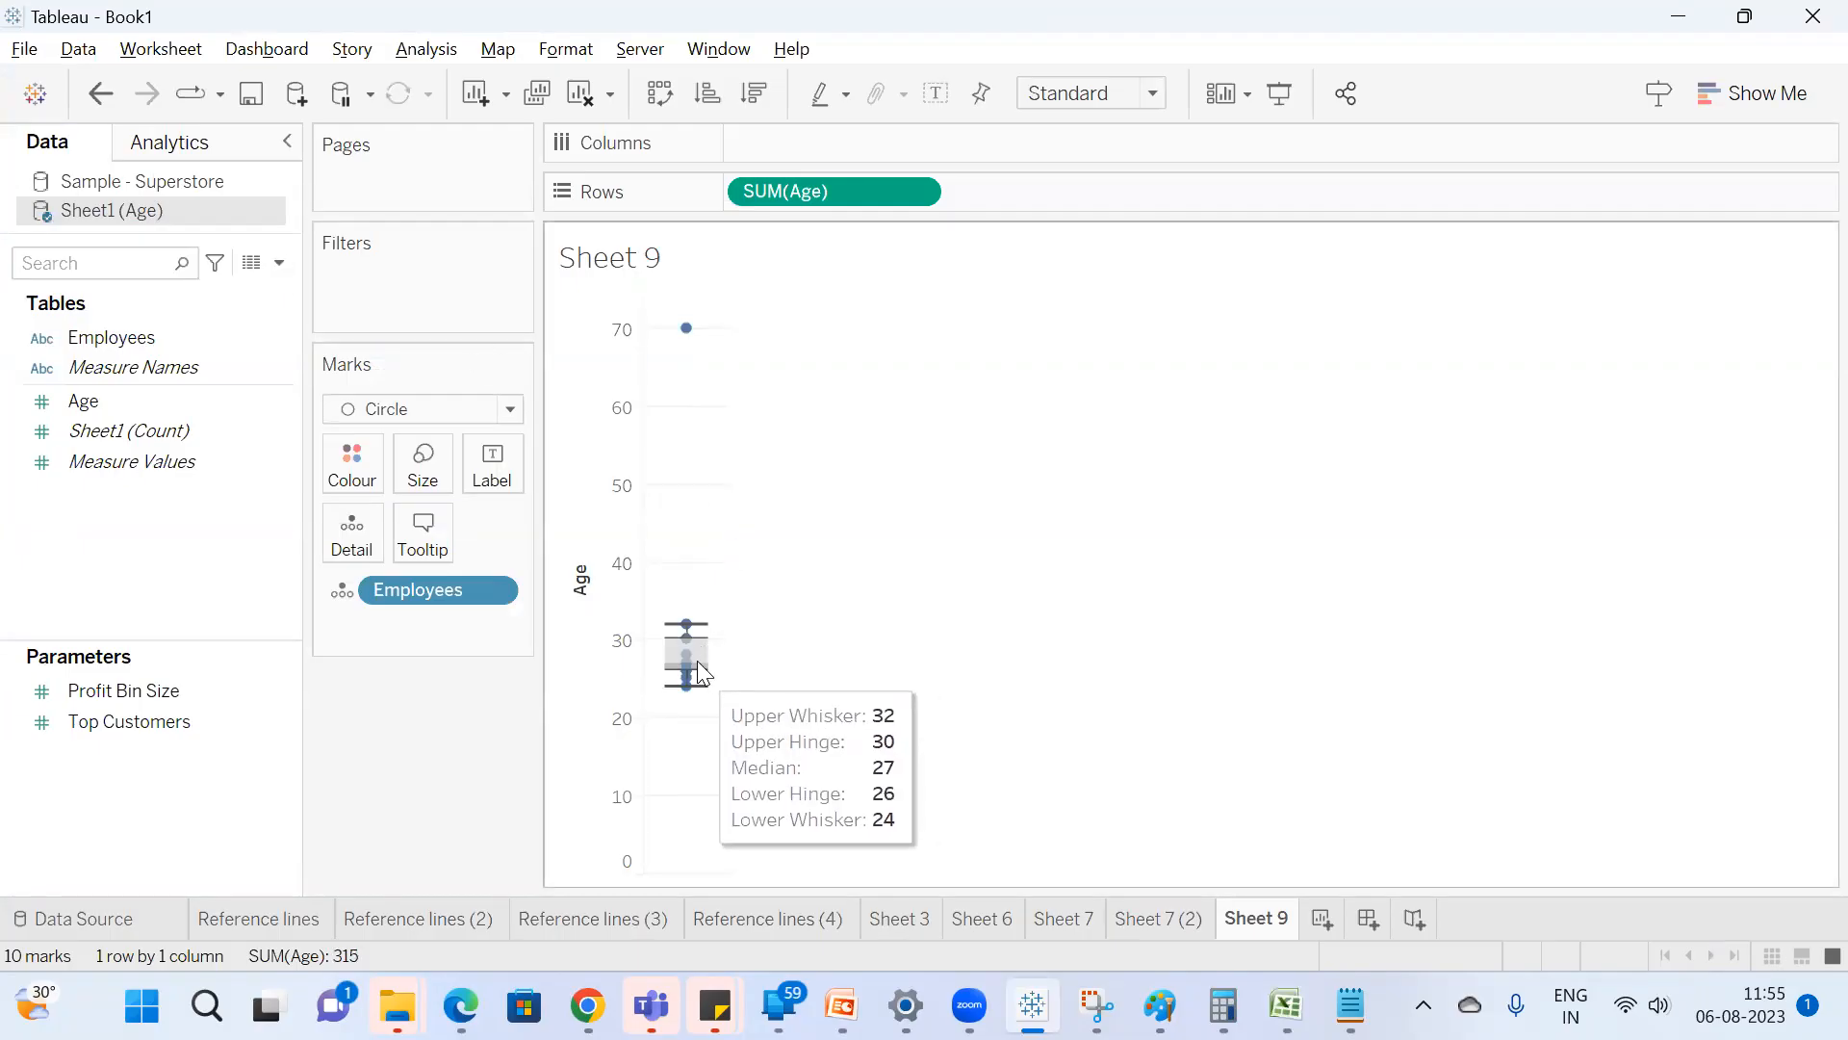
{"action": "mouse_move", "coordinate": [677, 349]}
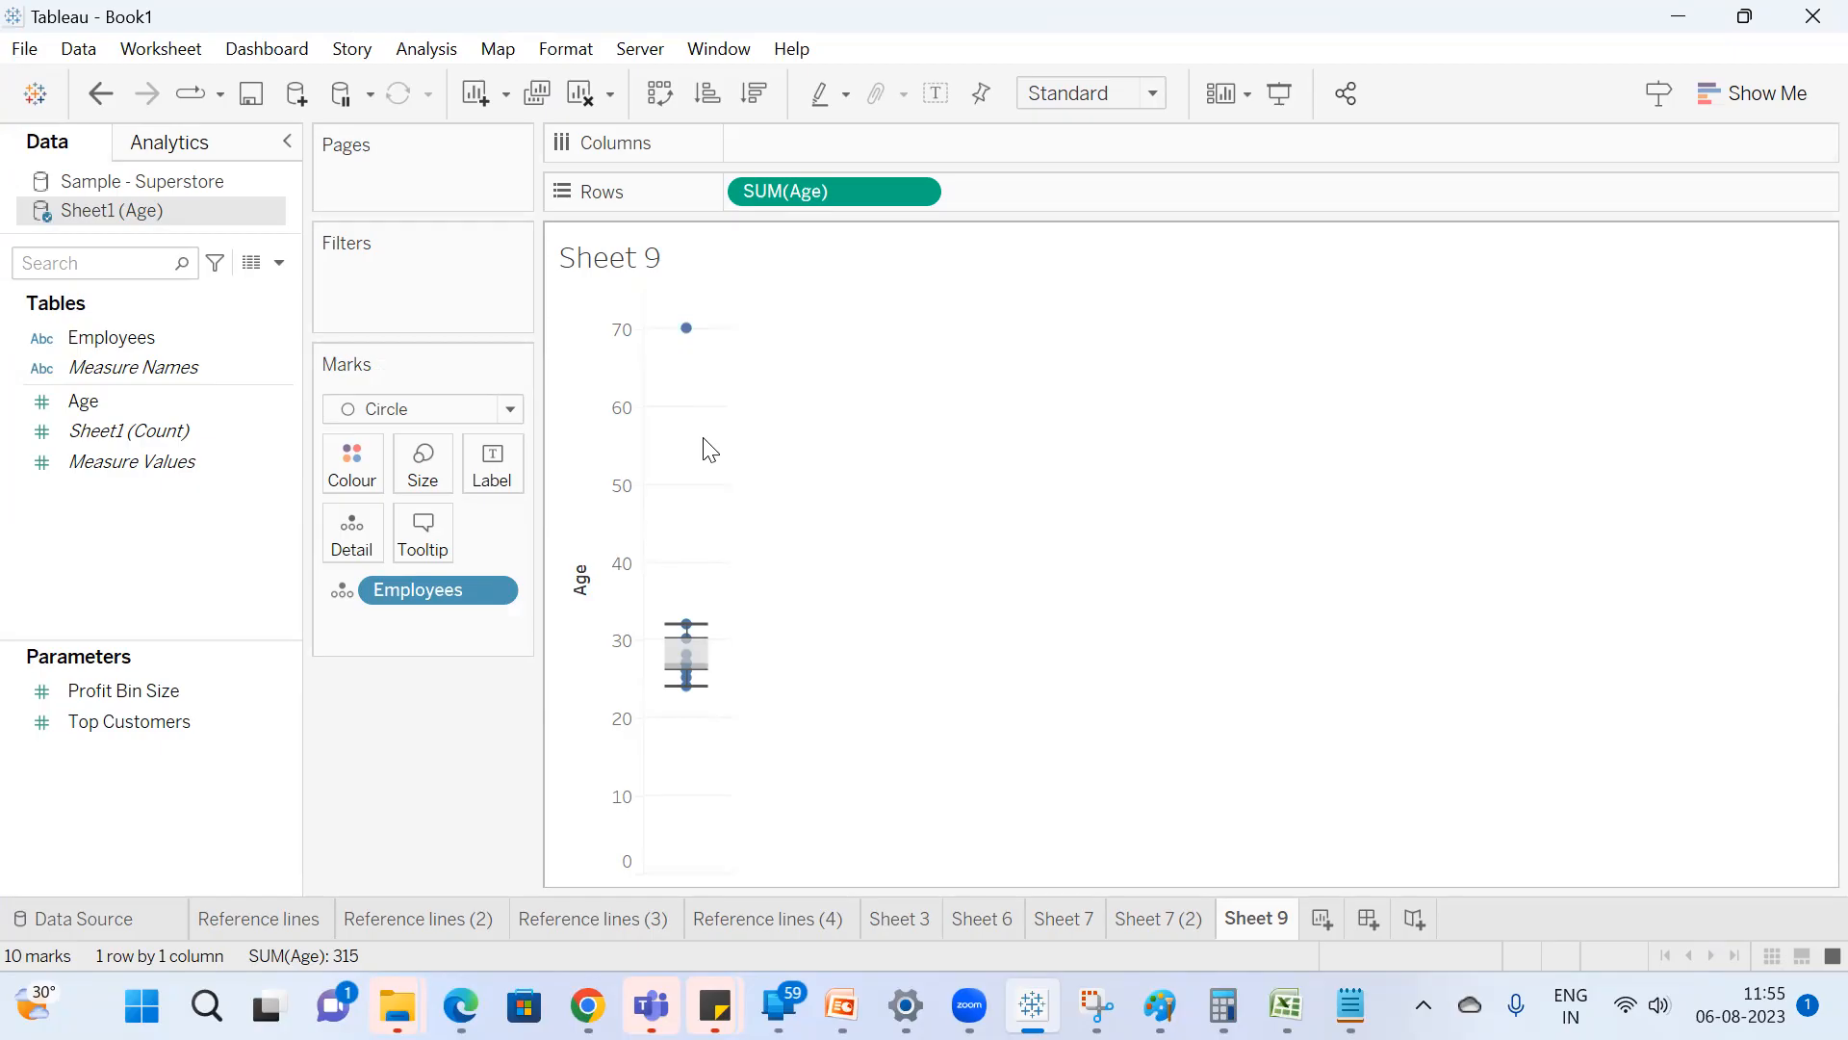
Switch to Excel and review the ages in B2:B11, including the outlying age in B11.
{"action": "key", "text": "alt+Tab"}
{"action": "left_click", "coordinate": [626, 425]}
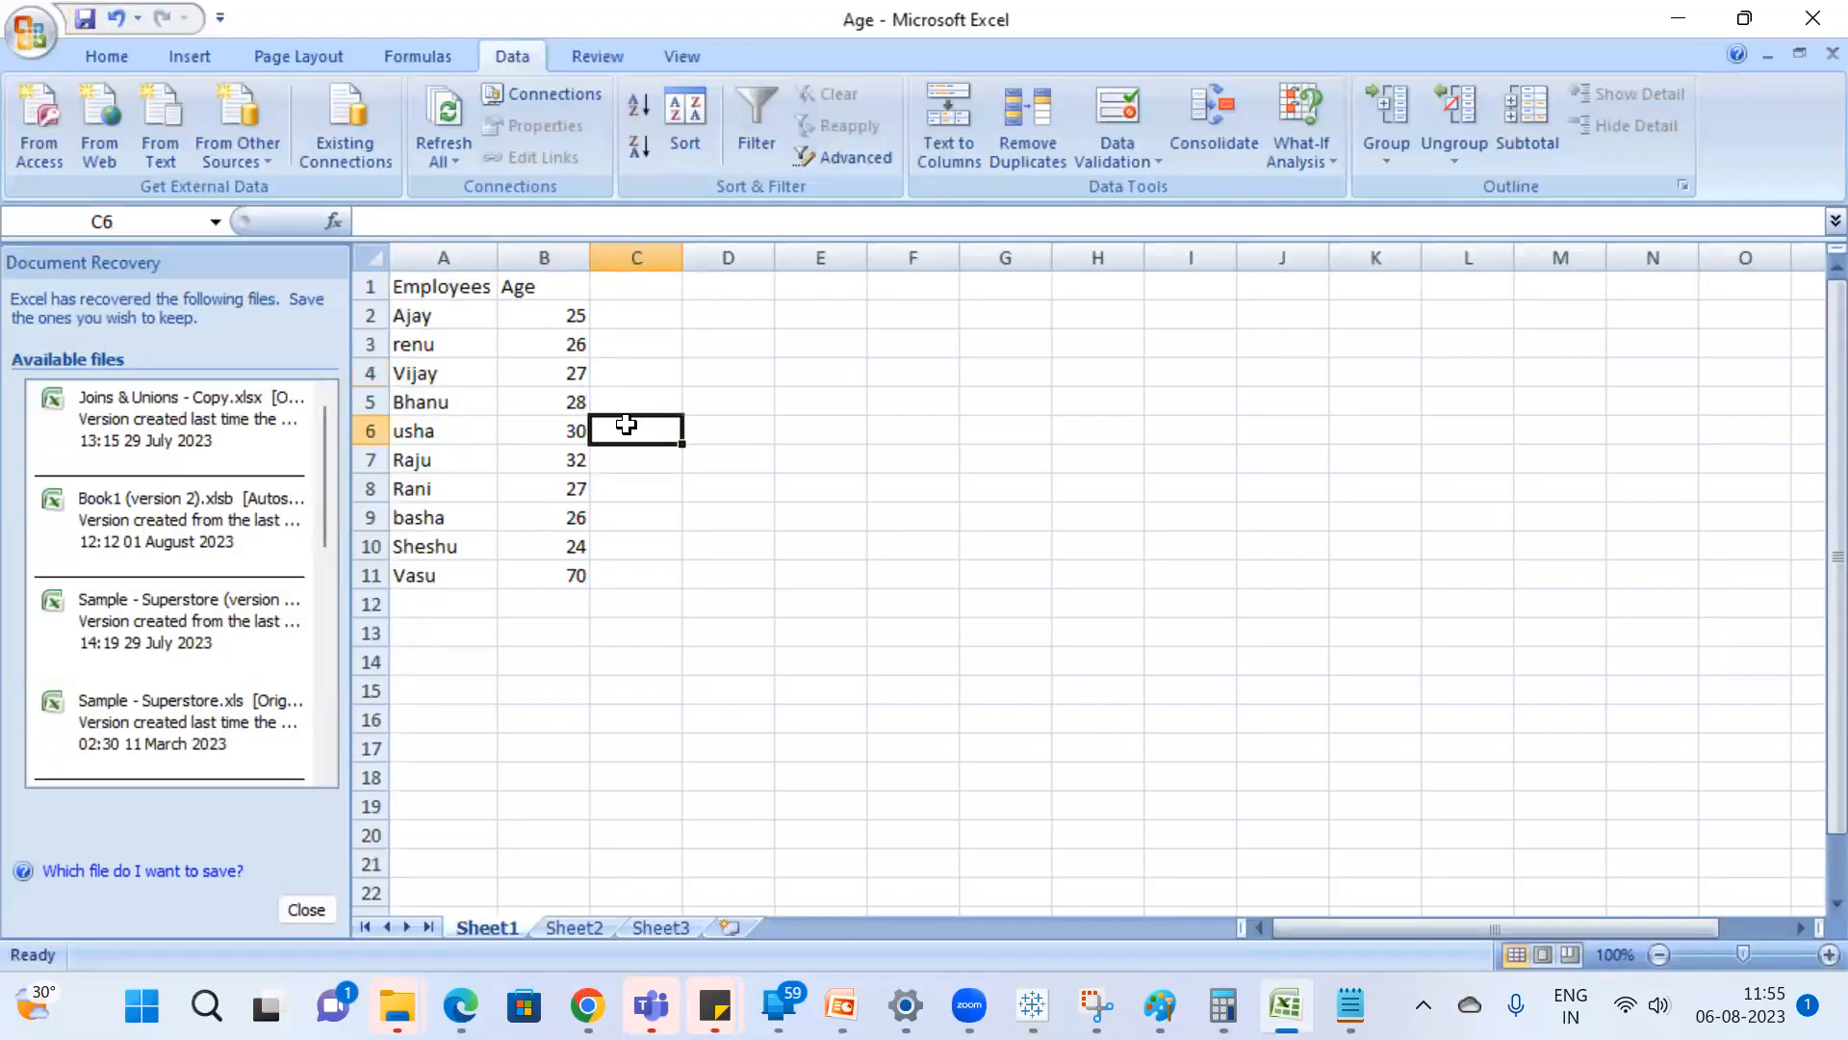
{"action": "left_click_drag", "start_coordinate": [568, 324], "coordinate": [573, 576]}
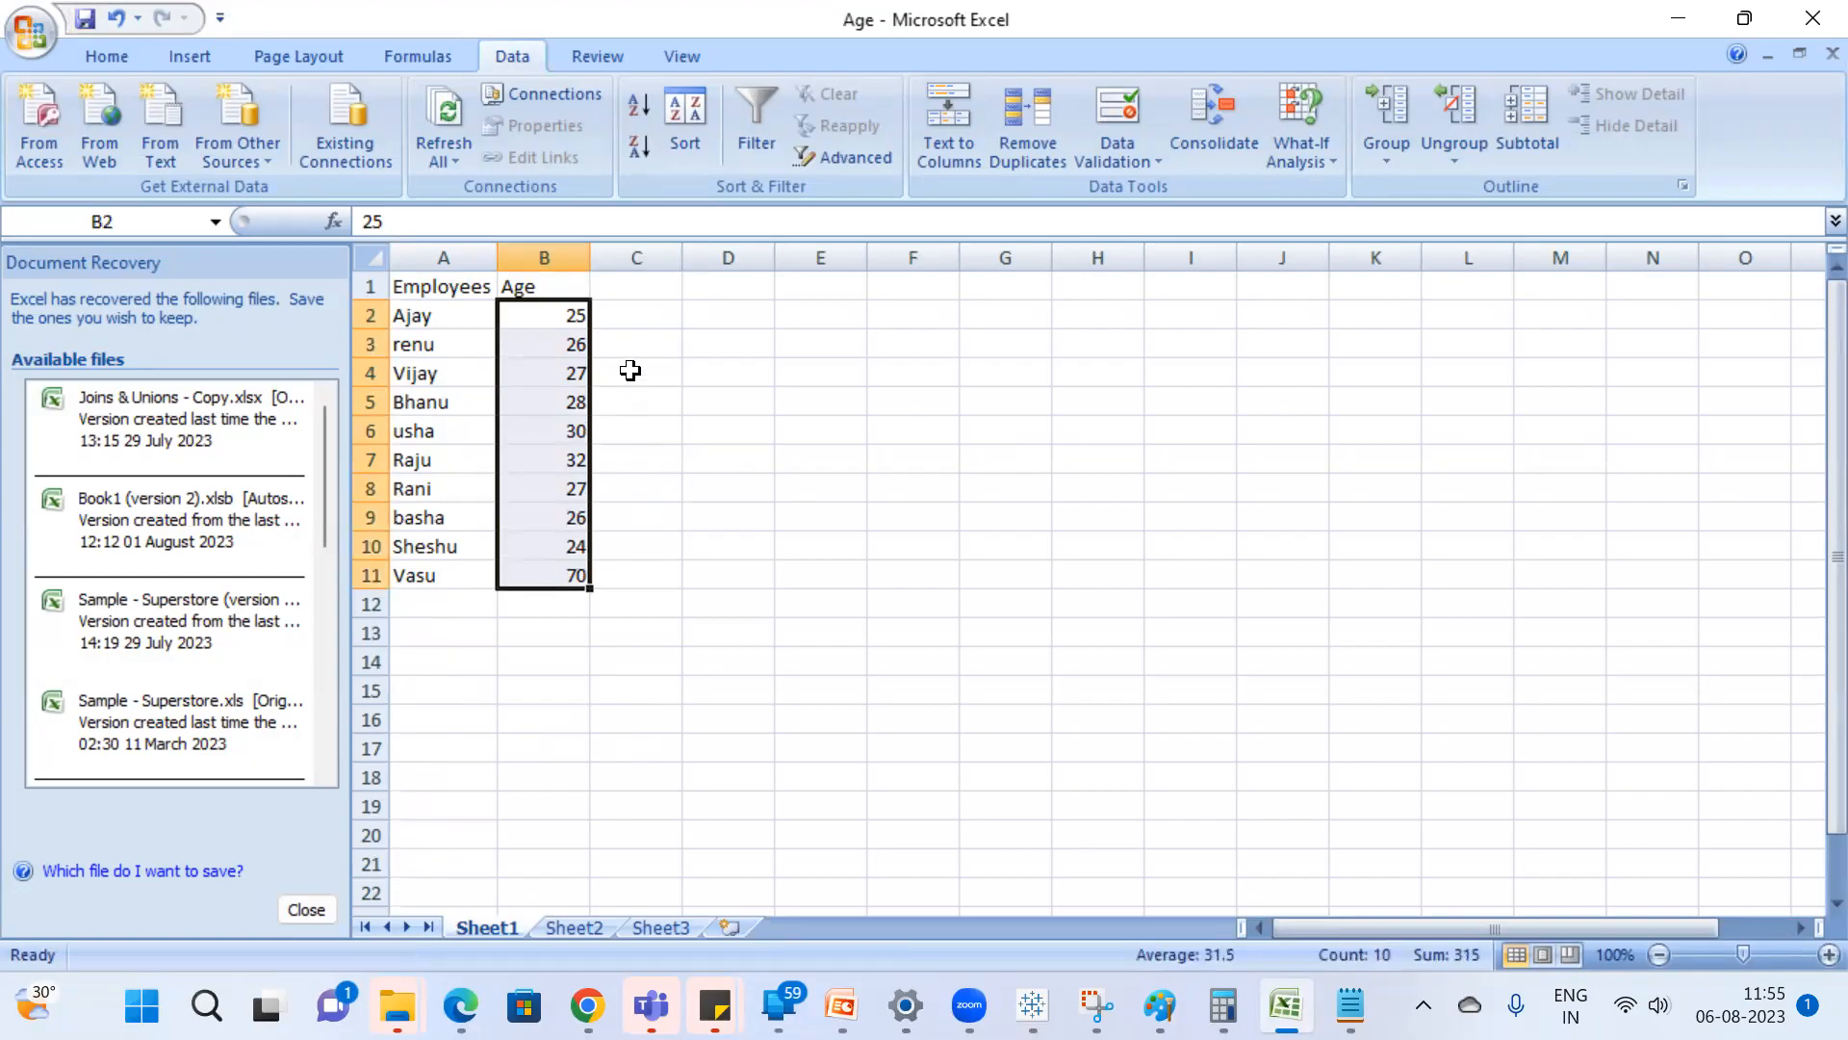
{"action": "left_click", "coordinate": [632, 370]}
{"action": "left_click", "coordinate": [568, 580]}
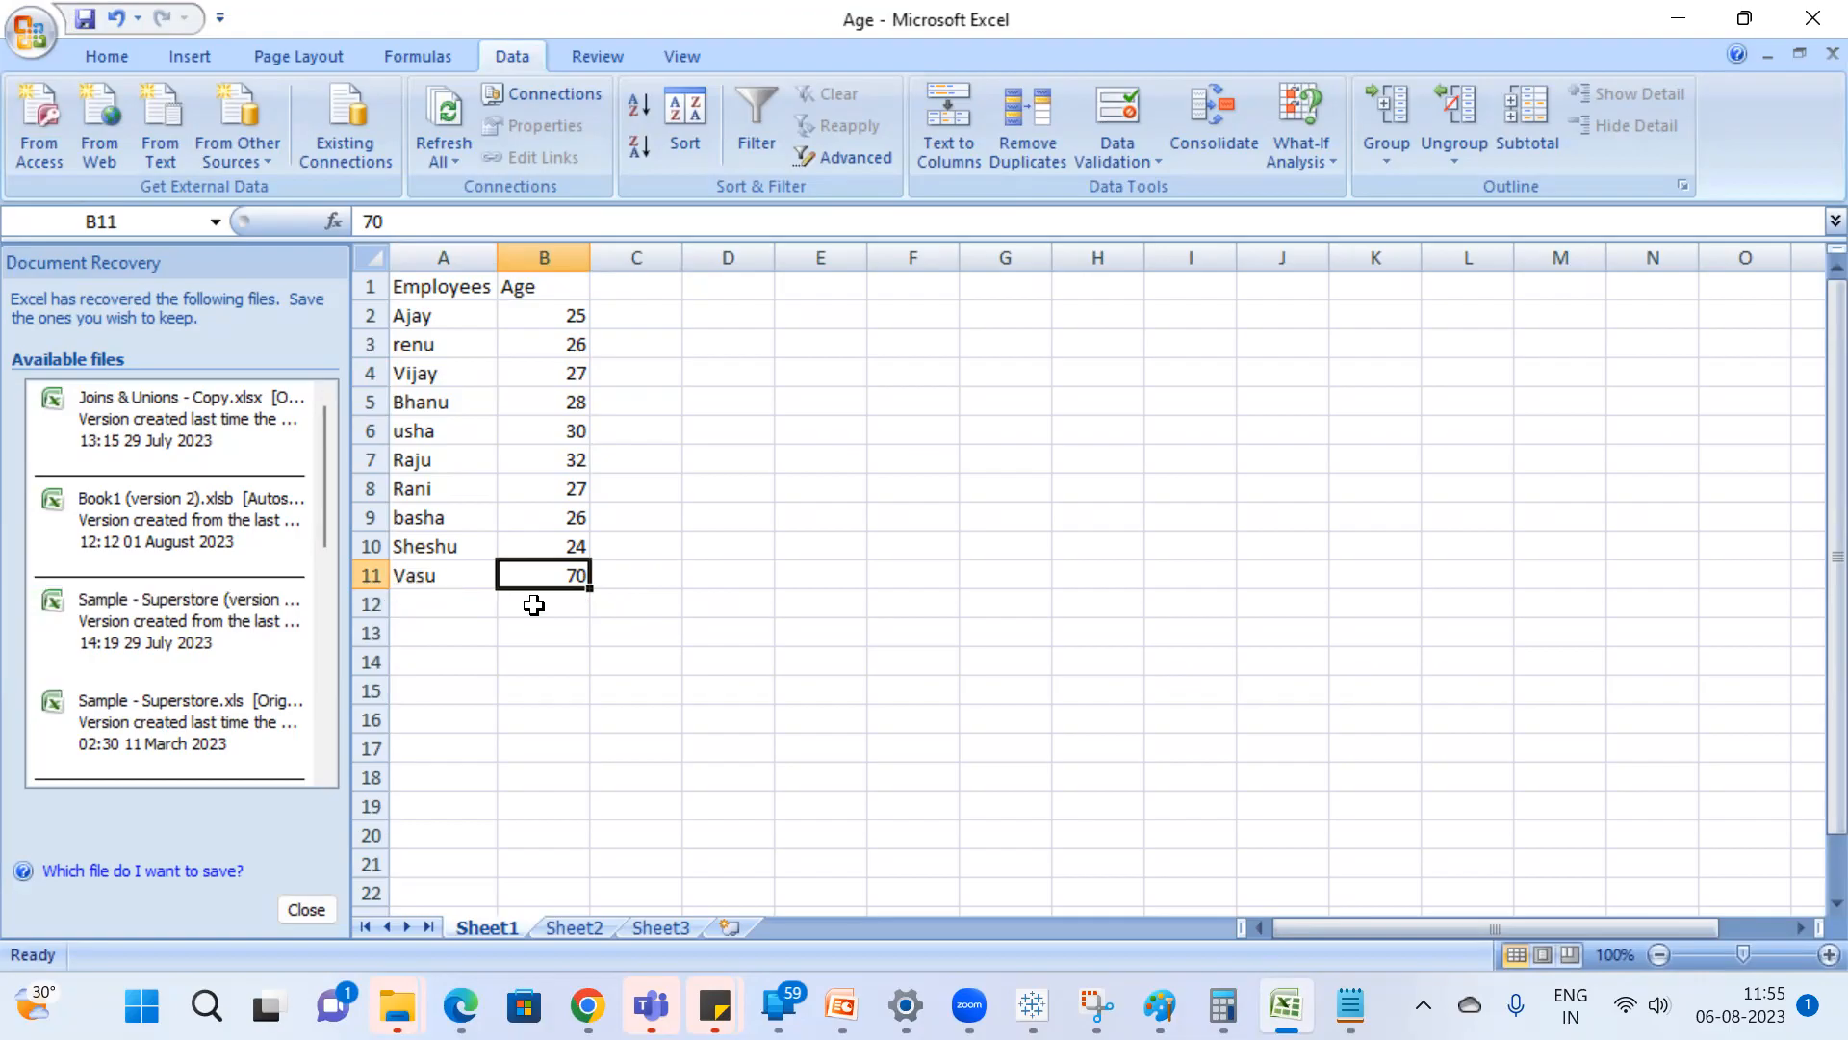
{"action": "left_click", "coordinate": [795, 486]}
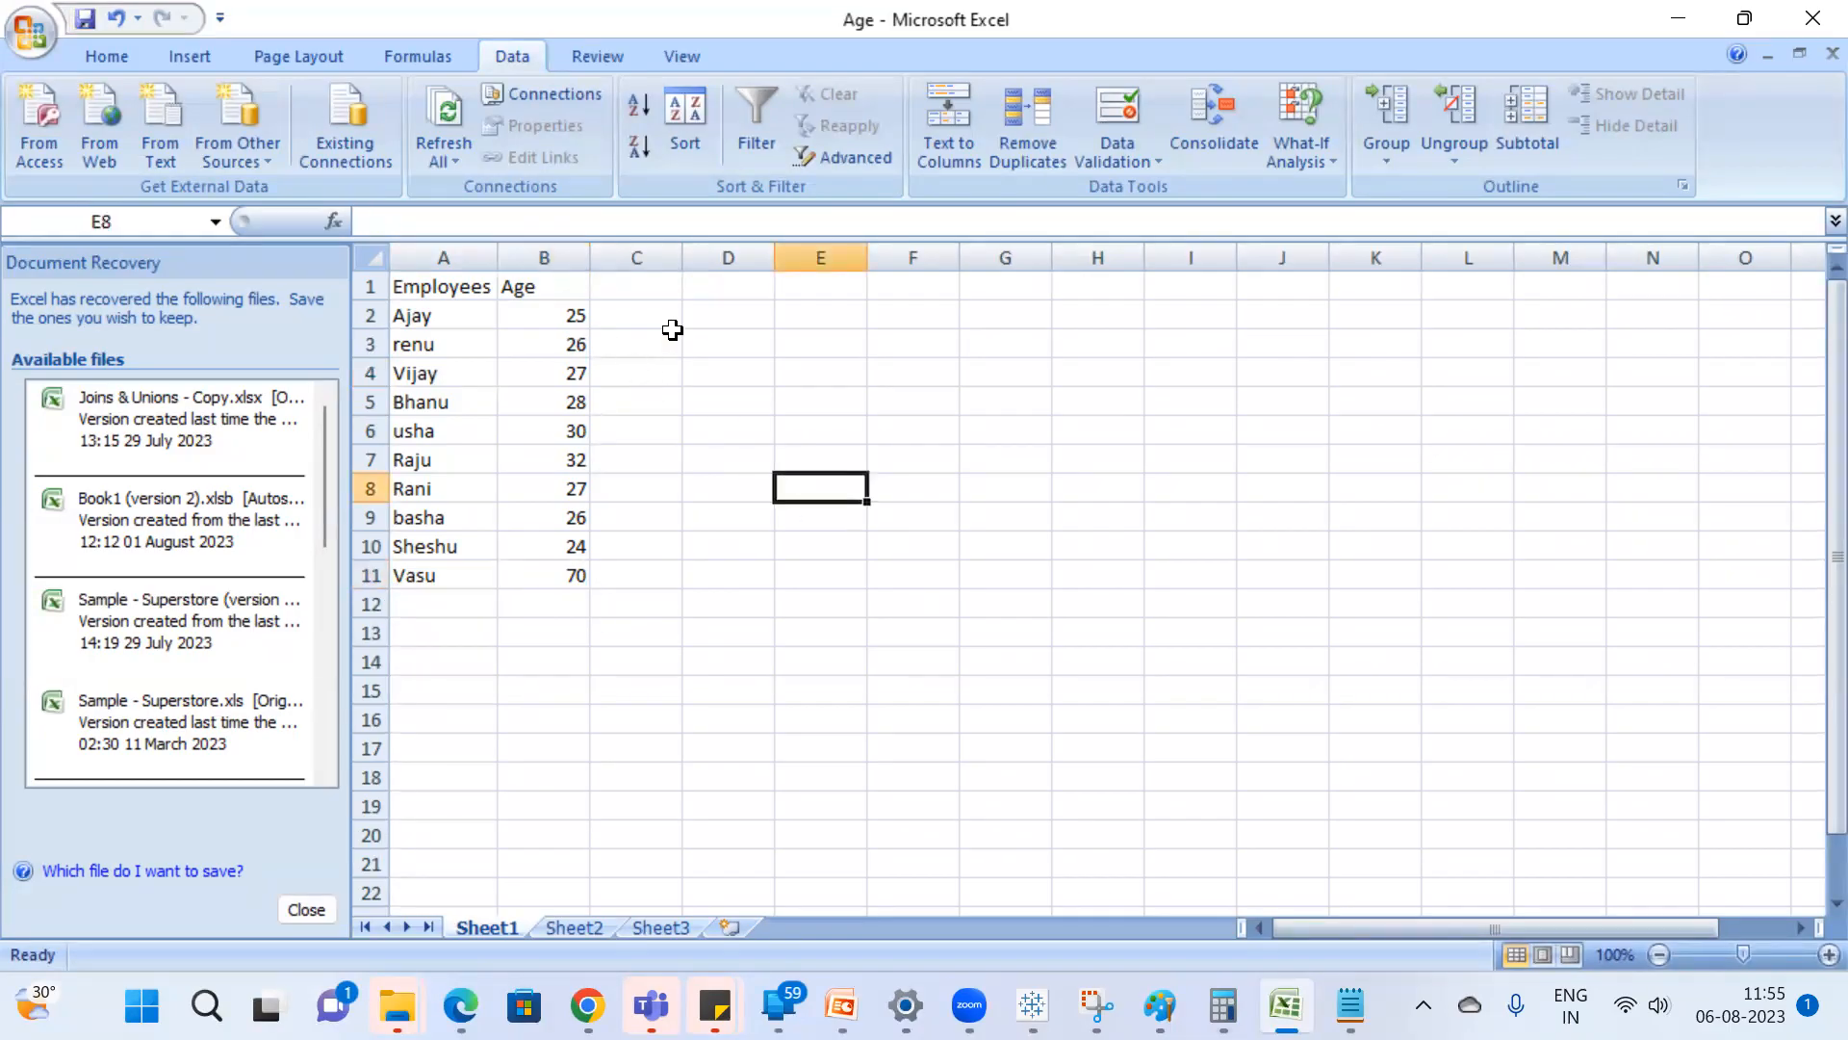
Compare the marks of the Age box plot in Tableau with the ages in the Excel table.
{"action": "key", "text": "alt+Tab"}
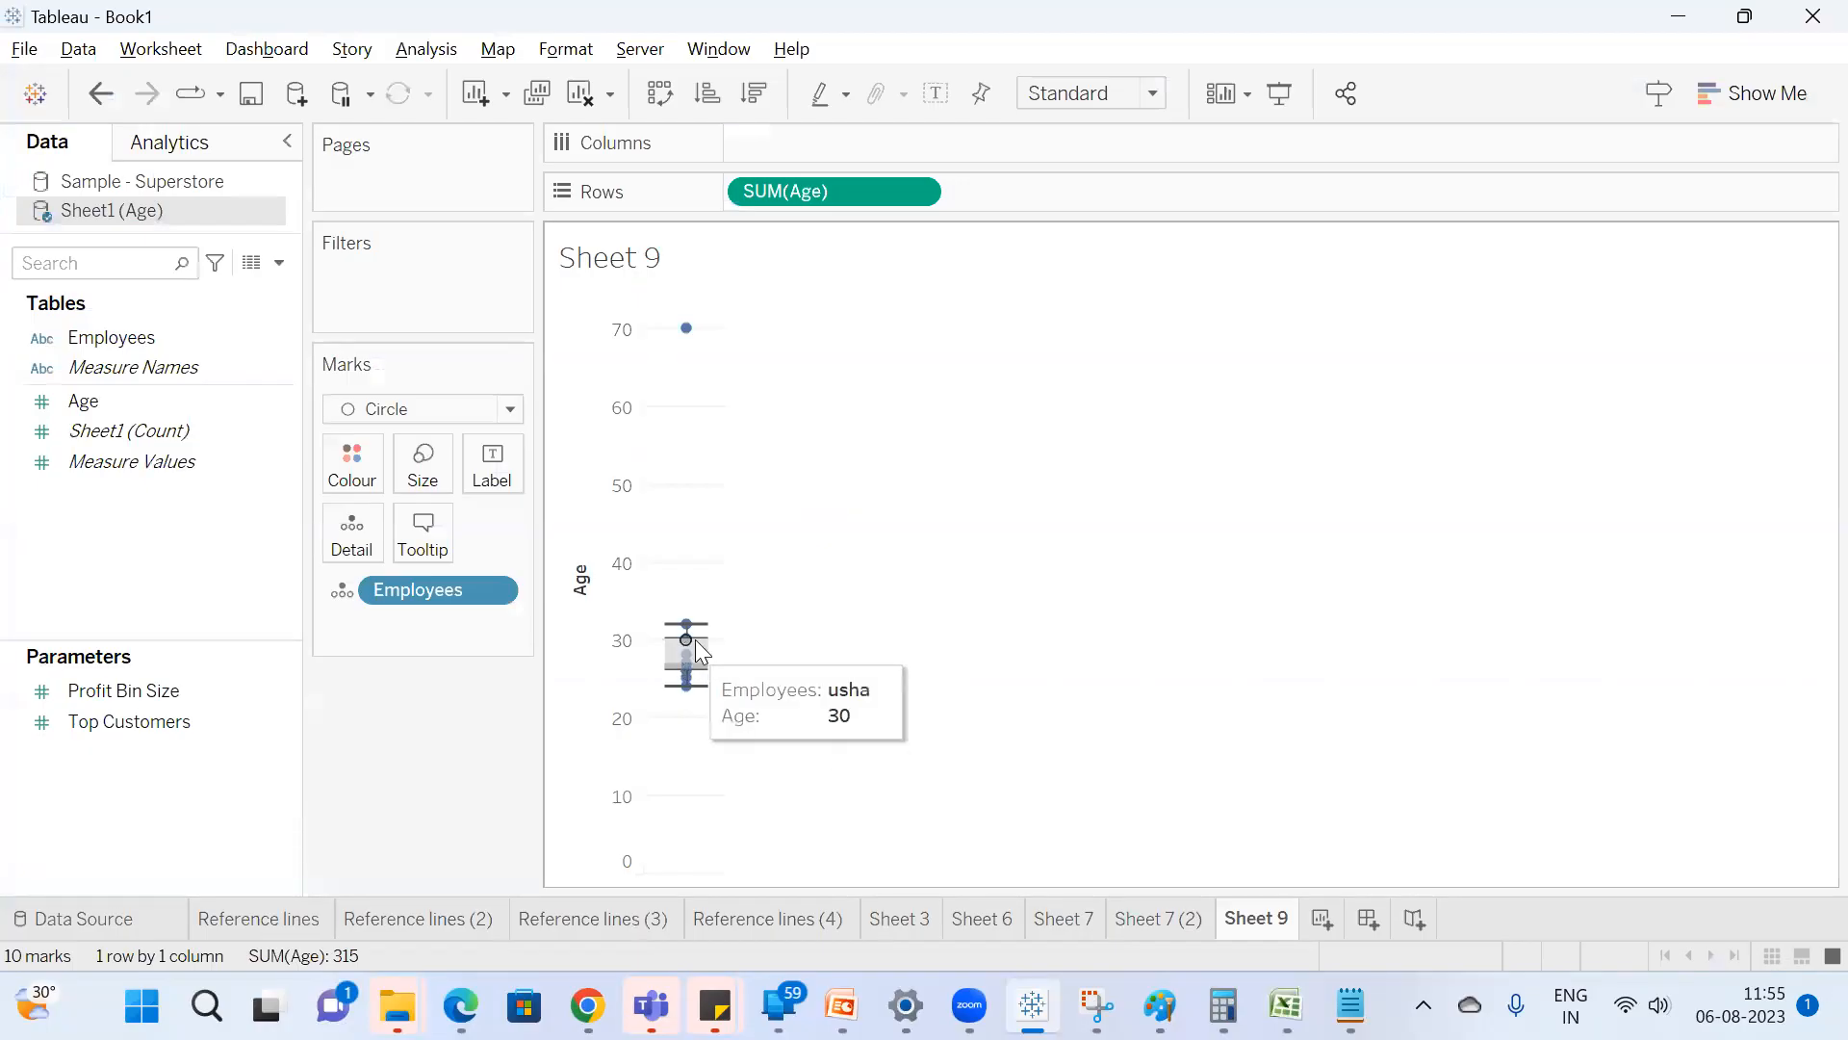
{"action": "key", "text": "alt+Tab"}
{"action": "left_click", "coordinate": [581, 349]}
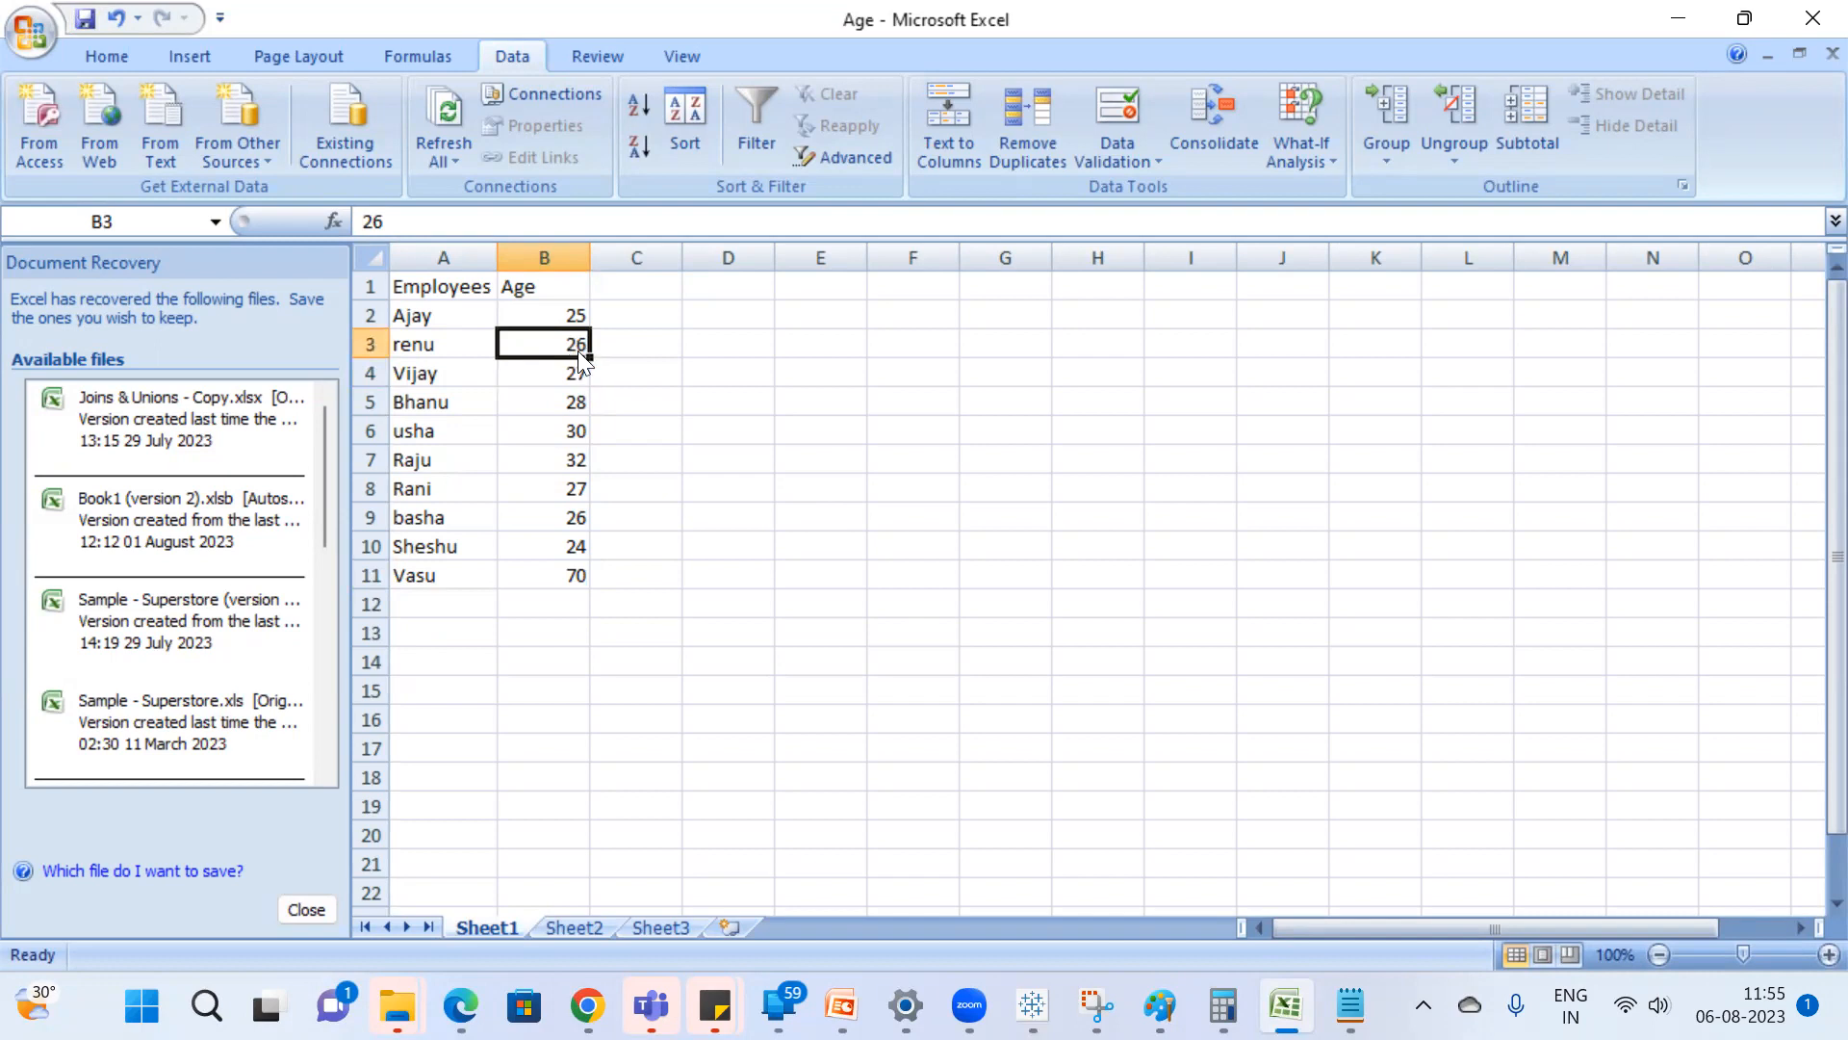
{"action": "key", "text": "alt+Tab"}
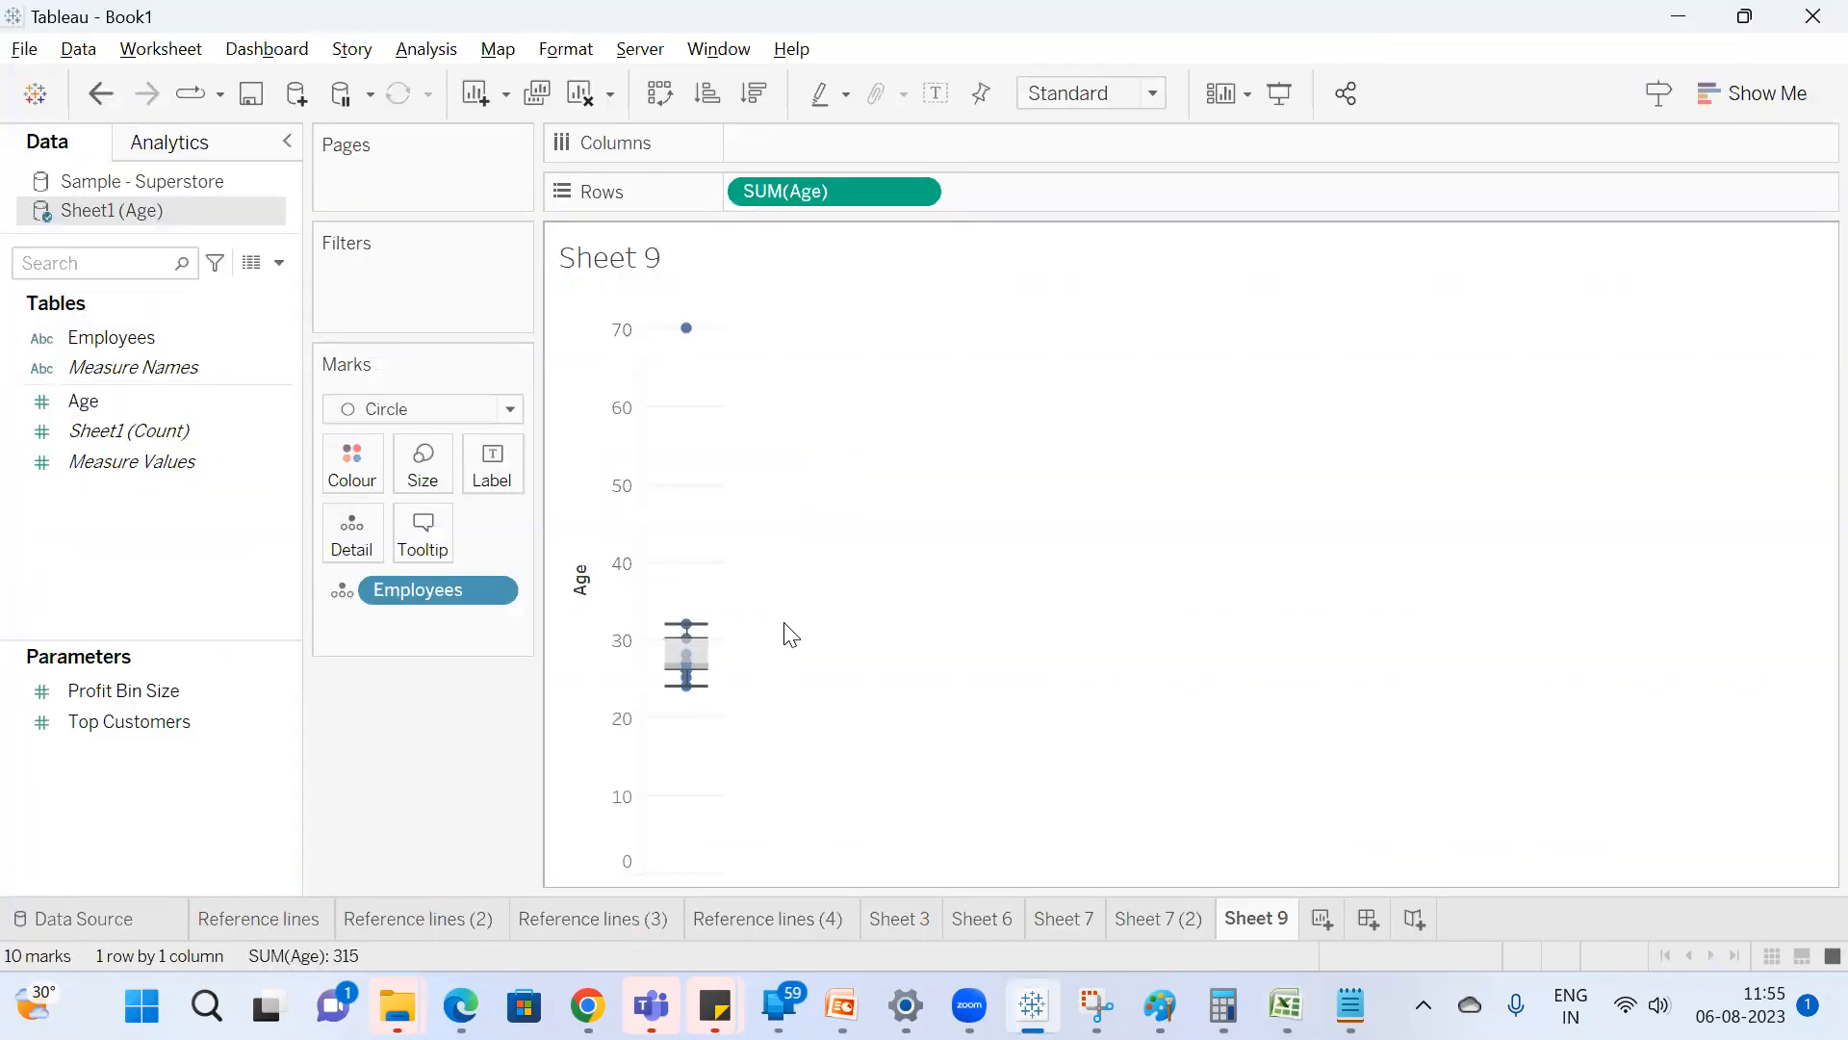
Sort the Excel employee table by Age from smallest to largest and return to the Age box plot in Tableau.
{"action": "key", "text": "alt+Tab"}
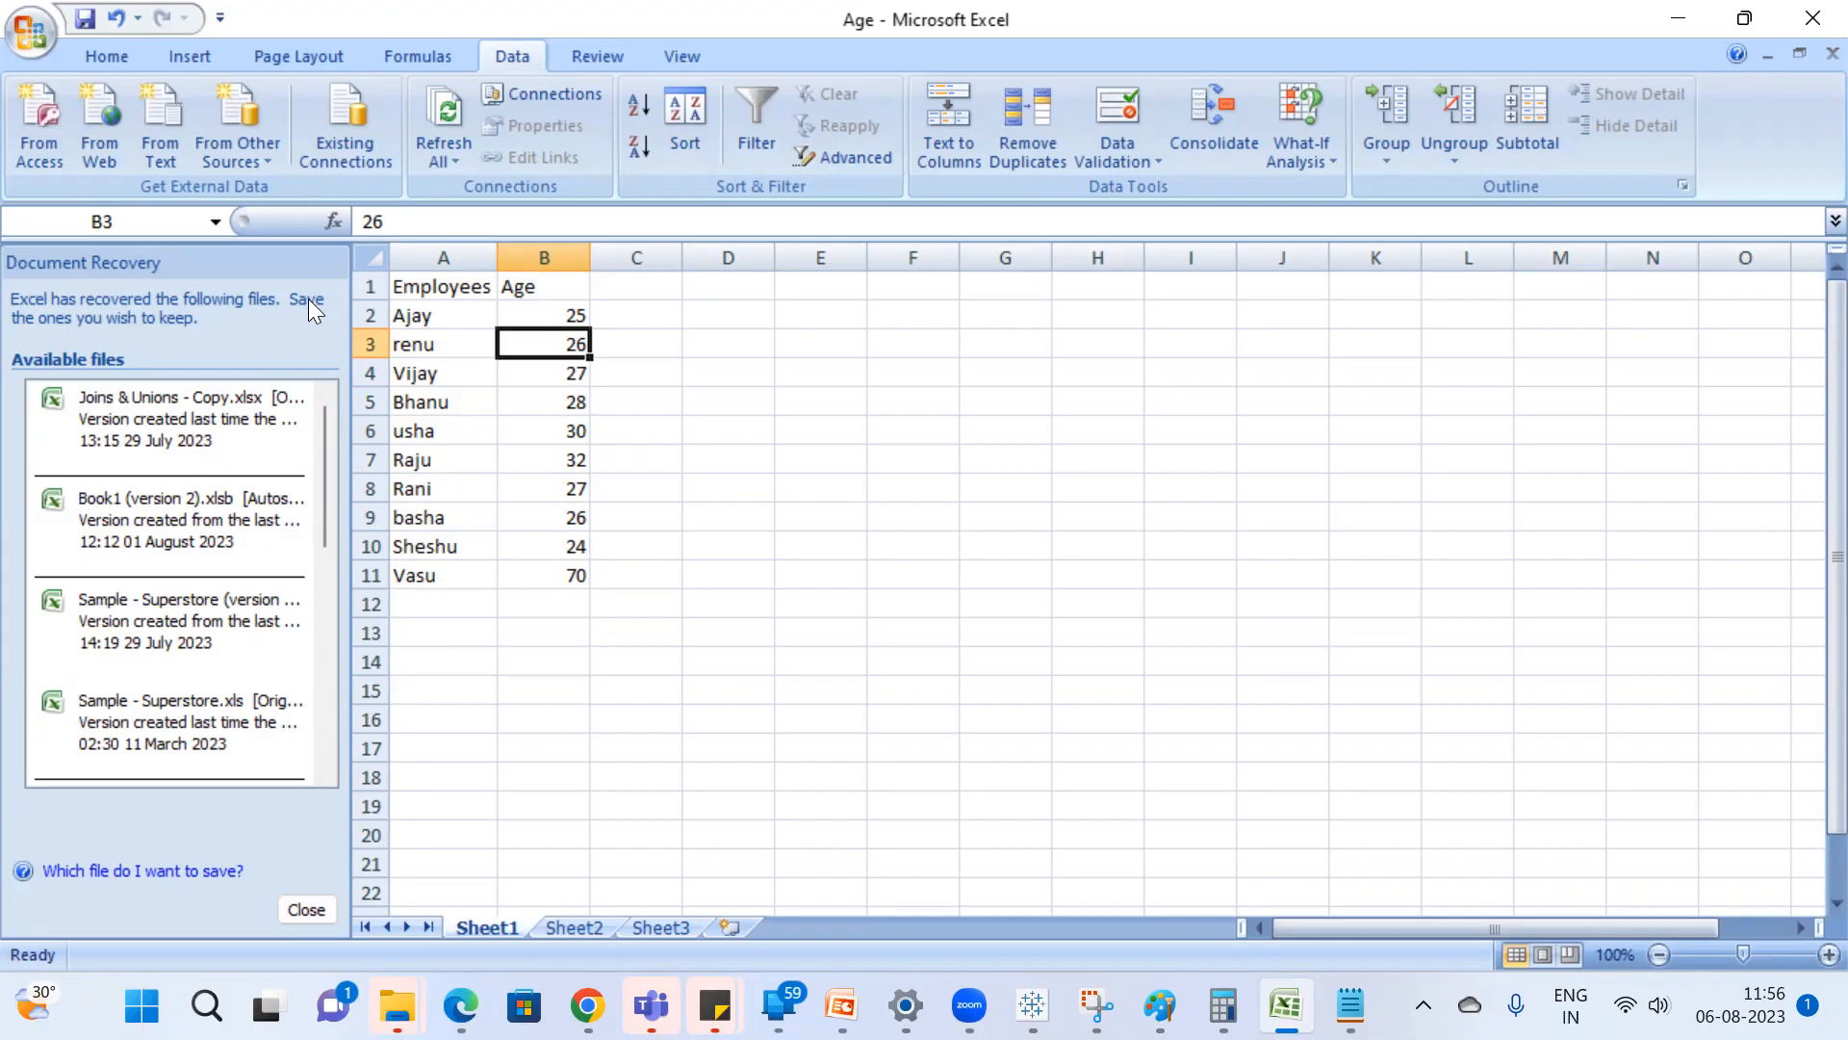
{"action": "left_click", "coordinate": [685, 127]}
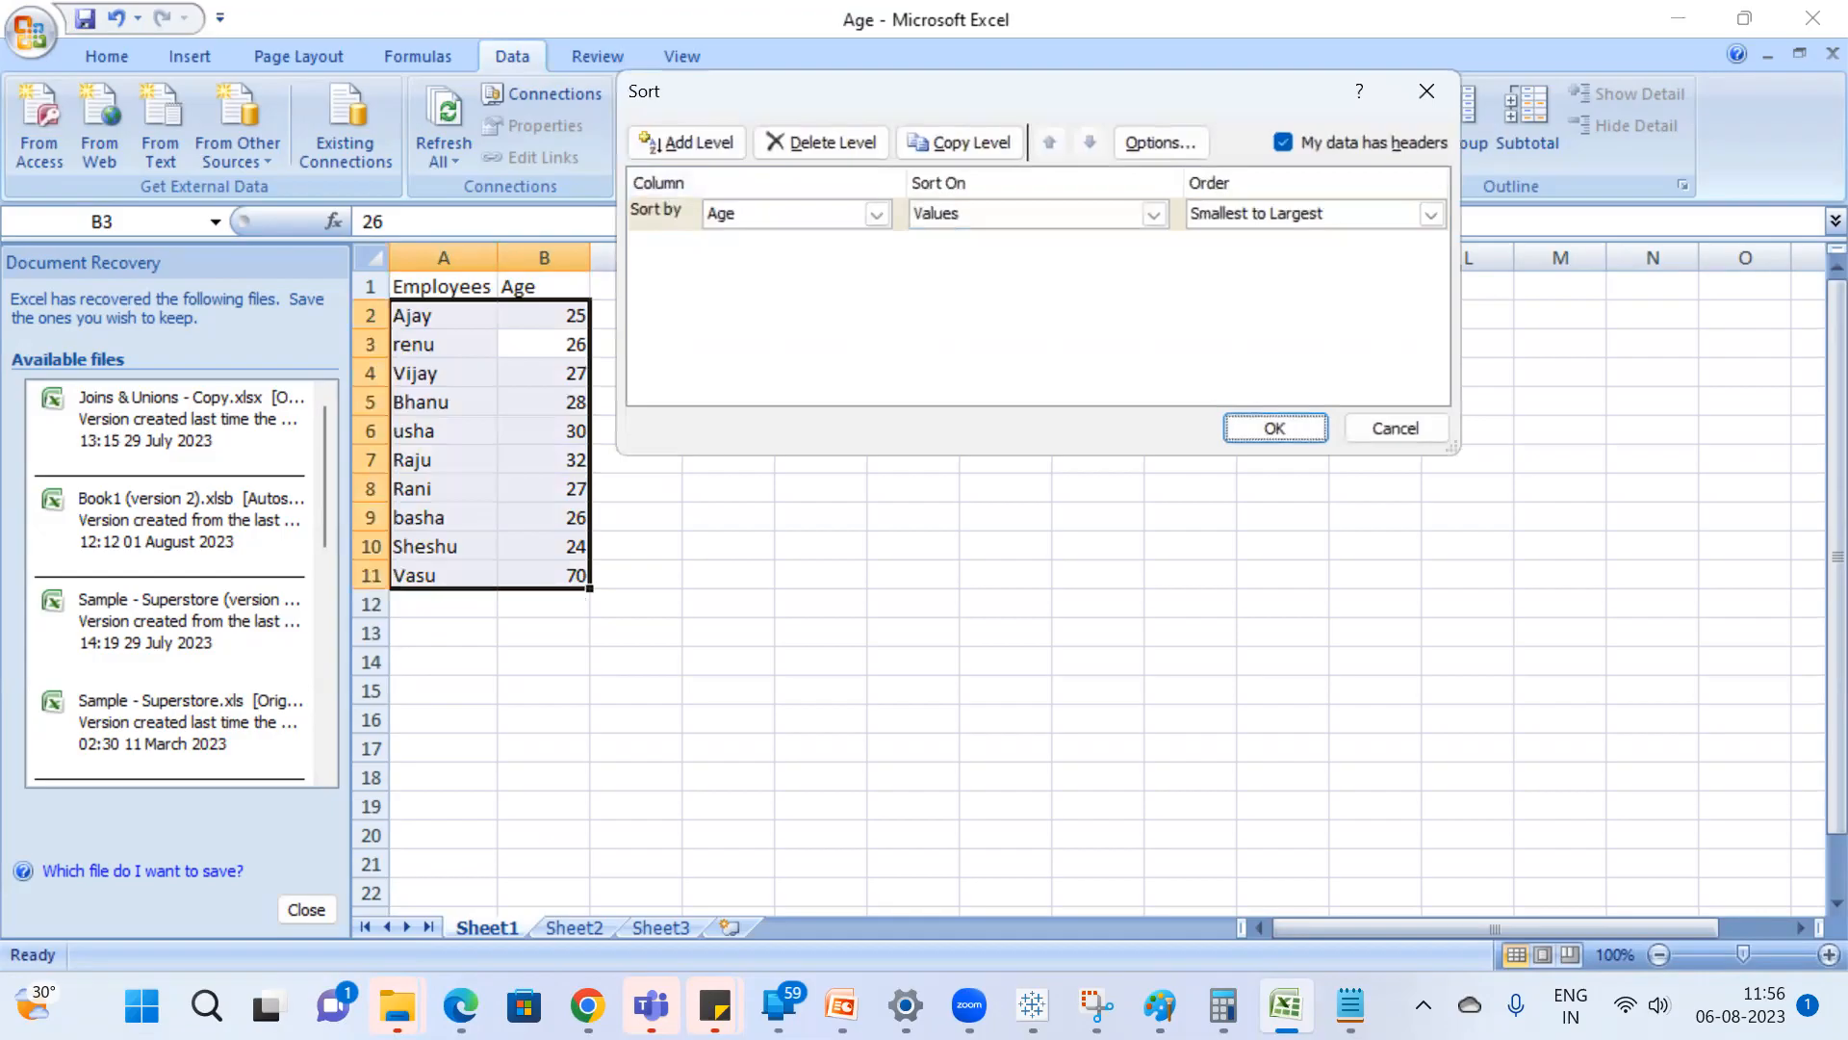
{"action": "left_click", "coordinate": [1283, 424]}
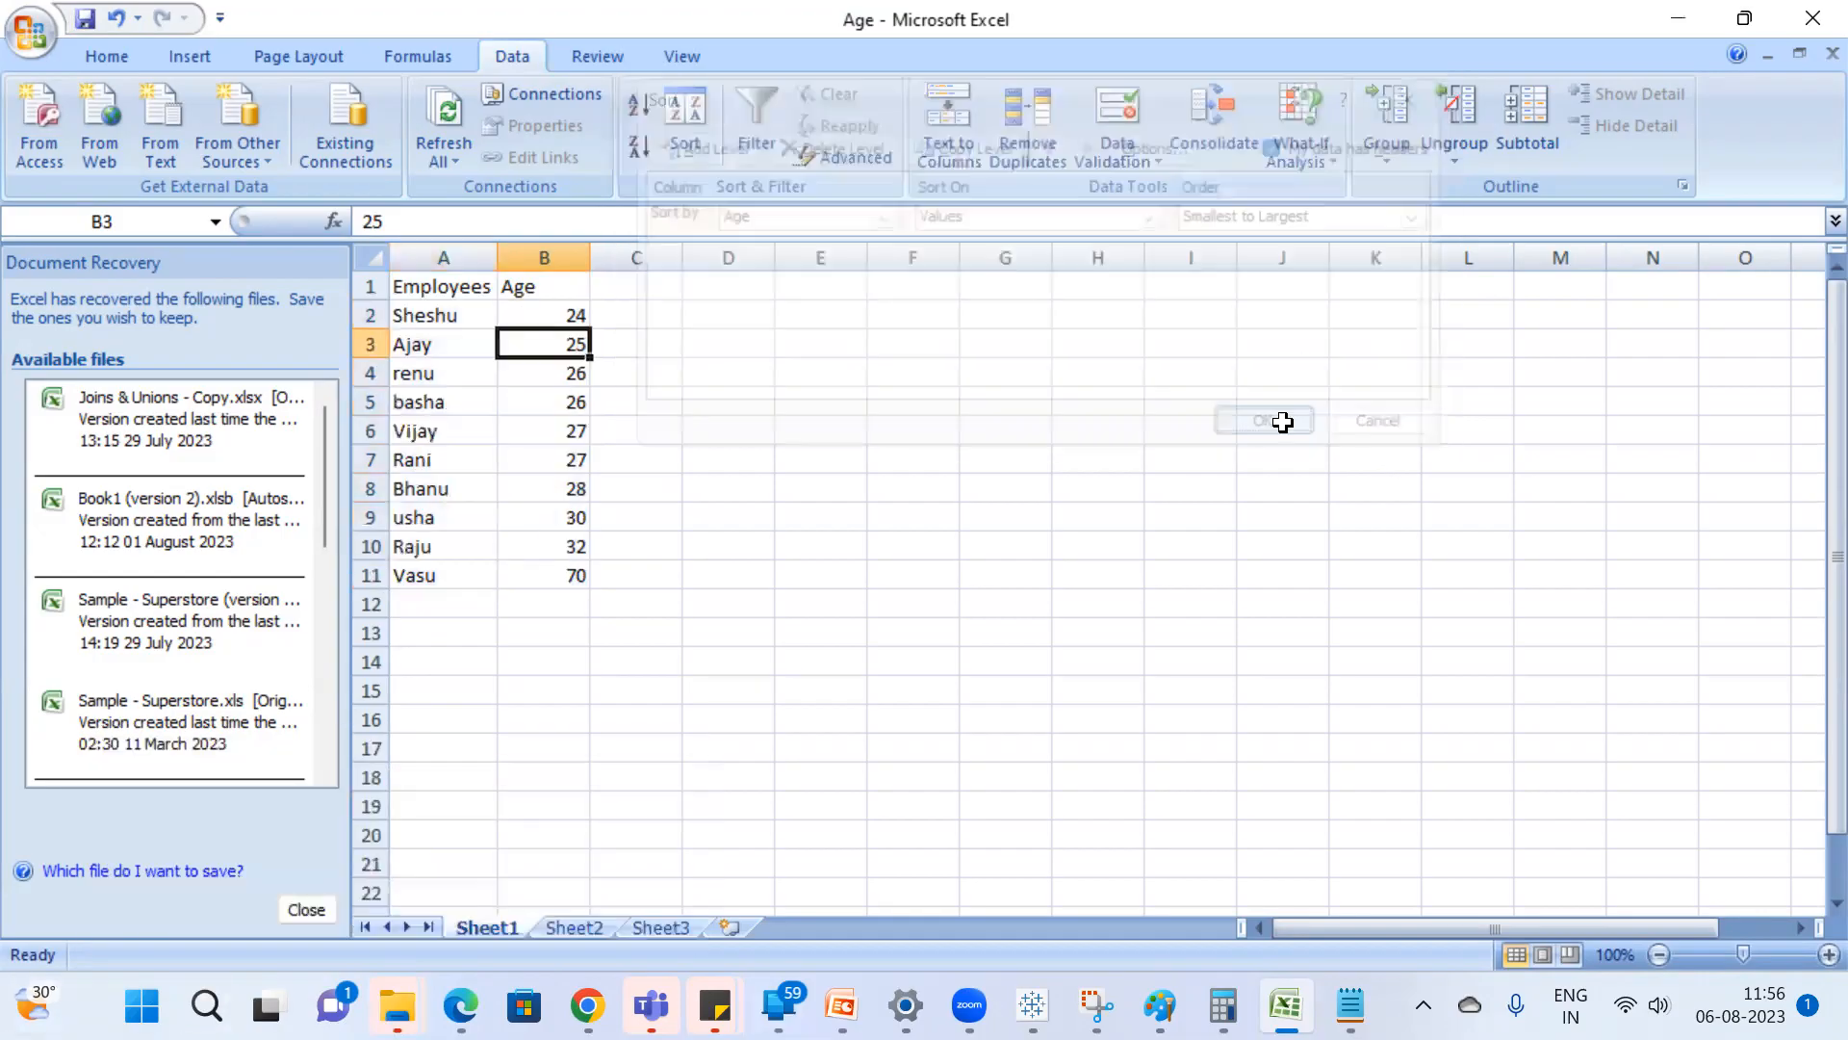
{"action": "left_click", "coordinate": [922, 478]}
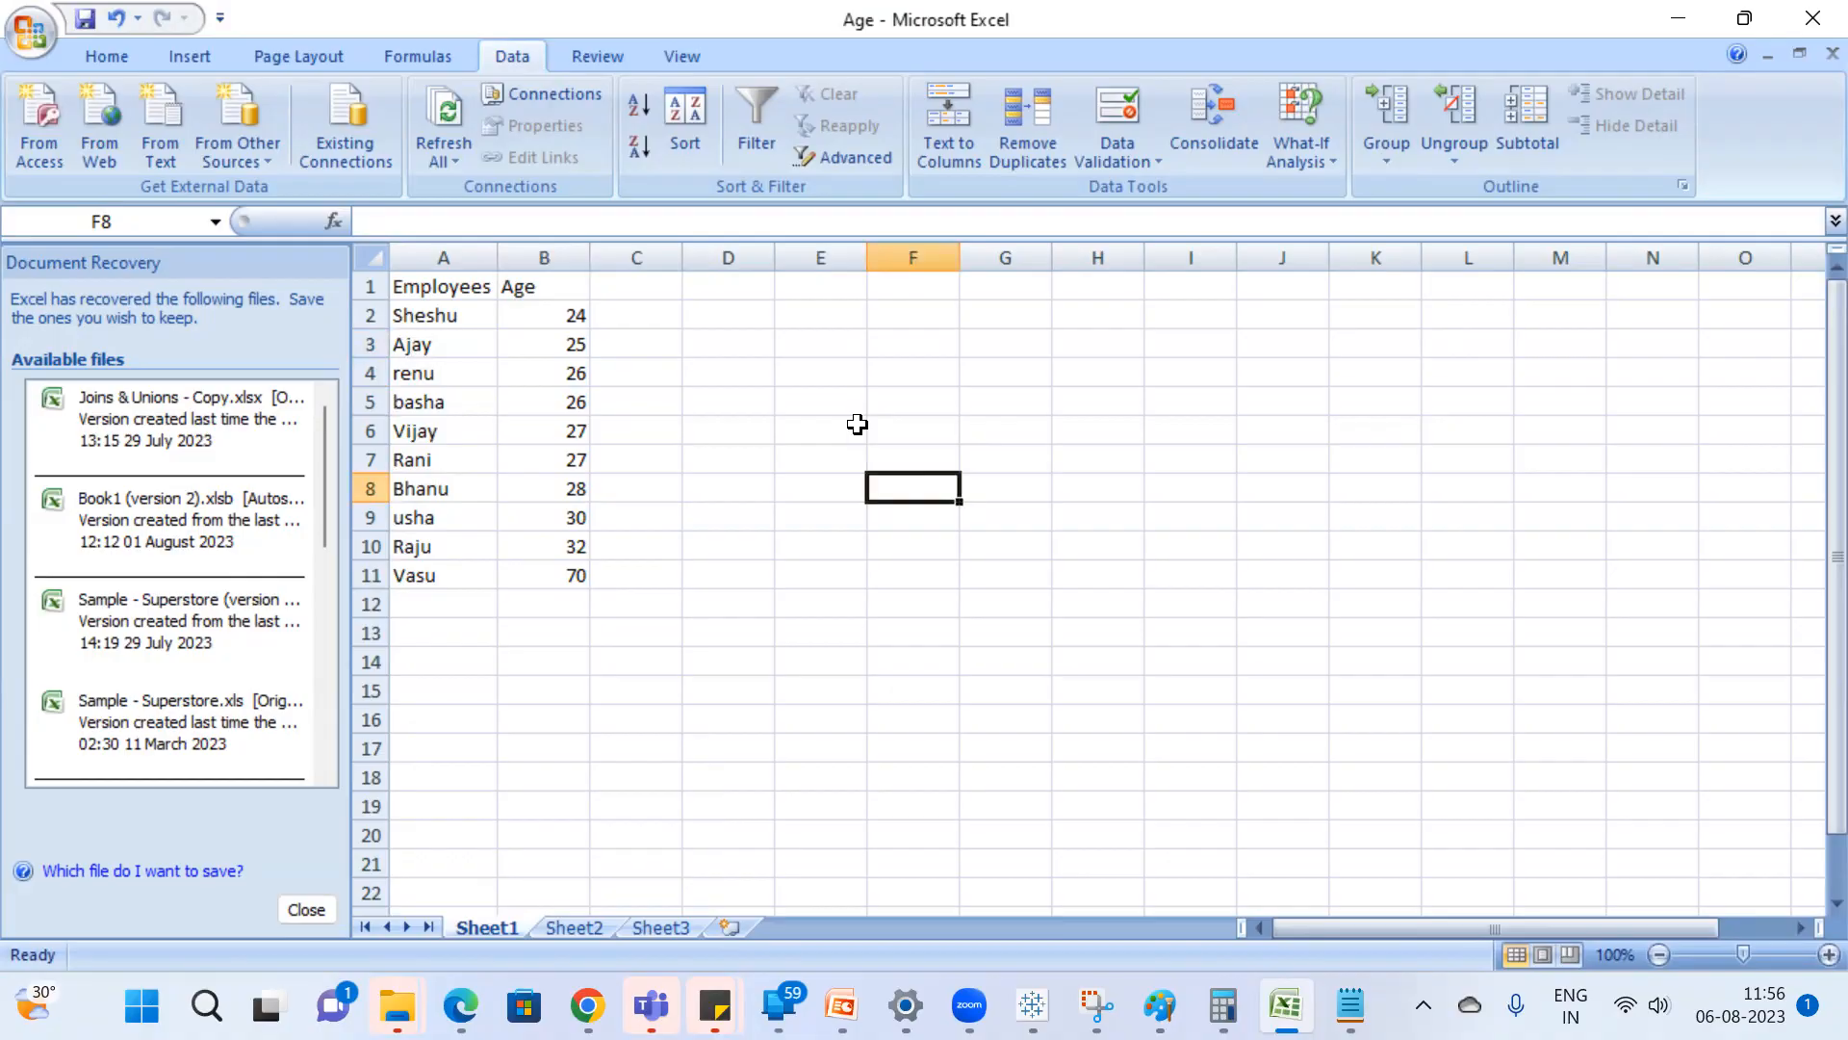
{"action": "key", "text": "alt+Tab"}
{"action": "mouse_move", "coordinate": [678, 701]}
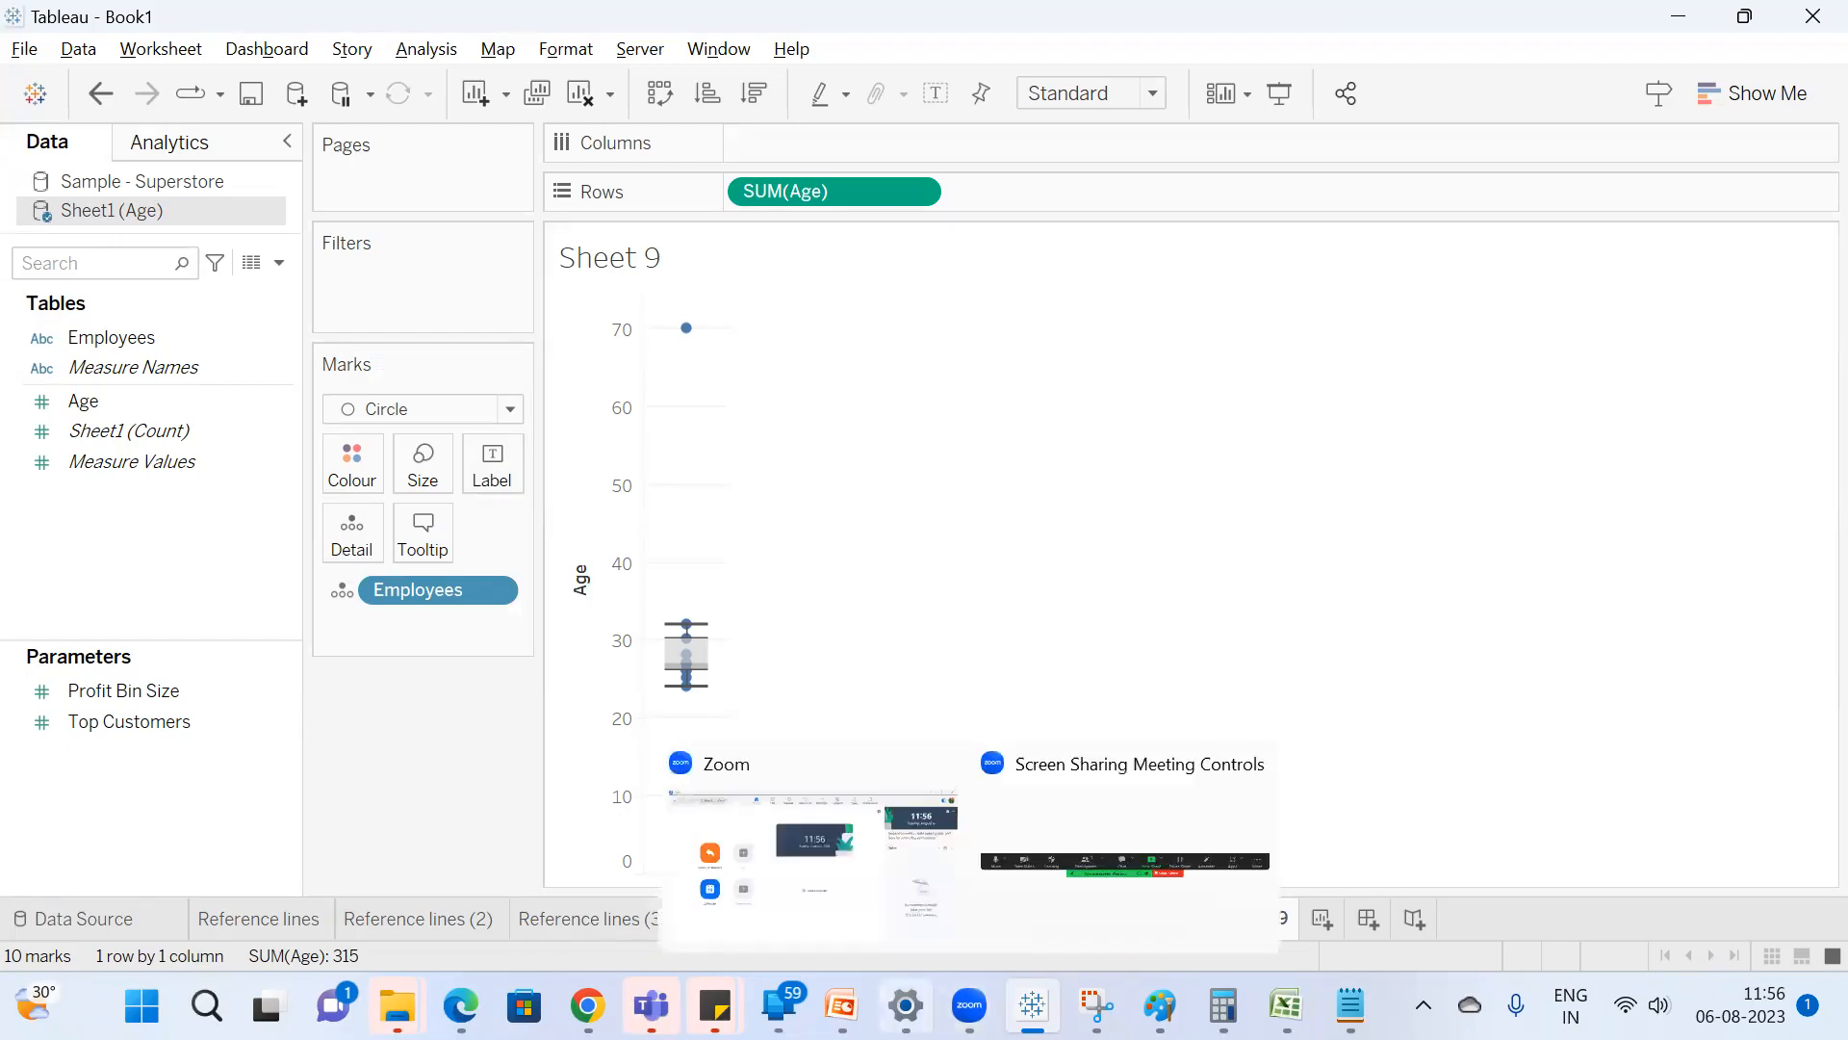
Switch to PowerPoint, open the Tableau training - Session18 presentation from the Classes folder and show its Learning Objectives slide.
{"action": "mouse_move", "coordinate": [841, 1006]}
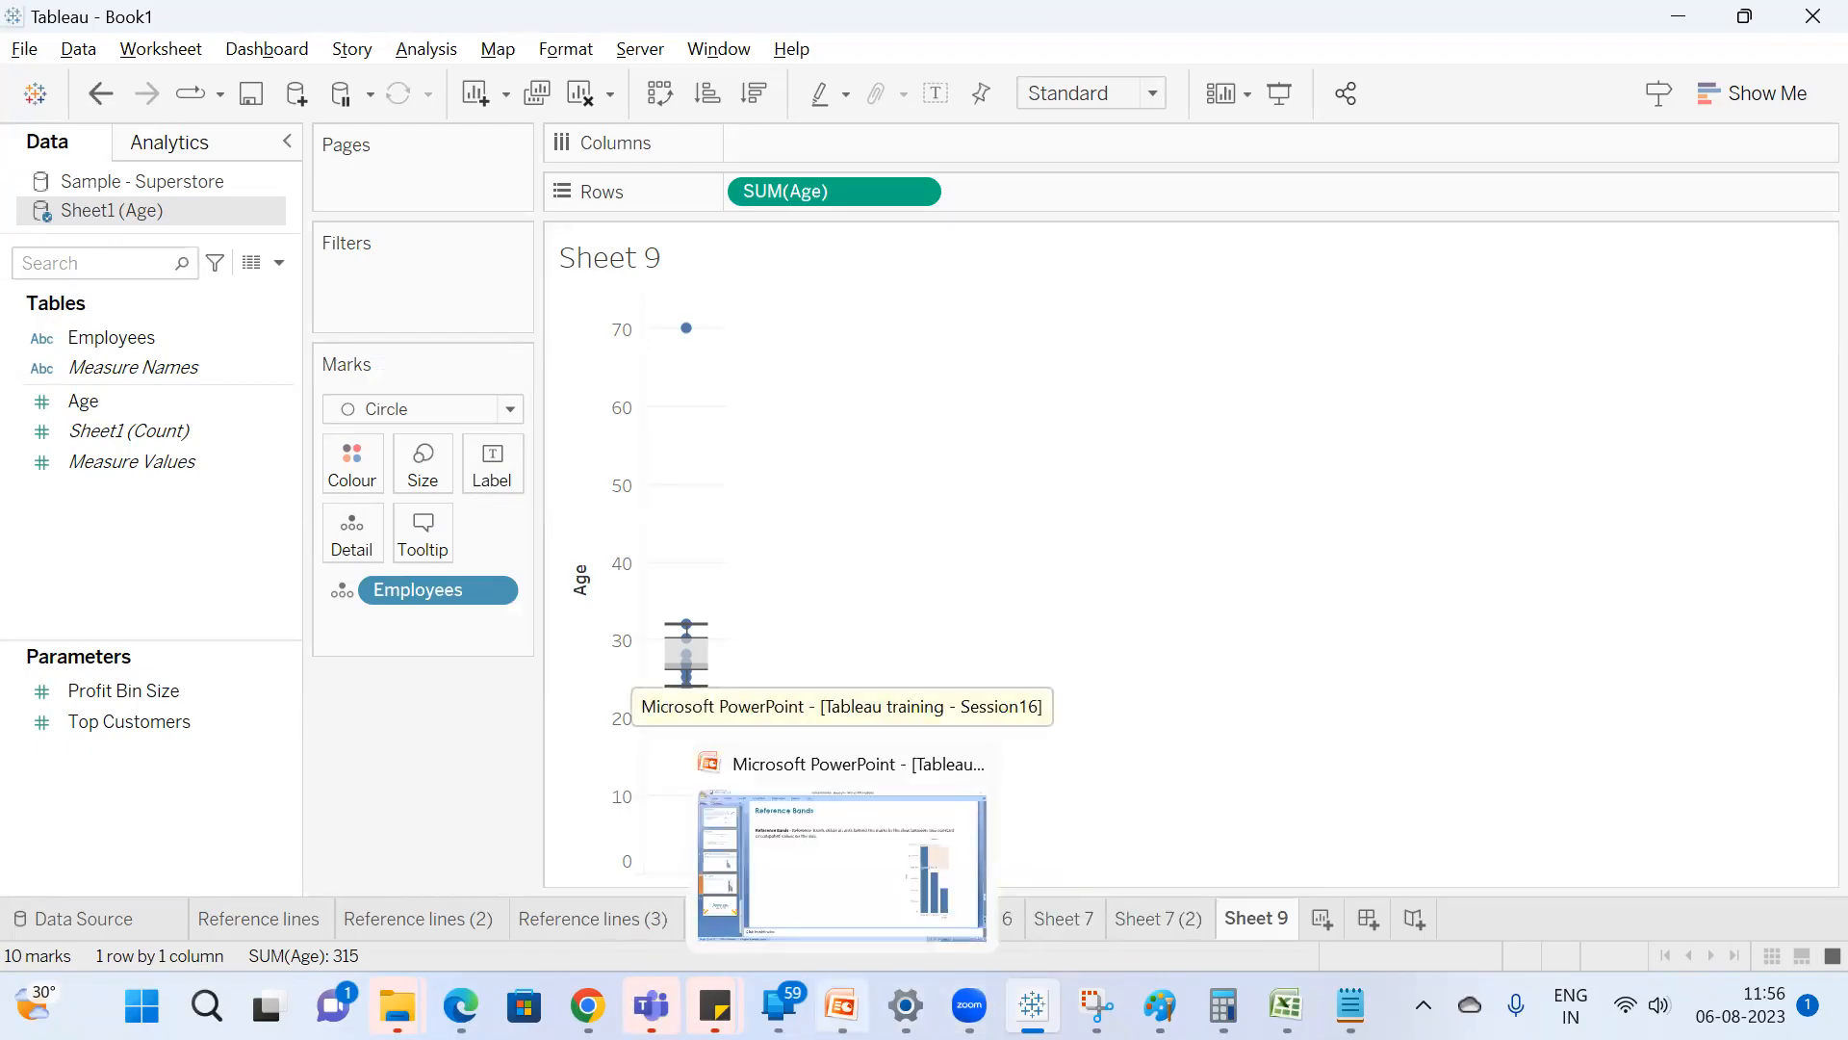
{"action": "left_click", "coordinate": [840, 871]}
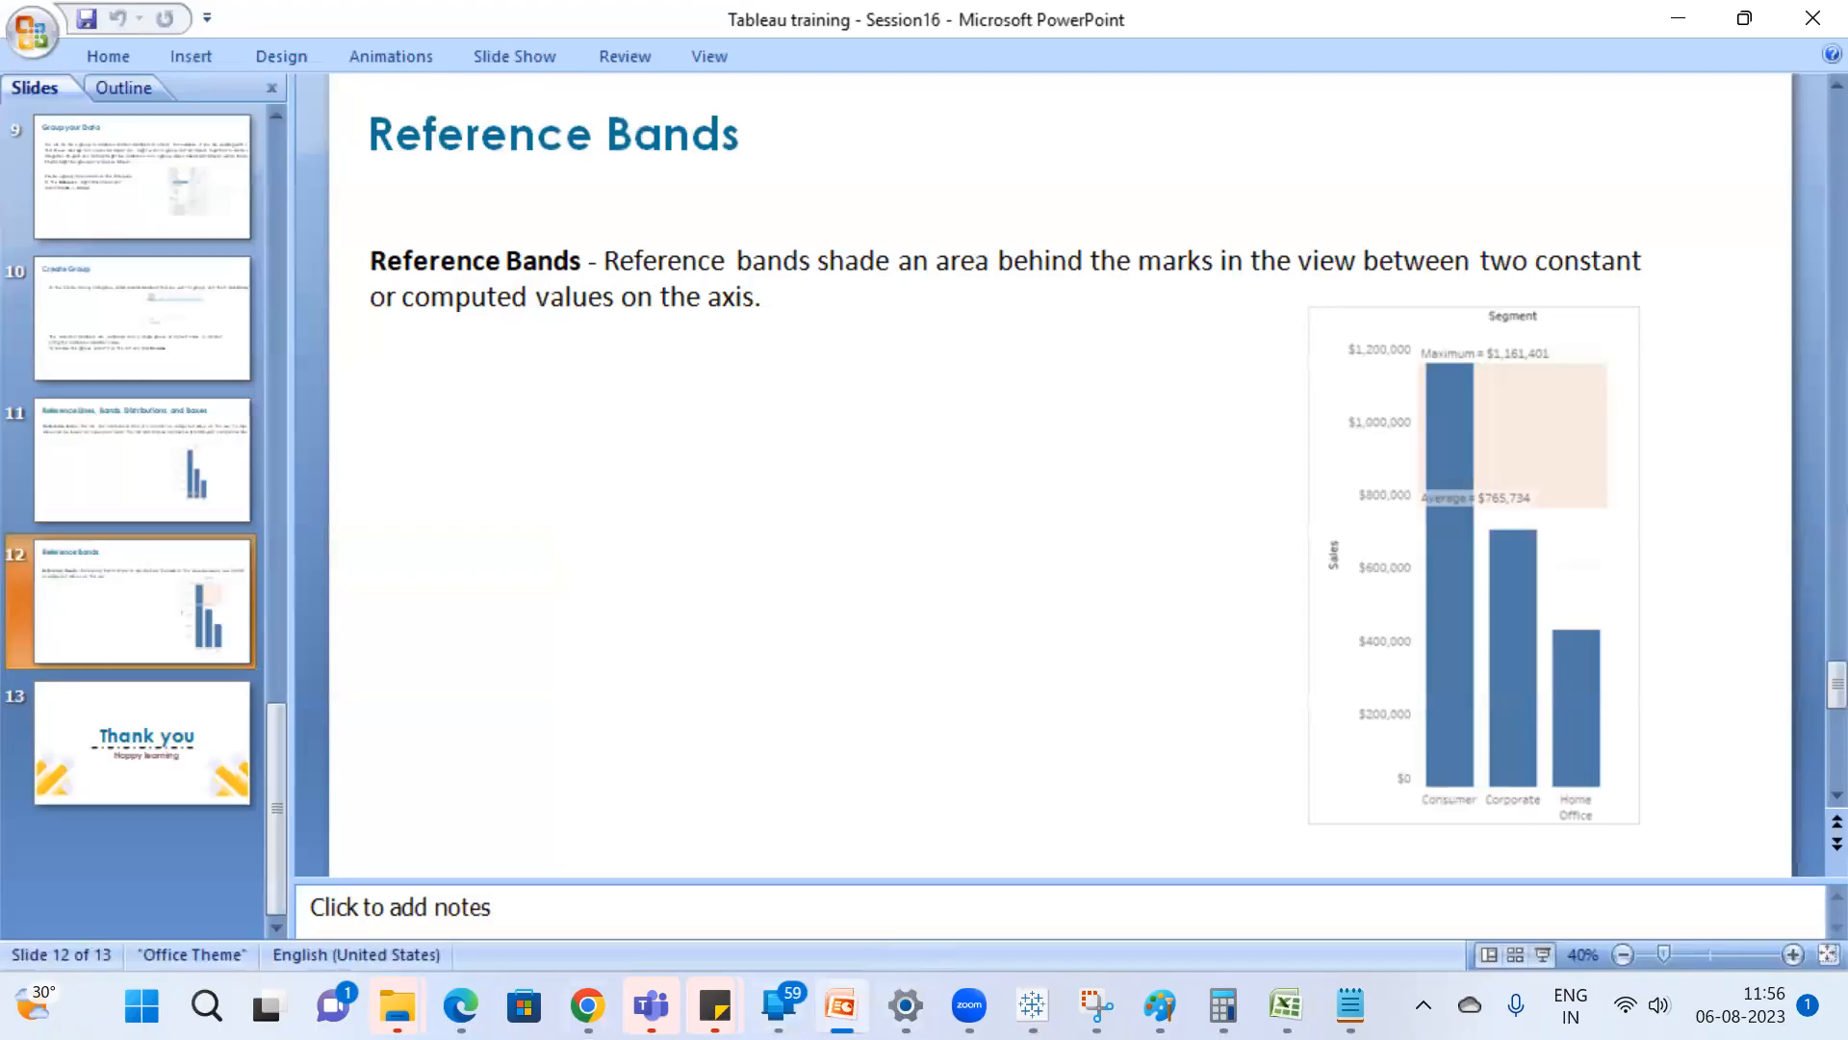
{"action": "mouse_move", "coordinate": [396, 1005]}
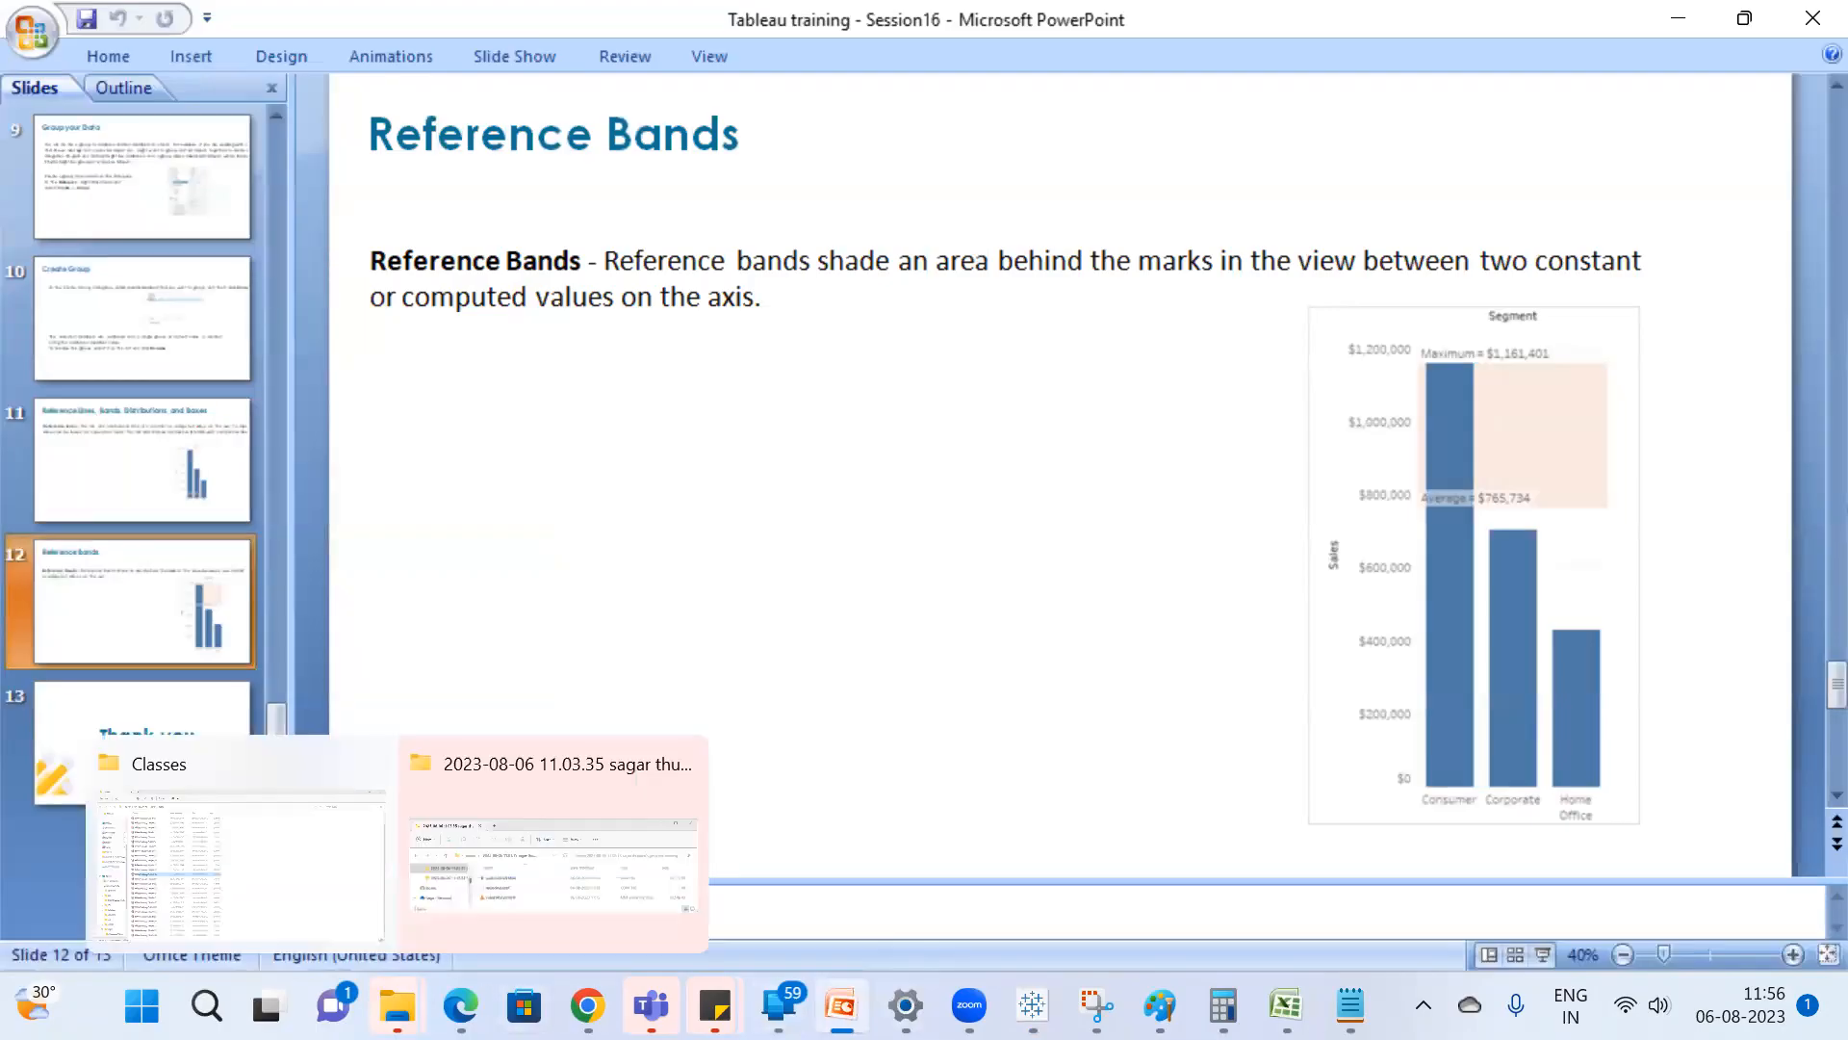
{"action": "left_click", "coordinate": [234, 867]}
{"action": "double_click", "coordinate": [375, 600]}
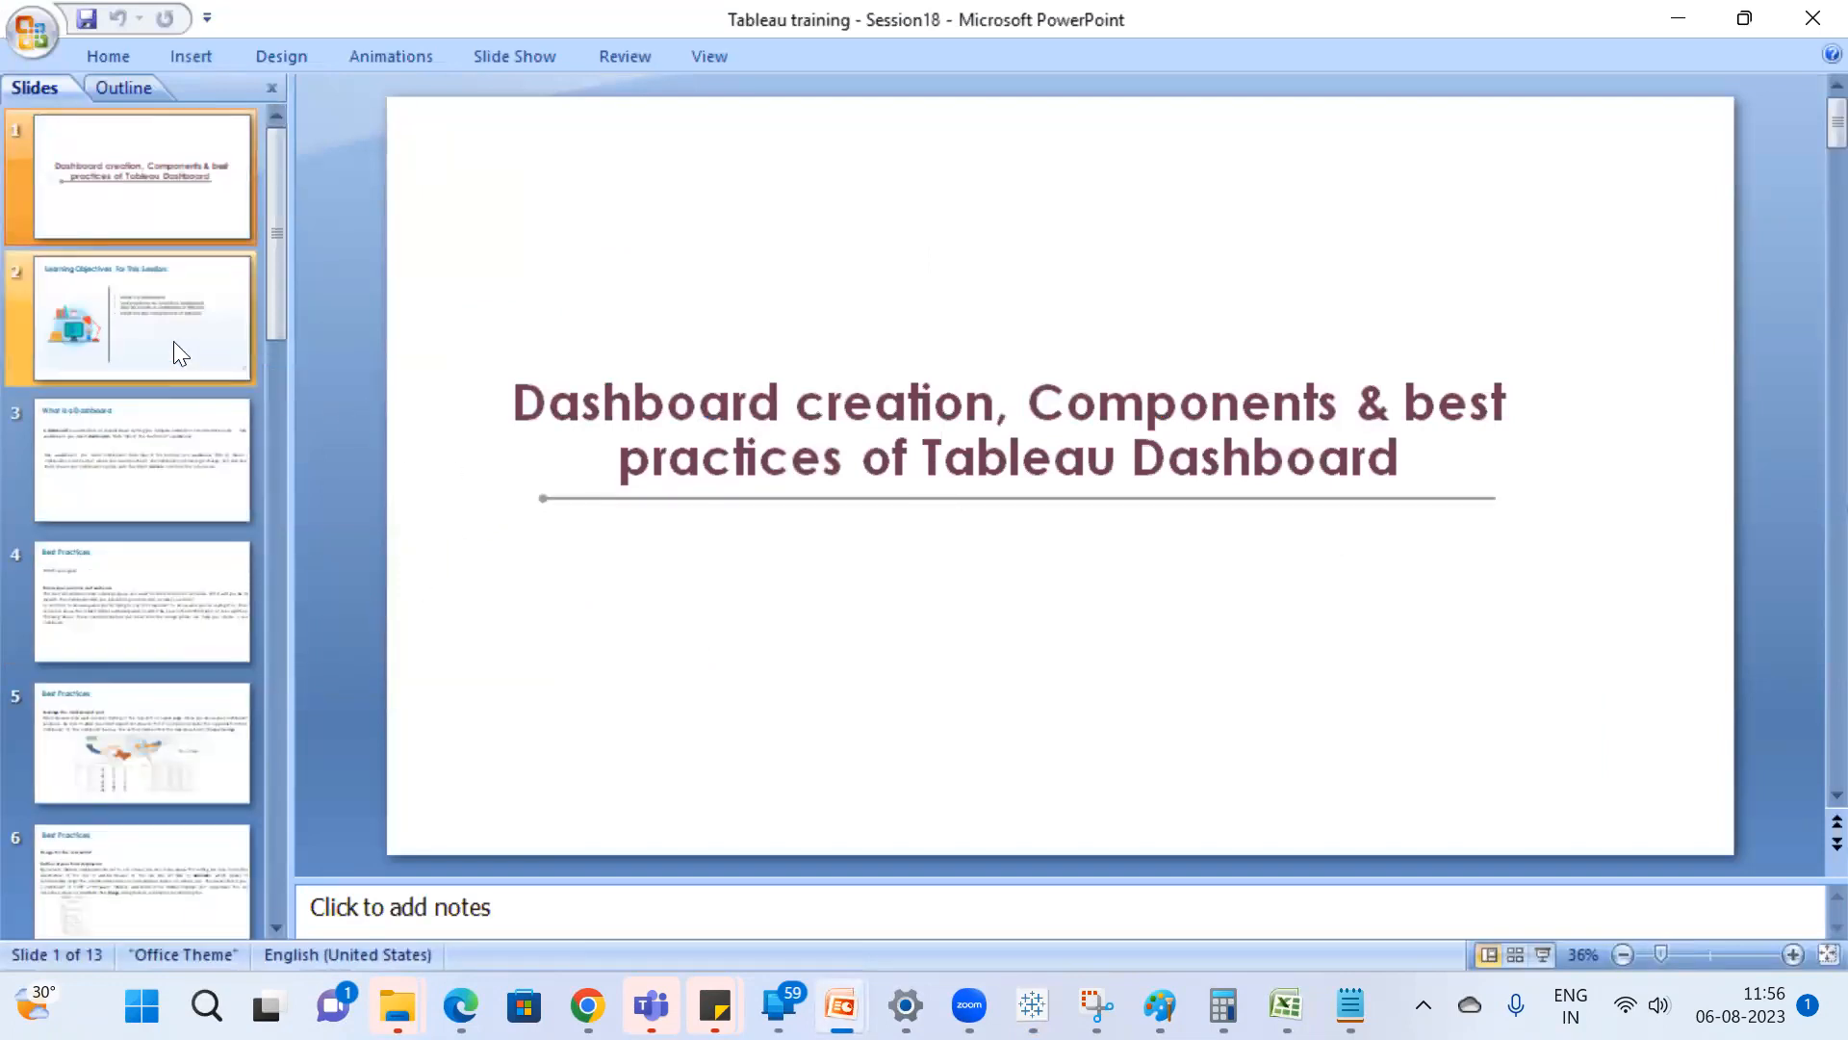
{"action": "left_click", "coordinate": [181, 337]}
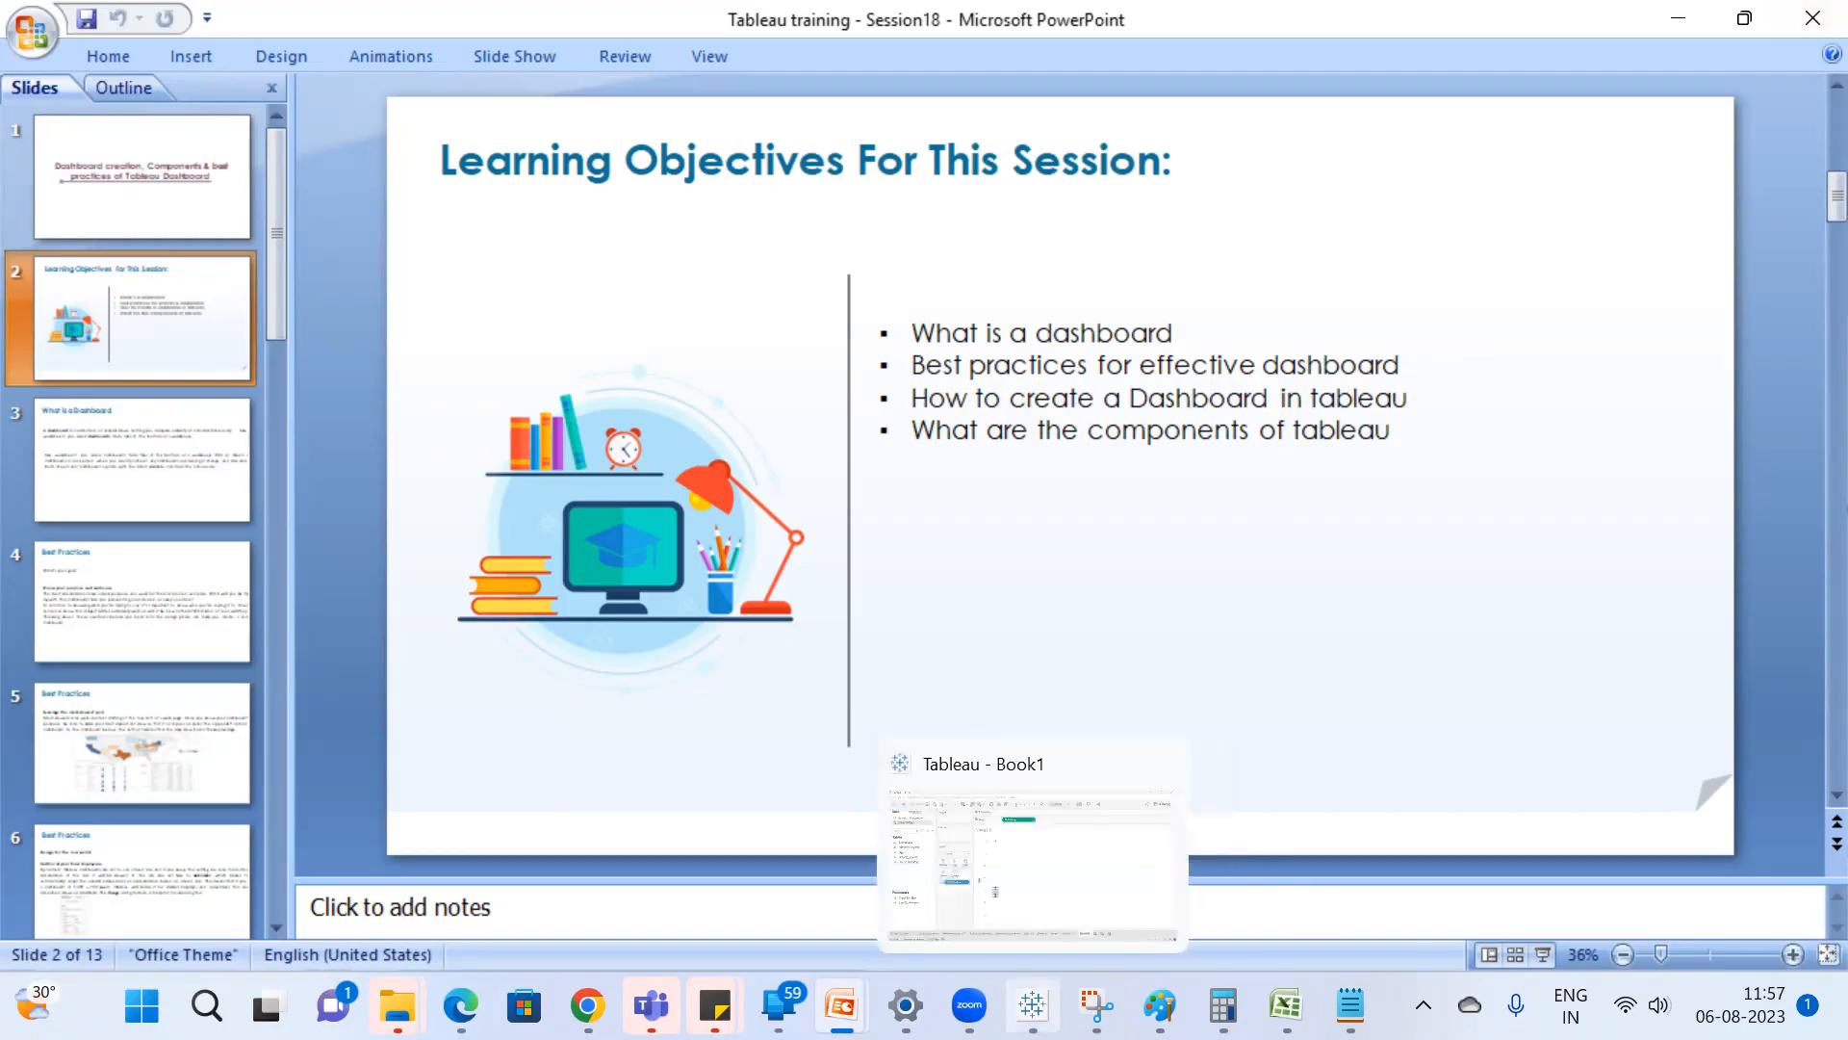
Return to Tableau and build a bar chart of Sales by Sub-Category on a new worksheet using the Sample - Superstore data source.
{"action": "left_click", "coordinate": [1093, 842]}
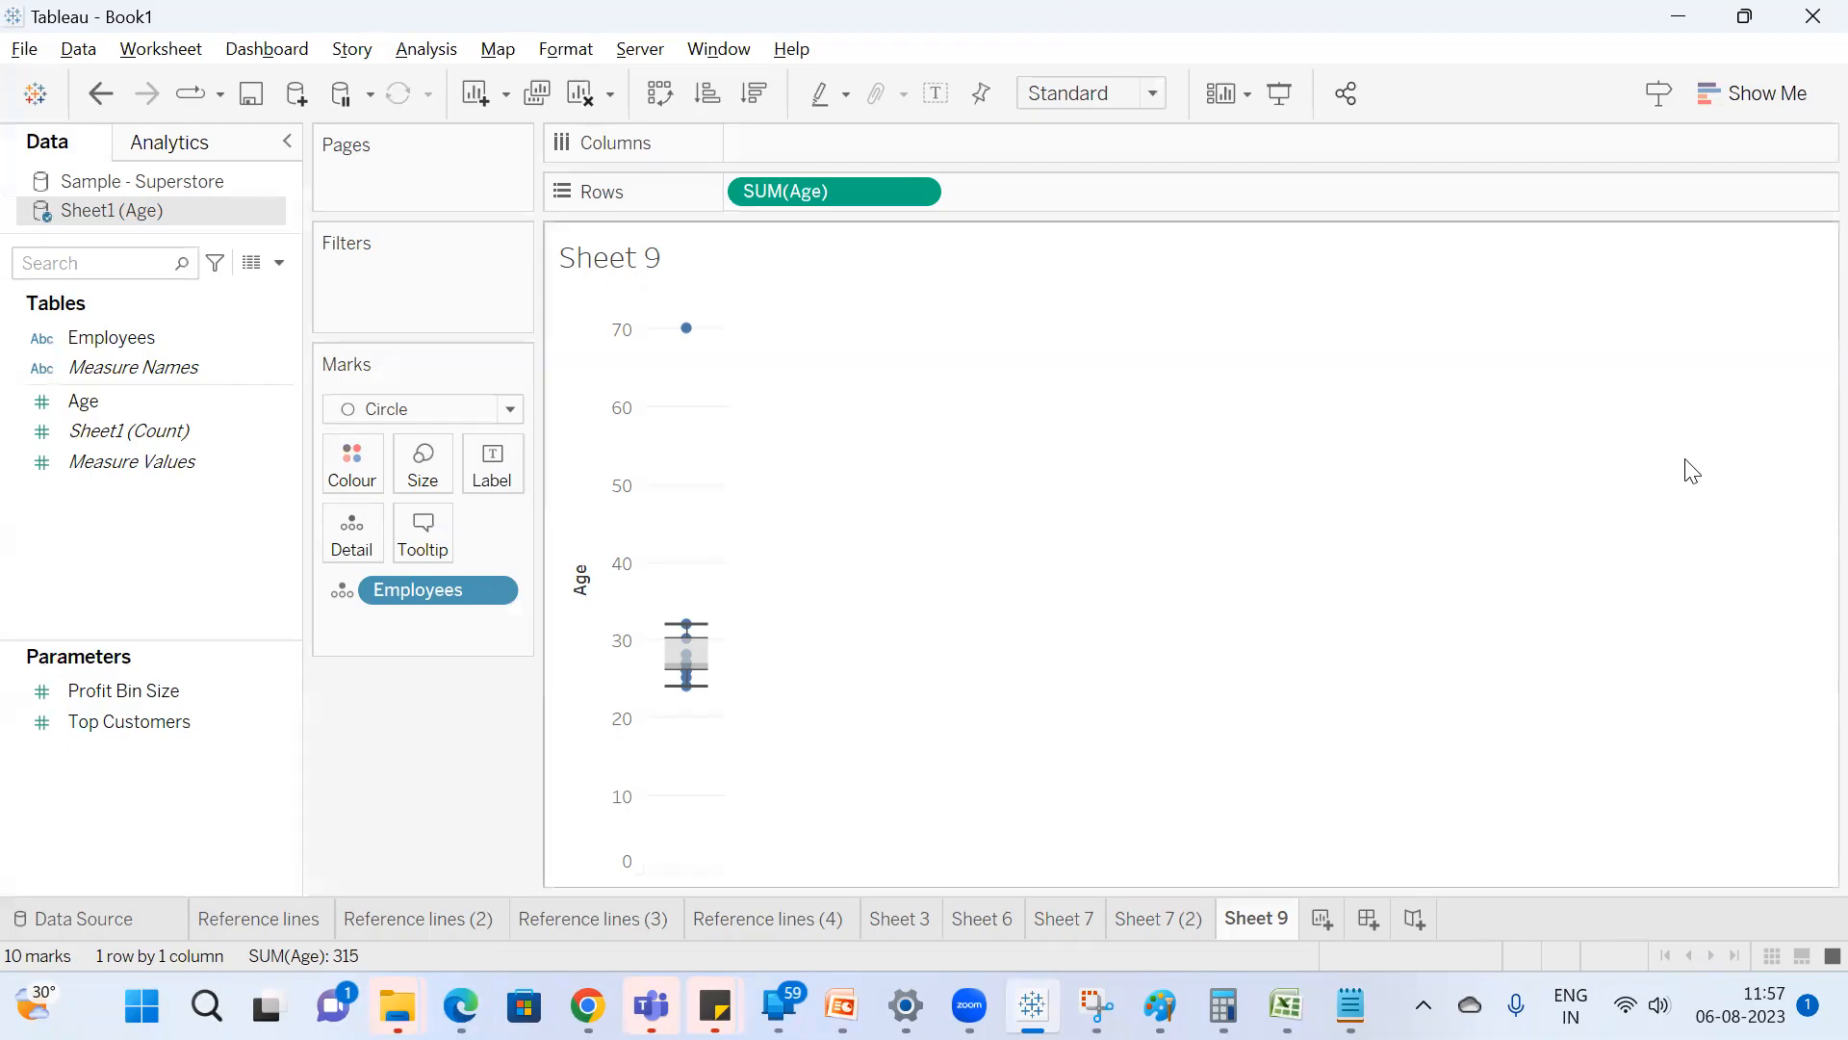
{"action": "left_click", "coordinate": [1322, 922]}
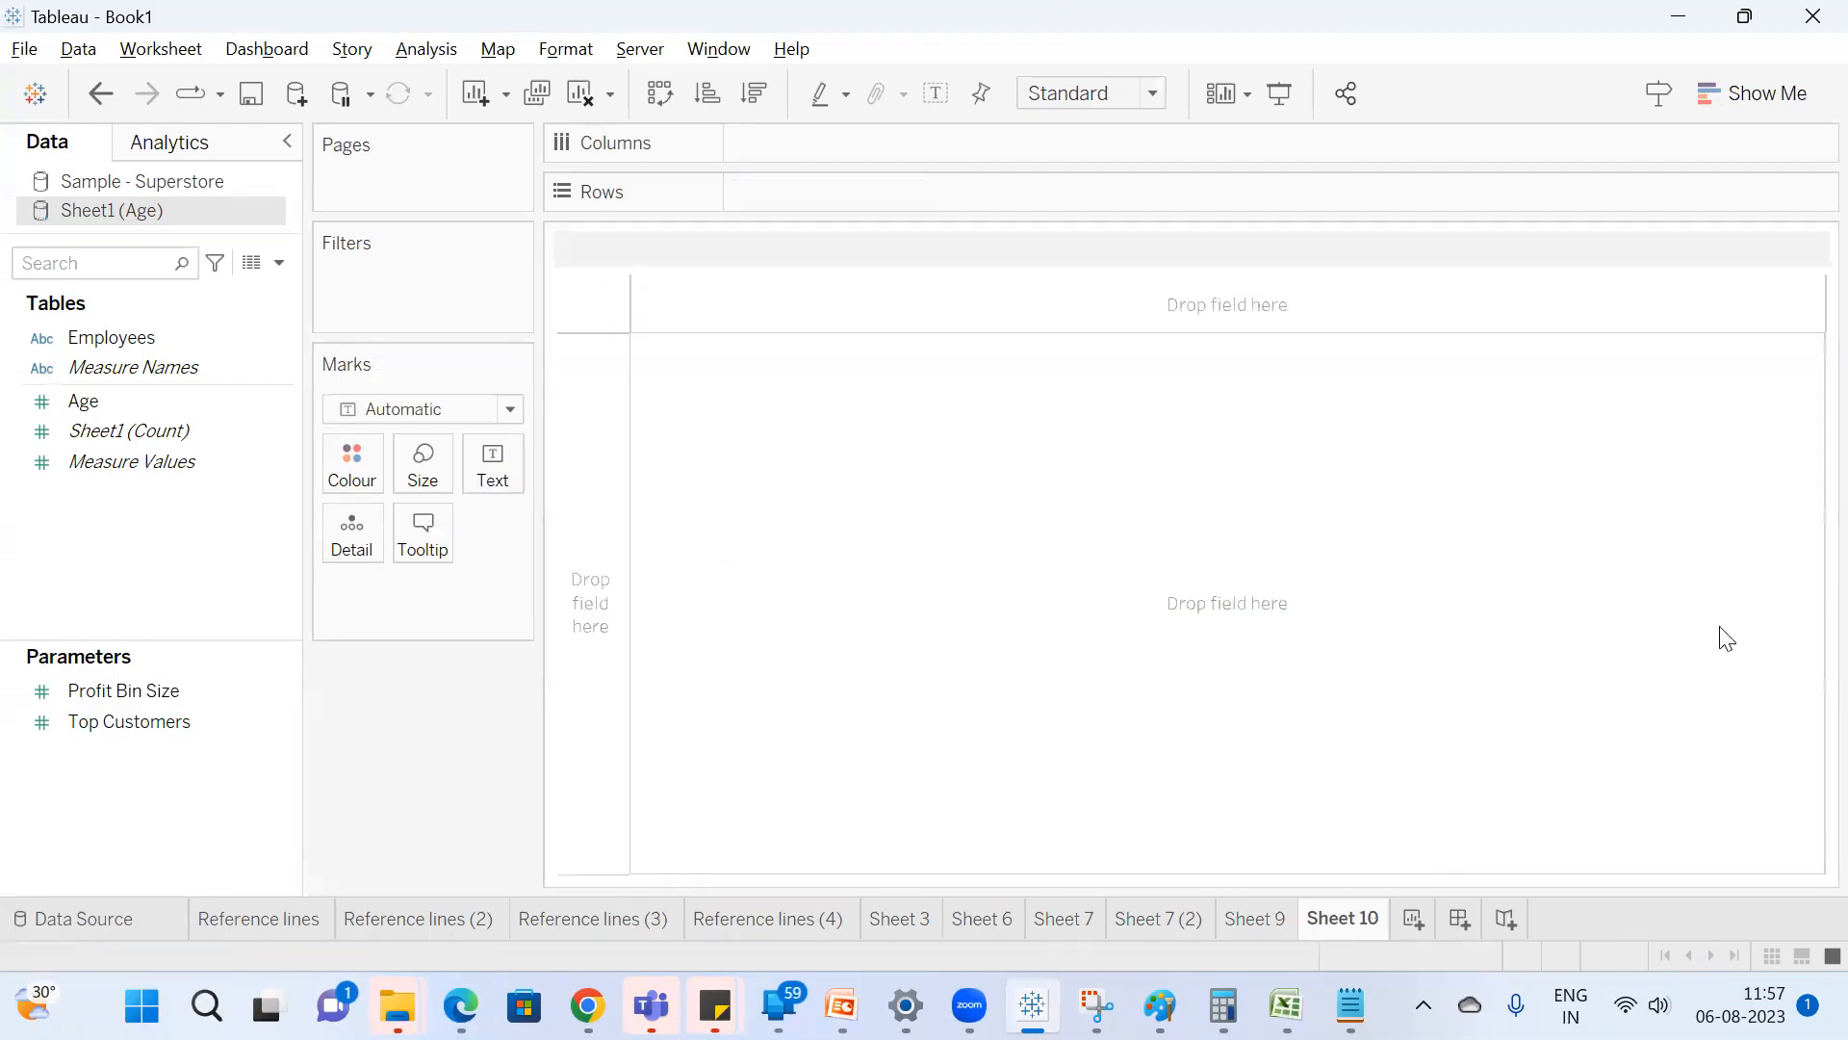
{"action": "left_click", "coordinate": [189, 182]}
{"action": "left_click", "coordinate": [111, 268]}
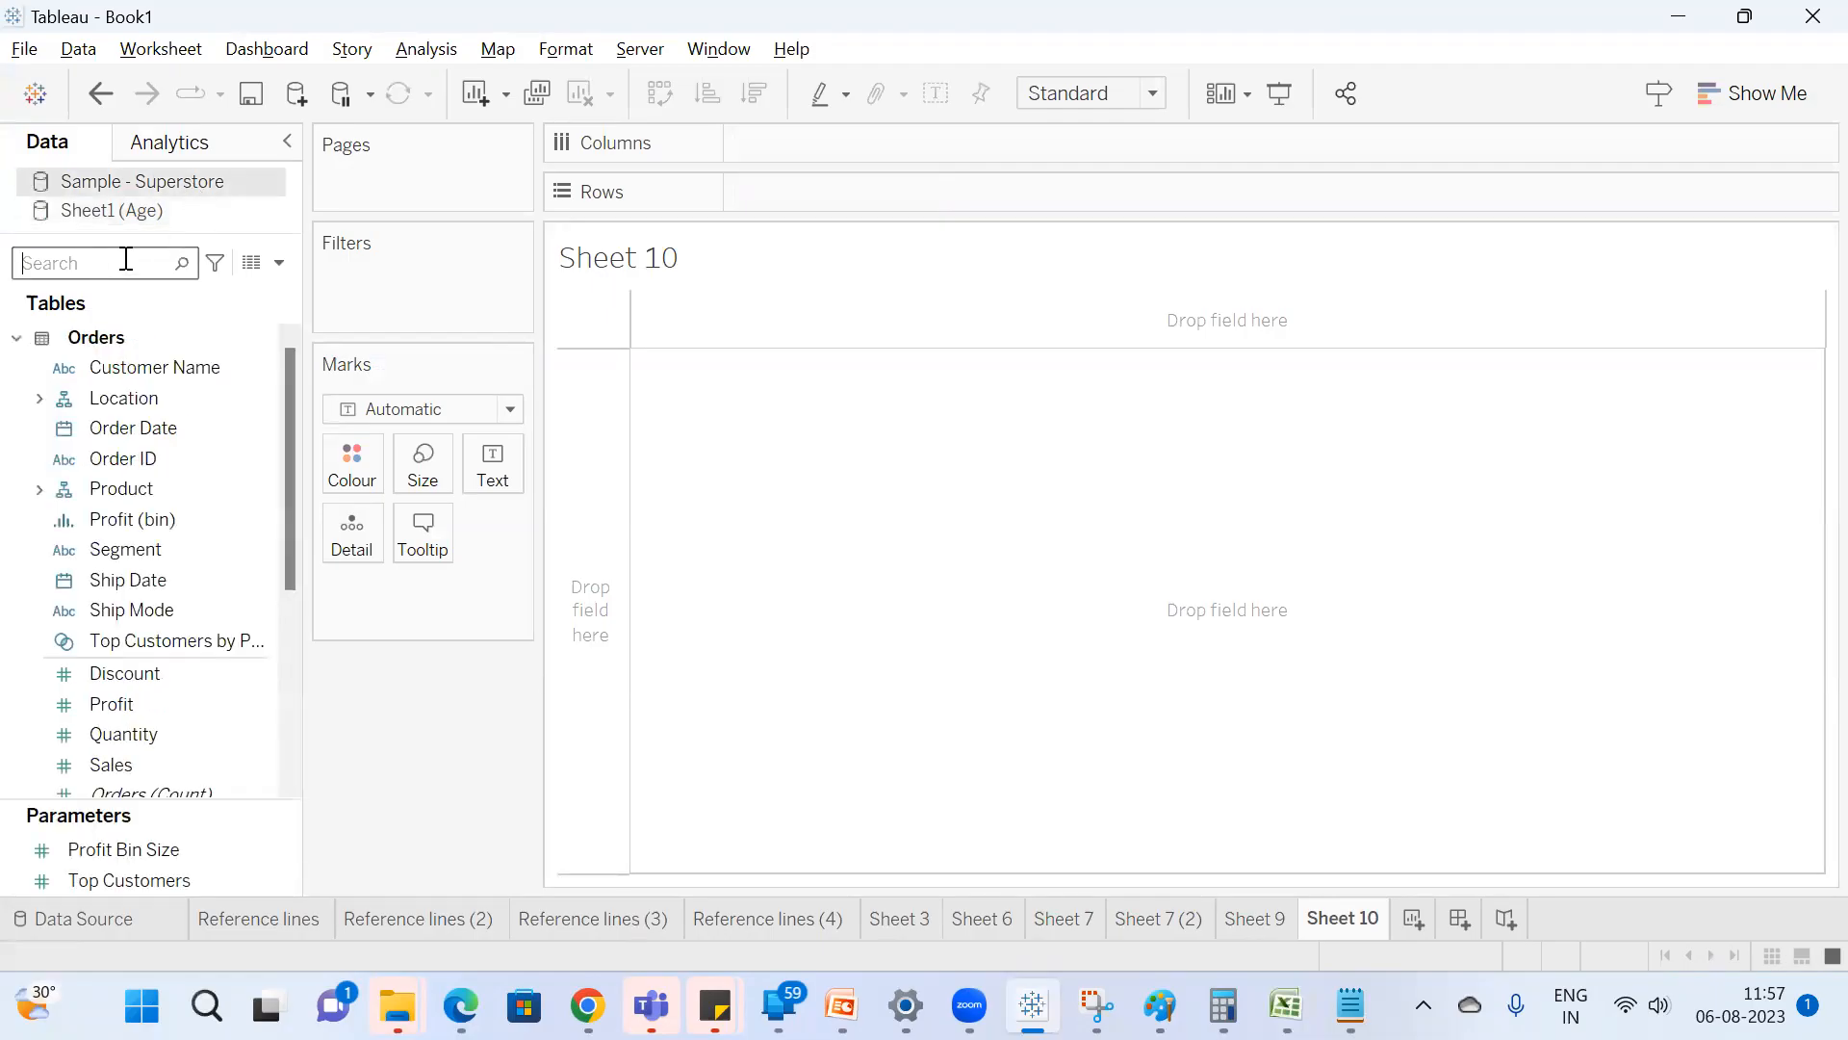
{"action": "type", "text": "sa"}
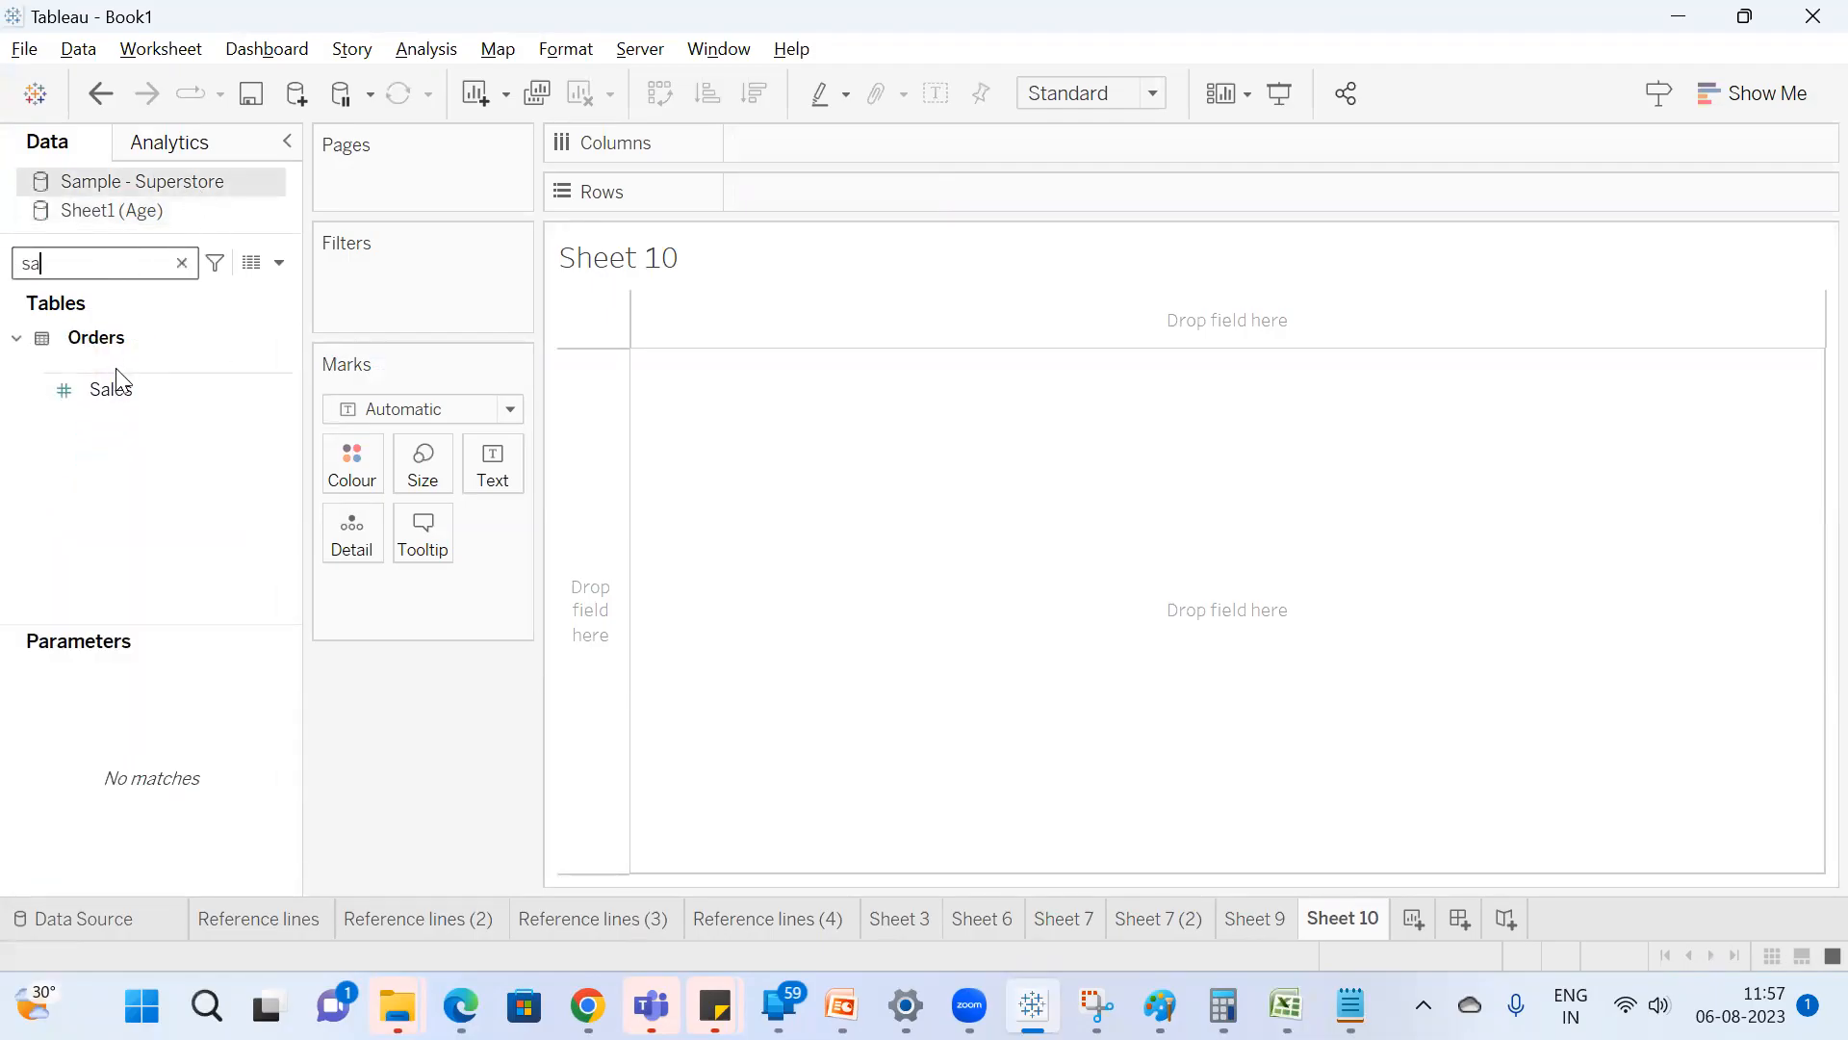
{"action": "double_click", "coordinate": [113, 387]}
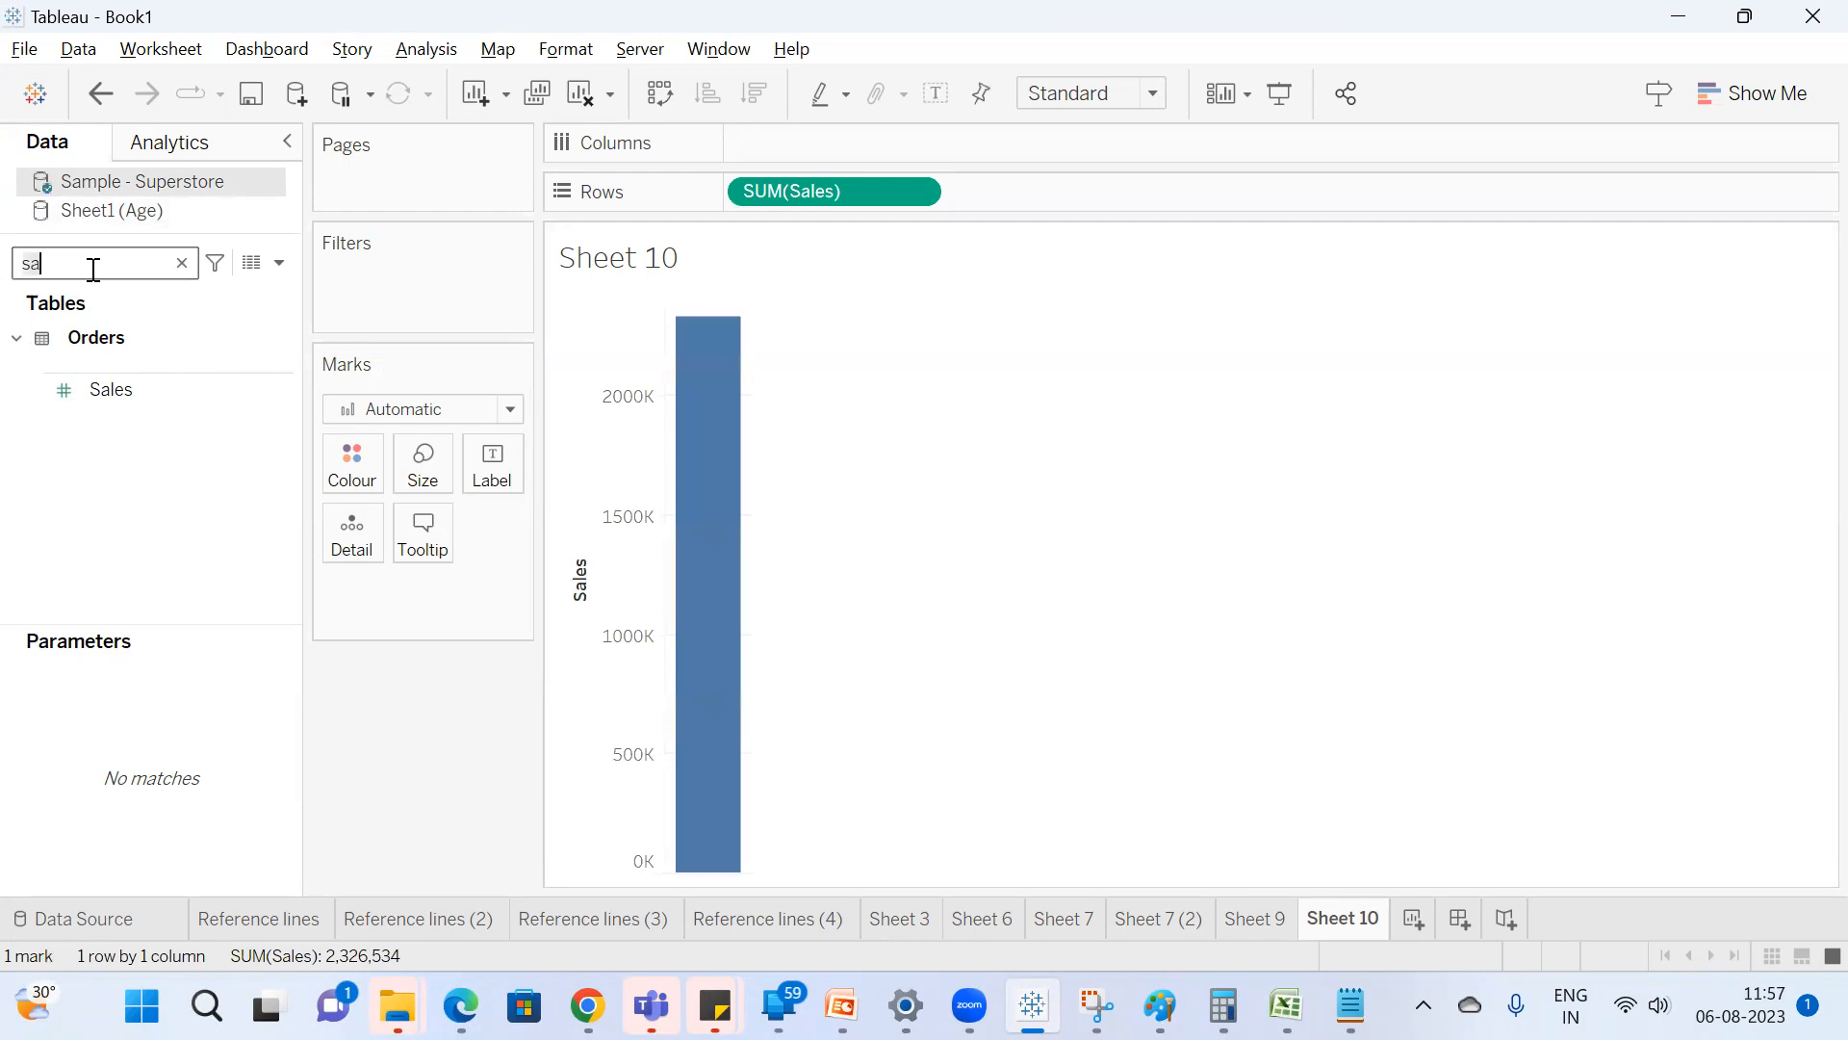
{"action": "key", "text": "BackSpace"}
{"action": "type", "text": "u"}
{"action": "double_click", "coordinate": [214, 402]}
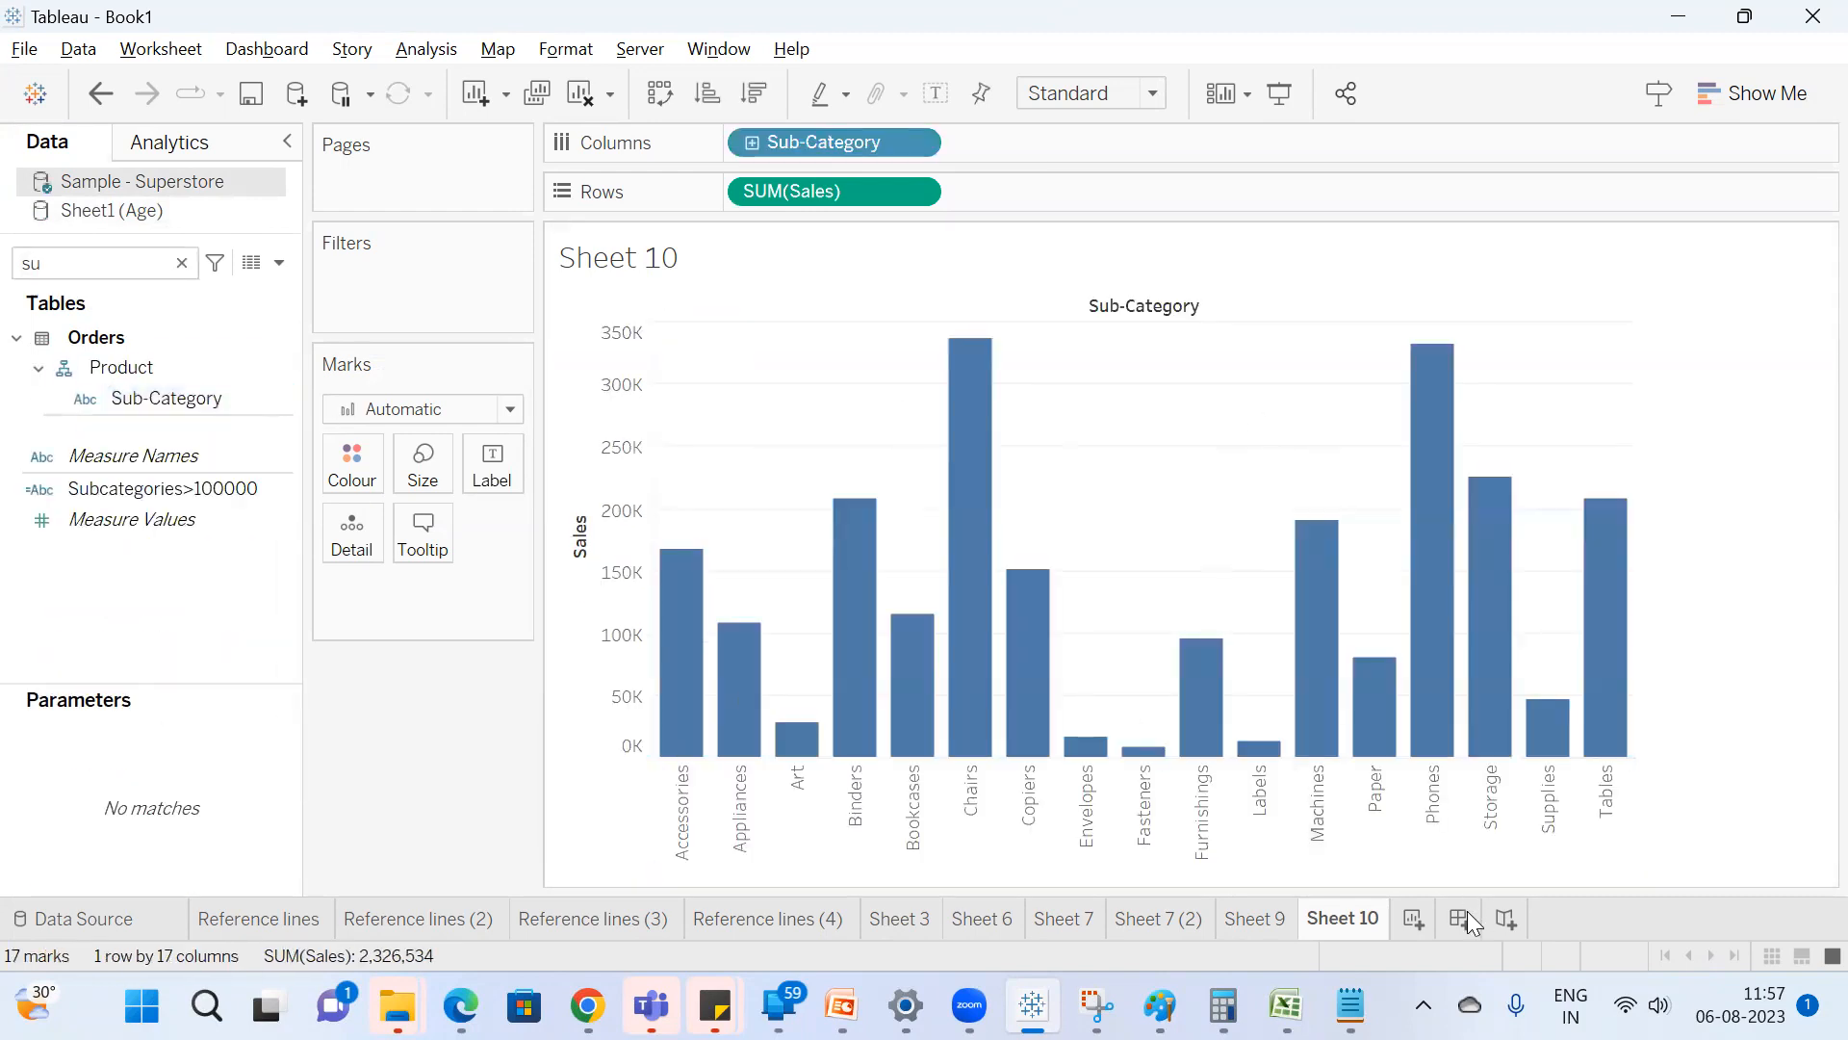
Build a pie chart of Sales by Category on a new worksheet.
{"action": "left_click", "coordinate": [1414, 921]}
{"action": "left_click", "coordinate": [138, 268]}
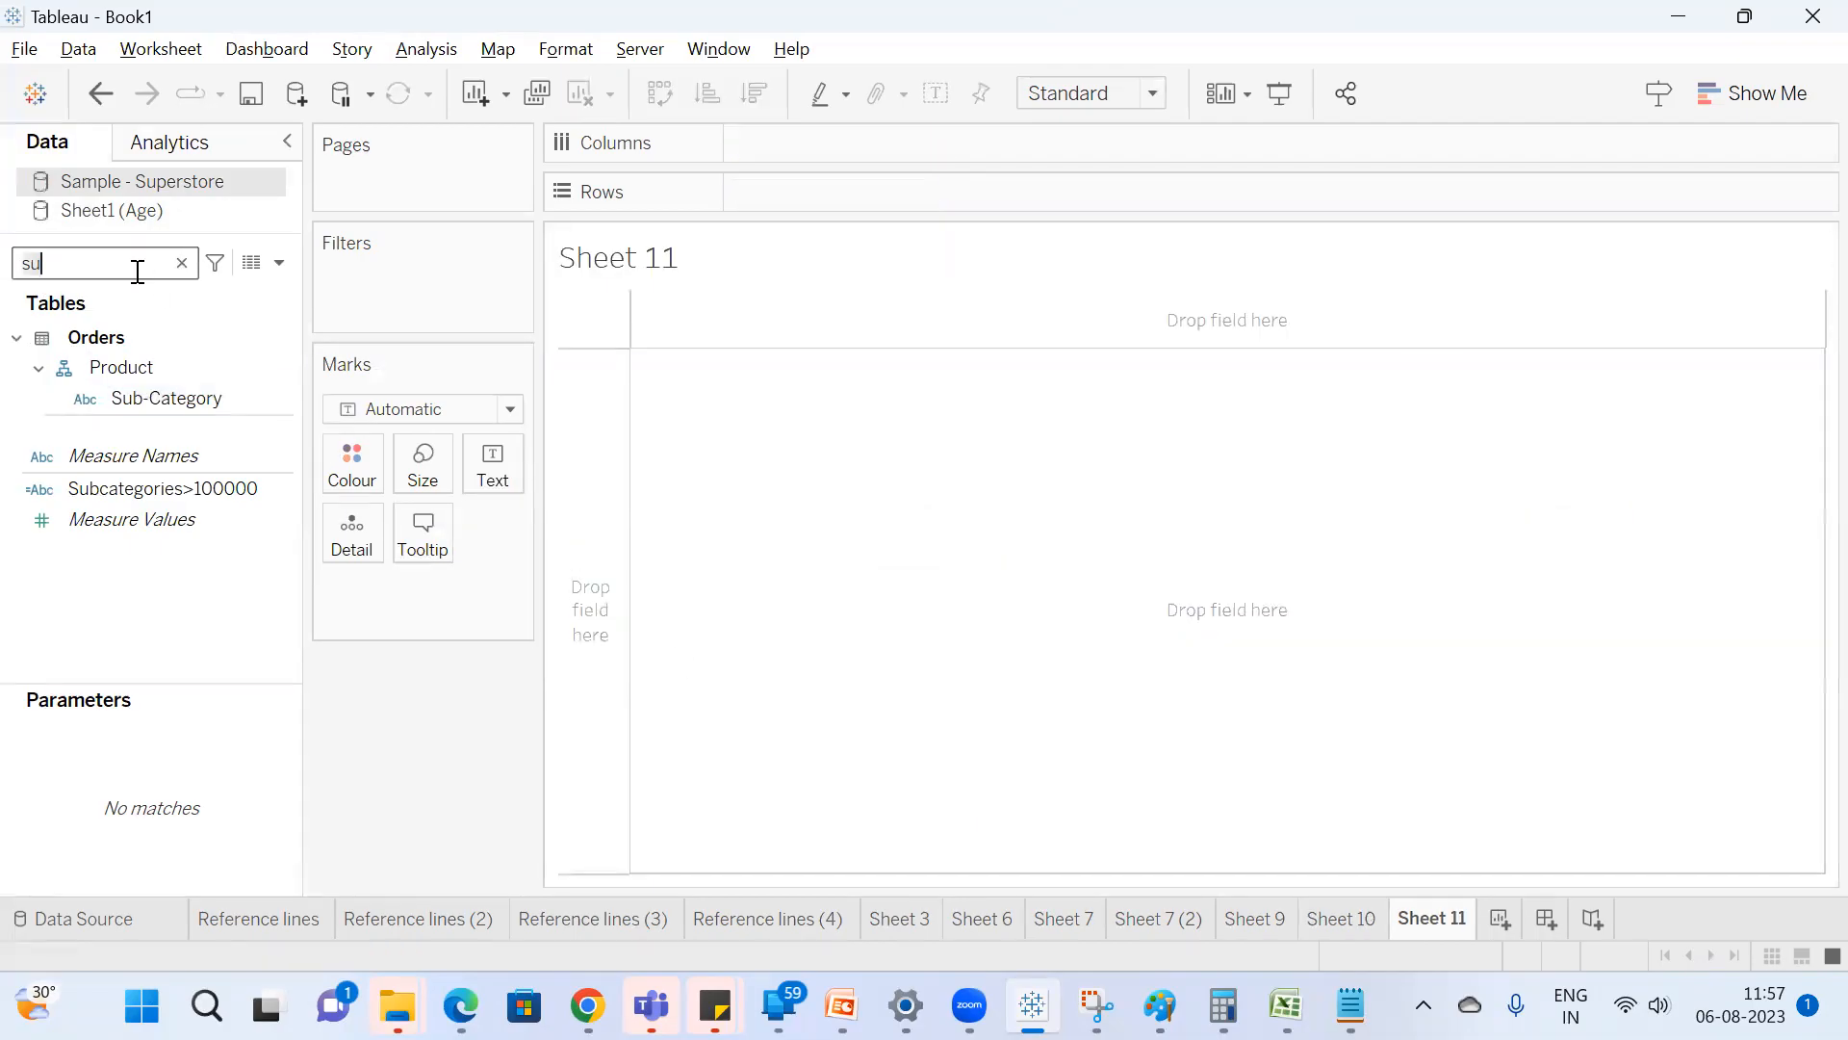
{"action": "key", "text": "BackSpace"}
{"action": "type", "text": "a"}
{"action": "double_click", "coordinate": [162, 386]}
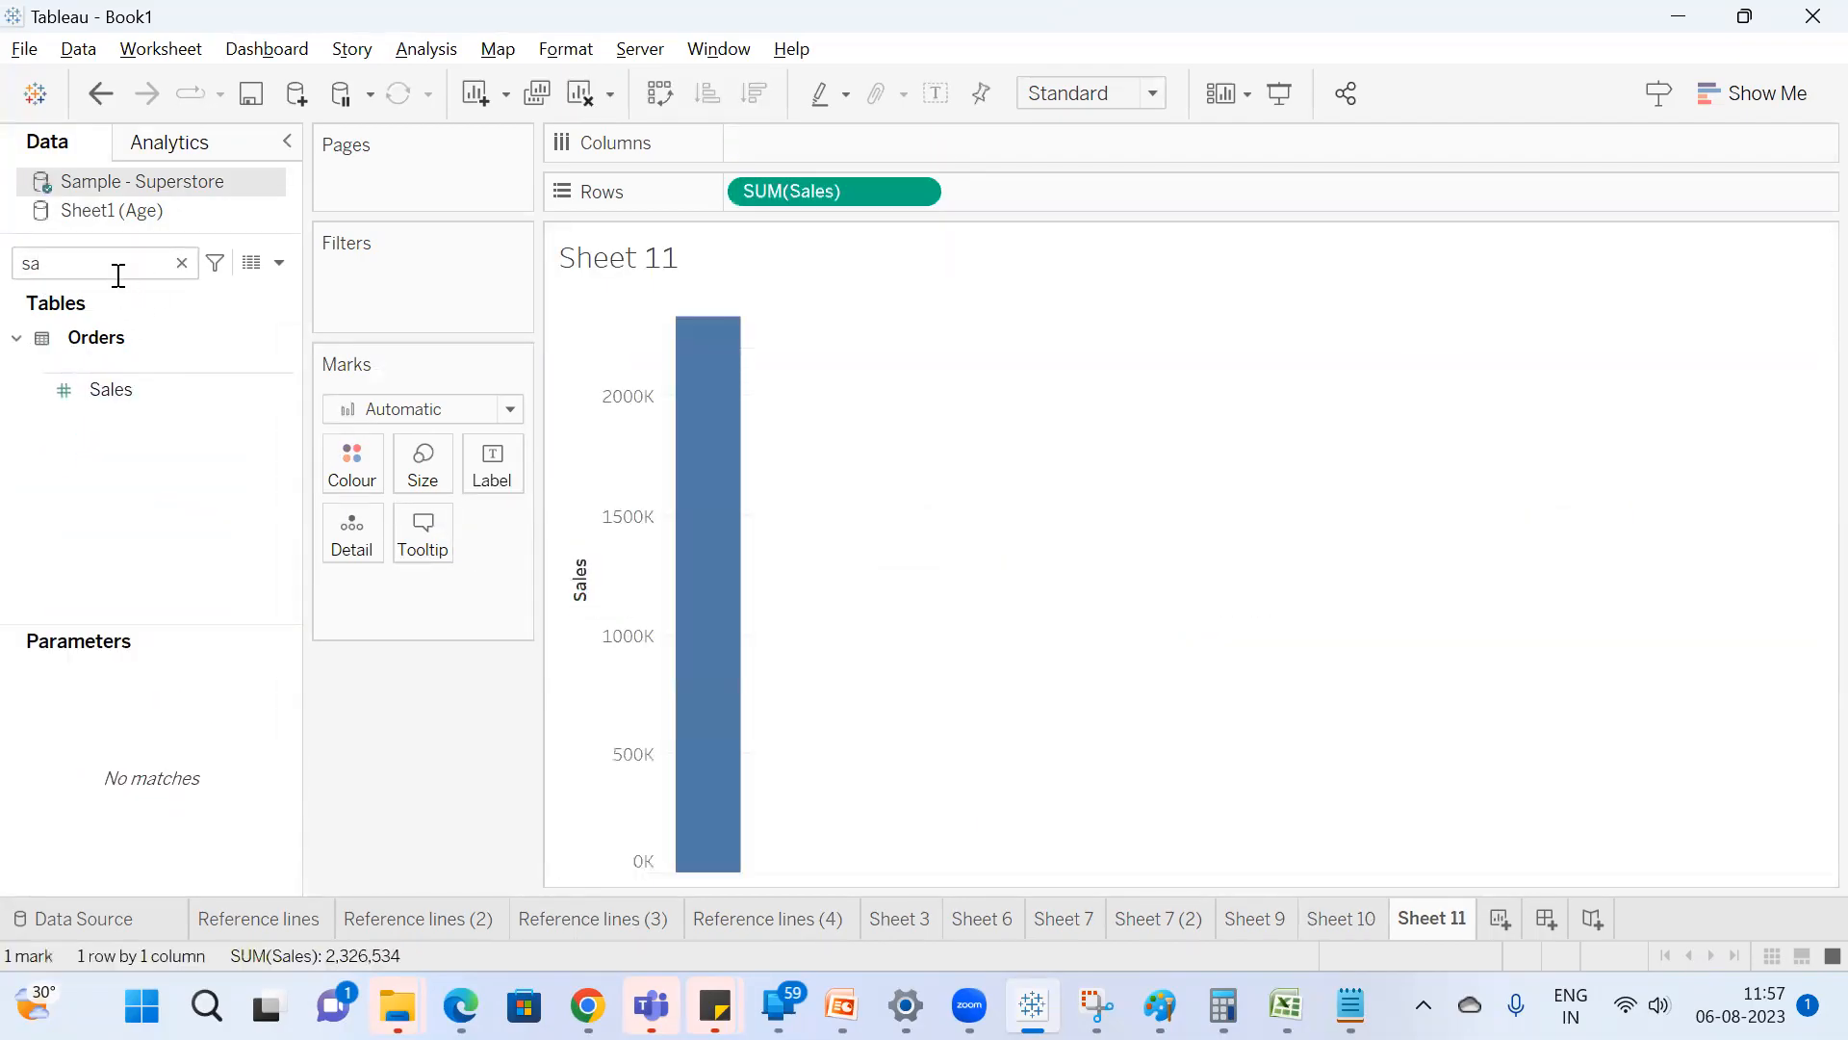
{"action": "key", "text": "BackSpace"}
{"action": "key", "text": "BackSpace"}
{"action": "type", "text": "cat"}
{"action": "double_click", "coordinate": [173, 426]}
{"action": "left_click", "coordinate": [1754, 96]}
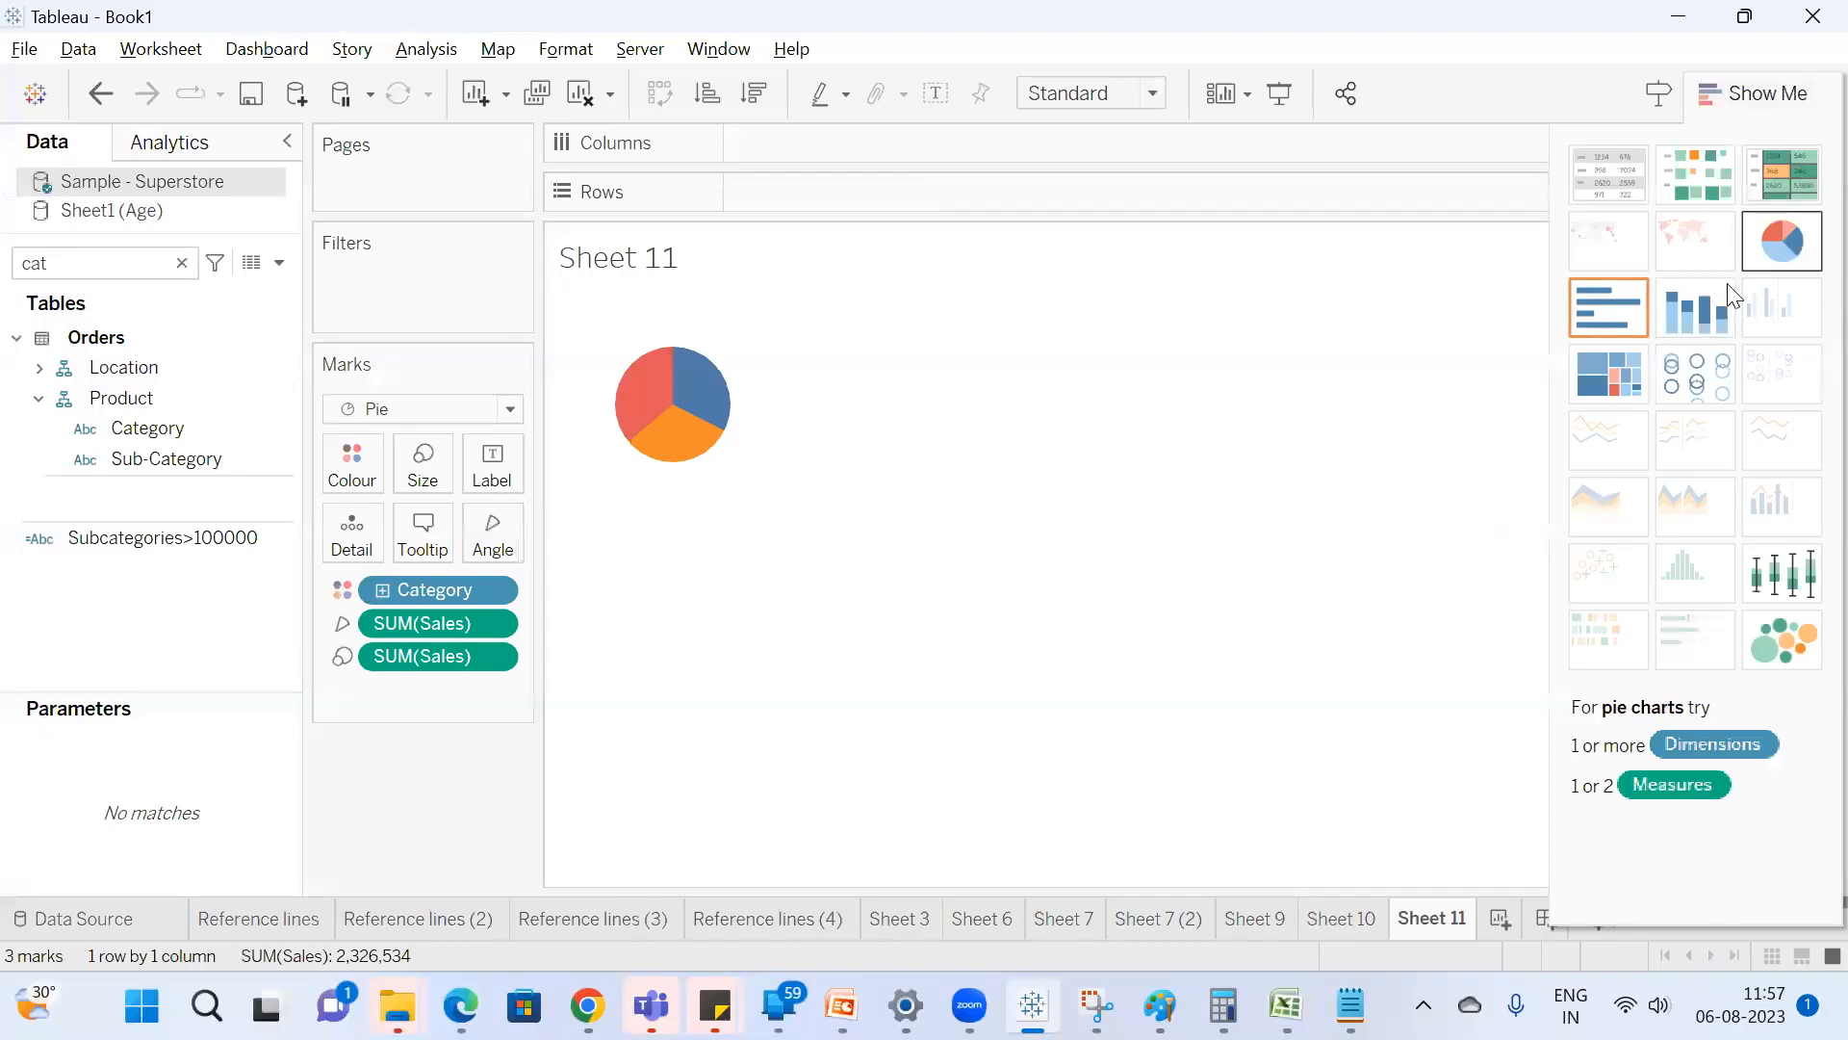
Build a treemap of Sales by Sub-Category on a new worksheet and add another blank worksheet after it.
{"action": "left_click", "coordinate": [1502, 922]}
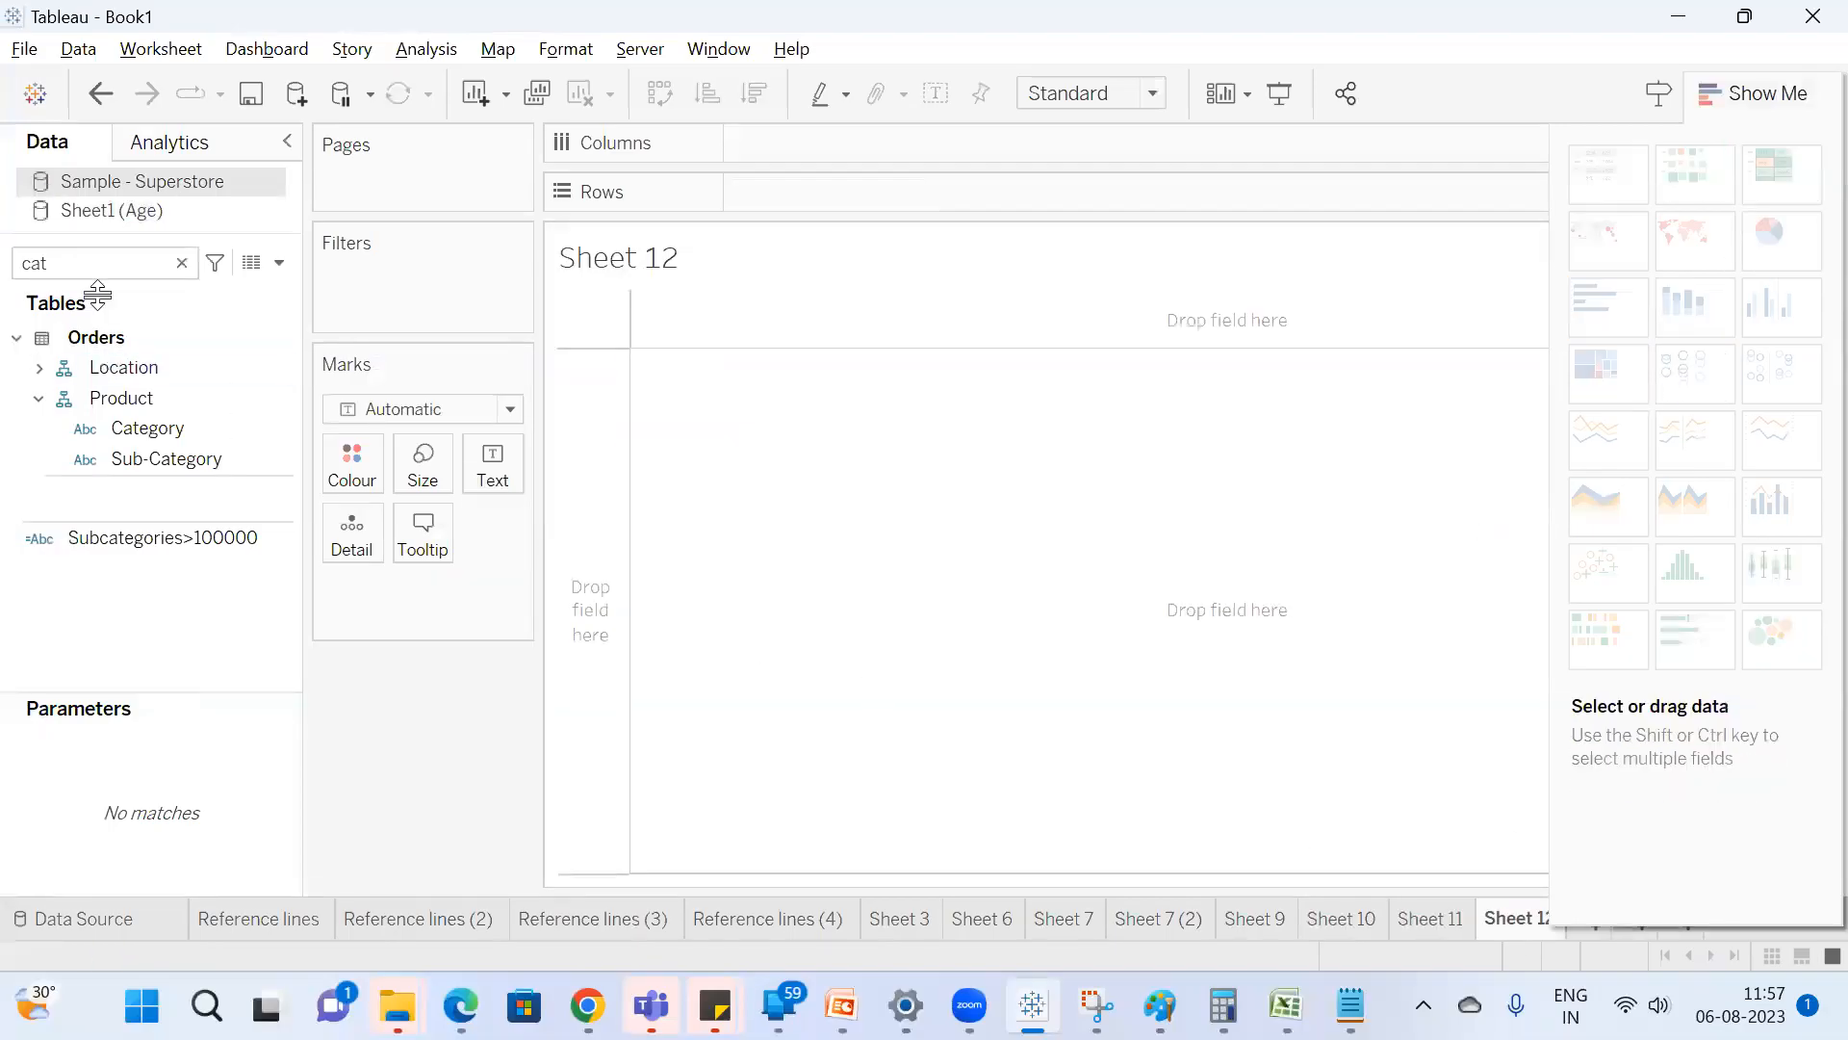
{"action": "double_click", "coordinate": [100, 261]}
{"action": "type", "text": "sa"}
{"action": "double_click", "coordinate": [124, 381]}
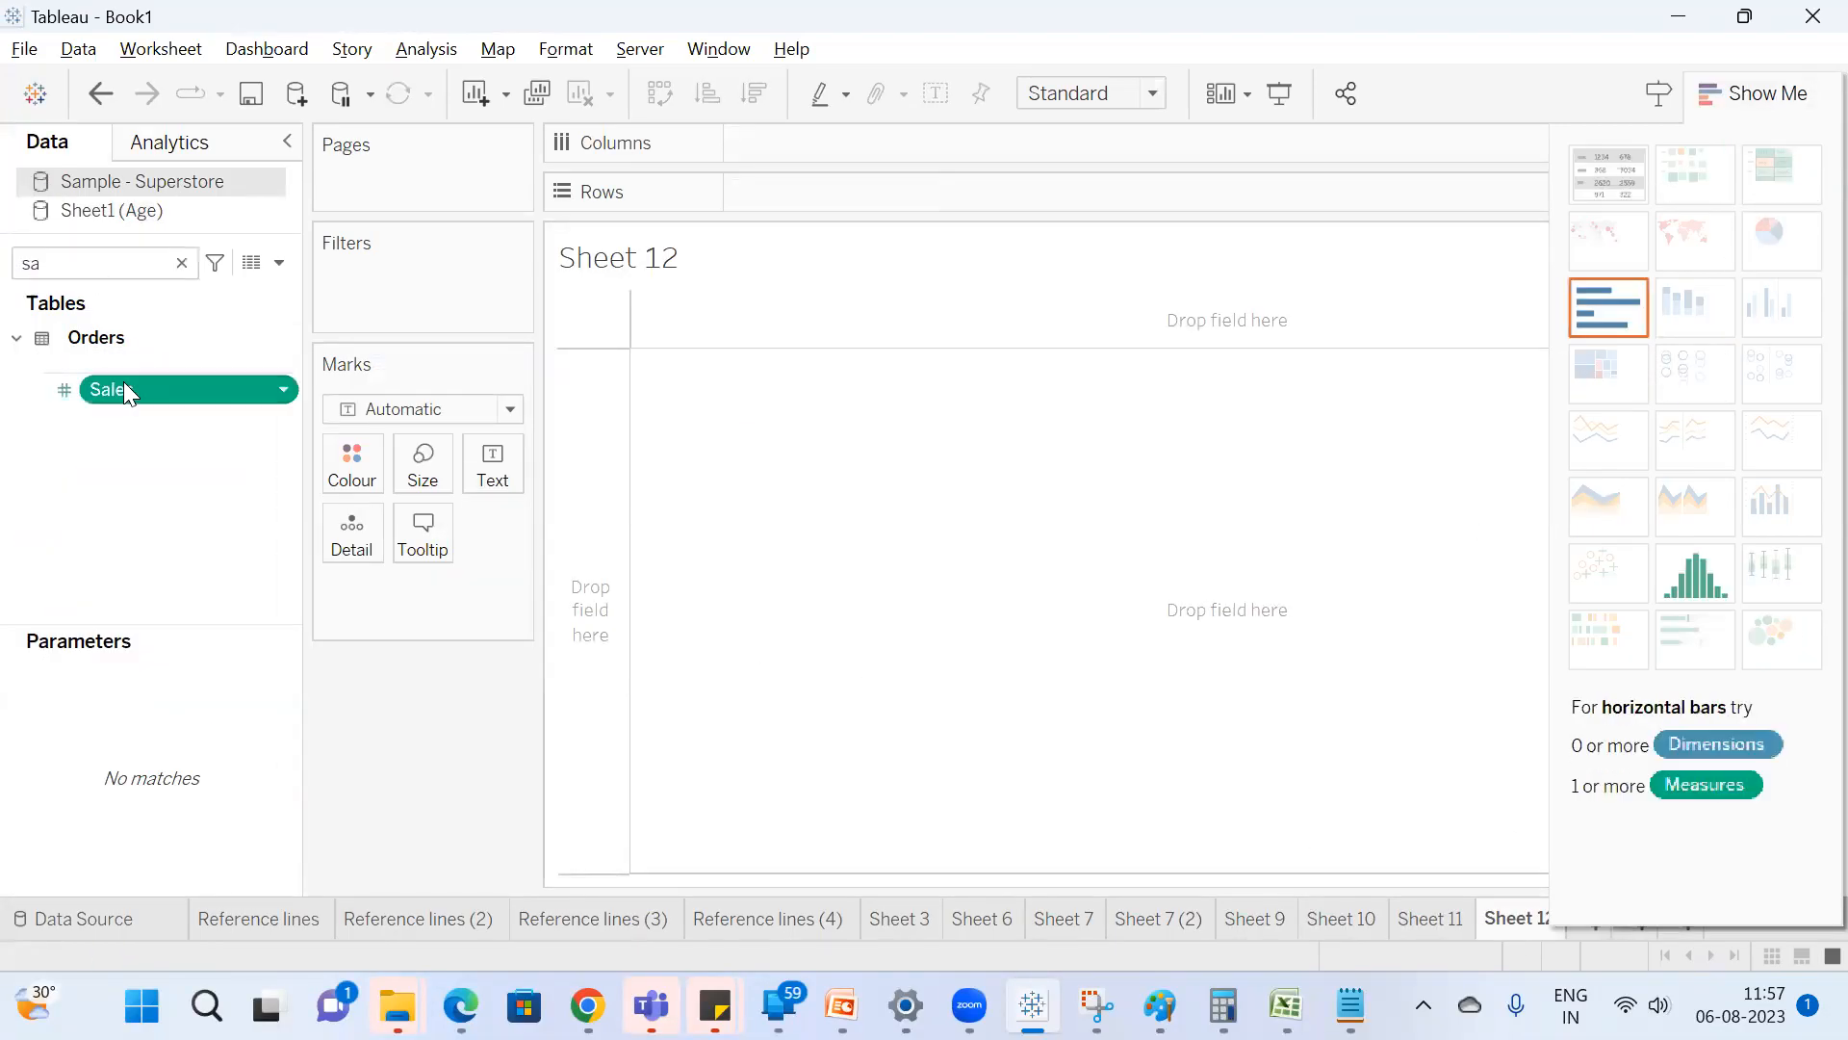
{"action": "left_click", "coordinate": [143, 262]}
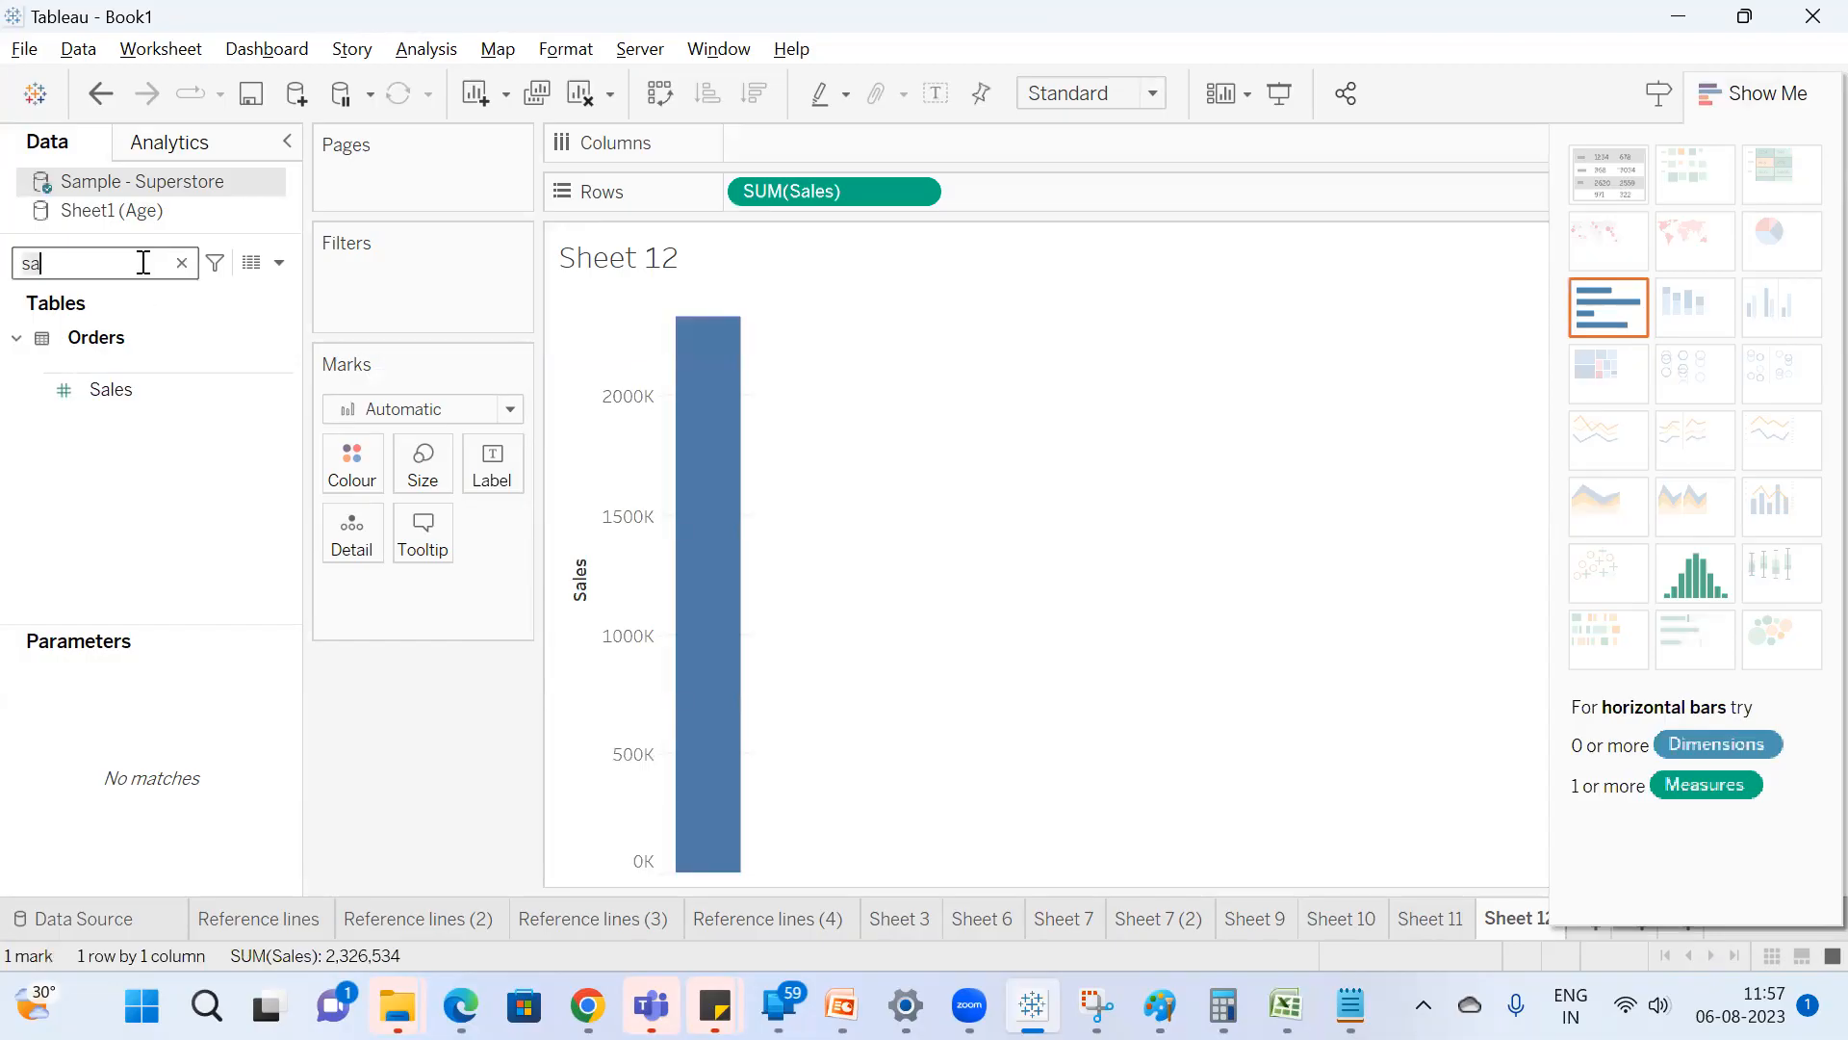
{"action": "key", "text": "BackSpace"}
{"action": "type", "text": "ub"}
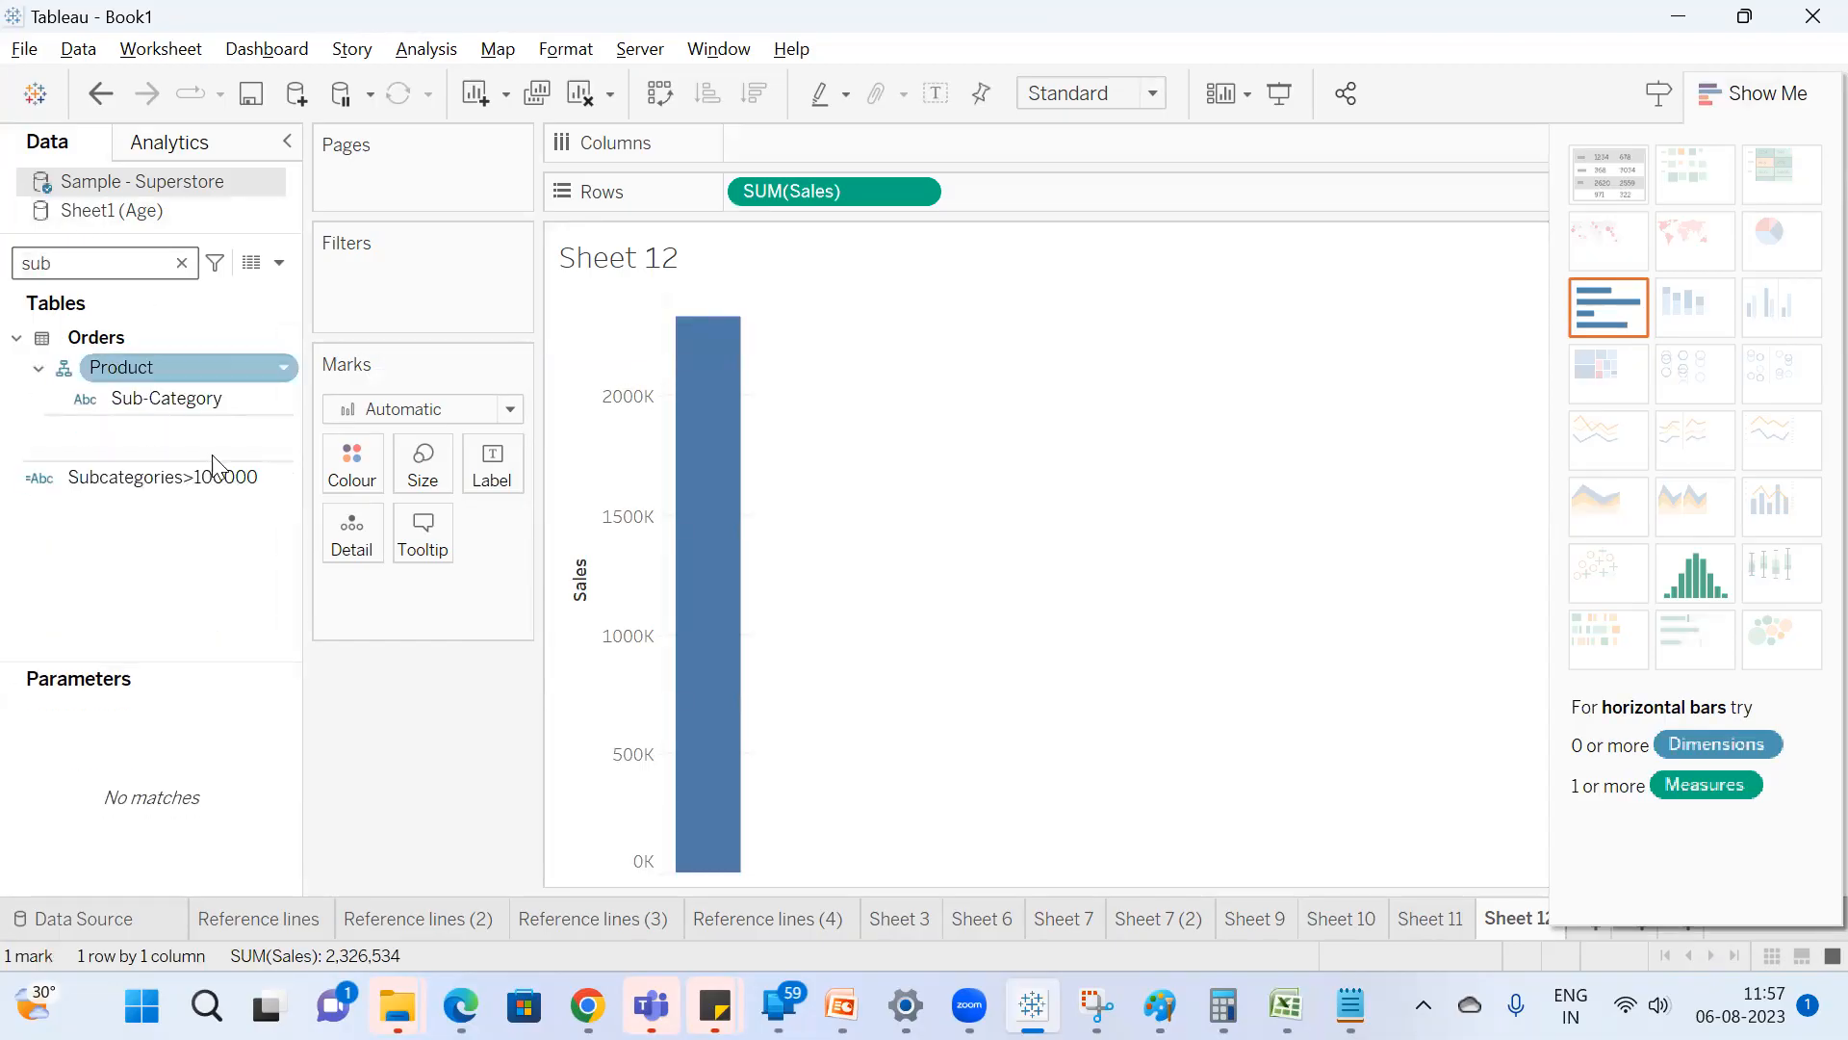
{"action": "double_click", "coordinate": [204, 397]}
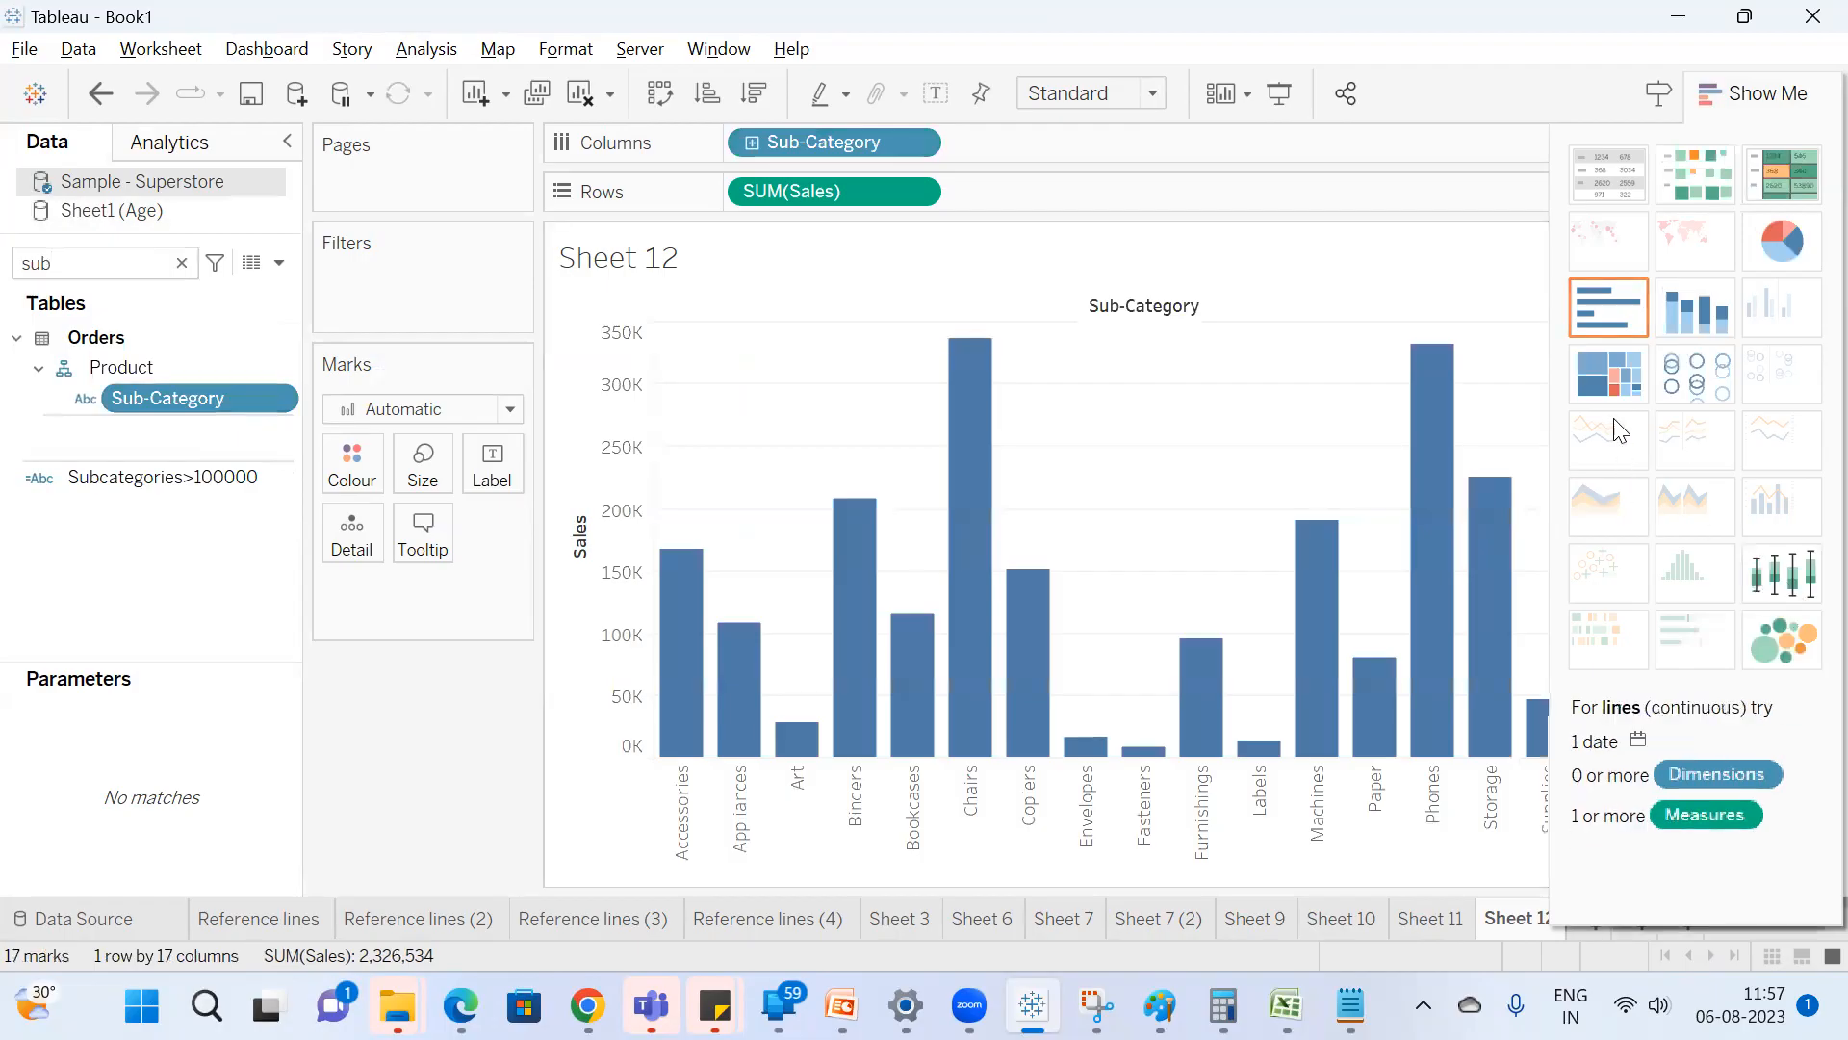
{"action": "left_click", "coordinate": [1619, 379]}
{"action": "left_click", "coordinate": [1752, 92]}
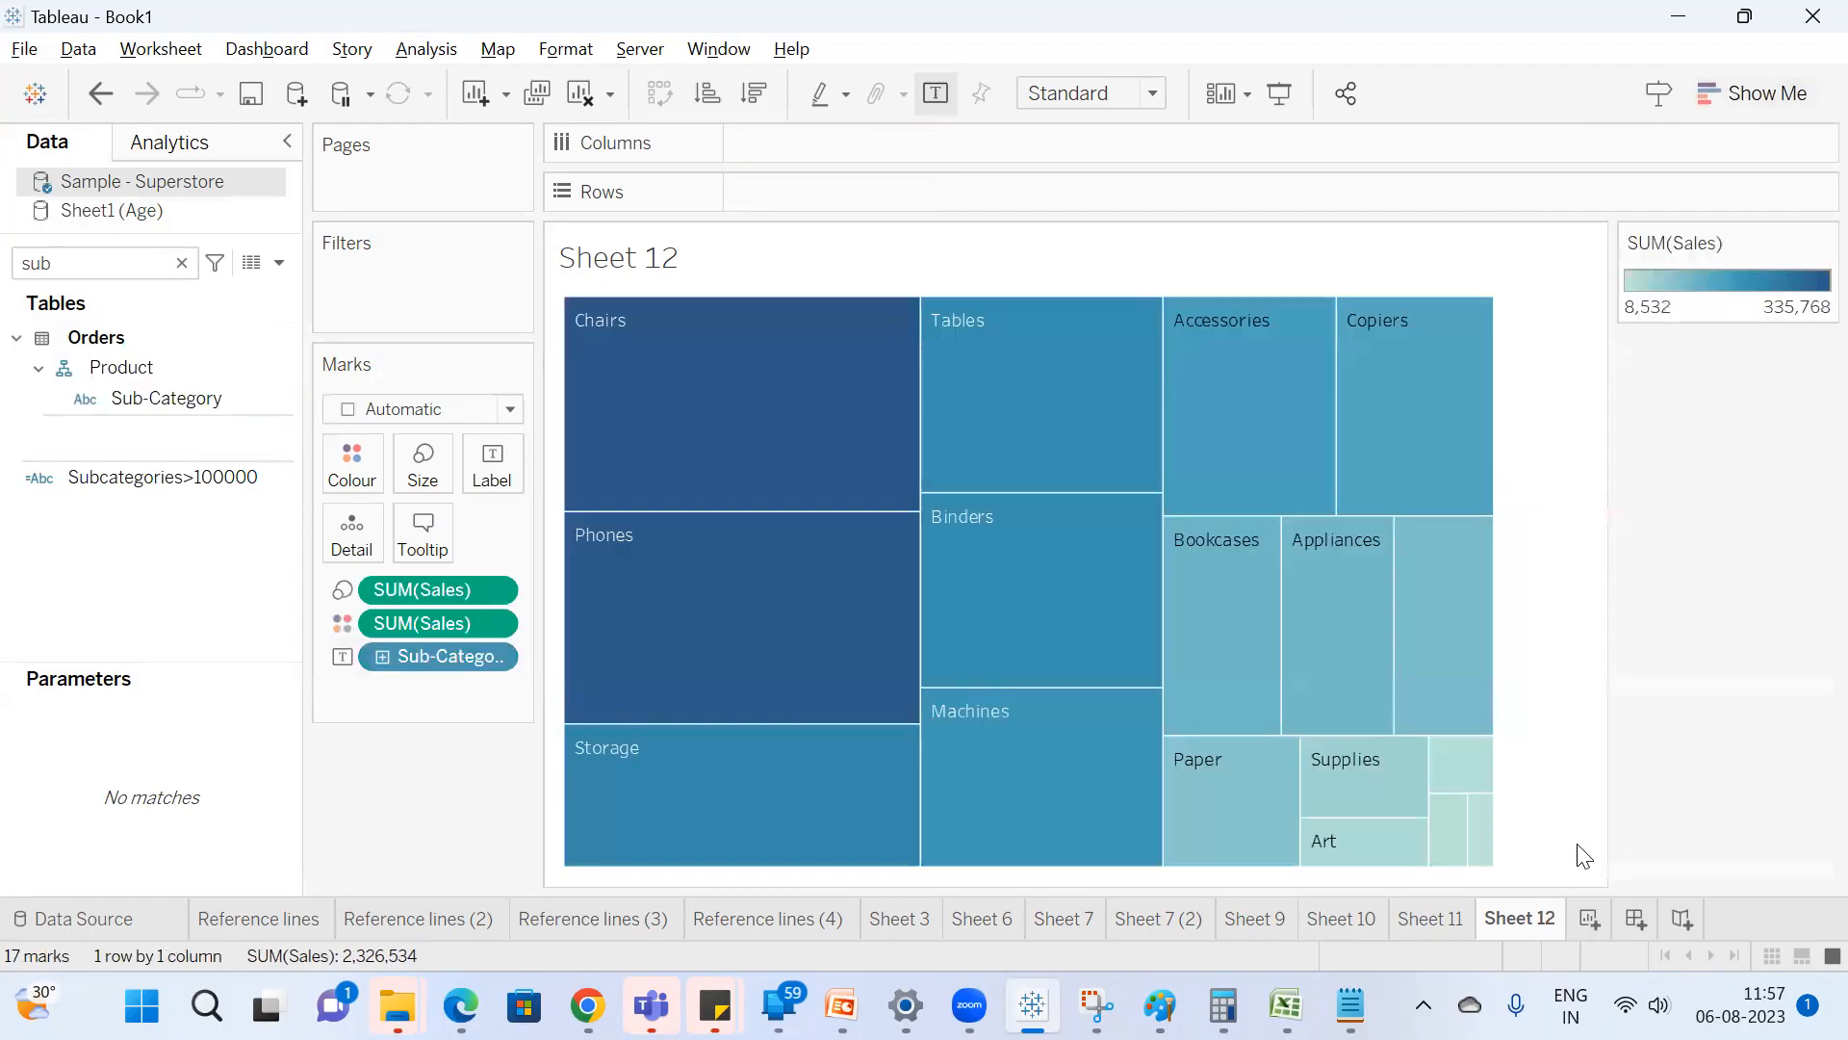
{"action": "left_click", "coordinate": [1584, 918]}
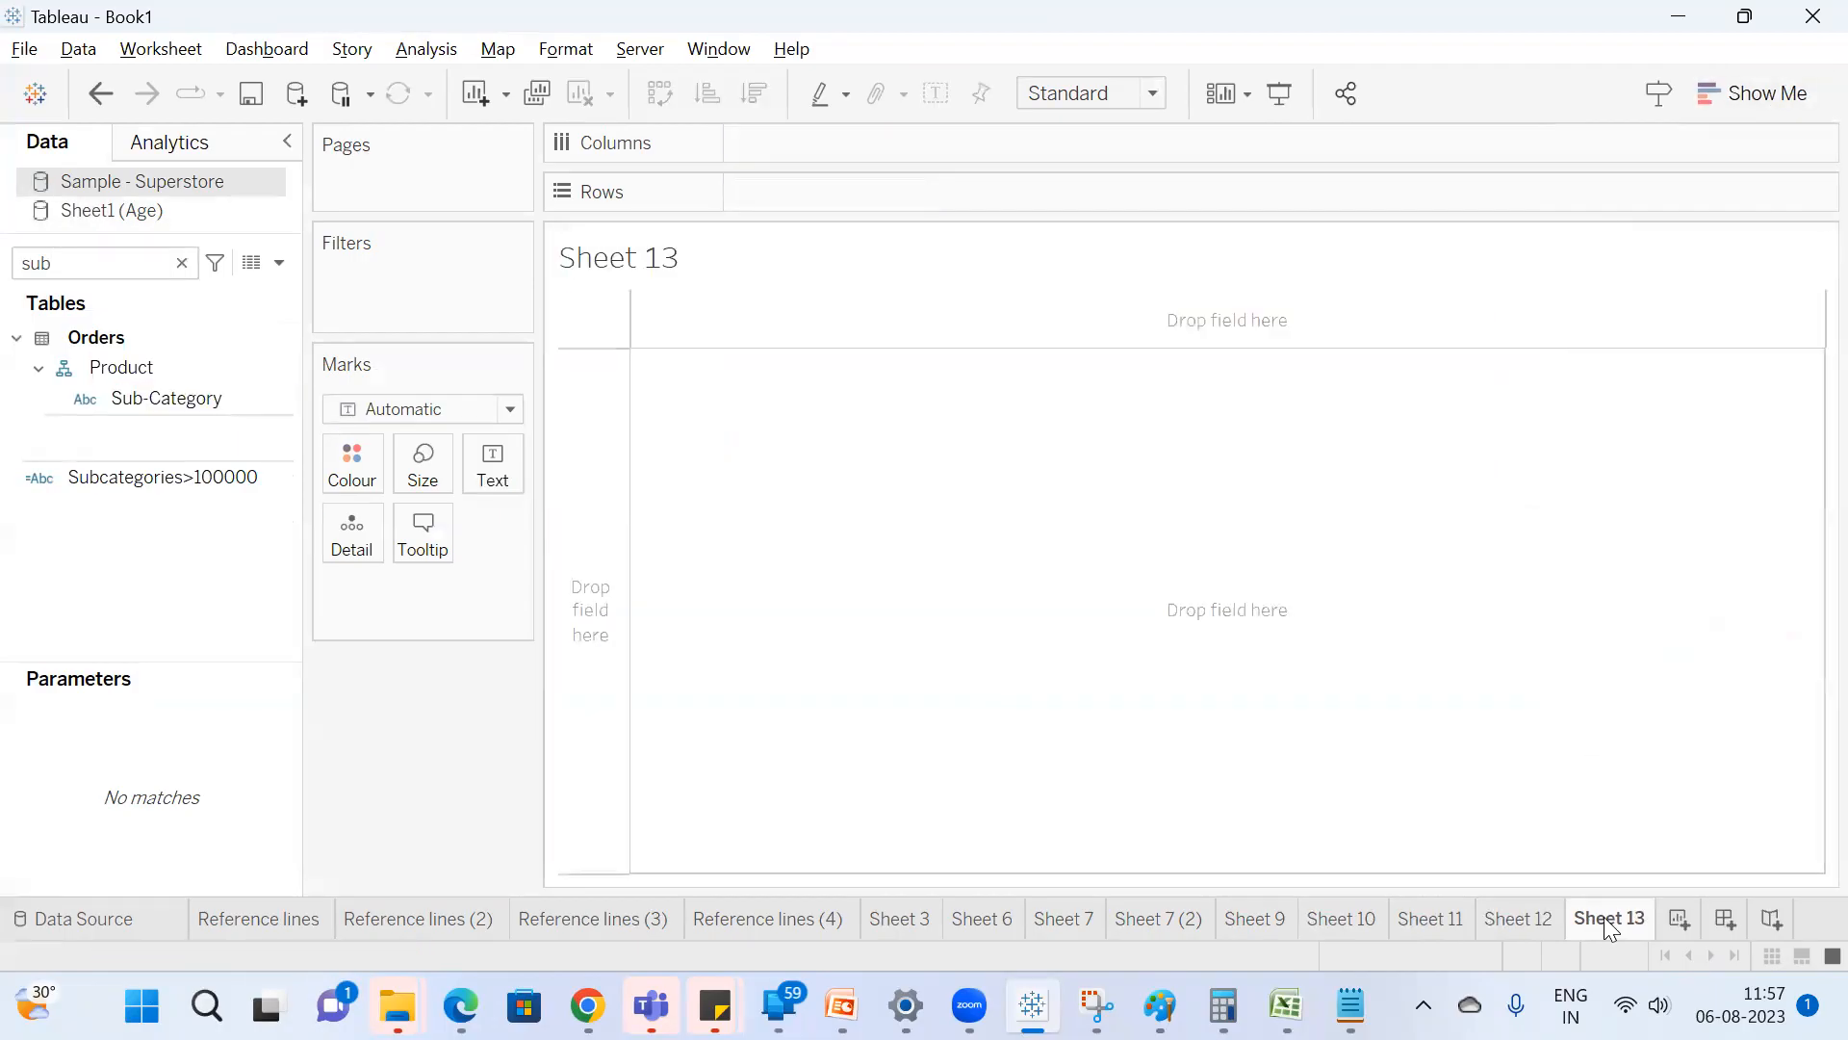
{"action": "double_click", "coordinate": [173, 402]}
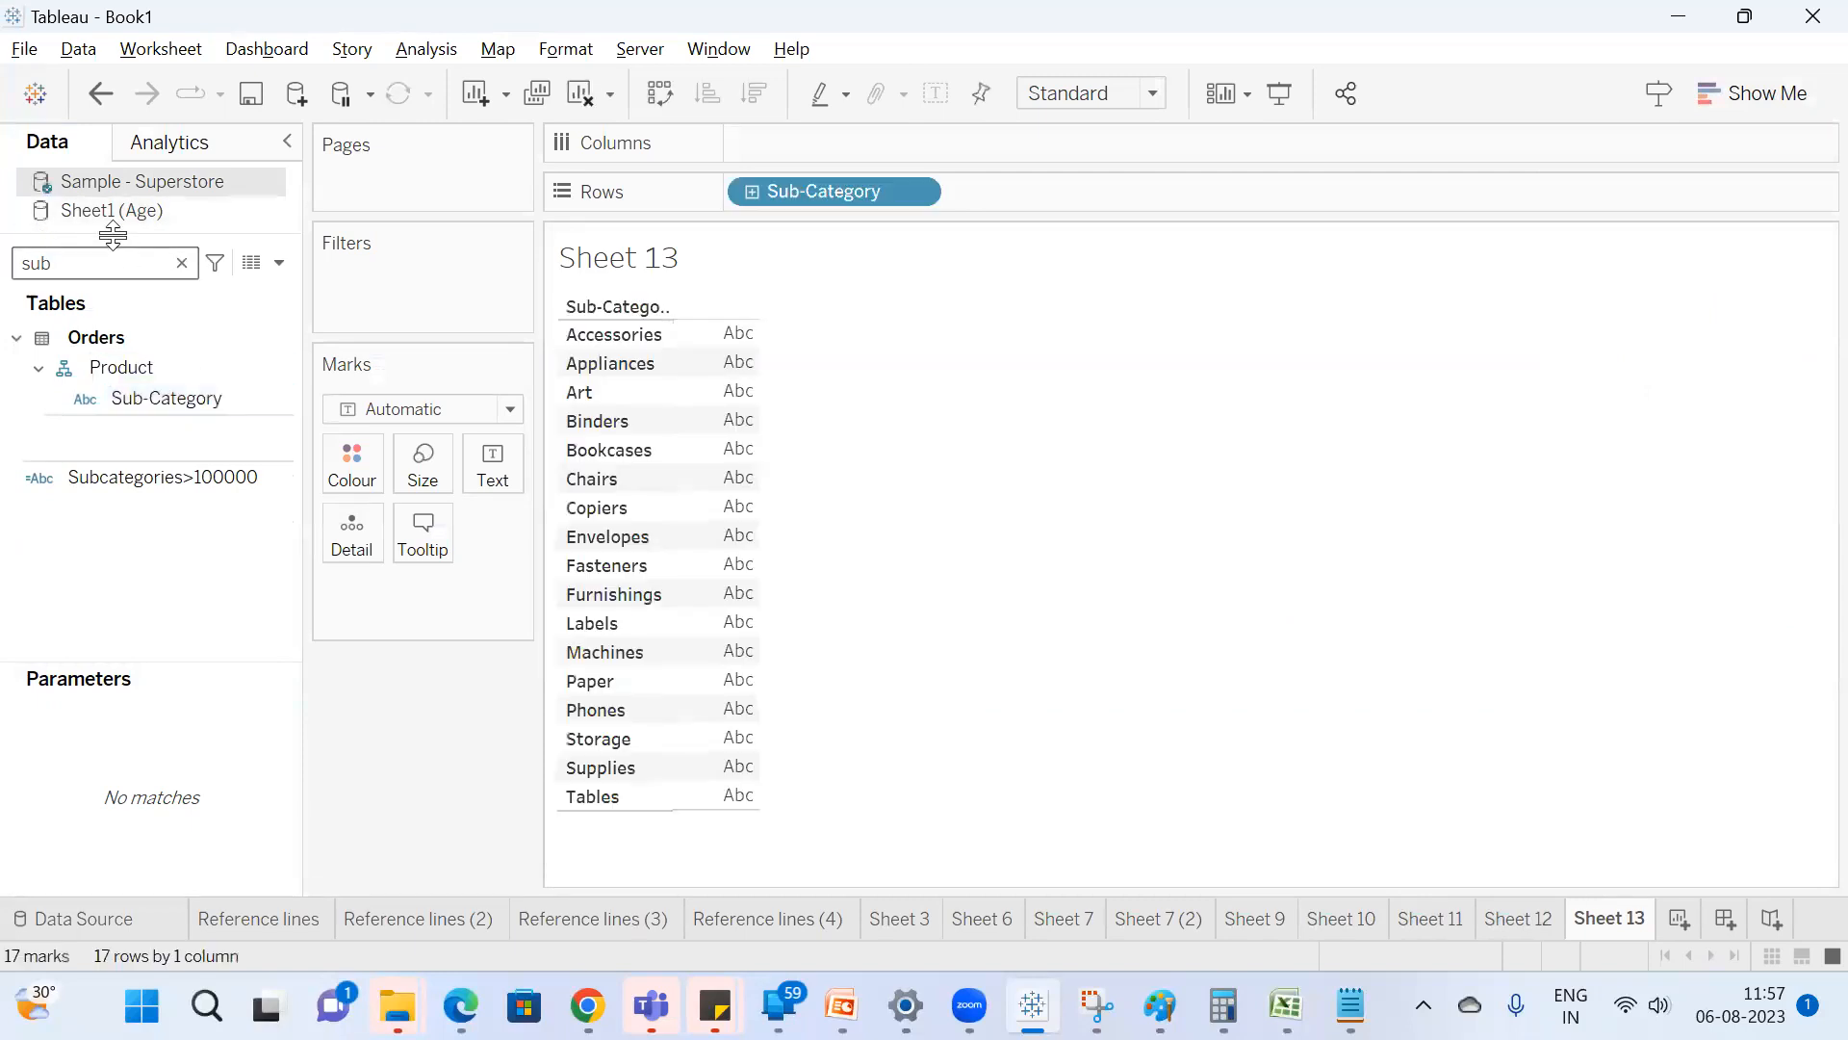
{"action": "left_click", "coordinate": [112, 256]}
{"action": "left_click_drag", "start_coordinate": [867, 192], "coordinate": [152, 338]}
Build a continuous line chart of Sales by Order Date year on the blank worksheet.
{"action": "left_click", "coordinate": [120, 267]}
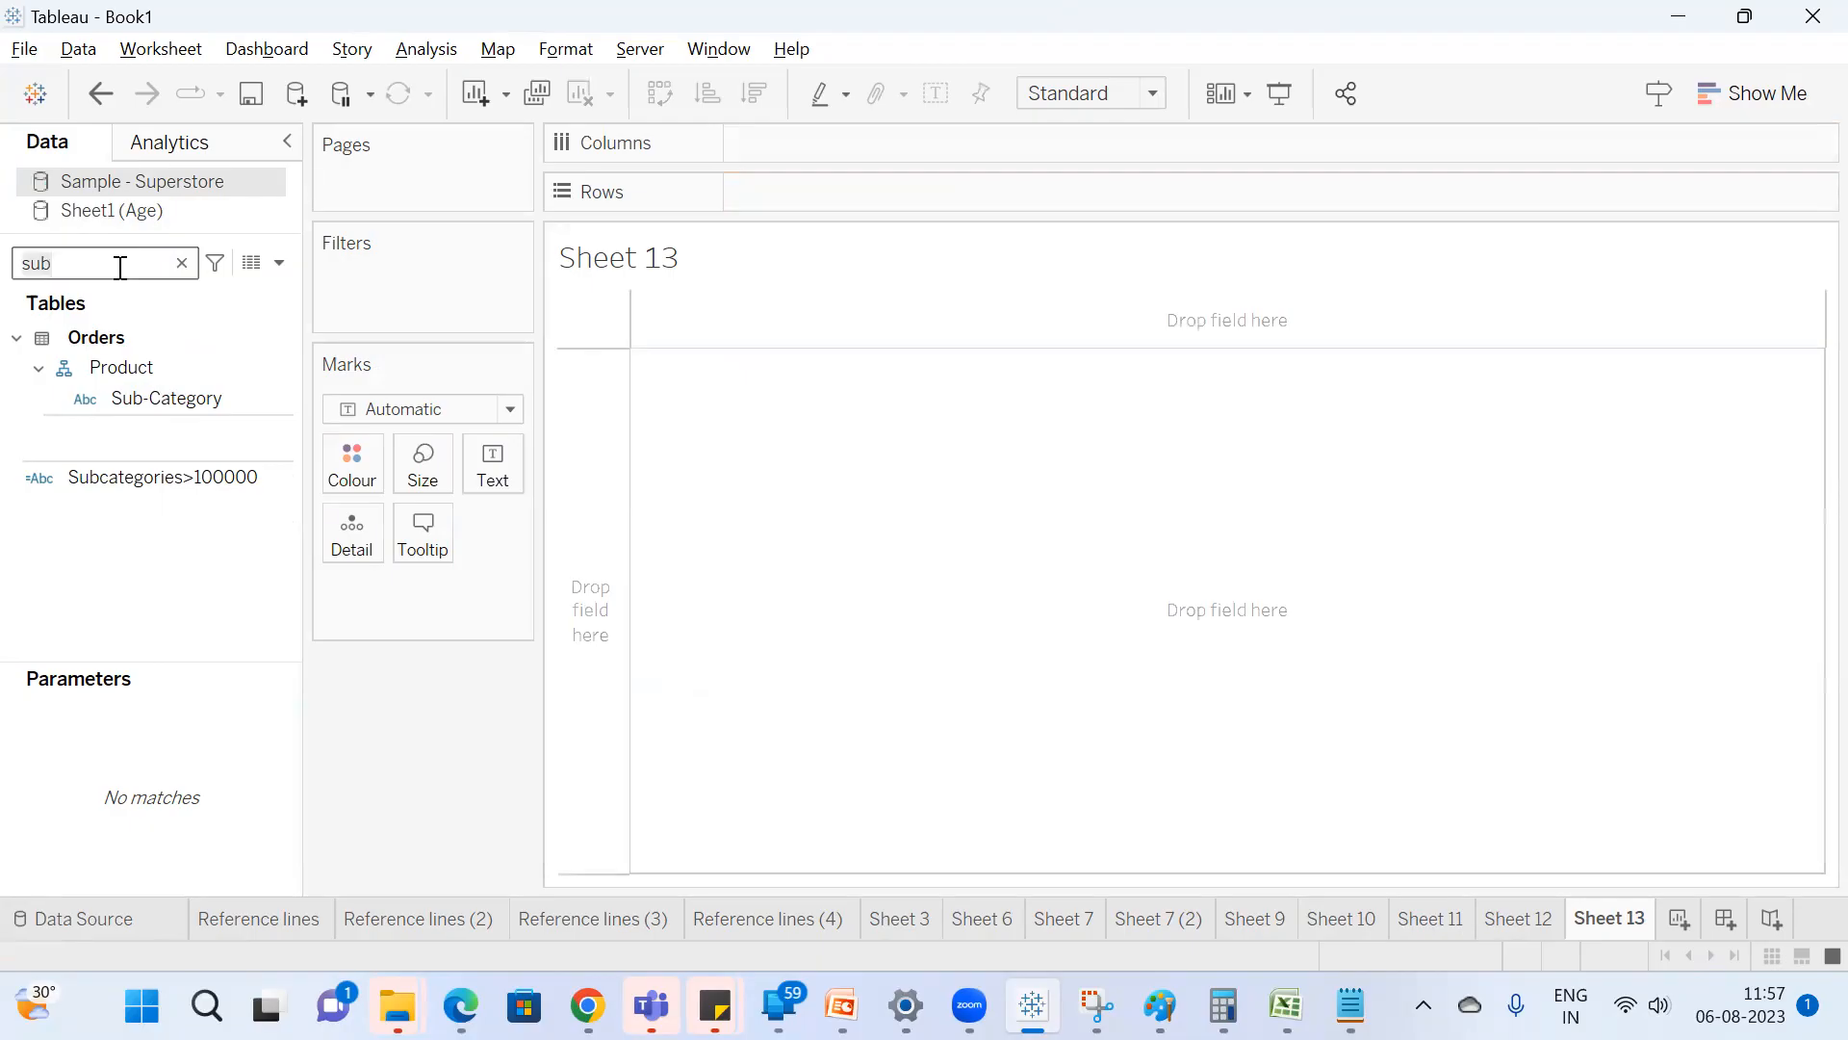
{"action": "type", "text": "ord"}
{"action": "left_click", "coordinate": [120, 369]}
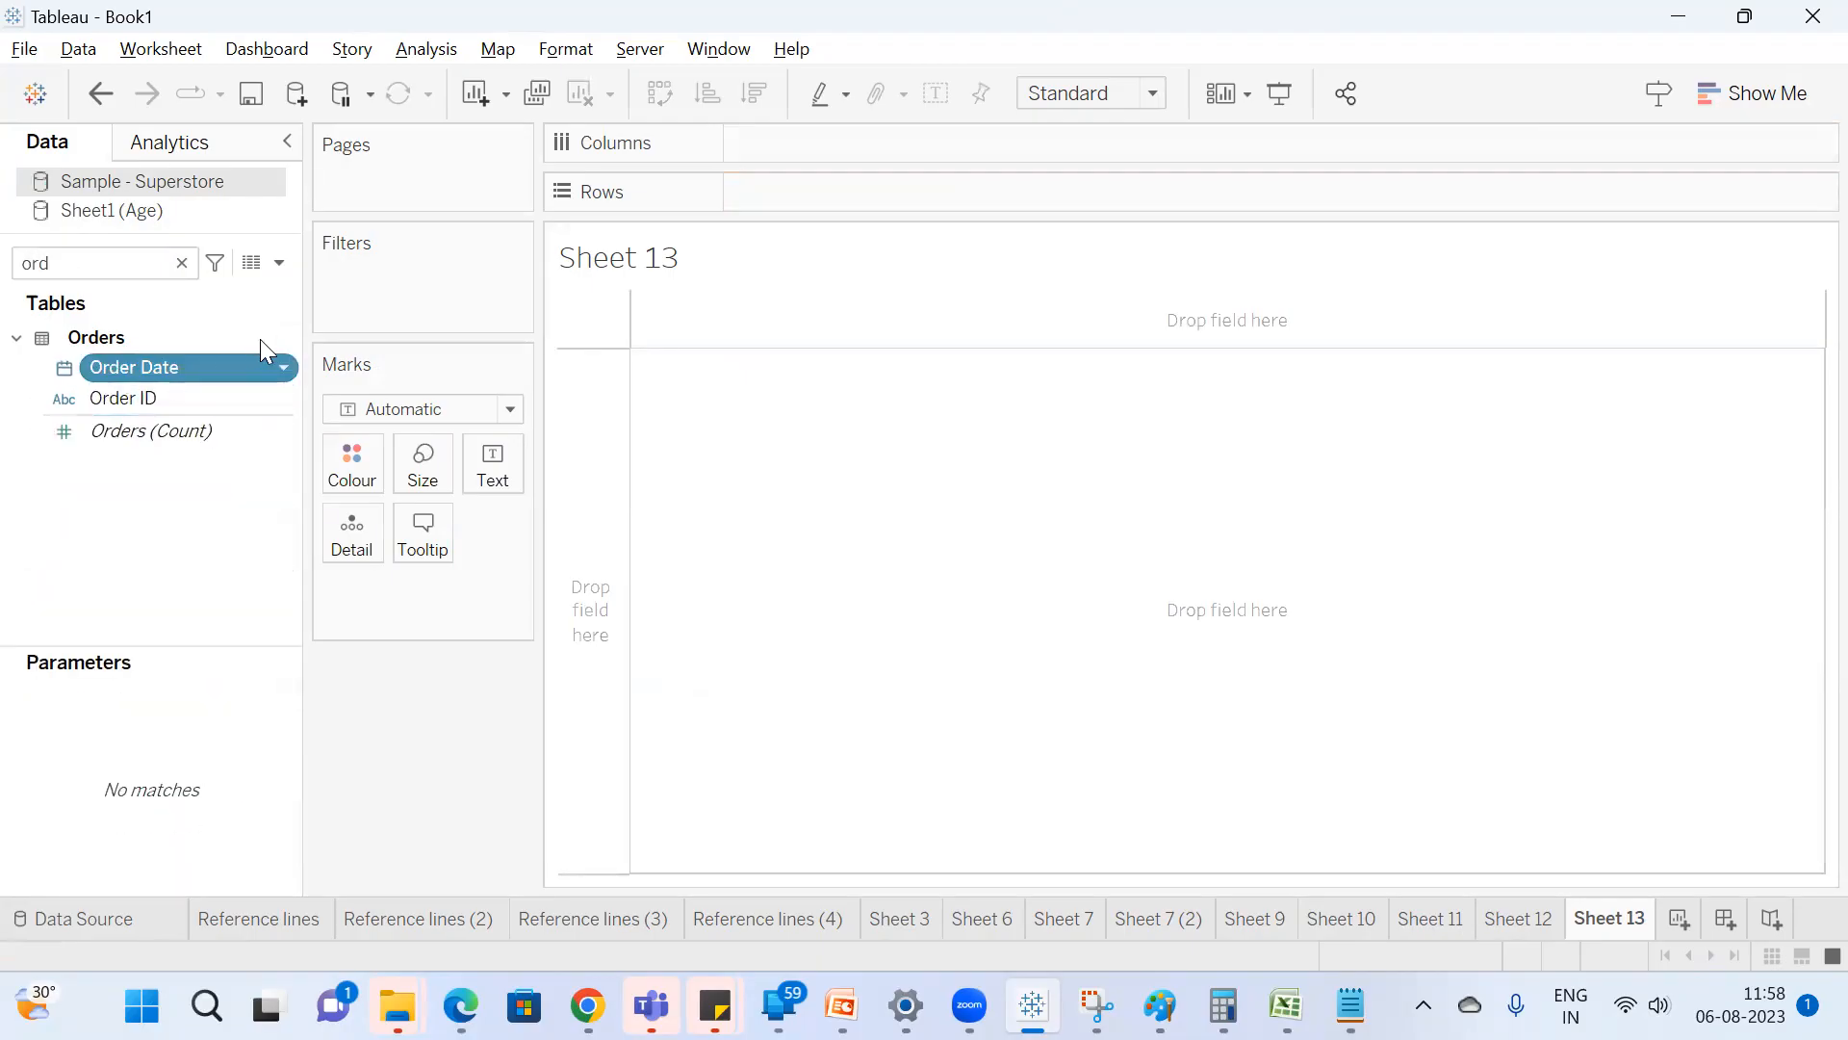
{"action": "double_click", "coordinate": [260, 364]}
{"action": "left_click", "coordinate": [119, 264]}
{"action": "type", "text": "sa"}
{"action": "left_click", "coordinate": [166, 379]}
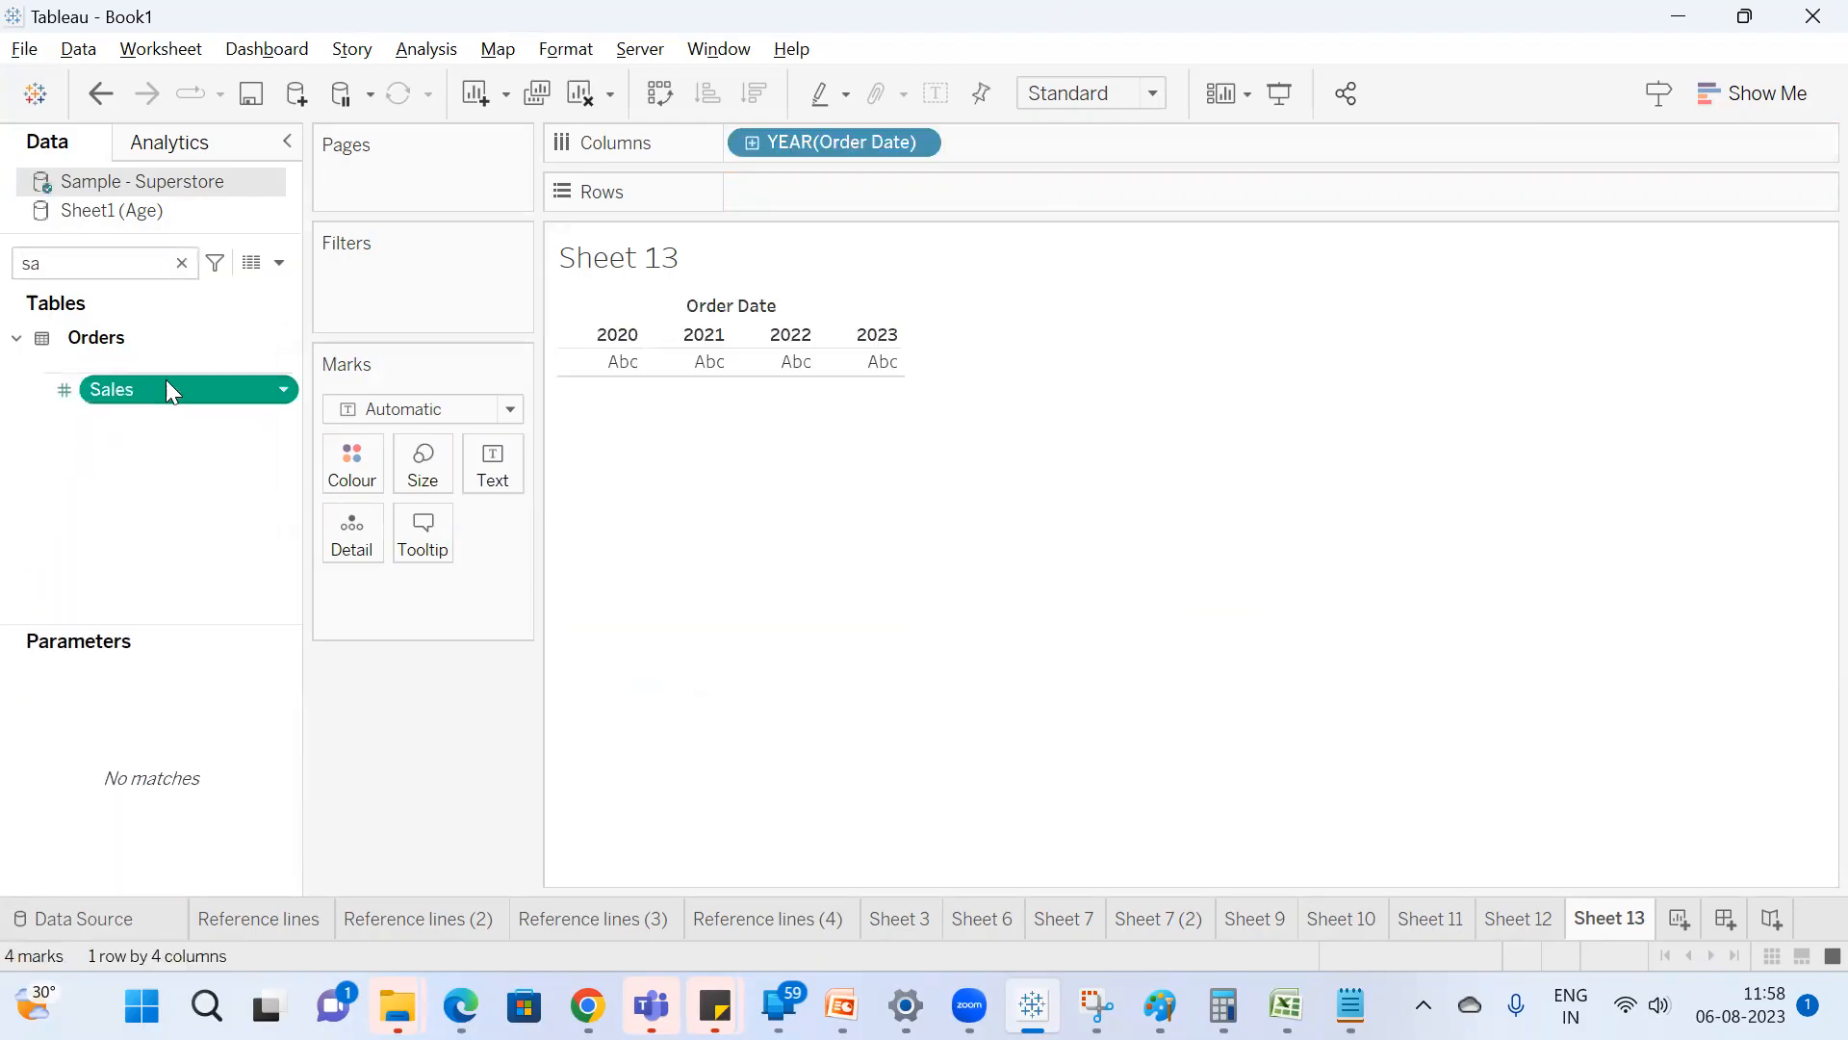
{"action": "double_click", "coordinate": [165, 383]}
{"action": "left_click", "coordinate": [1756, 94]}
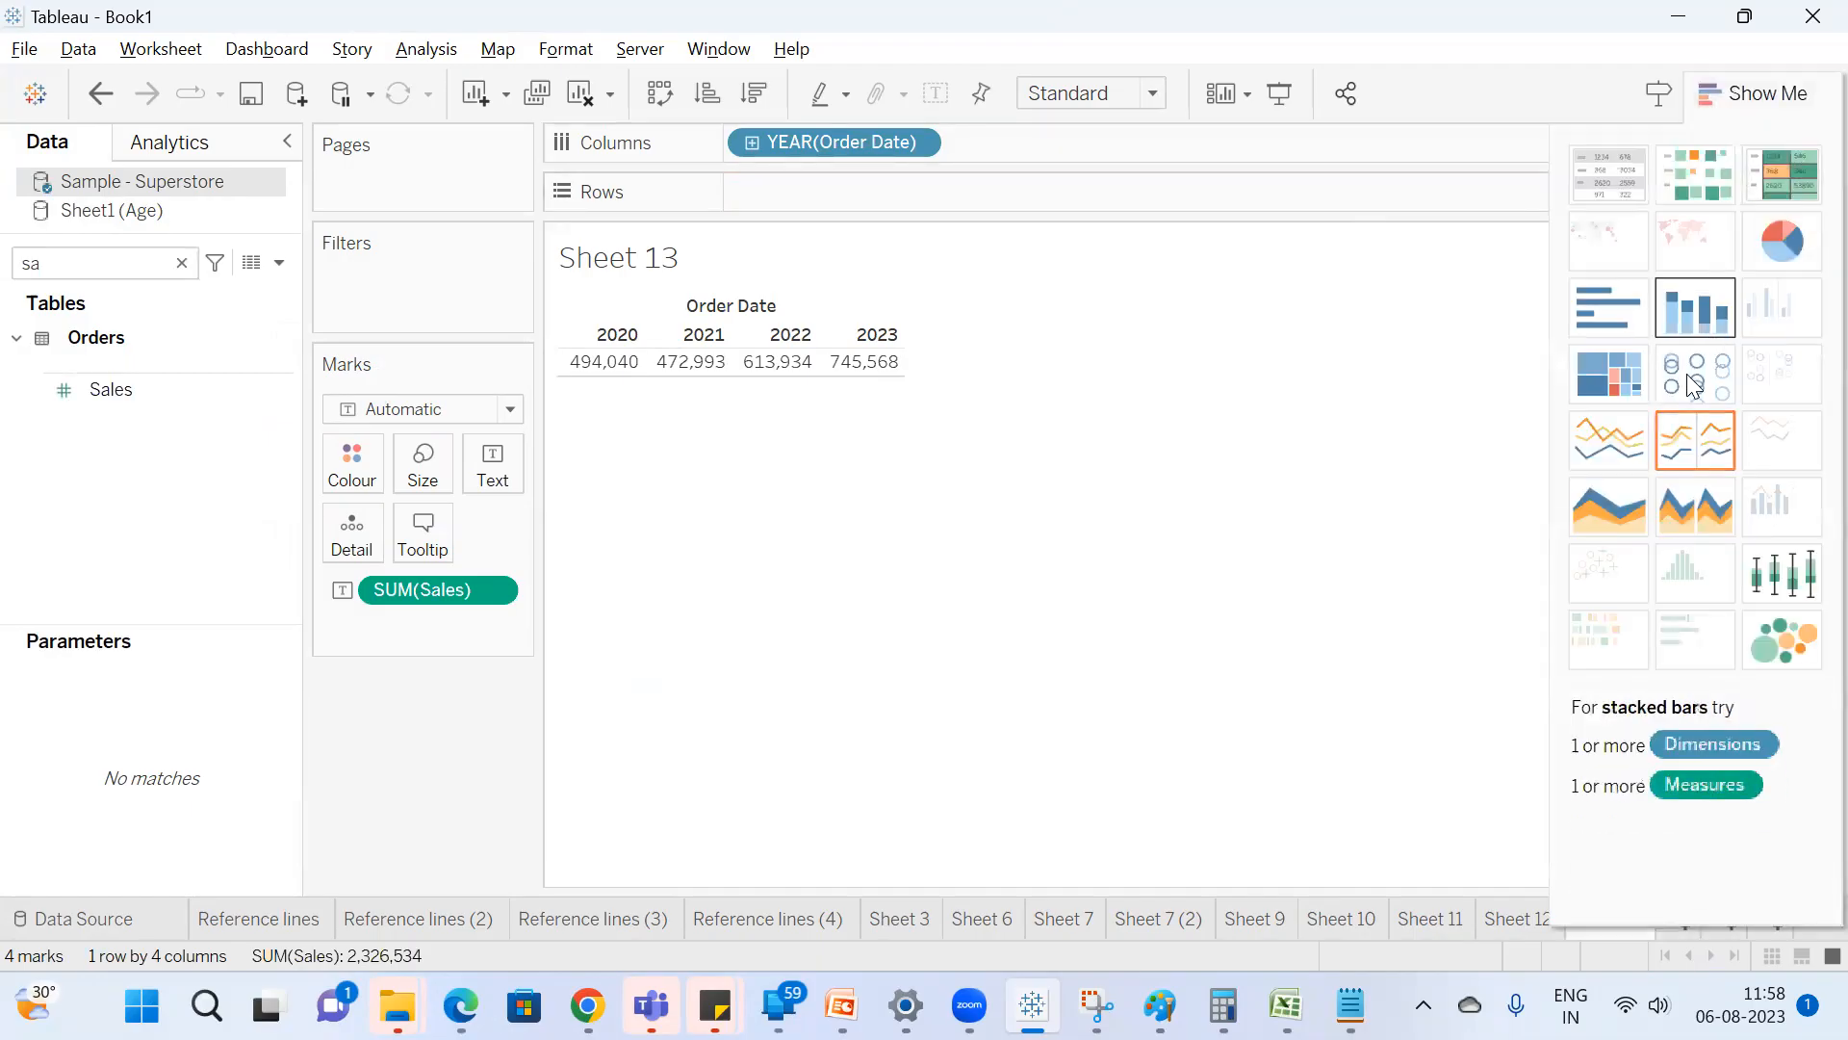
{"action": "left_click", "coordinate": [1623, 439]}
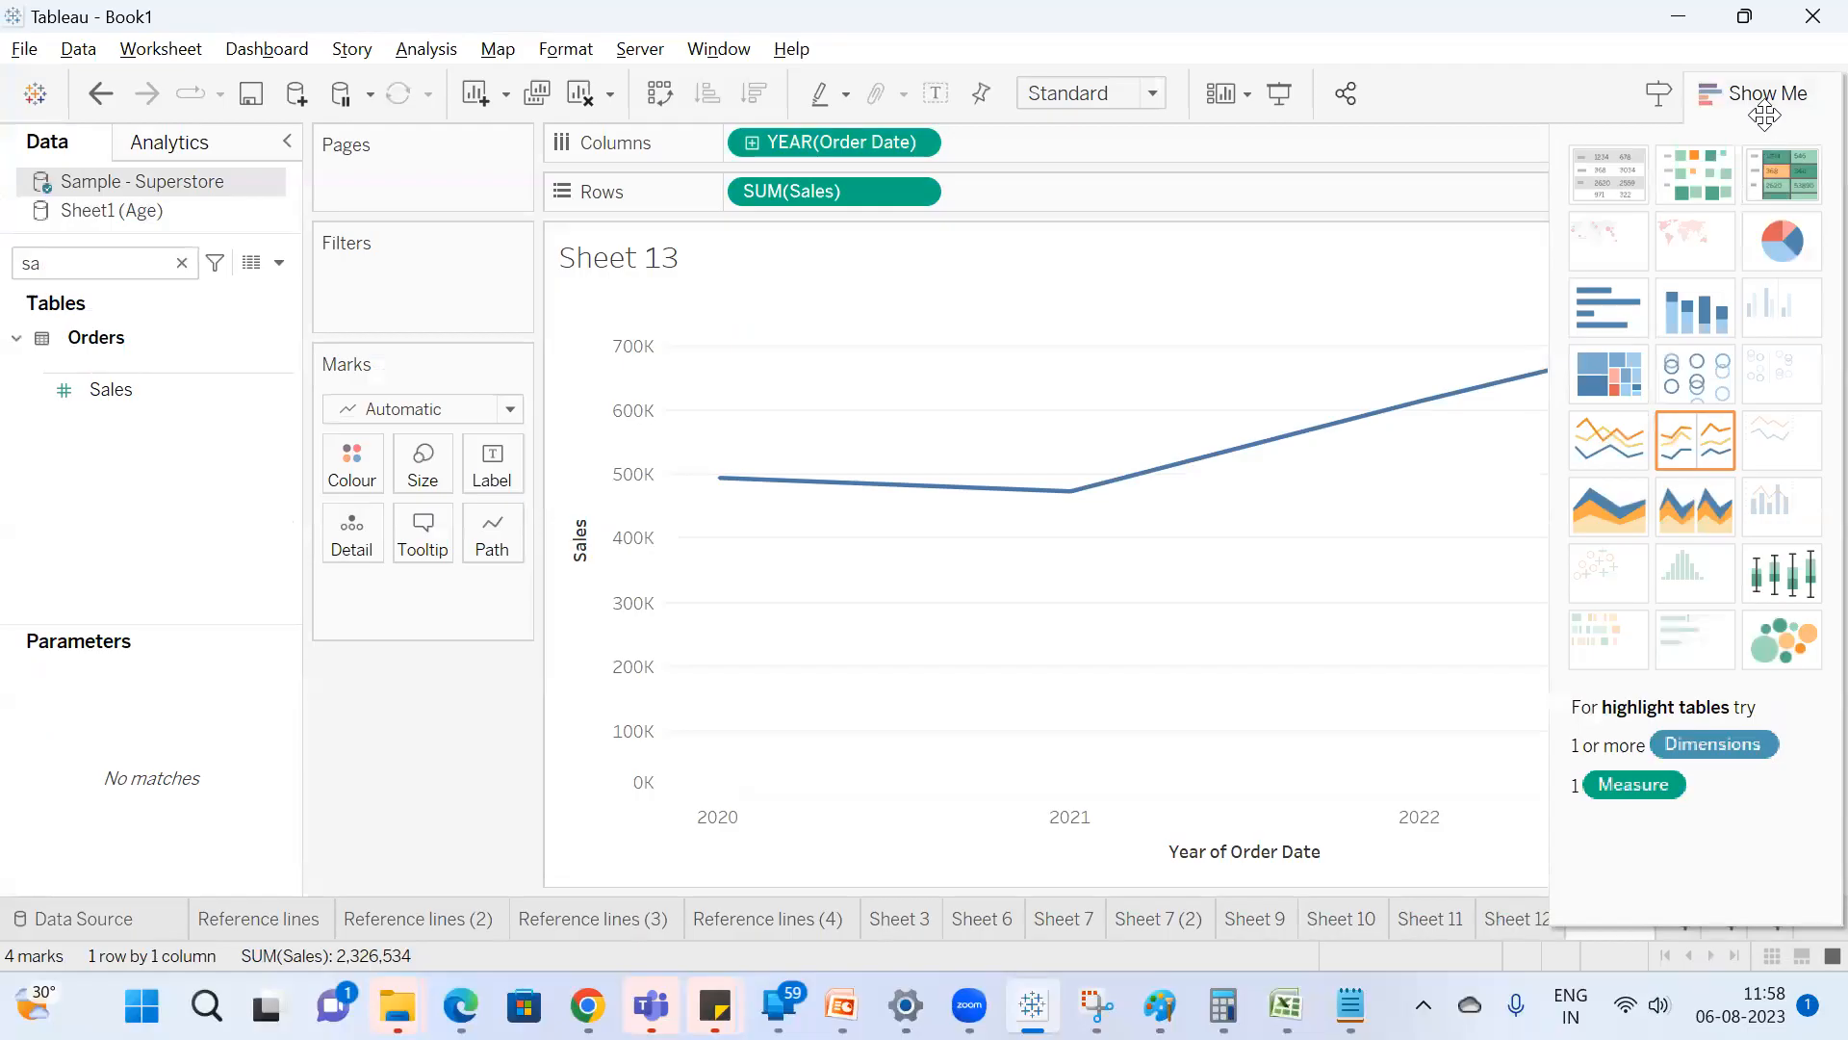
{"action": "left_click", "coordinate": [1764, 113]}
Change Order Date to continuous Month in the line chart and show its trend line.
{"action": "right_click", "coordinate": [809, 143]}
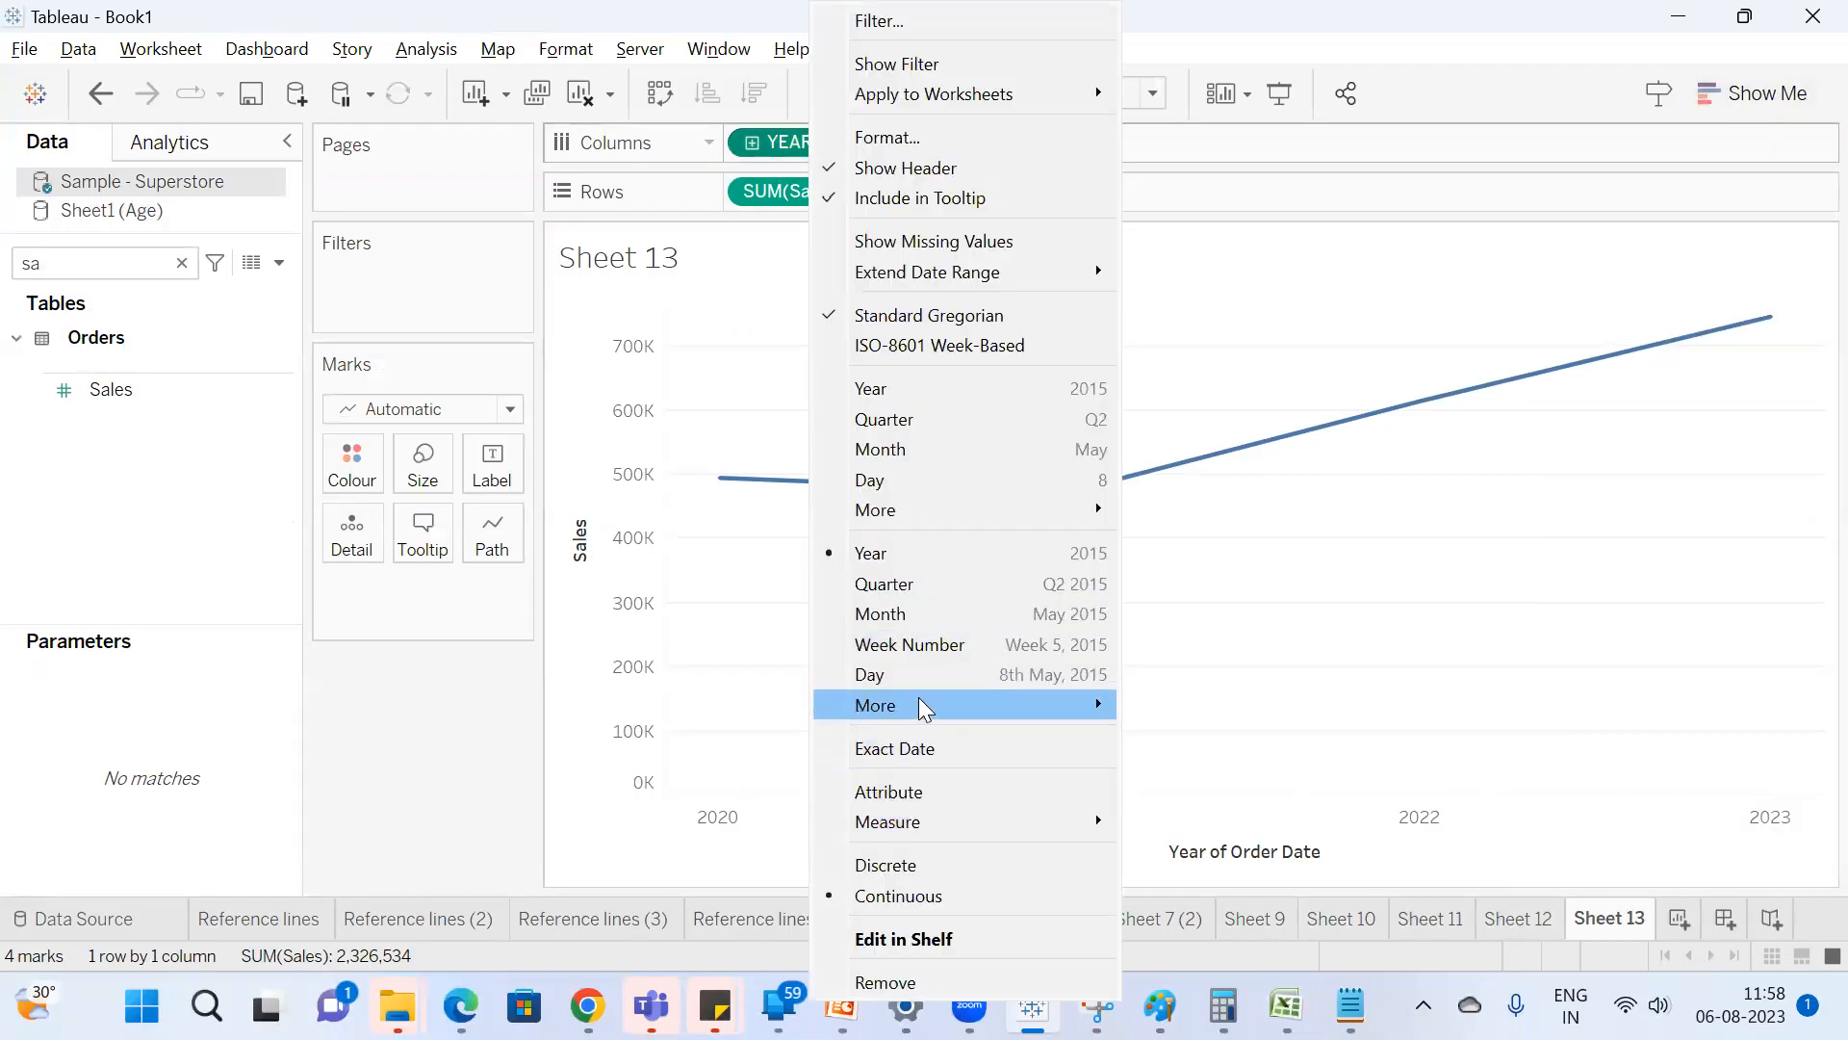
{"action": "left_click", "coordinate": [905, 613]}
{"action": "right_click", "coordinate": [1065, 457]}
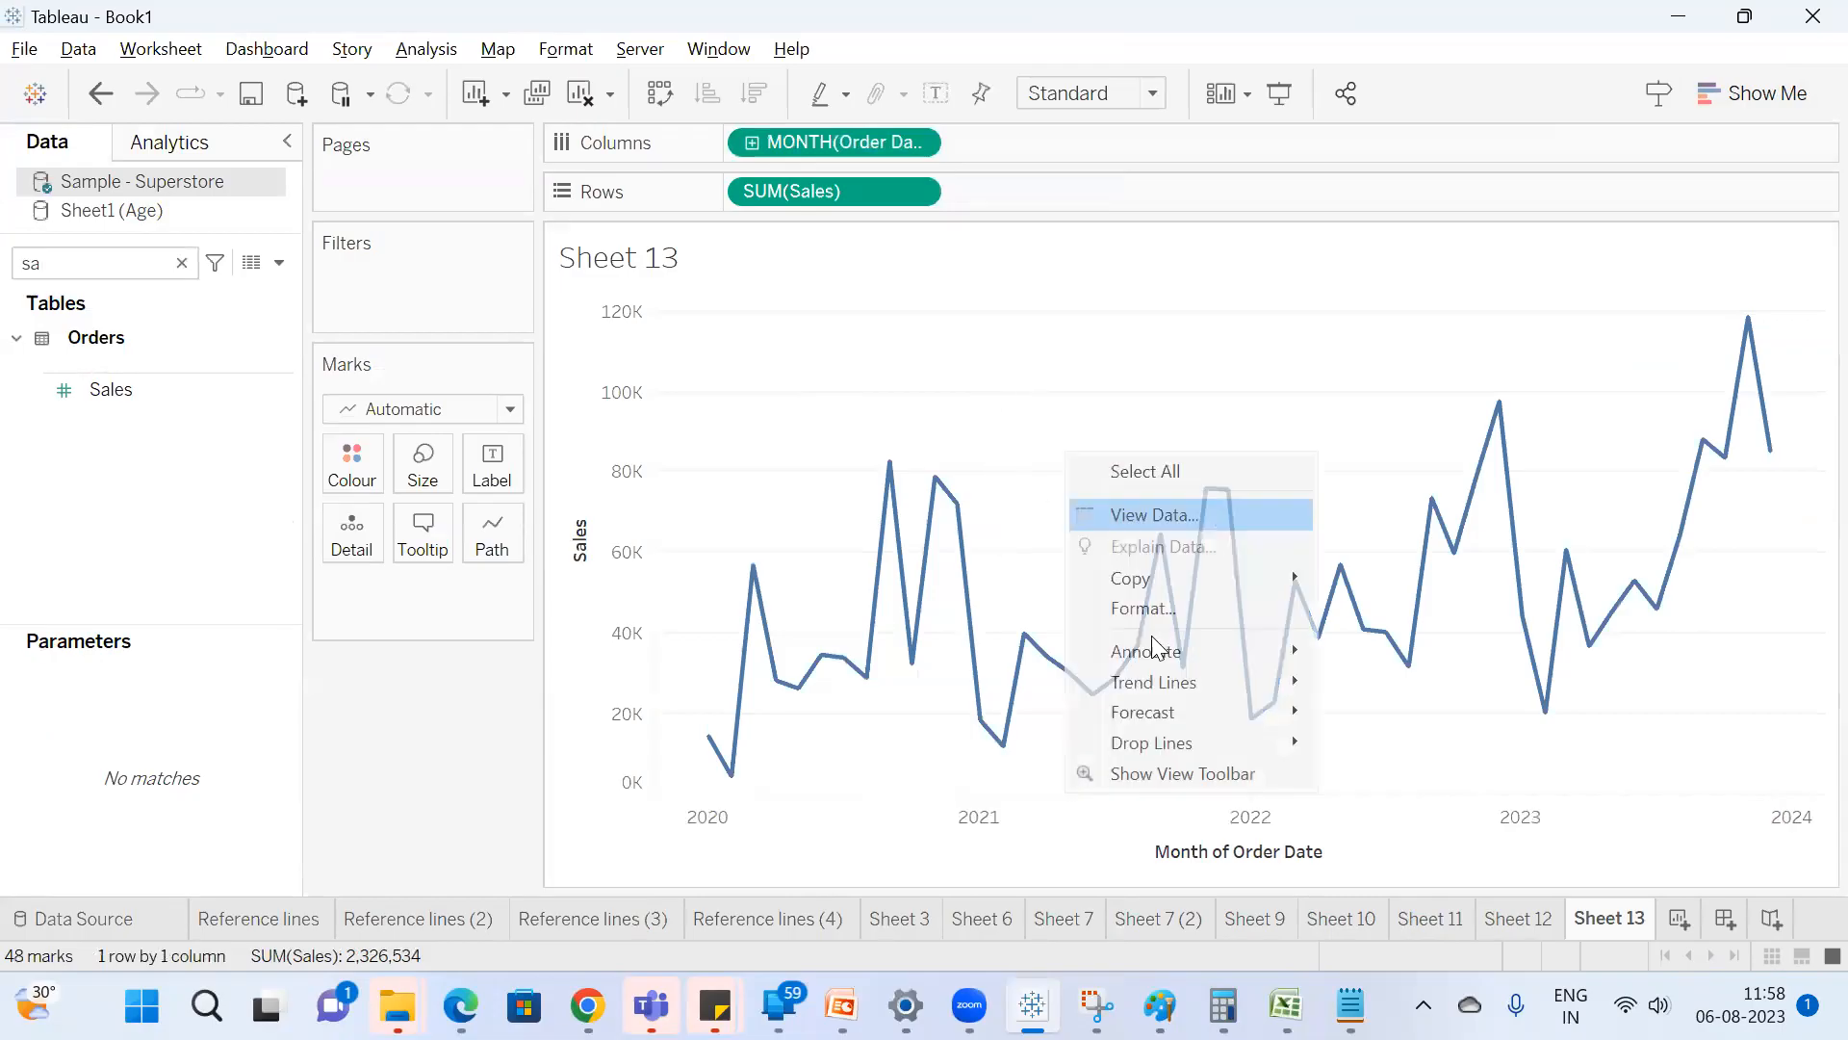
{"action": "mouse_move", "coordinate": [1204, 681]}
{"action": "left_click", "coordinate": [1409, 681]}
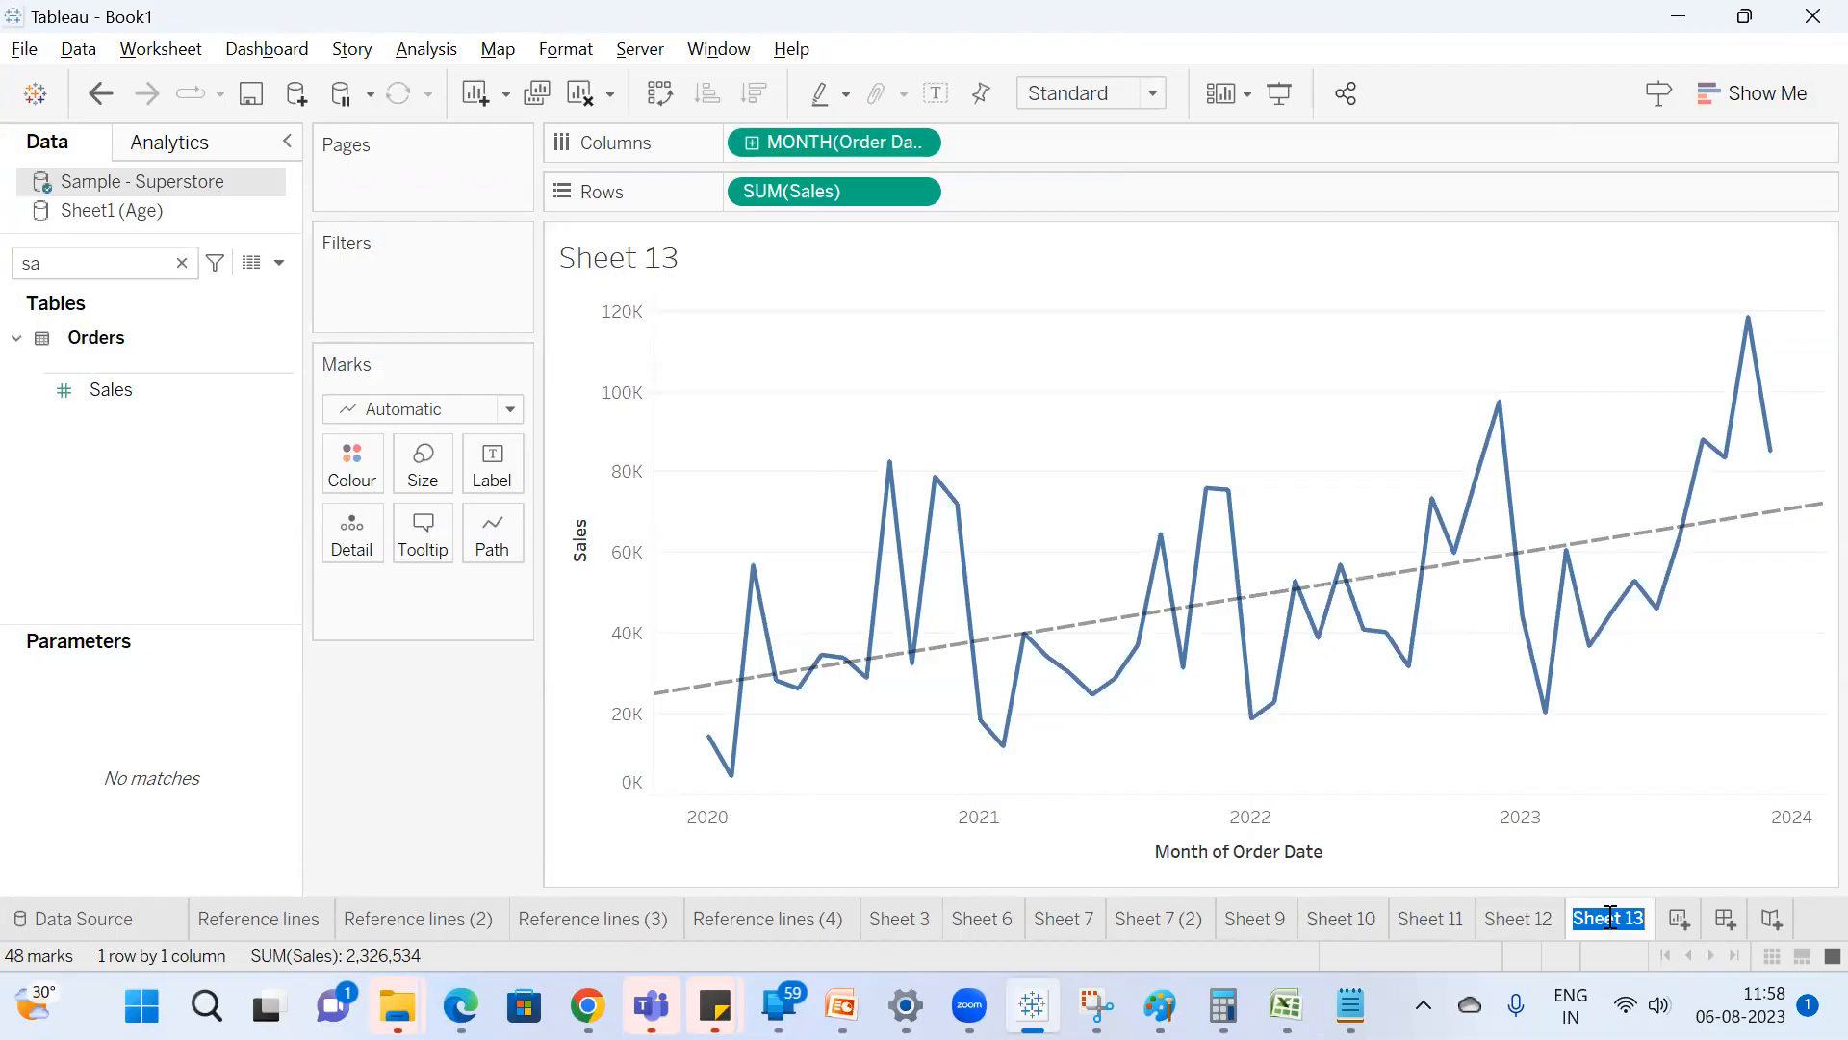
Rename the line chart worksheet as Line Chart and the treemap worksheet as Tree Map.
{"action": "key", "text": "BackSpace"}
{"action": "type", "text": "Line Chart"}
{"action": "key", "text": "Return"}
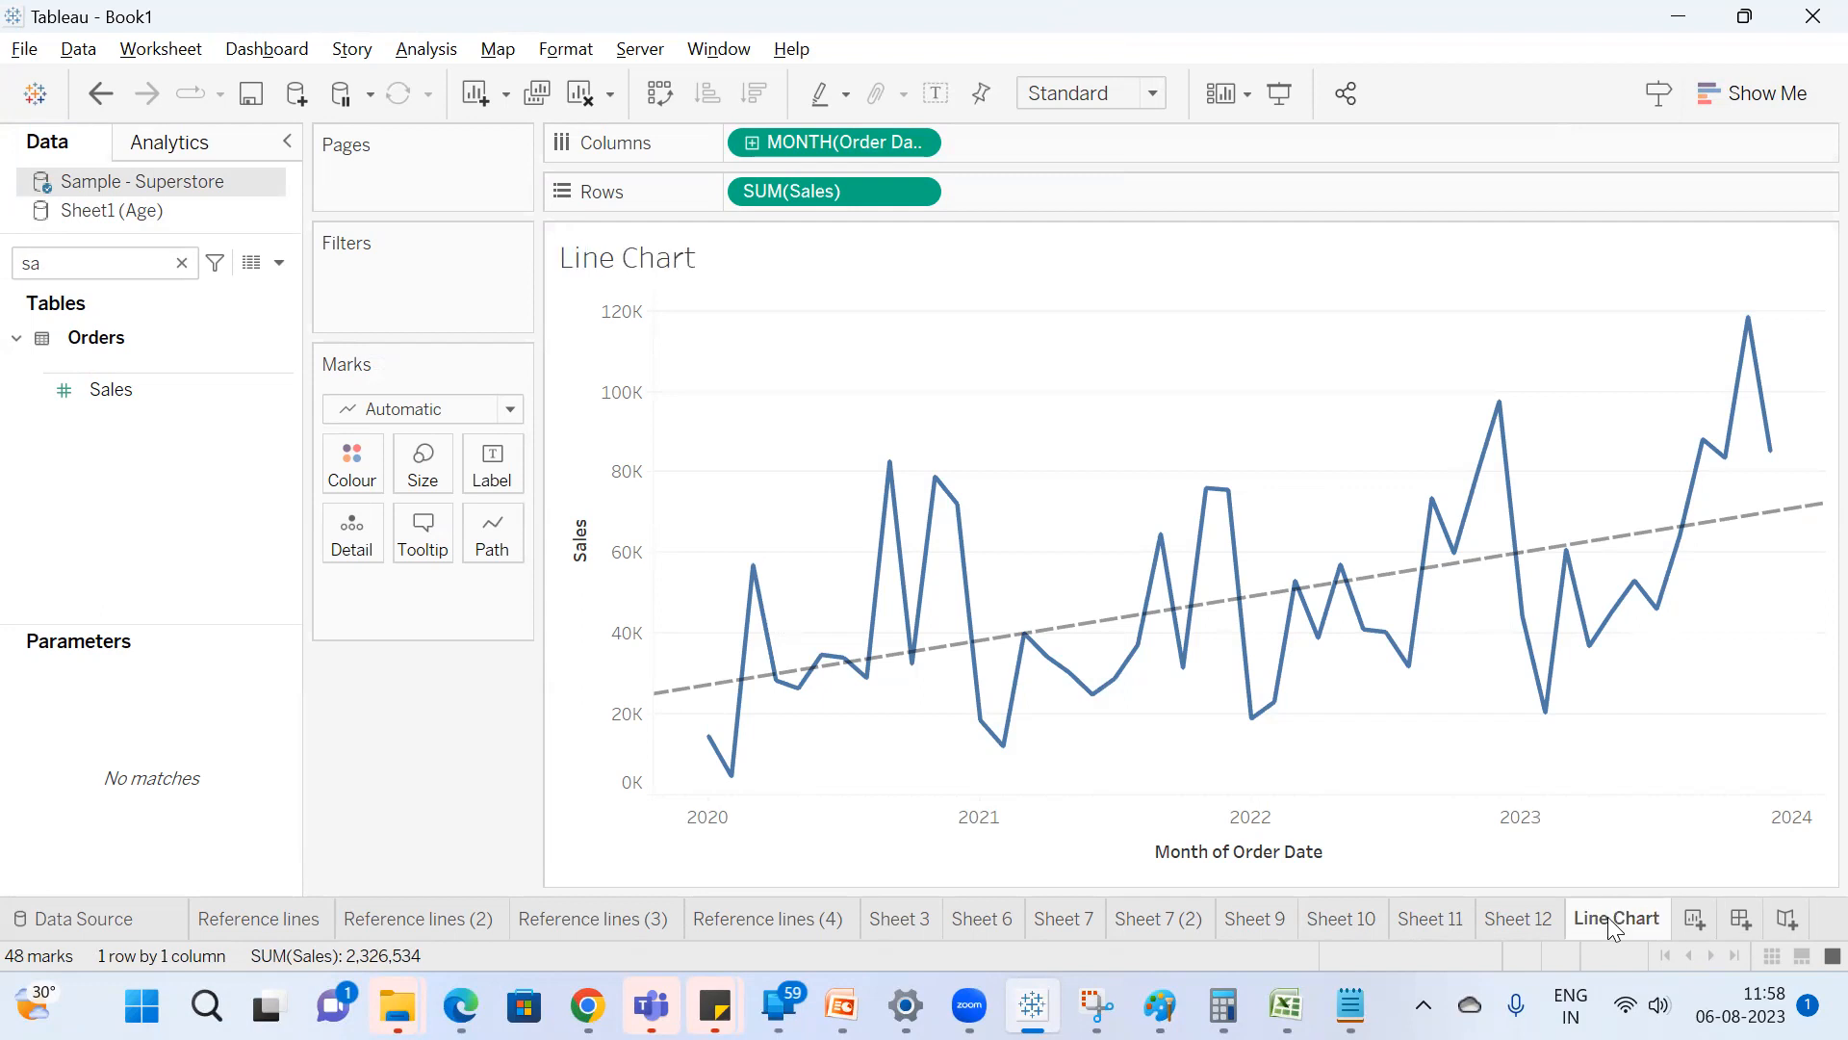
{"action": "double_click", "coordinate": [1513, 914]}
{"action": "type", "text": "Tree Mpa"}
{"action": "key", "text": "BackSpace"}
{"action": "key", "text": "BackSpace"}
{"action": "type", "text": "ap"}
{"action": "key", "text": "Return"}
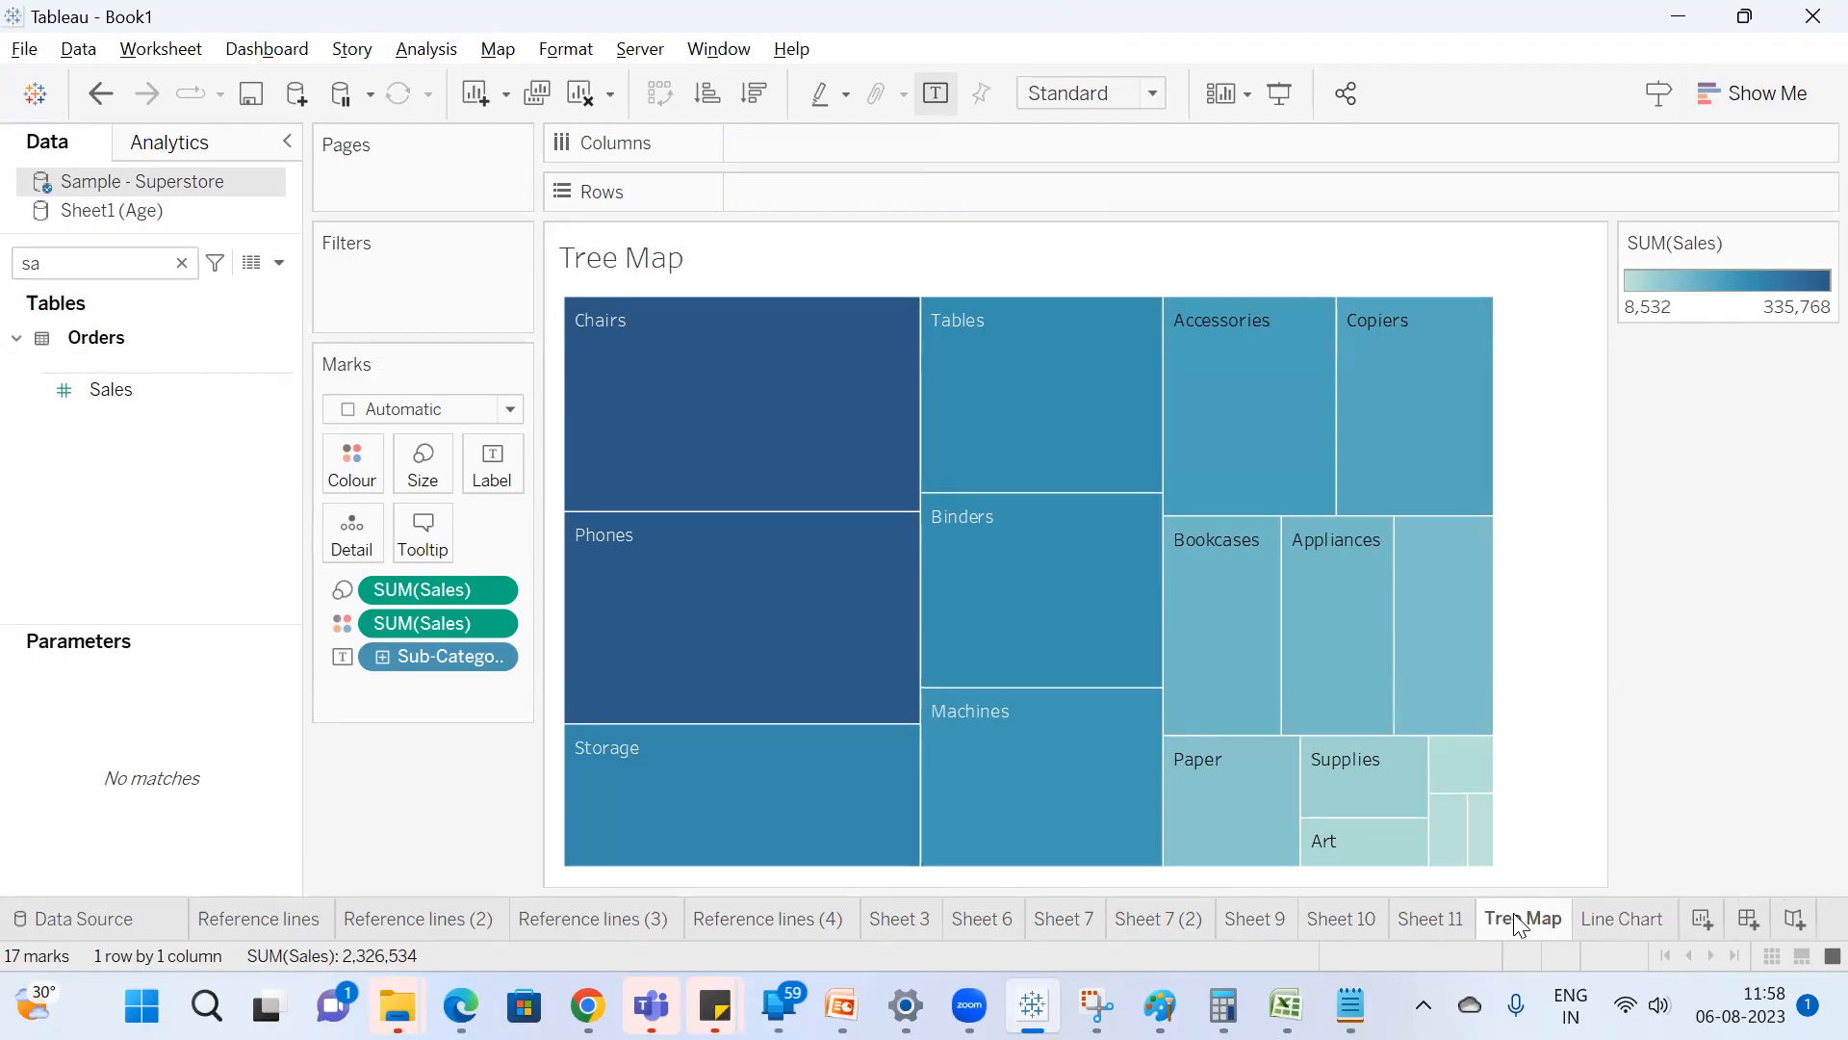
Rename the pie chart worksheet as Pie Chart and the Sales by Sub-Category bar worksheet as Bar Chart.
{"action": "left_click", "coordinate": [1448, 919]}
{"action": "double_click", "coordinate": [1445, 916]}
{"action": "type", "text": "Pie Chart"}
{"action": "key", "text": "Return"}
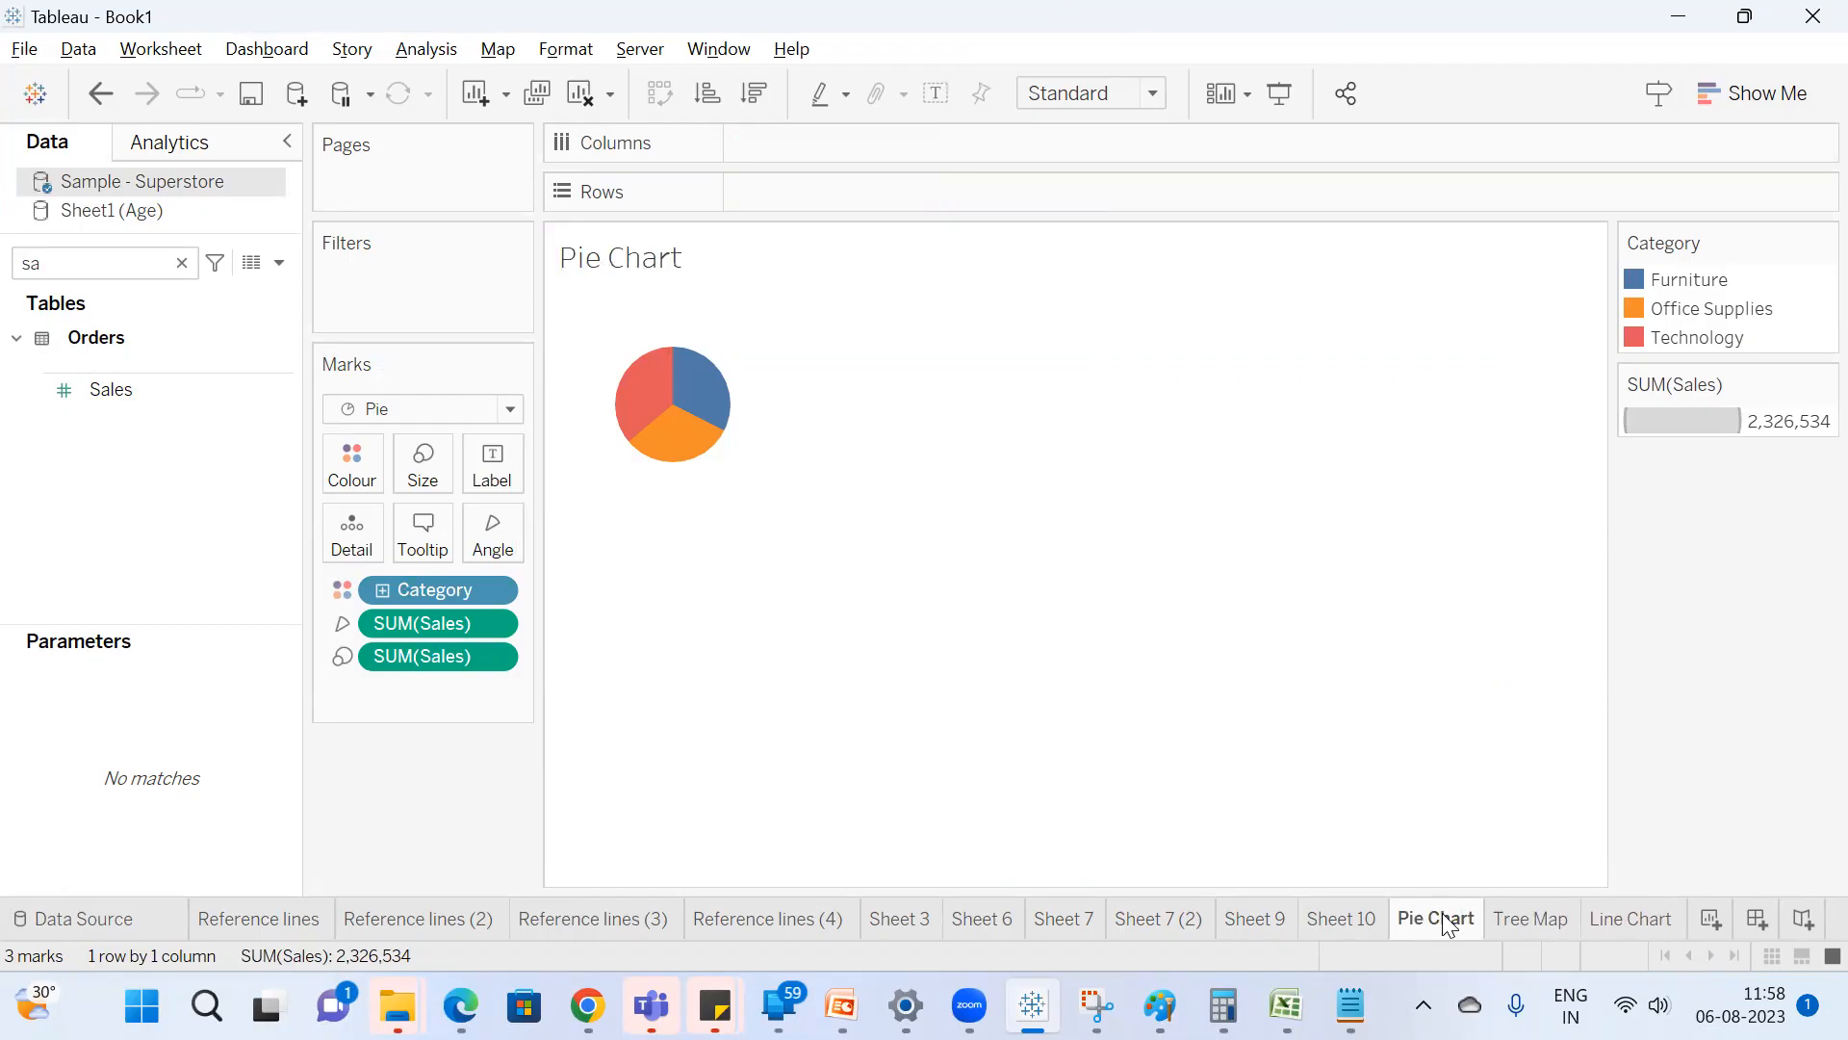
{"action": "left_click", "coordinate": [1367, 930]}
{"action": "type", "text": "Bar Chart"}
{"action": "key", "text": "Return"}
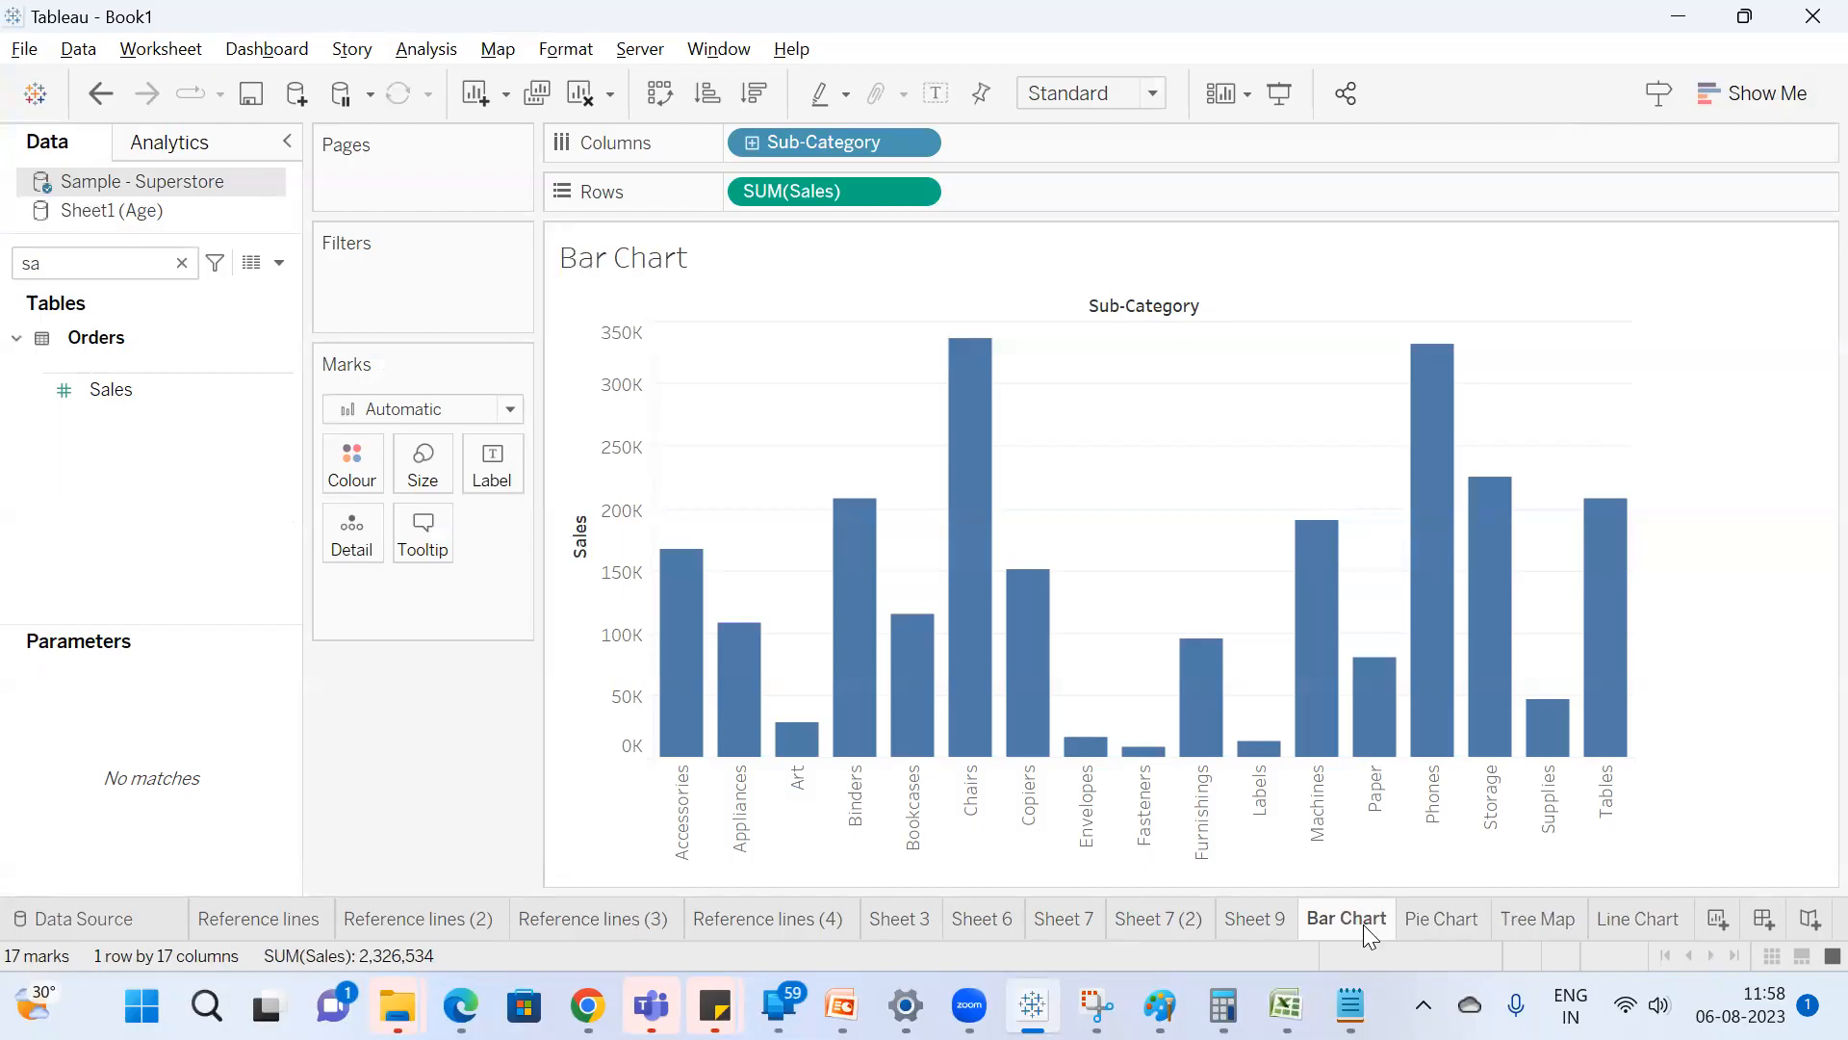
Create a new dashboard and set its size to Automatic.
{"action": "left_click", "coordinate": [1763, 919]}
{"action": "left_click", "coordinate": [135, 364]}
{"action": "left_click", "coordinate": [170, 413]}
{"action": "left_click", "coordinate": [159, 461]}
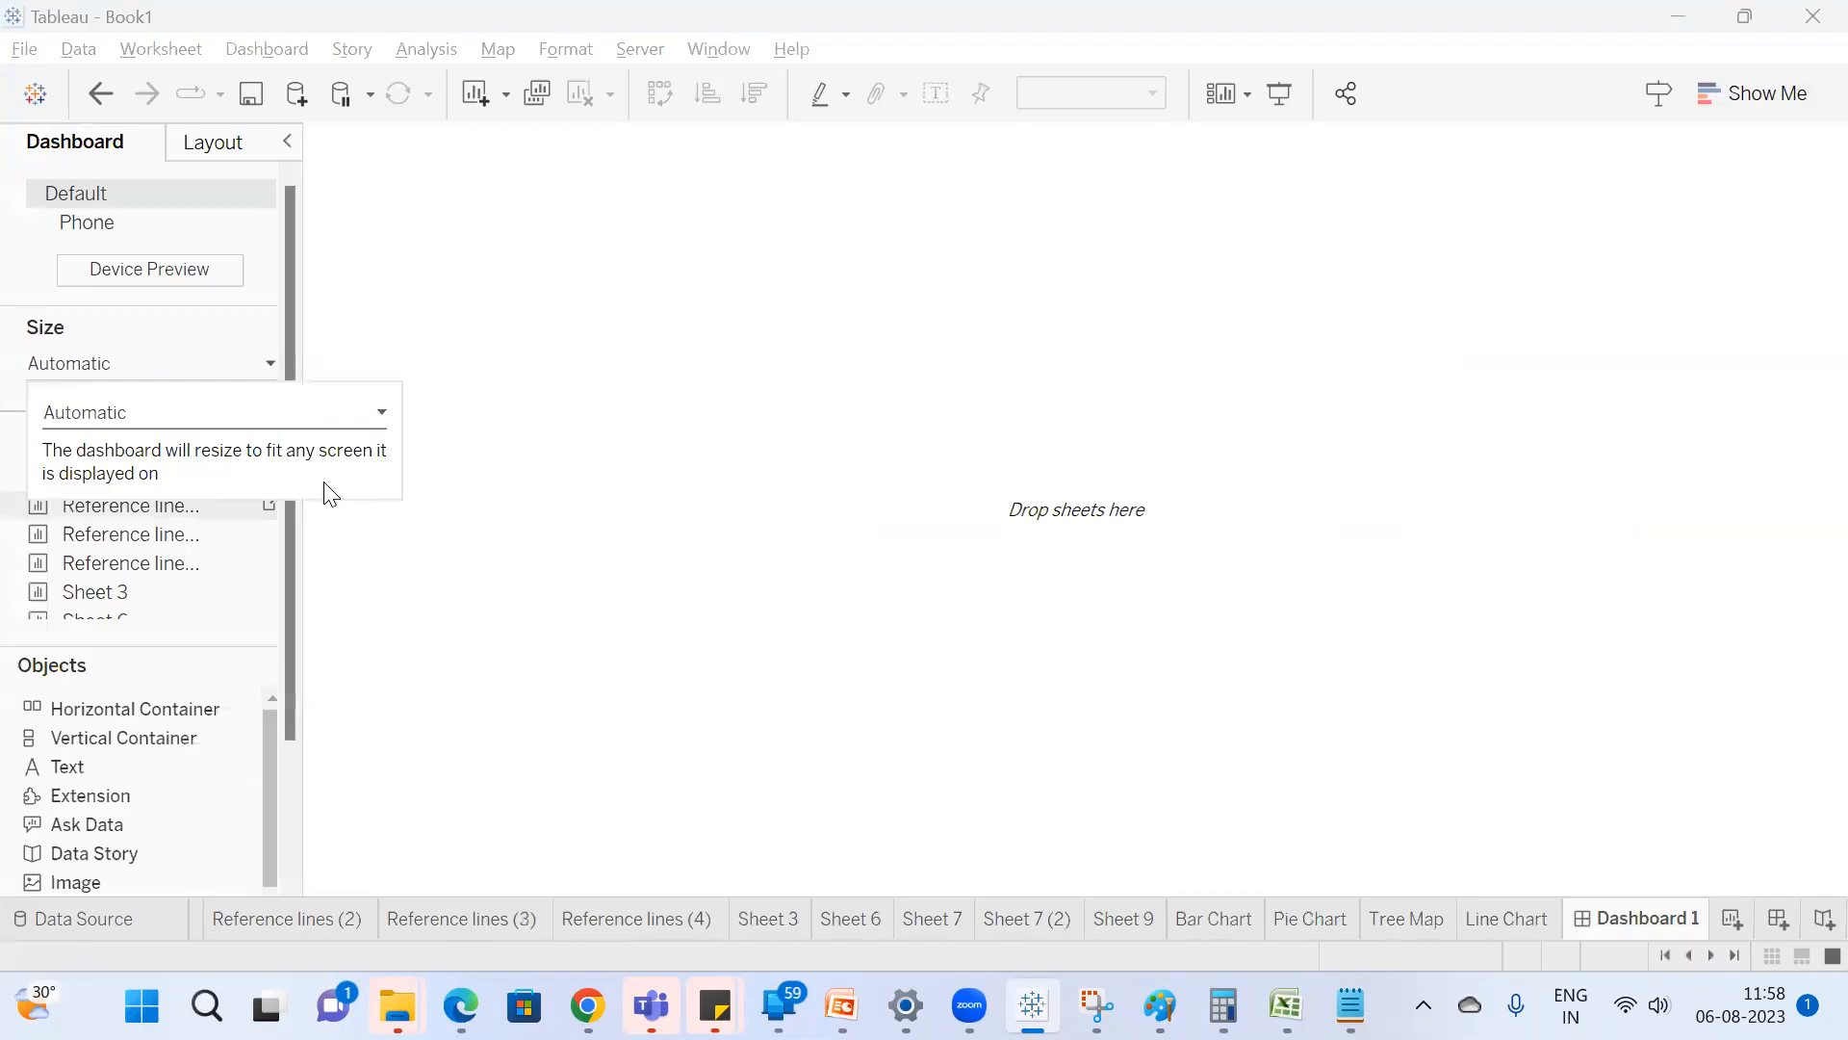
{"action": "left_click", "coordinate": [359, 321]}
Place the Line Chart, Tree Map, Pie Chart and Bar Chart sheets on the dashboard in a two-by-two layout.
{"action": "scroll", "coordinate": [154, 520], "scroll_direction": "down", "scroll_amount": 2}
{"action": "scroll", "coordinate": [154, 498], "scroll_direction": "down", "scroll_amount": 3}
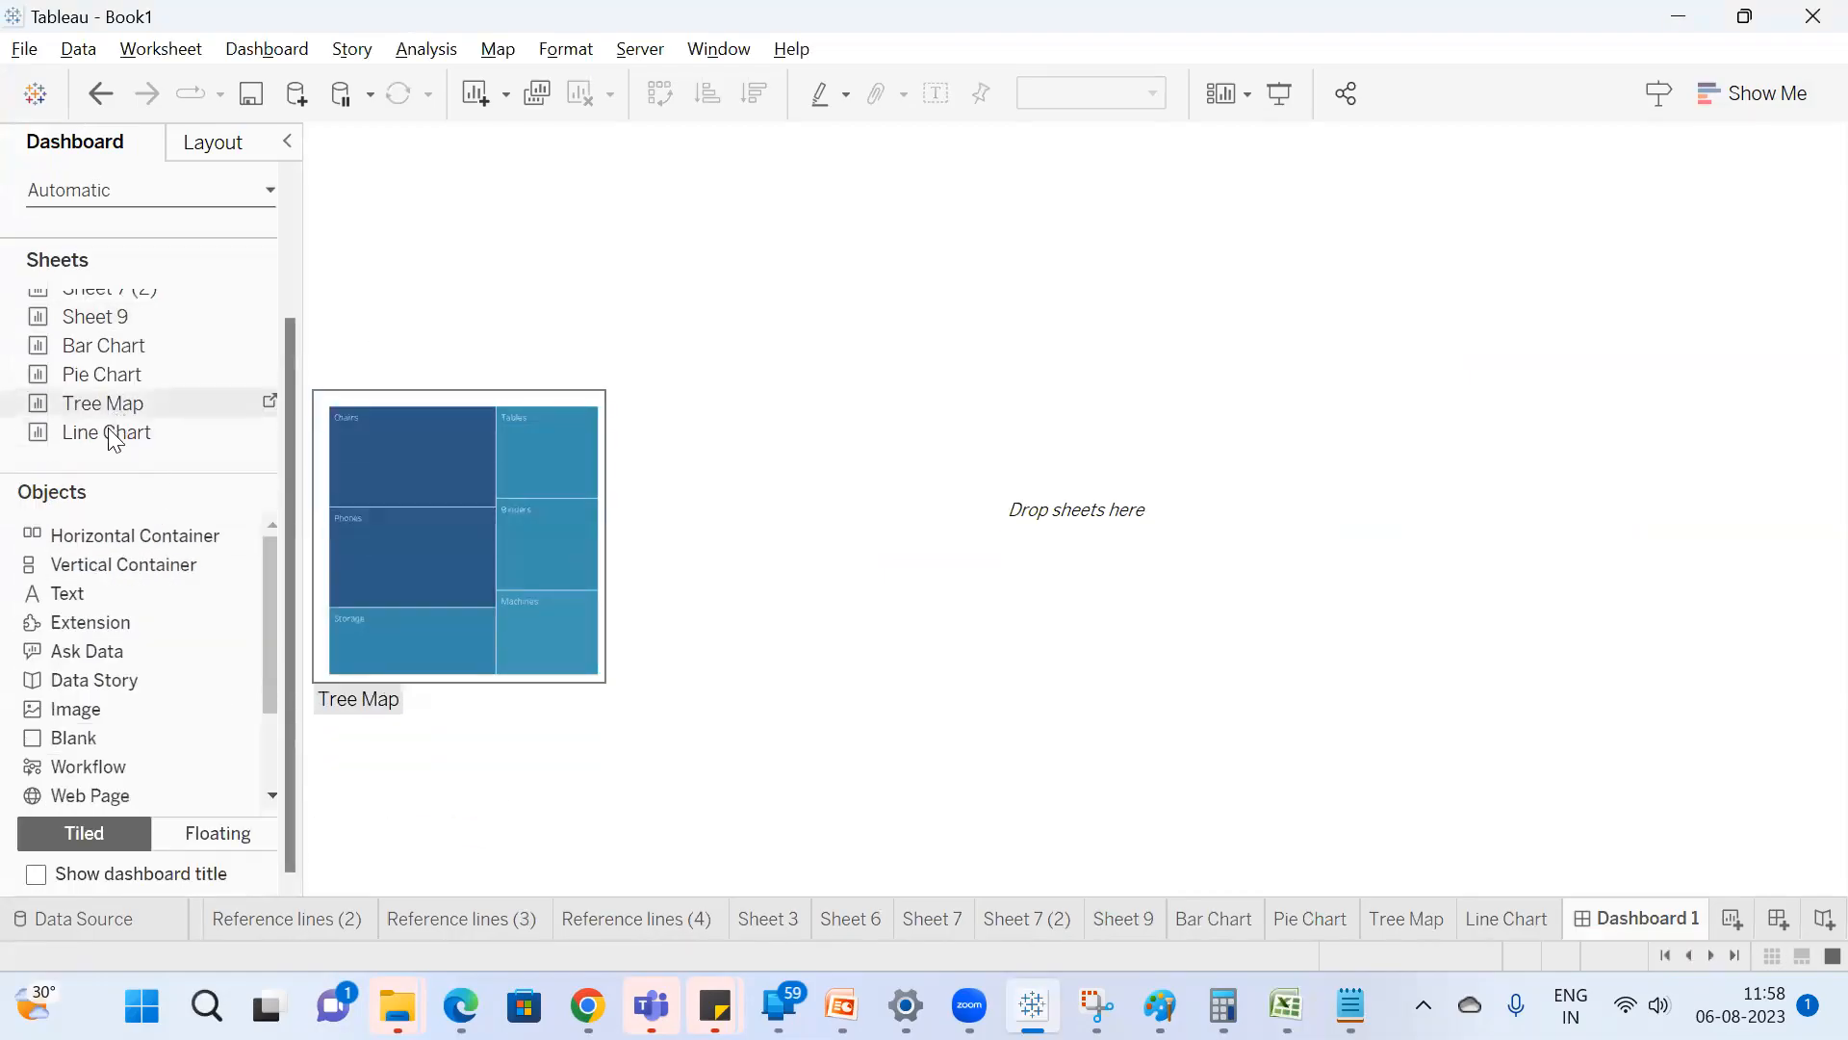
{"action": "left_click_drag", "start_coordinate": [111, 433], "coordinate": [529, 325]}
{"action": "left_click_drag", "start_coordinate": [112, 404], "coordinate": [792, 478]}
{"action": "left_click_drag", "start_coordinate": [101, 375], "coordinate": [1217, 722]}
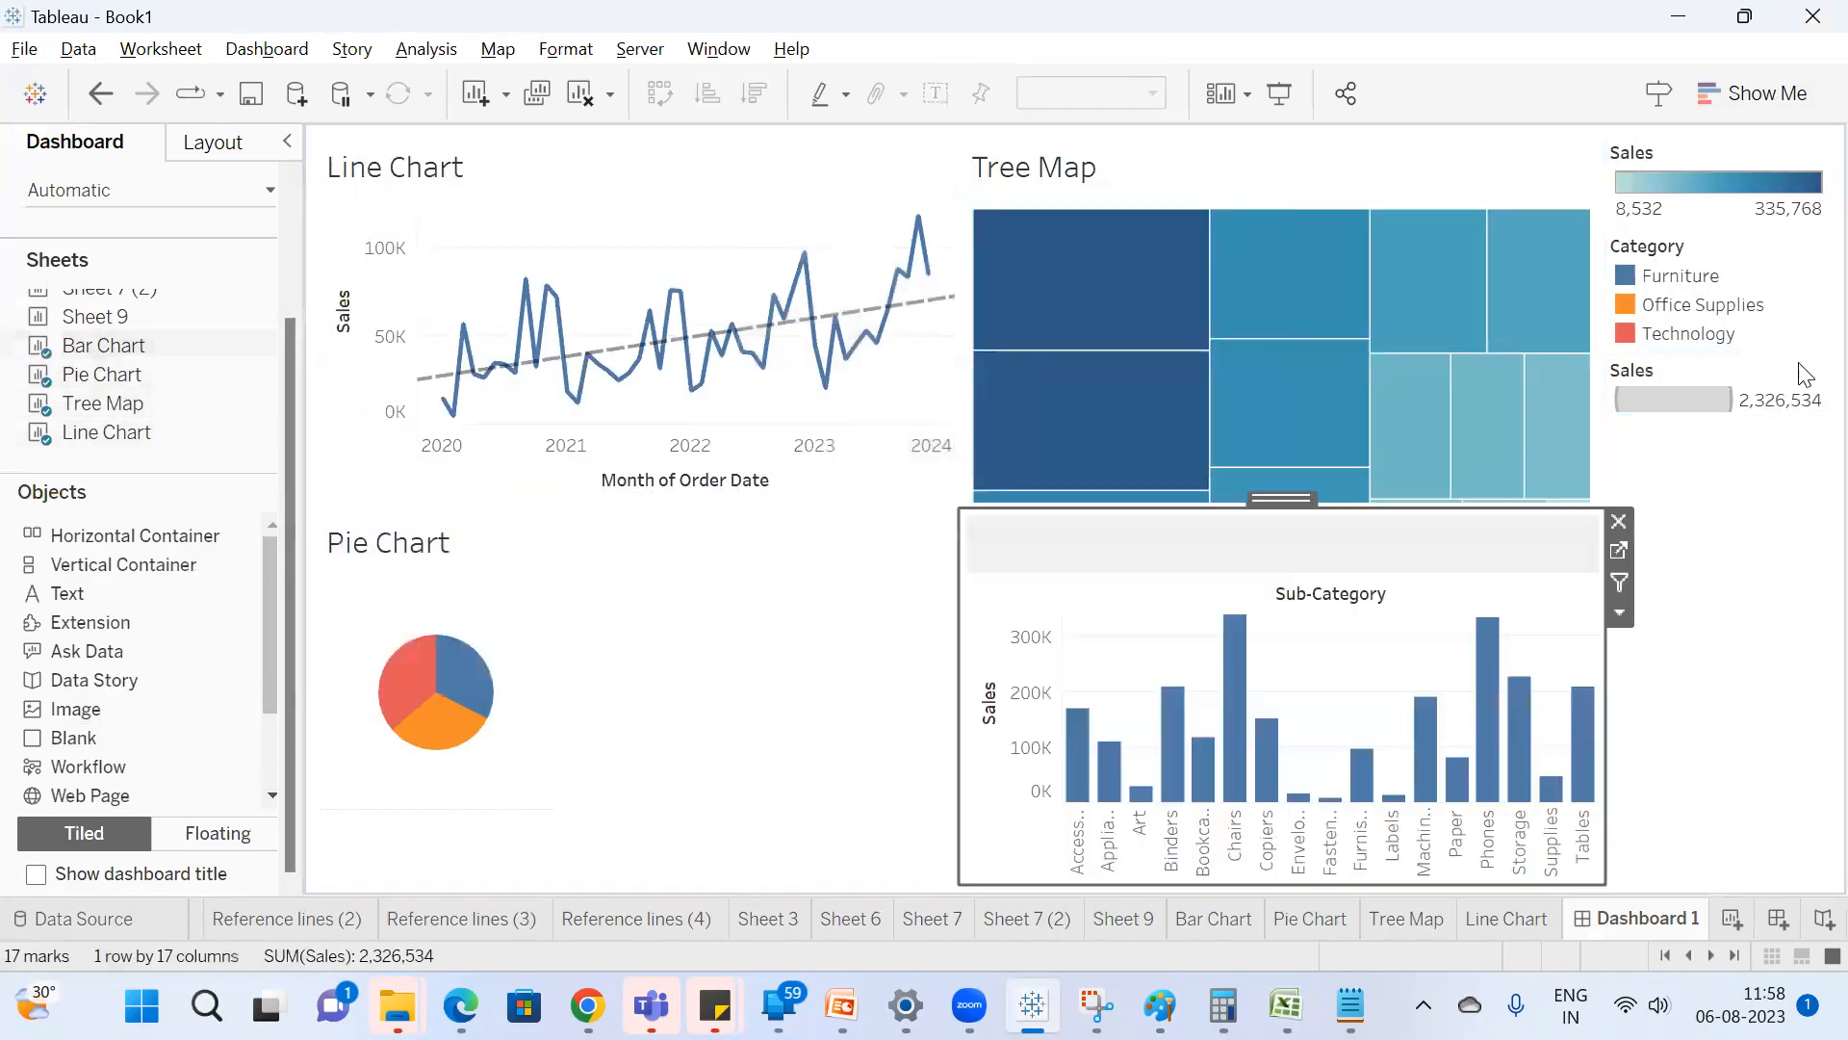
Remove the Sales size, Category and Sales colour legends from the dashboard.
{"action": "left_click", "coordinate": [1728, 375]}
{"action": "left_click", "coordinate": [1590, 364]}
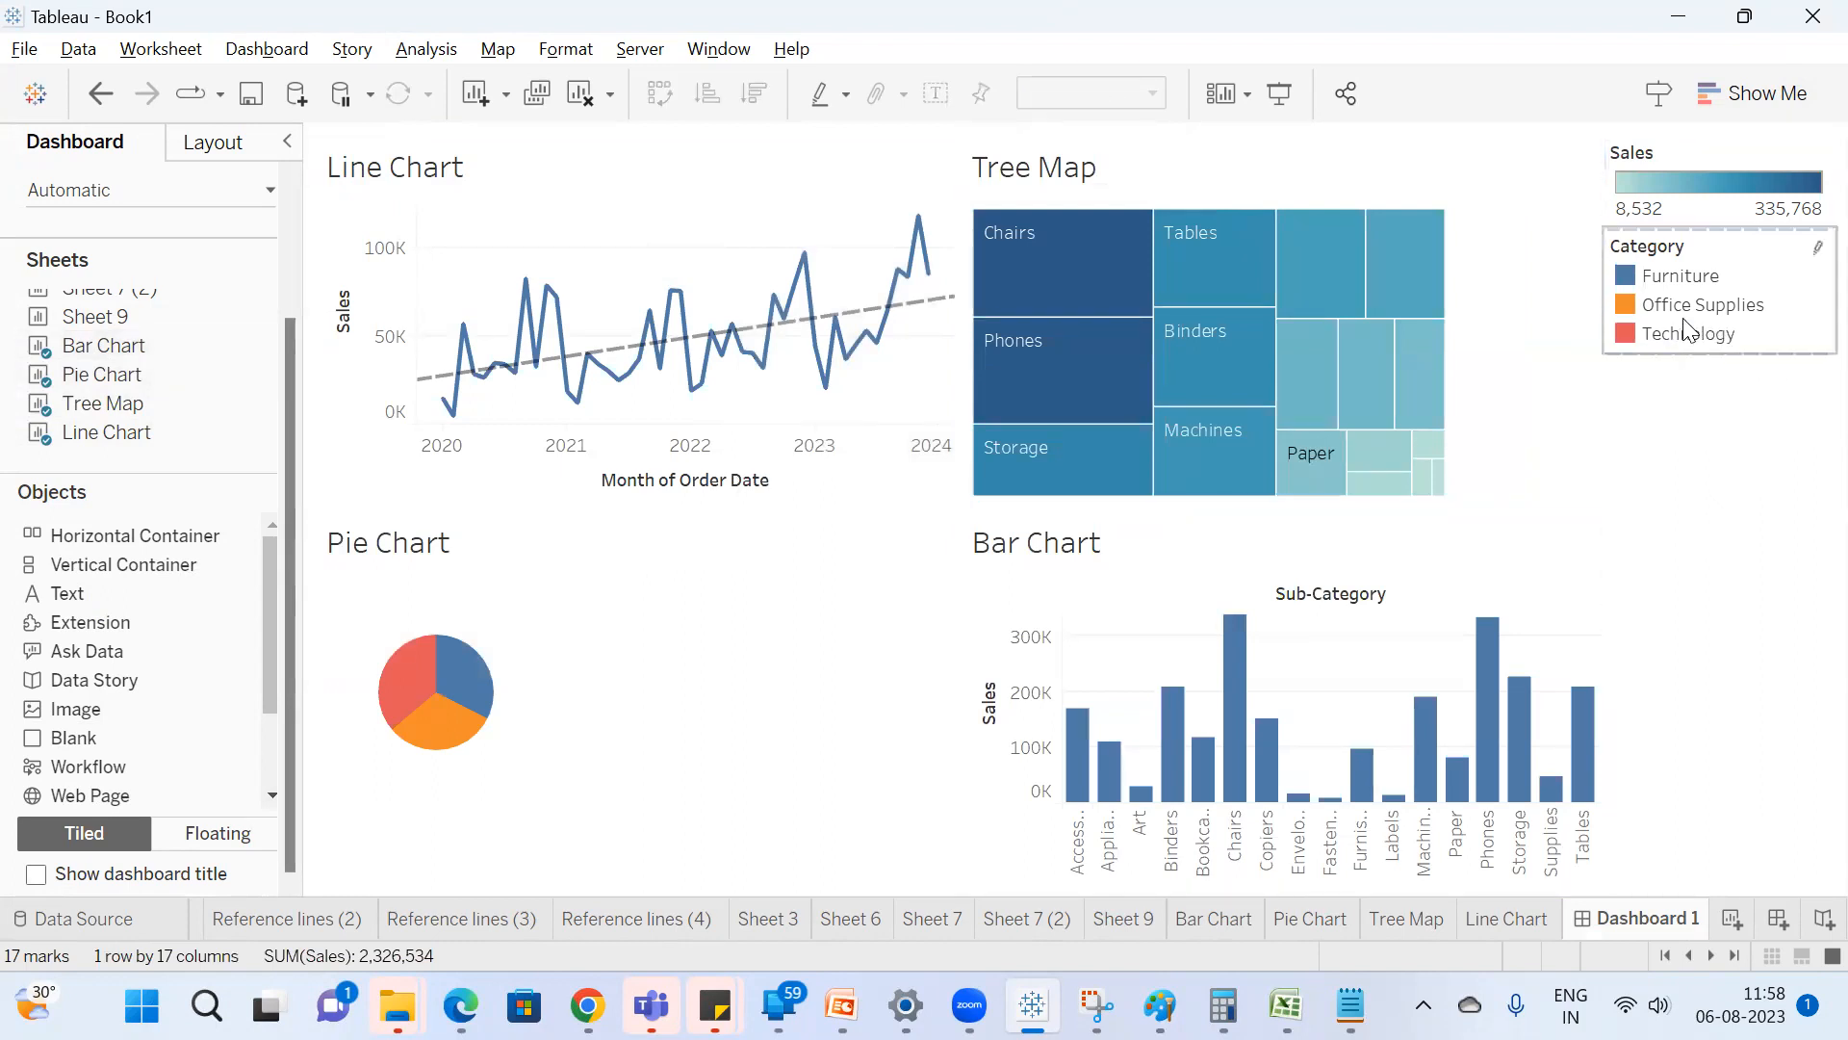
{"action": "left_click", "coordinate": [1728, 270]}
{"action": "left_click", "coordinate": [1590, 237]}
{"action": "left_click", "coordinate": [1669, 170]}
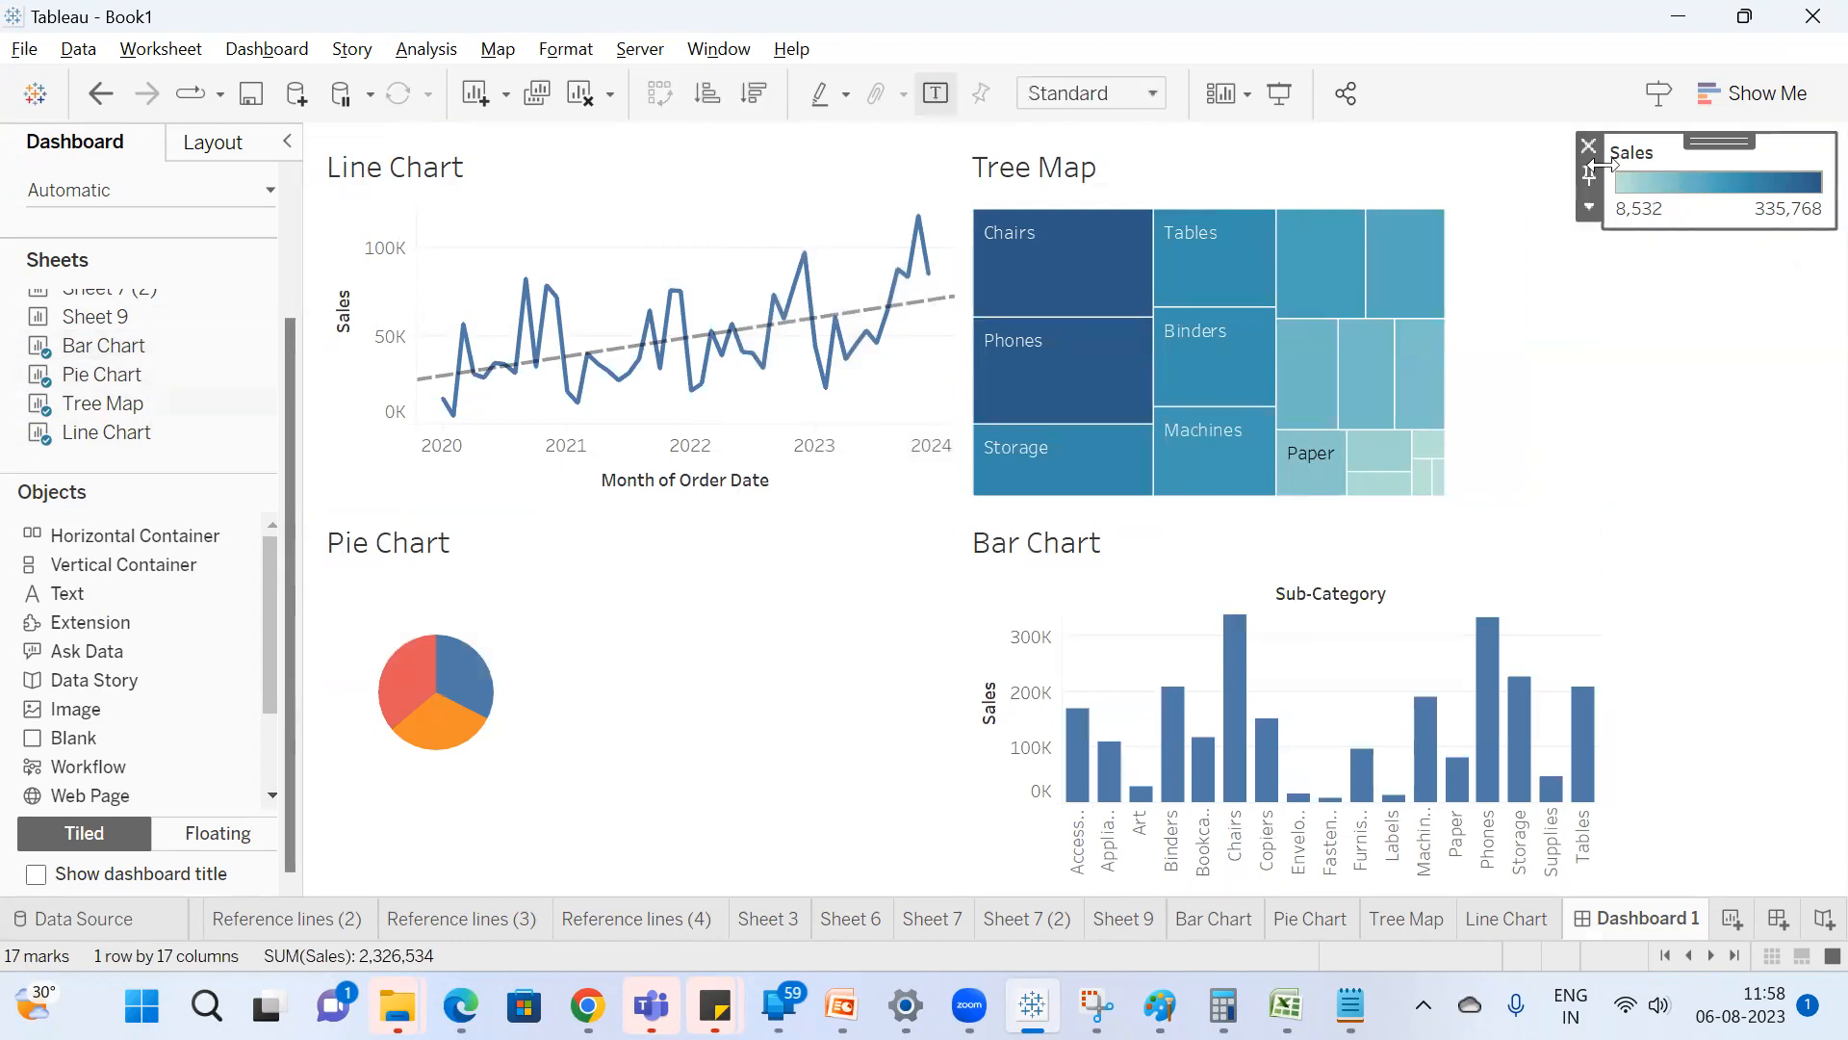
{"action": "left_click", "coordinate": [1588, 149]}
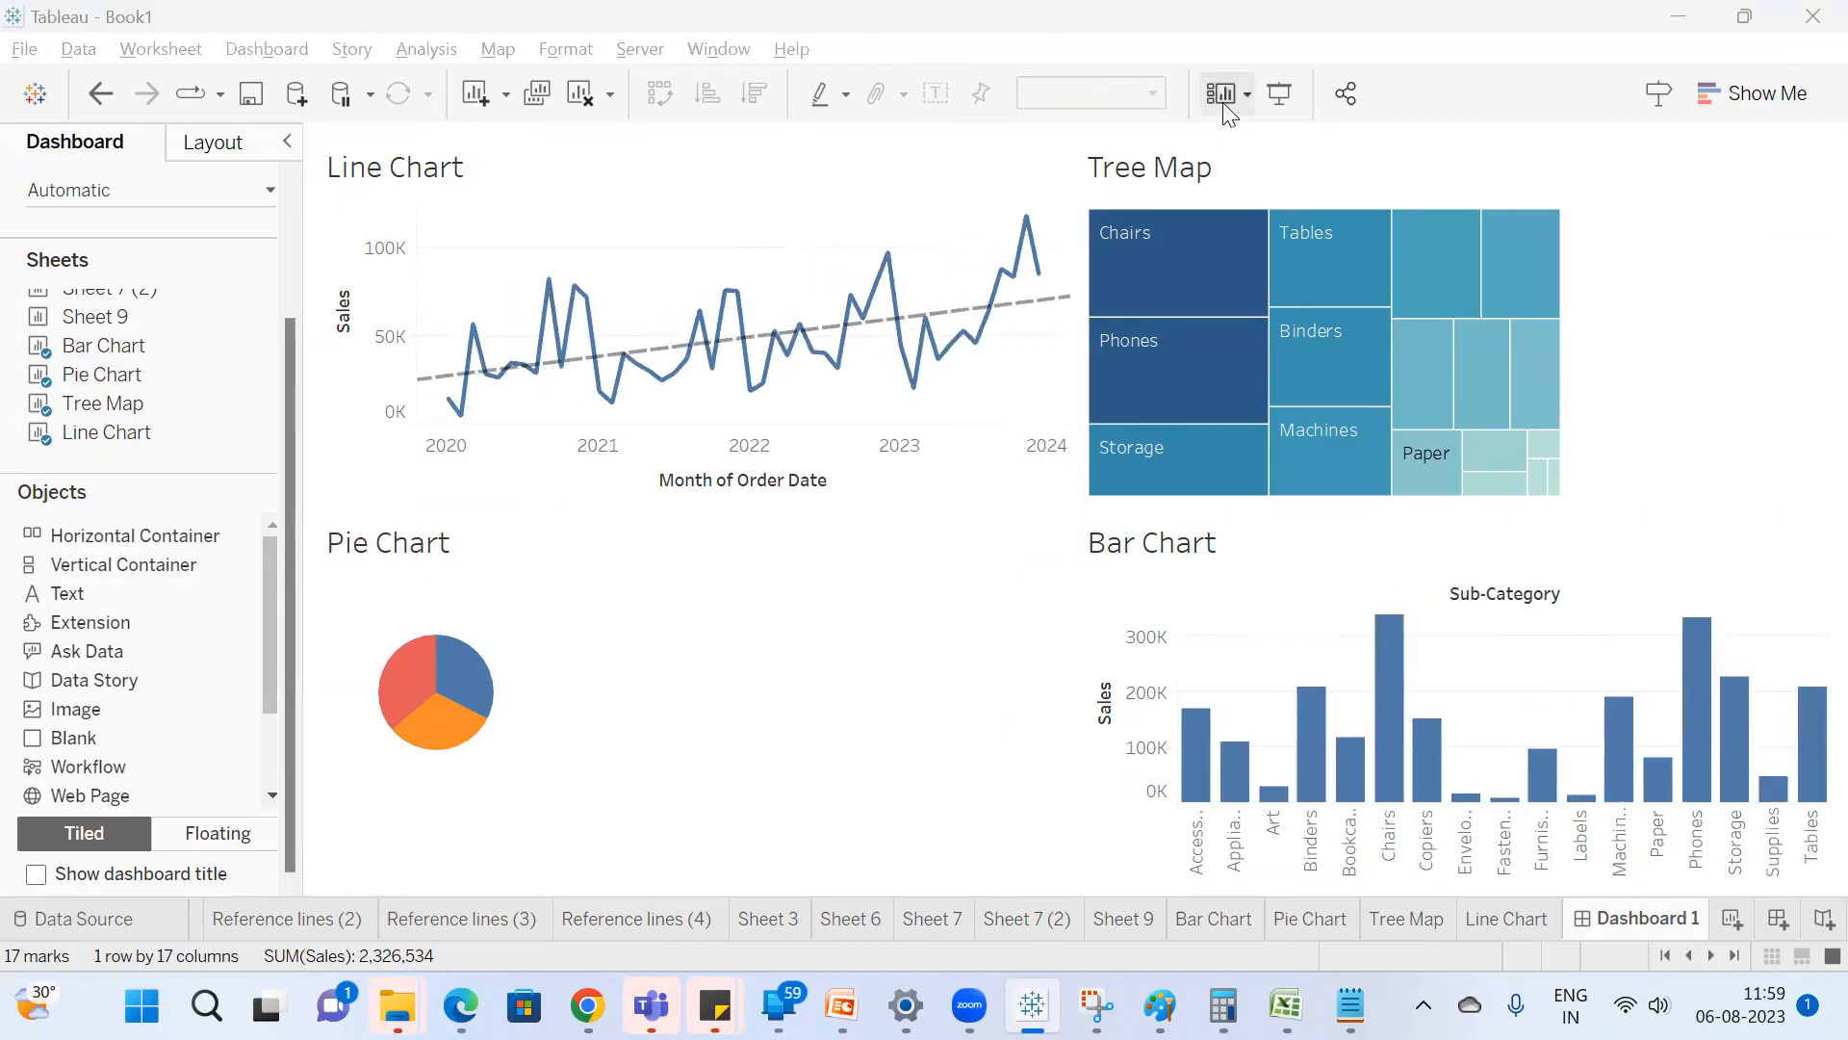
Fit the Tree Map to Entire View on the dashboard and hide its title.
{"action": "left_click", "coordinate": [1291, 164]}
{"action": "left_click", "coordinate": [1107, 93]}
{"action": "left_click", "coordinate": [1100, 195]}
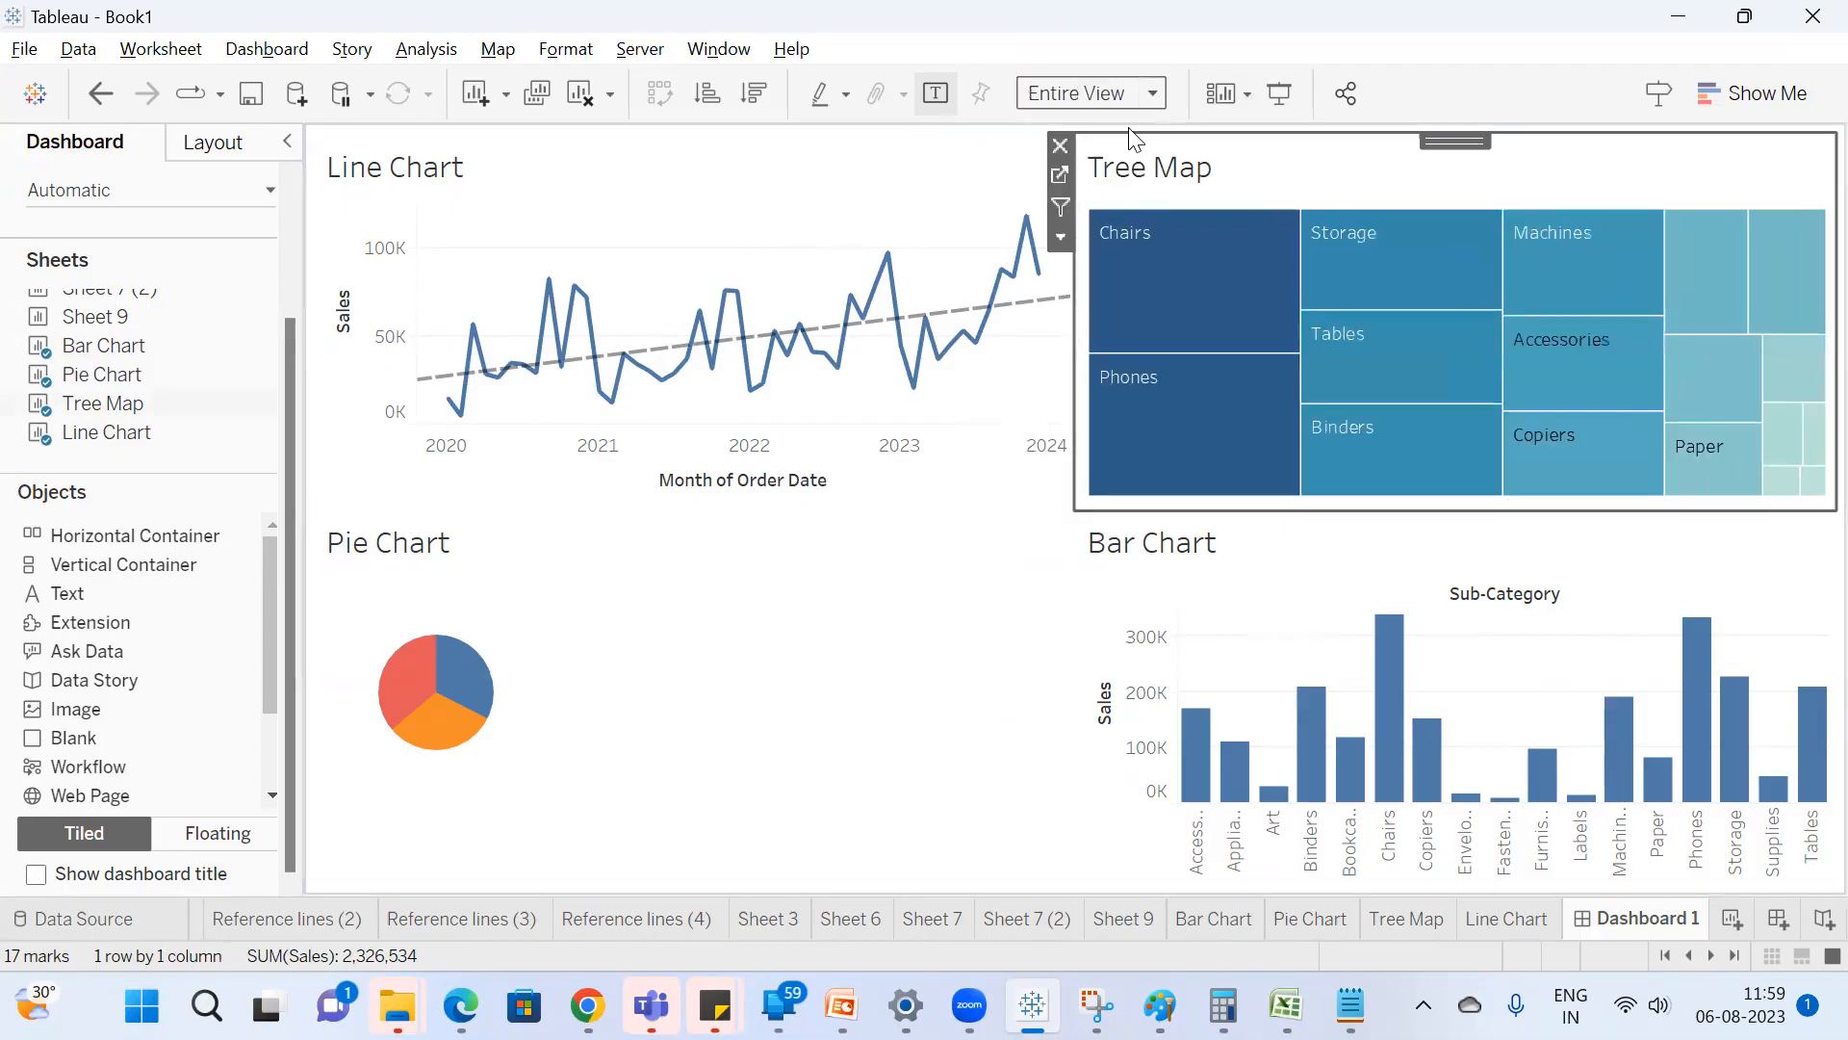
{"action": "right_click", "coordinate": [1152, 157]}
{"action": "left_click", "coordinate": [1171, 223]}
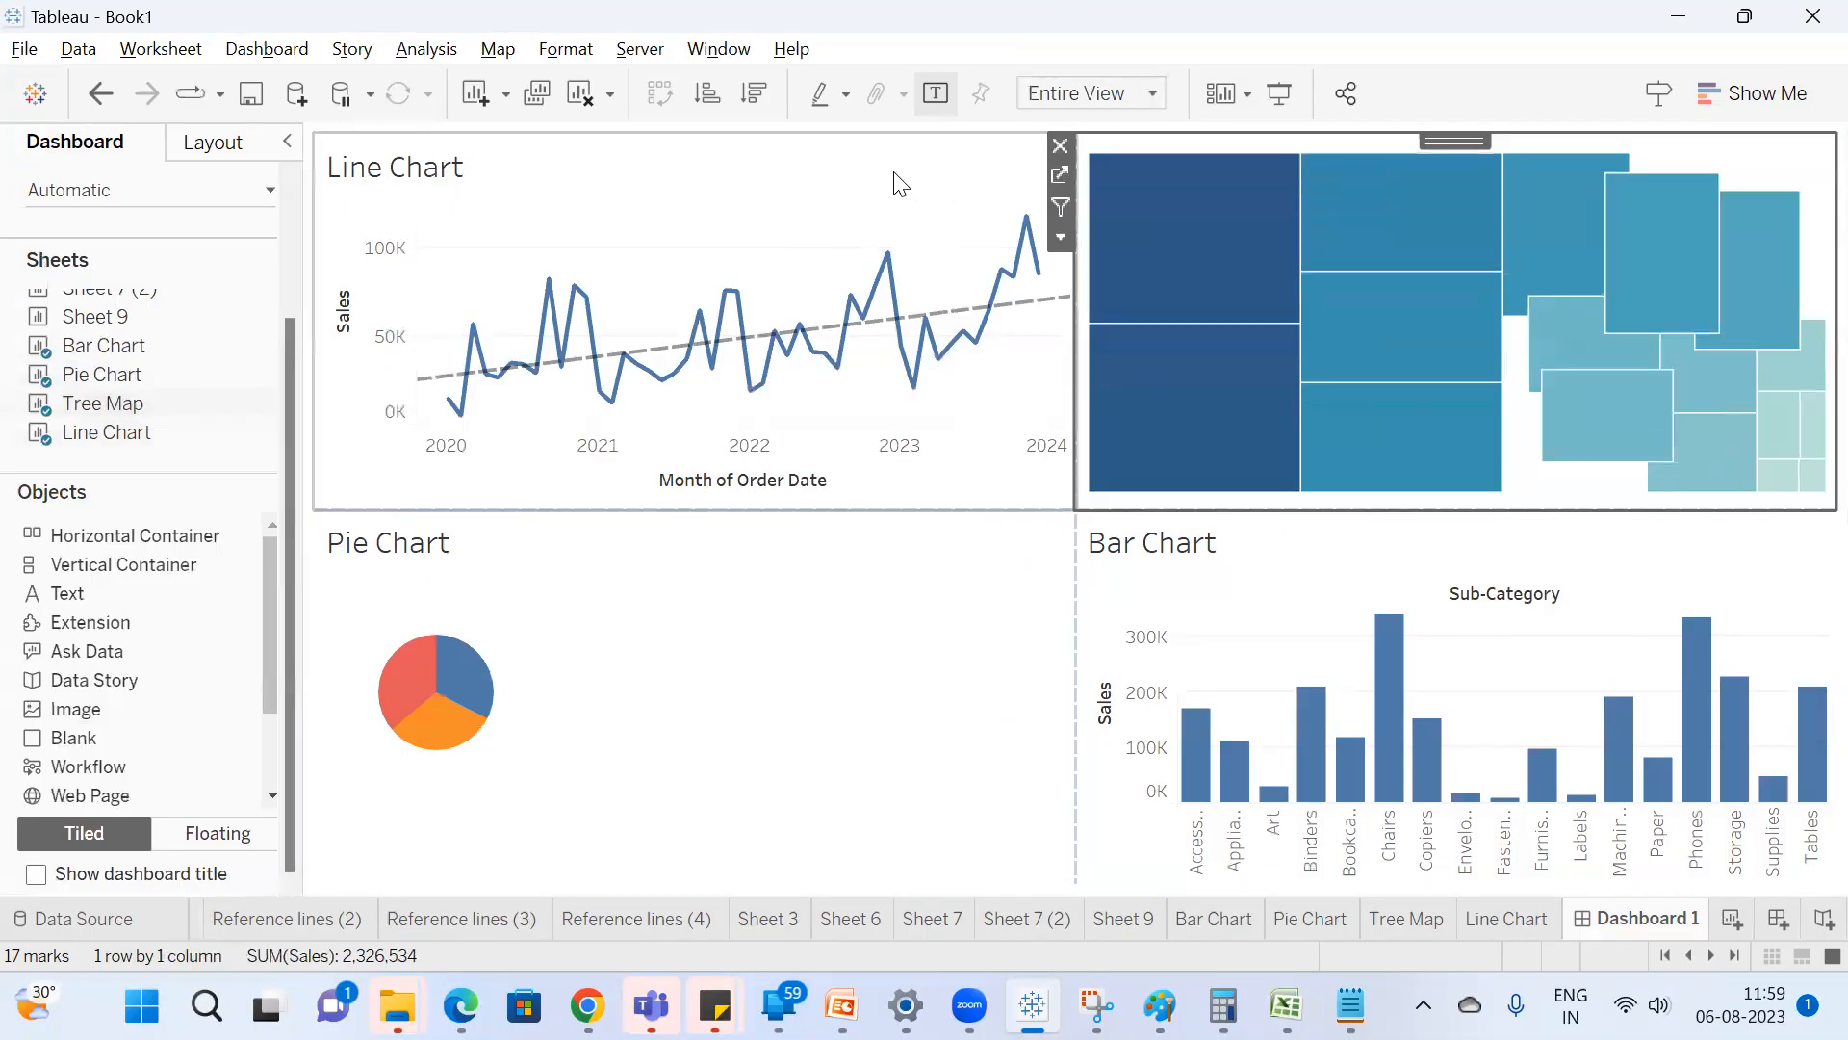
Fit the Line Chart to Entire View on the dashboard and hide its title.
{"action": "left_click", "coordinate": [895, 182]}
{"action": "left_click", "coordinate": [1084, 88]}
{"action": "left_click", "coordinate": [1057, 196]}
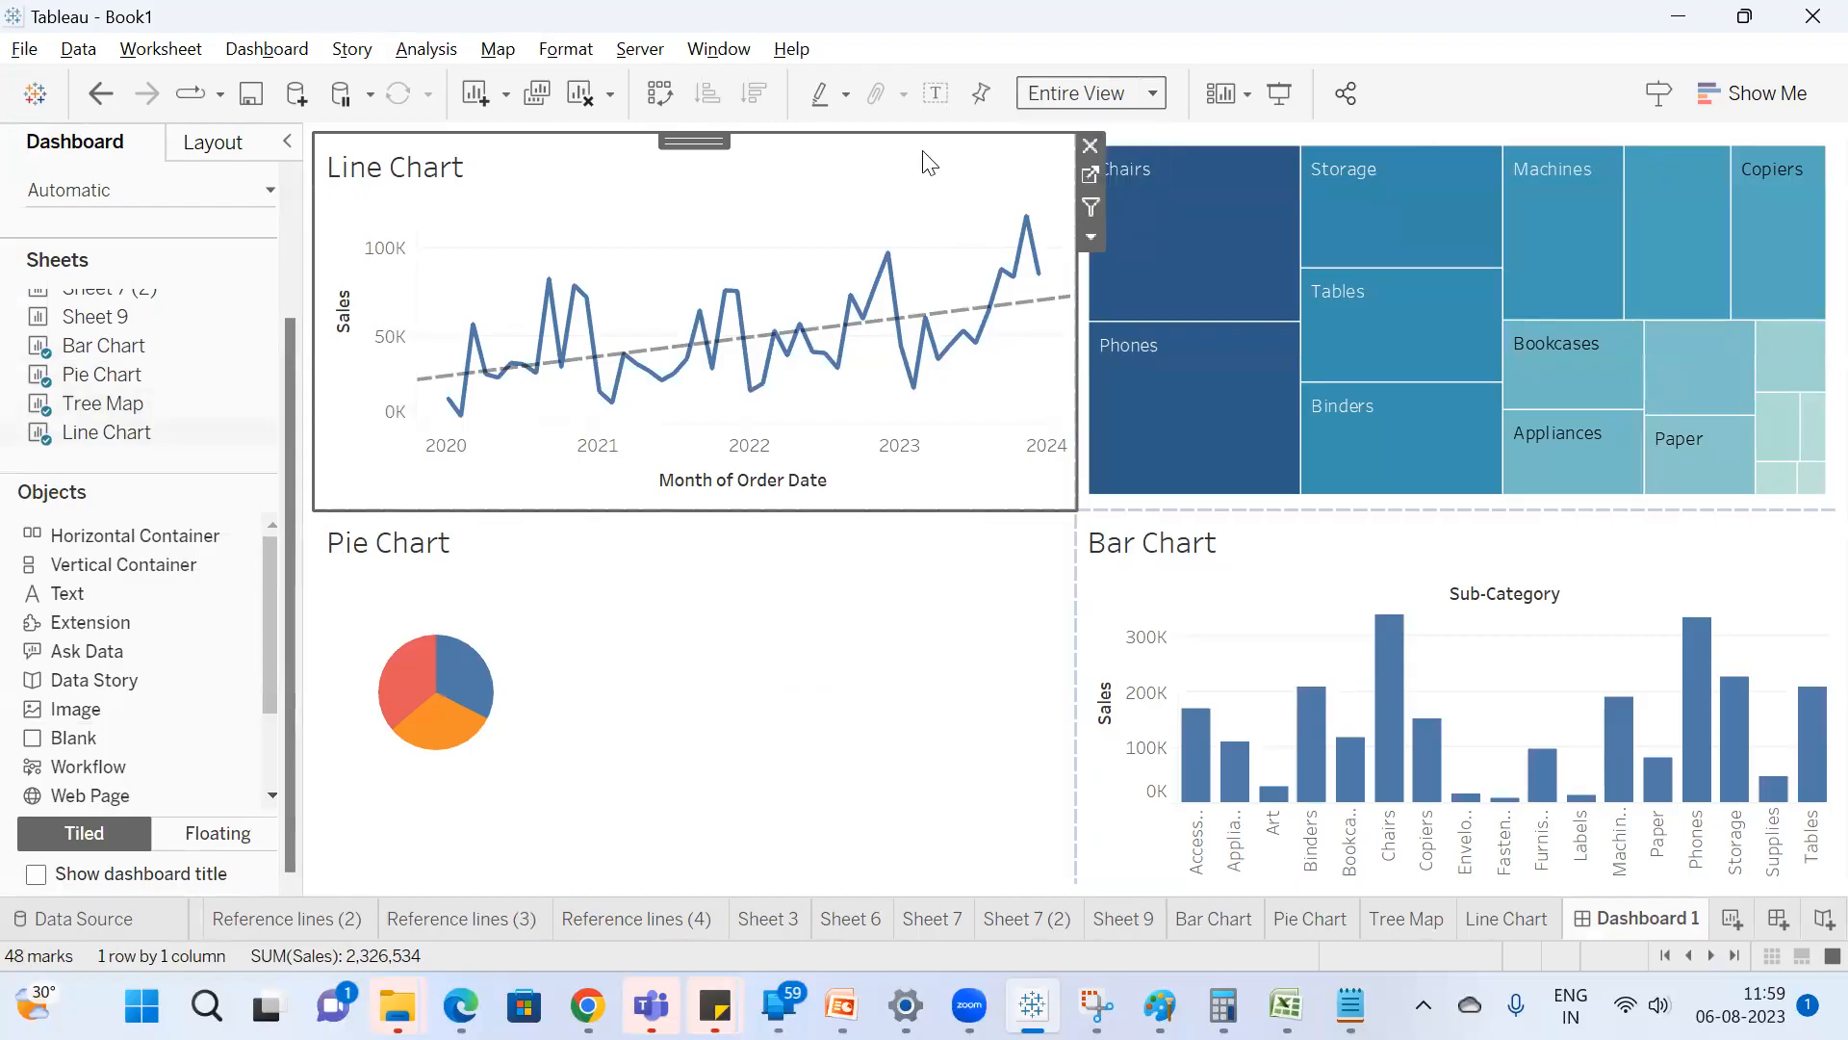
{"action": "right_click", "coordinate": [647, 173]}
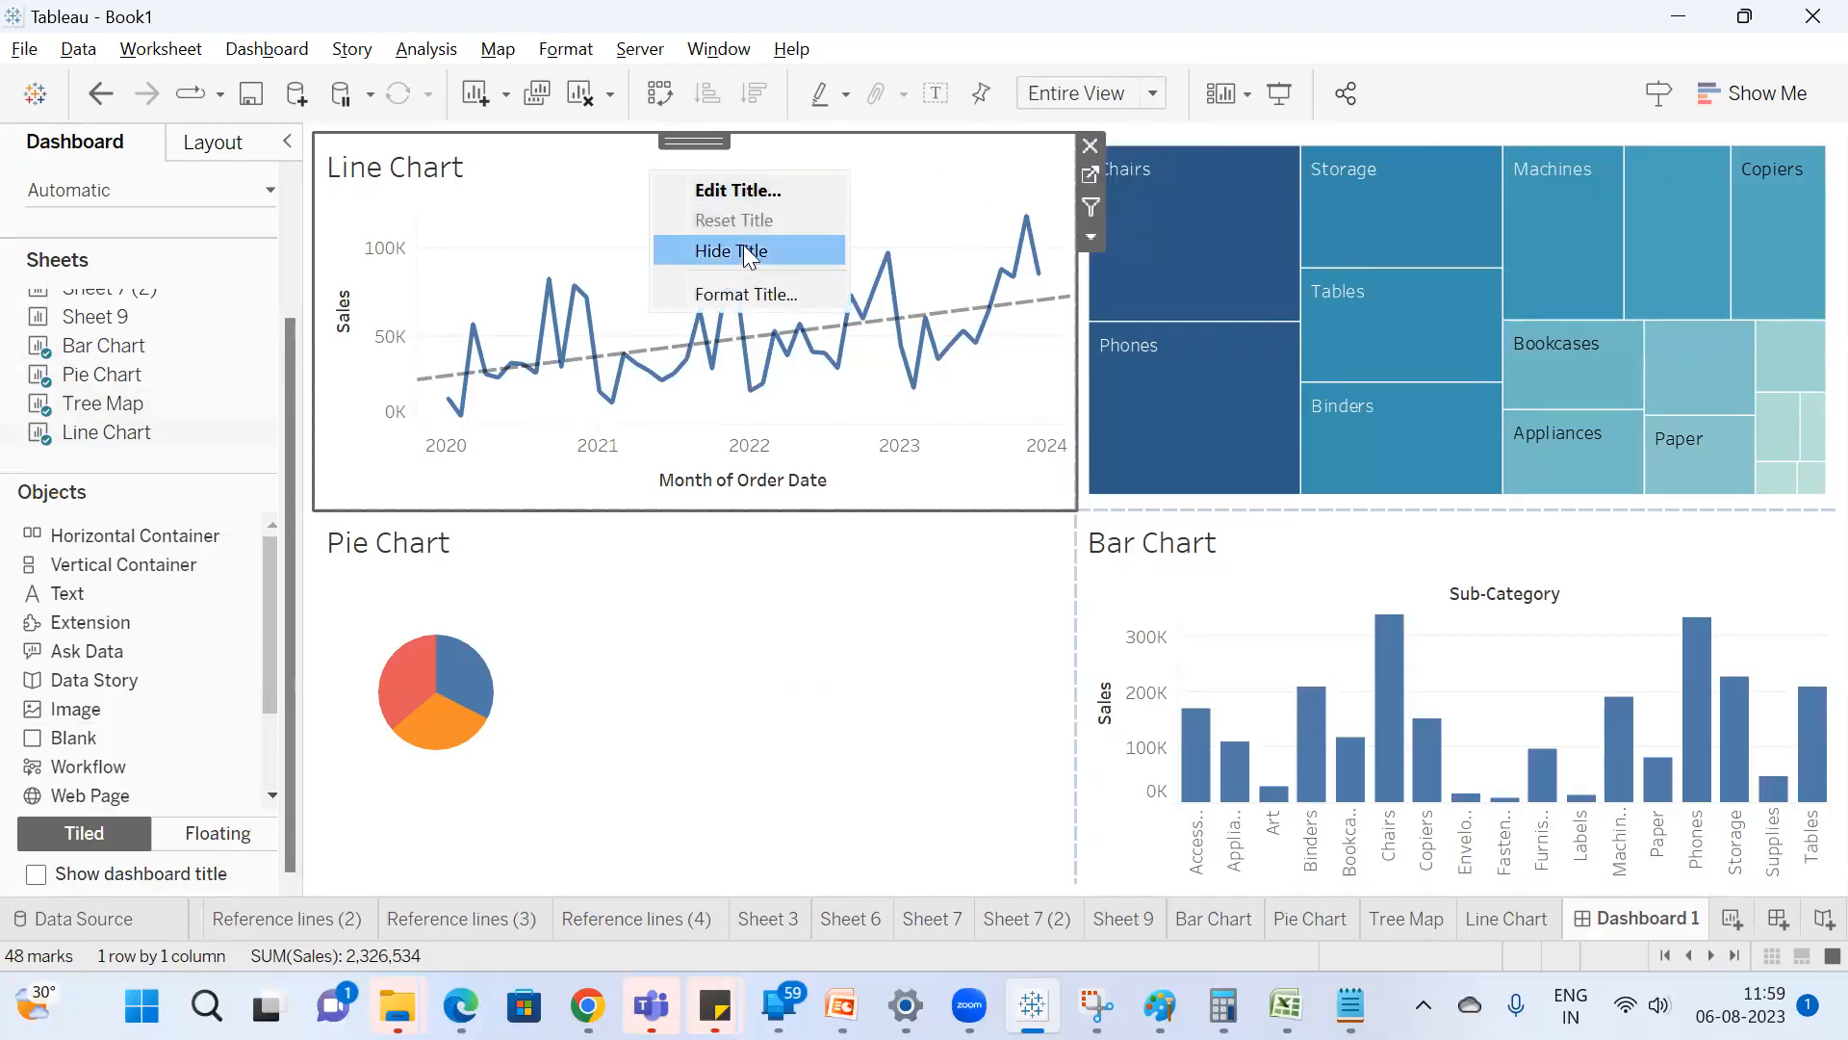
{"action": "left_click", "coordinate": [743, 246]}
Hide the Pie Chart's title on the dashboard and fit it to Entire View.
{"action": "left_click", "coordinate": [639, 555]}
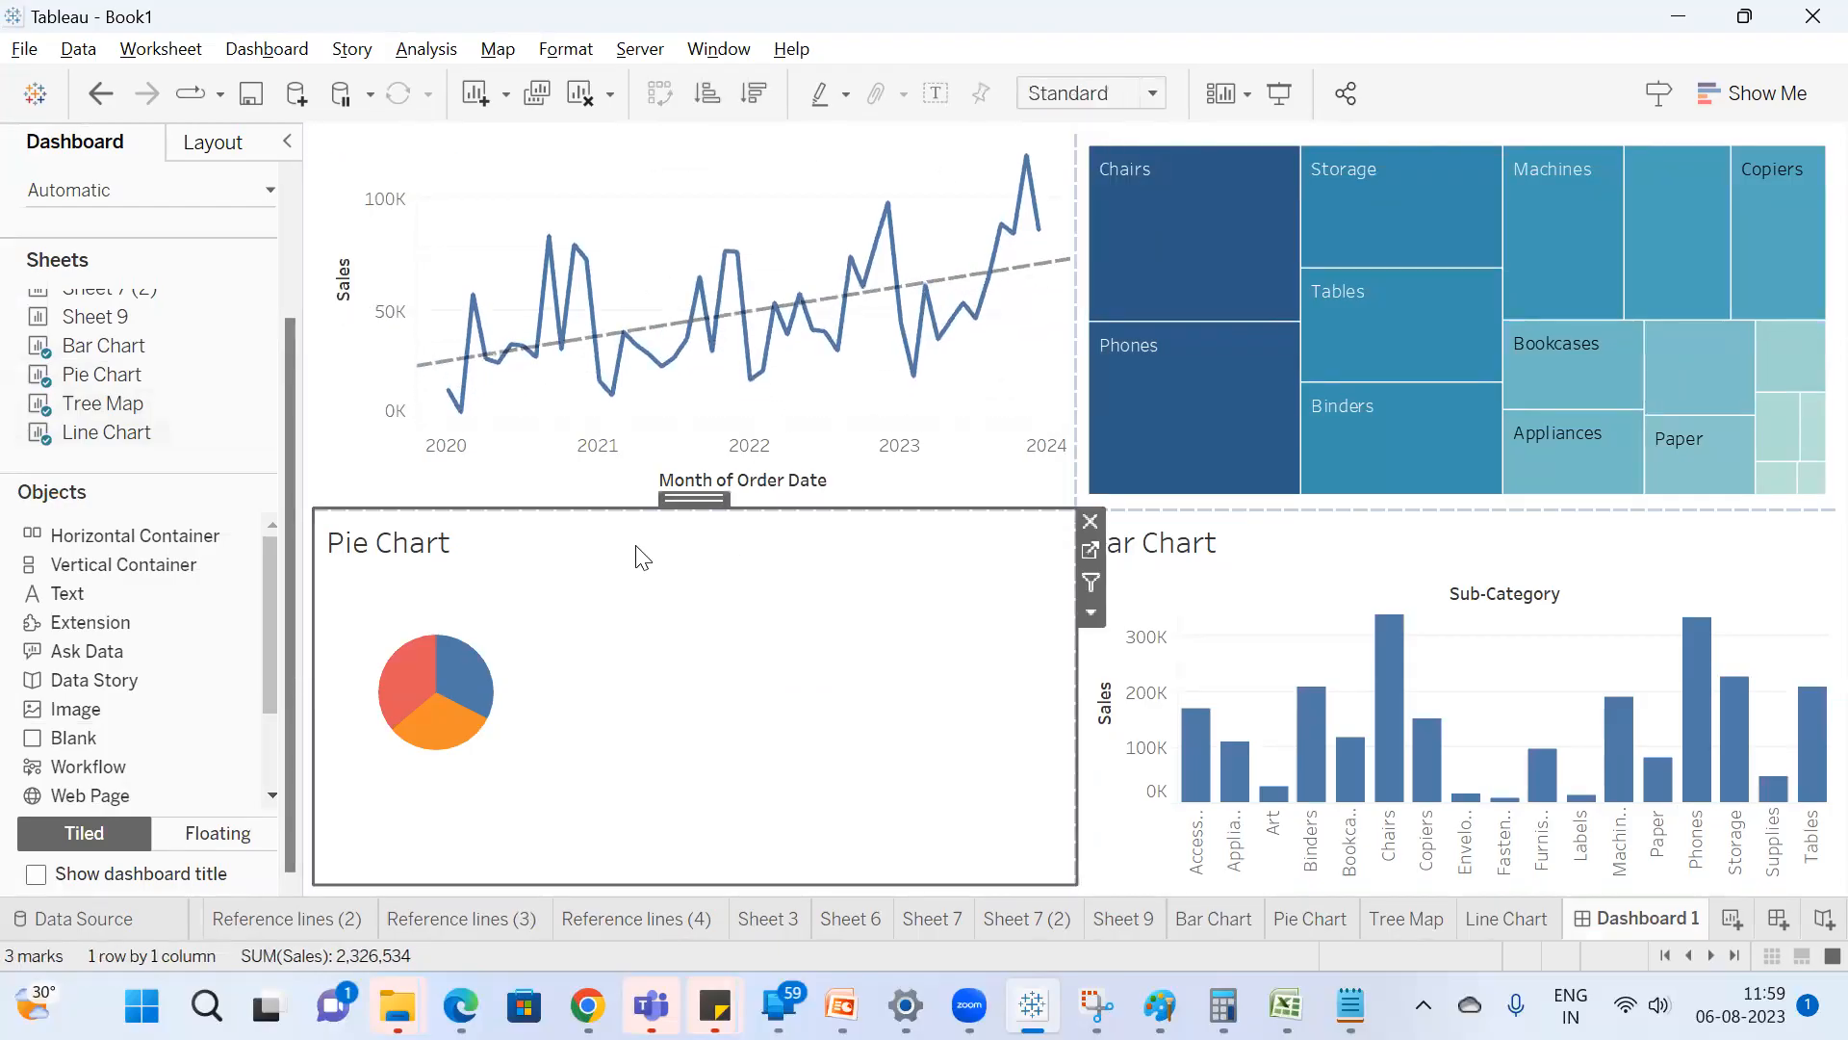
{"action": "right_click", "coordinate": [558, 549]}
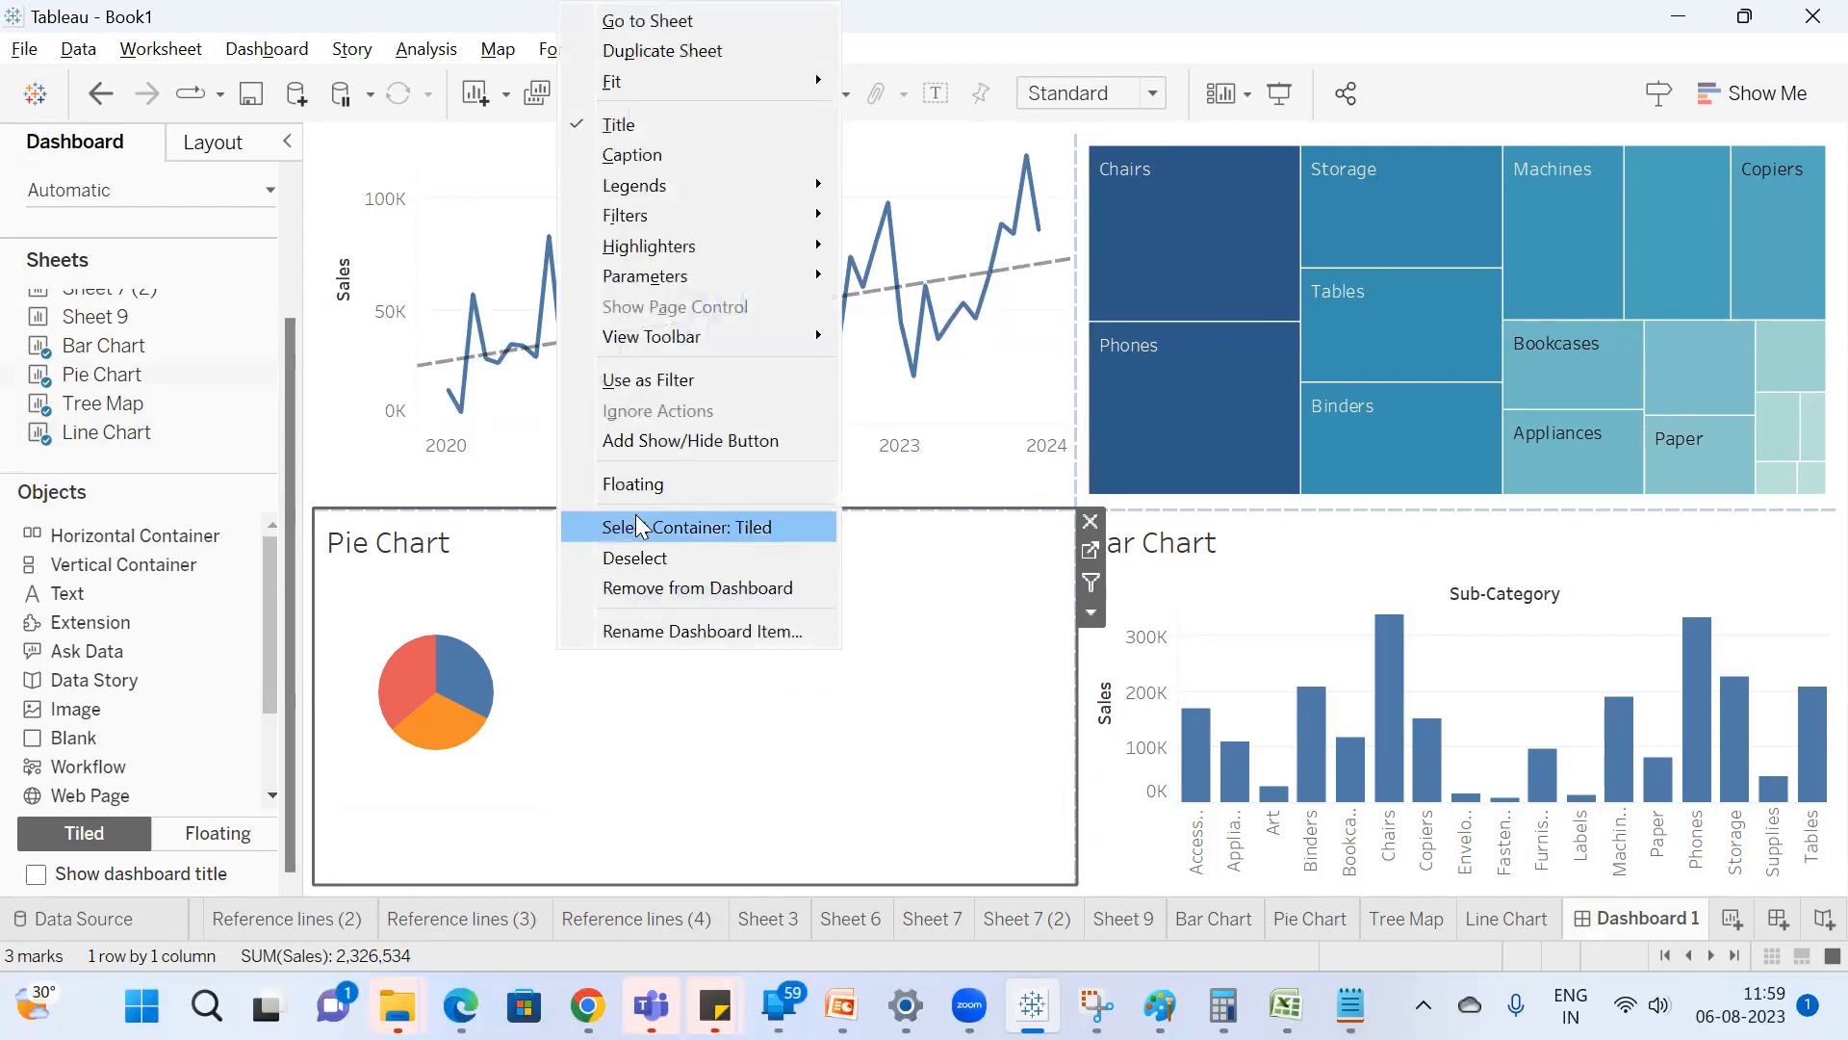
{"action": "left_click", "coordinate": [621, 124]}
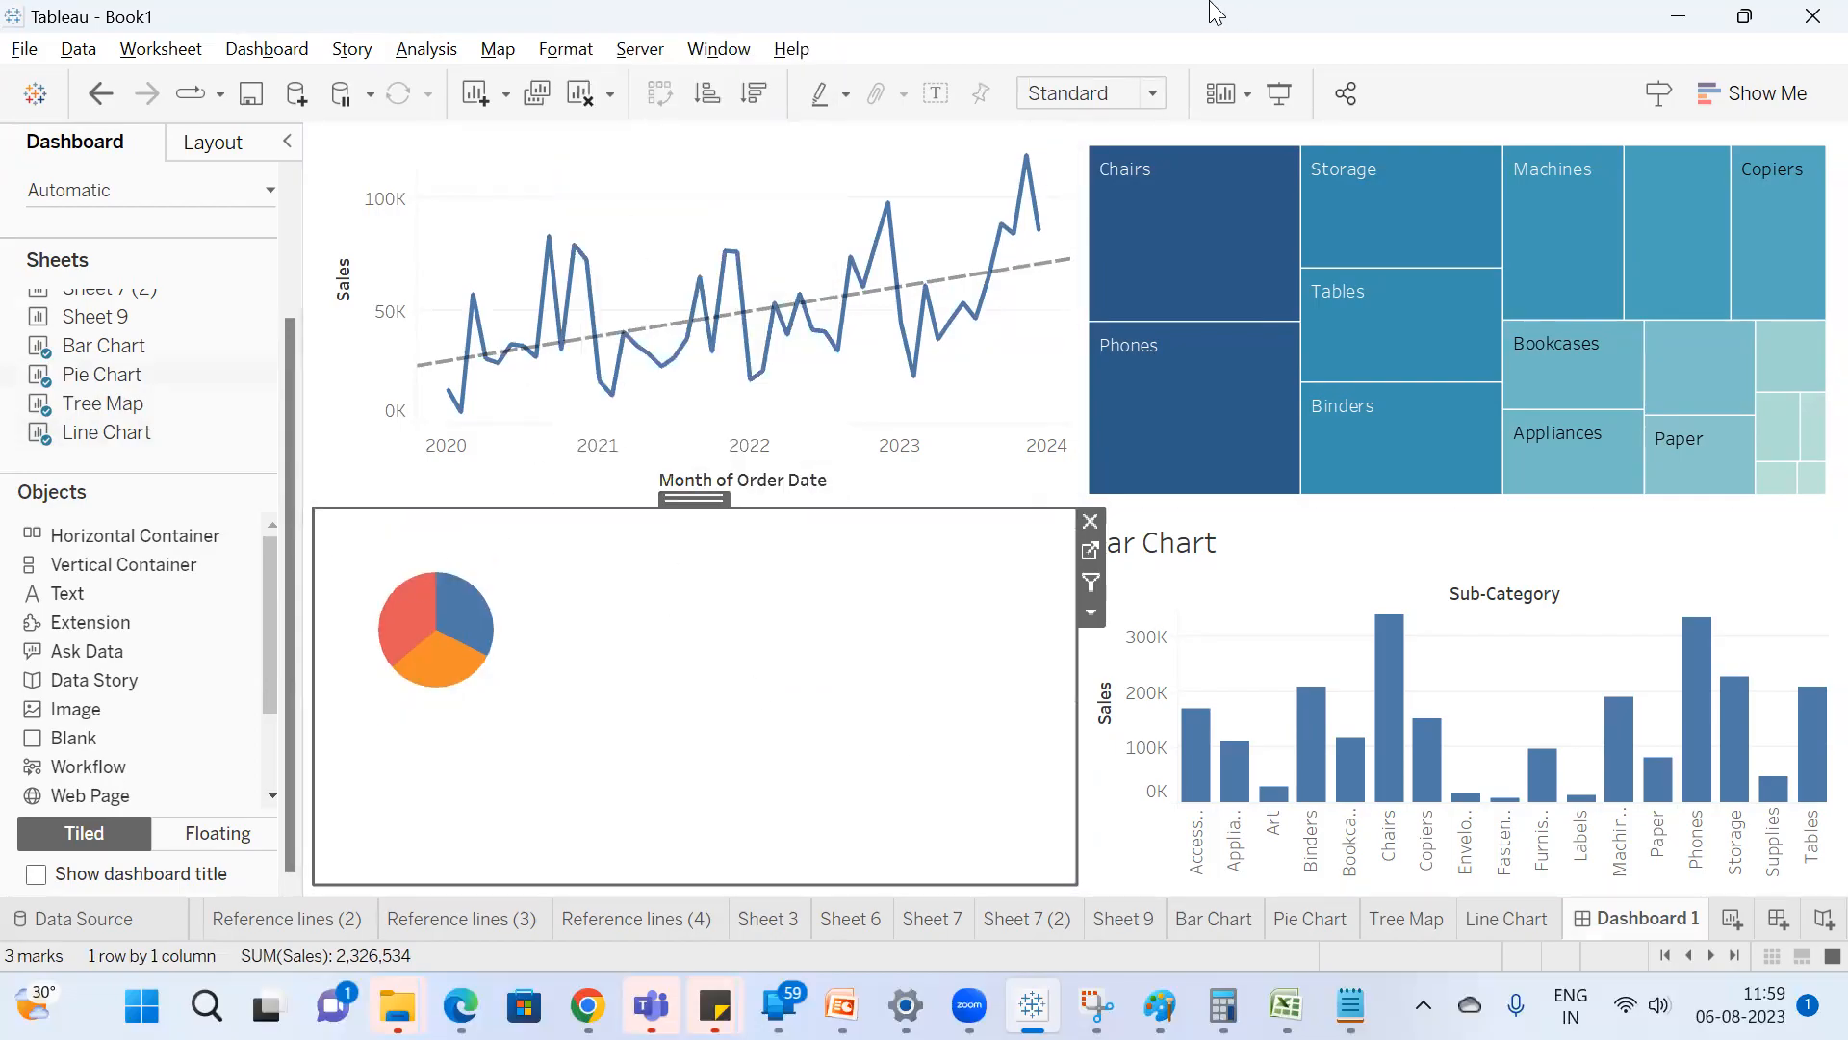
{"action": "left_click", "coordinate": [1120, 97]}
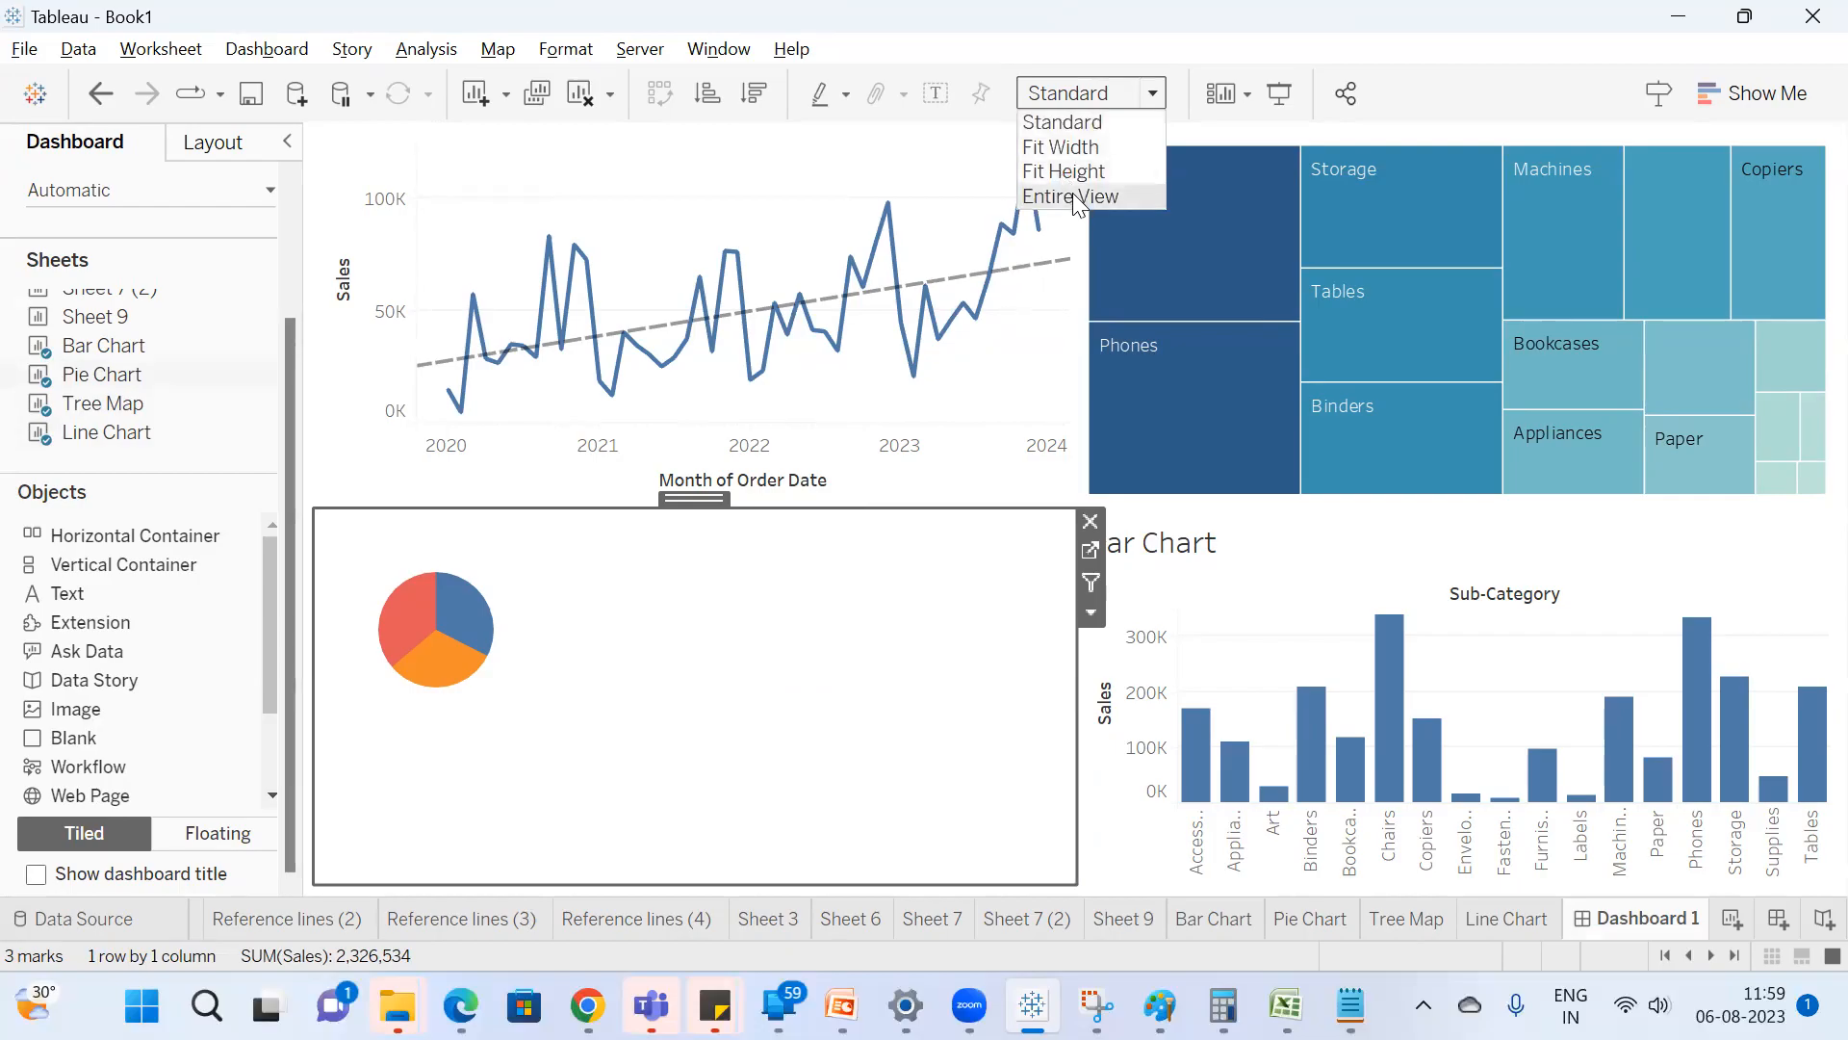
{"action": "left_click", "coordinate": [1073, 191]}
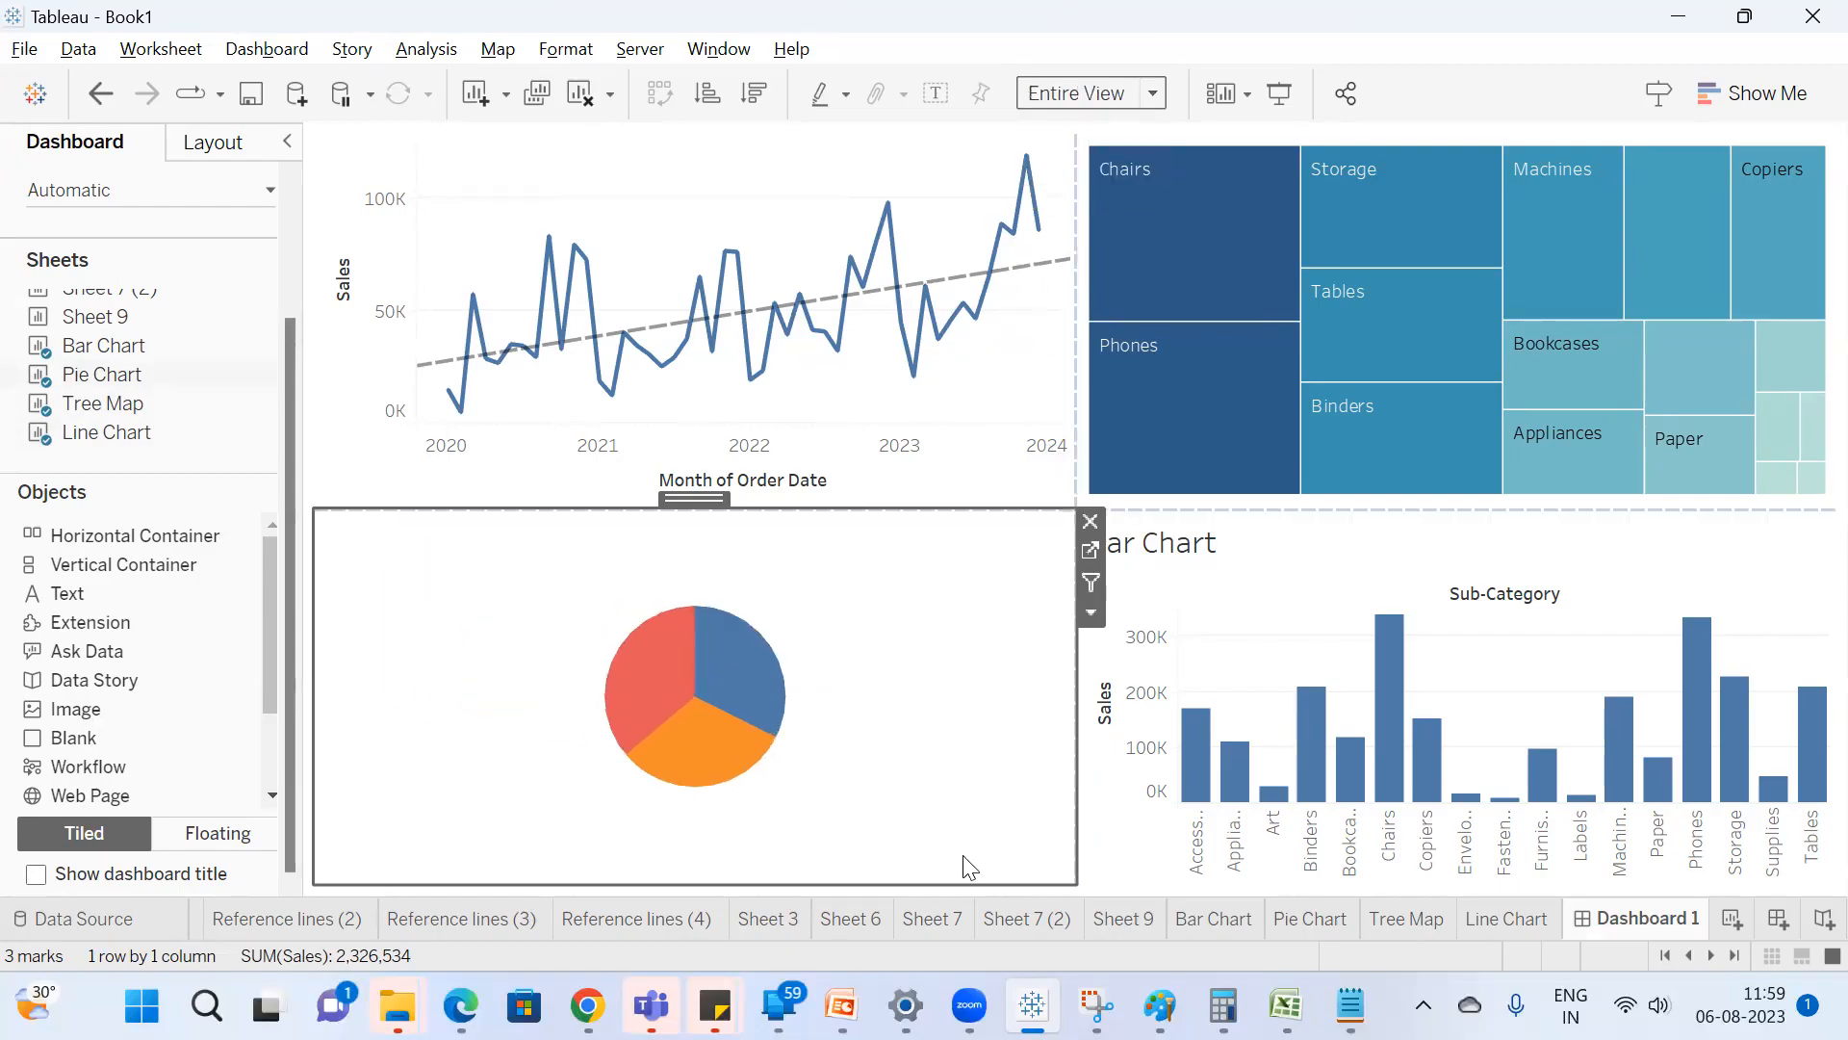
Switch to Windows Display settings to reduce the display scale, and preview the Tableau dashboard in presentation mode.
{"action": "key", "text": "alt+Tab"}
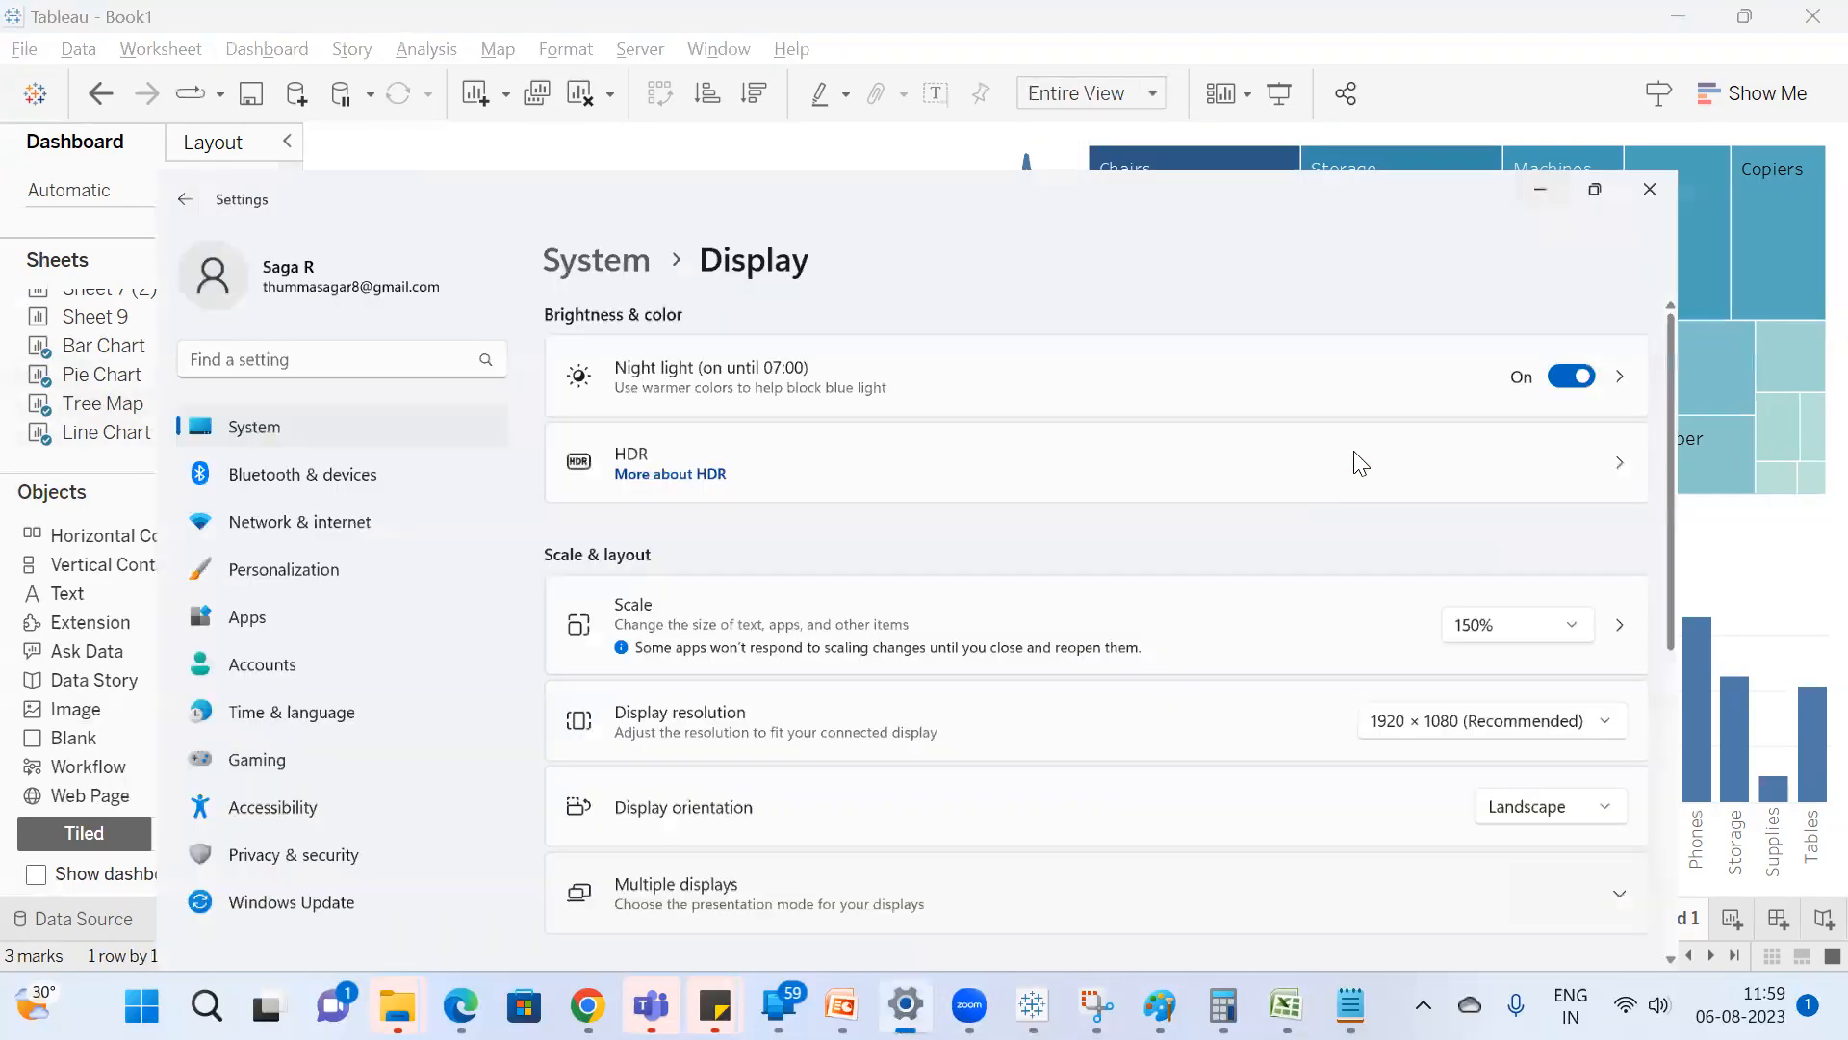
{"action": "left_click", "coordinate": [1671, 553]}
{"action": "left_click", "coordinate": [1661, 445]}
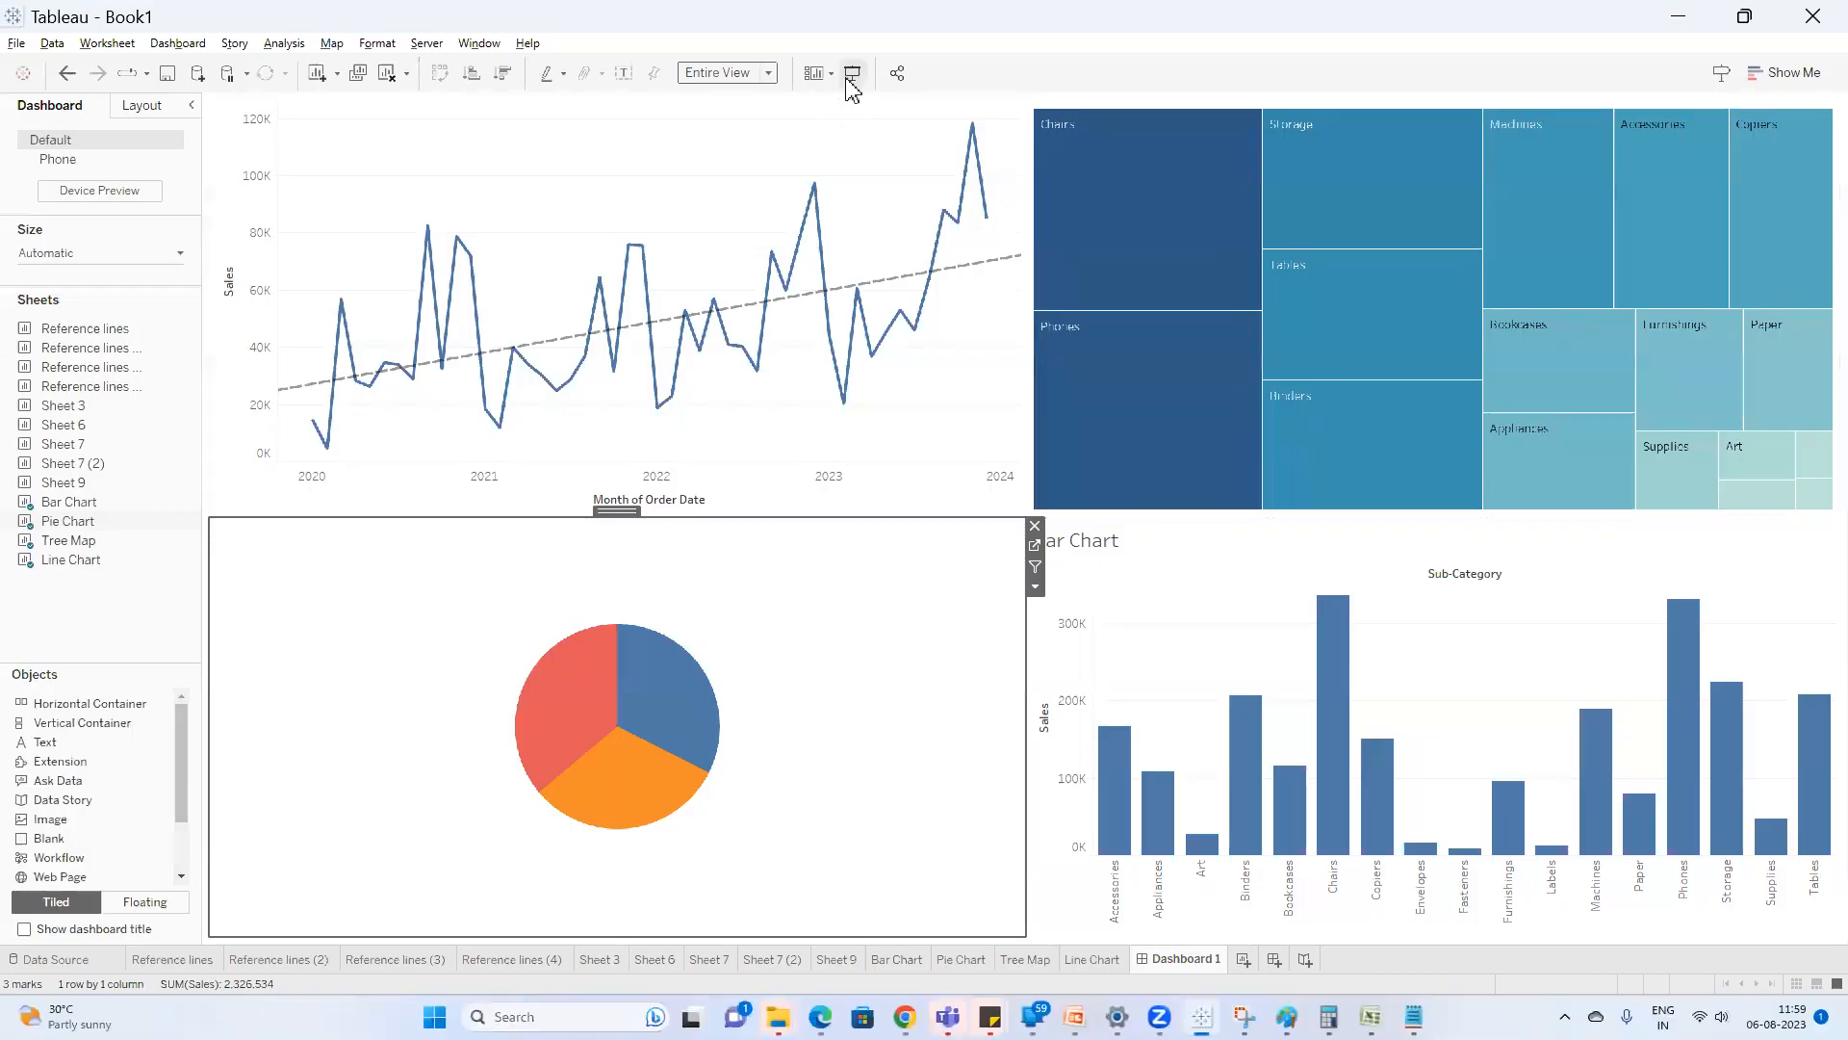
{"action": "left_click", "coordinate": [848, 79]}
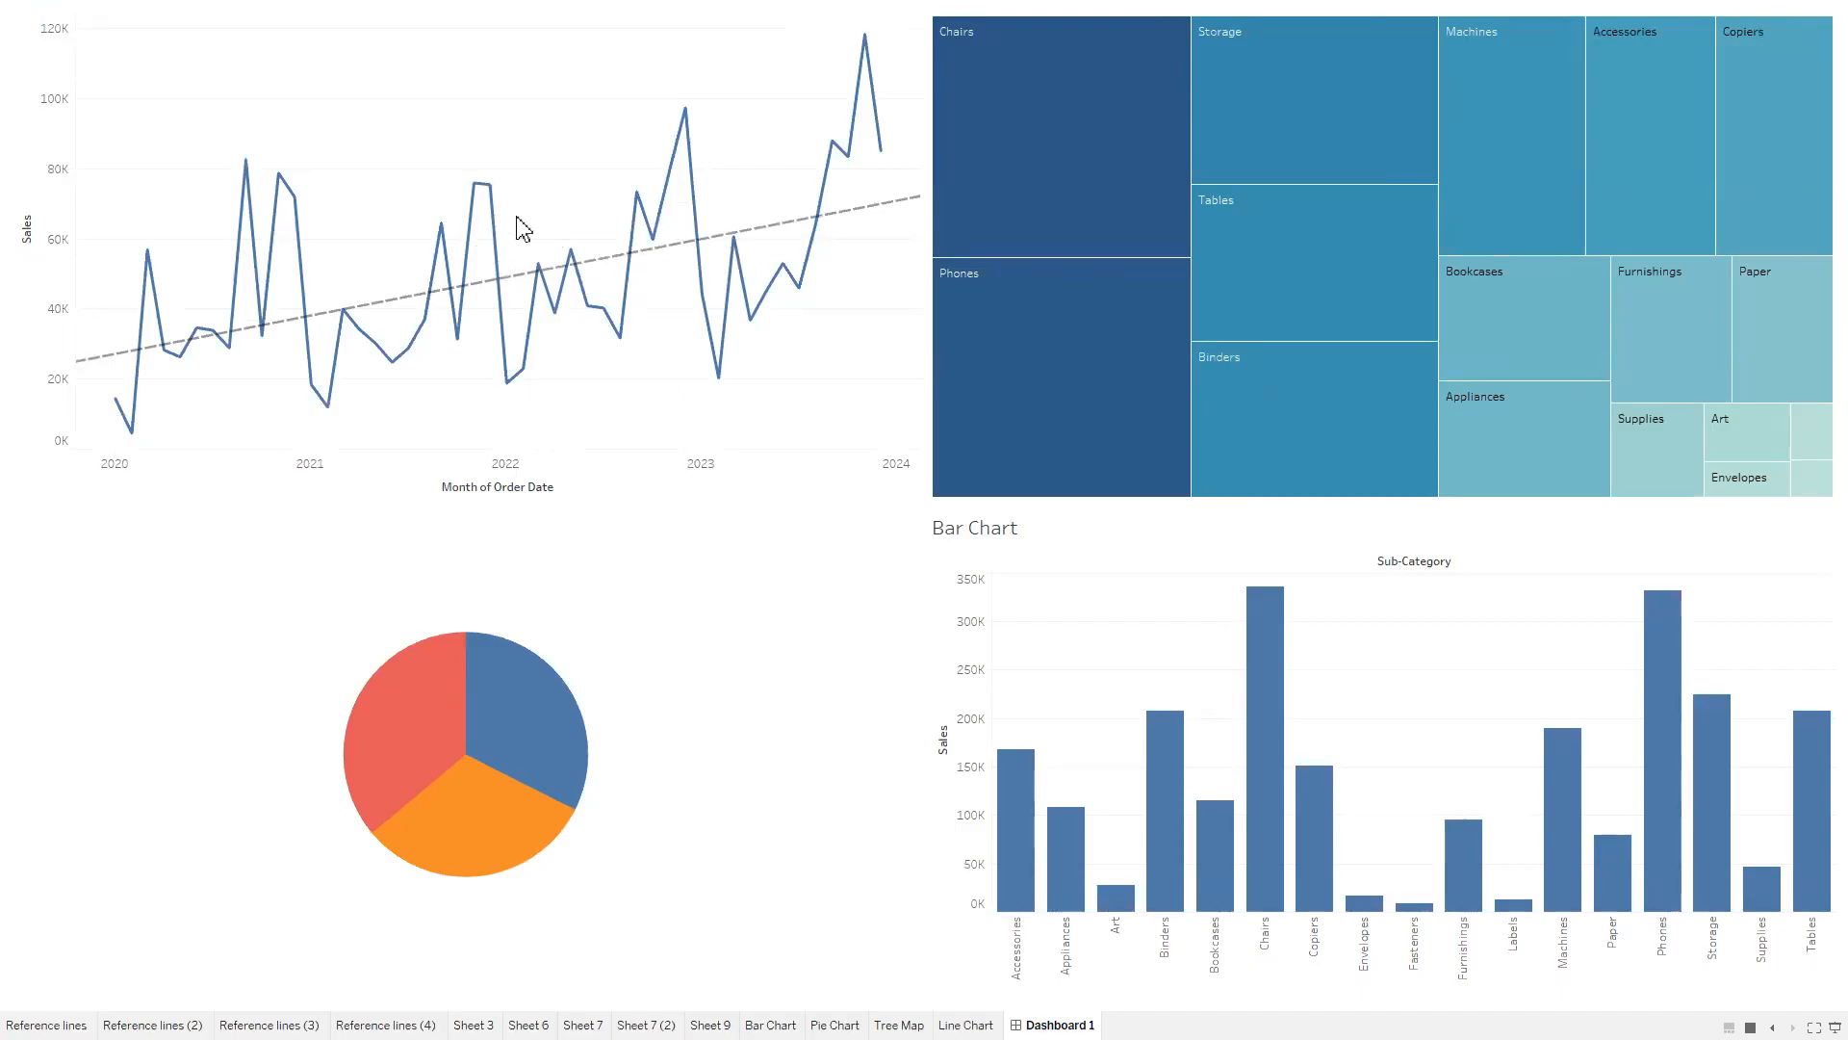
{"action": "key", "text": "Escape"}
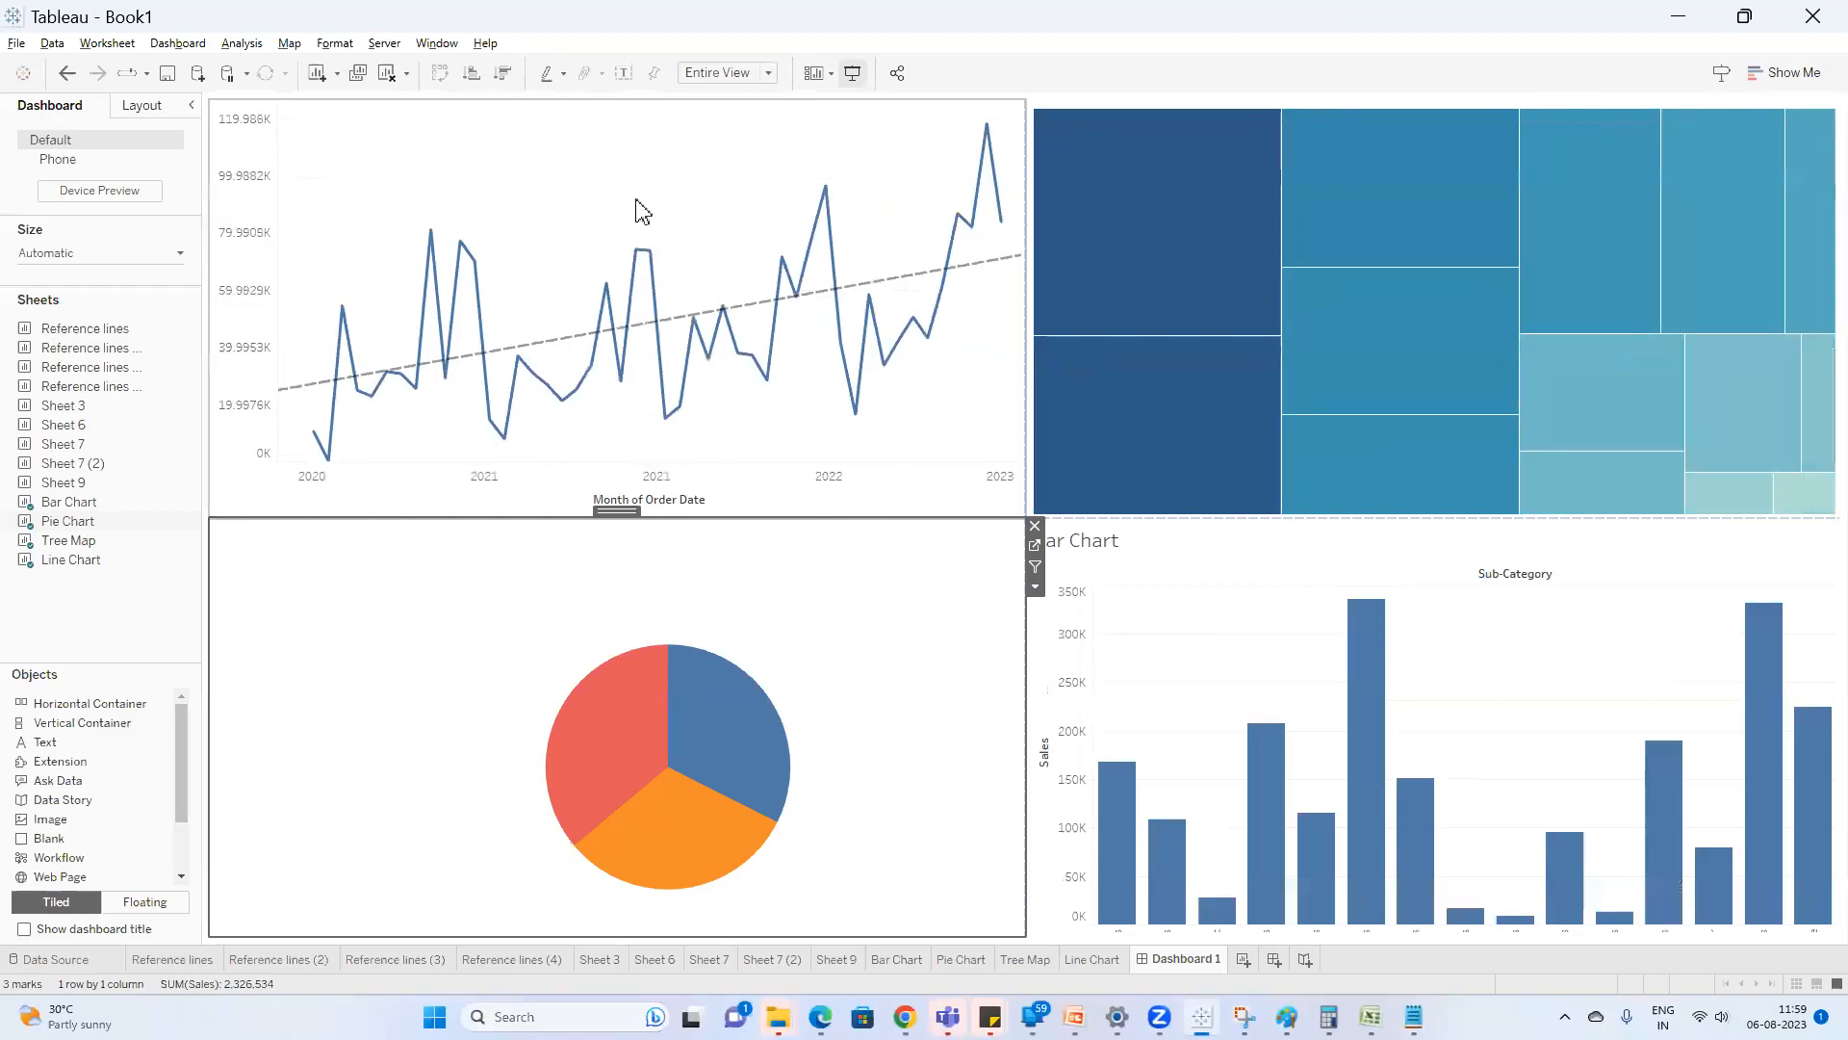
Give the Line Chart on the dashboard a solid light grey border.
{"action": "left_click", "coordinate": [143, 106]}
{"action": "left_click", "coordinate": [77, 432]}
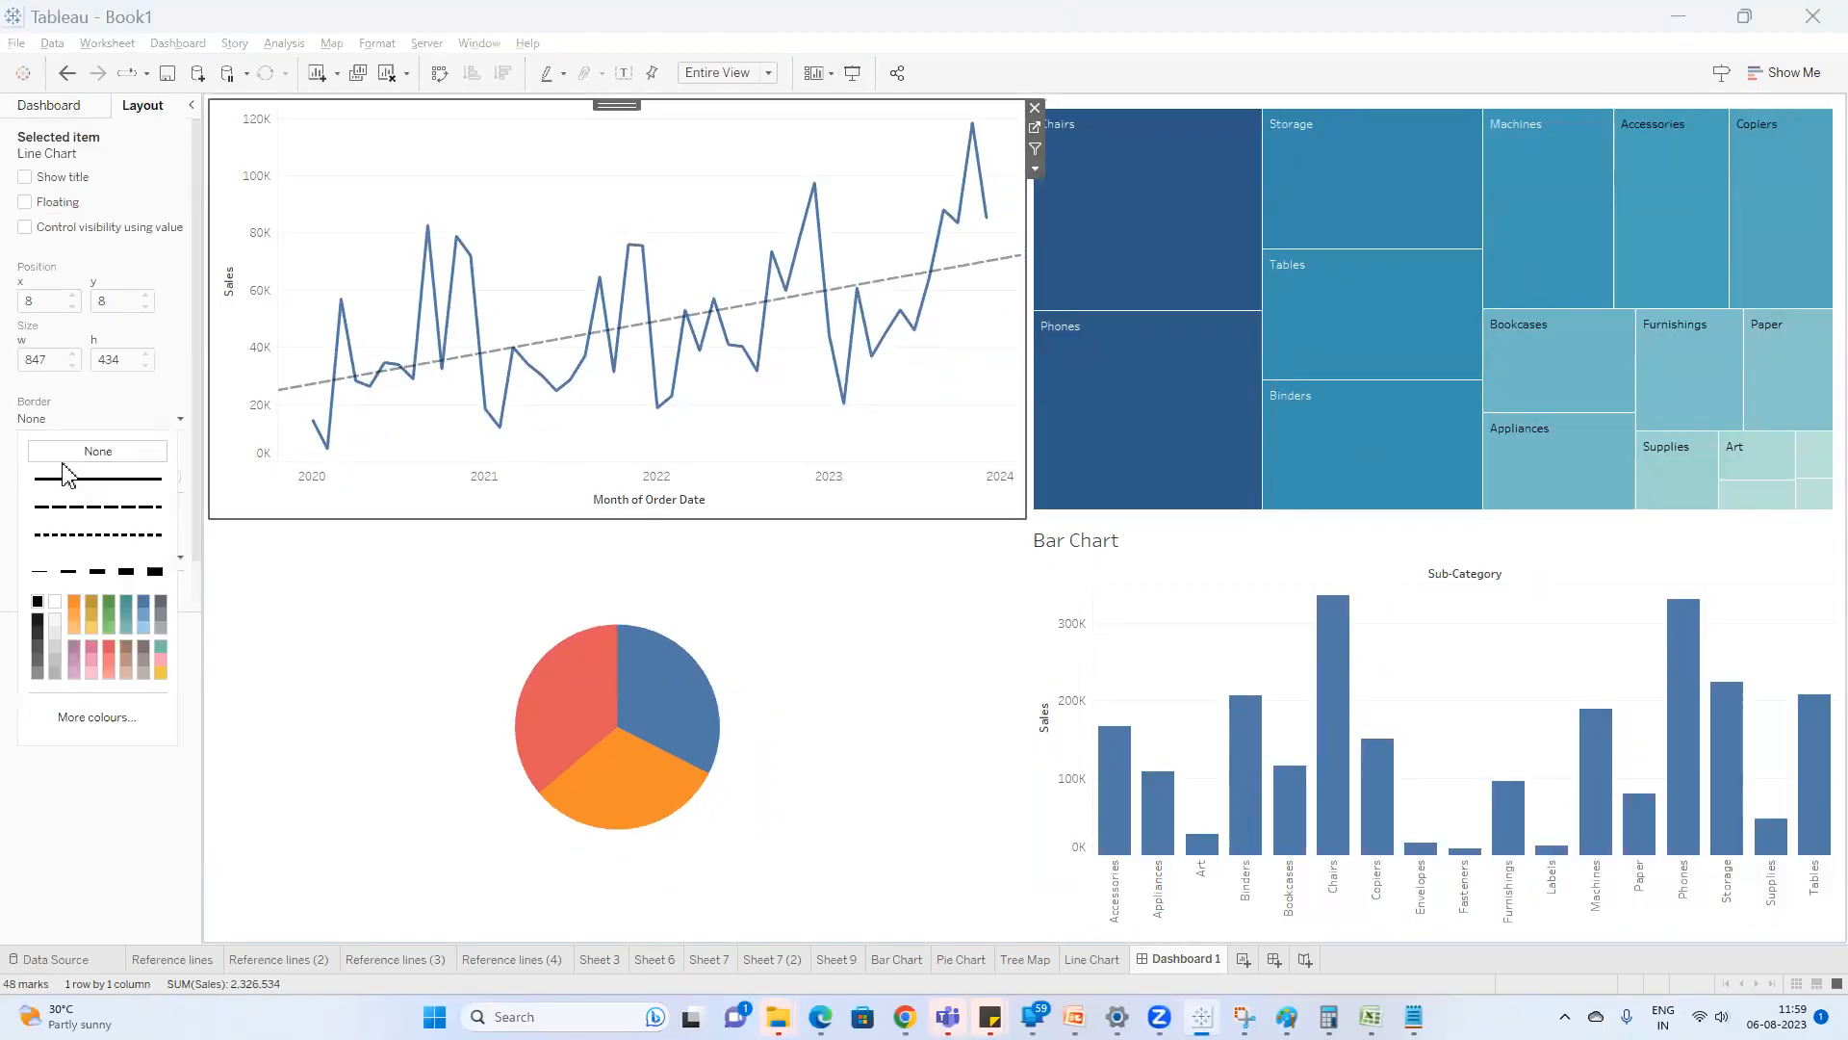
{"action": "left_click", "coordinate": [96, 478]}
{"action": "left_click", "coordinate": [56, 672]}
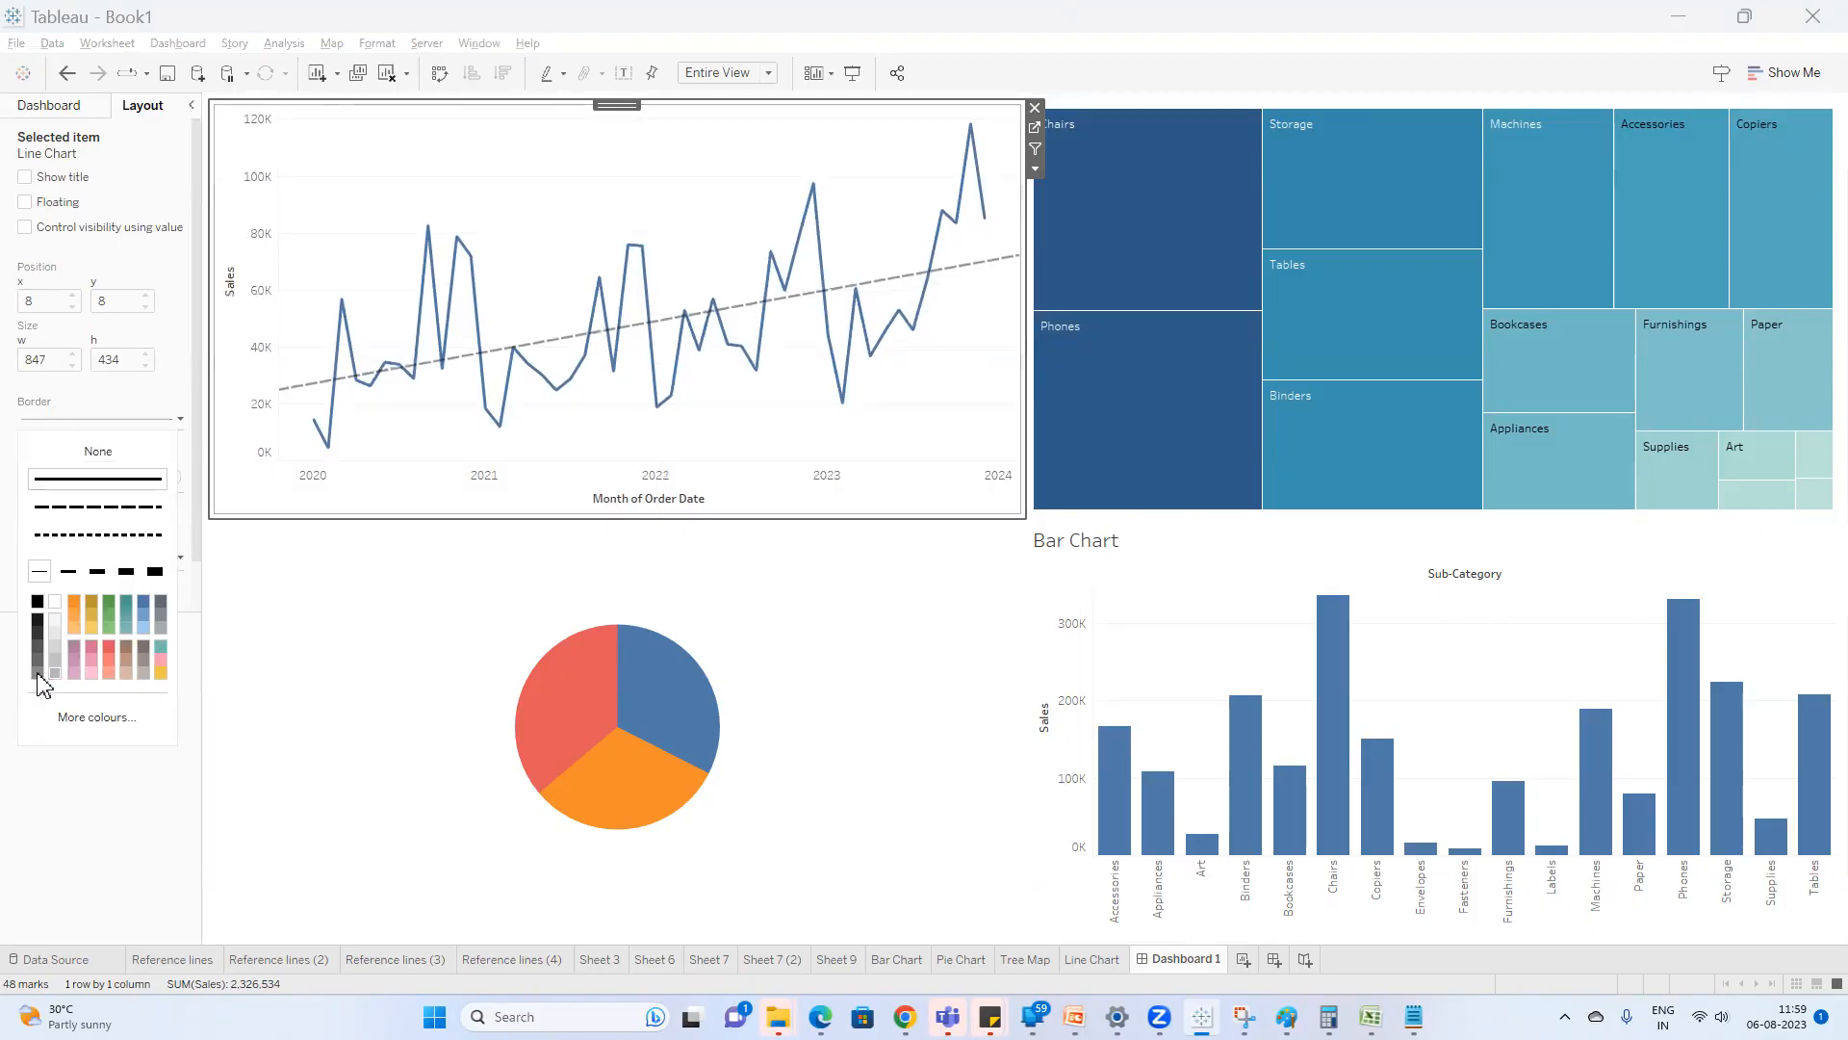
Apply a solid light grey border to the Pie Chart on the dashboard.
{"action": "left_click", "coordinate": [802, 600]}
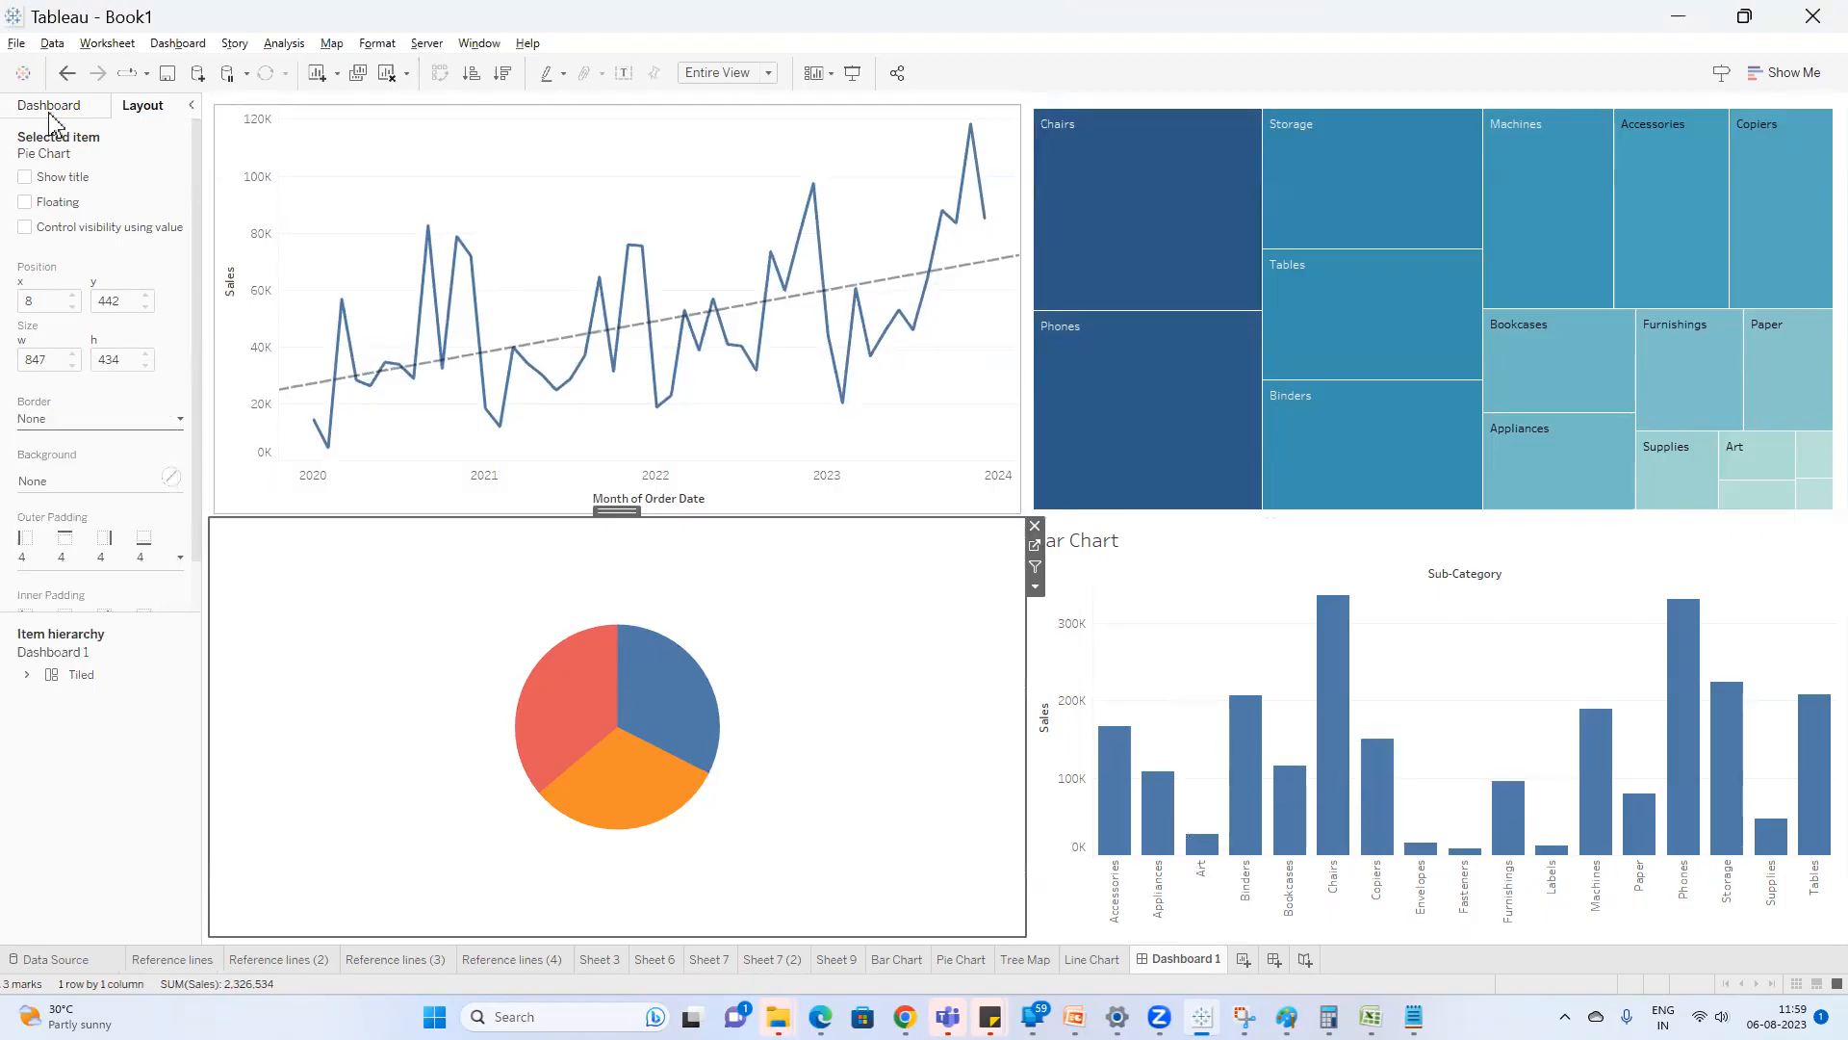
{"action": "left_click", "coordinate": [75, 424]}
{"action": "left_click", "coordinate": [77, 478]}
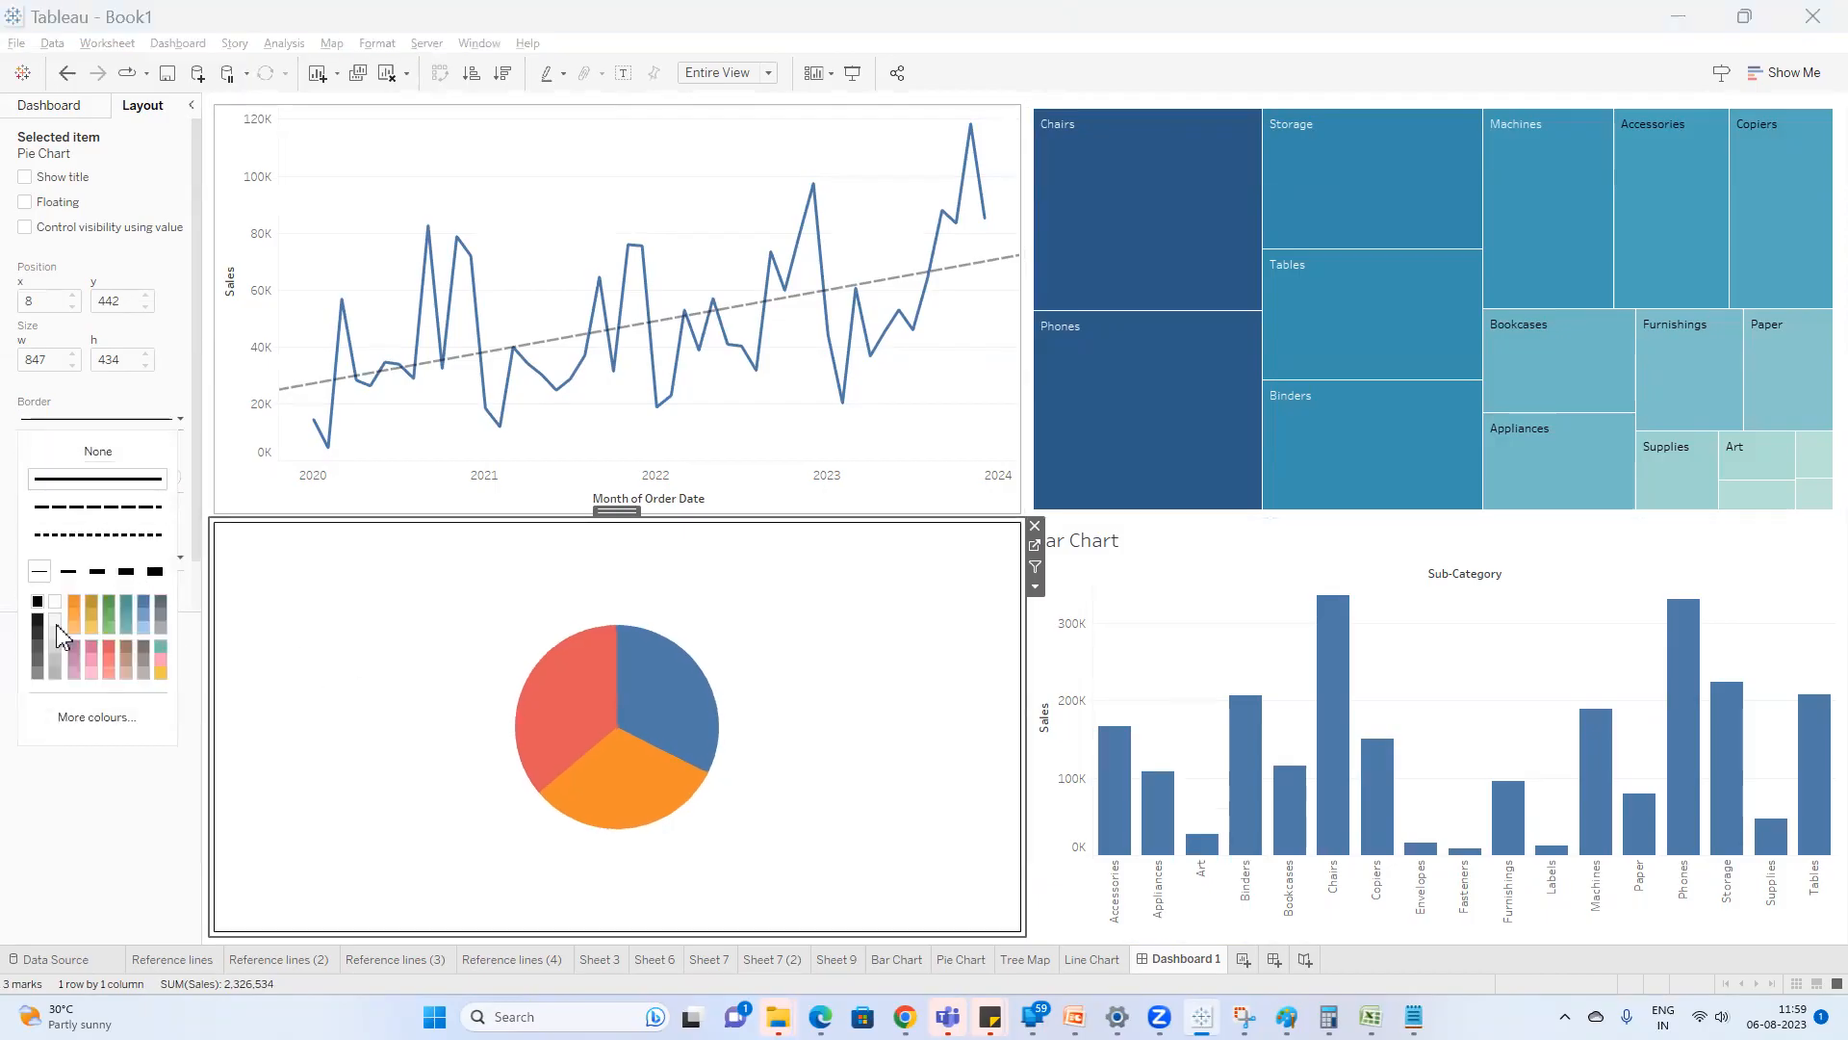
{"action": "left_click", "coordinate": [55, 682]}
Add a solid light grey border around the Bar Chart on the dashboard.
{"action": "left_click", "coordinate": [1160, 570]}
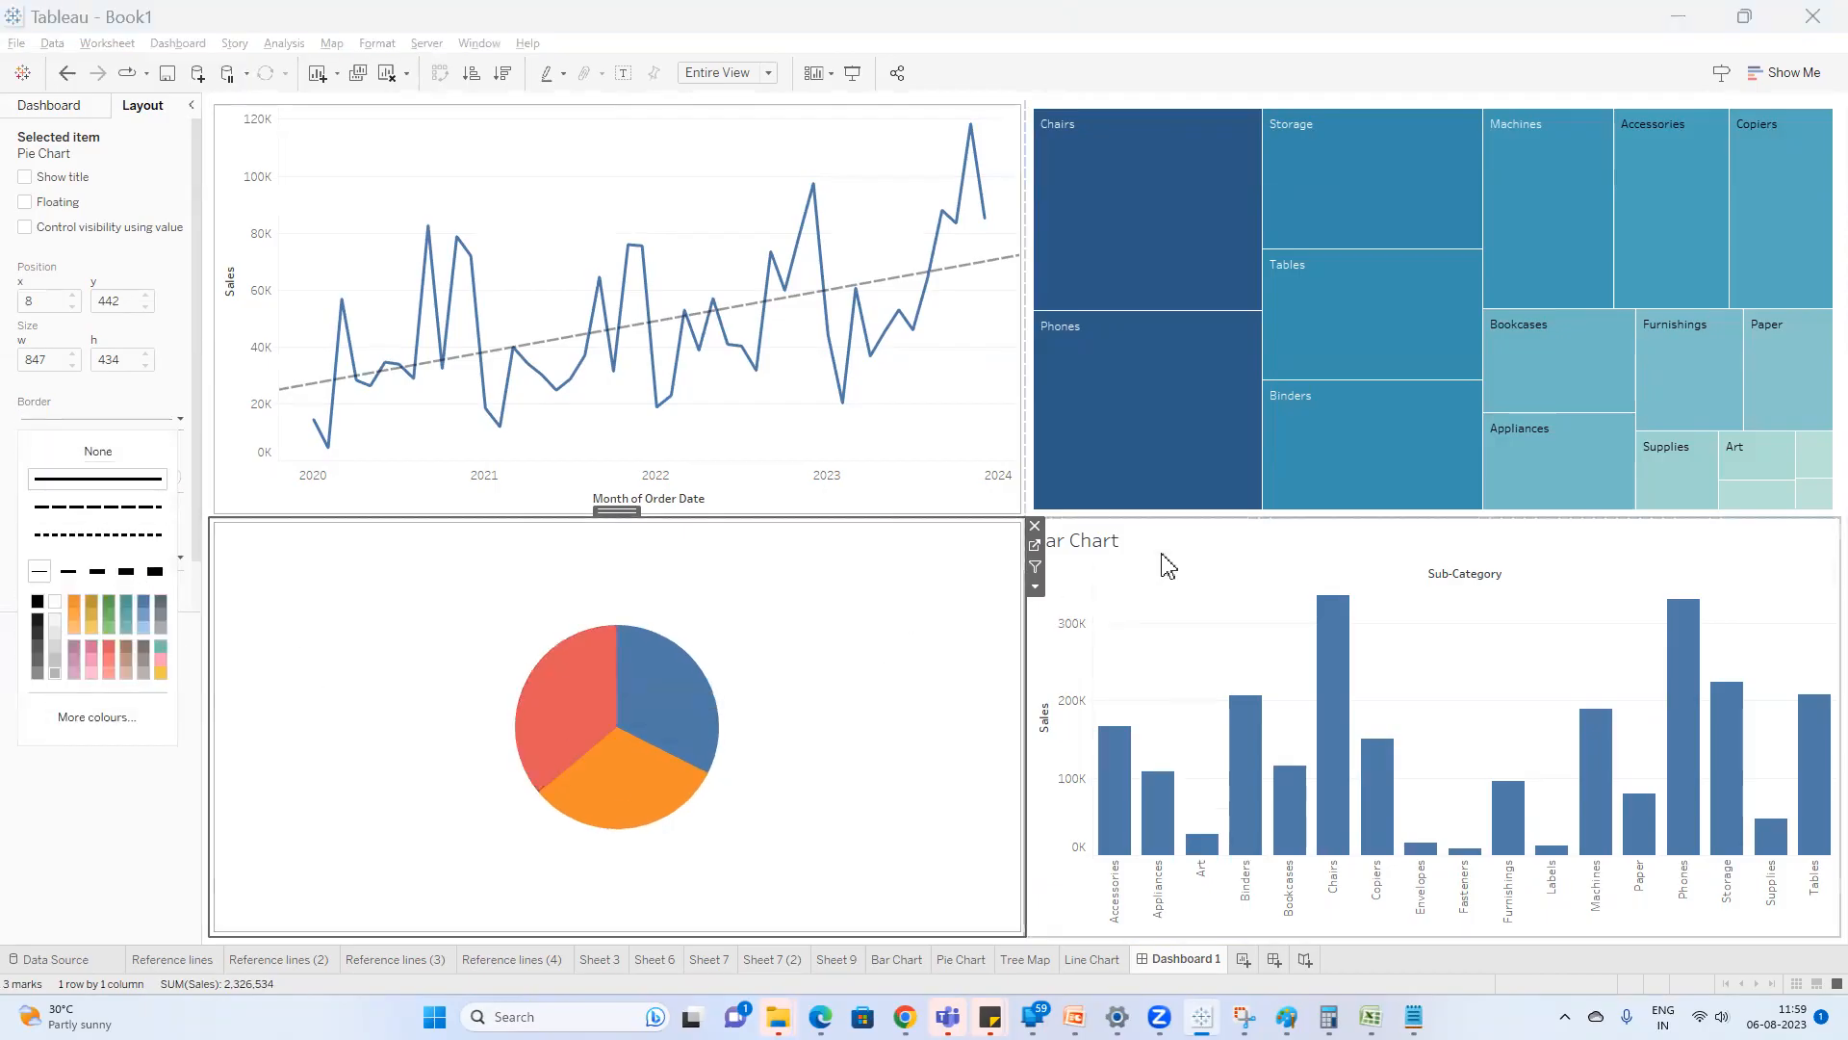
{"action": "left_click", "coordinate": [123, 424]}
{"action": "left_click", "coordinate": [96, 479]}
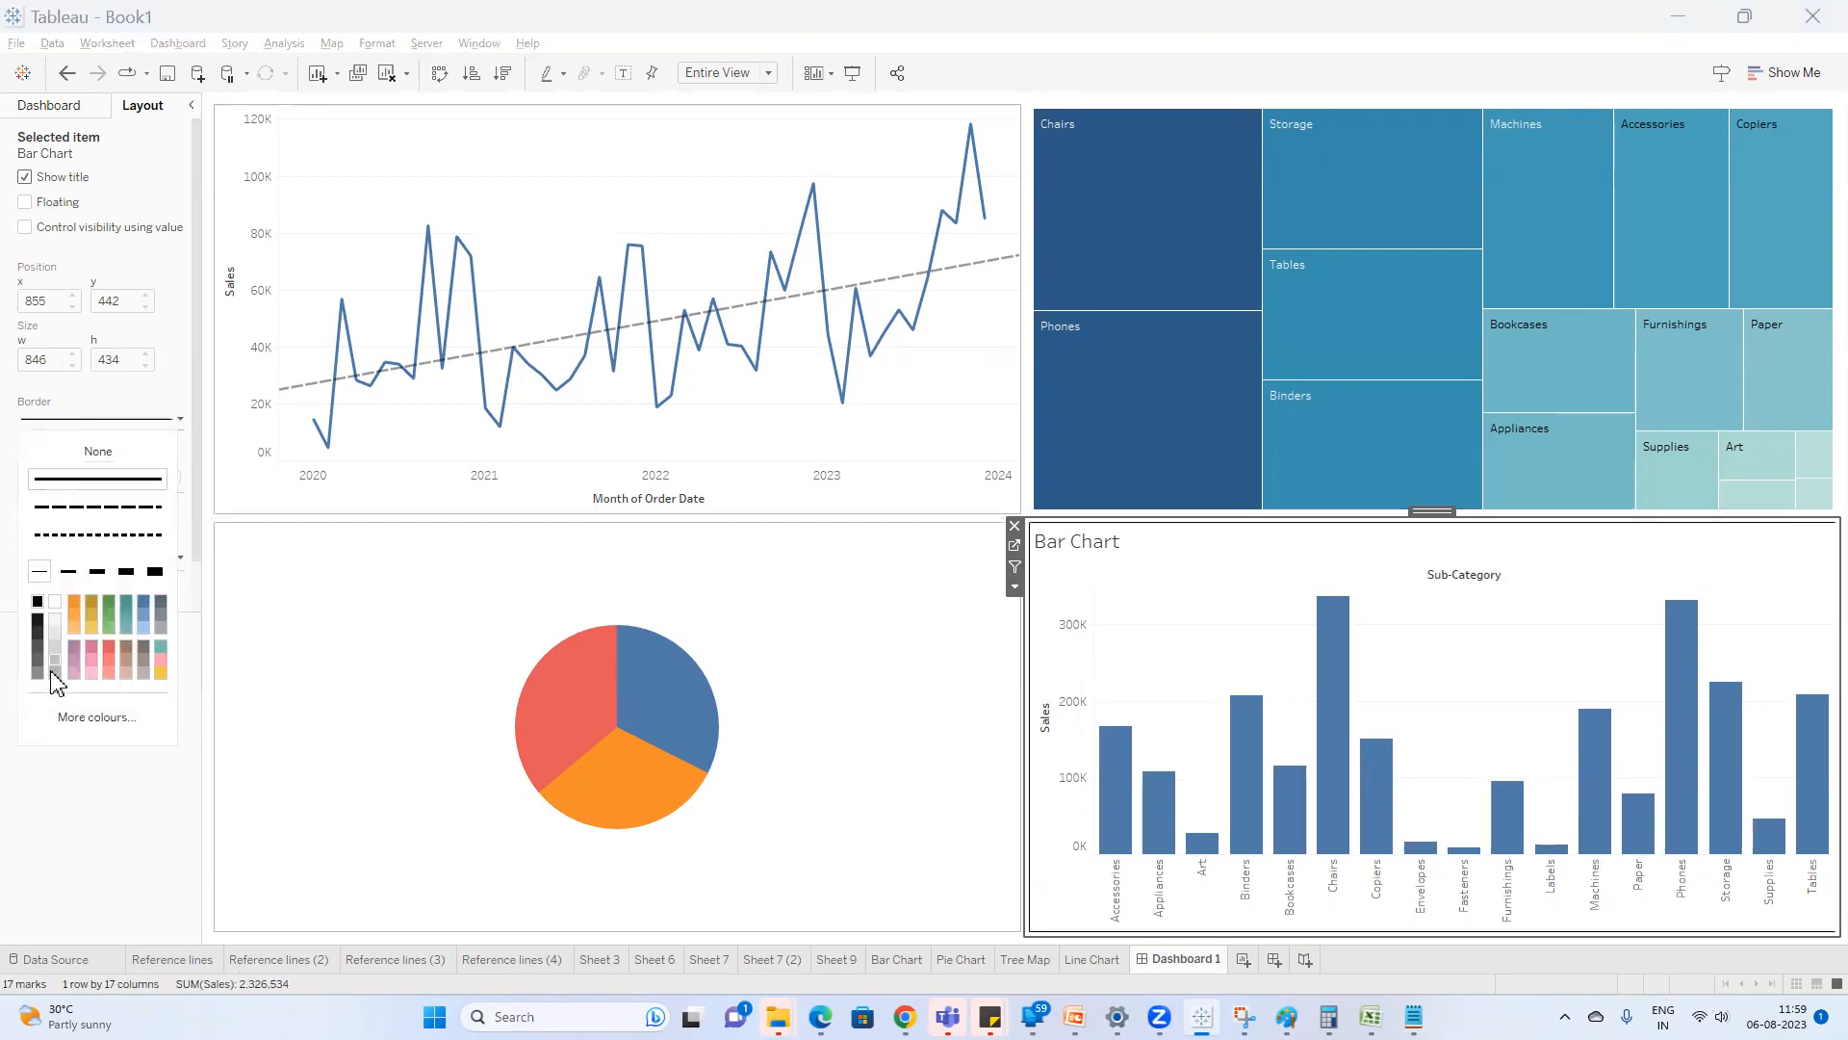
Give the Tree Map a solid light grey border and preview the dashboard in presentation mode.
{"action": "left_click", "coordinate": [1129, 119]}
{"action": "left_click", "coordinate": [1129, 119]}
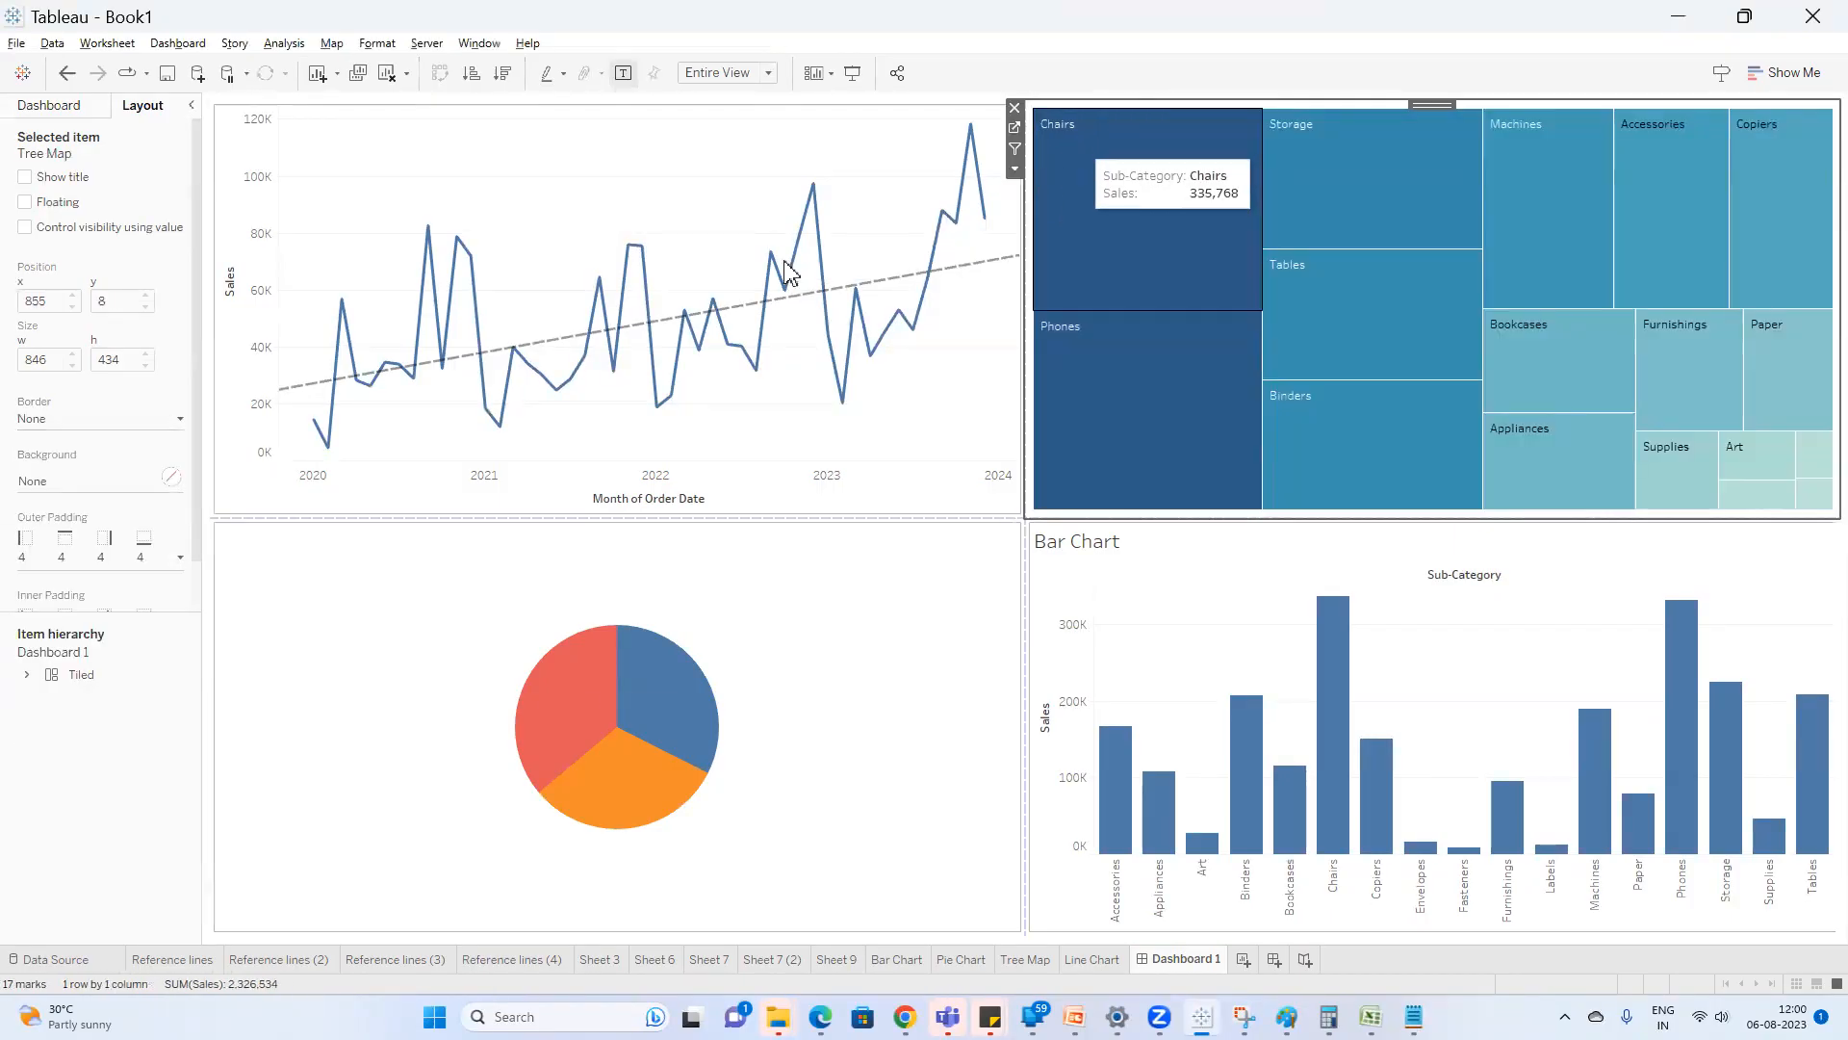
{"action": "left_click", "coordinate": [126, 423]}
{"action": "left_click", "coordinate": [96, 478]}
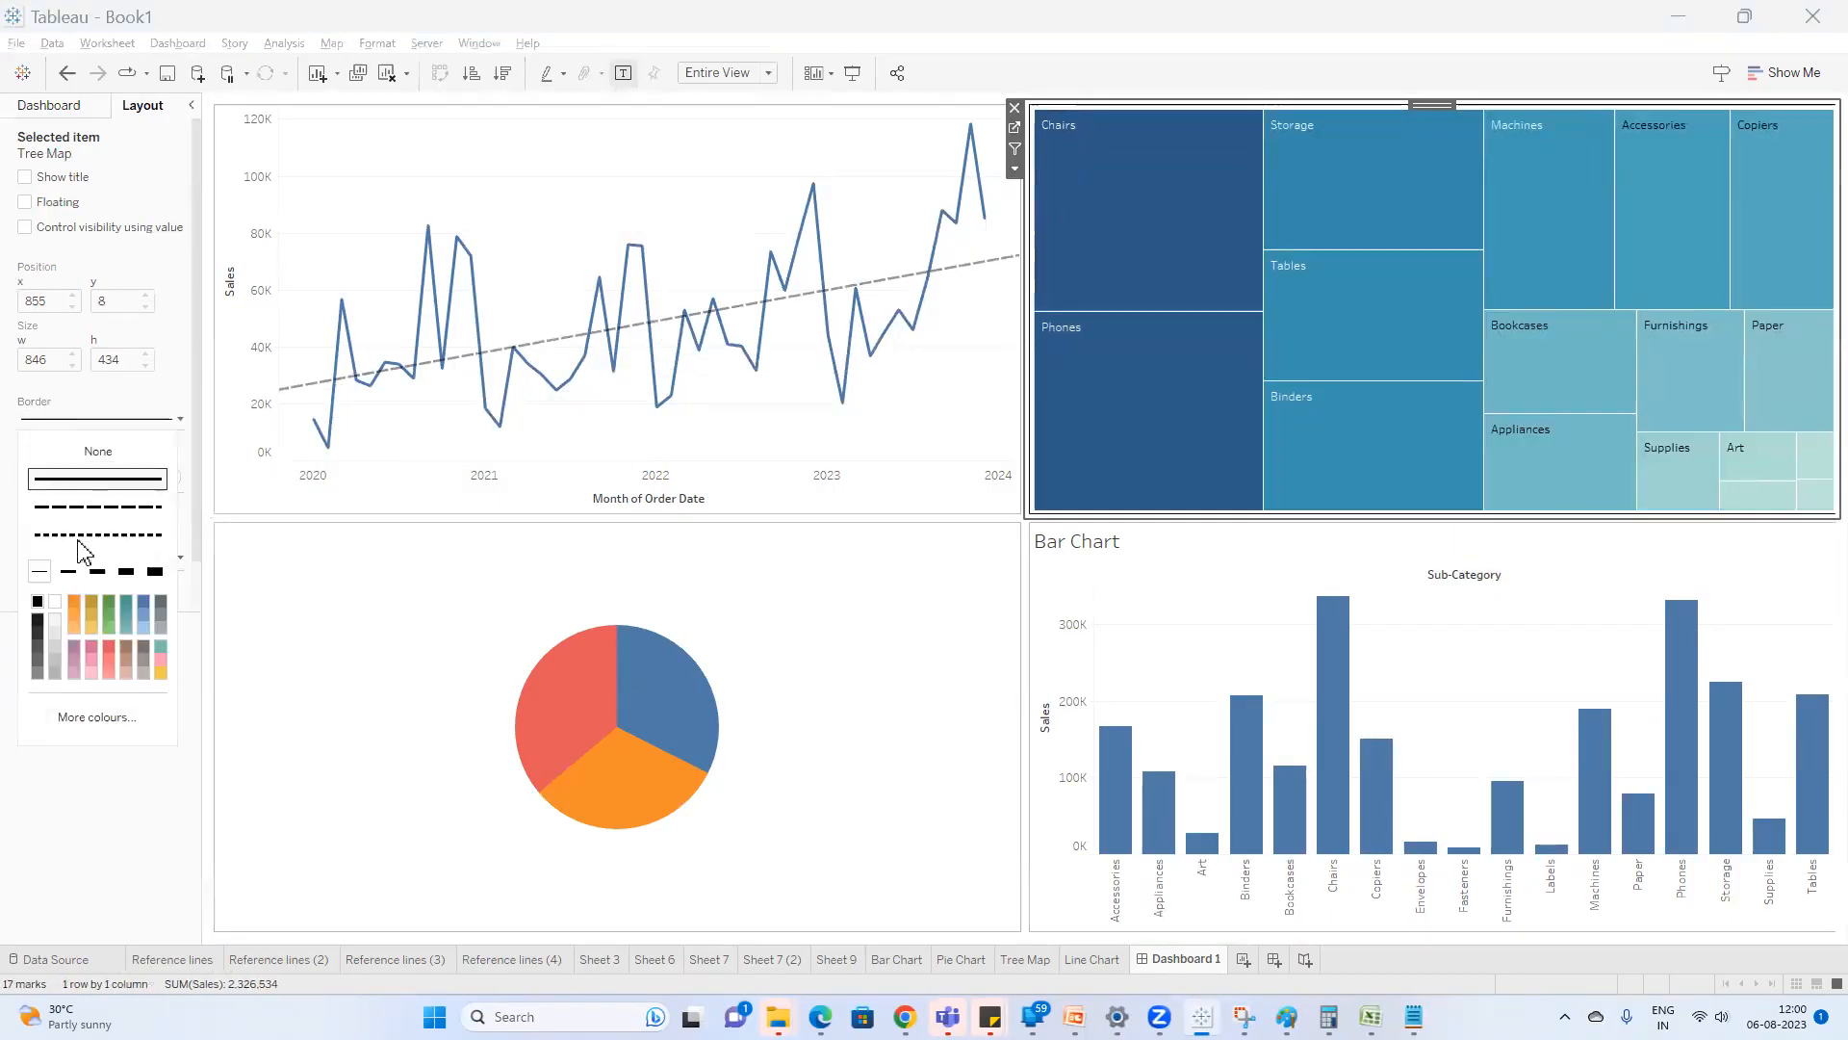
{"action": "left_click", "coordinate": [55, 673]}
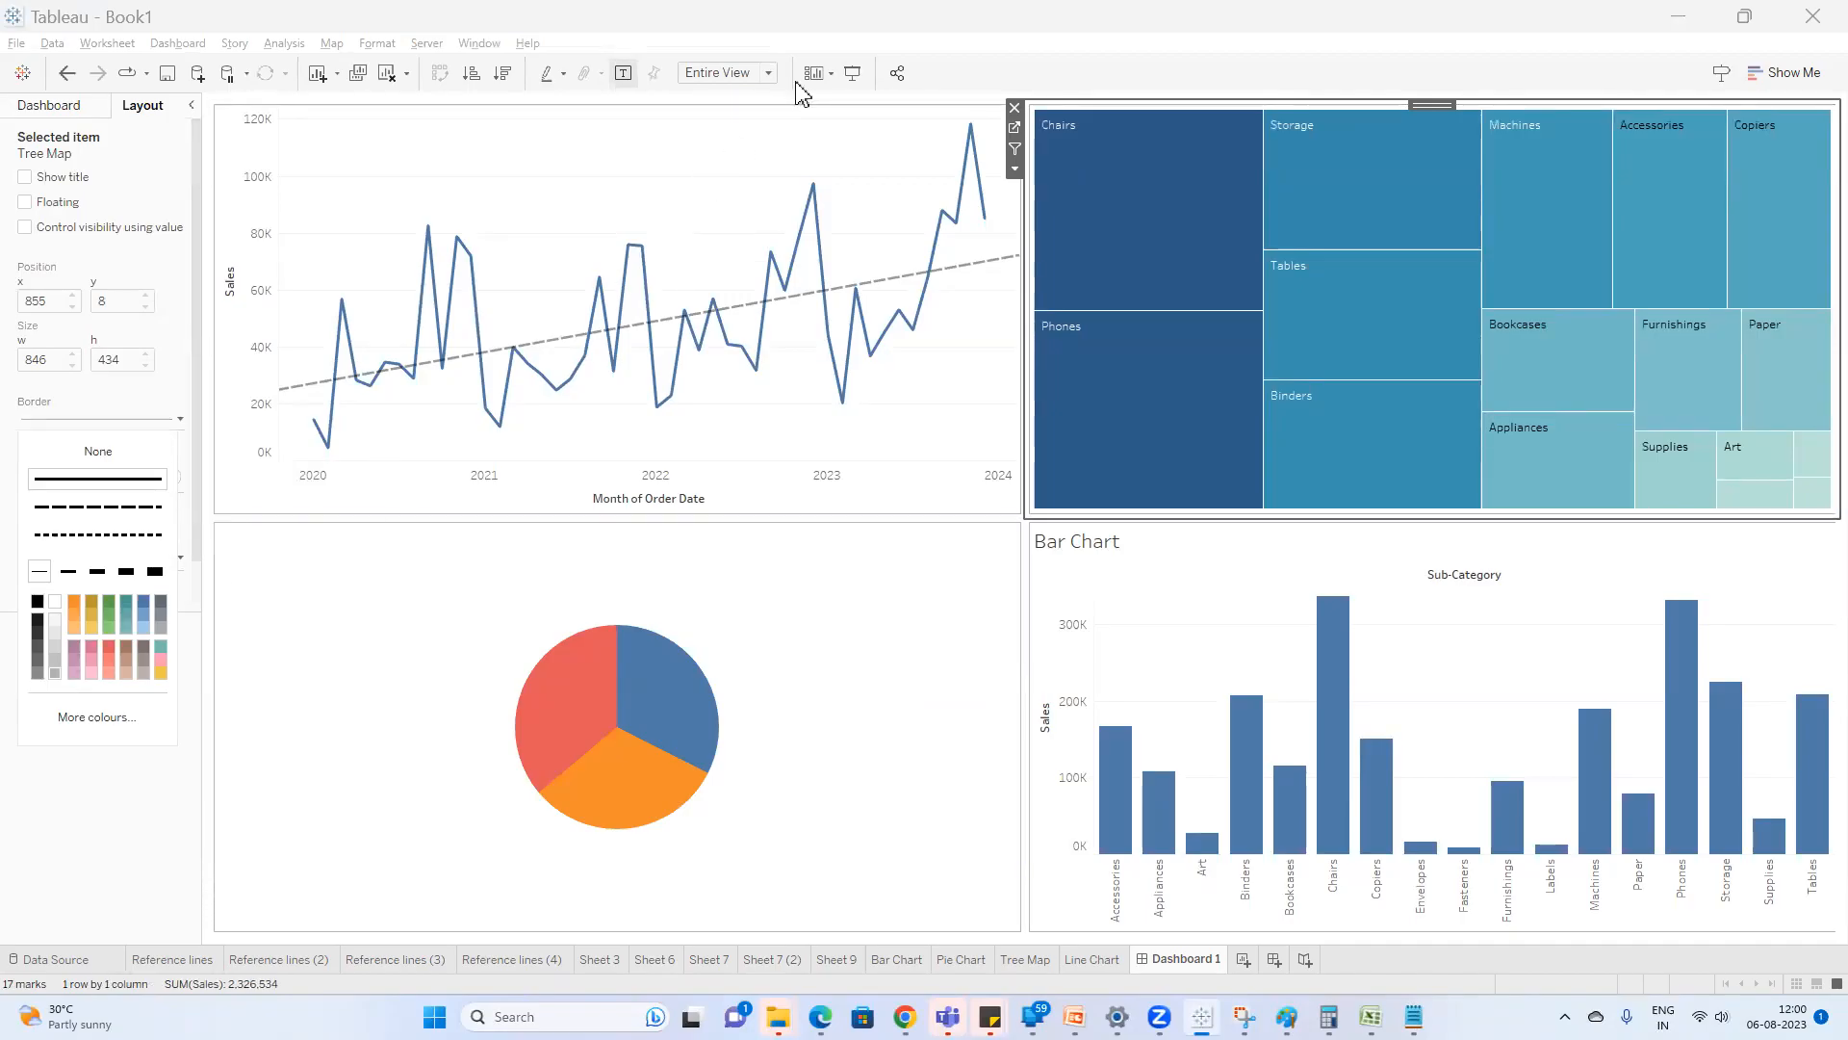
{"action": "left_click", "coordinate": [850, 74]}
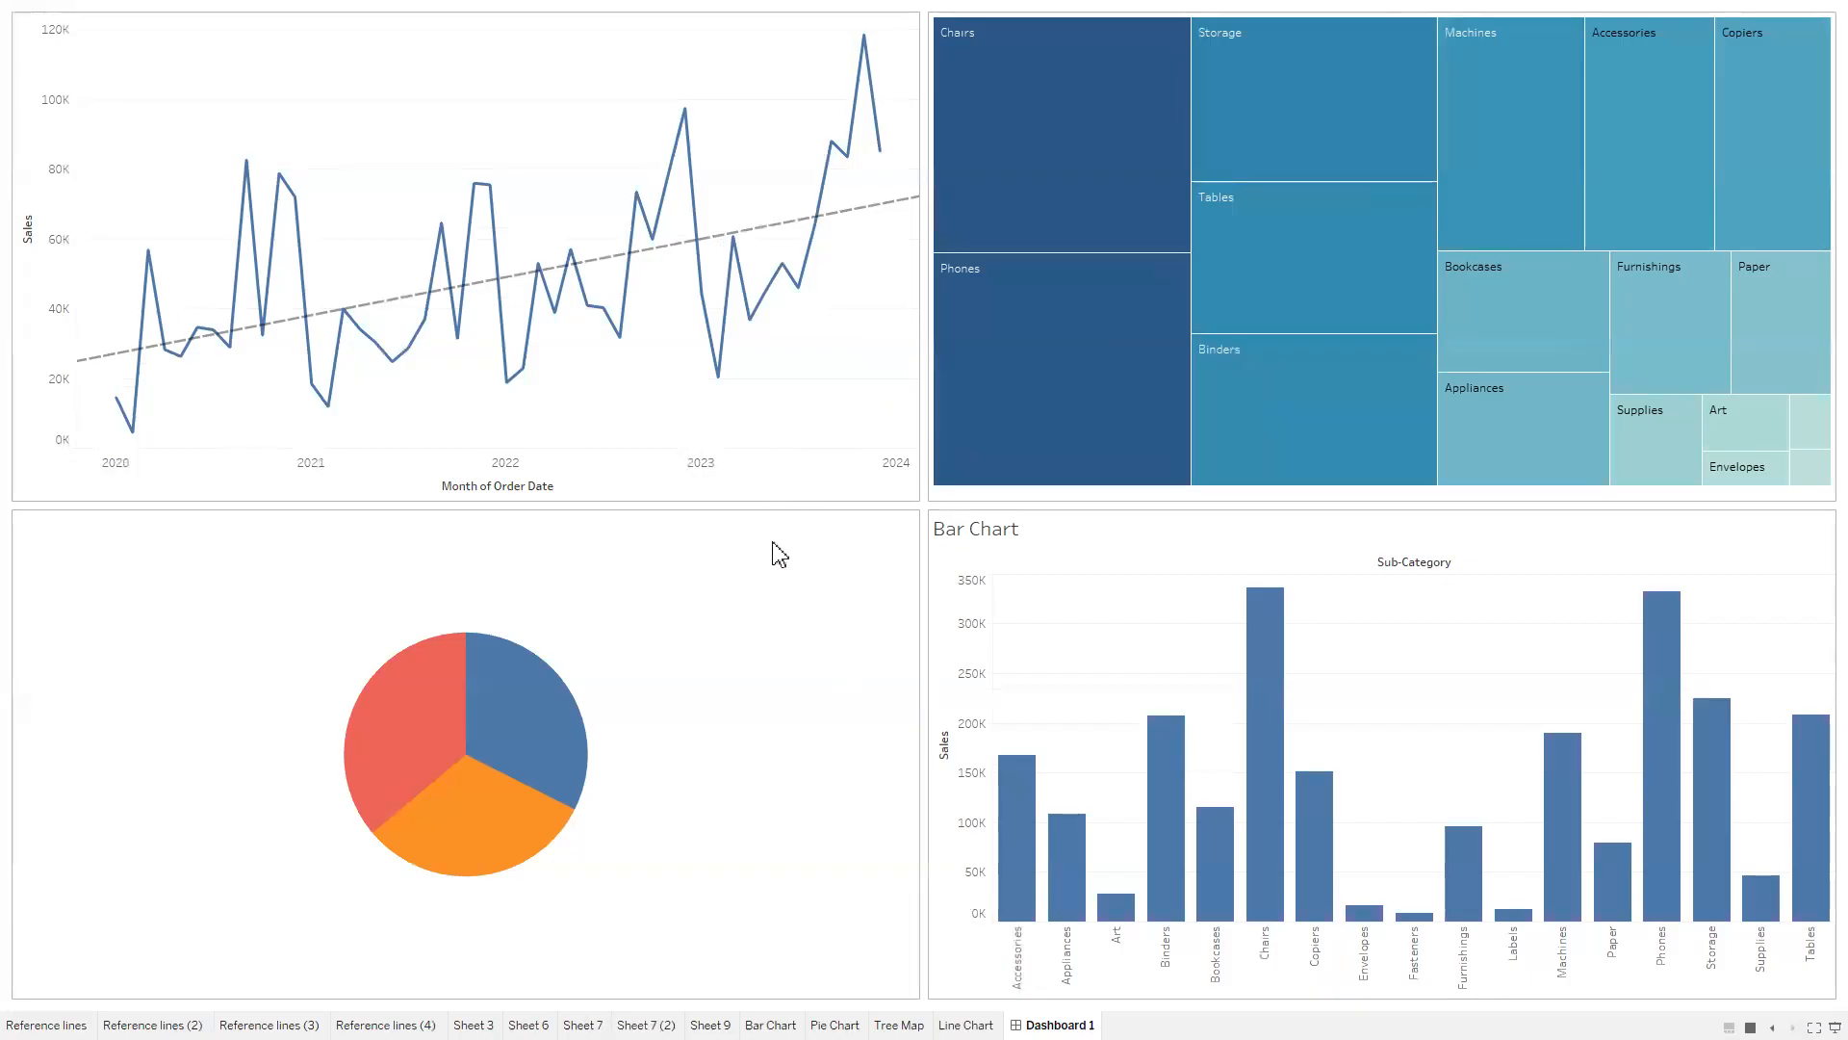
{"action": "key", "text": "Escape"}
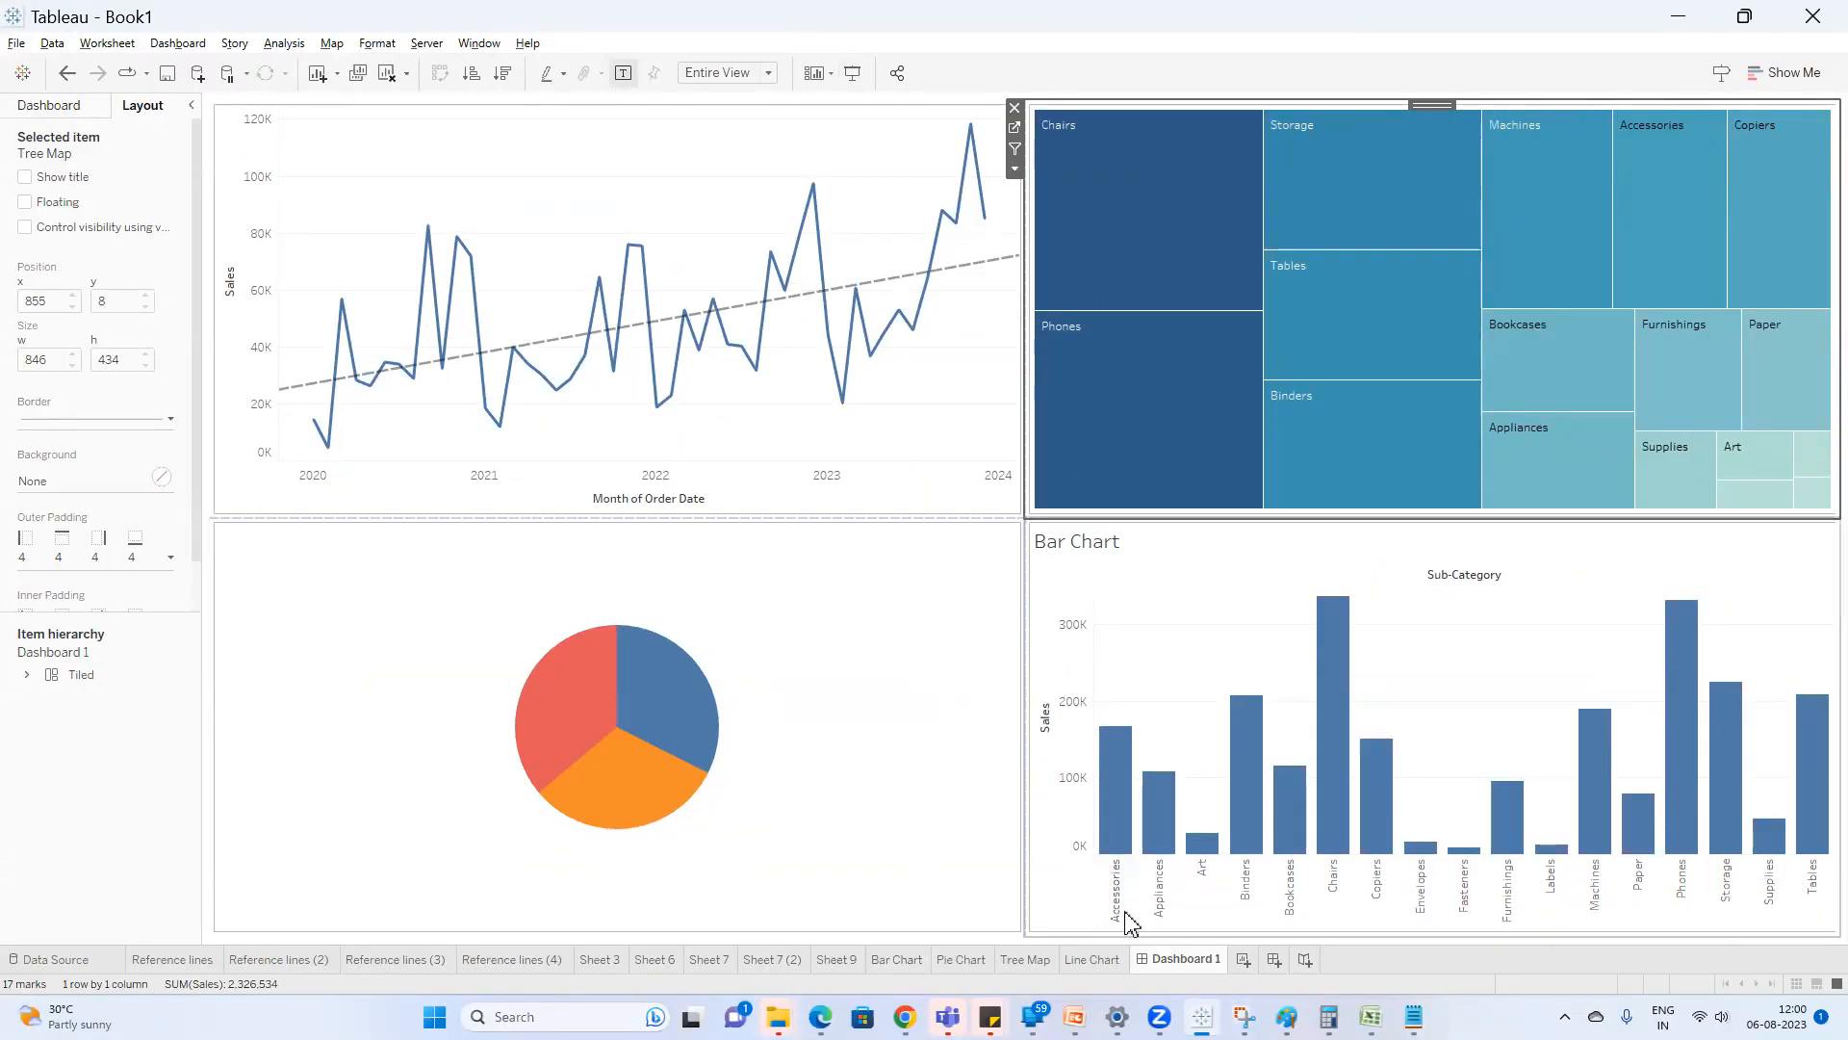
Switch to the Tableau training - Session18 presentation in PowerPoint and show the "What is a Dashboard" slide.
{"action": "mouse_move", "coordinate": [1074, 1017]}
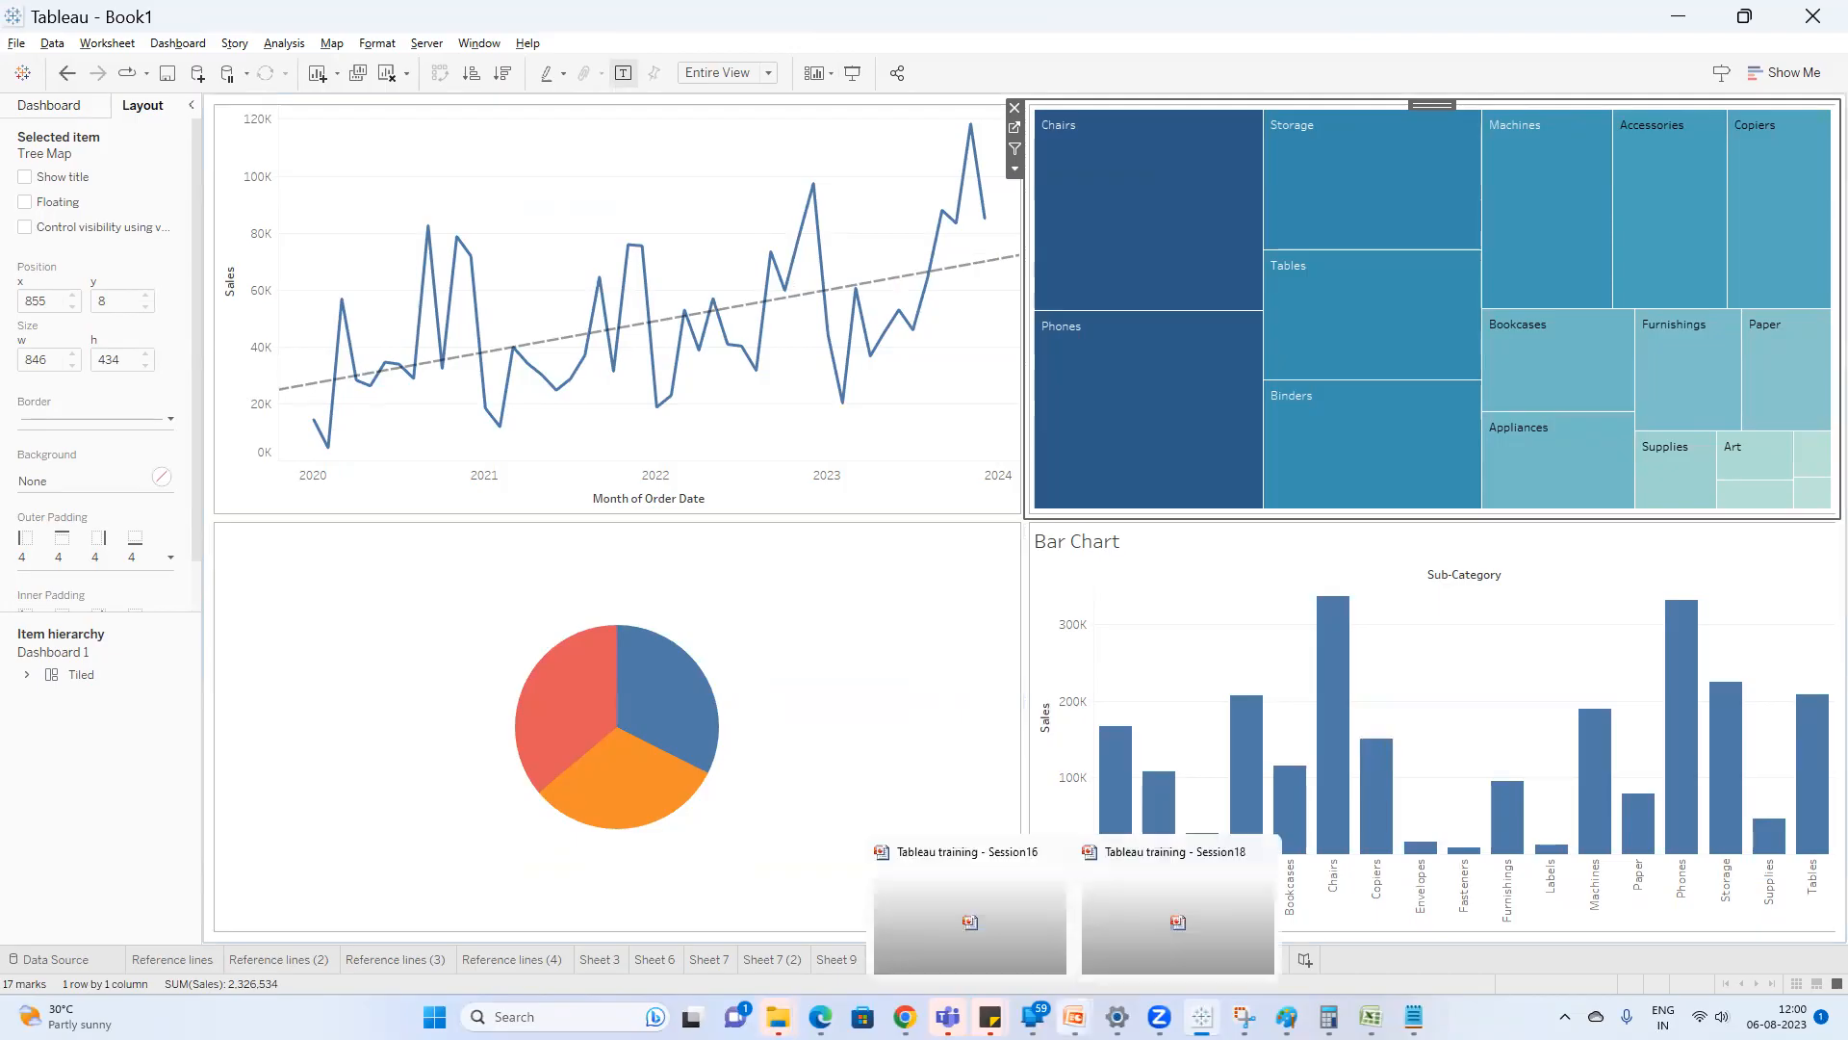
{"action": "left_click", "coordinate": [1160, 915]}
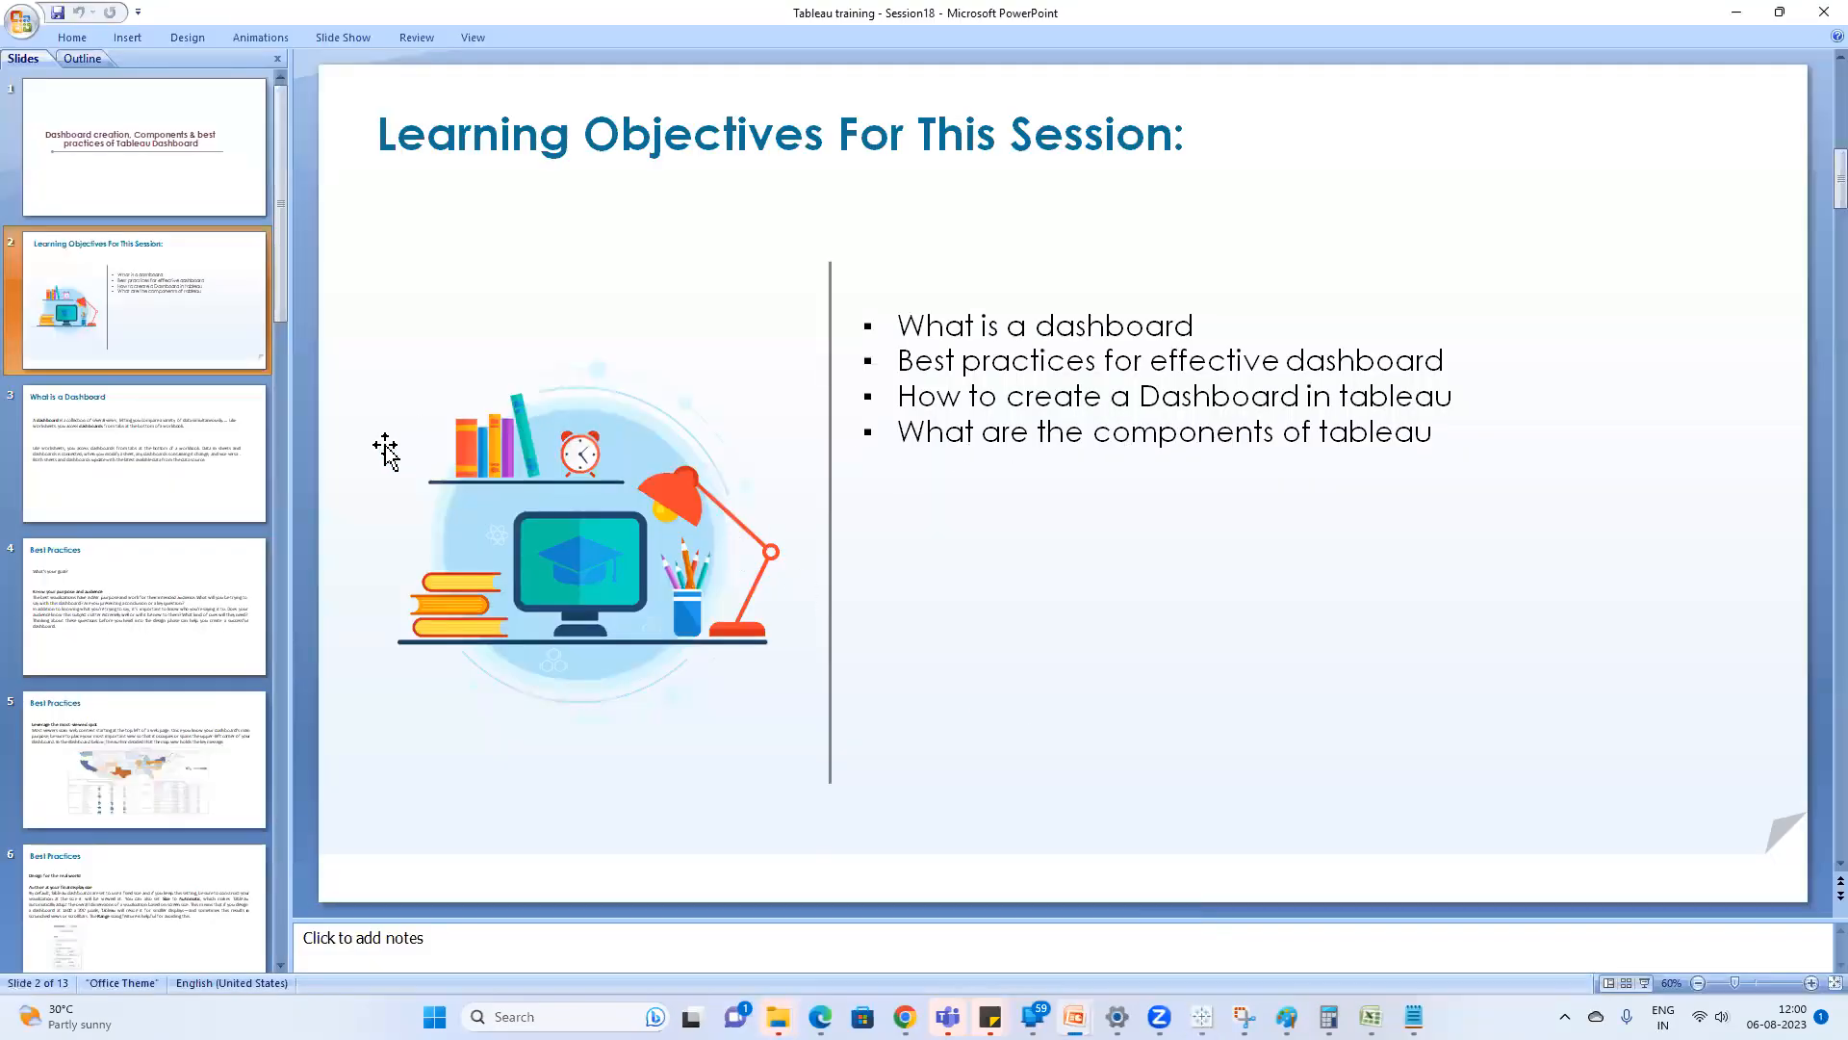
{"action": "left_click", "coordinate": [196, 470]}
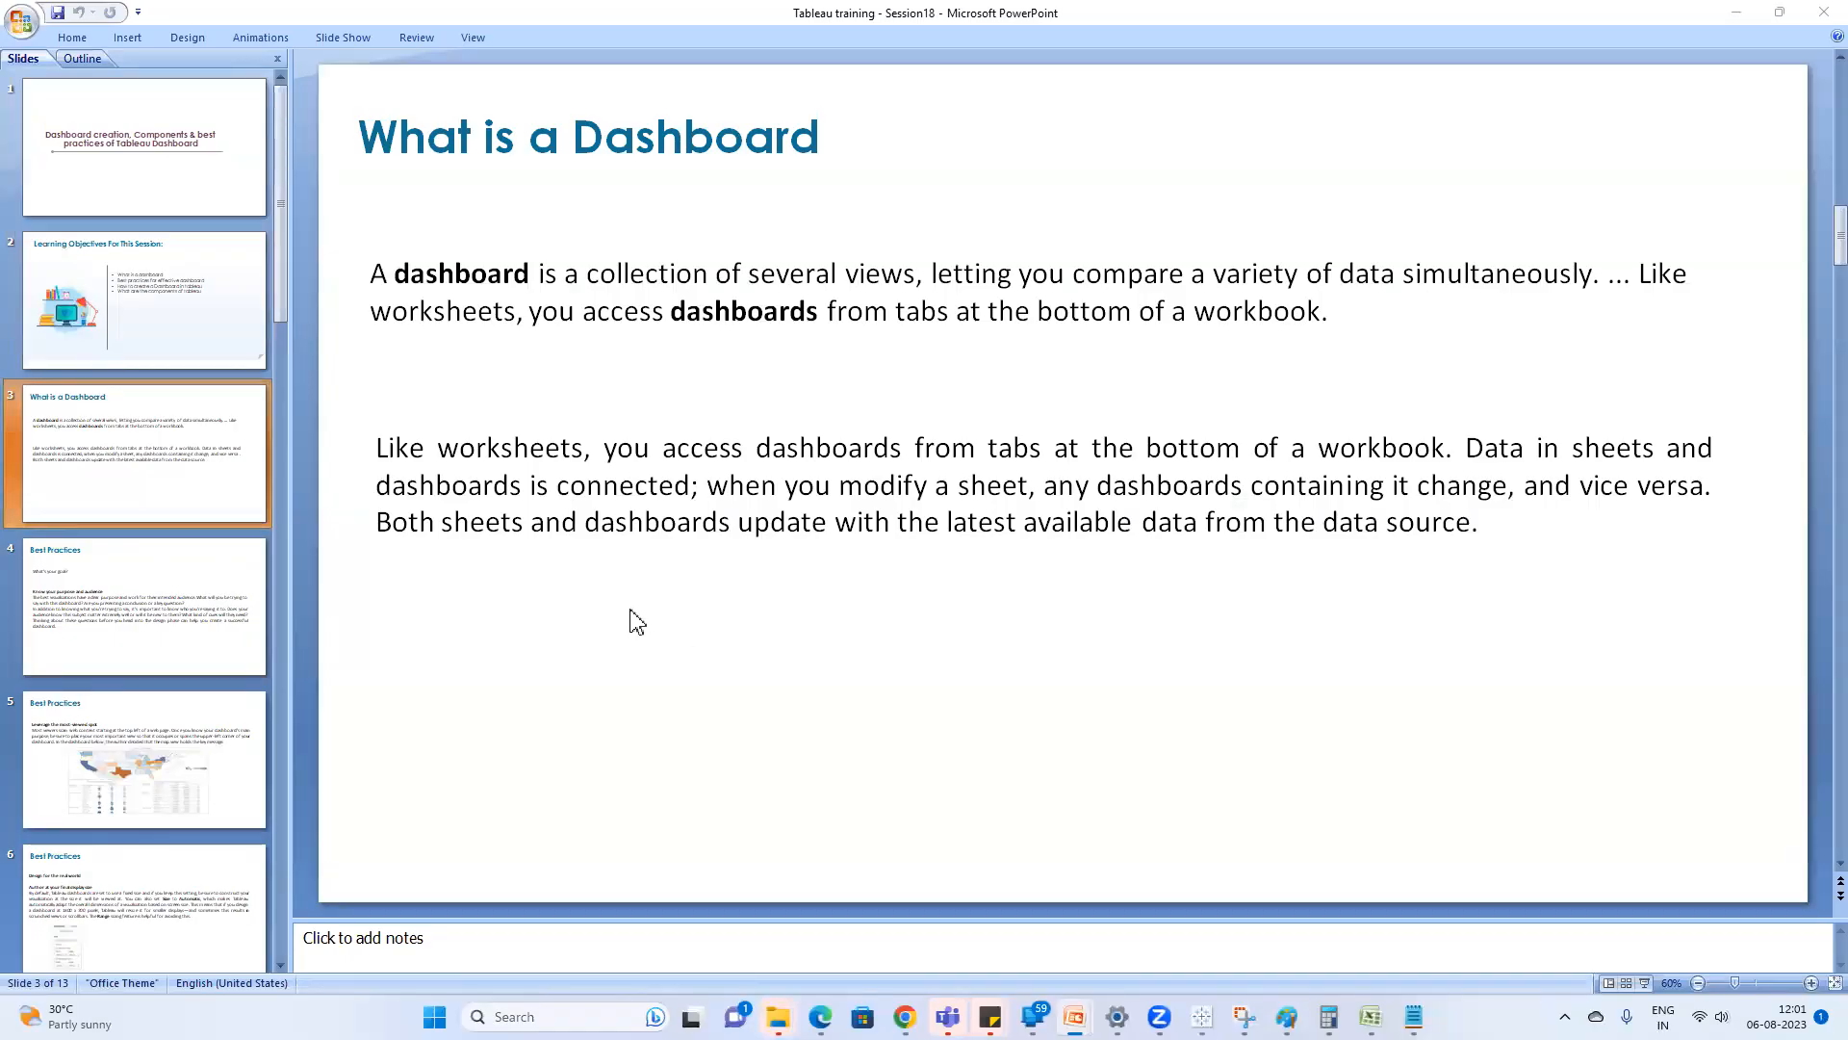
Switch to the Google Meet call in Chrome.
{"action": "mouse_move", "coordinate": [1203, 1016]}
{"action": "mouse_move", "coordinate": [905, 1016]}
{"action": "left_click", "coordinate": [843, 874]}
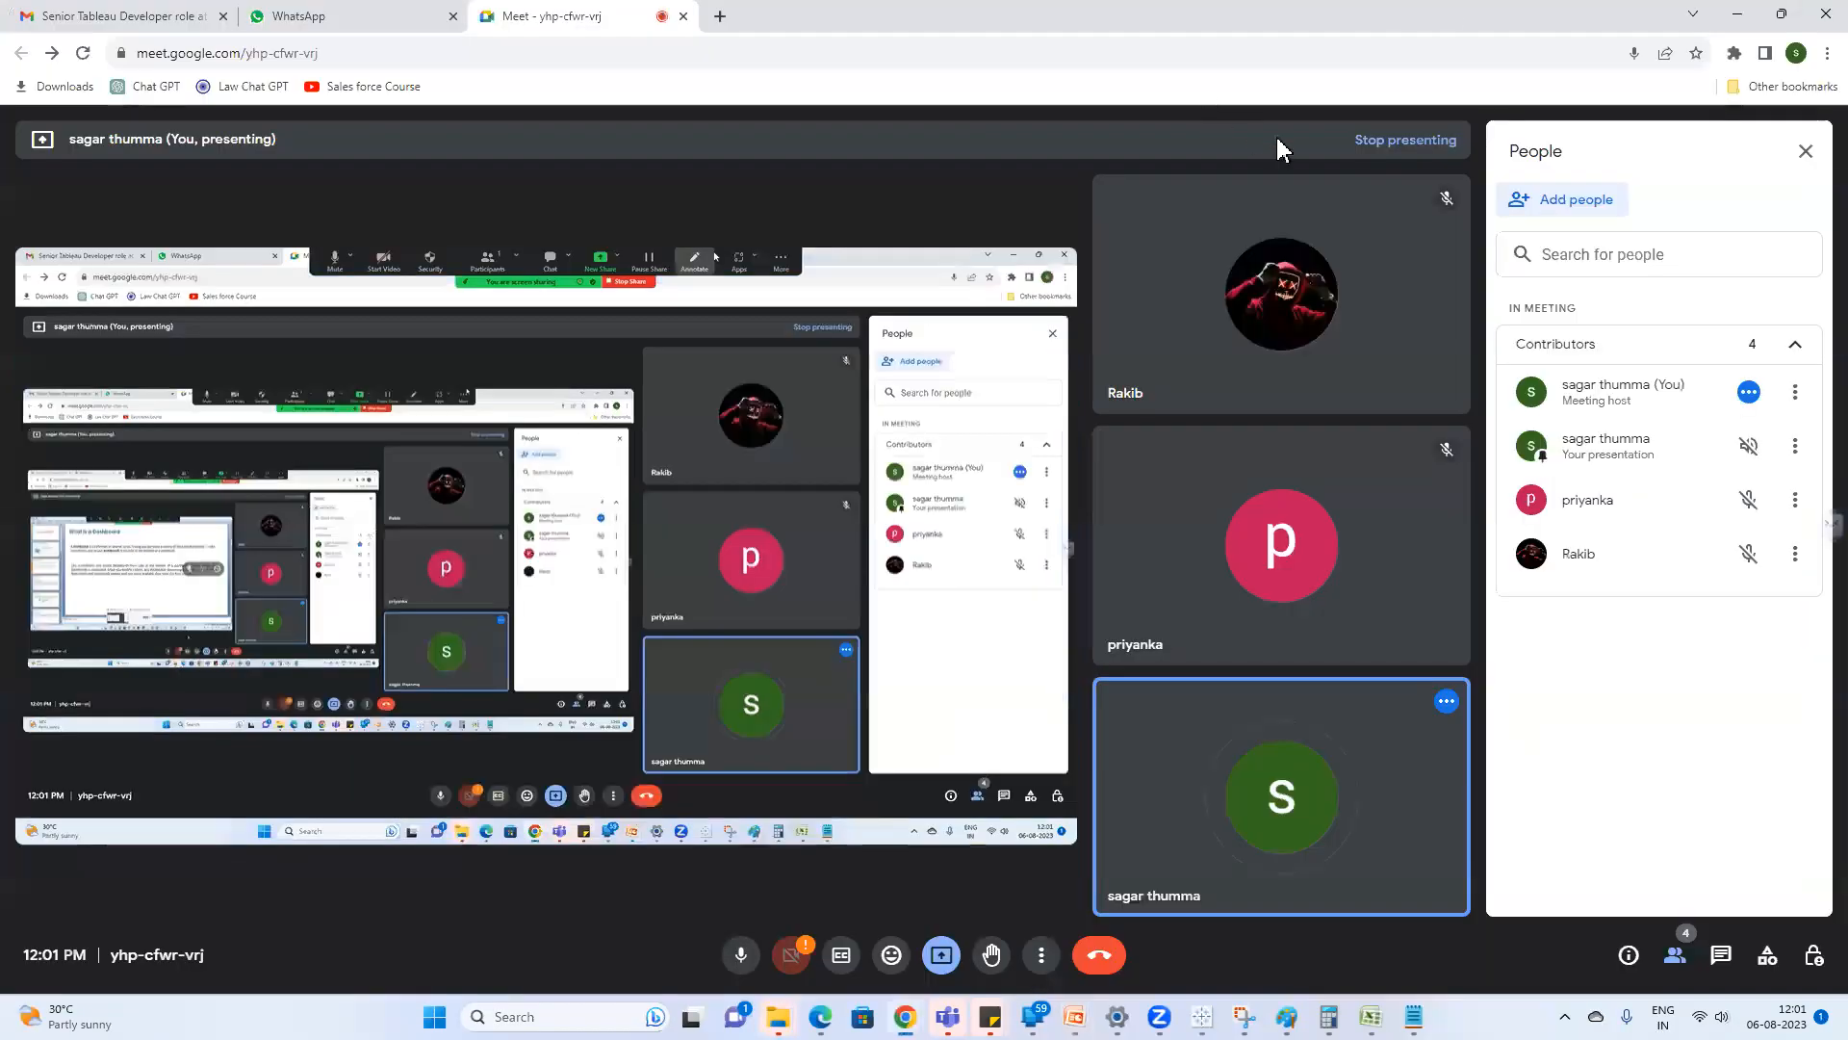